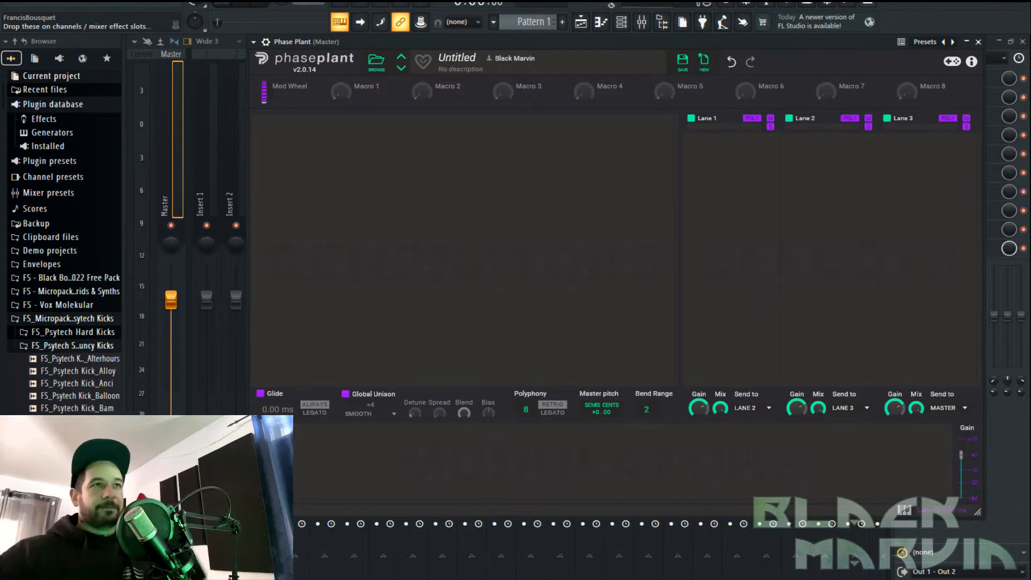
# Add a Wavetable generator and load the first Saws wavetable from Anomaly Wavetables in the FS - The Prophecy Analog pack
pyautogui.click(425, 146)
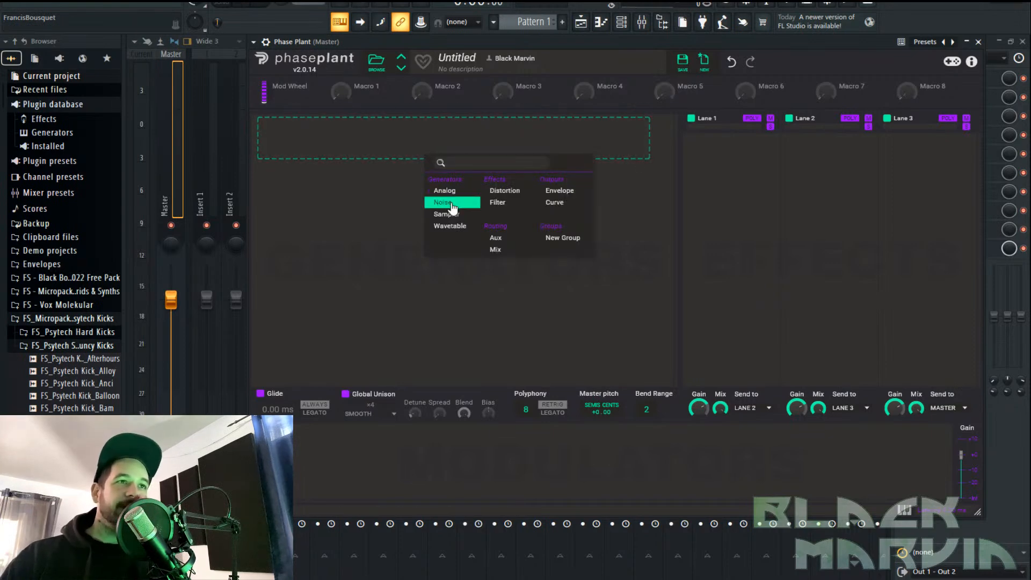
pyautogui.click(454, 226)
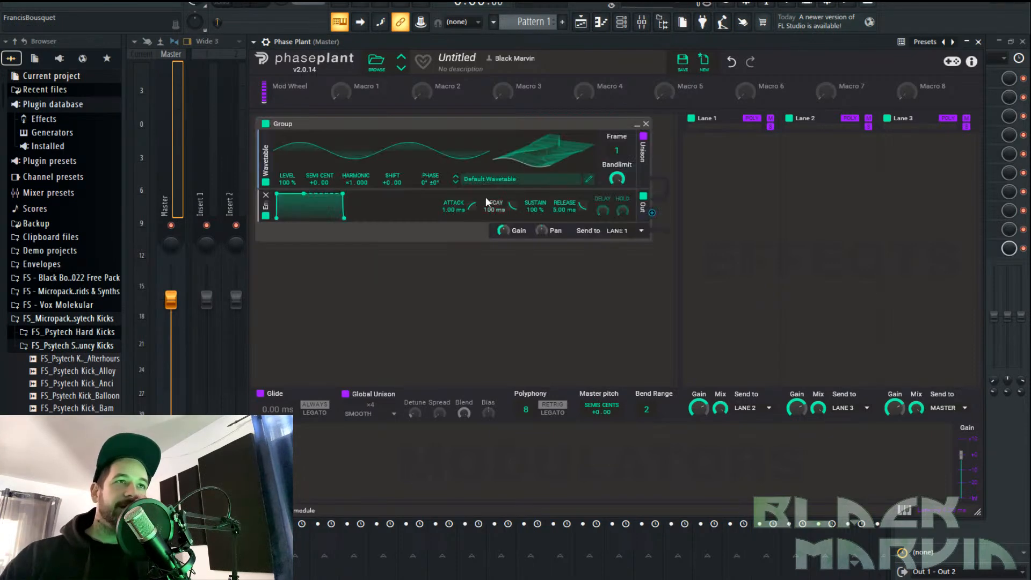
pyautogui.click(512, 179)
pyautogui.scroll(-4, 603, 305)
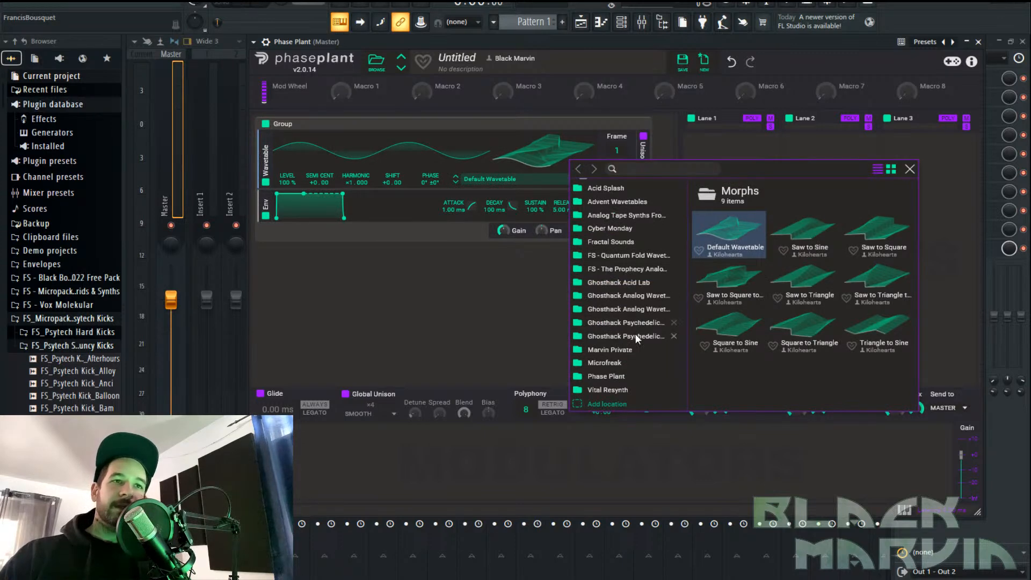
pyautogui.click(636, 269)
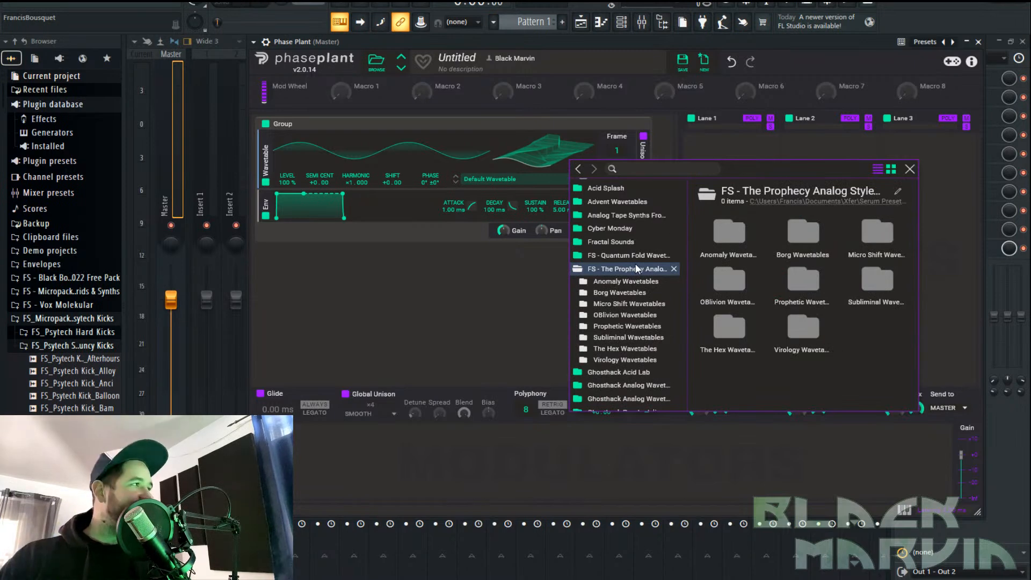
pyautogui.doubleClick(734, 236)
pyautogui.doubleClick(734, 236)
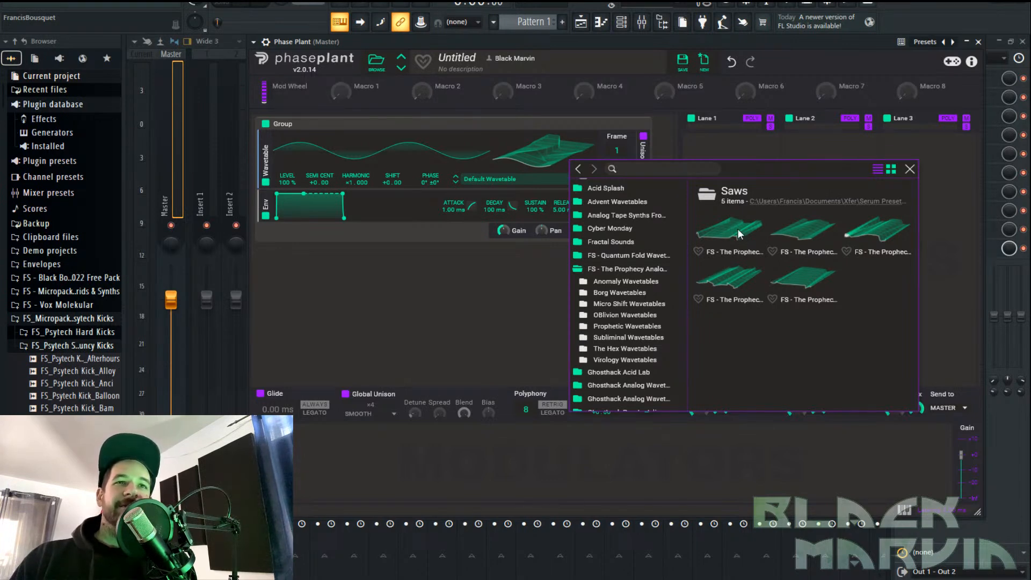
pyautogui.click(737, 227)
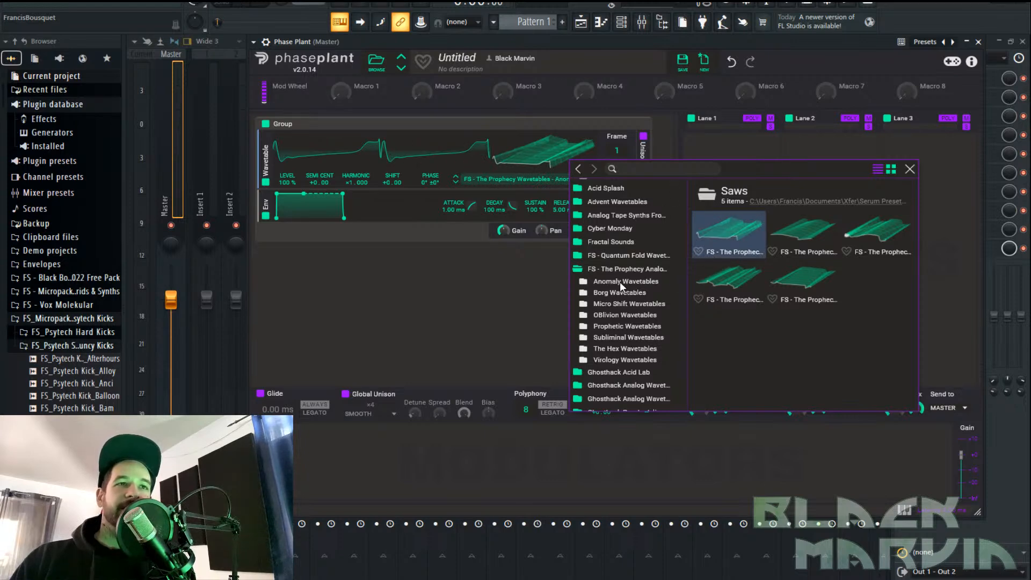
# Look through the Prophecy pack's folders, including Micro Shift Wavetables and the Anomaly Saws, and close the wavetable browser
pyautogui.click(644, 268)
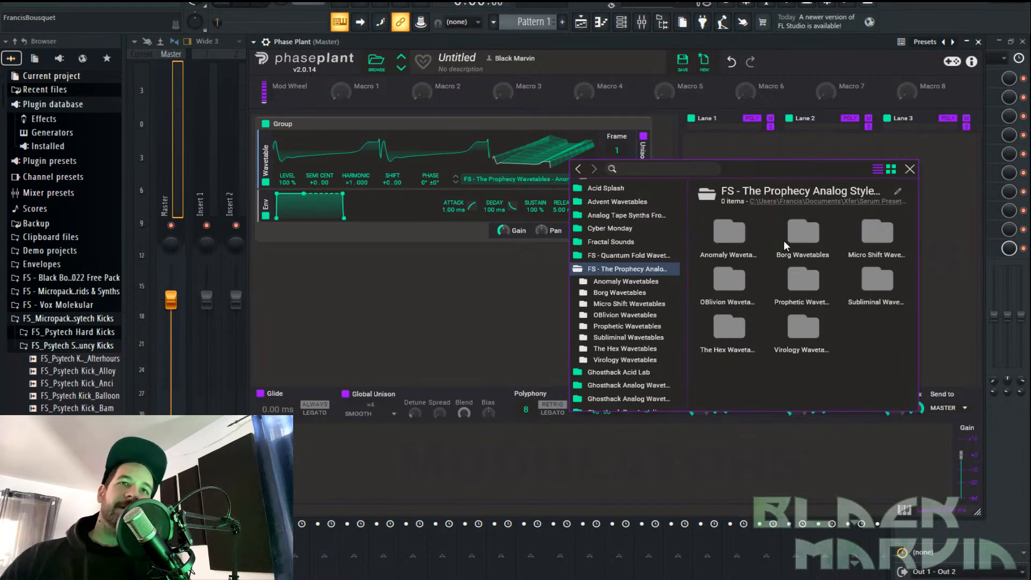
pyautogui.doubleClick(884, 234)
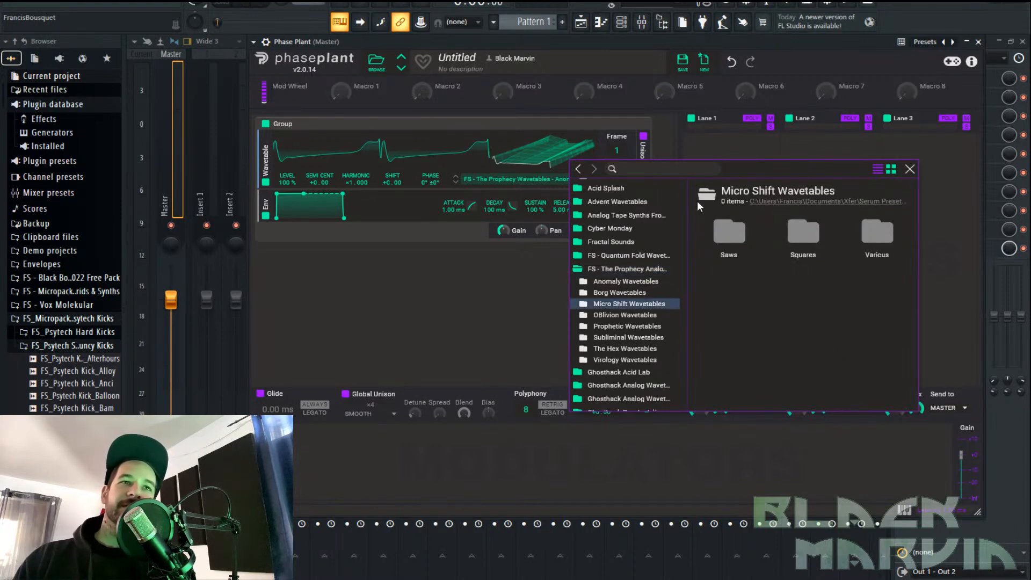
pyautogui.click(578, 168)
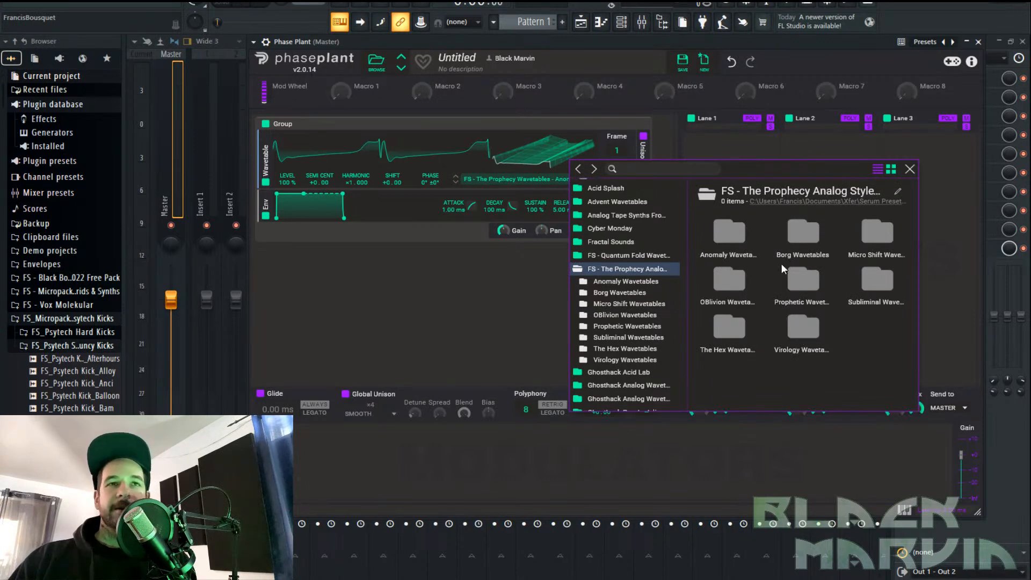
pyautogui.doubleClick(735, 234)
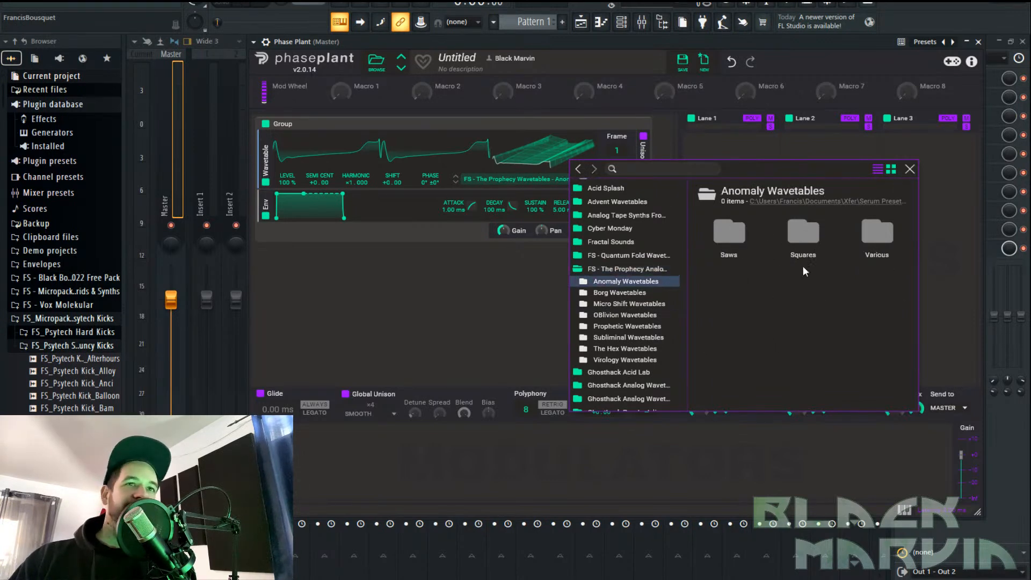
pyautogui.doubleClick(723, 227)
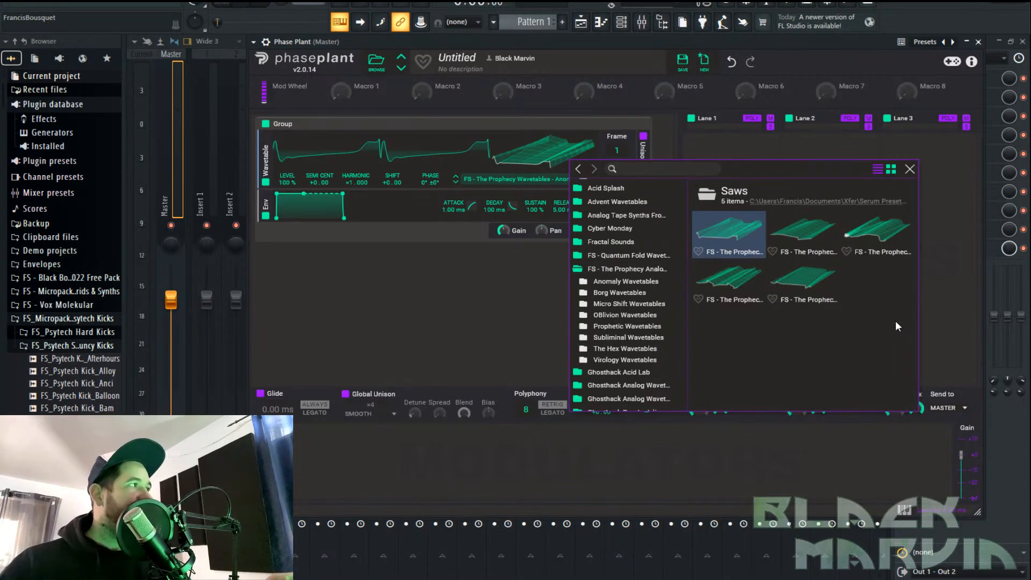
pyautogui.click(909, 169)
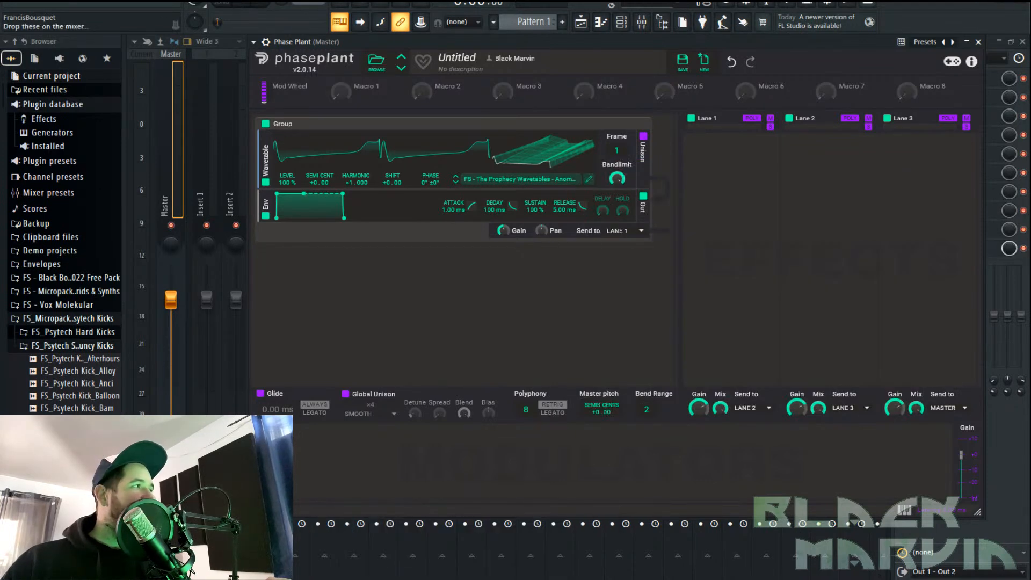
# Set the wavetable frame to 2 and audition the other four wavetables in the Anomaly Saws folder
pyautogui.moveTo(426, 164); pyautogui.dragTo(427, 162)
pyautogui.click(467, 182)
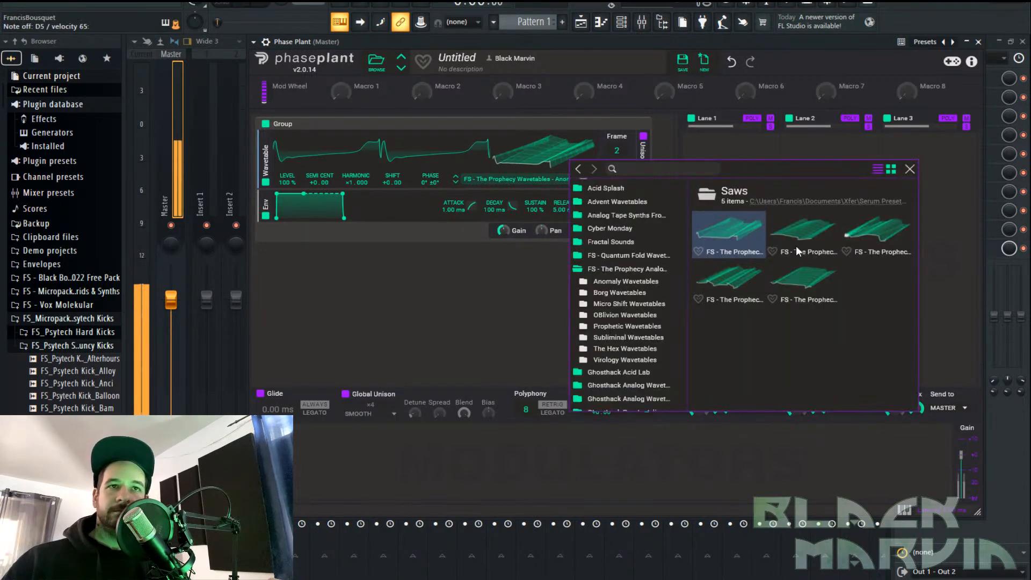
pyautogui.click(797, 228)
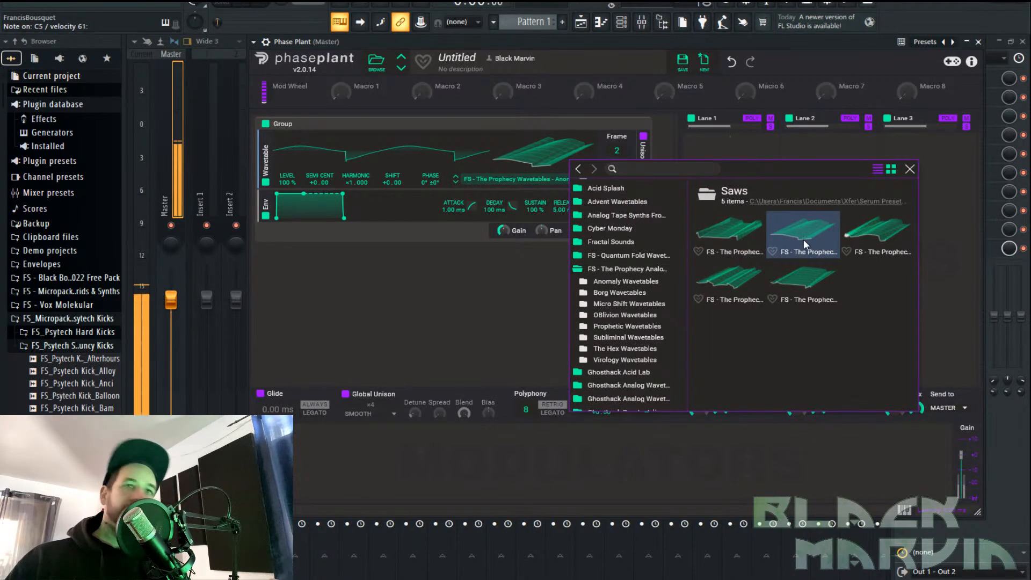
pyautogui.click(871, 230)
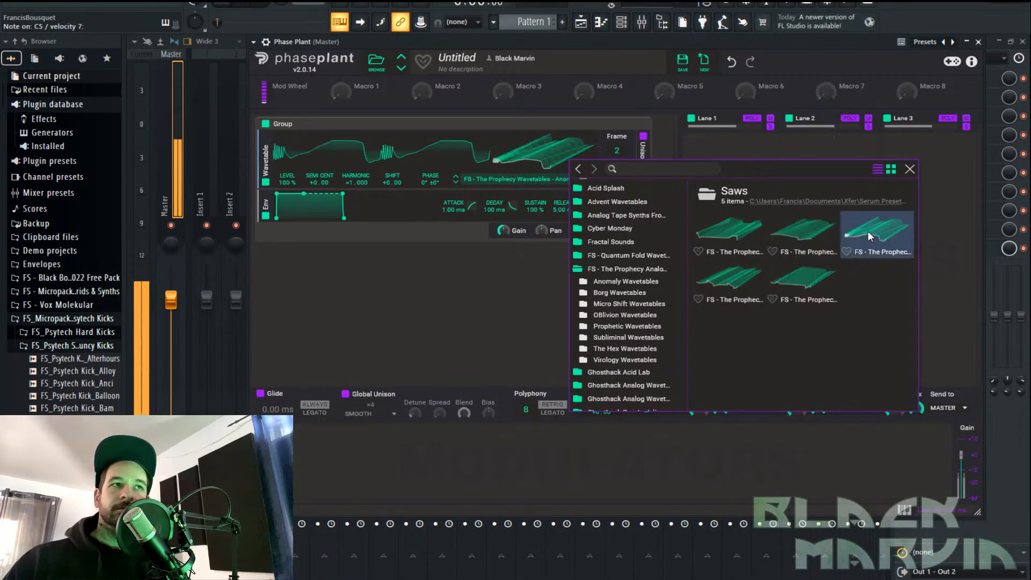
pyautogui.click(722, 276)
pyautogui.click(795, 278)
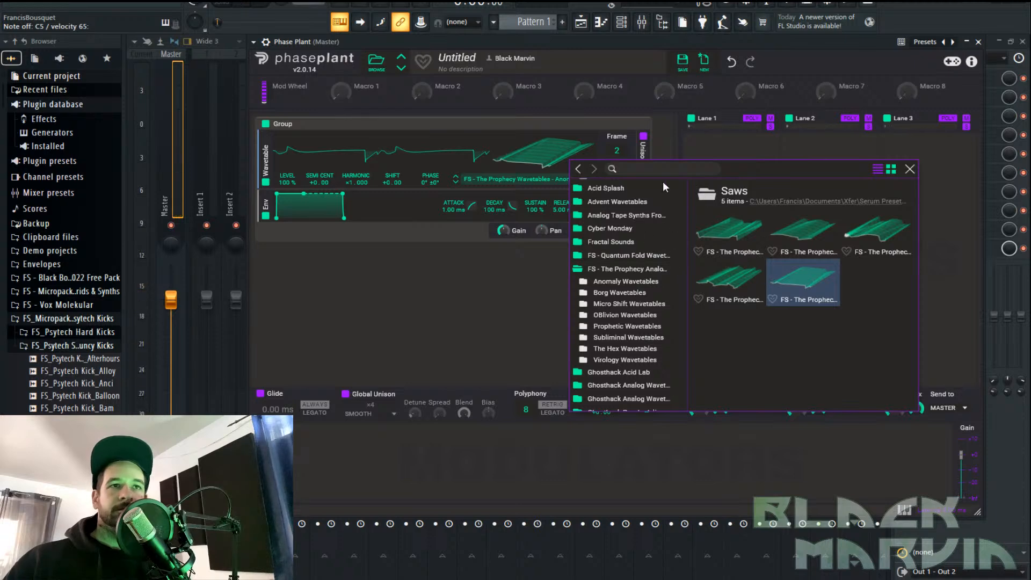
# Audition all five wavetables in the Anomaly Squares folder one after another
pyautogui.click(578, 170)
pyautogui.doubleClick(789, 230)
pyautogui.click(721, 237)
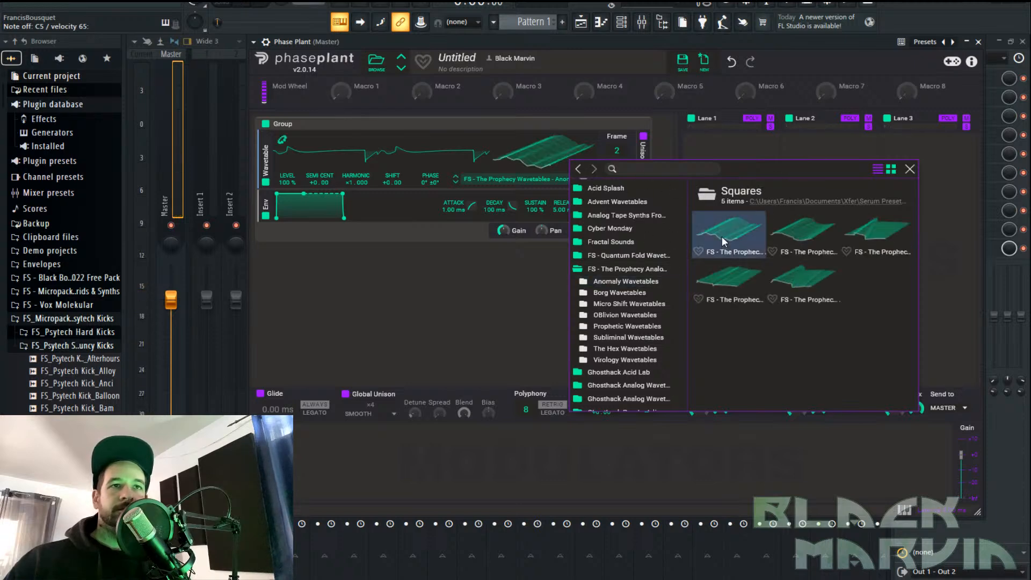
pyautogui.click(788, 234)
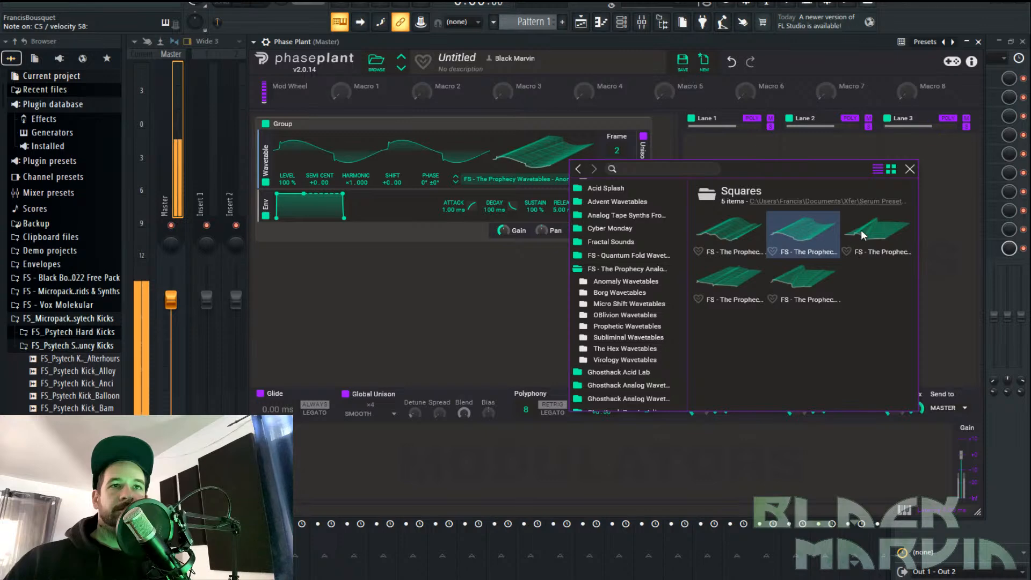
pyautogui.click(881, 234)
pyautogui.click(731, 284)
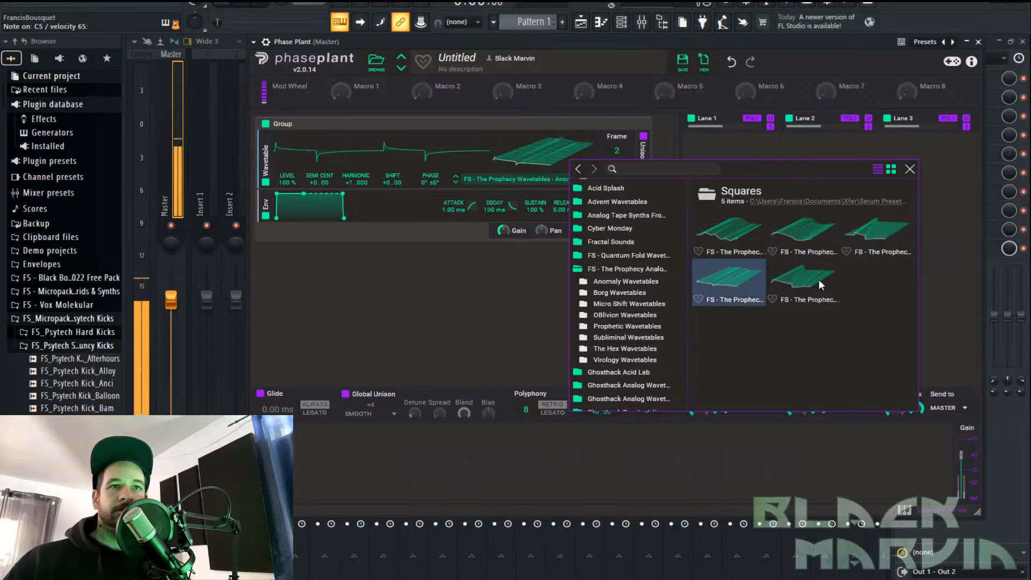
pyautogui.click(808, 278)
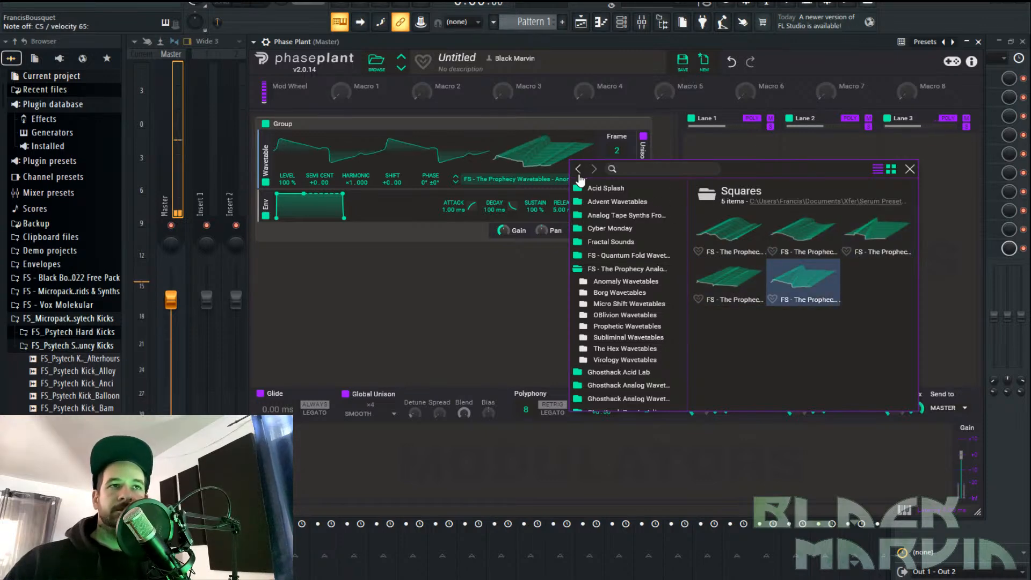
# Audition the wavetables in the Anomaly Various folder and keep the fourth one loaded in the generator
pyautogui.click(578, 169)
pyautogui.doubleClick(859, 230)
pyautogui.click(732, 230)
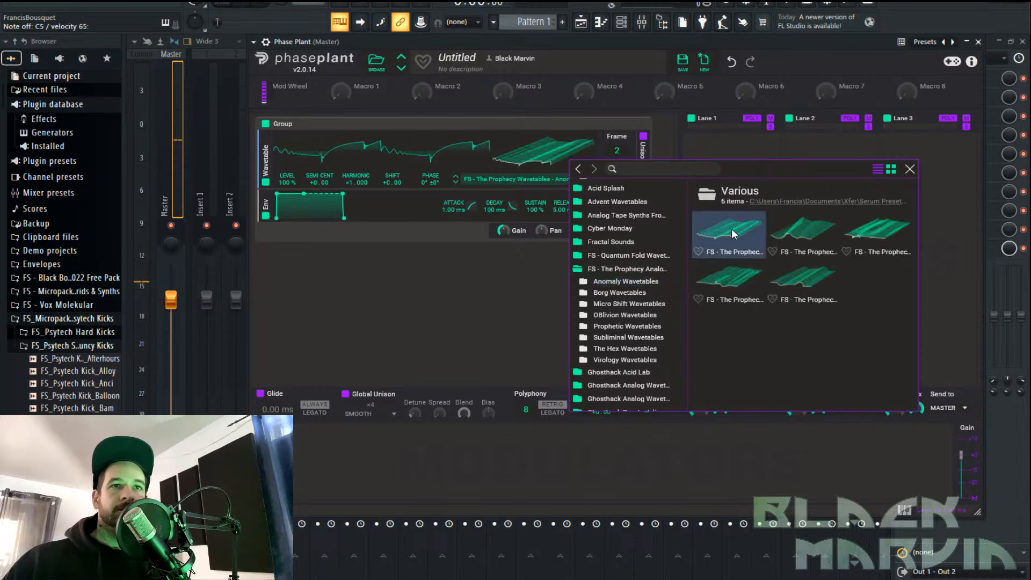
pyautogui.click(803, 231)
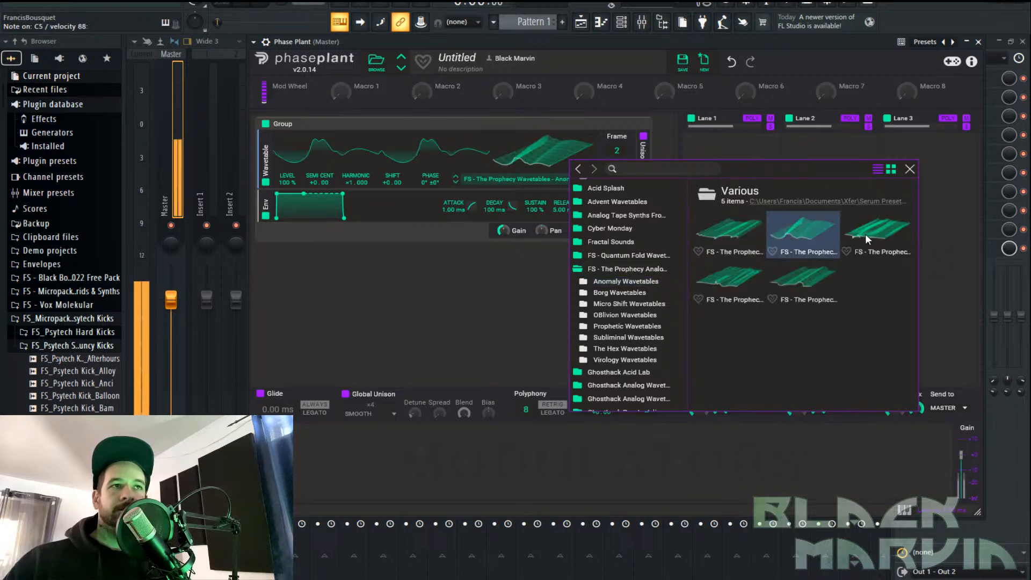
pyautogui.click(868, 234)
pyautogui.click(803, 272)
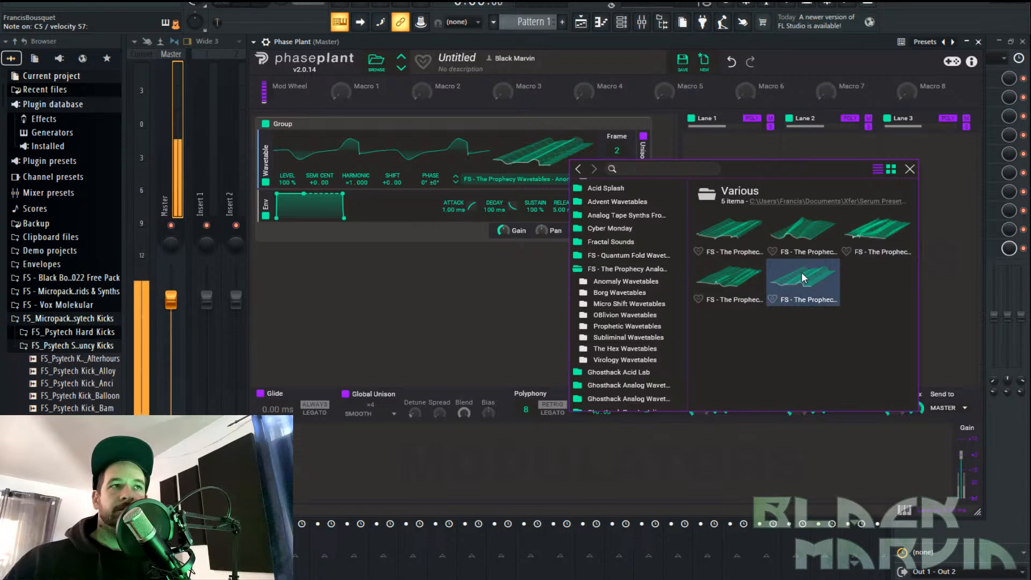
pyautogui.click(721, 285)
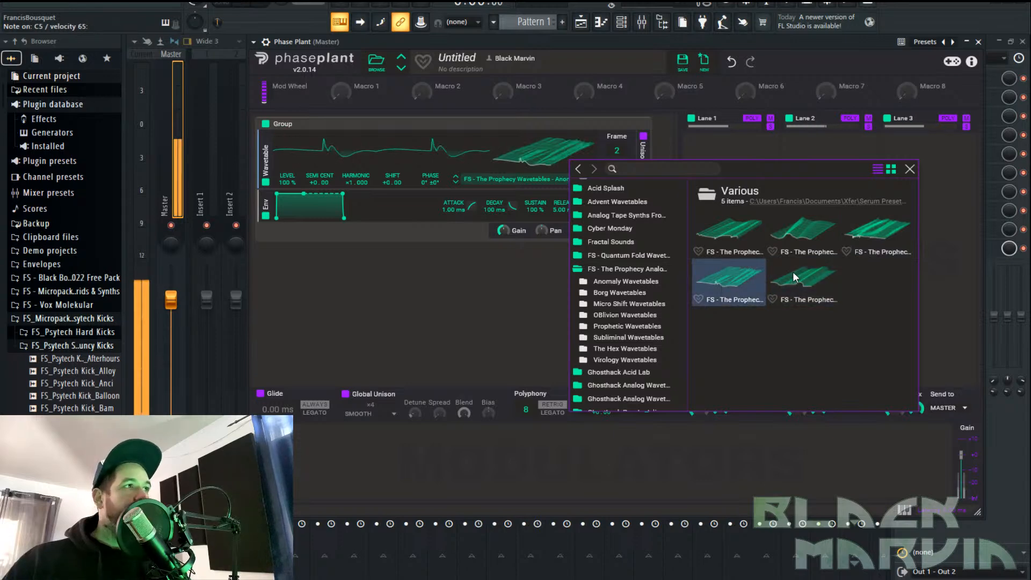
pyautogui.click(909, 168)
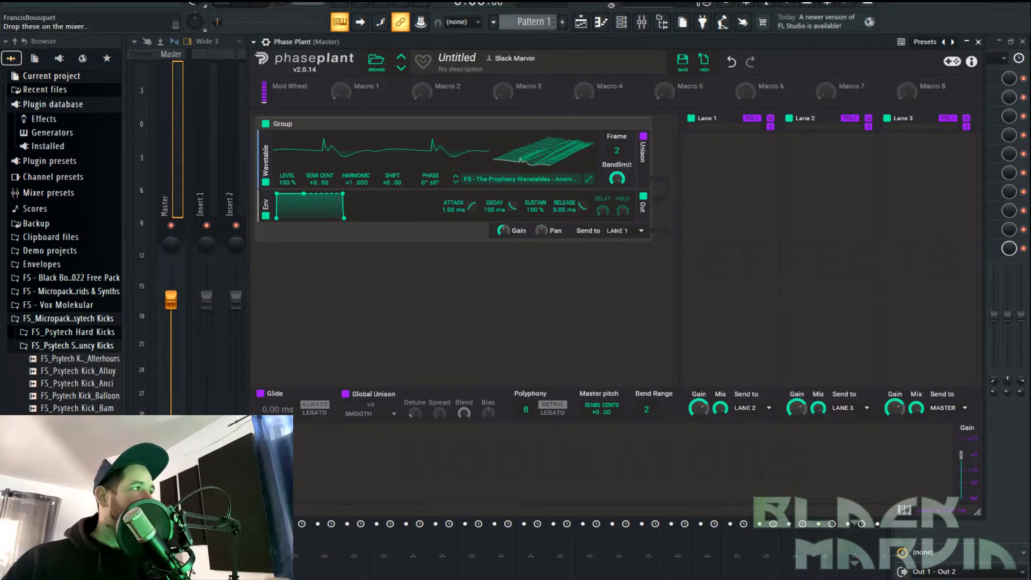
# Return the wavetable browser to the Anomaly Wavetables folder and add an Analog generator in a new group below the wavetable group
pyautogui.click(518, 178)
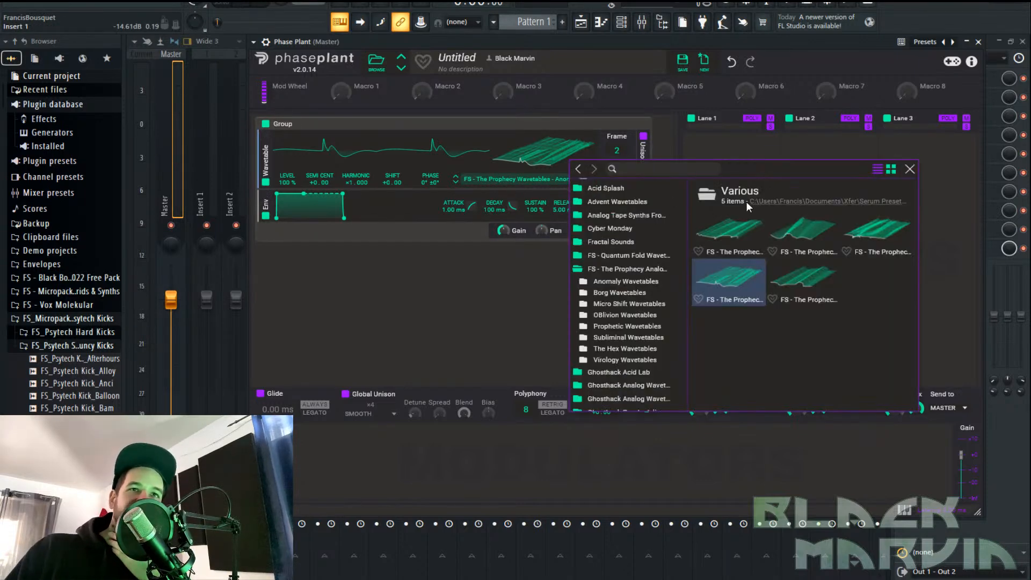
pyautogui.click(625, 281)
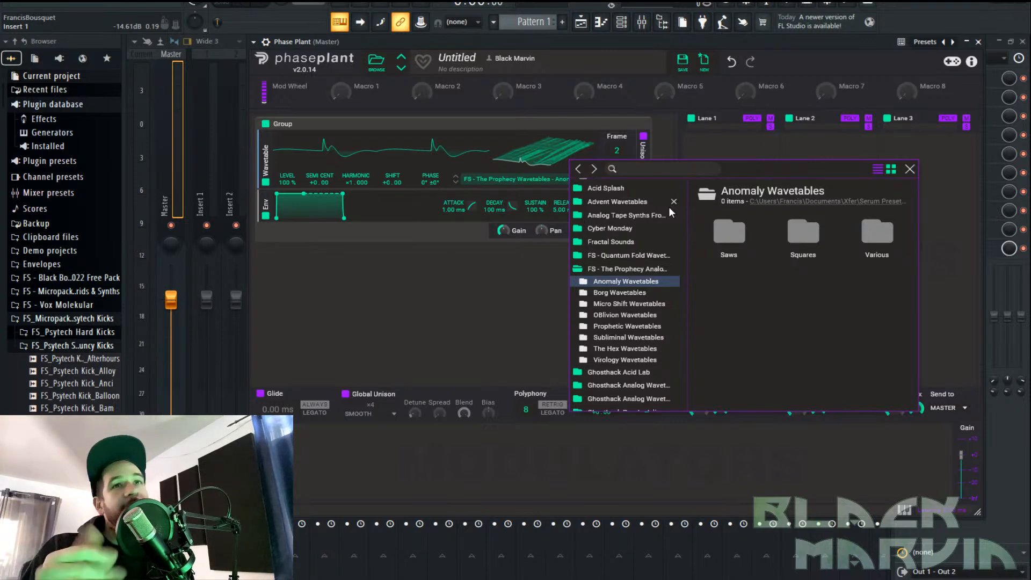
pyautogui.click(408, 279)
pyautogui.click(392, 280)
pyautogui.click(408, 310)
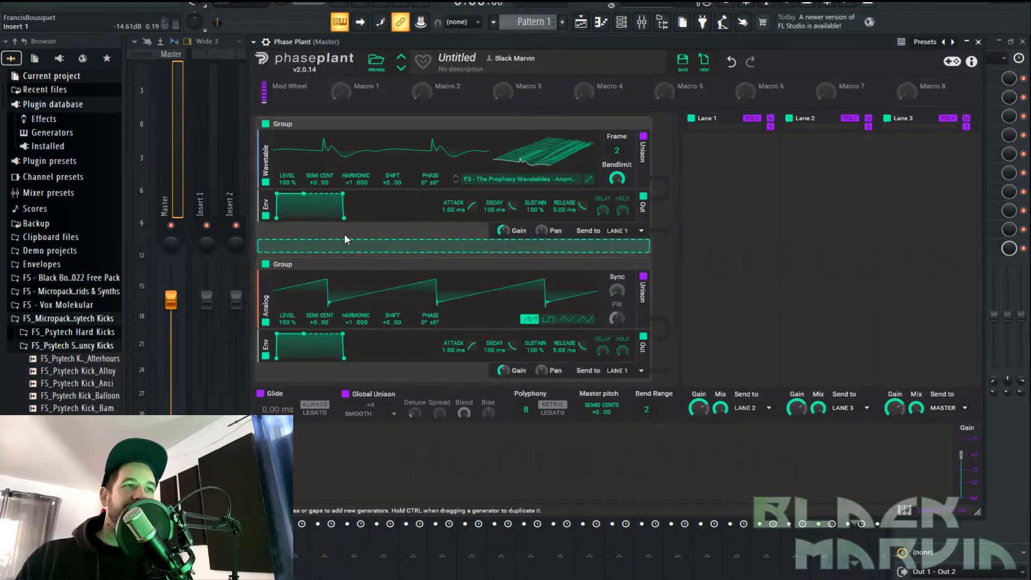
# Toggle the wavetable group off and on again, and disable the Analog generator's group
pyautogui.click(265, 124)
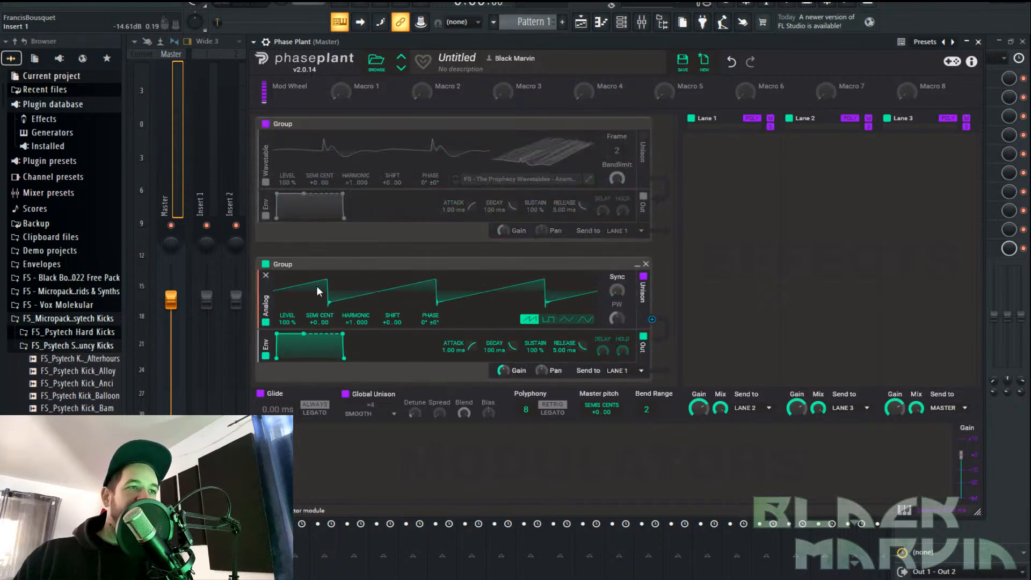
pyautogui.click(265, 124)
pyautogui.click(266, 264)
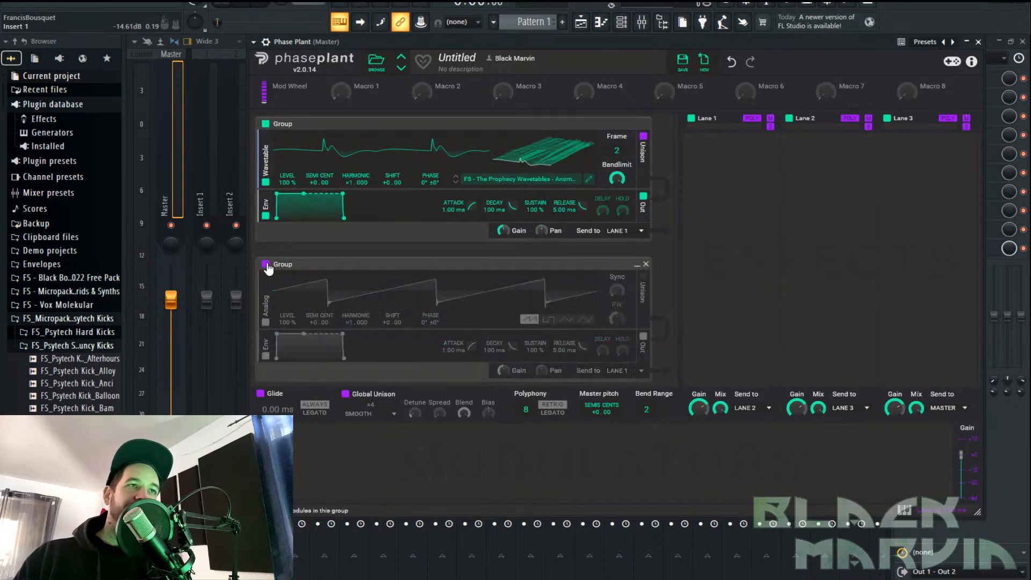
# View the Squares folder of the Anomaly Wavetables in the wavetable browser
pyautogui.click(517, 179)
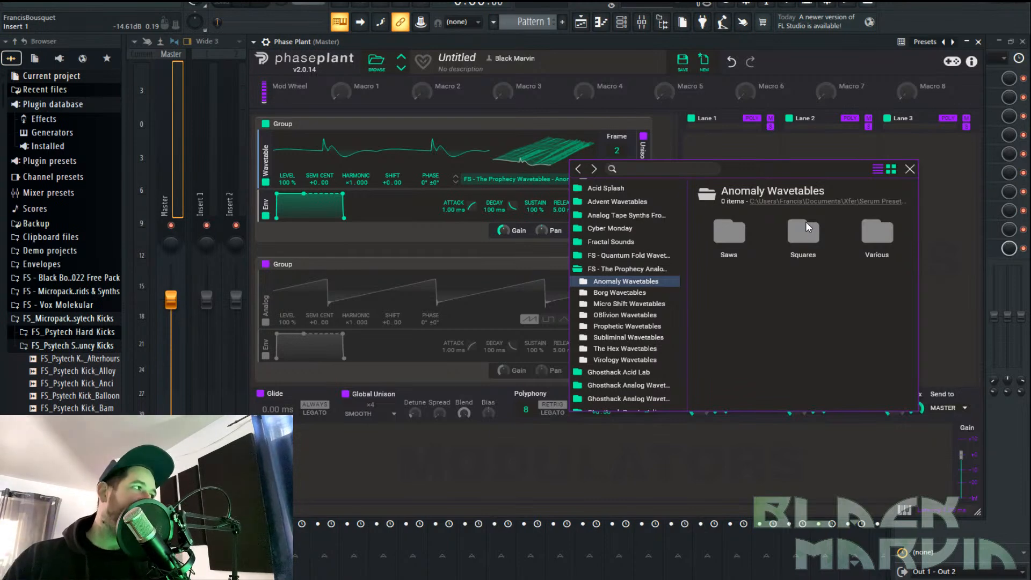
pyautogui.doubleClick(796, 237)
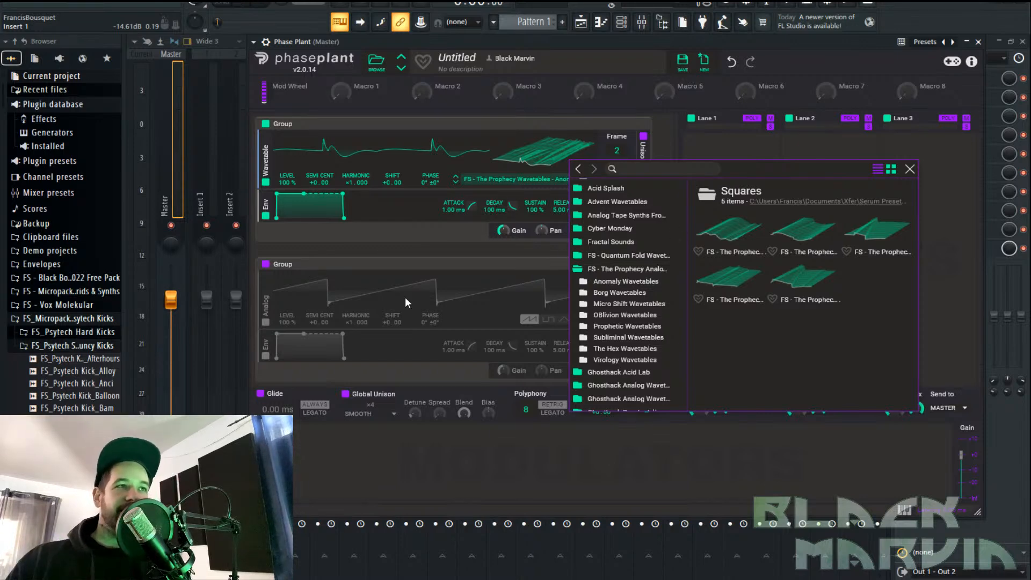
pyautogui.click(316, 273)
# Re-enable the Analog group with a square waveform and show the Anomaly Squares wavetables for comparison
pyautogui.click(263, 265)
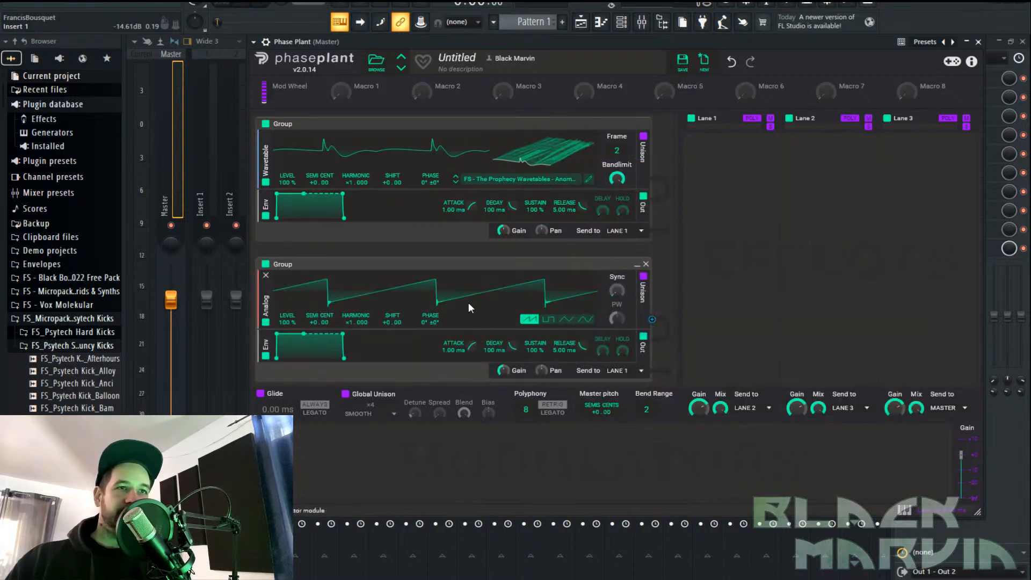
pyautogui.click(547, 319)
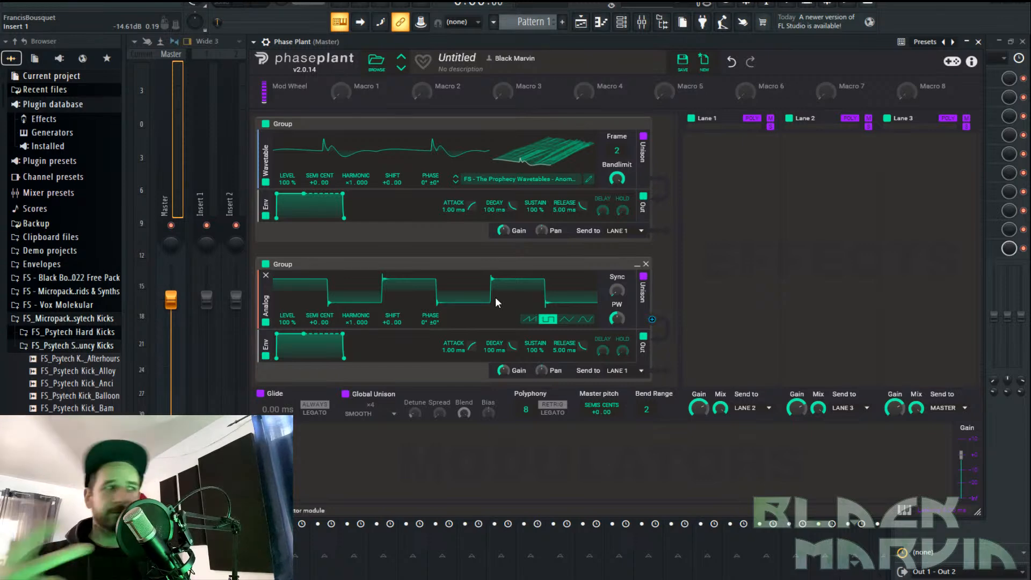
pyautogui.click(498, 181)
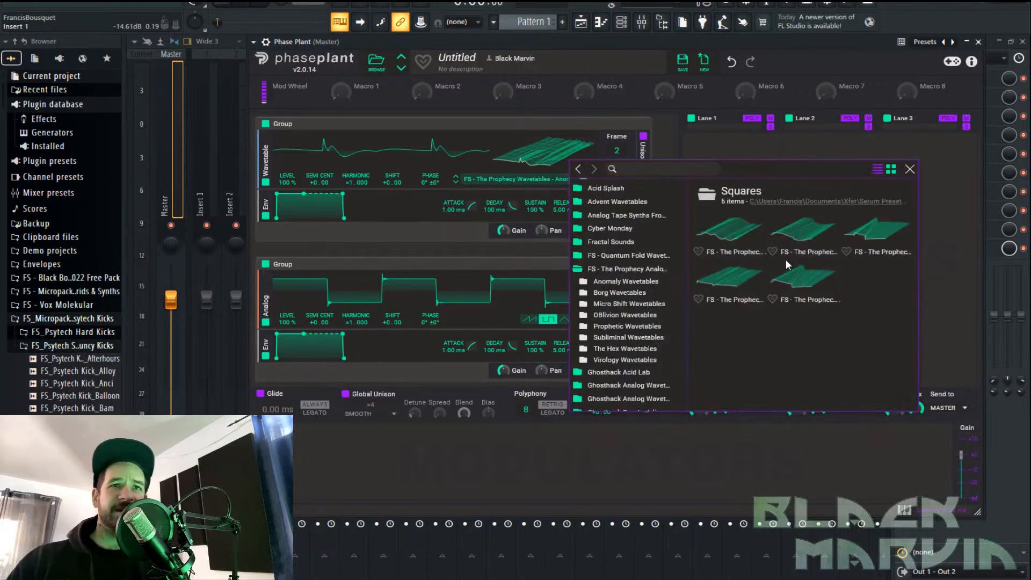
# Preview the five Anomaly Squares wavetables one after another and go back to the main FS - The Prophecy folder
pyautogui.click(742, 229)
pyautogui.click(822, 231)
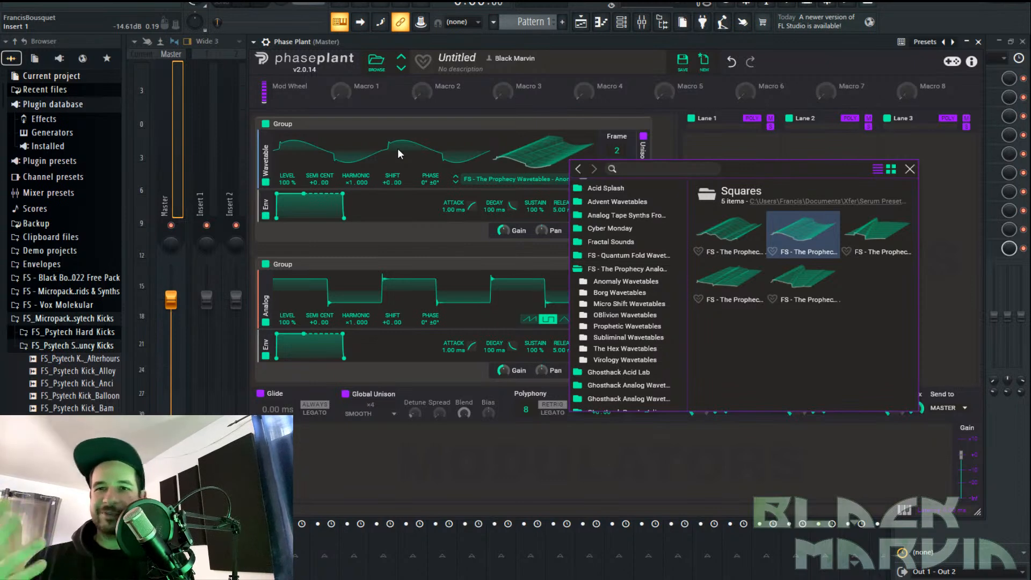
pyautogui.press('Right')
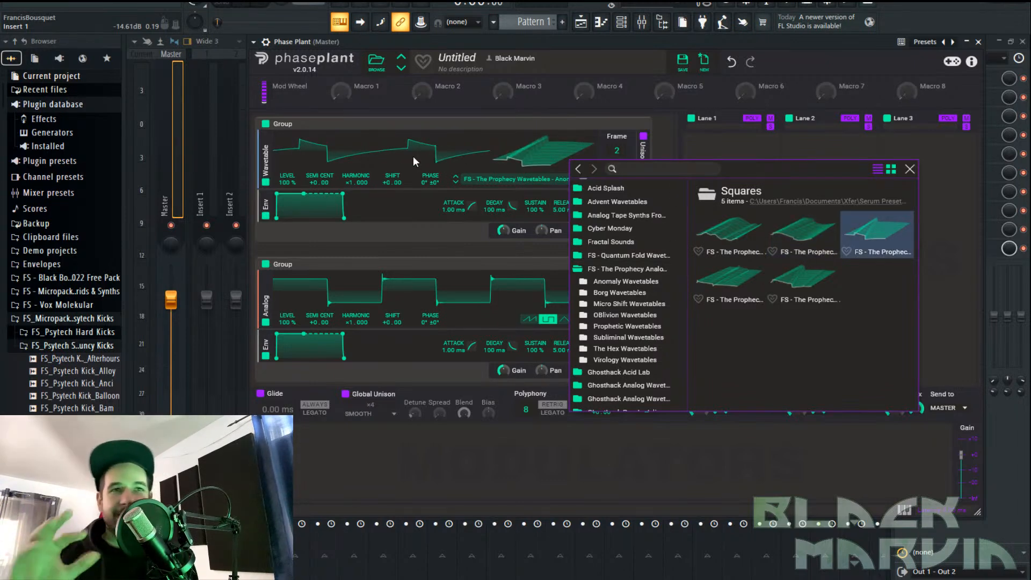
pyautogui.click(745, 273)
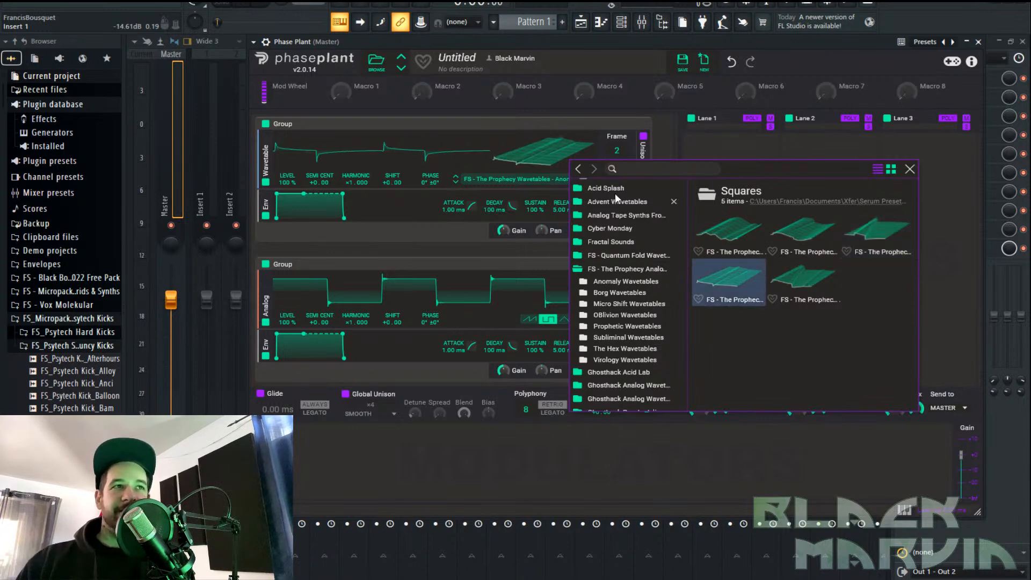
pyautogui.click(796, 272)
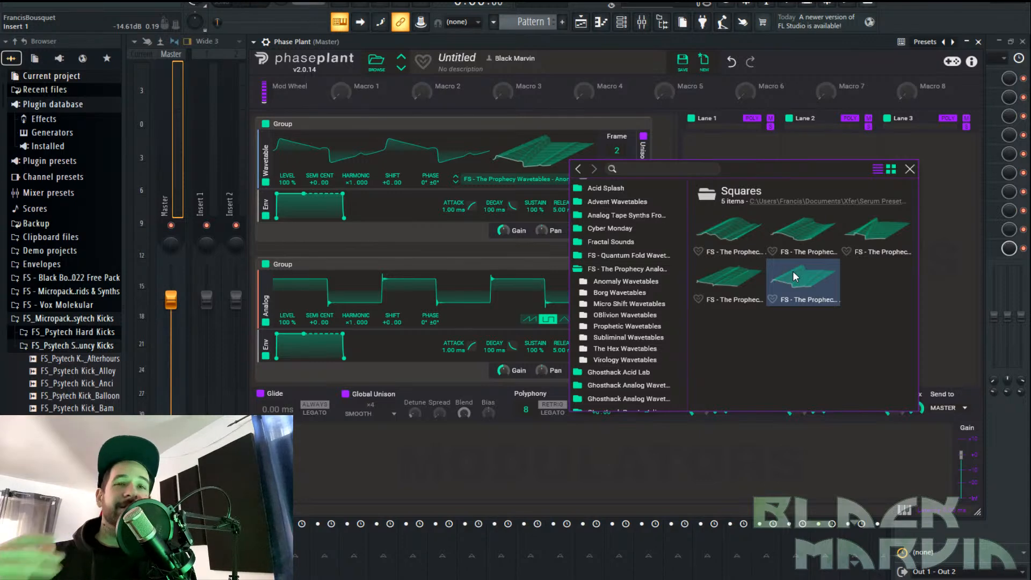
pyautogui.click(578, 169)
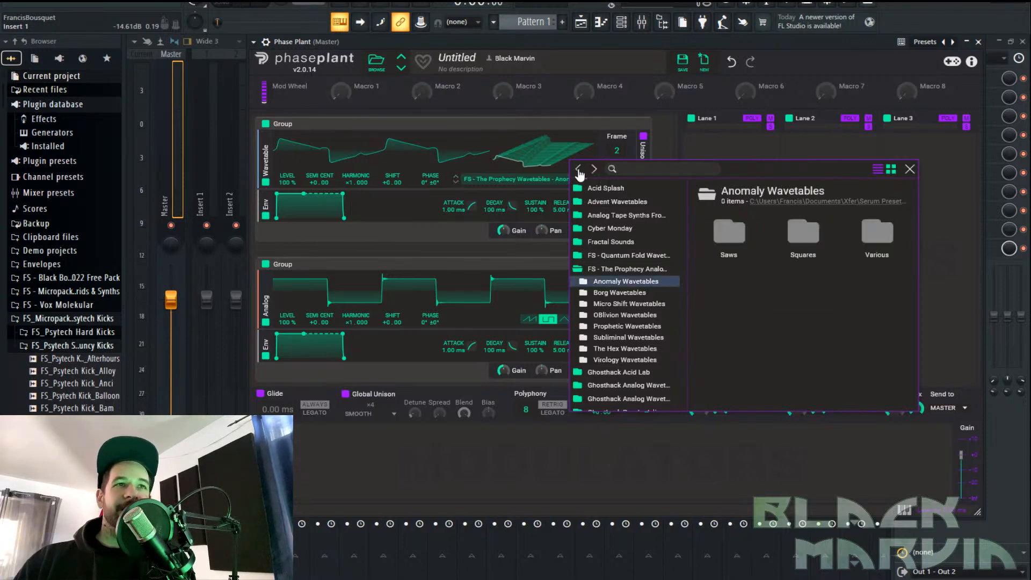
pyautogui.click(578, 170)
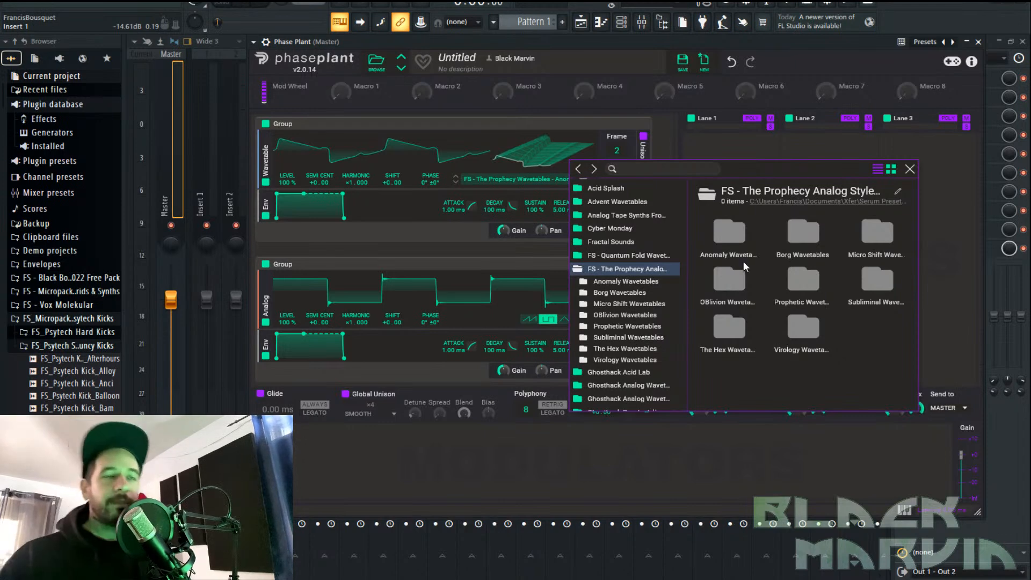
# Close the wavetable browser and delete the group holding the Analog generator
pyautogui.click(395, 251)
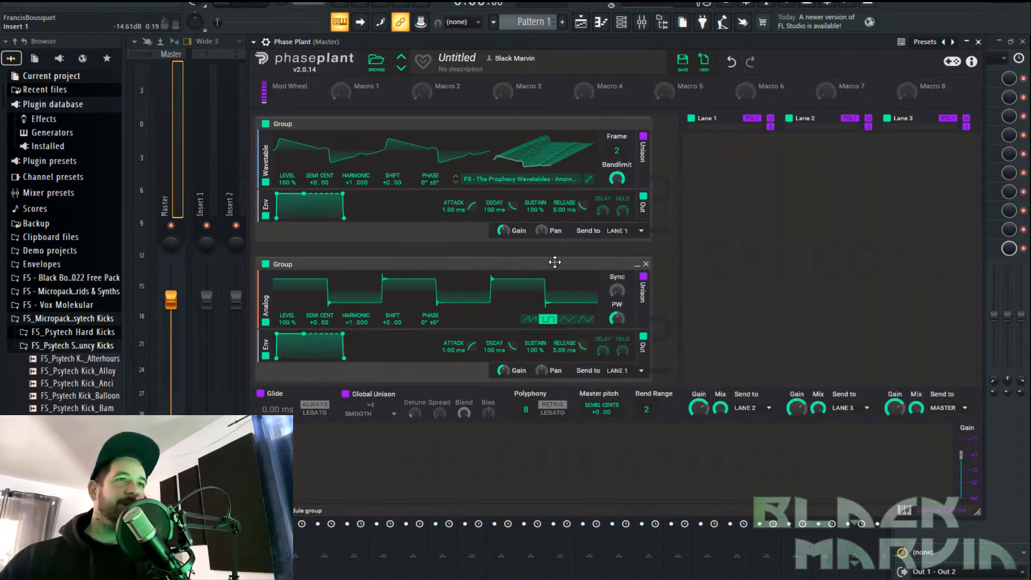
pyautogui.click(647, 265)
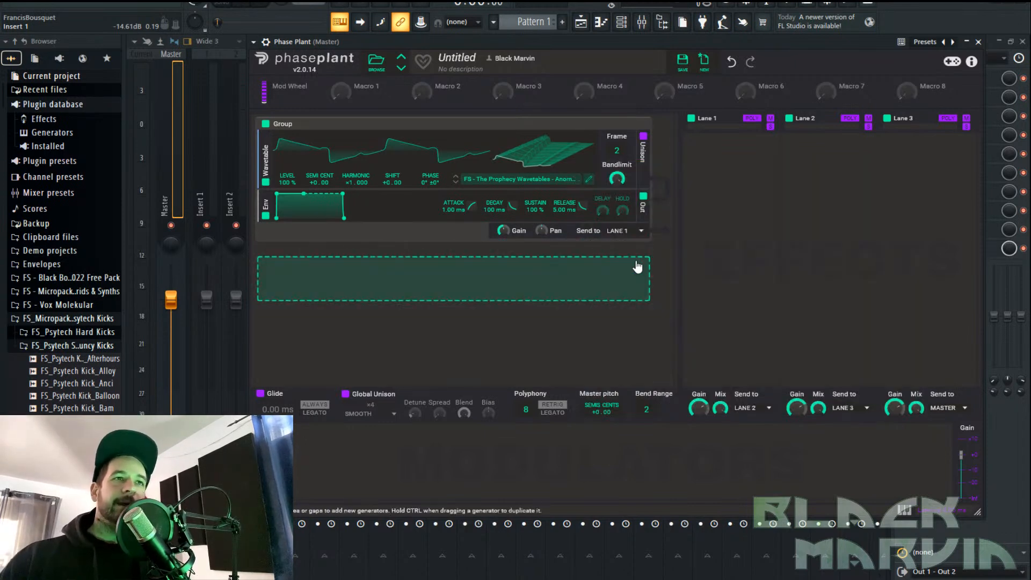
pyautogui.click(506, 272)
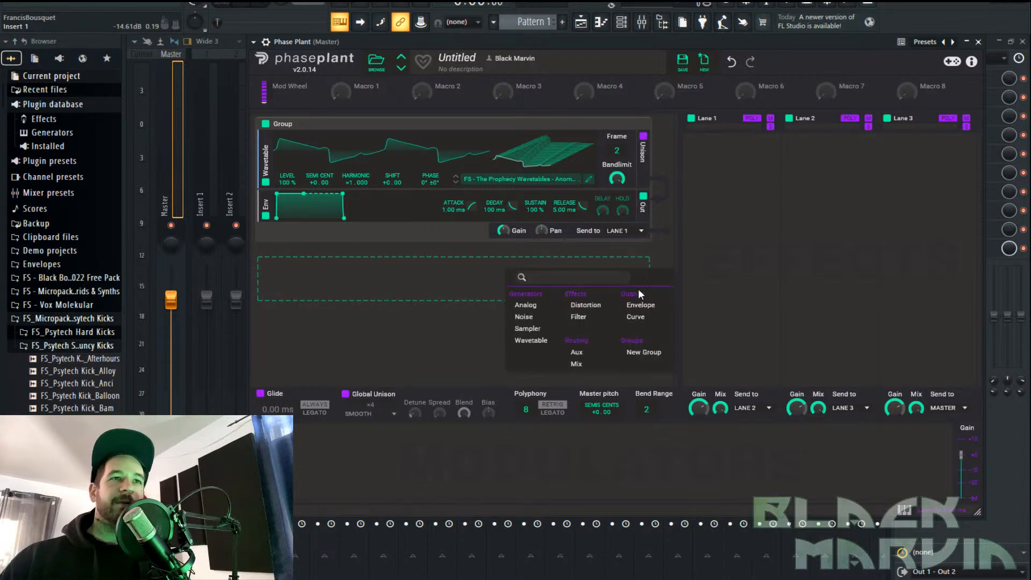
pyautogui.click(376, 317)
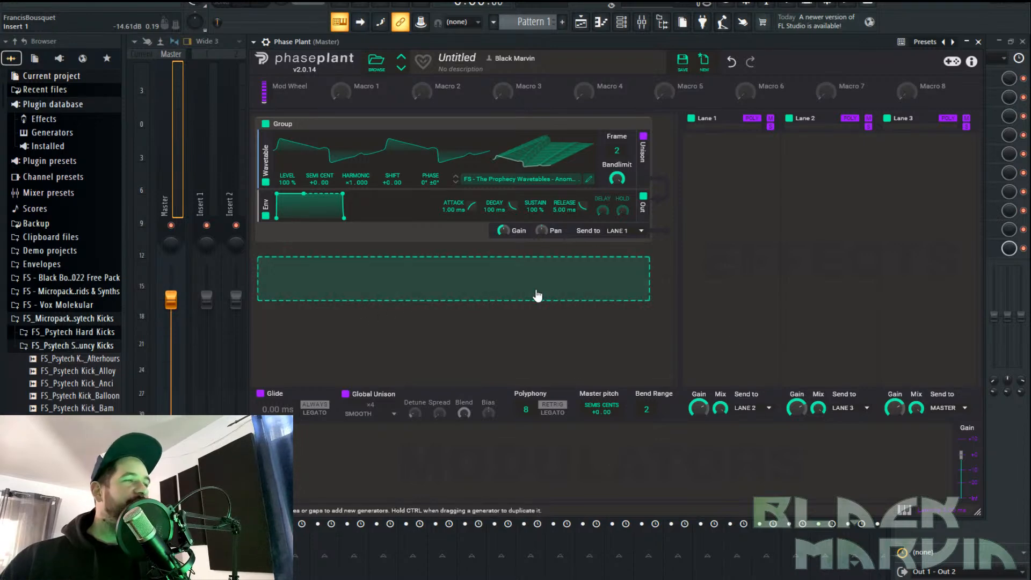
pyautogui.moveTo(696, 231)
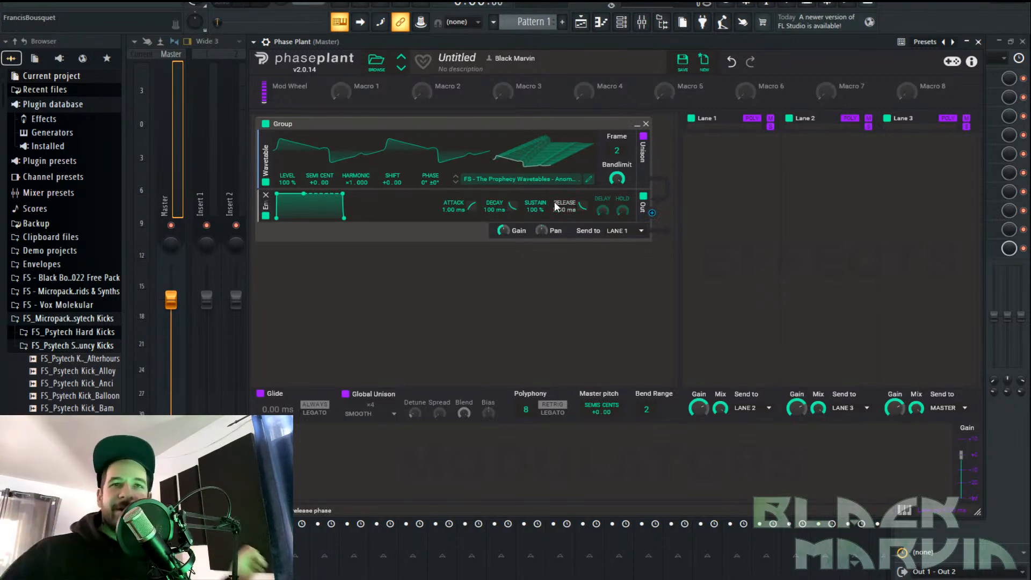
# Open the piano roll of the Phase Plant channel and draw a C5 note four bars long from the pattern's start
pyautogui.click(621, 22)
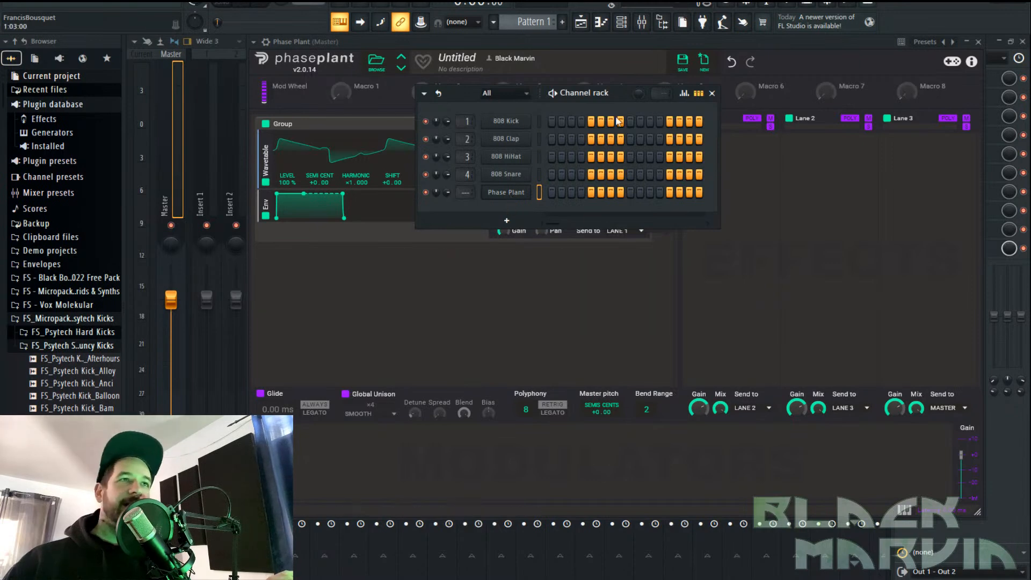
pyautogui.click(712, 93)
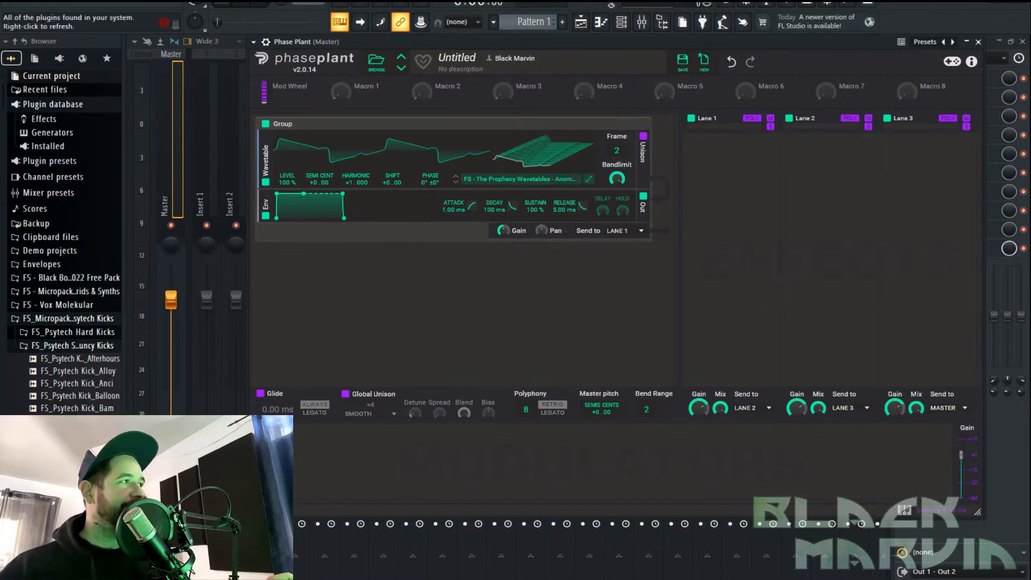
pyautogui.click(621, 22)
pyautogui.rightClick(507, 192)
pyautogui.click(542, 193)
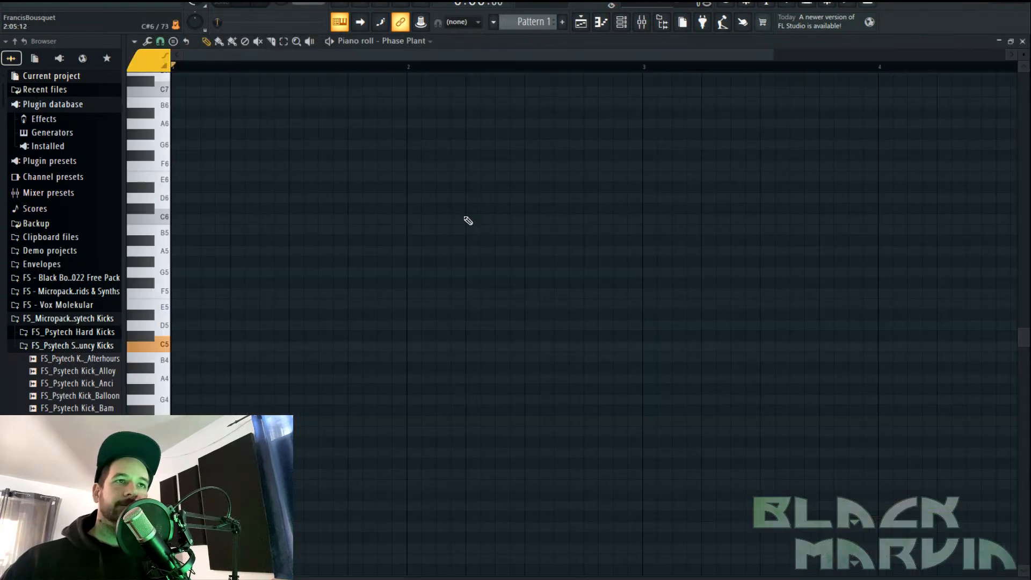
pyautogui.click(183, 348)
pyautogui.moveTo(199, 350); pyautogui.dragTo(940, 422)
# Bring the Phase Plant window back up from the channel rack and play the loaded wavetable
pyautogui.click(621, 21)
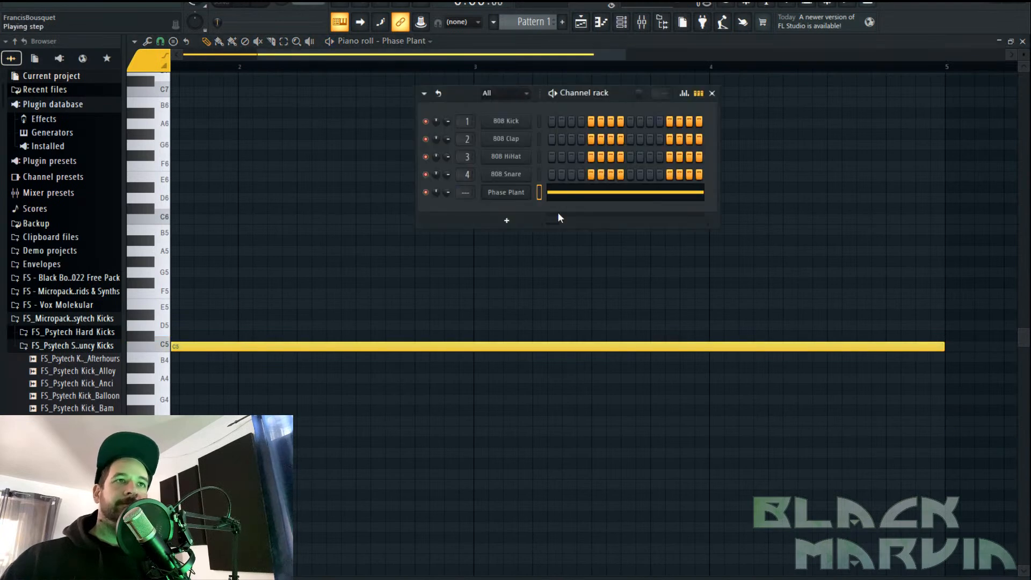
pyautogui.click(510, 198)
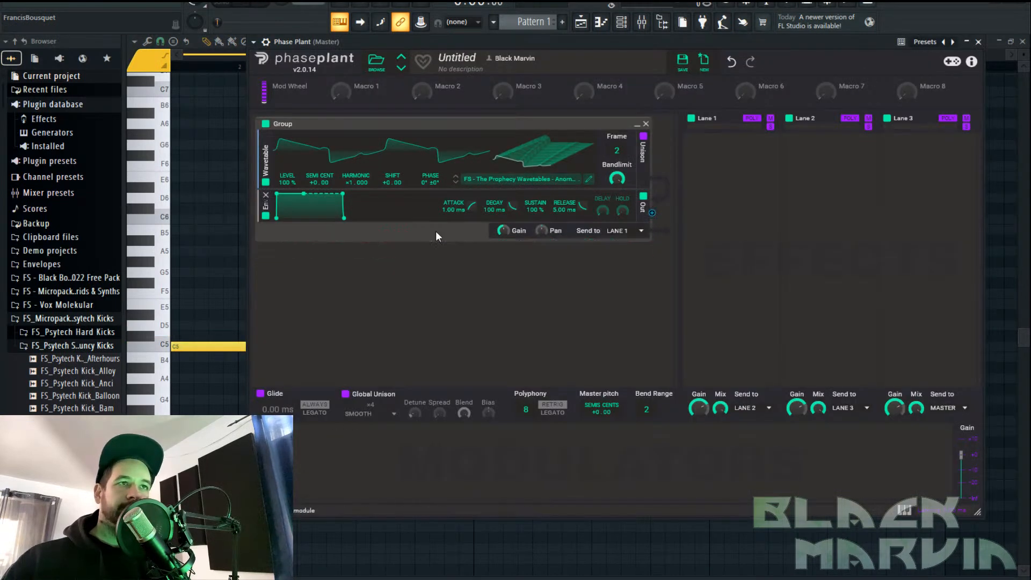
pyautogui.press('space')
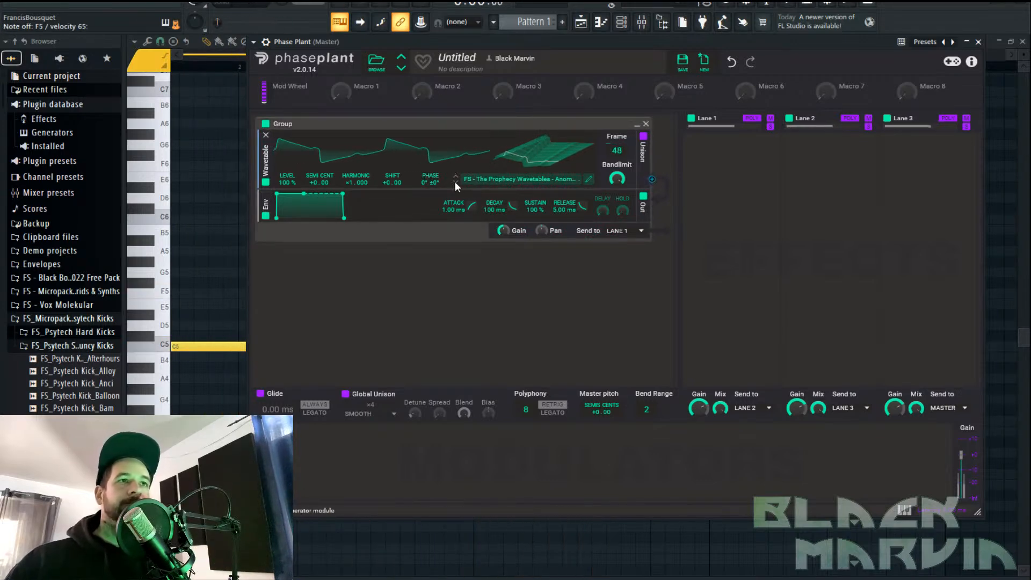
# Audition the wavetables in the Squares folder of the Anomaly Wavetables, ending on the fifth one
pyautogui.click(518, 179)
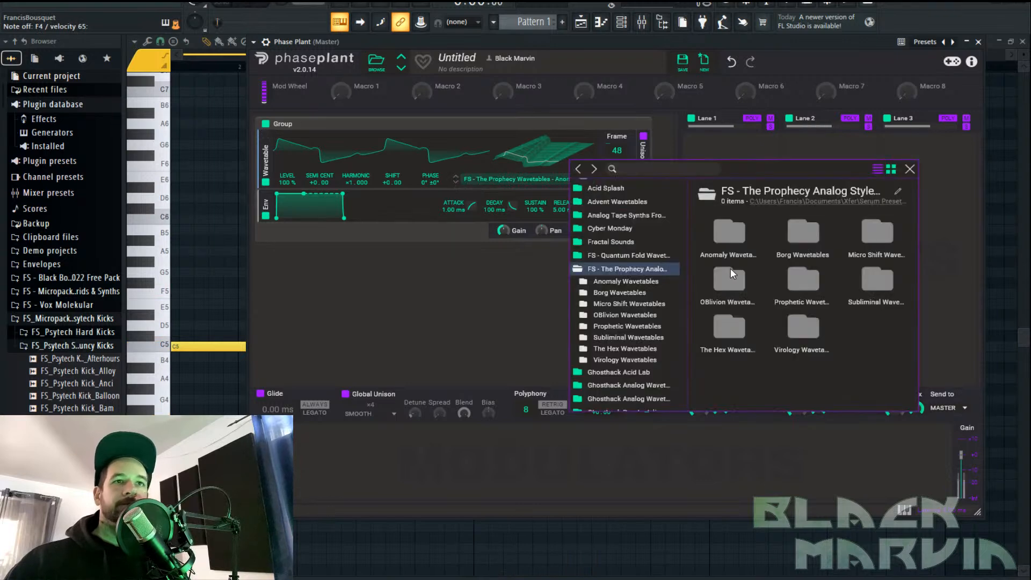
pyautogui.doubleClick(739, 240)
pyautogui.doubleClick(882, 231)
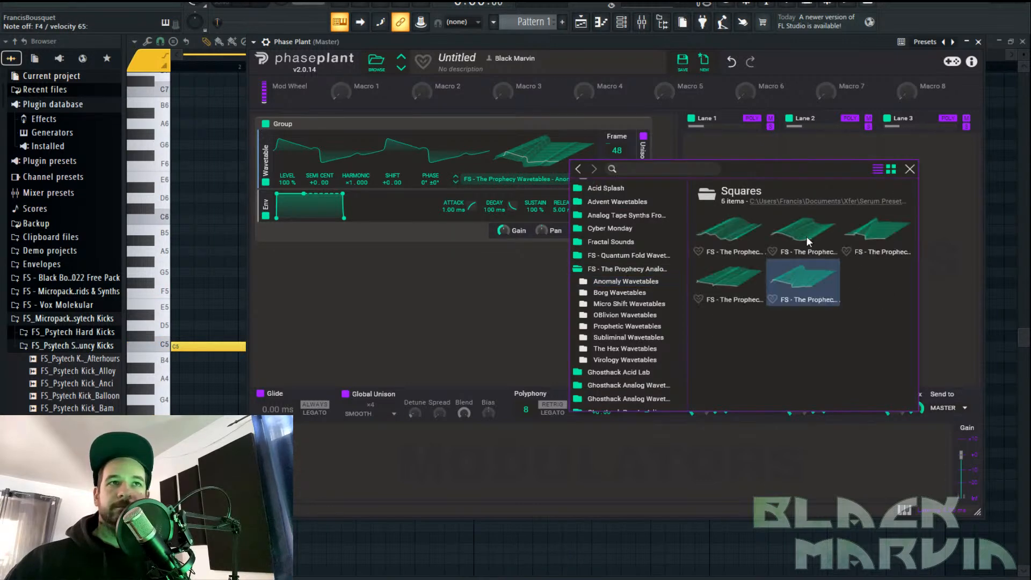
pyautogui.click(805, 240)
pyautogui.click(868, 217)
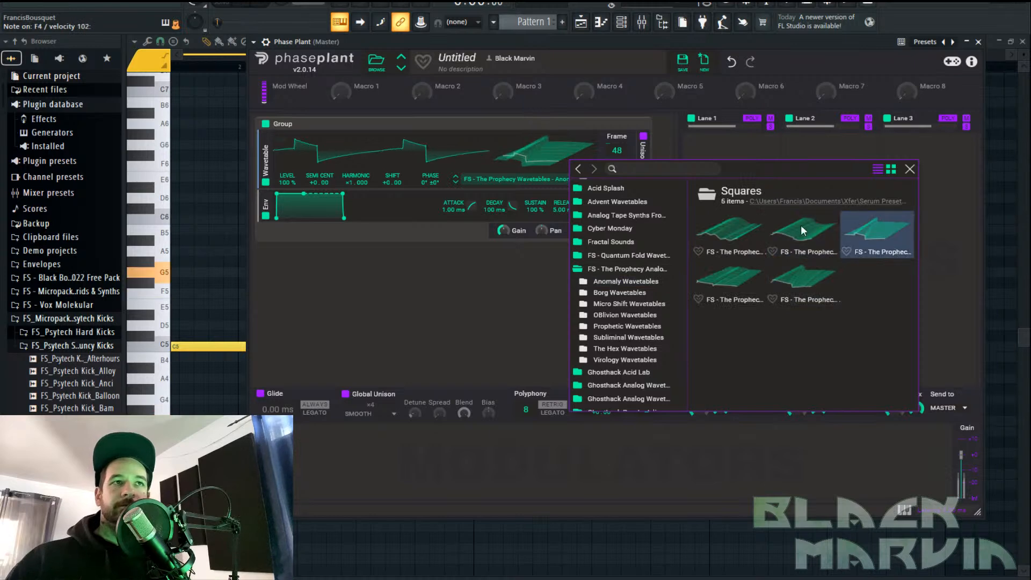
pyautogui.click(782, 240)
pyautogui.click(877, 232)
pyautogui.click(738, 250)
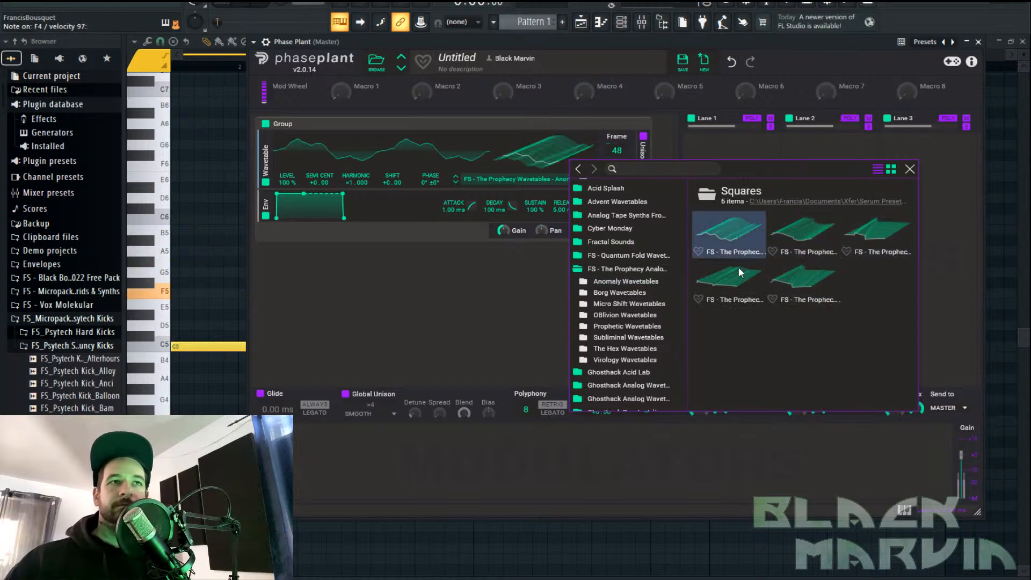
pyautogui.click(735, 284)
pyautogui.click(804, 285)
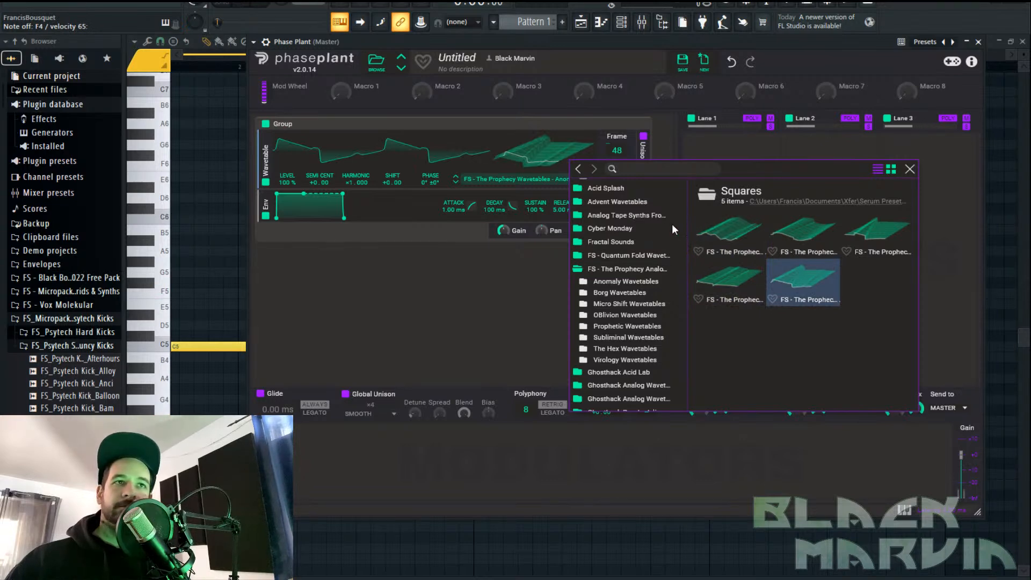
# Audition the wavetables in the Saws folder of the Borg Wavetables, ending on the fifth one
pyautogui.click(643, 291)
pyautogui.doubleClick(726, 238)
pyautogui.click(752, 233)
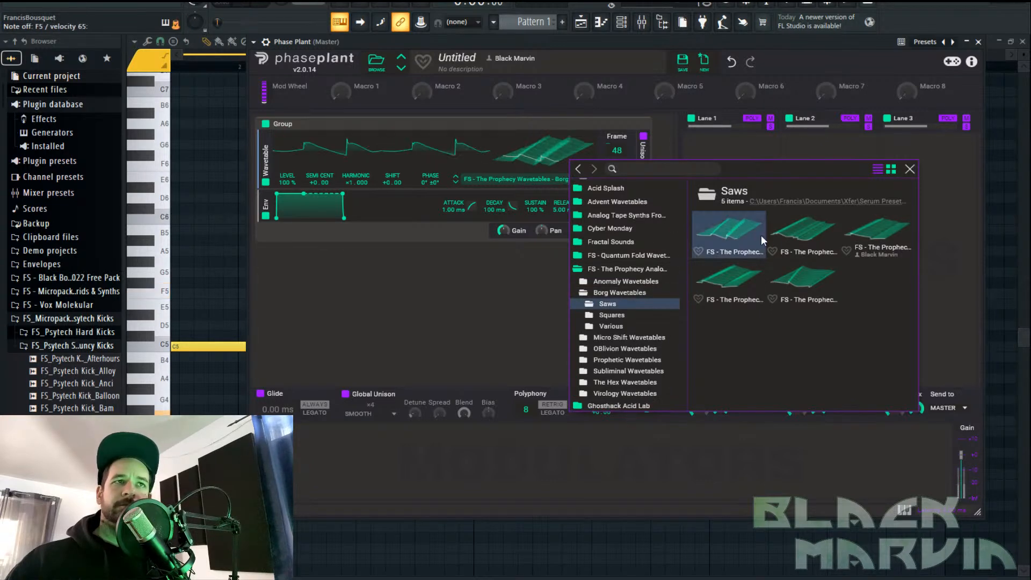
pyautogui.click(814, 241)
pyautogui.click(881, 231)
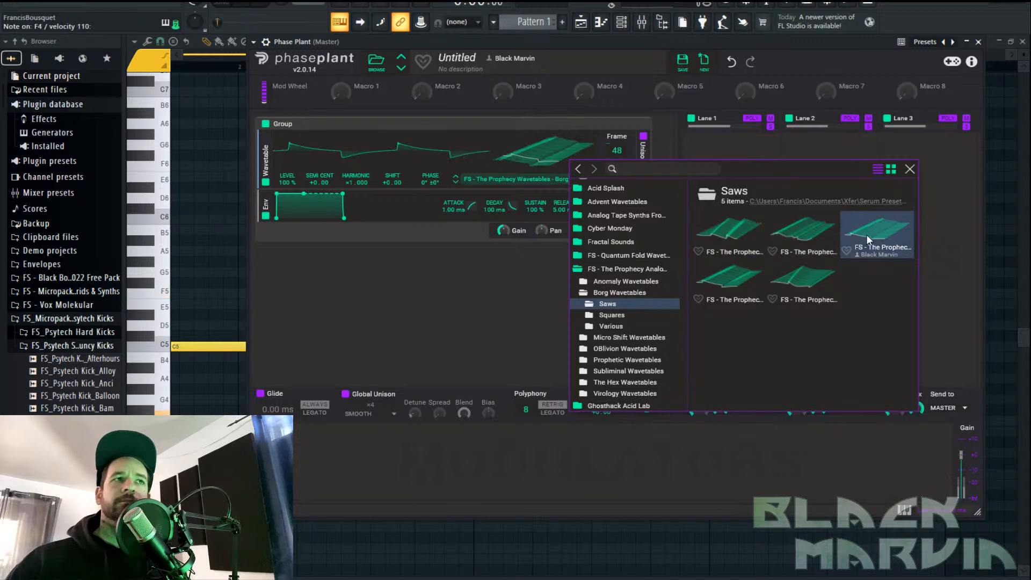
pyautogui.click(814, 275)
pyautogui.click(733, 278)
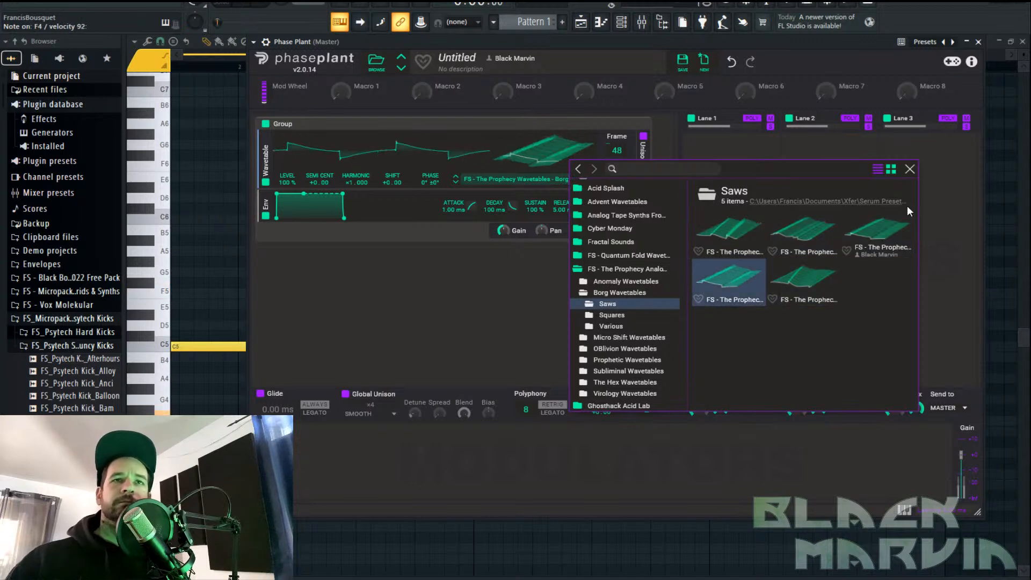
pyautogui.click(821, 267)
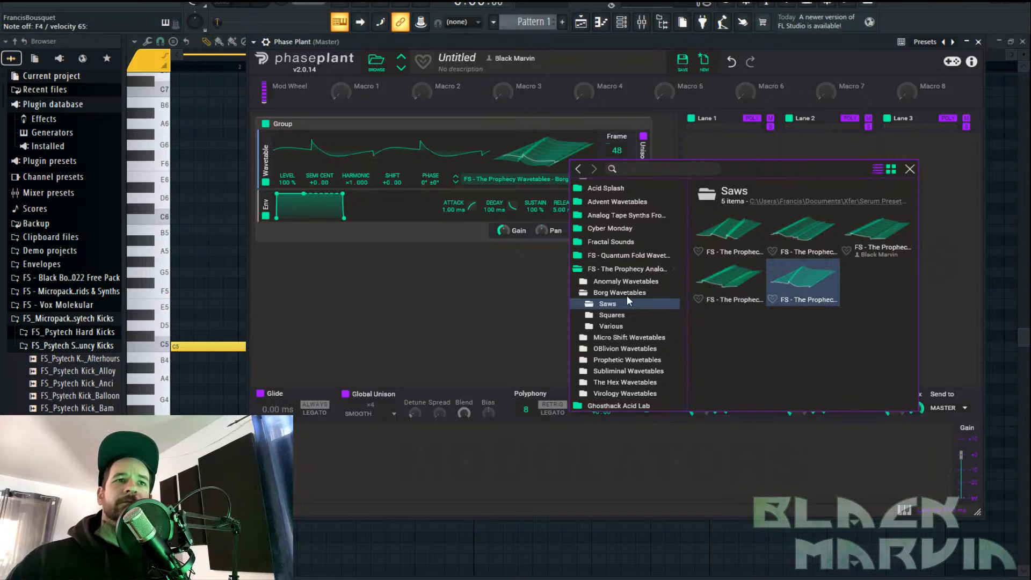
# Compare the first two wavetables in the Micro Shift Wavetables' Saws folder and load the first one
pyautogui.click(620, 337)
pyautogui.doubleClick(729, 233)
pyautogui.click(728, 235)
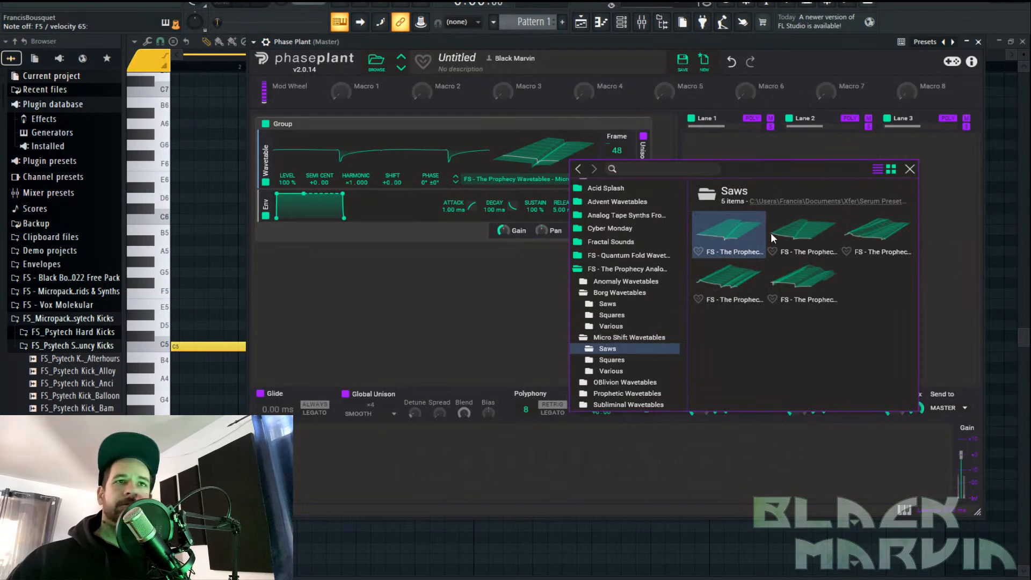
pyautogui.click(833, 229)
pyautogui.click(755, 231)
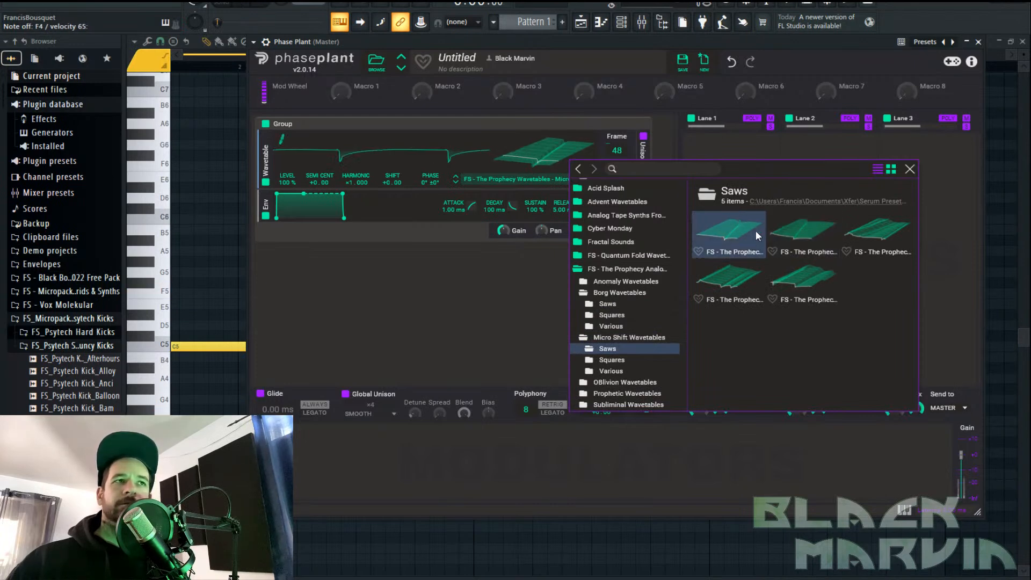
# Close the wavetable browser and set the Wavetable generator's frame to 1 and its pitch to -12 semitones
pyautogui.click(909, 169)
pyautogui.moveTo(502, 172); pyautogui.dragTo(530, 189)
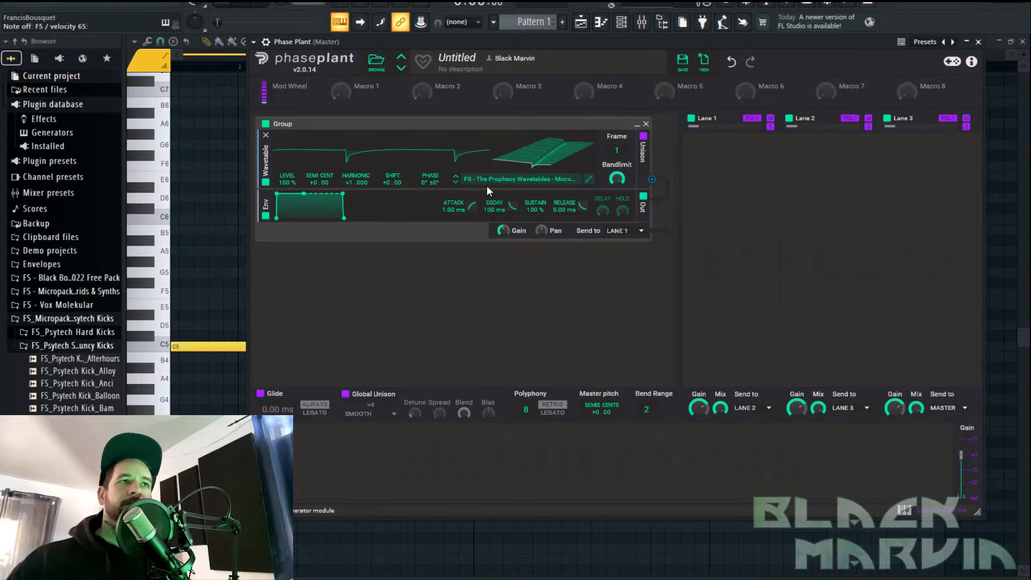
pyautogui.moveTo(318, 182); pyautogui.dragTo(318, 212)
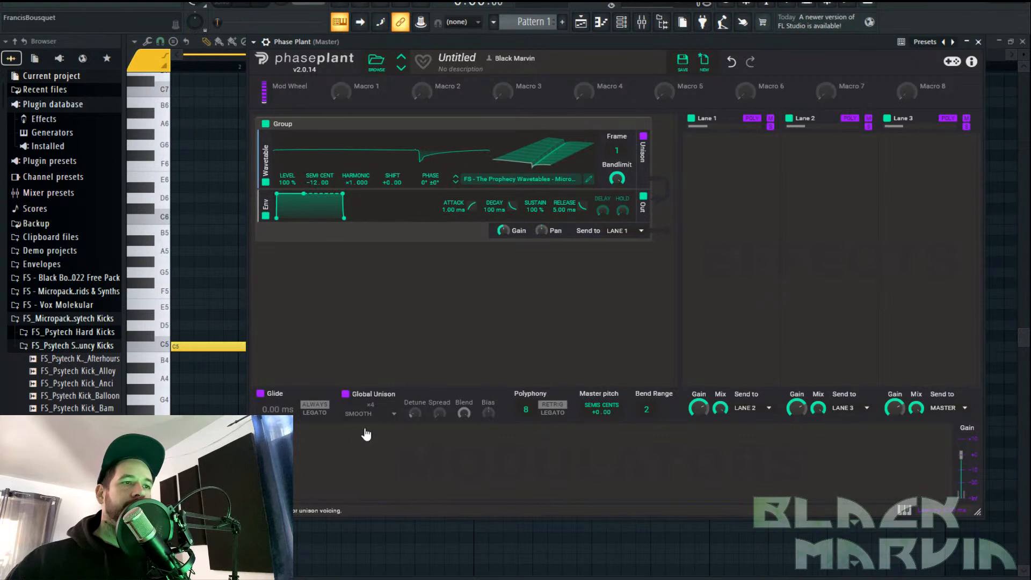
# Add an LFO to the modulator area
pyautogui.click(357, 459)
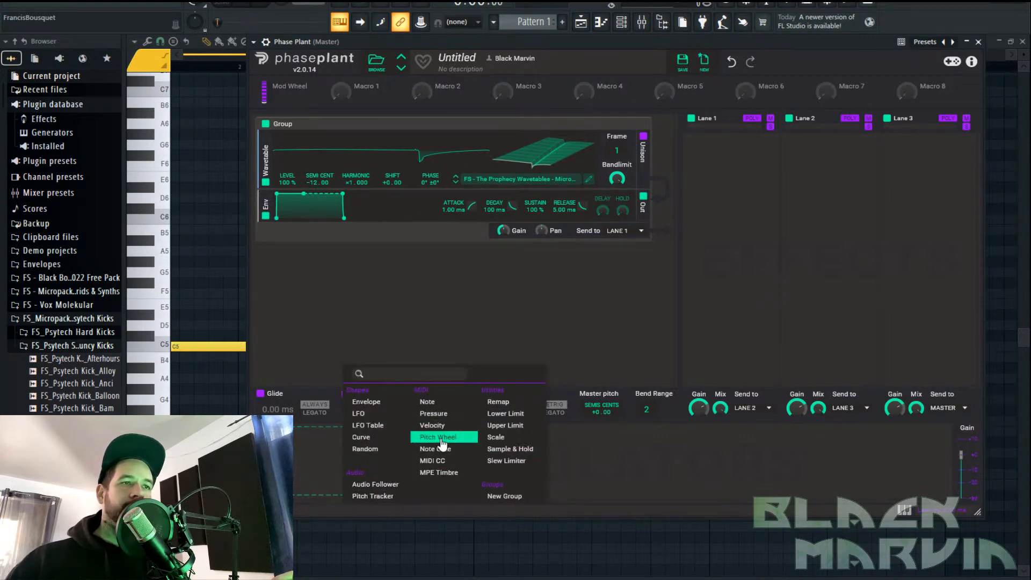
pyautogui.click(386, 415)
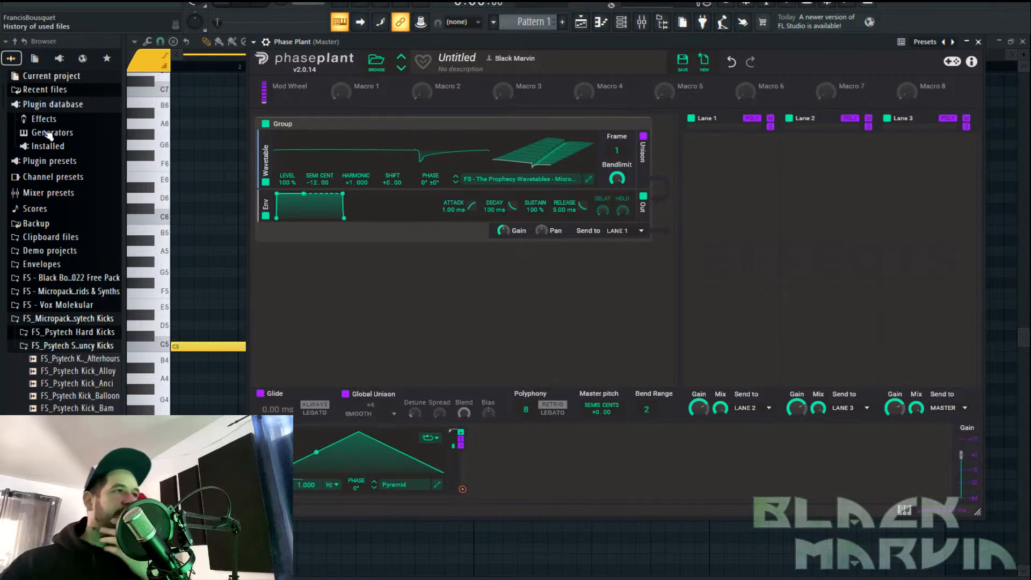
pyautogui.click(437, 487)
pyautogui.click(206, 126)
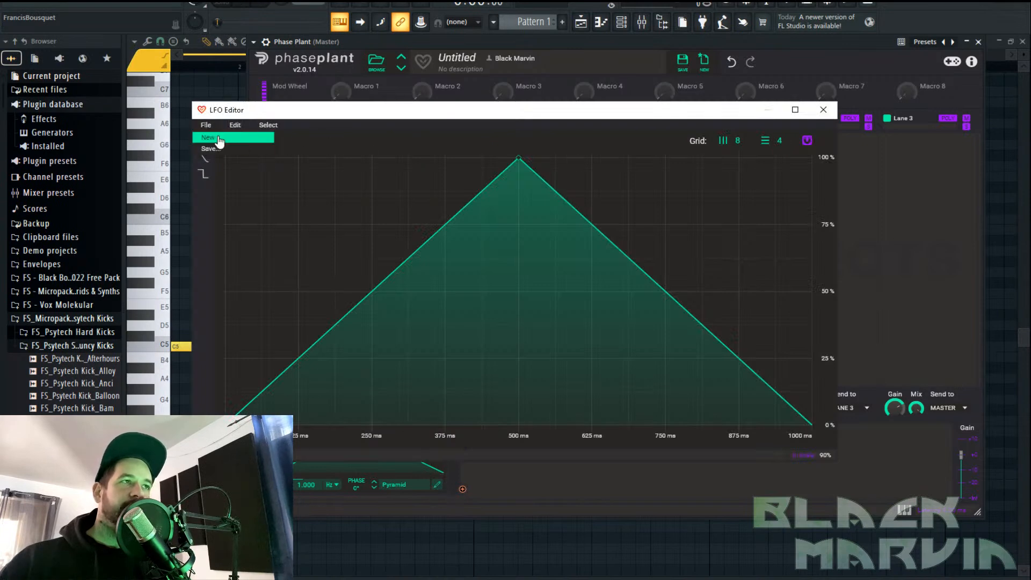
pyautogui.click(824, 109)
# Load the Diminished shape from the factory Arpeggios folder into the LFO and start pattern playback
pyautogui.click(398, 484)
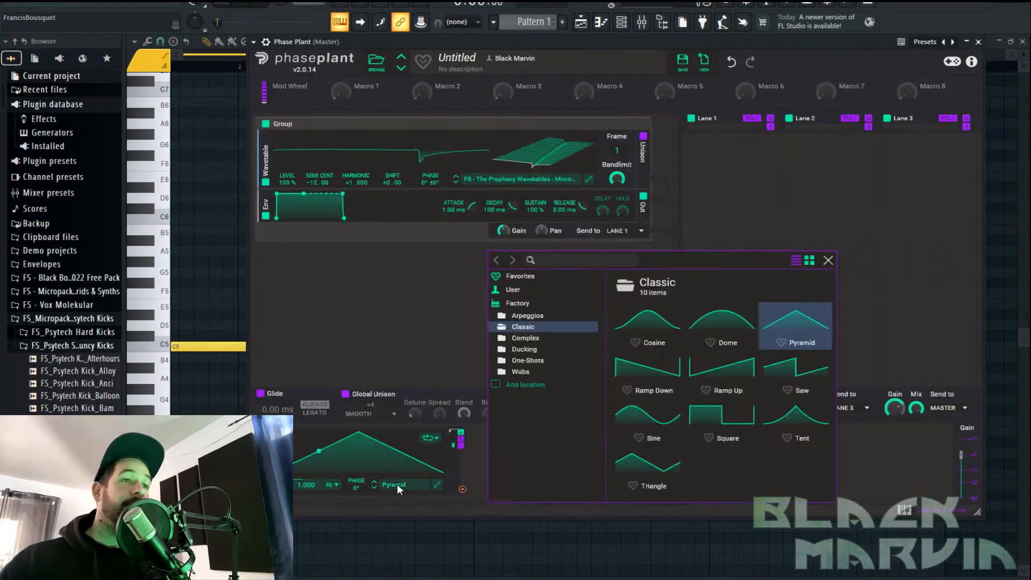
pyautogui.click(527, 316)
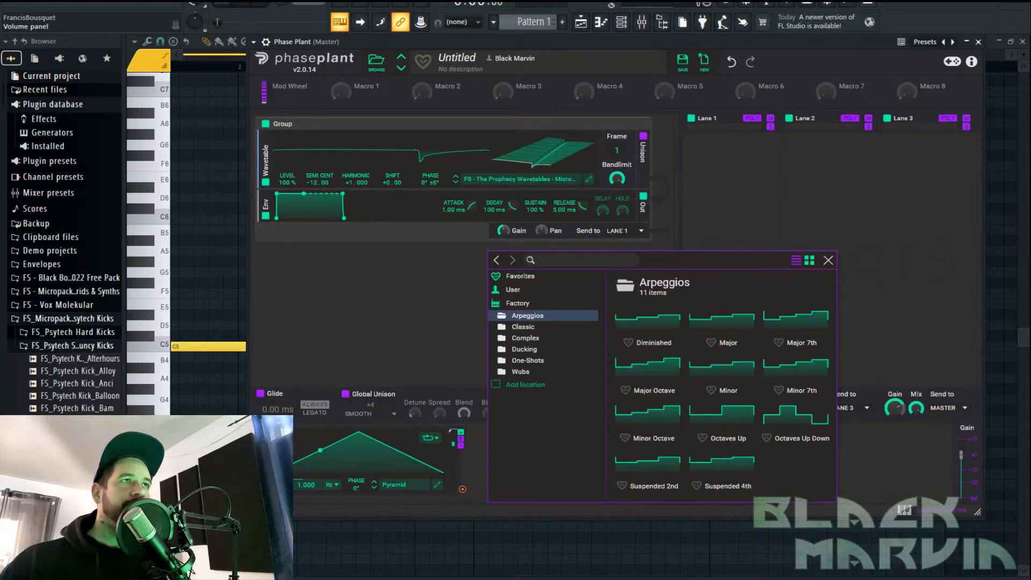
pyautogui.click(245, 4)
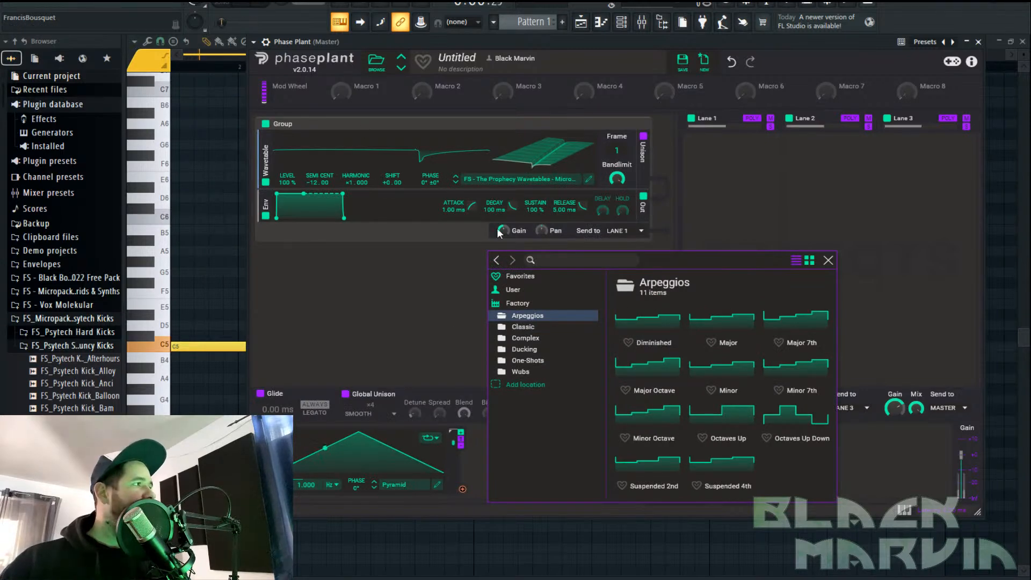
pyautogui.click(649, 316)
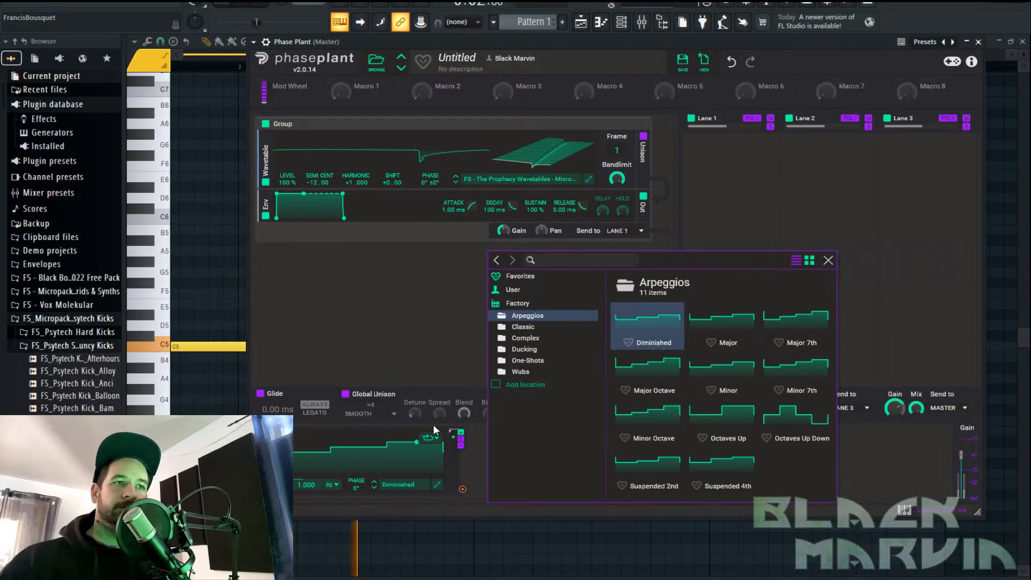
# Assign the LFO to the Wavetable generator's pitch with a modulation depth of +12 semitones and listen to the pattern
pyautogui.click(452, 434)
pyautogui.moveTo(462, 488); pyautogui.dragTo(436, 252)
pyautogui.click(464, 253)
pyautogui.write('12')
pyautogui.press('Return')
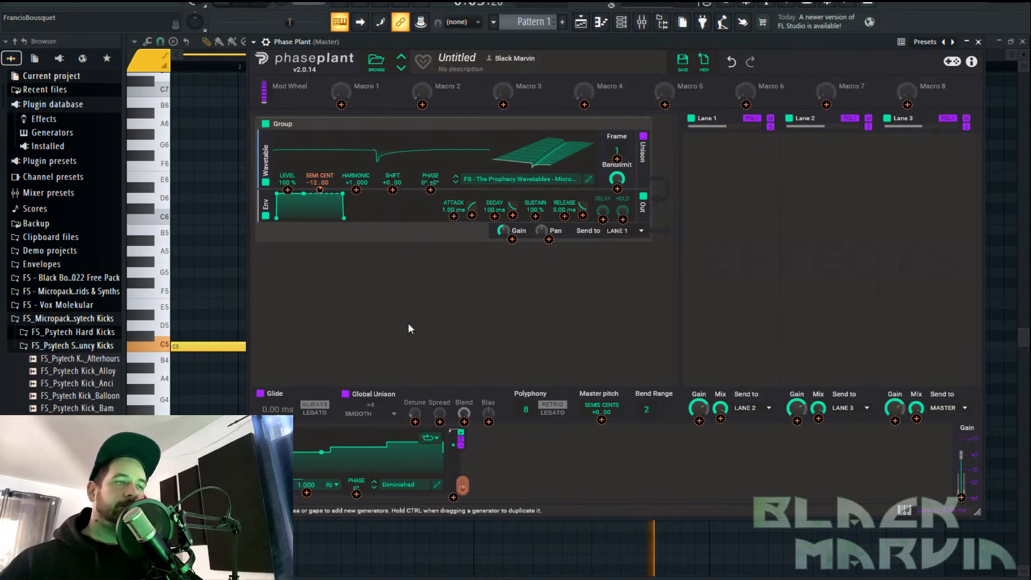
pyautogui.click(319, 189)
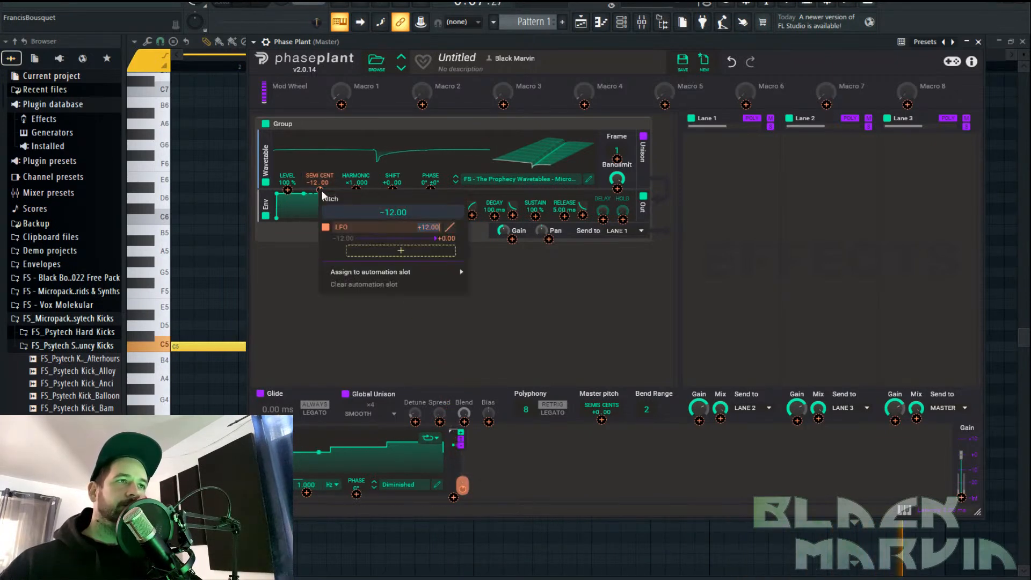
pyautogui.click(265, 2)
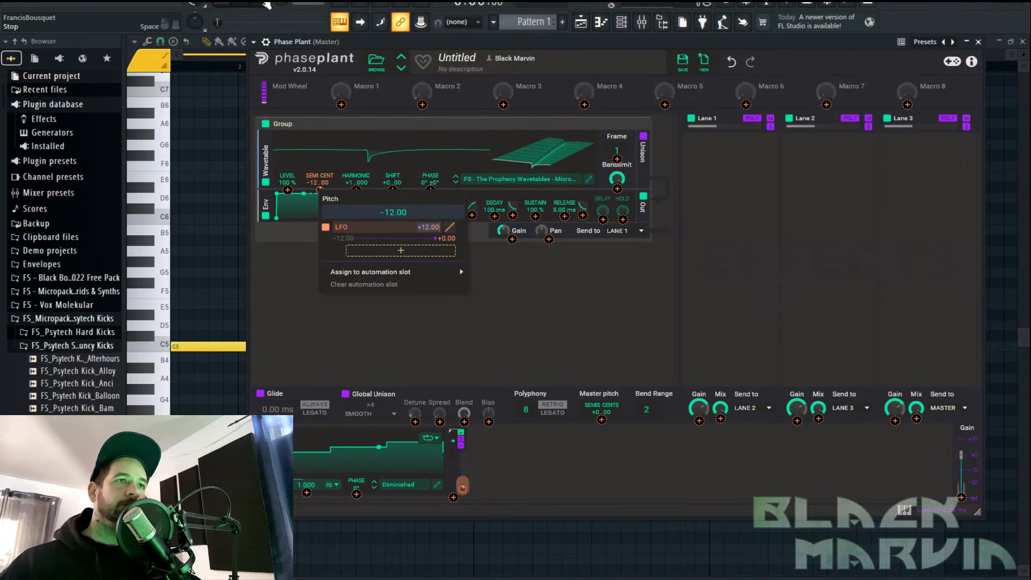
# Try a depth of +24 semitones for the LFO's modulation of the Wavetable pitch and play the pattern
pyautogui.moveTo(462, 486); pyautogui.dragTo(391, 251)
pyautogui.click(461, 251)
pyautogui.click(456, 317)
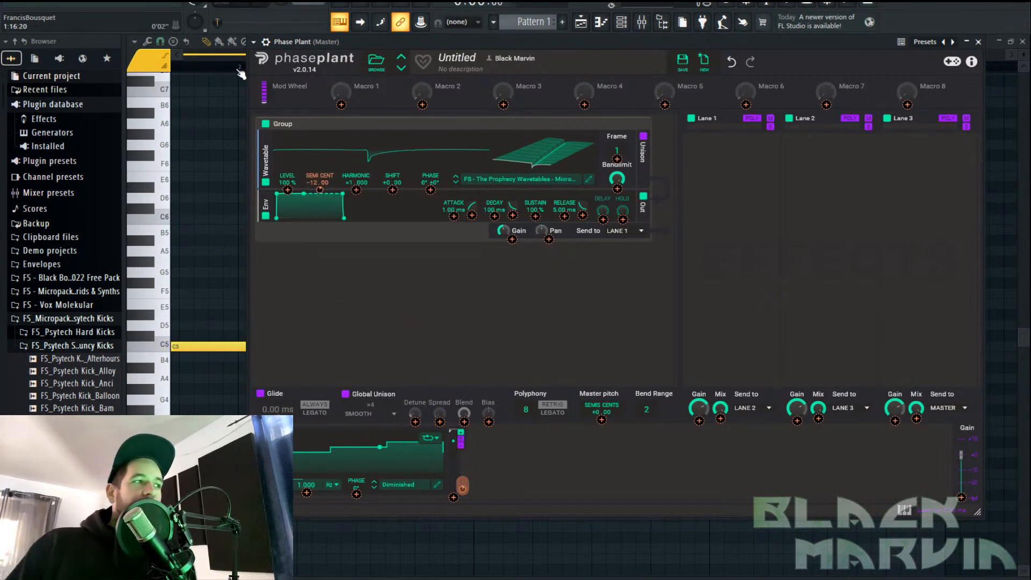
pyautogui.moveTo(462, 486); pyautogui.dragTo(321, 194)
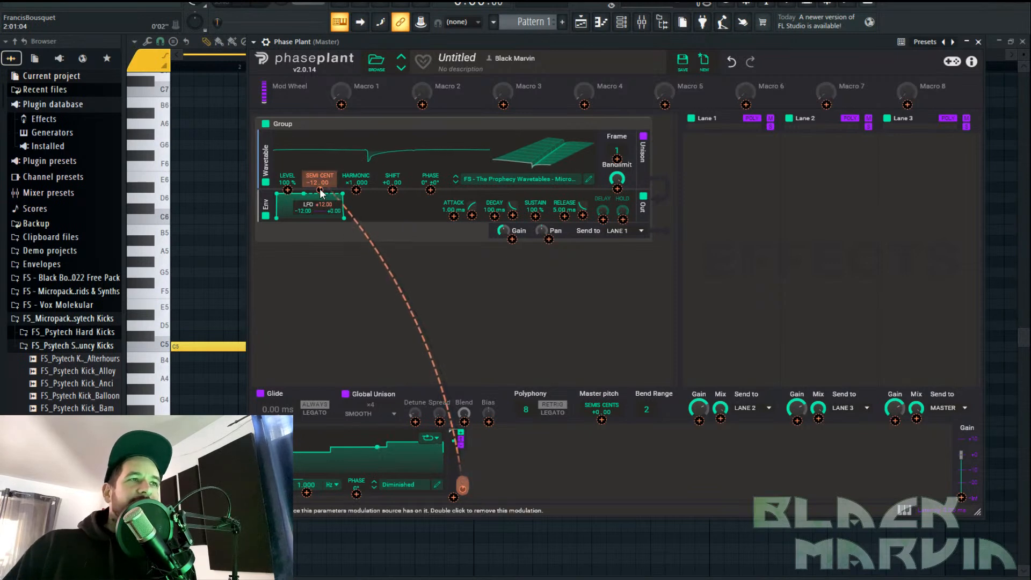
pyautogui.rightClick(320, 191)
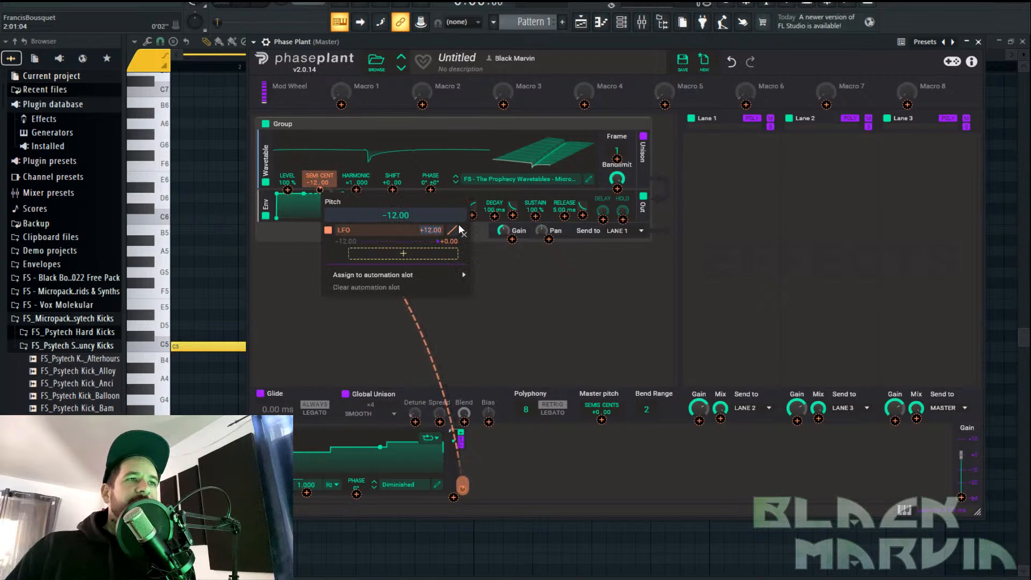
pyautogui.click(490, 249)
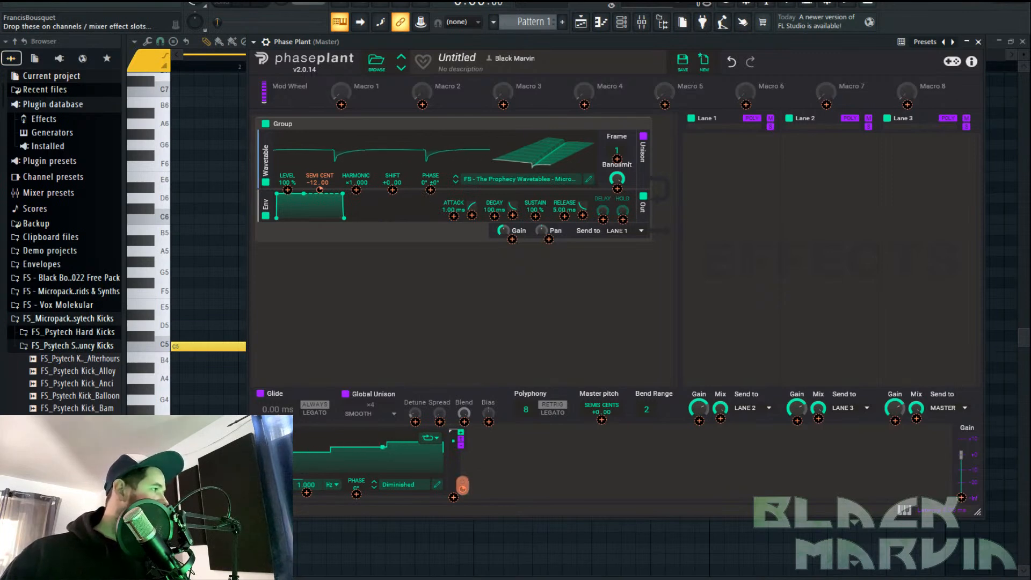
pyautogui.press('space')
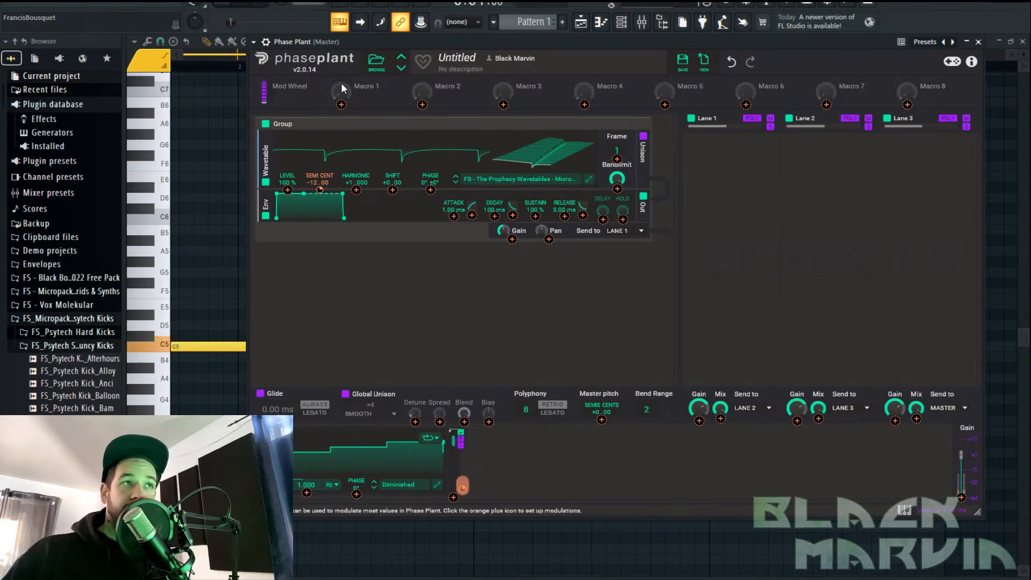
# Set the LFO's pitch modulation depth to +12 semitones and sync its rate to the song tempo at 8/16
pyautogui.click(320, 185)
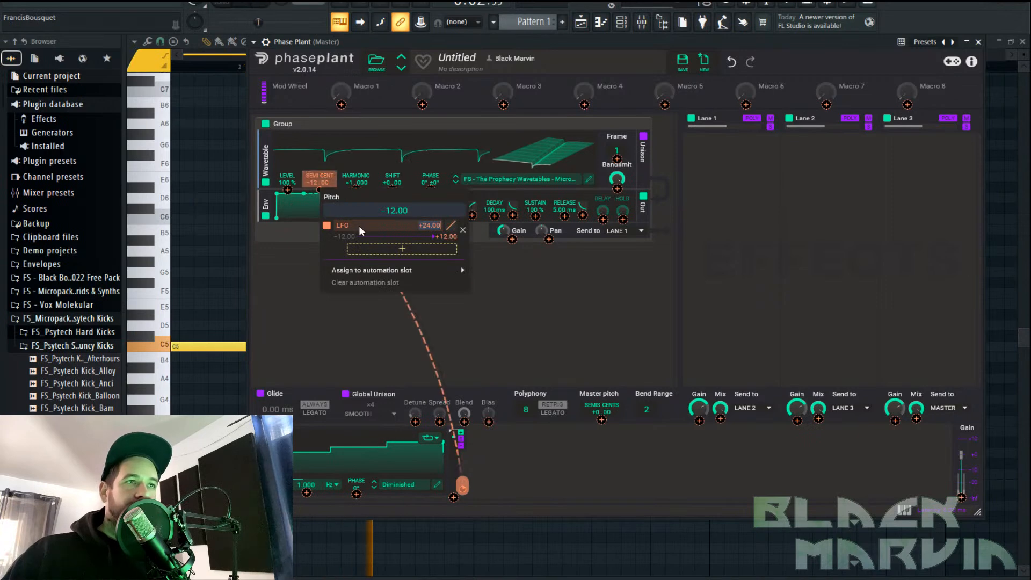
pyautogui.write('12')
pyautogui.press('Return')
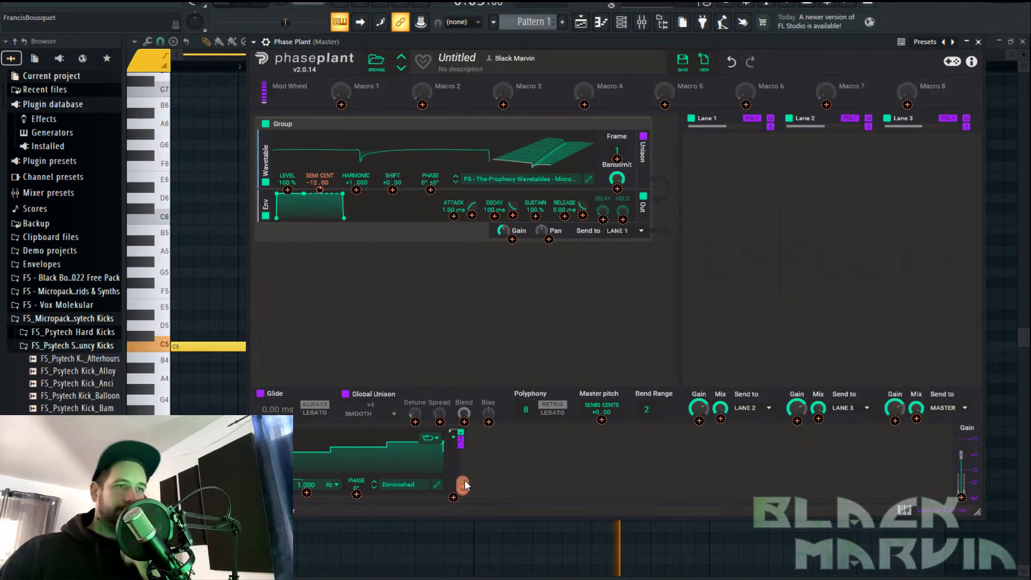
pyautogui.click(334, 486)
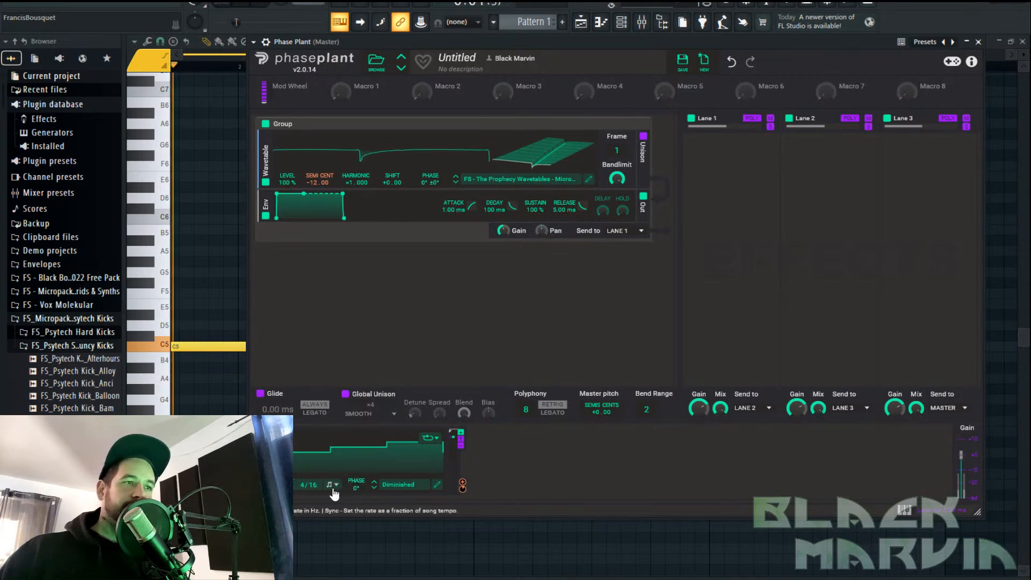
pyautogui.moveTo(302, 484); pyautogui.dragTo(302, 462)
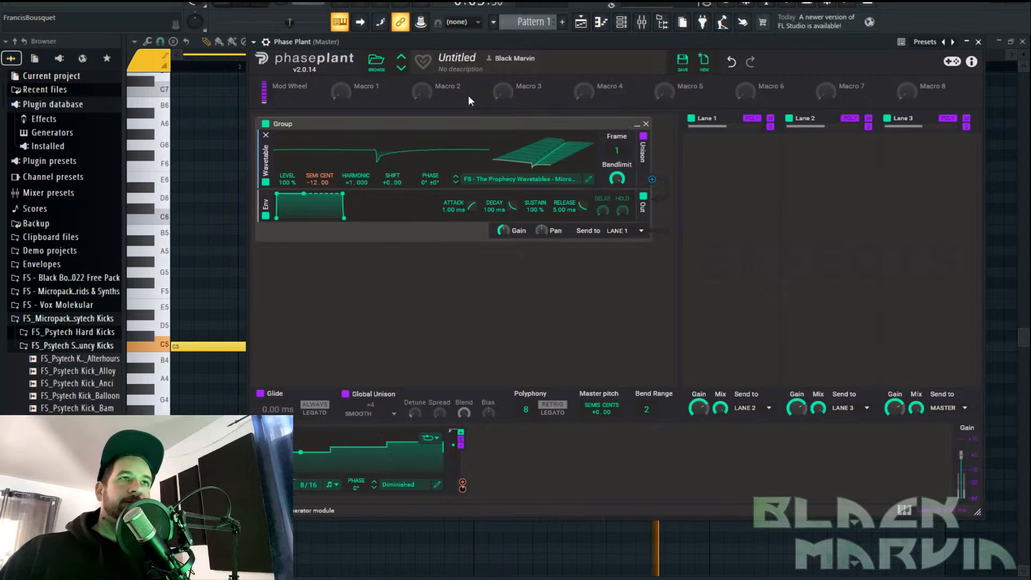
# Try the Major arpeggio shape in the LFO, load Major 7th instead, and set the rate to 4/16
pyautogui.click(420, 485)
pyautogui.click(726, 314)
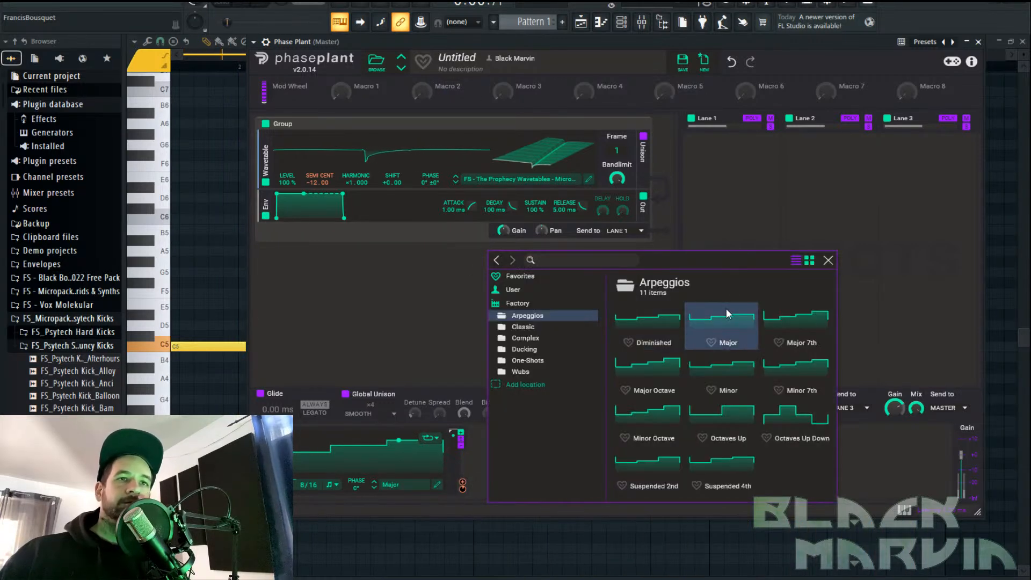
pyautogui.click(769, 333)
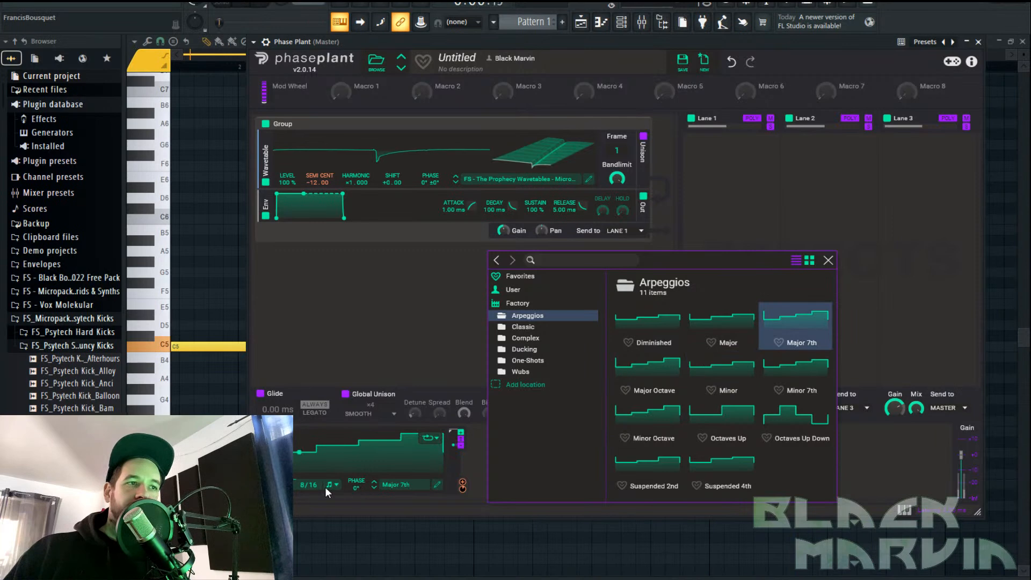
pyautogui.click(302, 483)
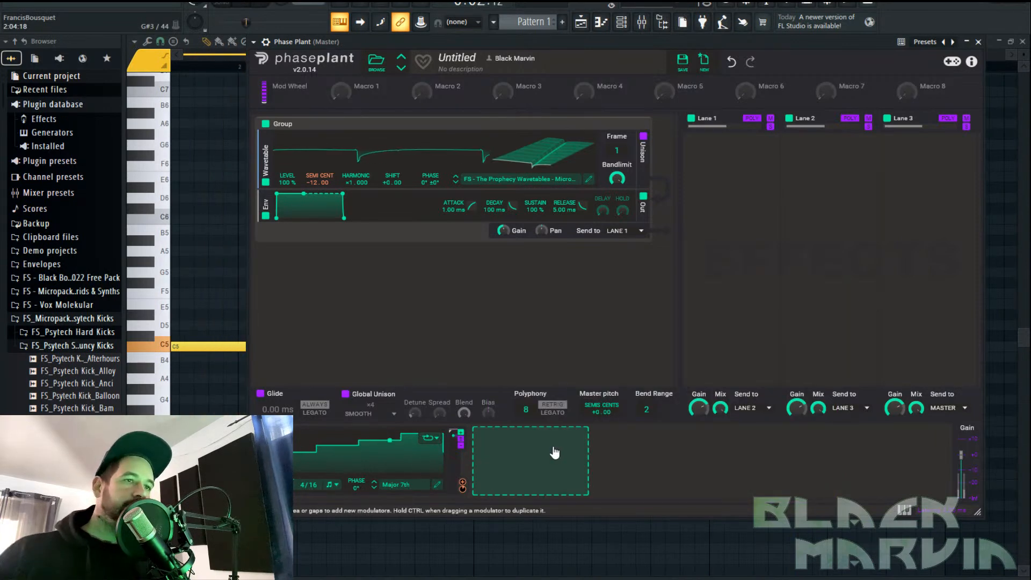
# Add a second LFO and assign it to the Out module's gain, with gain at -Inf dB and depth +53.7 %
pyautogui.click(551, 454)
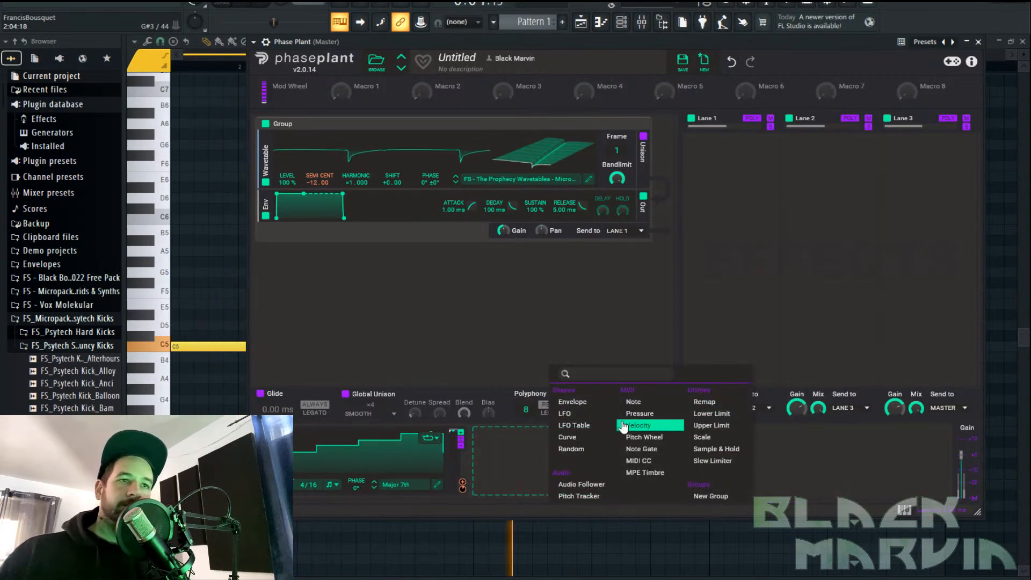
pyautogui.press('space')
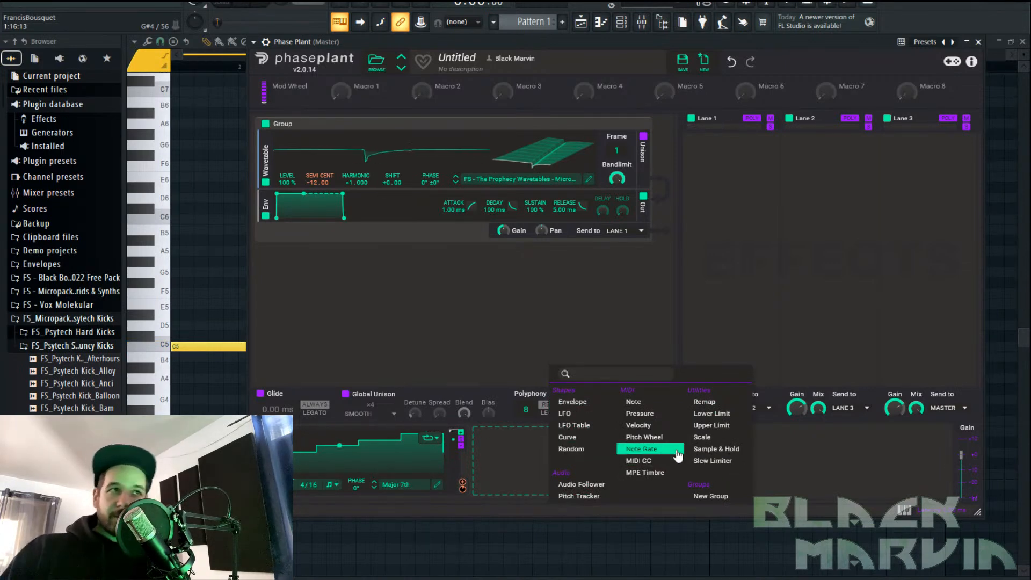
pyautogui.click(601, 415)
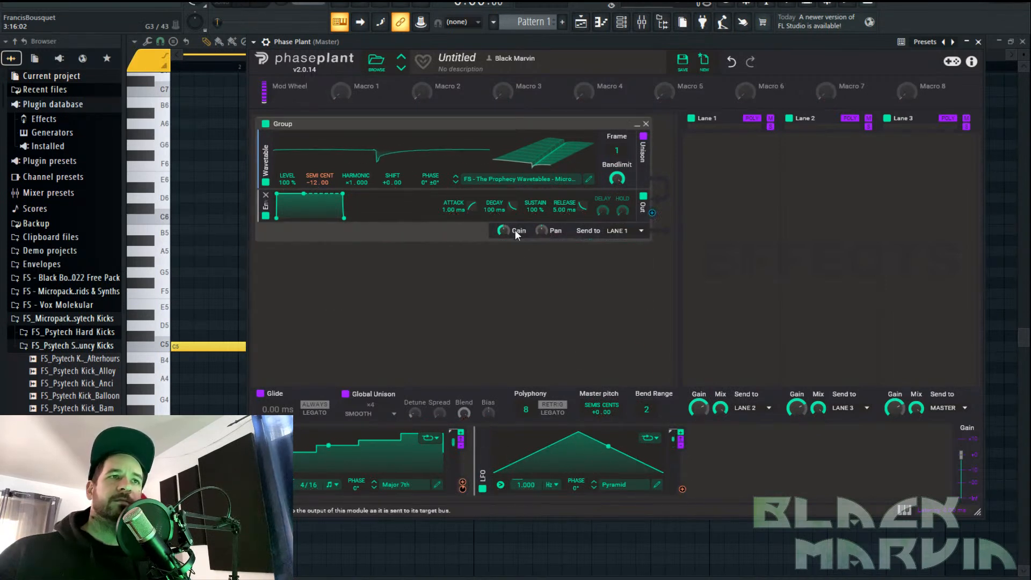
pyautogui.moveTo(682, 487); pyautogui.dragTo(513, 239)
pyautogui.rightClick(512, 240)
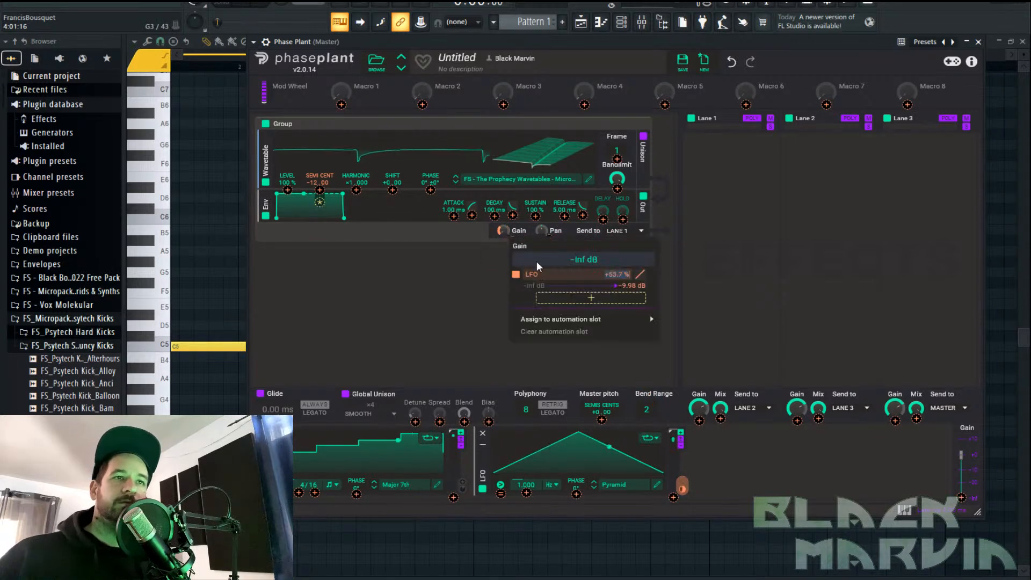
pyautogui.press('Escape')
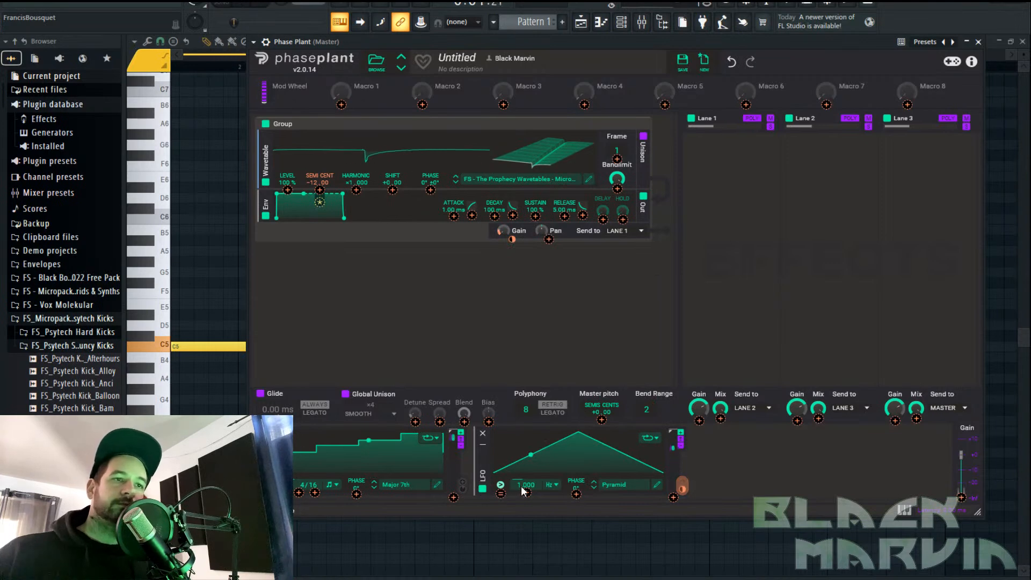
# Sync the second LFO's rate to tempo at 1/16 and move its Pyramid peak close to the start of the cycle
pyautogui.click(554, 486)
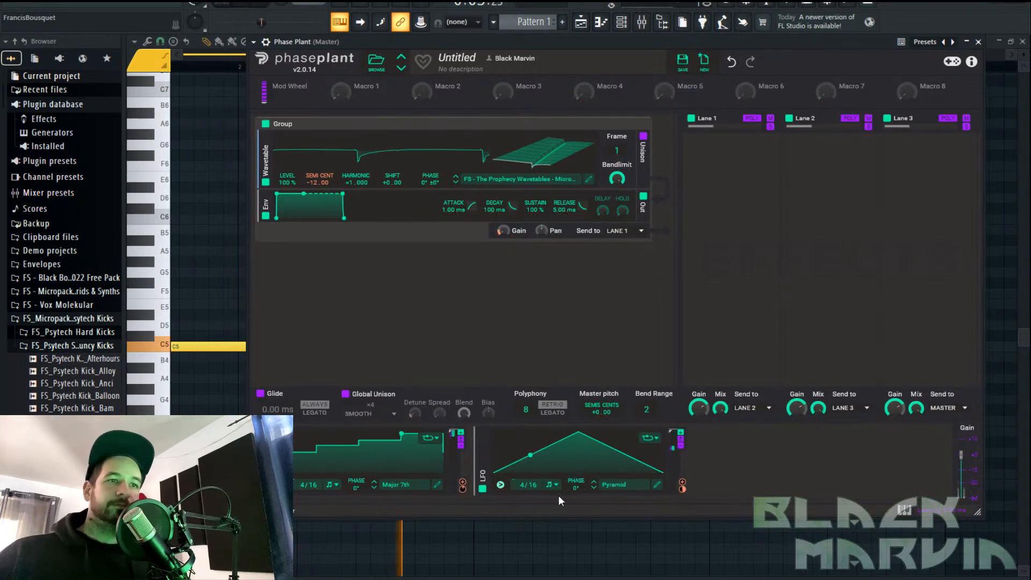
pyautogui.moveTo(523, 485); pyautogui.dragTo(523, 499)
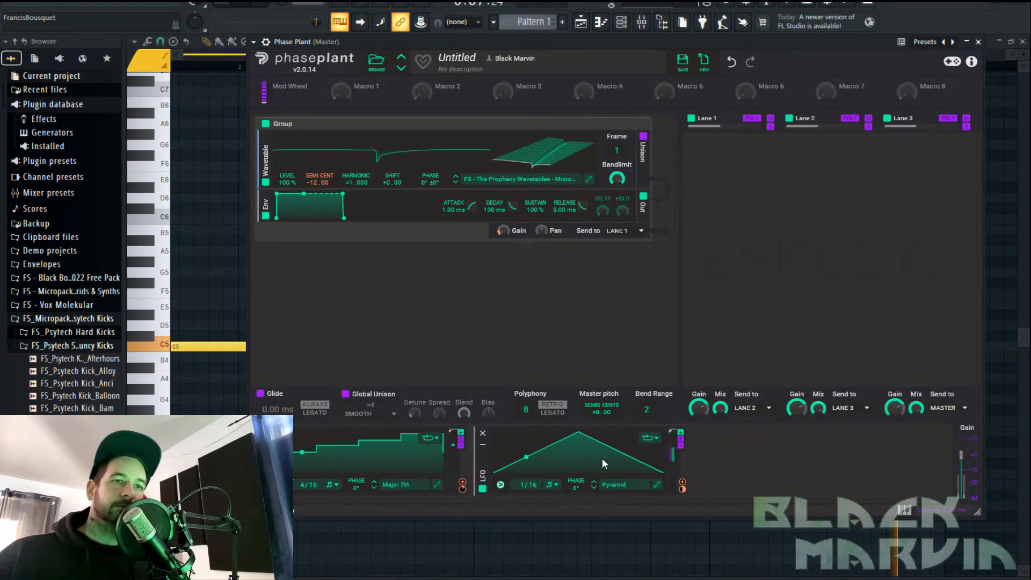
pyautogui.click(657, 484)
pyautogui.moveTo(527, 157); pyautogui.dragTo(333, 78)
pyautogui.click(834, 109)
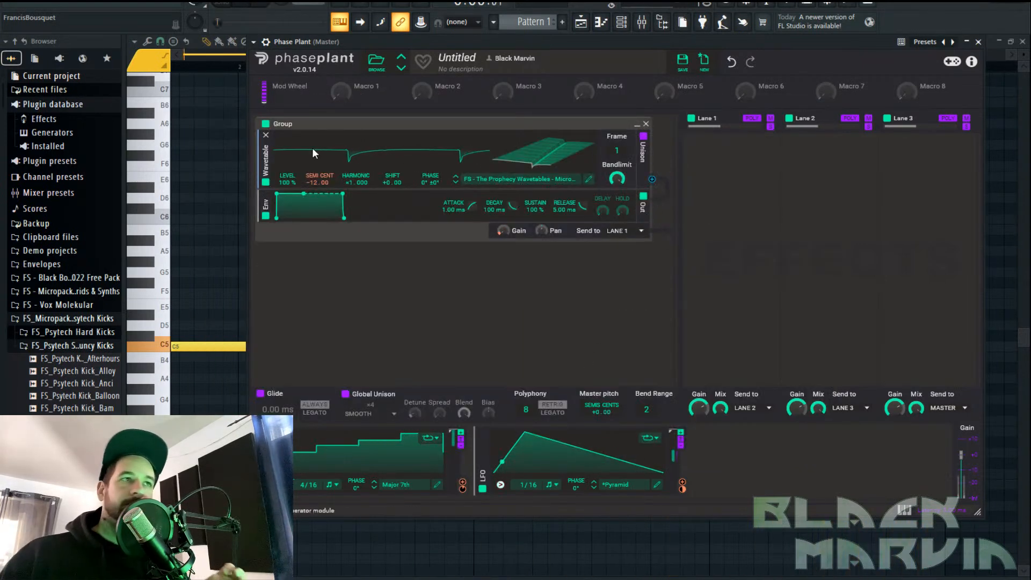
# Add a Dual Delay to Lane 2 and sync its delay time to the tempo at 3/16
pyautogui.click(749, 167)
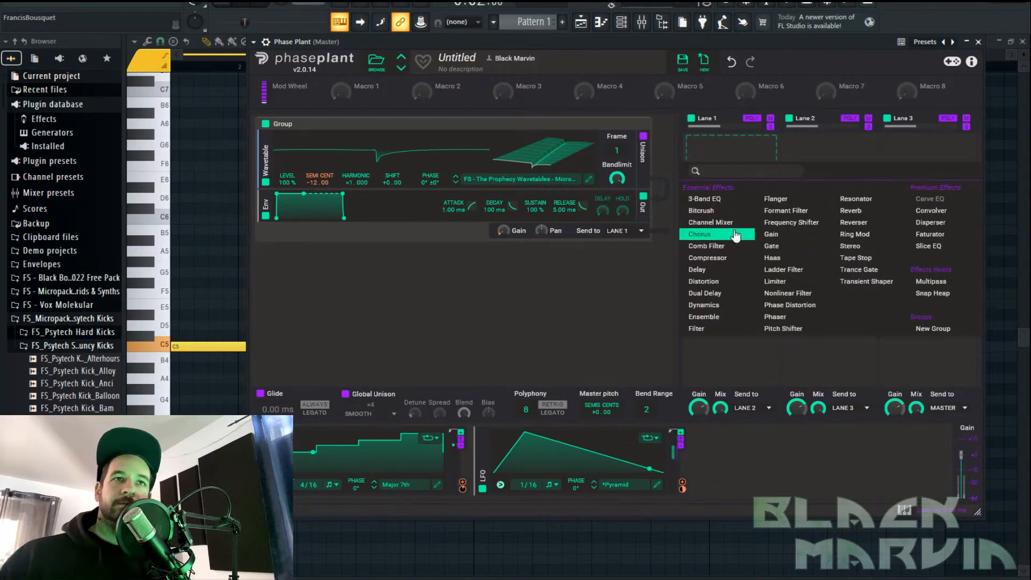
pyautogui.click(729, 145)
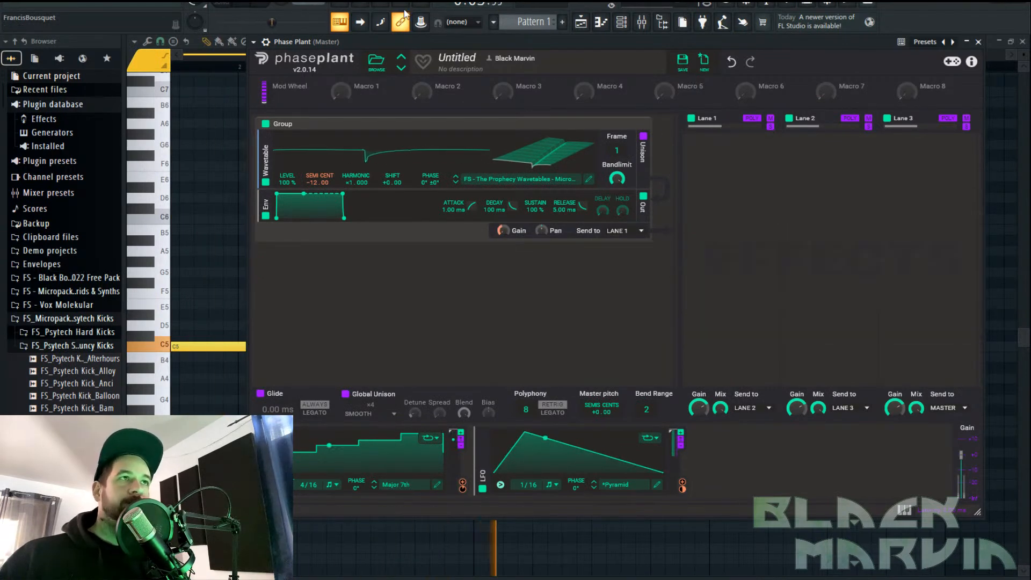
pyautogui.click(869, 182)
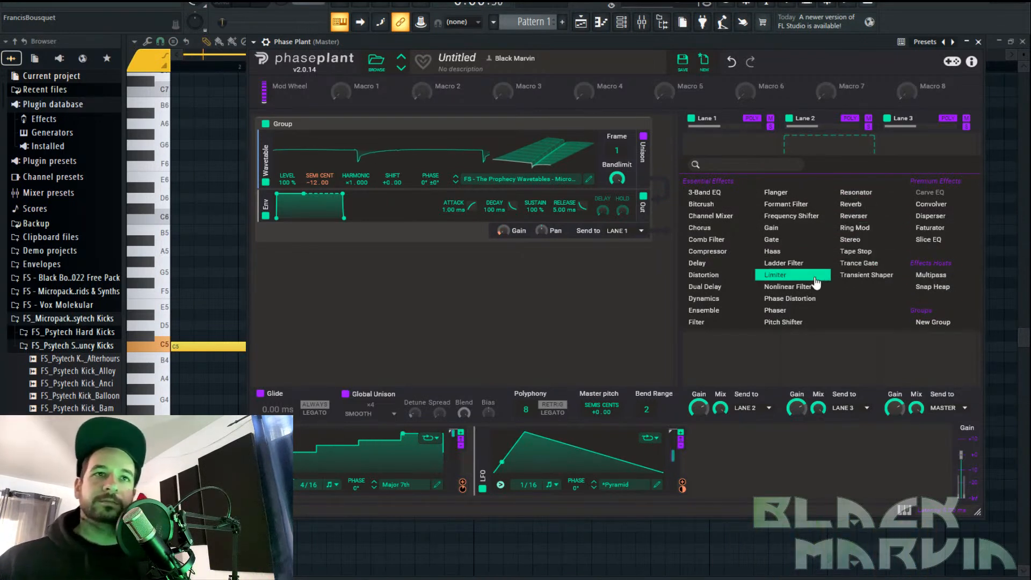
pyautogui.click(745, 288)
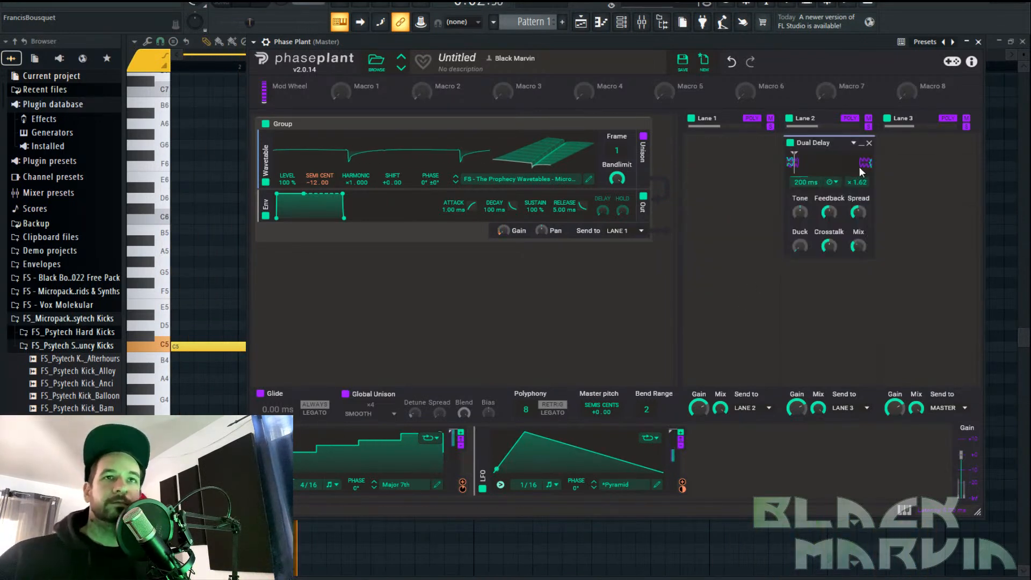
pyautogui.click(841, 182)
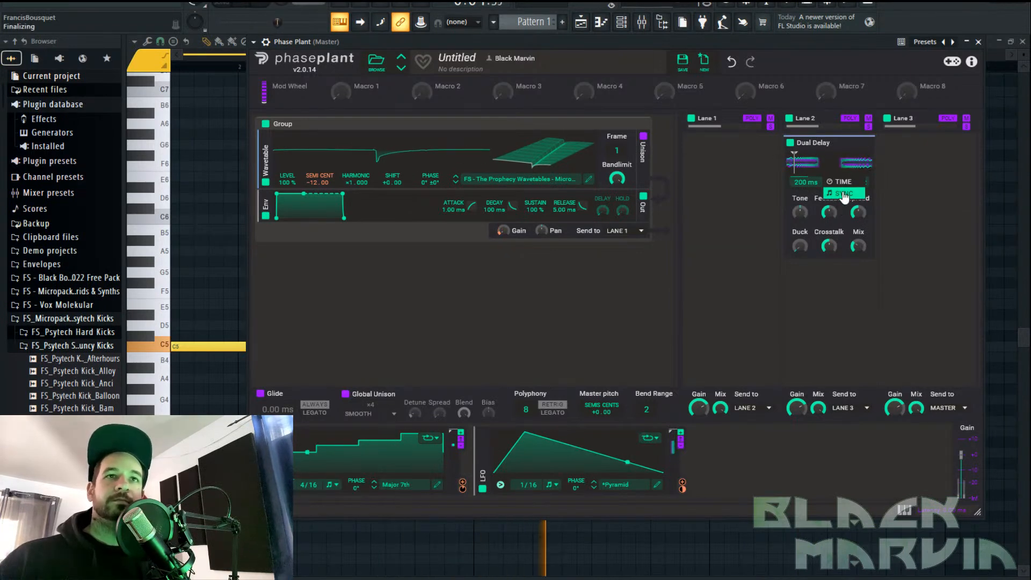
pyautogui.click(842, 192)
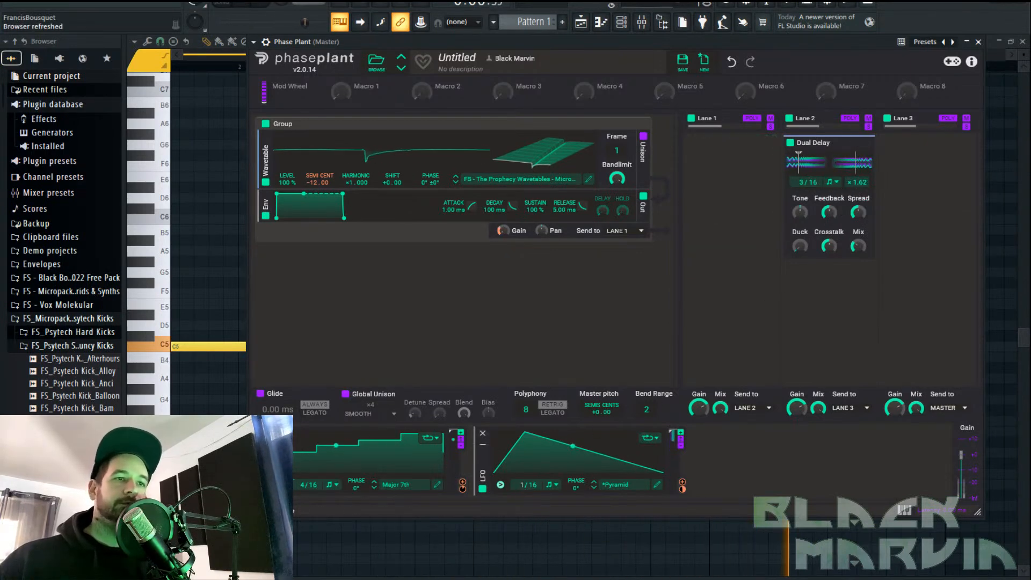
# Try a rate of 2/16 on the second LFO and return it to 1/16
pyautogui.scroll(1, 524, 485)
pyautogui.moveTo(652, 266)
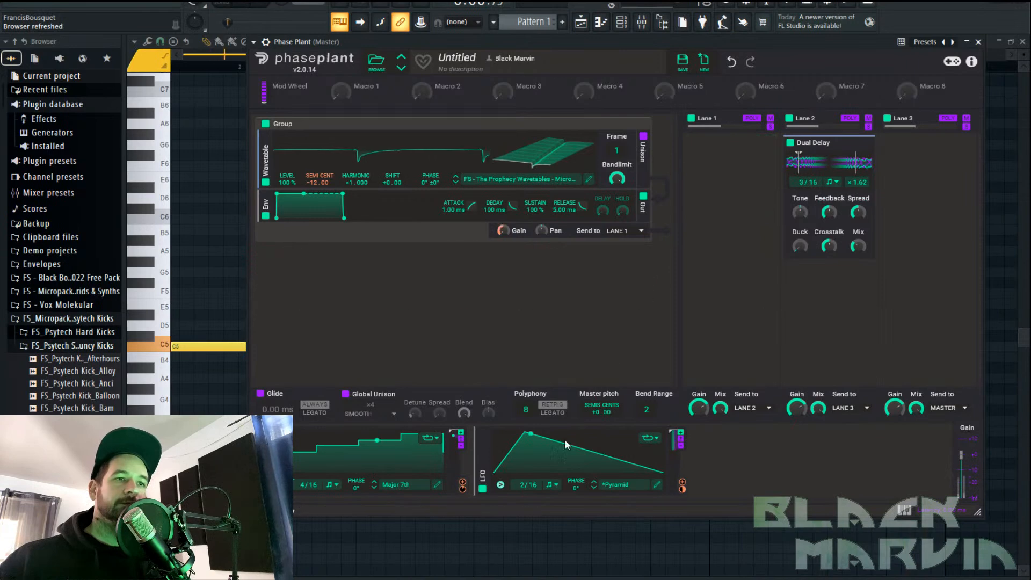
pyautogui.scroll(-1, 524, 485)
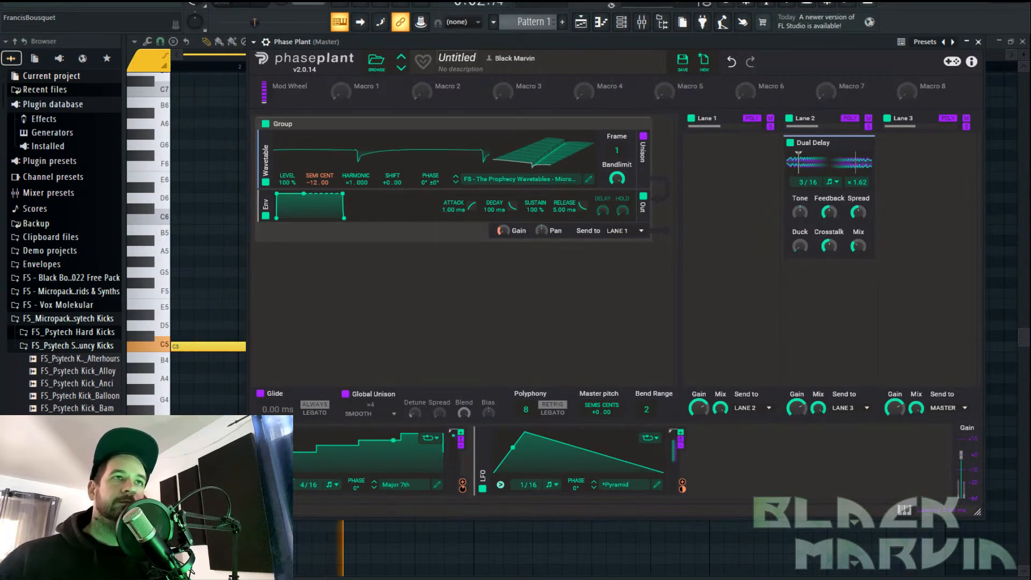
# Lower the Dual Delay's mix to 18 % and set its synced delay time to 2/16
pyautogui.moveTo(858, 245); pyautogui.dragTo(858, 260)
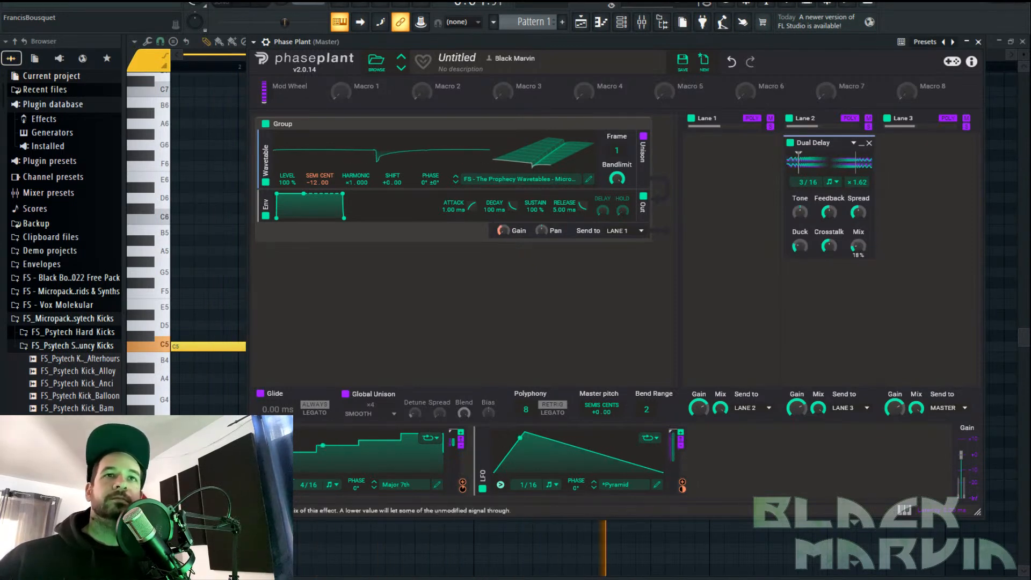
pyautogui.click(832, 182)
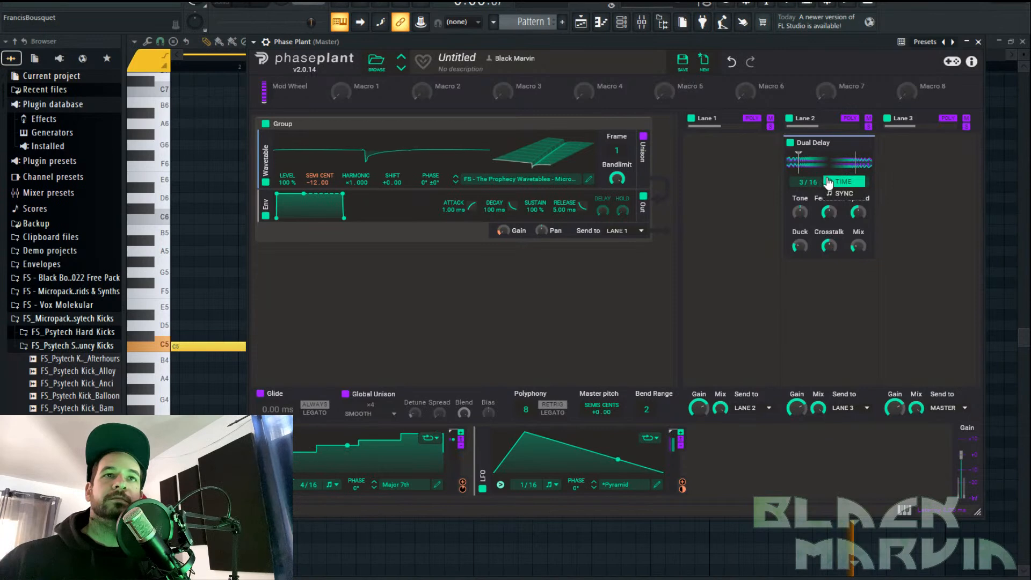
pyautogui.moveTo(803, 181); pyautogui.dragTo(803, 189)
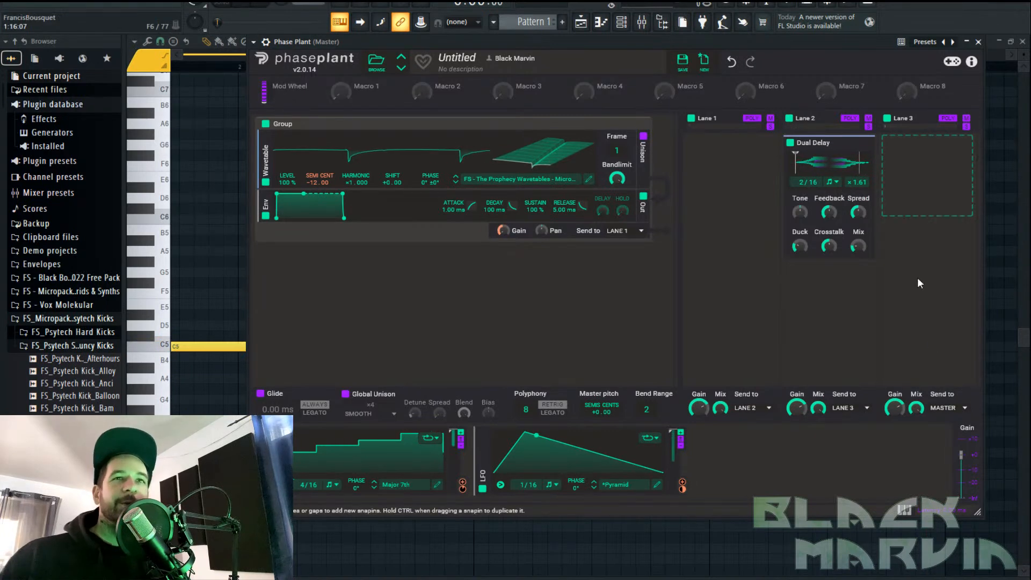
# Remove the Dual Delay from Lane 2, then add a Snap Heap to Lane 1 and open its editor
pyautogui.click(870, 143)
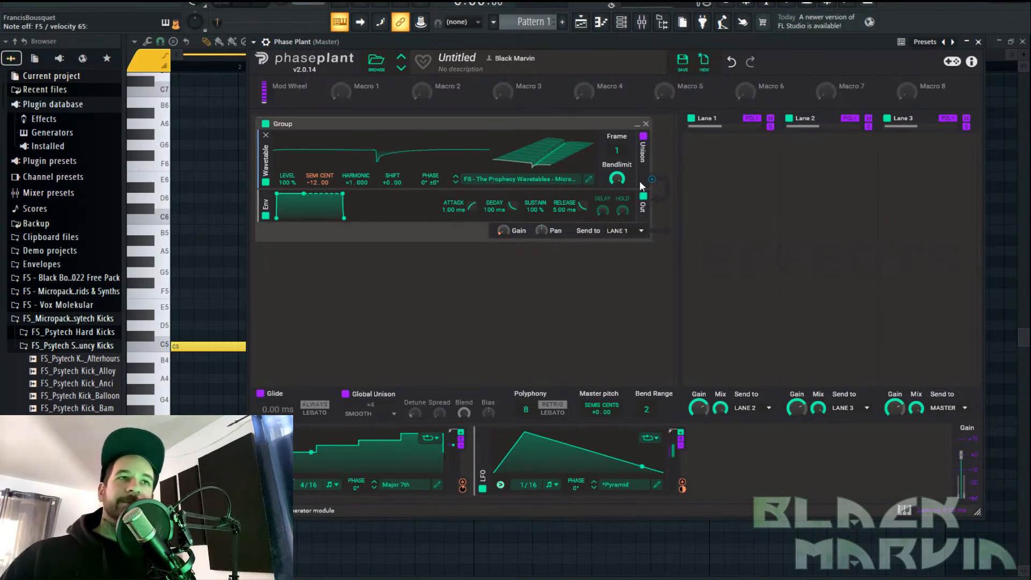
pyautogui.click(733, 177)
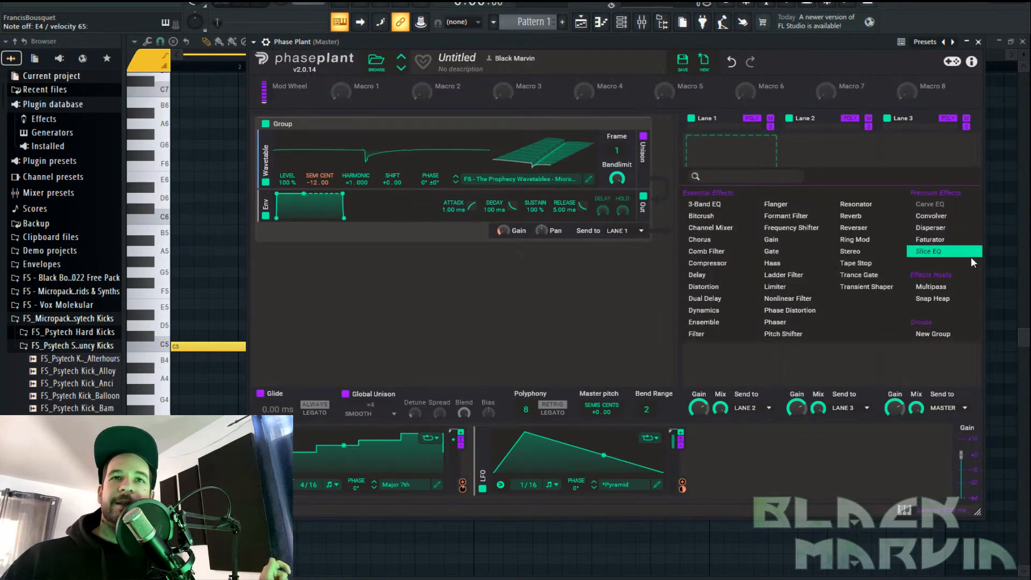
pyautogui.click(956, 298)
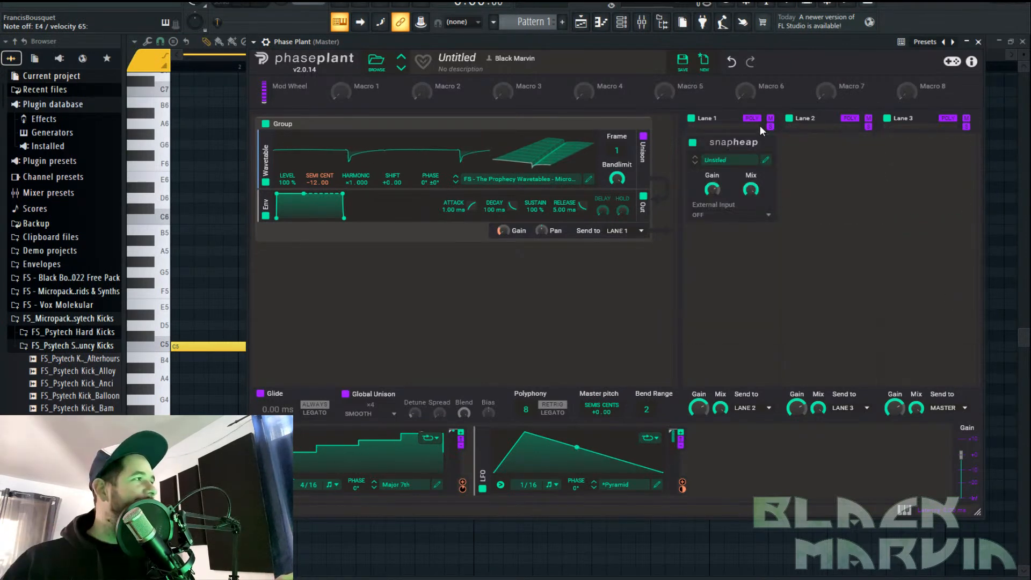
pyautogui.click(766, 163)
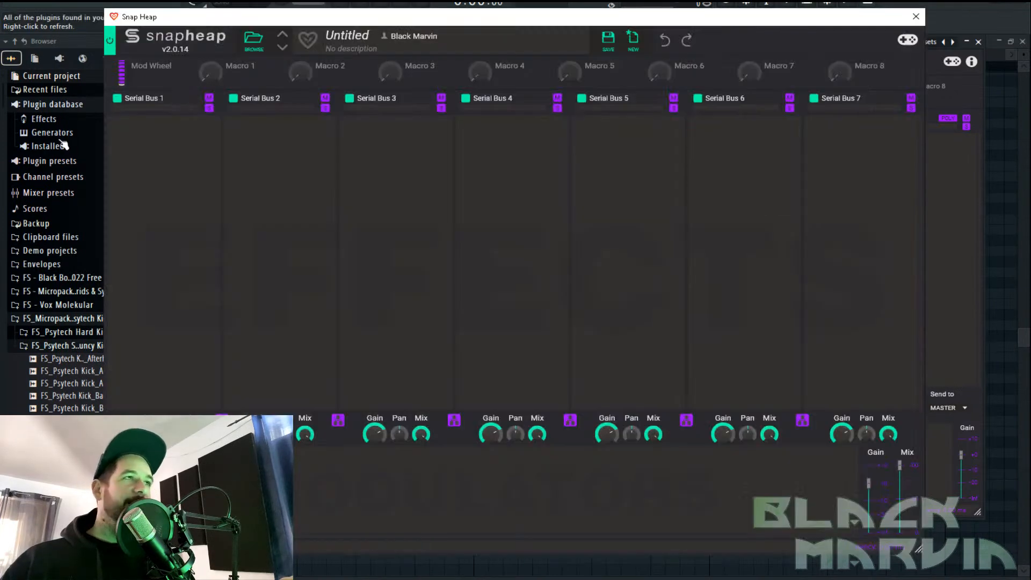
# Add a Ladder Filter to Serial Bus 1, raise its cutoff and enable Saturate
pyautogui.click(166, 134)
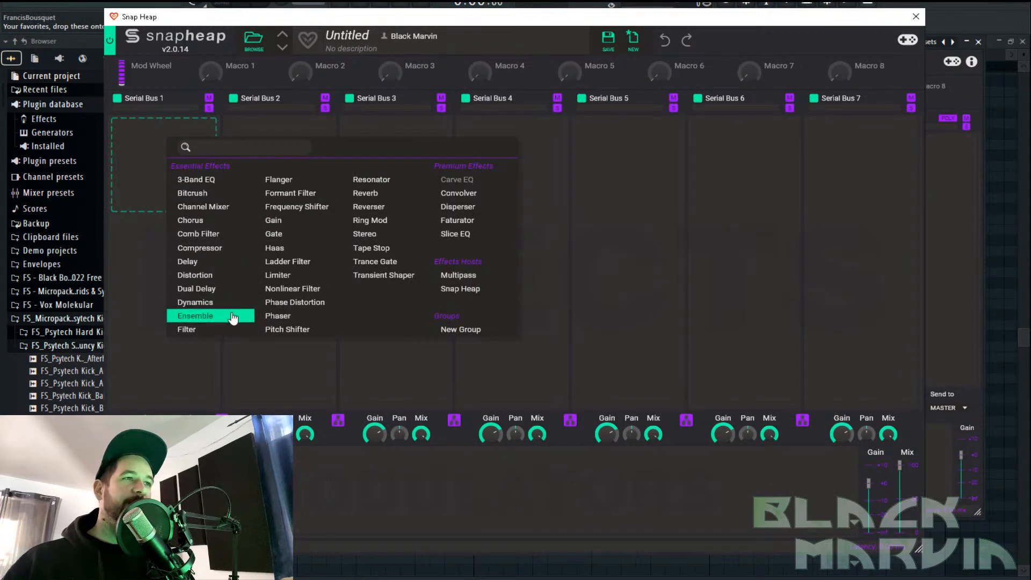
pyautogui.click(272, 261)
pyautogui.moveTo(140, 160); pyautogui.dragTo(140, 148)
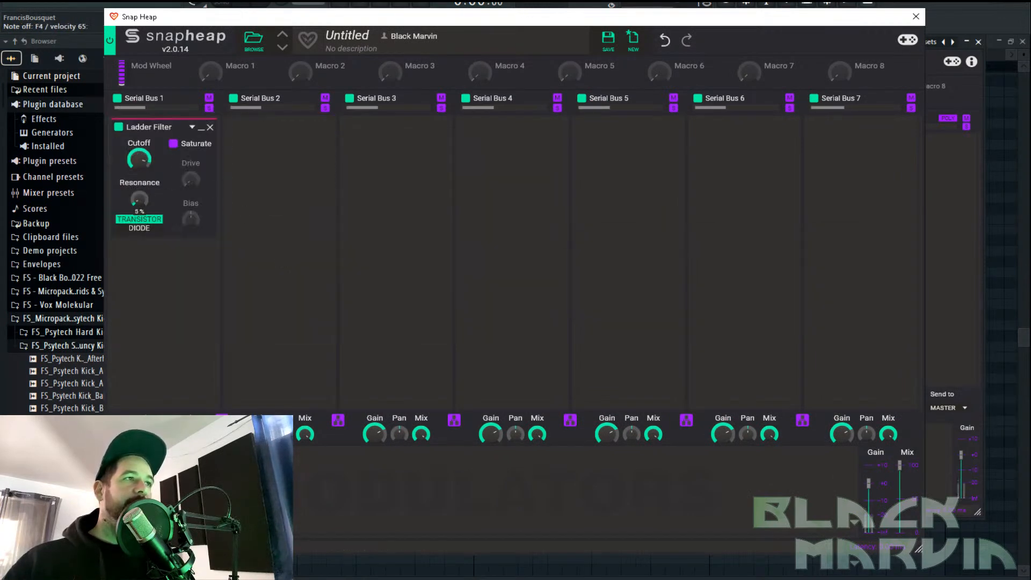
pyautogui.click(173, 143)
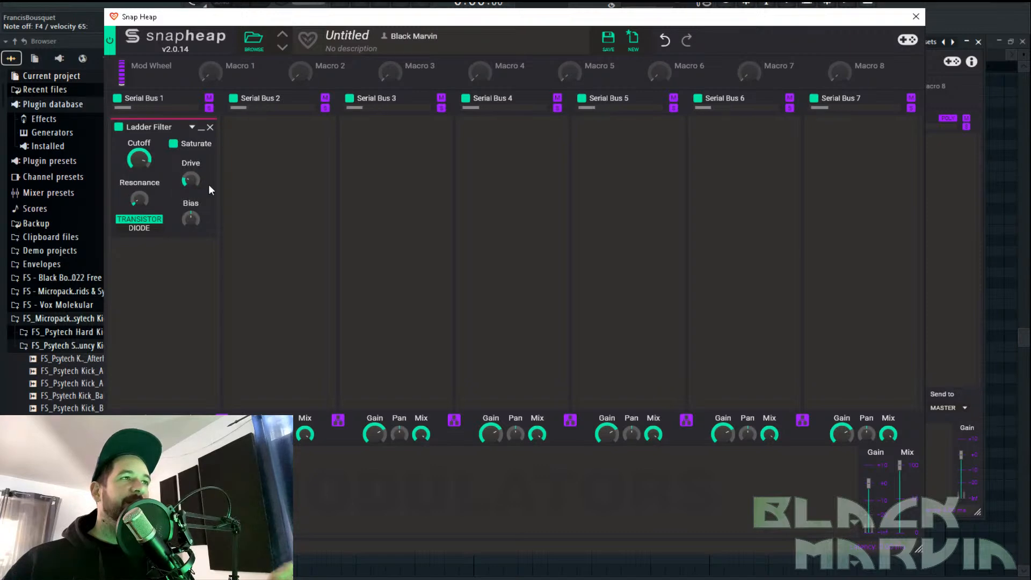
pyautogui.moveTo(139, 159); pyautogui.dragTo(139, 158)
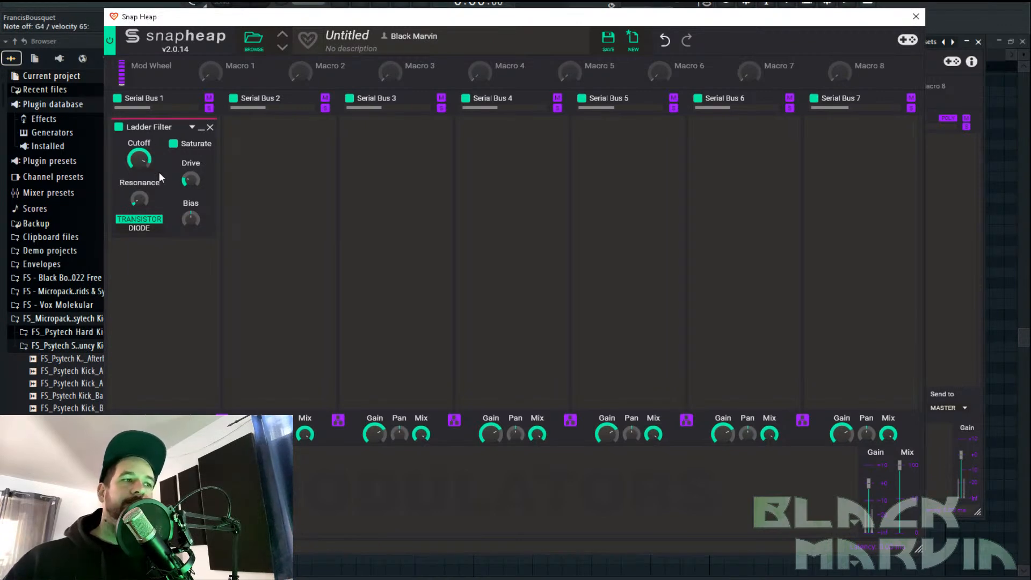
# Add a Slice EQ below the Ladder Filter, create a high-cut filter at about 942 Hz and show the filter list
pyautogui.click(214, 264)
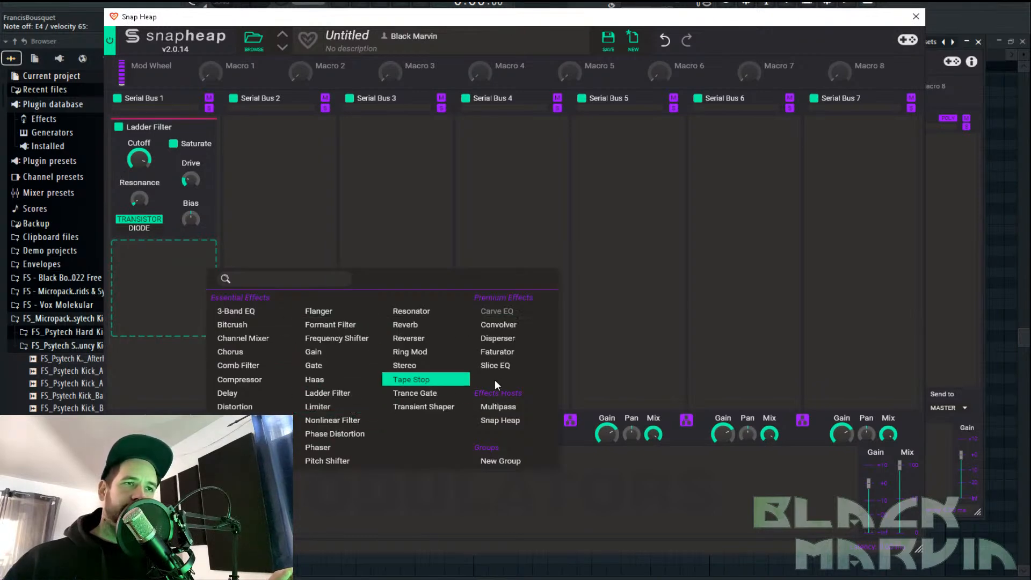
pyautogui.click(495, 365)
pyautogui.click(203, 270)
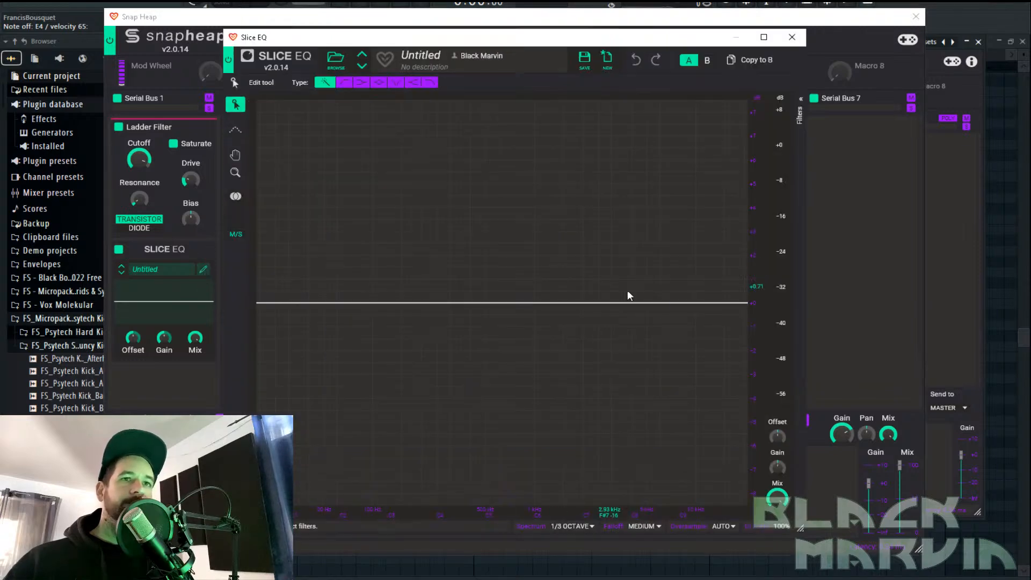
pyautogui.moveTo(748, 310); pyautogui.dragTo(535, 333)
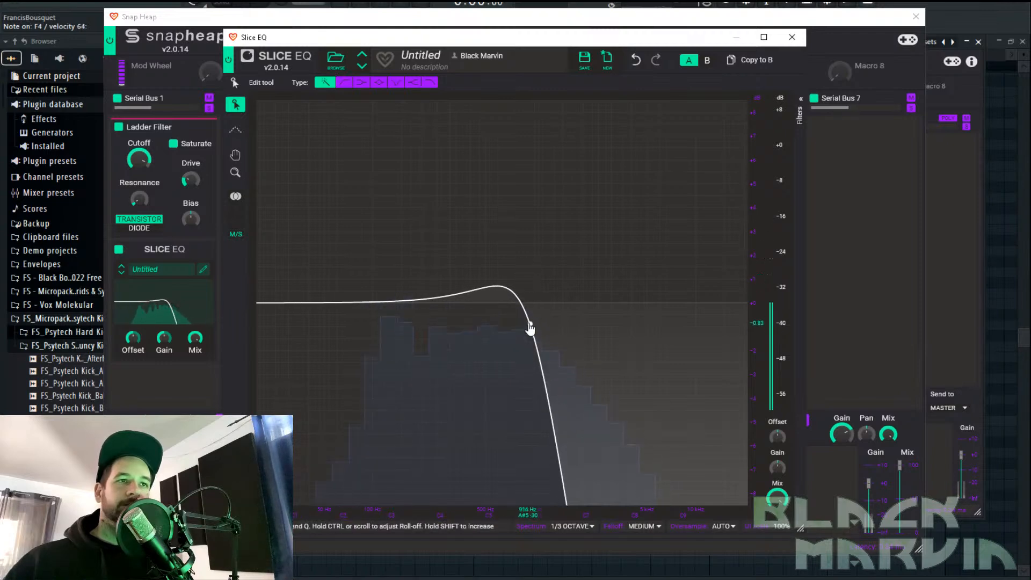
pyautogui.click(798, 107)
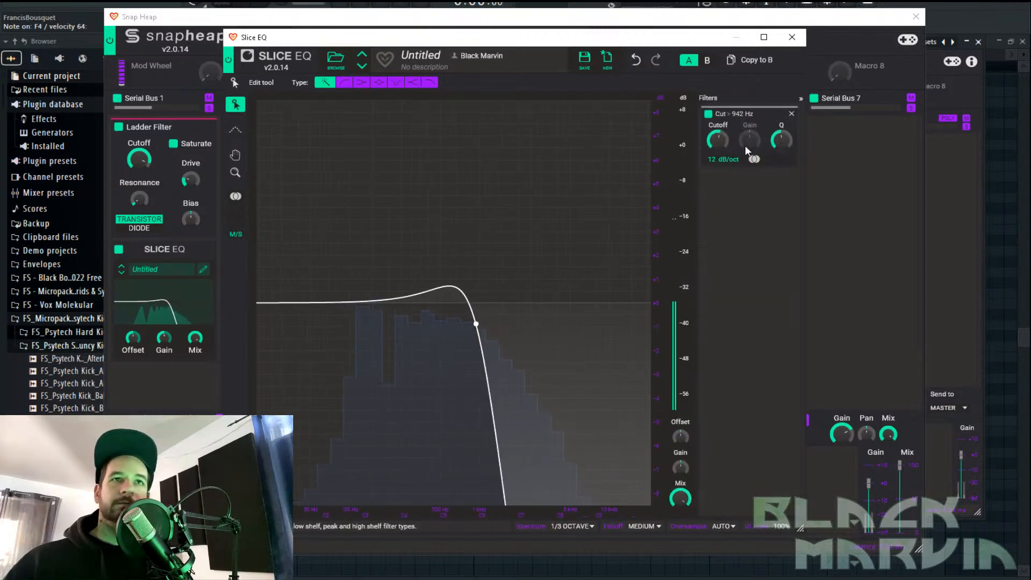
# Move the Slice EQ's high cut to 2.35 kHz, then add a slight dip at 458 Hz and a slight boost at about 189 Hz
pyautogui.moveTo(781, 140); pyautogui.dragTo(723, 141)
pyautogui.moveTo(488, 296); pyautogui.dragTo(527, 303)
pyautogui.moveTo(418, 312); pyautogui.dragTo(389, 299)
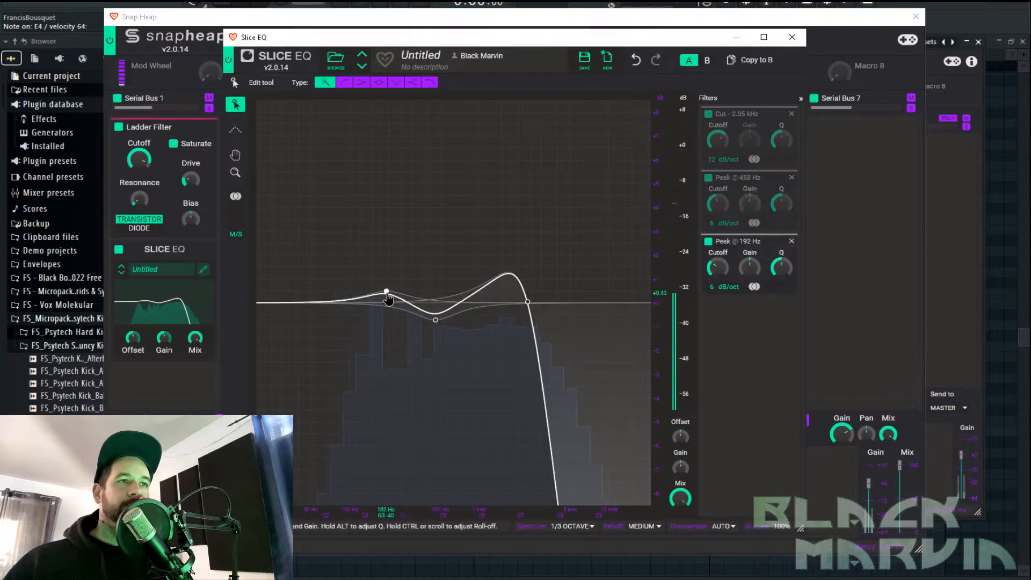
pyautogui.moveTo(718, 266)
pyautogui.mouseDown()
pyautogui.moveTo(718, 285)
pyautogui.moveTo(718, 271)
pyautogui.mouseUp()
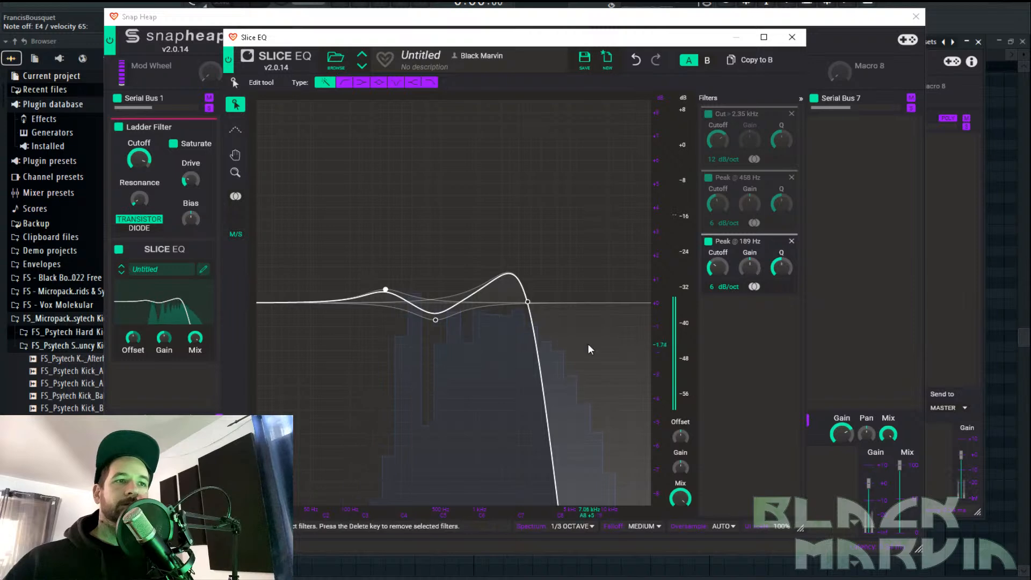
# Place the Ladder Filter after the Slice EQ and lower the Slice EQ's Offset to about -30 semitones
pyautogui.click(792, 37)
pyautogui.moveTo(133, 339)
pyautogui.mouseDown()
pyautogui.moveTo(134, 349)
pyautogui.moveTo(134, 338)
pyautogui.mouseUp()
pyautogui.moveTo(168, 127); pyautogui.dragTo(166, 331)
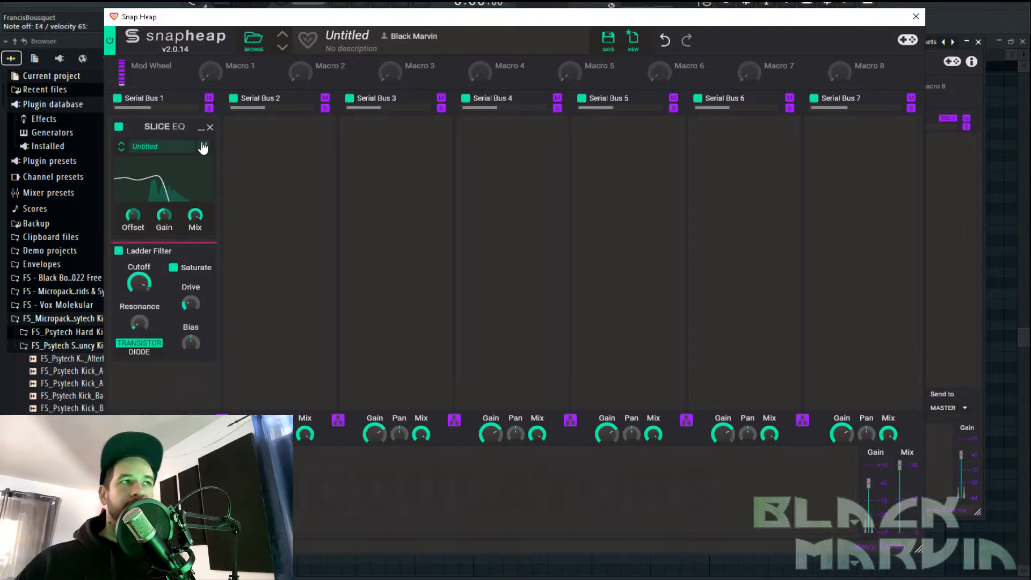
pyautogui.moveTo(132, 215); pyautogui.dragTo(132, 236)
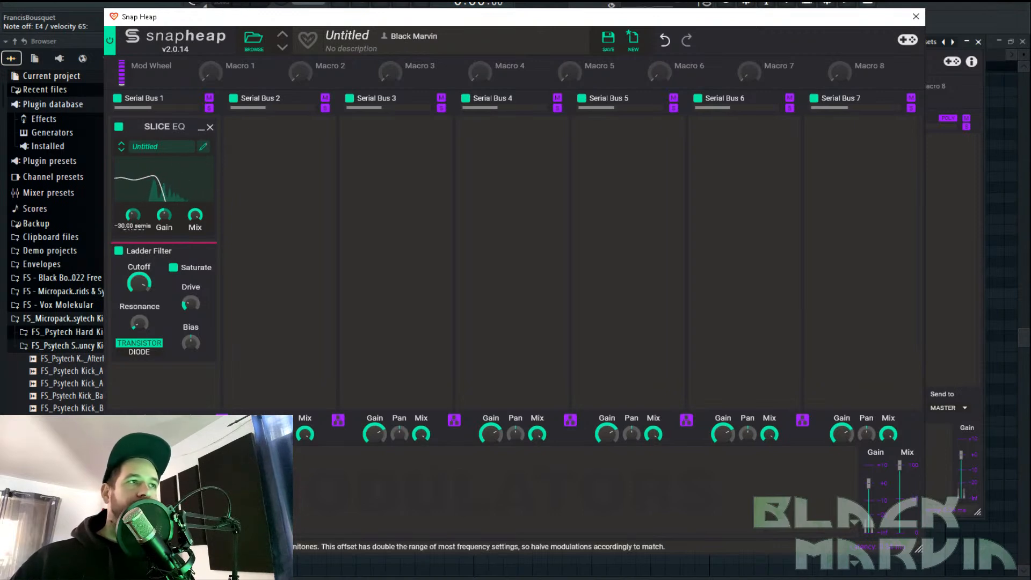
# Assign Snap Heap's Macro 1 to the Slice EQ's Offset, adjust the modulation depth and raise Macro 1 to 100 %
pyautogui.click(916, 16)
pyautogui.click(764, 160)
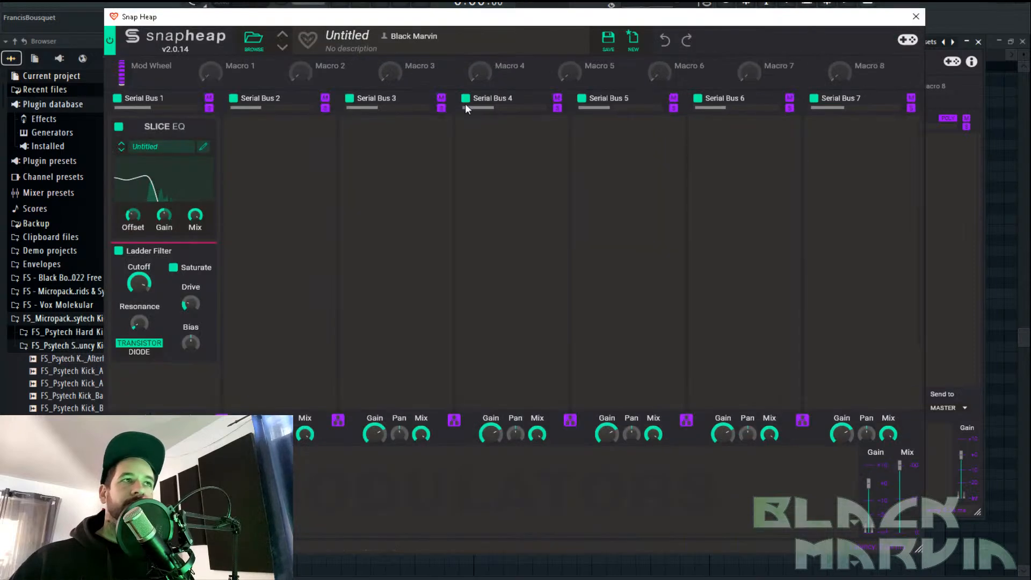
pyautogui.click(231, 75)
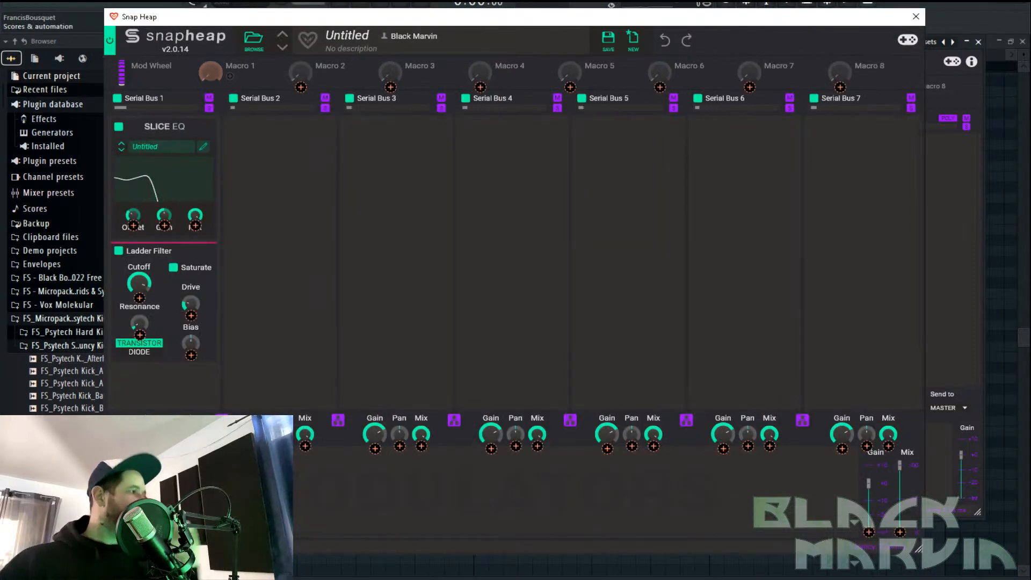
pyautogui.moveTo(210, 71); pyautogui.dragTo(134, 229)
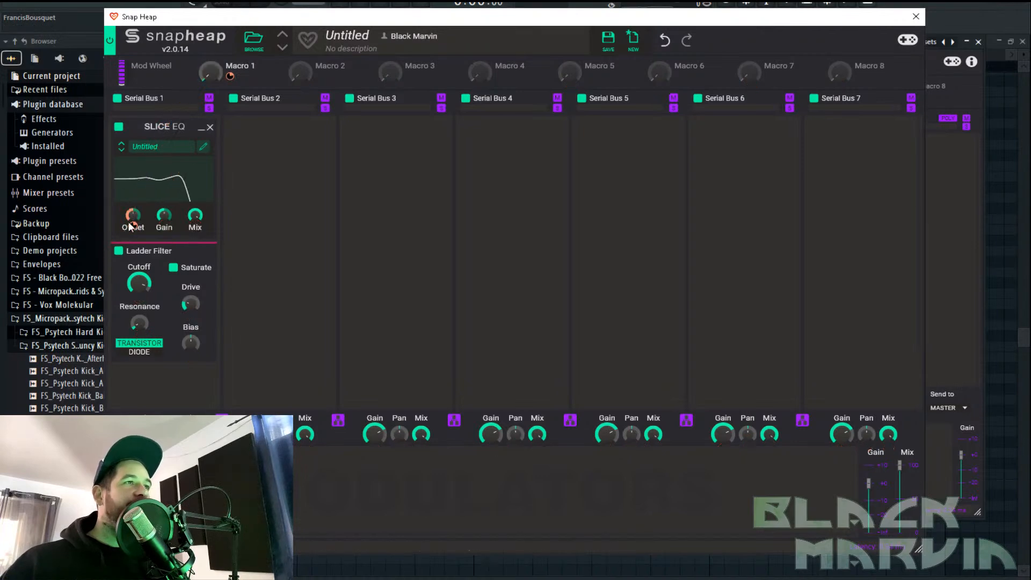
pyautogui.moveTo(135, 226); pyautogui.dragTo(134, 223)
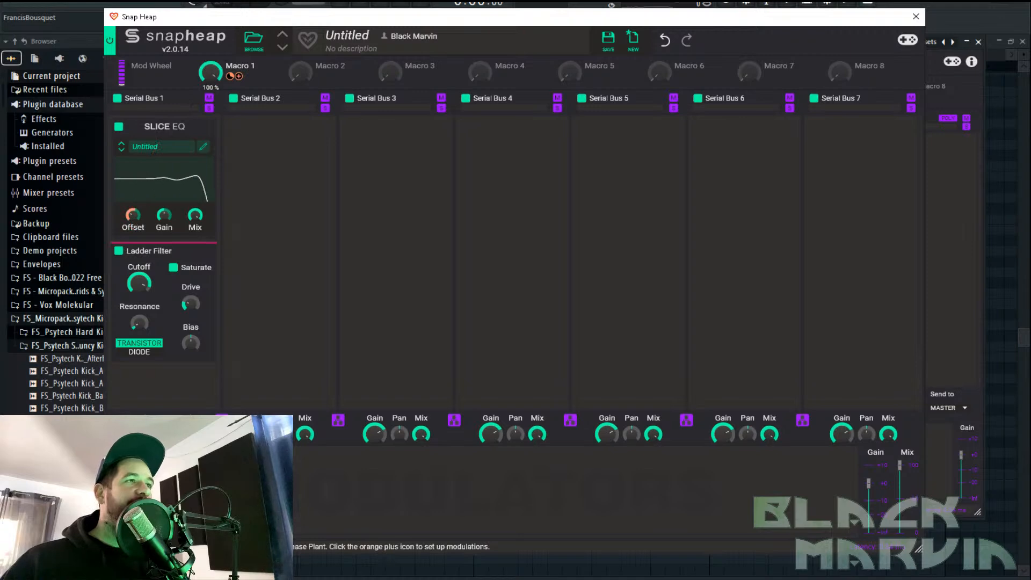
pyautogui.moveTo(133, 225)
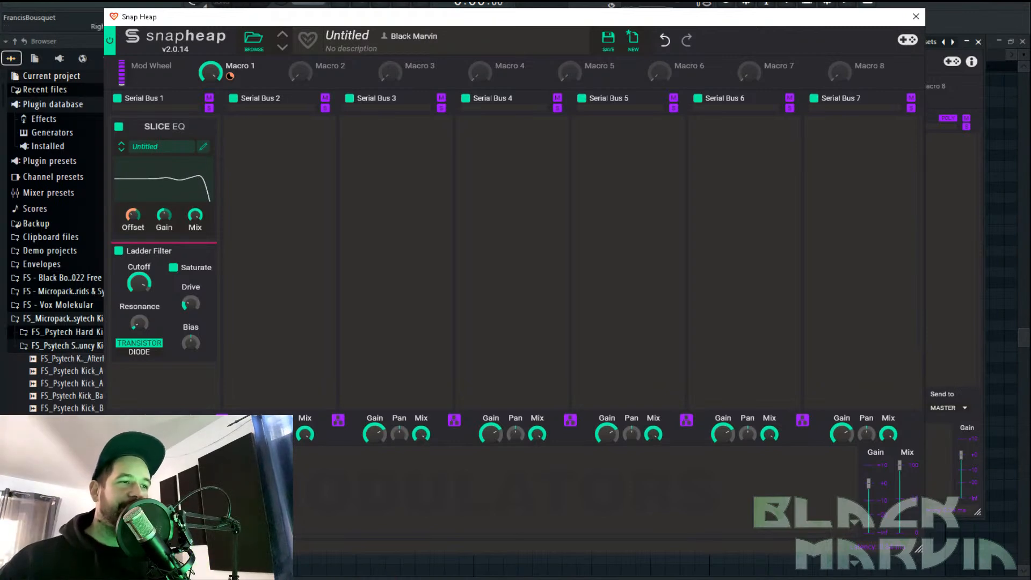
# Launch PluginDoctor, close the Slice EQ editor and bring PluginDoctor to the front
pyautogui.press('super+s')
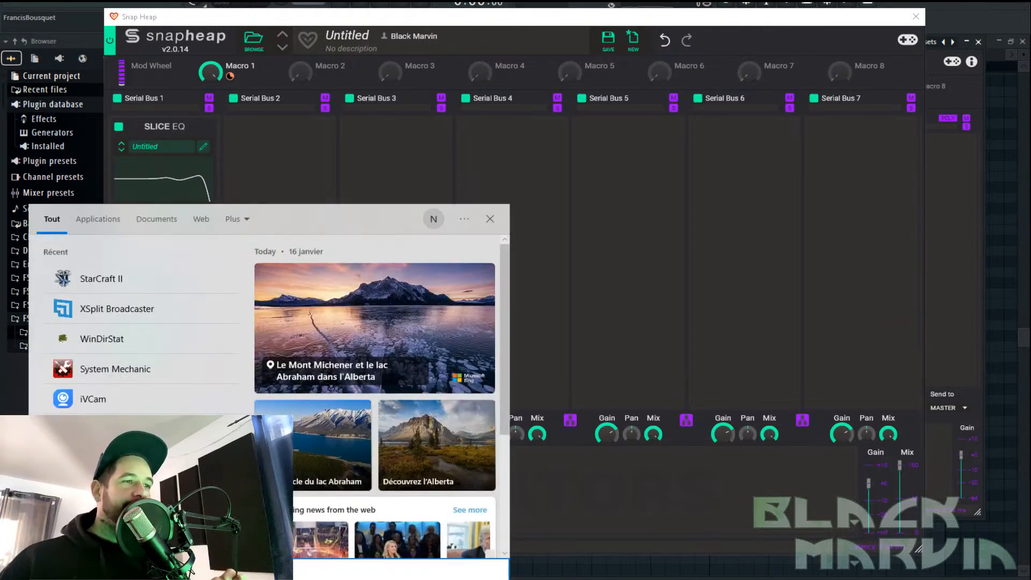
pyautogui.press('super+e')
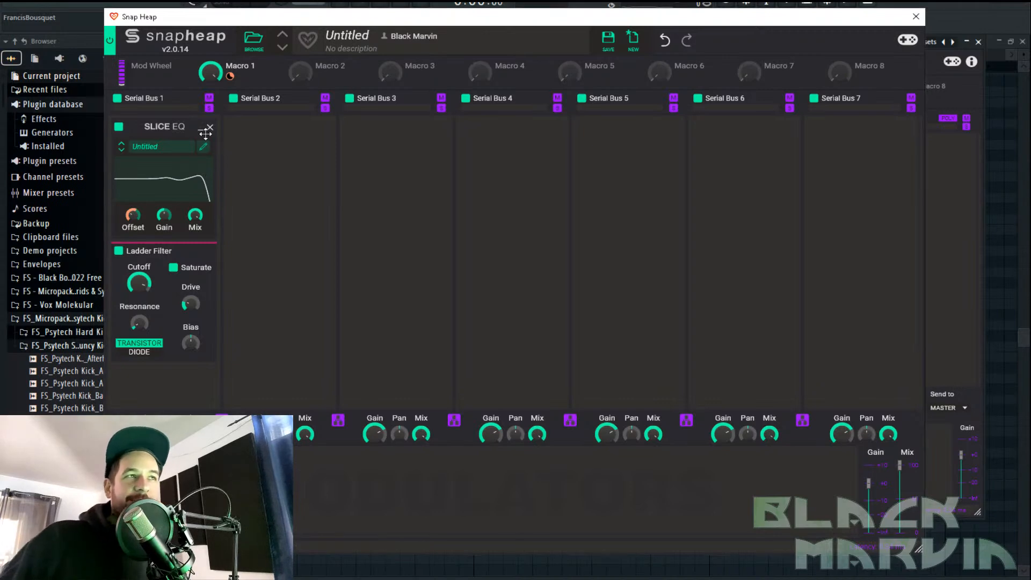
pyautogui.click(202, 164)
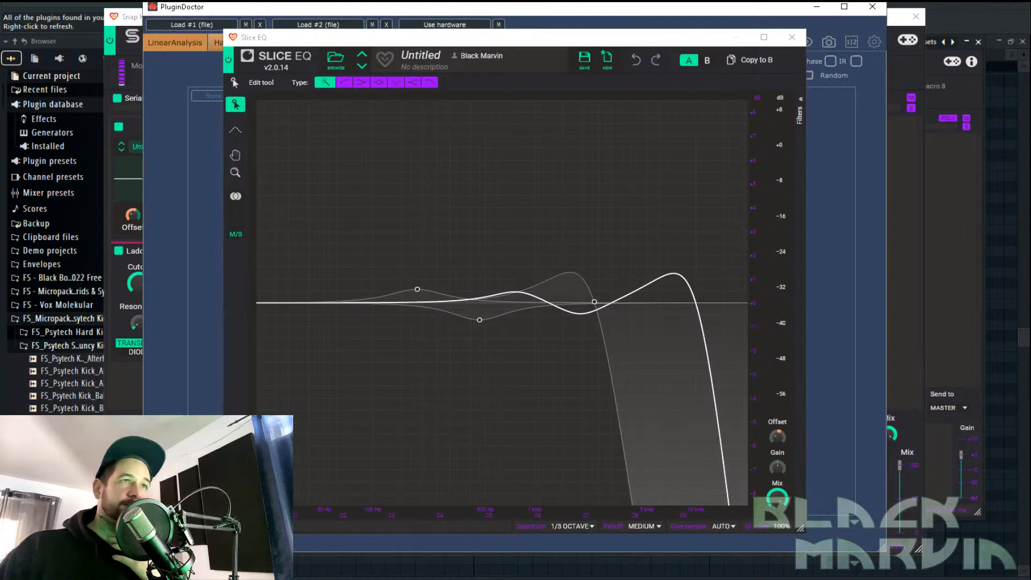
pyautogui.click(789, 38)
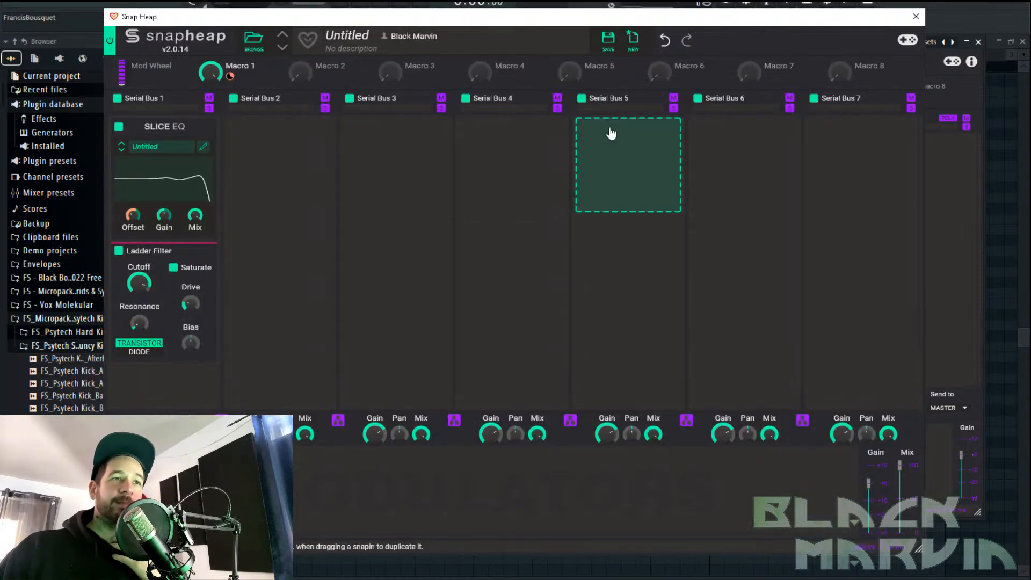
pyautogui.click(481, 561)
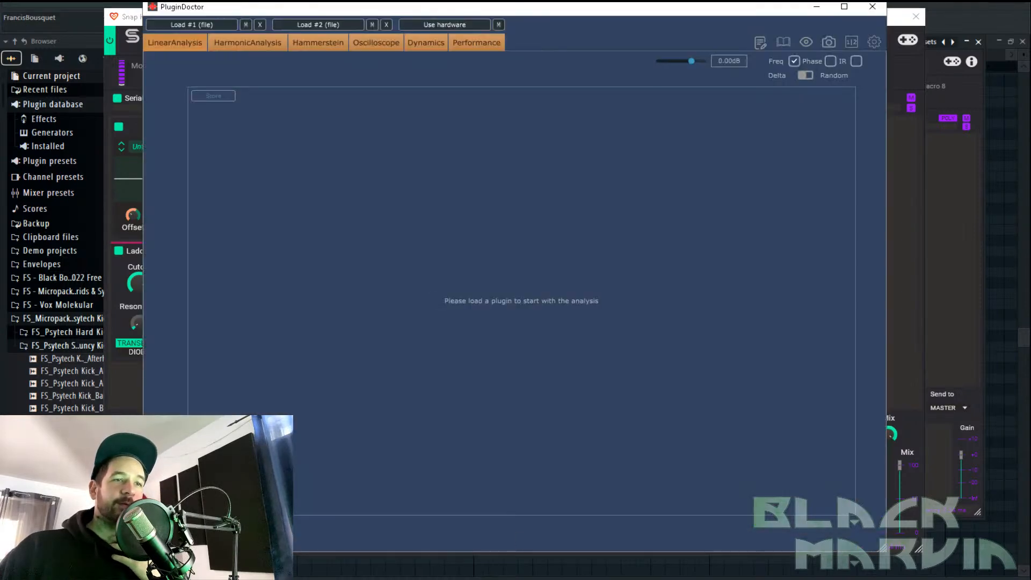
# Load Kazrog's Synth Warmer into PluginDoctor's first plugin slot and move its window aside to uncover the response graph
pyautogui.click(781, 39)
pyautogui.scroll(-13, 383, 193)
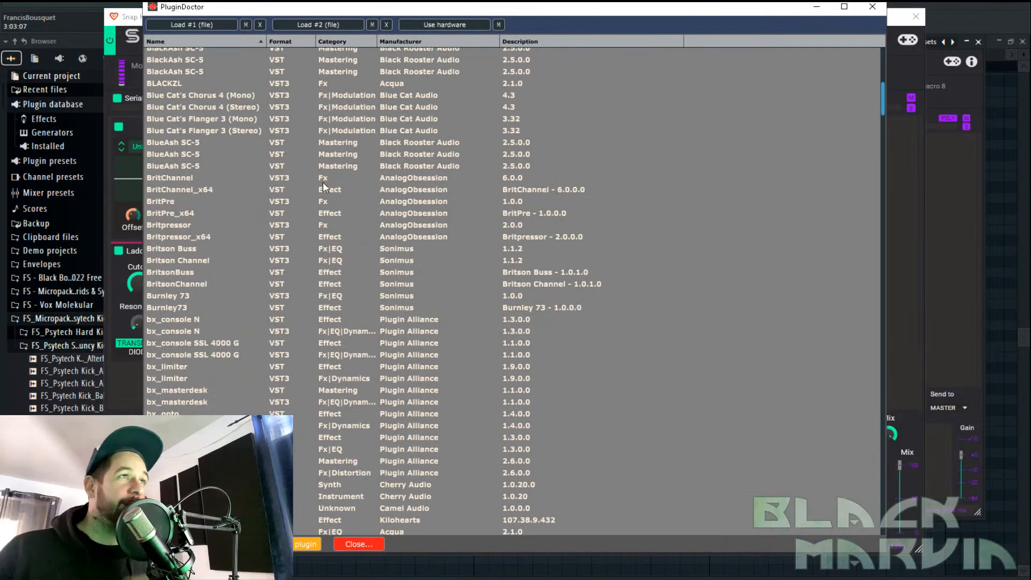
pyautogui.scroll(-8, 272, 242)
pyautogui.scroll(-20, 268, 244)
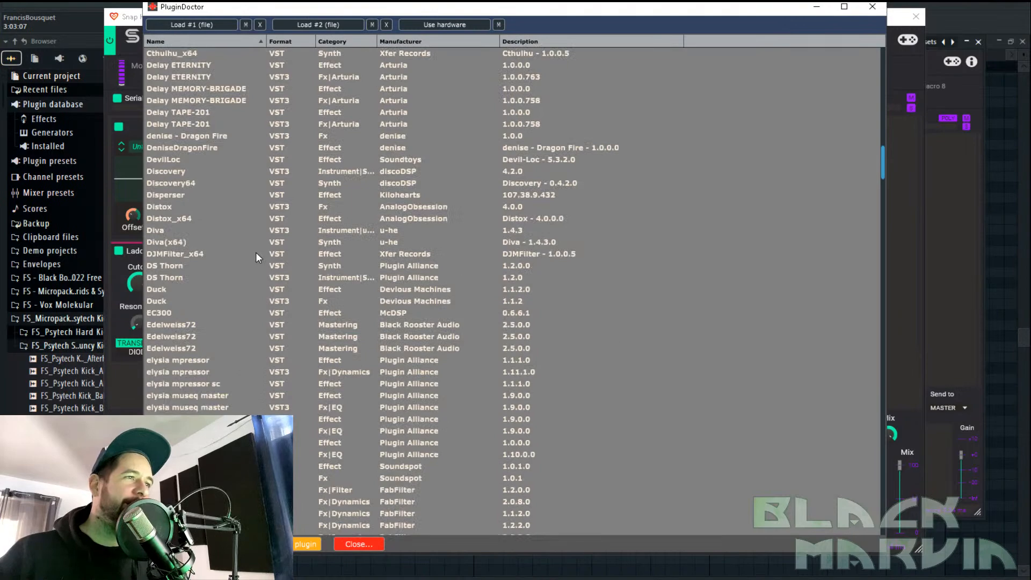
pyautogui.scroll(-20, 264, 238)
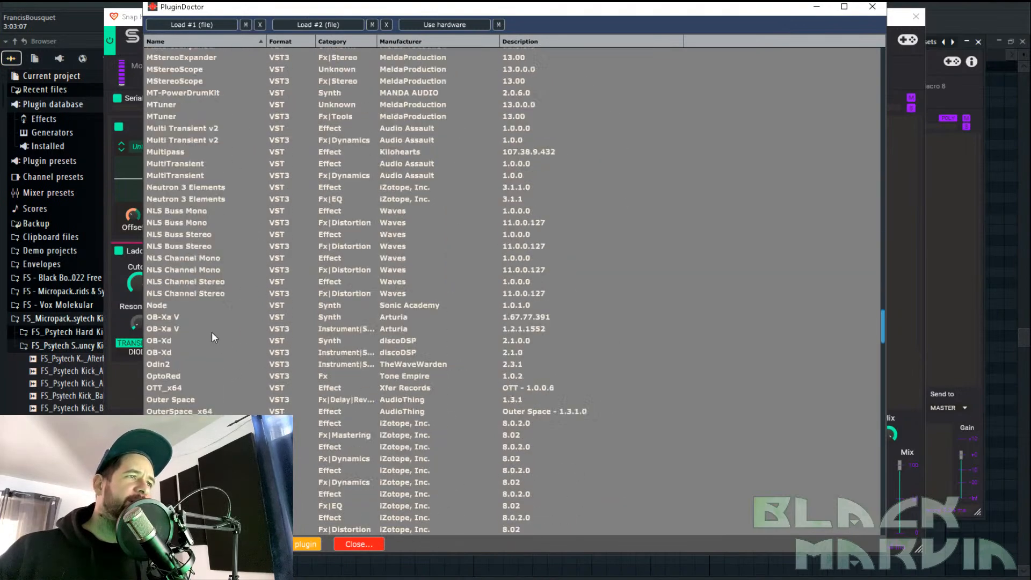
pyautogui.scroll(-20, 203, 347)
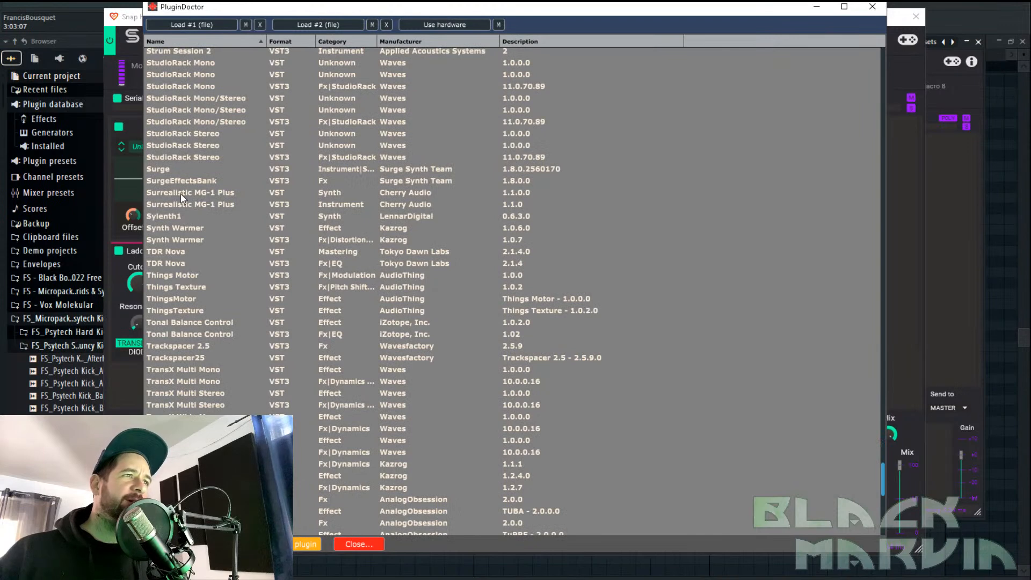
pyautogui.doubleClick(176, 229)
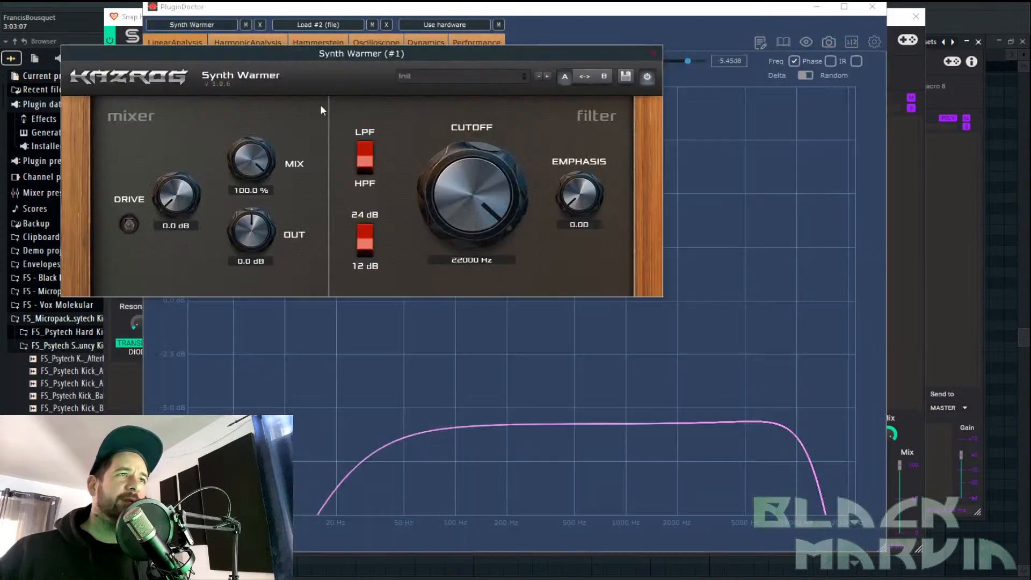
pyautogui.moveTo(331, 57); pyautogui.dragTo(165, 69)
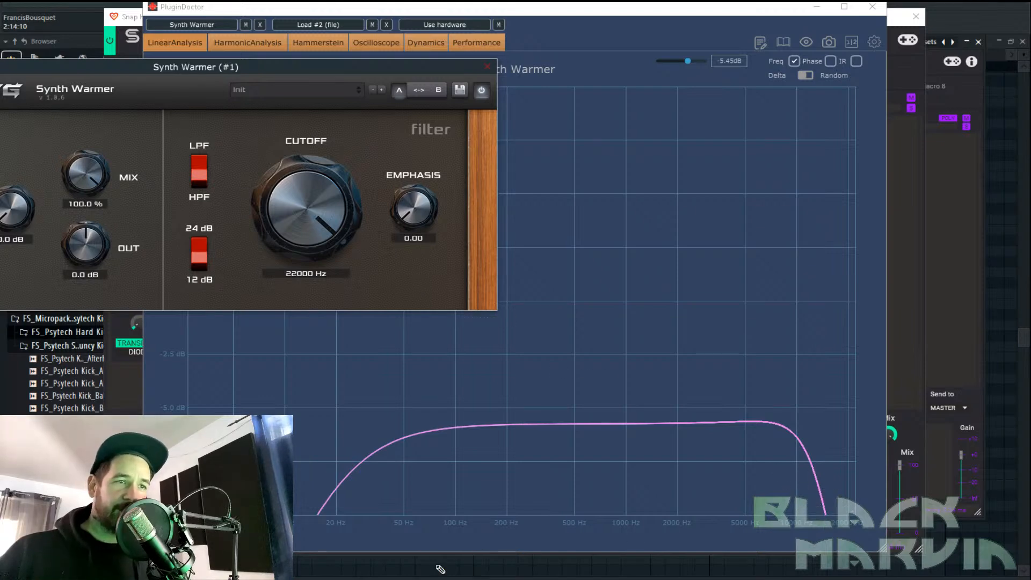
# Minimize PluginDoctor, move the Synth Warmer window aside and check the current curve in the Slice EQ editor
pyautogui.click(817, 6)
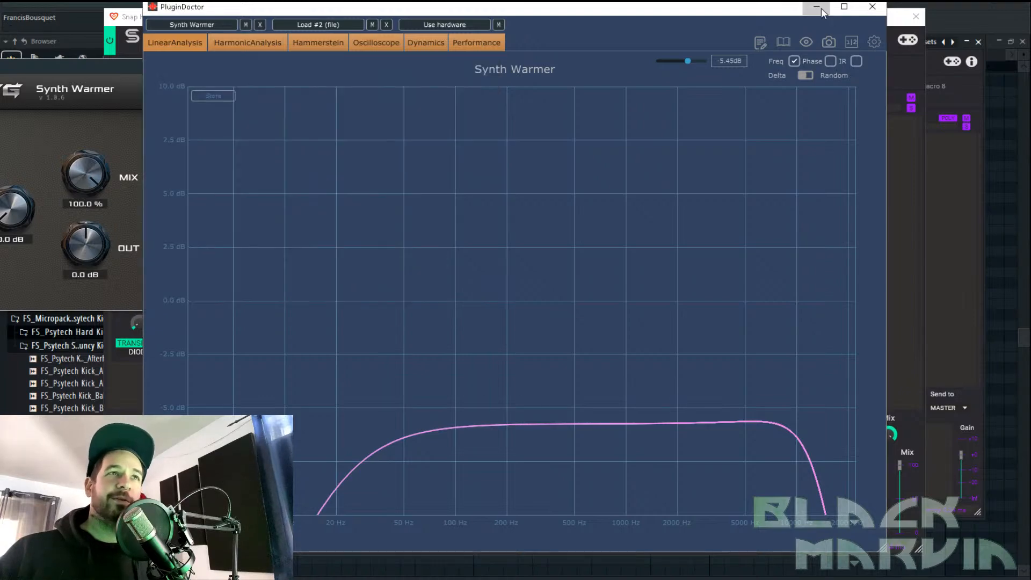
pyautogui.moveTo(435, 66); pyautogui.dragTo(221, 86)
pyautogui.click(271, 87)
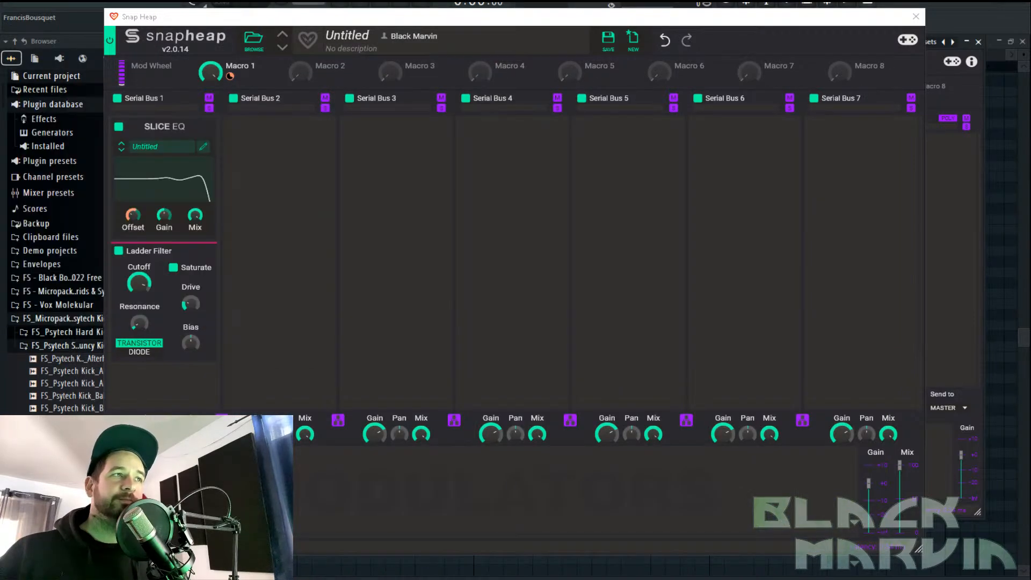
pyautogui.click(204, 148)
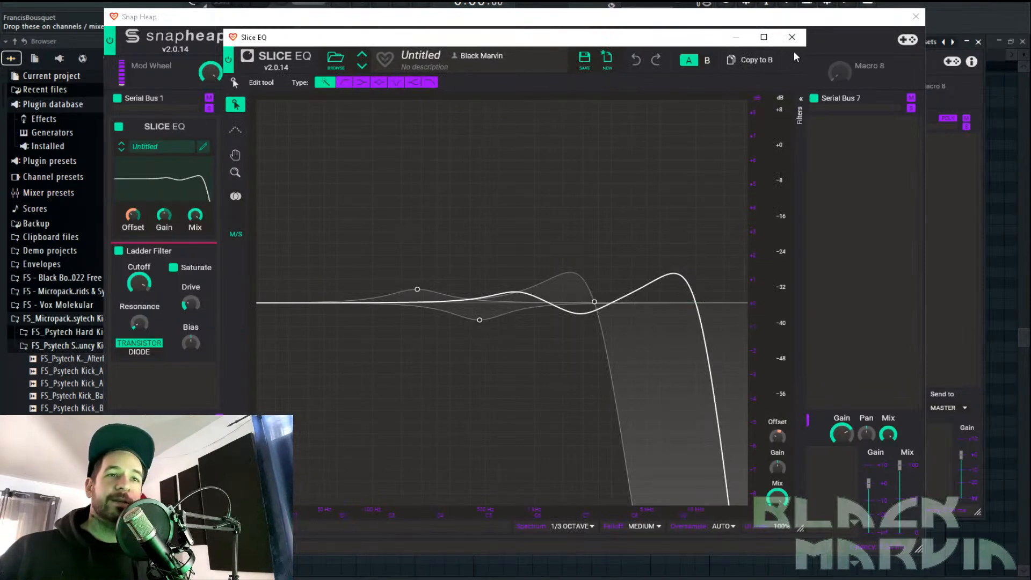
pyautogui.click(793, 37)
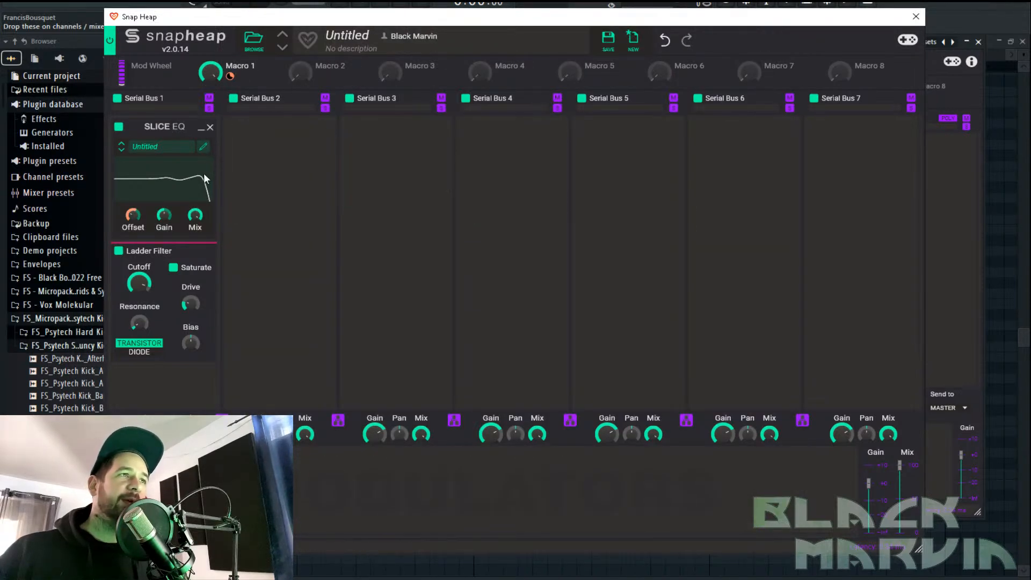
# Raise the Slice EQ's Offset slightly until the low-pass slope ends near 20 kHz in its editor, and close the editor
pyautogui.click(204, 147)
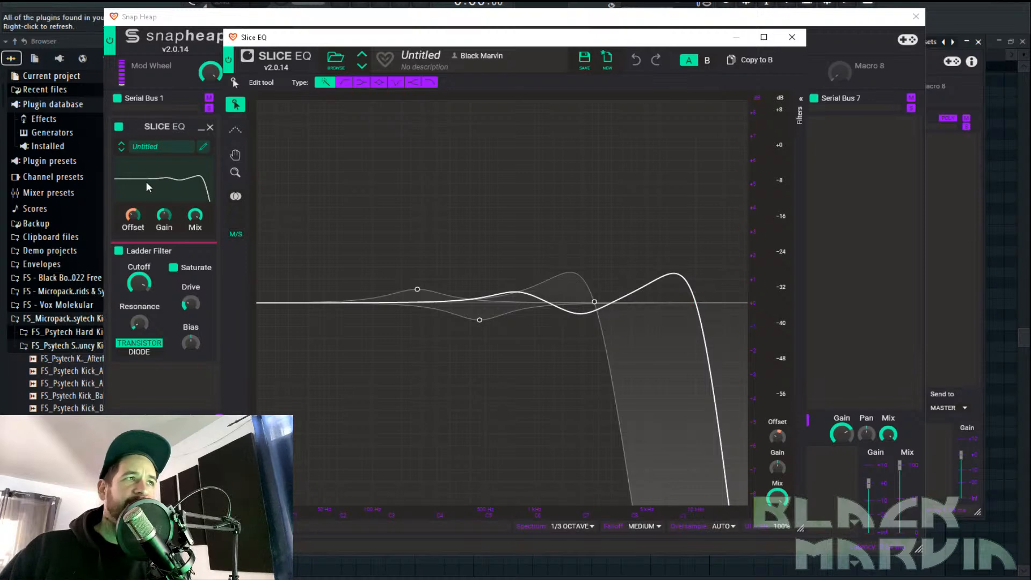
pyautogui.moveTo(136, 225); pyautogui.dragTo(135, 216)
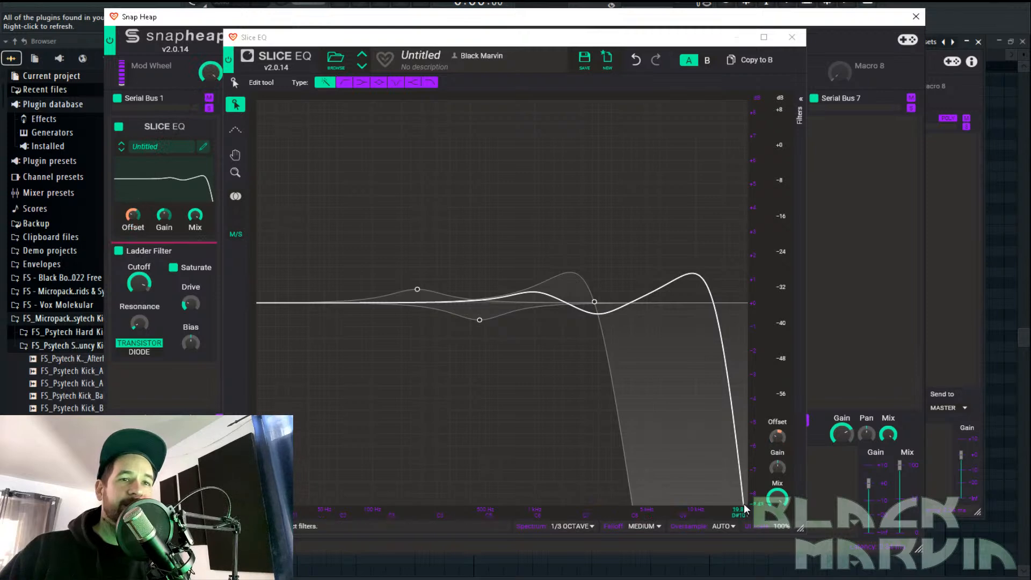
pyautogui.moveTo(134, 222); pyautogui.dragTo(134, 225)
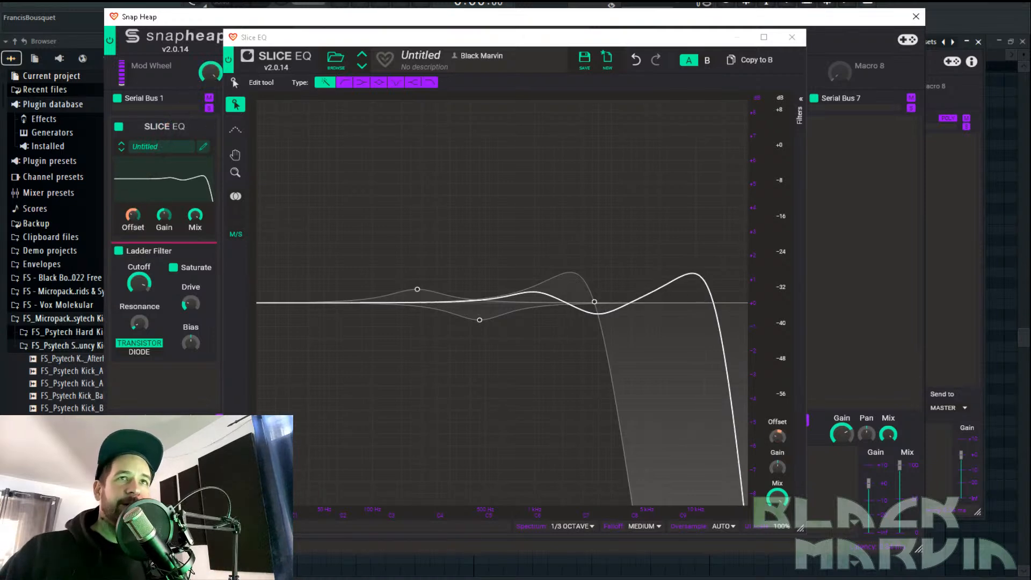
pyautogui.click(792, 38)
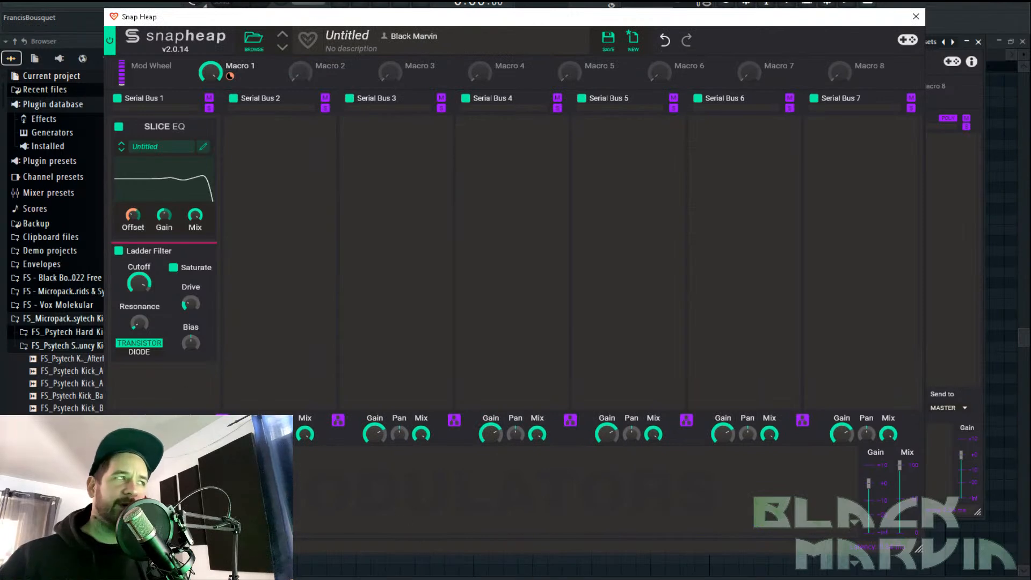
# Bring Synth Warmer and PluginDoctor back and arrange their windows so the response curve stays uncovered
pyautogui.moveTo(0, 206); pyautogui.dragTo(542, 254)
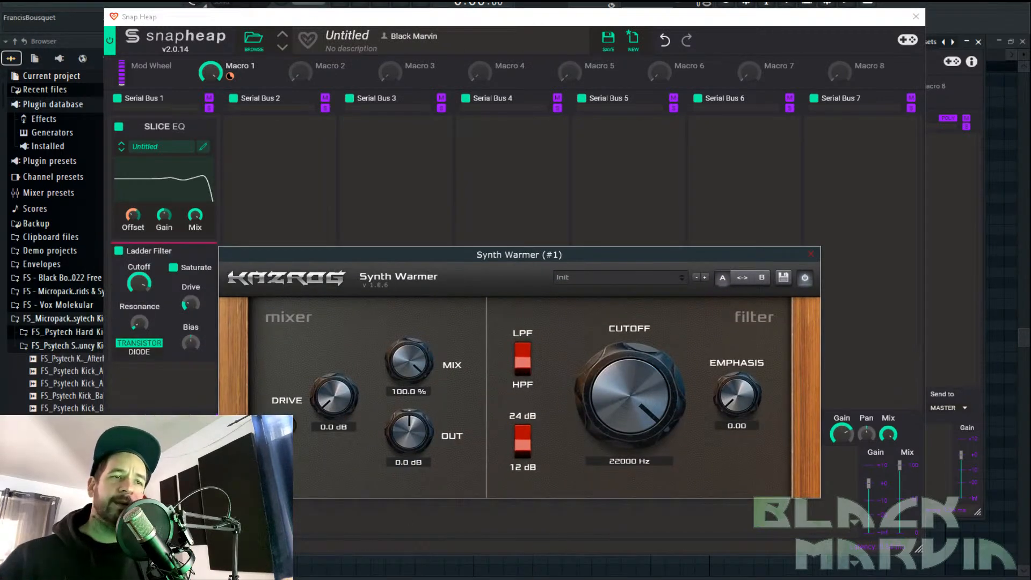
pyautogui.click(430, 524)
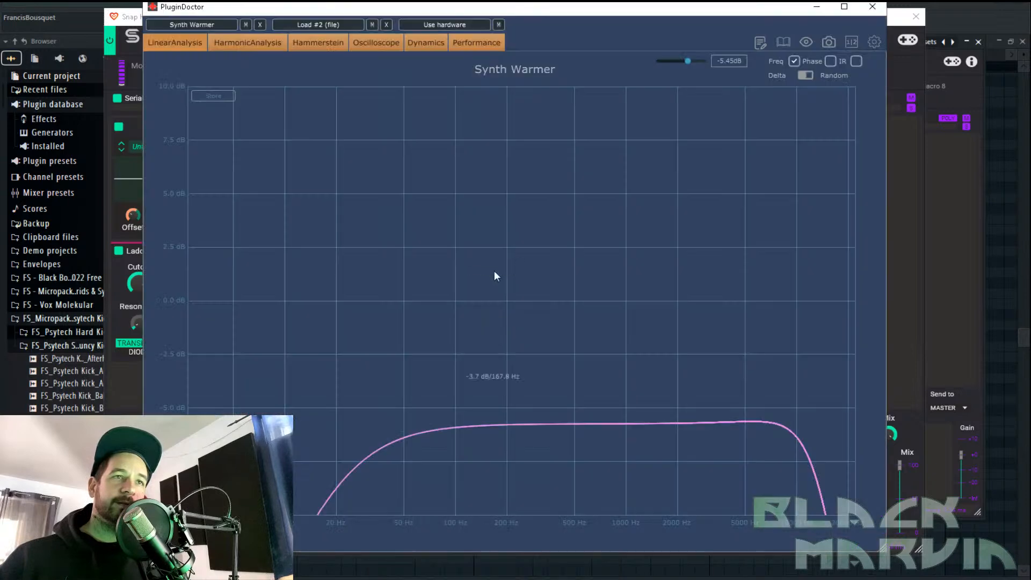
pyautogui.moveTo(782, 14); pyautogui.dragTo(634, 21)
pyautogui.moveTo(859, 238); pyautogui.dragTo(846, 99)
pyautogui.moveTo(421, 243); pyautogui.dragTo(423, 356)
pyautogui.moveTo(681, 229); pyautogui.dragTo(681, 105)
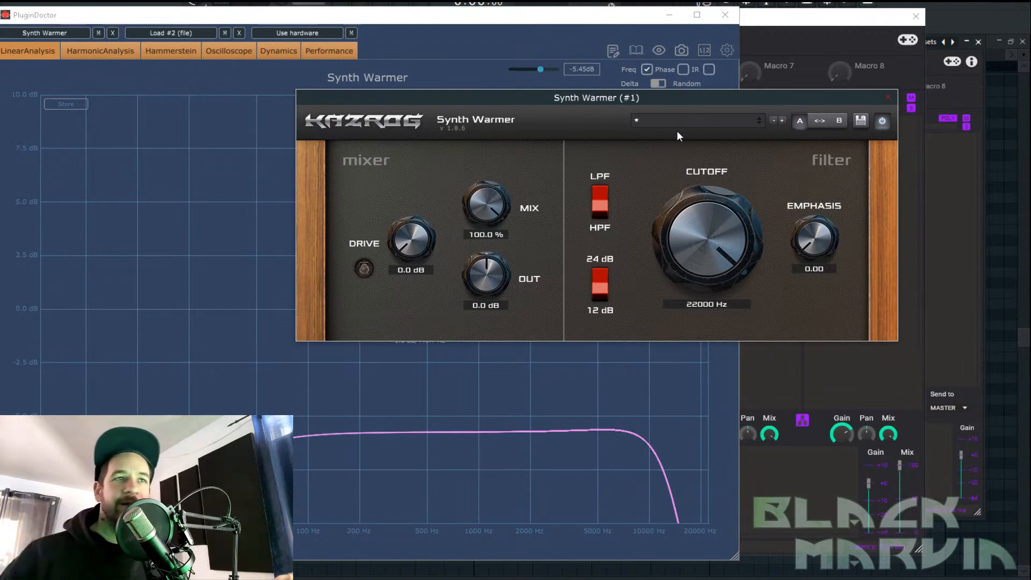
# Examine how Synth Warmer's Emphasis and Cutoff change the response curve in PluginDoctor, and put both windows away
pyautogui.moveTo(815, 237); pyautogui.dragTo(805, 140)
pyautogui.moveTo(804, 257); pyautogui.dragTo(803, 236)
pyautogui.moveTo(733, 243); pyautogui.dragTo(662, 203)
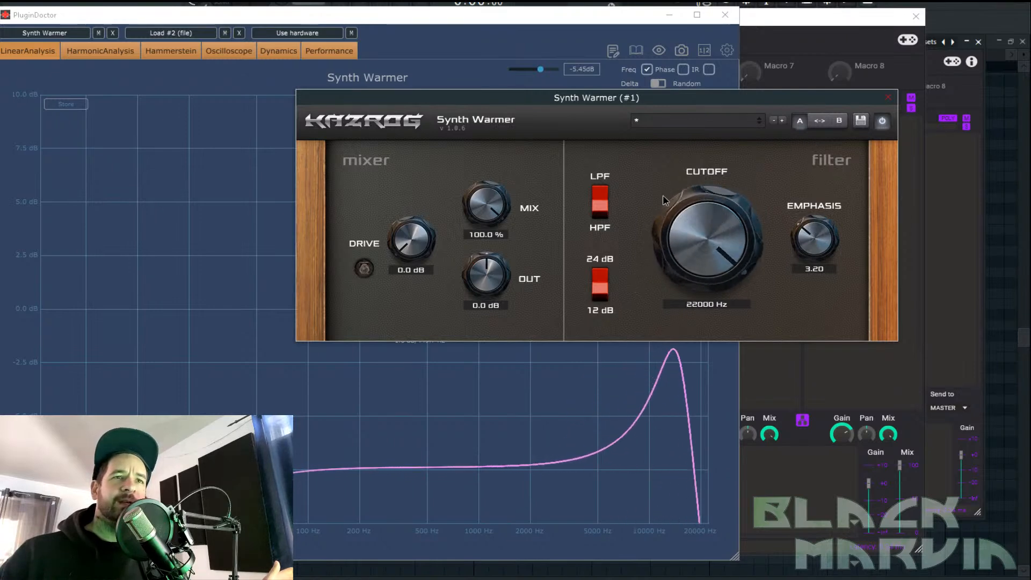
pyautogui.moveTo(815, 239); pyautogui.dragTo(774, 189)
pyautogui.moveTo(738, 94); pyautogui.dragTo(746, 2)
pyautogui.moveTo(818, 129); pyautogui.dragTo(736, 322)
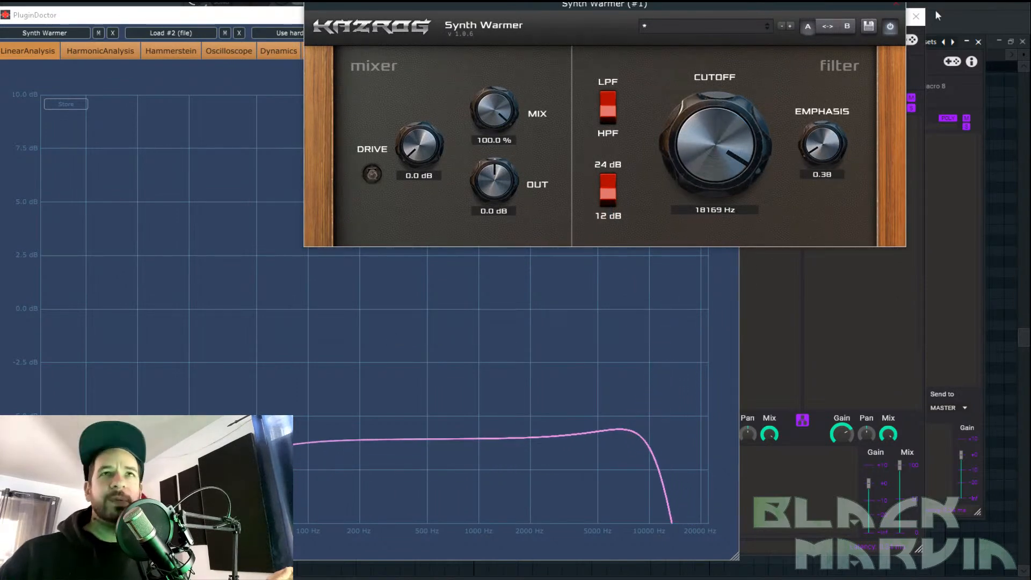
pyautogui.click(916, 16)
pyautogui.click(728, 16)
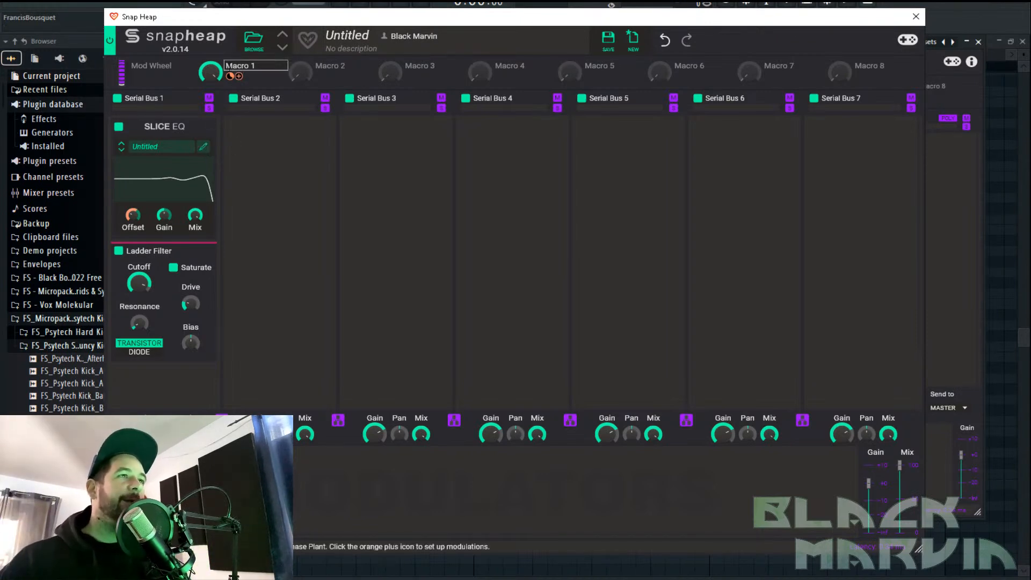
# Lower Snap Heap's Macro 1 to its minimum, rename it Cutoff and raise it slightly
pyautogui.moveTo(211, 72); pyautogui.dragTo(211, 141)
pyautogui.click(246, 68)
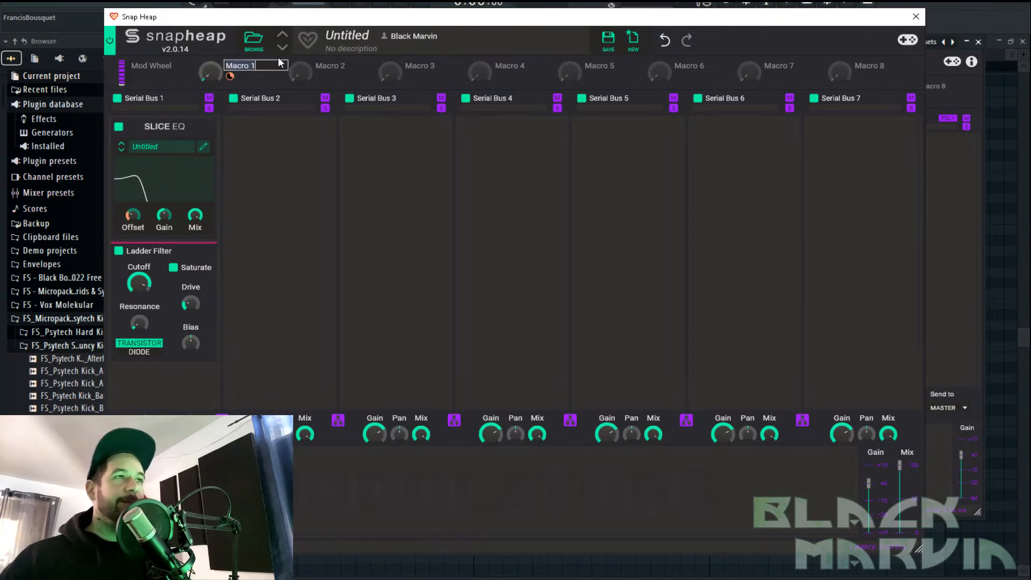
pyautogui.write('Cutoff')
pyautogui.press('Return')
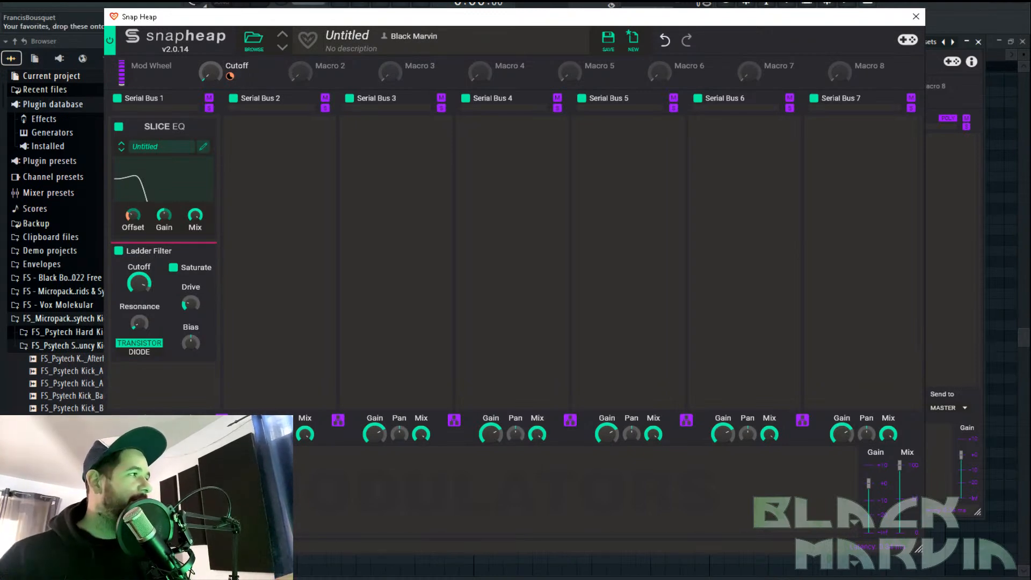
pyautogui.moveTo(210, 73)
pyautogui.mouseDown()
pyautogui.moveTo(210, 6)
pyautogui.moveTo(209, 66)
pyautogui.mouseUp()
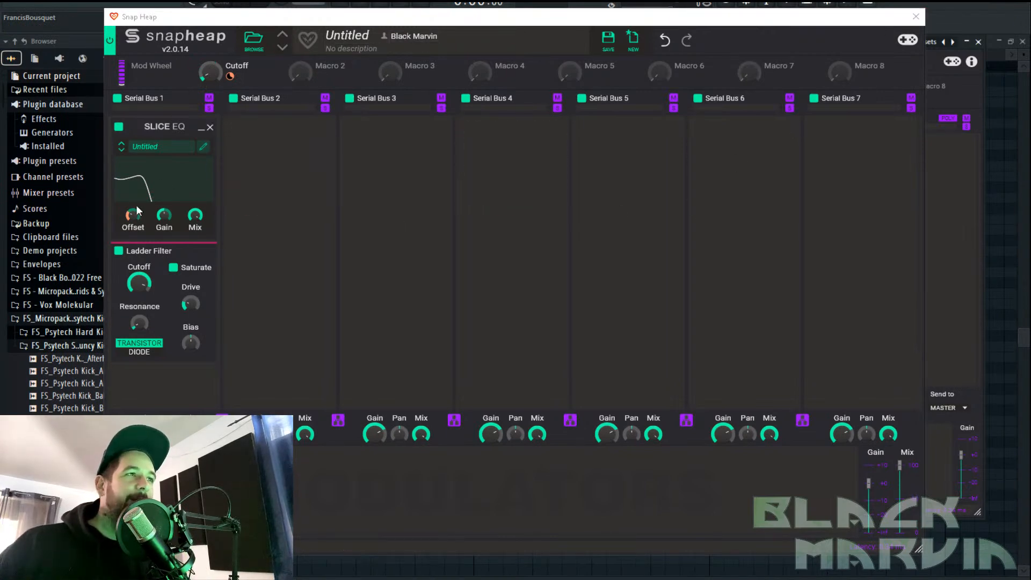
# Rename Snap Heap's Macro 2 as Resonance
pyautogui.doubleClick(330, 66)
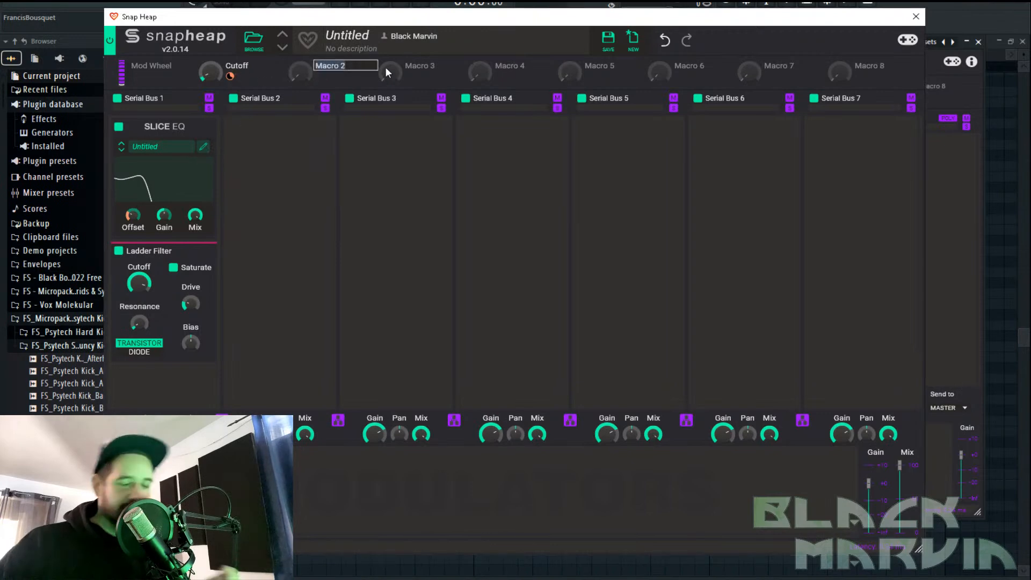
pyautogui.write('Reso')
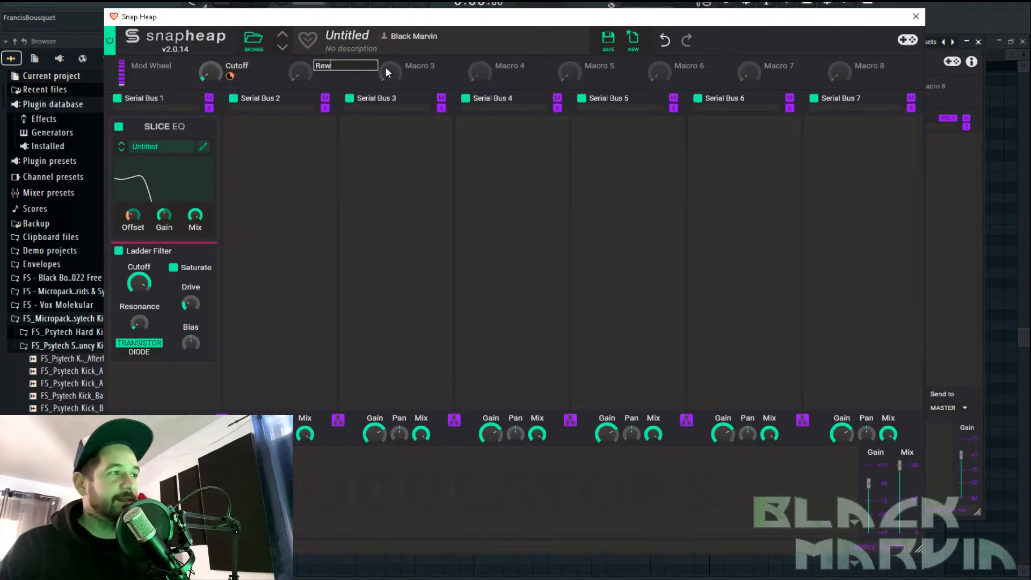
pyautogui.write('nance')
pyautogui.press('Return')
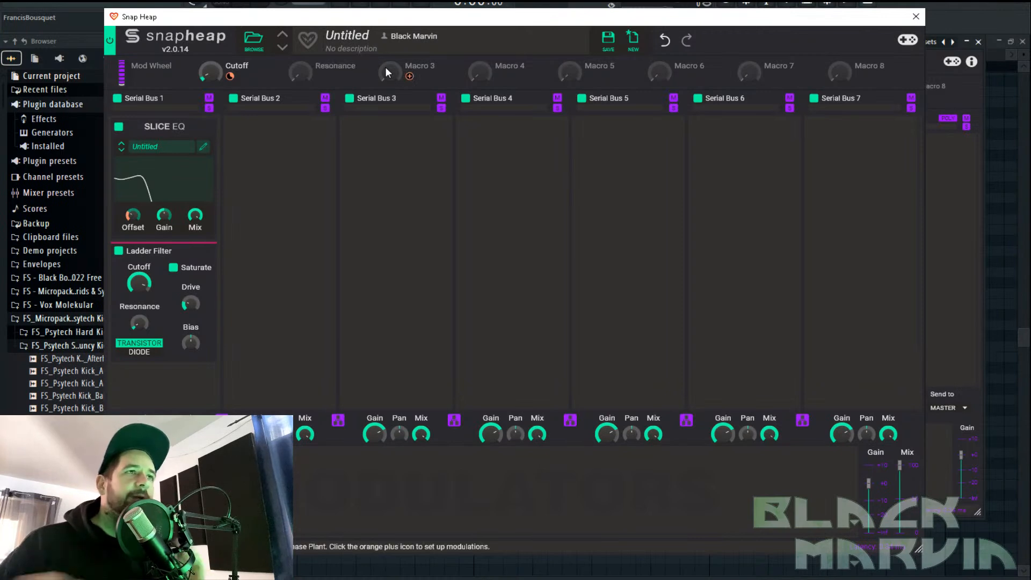
# Open the Slice EQ editor with its filter list shown and raise the Cutoff macro fully
pyautogui.click(203, 146)
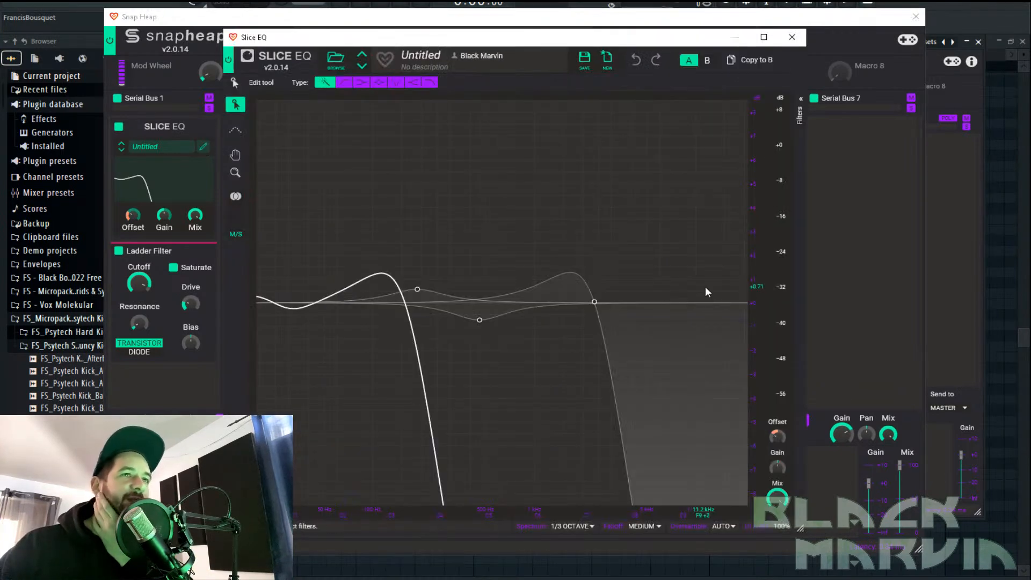
pyautogui.click(799, 102)
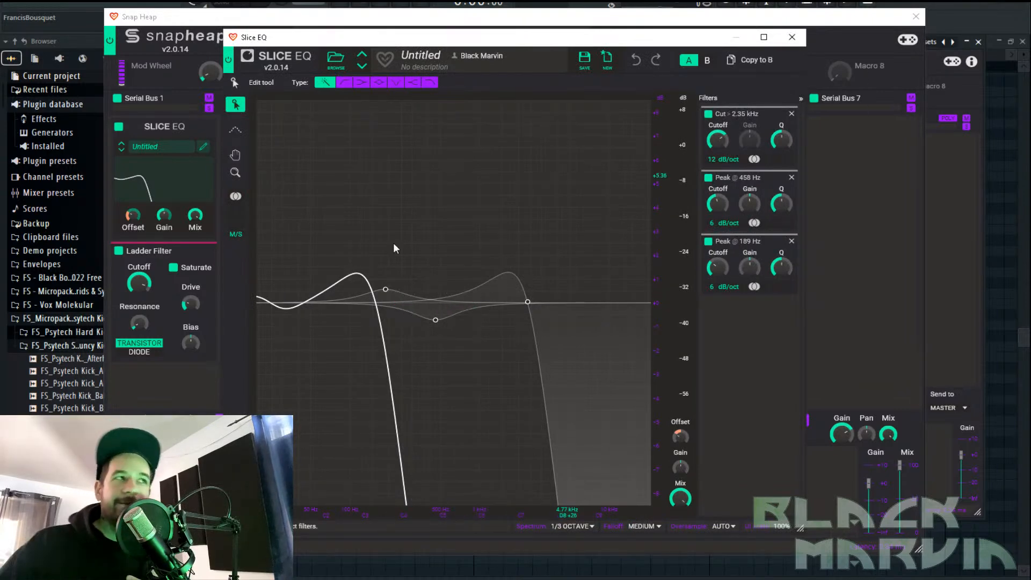
pyautogui.moveTo(211, 77); pyautogui.dragTo(211, 45)
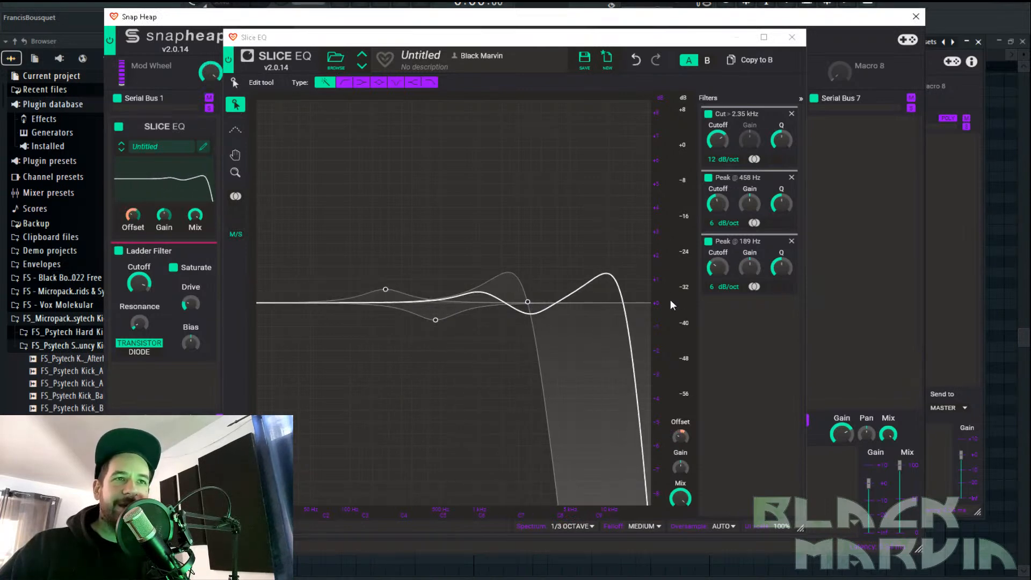
# Lower the Q of the 2.35 kHz cut filter and soften the gains of the 458 Hz and 189 Hz peaks
pyautogui.click(766, 142)
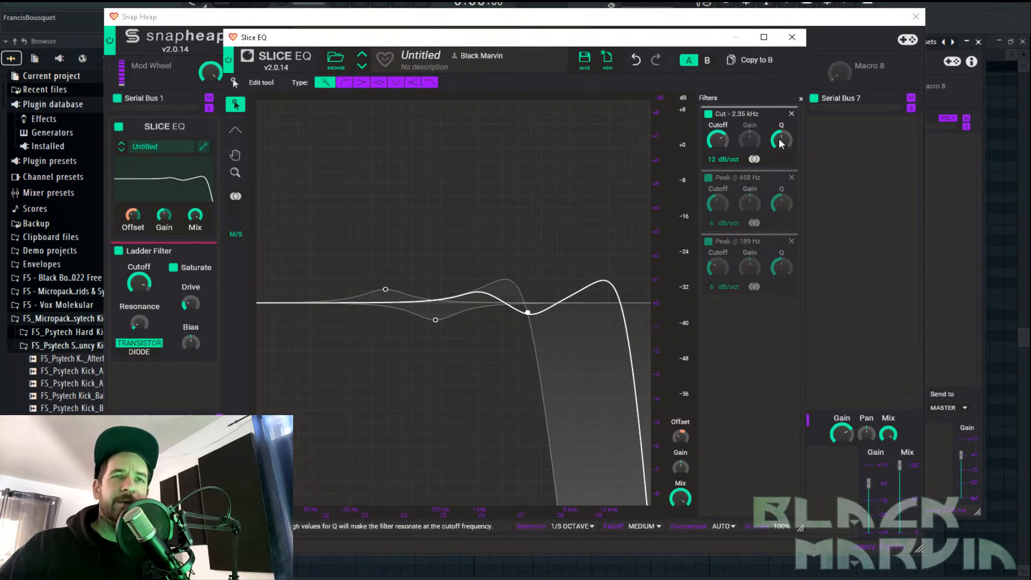
pyautogui.click(762, 197)
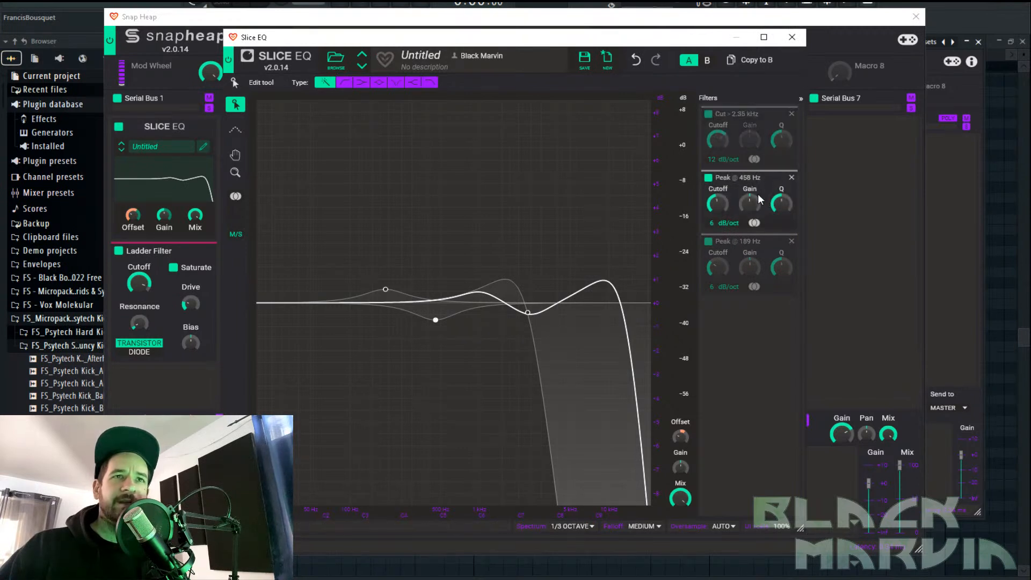
pyautogui.moveTo(755, 205)
pyautogui.mouseDown()
pyautogui.moveTo(757, 195)
pyautogui.moveTo(761, 220)
pyautogui.mouseUp()
pyautogui.moveTo(750, 267)
pyautogui.mouseDown()
pyautogui.moveTo(751, 250)
pyautogui.moveTo(752, 263)
pyautogui.mouseUp()
pyautogui.moveTo(782, 141)
pyautogui.mouseDown()
pyautogui.moveTo(784, 118)
pyautogui.moveTo(783, 139)
pyautogui.mouseUp()
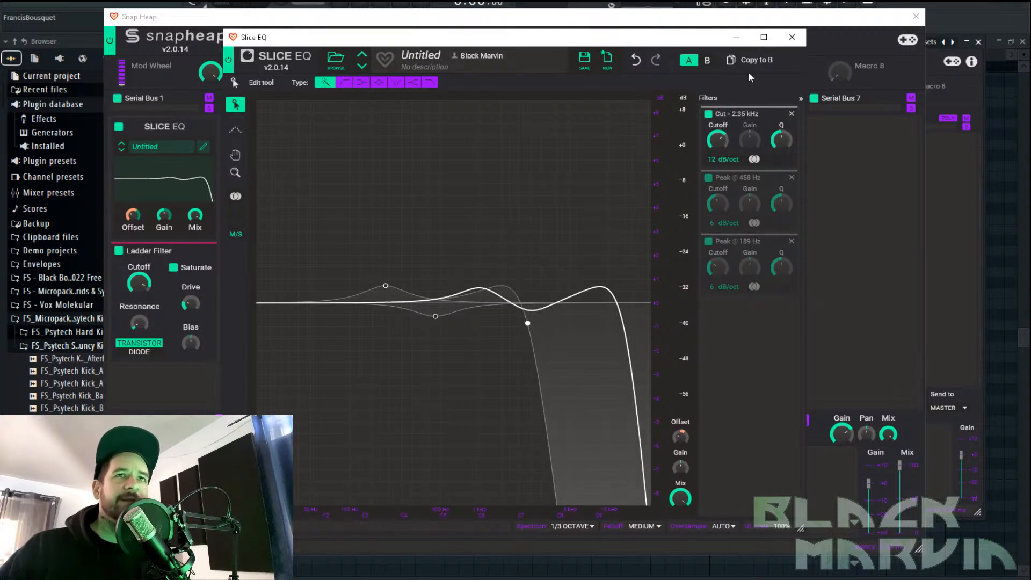
# Assign the Resonance macro to the cut filter's Q, set the modulation depth and raise the macro fully
pyautogui.moveTo(729, 40); pyautogui.dragTo(838, 116)
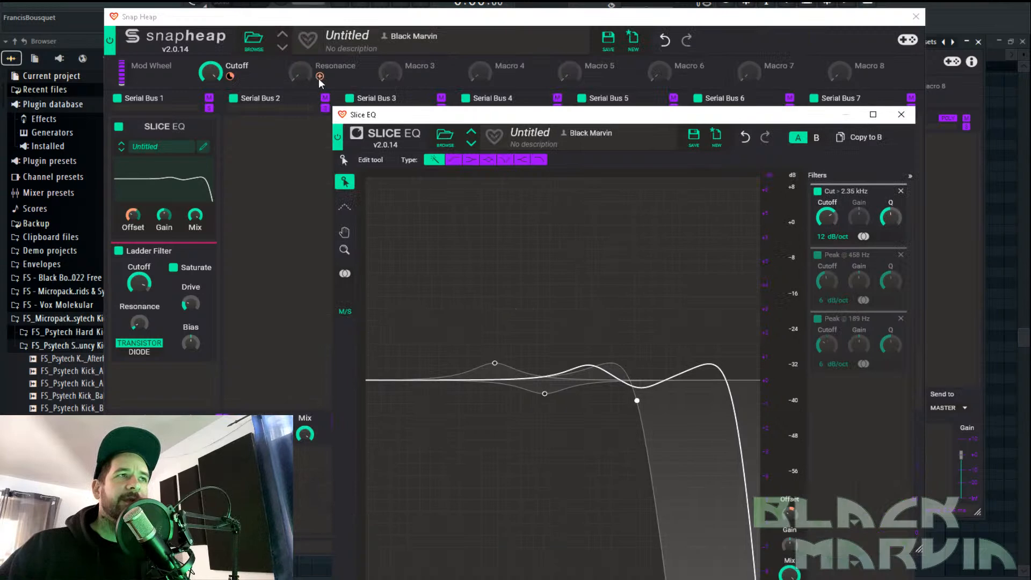
pyautogui.click(320, 77)
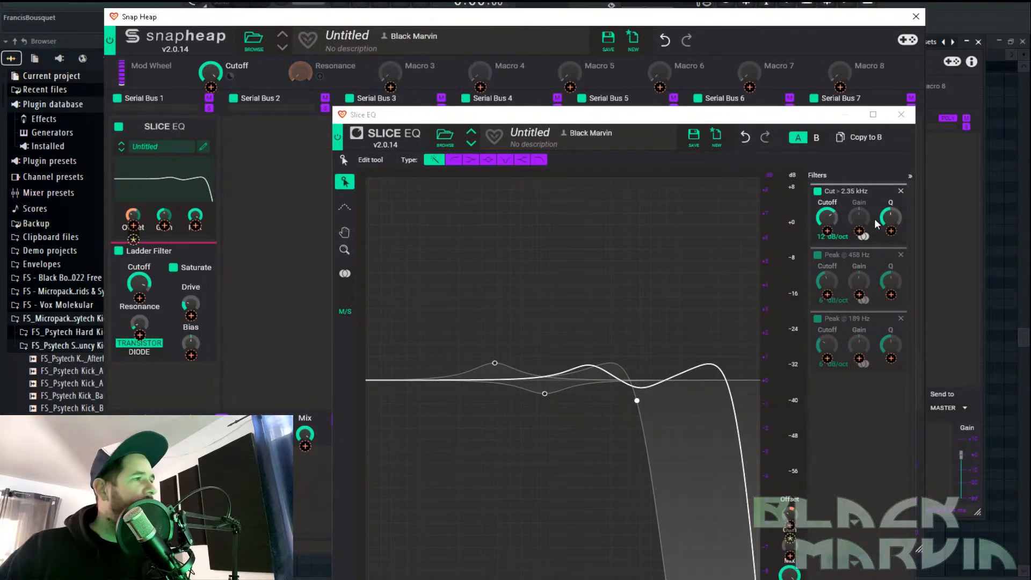
pyautogui.click(890, 231)
pyautogui.moveTo(891, 231); pyautogui.dragTo(891, 216)
pyautogui.click(321, 77)
pyautogui.moveTo(305, 77); pyautogui.dragTo(305, 15)
pyautogui.moveTo(320, 77)
pyautogui.moveTo(320, 77); pyautogui.dragTo(320, 85)
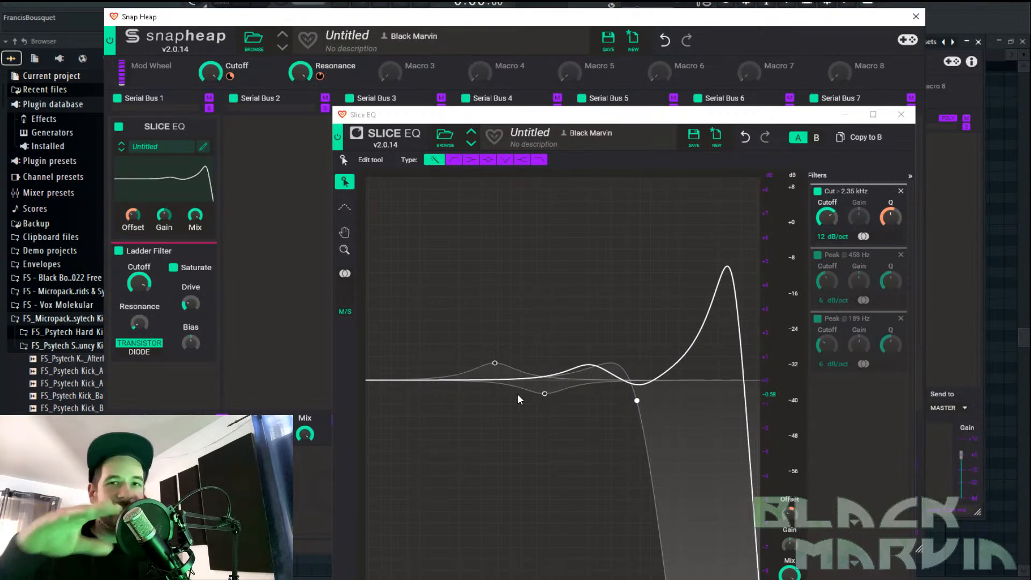
# Move the cut filter to 2.46 kHz and the middle peak to 463 Hz with a gain of -0.62 dB
pyautogui.moveTo(638, 404); pyautogui.dragTo(641, 402)
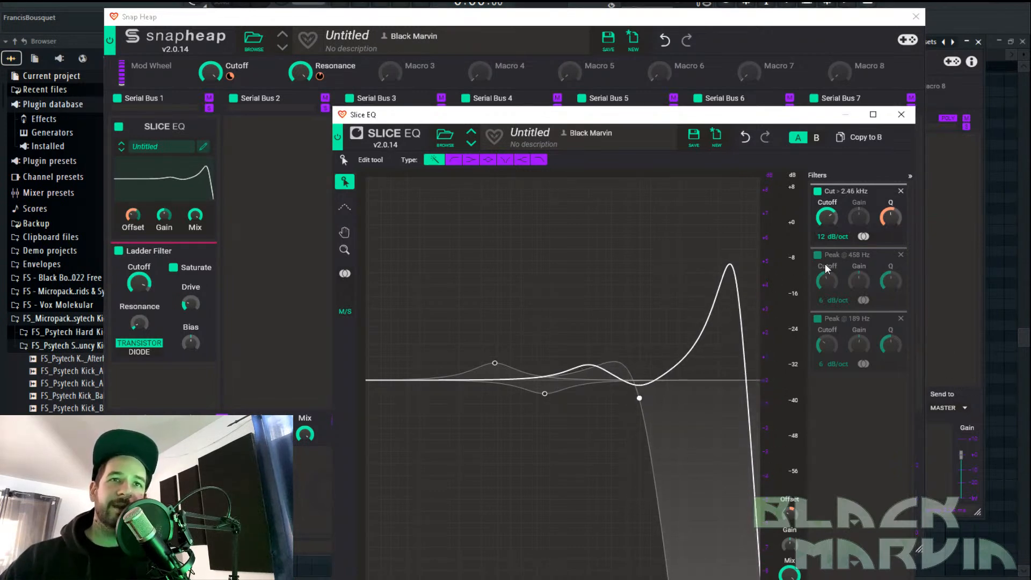
pyautogui.click(854, 255)
pyautogui.moveTo(544, 394); pyautogui.dragTo(547, 397)
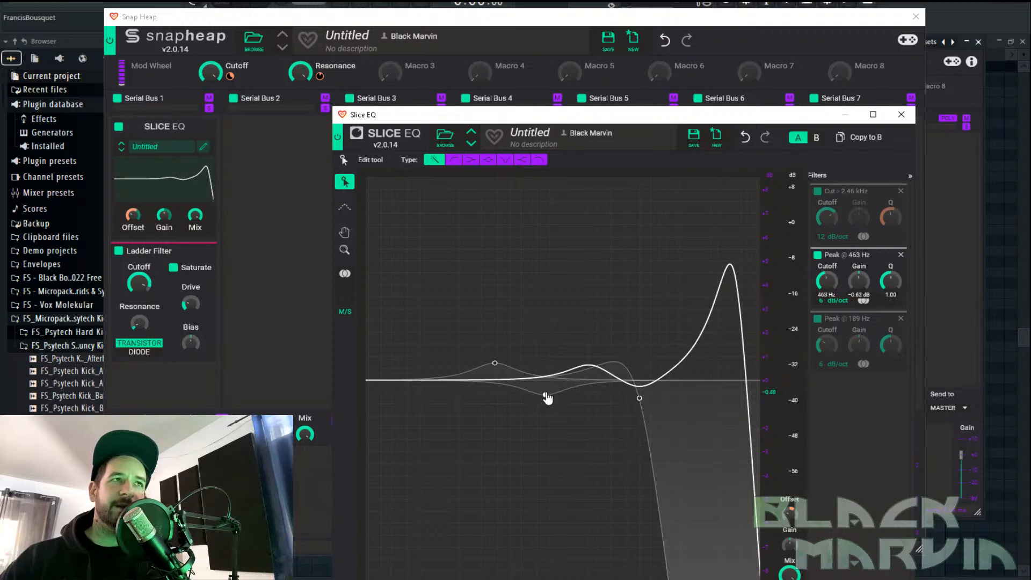
# Assign the Resonance macro to the 463 Hz peak's Gain and Q, making the dip deepen as resonance rises
pyautogui.click(328, 76)
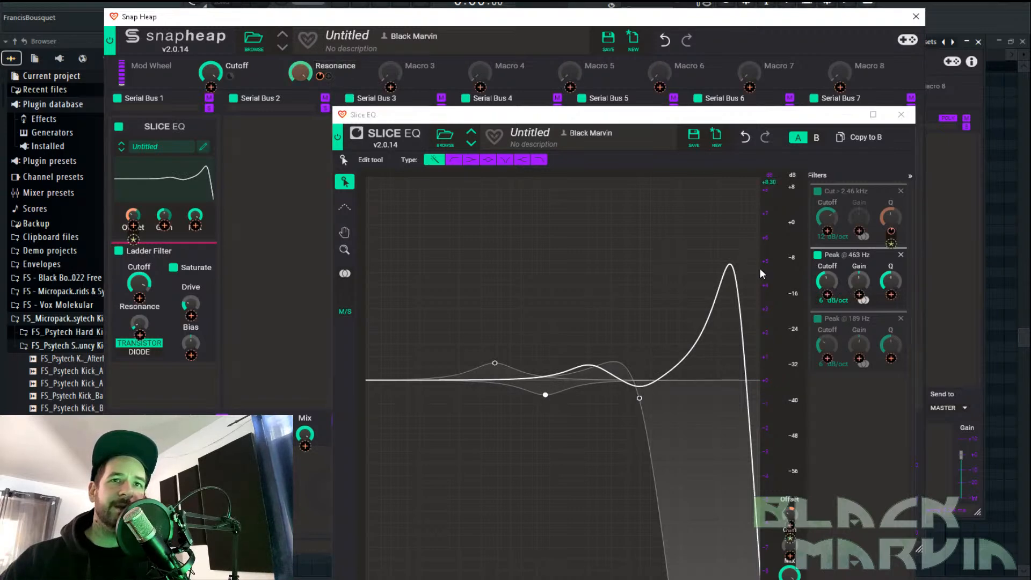
pyautogui.click(859, 294)
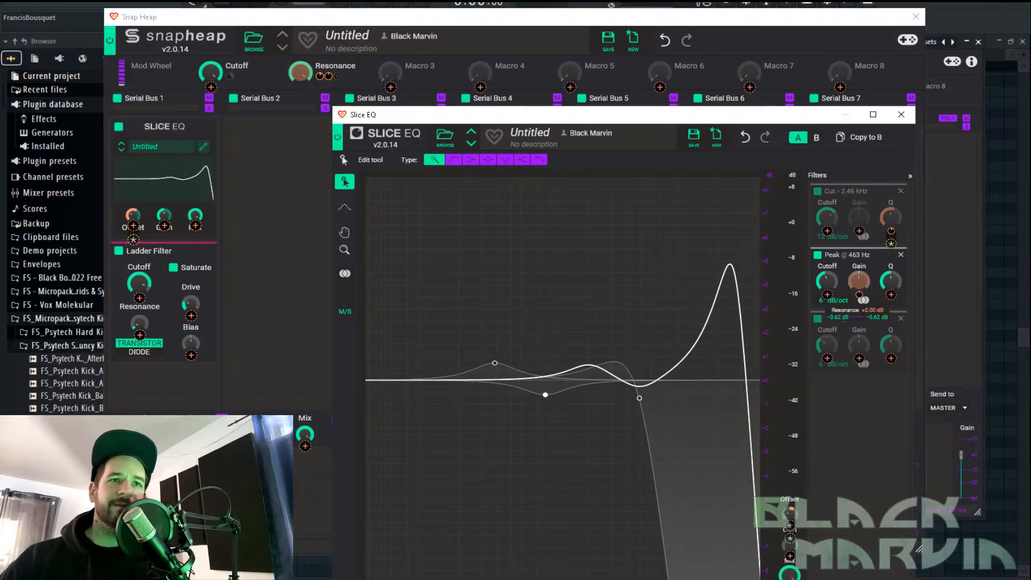
pyautogui.moveTo(862, 299); pyautogui.dragTo(863, 303)
pyautogui.click(891, 294)
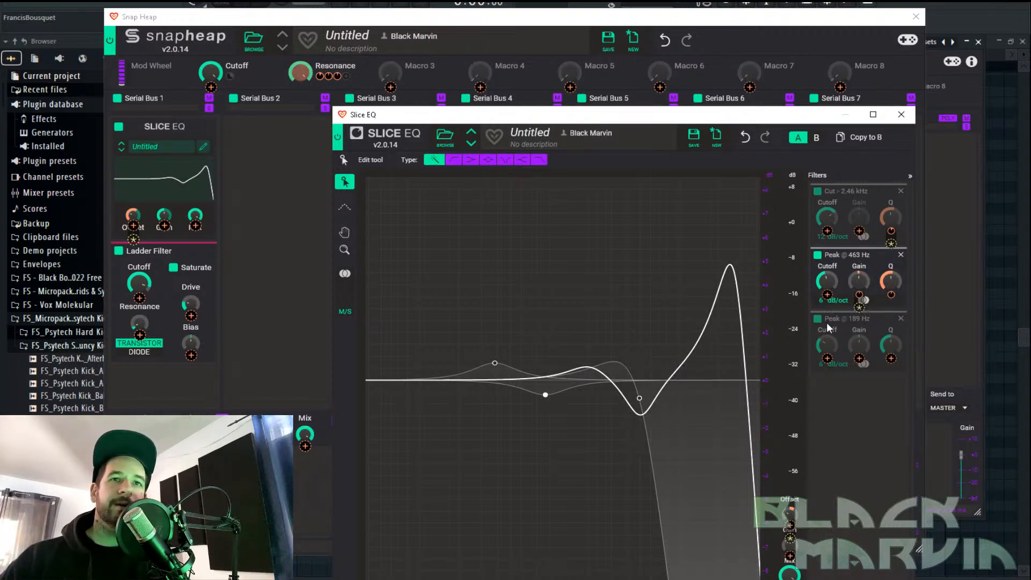
# Assign the Resonance macro to the 189 Hz peak's Gain and Q and close the Slice EQ editor
pyautogui.click(846, 321)
pyautogui.click(378, 97)
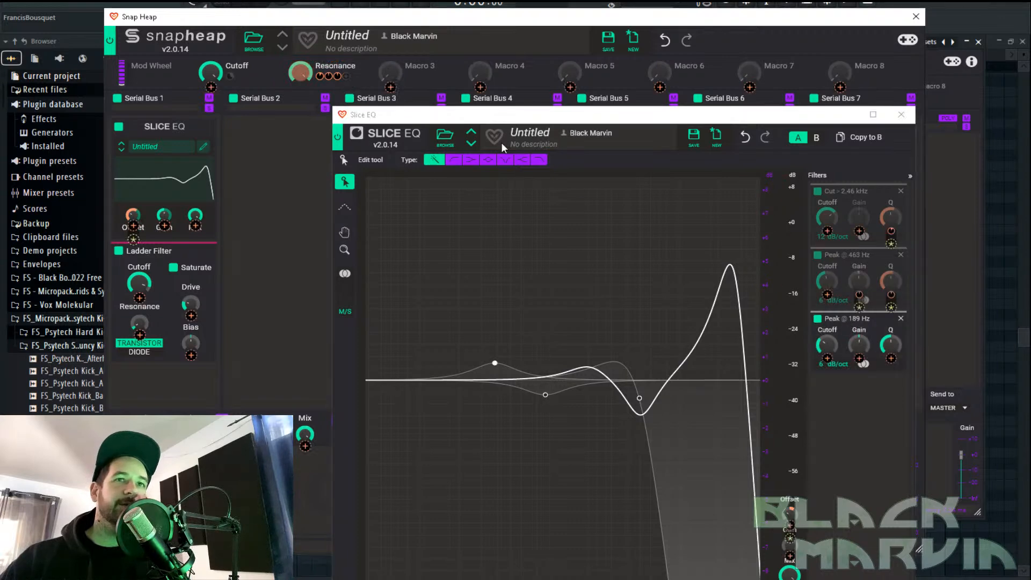
pyautogui.moveTo(859, 344); pyautogui.dragTo(890, 353)
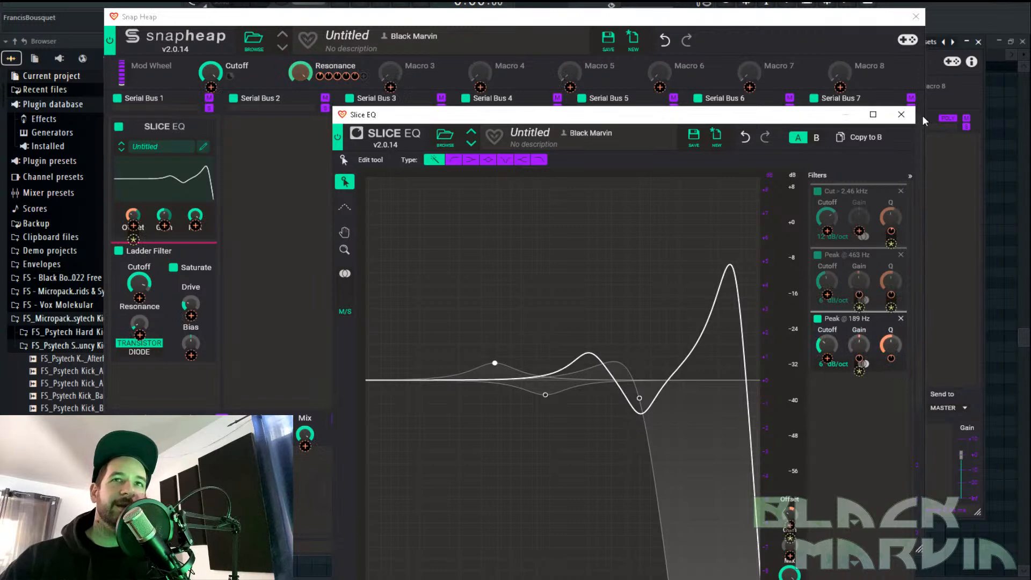
pyautogui.click(910, 114)
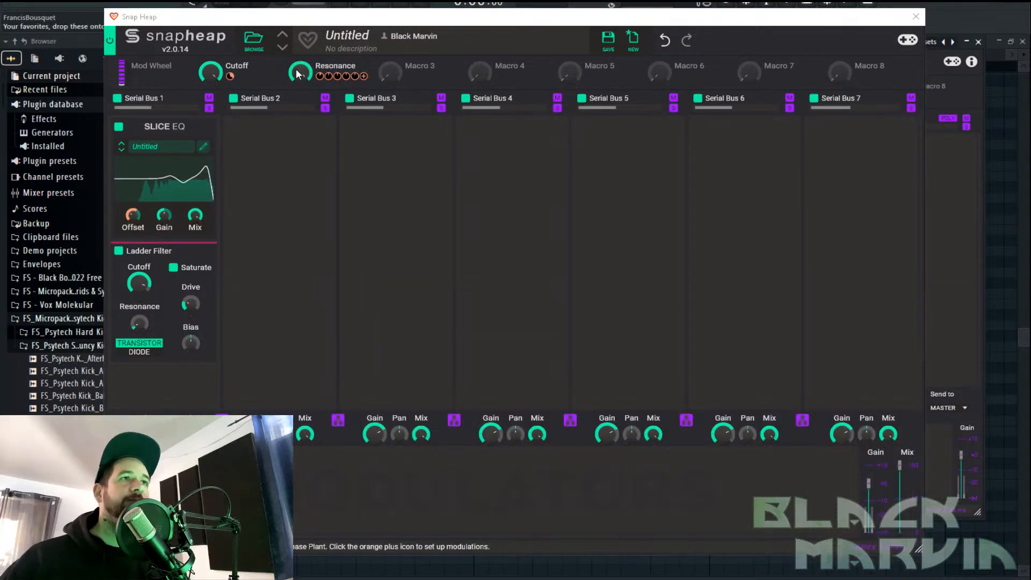
# Audition the filter by sweeping the Resonance and Cutoff macros, bringing Resonance down to about halfway
pyautogui.moveTo(297, 72); pyautogui.dragTo(297, 86)
pyautogui.moveTo(215, 73)
pyautogui.mouseDown()
pyautogui.moveTo(216, 112)
pyautogui.moveTo(216, 74)
pyautogui.mouseUp()
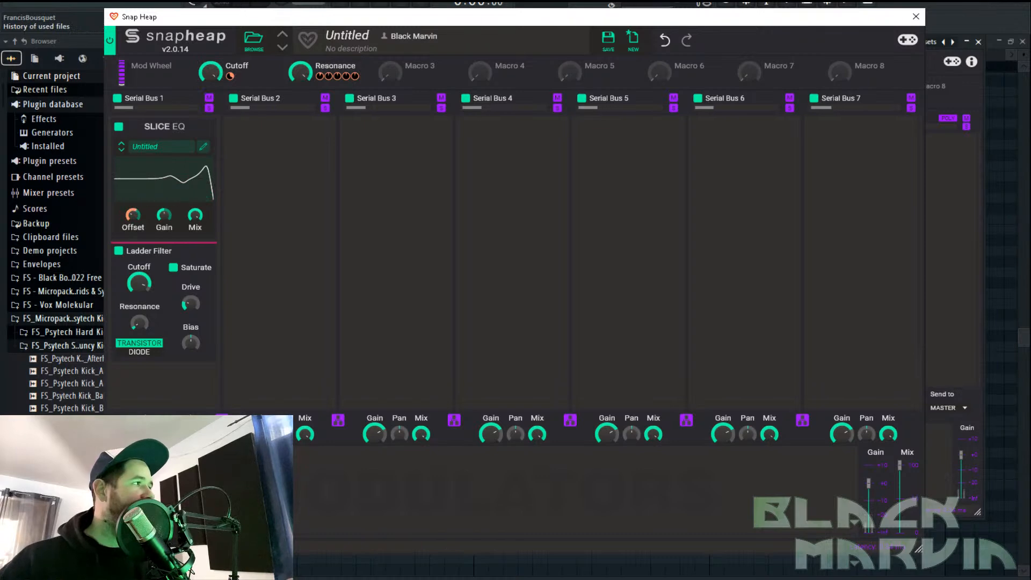
pyautogui.moveTo(298, 82); pyautogui.dragTo(298, 78)
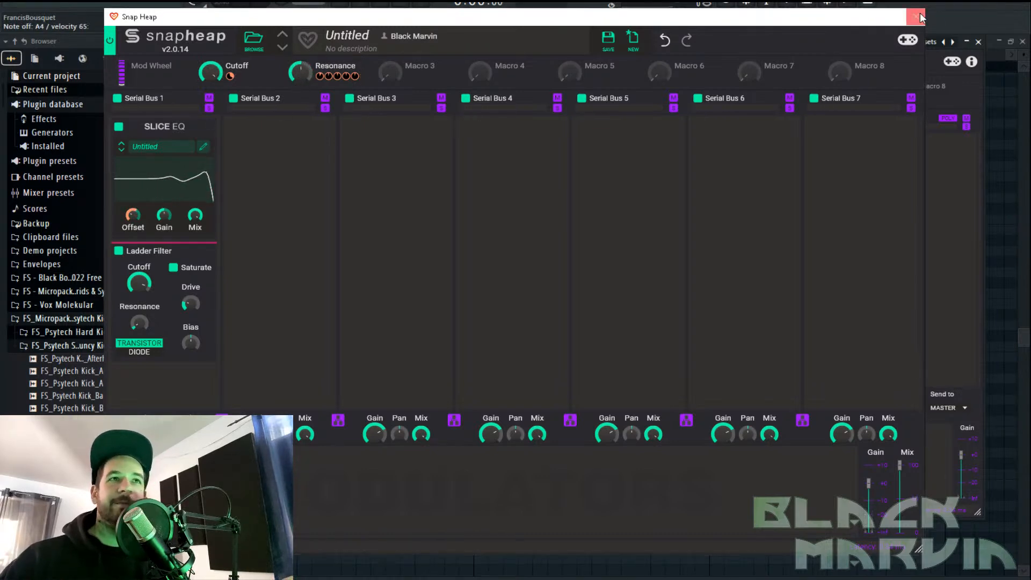
# Assign Macro 3 to the Ladder Filter's Drive with a modulation depth of +66.8 % and raise the macro
pyautogui.moveTo(201, 185); pyautogui.dragTo(395, 87)
pyautogui.click(412, 76)
pyautogui.click(191, 304)
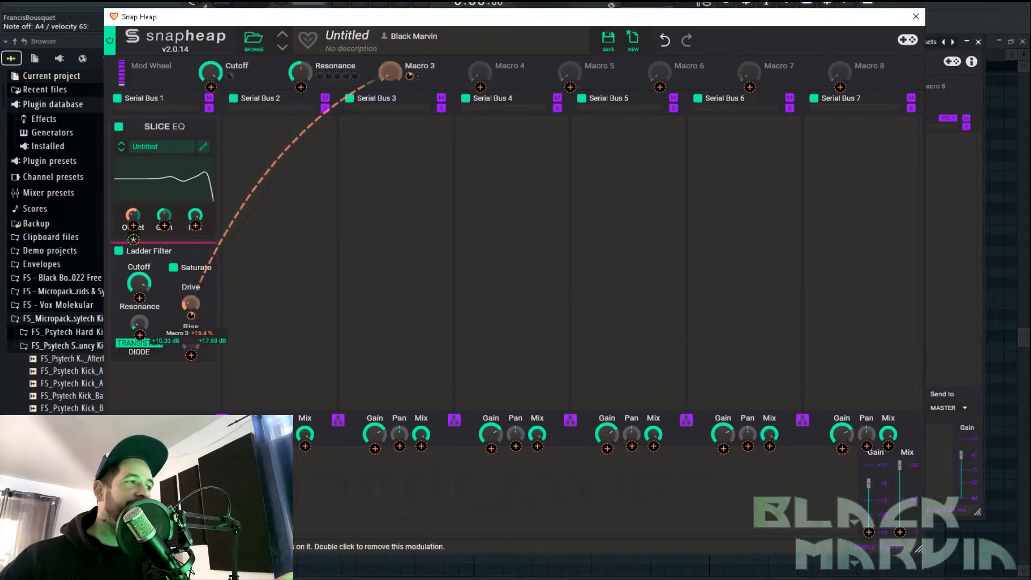
pyautogui.click(447, 75)
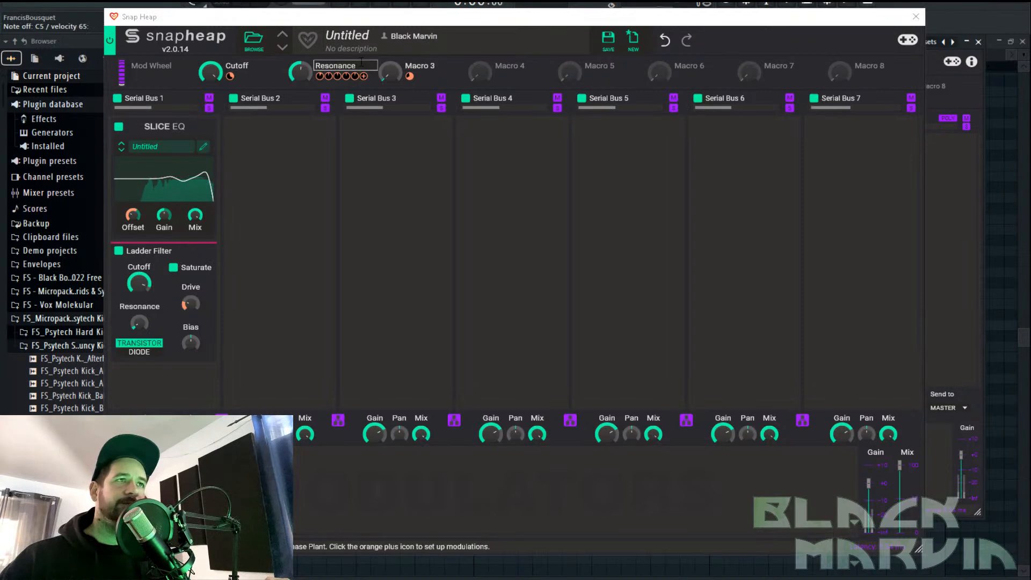
pyautogui.moveTo(391, 71); pyautogui.dragTo(390, 49)
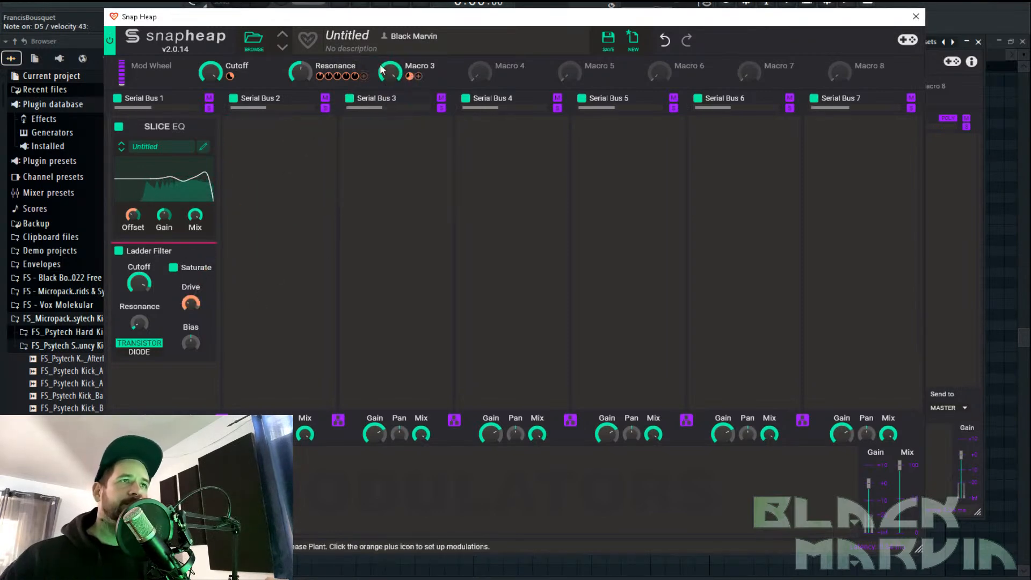
pyautogui.moveTo(390, 71); pyautogui.dragTo(390, 61)
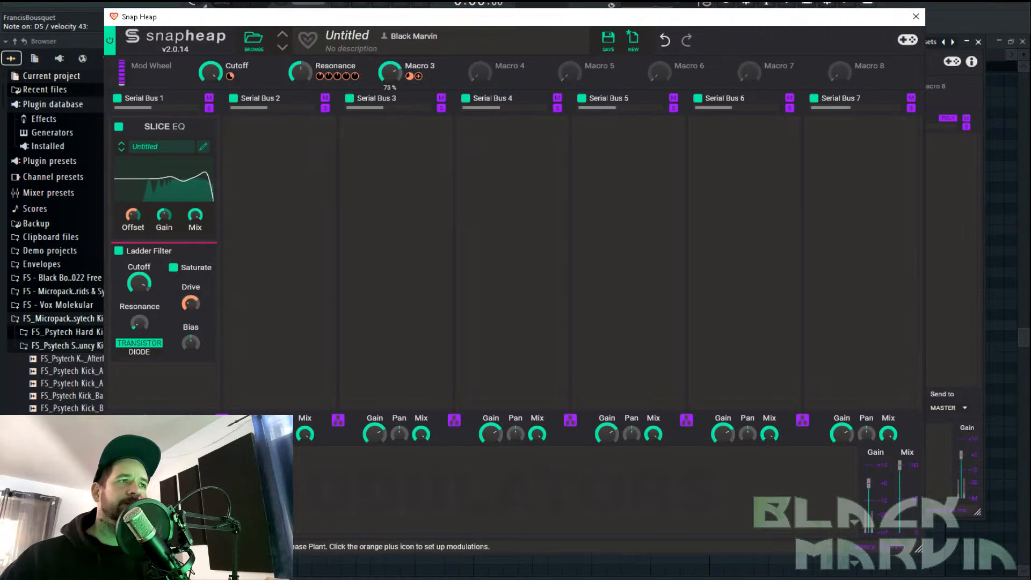
# Assign Macro 3 to the Ladder Filter's Resonance at a depth of -0.5 % and lower the Cutoff macro to 39 %
pyautogui.moveTo(418, 76); pyautogui.dragTo(140, 323)
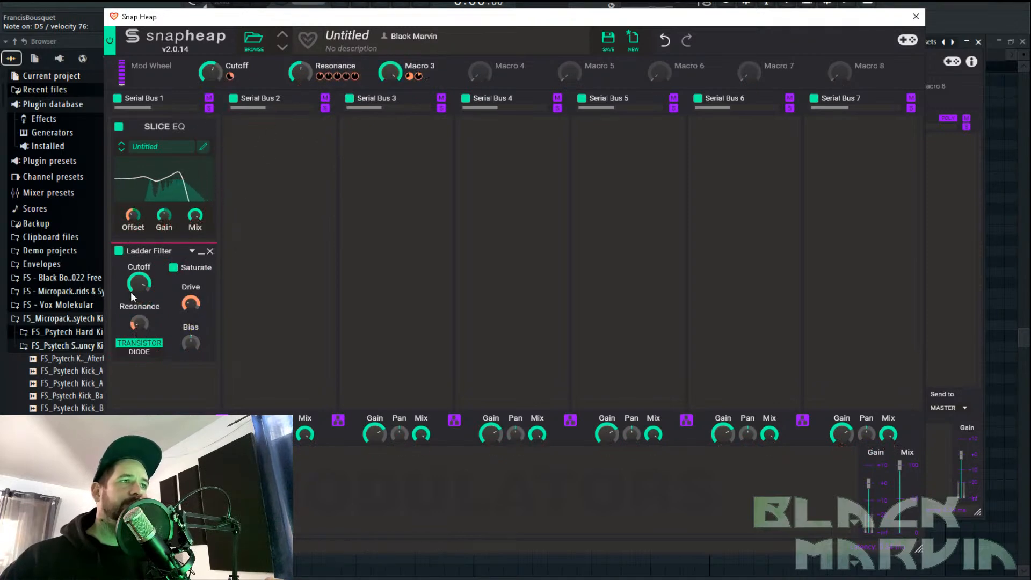
pyautogui.moveTo(419, 79)
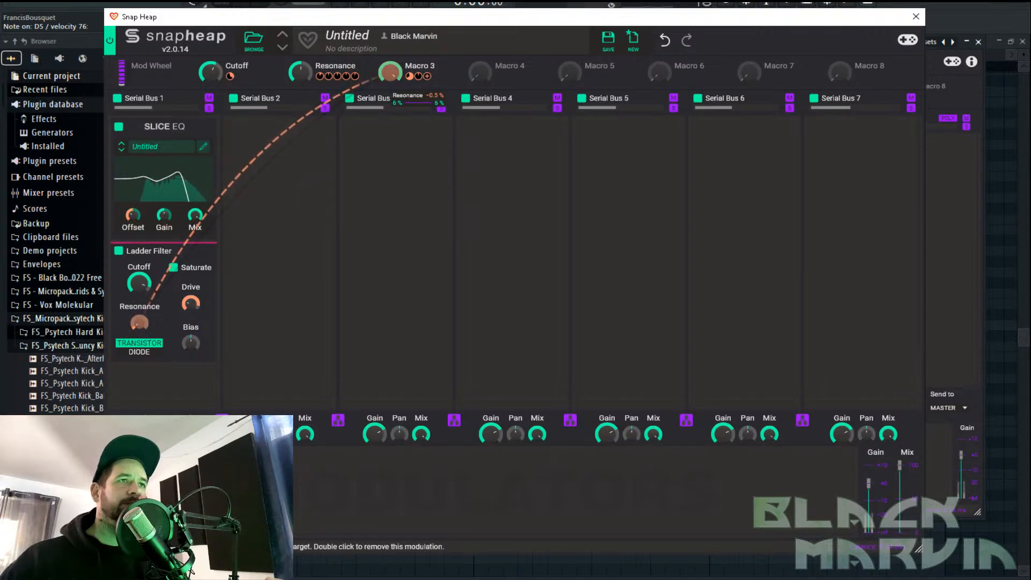
pyautogui.moveTo(210, 72); pyautogui.dragTo(210, 80)
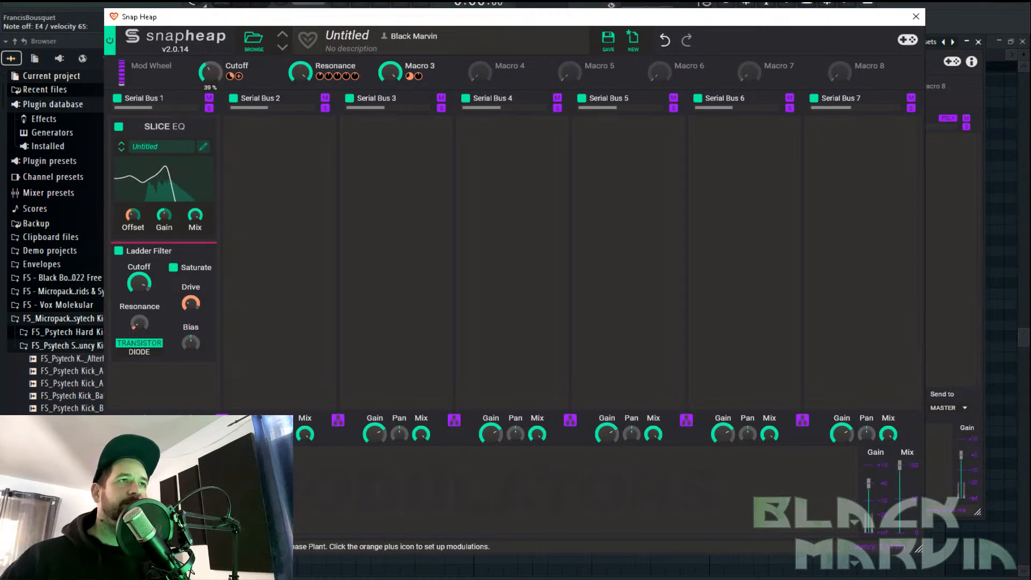
# Turn Macro 3 down to zero and rename it Drive
pyautogui.moveTo(389, 71); pyautogui.dragTo(390, 68)
pyautogui.doubleClick(434, 64)
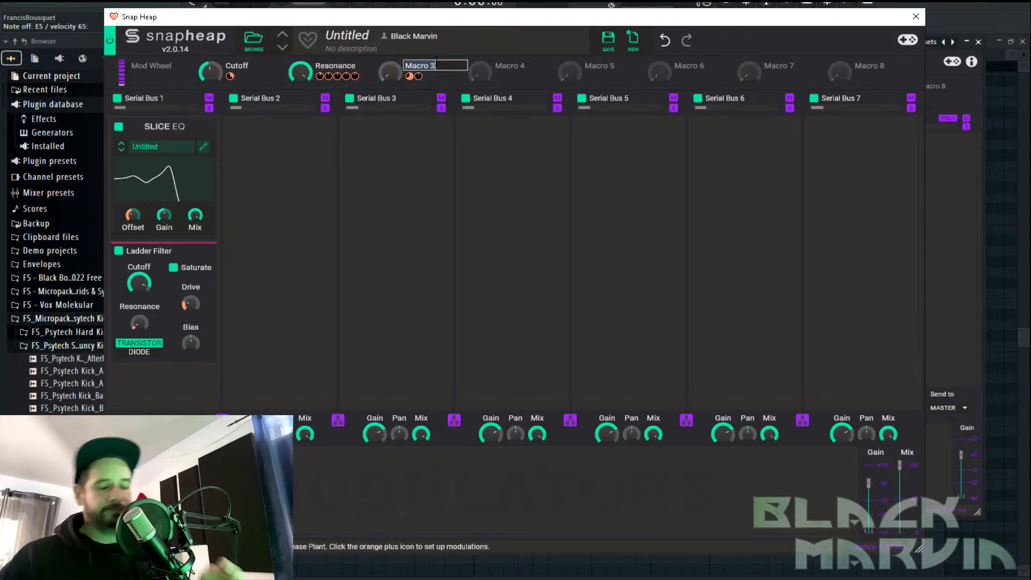
pyautogui.write('Drive')
pyautogui.press('Return')
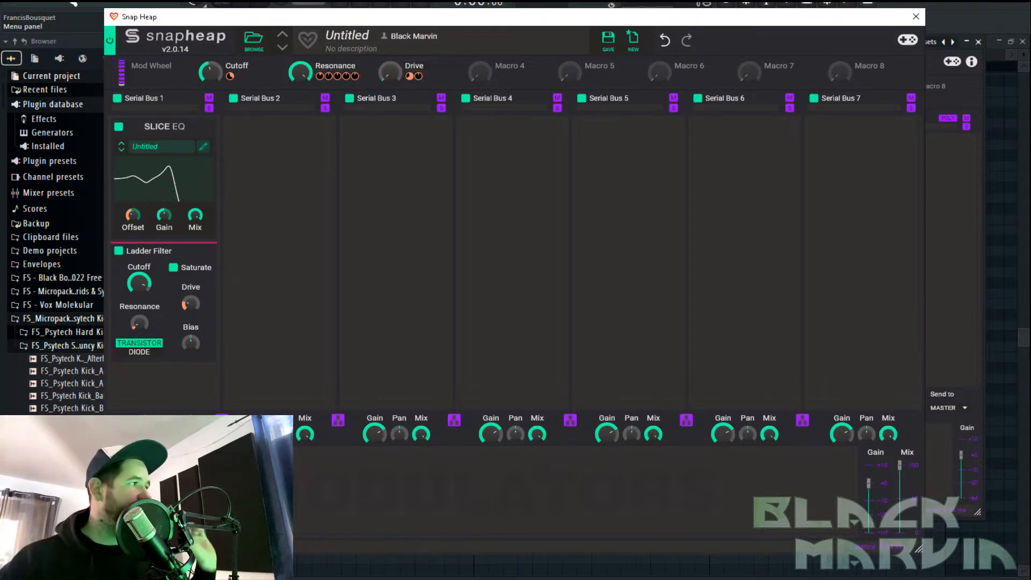
# Add a Gain effect below the Ladder Filter and modulate its level with the Drive macro at a depth of +2.3 %
pyautogui.moveTo(931, 161); pyautogui.dragTo(199, 75)
pyautogui.click(309, 138)
pyautogui.click(273, 353)
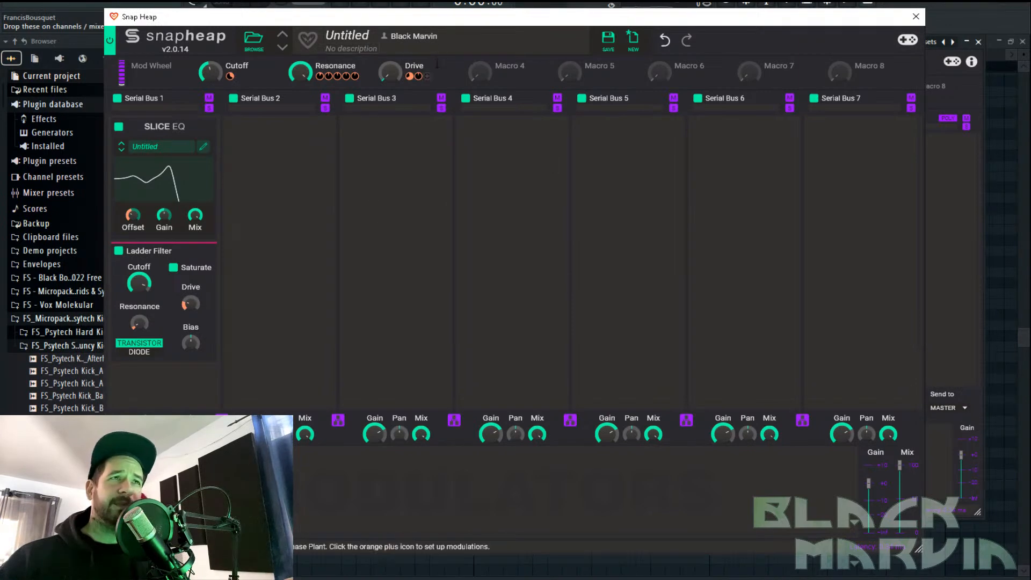
pyautogui.click(210, 378)
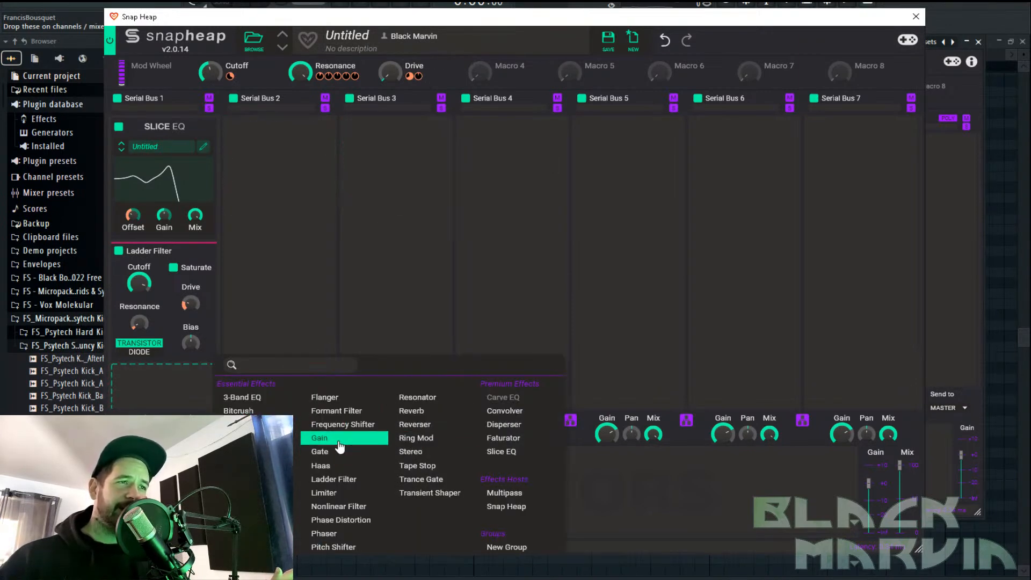
pyautogui.click(322, 437)
pyautogui.moveTo(430, 75); pyautogui.dragTo(159, 392)
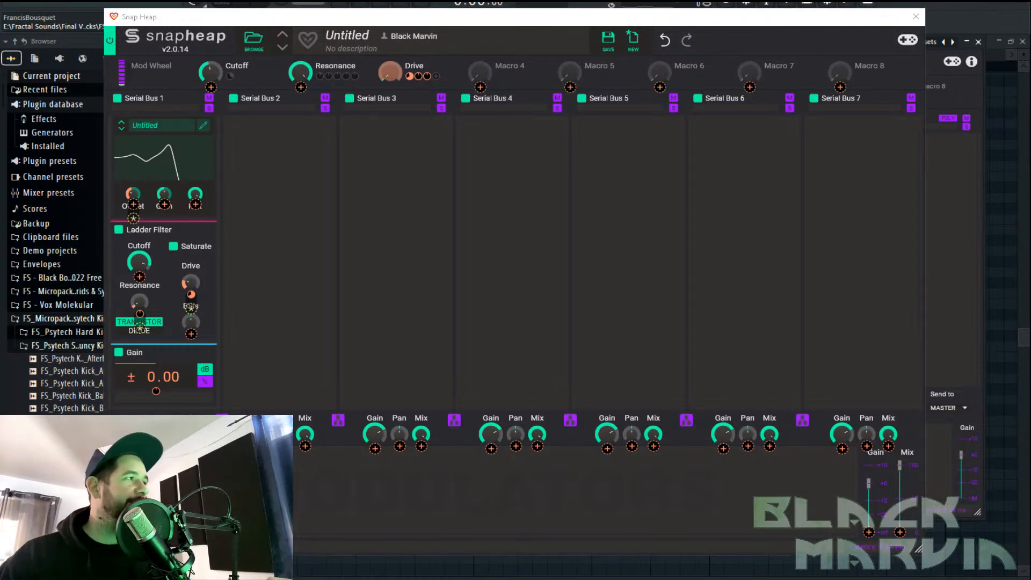
pyautogui.click(394, 74)
pyautogui.moveTo(390, 72); pyautogui.dragTo(390, 61)
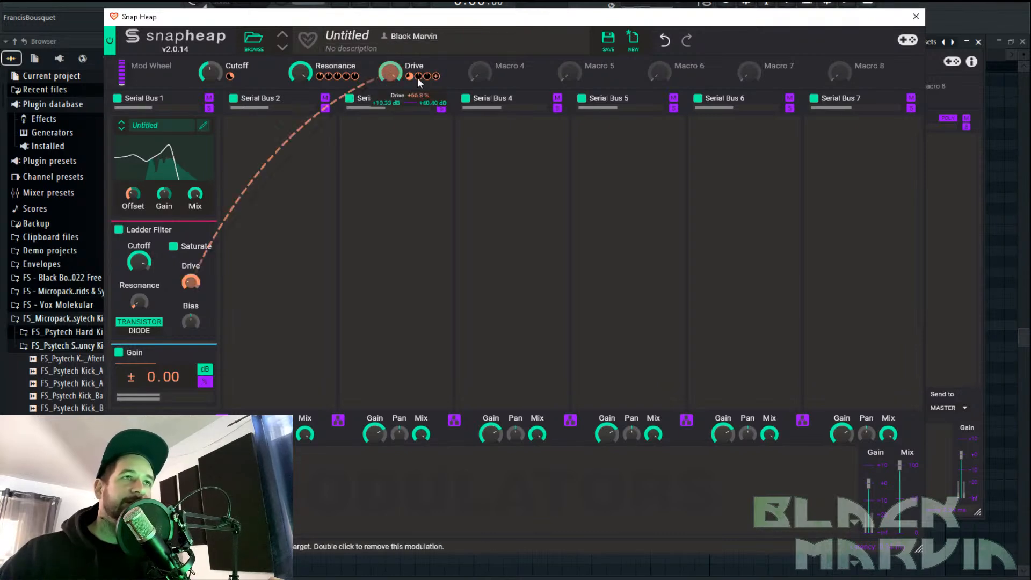
pyautogui.moveTo(428, 77)
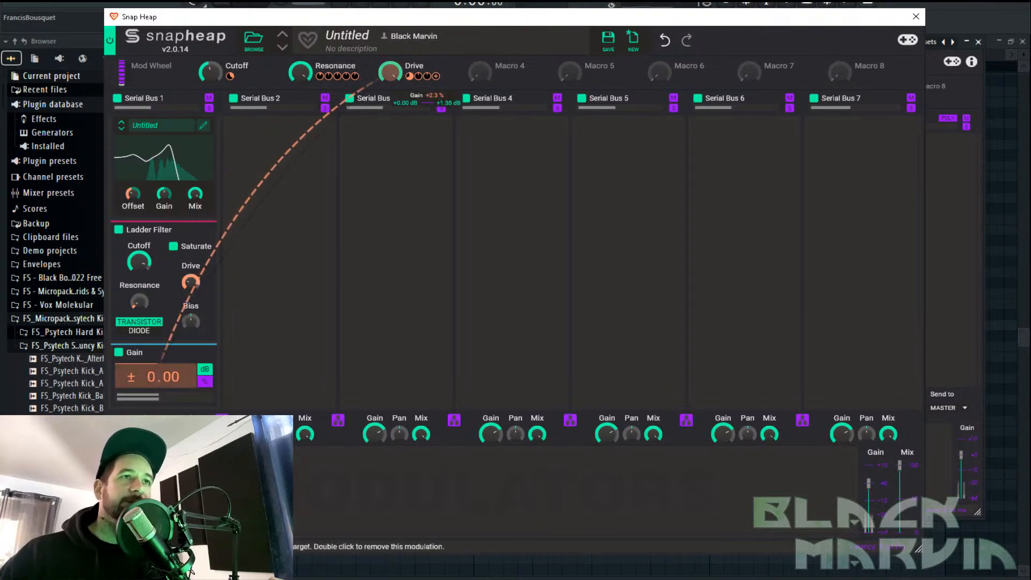
# Audition the saturation by sweeping the Drive and Cutoff macros, leaving both at low settings
pyautogui.moveTo(390, 73); pyautogui.dragTo(390, 167)
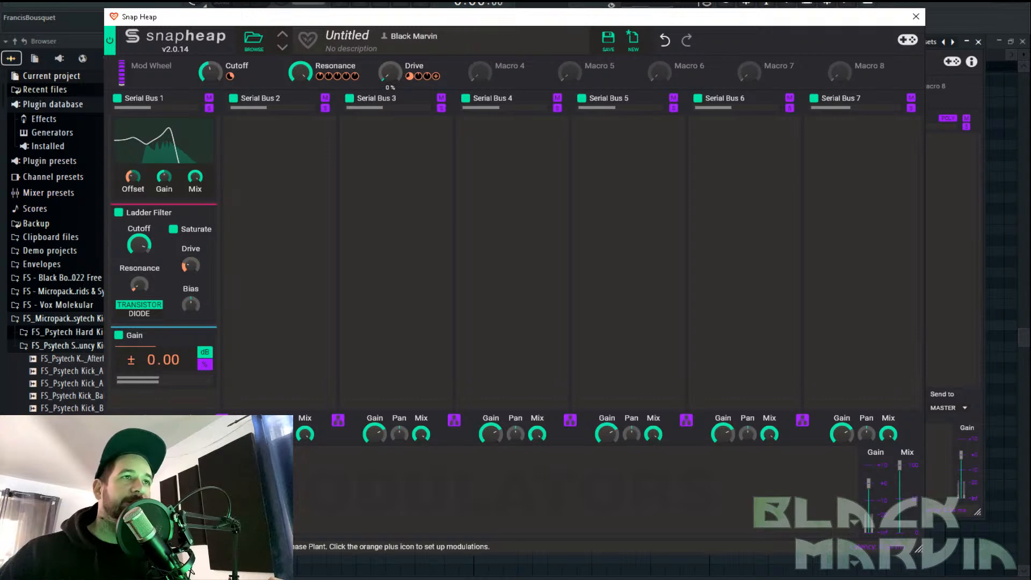
pyautogui.moveTo(210, 73)
pyautogui.mouseDown()
pyautogui.moveTo(211, 81)
pyautogui.moveTo(210, 34)
pyautogui.moveTo(211, 78)
pyautogui.mouseUp()
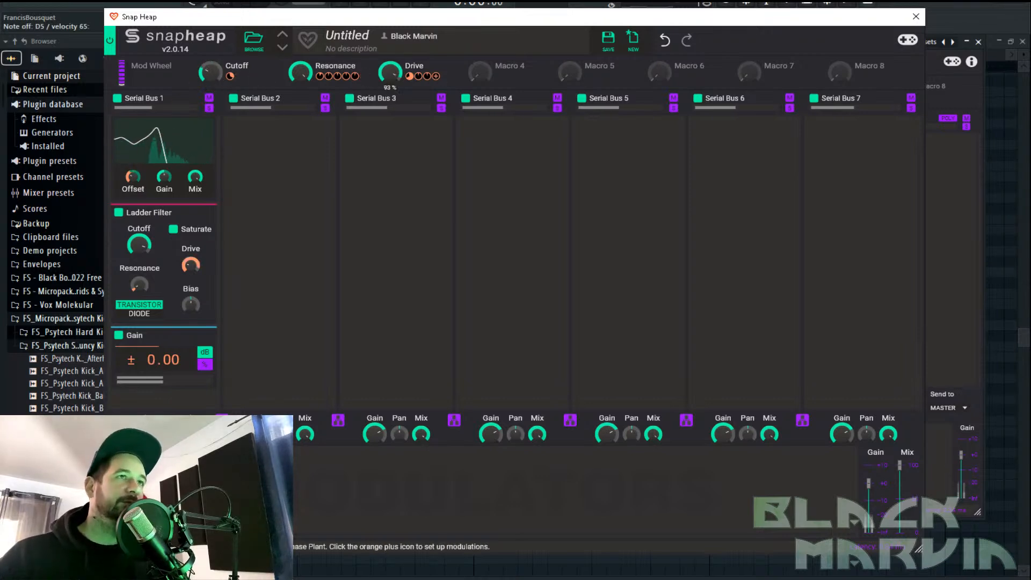
pyautogui.moveTo(391, 72); pyautogui.dragTo(390, 119)
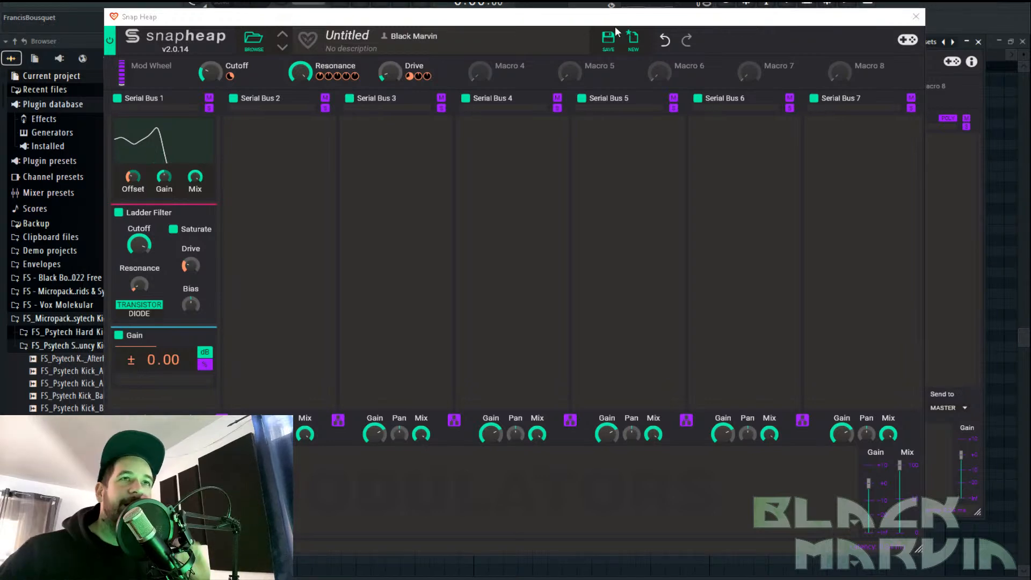
# Create an Analog Filters subfolder in the User presets, save the Snap Heap preset there as Synth Warmer 1 and close its editor
pyautogui.click(607, 38)
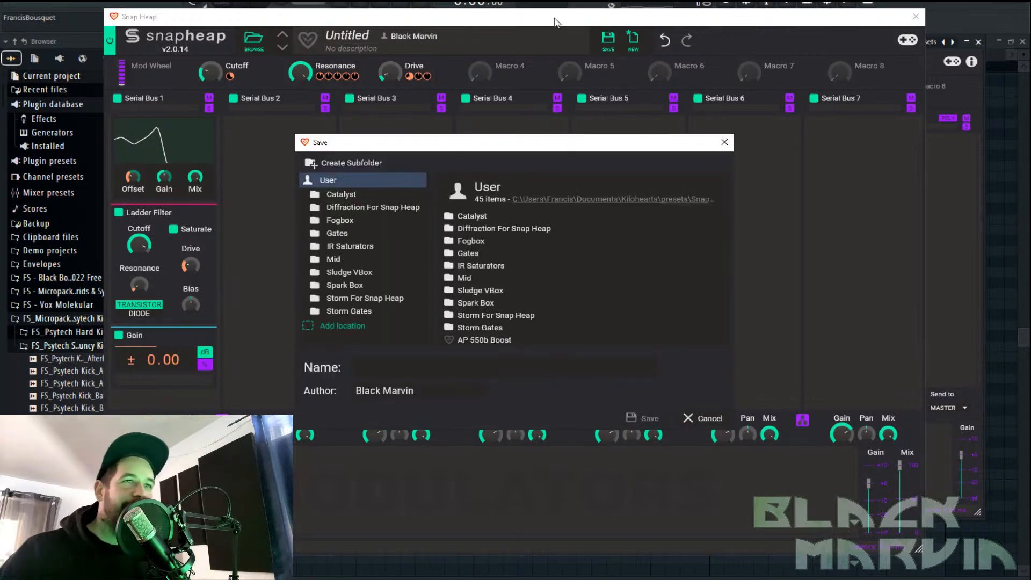
pyautogui.scroll(-3, 556, 243)
pyautogui.scroll(3, 555, 297)
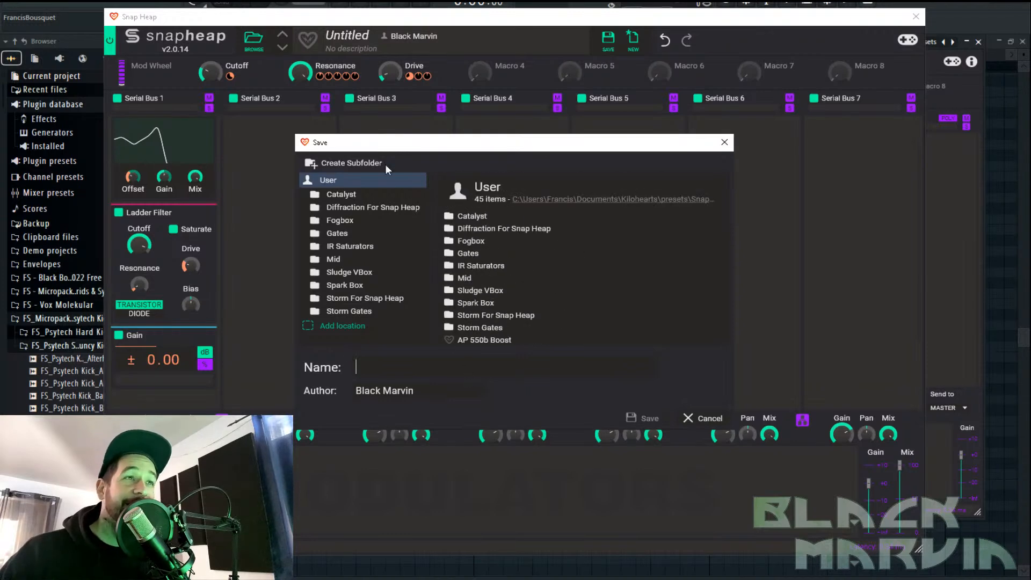
pyautogui.click(364, 166)
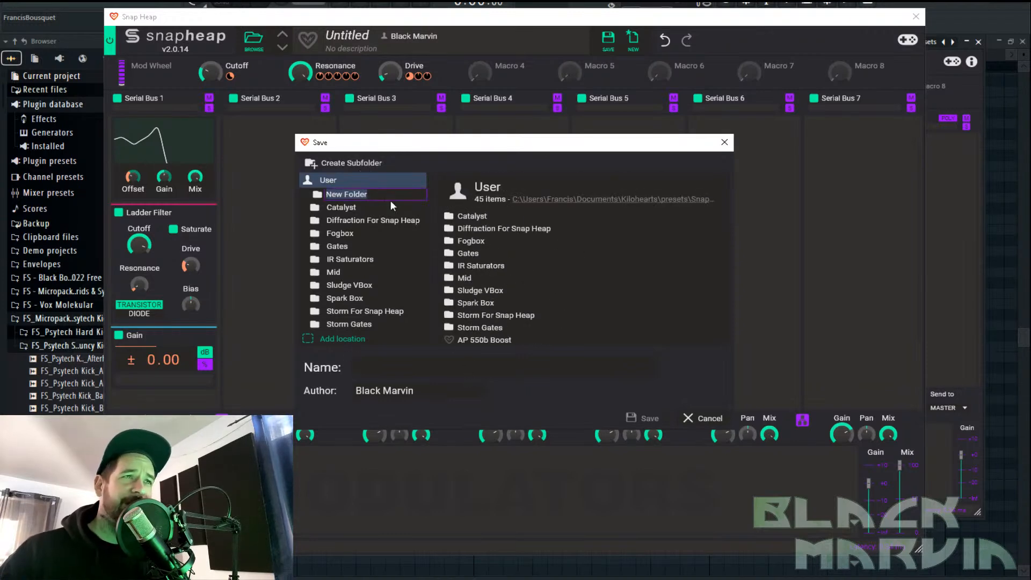
pyautogui.press('BackSpace')
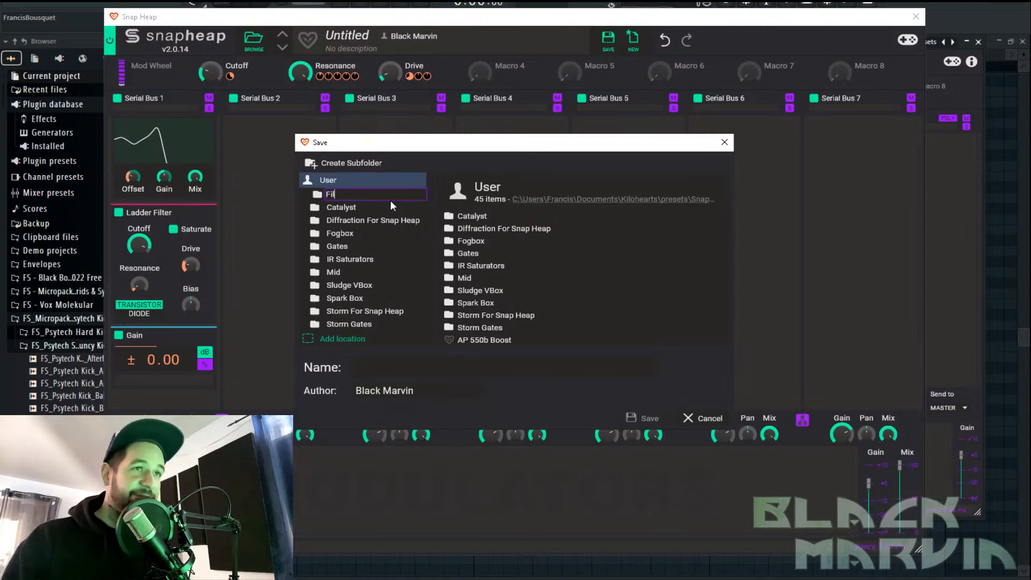
pyautogui.write('Ana')
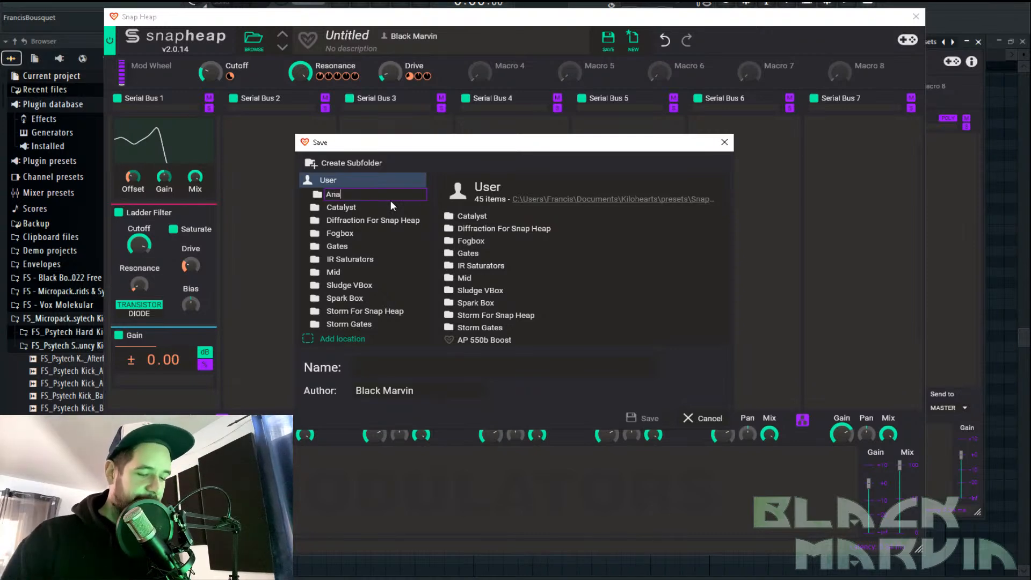
pyautogui.write('log Filte')
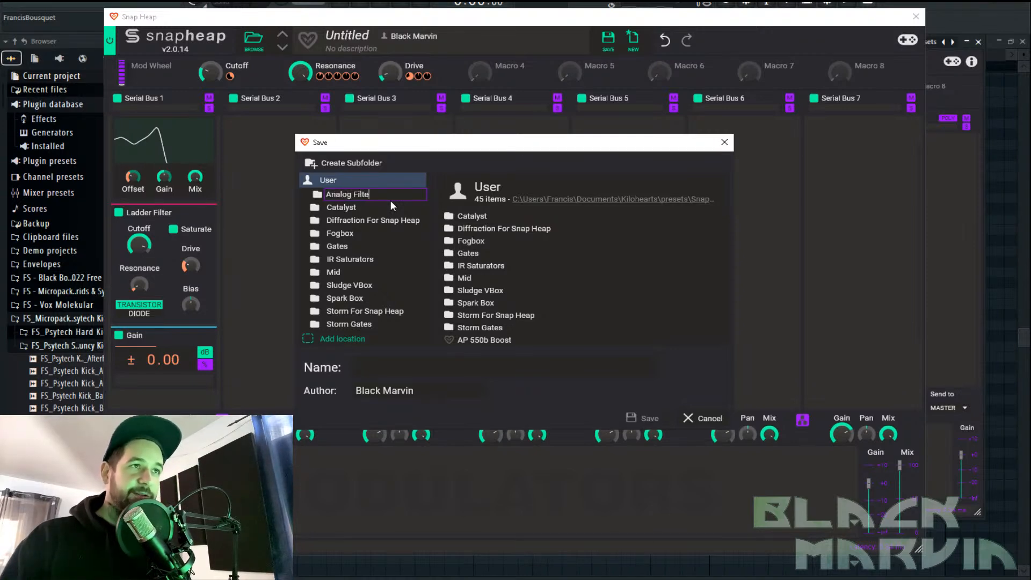
pyautogui.write('rs')
pyautogui.press('Return')
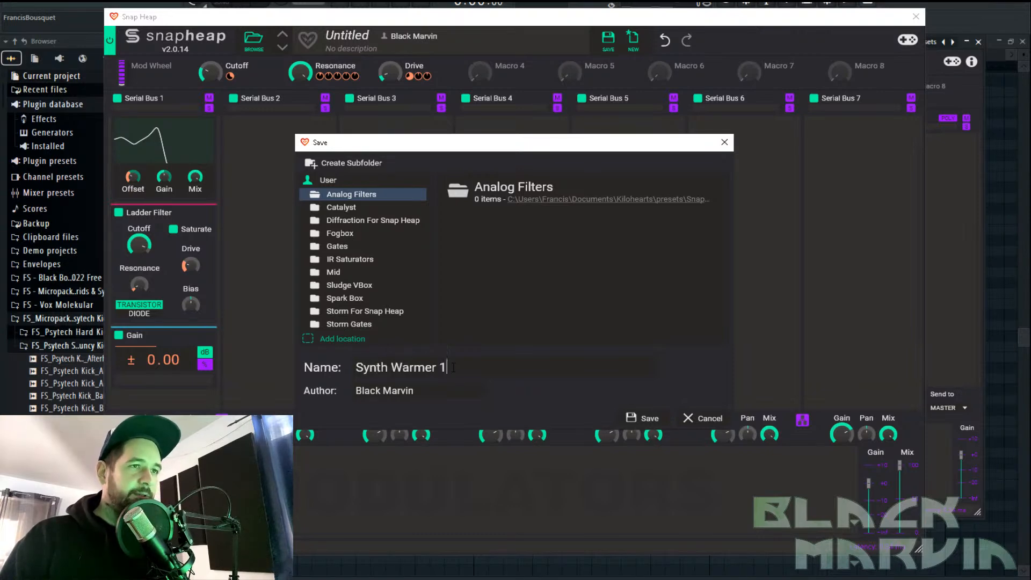
pyautogui.press('Return')
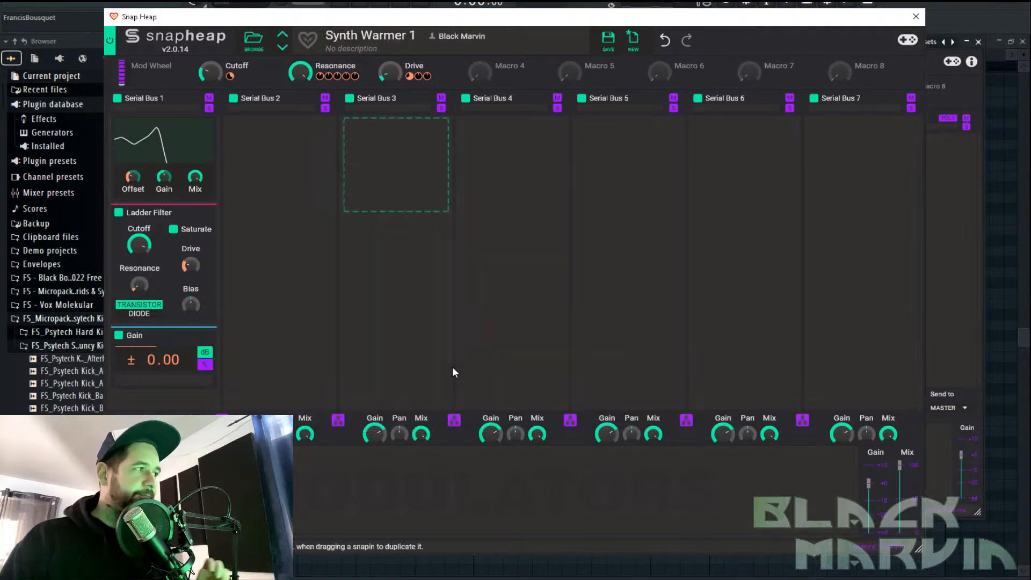
pyautogui.click(916, 18)
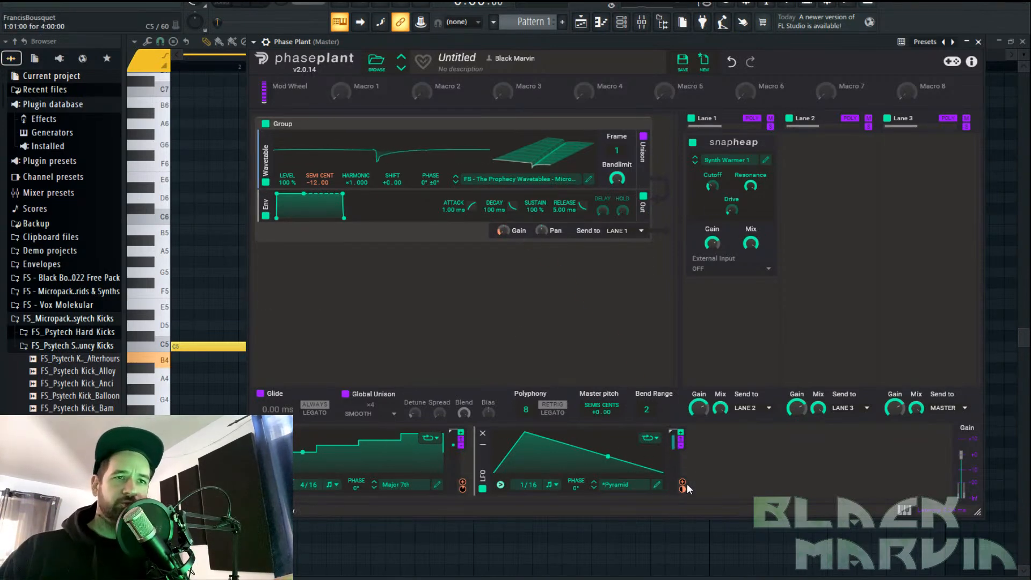
# Modulate the Snap Heap's Cutoff with the Pyramid LFO and with Macro 1 at +42.6 %, leaving Macro 1 at a low setting
pyautogui.moveTo(682, 486); pyautogui.dragTo(712, 193)
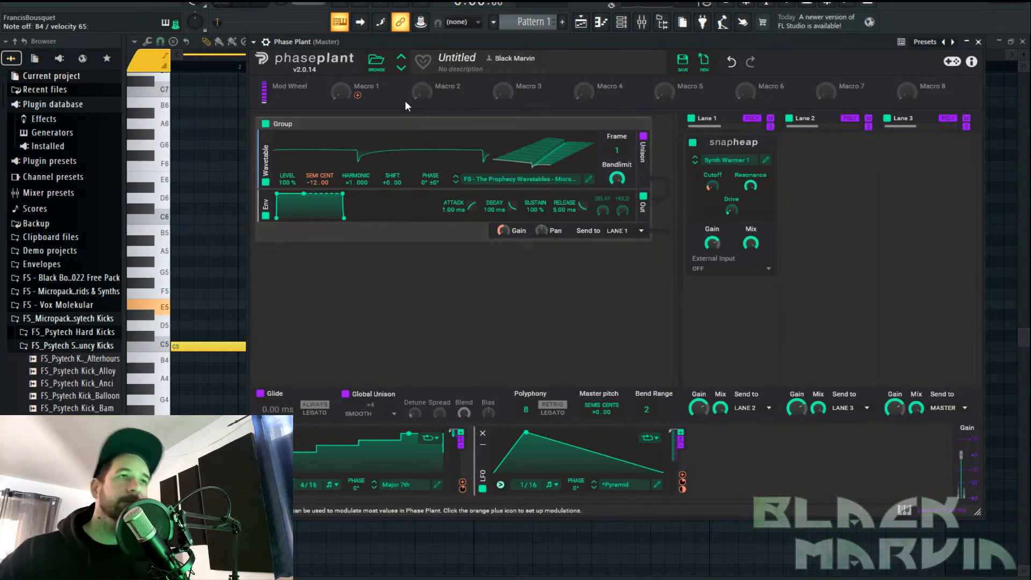
pyautogui.moveTo(357, 96); pyautogui.dragTo(712, 188)
pyautogui.moveTo(340, 92); pyautogui.dragTo(340, 48)
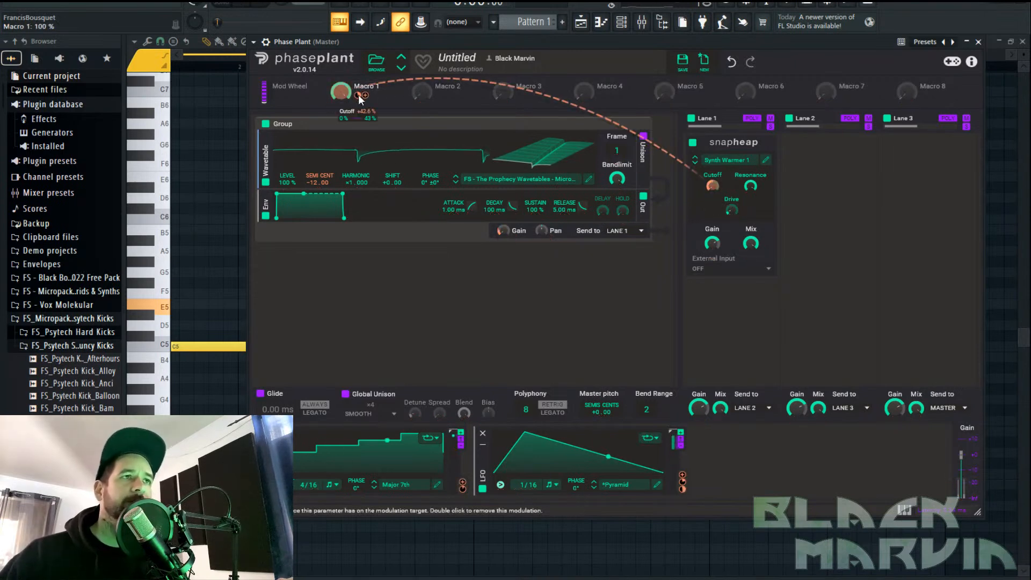
pyautogui.moveTo(340, 91); pyautogui.dragTo(341, 108)
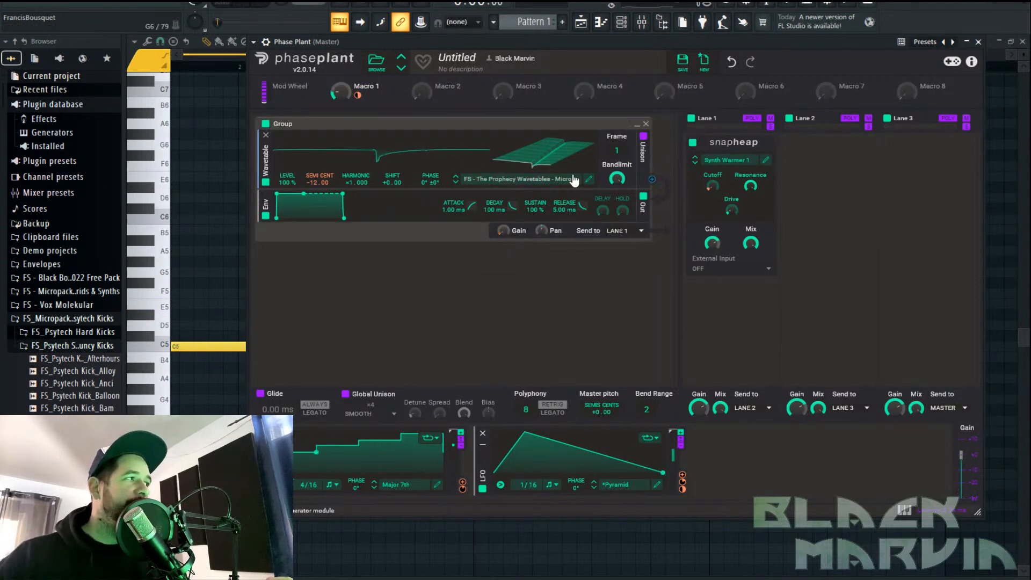
# Enable unison on the wavetable oscillator
pyautogui.click(643, 136)
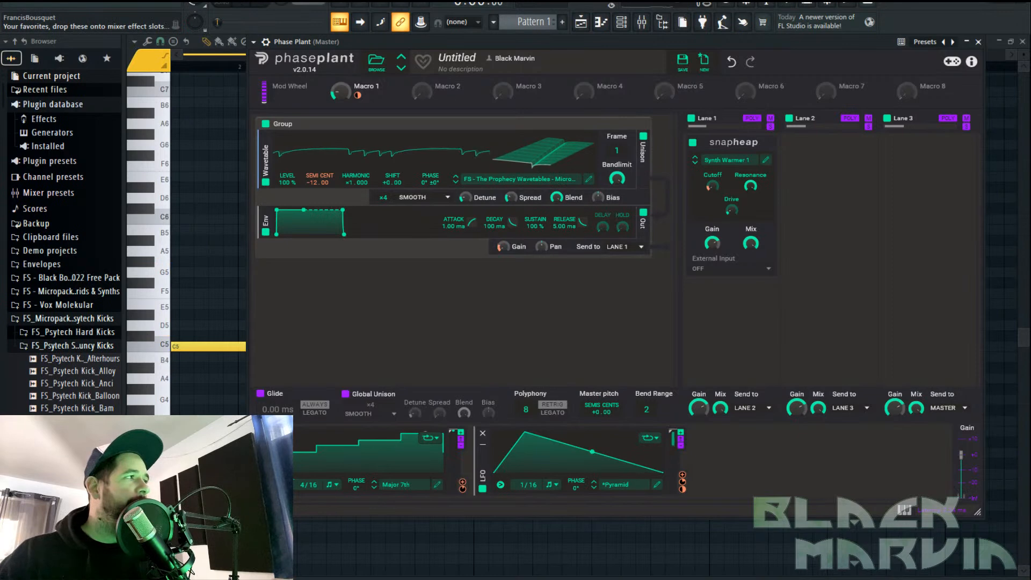
# Add a Reverb effect and place it on Lane 3
pyautogui.click(846, 164)
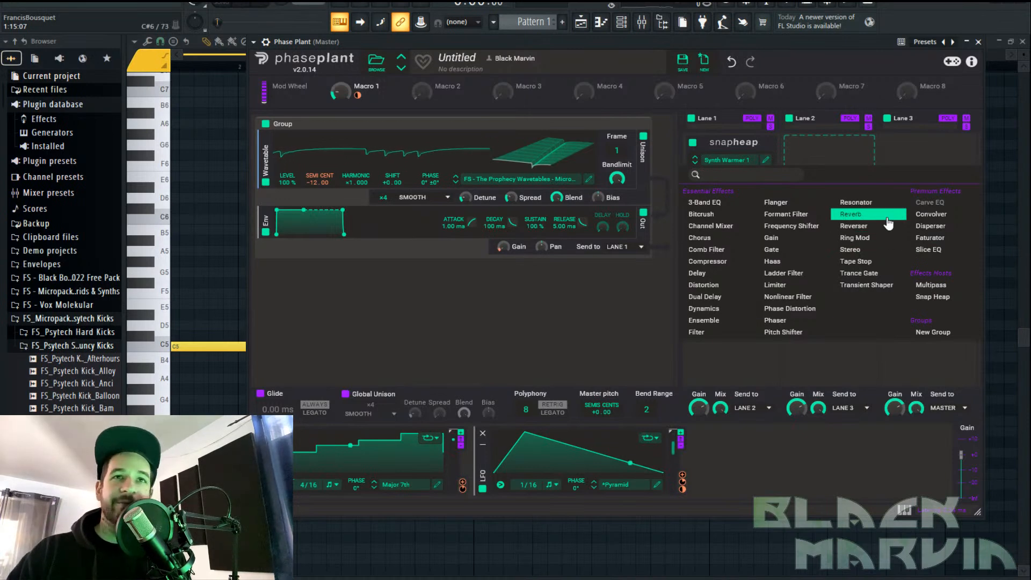
pyautogui.click(853, 214)
pyautogui.moveTo(822, 143); pyautogui.dragTo(907, 156)
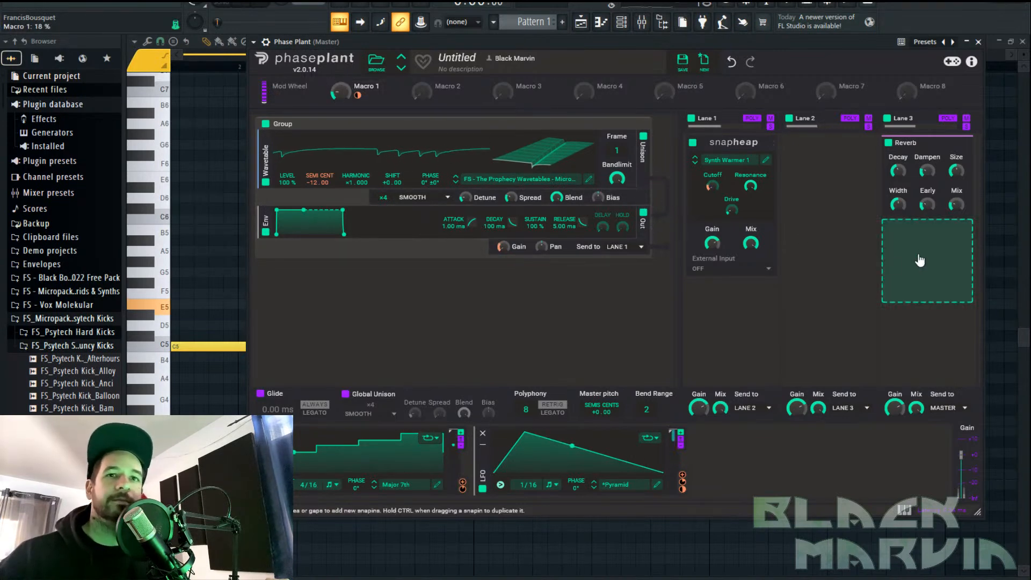
pyautogui.click(939, 271)
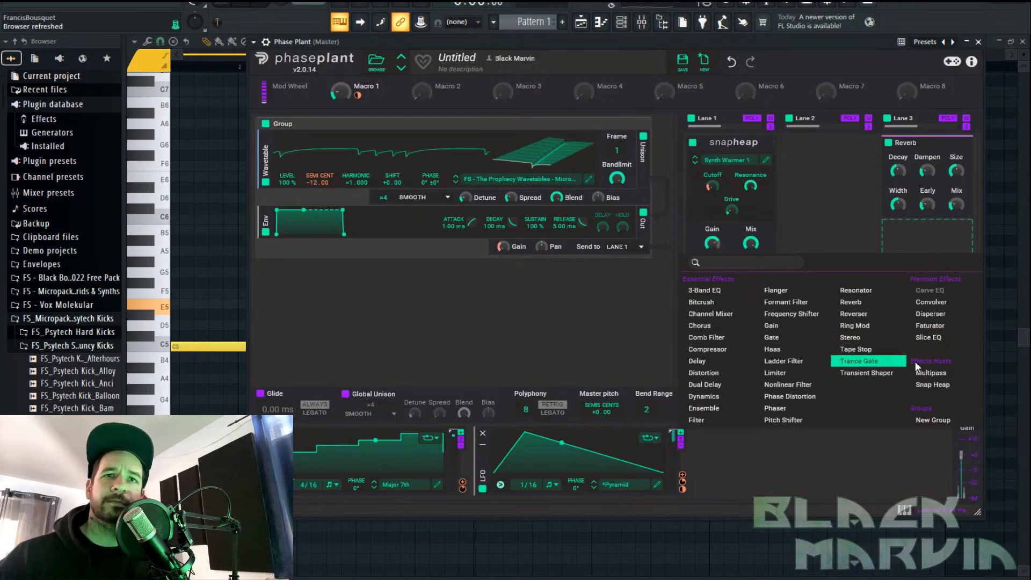
# Adjust the modulation amount on the group's output Gain and browse the oscillator's neighbouring Prophecy wavetables
pyautogui.moveTo(513, 256); pyautogui.dragTo(512, 255)
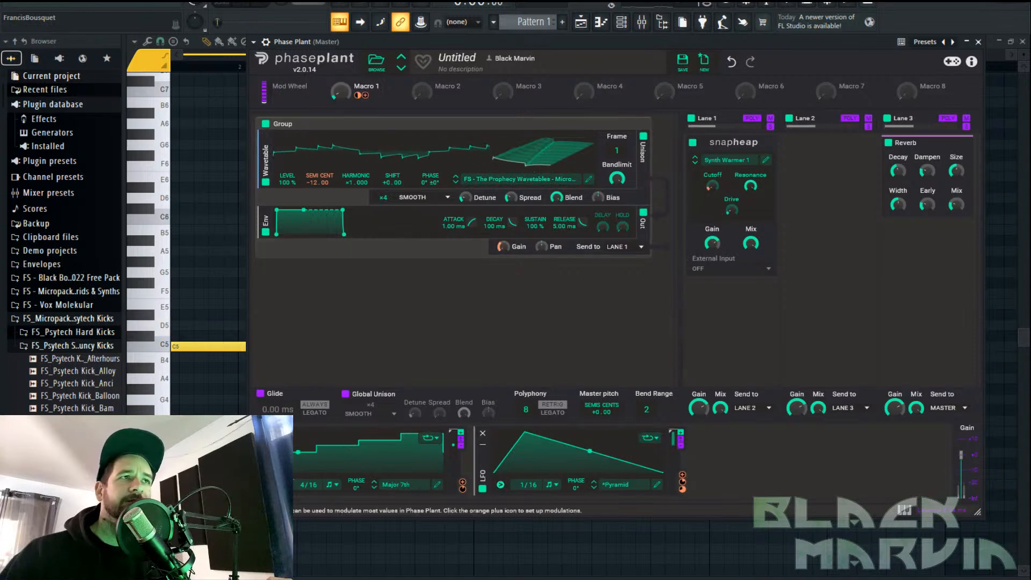
pyautogui.click(456, 183)
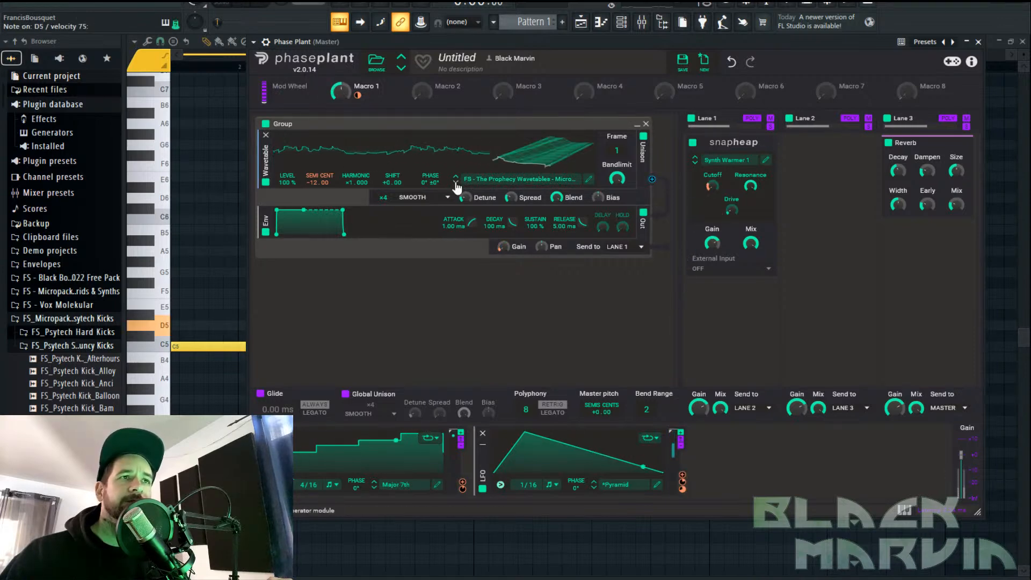
pyautogui.click(456, 181)
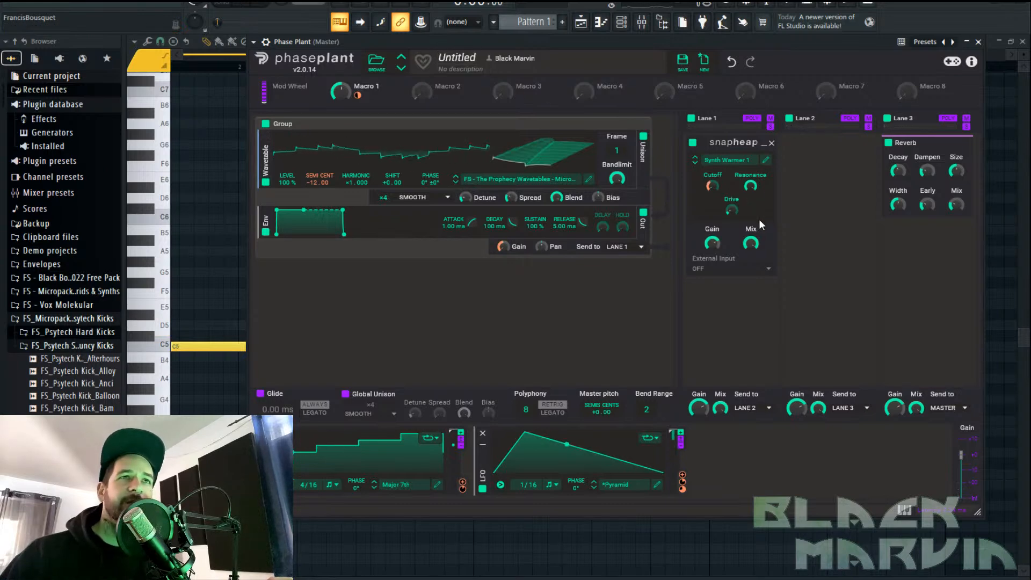
# Lower the Snap Heap's Resonance to its minimum and rename Macro 1 to Cutoff
pyautogui.moveTo(753, 188); pyautogui.dragTo(751, 185)
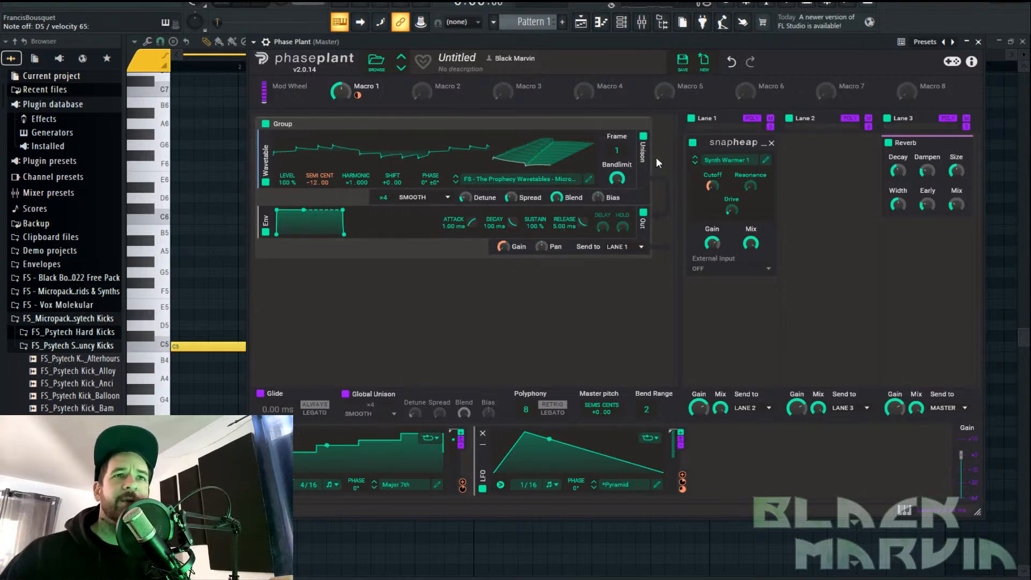
pyautogui.doubleClick(382, 86)
pyautogui.write('C')
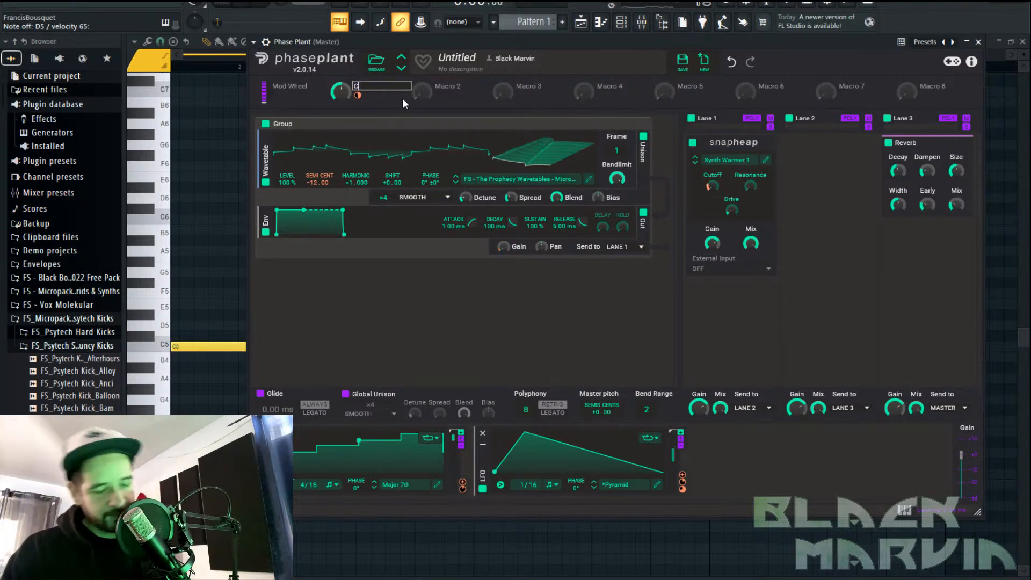
pyautogui.write('utoff')
pyautogui.press('Return')
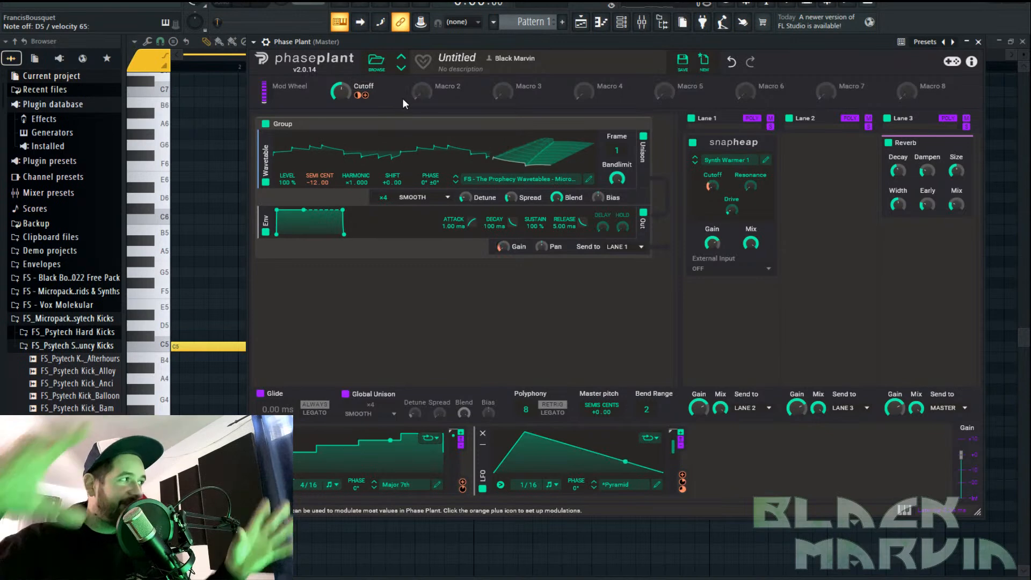
# Modulate the Snap Heap's Resonance with Macro 2 at +97.9 % and raise Macro 2 to 100 %
pyautogui.click(439, 95)
pyautogui.moveTo(750, 196); pyautogui.dragTo(750, 180)
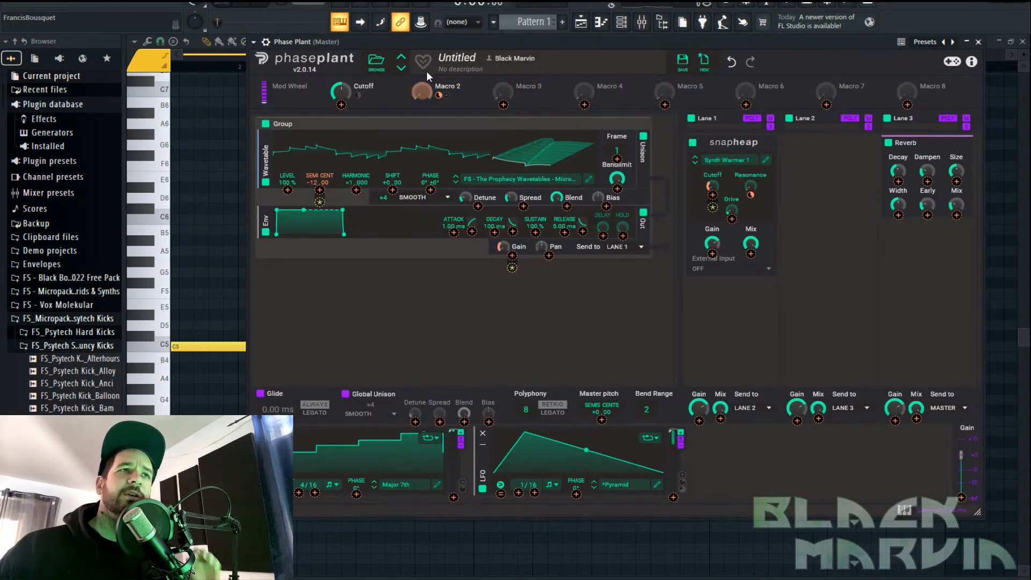
pyautogui.moveTo(421, 91); pyautogui.dragTo(421, 38)
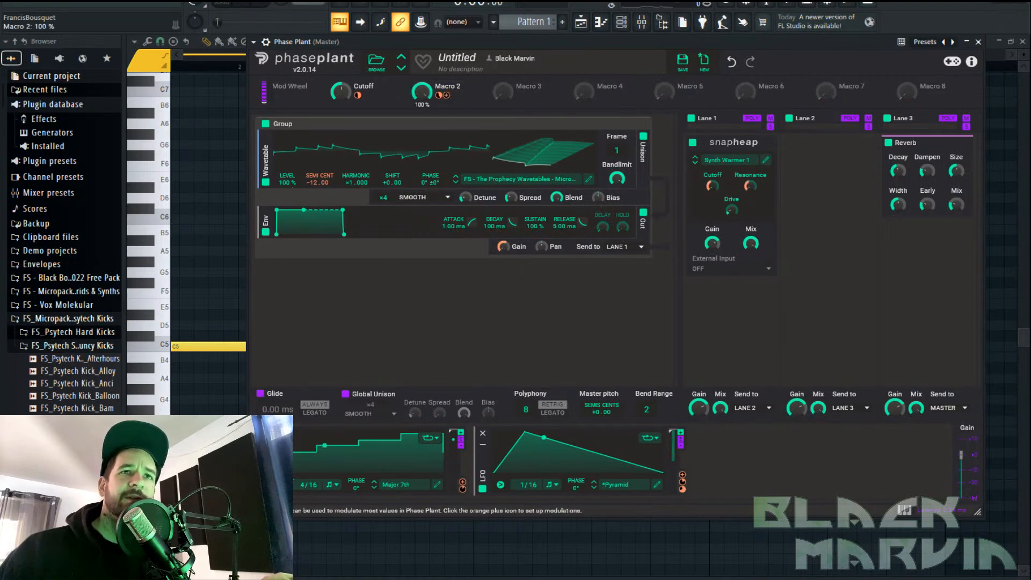
pyautogui.moveTo(444, 97)
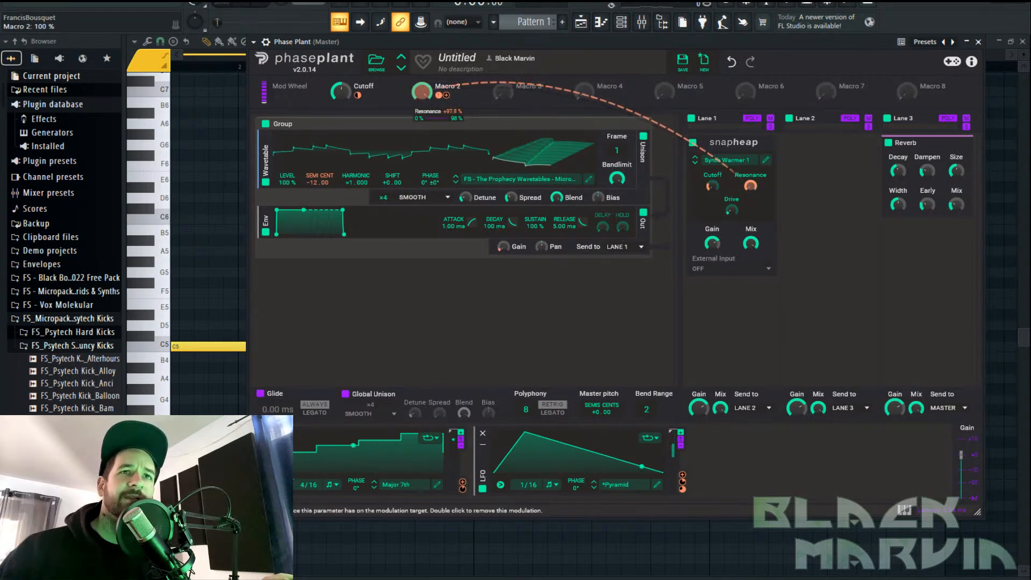
# Rename Macro 2 to Resonance
pyautogui.click(476, 92)
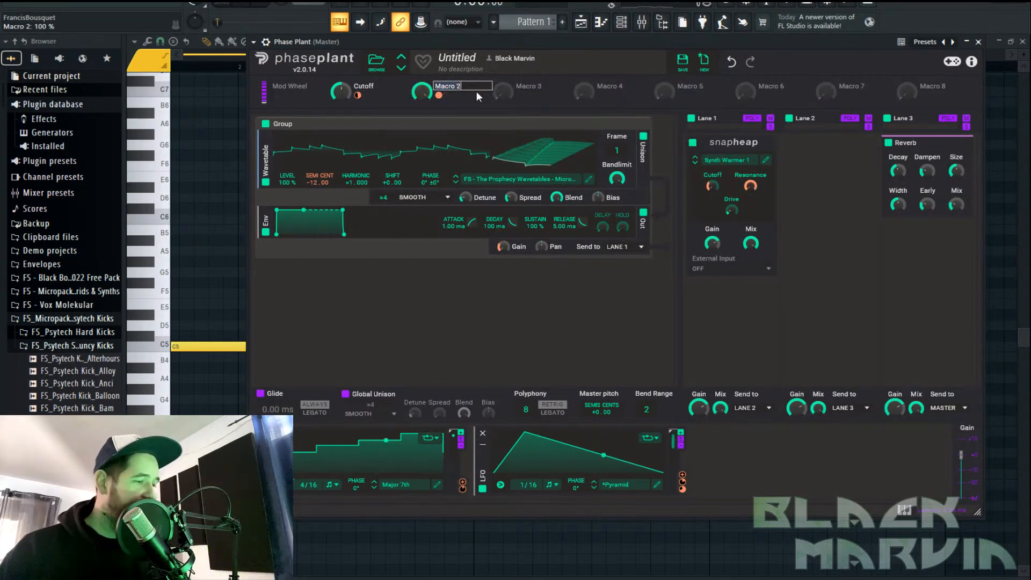
pyautogui.write('Resonance')
pyautogui.press('Return')
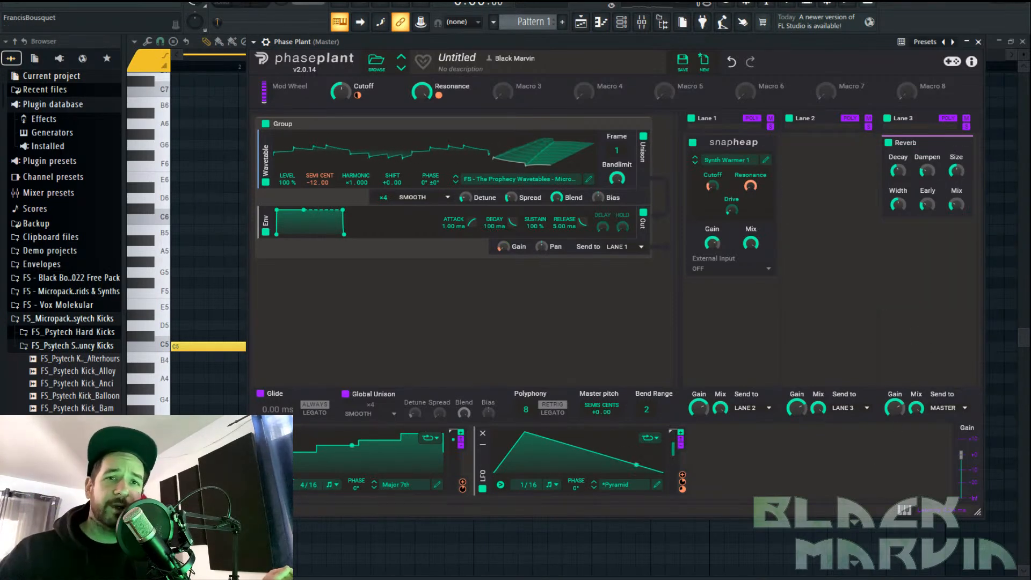
# Switch to the Sonarworks calibration app, turn Calibration off and return to Phase Plant
pyautogui.click(926, 579)
pyautogui.click(916, 523)
pyautogui.click(1000, 422)
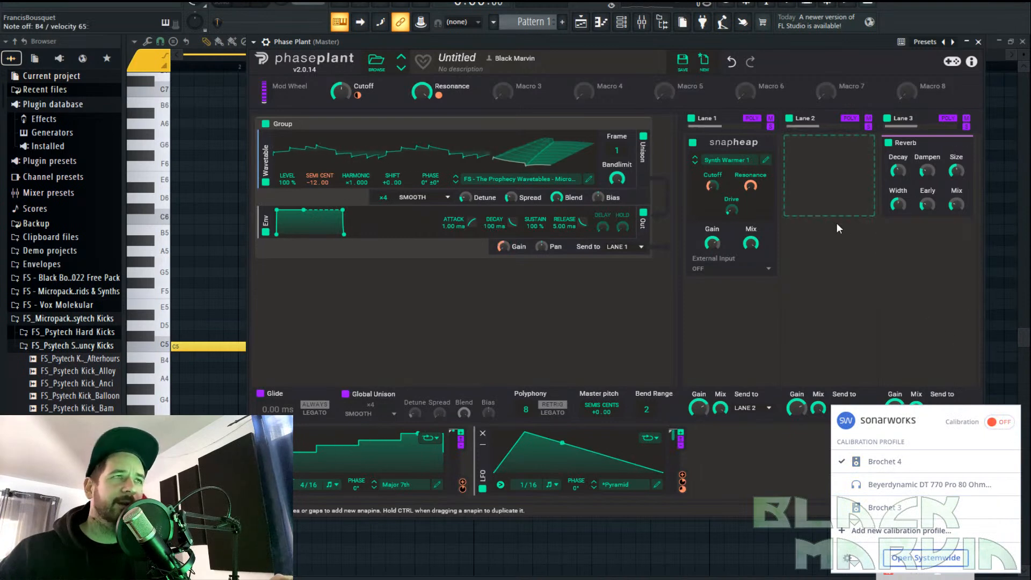
pyautogui.click(835, 277)
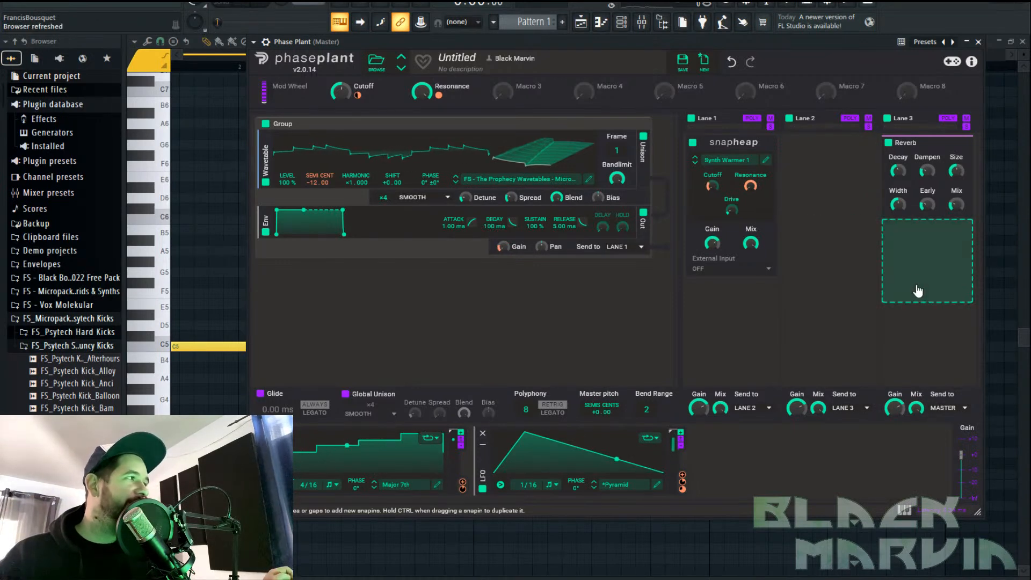
# Replace the Reverb on Lane 3 with a Multipass effect
pyautogui.click(939, 246)
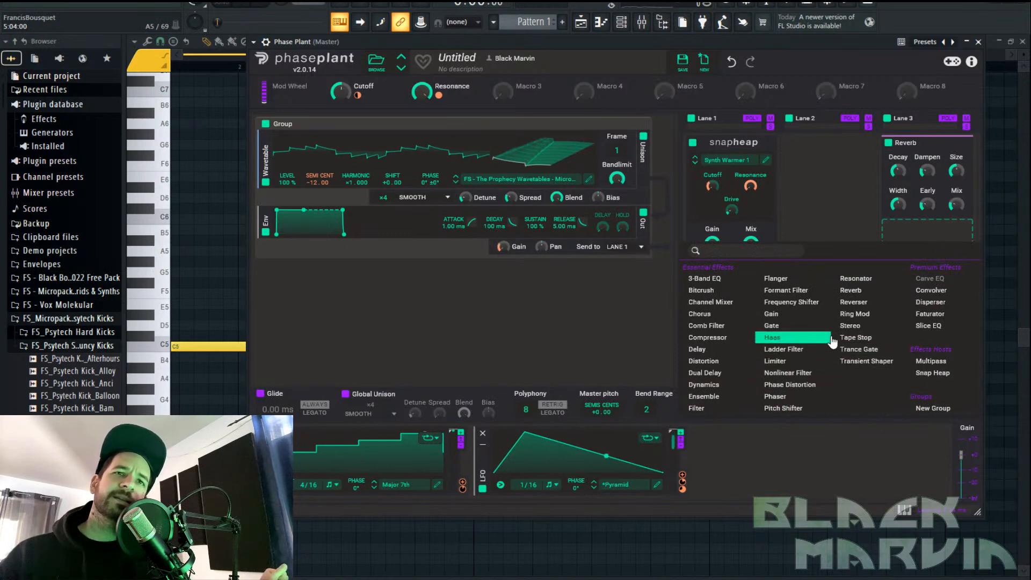
pyautogui.click(919, 144)
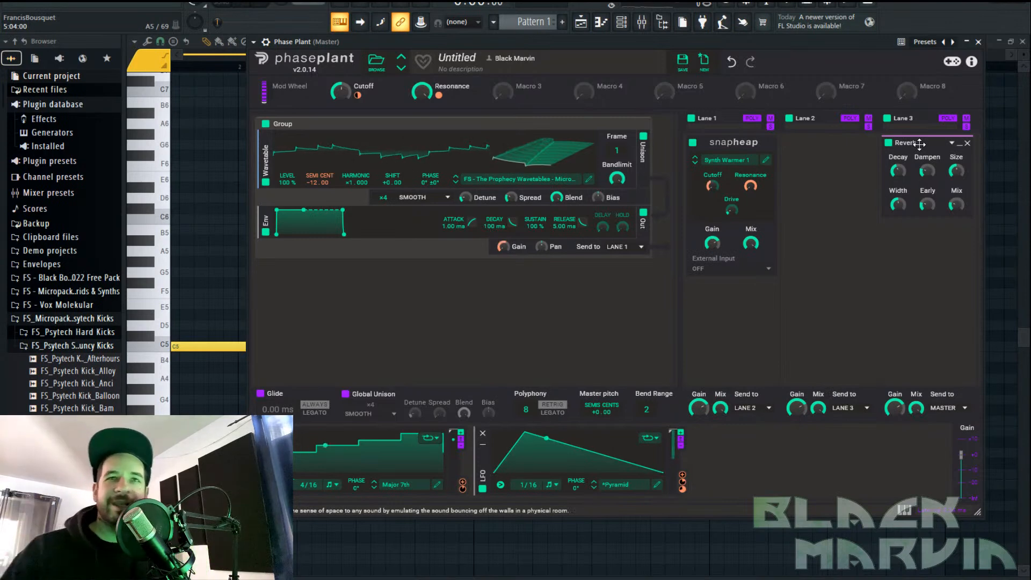
pyautogui.click(967, 143)
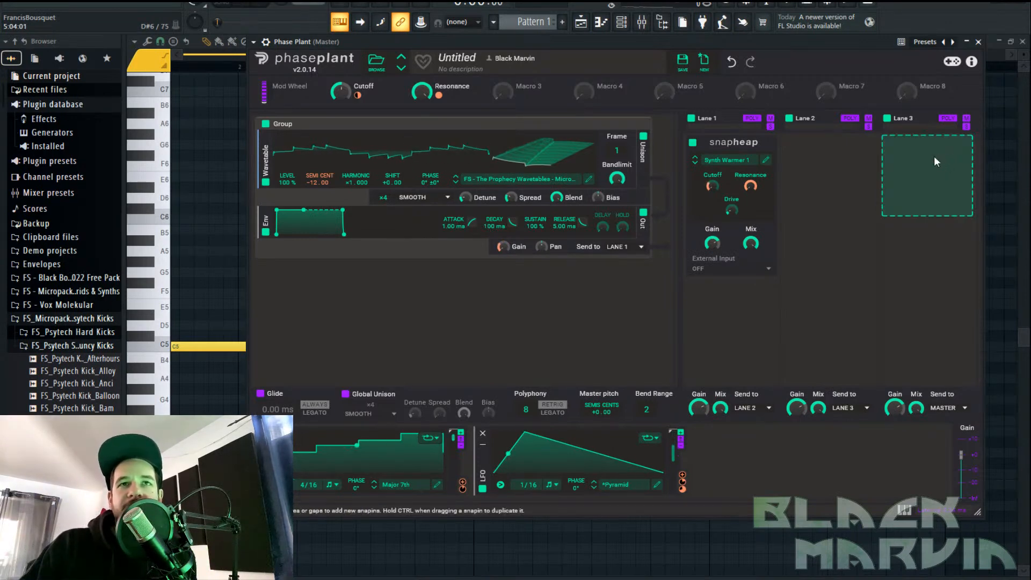
pyautogui.click(937, 162)
pyautogui.click(938, 275)
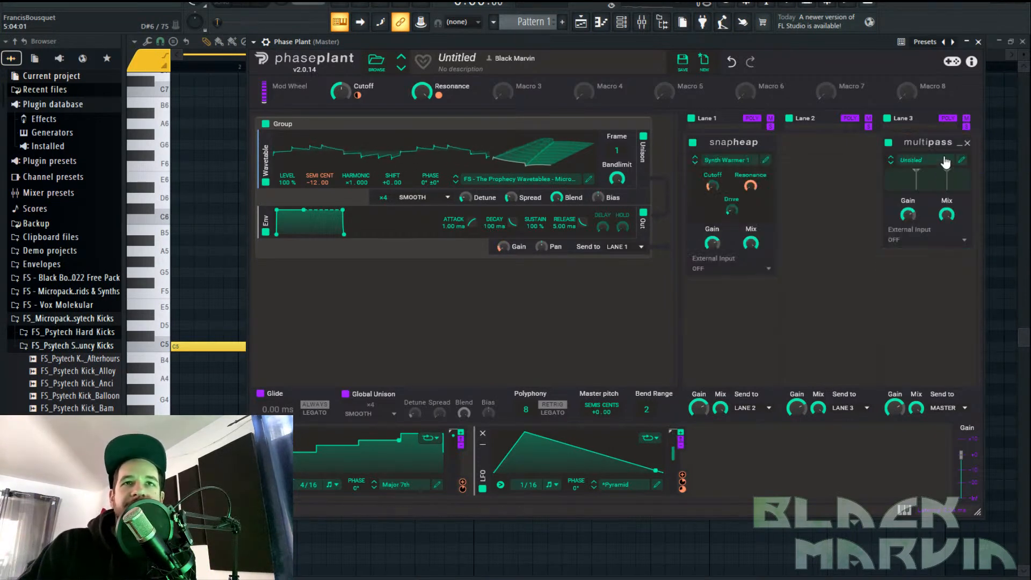
# Add a Reverb to Band 3 in the Multipass editor and close the editor
pyautogui.click(962, 163)
pyautogui.click(501, 209)
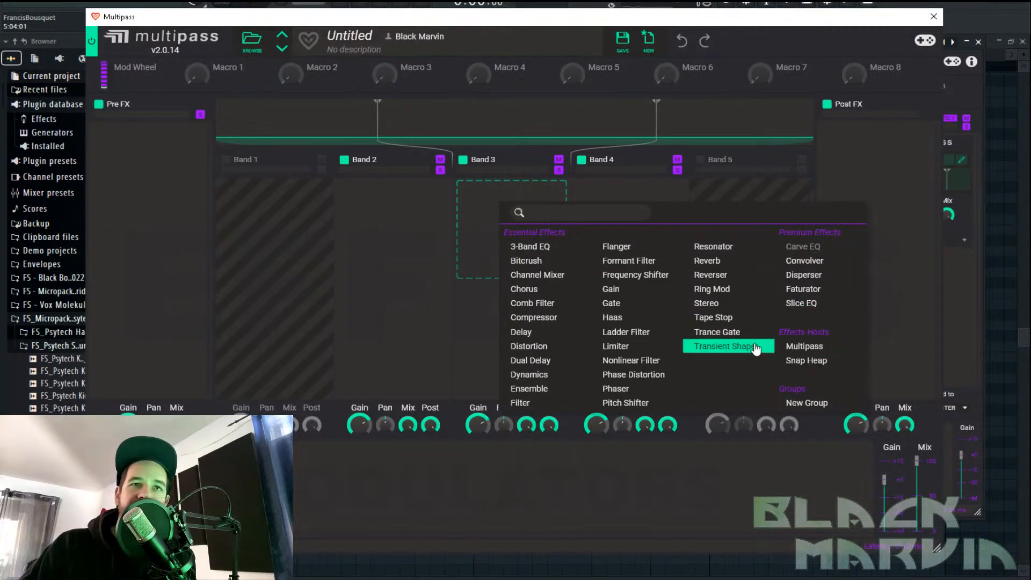
pyautogui.click(714, 261)
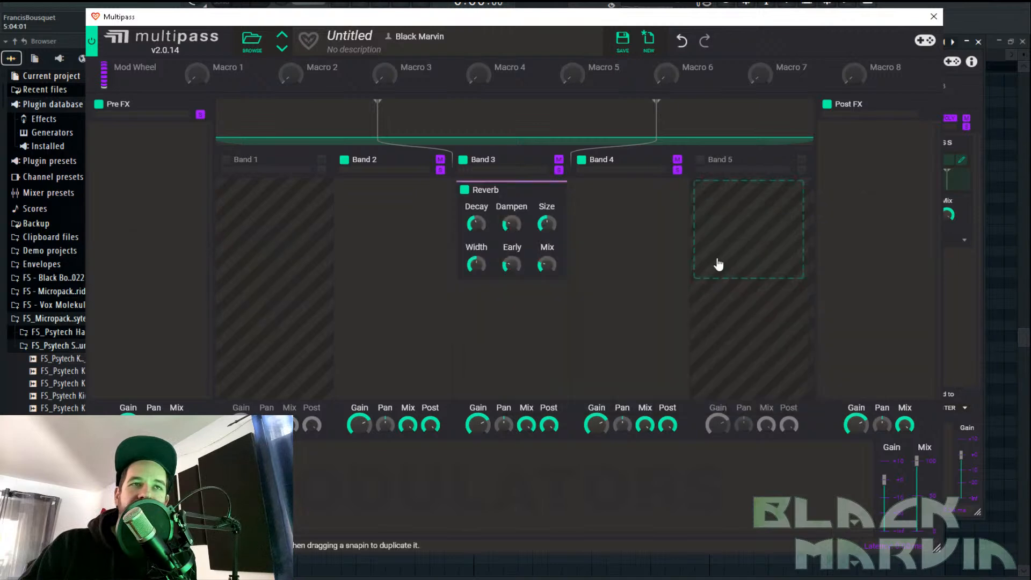
pyautogui.click(933, 16)
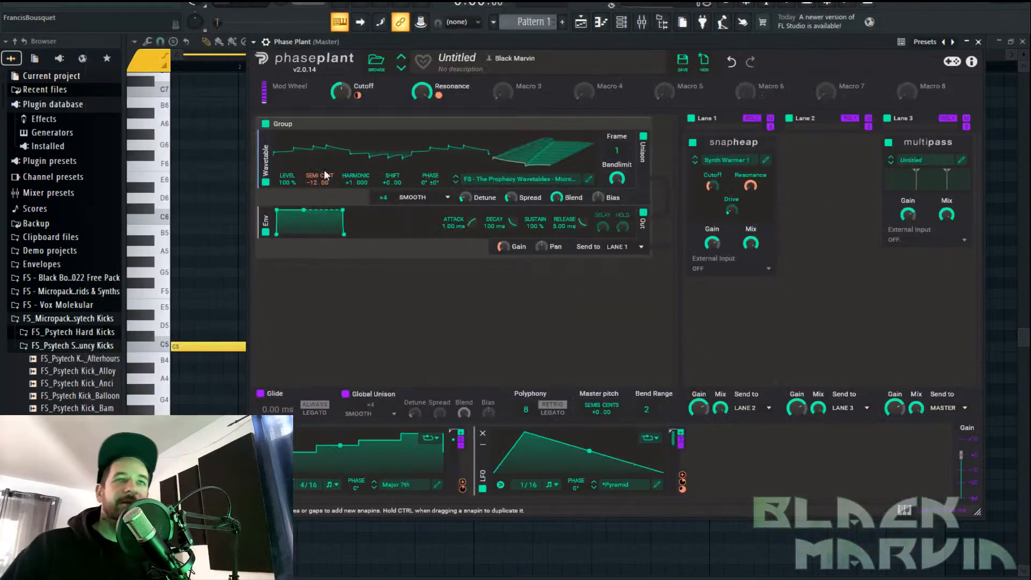
# Audition the patch and shift the Multipass's lower crossover slightly downward
pyautogui.press('x')
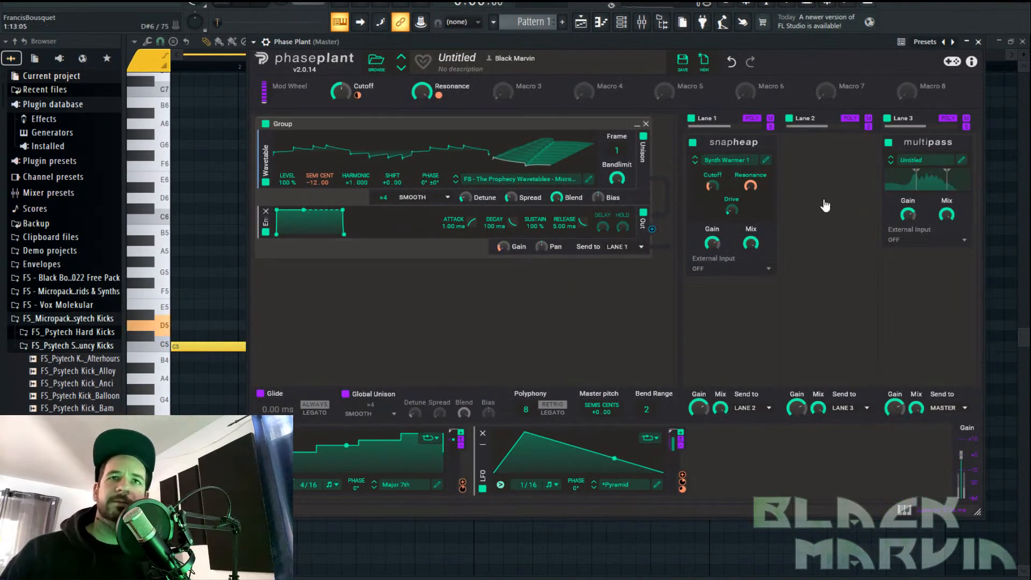
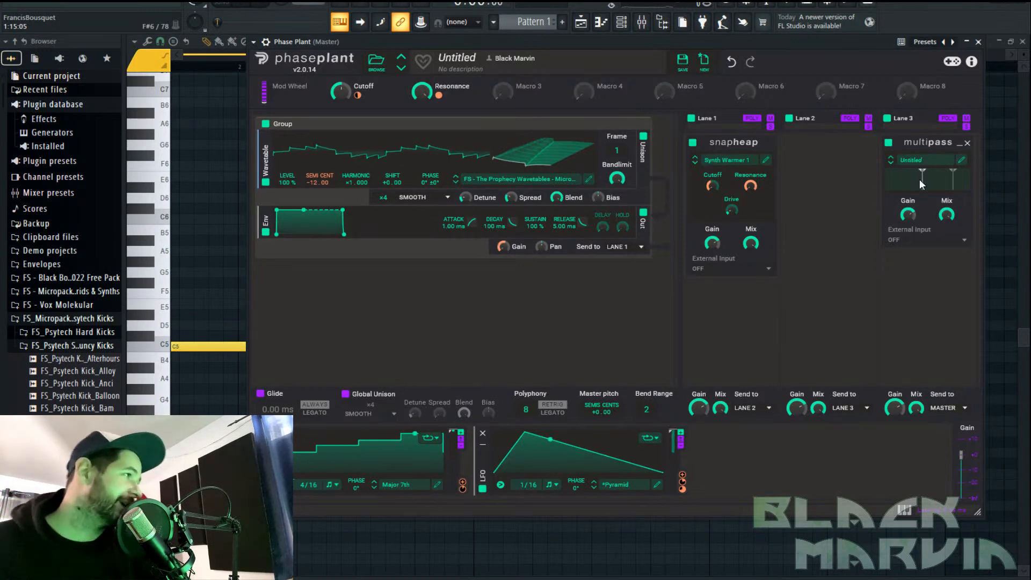
pyautogui.moveTo(922, 173); pyautogui.dragTo(917, 174)
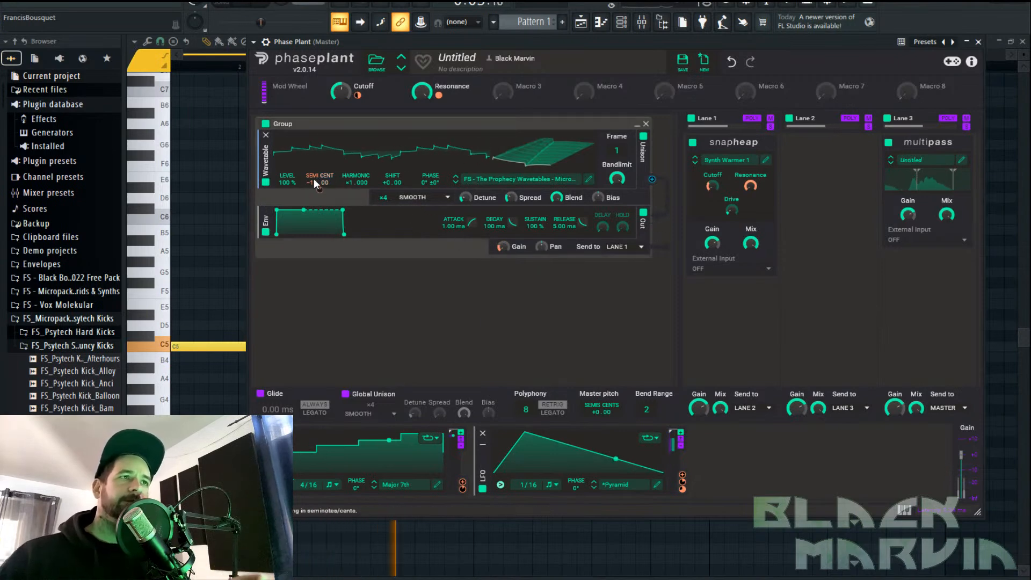
# Turn off unison on the wavetable oscillator and duplicate its group below the original
pyautogui.click(456, 176)
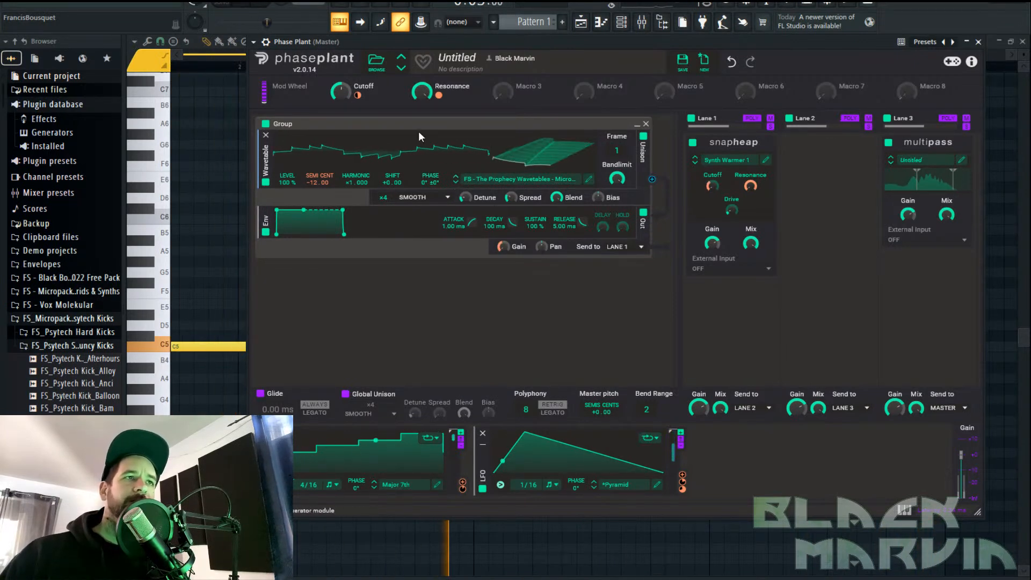
pyautogui.click(643, 136)
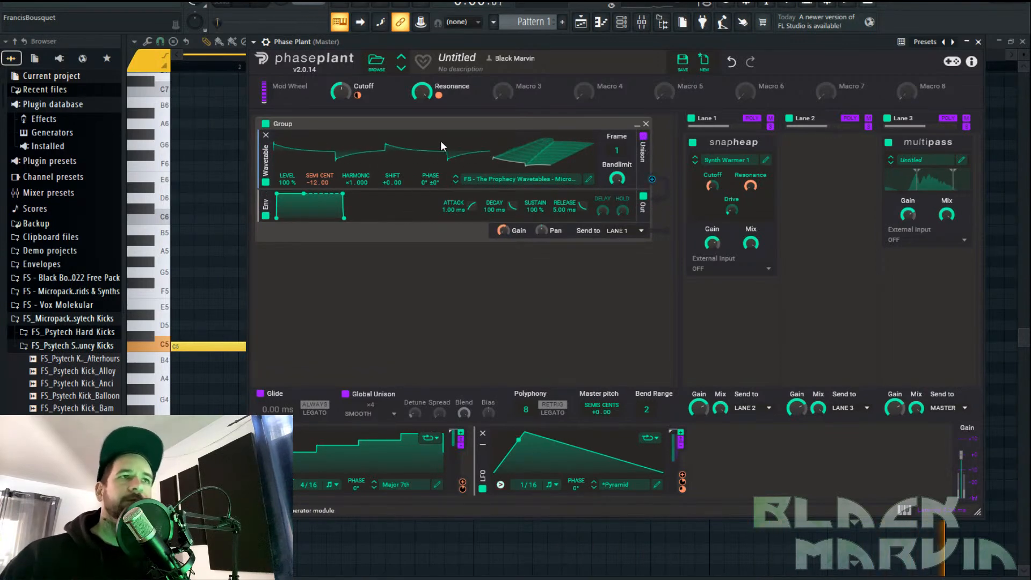
pyautogui.moveTo(446, 123); pyautogui.dragTo(447, 265)
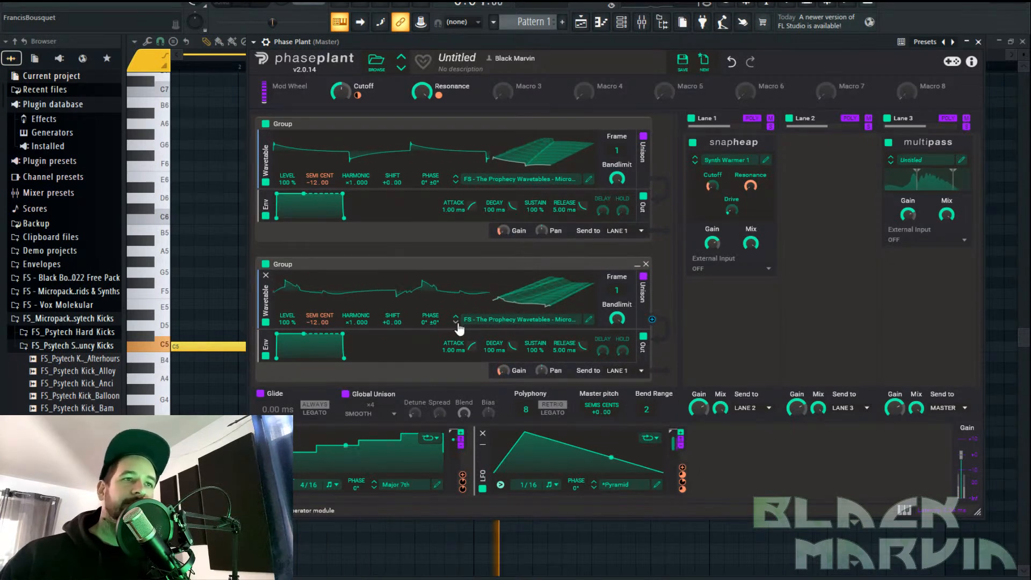
# Load the first wavetable from the Borg Wavetables Saws folder into the duplicated group's oscillator
pyautogui.click(520, 319)
pyautogui.click(639, 472)
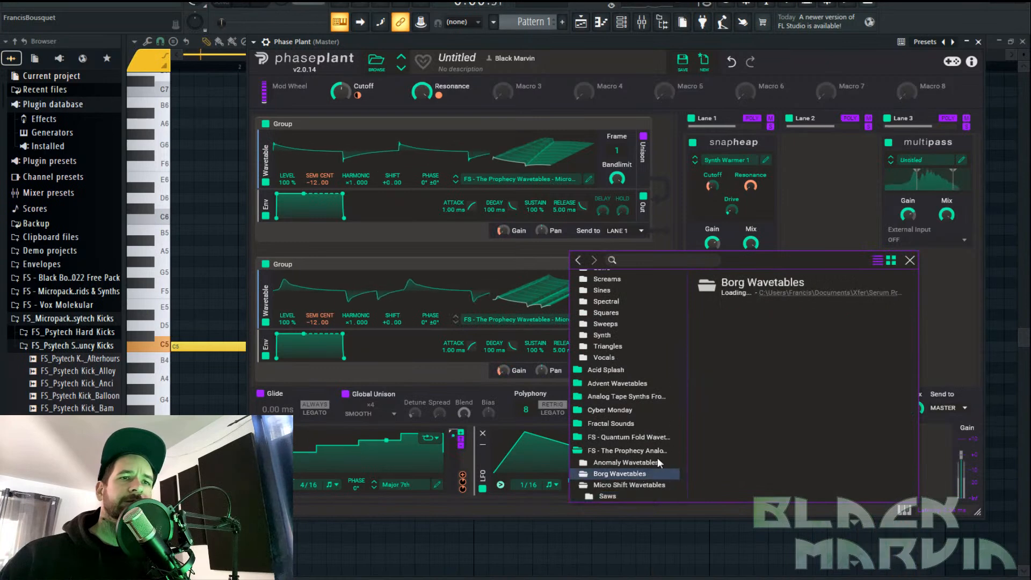
pyautogui.click(727, 329)
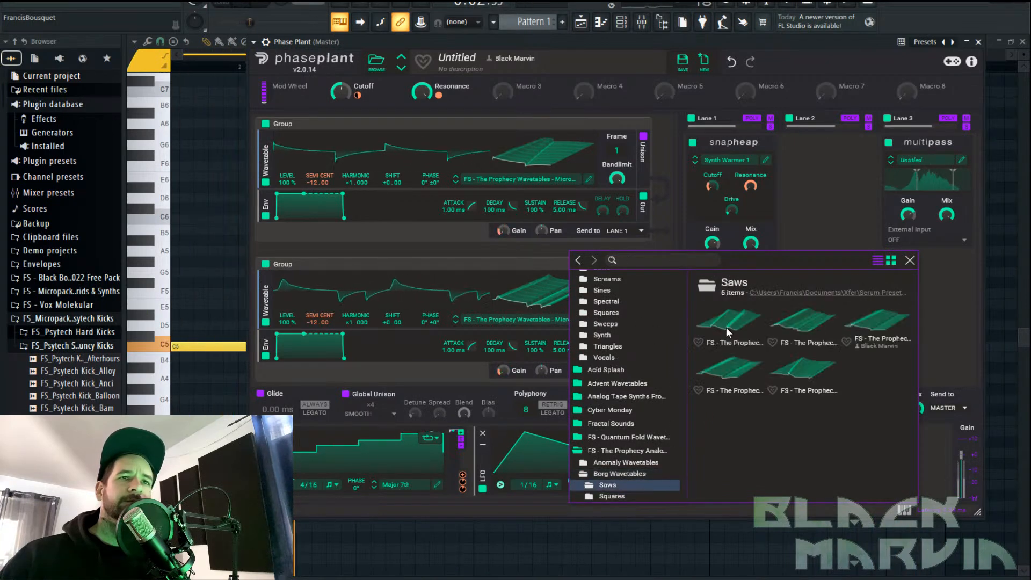
pyautogui.click(726, 328)
pyautogui.click(910, 261)
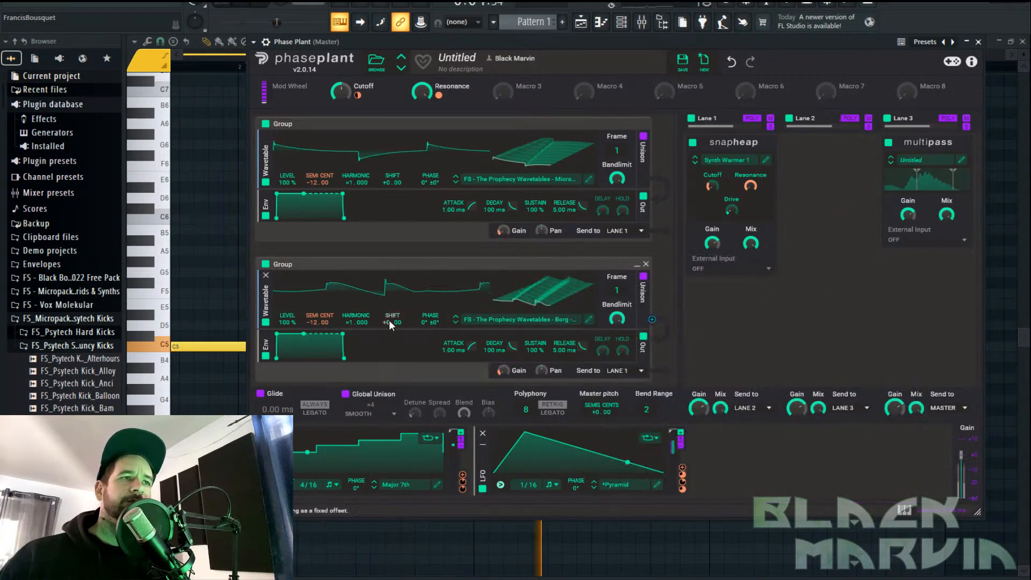
# Step the second oscillator to the next Borg wavetable and adjust the modulation amount on both groups' output Gain
pyautogui.click(456, 323)
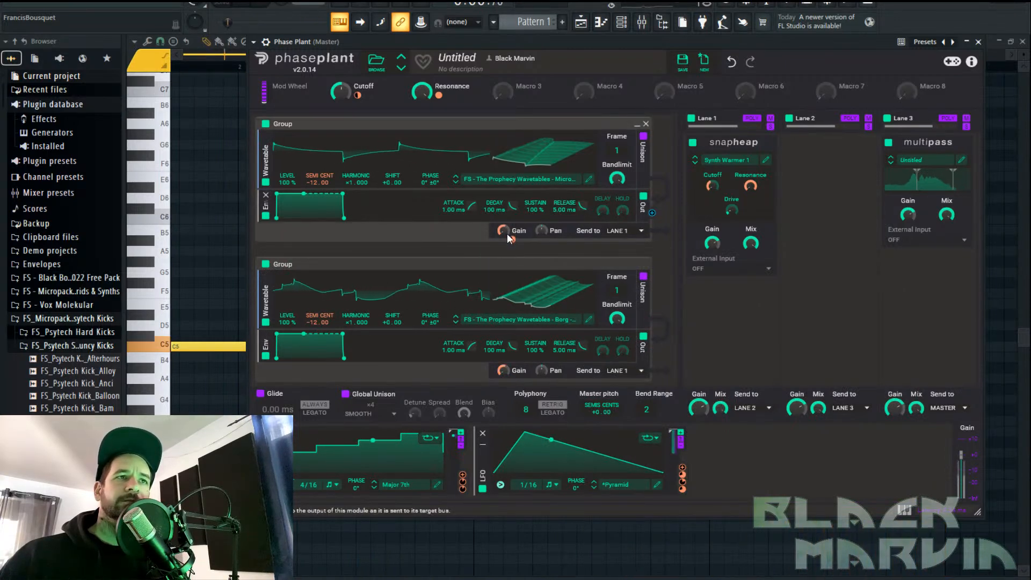
pyautogui.moveTo(511, 239); pyautogui.dragTo(514, 374)
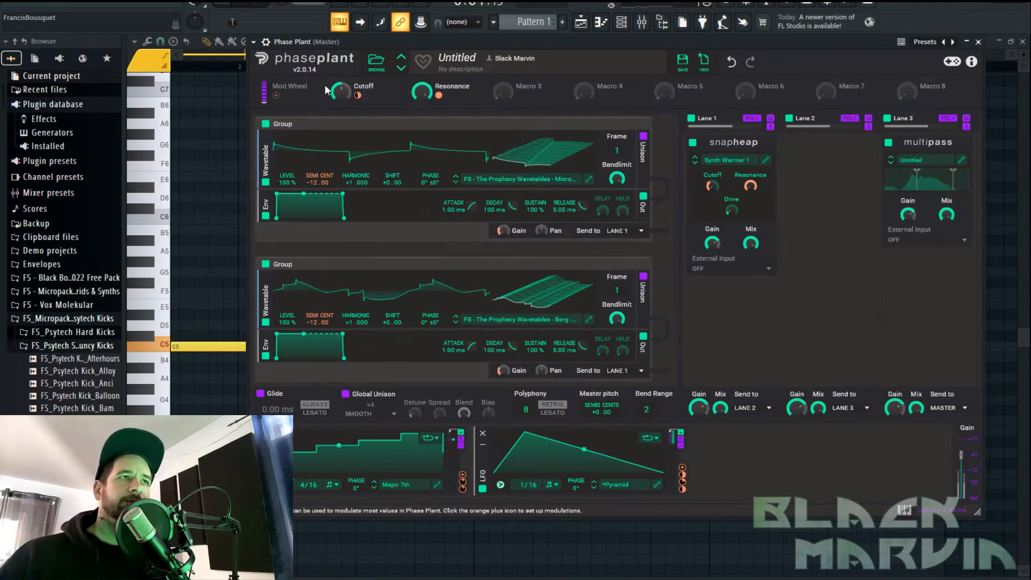
# Delete the C5 note from the Phase Plant piano roll
pyautogui.click(207, 322)
pyautogui.rightClick(231, 346)
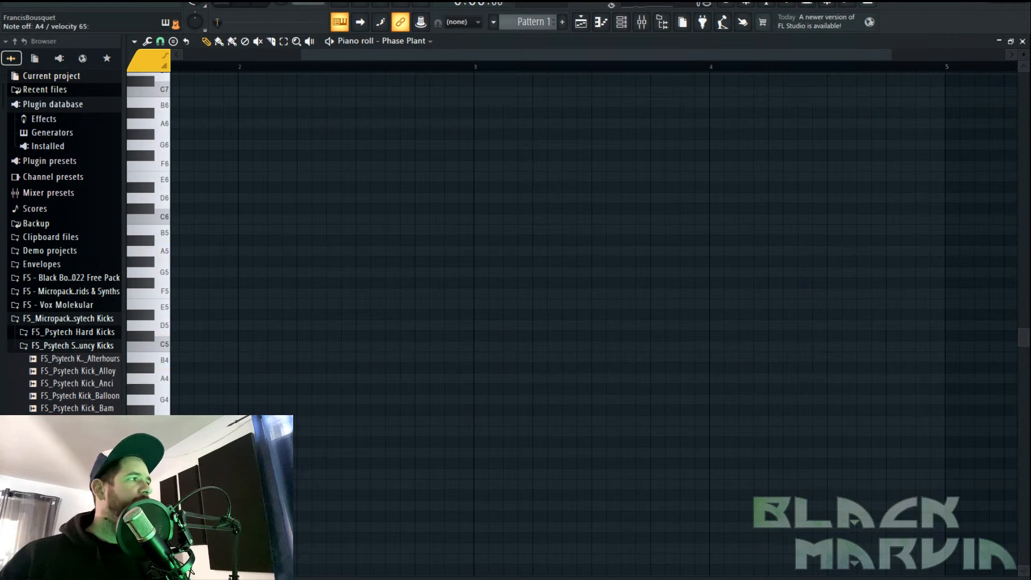
# Remove the 4/16 Major 7th modulator from Phase Plant and check the Pyramid LFO's shape in the LFO Editor
pyautogui.click(625, 24)
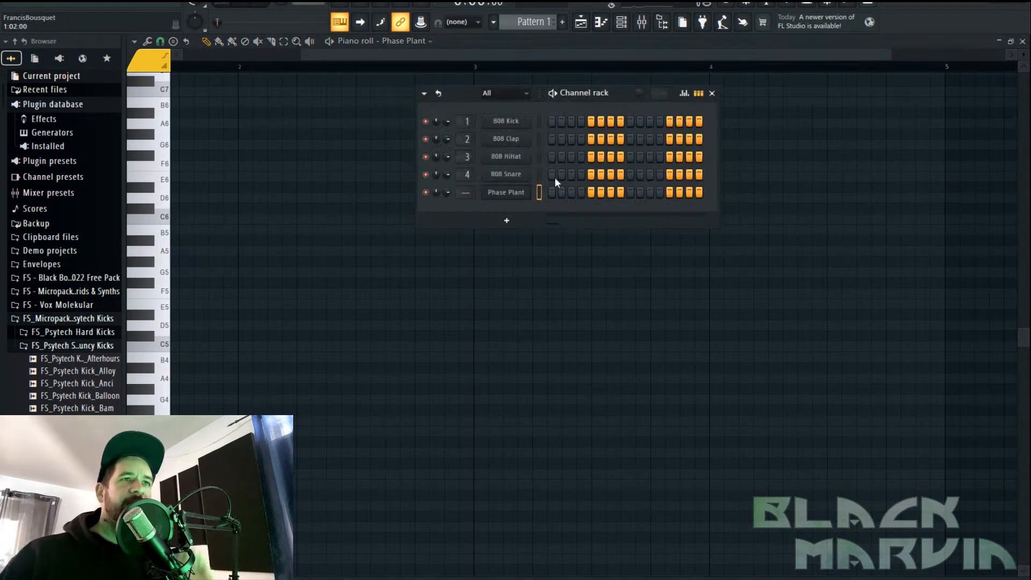
pyautogui.click(522, 194)
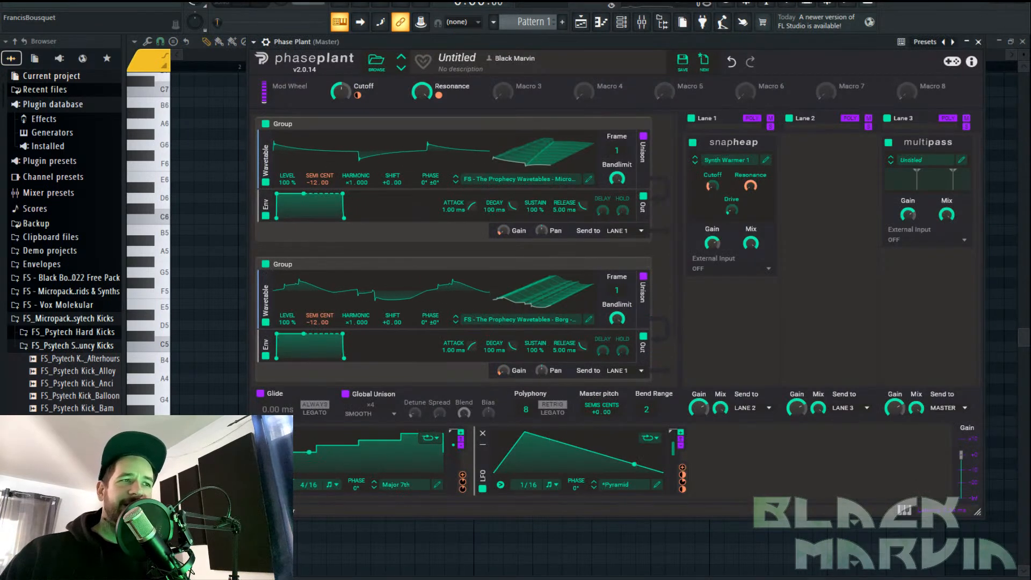
pyautogui.click(263, 433)
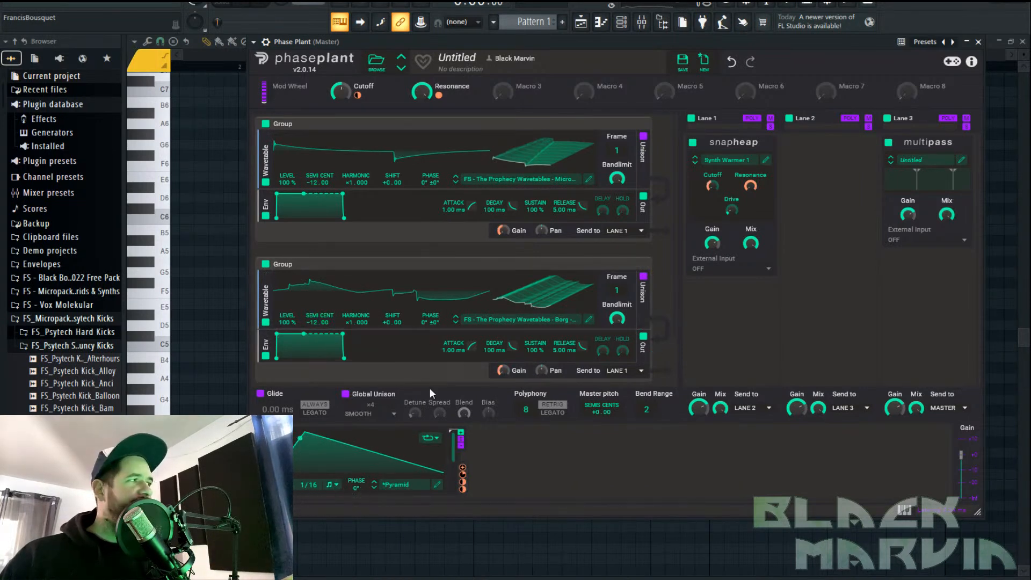
pyautogui.click(439, 486)
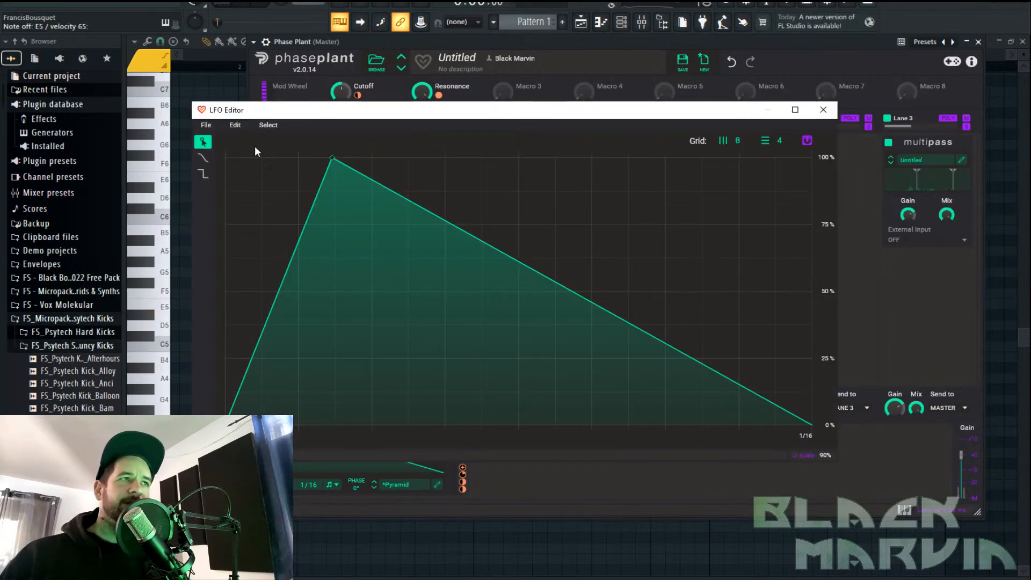
pyautogui.click(823, 109)
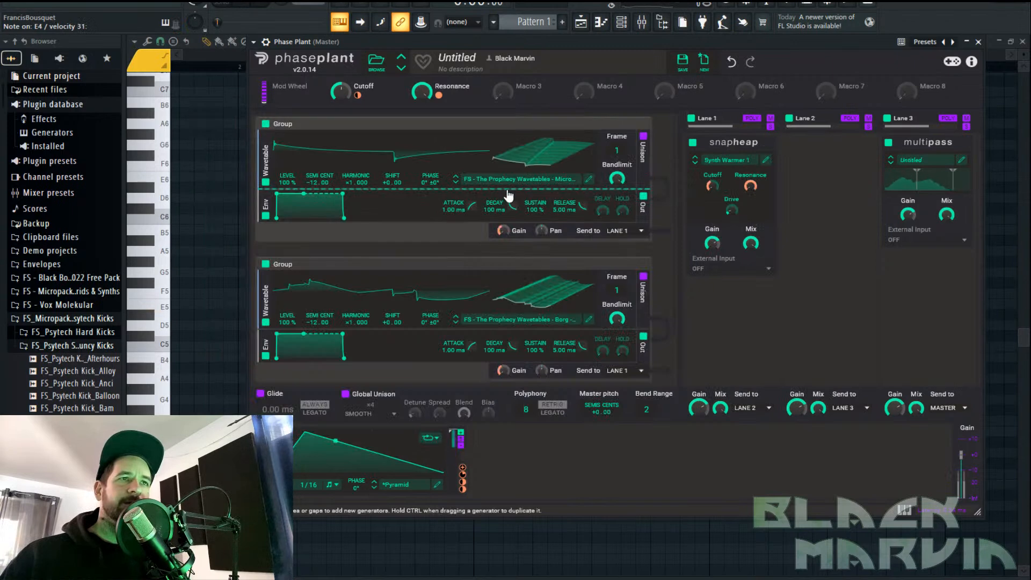
pyautogui.click(978, 42)
# Add a Patcher channel to the channel rack and insert a VFX Sequencer in its map
pyautogui.click(508, 215)
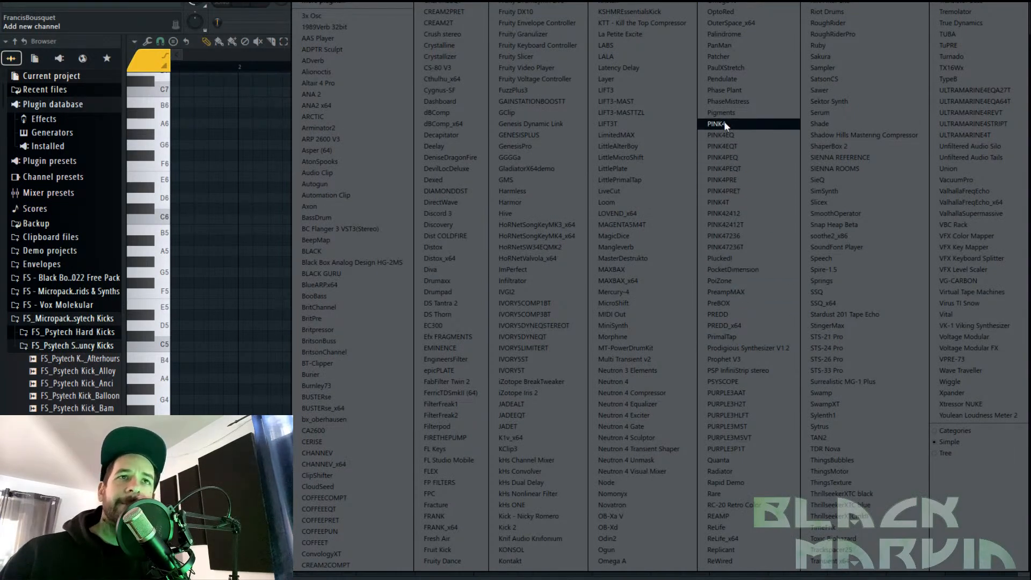
pyautogui.click(736, 58)
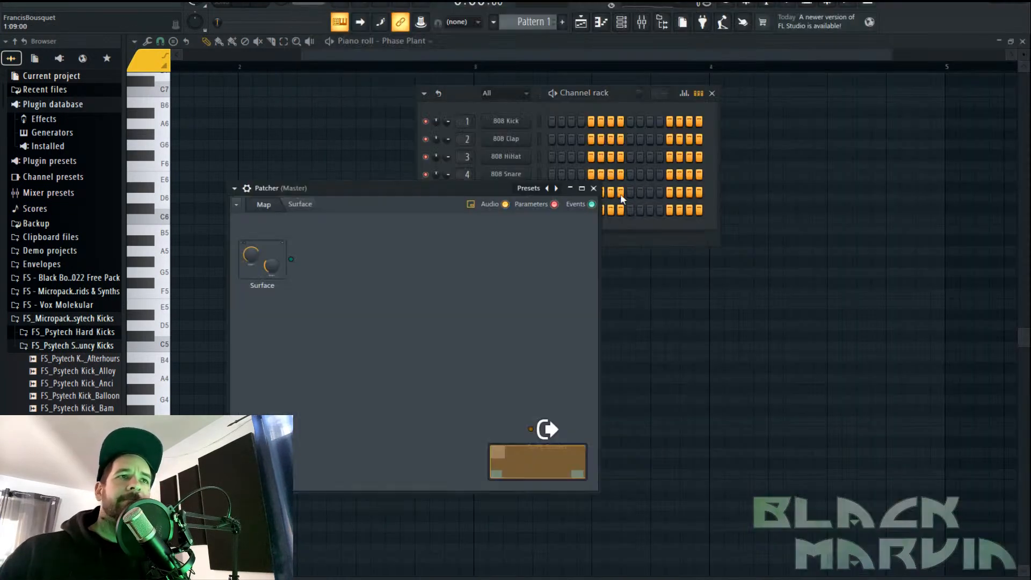
pyautogui.rightClick(368, 268)
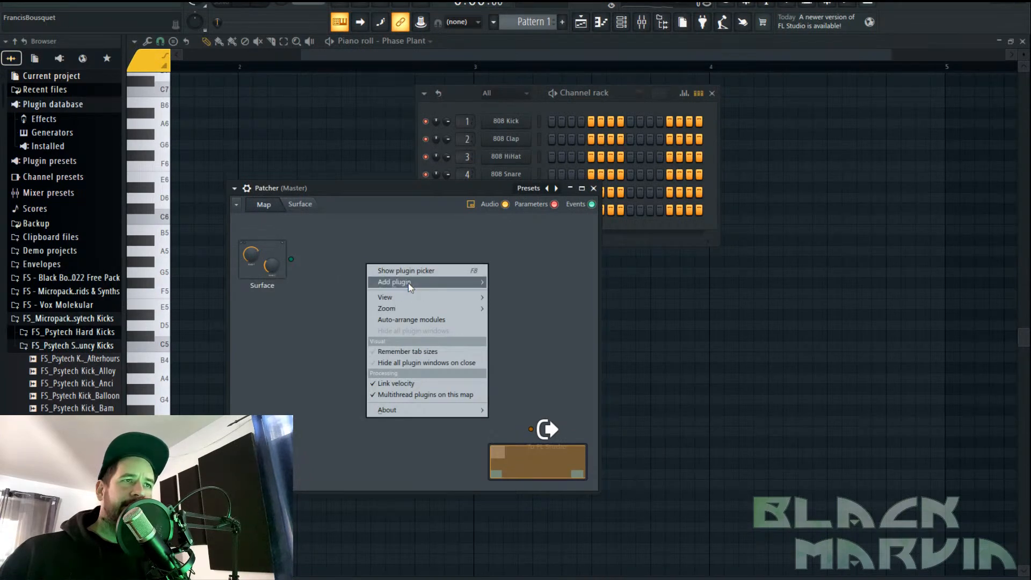
pyautogui.moveTo(408, 282)
pyautogui.scroll(-2, 424, 284)
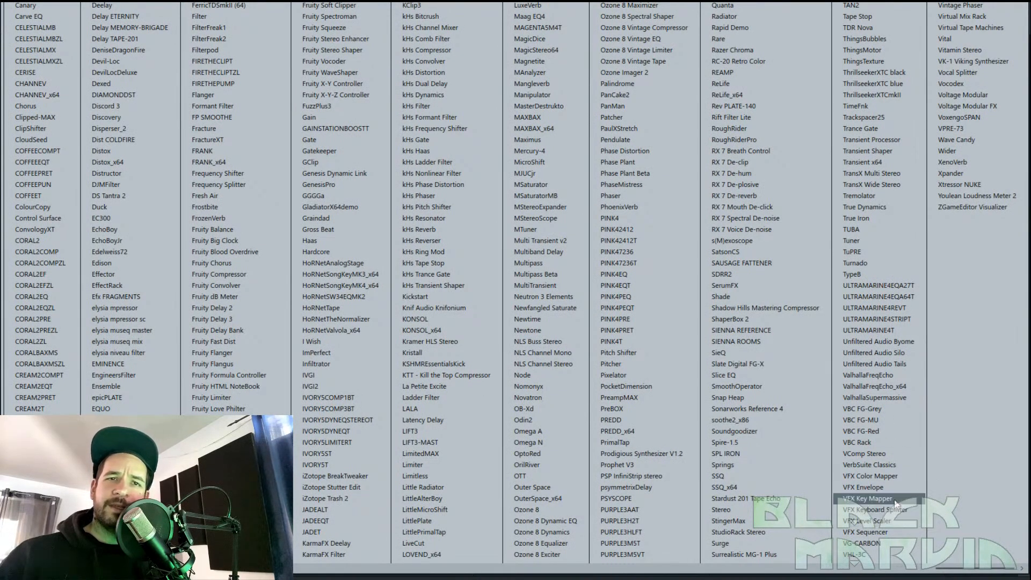
pyautogui.click(897, 534)
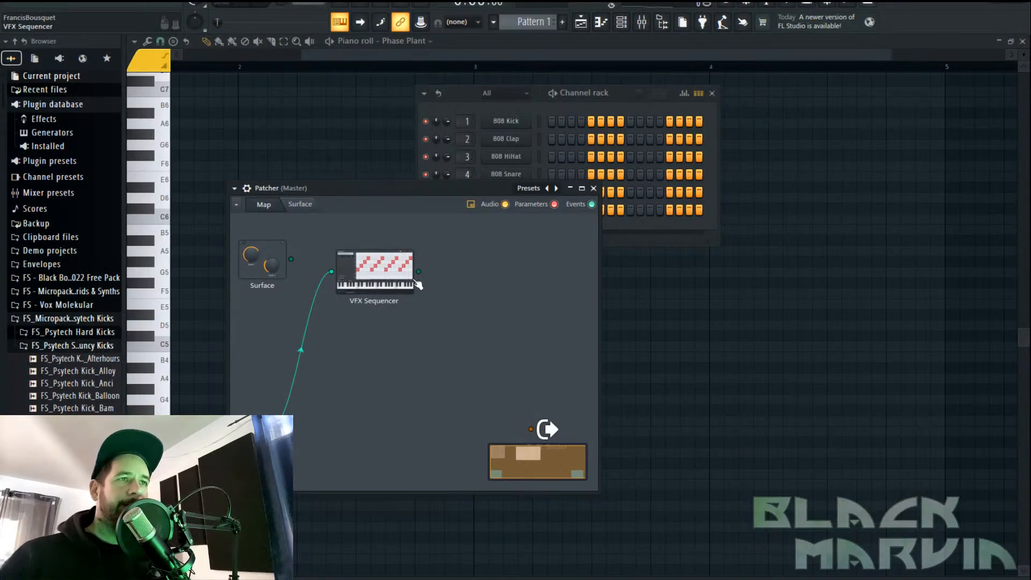
# Route the VFX Sequencer's note output to the Patcher output on MIDI port 1
pyautogui.moveTo(419, 272); pyautogui.dragTo(549, 431)
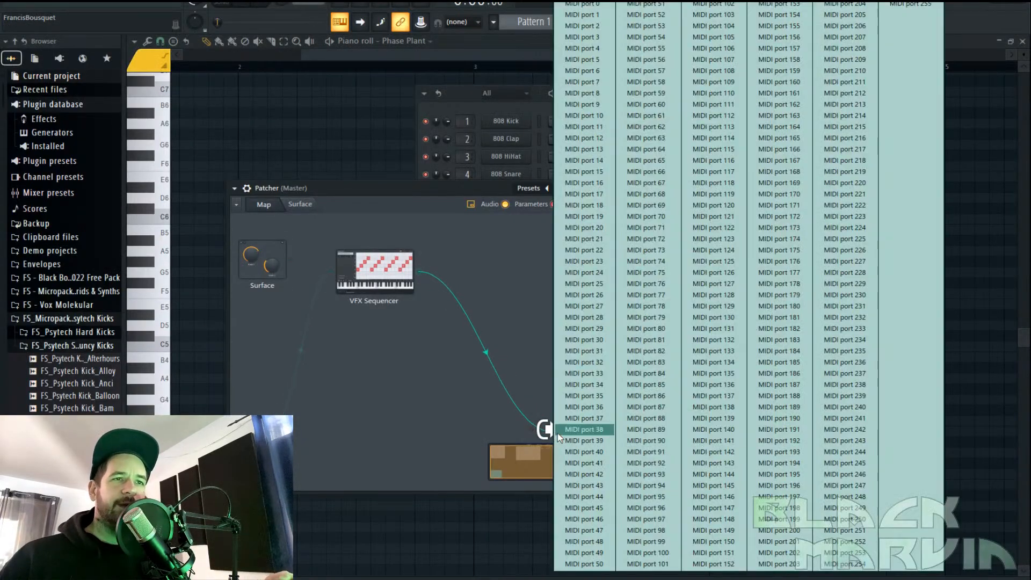
pyautogui.click(500, 354)
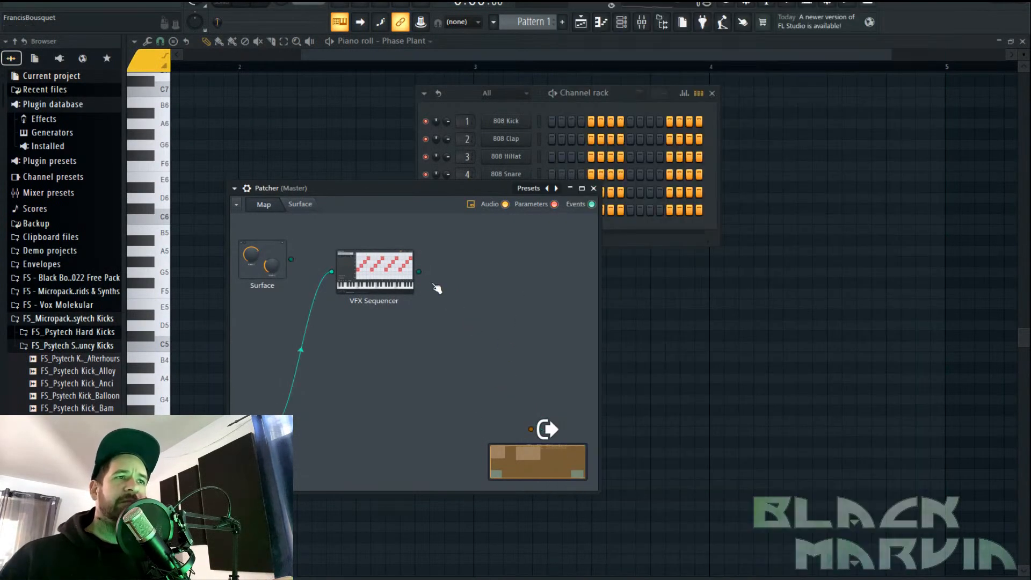
pyautogui.moveTo(547, 428); pyautogui.dragTo(545, 430)
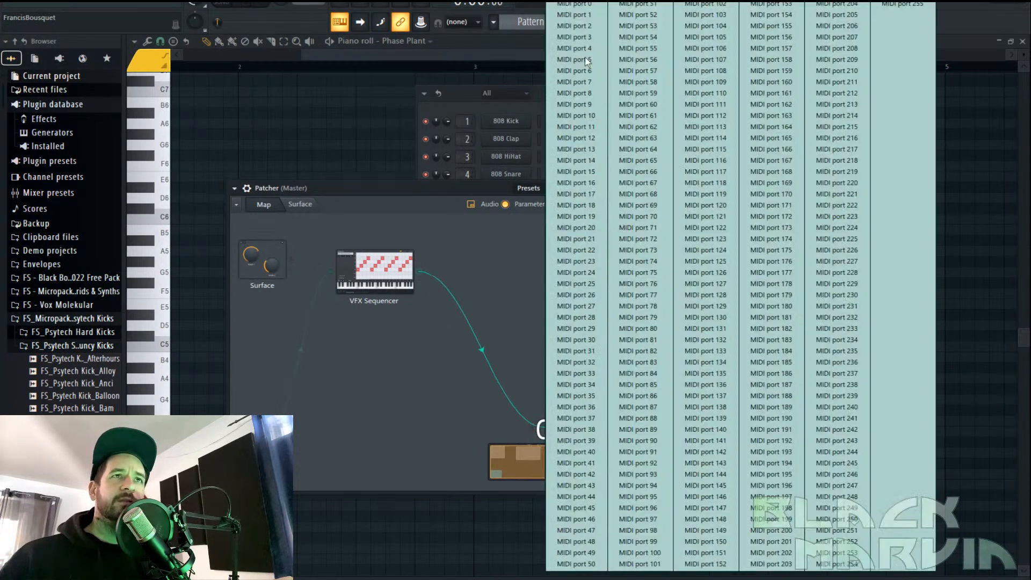
pyautogui.click(595, 16)
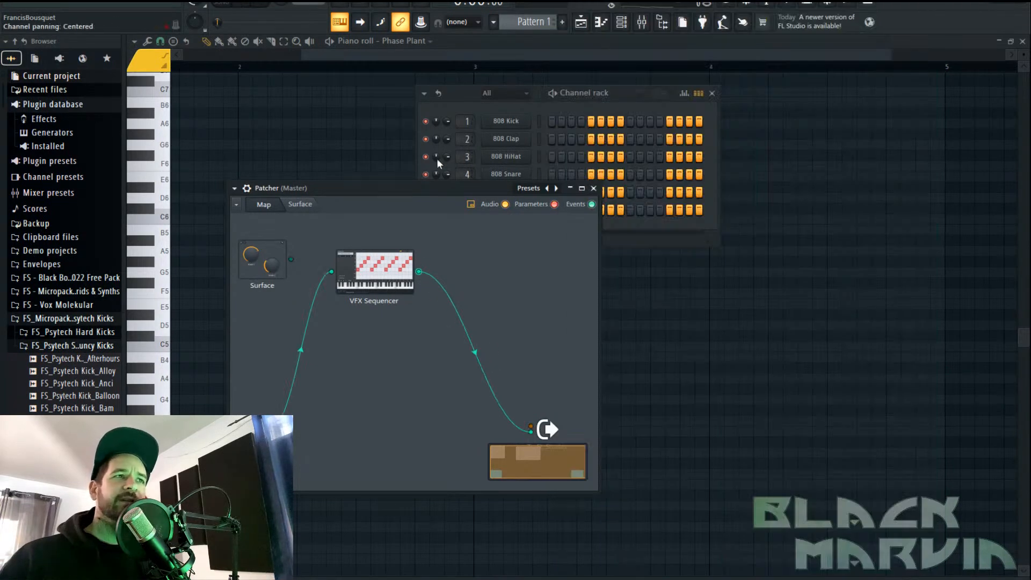
# Look over the Patcher's miscellaneous functions and delete the Patcher channel from the channel rack
pyautogui.click(247, 188)
pyautogui.click(270, 212)
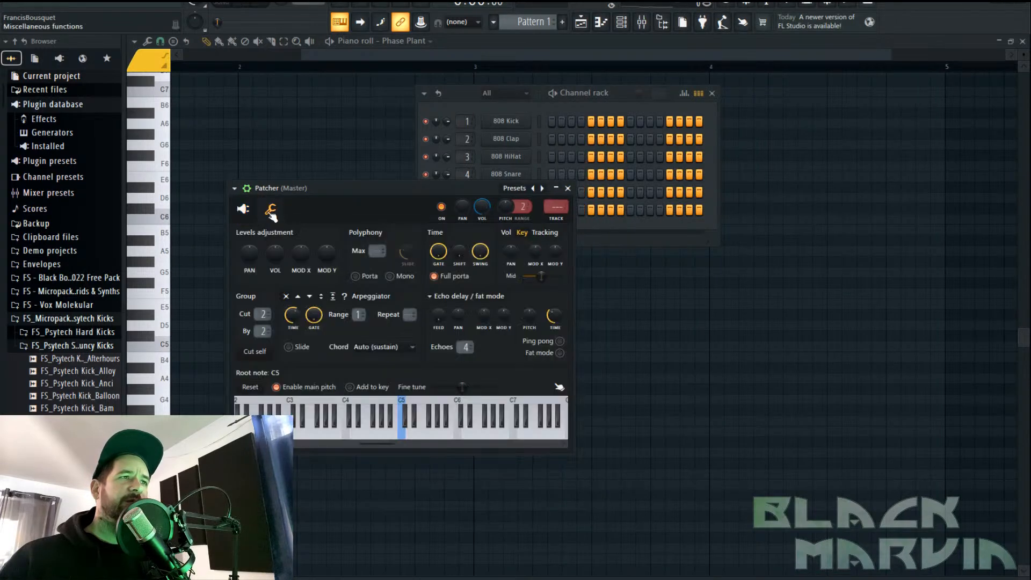
pyautogui.click(244, 211)
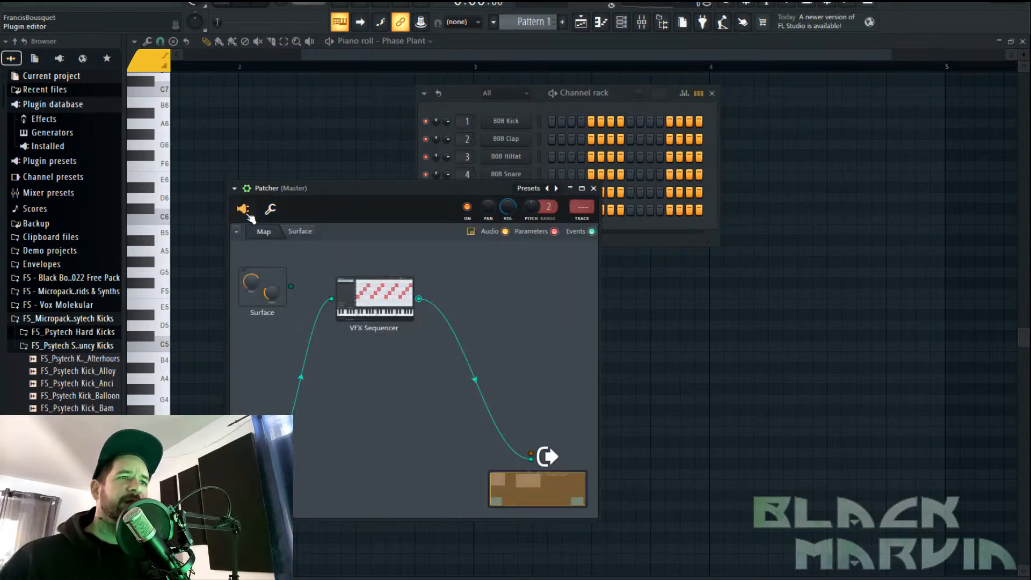
pyautogui.click(593, 188)
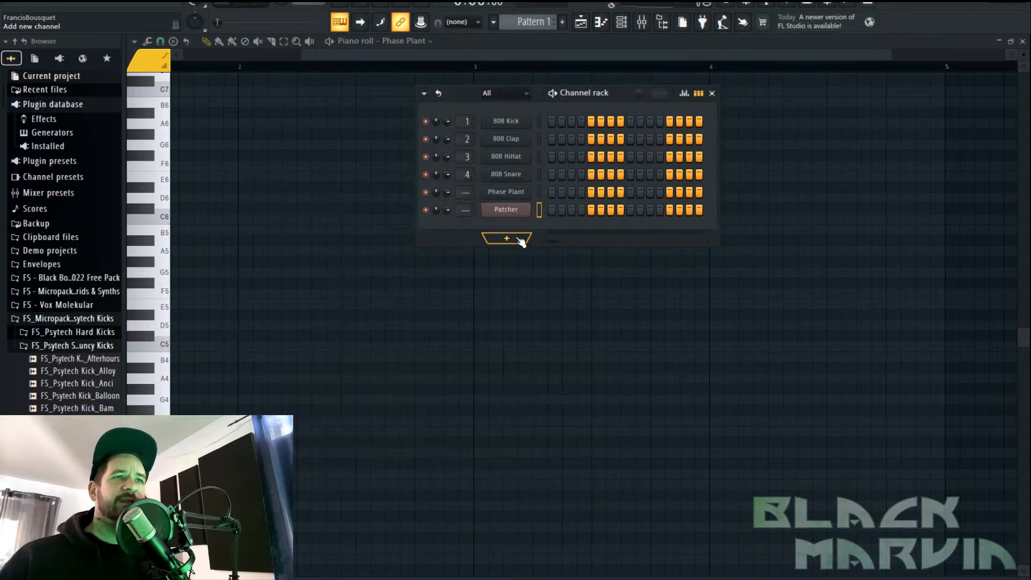
pyautogui.rightClick(513, 211)
pyautogui.click(565, 334)
# Place a four-bar note at bar 1 in the Phase Plant piano roll and move it to D#5
pyautogui.rightClick(512, 195)
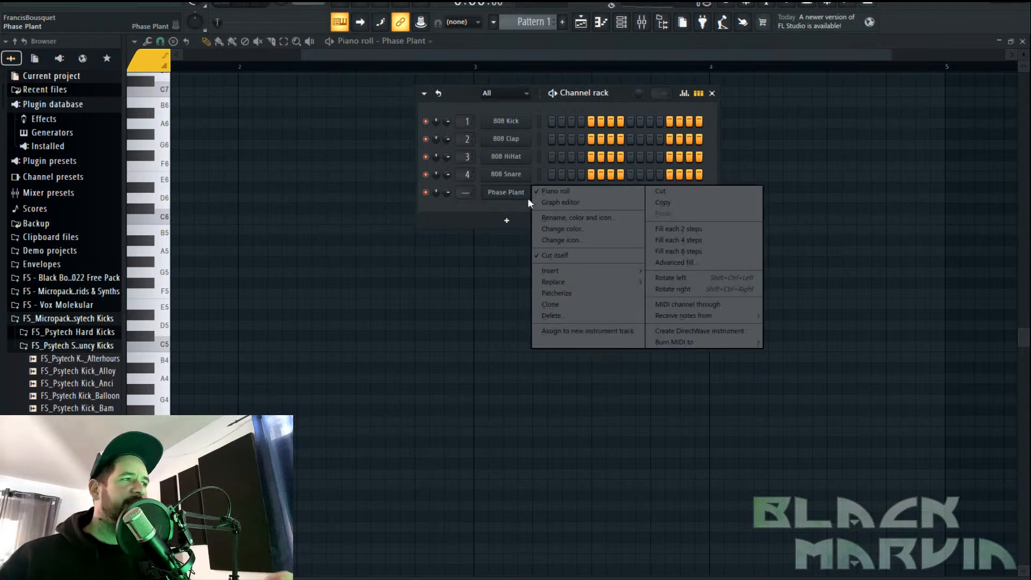
pyautogui.click(557, 191)
pyautogui.rightClick(516, 193)
pyautogui.click(556, 191)
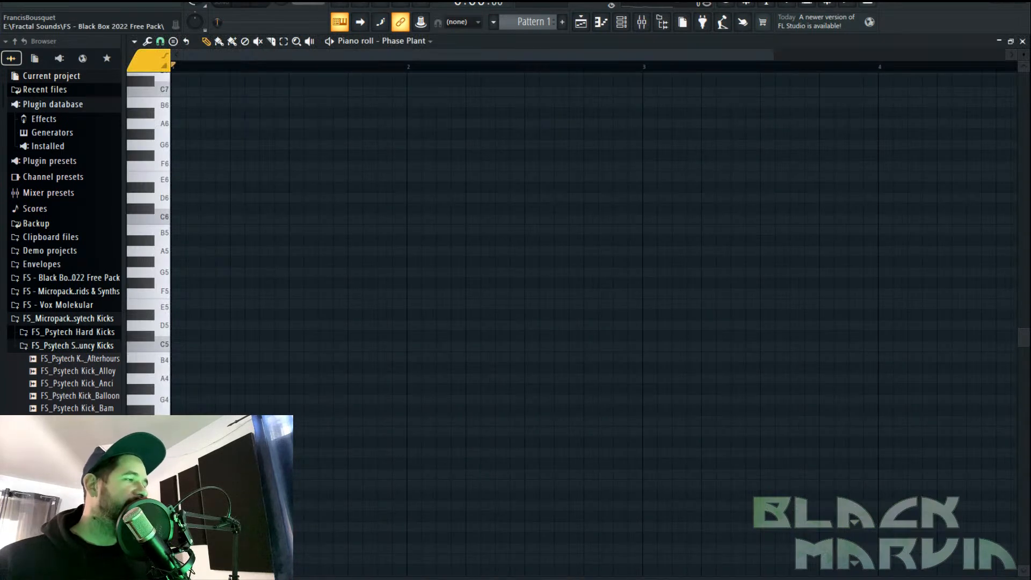
pyautogui.moveTo(217, 347); pyautogui.dragTo(171, 336)
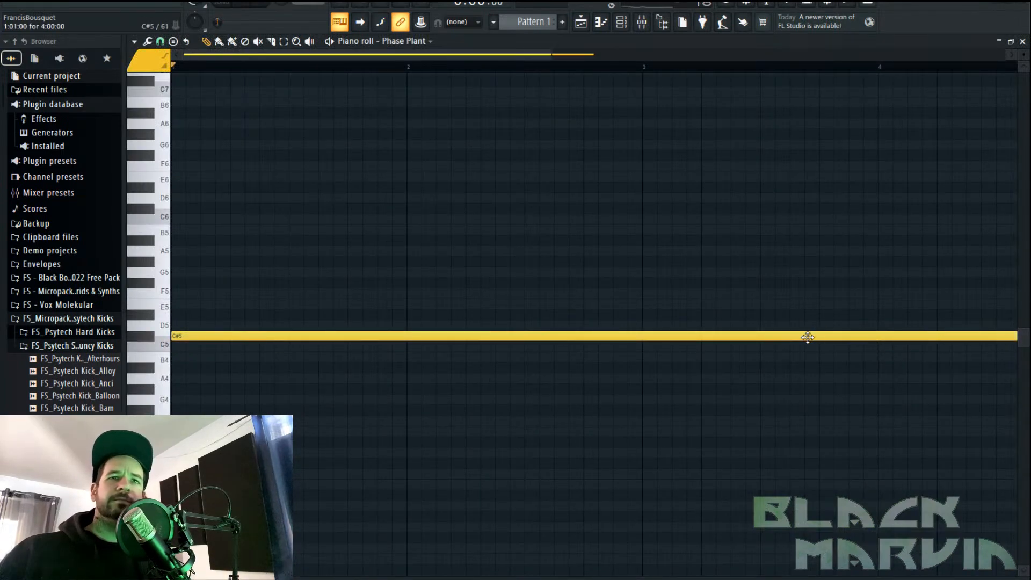
pyautogui.moveTo(811, 338); pyautogui.dragTo(797, 314)
pyautogui.scroll(-3, 392, 75)
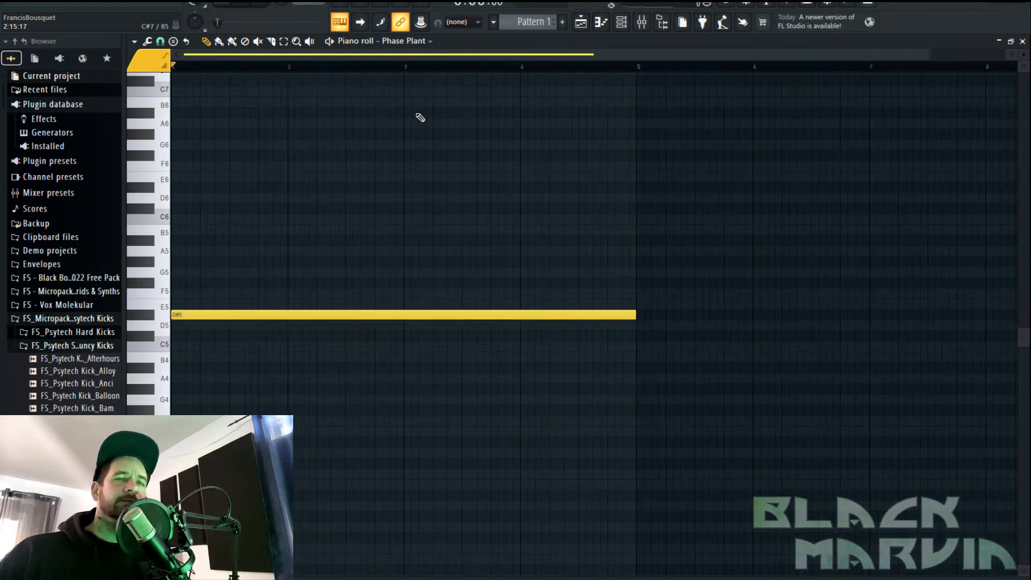
# Arpeggiate the D#5 note with the Default pattern and audition the result
pyautogui.click(147, 42)
pyautogui.click(275, 188)
pyautogui.click(586, 368)
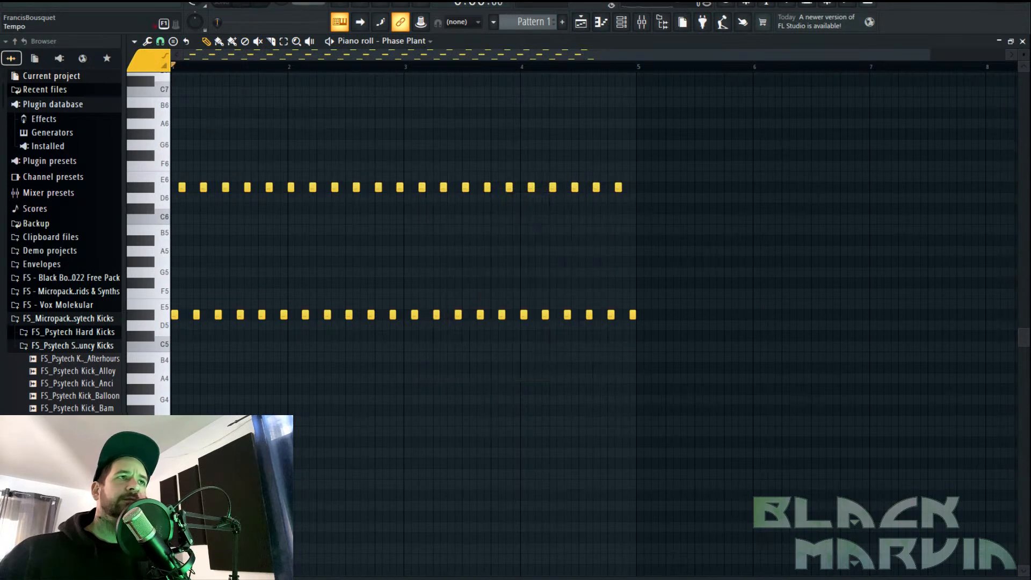
pyautogui.press('space')
pyautogui.scroll(2, 504, 88)
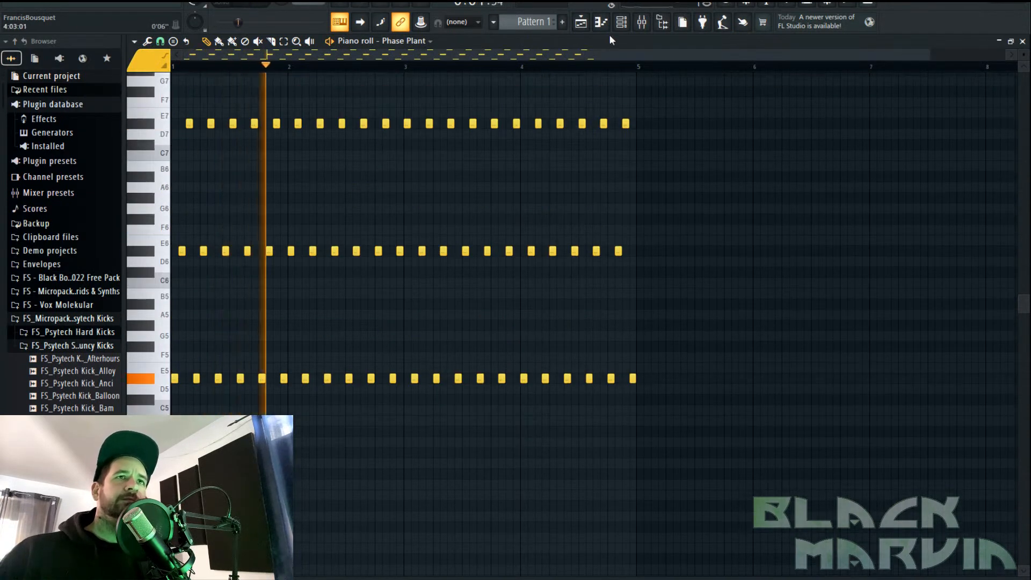
pyautogui.press('space')
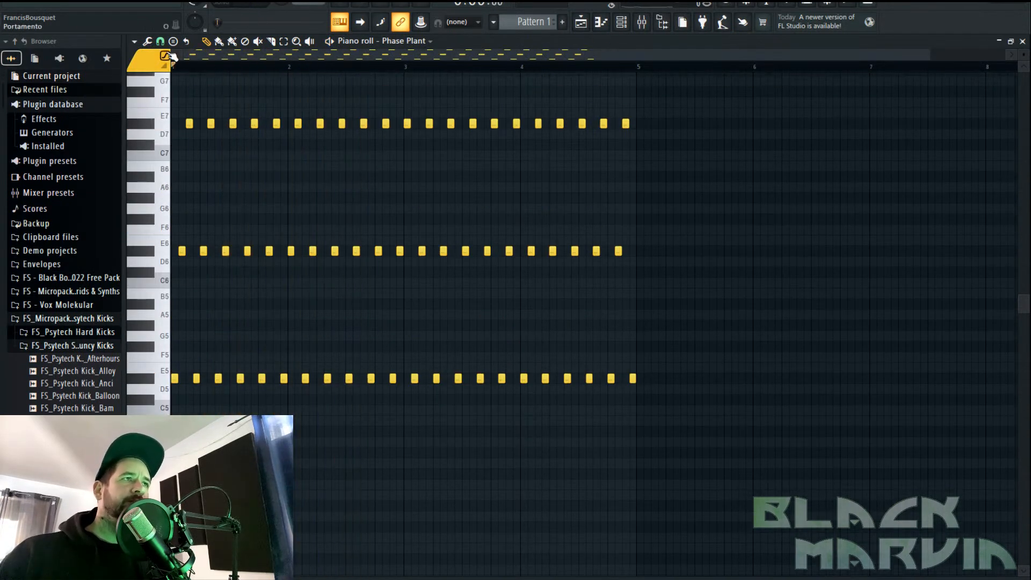
# Delete all the arpeggiated notes and place a four-bar F5 note starting at bar 1
pyautogui.hotkey('ctrl', 'a')
pyautogui.press('Delete')
pyautogui.click(177, 347)
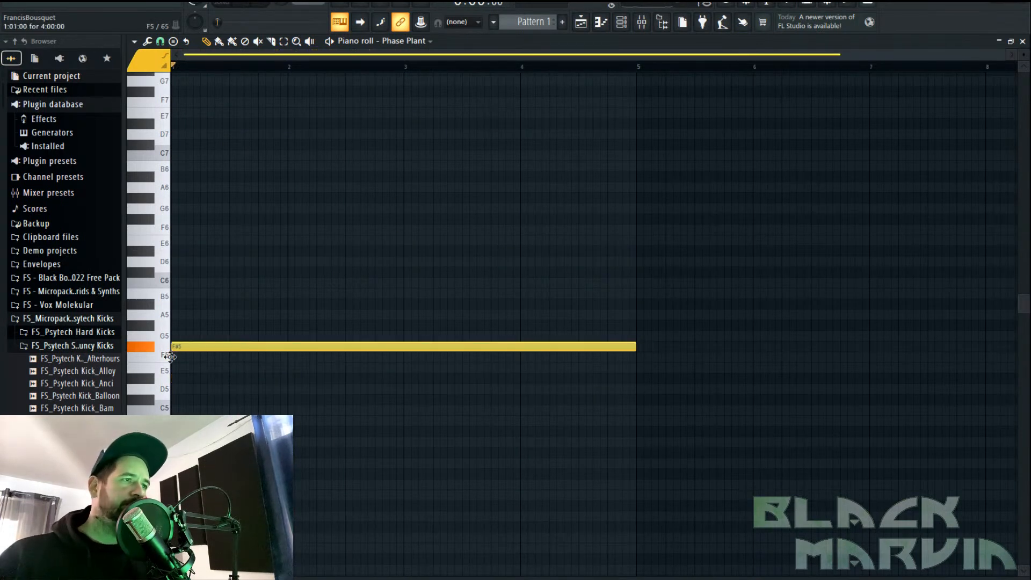
pyautogui.moveTo(169, 357); pyautogui.dragTo(170, 357)
# Arpeggiate the F5 note with the chemichloe pattern from the 4 notes folder
pyautogui.click(150, 45)
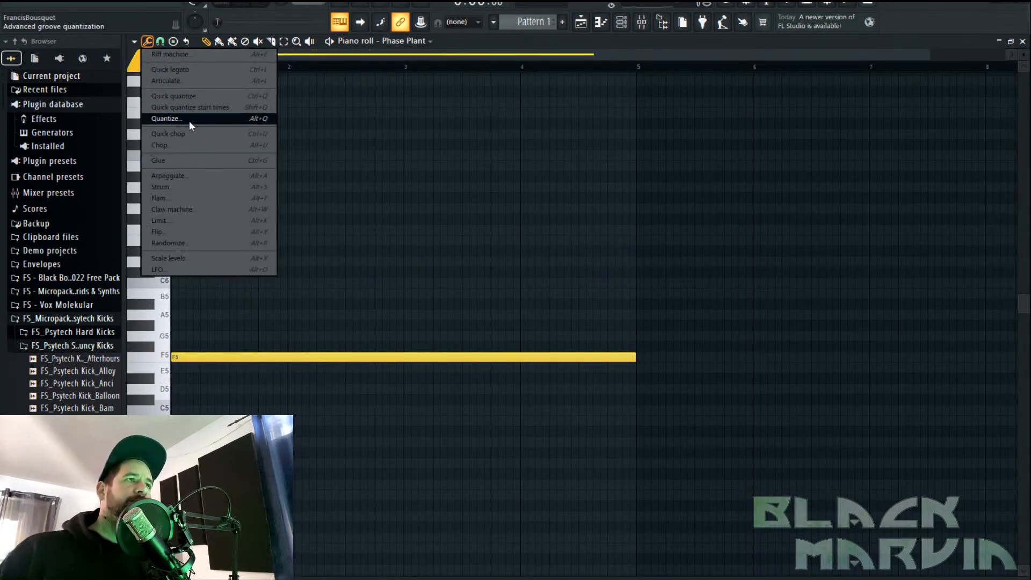
pyautogui.click(202, 180)
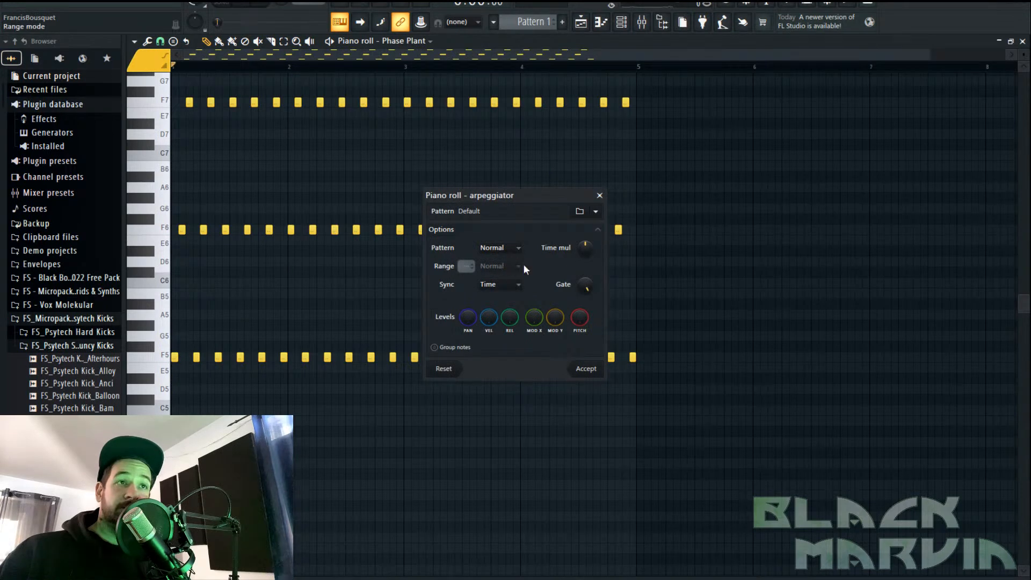
pyautogui.click(580, 212)
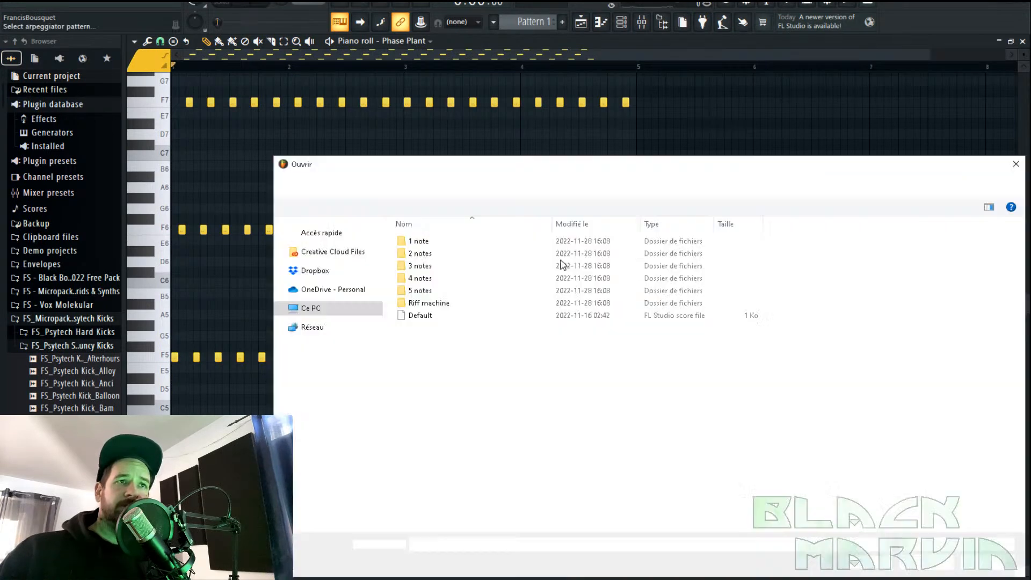
pyautogui.doubleClick(429, 278)
pyautogui.doubleClick(429, 242)
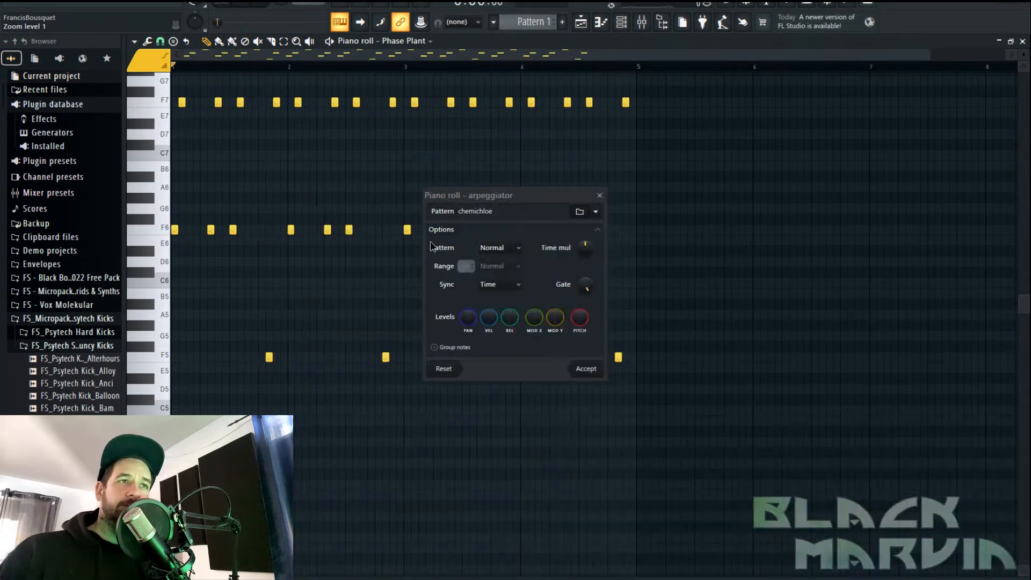
pyautogui.click(585, 369)
# Play the arpeggio and duplicate the notes on the F5 row to earlier positions in the same row
pyautogui.press('space')
pyautogui.scroll(1, 421, 214)
pyautogui.scroll(1, 288, 85)
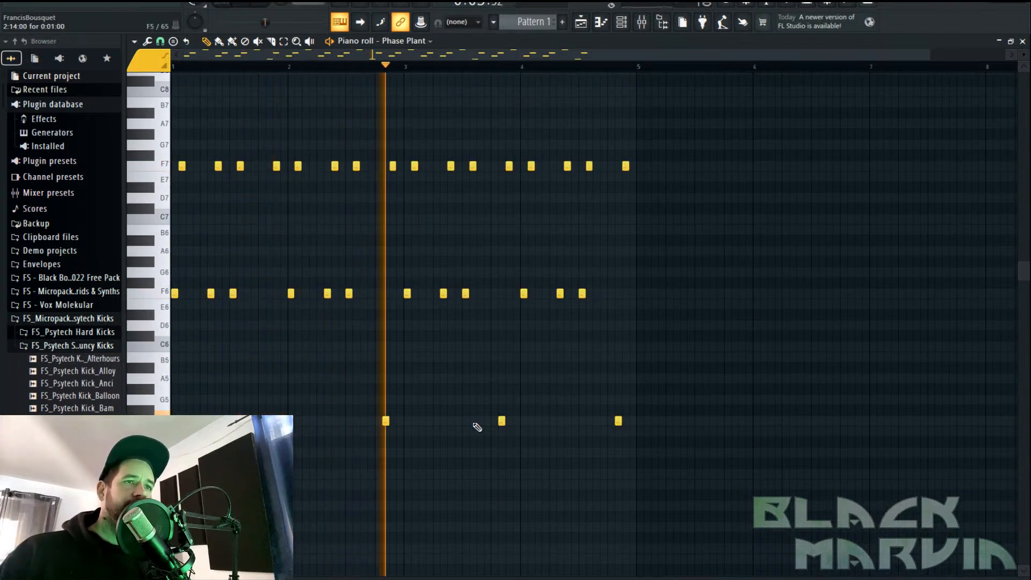
pyautogui.moveTo(714, 354); pyautogui.dragTo(258, 490)
pyautogui.moveTo(641, 420)
pyautogui.mouseDown()
pyautogui.moveTo(560, 421)
pyautogui.moveTo(560, 453)
pyautogui.moveTo(605, 453)
pyautogui.moveTo(589, 452)
pyautogui.mouseUp()
pyautogui.scroll(-1, 212, 301)
pyautogui.scroll(2, 218, 287)
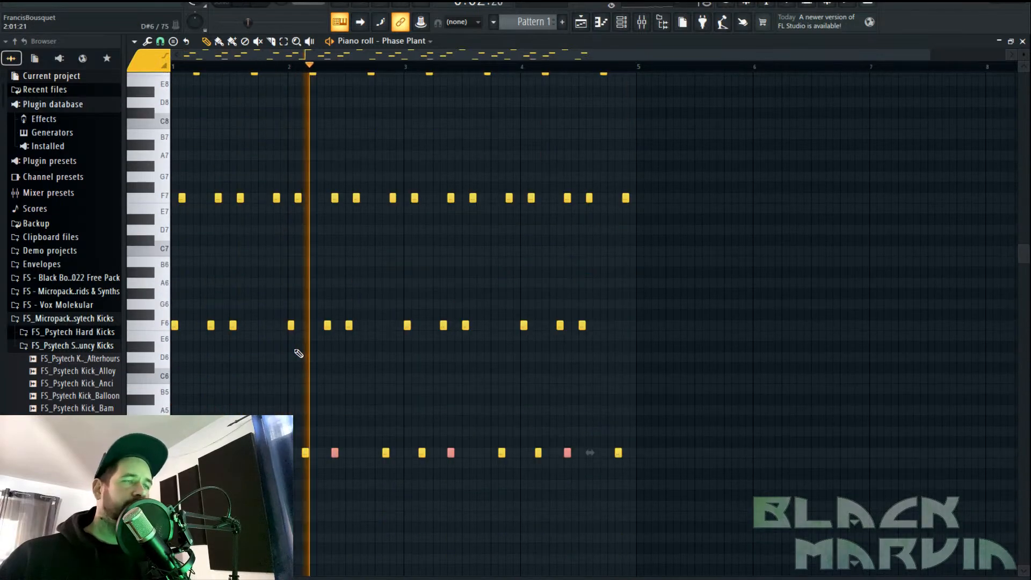
# Reopen Phase Plant during playback and sweep the Cutoff macro
pyautogui.click(621, 22)
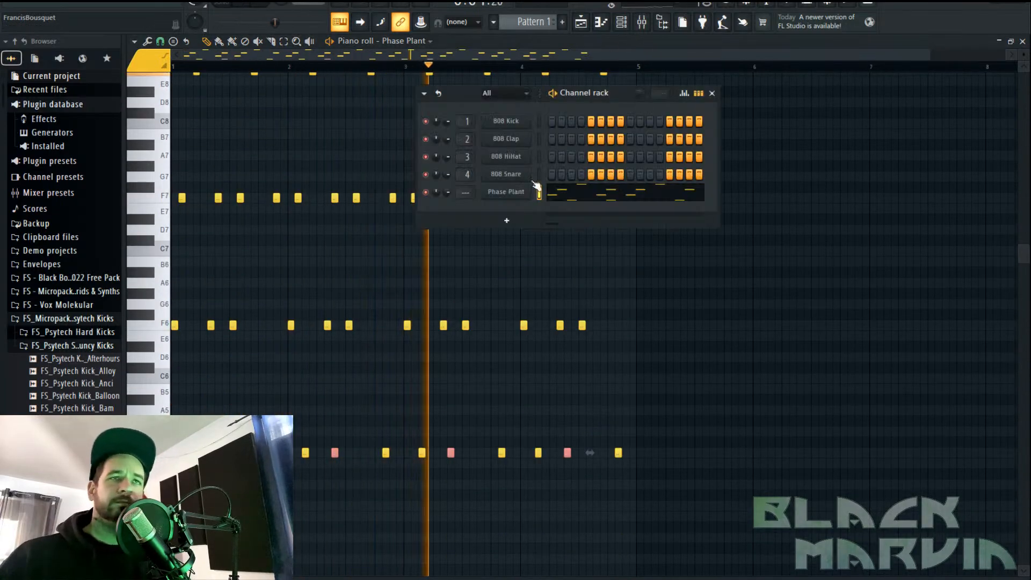
pyautogui.click(505, 191)
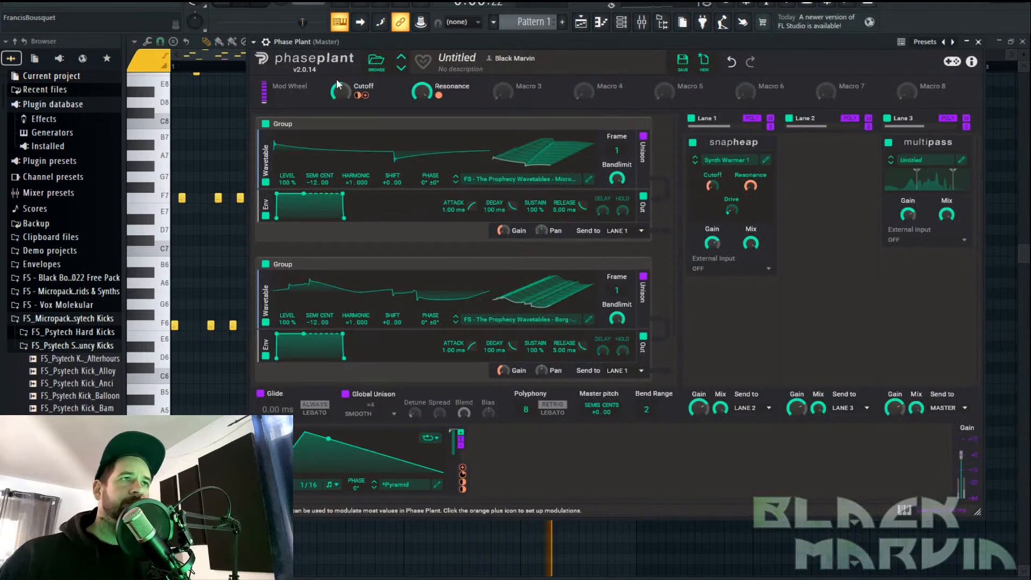
pyautogui.moveTo(341, 89); pyautogui.dragTo(344, 92)
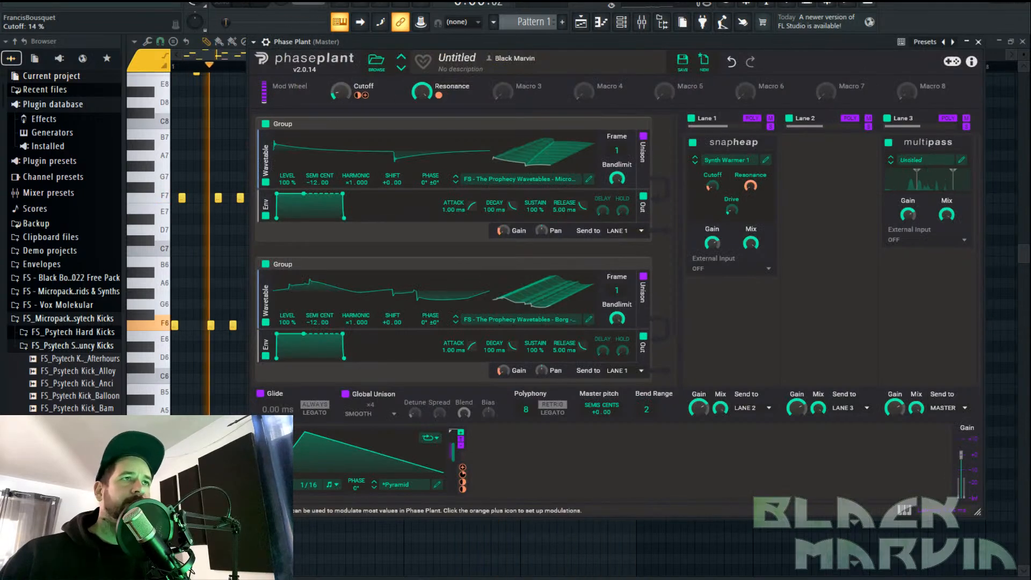
# Add a Slice EQ effect and place it in Lane 2 between the Snap Heap and Multipass lanes
pyautogui.click(928, 266)
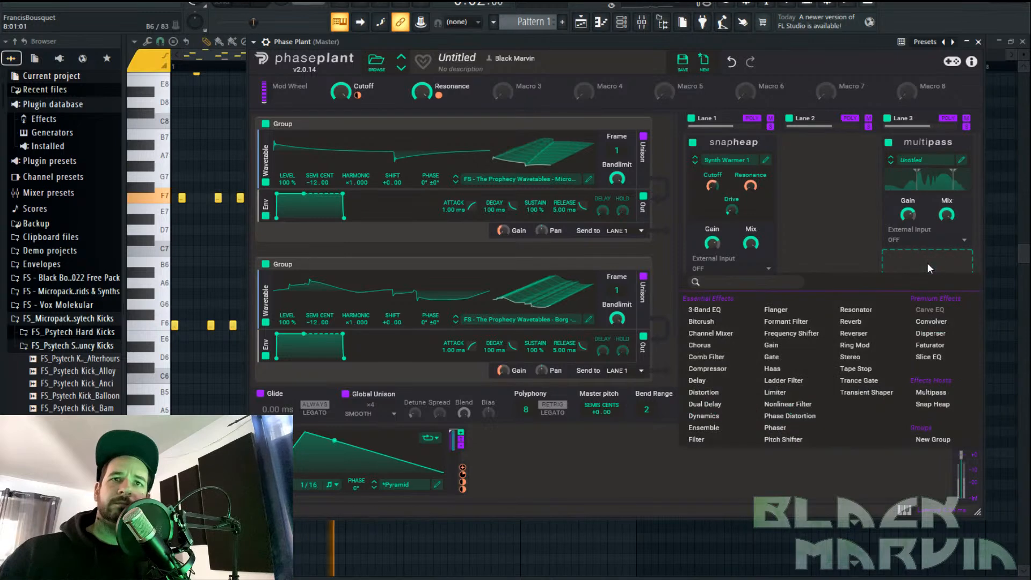
pyautogui.click(930, 357)
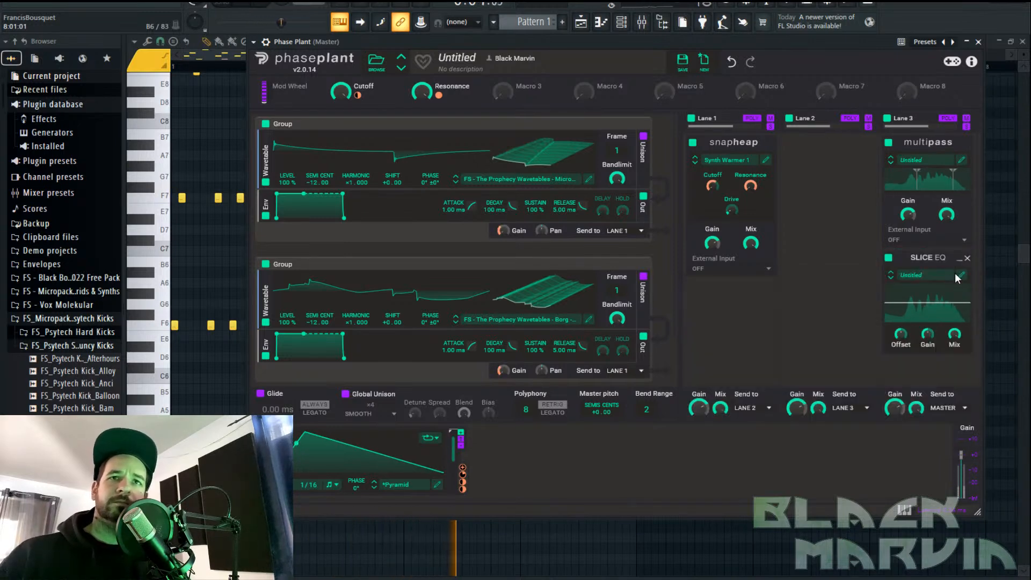
pyautogui.moveTo(952, 265); pyautogui.dragTo(855, 170)
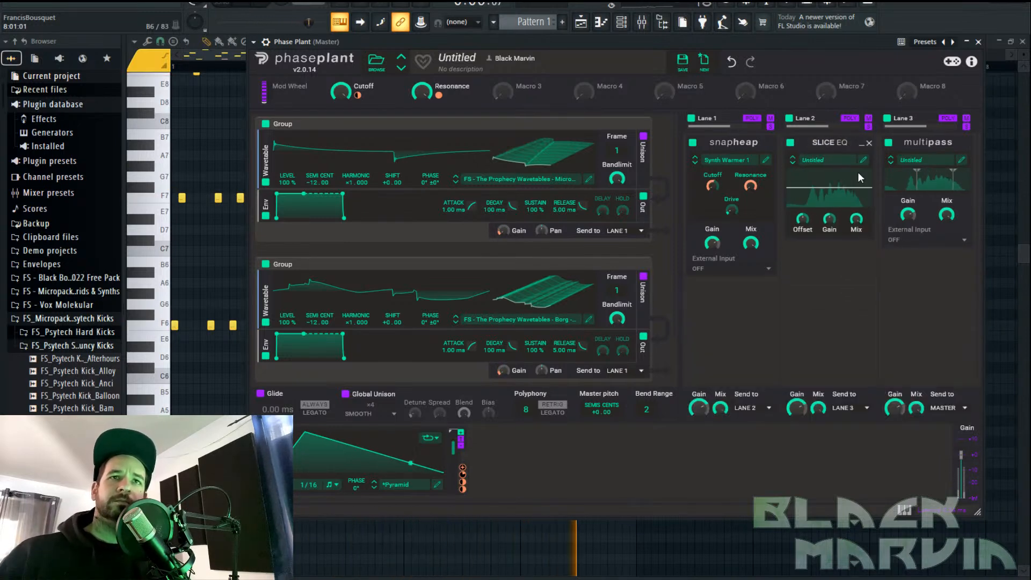
# Shape the Slice EQ curve with a deep upper-mid cut and a shallower cut at a lower frequency
pyautogui.click(864, 160)
pyautogui.moveTo(462, 302)
pyautogui.mouseDown()
pyautogui.moveTo(444, 187)
pyautogui.moveTo(537, 192)
pyautogui.moveTo(604, 128)
pyautogui.moveTo(606, 398)
pyautogui.mouseUp()
pyautogui.scroll(5, 607, 398)
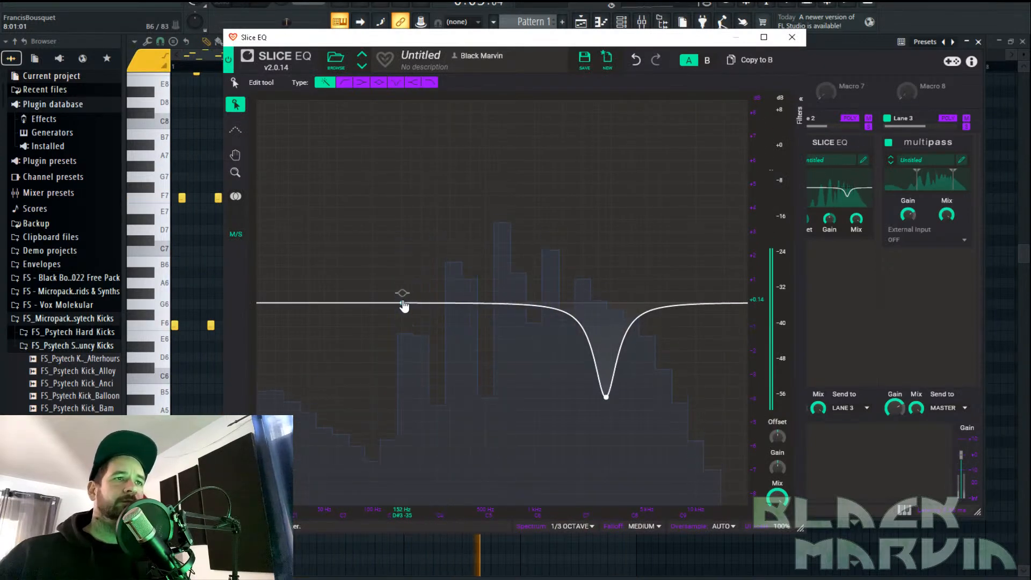
pyautogui.moveTo(399, 304); pyautogui.dragTo(526, 340)
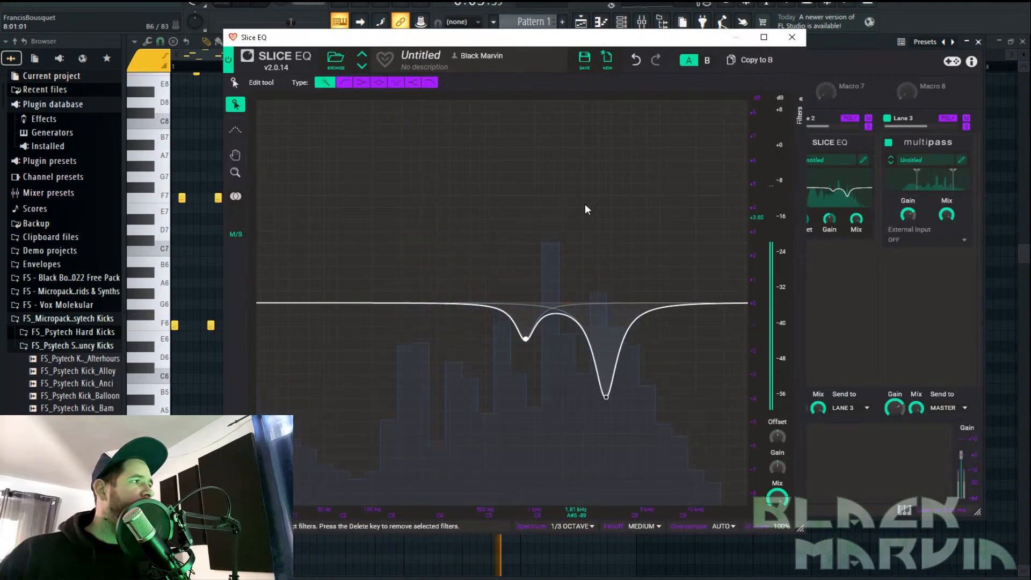
pyautogui.click(792, 37)
# Deepen the lower Slice EQ cut to about -5 dB near 740 Hz and turn down the Resonance macro, stopping playback
pyautogui.moveTo(341, 92); pyautogui.dragTo(341, 150)
pyautogui.click(863, 160)
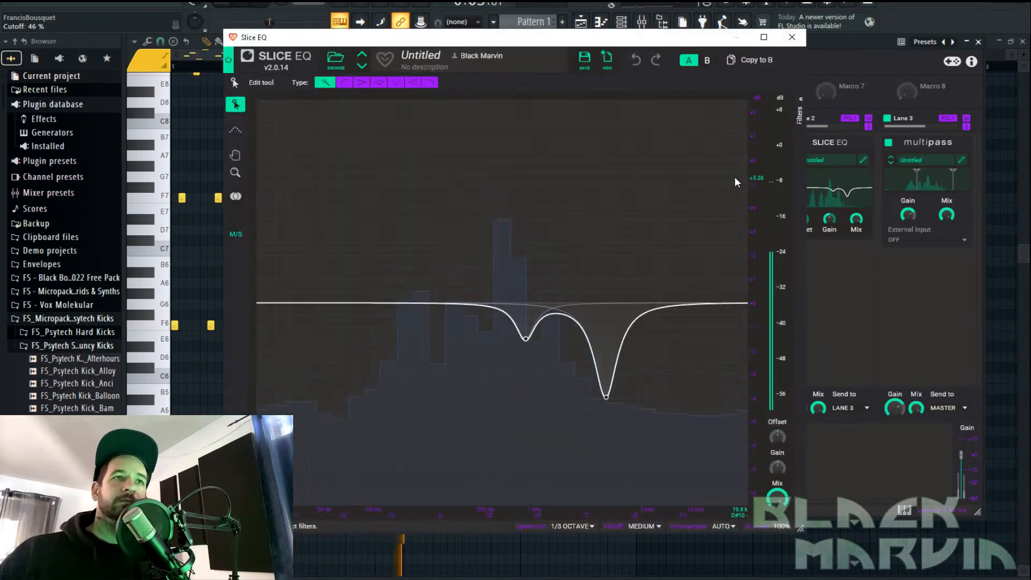
pyautogui.moveTo(526, 338); pyautogui.dragTo(515, 423)
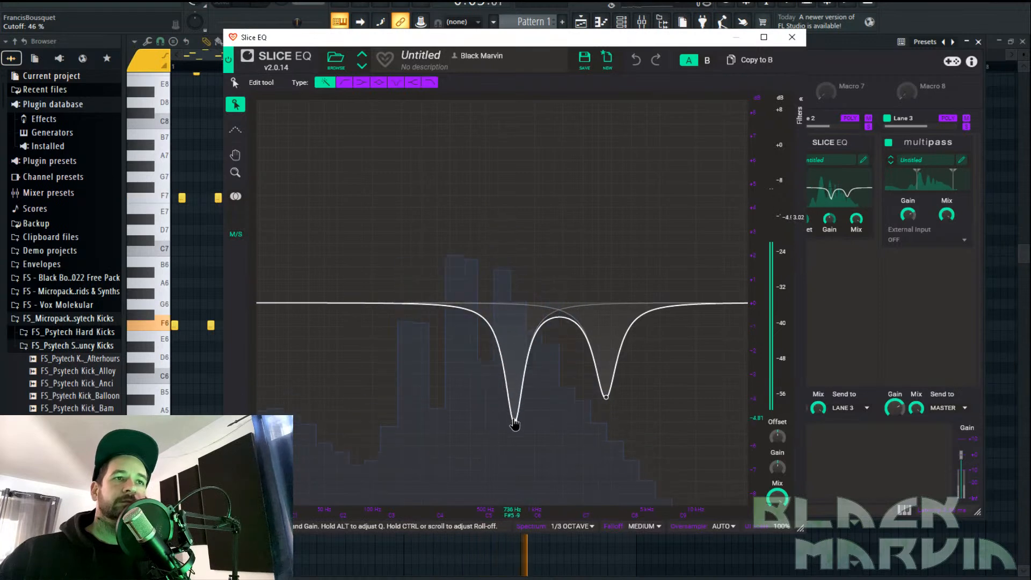
pyautogui.click(792, 37)
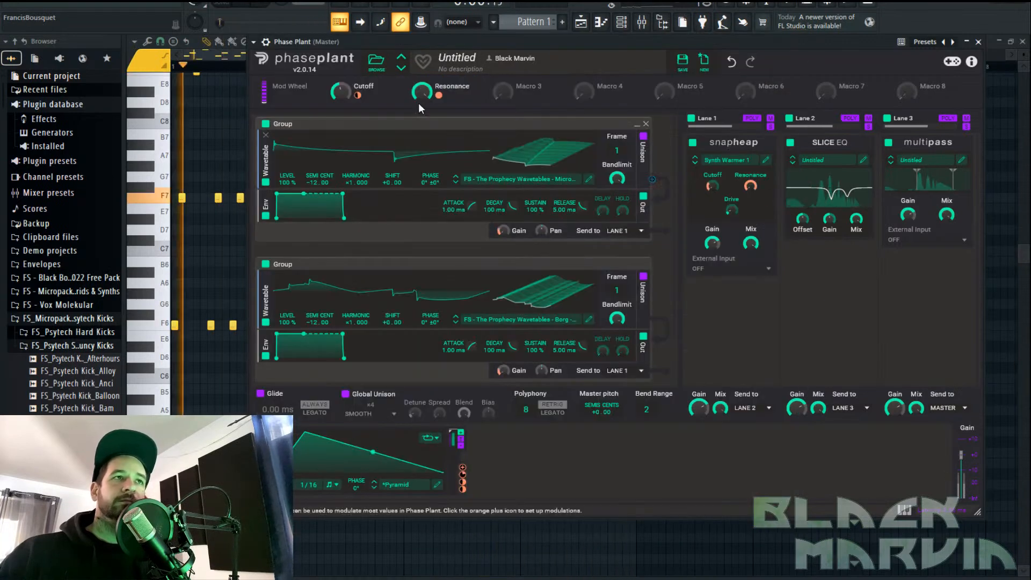
pyautogui.moveTo(427, 93); pyautogui.dragTo(427, 115)
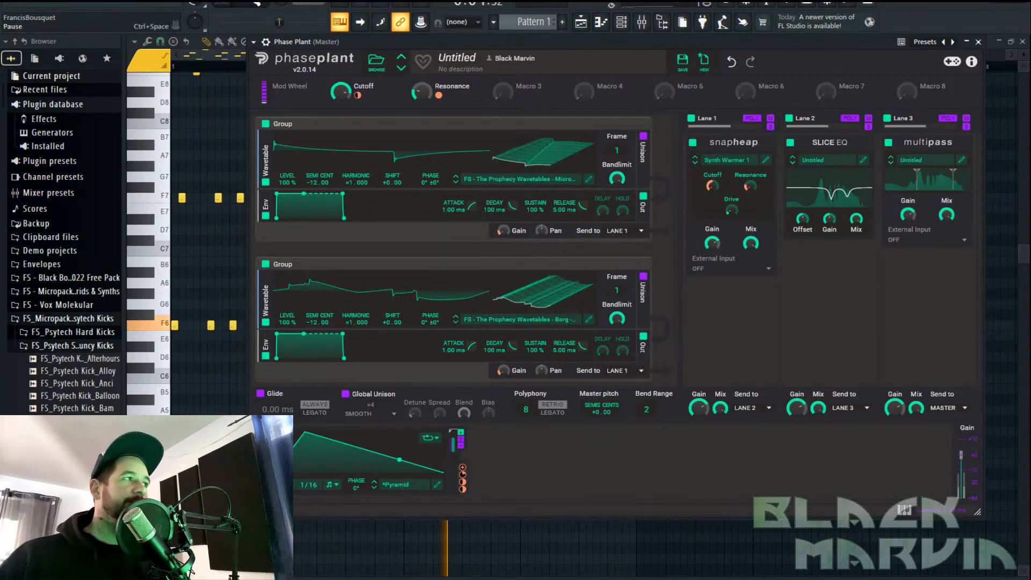
pyautogui.press('space')
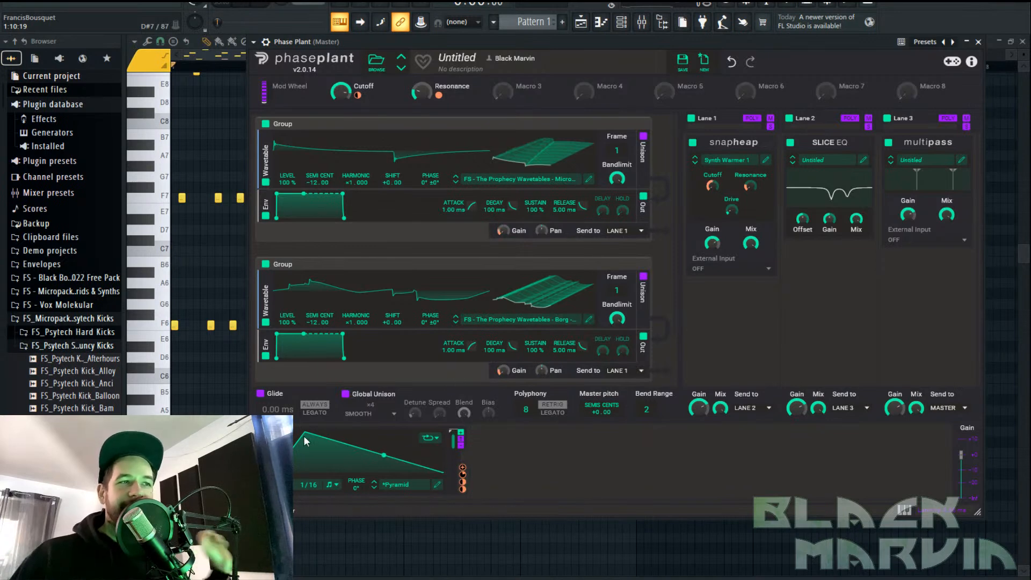
# Set the LFO's Note Trigger to Always, and disable the LFO
pyautogui.click(288, 488)
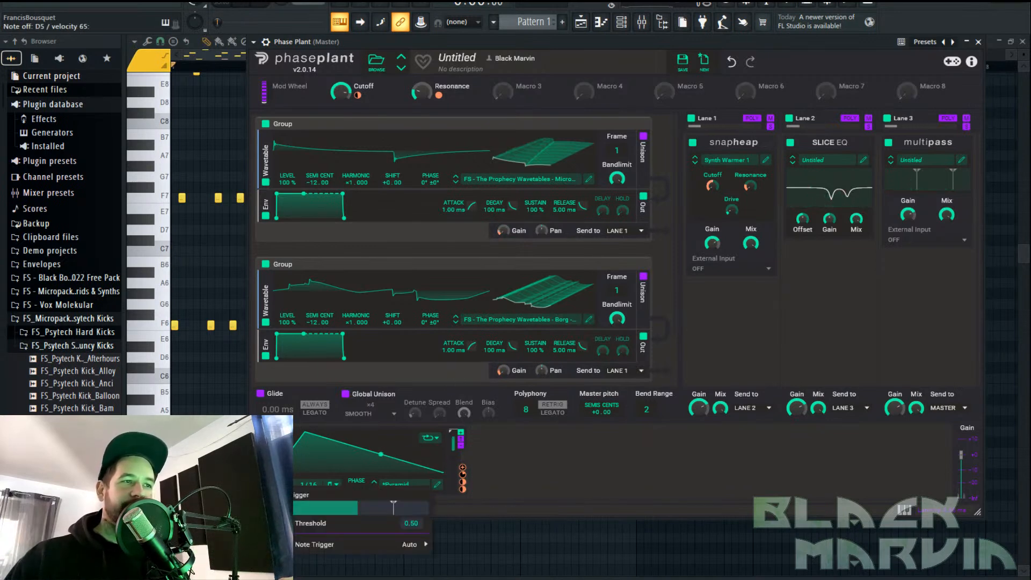
pyautogui.click(361, 553)
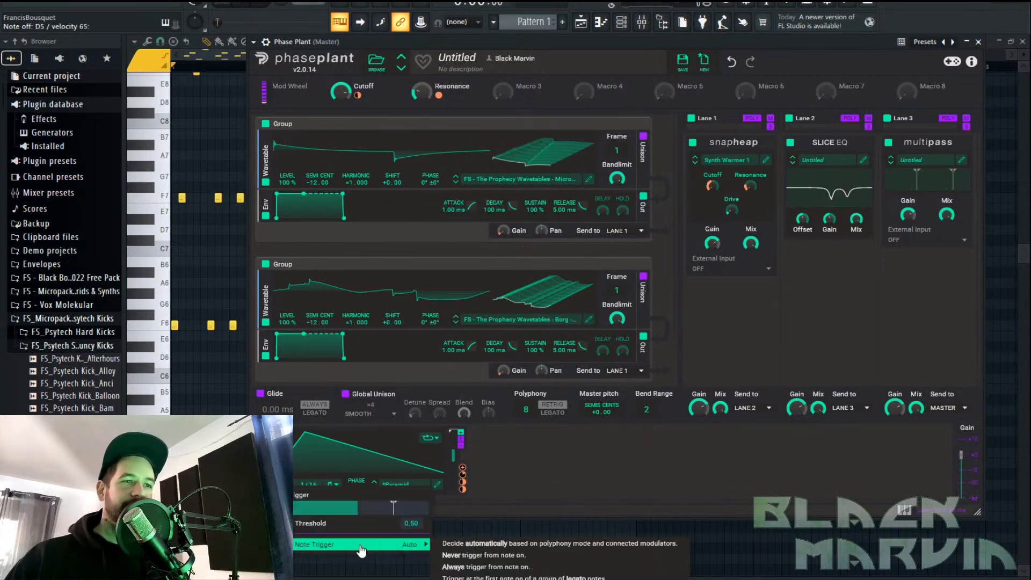
pyautogui.click(499, 567)
pyautogui.click(265, 488)
pyautogui.click(266, 488)
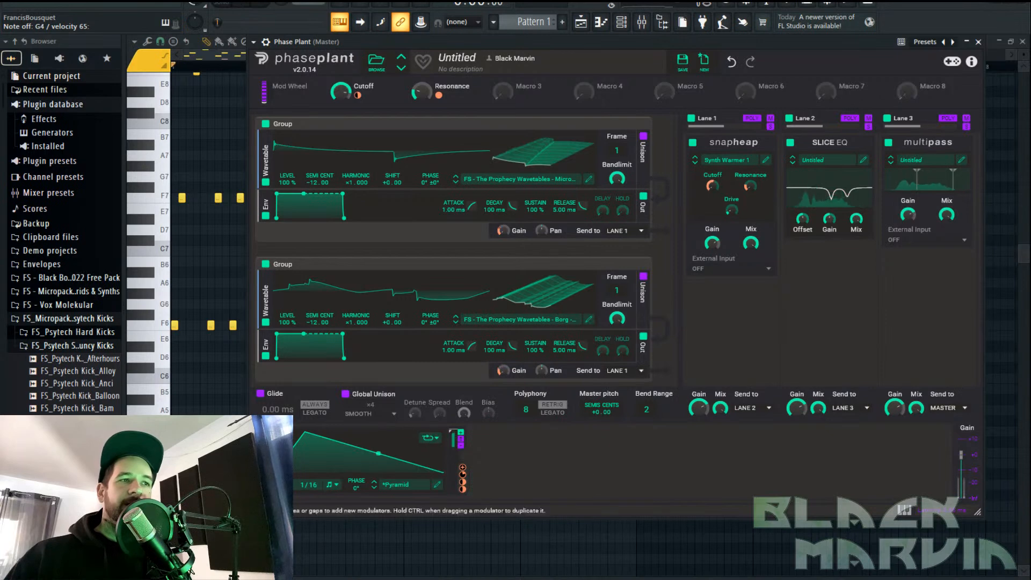
# Remove the LFO modulation from the first group's output gain and set that gain to 0 dB
pyautogui.click(542, 460)
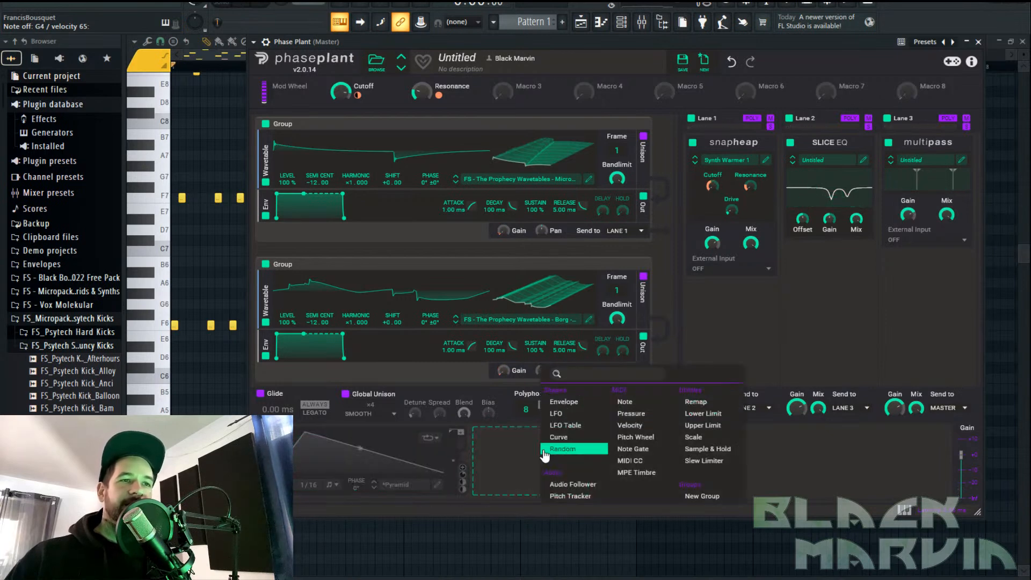
pyautogui.click(547, 232)
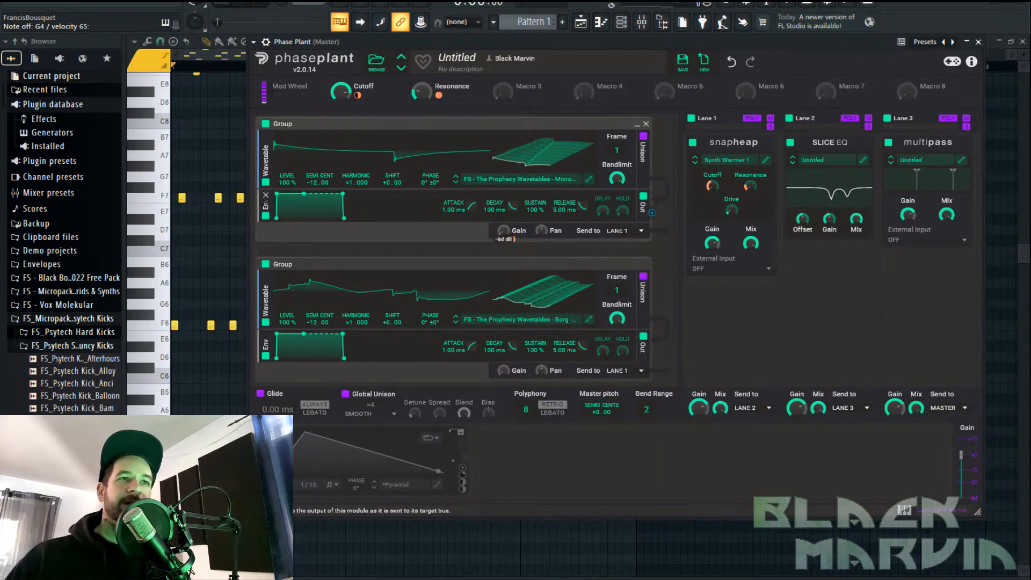
pyautogui.doubleClick(511, 239)
pyautogui.moveTo(507, 236); pyautogui.dragTo(507, 230)
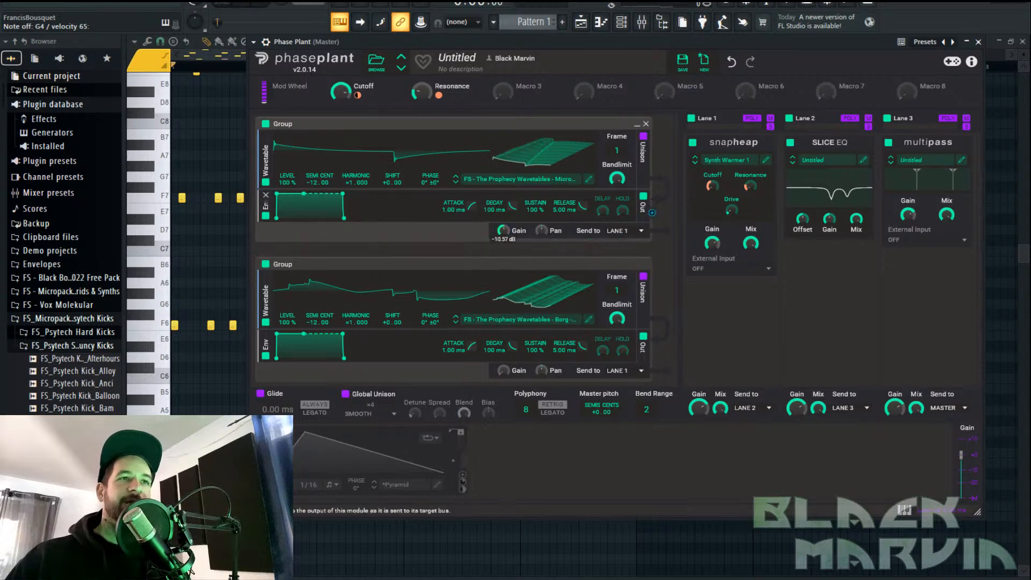
pyautogui.rightClick(507, 235)
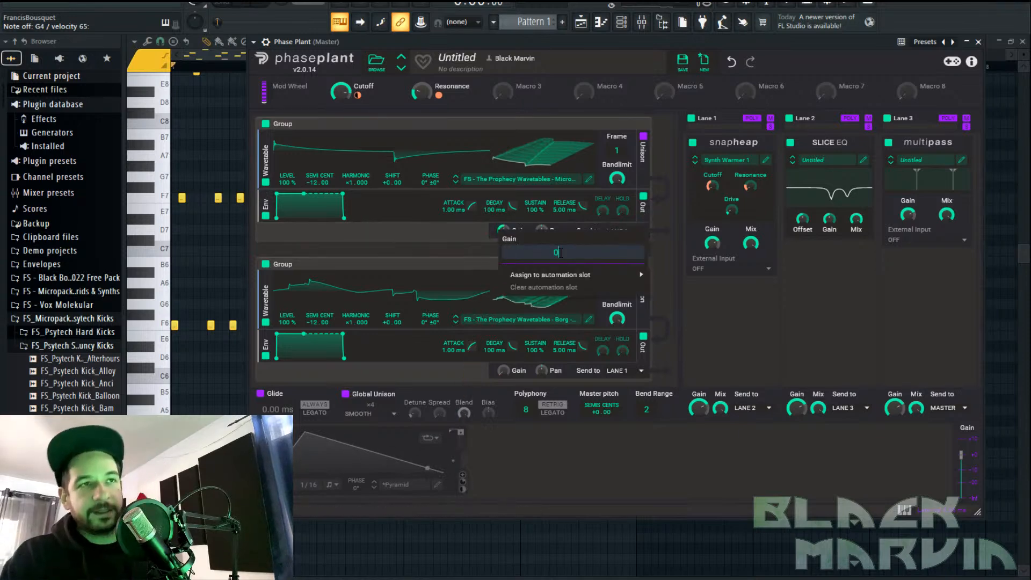
pyautogui.write('0')
pyautogui.press('Return')
# Set the second group's output gain to 0 dB and fine-tune its level
pyautogui.rightClick(508, 376)
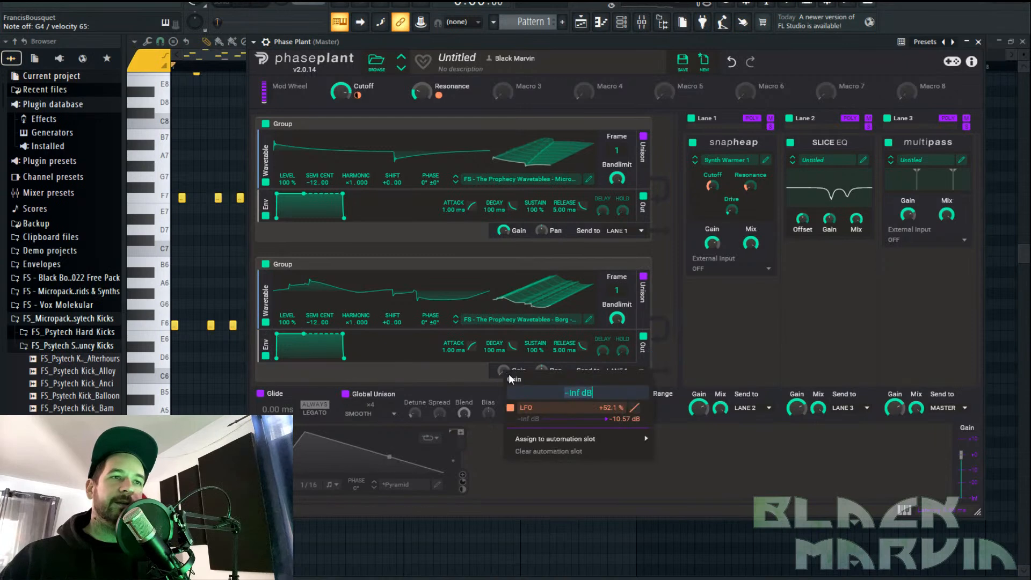
pyautogui.scroll(-1, 550, 404)
pyautogui.write('0')
pyautogui.press('Return')
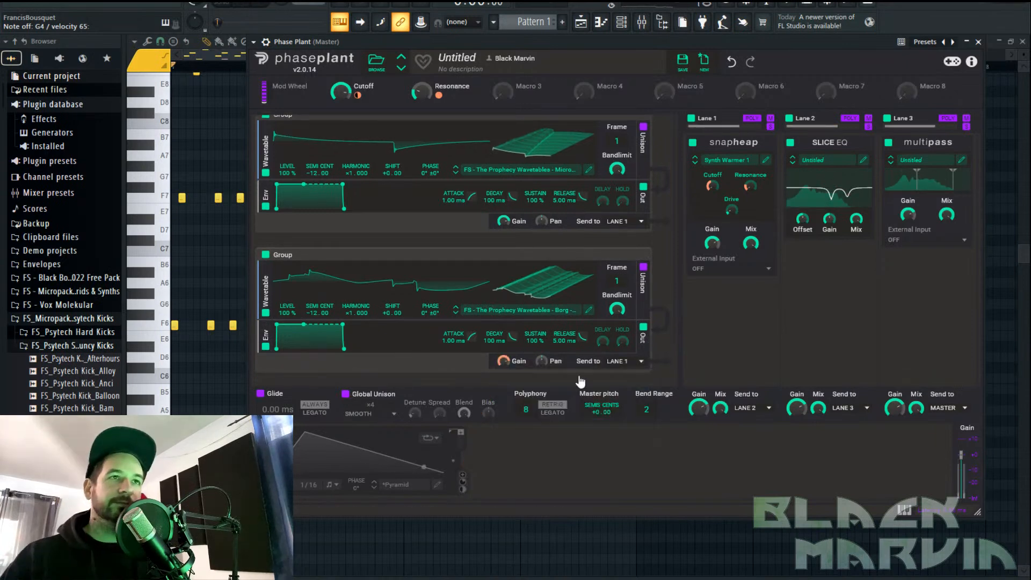
pyautogui.moveTo(506, 363); pyautogui.dragTo(507, 378)
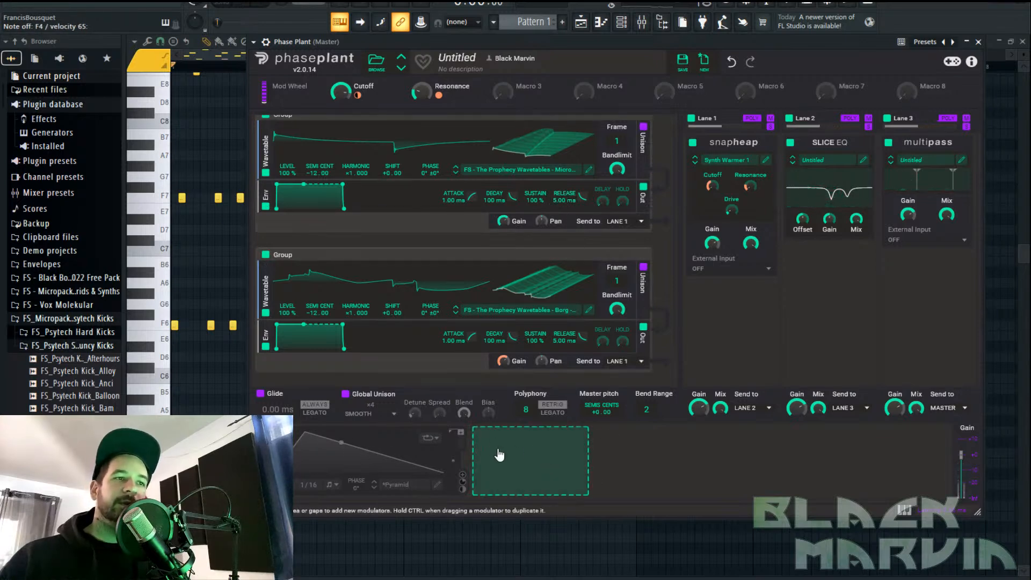
# Add a Curve modulator, assign it to the Snap Heap Cutoff, and sync its length to 1/16
pyautogui.click(507, 458)
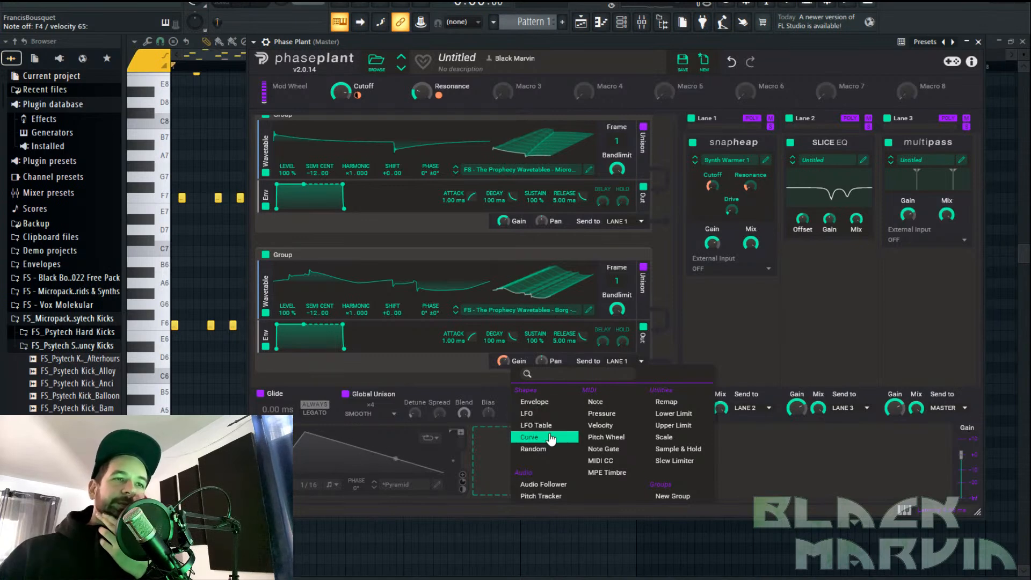
pyautogui.click(529, 436)
pyautogui.moveTo(683, 489); pyautogui.dragTo(712, 186)
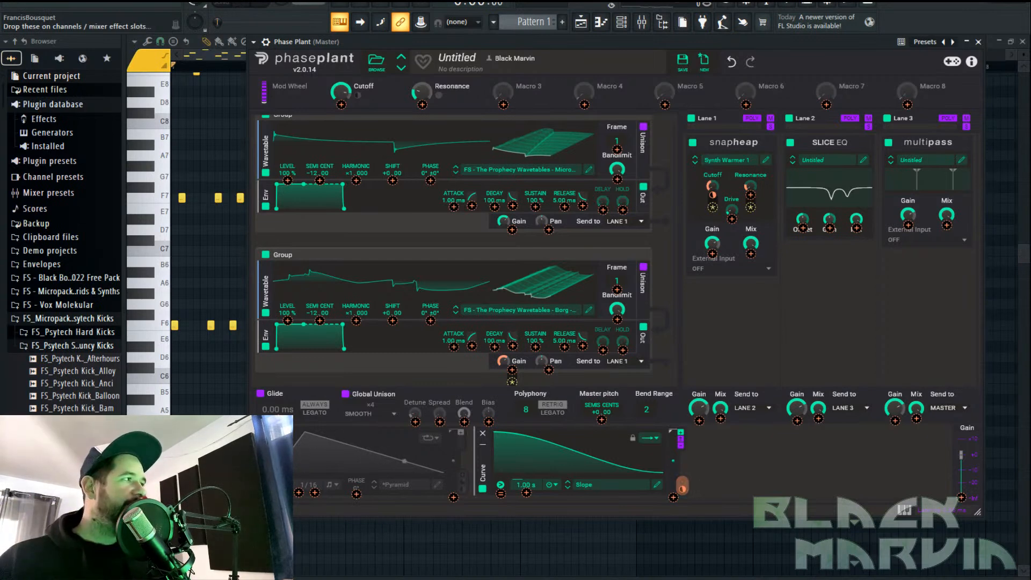
pyautogui.moveTo(525, 485); pyautogui.dragTo(525, 440)
pyautogui.moveTo(524, 488)
pyautogui.mouseDown()
pyautogui.moveTo(524, 515)
pyautogui.moveTo(534, 504)
pyautogui.mouseUp()
pyautogui.click(551, 486)
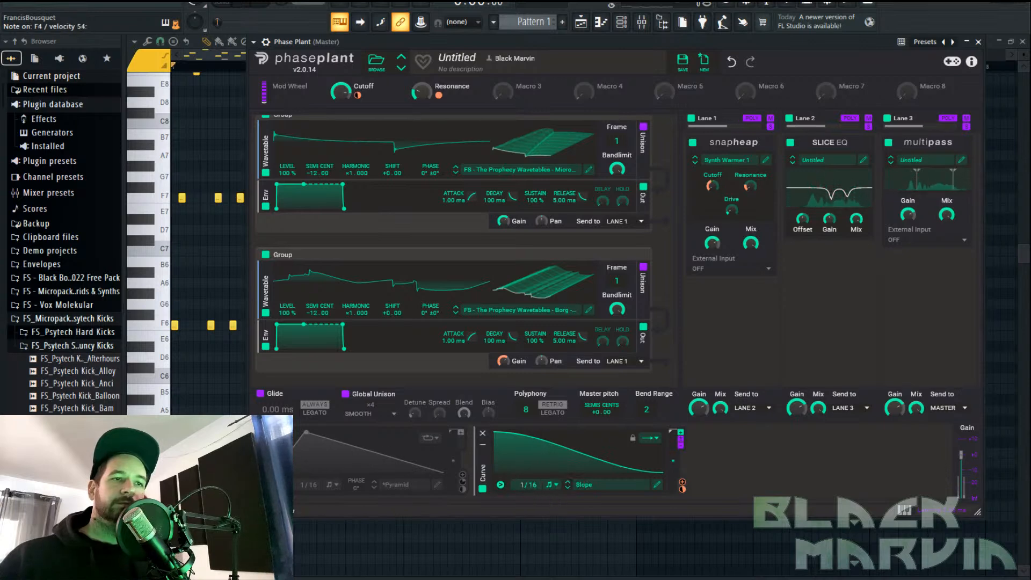
# Shift the Slope curve's peak to about a quarter of its length, creating a rising attack
pyautogui.click(656, 484)
pyautogui.moveTo(304, 230); pyautogui.dragTo(365, 229)
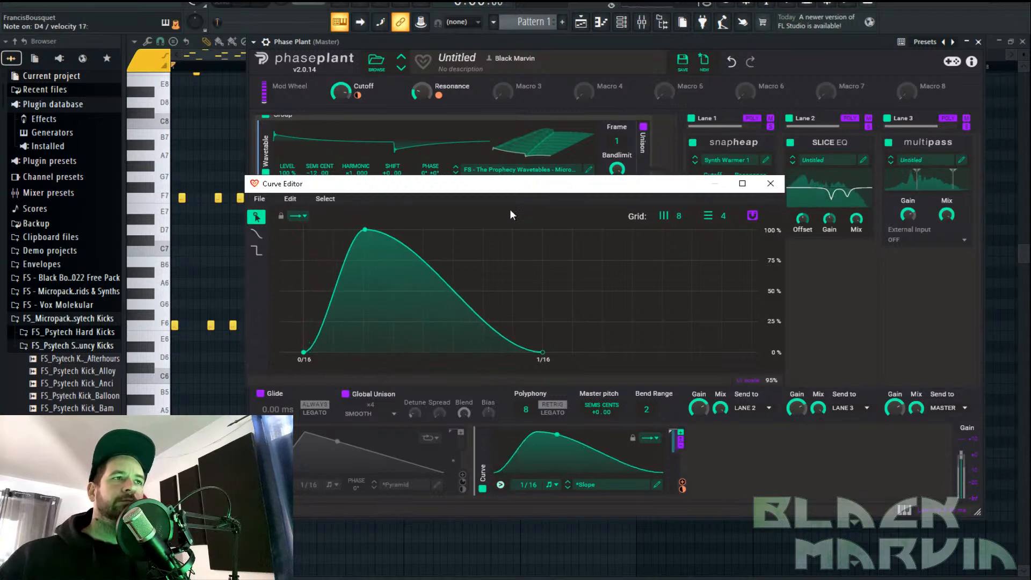
pyautogui.click(770, 183)
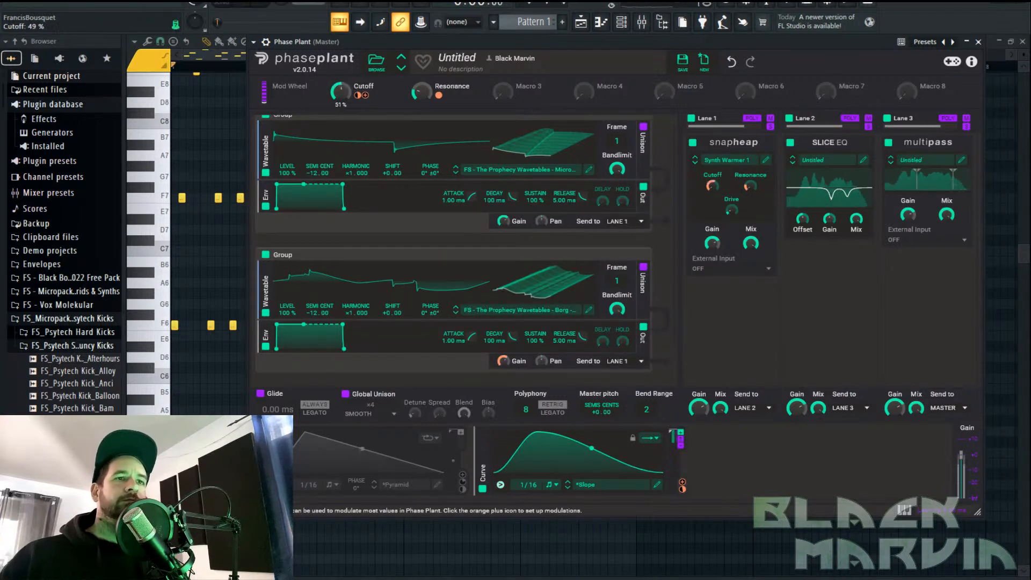
# Shorten the curve's attack and pull its decay down with an added node, auditioning it with the Cutoff macro
pyautogui.click(656, 484)
pyautogui.moveTo(433, 273); pyautogui.dragTo(418, 307)
pyautogui.moveTo(365, 229); pyautogui.dragTo(337, 230)
pyautogui.click(767, 185)
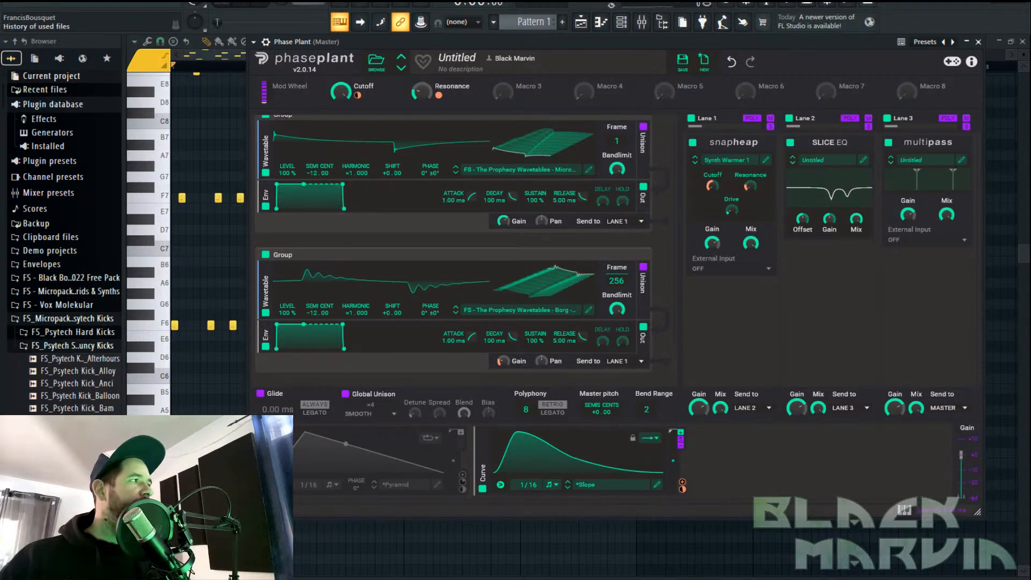
pyautogui.moveTo(340, 92)
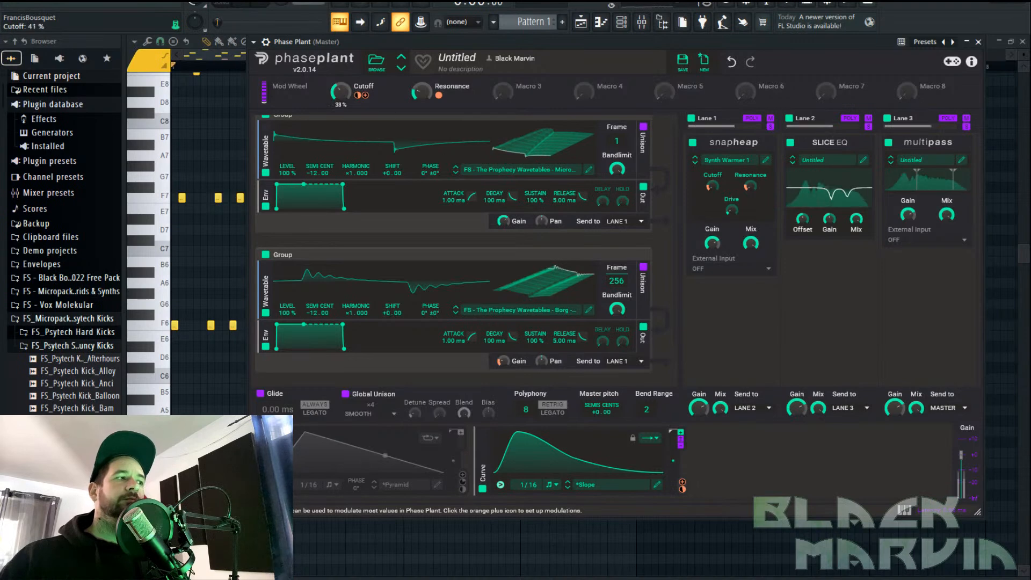
pyautogui.moveTo(340, 91); pyautogui.dragTo(341, 75)
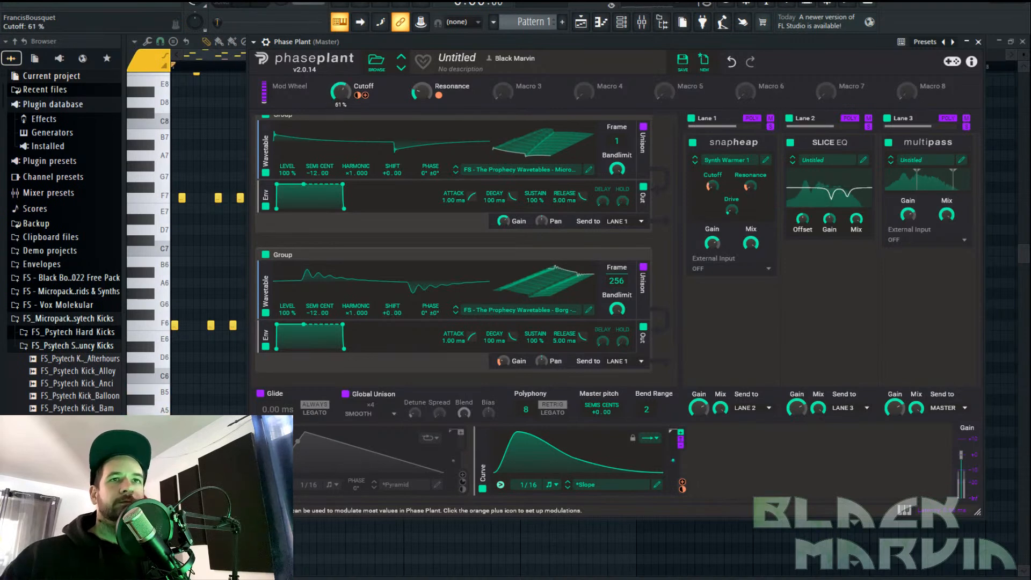
# Raise the curve's end point to about 35% so the decay levels off into a sustain
pyautogui.click(656, 485)
pyautogui.moveTo(546, 346); pyautogui.dragTo(545, 276)
pyautogui.moveTo(444, 299); pyautogui.dragTo(443, 292)
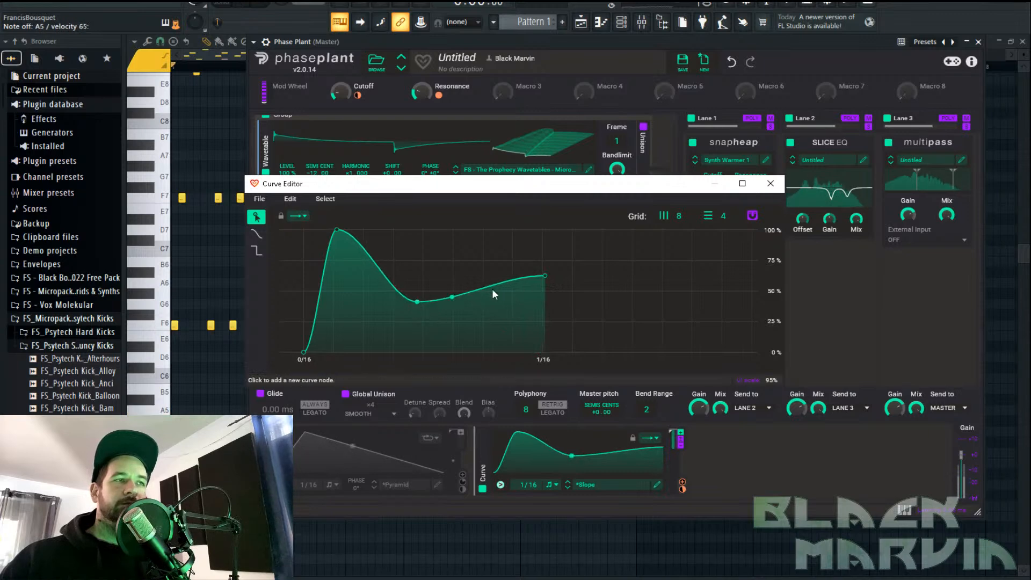
pyautogui.moveTo(548, 277); pyautogui.dragTo(591, 309)
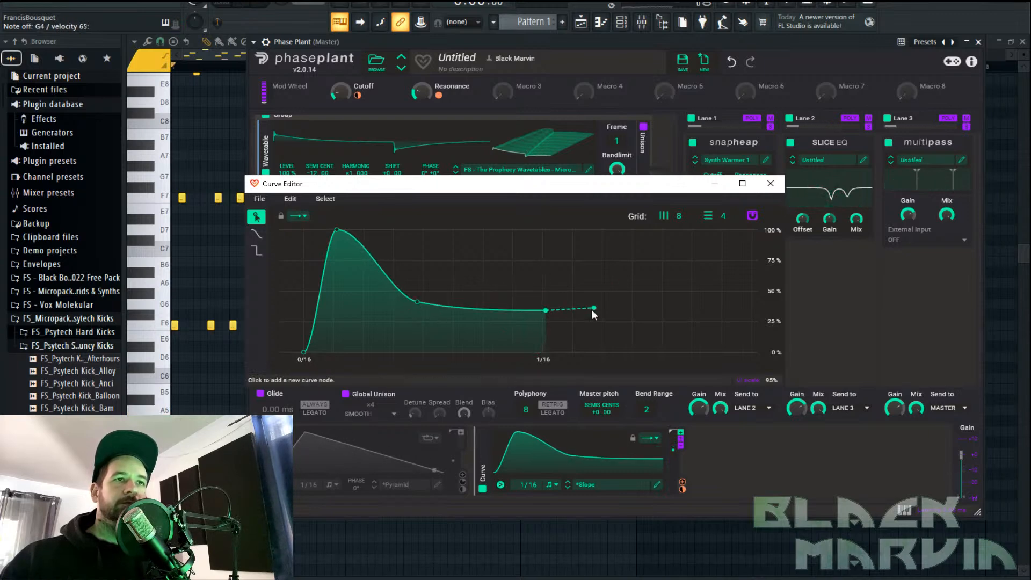
pyautogui.click(771, 183)
# Lengthen the first group's envelope release to 173 ms while the pattern plays
pyautogui.moveTo(553, 203); pyautogui.dragTo(560, 181)
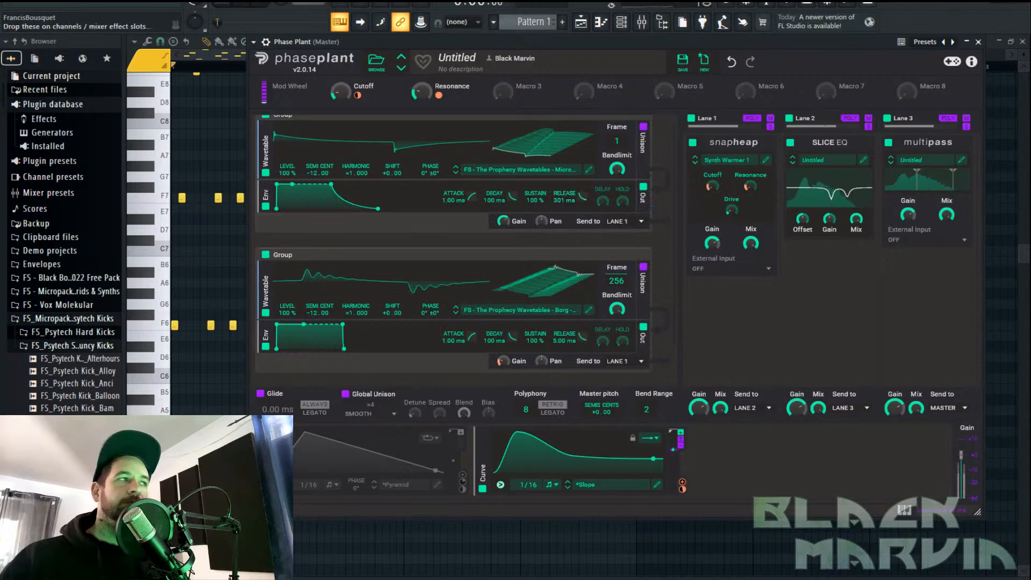
pyautogui.press('space')
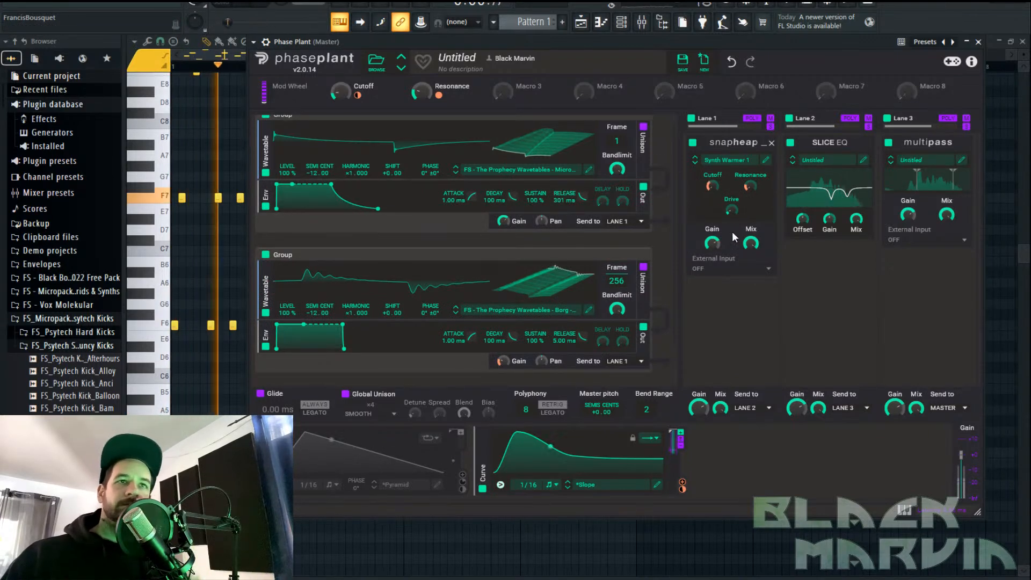
pyautogui.moveTo(582, 200); pyautogui.dragTo(582, 210)
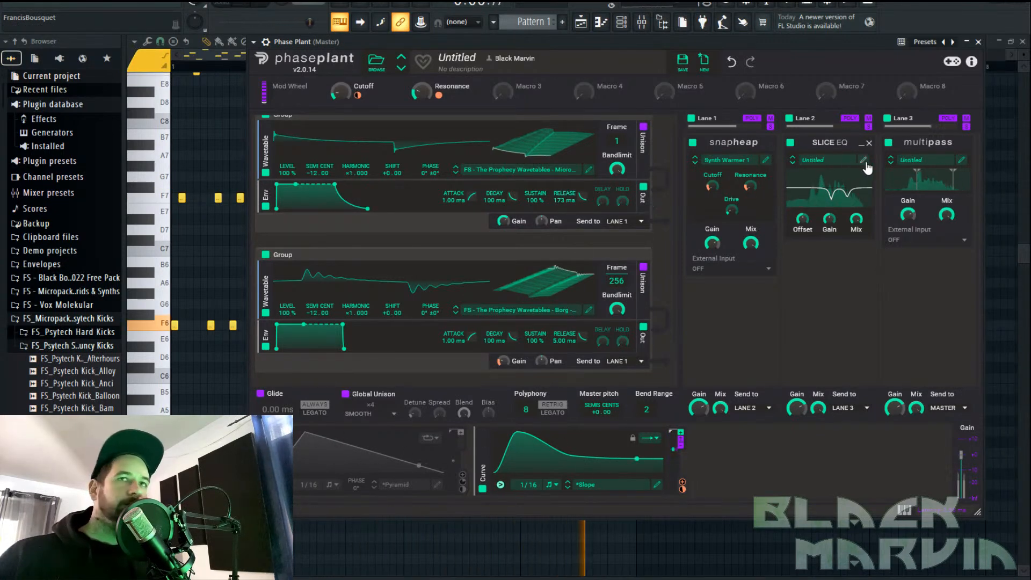
# Reopen the Slice EQ and deepen its lower-frequency cut, moving it slightly higher in frequency
pyautogui.doubleClick(840, 168)
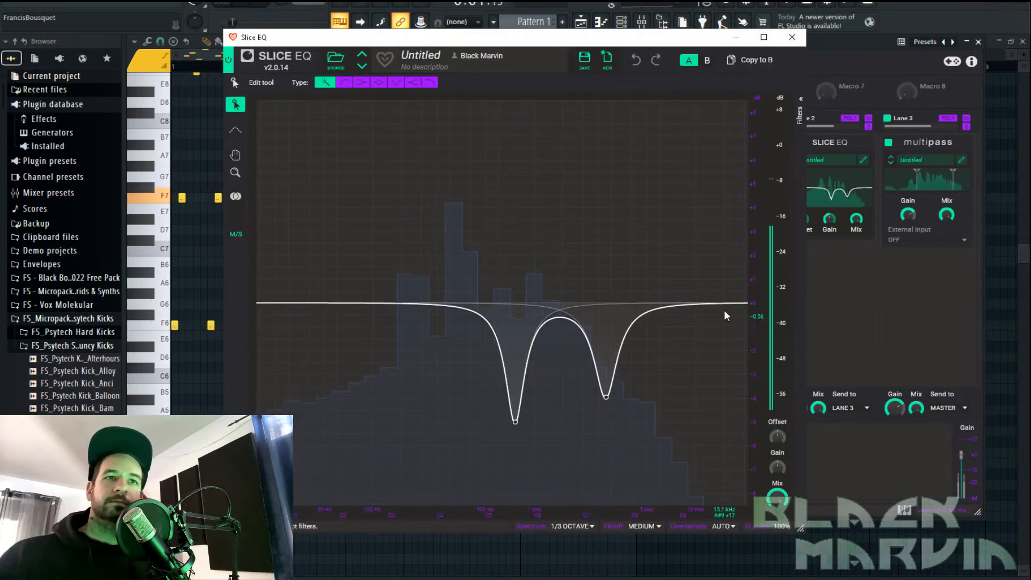
pyautogui.moveTo(515, 422); pyautogui.dragTo(524, 461)
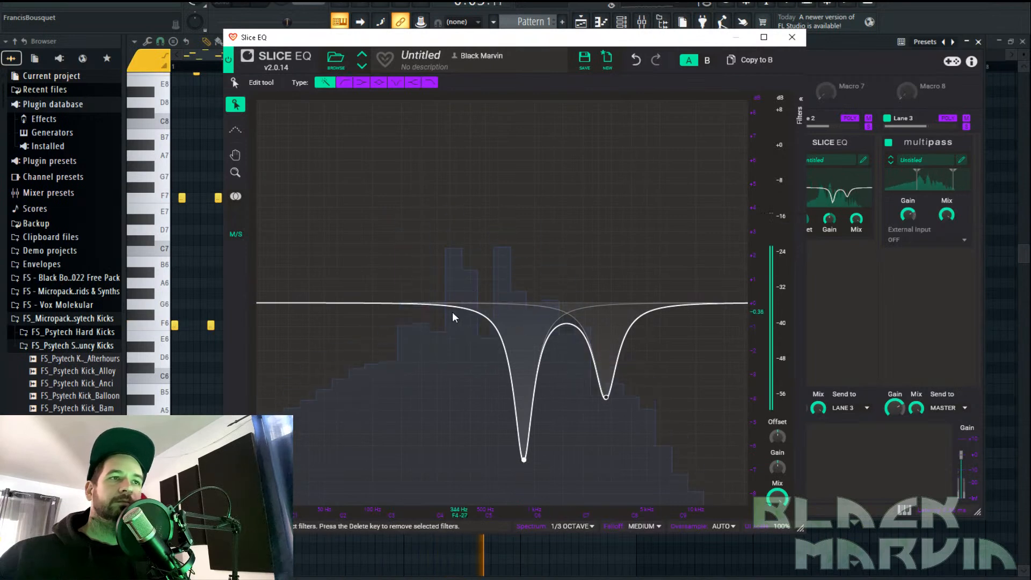
# Roll off the low end of the Slice EQ curve with an additional low-frequency cut and close its editor
pyautogui.moveTo(279, 307); pyautogui.dragTo(284, 380)
pyautogui.click(791, 37)
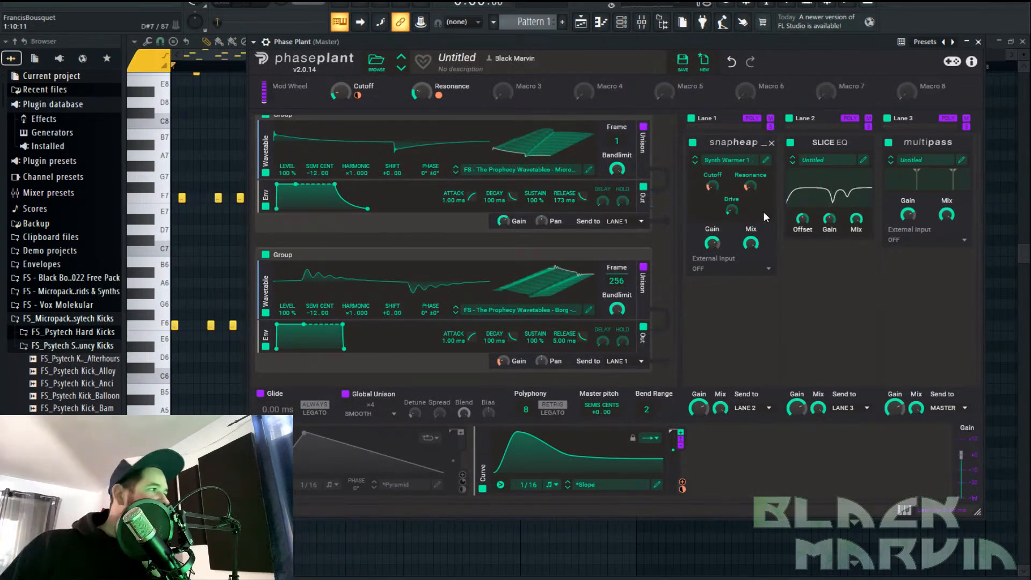
pyautogui.click(855, 267)
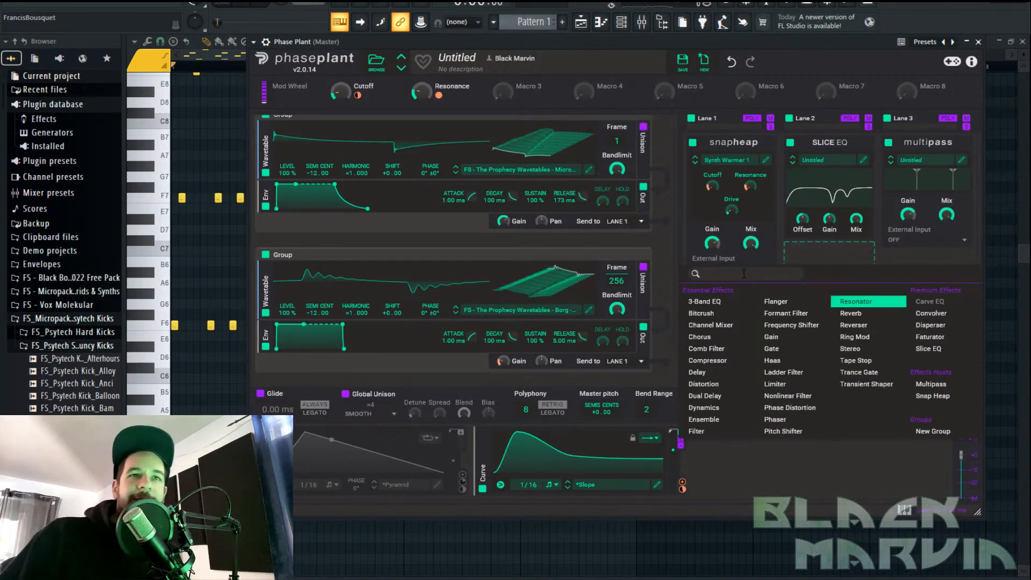
pyautogui.click(858, 272)
# Try a Sampler generator below the second group, loading the Inharmonic 7 sample from the Inharmonics folder
pyautogui.scroll(-2, 492, 380)
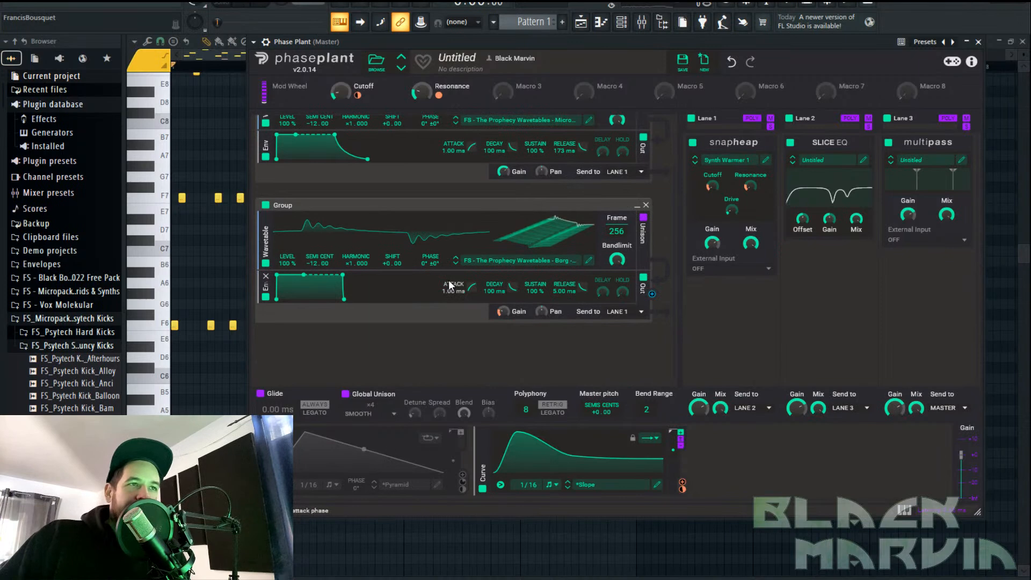
pyautogui.click(411, 332)
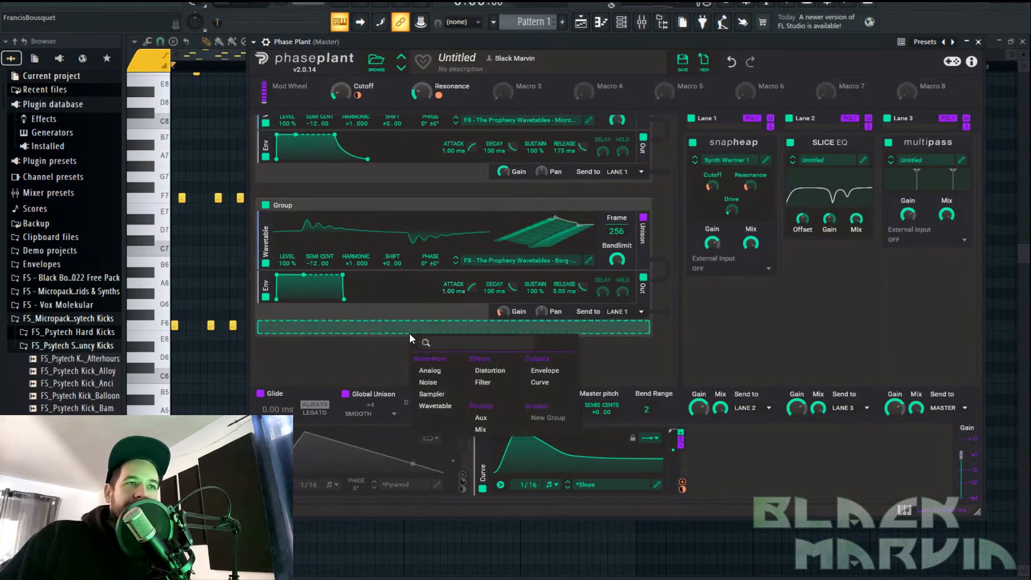
pyautogui.click(438, 393)
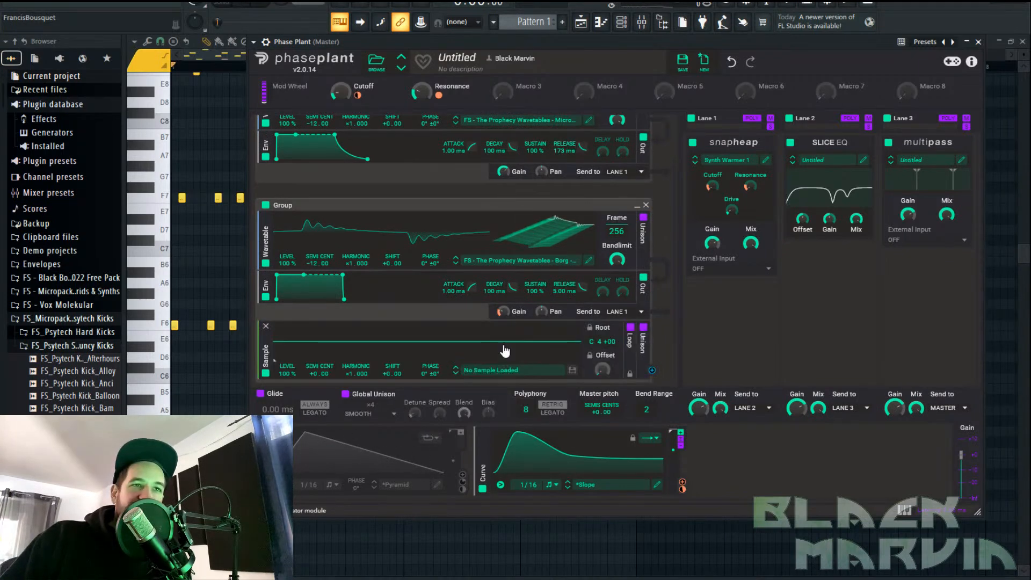
pyautogui.scroll(-2, 505, 351)
pyautogui.click(572, 301)
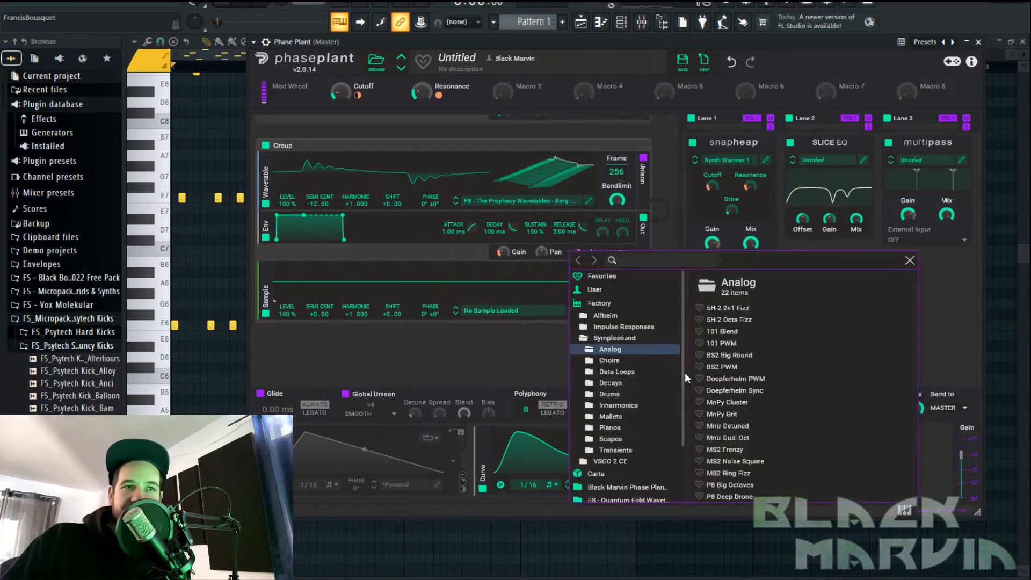
pyautogui.scroll(-2, 744, 378)
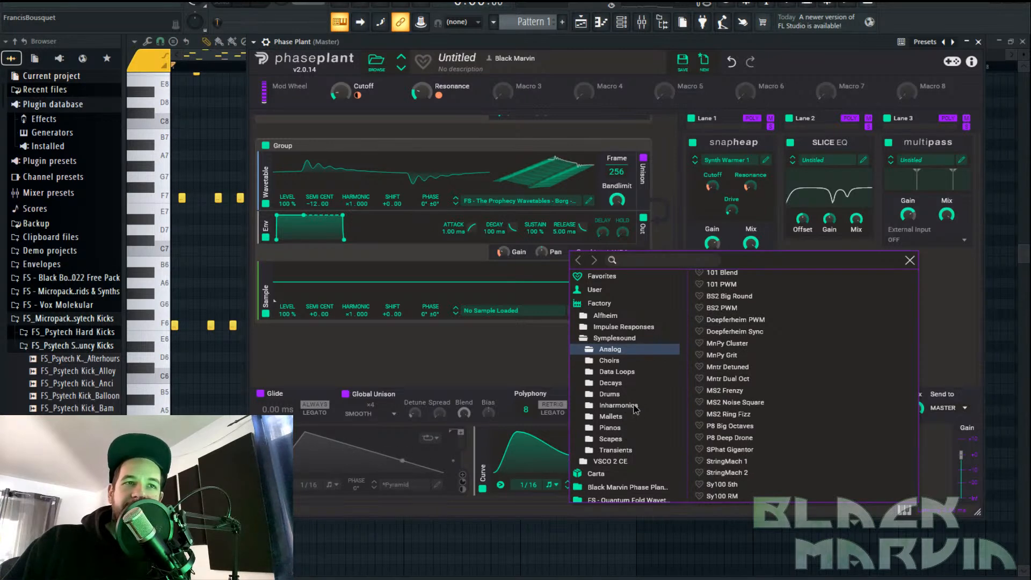
pyautogui.click(624, 404)
pyautogui.click(749, 378)
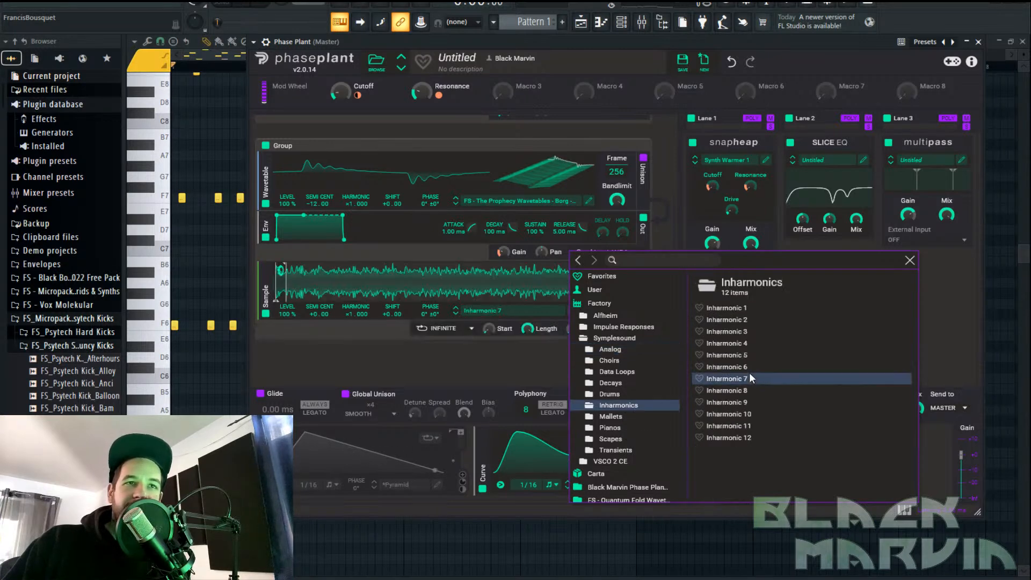
# Browse the Impulse Responses, Analog and Alfheim sample folders for an alternative and remove the Sampler
pyautogui.click(623, 326)
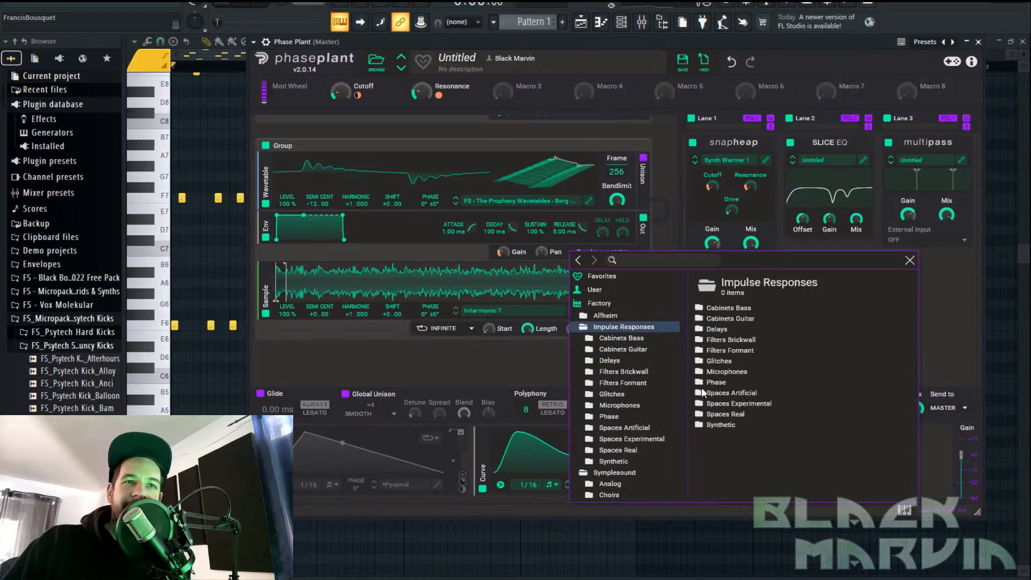
pyautogui.click(727, 427)
pyautogui.scroll(-5, 747, 386)
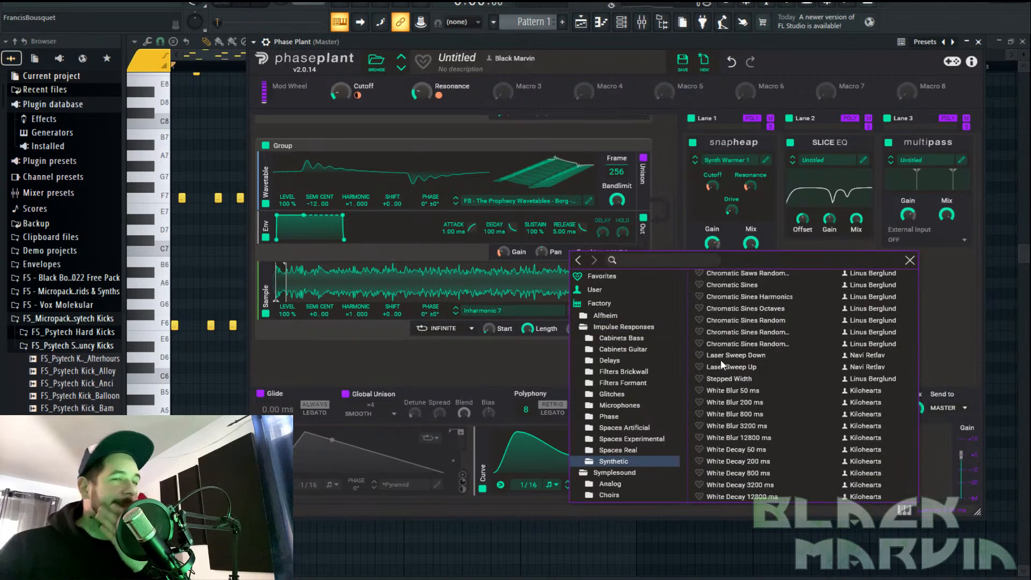
pyautogui.scroll(-5, 641, 455)
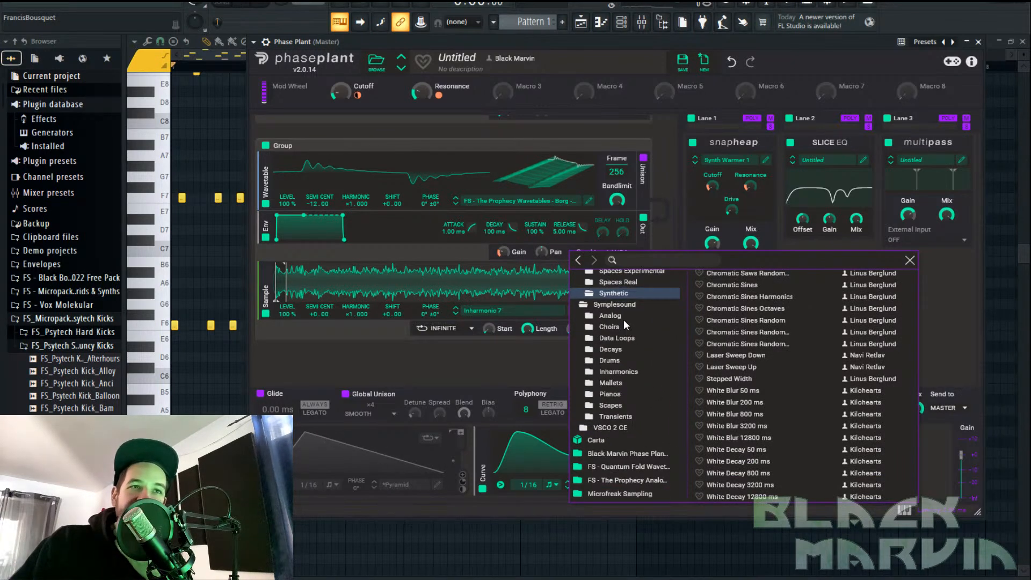
pyautogui.click(623, 317)
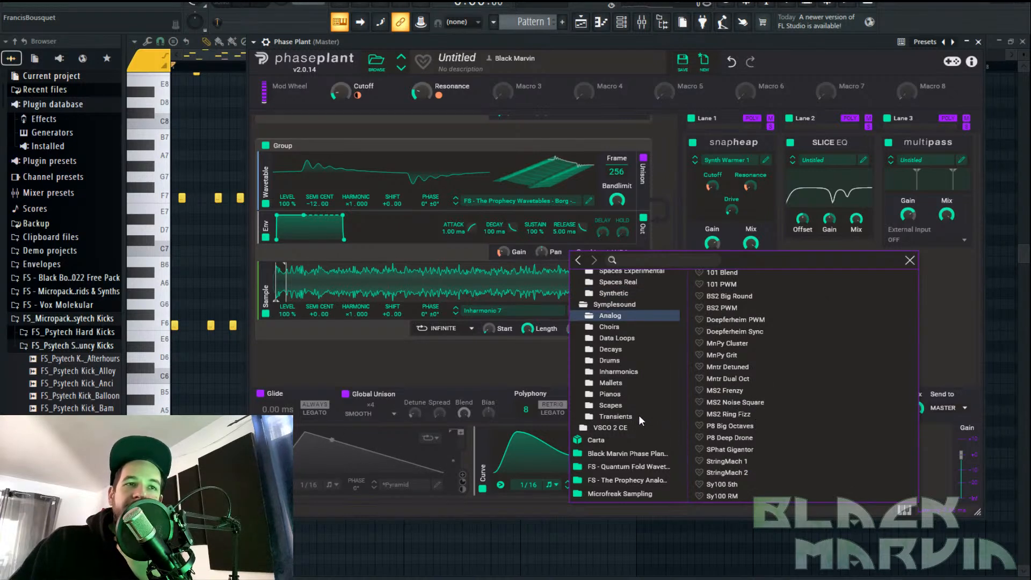
pyautogui.scroll(-1, 633, 416)
pyautogui.scroll(2, 723, 377)
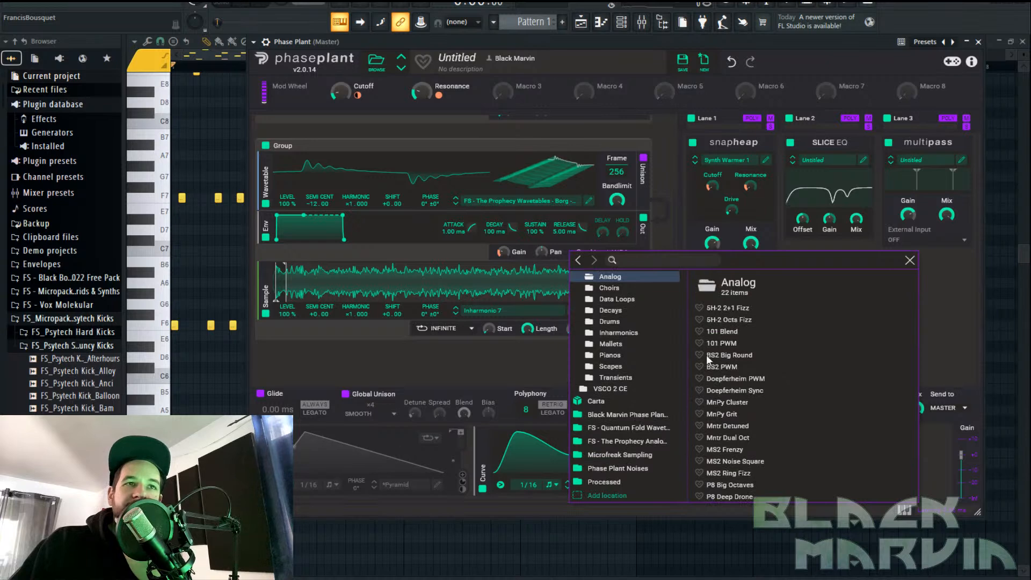
pyautogui.scroll(1, 630, 312)
pyautogui.scroll(6, 634, 318)
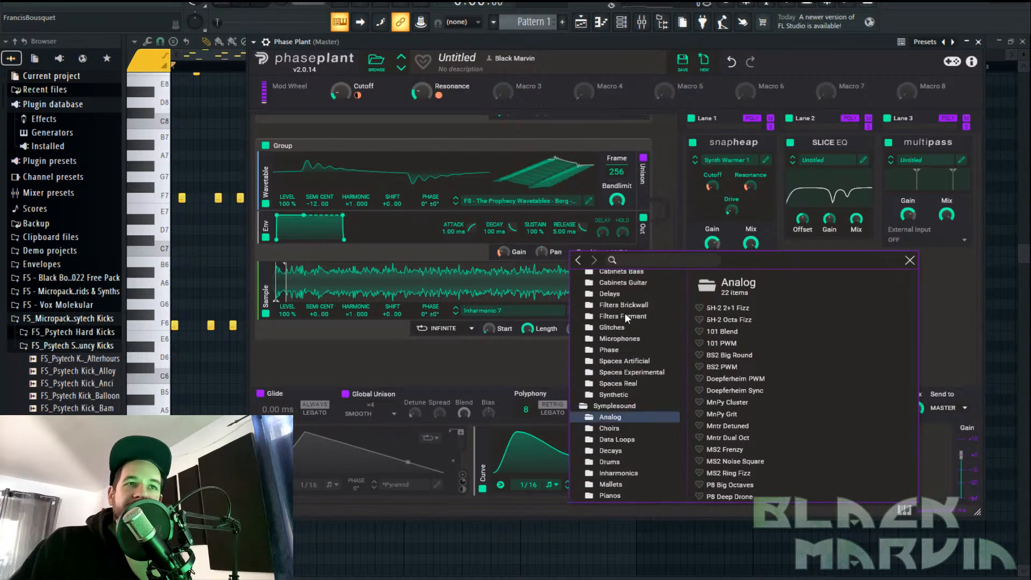
pyautogui.click(617, 317)
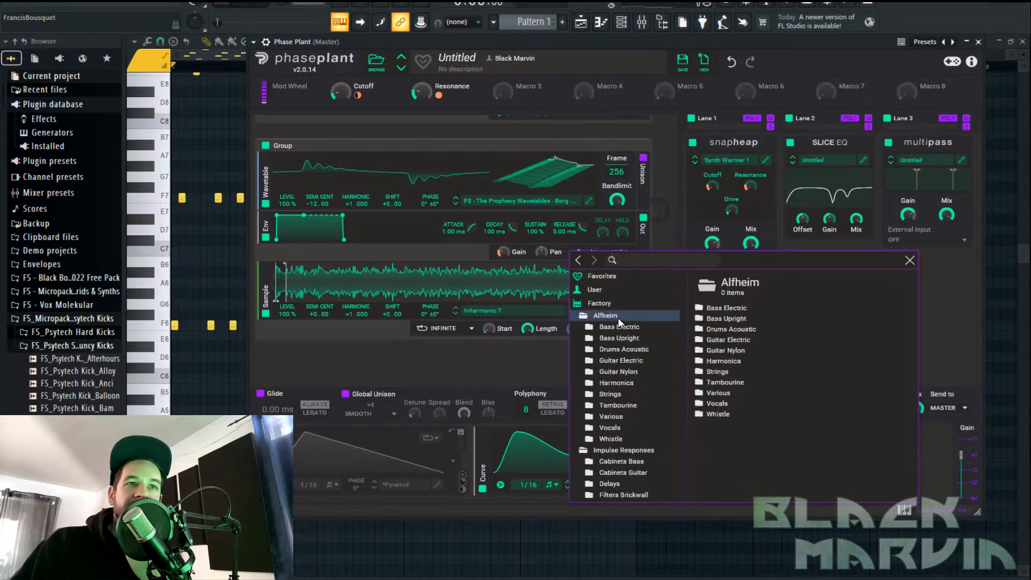
pyautogui.doubleClick(727, 392)
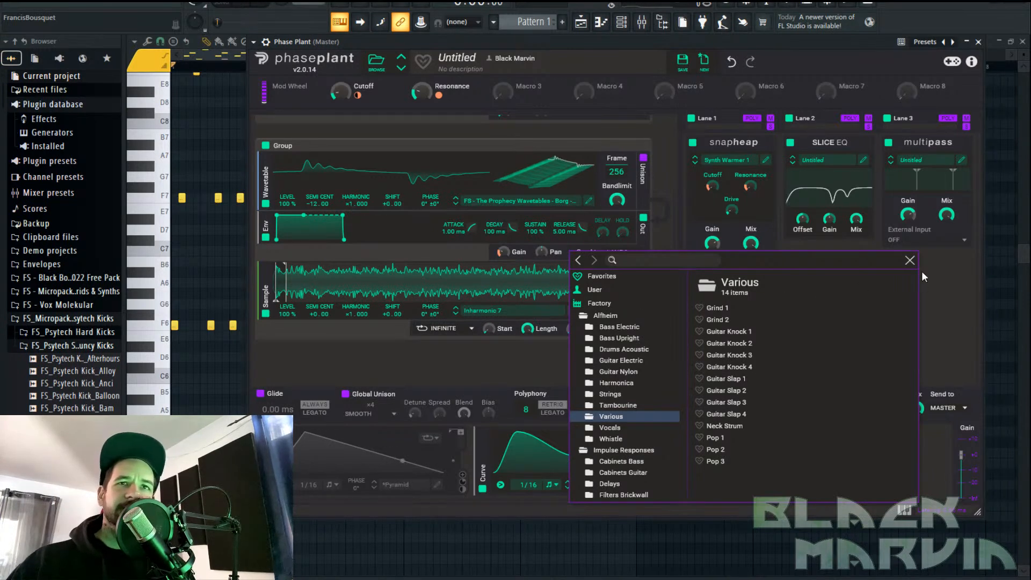
pyautogui.click(911, 261)
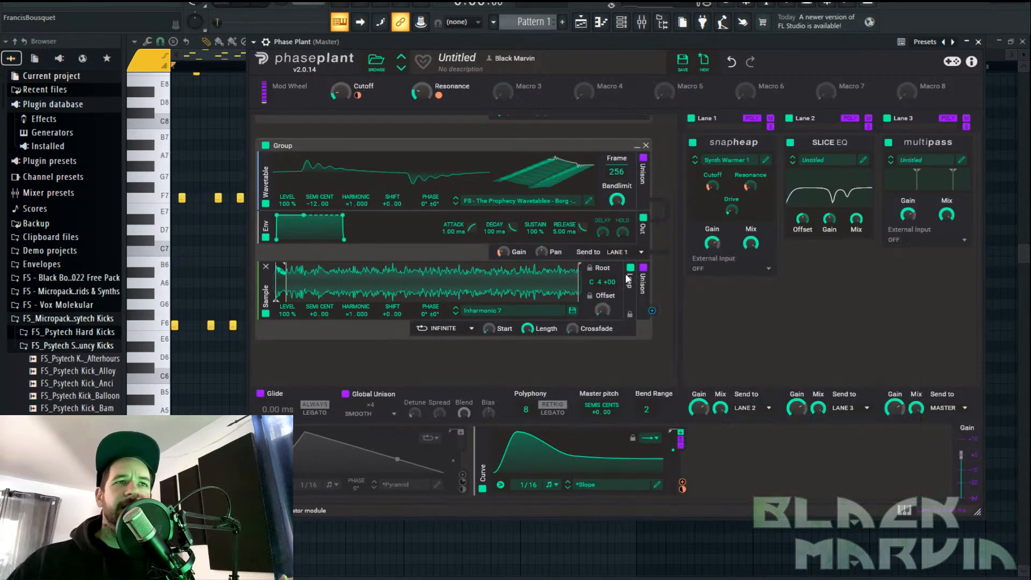
pyautogui.click(265, 267)
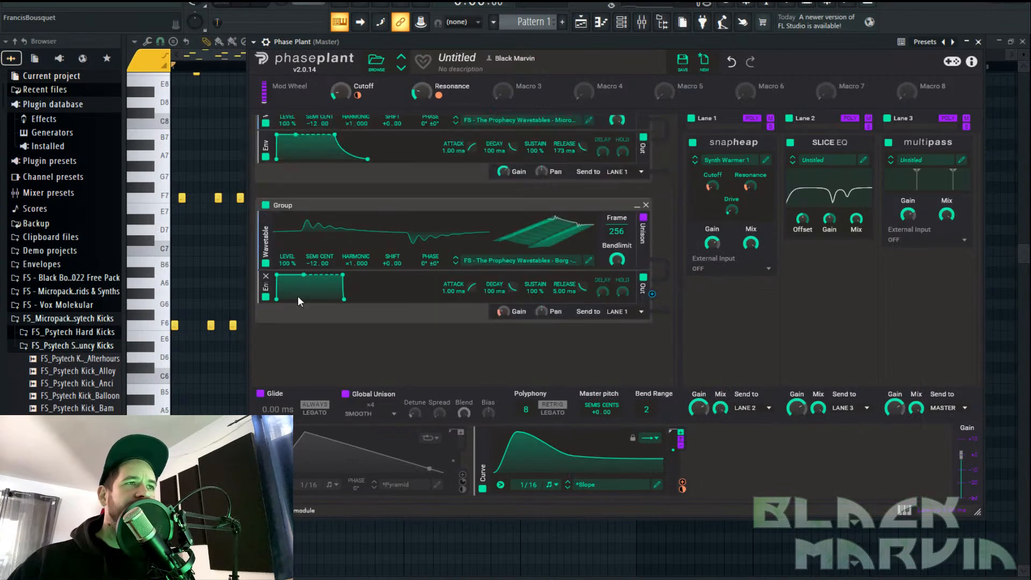
# Add a Noise generator in its own group with an output envelope below the second wavetable group
pyautogui.click(310, 327)
pyautogui.click(325, 374)
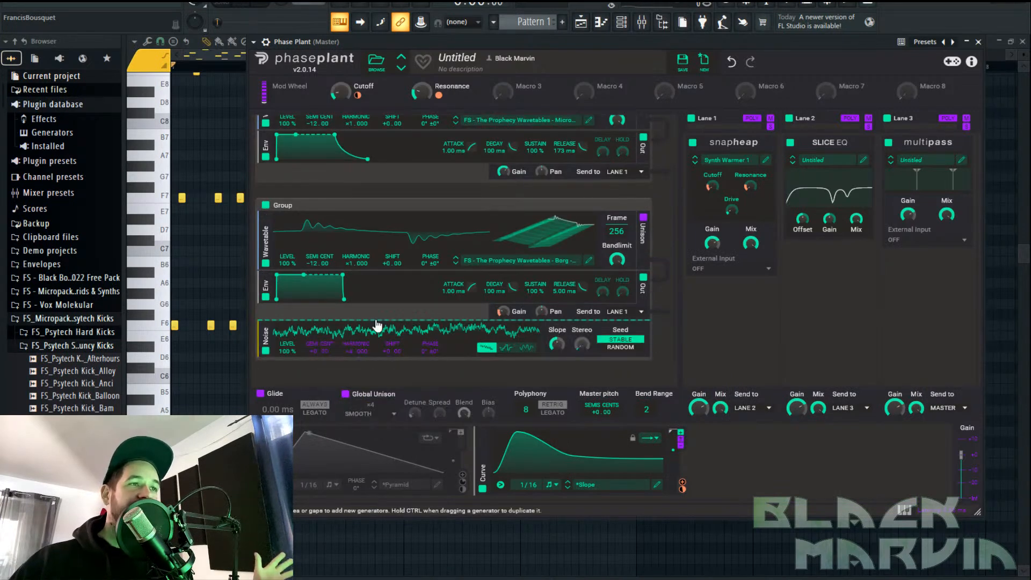
pyautogui.moveTo(261, 300); pyautogui.dragTo(261, 369)
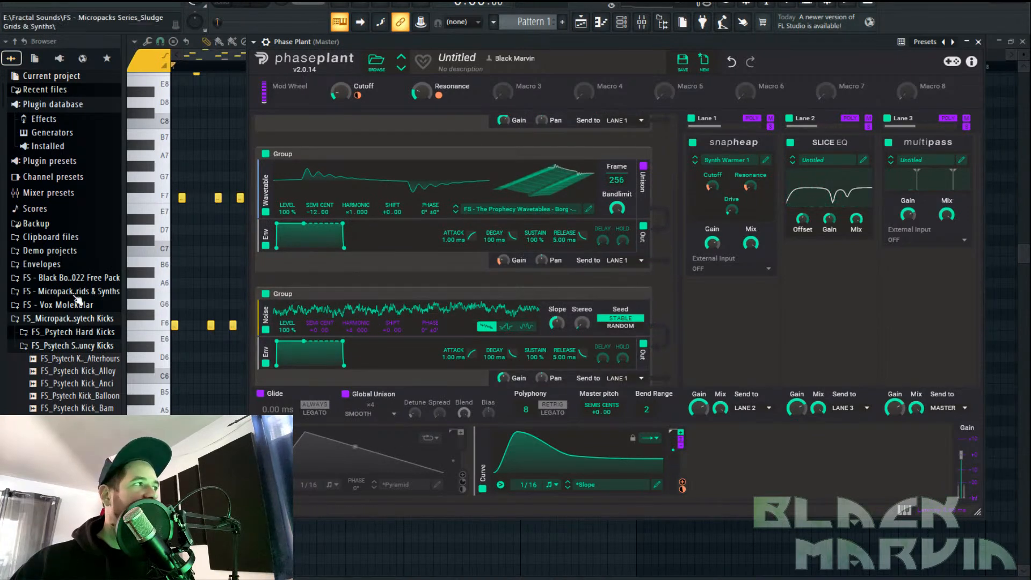
pyautogui.scroll(-2, 477, 316)
pyautogui.moveTo(464, 277); pyautogui.dragTo(509, 352)
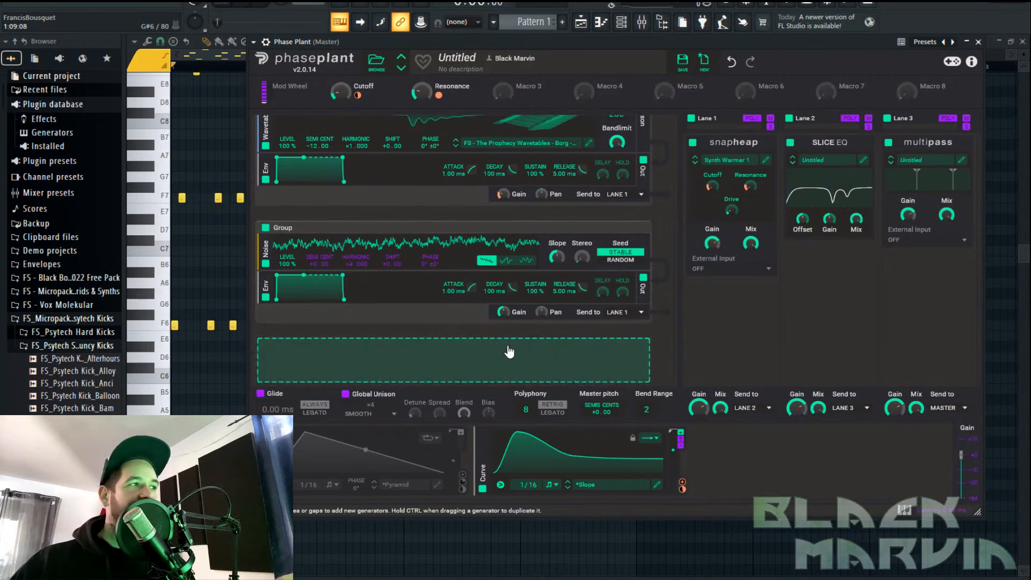
pyautogui.click(476, 349)
pyautogui.click(500, 415)
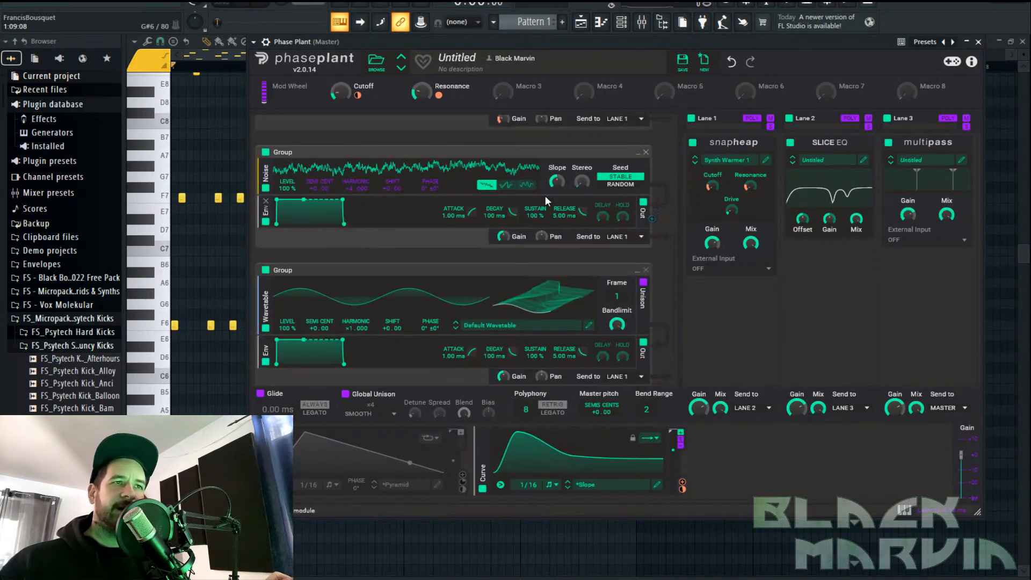
pyautogui.click(645, 270)
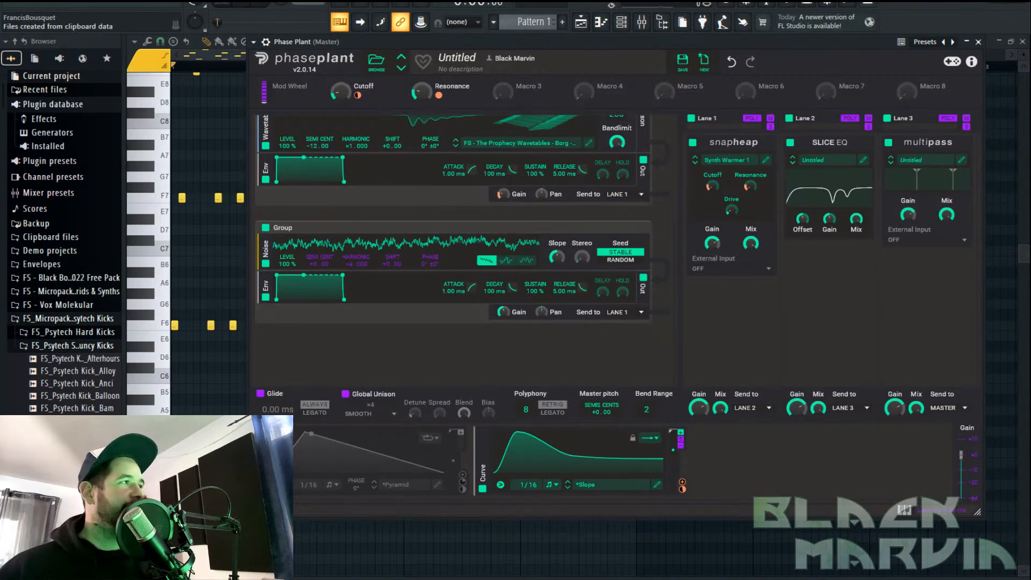
pyautogui.click(455, 344)
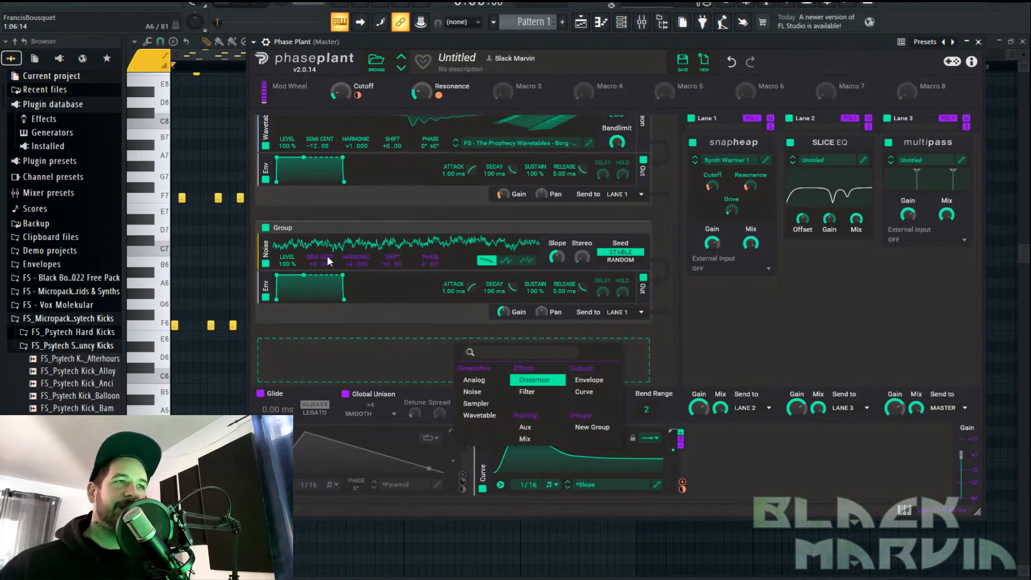
pyautogui.click(343, 227)
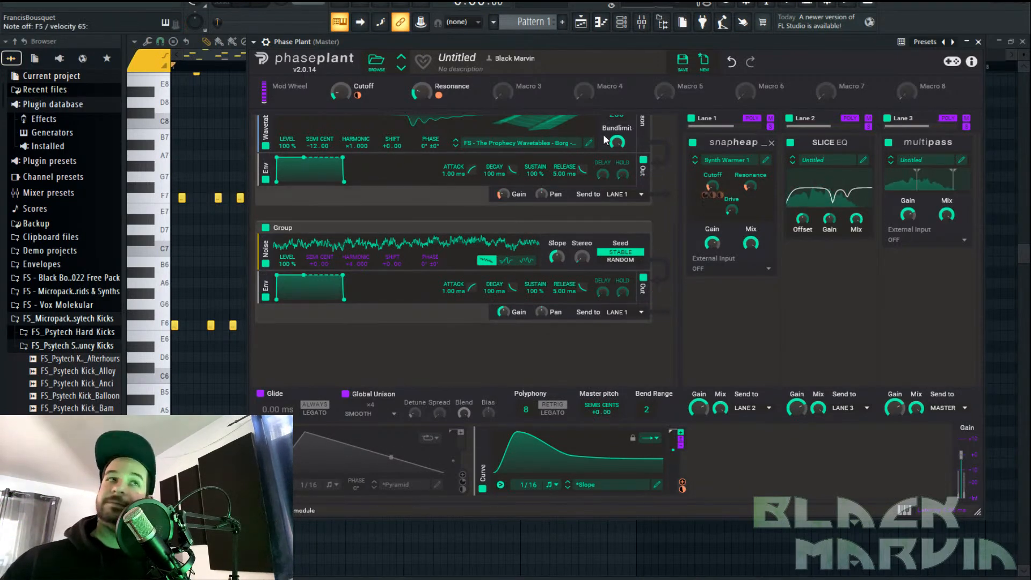
# Raise the Cutoff macro, lower the noise generator's Slope and increase its Stereo width
pyautogui.moveTo(345, 92); pyautogui.dragTo(345, 35)
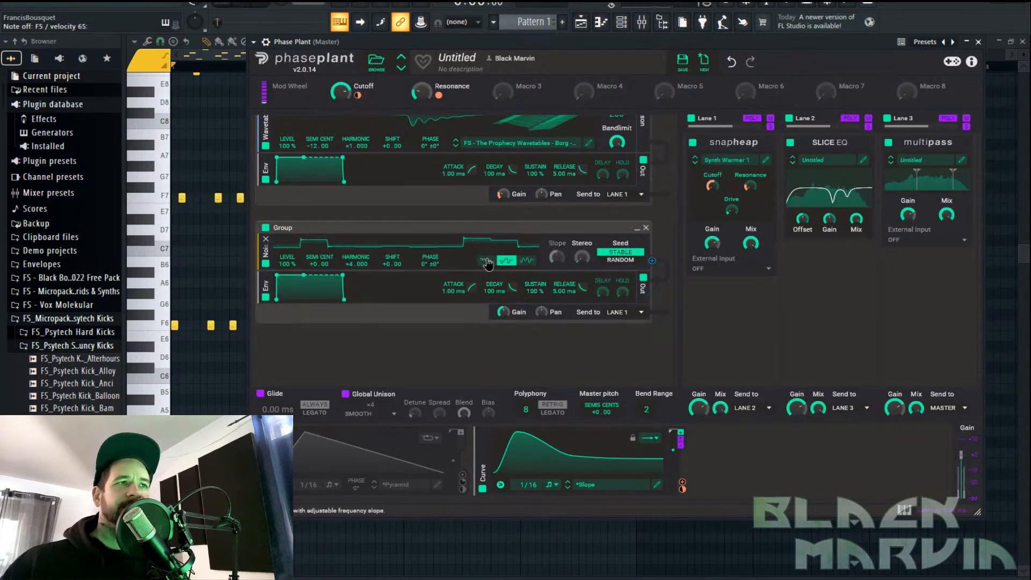
pyautogui.moveTo(557, 256)
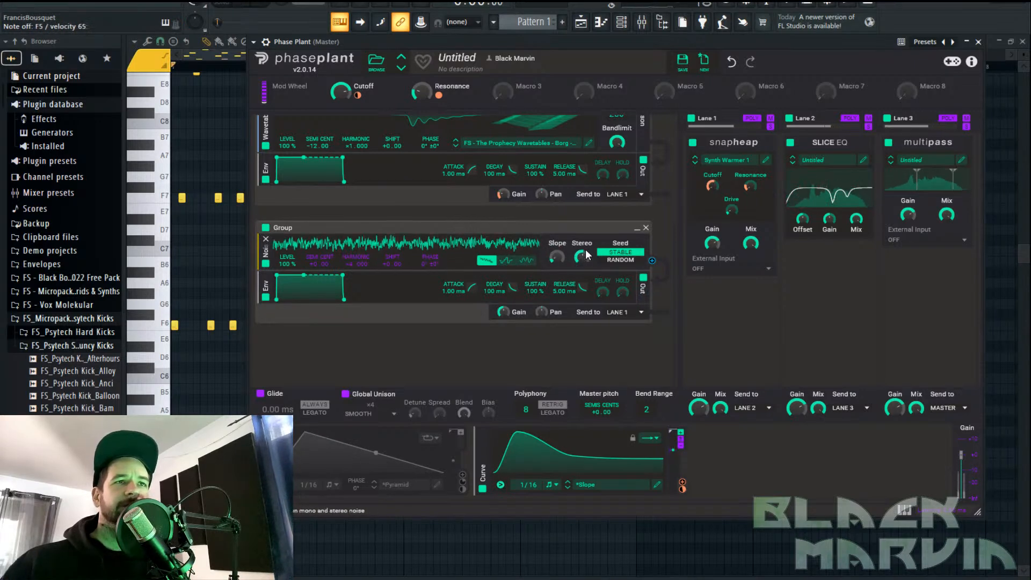
# Insert a high-pass Filter between the noise generator and its envelope, and lower the noise group's Gain
pyautogui.click(449, 337)
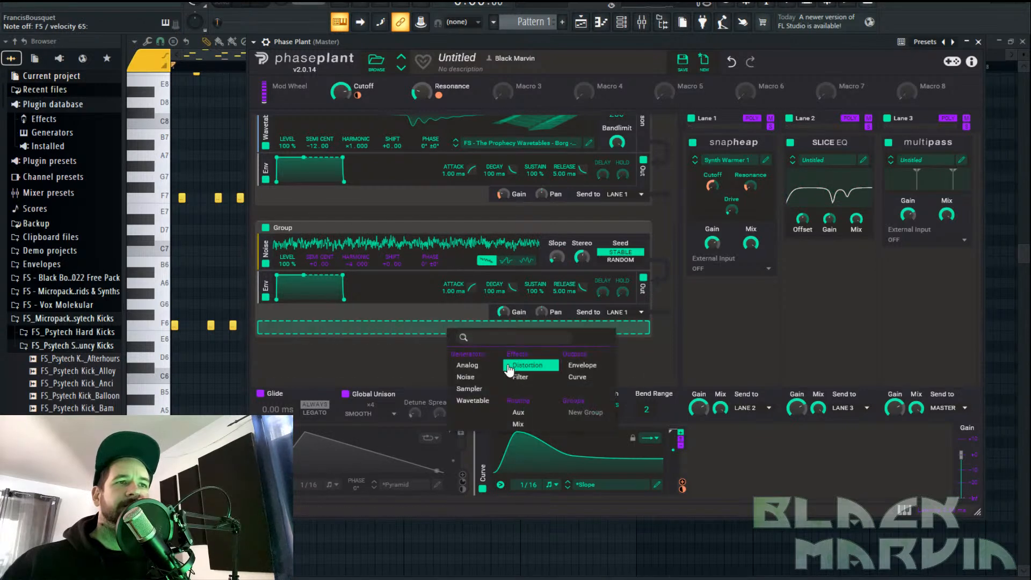
pyautogui.click(524, 375)
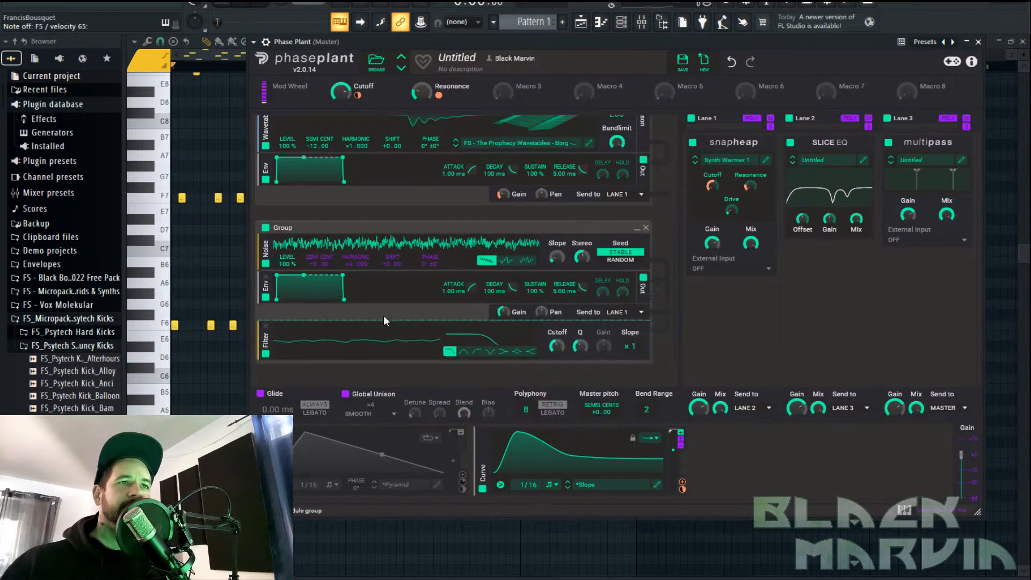
pyautogui.moveTo(267, 343); pyautogui.dragTo(532, 306)
pyautogui.click(475, 302)
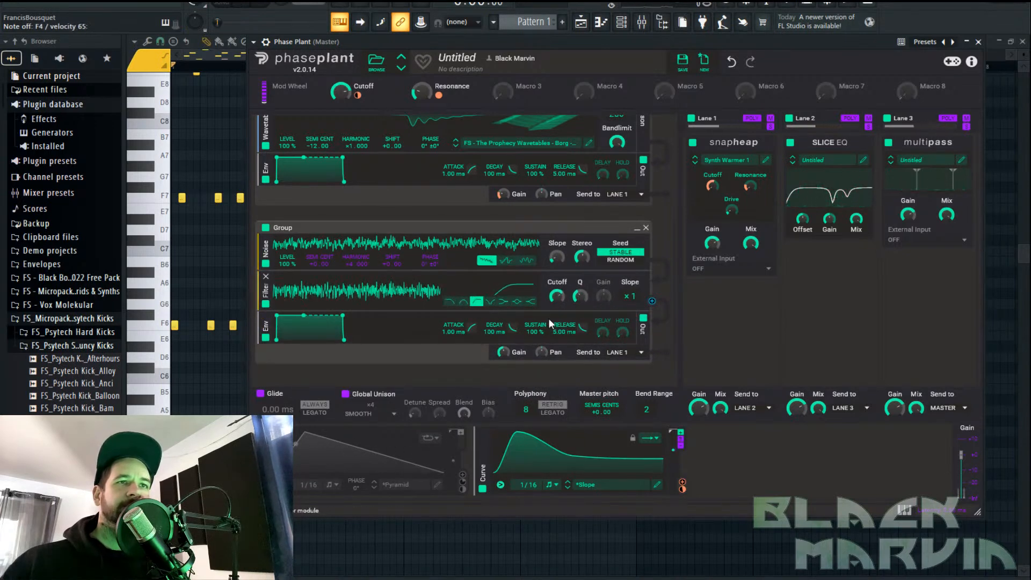
pyautogui.moveTo(503, 352)
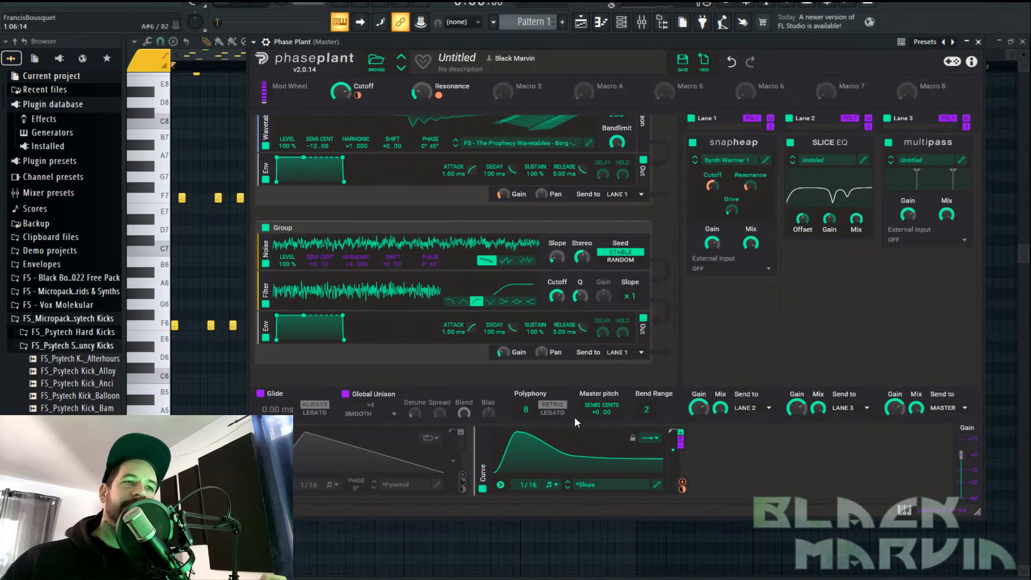
# Add a unipolar Random modulator after the Curve and route it to the noise group's Gain
pyautogui.click(736, 451)
pyautogui.click(766, 451)
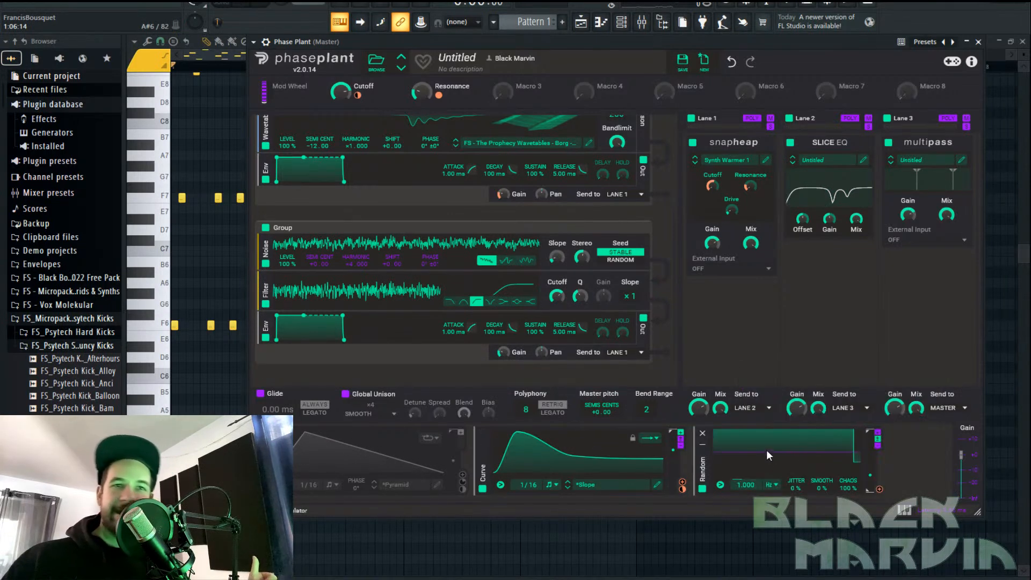
pyautogui.hscroll(2, 767, 458)
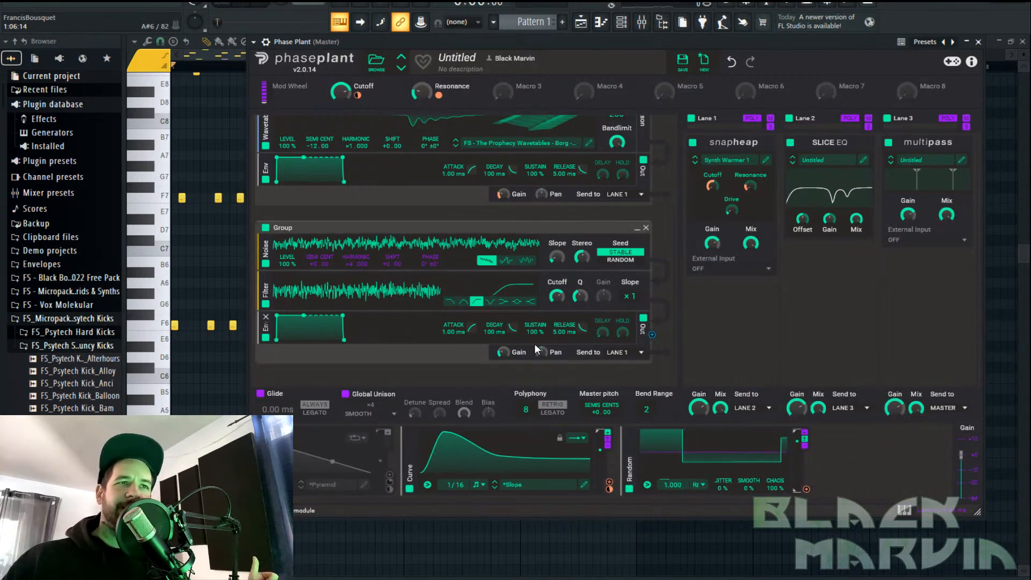
pyautogui.moveTo(804, 443); pyautogui.dragTo(807, 446)
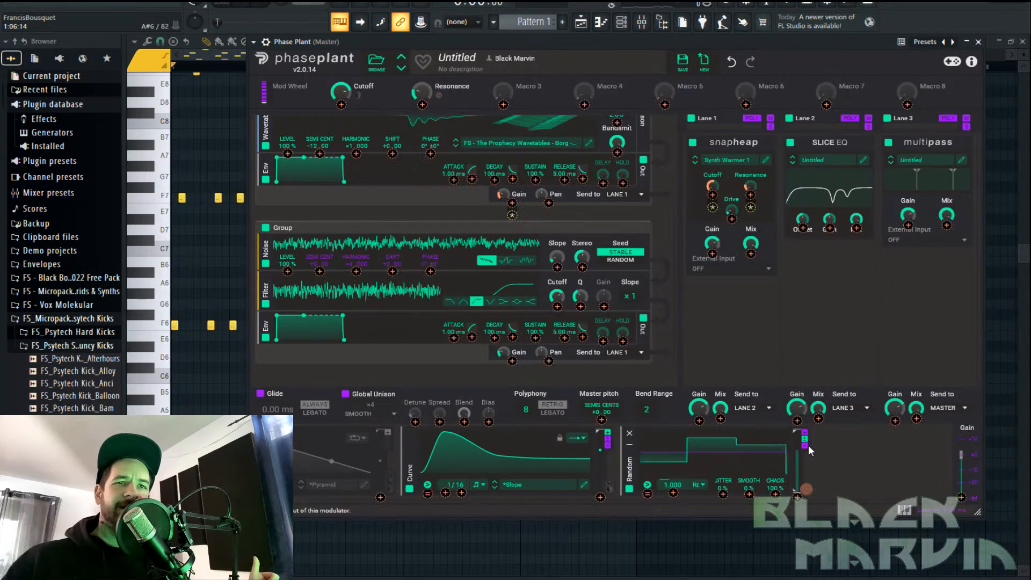
pyautogui.click(804, 432)
pyautogui.click(804, 432)
pyautogui.moveTo(808, 488); pyautogui.dragTo(505, 353)
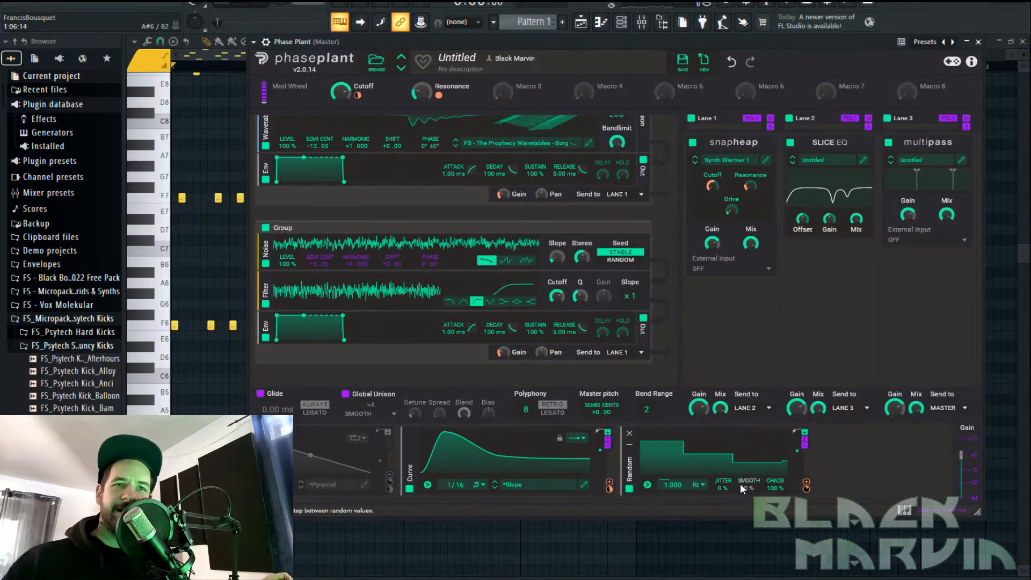
# Set the Random modulator's Smooth to 100% and its rate to 2.052 Hz, and turn the Cutoff macro down to minimum
pyautogui.moveTo(748, 488); pyautogui.dragTo(746, 485)
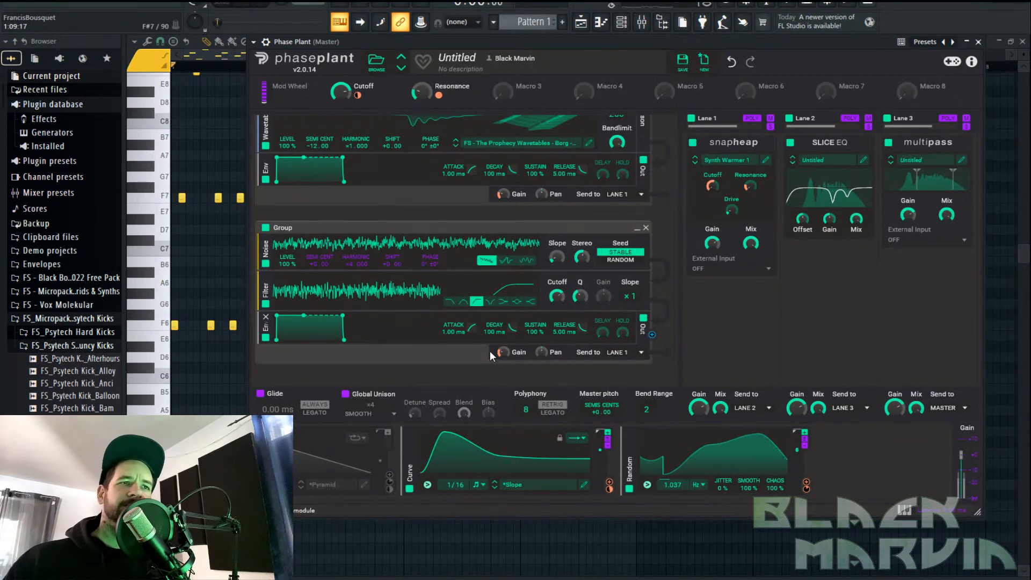
pyautogui.moveTo(508, 356); pyautogui.dragTo(672, 487)
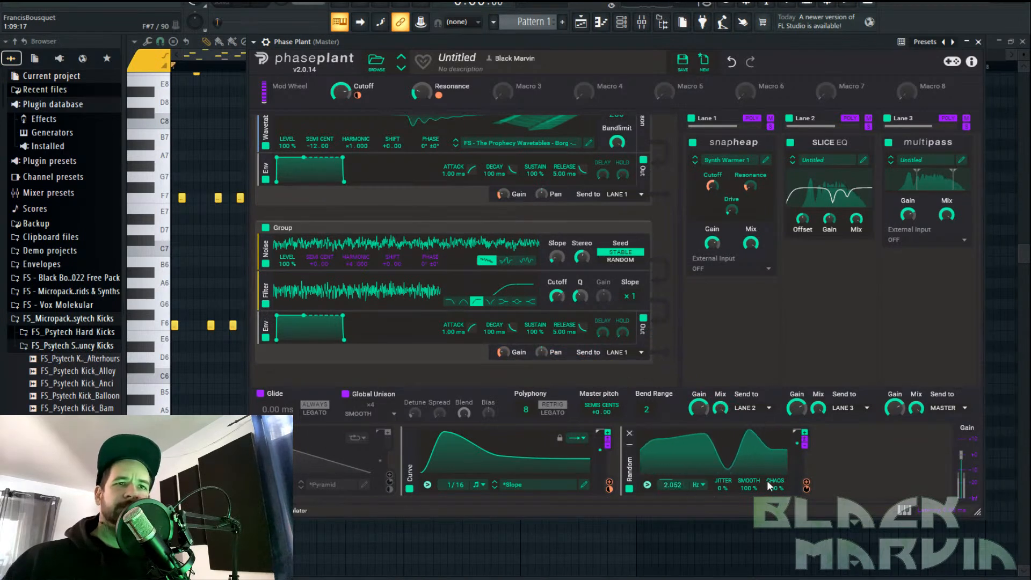
pyautogui.moveTo(800, 489); pyautogui.dragTo(341, 92)
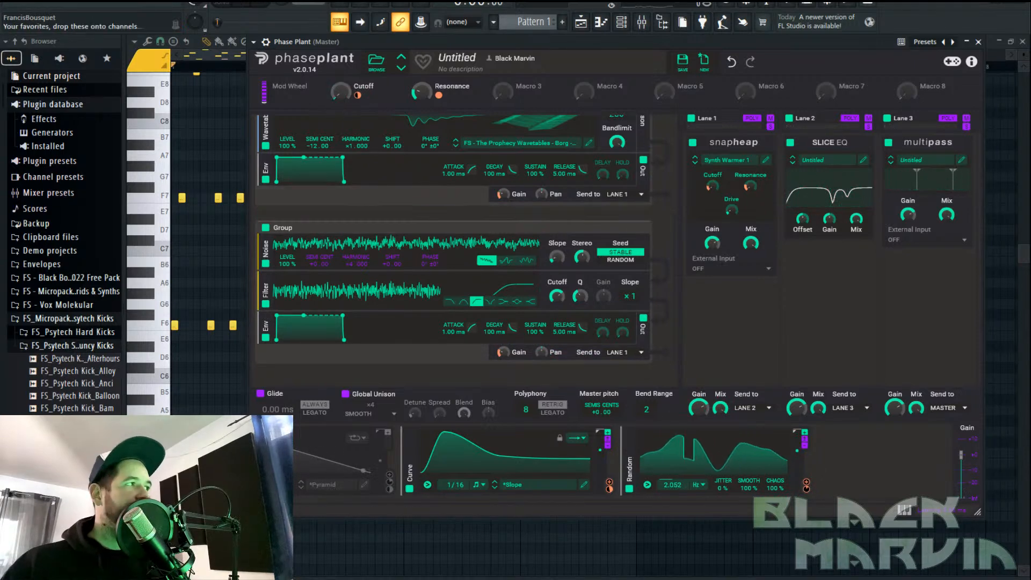
# Enable unison on both wavetable generators and raise the Cutoff macro to about 13%
pyautogui.scroll(3, 595, 298)
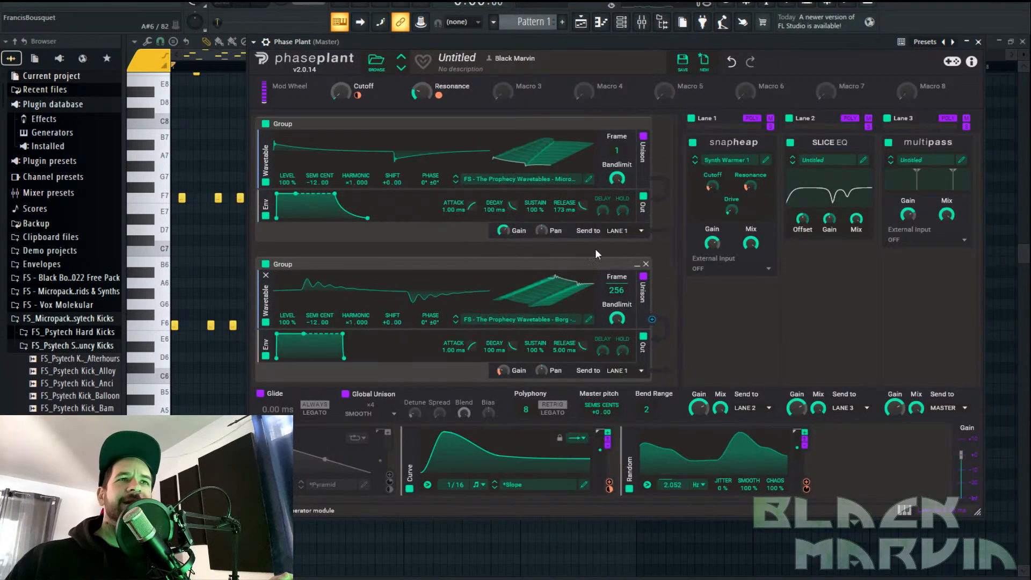
pyautogui.click(643, 144)
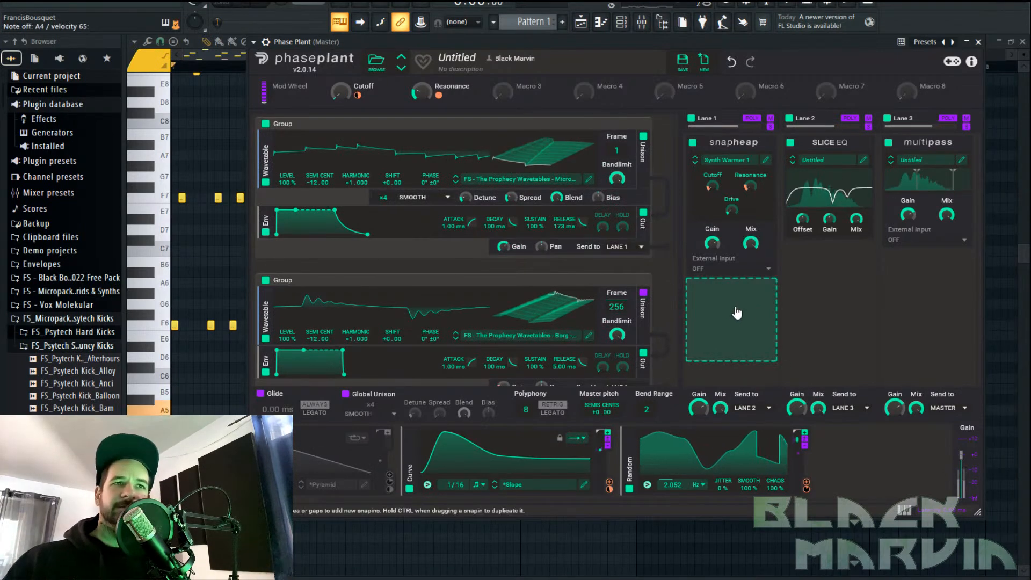
pyautogui.click(643, 293)
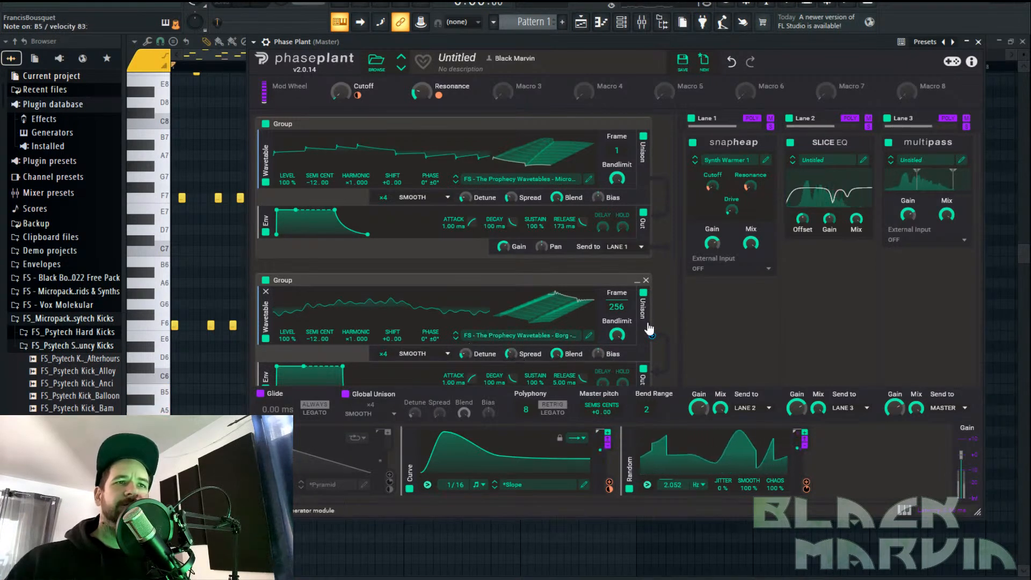
pyautogui.moveTo(339, 92)
pyautogui.mouseDown()
pyautogui.moveTo(339, 75)
pyautogui.moveTo(339, 102)
pyautogui.mouseUp()
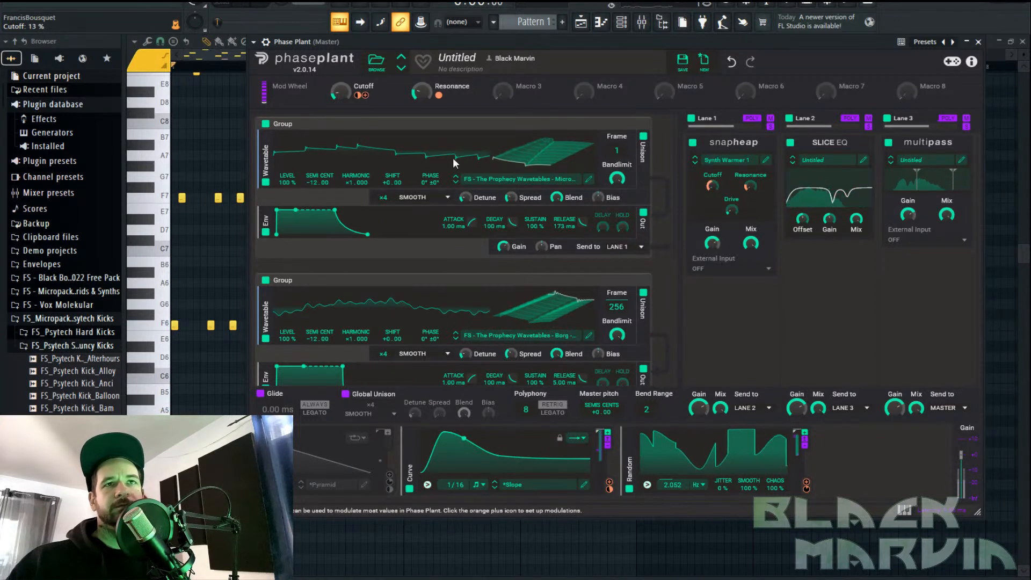
# Add a Multipass below the Slice EQ in Lane 2 and rename the Slice EQ preset to EQ
pyautogui.click(827, 263)
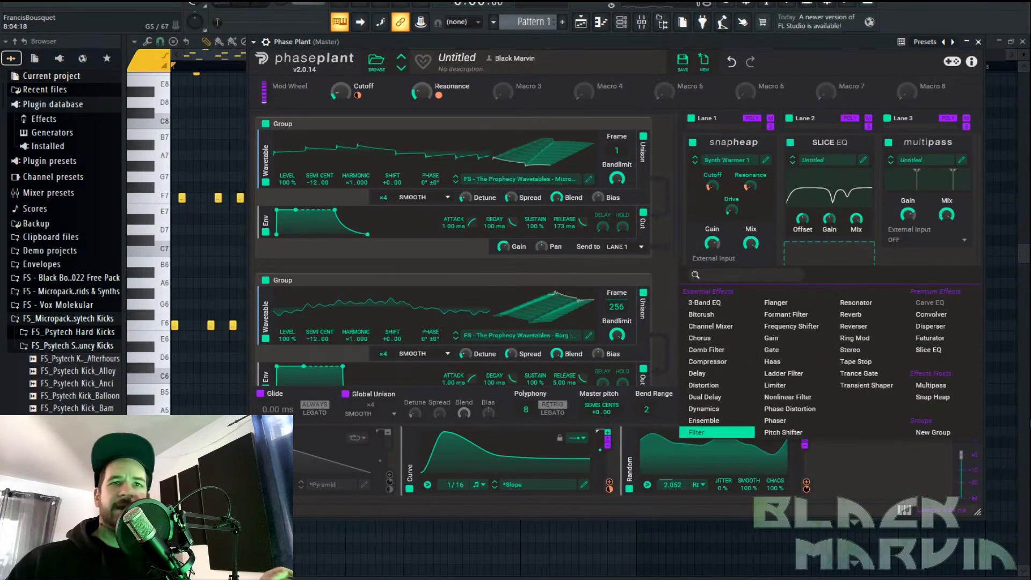
pyautogui.click(948, 380)
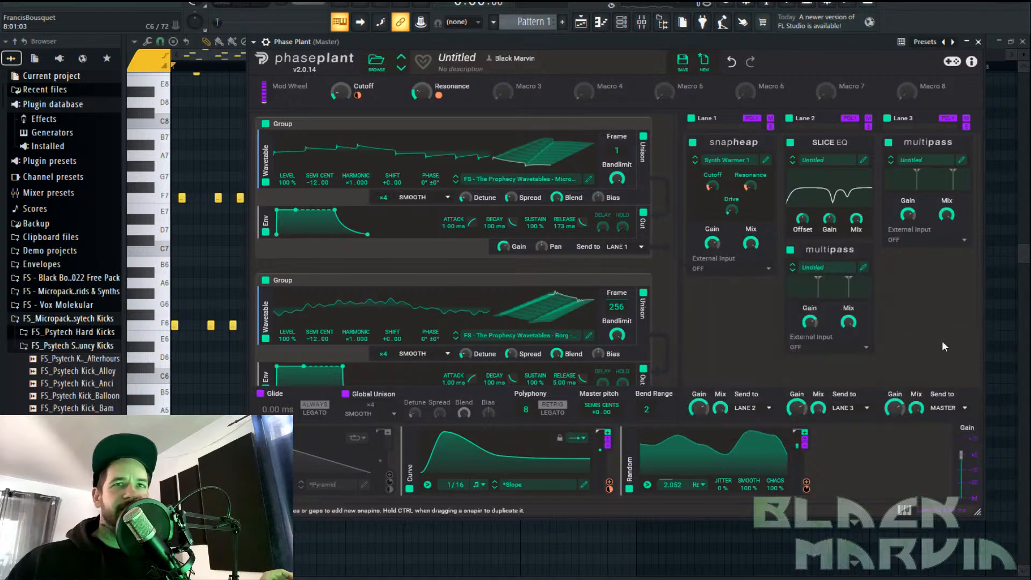
pyautogui.click(856, 162)
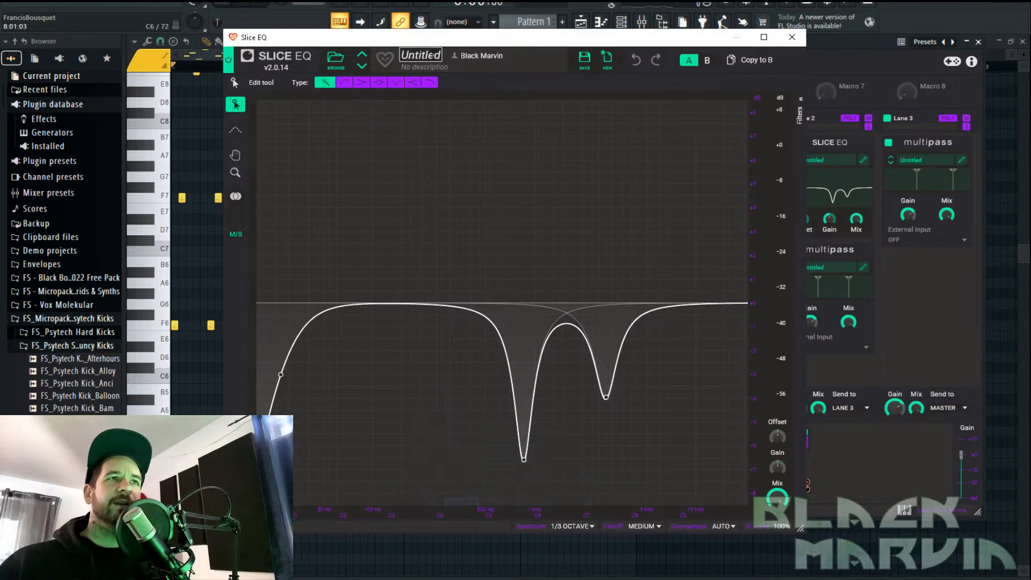
pyautogui.write('EQ')
pyautogui.press('Return')
pyautogui.click(791, 36)
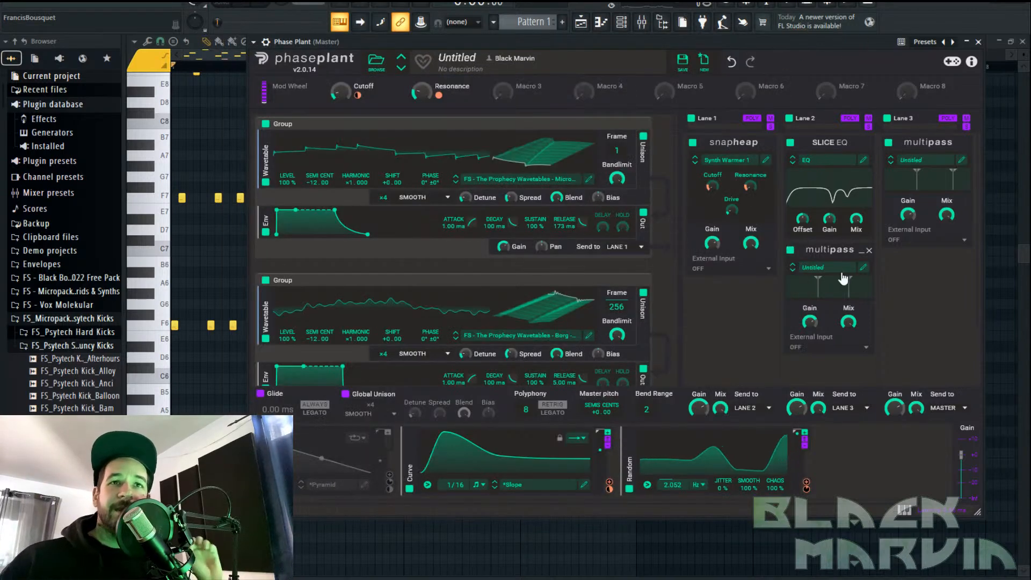
# Rename the Lane 3 Multipass preset to Reverb and return to the synth
pyautogui.click(961, 160)
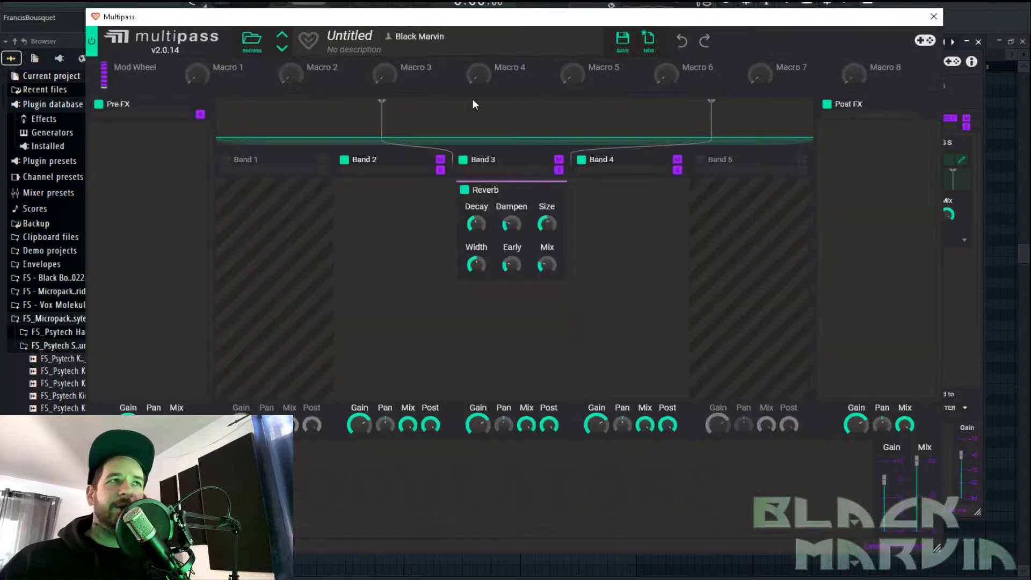
pyautogui.write('Reverb')
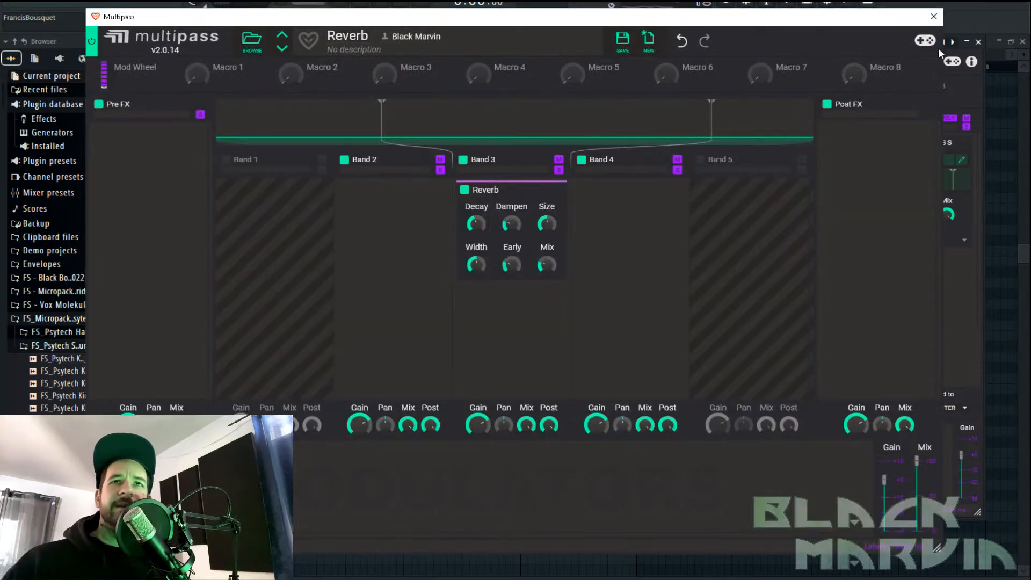
pyautogui.click(934, 16)
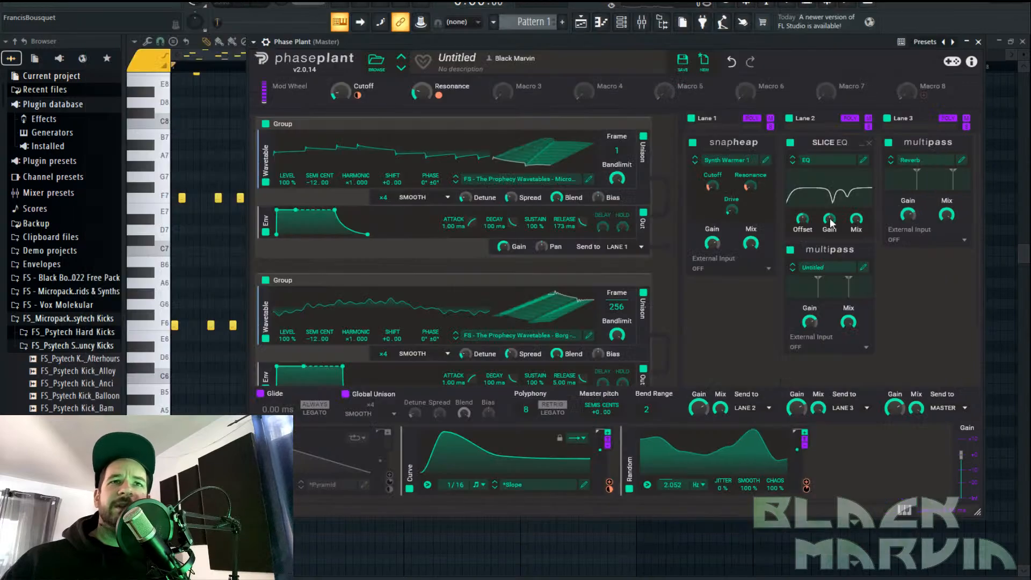
# Rename the Lane 2 Multipass preset to Delay and insert a Dual Delay in its Band 3
pyautogui.click(861, 267)
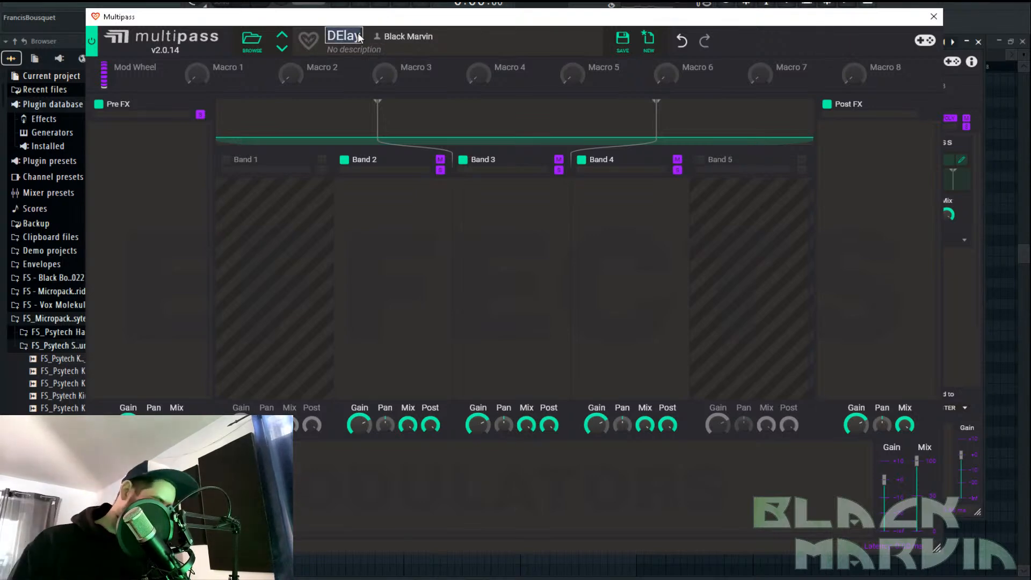
pyautogui.write('lay')
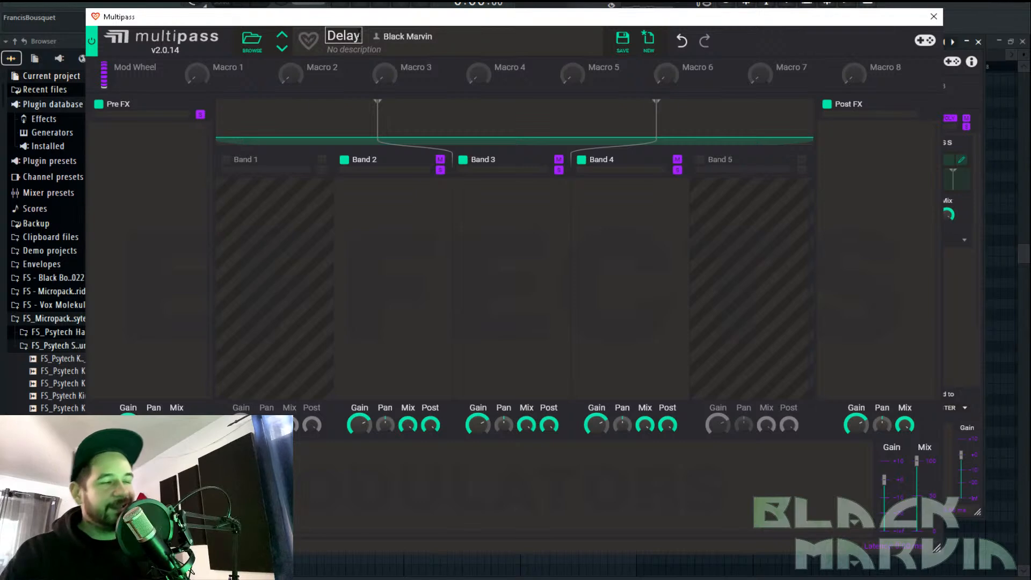
pyautogui.click(507, 199)
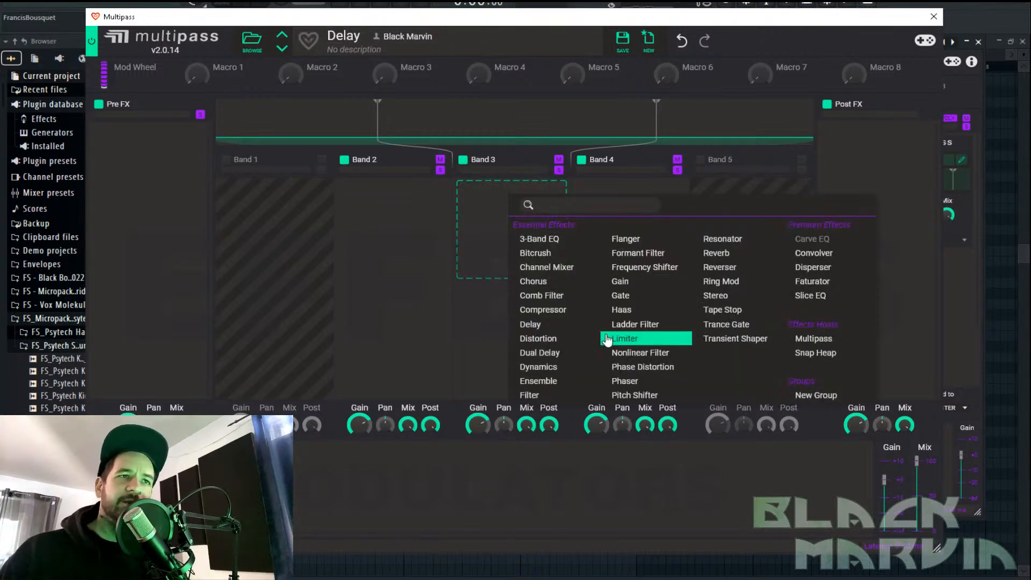
pyautogui.click(599, 352)
pyautogui.click(933, 17)
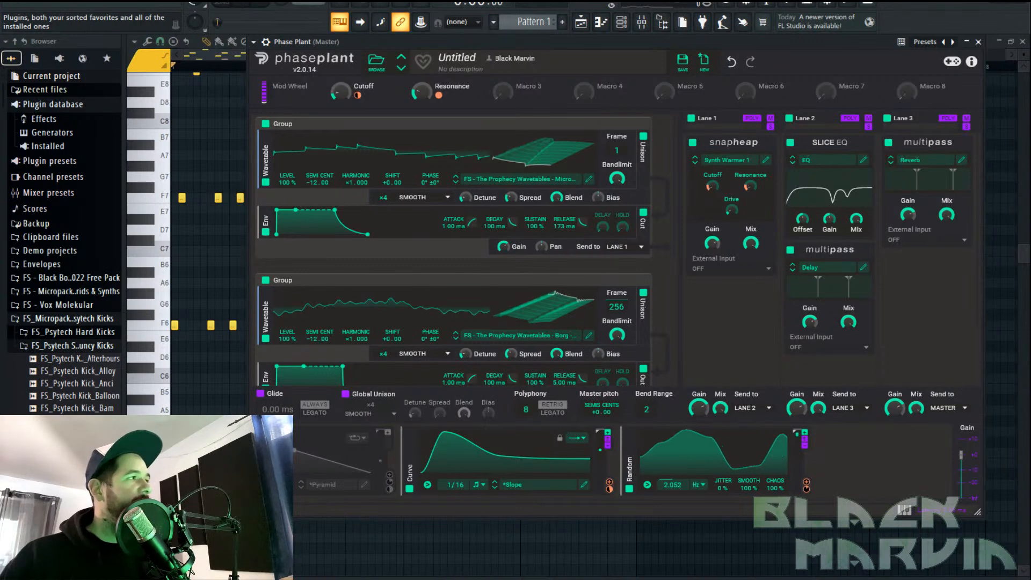
# Start playback and set the Delay Multipass's middle band to span about 526 Hz to 2.68 kHz
pyautogui.press('space')
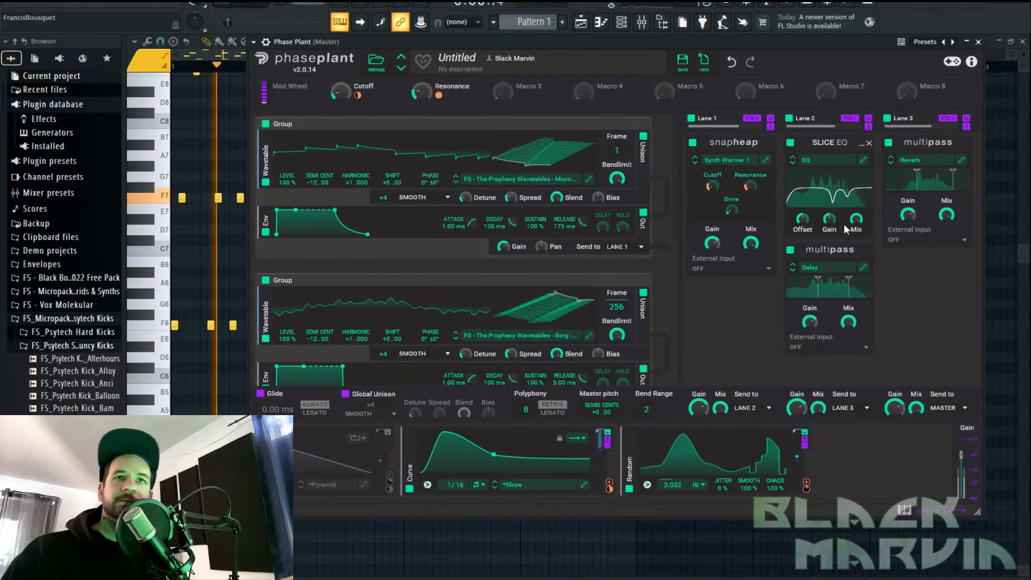
pyautogui.click(848, 280)
pyautogui.moveTo(377, 118); pyautogui.dragTo(461, 124)
pyautogui.moveTo(656, 131); pyautogui.dragTo(640, 130)
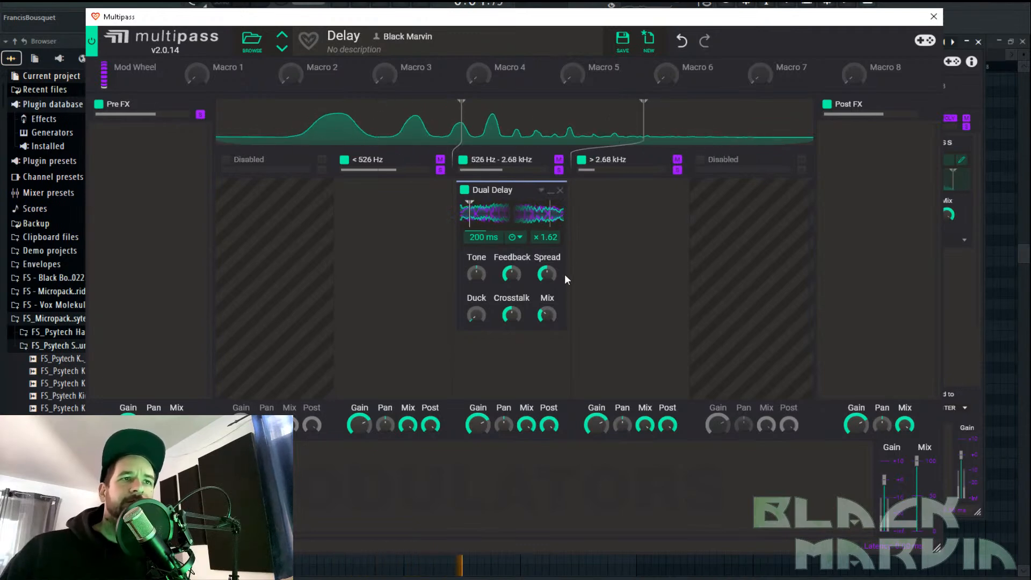
# Set the Dual Delay's time ratio to 2.00, raise its Spread to maximum and lower its Mix
pyautogui.moveTo(545, 237); pyautogui.dragTo(558, 198)
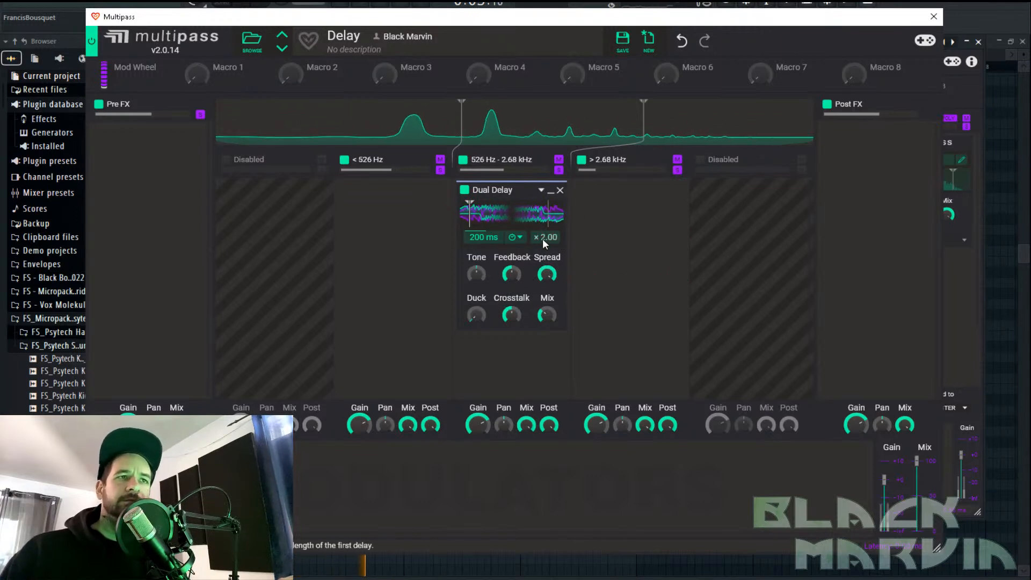
pyautogui.moveTo(550, 313); pyautogui.dragTo(549, 330)
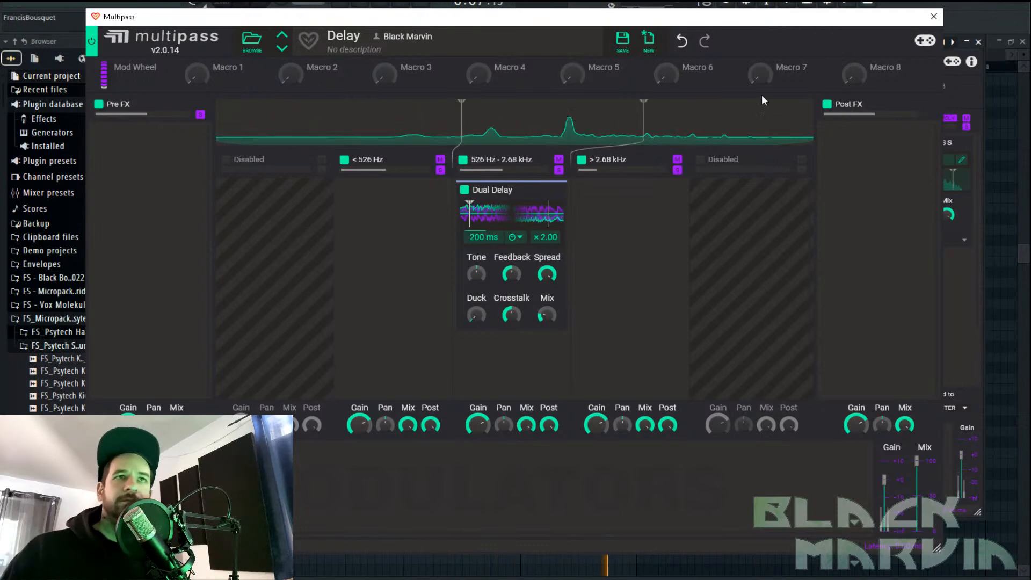
pyautogui.click(933, 17)
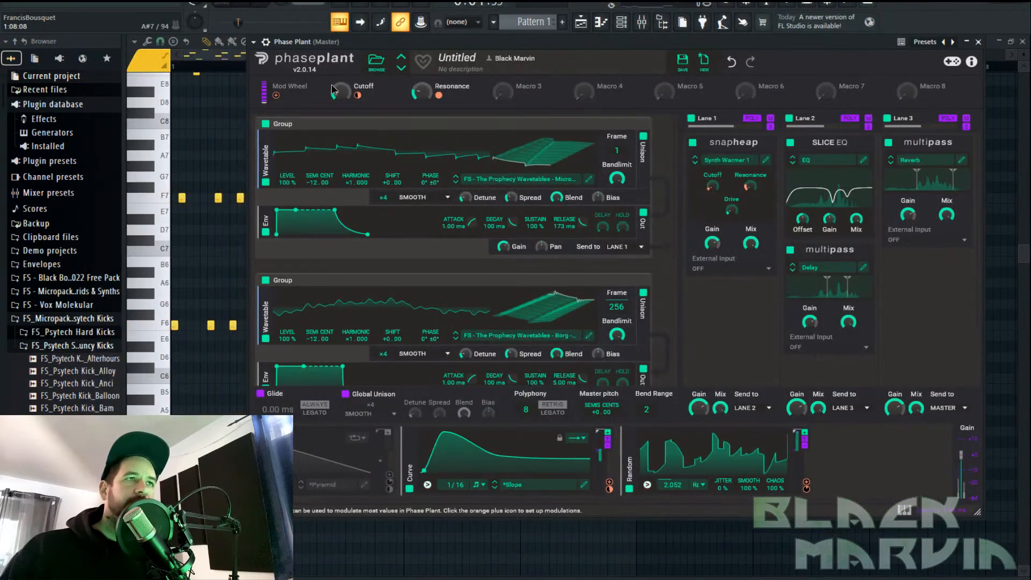
# Lower the Cutoff macro and adjust the Lane 1 Snap Heap's Drive to 76%
pyautogui.moveTo(344, 94); pyautogui.dragTo(344, 157)
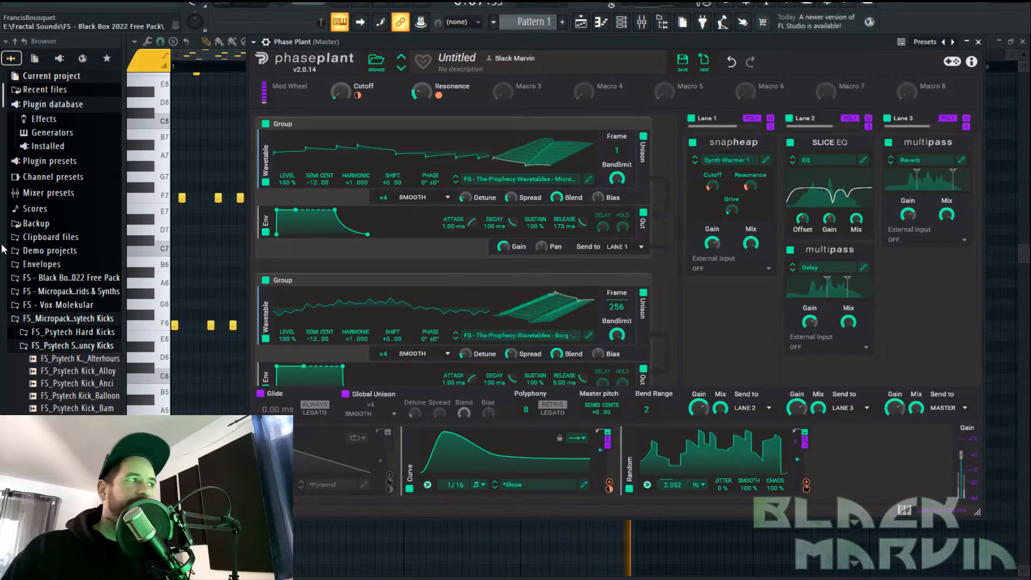
pyautogui.moveTo(730, 210); pyautogui.dragTo(730, 191)
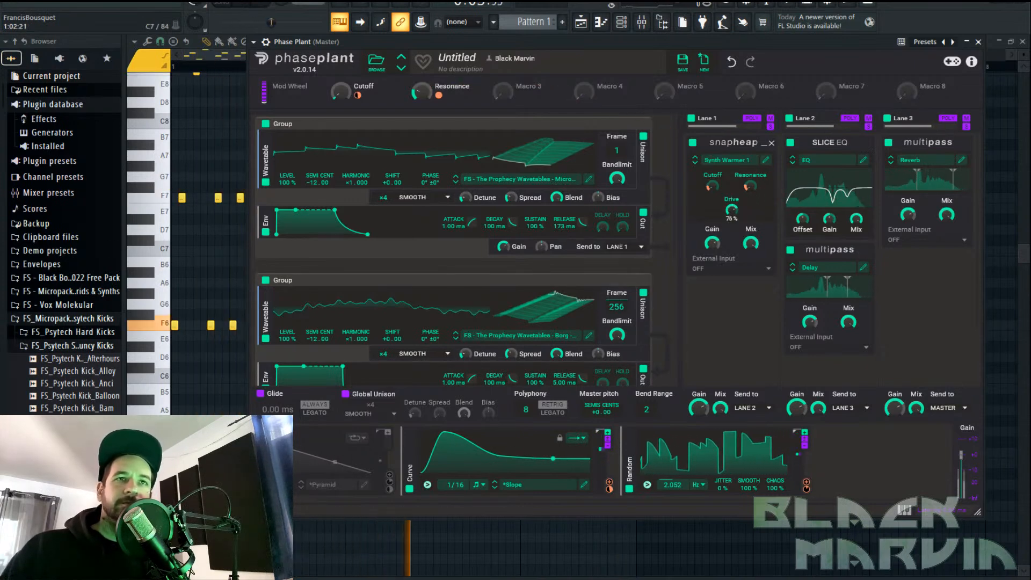
# Raise the Cutoff macro to 31% and on to 100% while auditioning the patch
pyautogui.moveTo(342, 94); pyautogui.dragTo(341, 58)
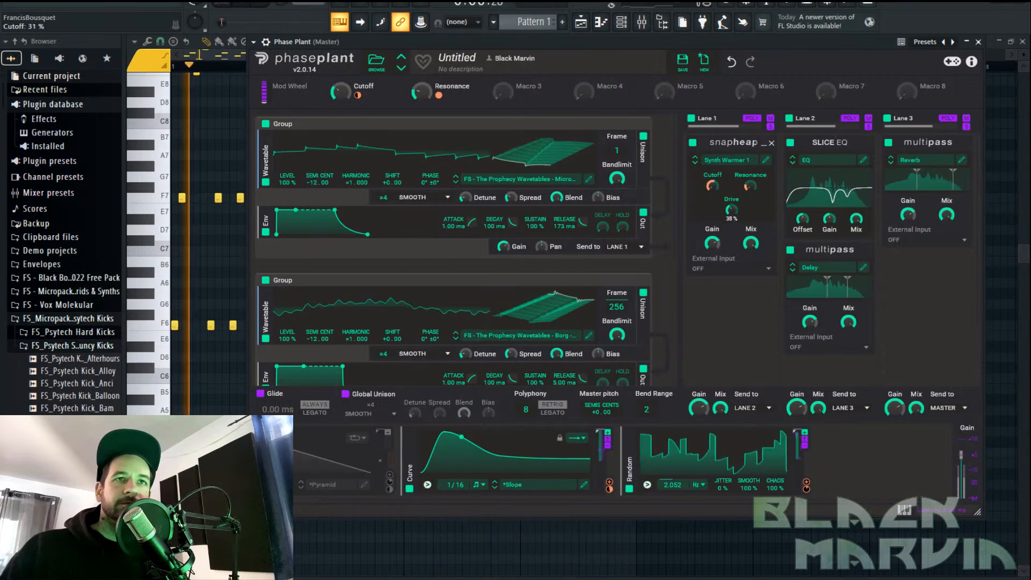
pyautogui.moveTo(340, 91); pyautogui.dragTo(341, 6)
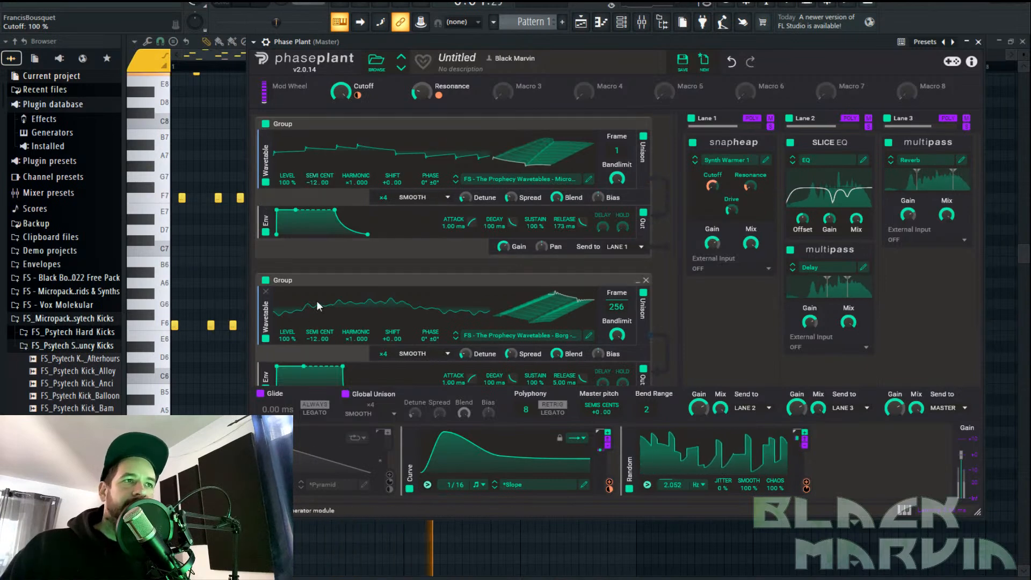
pyautogui.scroll(-3, 665, 262)
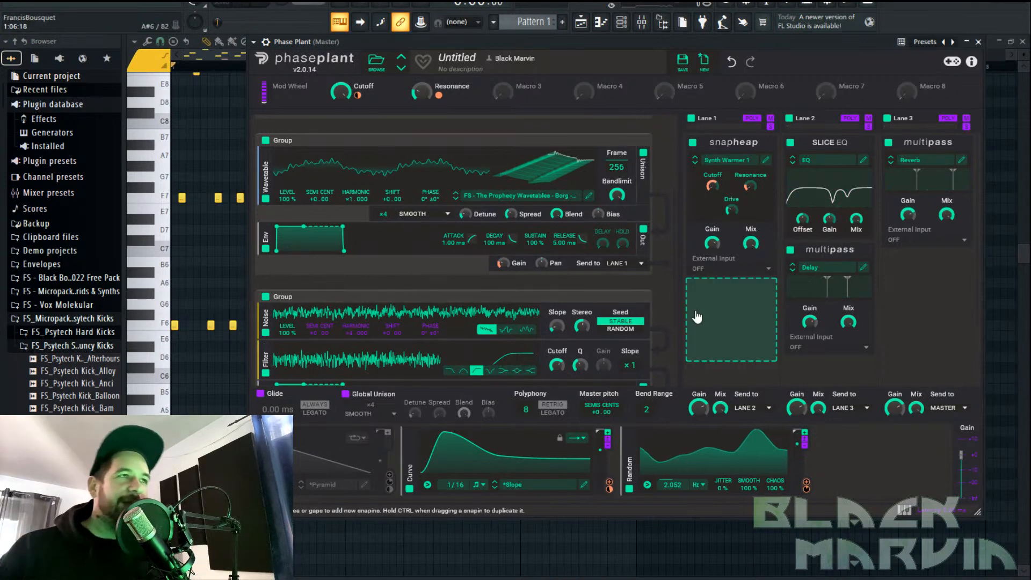
# Play Pattern 1 and transpose all of its Phase Plant notes down two octaves
pyautogui.click(228, 52)
pyautogui.scroll(-1, 228, 53)
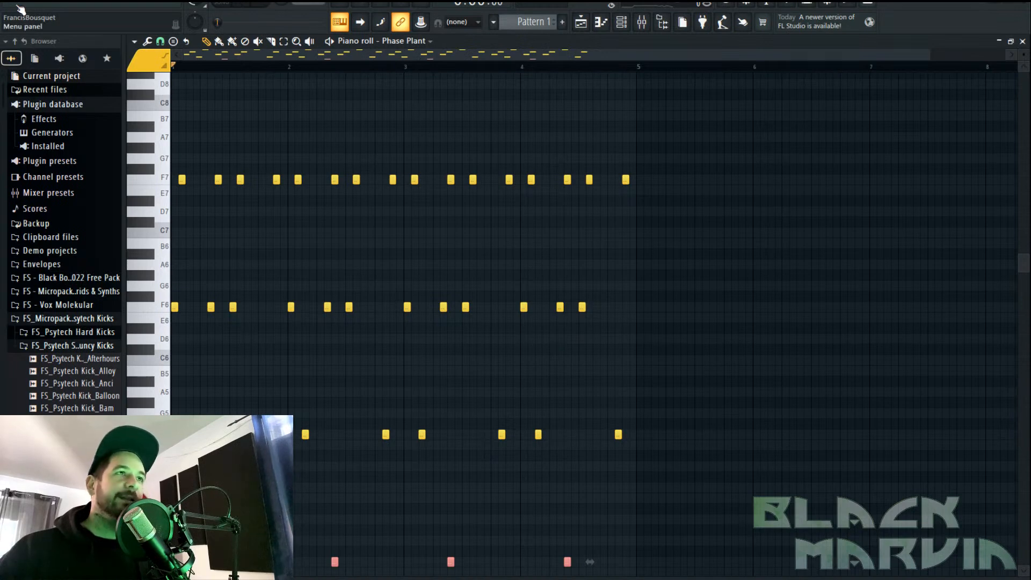
pyautogui.click(251, 7)
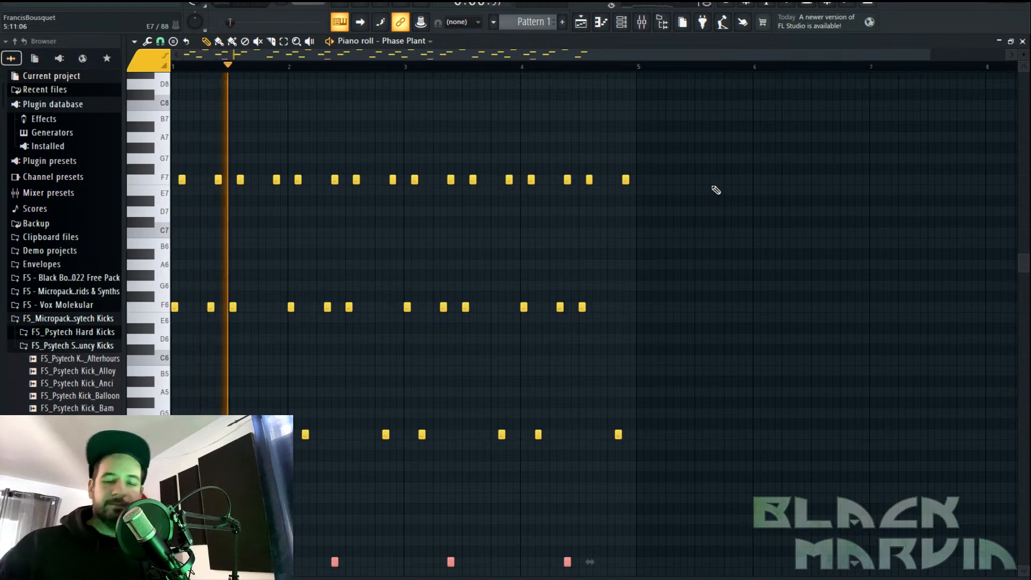
pyautogui.scroll(-7, 713, 191)
pyautogui.hotkey('ctrl', 'Up')
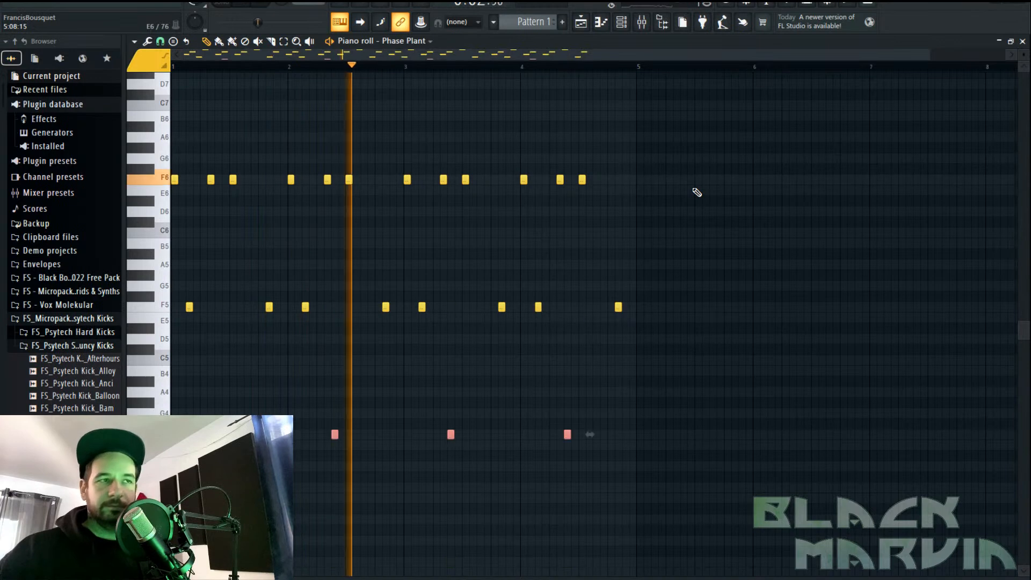
pyautogui.hotkey('ctrl', 'Up')
pyautogui.scroll(3, 697, 193)
pyautogui.keyDown('ctrl'); pyautogui.click(797, 138); pyautogui.keyUp('ctrl')
pyautogui.hotkey('ctrl', 'Down')
pyautogui.hotkey('ctrl', 'Down')
# Reopen the Phase Plant editor, add a Multipass effect and place it in Lane 2 below the Delay Multipass
pyautogui.click(621, 23)
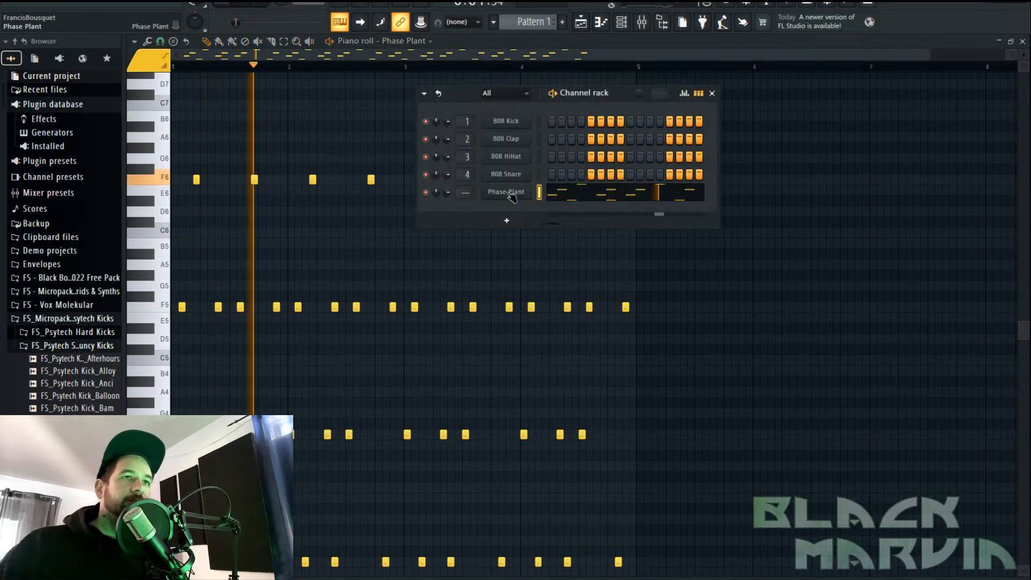
pyautogui.click(509, 194)
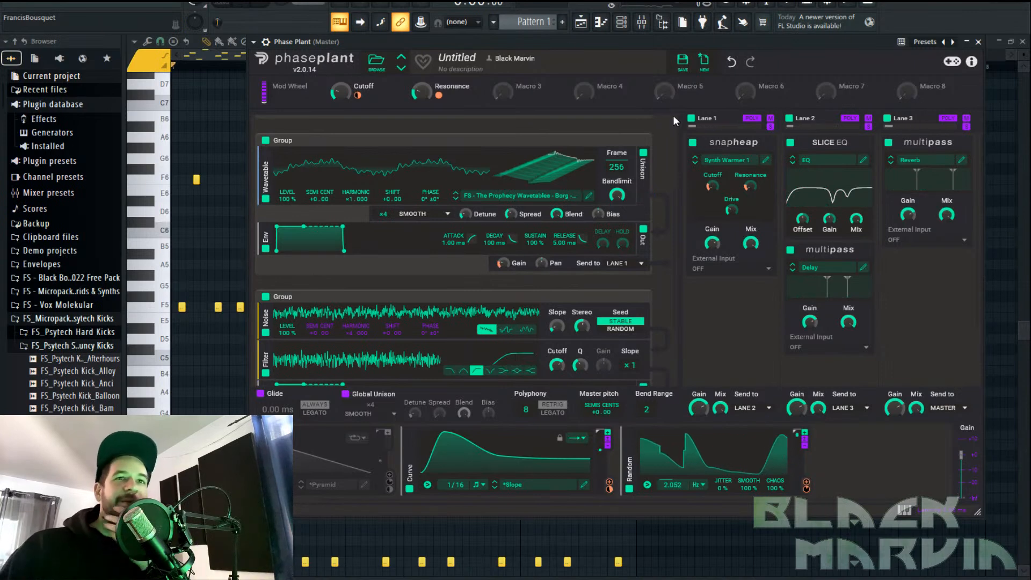
pyautogui.click(927, 278)
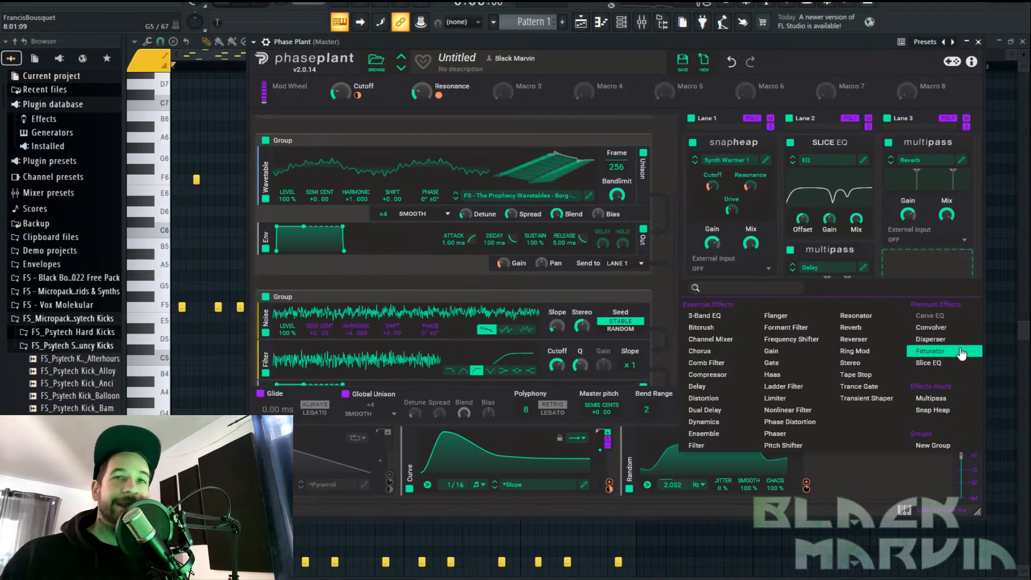
pyautogui.click(944, 403)
pyautogui.moveTo(927, 257); pyautogui.dragTo(832, 323)
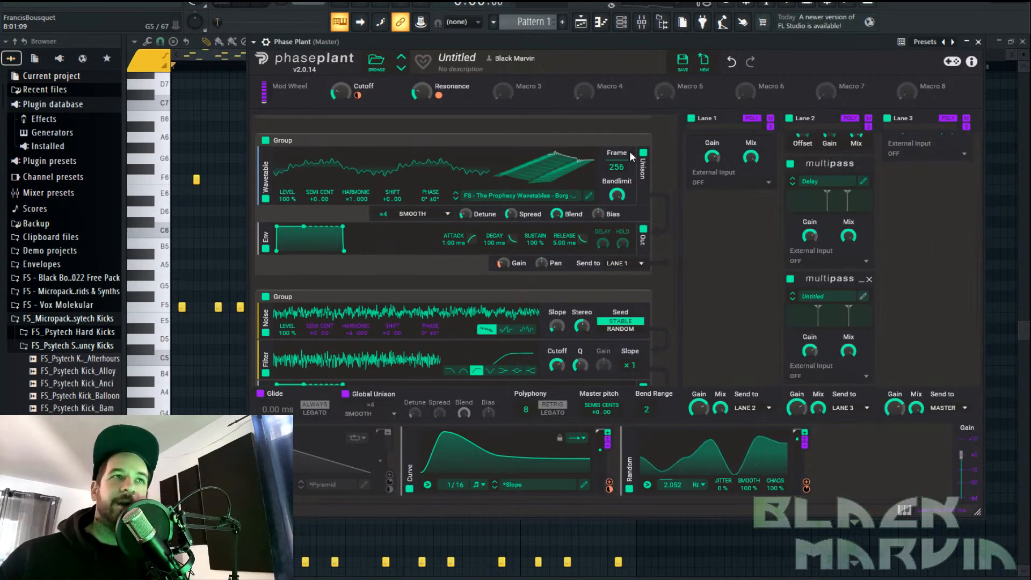
# Load the favorite preset N.O.T.T. into the new Multipass and return to the synth
pyautogui.doubleClick(830, 278)
pyautogui.click(252, 40)
pyautogui.click(268, 138)
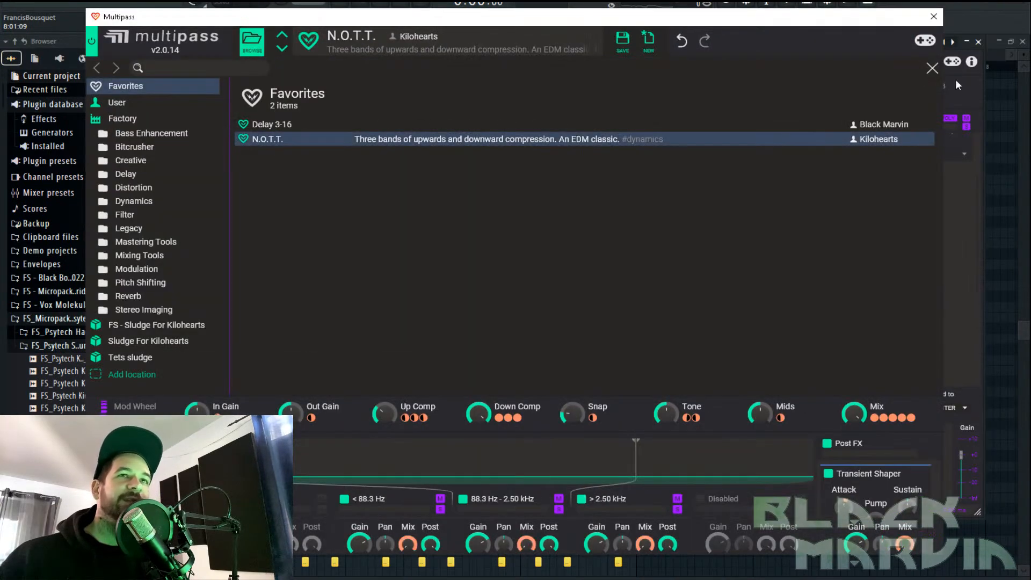
pyautogui.click(932, 68)
pyautogui.click(933, 16)
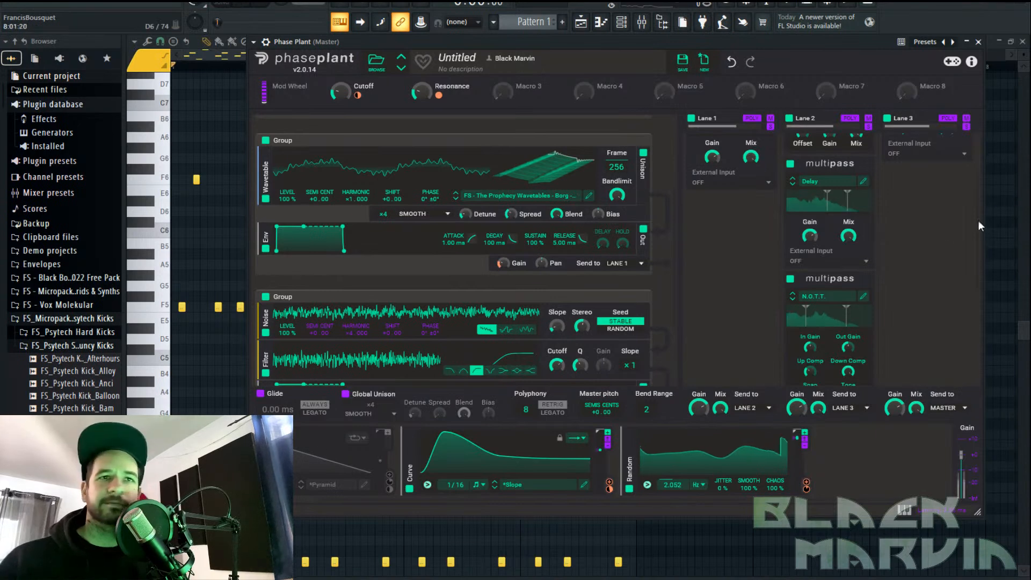
# Set the Cutoff macro to 100% and turn down the Mix of the N.O.T.T. Multipass
pyautogui.moveTo(344, 98); pyautogui.dragTo(344, 85)
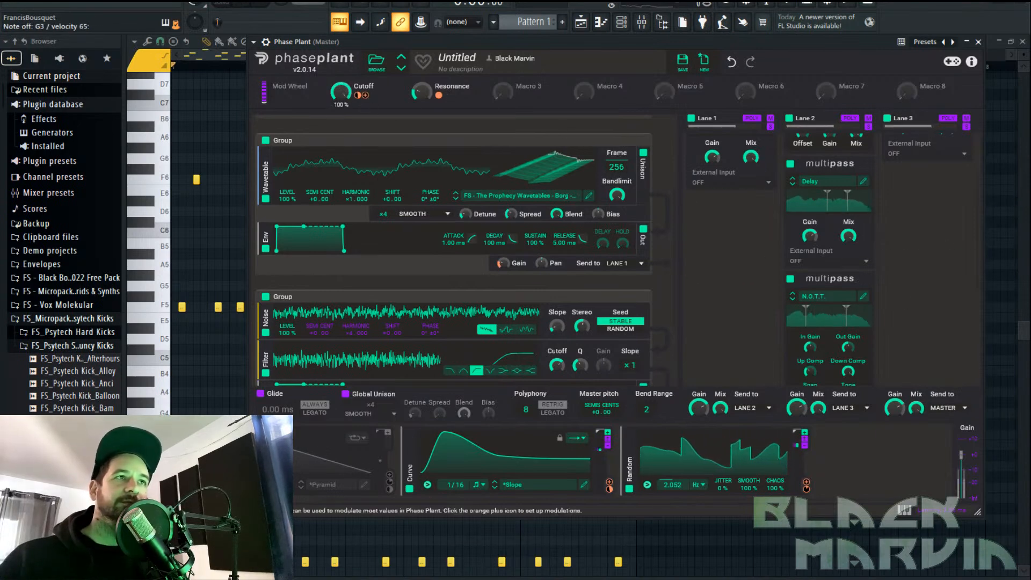
pyautogui.scroll(-2, 915, 281)
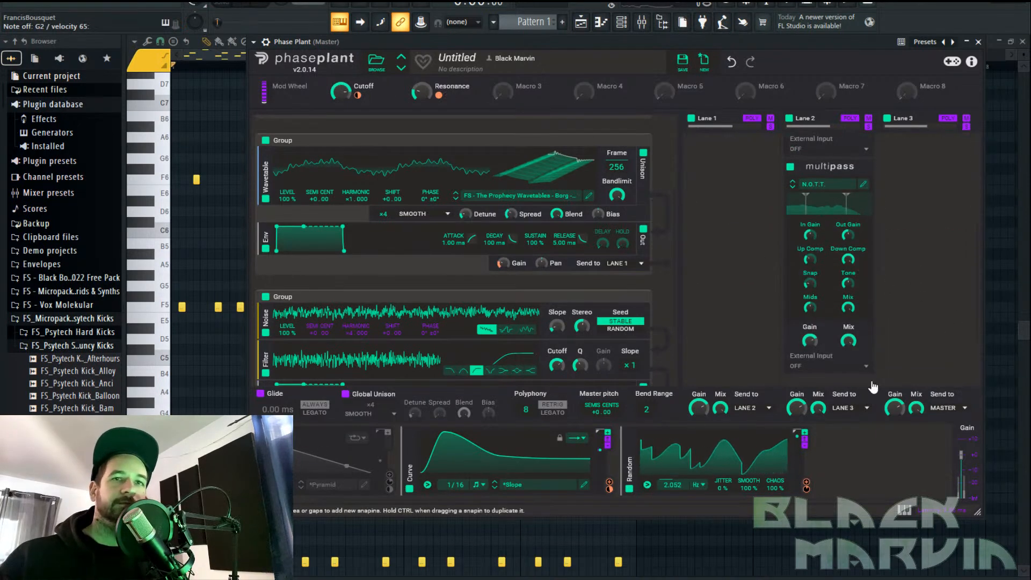
pyautogui.moveTo(850, 308); pyautogui.dragTo(850, 346)
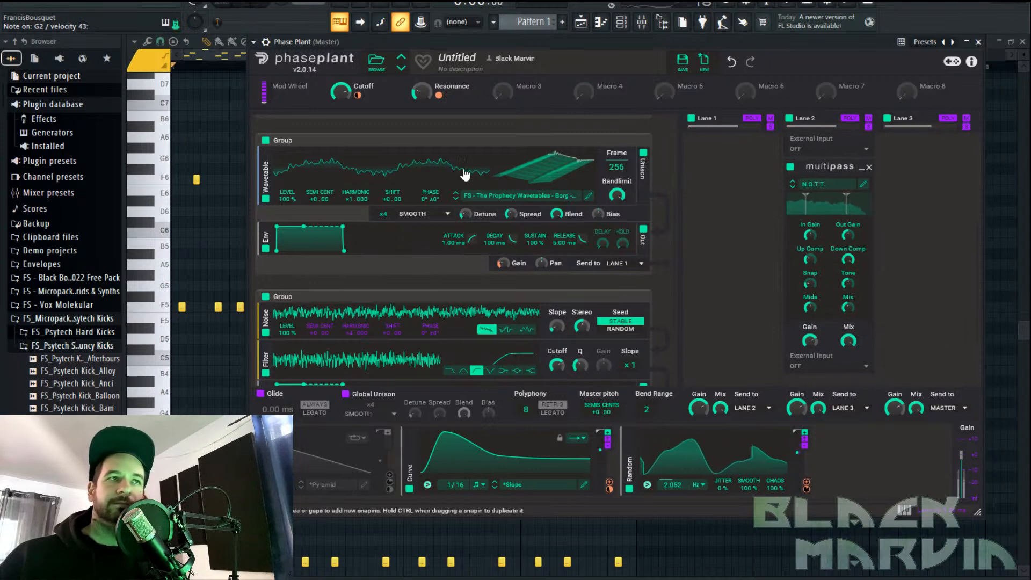
# Sweep the Cutoff macro down to its minimum and reduce the Resonance macro while auditioning the sound
pyautogui.moveTo(341, 93)
pyautogui.mouseDown()
pyautogui.moveTo(342, 148)
pyautogui.moveTo(341, 92)
pyautogui.moveTo(341, 106)
pyautogui.mouseUp()
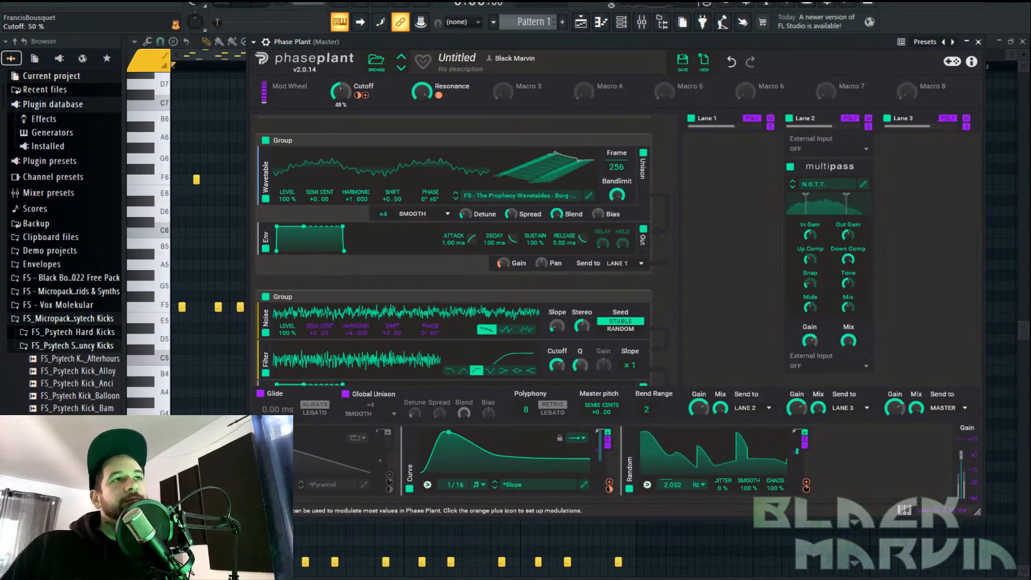
pyautogui.moveTo(422, 93); pyautogui.dragTo(422, 114)
pyautogui.moveTo(340, 95); pyautogui.dragTo(341, 109)
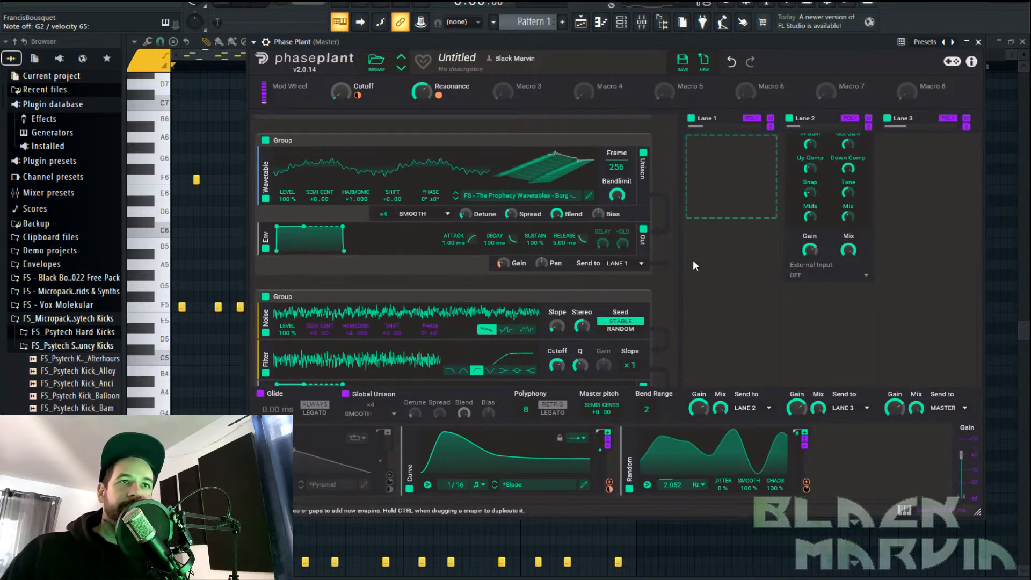
# Assign Macro 3 to modulate the output Gain of the Noise group
pyautogui.scroll(-4, 672, 263)
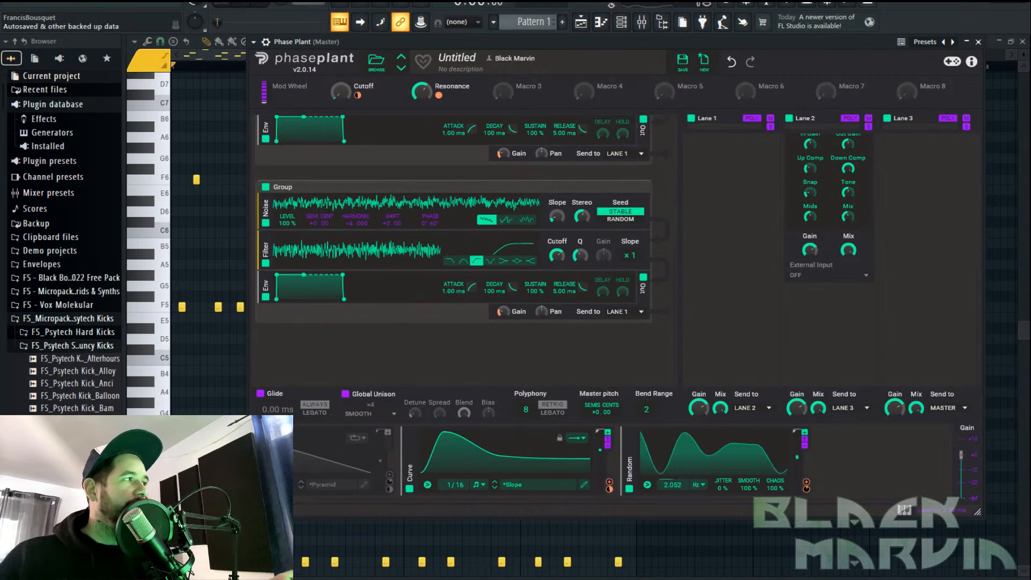
pyautogui.click(521, 95)
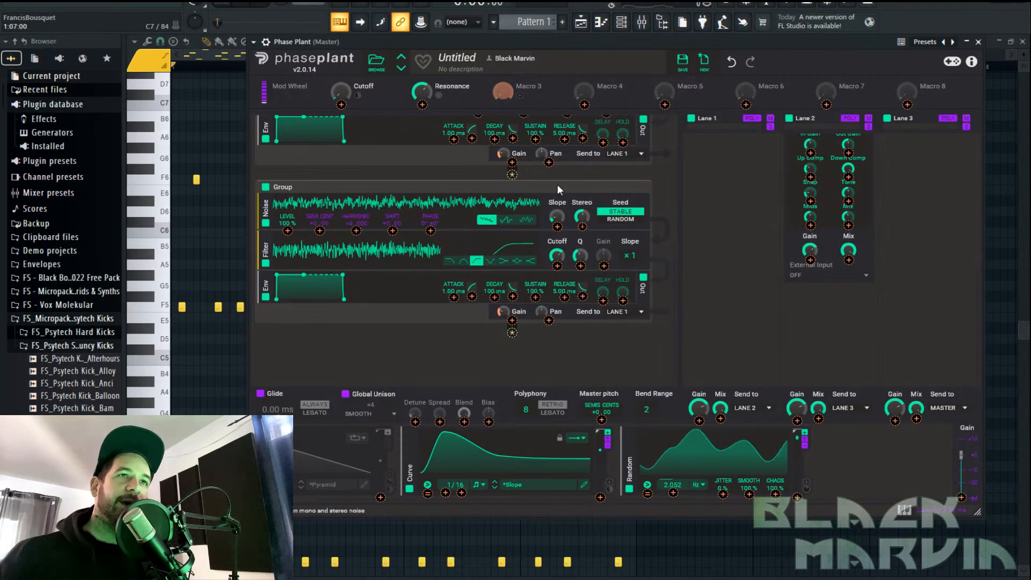
pyautogui.moveTo(518, 98); pyautogui.dragTo(512, 322)
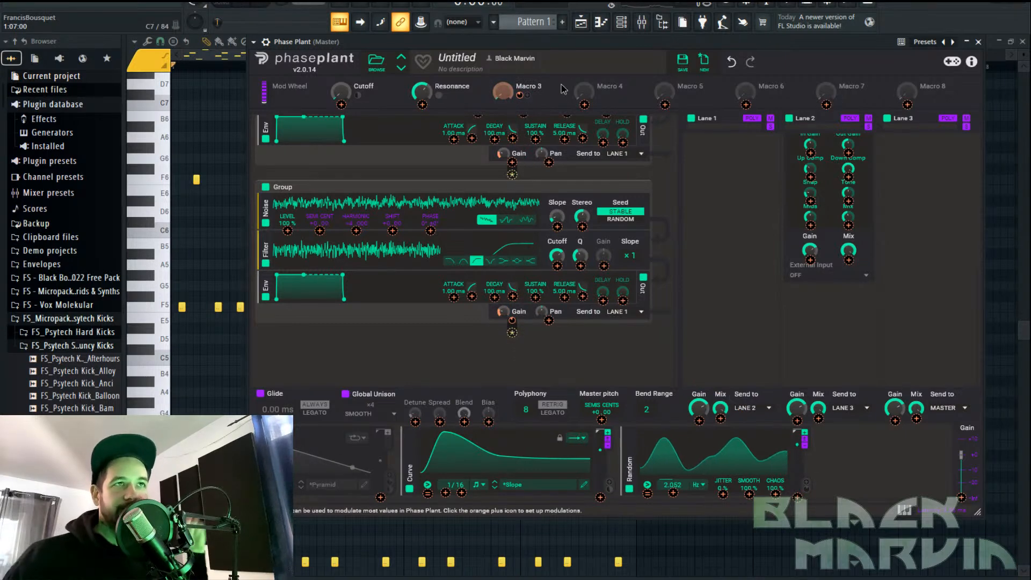
# Rename Macro 3 as No Noise
pyautogui.doubleClick(544, 87)
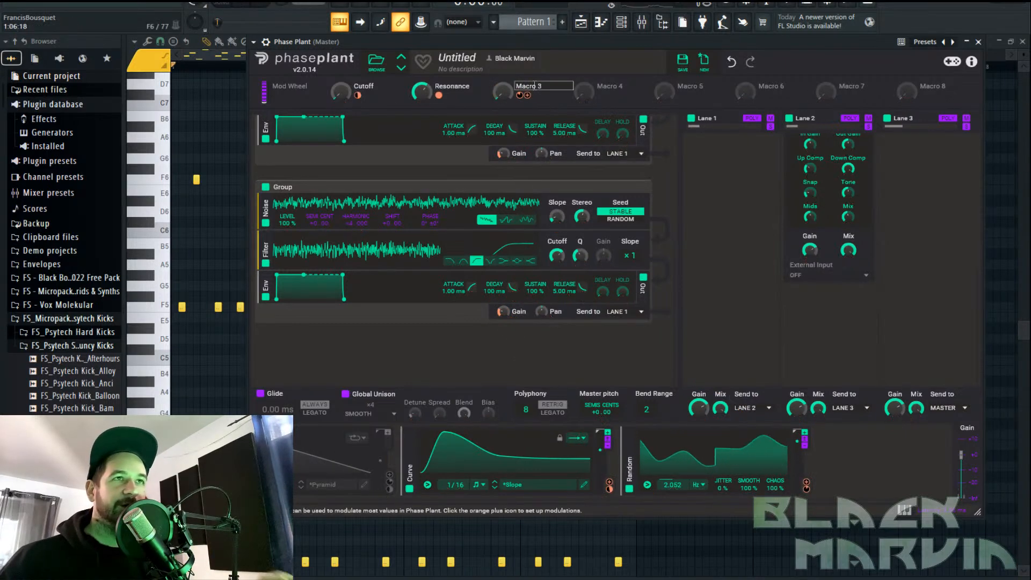
pyautogui.write('No Noise')
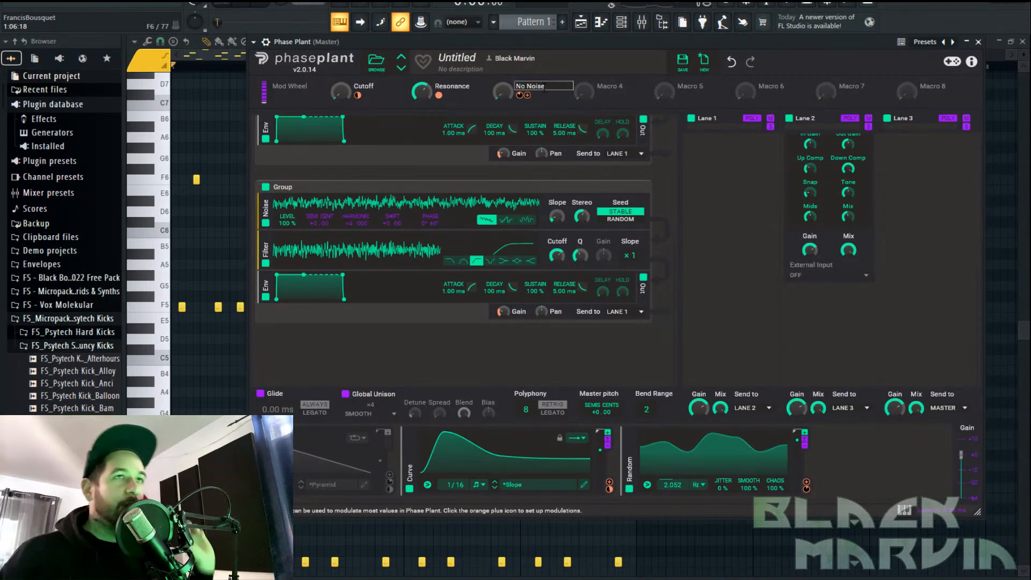
pyautogui.press('Return')
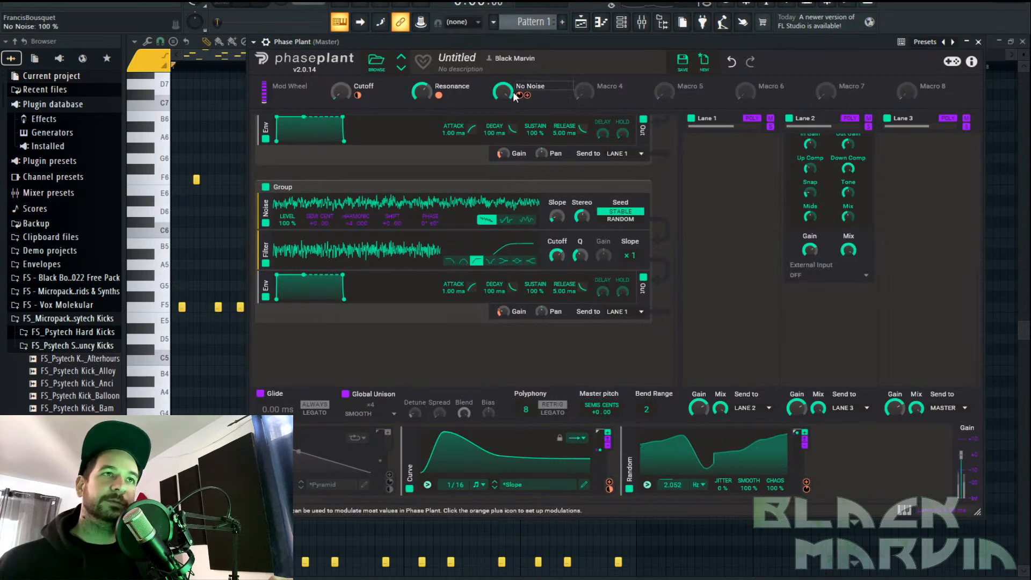
# Audition the No Noise macro at 75% with the Cutoff macro raised
pyautogui.moveTo(521, 94)
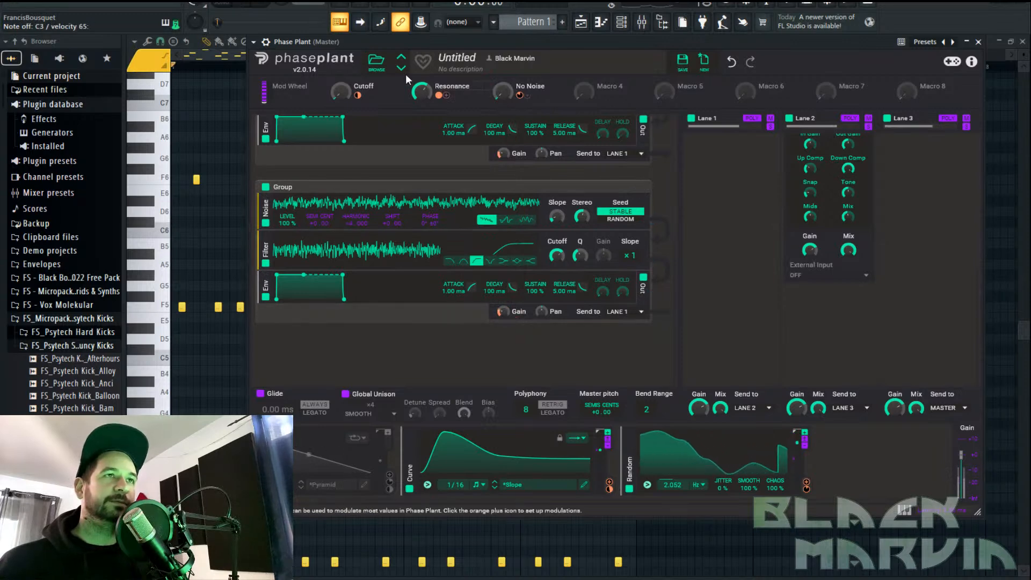
pyautogui.moveTo(503, 91); pyautogui.dragTo(502, 81)
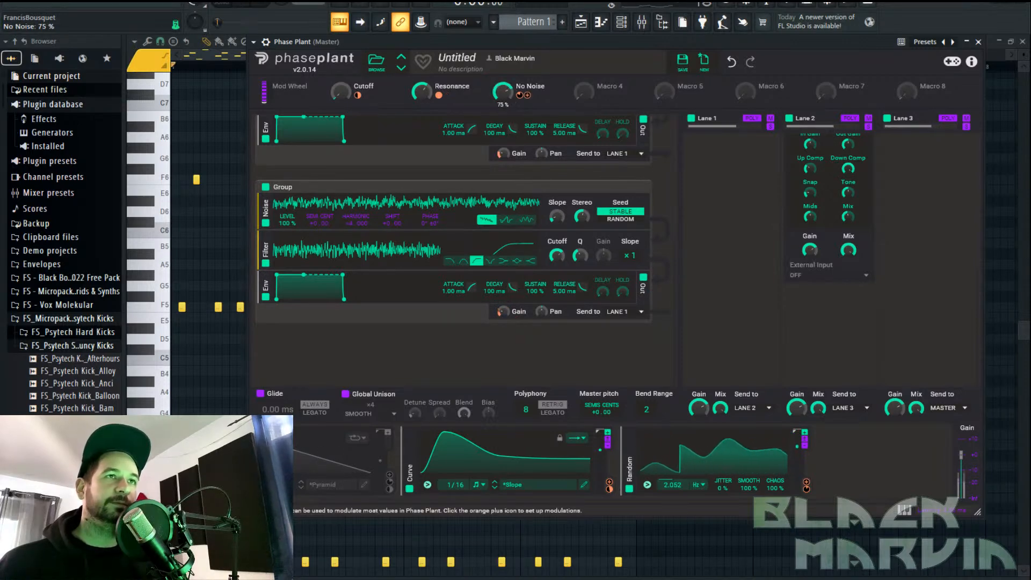
pyautogui.moveTo(340, 93); pyautogui.dragTo(341, 89)
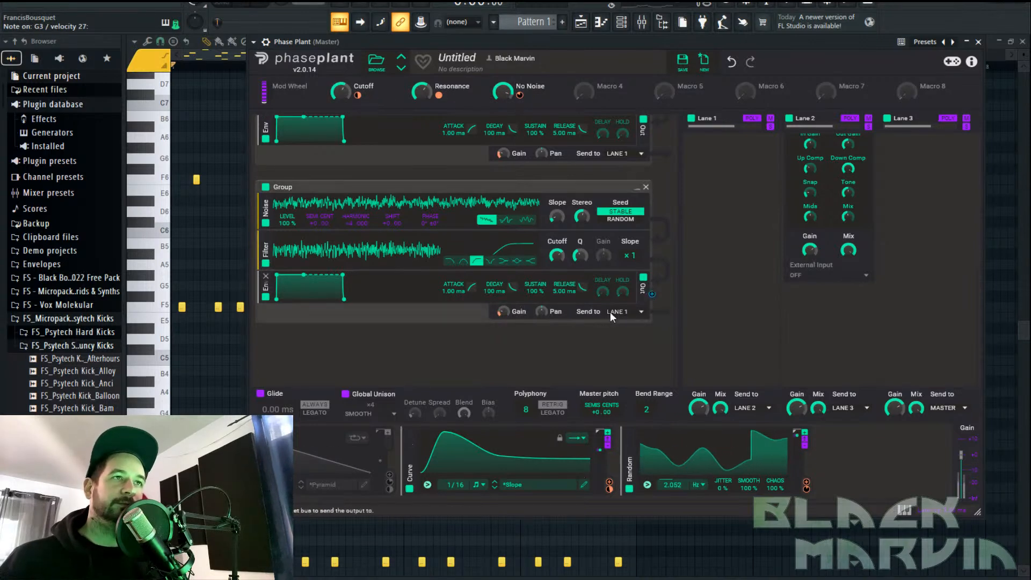
pyautogui.scroll(3, 611, 312)
pyautogui.scroll(3, 482, 240)
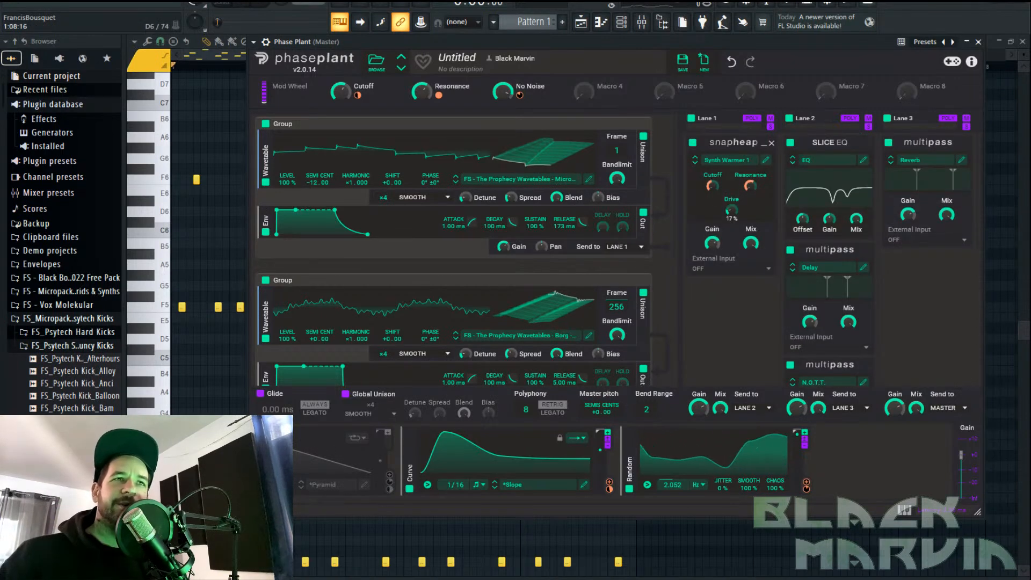
pyautogui.doubleClick(529, 86)
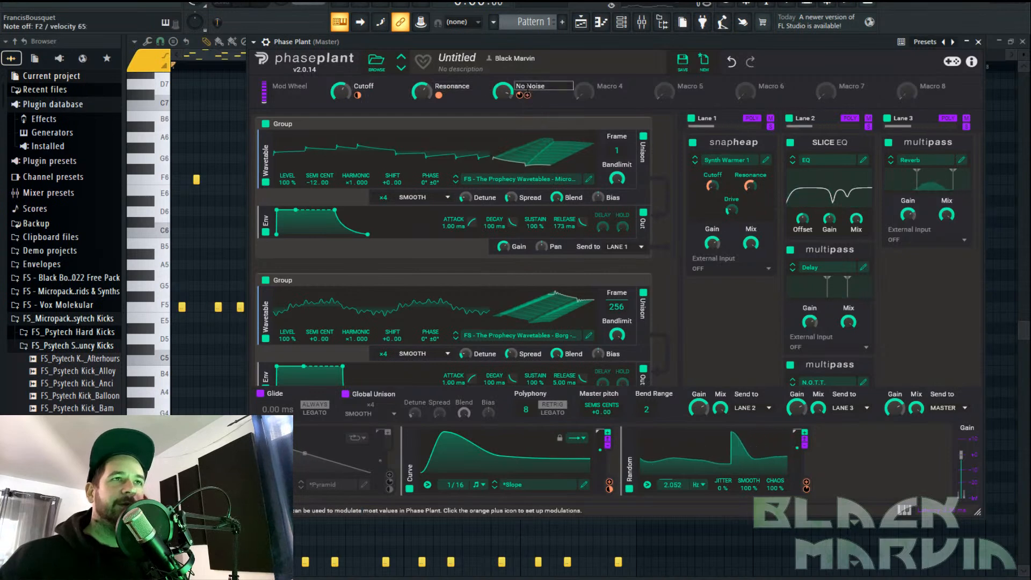
pyautogui.press('Return')
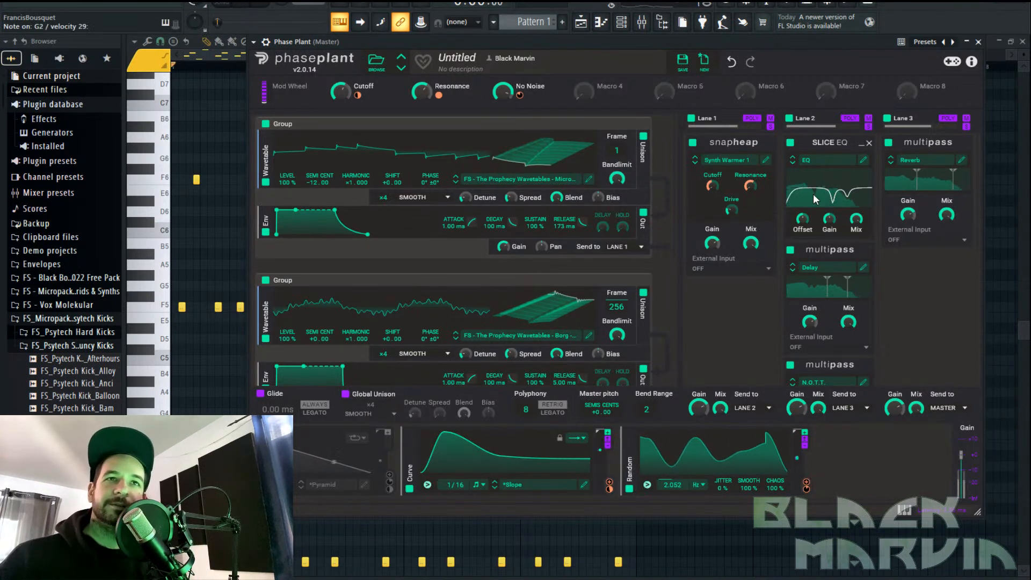
# Turn the Cutoff, Resonance and No Noise macros up to maximum
pyautogui.moveTo(341, 92); pyautogui.dragTo(341, 48)
pyautogui.moveTo(422, 91); pyautogui.dragTo(421, 51)
pyautogui.moveTo(503, 92); pyautogui.dragTo(503, 56)
# Lower the N.O.T.T. Multipass Mix to 0% and assign Macro 4 to modulate it by about 99%
pyautogui.scroll(-5, 575, 236)
pyautogui.scroll(-1, 567, 344)
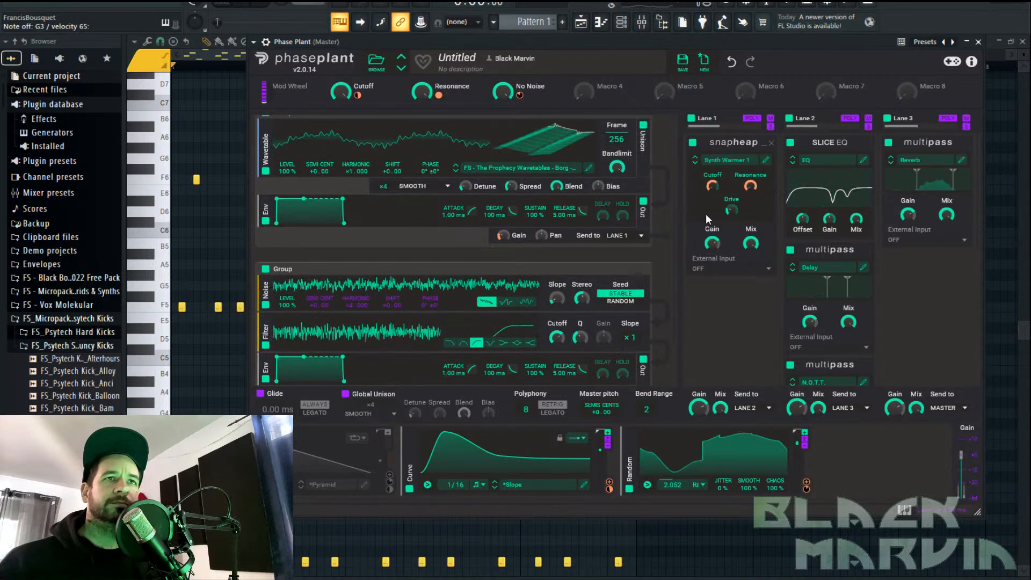
pyautogui.scroll(-5, 859, 279)
pyautogui.moveTo(849, 365); pyautogui.dragTo(848, 367)
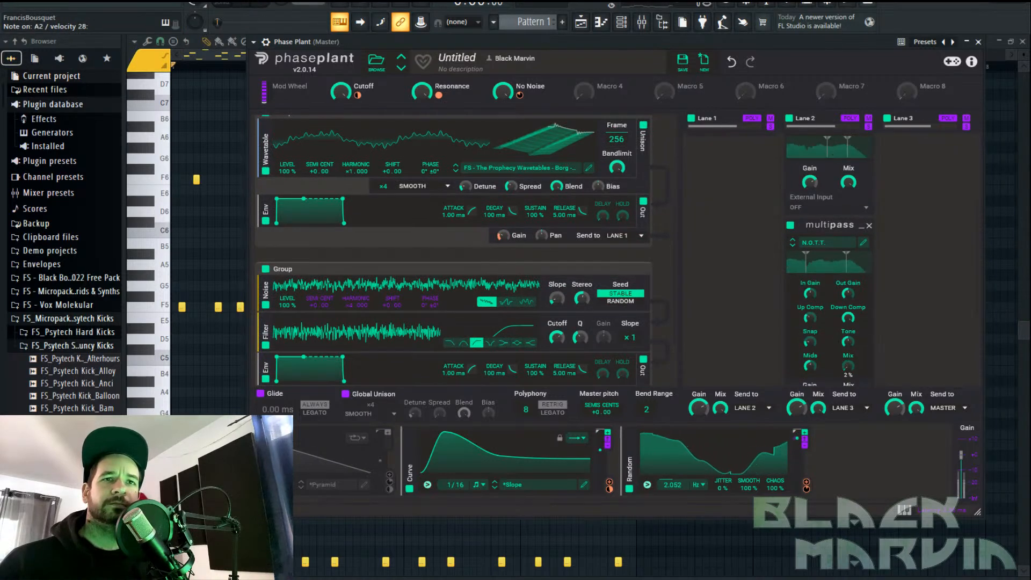
pyautogui.moveTo(598, 98); pyautogui.dragTo(849, 322)
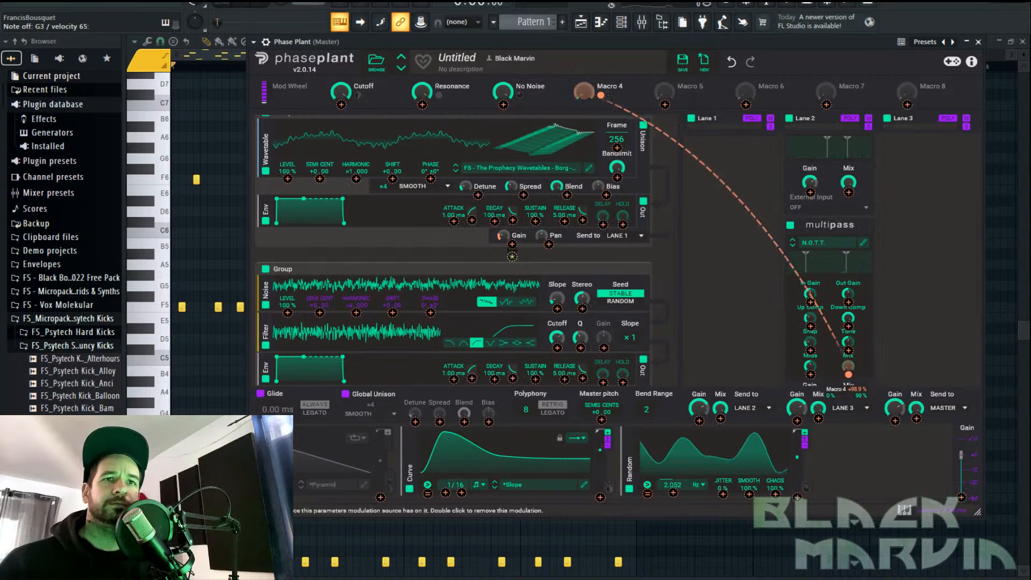
pyautogui.click(608, 95)
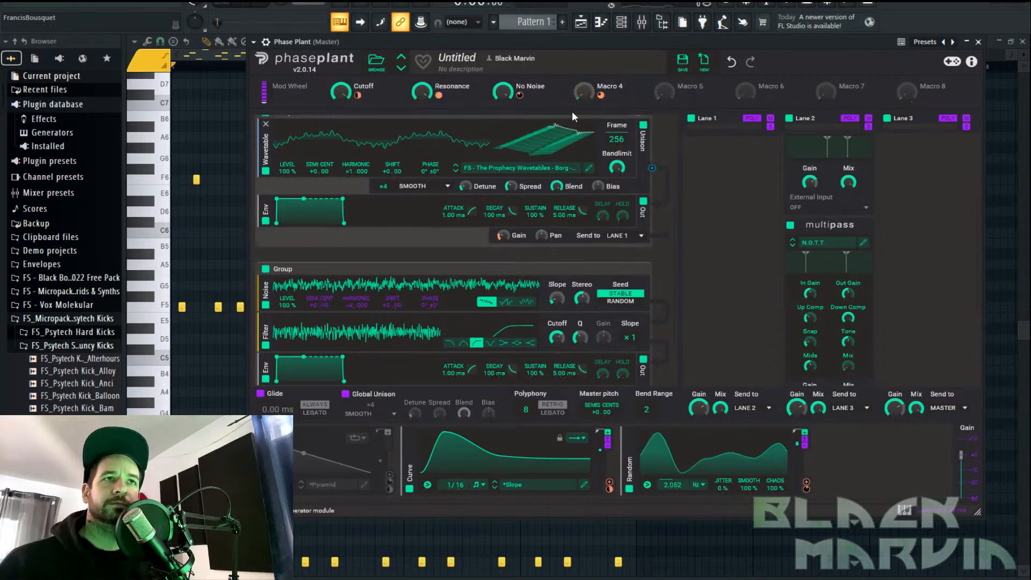
# Reduce Macro 4's modulation of the N.O.T.T. Mix to about 75% and set Macro 4 to about 87%
pyautogui.moveTo(583, 92); pyautogui.dragTo(584, 40)
pyautogui.moveTo(848, 374)
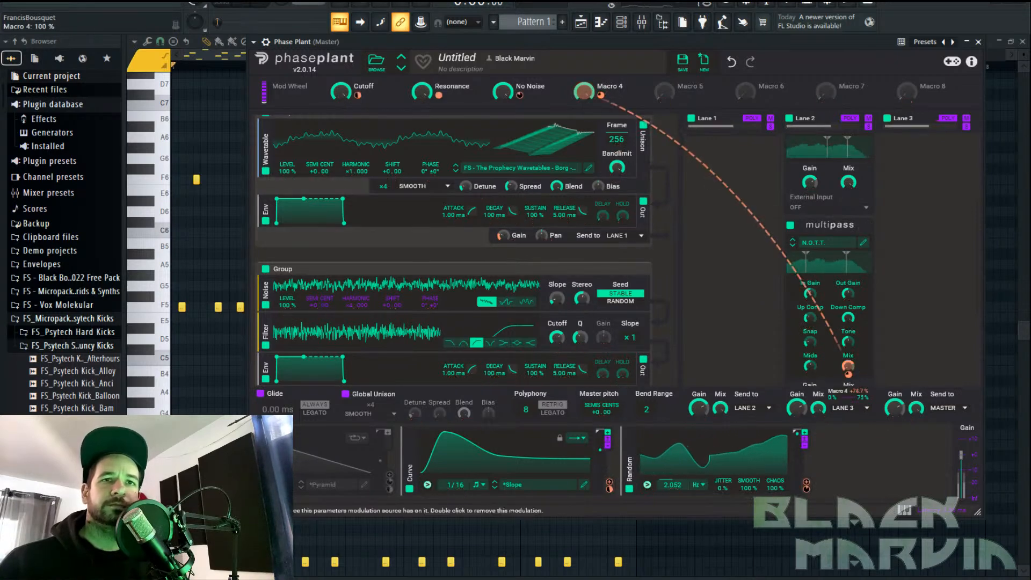
pyautogui.moveTo(583, 92); pyautogui.dragTo(584, 99)
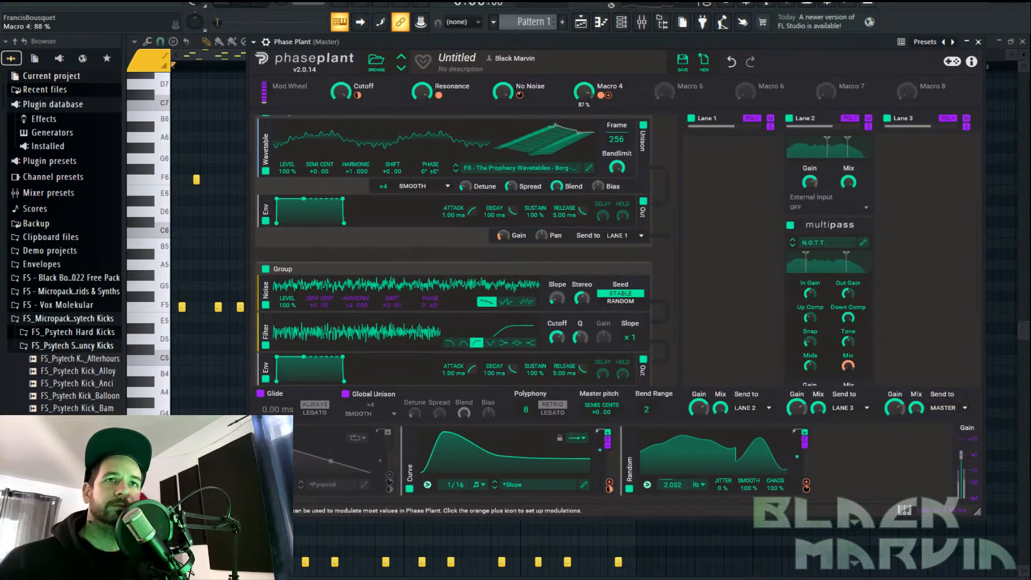
# Remove Macro 4's modulation of the N.O.T.T. Mix and lower the macro to 0%
pyautogui.doubleClick(642, 96)
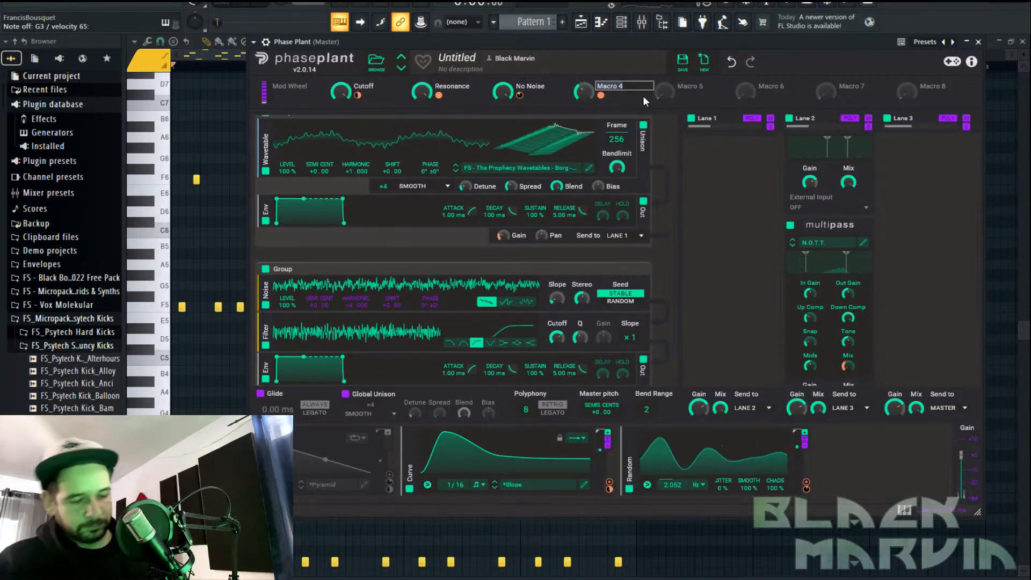
pyautogui.write('N')
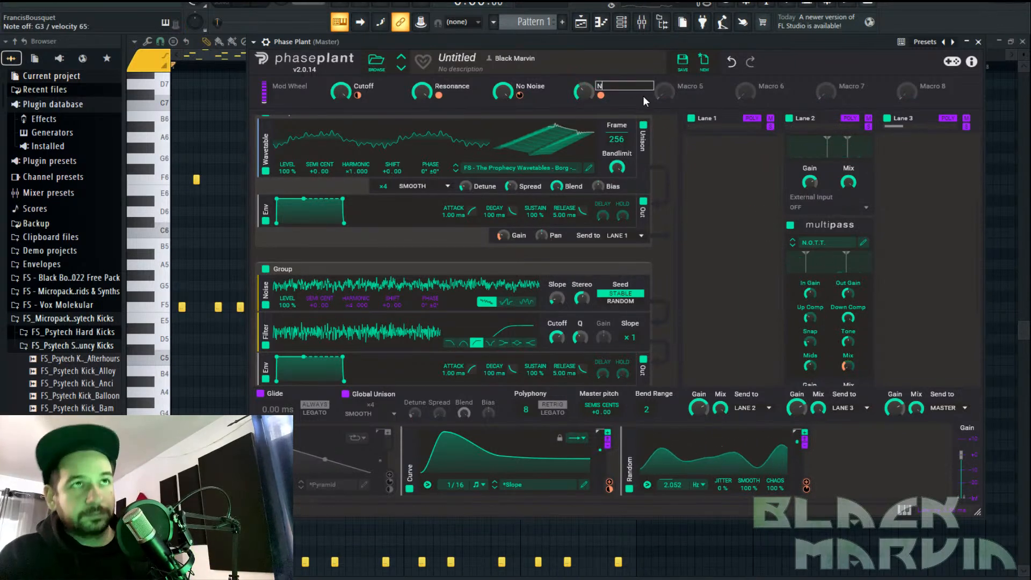
pyautogui.doubleClick(601, 95)
pyautogui.moveTo(584, 92); pyautogui.dragTo(583, 113)
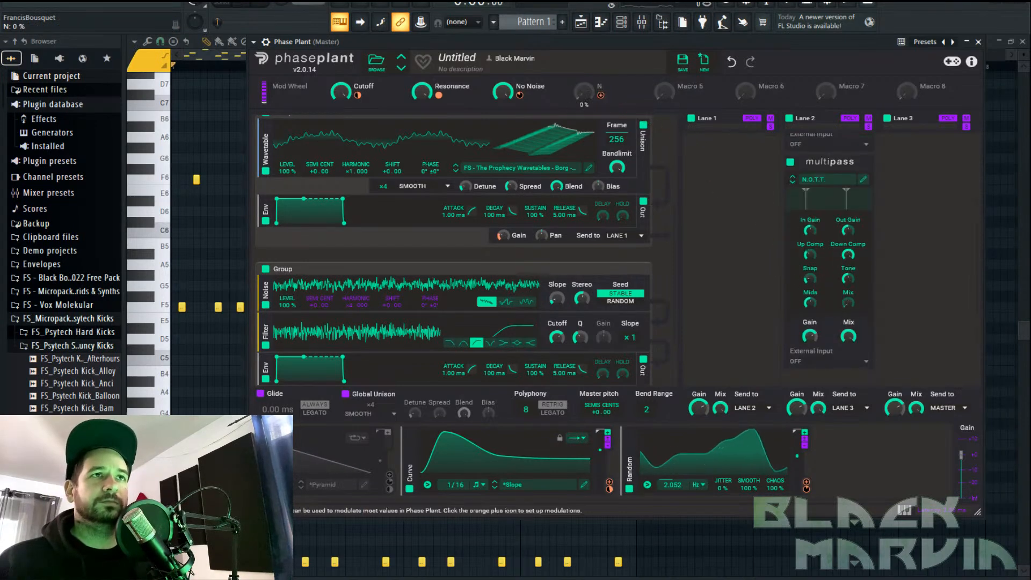
# Rename the fourth macro as Drive
pyautogui.doubleClick(621, 87)
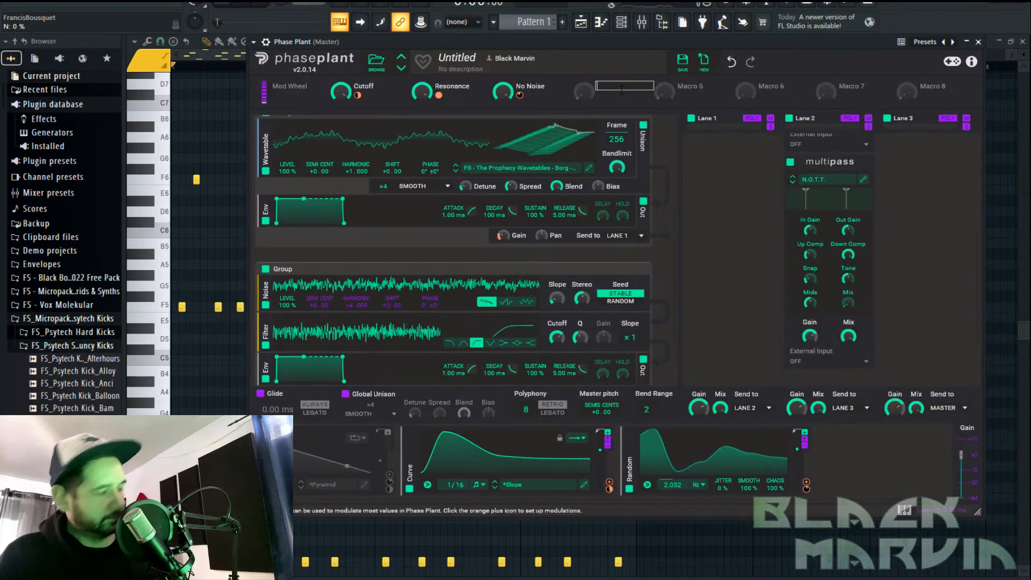
pyautogui.write('Drivb')
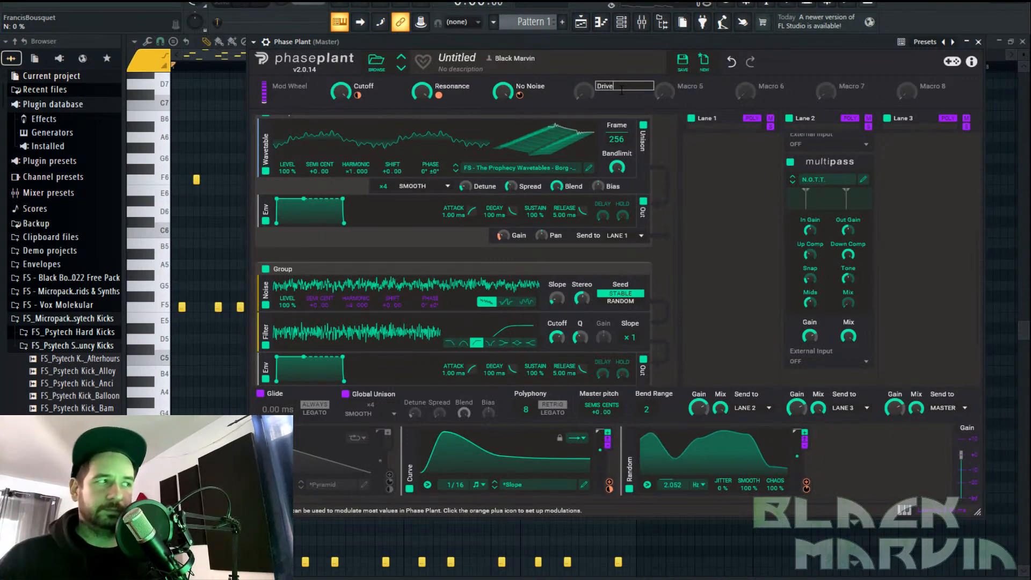
pyautogui.press('Return')
# Assign the Drive macro to modulate the Drive of Synth Warmer 1 in Lane 1, adjust the amount, and lower the macro to 0%
pyautogui.scroll(3, 746, 204)
pyautogui.moveTo(586, 92); pyautogui.dragTo(731, 209)
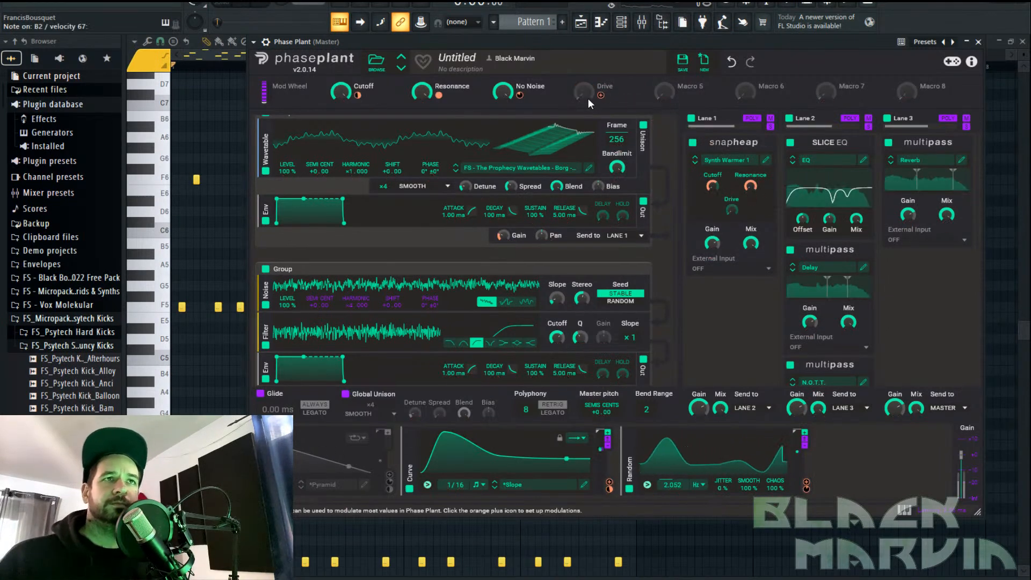
pyautogui.moveTo(600, 95); pyautogui.dragTo(732, 211)
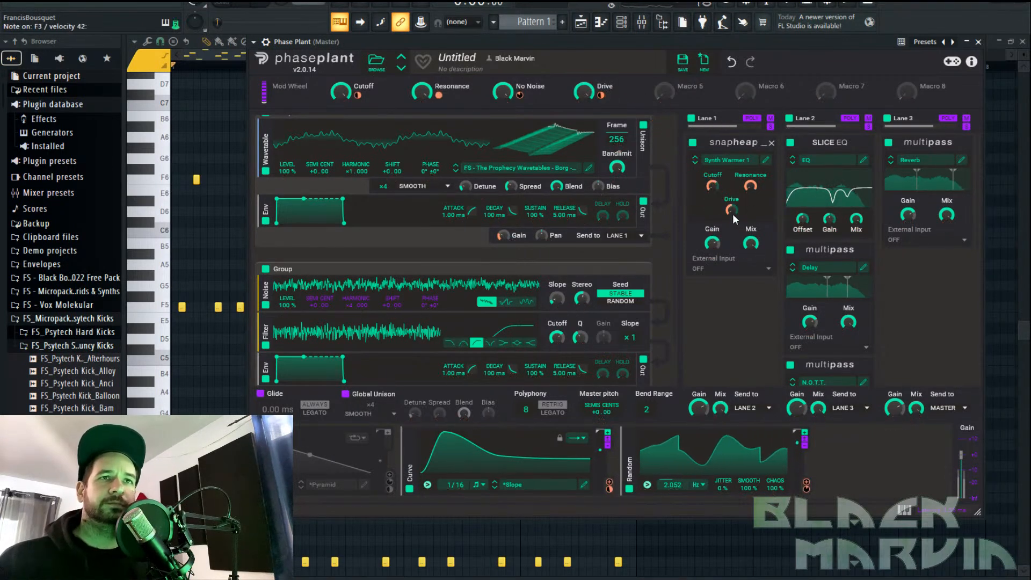
pyautogui.moveTo(731, 220); pyautogui.dragTo(732, 212)
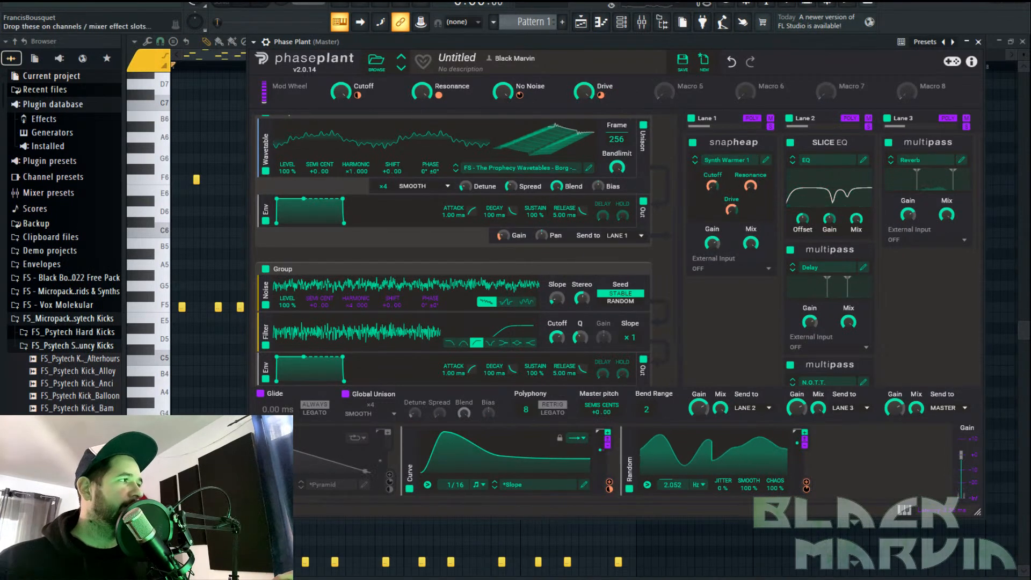
pyautogui.moveTo(585, 93); pyautogui.dragTo(585, 172)
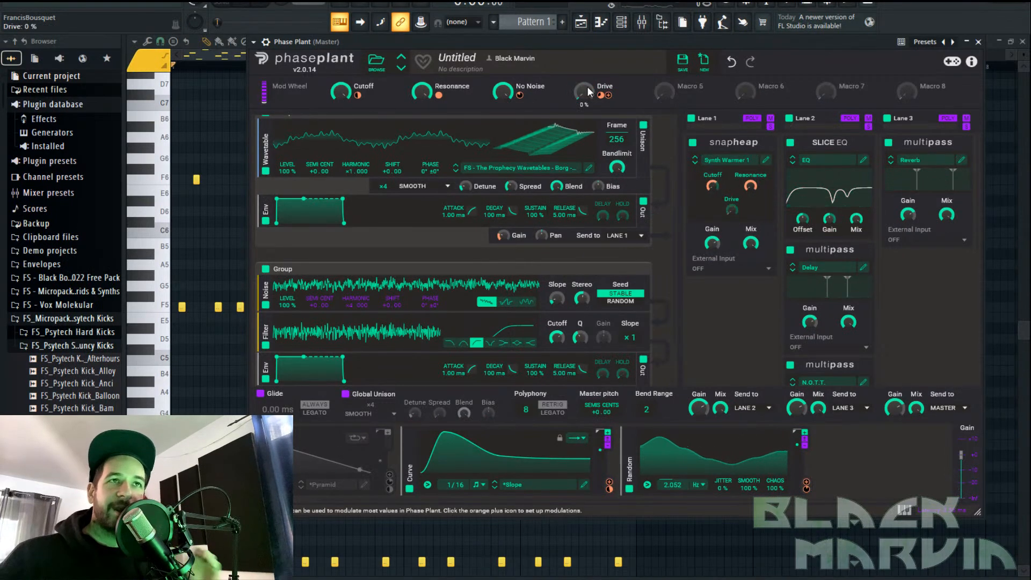
# Assign Macro 5 to modulate the N.O.T.T. Multipass Mix by about 88%, try it at 100%, and return it to 0%
pyautogui.click(680, 96)
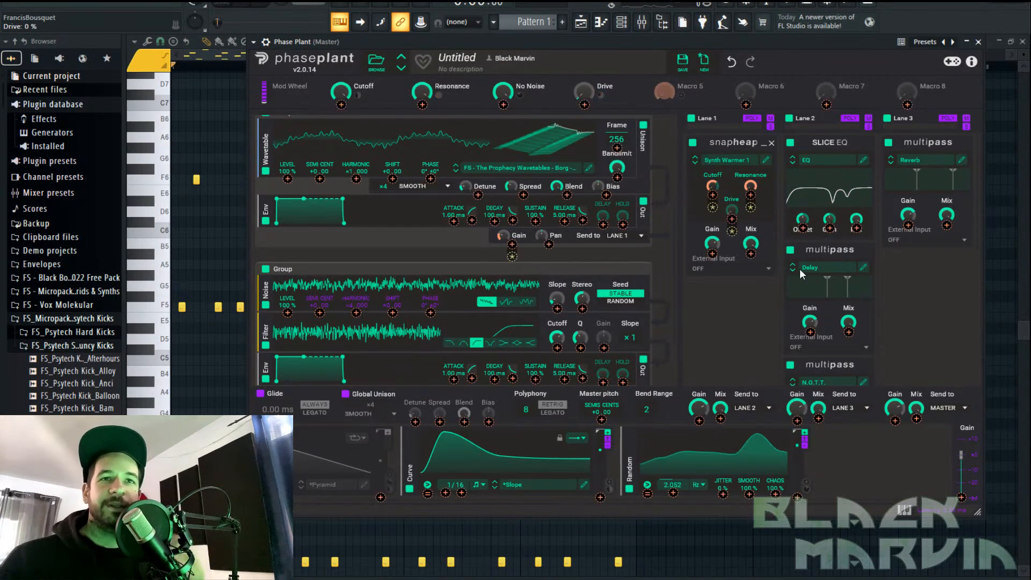
pyautogui.scroll(-3, 861, 284)
pyautogui.moveTo(848, 374); pyautogui.dragTo(849, 321)
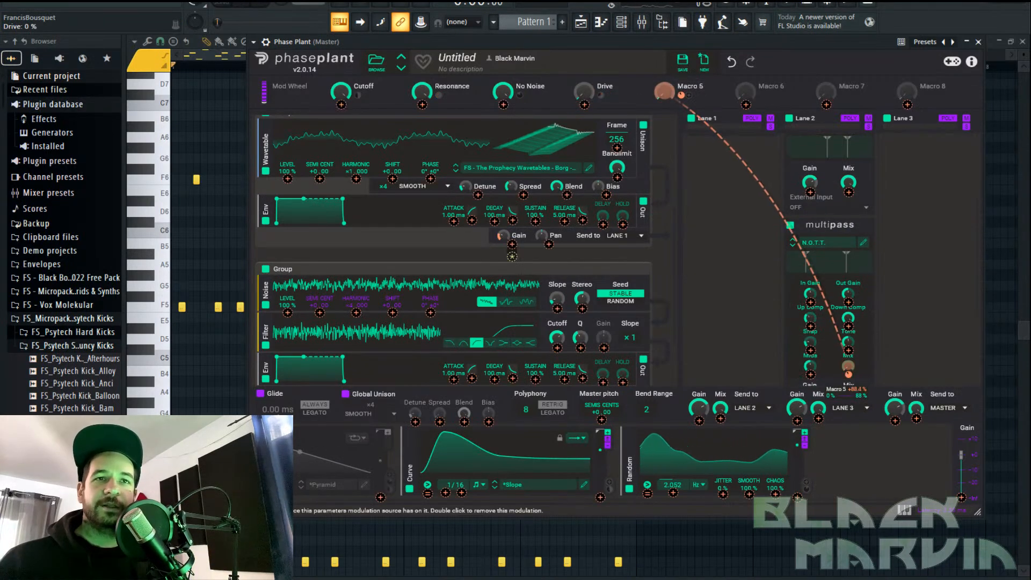
pyautogui.click(683, 96)
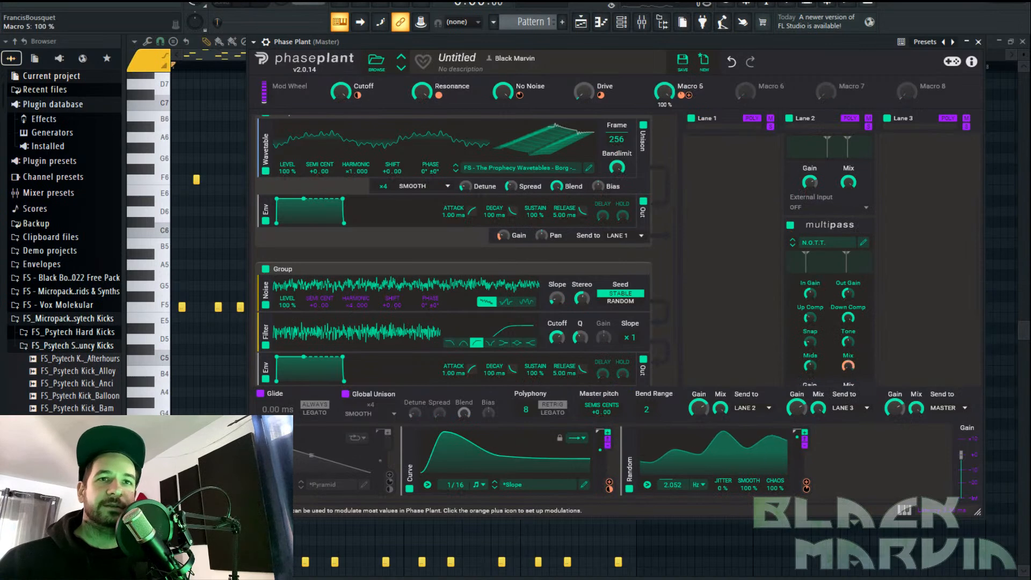
pyautogui.moveTo(664, 92); pyautogui.dragTo(658, 91)
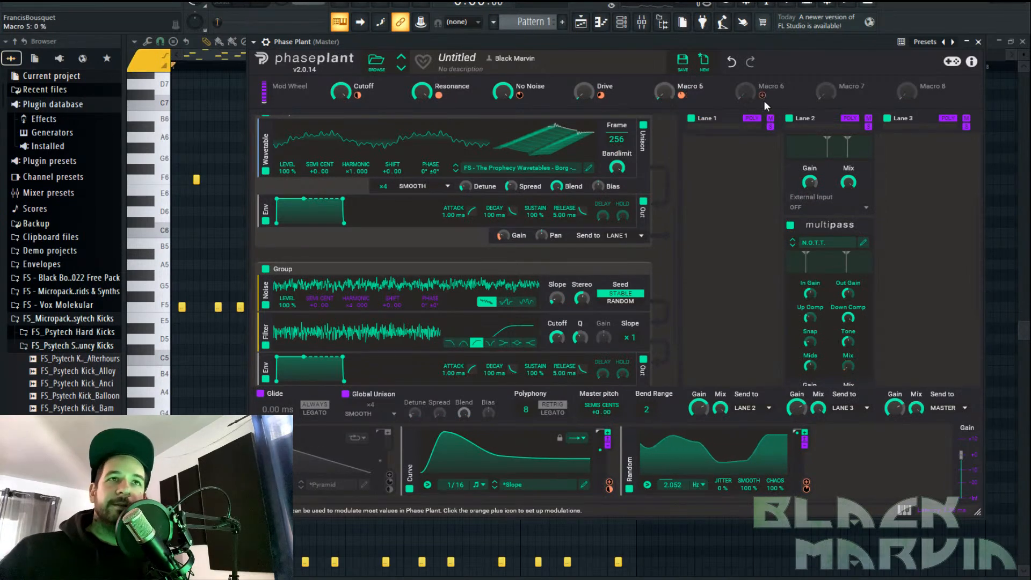
# Rename Macro 5 as N.O.T.T
pyautogui.doubleClick(689, 86)
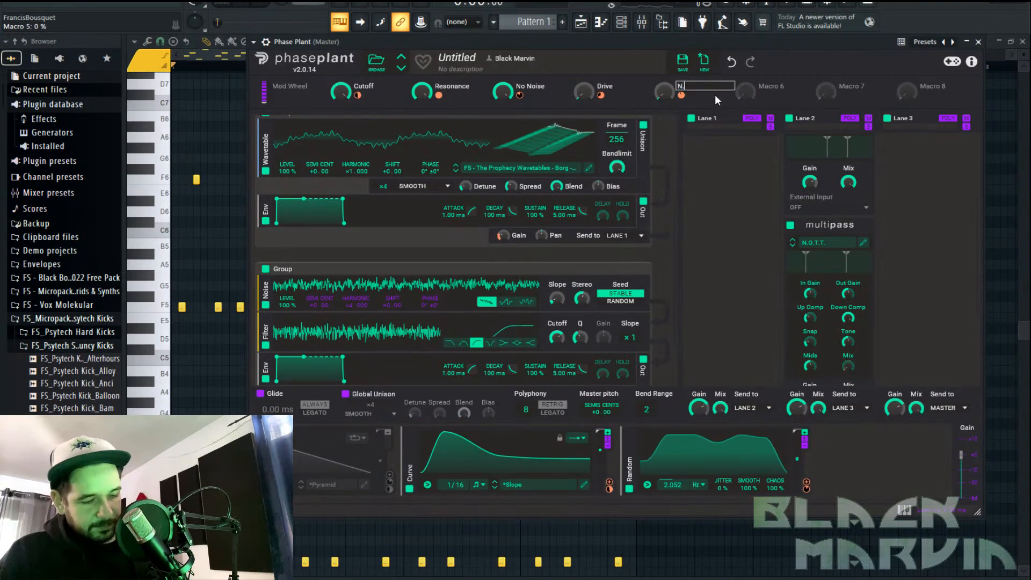
pyautogui.write('N.O.T.T.')
pyautogui.press('Return')
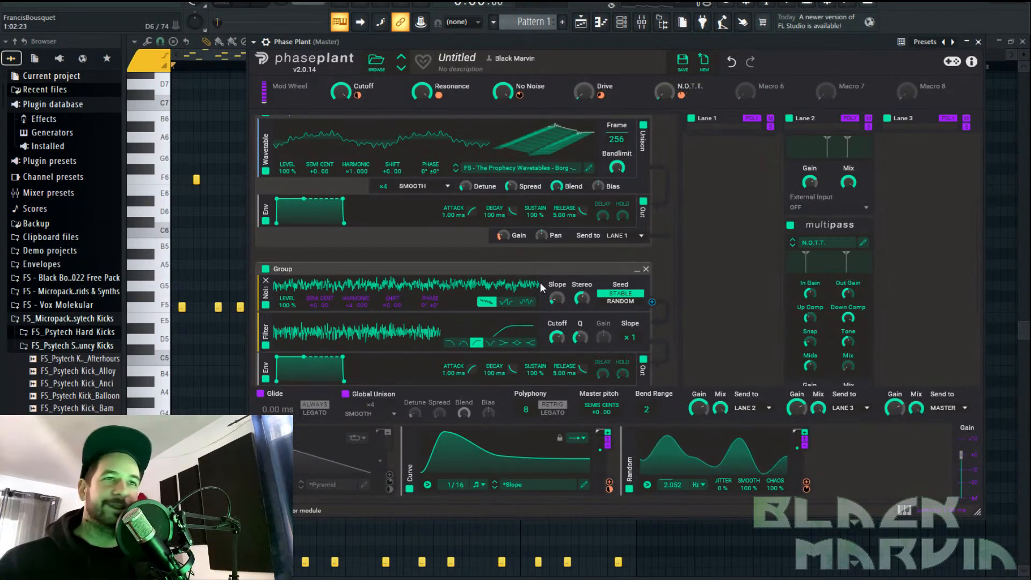
# Audition the Delay Multipass Mix at 0% and 100% with the Reverb bypassed, and lower the Delay's low crossover frequency
pyautogui.scroll(3, 757, 231)
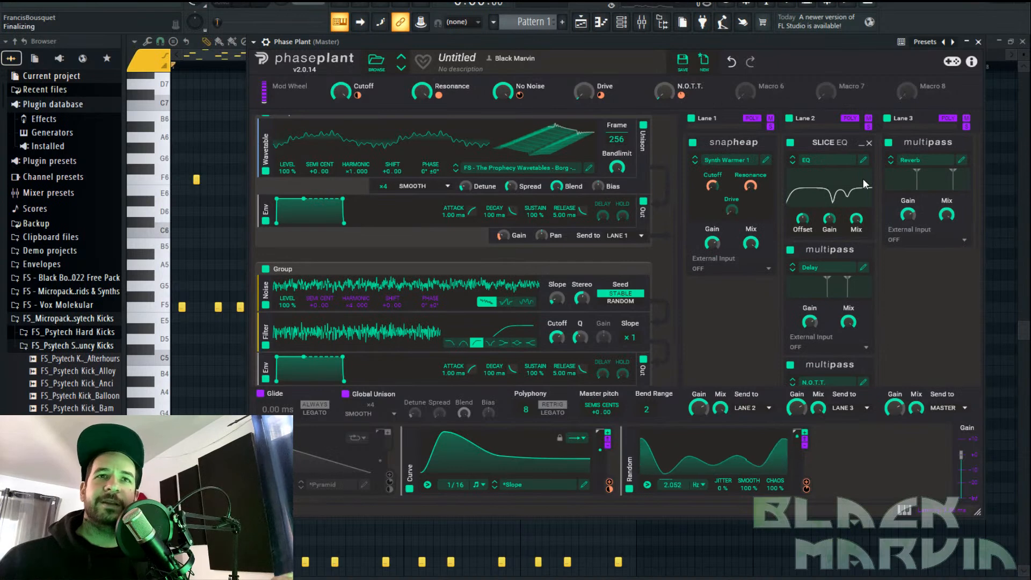
pyautogui.moveTo(850, 322); pyautogui.dragTo(850, 408)
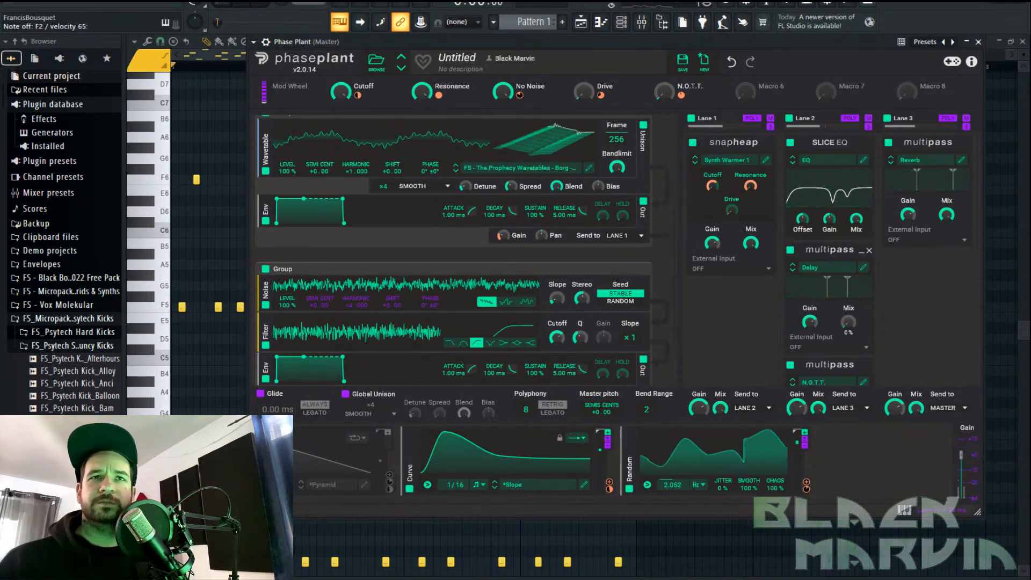
pyautogui.click(889, 143)
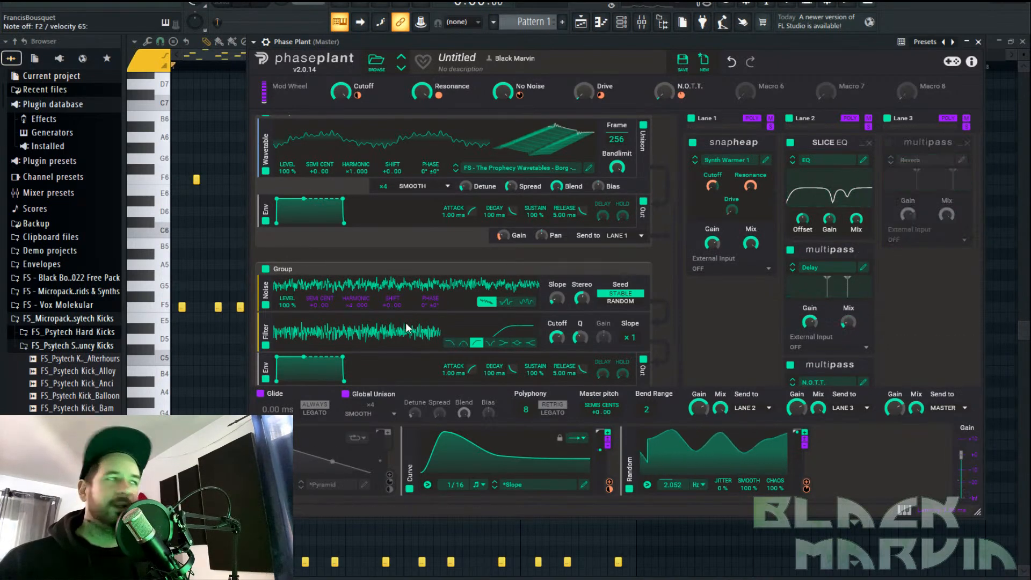
pyautogui.doubleClick(848, 322)
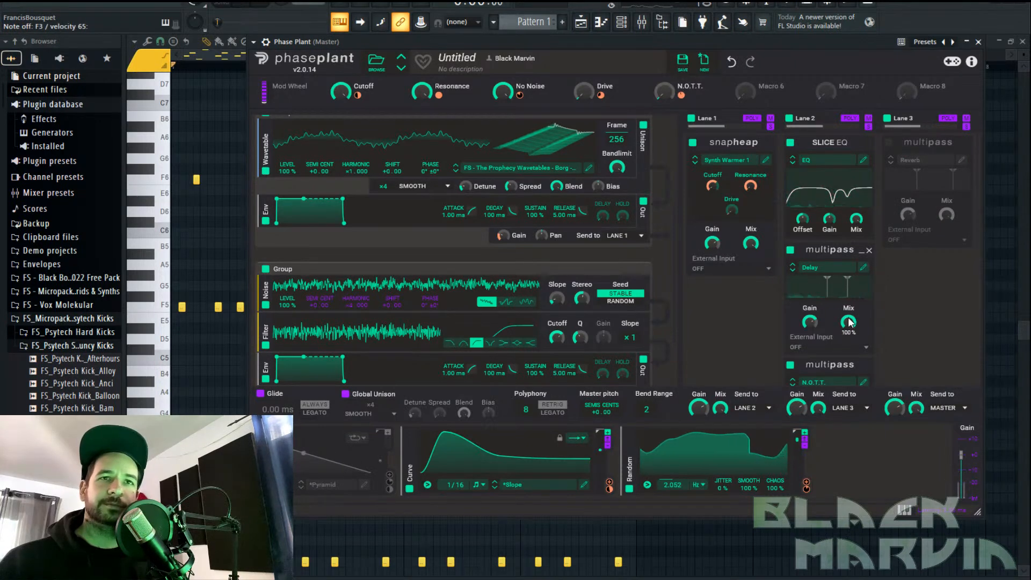
pyautogui.click(863, 268)
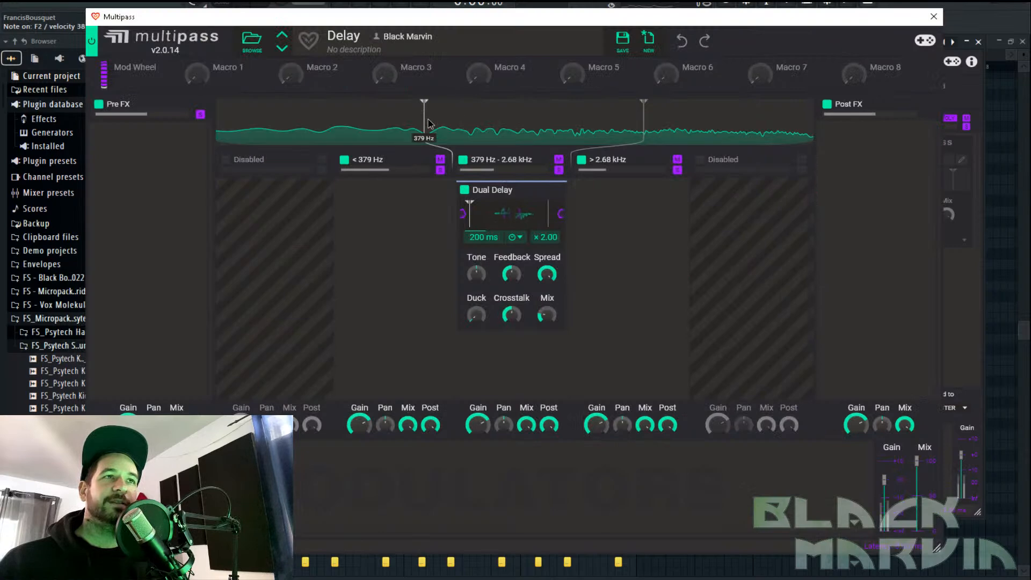
pyautogui.click(934, 16)
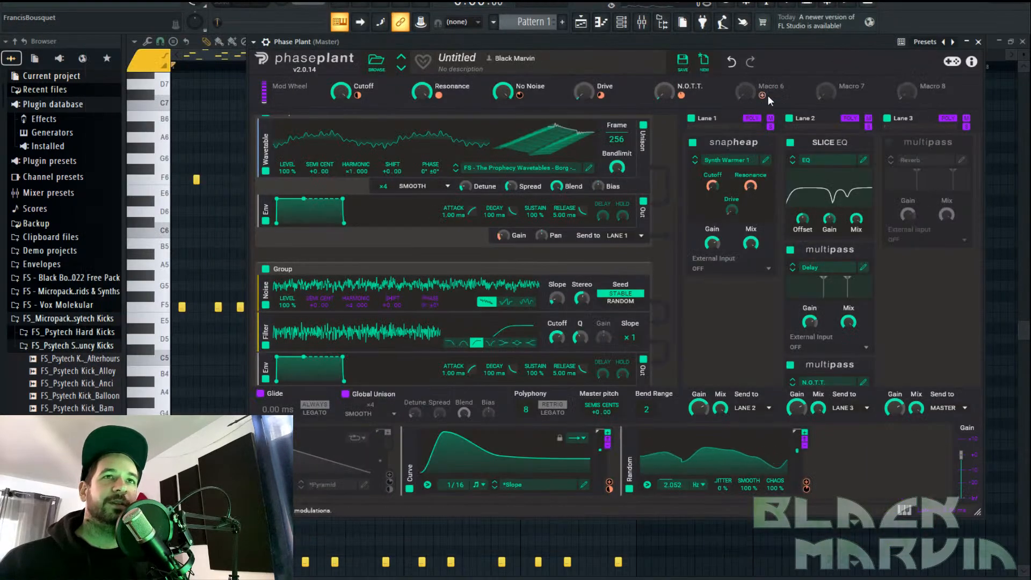
# Rename Macro 6 as Delay
pyautogui.doubleClick(797, 89)
pyautogui.write('dLEA')
pyautogui.press('BackSpace')
pyautogui.press('BackSpace')
pyautogui.press('BackSpace')
pyautogui.press('BackSpace')
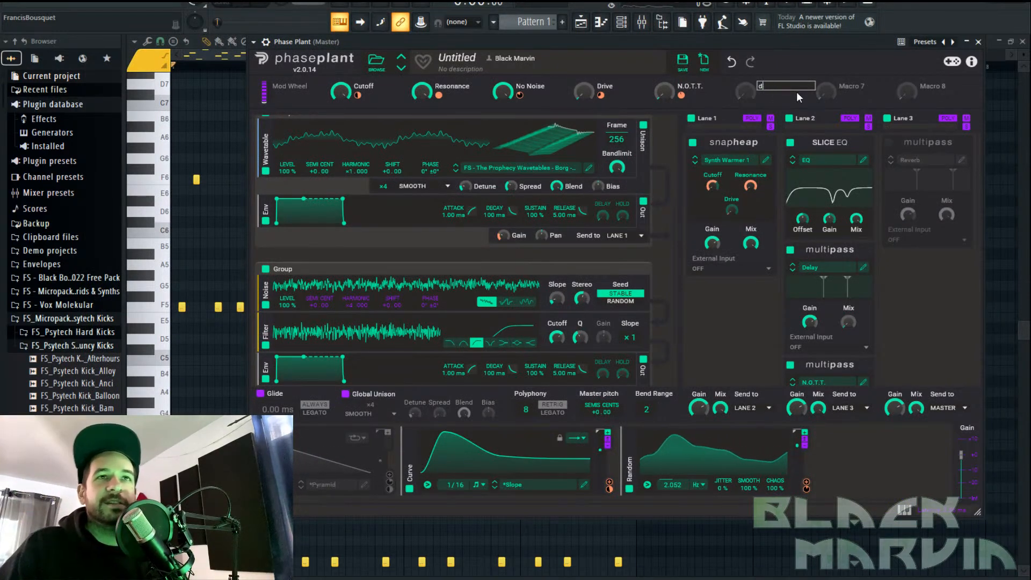
pyautogui.write('Delay')
pyautogui.press('Return')
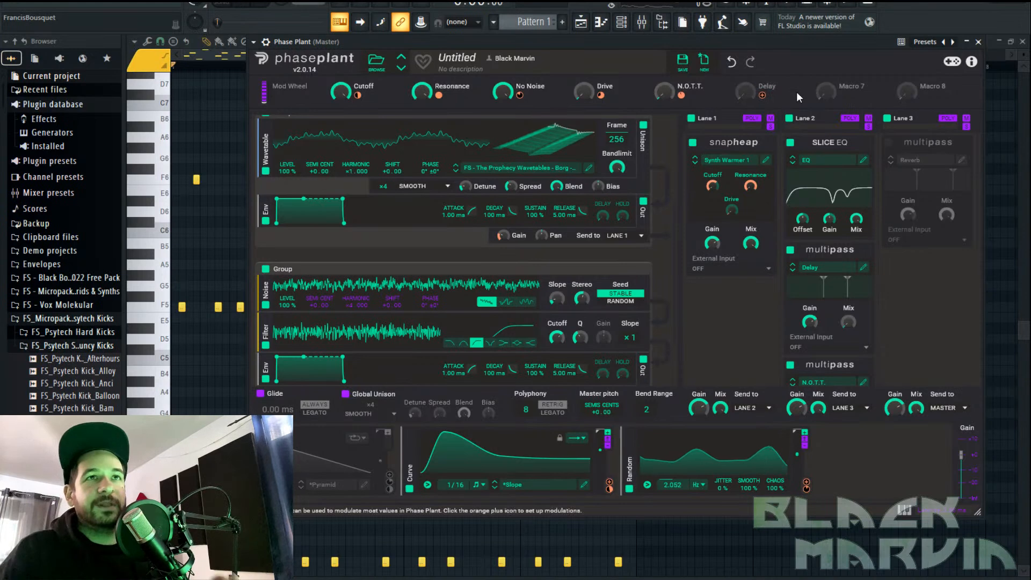
pyautogui.doubleClick(530, 86)
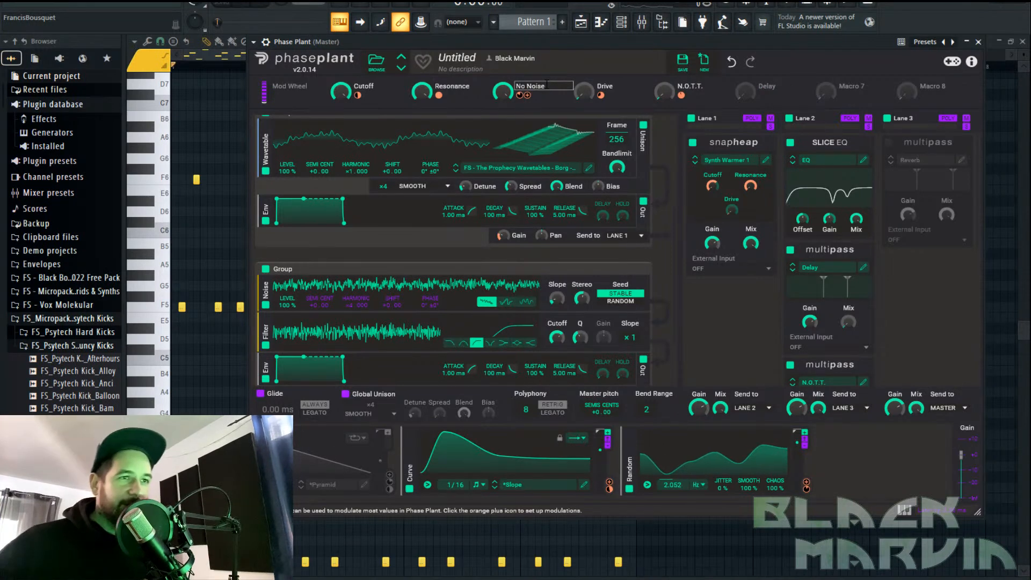
pyautogui.press('Return')
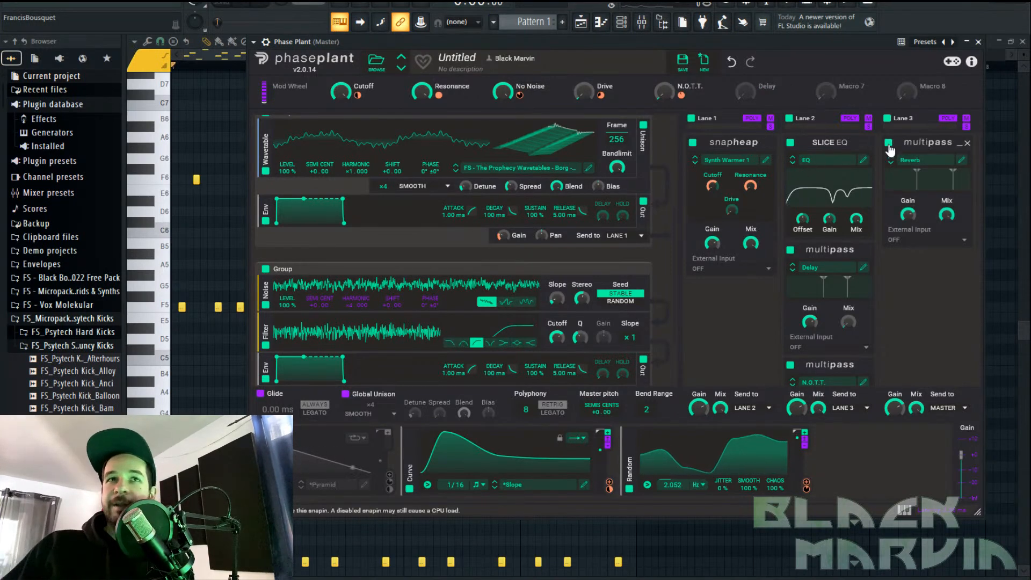
# Open the Reverb Multipass in Lane 3 and raise its low crossover frequency slightly
pyautogui.click(961, 159)
pyautogui.moveTo(812, 171); pyautogui.dragTo(555, 193)
pyautogui.click(557, 191)
pyautogui.moveTo(391, 127); pyautogui.dragTo(404, 127)
pyautogui.moveTo(637, 159); pyautogui.dragTo(343, 192)
pyautogui.click(932, 16)
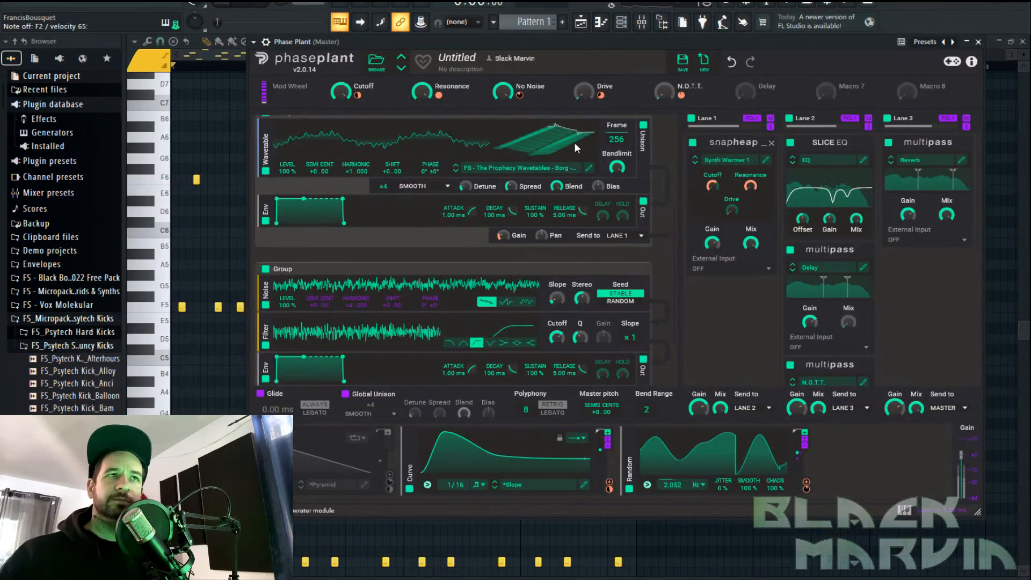
# Play the pattern while lowering the Resonance macro and raising the Drive macro, and return to the piano roll
pyautogui.press('space')
pyautogui.moveTo(430, 99); pyautogui.dragTo(431, 123)
pyautogui.moveTo(584, 92); pyautogui.dragTo(584, 78)
pyautogui.press('Escape')
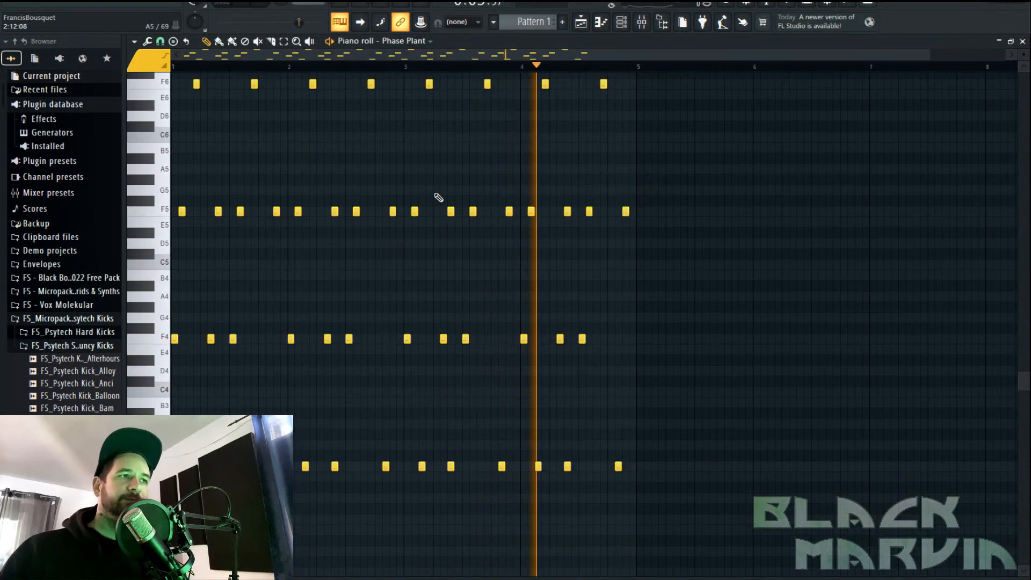
pyautogui.press('space')
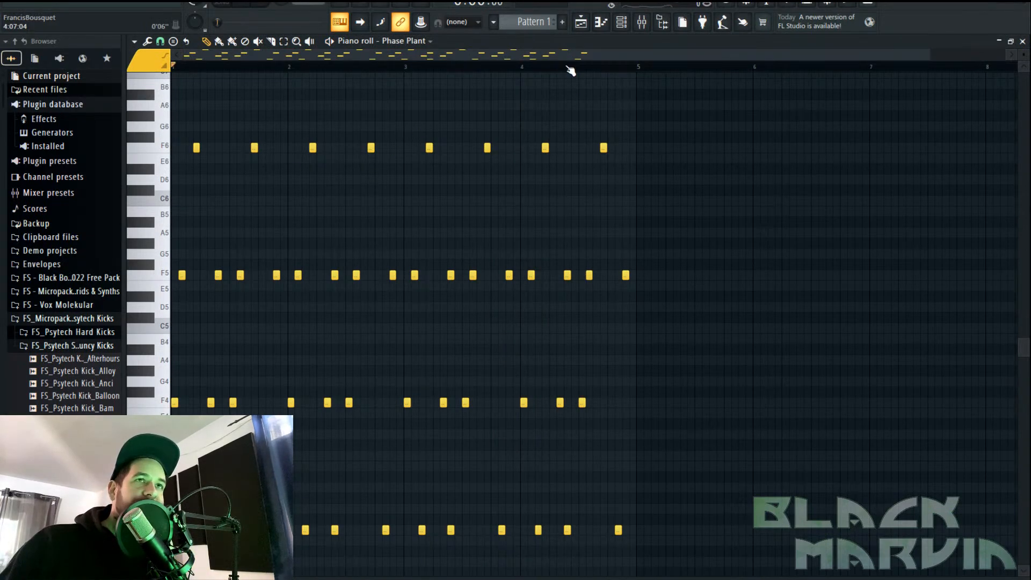
# Rename Pattern 1 as Arp 1
pyautogui.click(545, 22)
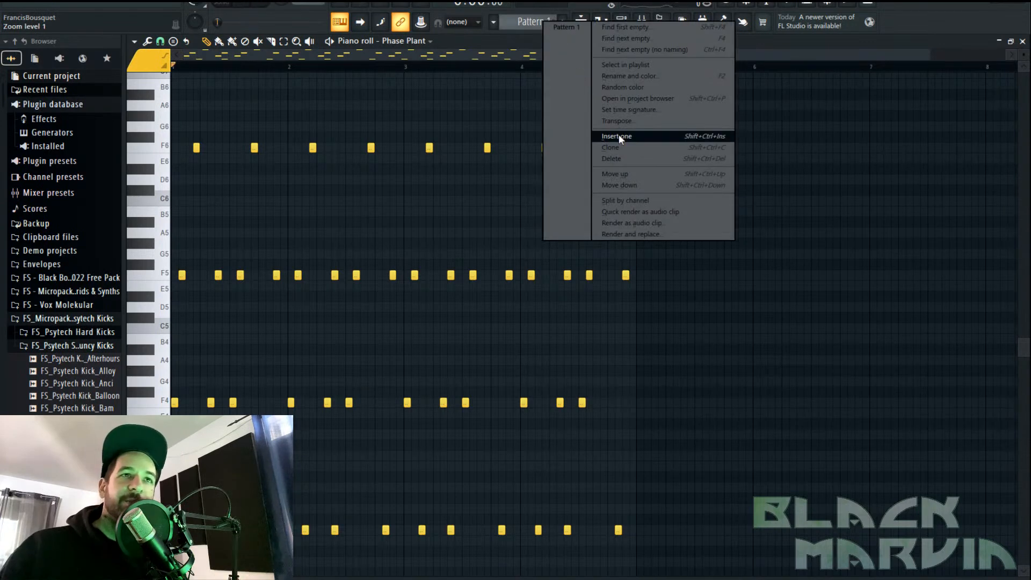
pyautogui.click(623, 75)
pyautogui.write('Arp 1')
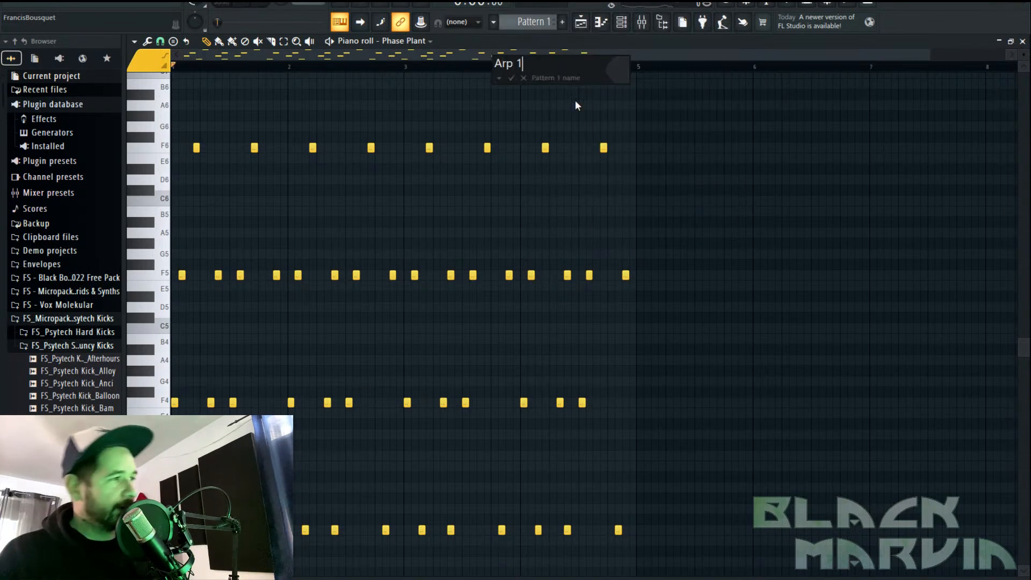
pyautogui.press('Return')
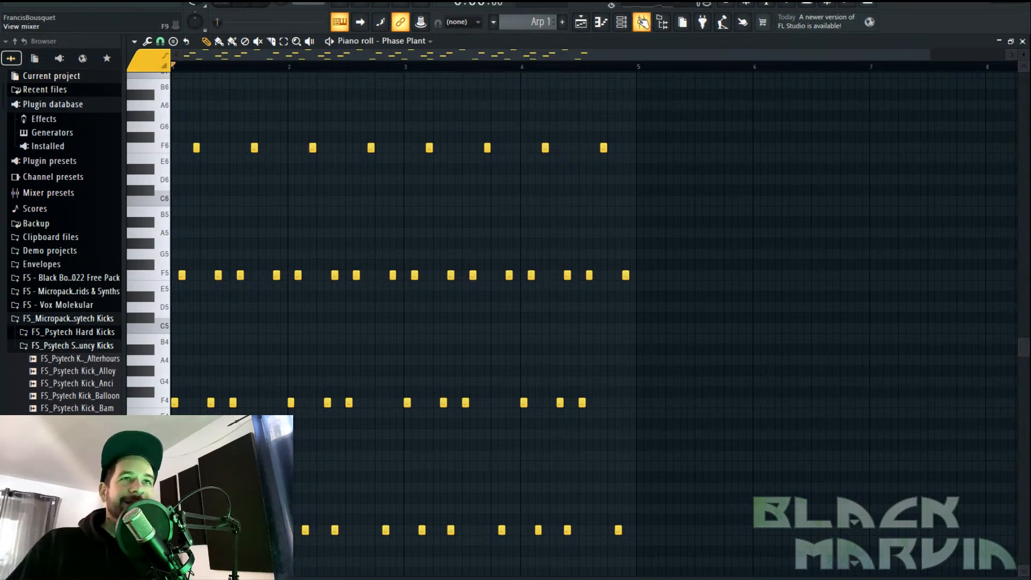
# Create a new empty pattern named Arp 2
pyautogui.click(562, 22)
pyautogui.write('Arp 2')
pyautogui.press('Return')
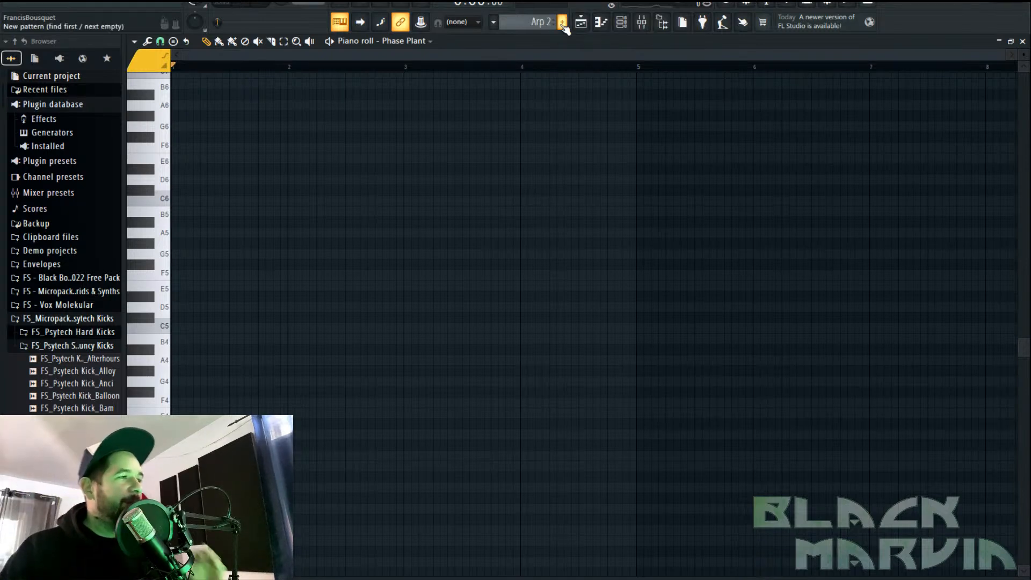
# Open the piano roll of the Phase Plant channel for pattern Arp 2
pyautogui.click(621, 22)
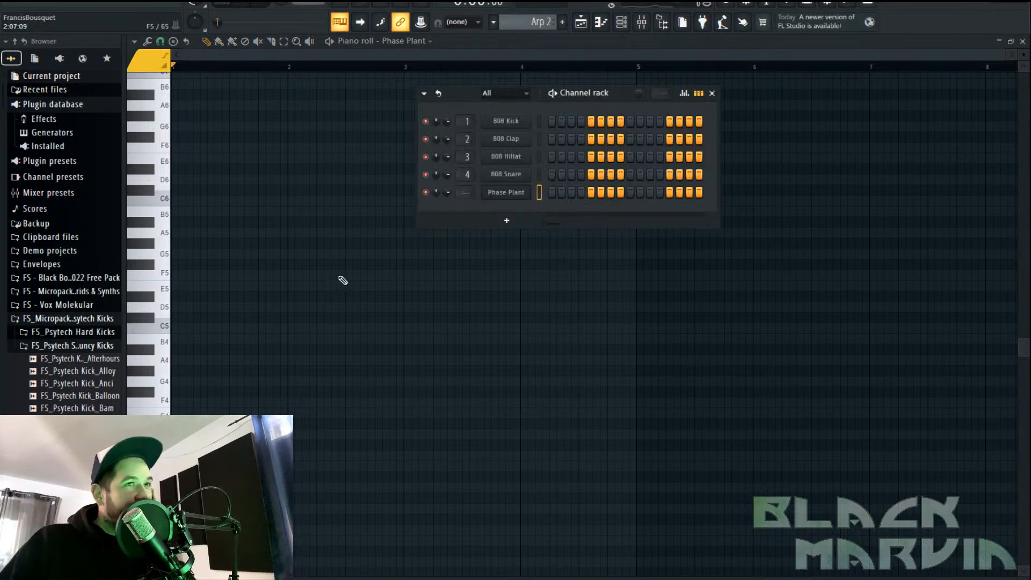
pyautogui.rightClick(507, 193)
pyautogui.click(544, 197)
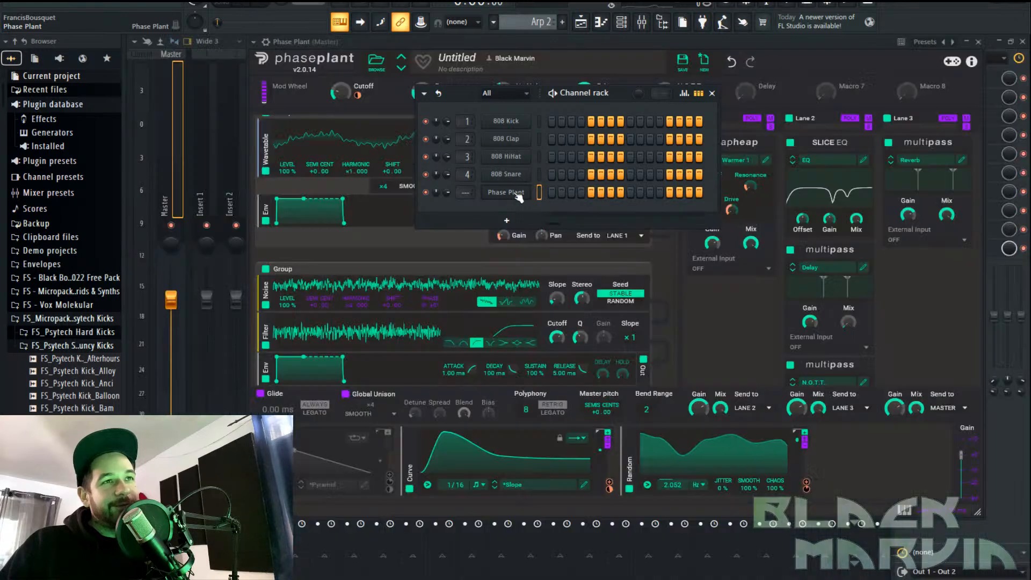
pyautogui.rightClick(506, 192)
pyautogui.click(549, 201)
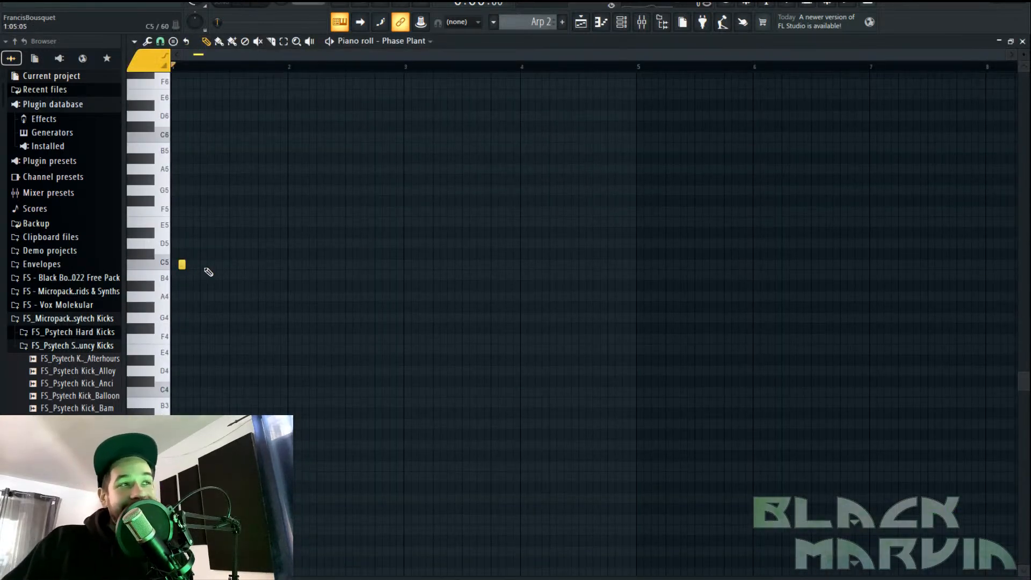
# Add a C5 note at the start of pattern Arp 2 and extend it to four bars
pyautogui.click(175, 264)
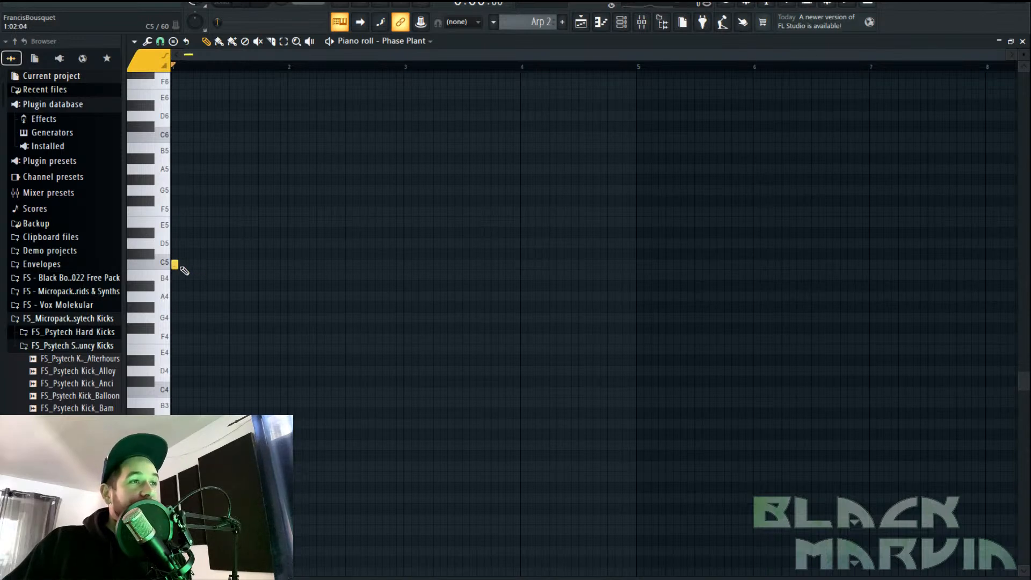
pyautogui.moveTo(178, 265); pyautogui.dragTo(639, 311)
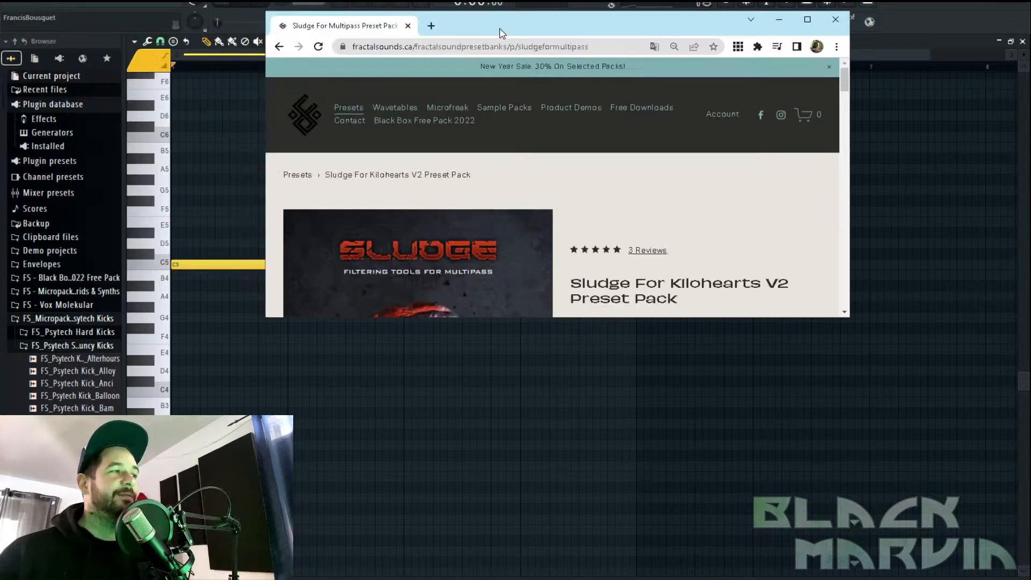
# Examine the Sludge For Kilohearts V2 Preset Pack page in the enlarged browser window, including its description and contents, and return to FL Studio
pyautogui.doubleClick(500, 29)
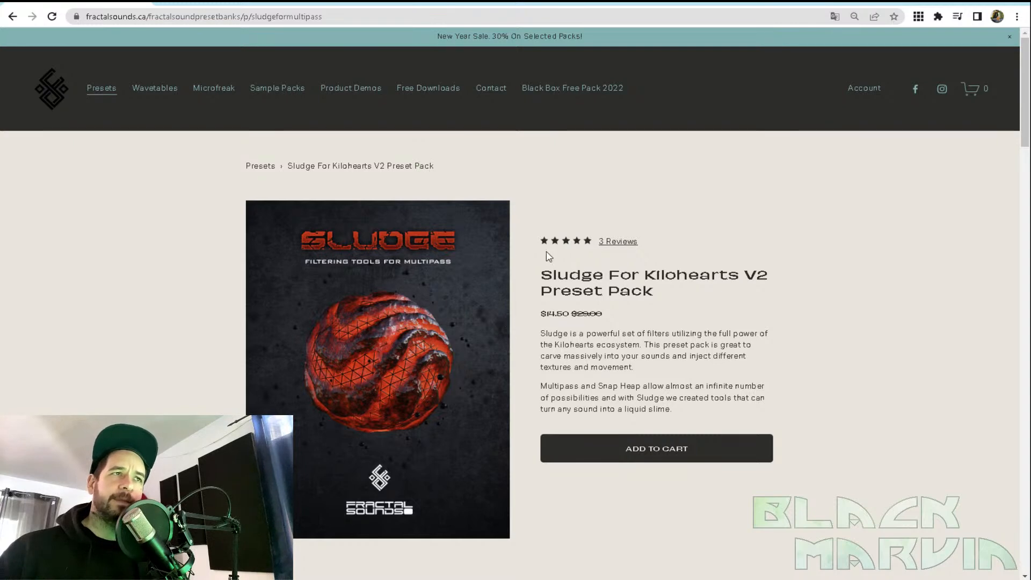
pyautogui.scroll(-5, 700, 329)
pyautogui.scroll(5, 711, 272)
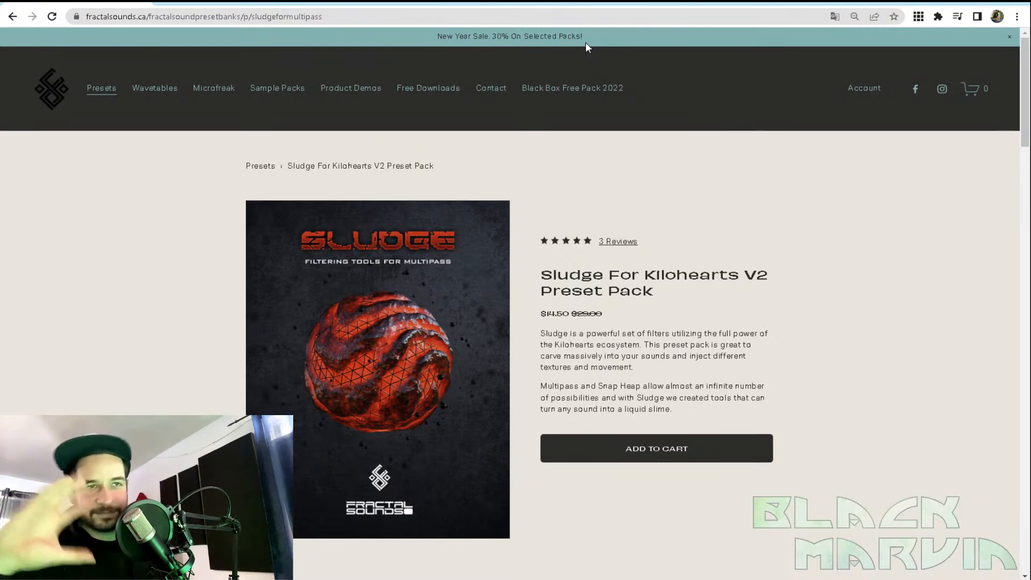
pyautogui.scroll(-1, 574, 199)
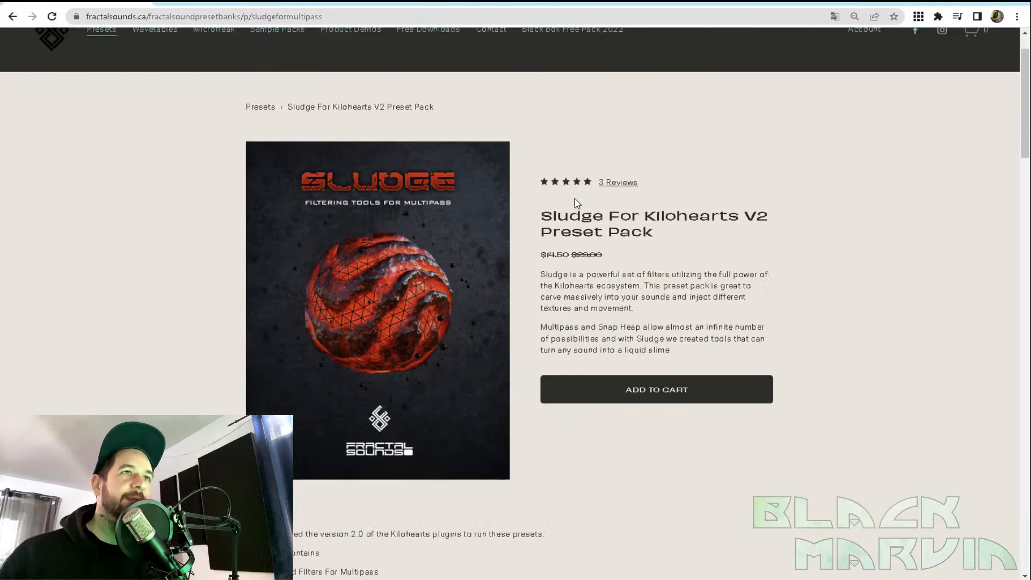
pyautogui.scroll(-7, 576, 203)
pyautogui.scroll(8, 703, 290)
pyautogui.scroll(-3, 762, 290)
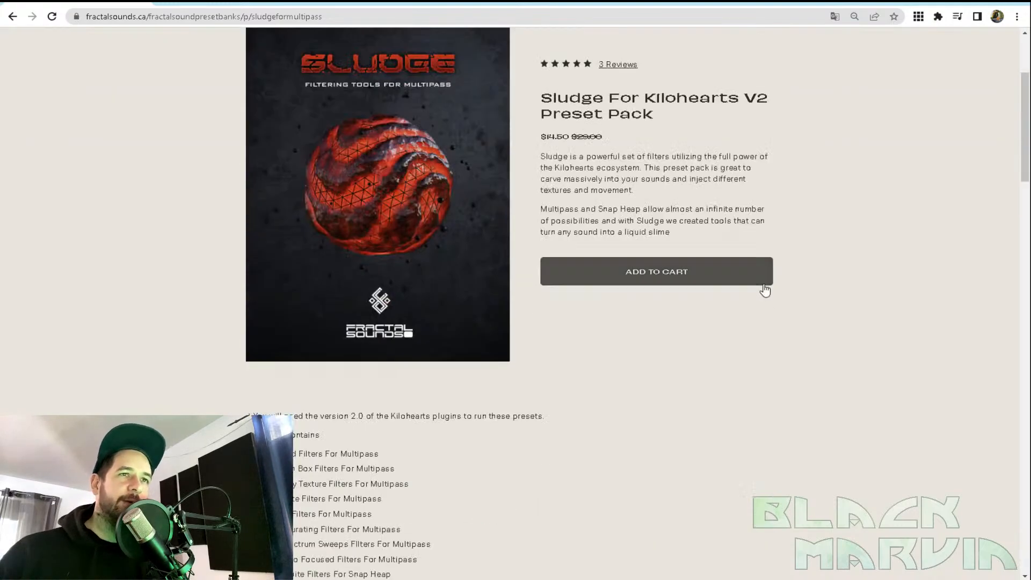
pyautogui.scroll(-5, 764, 289)
pyautogui.scroll(9, 693, 238)
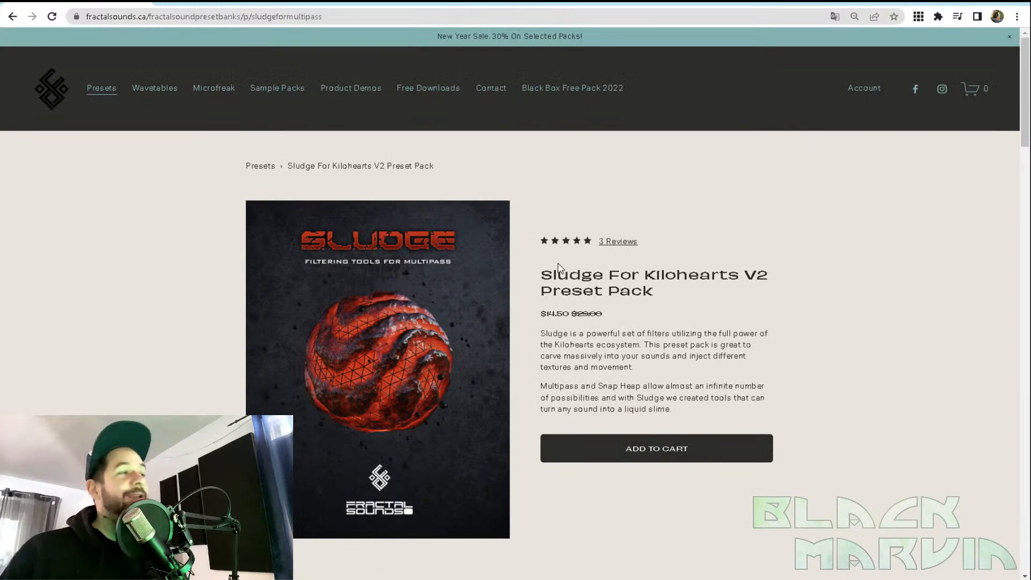
pyautogui.click(1018, 4)
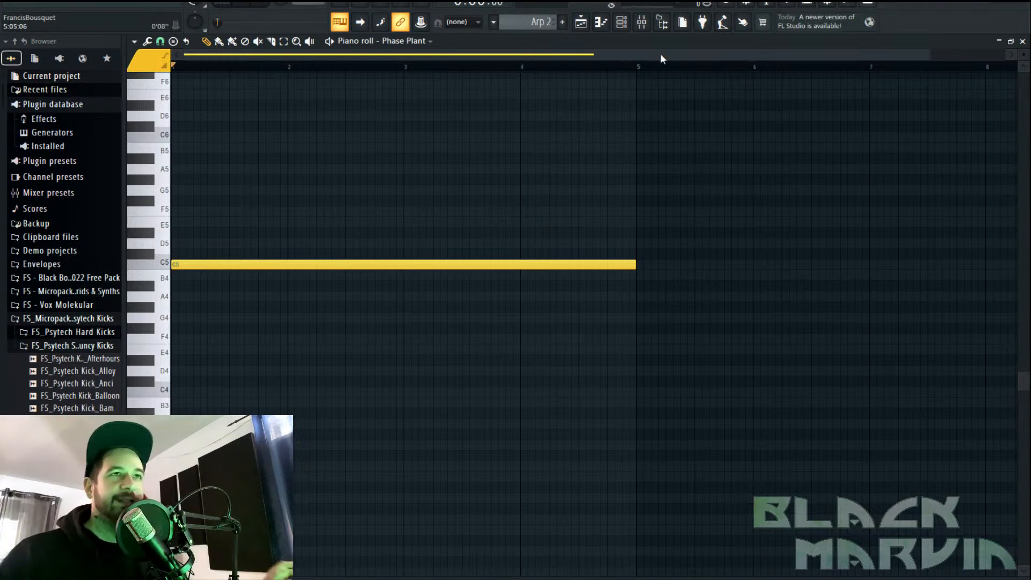
# Open the Reverb Multipass in Lane 3 of Phase Plant and add a Convolver to Band 3
pyautogui.click(621, 21)
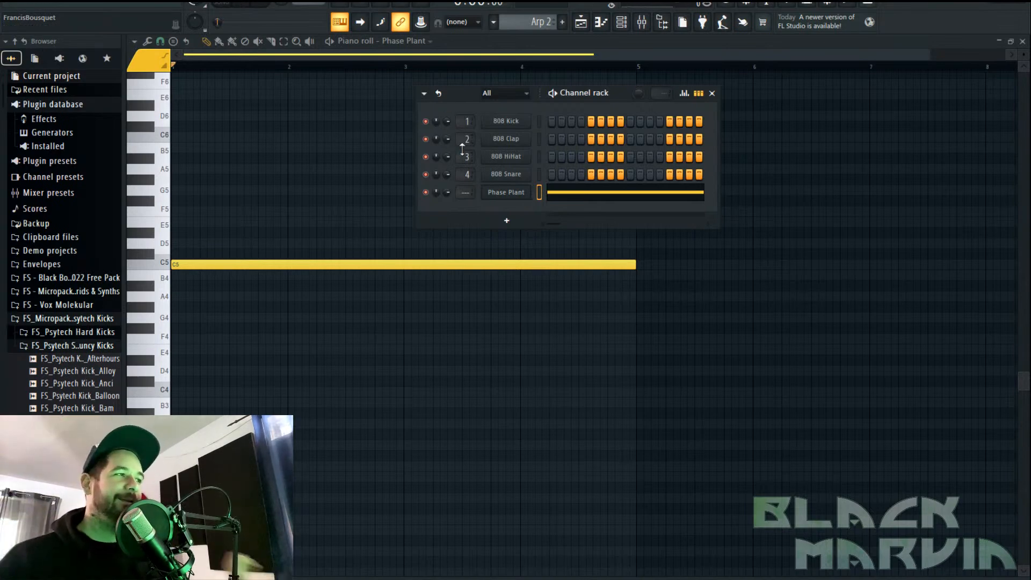
pyautogui.click(505, 192)
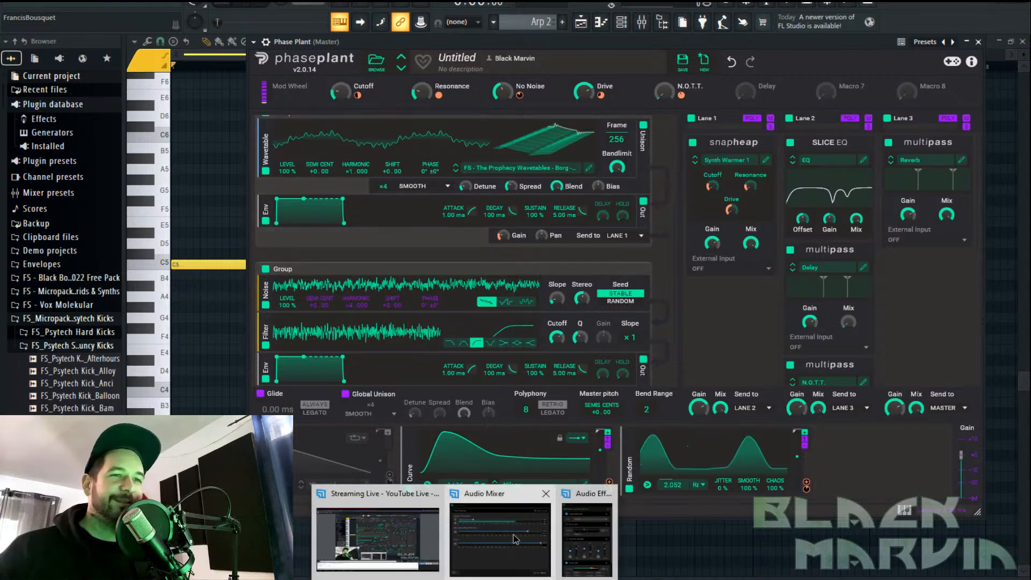
pyautogui.click(514, 538)
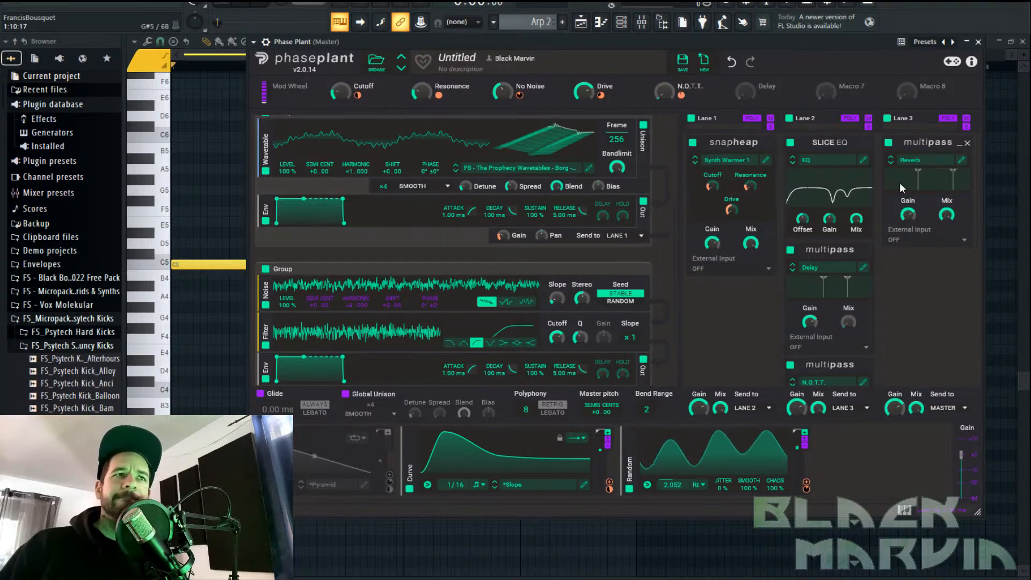
pyautogui.click(962, 161)
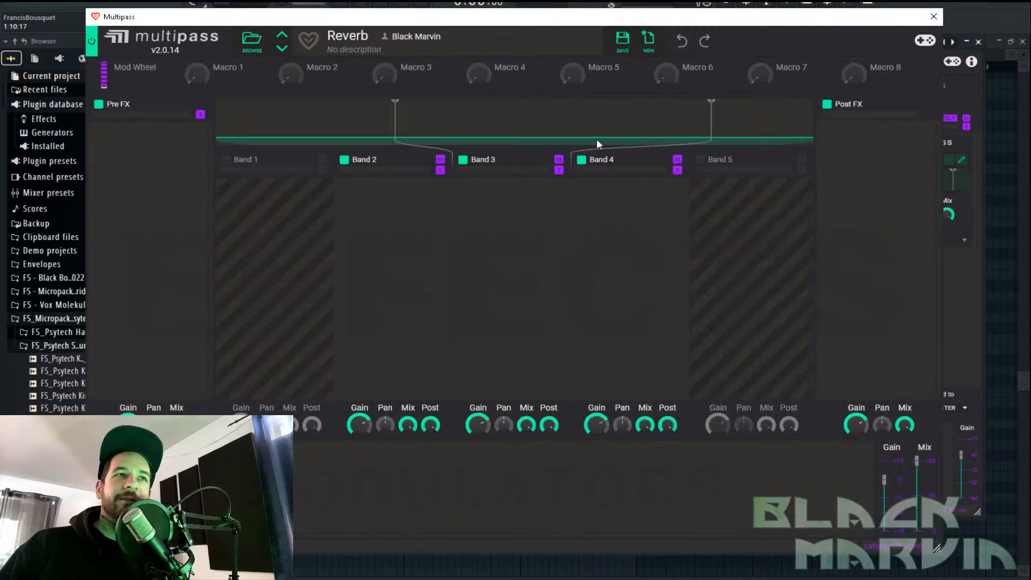
pyautogui.click(544, 206)
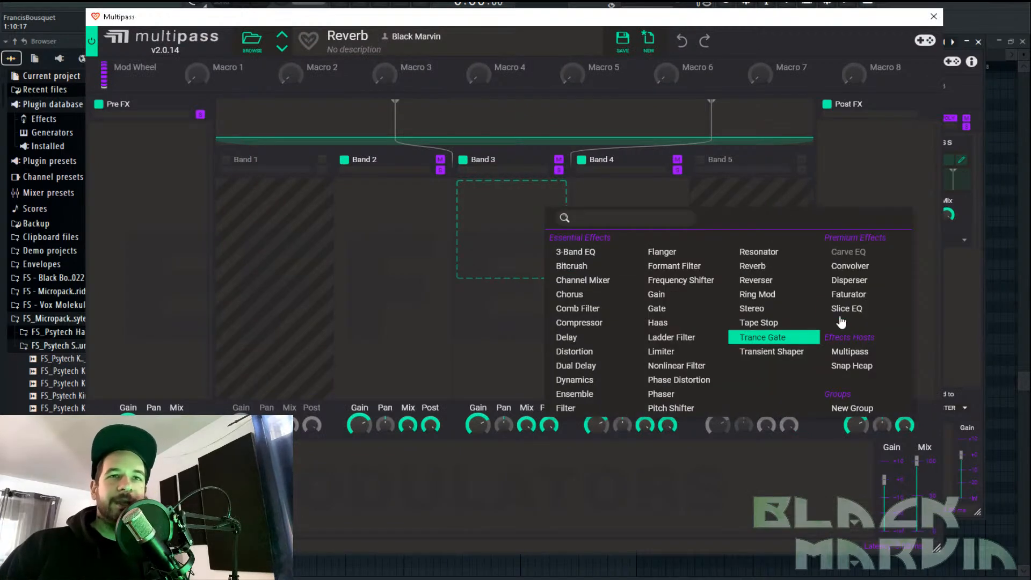
pyautogui.click(849, 265)
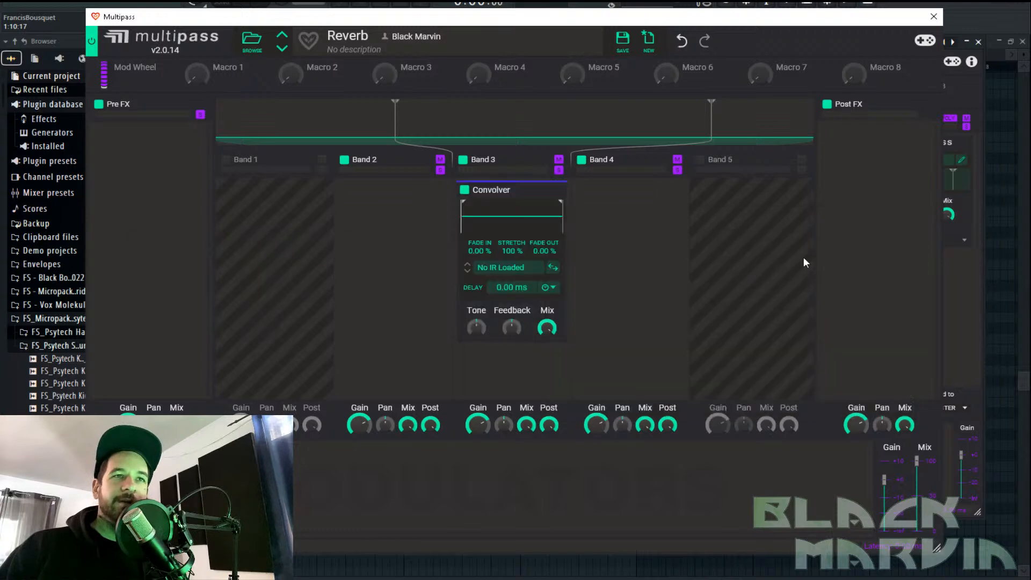
# Load the Amp Circuit Splash impulse response from Eternia's Vintage Spring & Echos folder into the Convolver
pyautogui.click(525, 267)
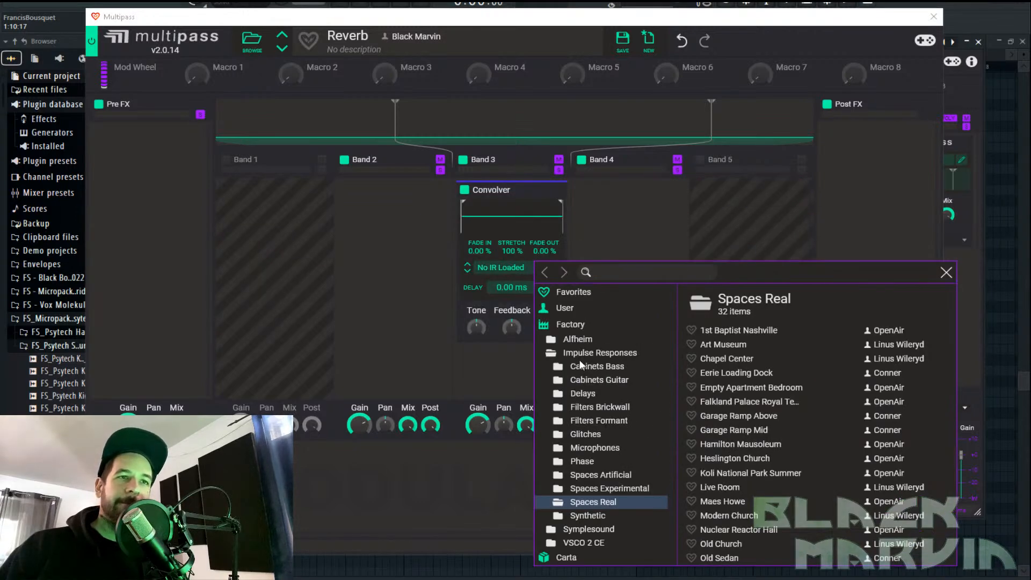
pyautogui.scroll(-3, 610, 455)
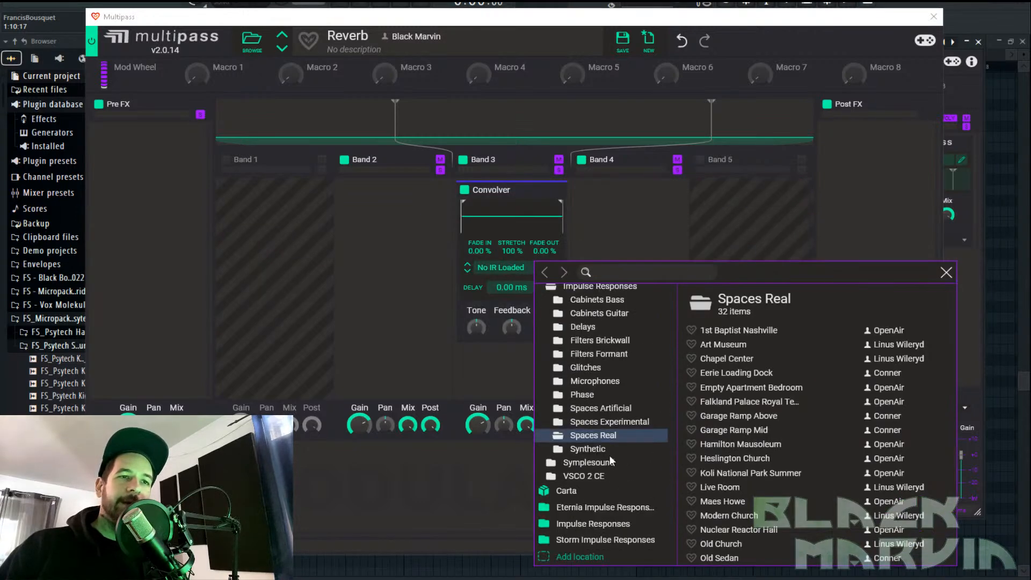
pyautogui.click(604, 507)
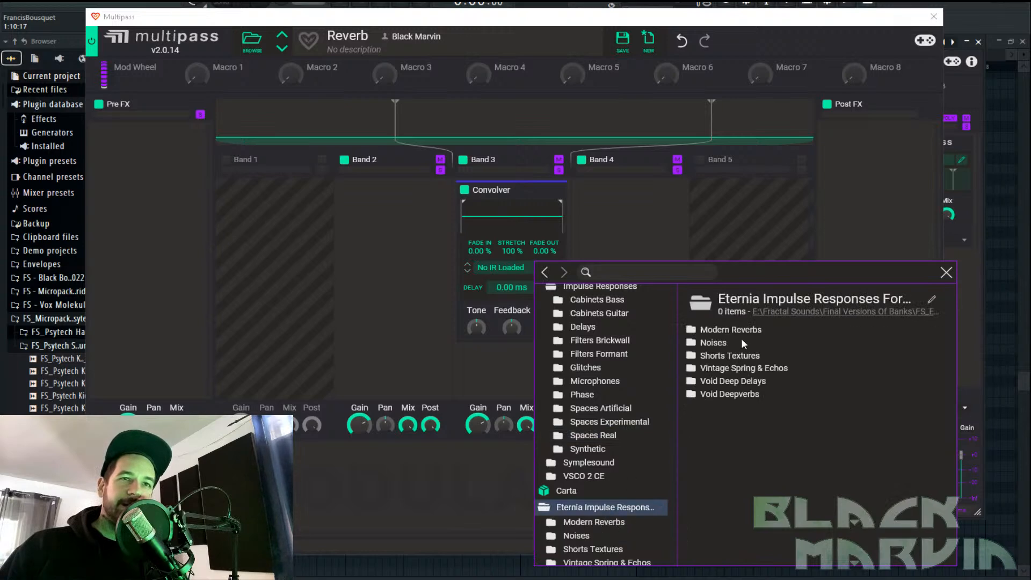
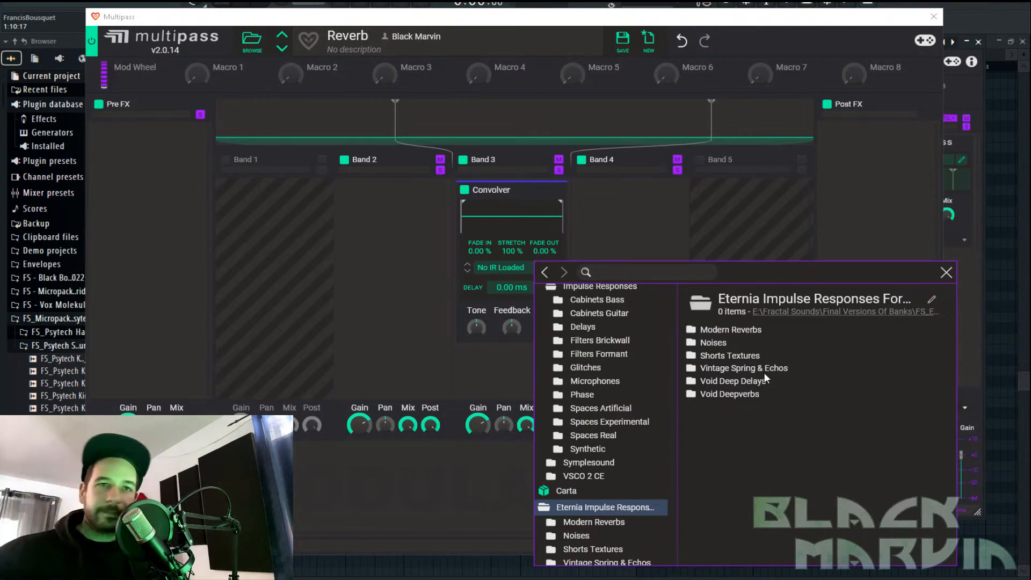
pyautogui.doubleClick(764, 373)
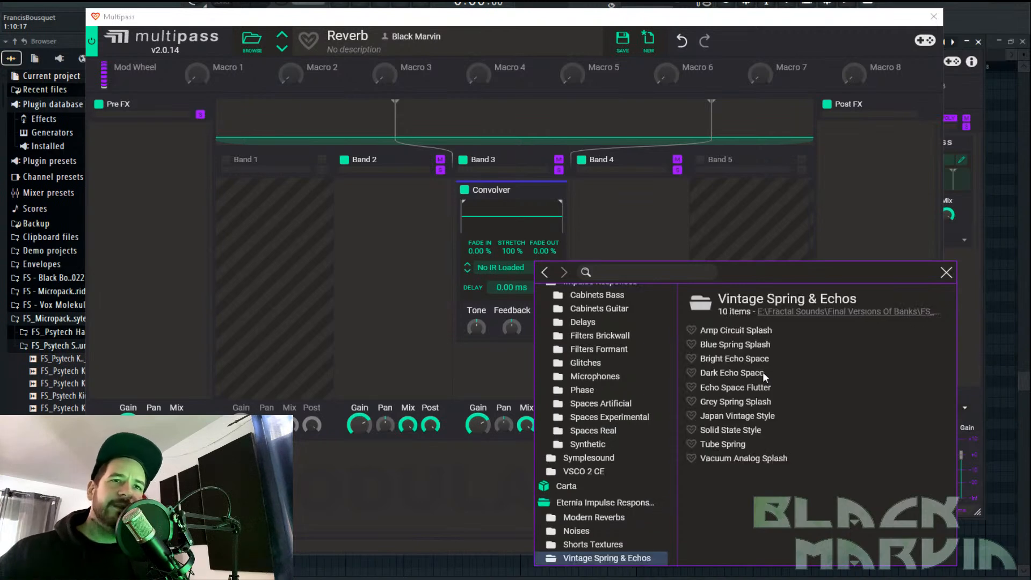
pyautogui.click(752, 331)
pyautogui.click(946, 273)
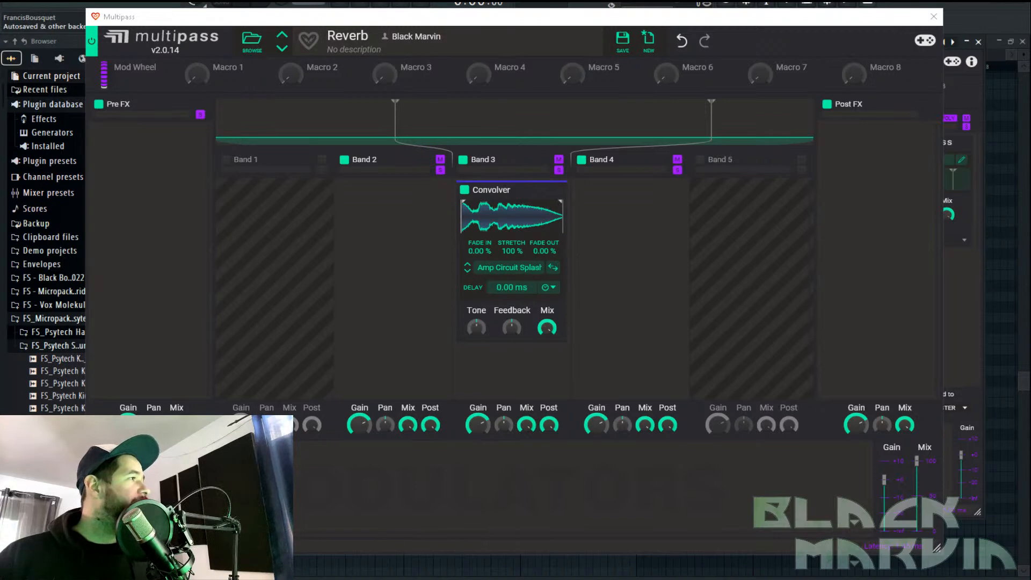
# Switch to the browser, find Eternia For Kilohearts Convolver among the Fractal Sounds free downloads and review its download page
pyautogui.hotkey('alt', 'Tab')
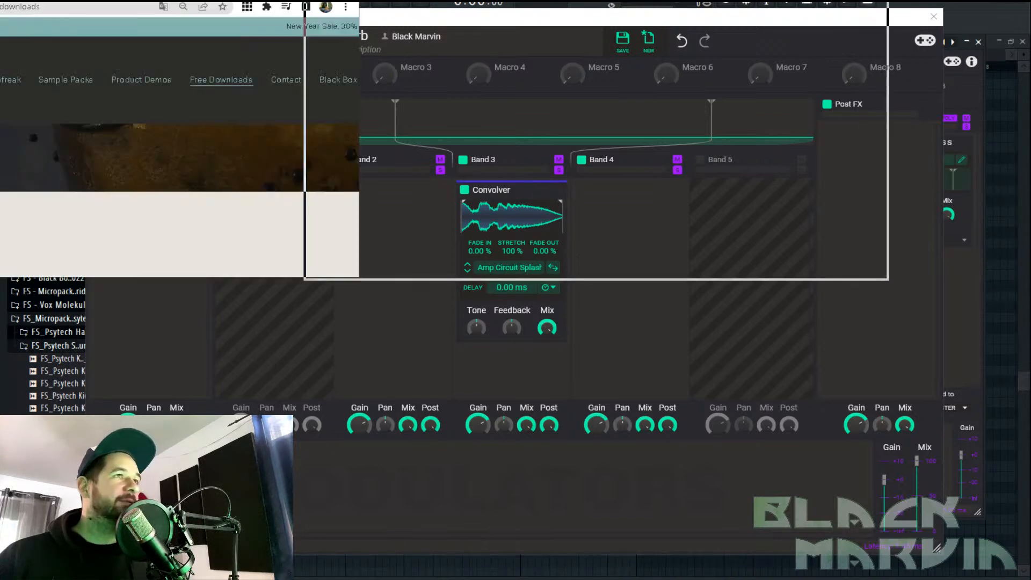
pyautogui.doubleClick(554, 3)
pyautogui.scroll(-1, 591, 244)
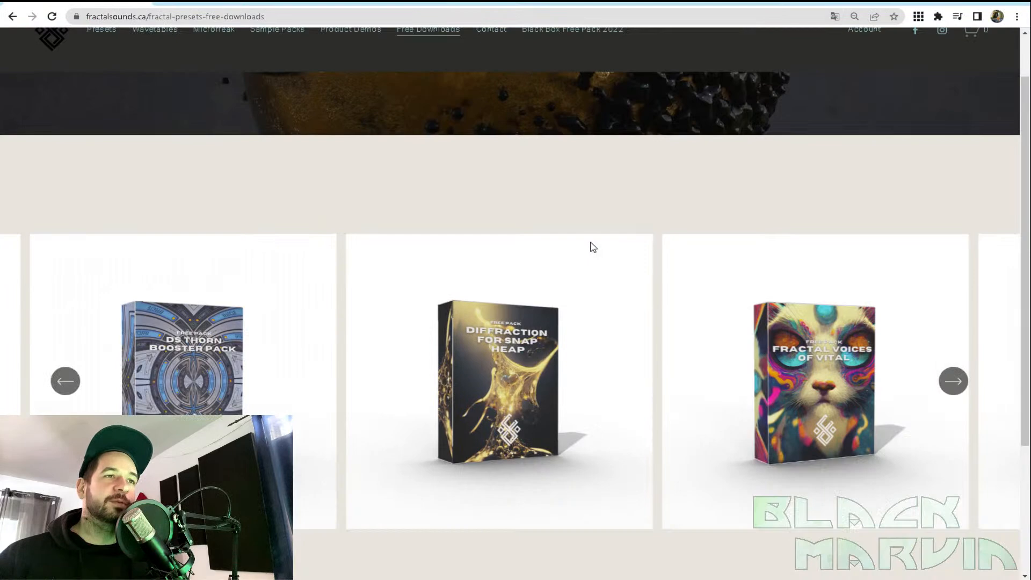
pyautogui.click(961, 383)
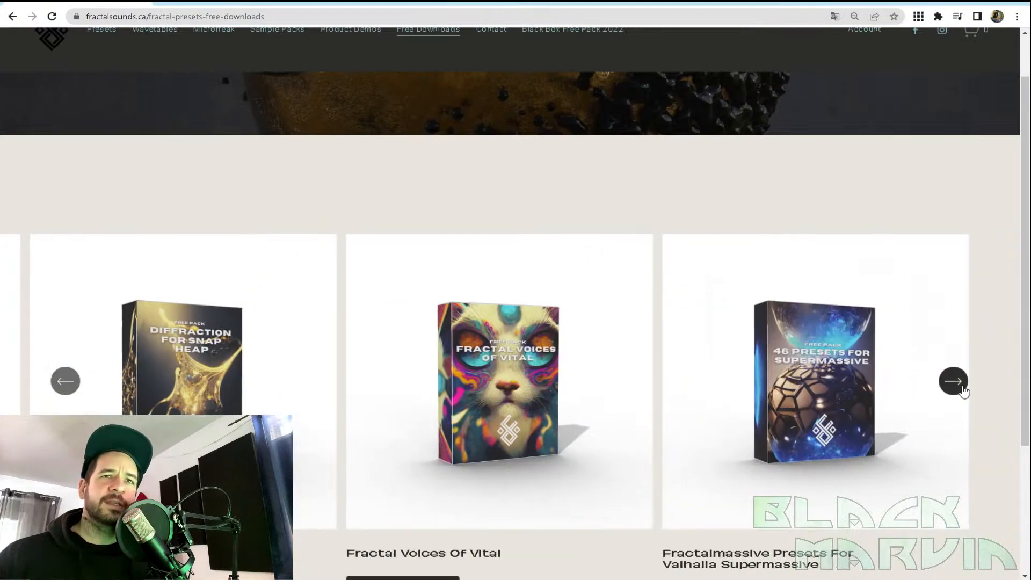
pyautogui.click(954, 382)
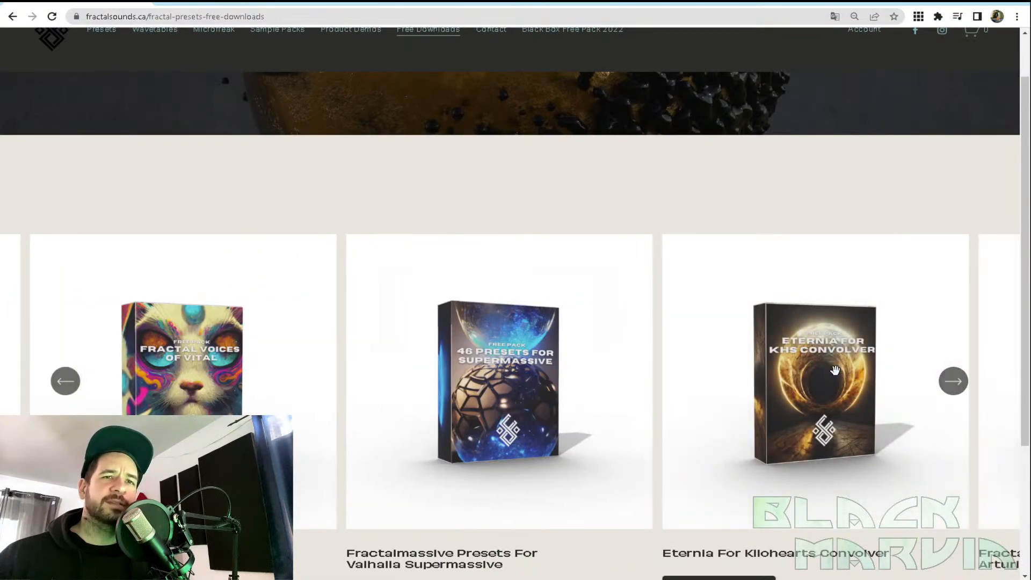
pyautogui.scroll(-1, 835, 371)
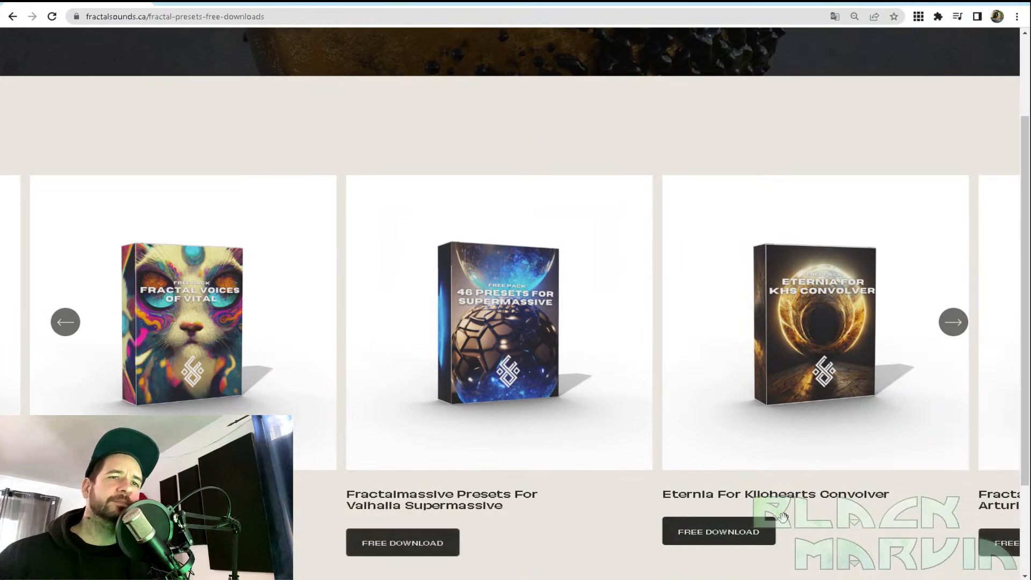
pyautogui.click(743, 533)
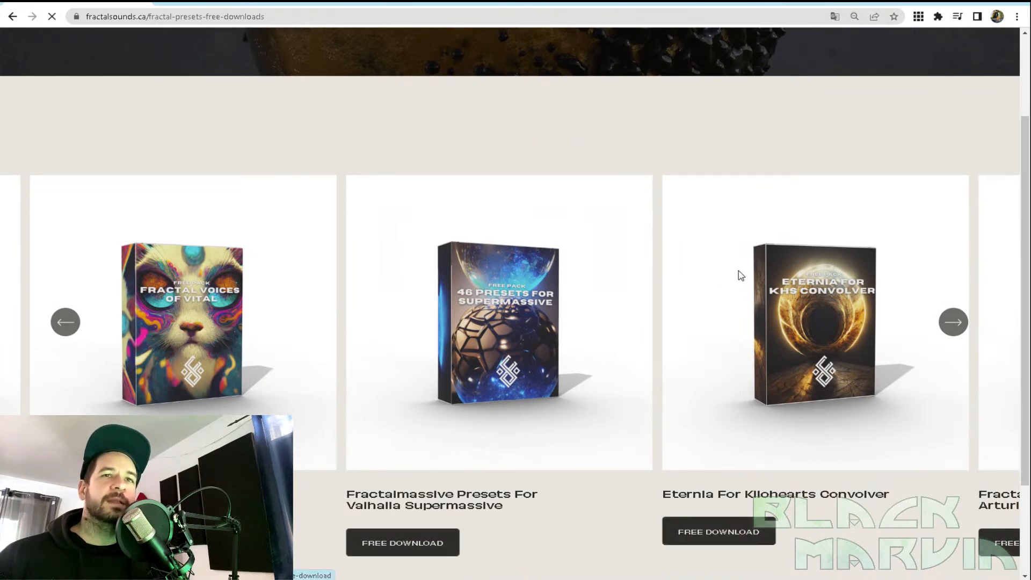
pyautogui.scroll(-6, 558, 88)
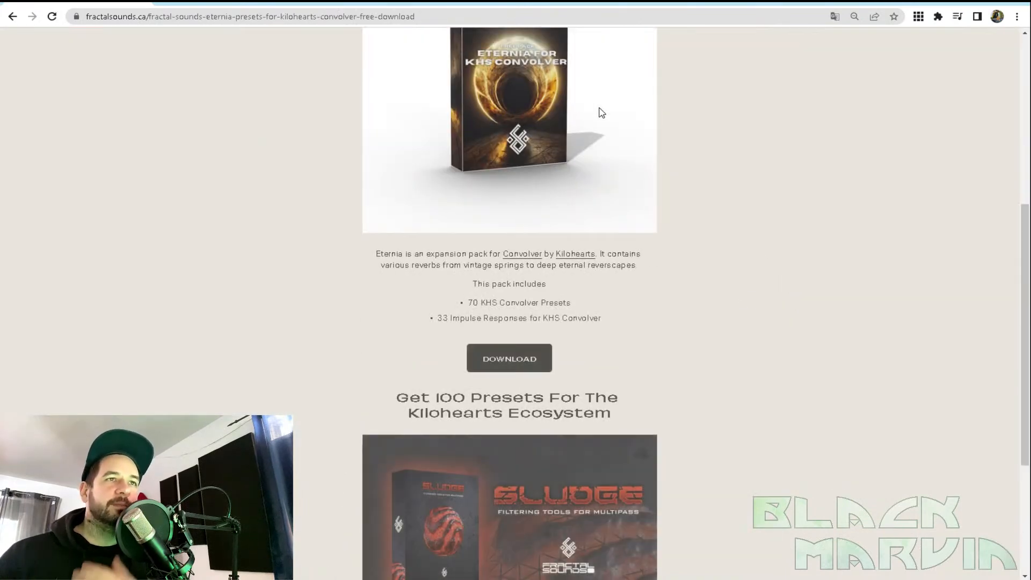
pyautogui.scroll(3, 615, 128)
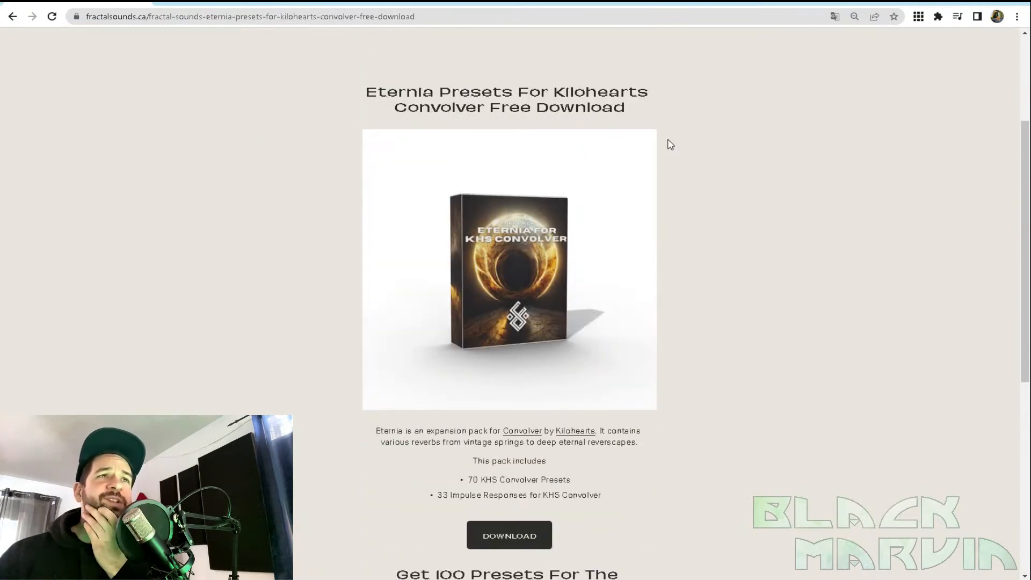
pyautogui.scroll(-6, 670, 144)
pyautogui.scroll(3, 670, 145)
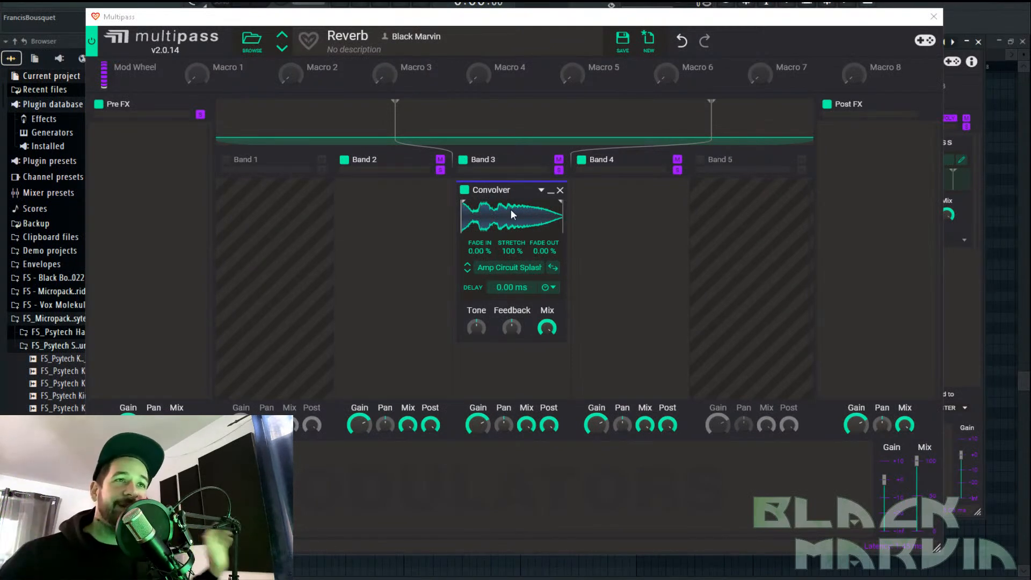
# Look over the Vintage Spring & Echos impulse responses, close the Reverb Multipass editor and return to the piano roll
pyautogui.click(523, 269)
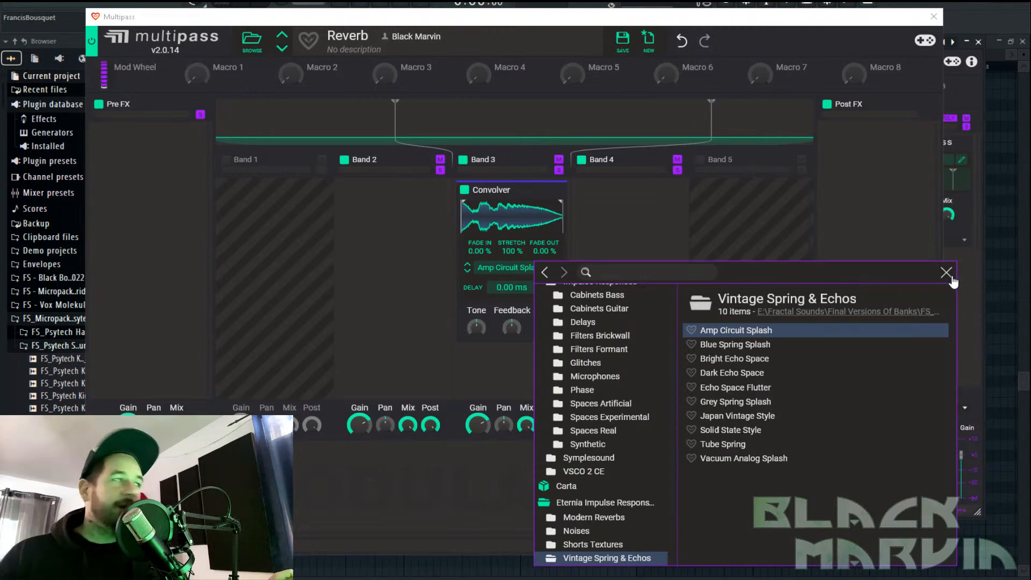
pyautogui.click(286, 275)
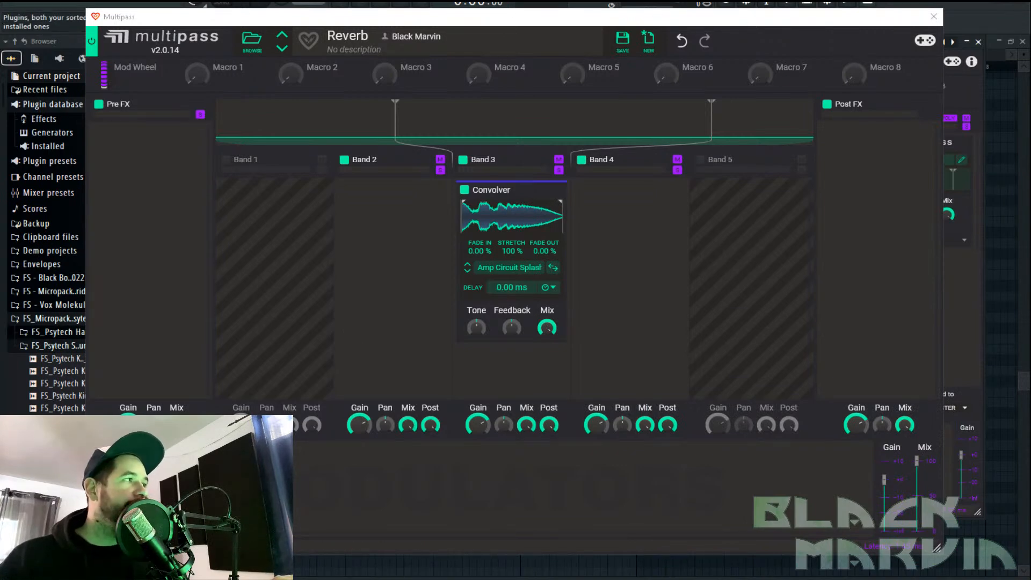
pyautogui.click(934, 16)
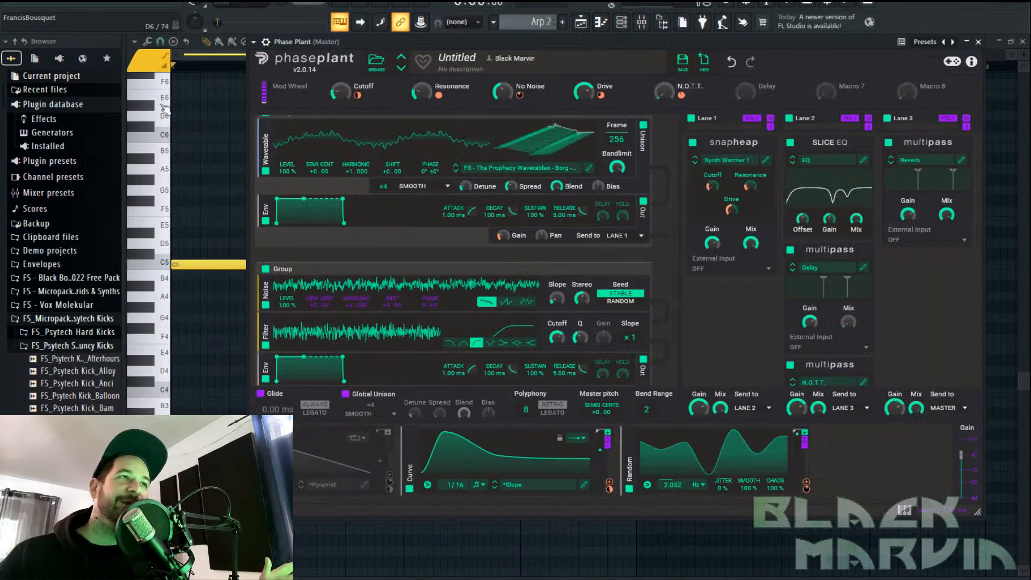
pyautogui.click(191, 57)
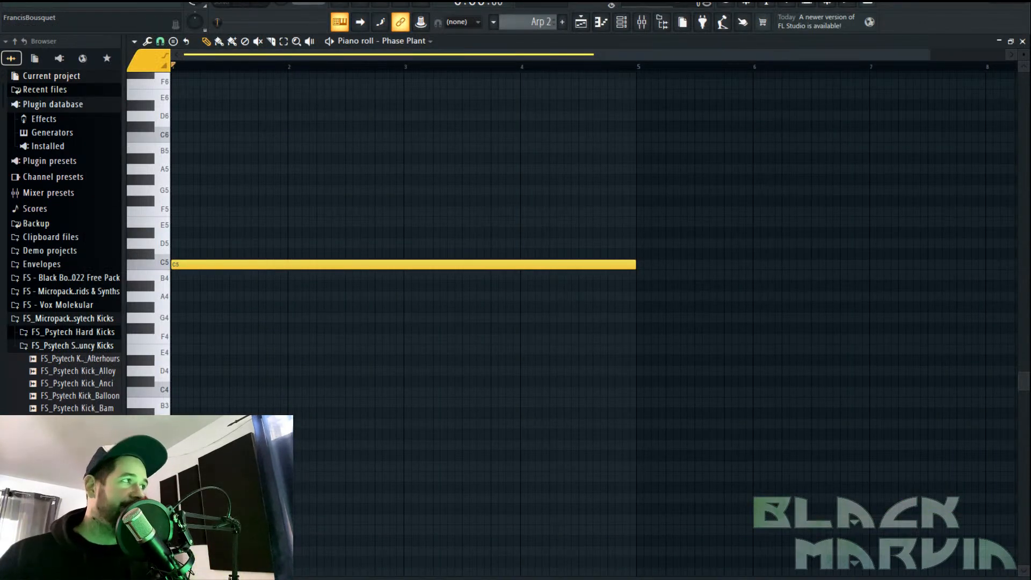
# Play pattern Arp 2 to hear the long C5 note with the current patch
pyautogui.press('space')
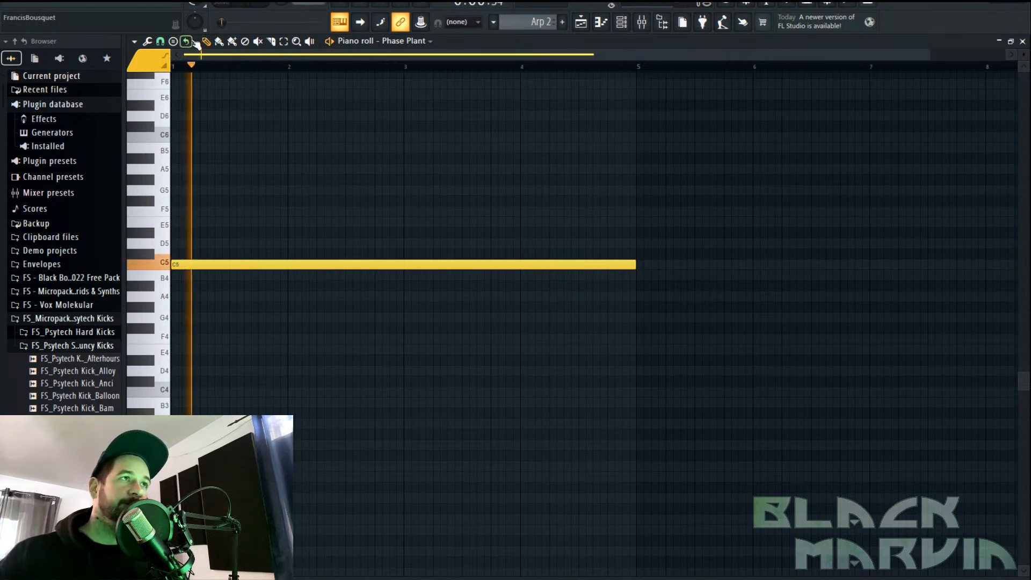
pyautogui.click(146, 41)
pyautogui.click(181, 98)
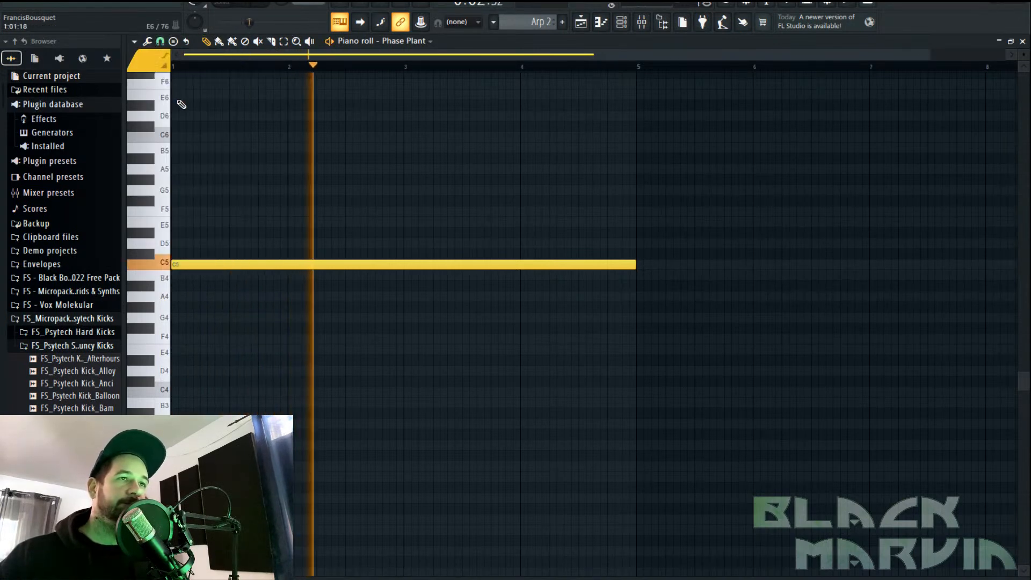
# Open the arpeggiator for the long C5 note in Arp 2 and browse its preset patterns to the Riff machine folder
pyautogui.click(147, 41)
pyautogui.click(194, 175)
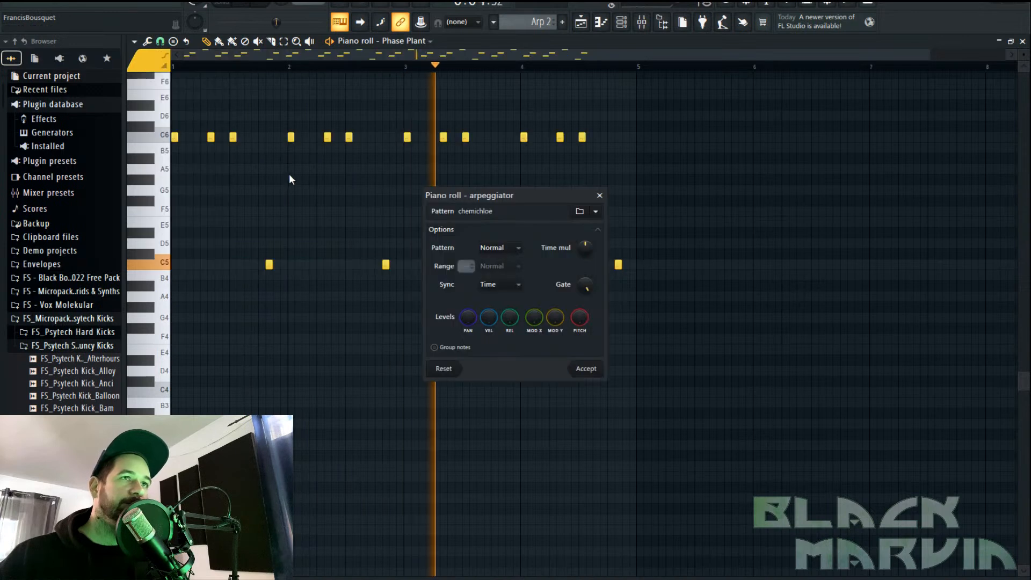
pyautogui.click(499, 247)
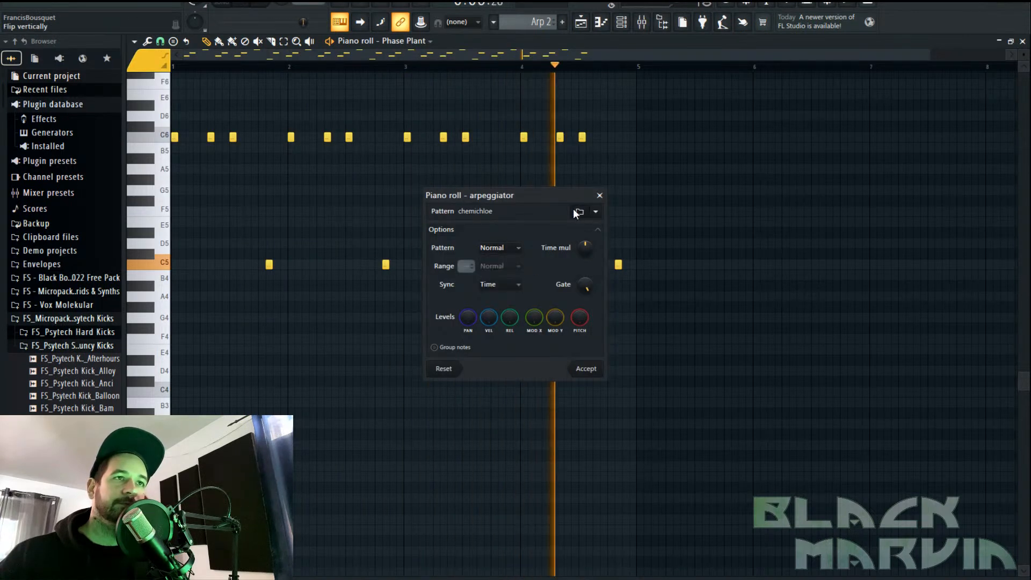
pyautogui.click(579, 211)
pyautogui.click(764, 183)
pyautogui.click(449, 264)
pyautogui.doubleClick(430, 300)
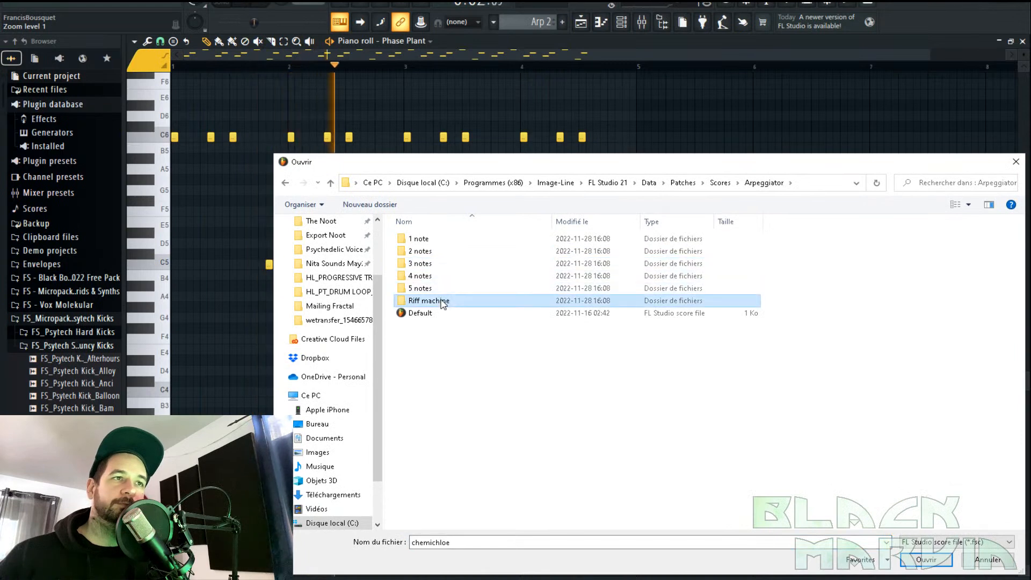
# Audition the Riff machine arpeggios A, D, F, H, I, J, K and 1 2 3 on the C5 note
pyautogui.click(446, 338)
pyautogui.click(447, 375)
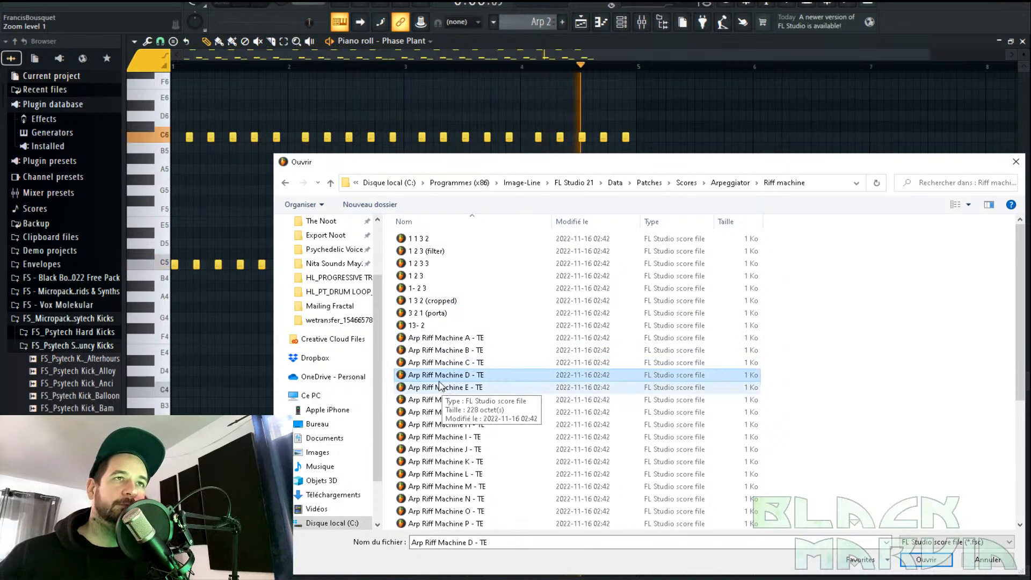
pyautogui.click(441, 400)
pyautogui.click(454, 424)
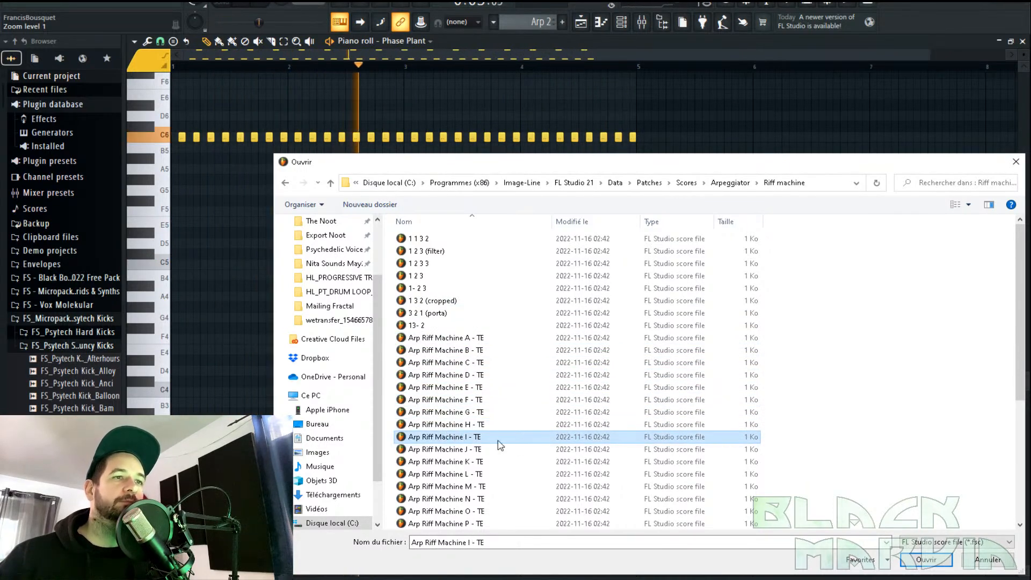
pyautogui.click(460, 438)
pyautogui.click(459, 449)
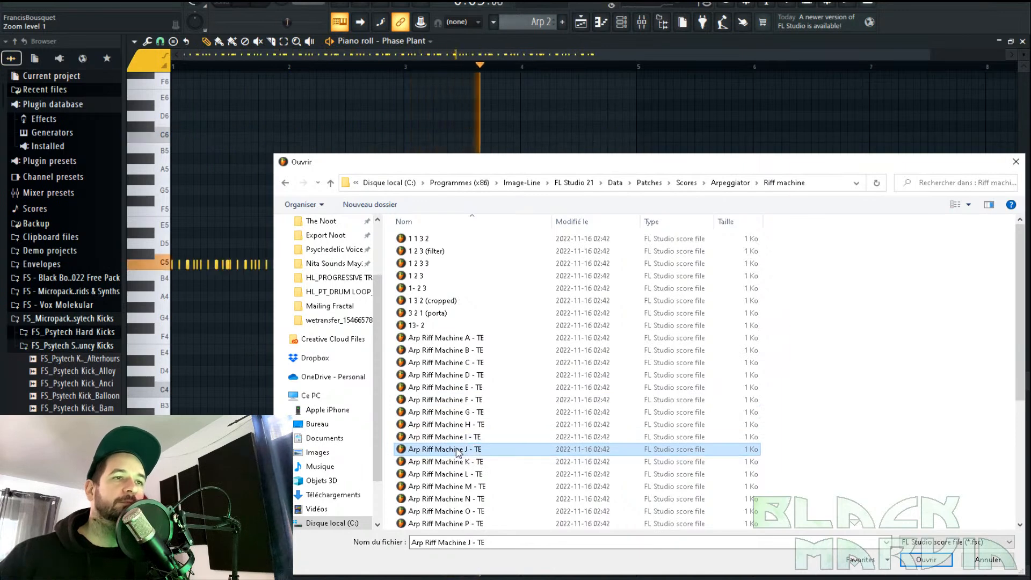
pyautogui.click(456, 463)
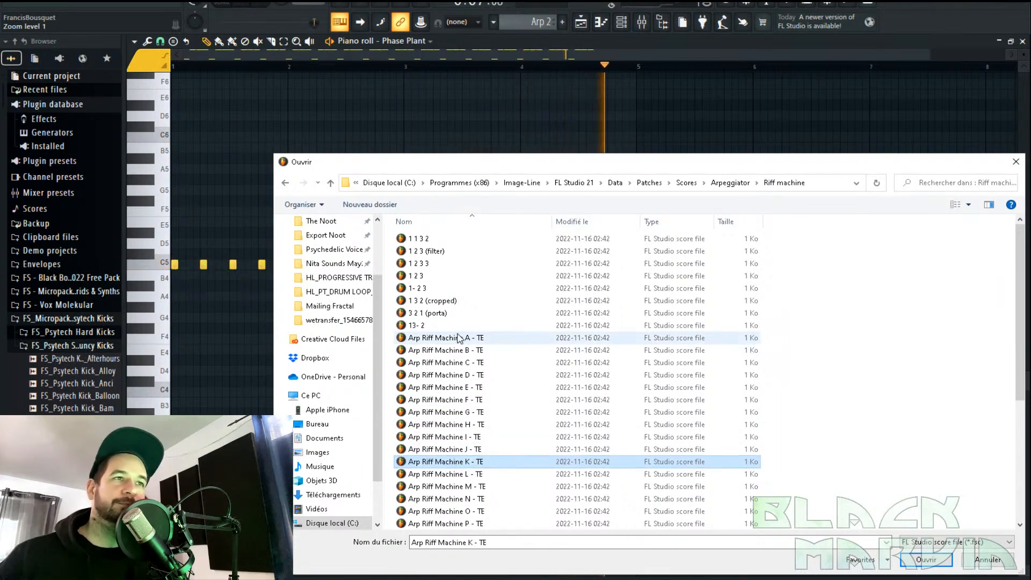
pyautogui.click(430, 275)
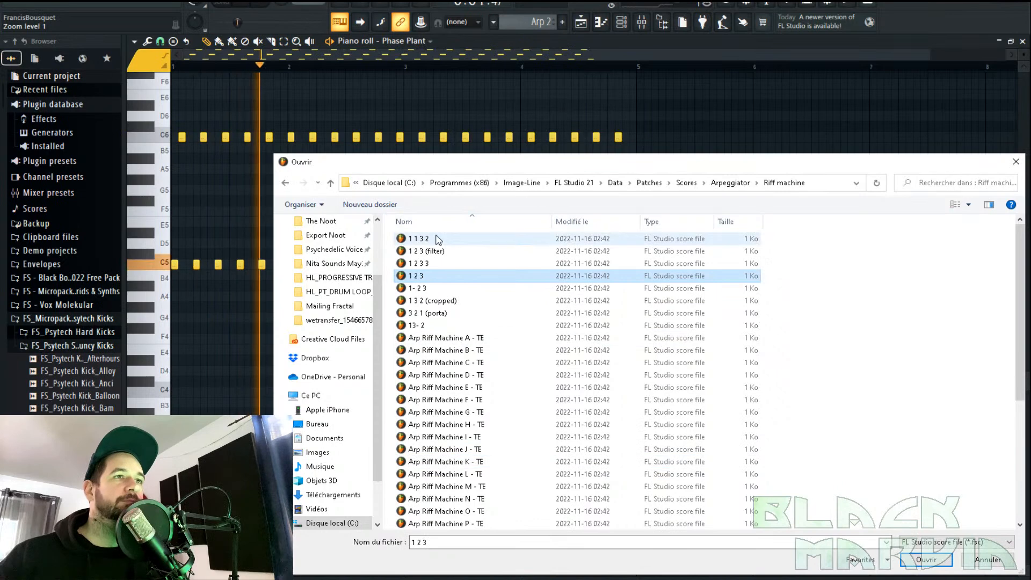
# Apply the Trance 2 arpeggio from the 3 notes folder to the C5 note in Arp 2
pyautogui.click(731, 182)
pyautogui.click(422, 264)
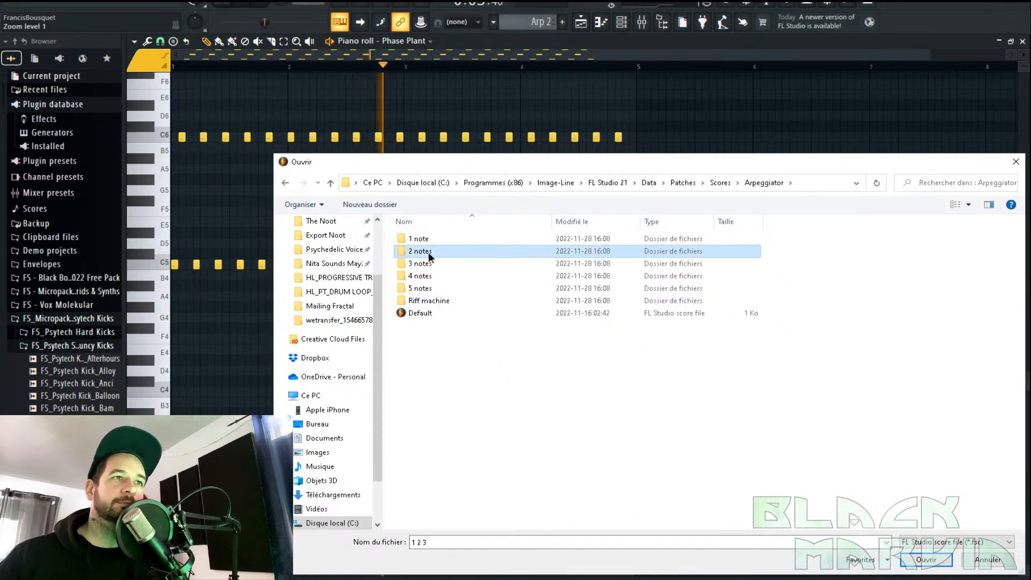
pyautogui.doubleClick(422, 263)
pyautogui.click(429, 265)
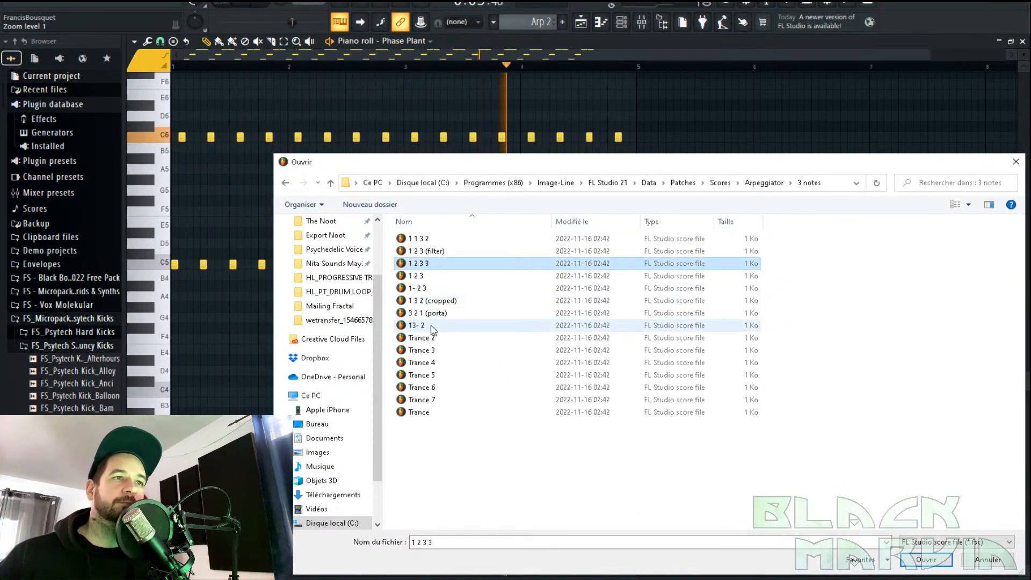
pyautogui.click(430, 337)
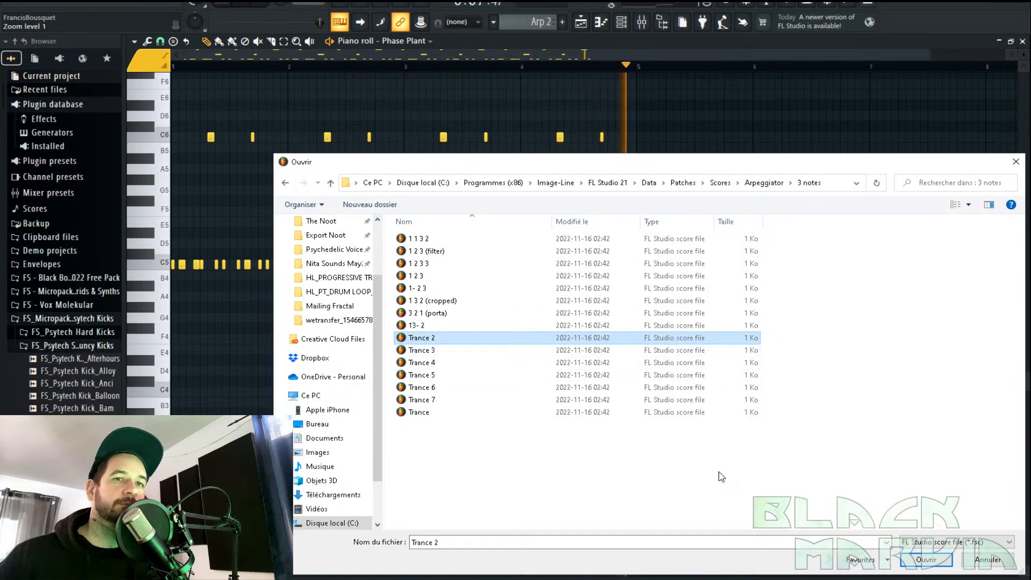
pyautogui.click(926, 559)
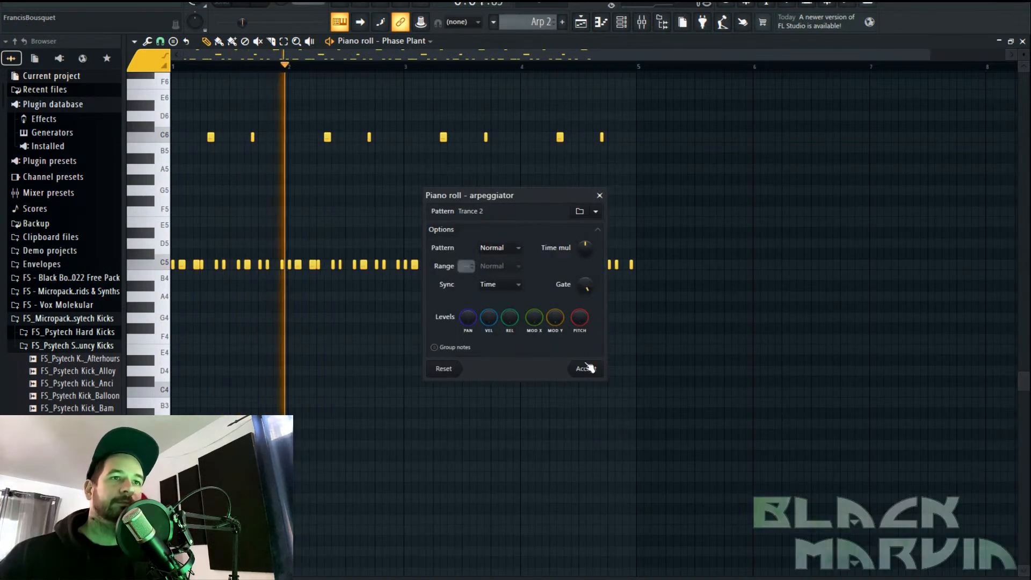
pyautogui.click(586, 368)
# Open the Reverb Multipass in Phase Plant's Lane 3, turn down the Convolver mix and switch its impulse response to Blue Spring Splash
pyautogui.click(622, 21)
pyautogui.click(515, 197)
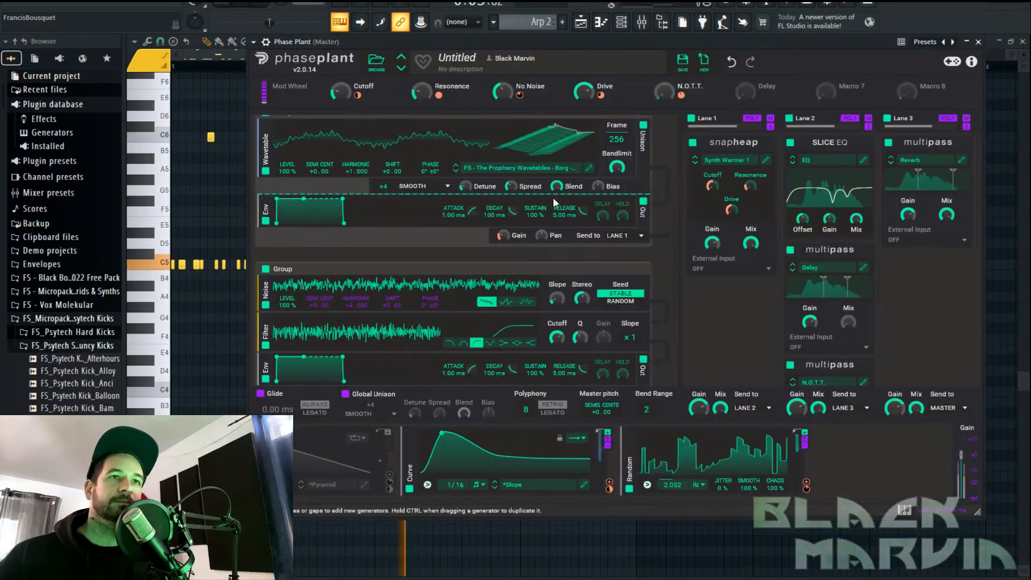
pyautogui.click(962, 160)
pyautogui.moveTo(547, 327); pyautogui.dragTo(546, 351)
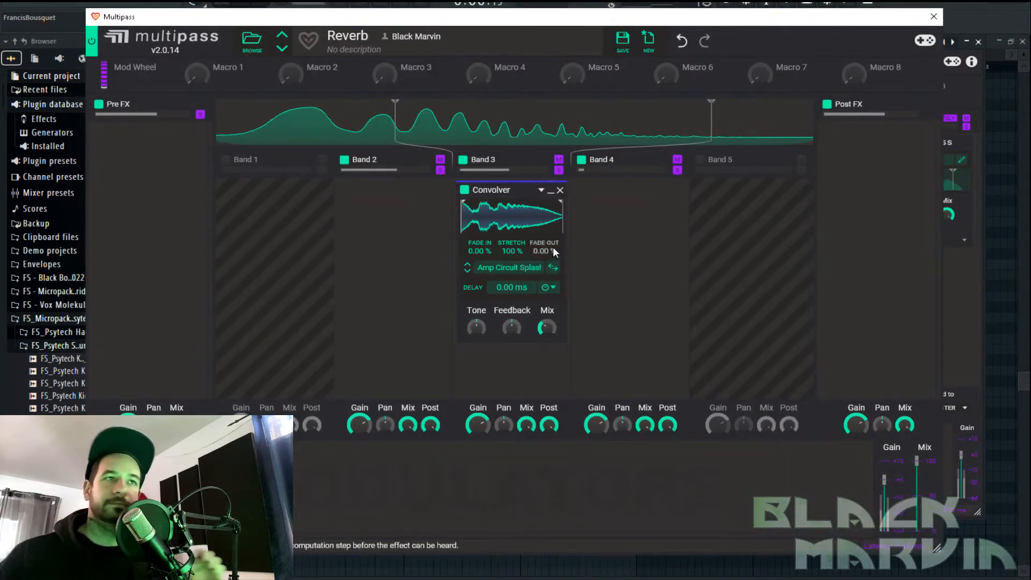
pyautogui.click(467, 272)
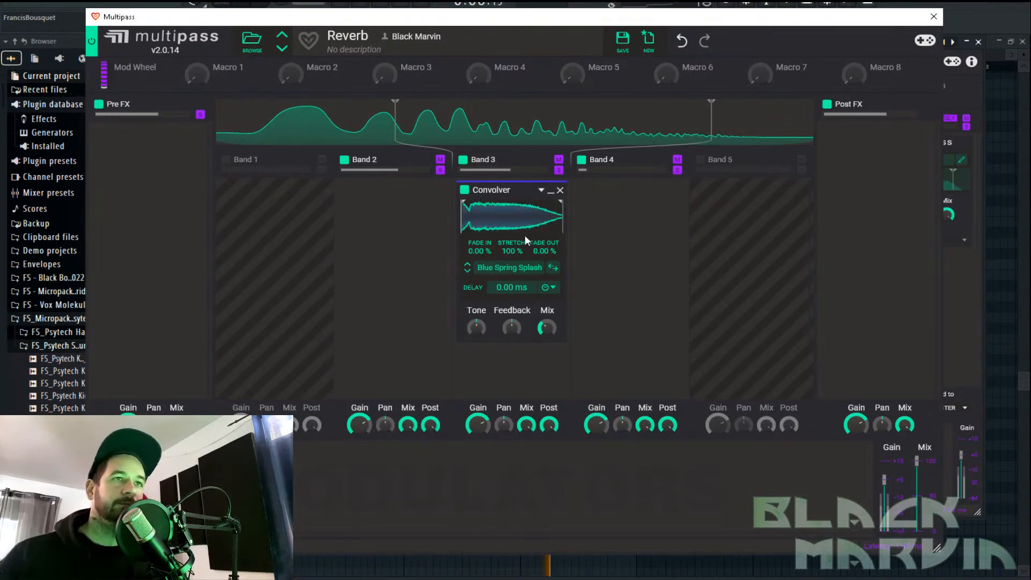
# Move the Reverb Multipass band splits to 446 Hz and 7.16 kHz and raise the Convolver's tone slightly
pyautogui.moveTo(405, 131); pyautogui.dragTo(443, 131)
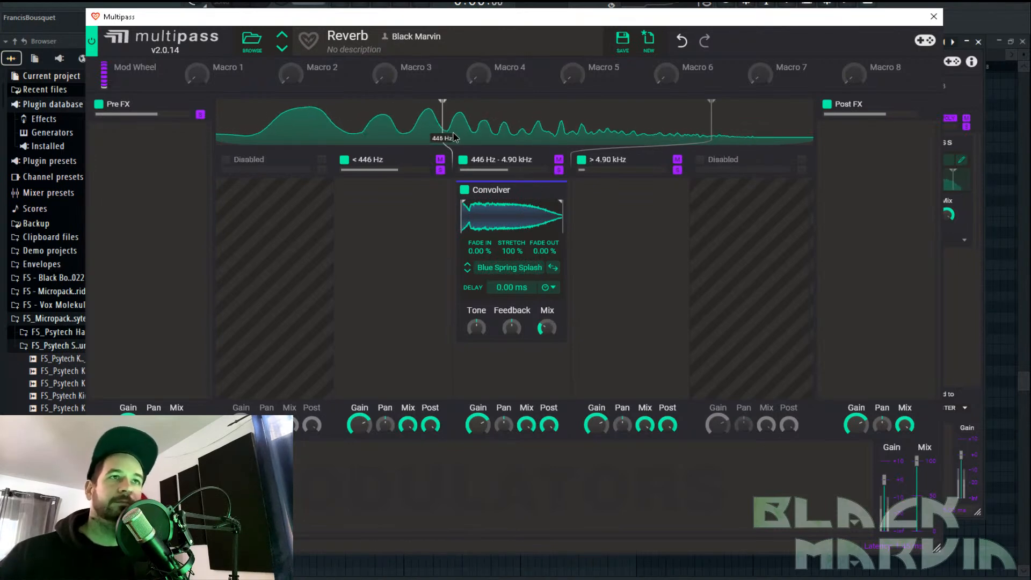
pyautogui.moveTo(712, 129); pyautogui.dragTo(750, 124)
pyautogui.moveTo(477, 327); pyautogui.dragTo(476, 320)
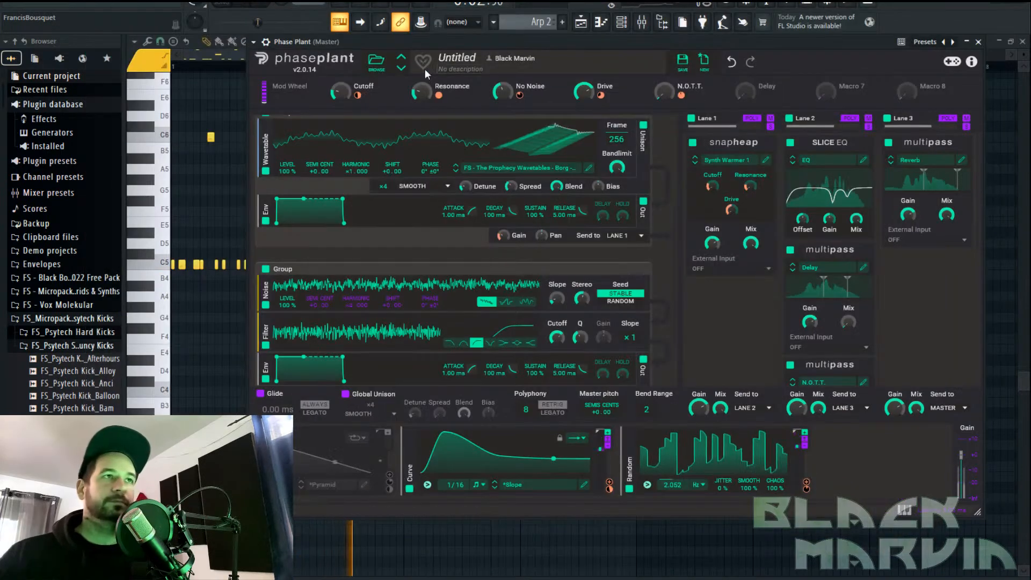
# Sweep the Cutoff macro up and back down to about 18%, set N.O.T.T. to 37% and stop playback
pyautogui.moveTo(339, 91); pyautogui.dragTo(340, 51)
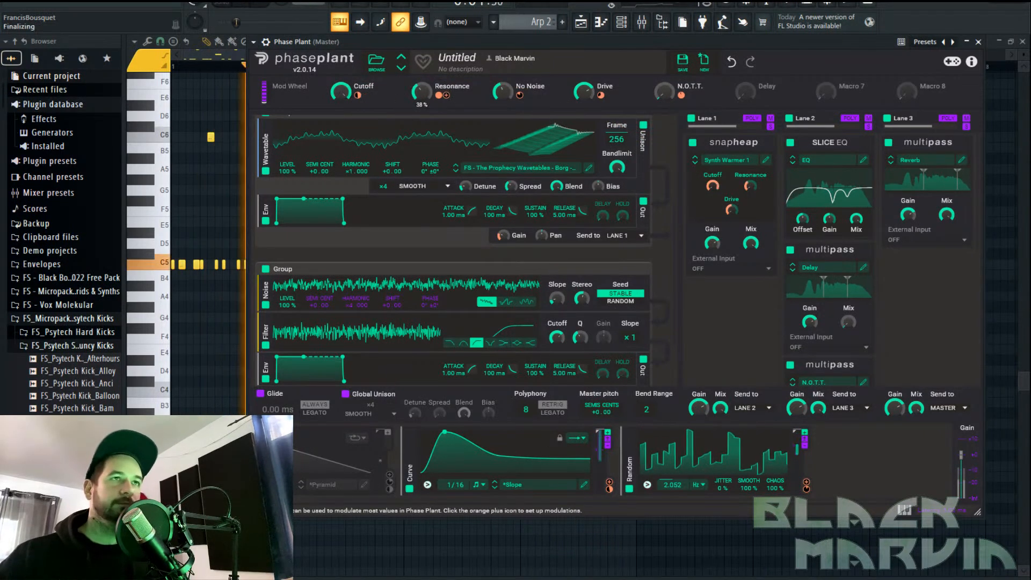
pyautogui.moveTo(666, 94); pyautogui.dragTo(666, 135)
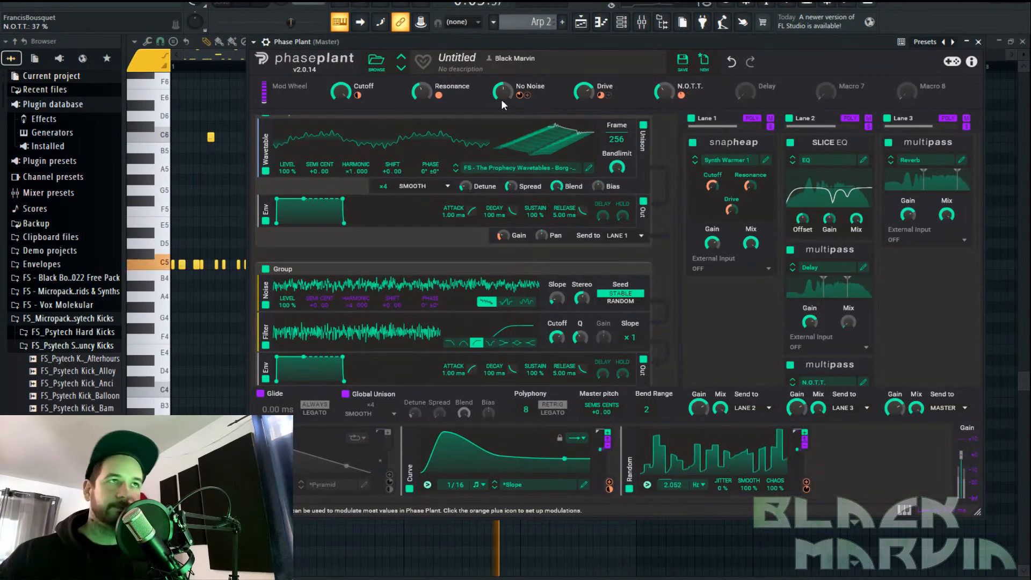
pyautogui.moveTo(341, 93); pyautogui.dragTo(340, 174)
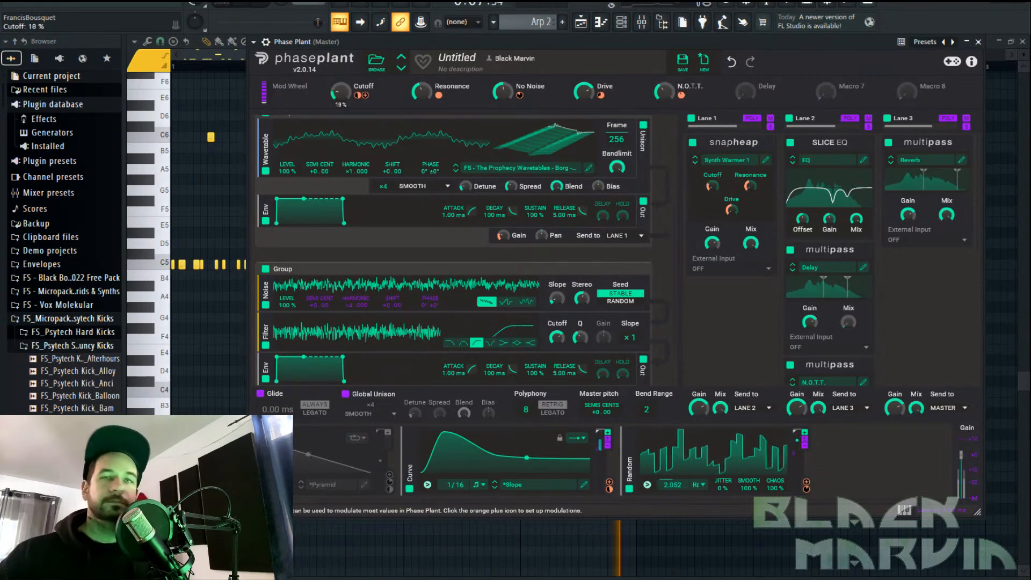
pyautogui.click(268, 6)
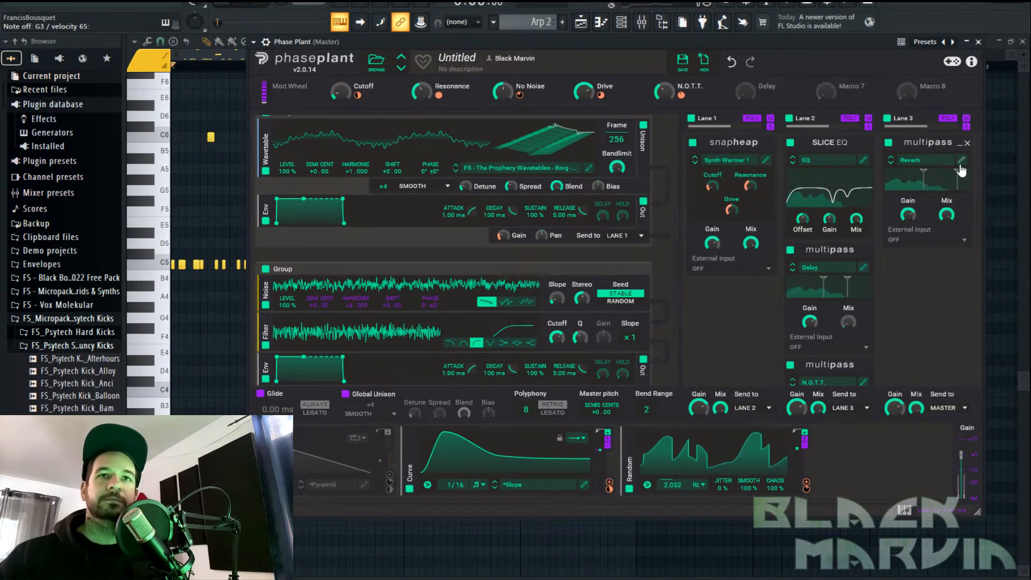
# Reopen the Reverb Multipass and compare the sound with the Convolver bypassed and re-enabled
pyautogui.click(890, 183)
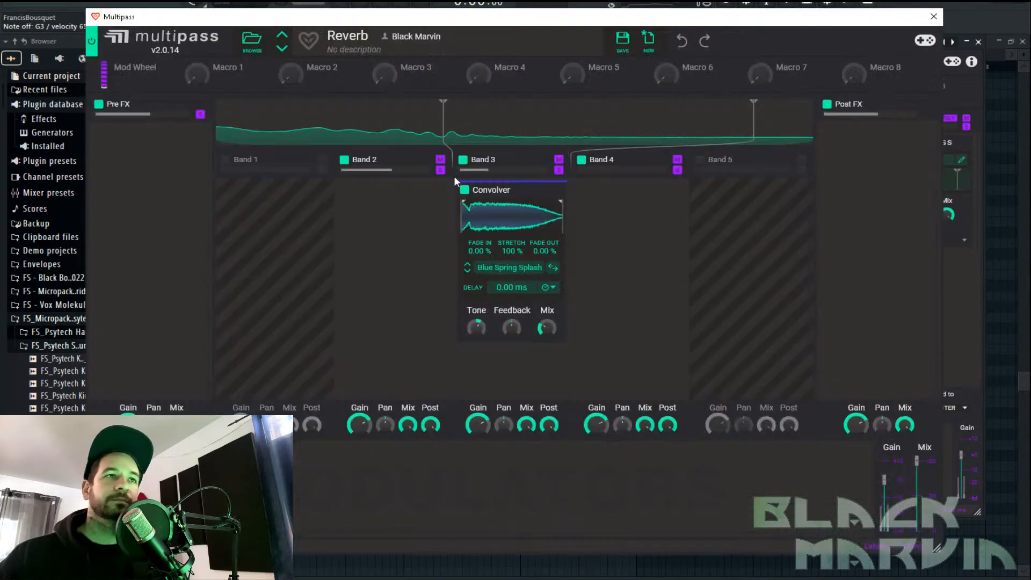
pyautogui.click(465, 190)
pyautogui.click(465, 190)
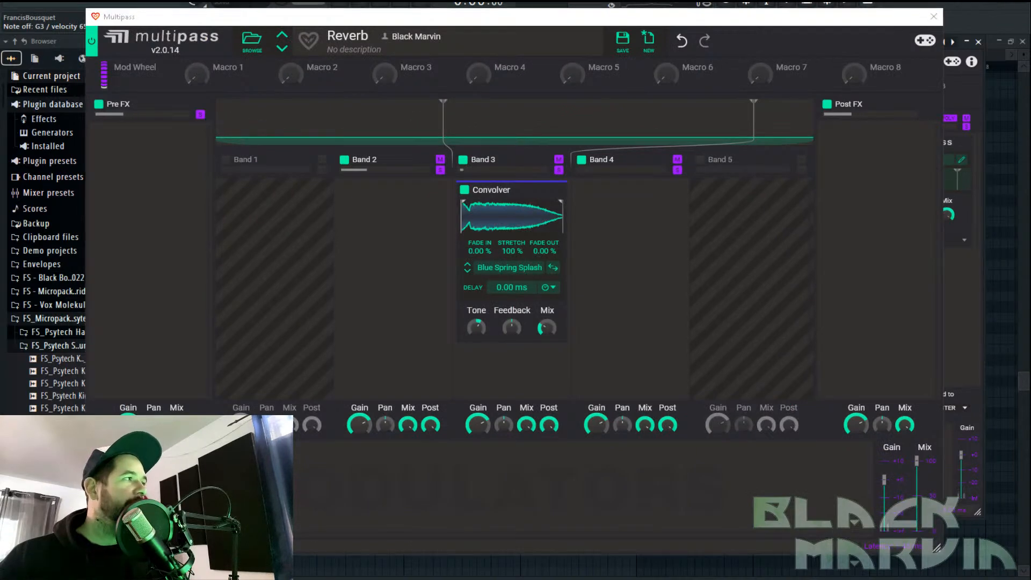
# Audition Bright Echo Space, Echo Space Flutter and Final Space, and load Fusion from Eternia's Modern Reverbs folder into the Convolver
pyautogui.click(510, 267)
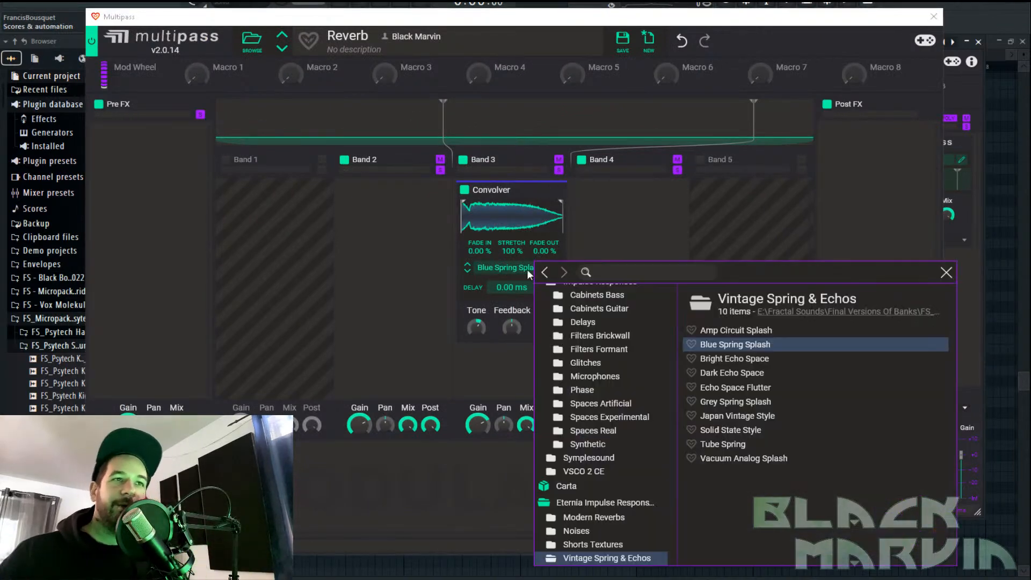
pyautogui.click(761, 359)
pyautogui.click(761, 387)
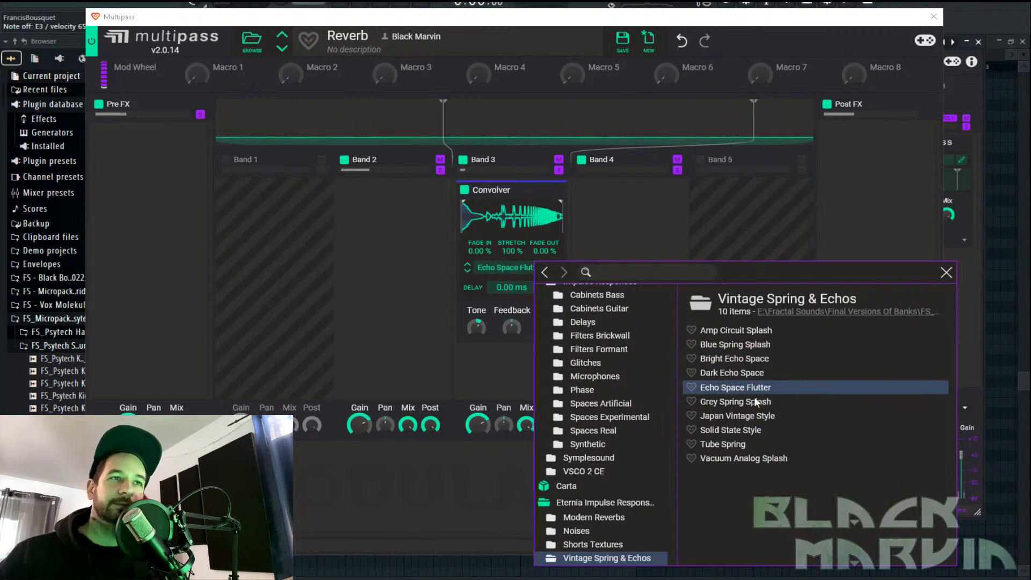
pyautogui.scroll(-3, 632, 462)
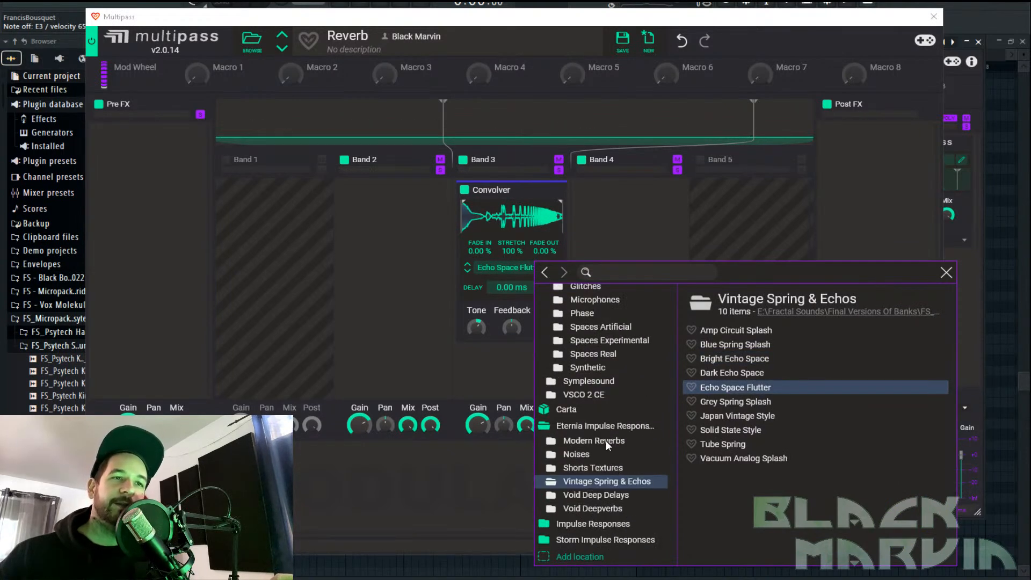
pyautogui.click(606, 441)
pyautogui.click(732, 359)
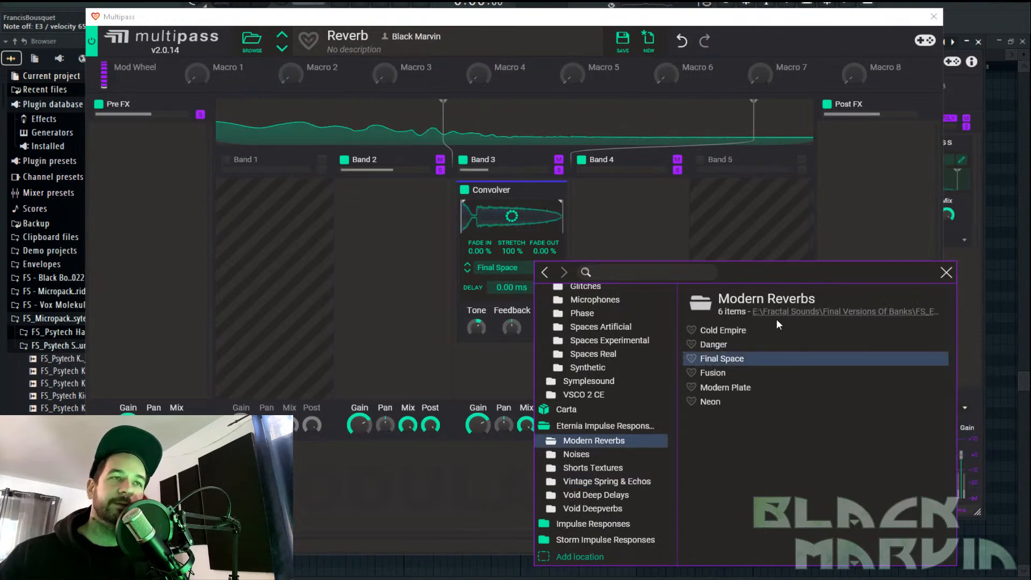
pyautogui.click(736, 372)
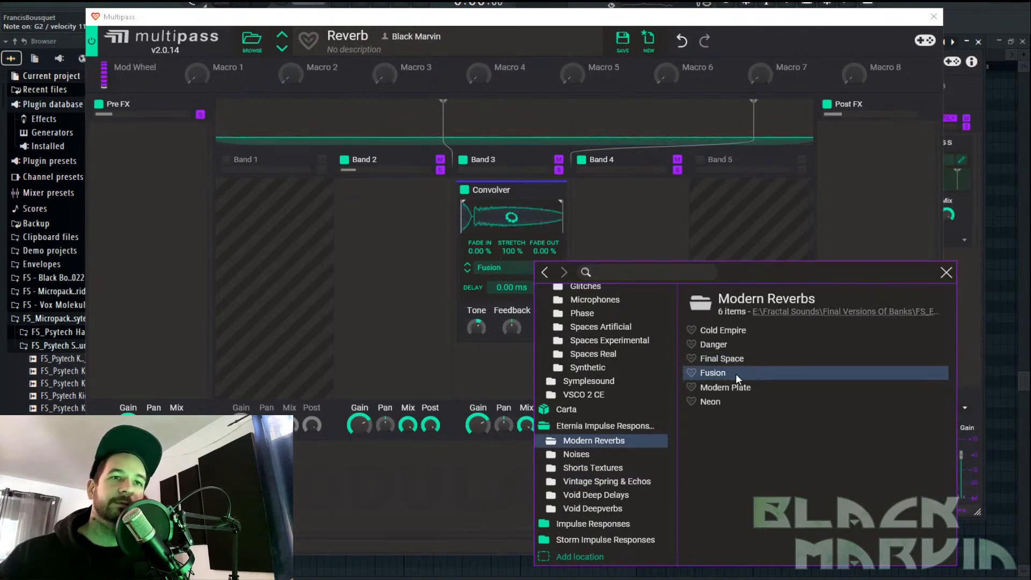
pyautogui.click(477, 338)
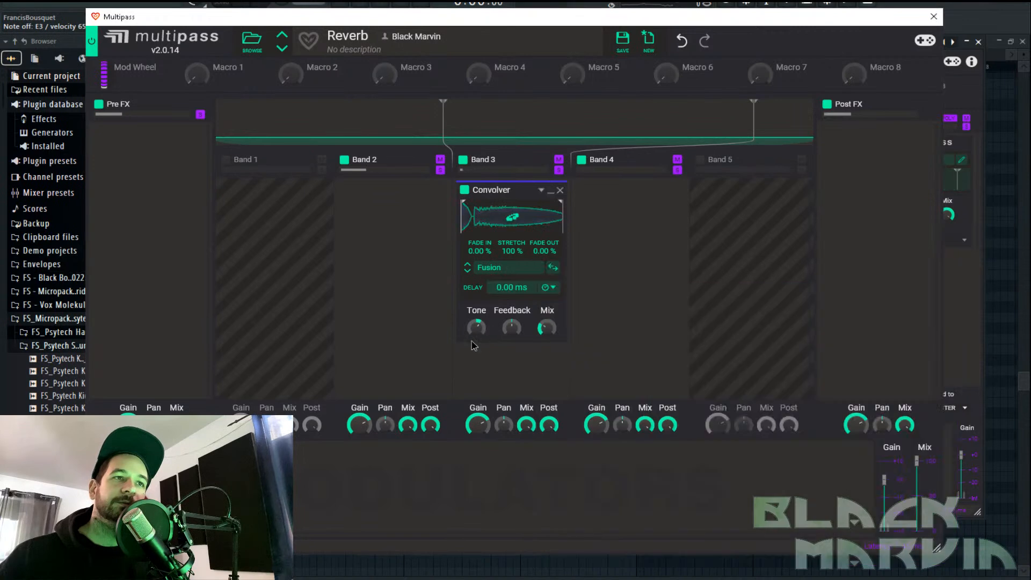
# Lower the Reverb Multipass's lower band split to 274 Hz and return the Convolver's tone to its centre position
pyautogui.moveTo(440, 118); pyautogui.dragTo(387, 145)
pyautogui.moveTo(476, 326); pyautogui.dragTo(477, 329)
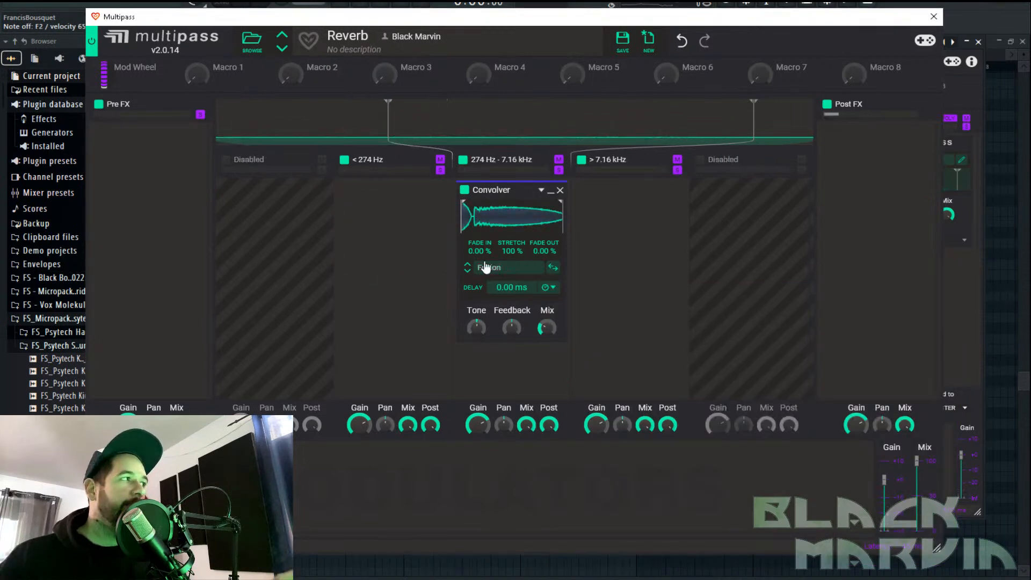
# Add an Envelope modulator to the Reverb Multipass
pyautogui.click(176, 488)
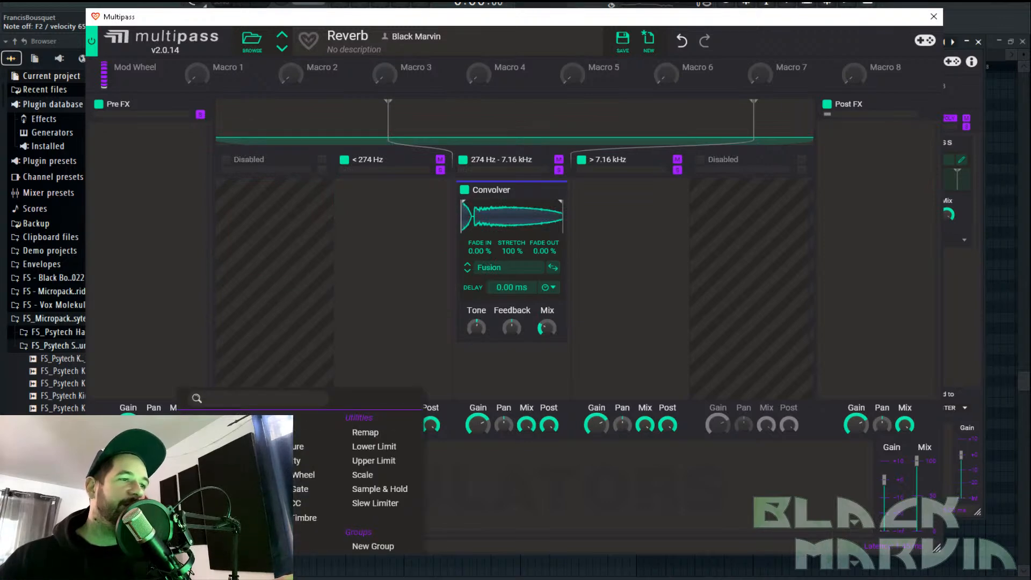
pyautogui.click(212, 432)
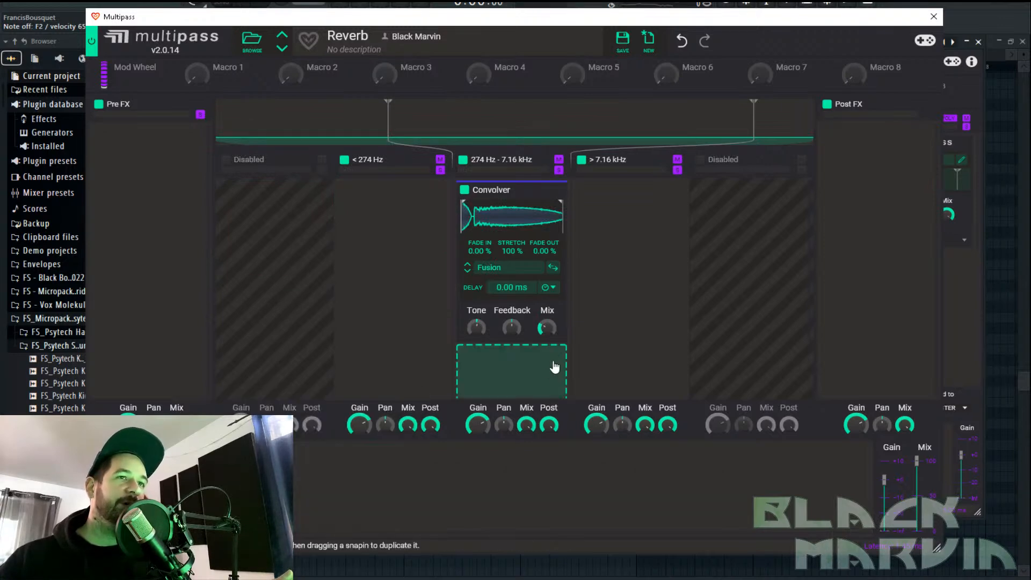
pyautogui.click(339, 482)
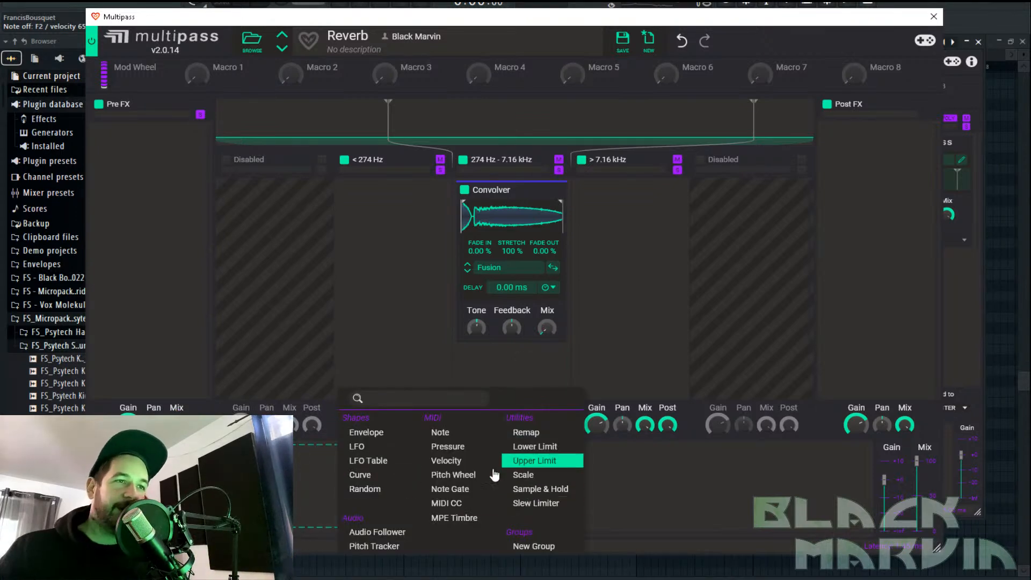
pyautogui.click(390, 476)
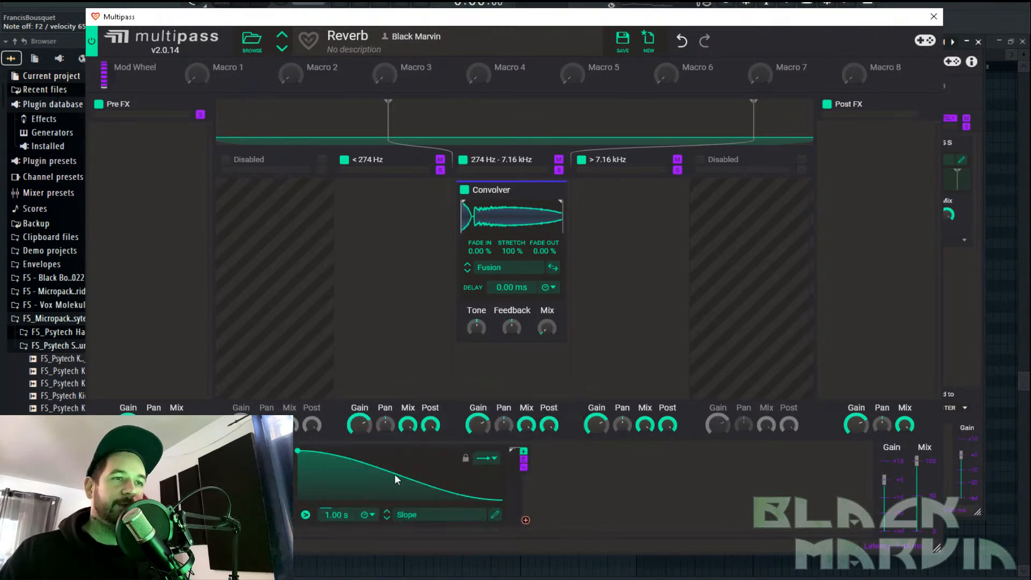
pyautogui.press('Delete')
# Replace the Curve modulator in the Reverb Multipass with an Envelope and assign it to the Convolver's mix
pyautogui.click(306, 470)
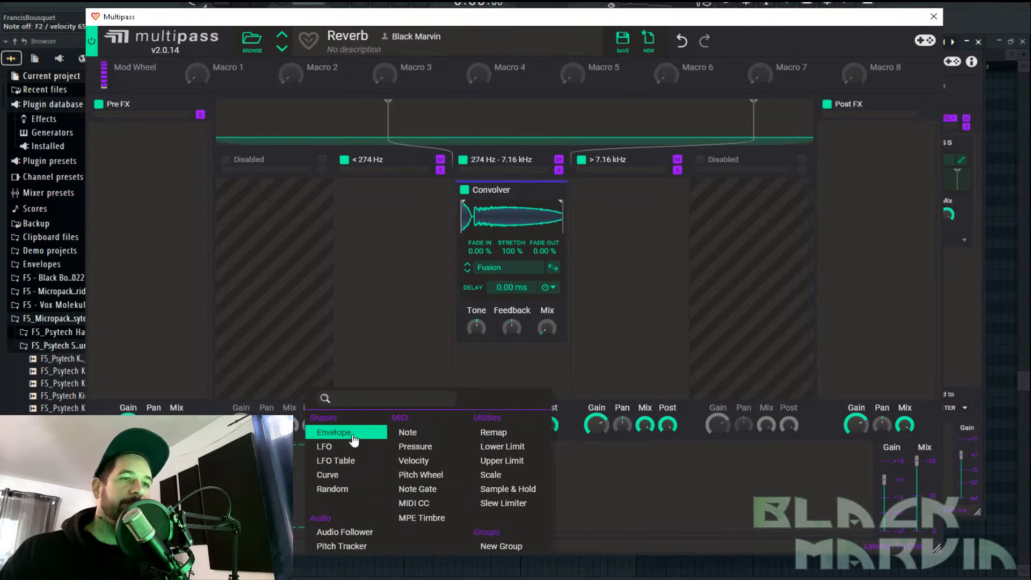
pyautogui.click(346, 433)
pyautogui.moveTo(516, 521); pyautogui.dragTo(482, 319)
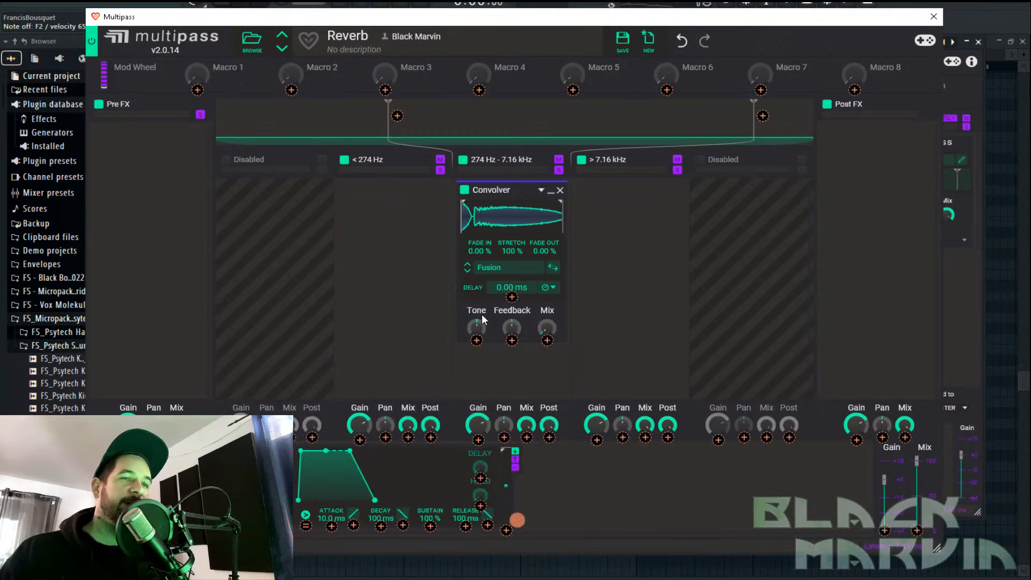
pyautogui.moveTo(544, 343); pyautogui.dragTo(546, 340)
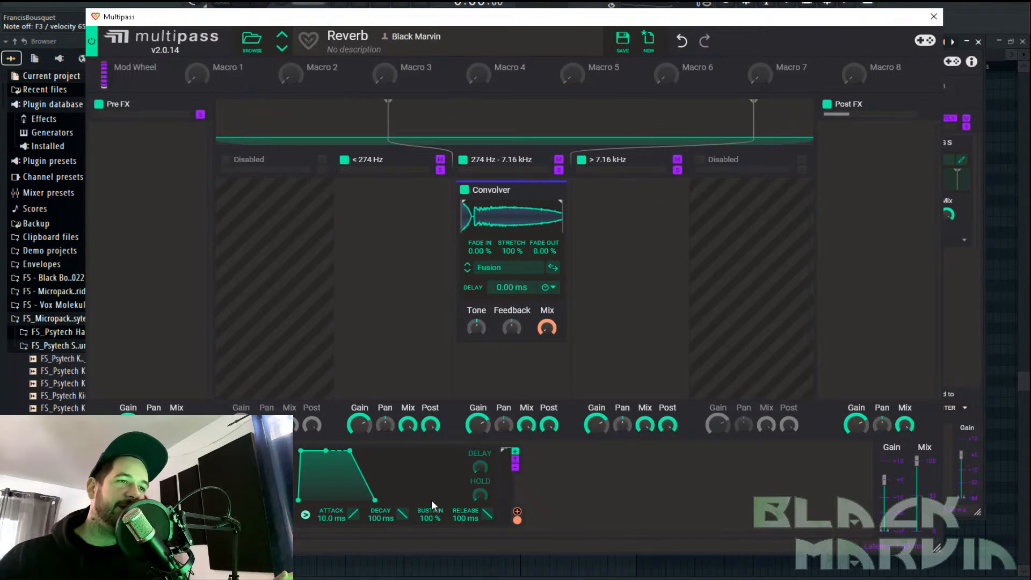
# Set the envelope's sustain to 0 % and decay to 1.47 s, with the Audio Follower as its trigger
pyautogui.scroll(-8, 430, 511)
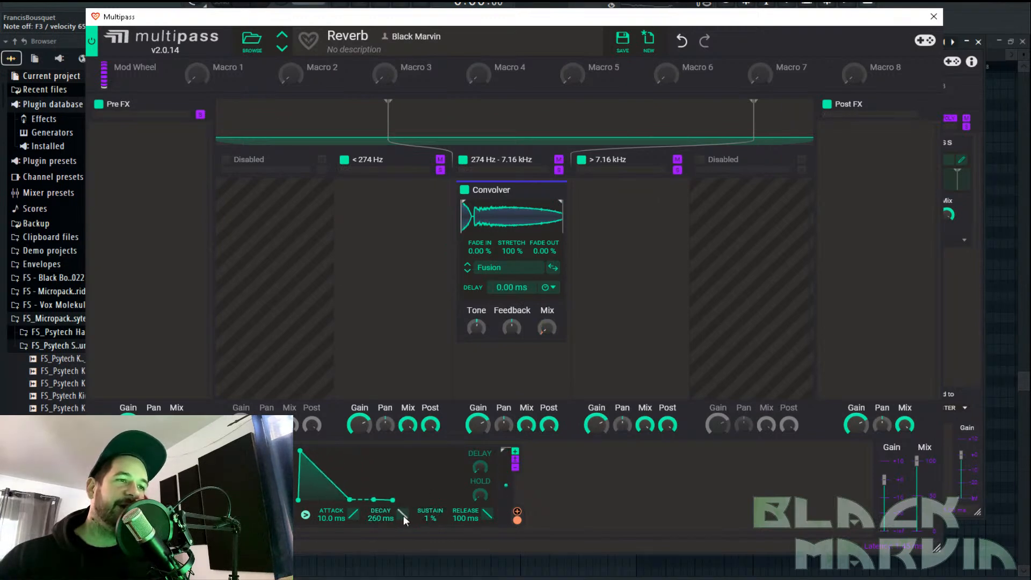
pyautogui.scroll(-1, 431, 511)
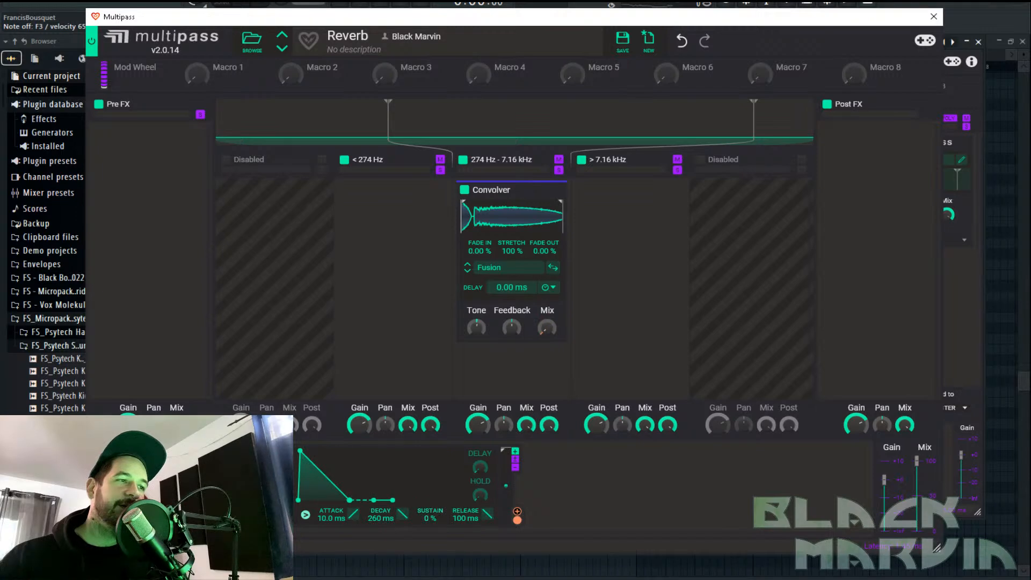
pyautogui.click(517, 511)
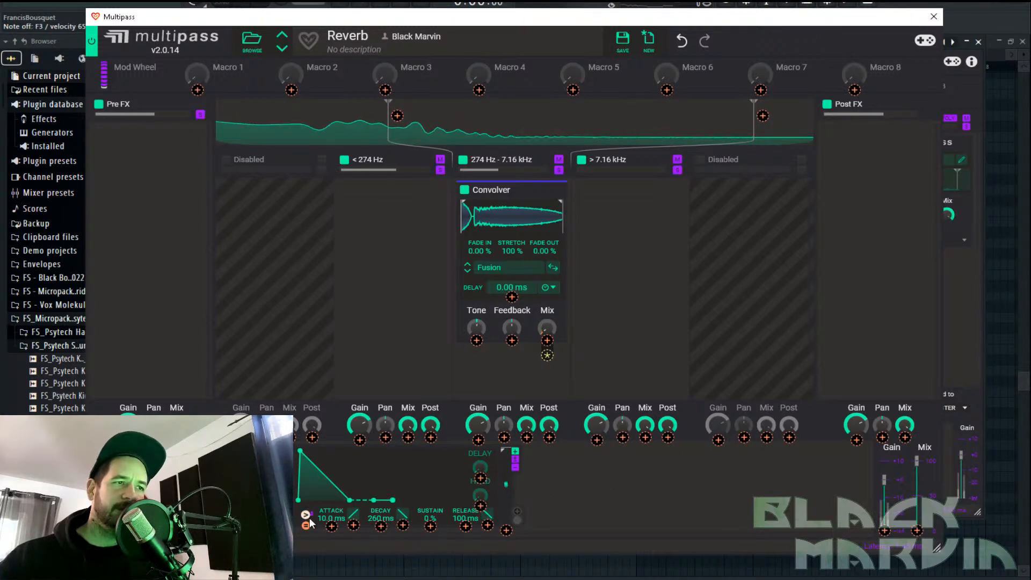
pyautogui.click(393, 522)
pyautogui.moveTo(388, 519); pyautogui.dragTo(378, 514)
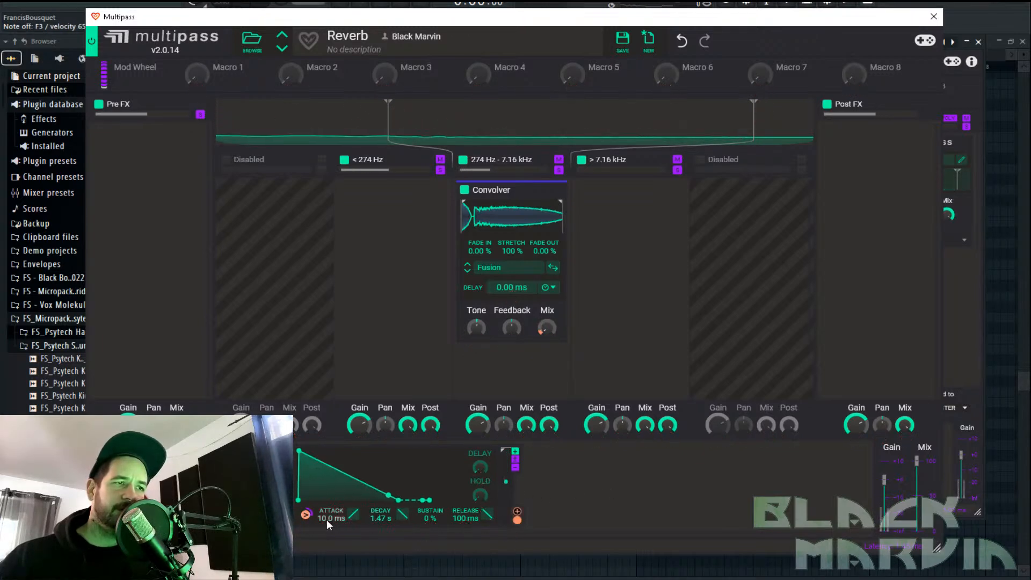
# Check the envelope's trigger settings, and set its decay to 3.91 s and release to 590 ms
pyautogui.click(306, 516)
pyautogui.moveTo(374, 566)
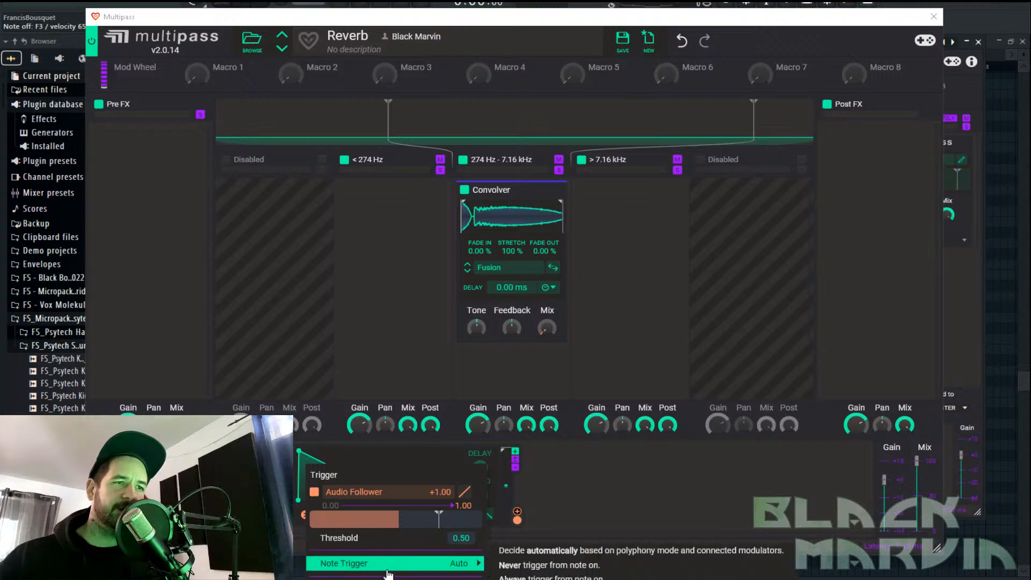
pyautogui.click(515, 478)
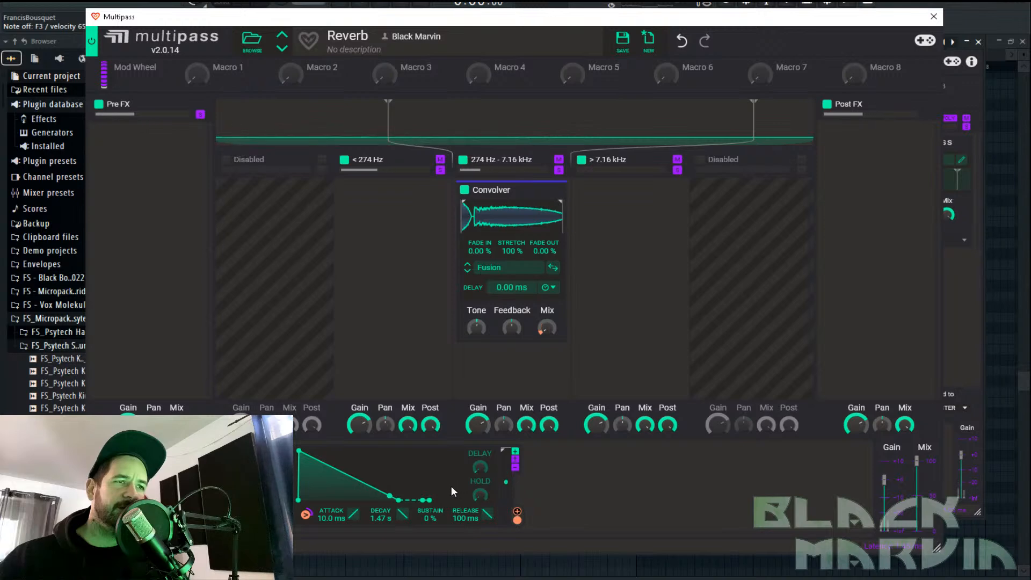
pyautogui.moveTo(305, 515); pyautogui.dragTo(408, 478)
pyautogui.moveTo(381, 518); pyautogui.dragTo(382, 502)
pyautogui.moveTo(474, 518); pyautogui.dragTo(421, 519)
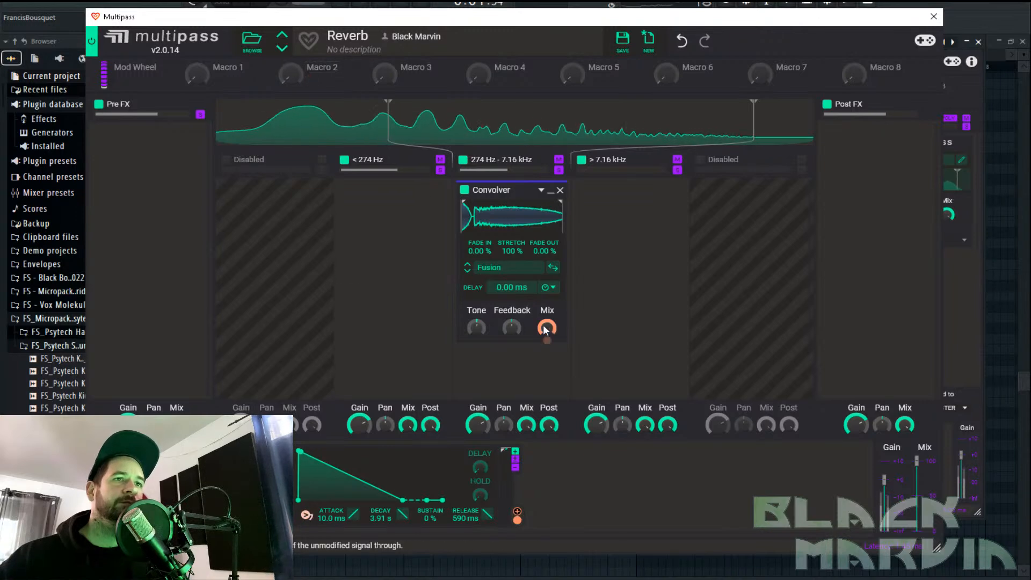
# Raise the Reverb Multipass's lower band split to 444 Hz, lower its upper split slightly, and close it
pyautogui.moveTo(752, 133)
pyautogui.mouseDown()
pyautogui.moveTo(669, 121)
pyautogui.moveTo(753, 122)
pyautogui.mouseUp()
pyautogui.moveTo(389, 126); pyautogui.dragTo(442, 129)
pyautogui.click(934, 17)
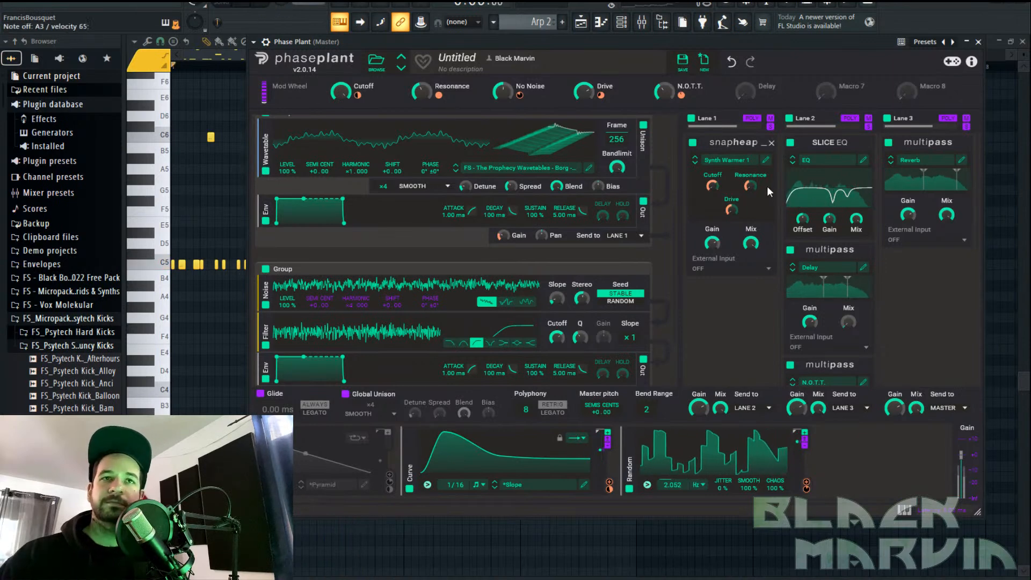
# Pull down the low end of the curve in Lane 2's Slice EQ and close the EQ
pyautogui.click(862, 160)
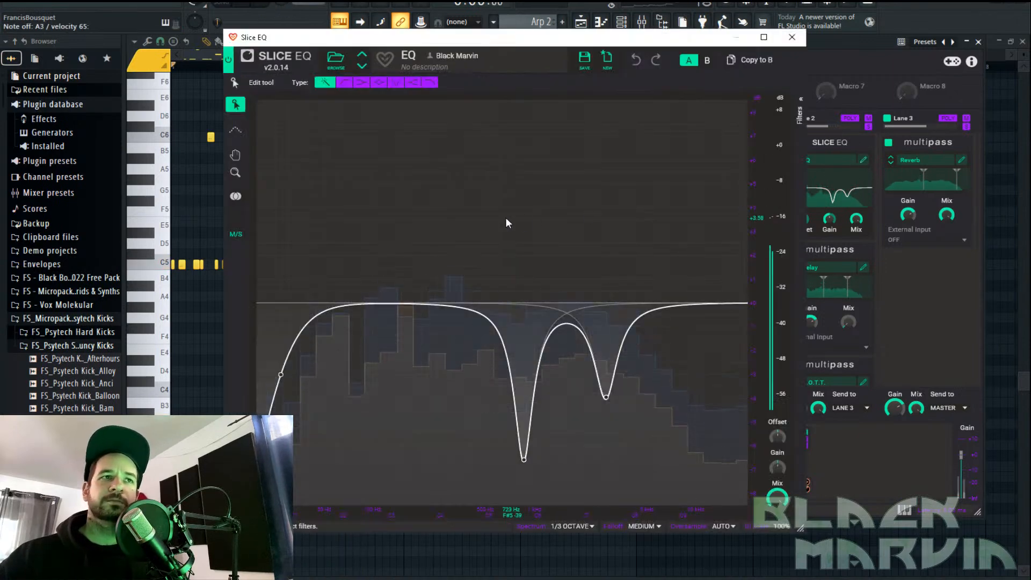
pyautogui.moveTo(398, 304); pyautogui.dragTo(365, 383)
pyautogui.click(793, 38)
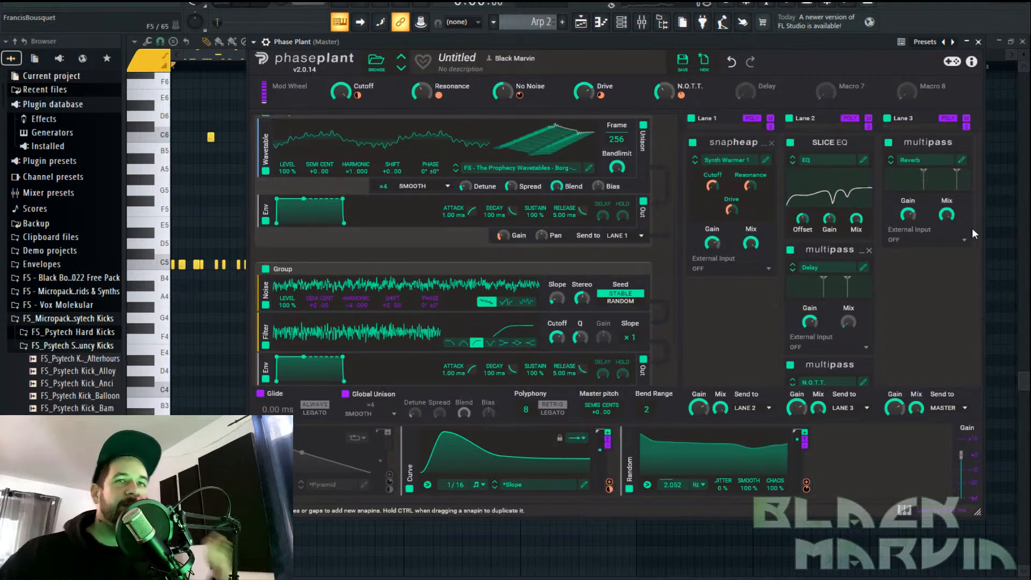
# Reopen the Reverb Multipass, try Modern Plate in the Convolver, and load Neon from the Modern Reverbs folder
pyautogui.click(962, 161)
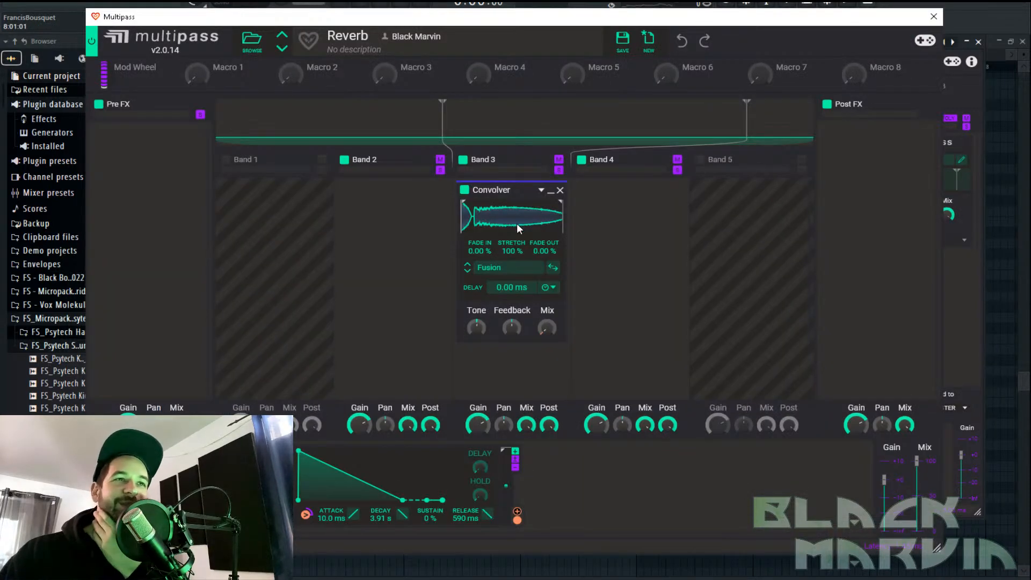
pyautogui.click(466, 272)
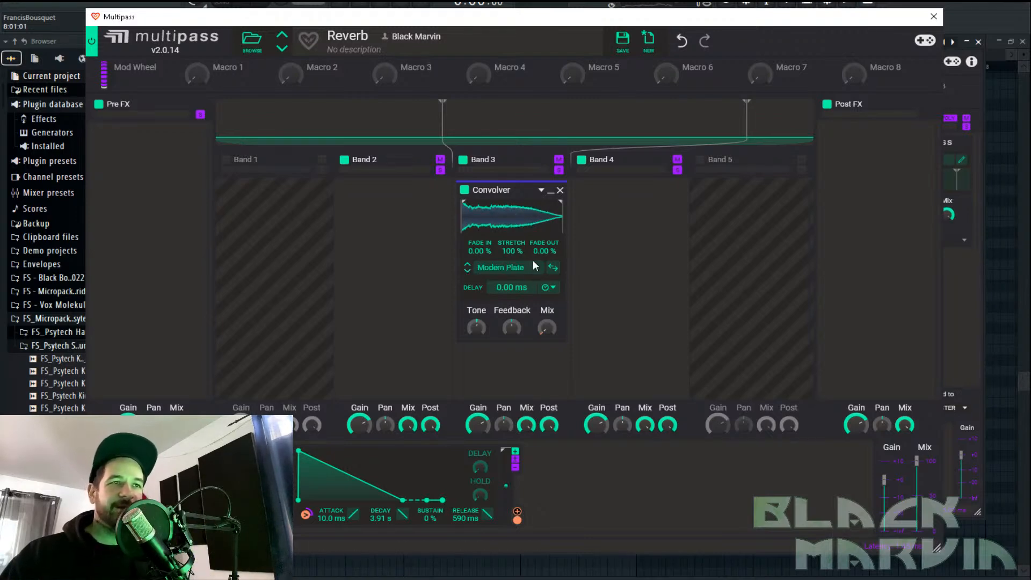
pyautogui.click(501, 269)
pyautogui.click(723, 400)
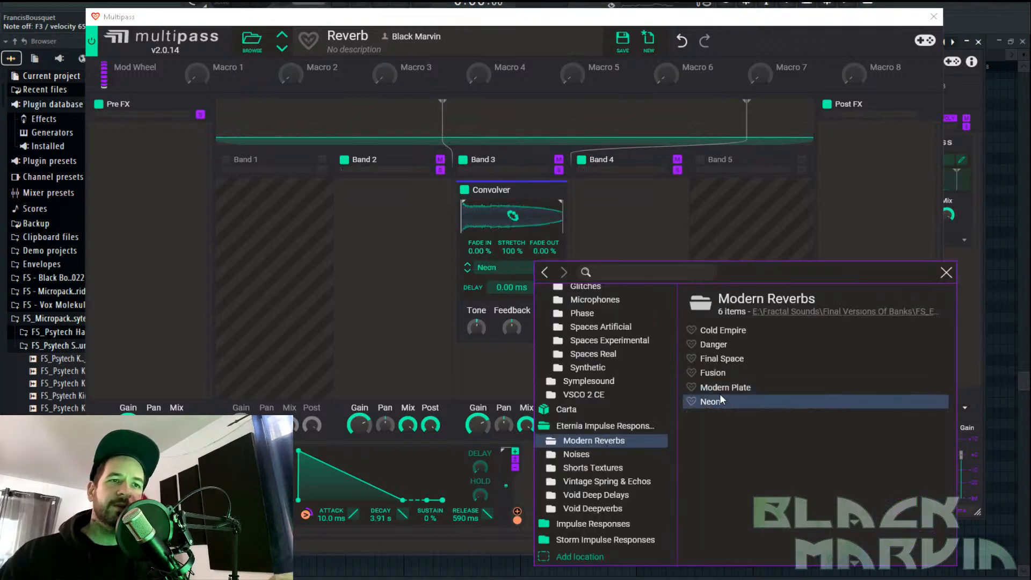
# Set the Reverb Multipass's band splits to 347 Hz and 2.73 kHz and slightly adjust the Convolver's tone
pyautogui.click(477, 334)
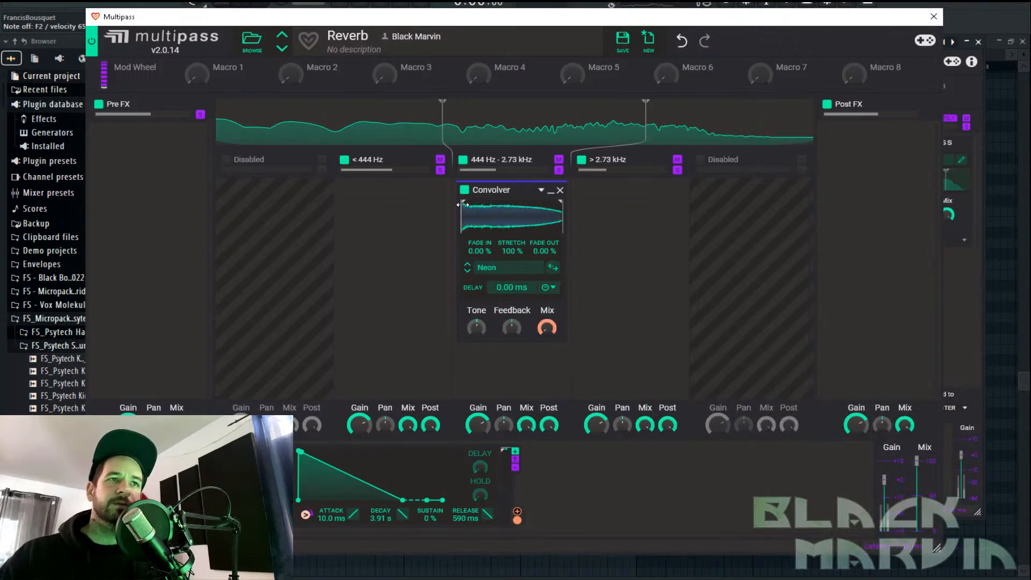
pyautogui.moveTo(440, 127); pyautogui.dragTo(414, 127)
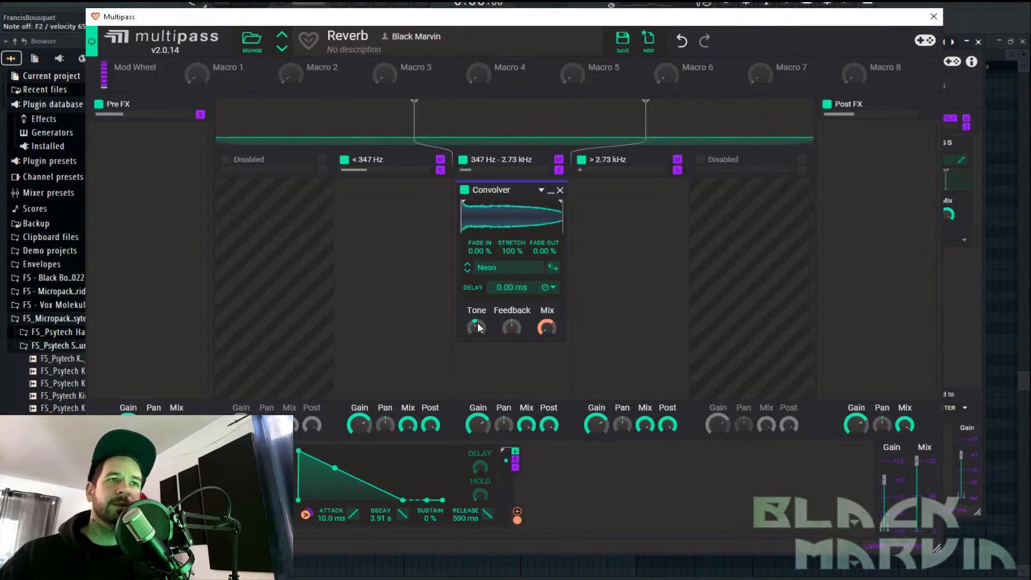
# Load Garage Ramp Above from the Spaces Real folder into the Convolver
pyautogui.click(532, 268)
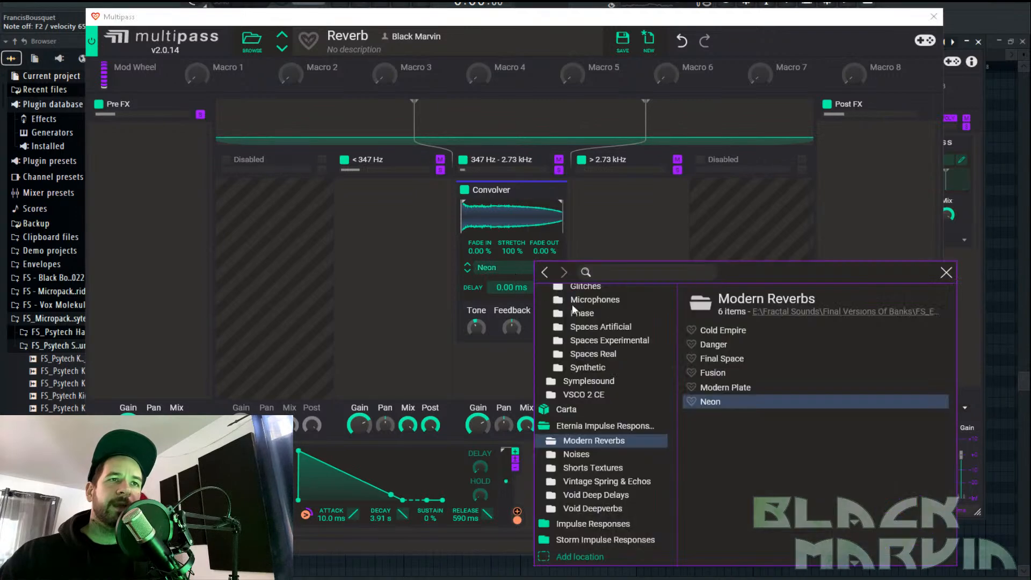
pyautogui.scroll(1, 609, 325)
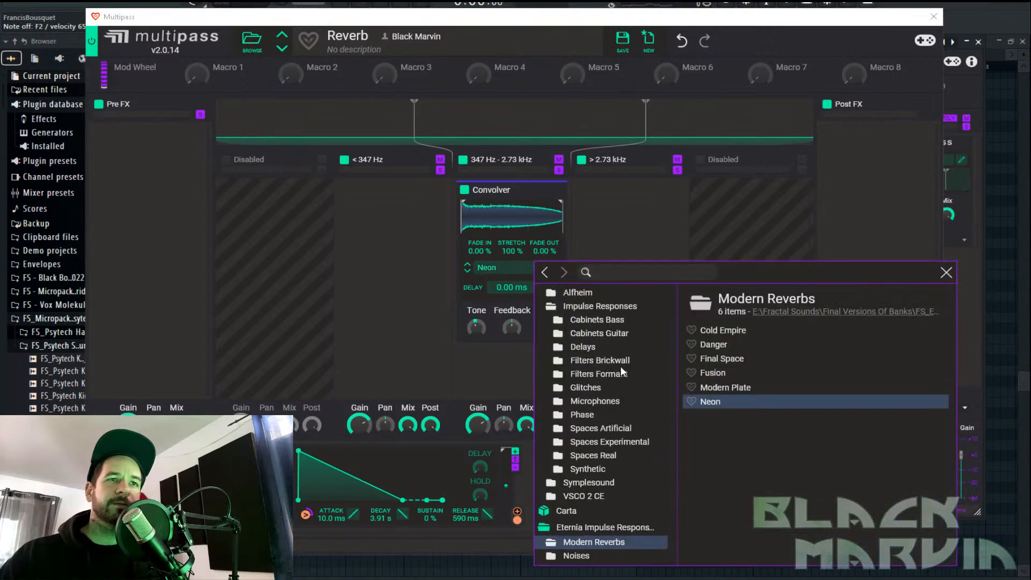
pyautogui.click(596, 456)
pyautogui.click(745, 416)
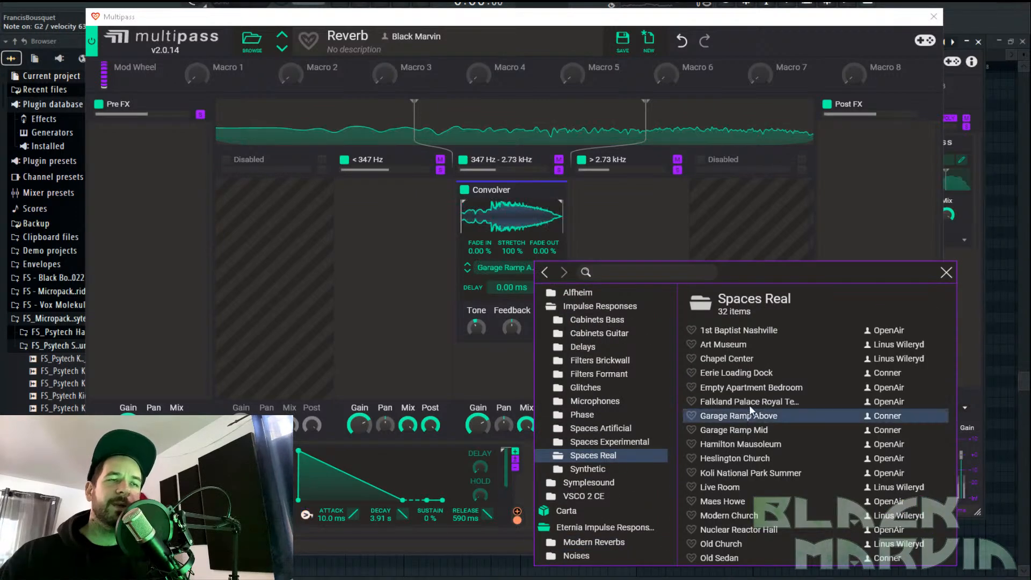
pyautogui.click(285, 289)
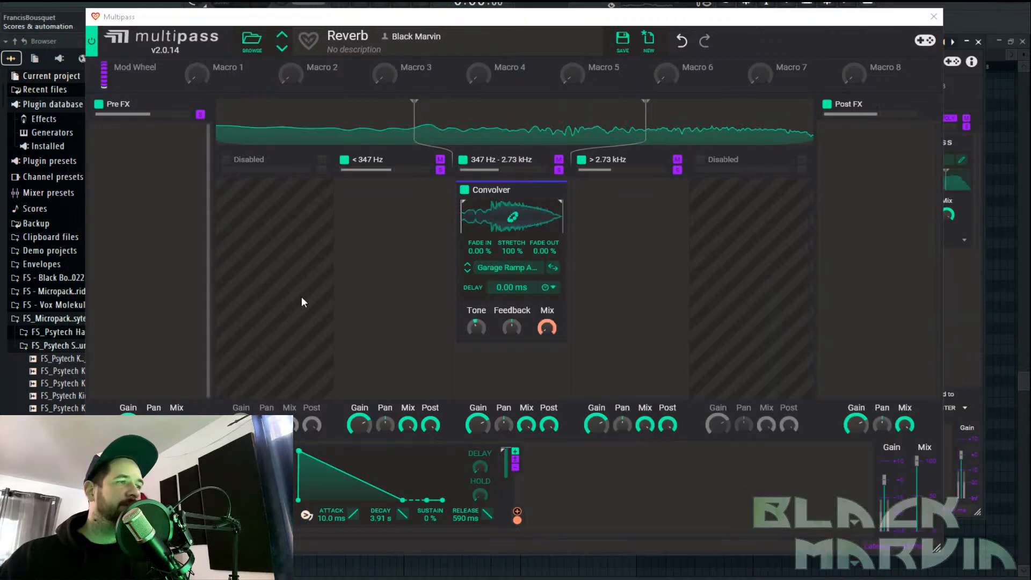
# Audition the following Spaces Real impulses in the Convolver, including Hamilton Mausoleum, Heslington Church and Koli National Park, ending on Maes Howe
pyautogui.click(466, 271)
pyautogui.click(467, 271)
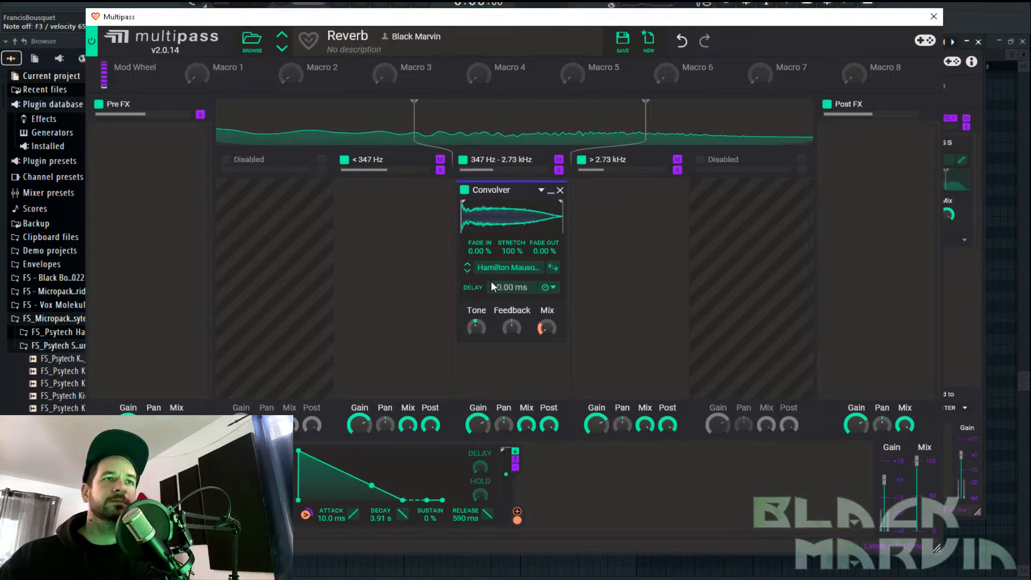
pyautogui.click(468, 272)
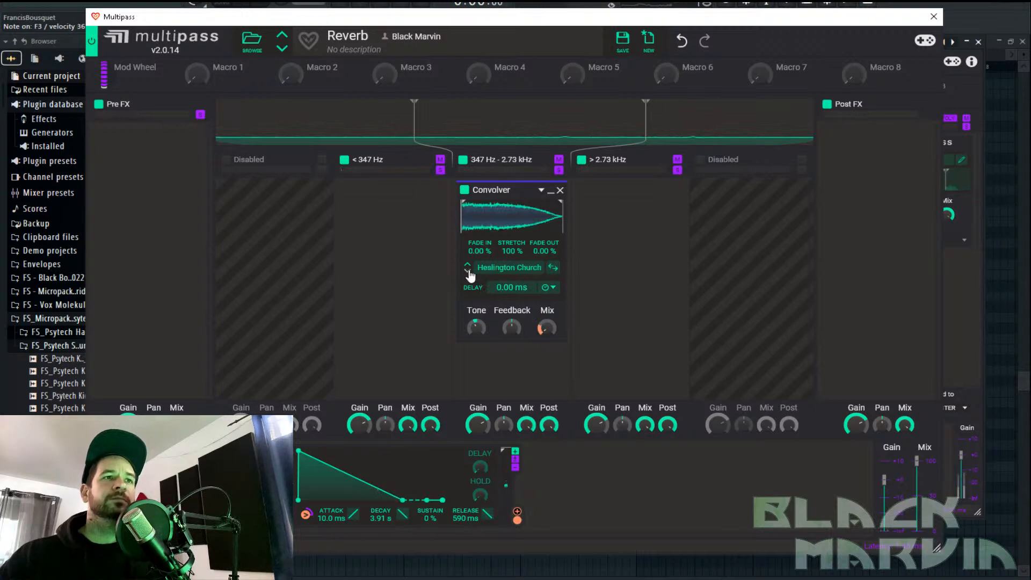
pyautogui.click(467, 271)
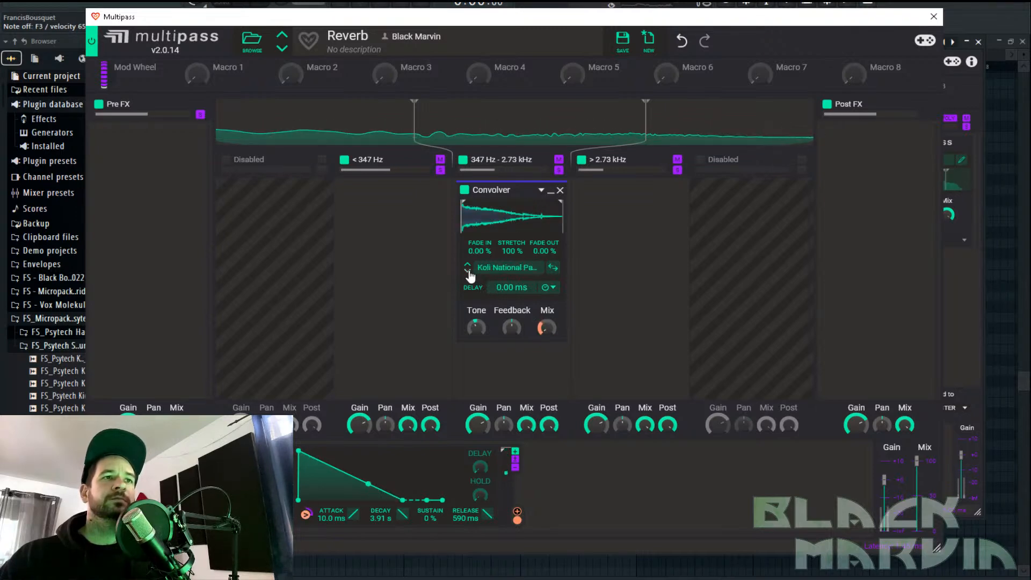
pyautogui.click(468, 271)
pyautogui.click(467, 272)
# Browse the Eternia folders and load Solar Flares from Void Deepverbs into the Convolver
pyautogui.click(497, 267)
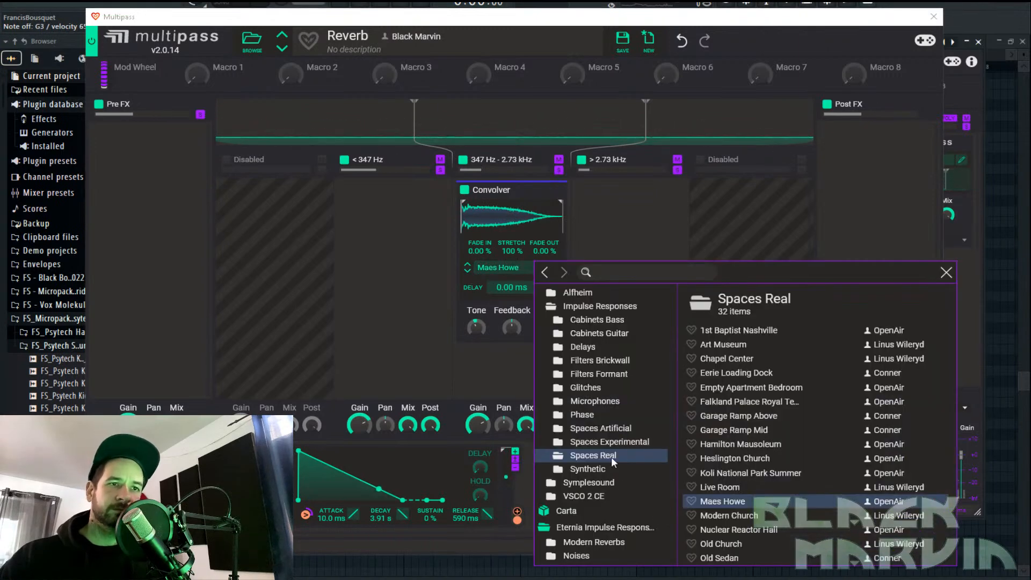
pyautogui.scroll(-3, 620, 478)
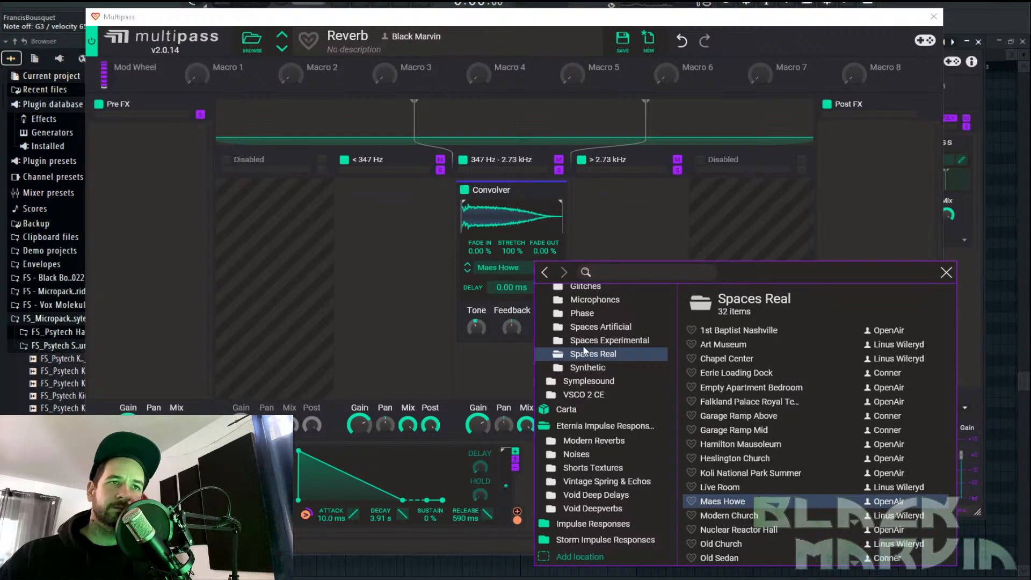
pyautogui.click(599, 467)
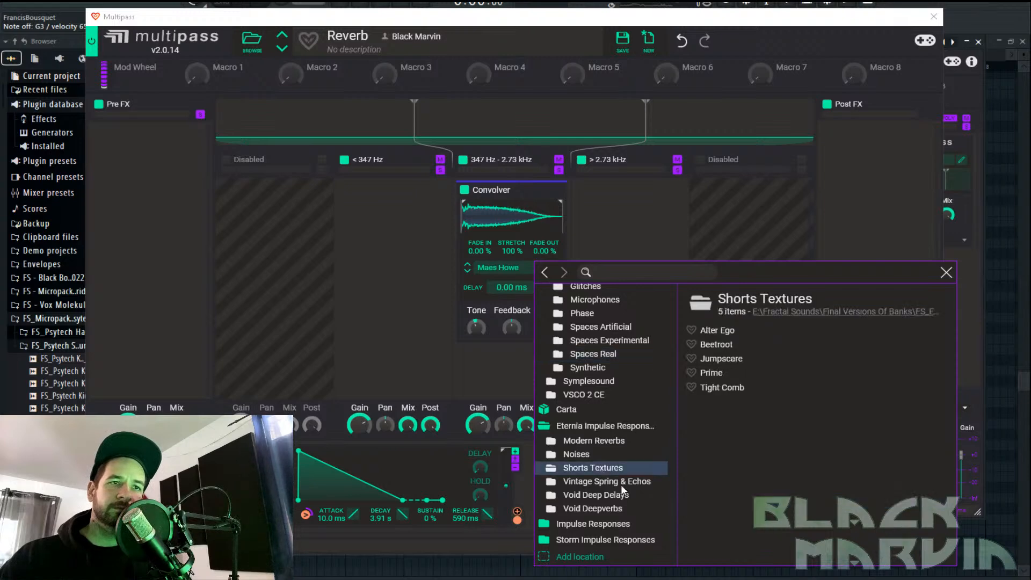
pyautogui.click(618, 506)
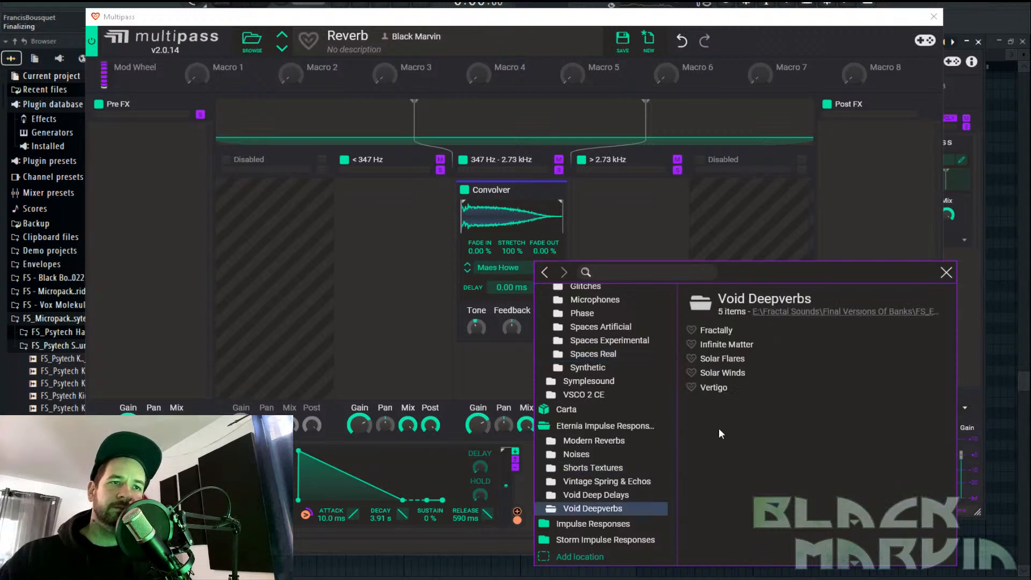
pyautogui.click(725, 359)
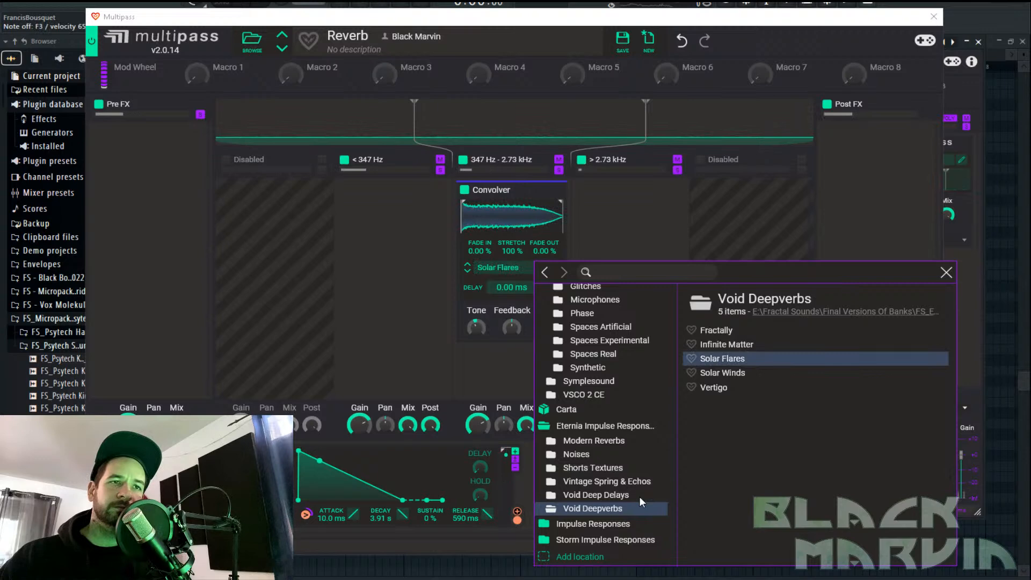
# Browse the Impulse Responses and Storm Impulse Responses folders, audition Storm 03 and Storm 04, and load Storm 05 into the Convolver
pyautogui.click(629, 526)
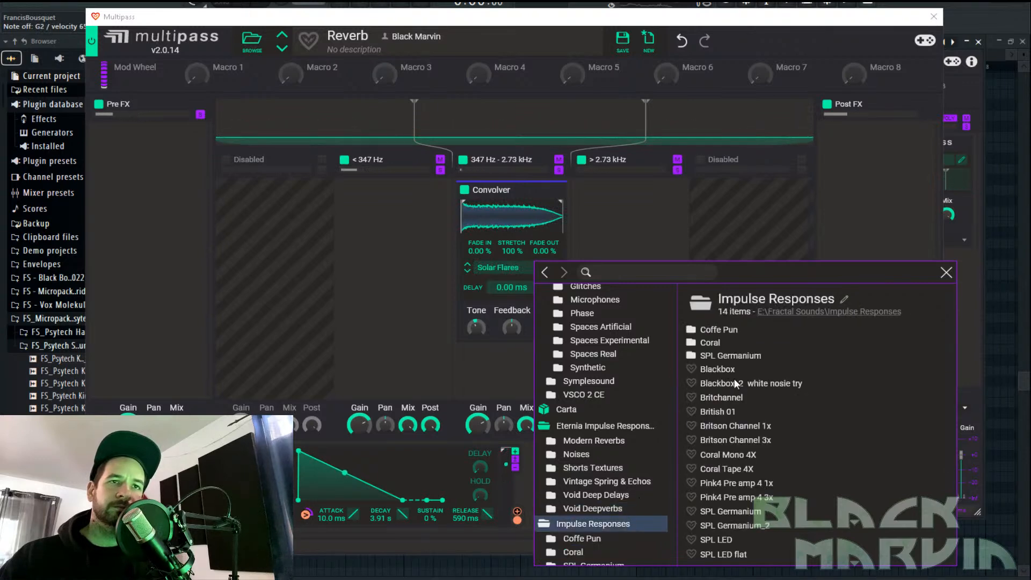
pyautogui.click(294, 329)
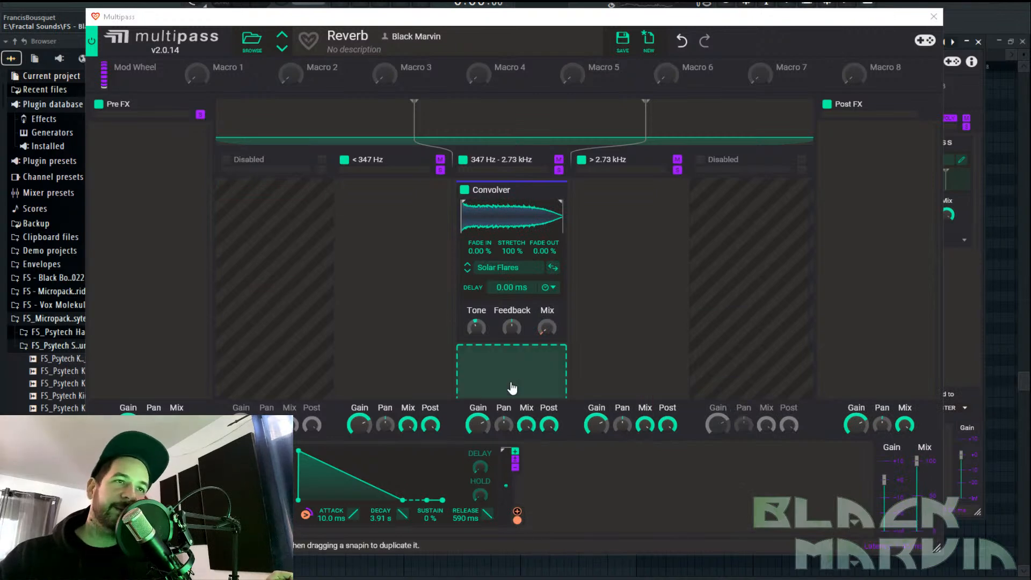
pyautogui.click(517, 268)
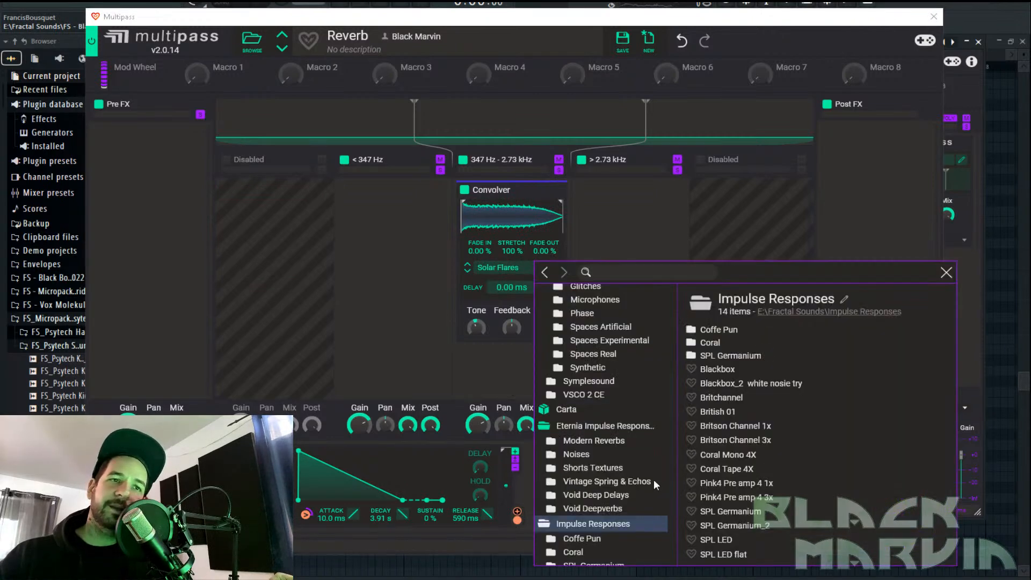
pyautogui.scroll(-1, 639, 480)
pyautogui.click(606, 541)
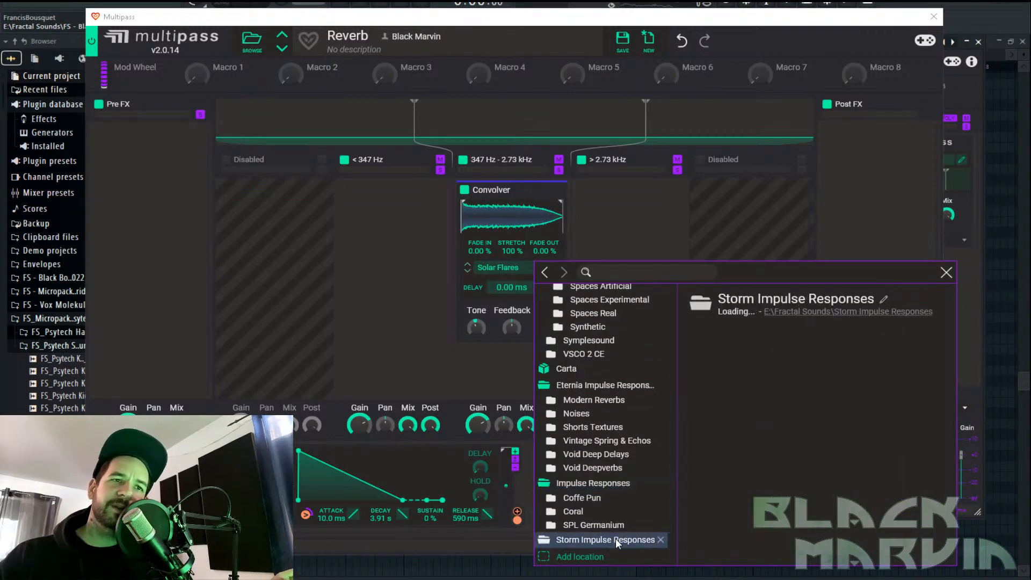
pyautogui.scroll(-3, 759, 384)
pyautogui.scroll(3, 760, 384)
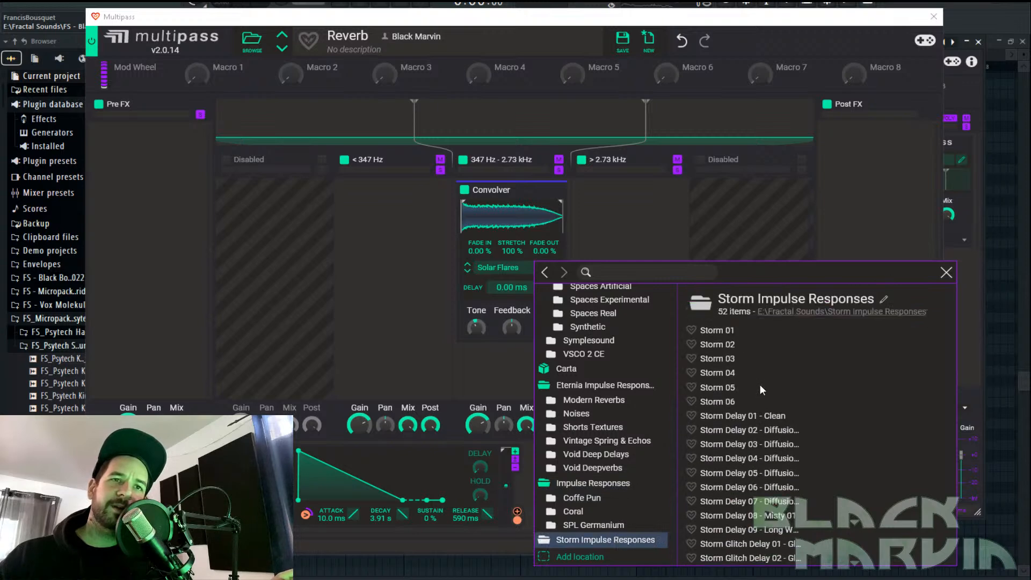
pyautogui.click(756, 357)
pyautogui.click(769, 375)
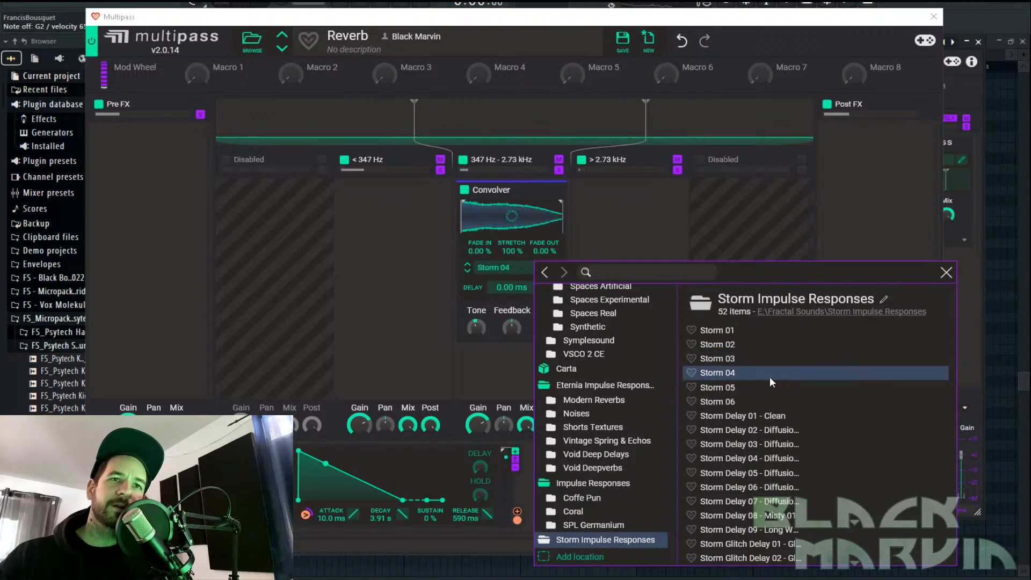
pyautogui.click(757, 389)
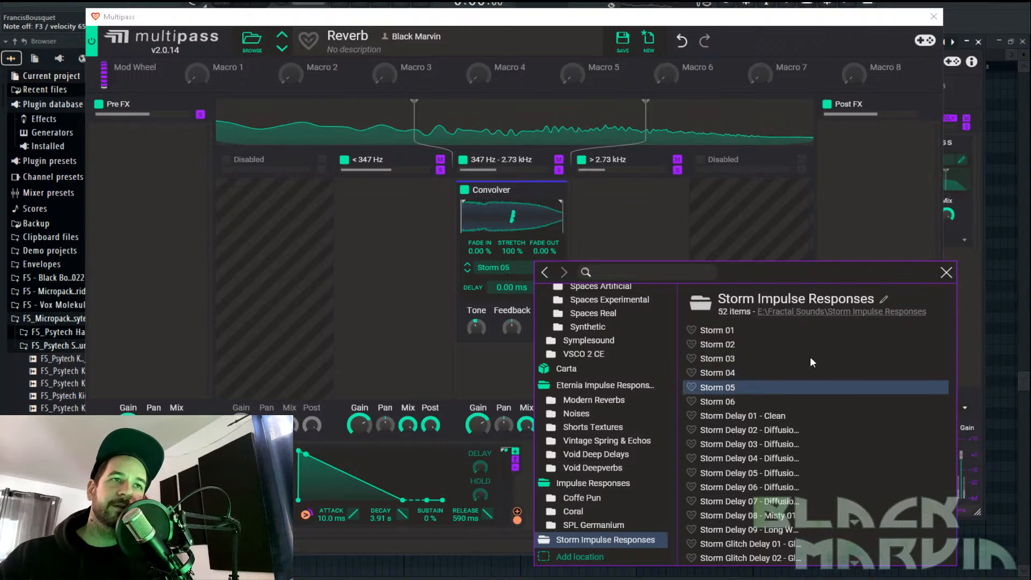
pyautogui.click(946, 273)
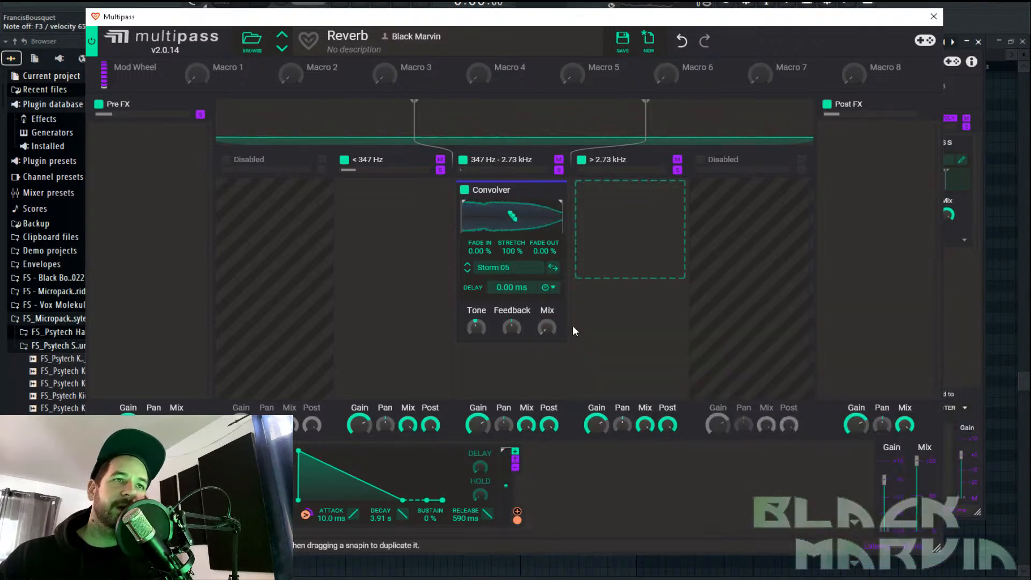
# Set the envelope's decay to 1.27 s and move the upper band split to 2.32 kHz
pyautogui.moveTo(508, 282); pyautogui.dragTo(397, 507)
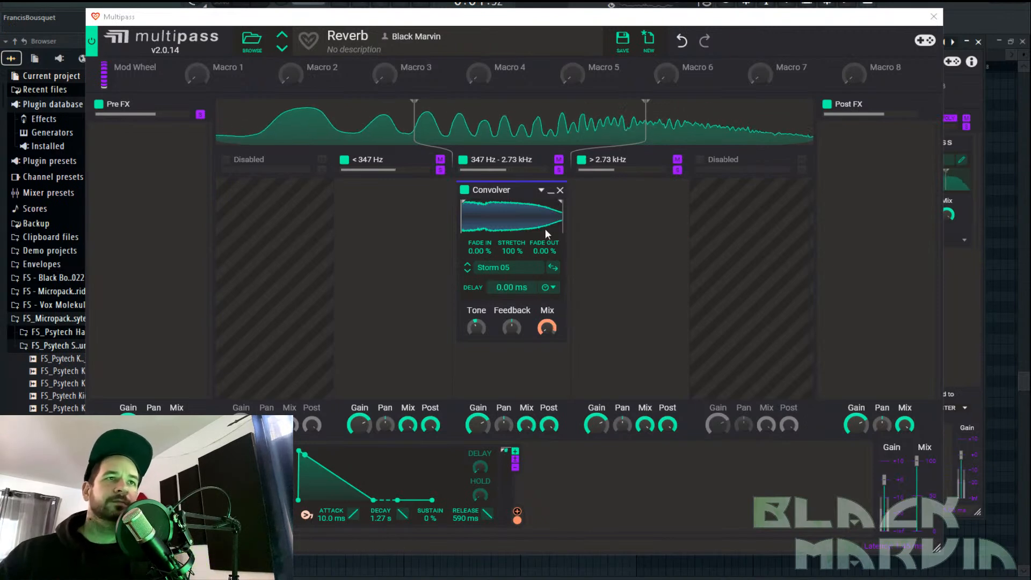
pyautogui.moveTo(643, 135); pyautogui.dragTo(620, 140)
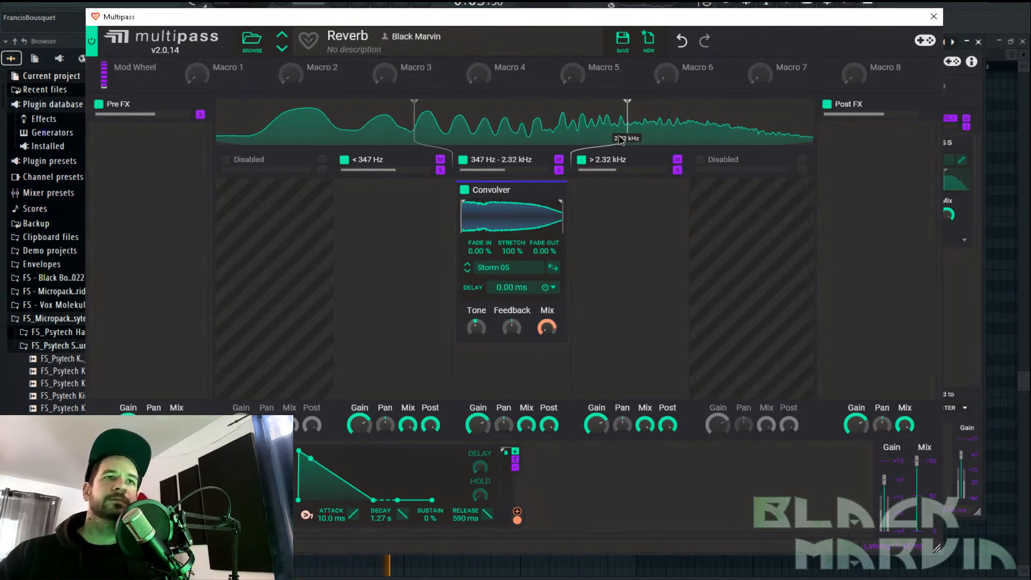
# Duplicate the Convolver into the band above 2.32 kHz and set the envelope modulation of its mix to about 21%
pyautogui.moveTo(511, 191); pyautogui.dragTo(618, 204)
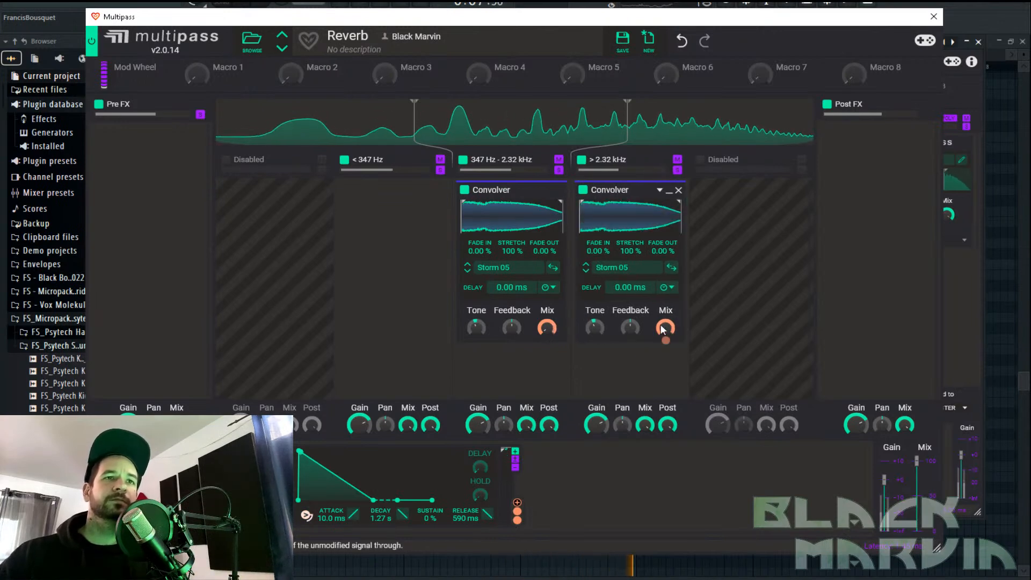
pyautogui.moveTo(517, 511); pyautogui.dragTo(665, 328)
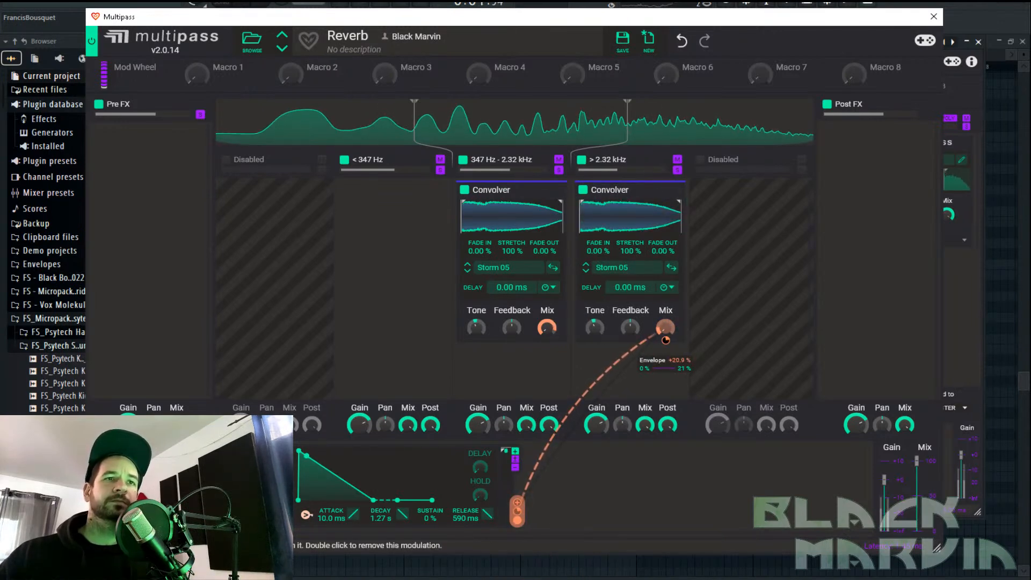
pyautogui.click(934, 16)
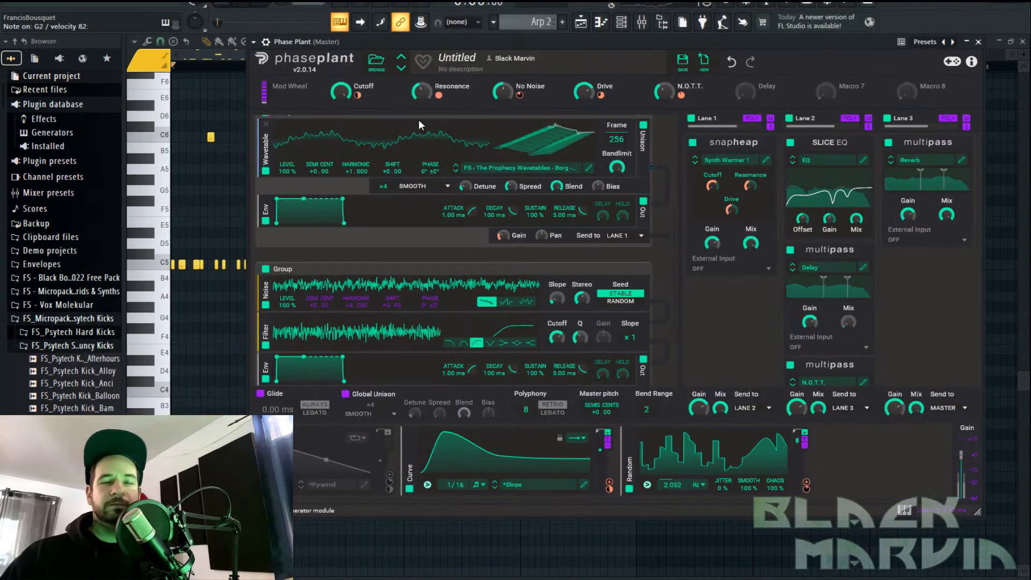
# Reopen the Reverb Multipass for editing and delete the duplicate Convolver from Band 4
pyautogui.moveTo(836, 155); pyautogui.dragTo(801, 236)
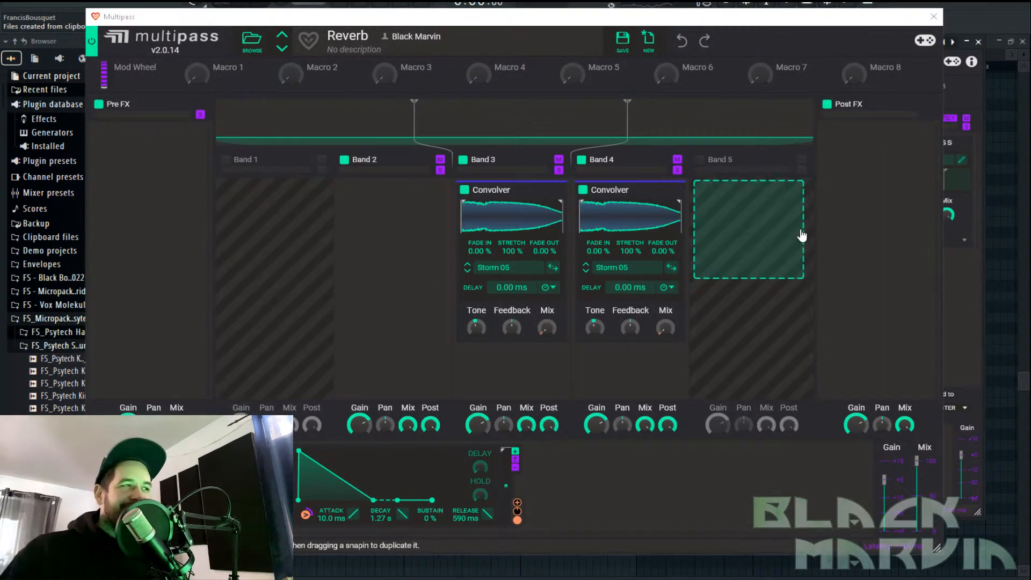
pyautogui.click(678, 190)
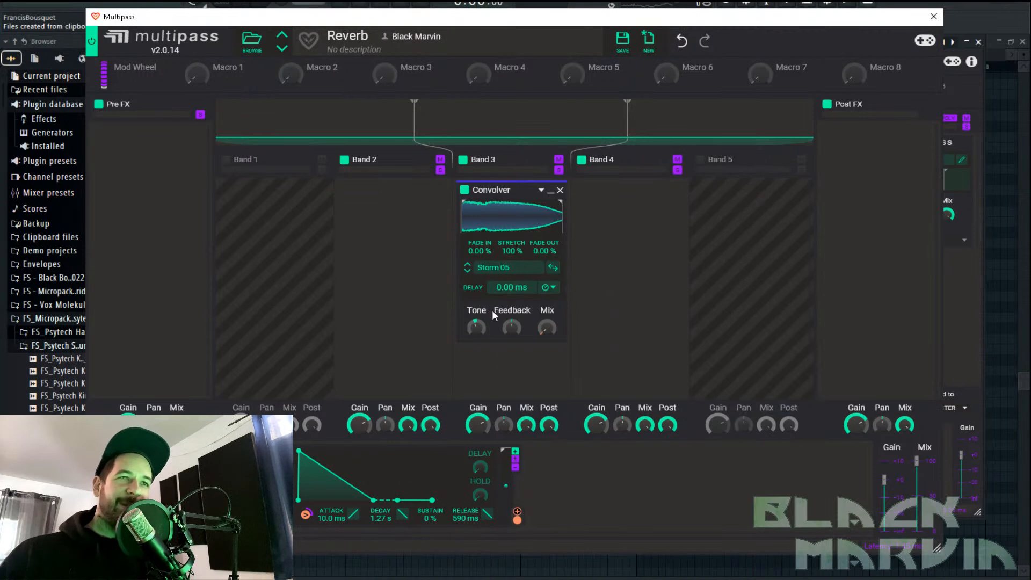
# Audition Storm 06, several Storm Delay and Glitch Delay impulses, and Storm Sludgy Glitch 06 in the Band 3 Convolver
pyautogui.click(467, 271)
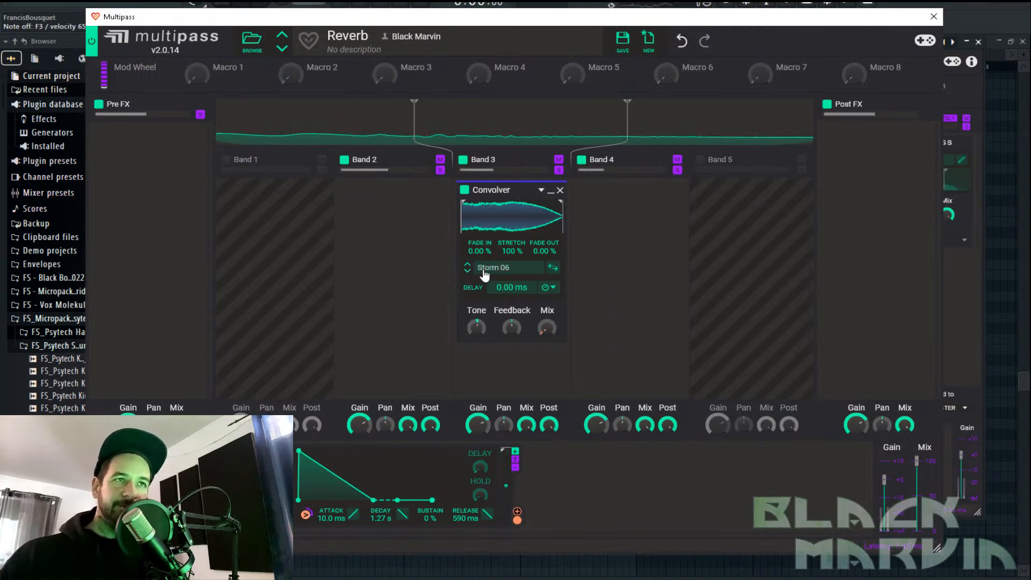
pyautogui.click(468, 272)
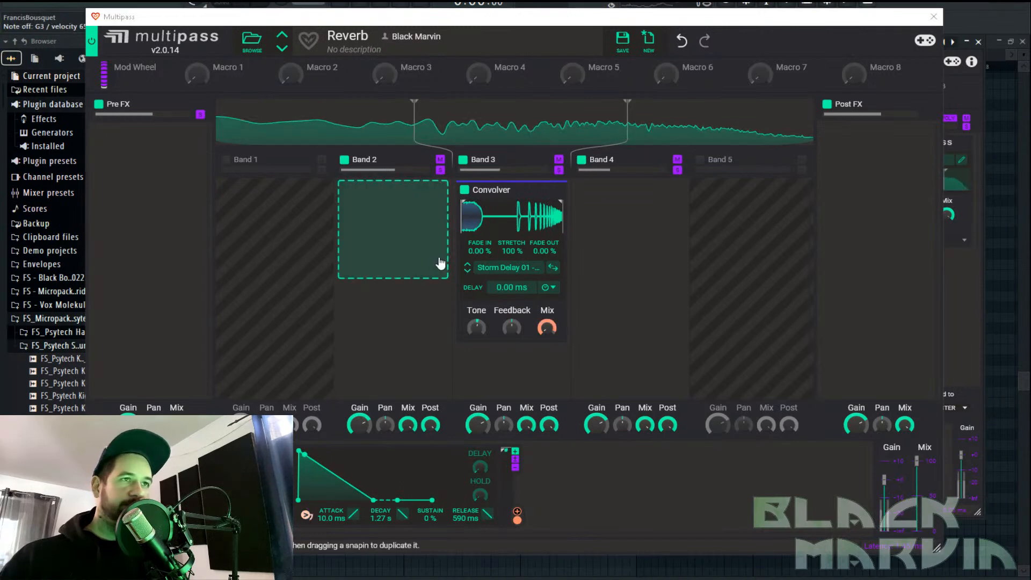
pyautogui.click(468, 271)
pyautogui.click(505, 267)
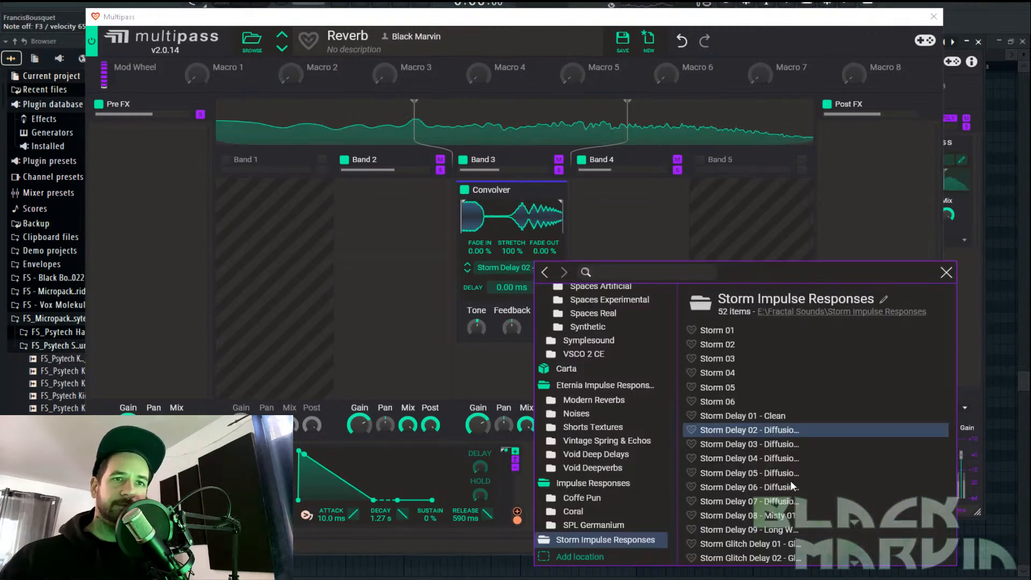
pyautogui.click(791, 476)
pyautogui.scroll(-5, 781, 477)
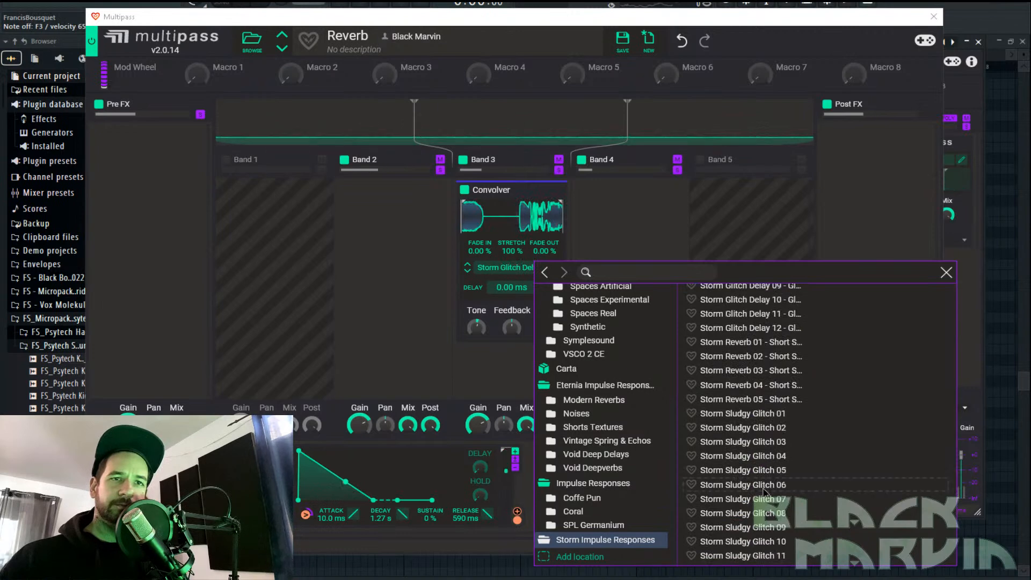
pyautogui.click(784, 483)
pyautogui.scroll(-3, 760, 430)
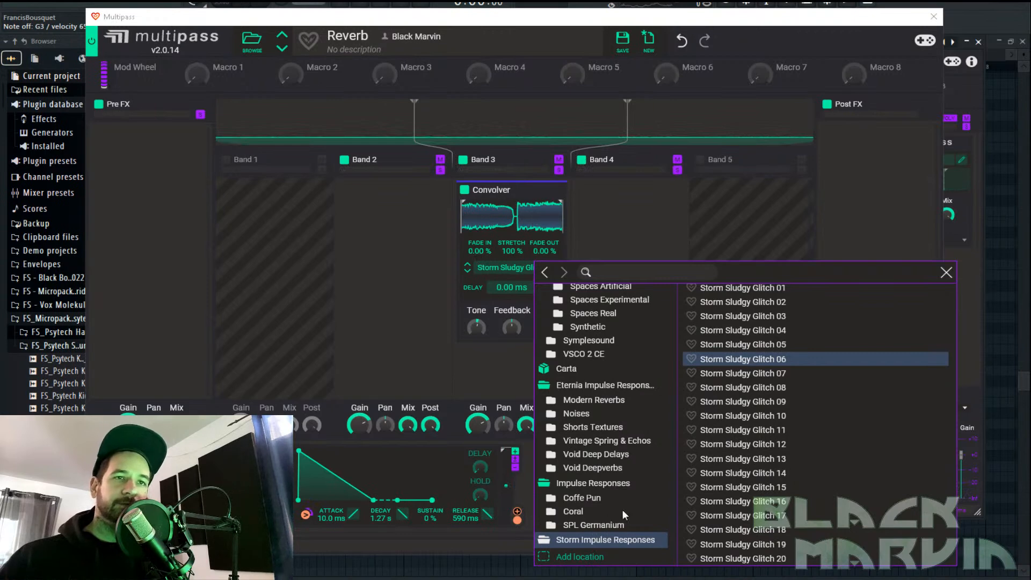
# Load Storm 03 from the Storm Impulse Responses folder into the Convolver
pyautogui.scroll(6, 728, 378)
pyautogui.click(265, 271)
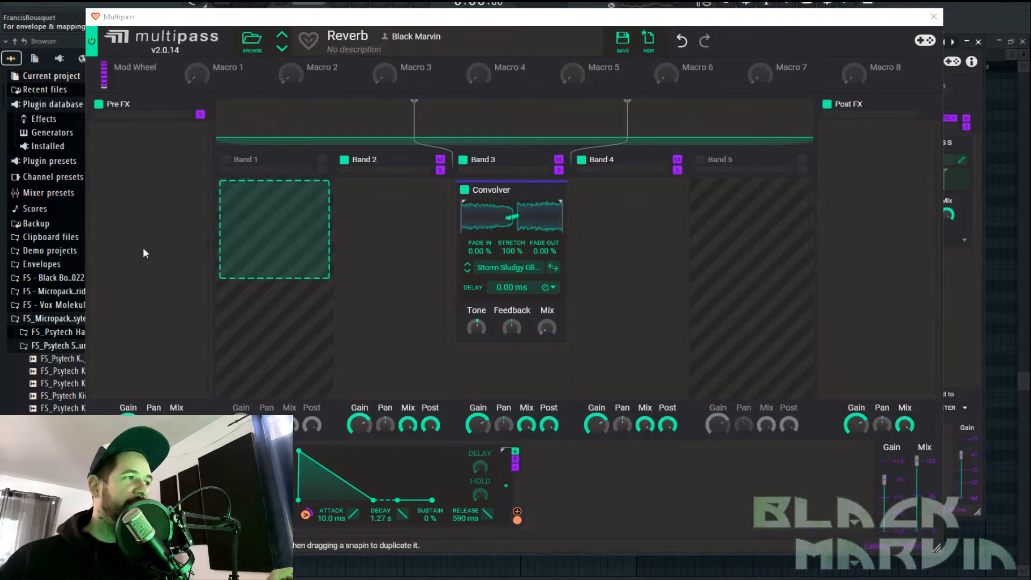
pyautogui.click(557, 268)
pyautogui.scroll(7, 752, 352)
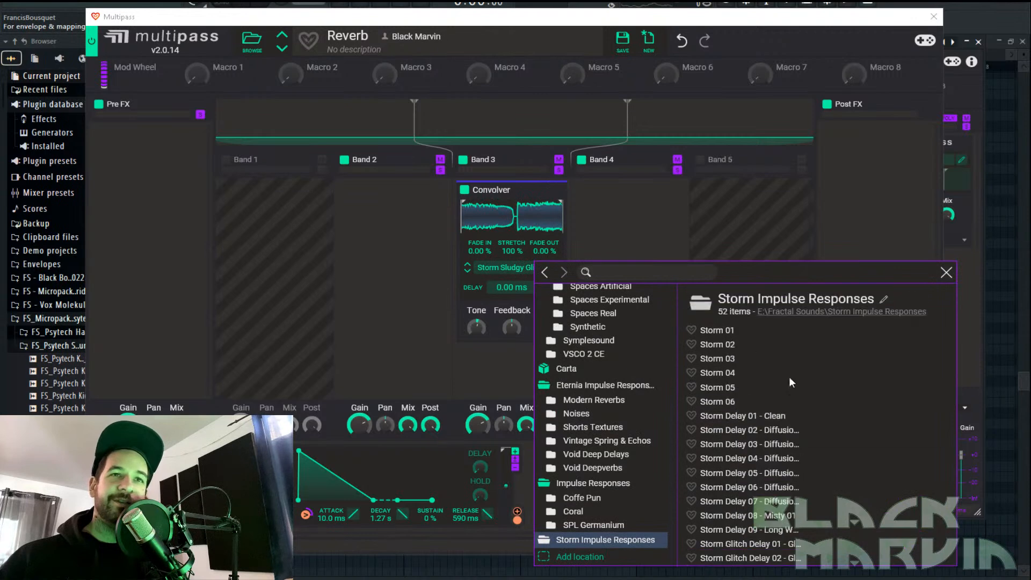
pyautogui.click(765, 359)
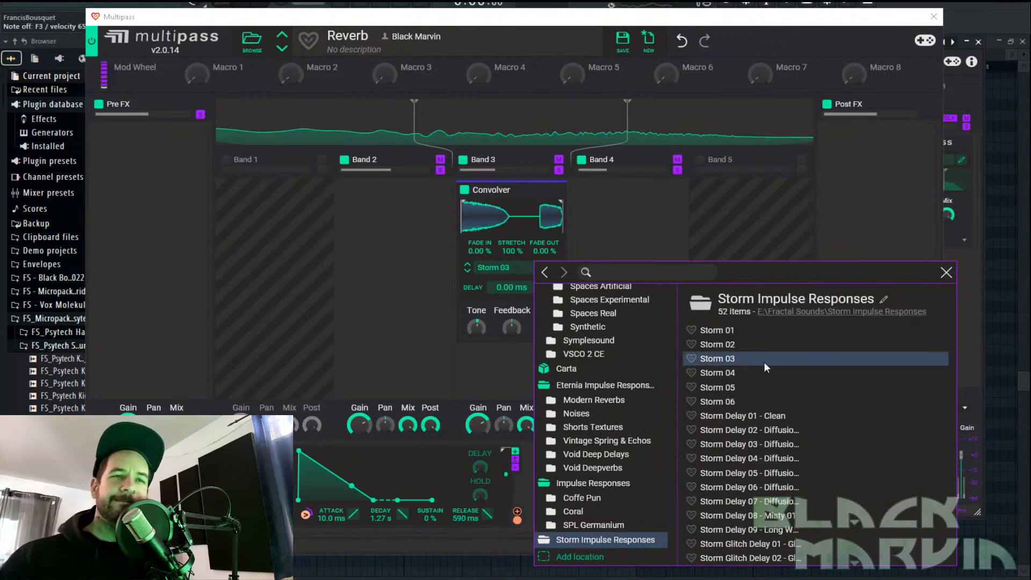
# Audition the Vintage Spring & Echos impulses from Grey Spring Splash onward in the Convolver, ending on Vacuum Analog Splash
pyautogui.click(631, 465)
pyautogui.click(624, 454)
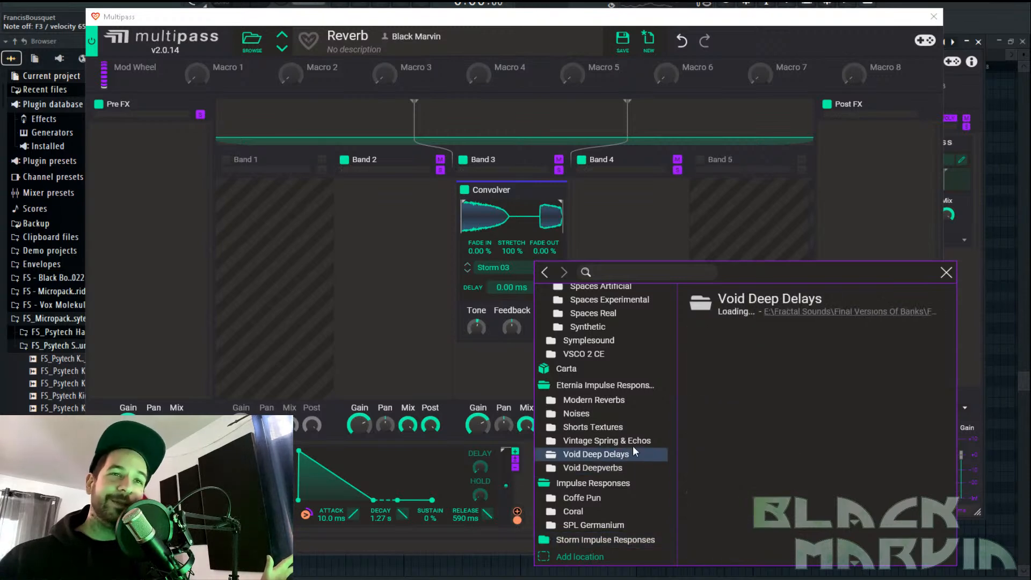
pyautogui.click(630, 442)
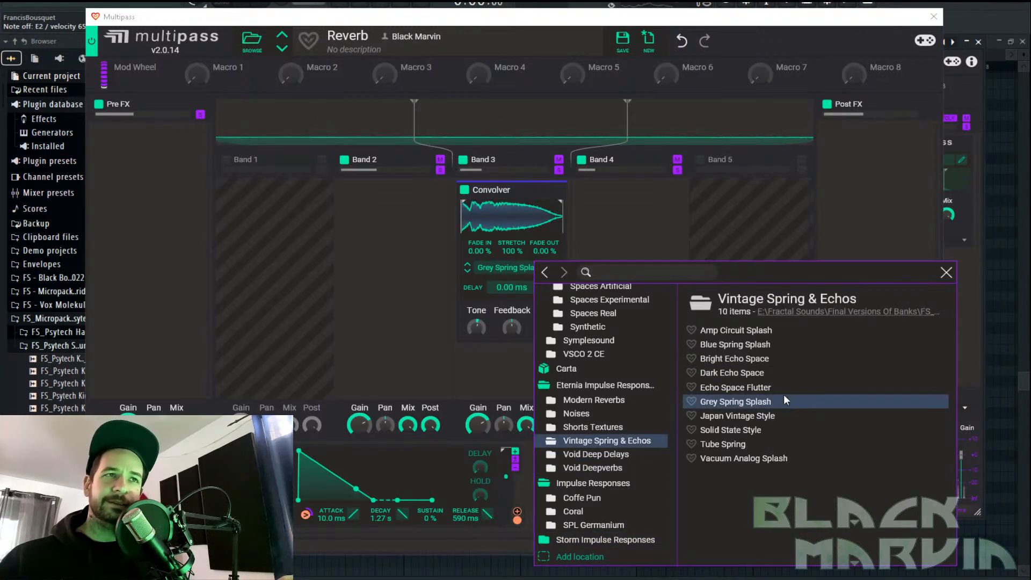
pyautogui.click(765, 420)
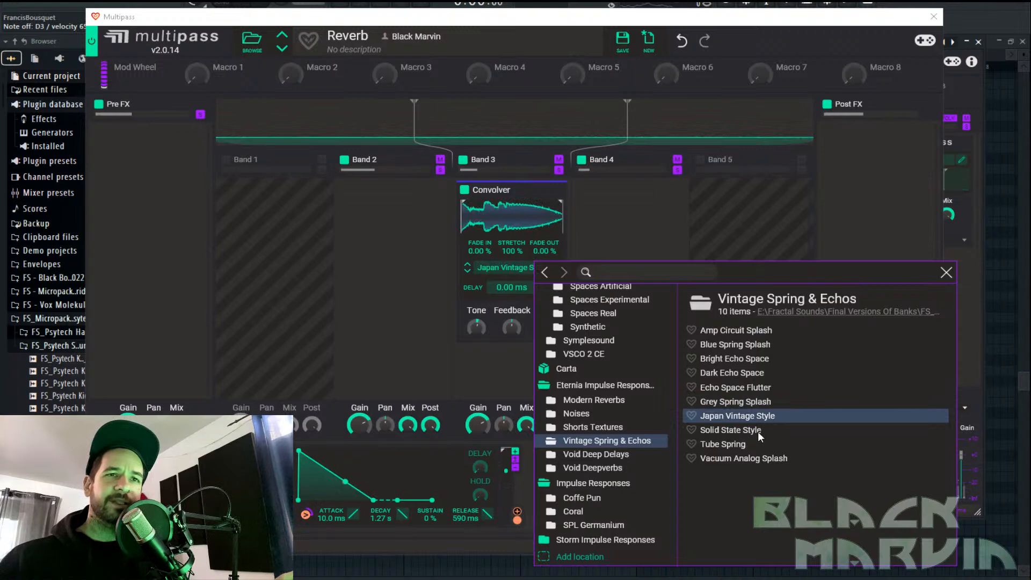
pyautogui.click(767, 430)
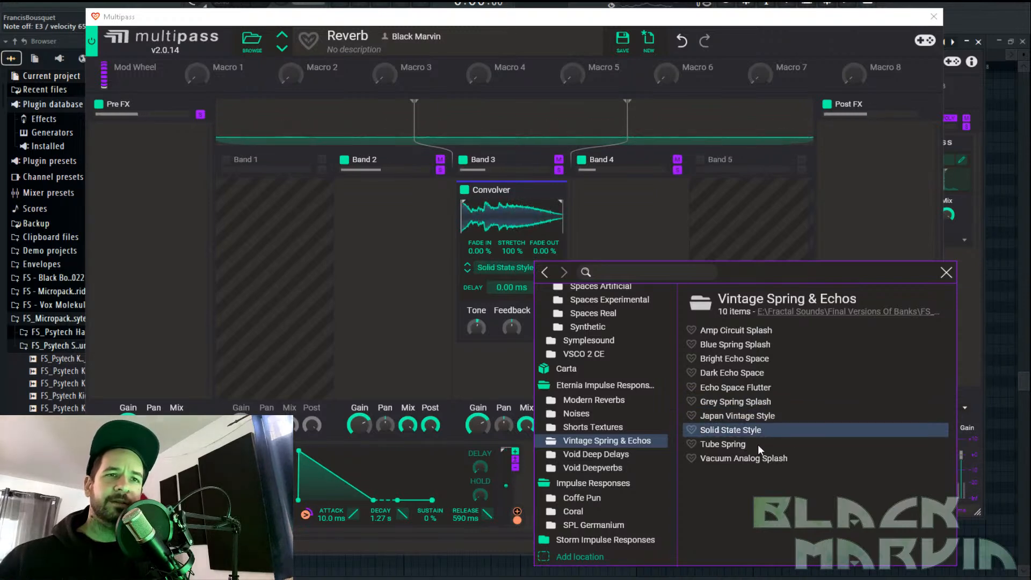
pyautogui.click(778, 445)
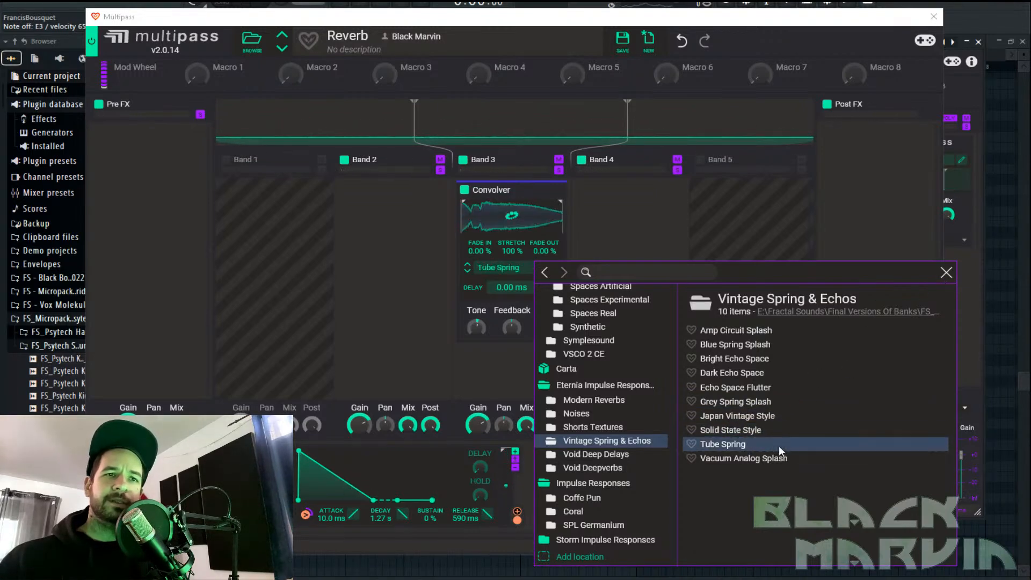
pyautogui.click(785, 461)
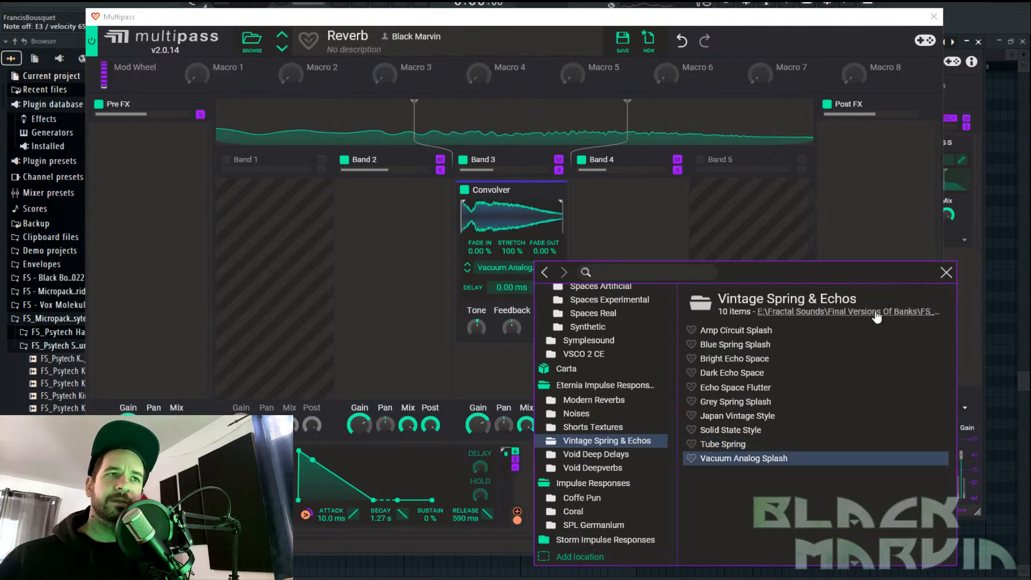
pyautogui.click(946, 273)
# Shorten the Multipass envelope to a decay of 278 ms and a release of 98.3 ms
pyautogui.moveTo(550, 327); pyautogui.dragTo(503, 410)
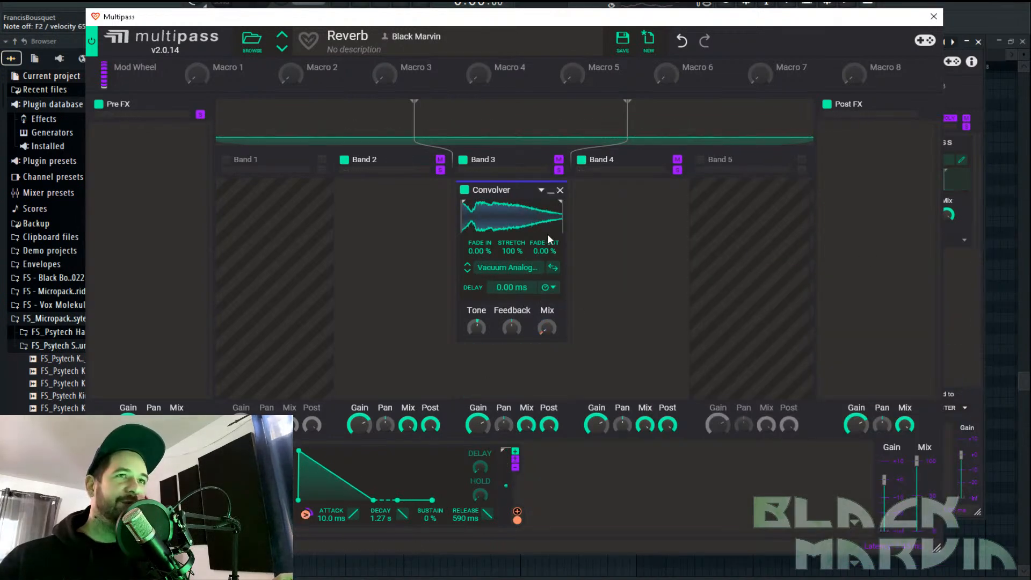
pyautogui.moveTo(386, 517); pyautogui.dragTo(386, 529)
pyautogui.moveTo(463, 519); pyautogui.dragTo(463, 541)
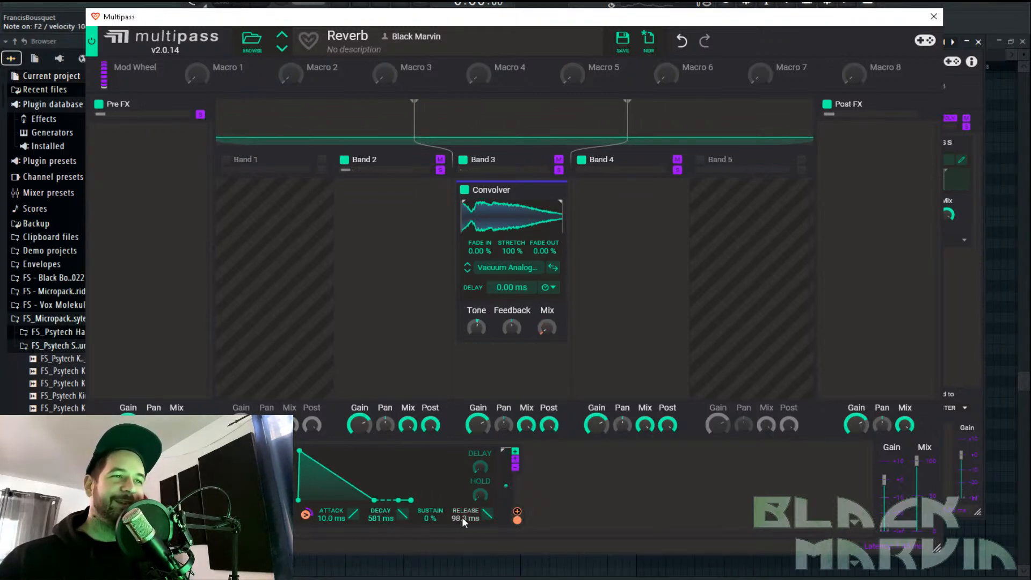
pyautogui.moveTo(386, 517)
pyautogui.mouseDown()
pyautogui.moveTo(386, 531)
pyautogui.moveTo(386, 514)
pyautogui.mouseUp()
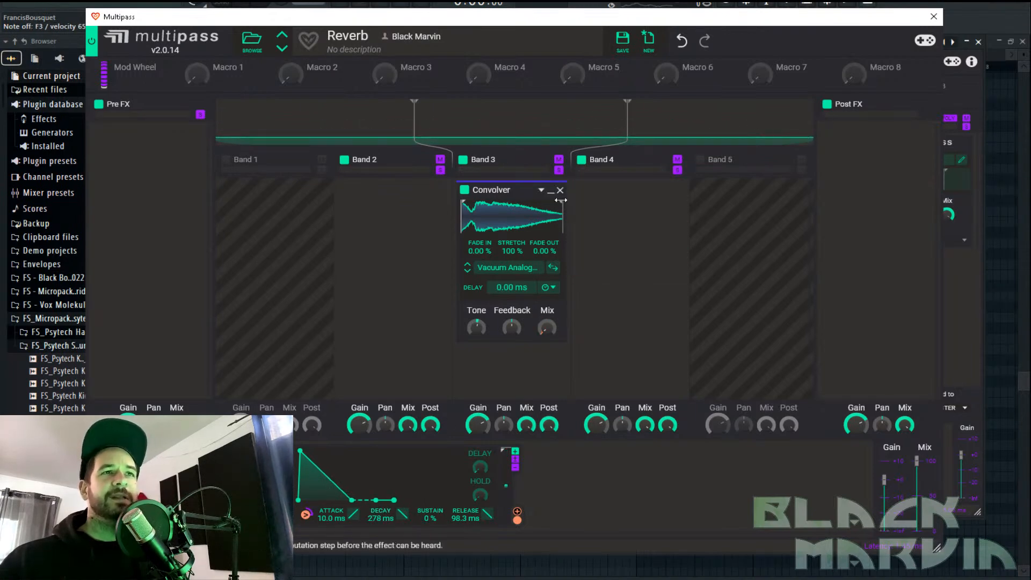
# Delete the Convolver from Band 3 of the Reverb Multipass and add a Reverb effect in its place
pyautogui.click(560, 190)
pyautogui.click(934, 17)
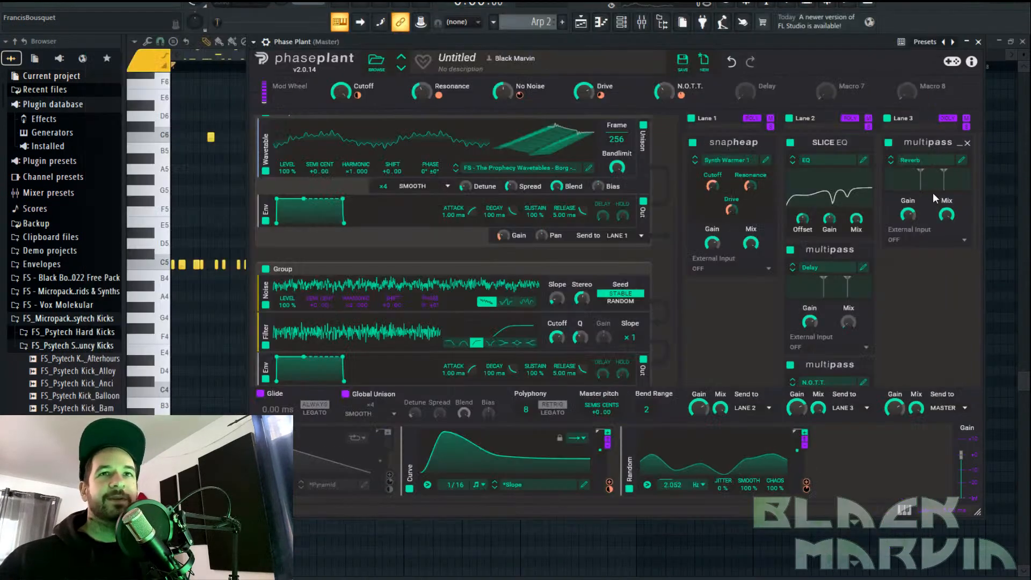
pyautogui.click(962, 160)
pyautogui.click(535, 224)
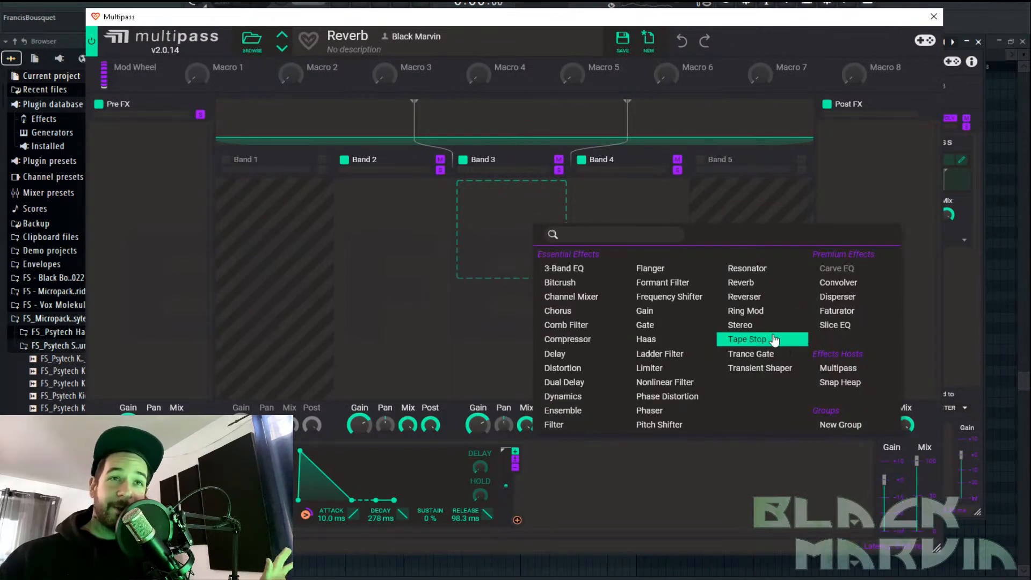
pyautogui.click(778, 283)
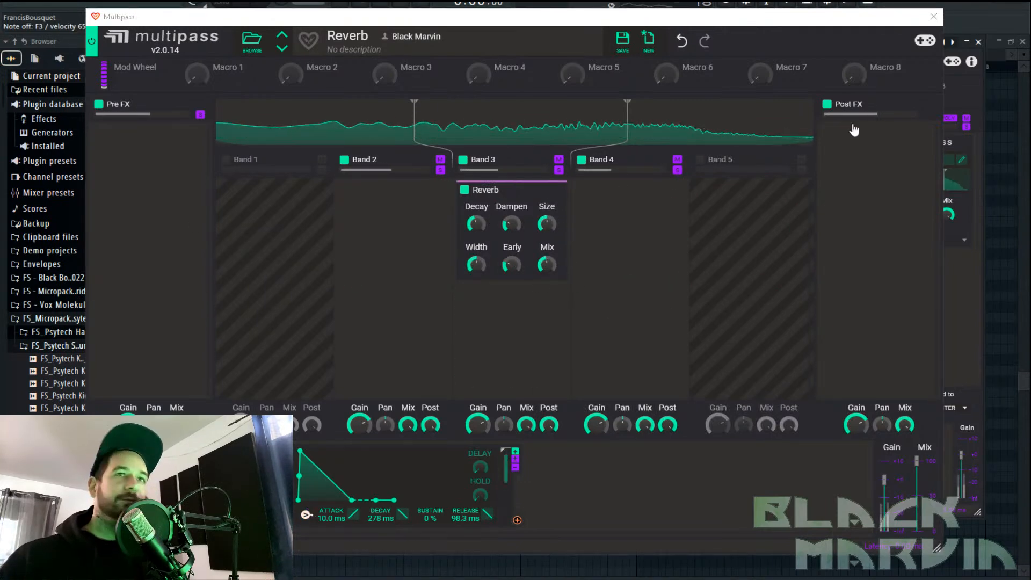
# Save the Phase Plant patch as Vintage Synth 01 in a new user subfolder named Vintage Synths
pyautogui.click(934, 16)
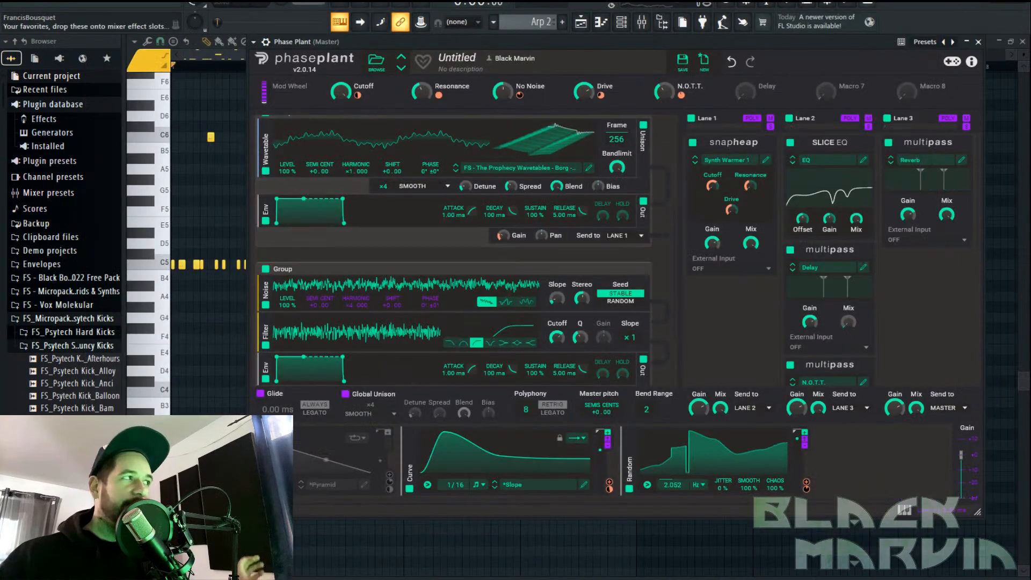
pyautogui.click(682, 60)
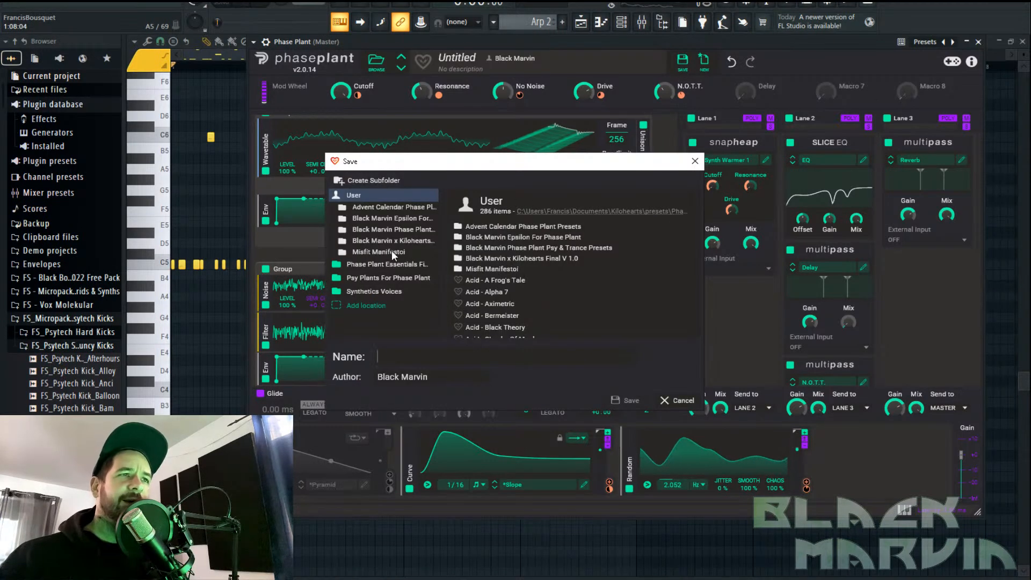
pyautogui.click(367, 183)
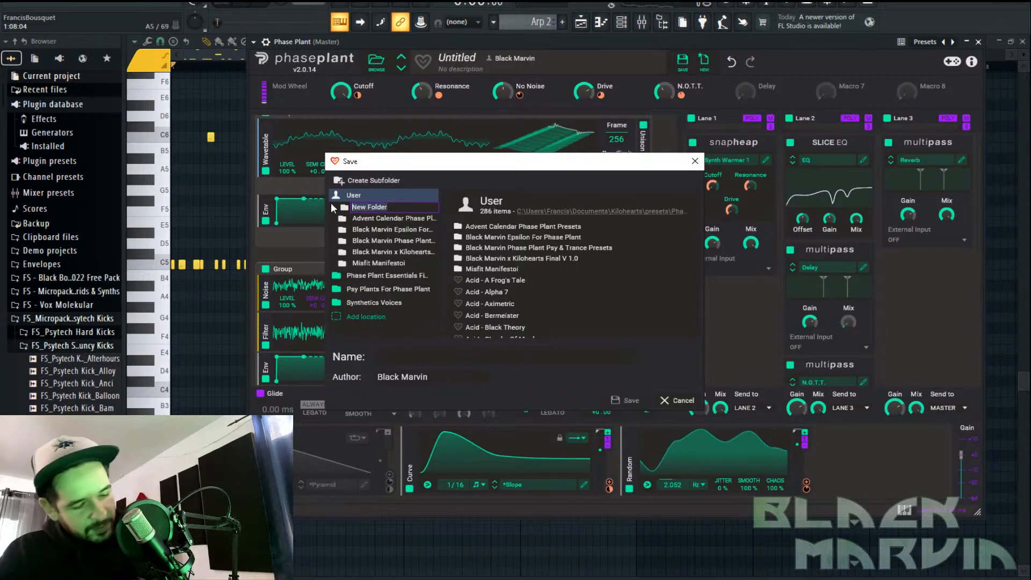
pyautogui.write('Vintage Synt')
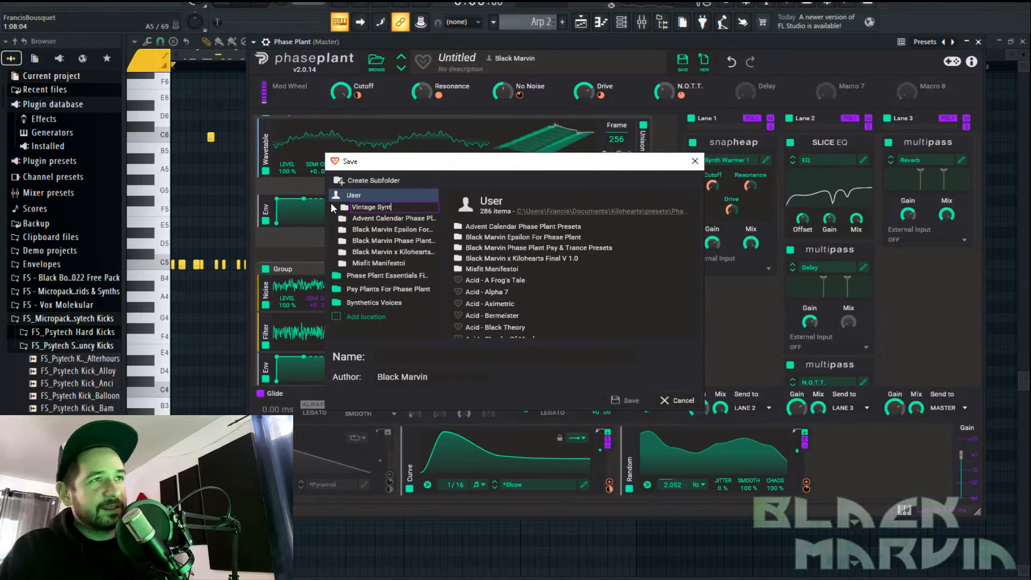
pyautogui.write('hd')
pyautogui.press('BackSpace')
pyautogui.write('s')
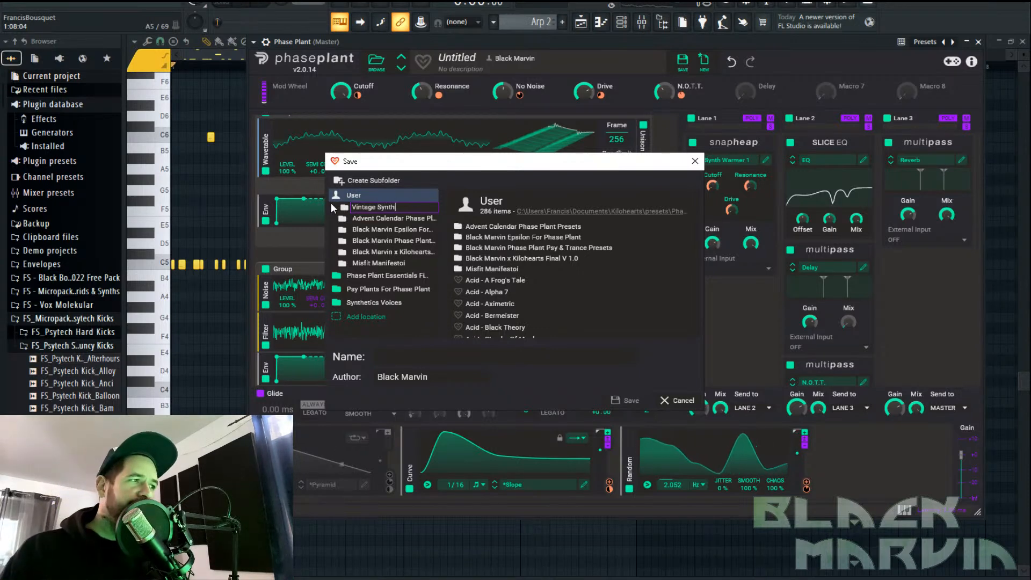
pyautogui.press('Return')
pyautogui.write('Vintage Synth 01')
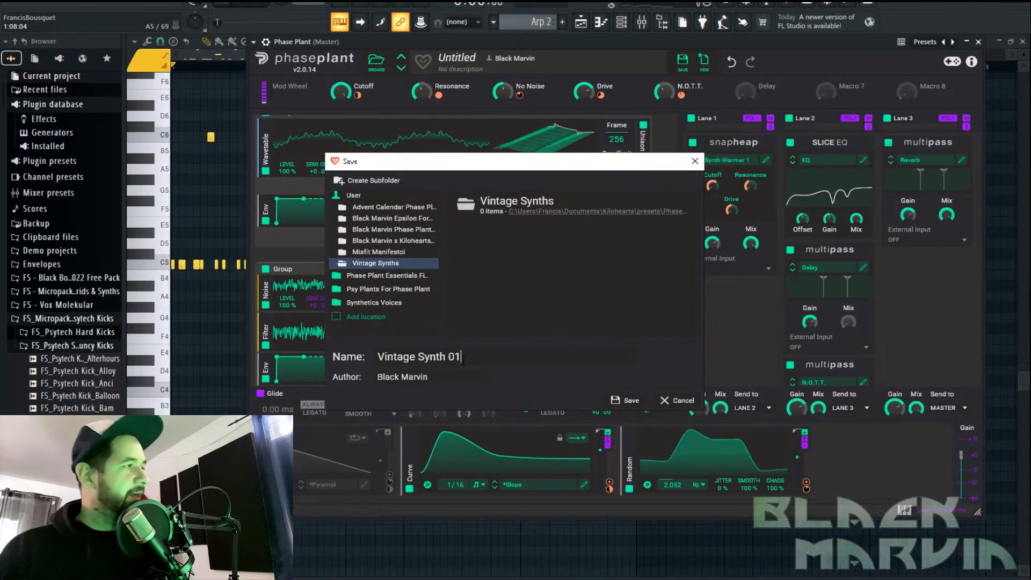
pyautogui.press('Return')
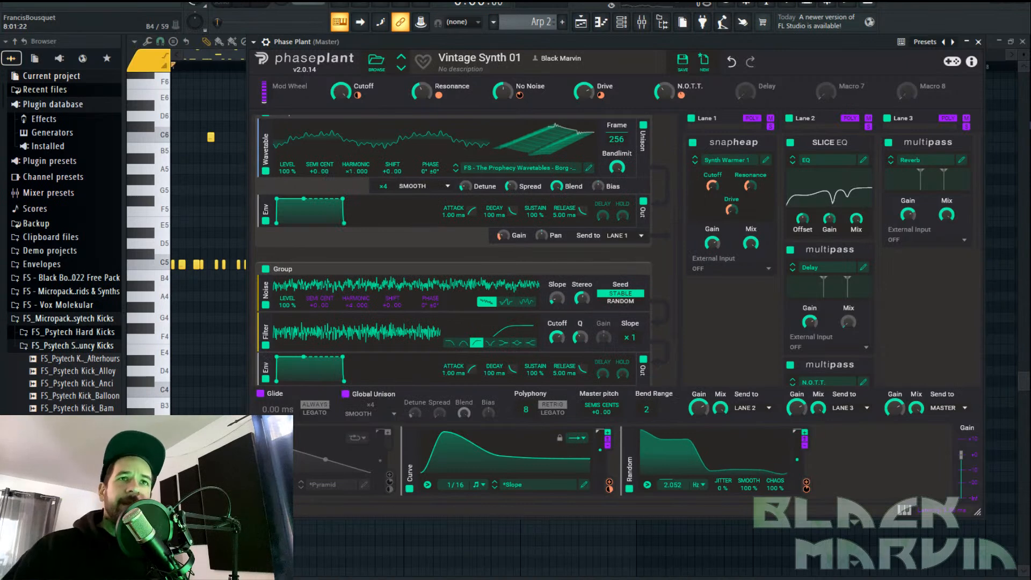
# Bypass the Slice EQ, Delay, N.O.T.T. and Reverb effects in Lanes 2 and 3, and disable the second generator group
pyautogui.click(790, 143)
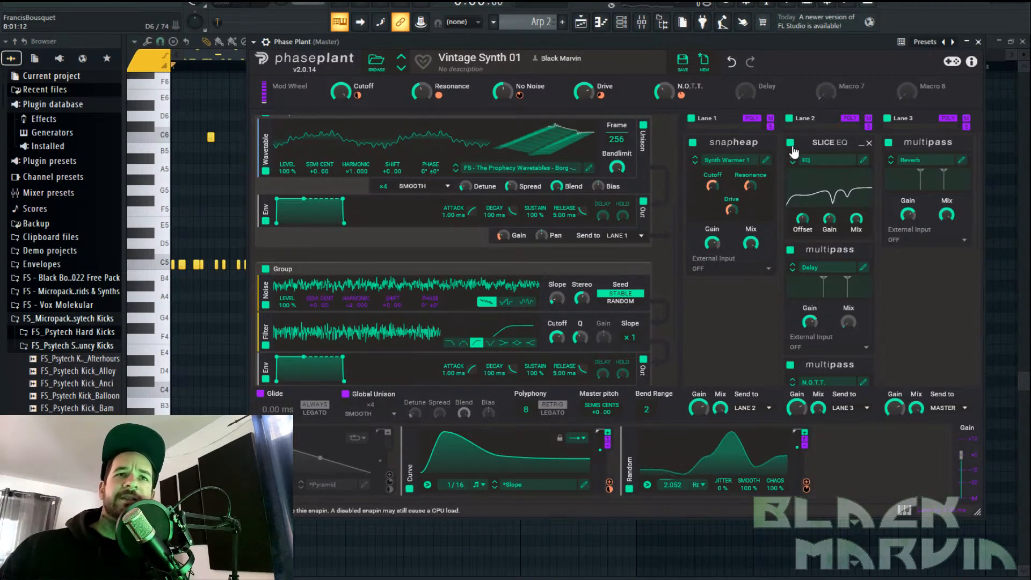
pyautogui.click(889, 142)
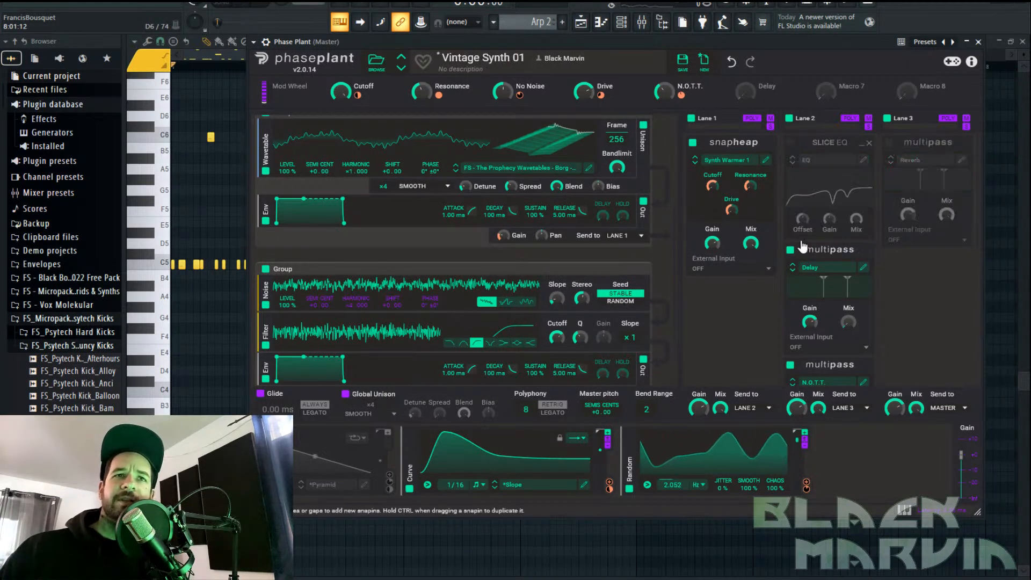
pyautogui.click(790, 249)
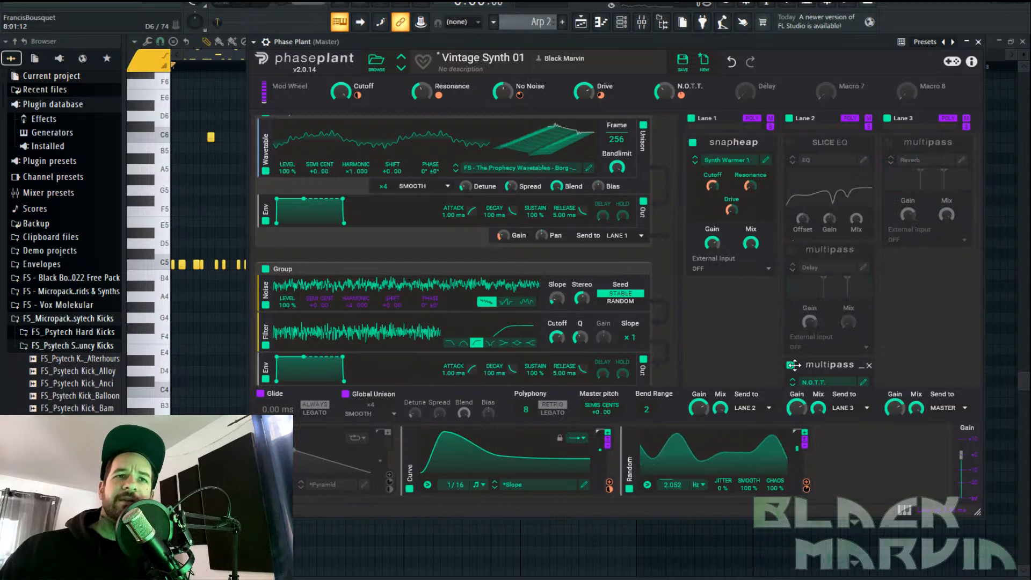
pyautogui.scroll(-2, 582, 281)
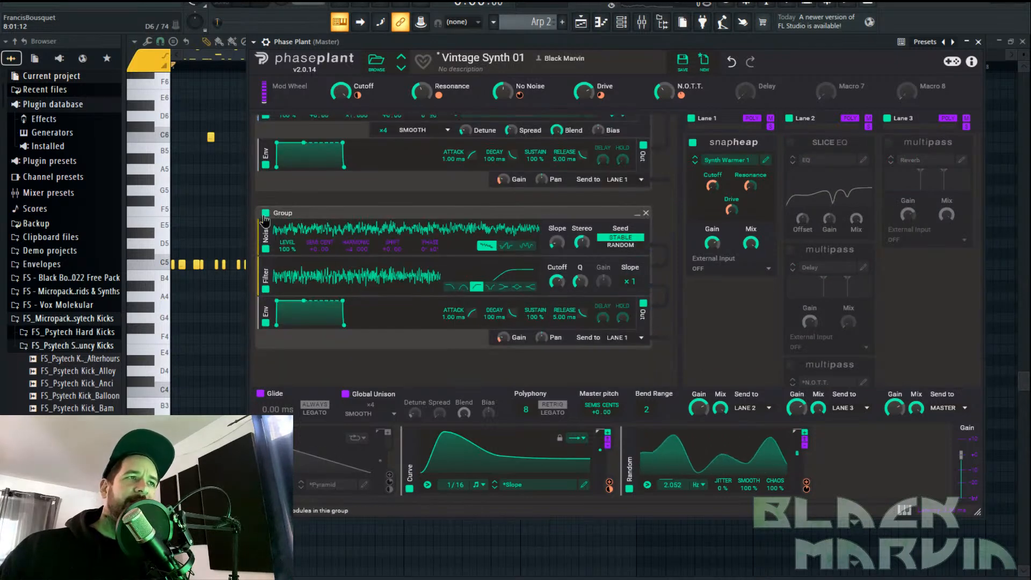
pyautogui.scroll(5, 282, 224)
pyautogui.click(265, 196)
pyautogui.scroll(4, 393, 243)
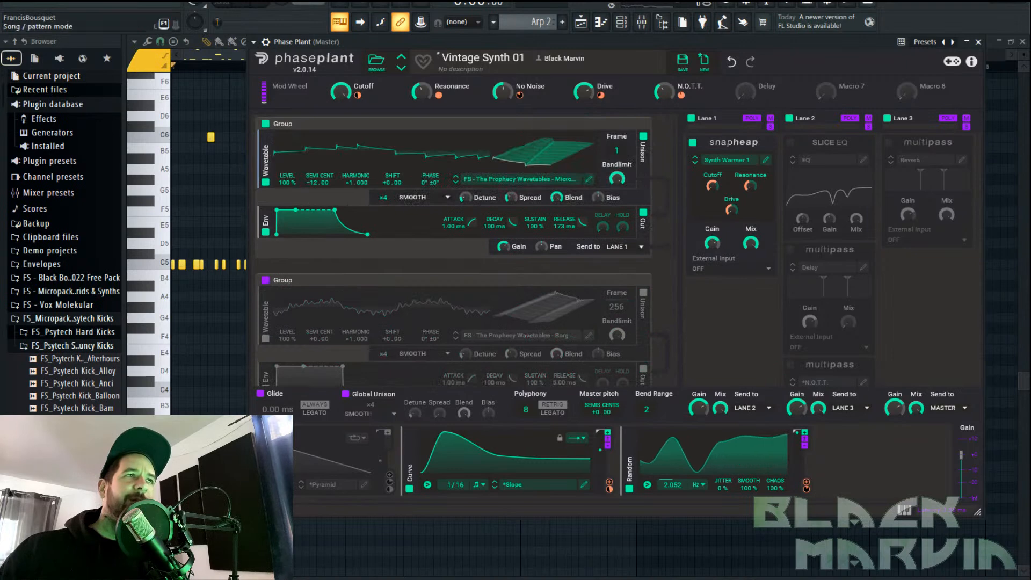
# Transpose the Arp 2 notes down one octave and play back the pattern
pyautogui.click(238, 4)
pyautogui.click(230, 83)
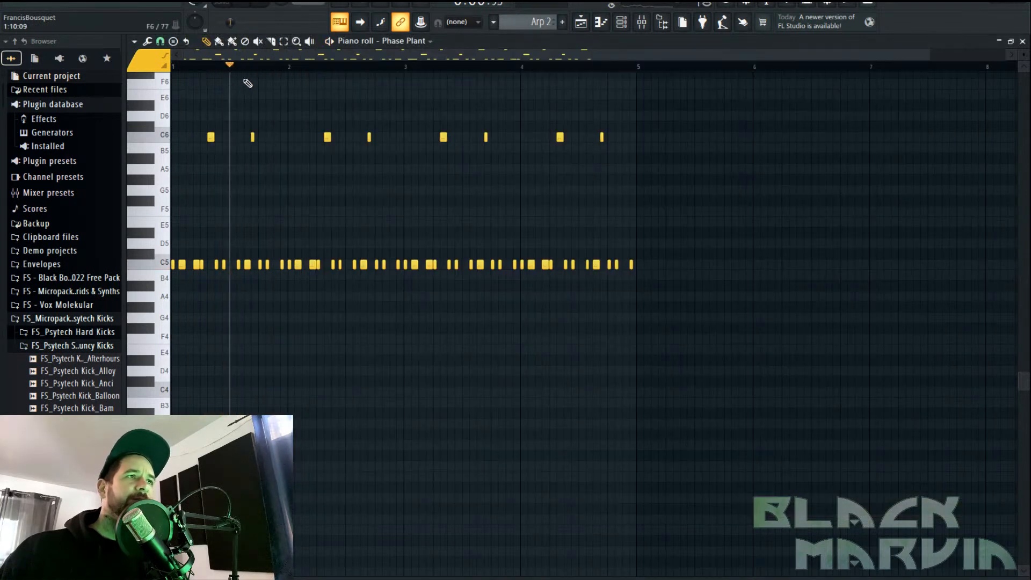
pyautogui.press('space')
pyautogui.press('space')
pyautogui.scroll(-1, 236, 228)
pyautogui.hotkey('ctrl', 'Down')
pyautogui.press('space')
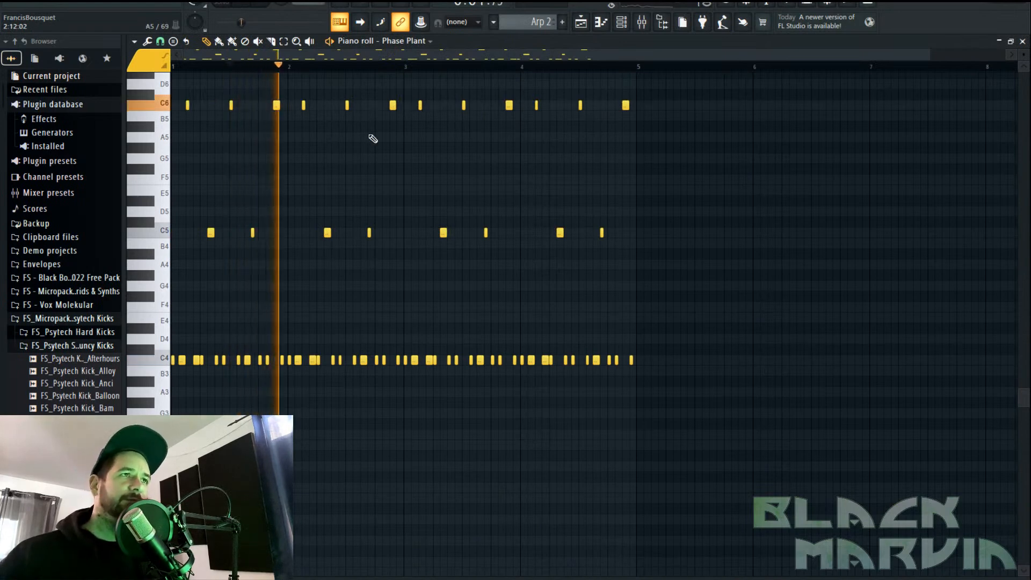
pyautogui.press('space')
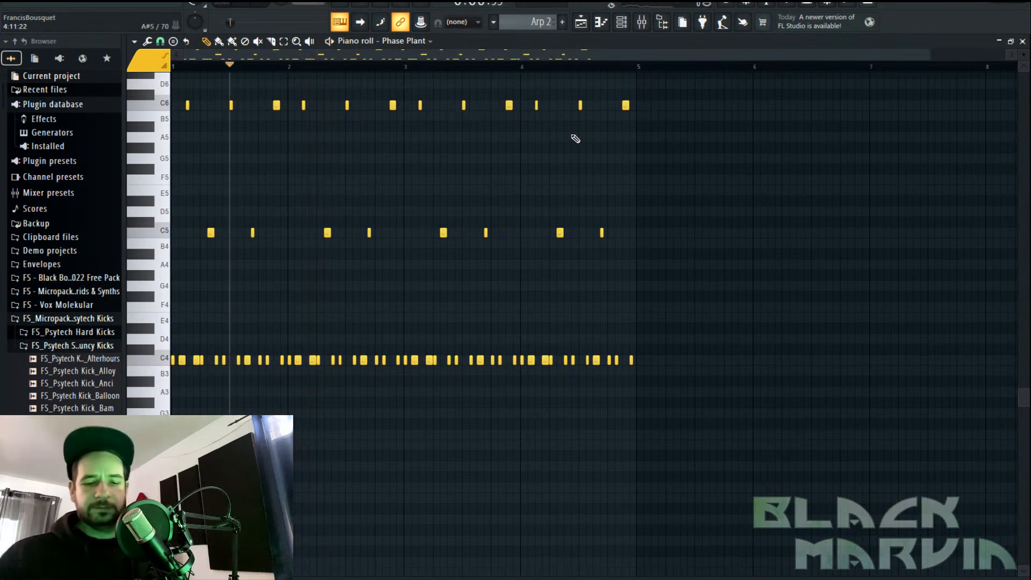
# Replace the arp notes in Arp 2 with a single four-bar C4 note starting at bar 1
pyautogui.hotkey('ctrl', 'x')
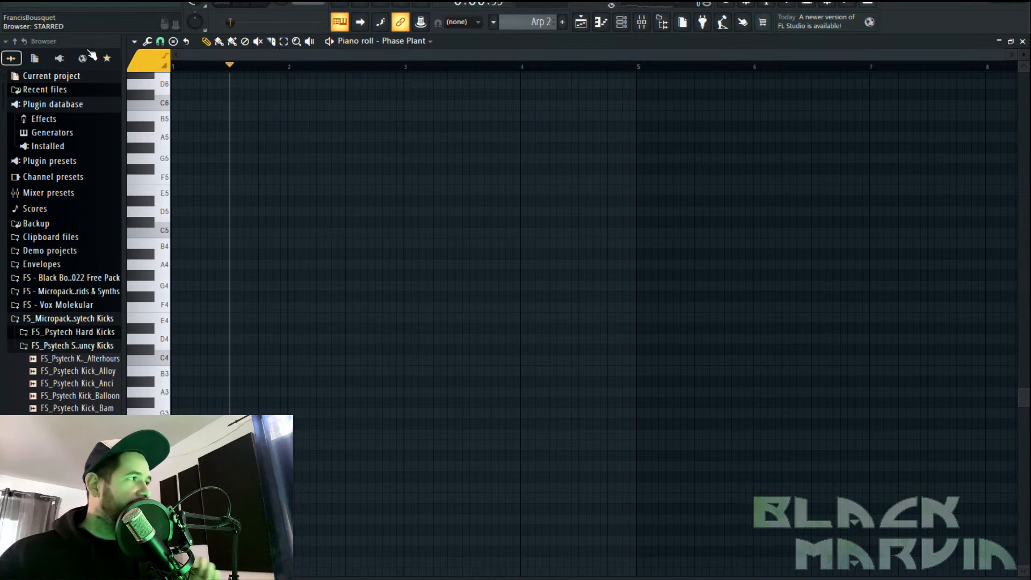
pyautogui.click(175, 360)
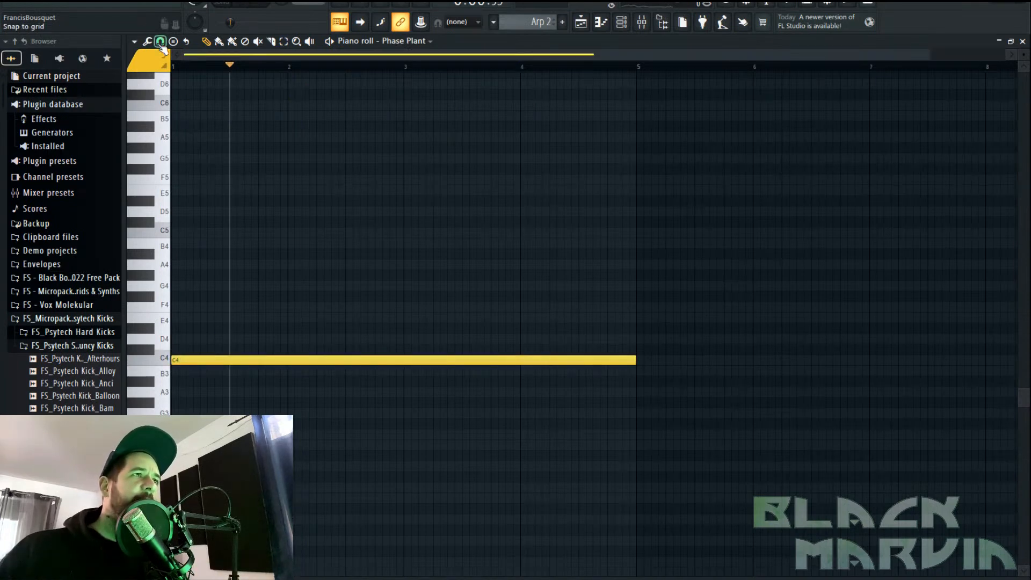
pyautogui.click(147, 41)
pyautogui.click(227, 172)
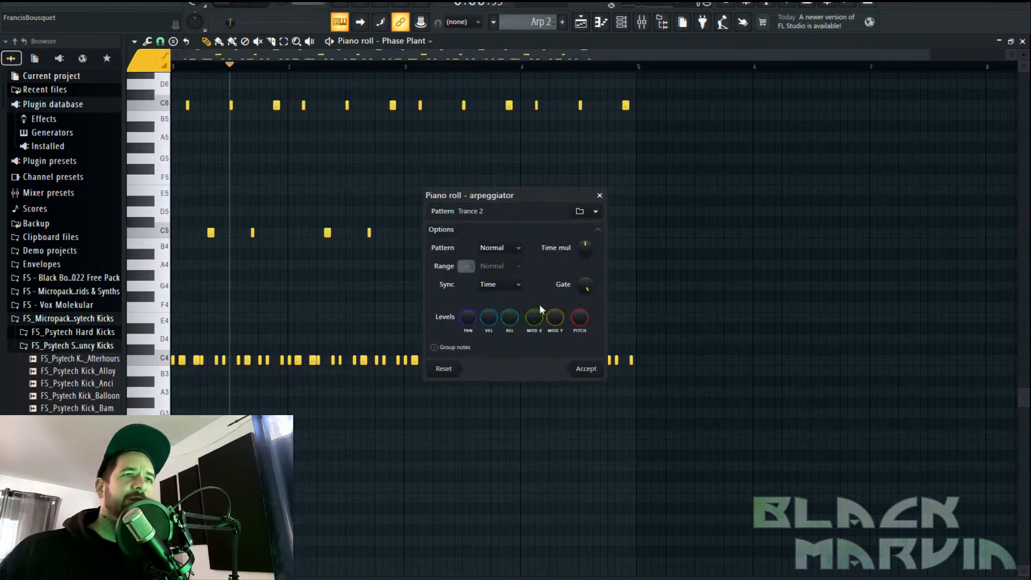
pyautogui.click(599, 195)
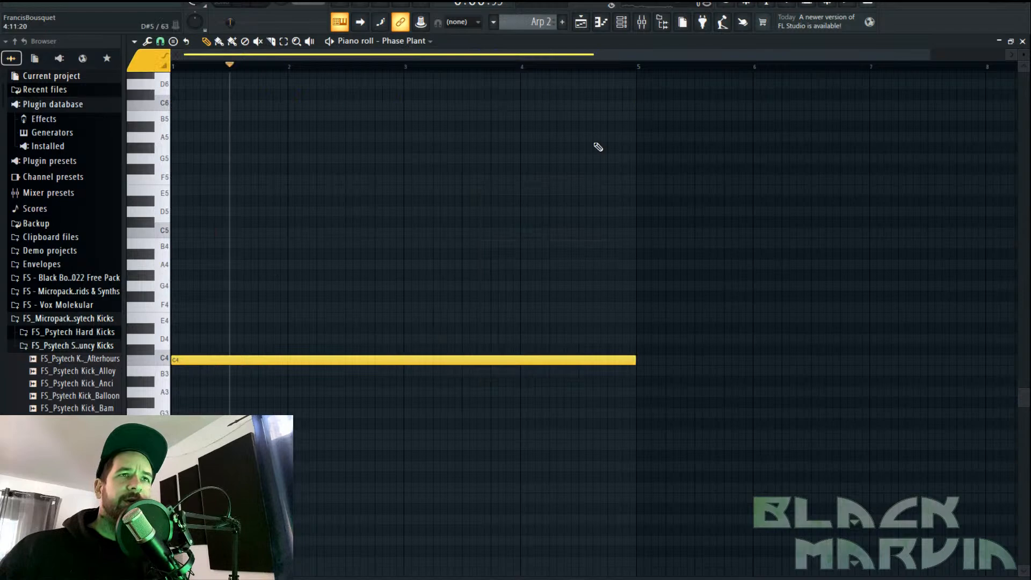
# Add a Patcher instrument as a new channel in the channel rack
pyautogui.click(627, 20)
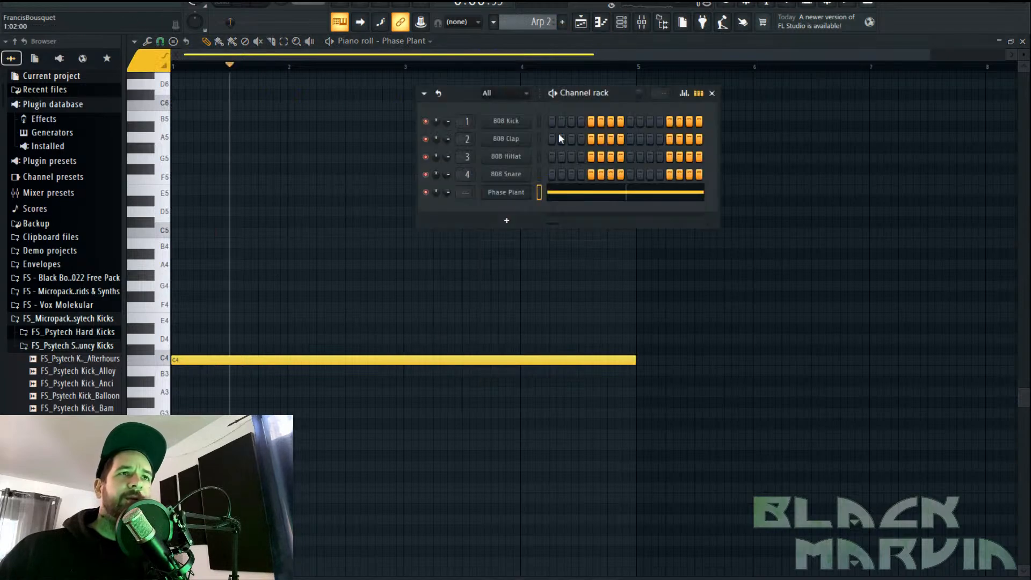
pyautogui.click(495, 221)
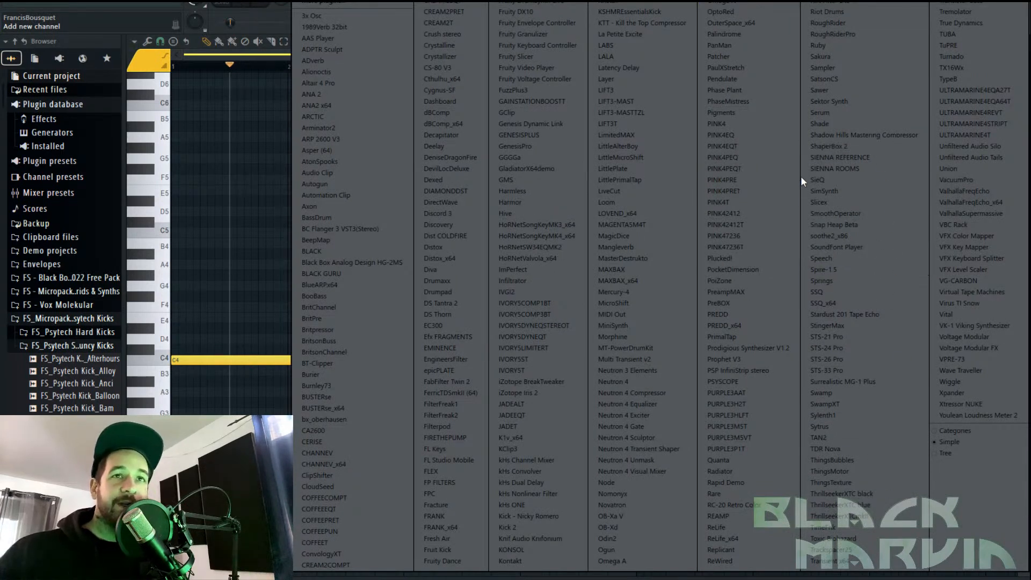
pyautogui.click(739, 55)
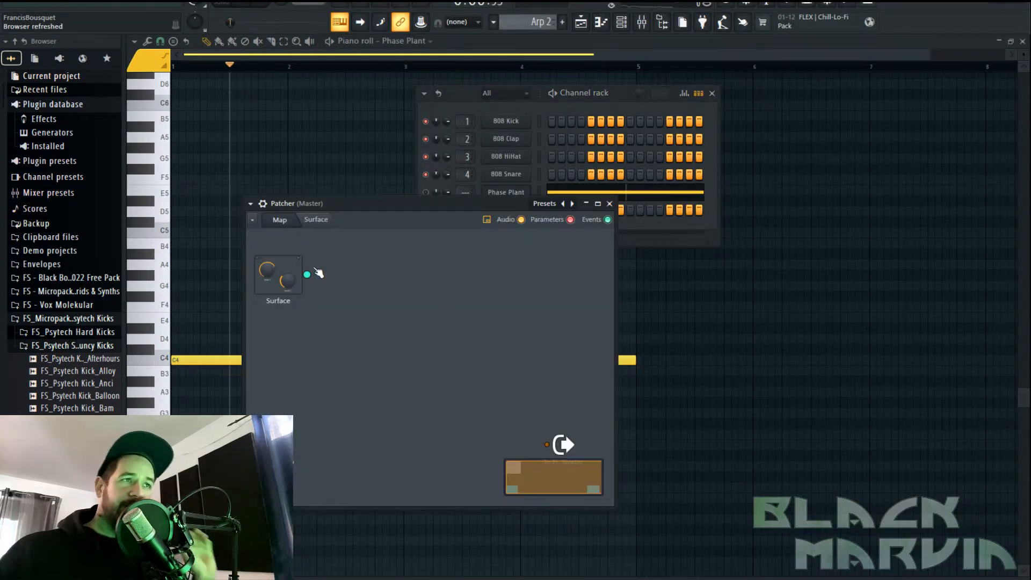
# Add a VFX Sequencer and a Phase Plant to the Patcher map
pyautogui.rightClick(369, 288)
pyautogui.moveTo(398, 310)
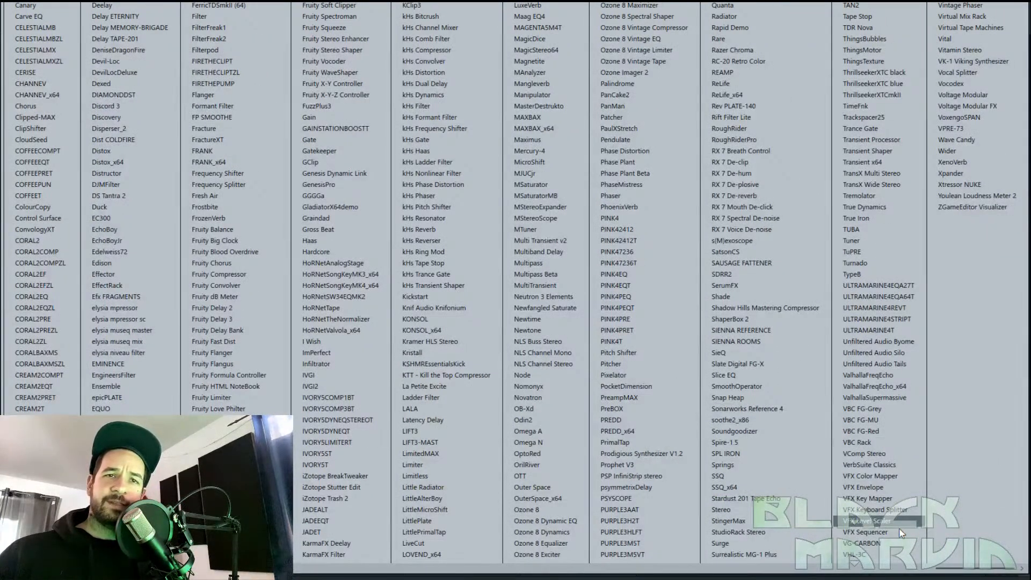
pyautogui.click(903, 532)
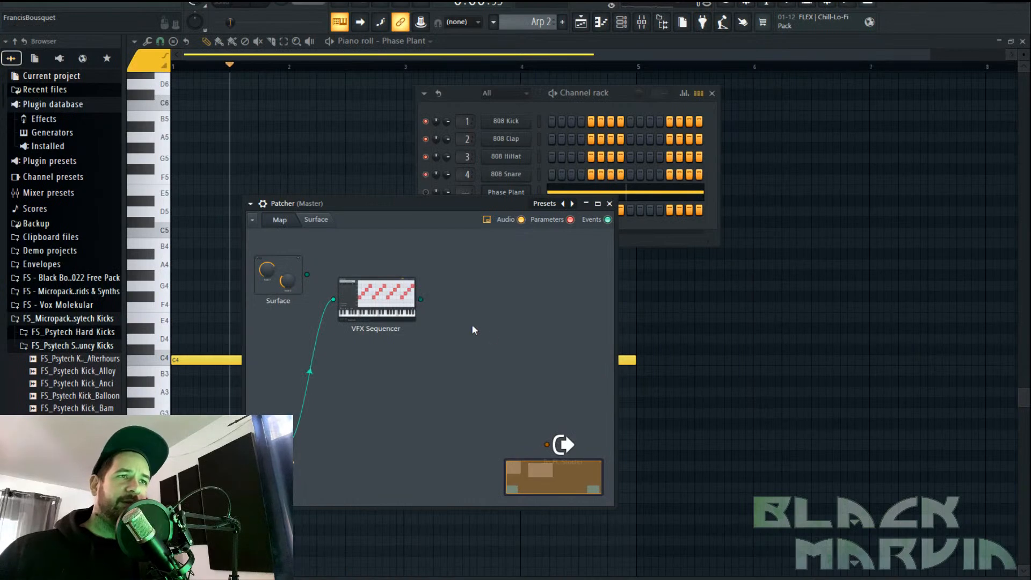
pyautogui.rightClick(493, 334)
pyautogui.moveTo(550, 356)
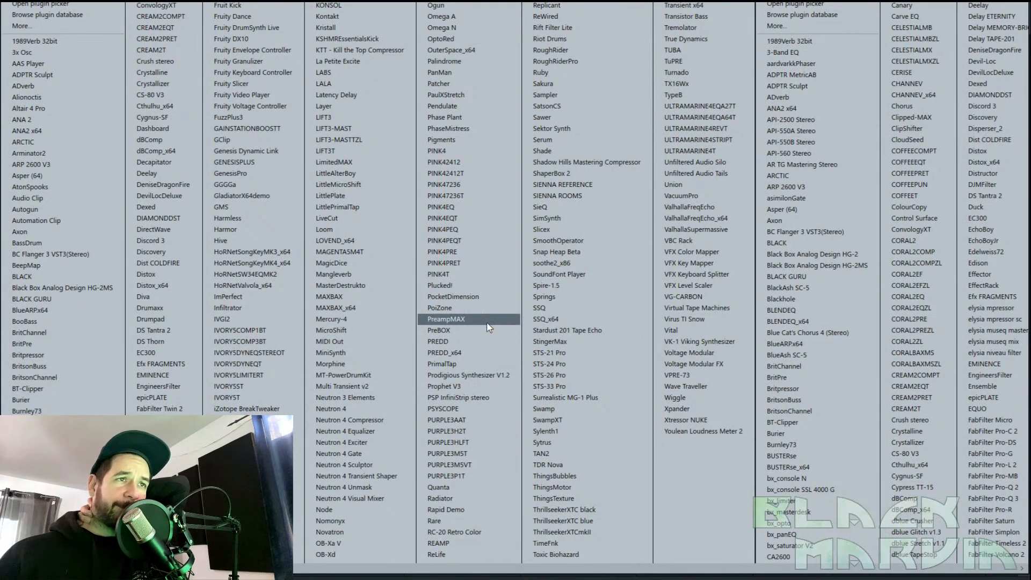
pyautogui.click(460, 117)
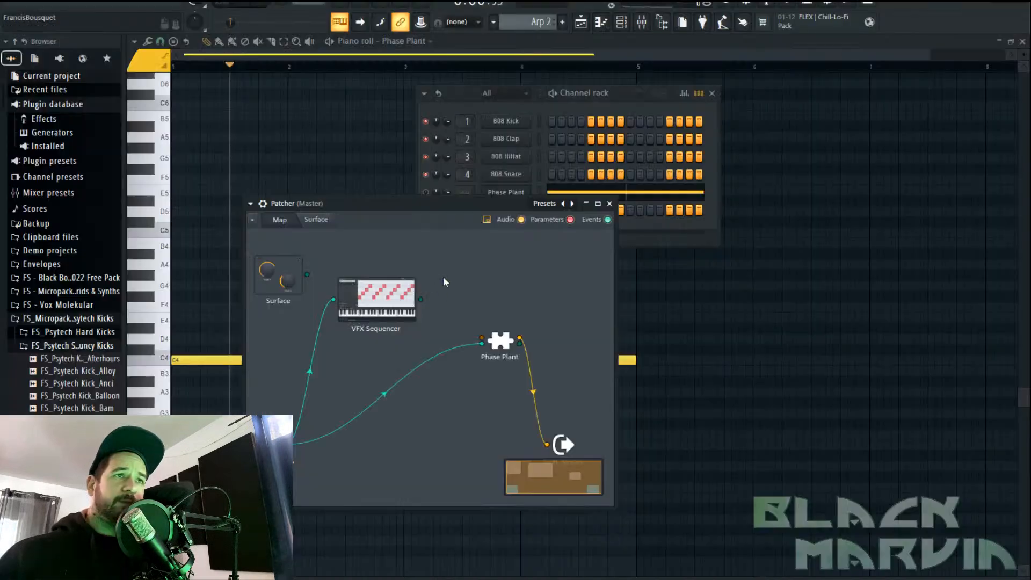
# Replace Phase Plant's direct MIDI feed with a connection from the VFX Sequencer to its Voice/MIDI input, and look over the sequencer's pattern
pyautogui.moveTo(482, 343); pyautogui.dragTo(400, 398)
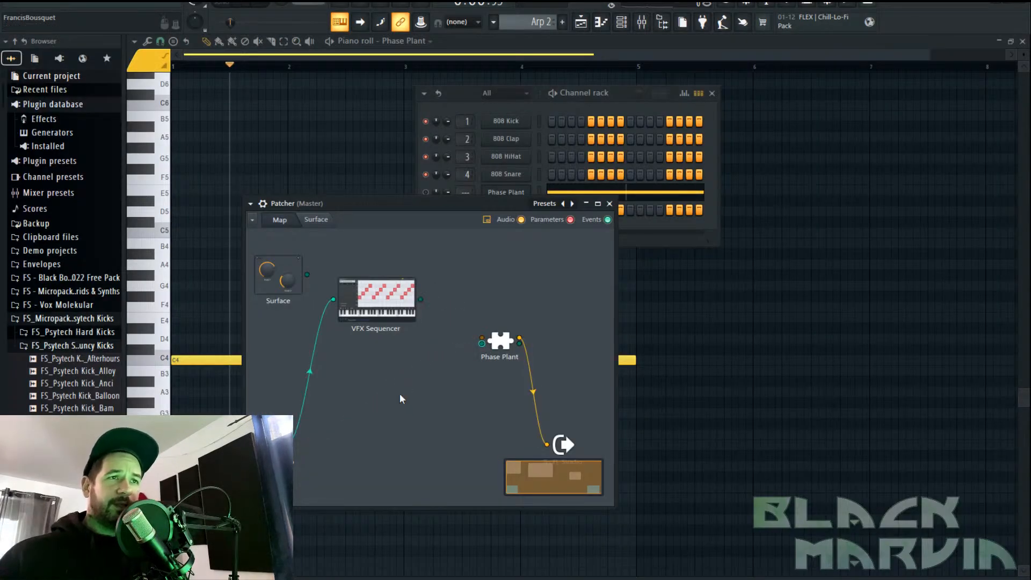
pyautogui.moveTo(428, 296); pyautogui.dragTo(508, 340)
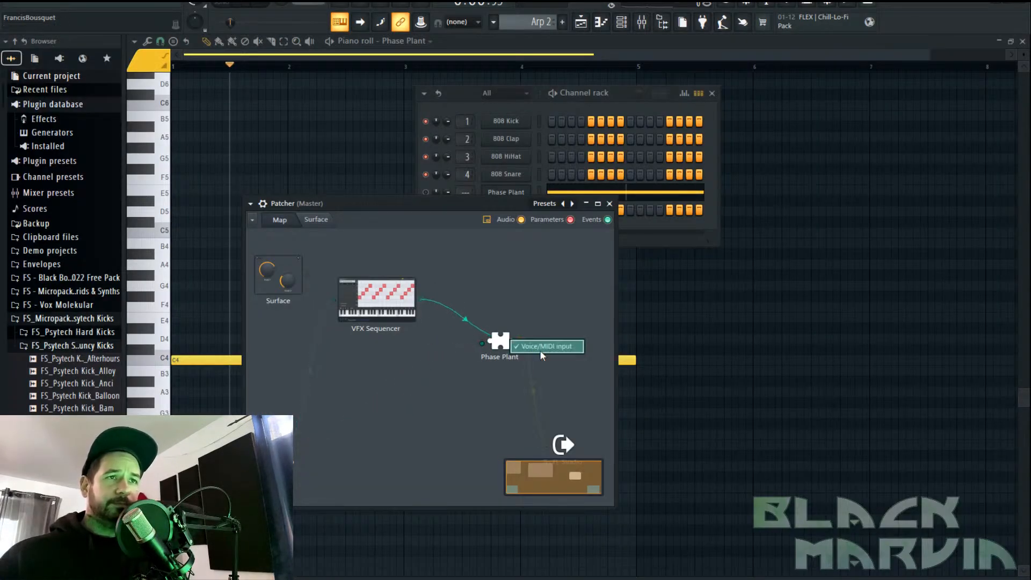
pyautogui.click(517, 313)
pyautogui.moveTo(422, 300); pyautogui.dragTo(496, 344)
pyautogui.click(517, 351)
pyautogui.moveTo(420, 299); pyautogui.dragTo(498, 346)
pyautogui.click(517, 351)
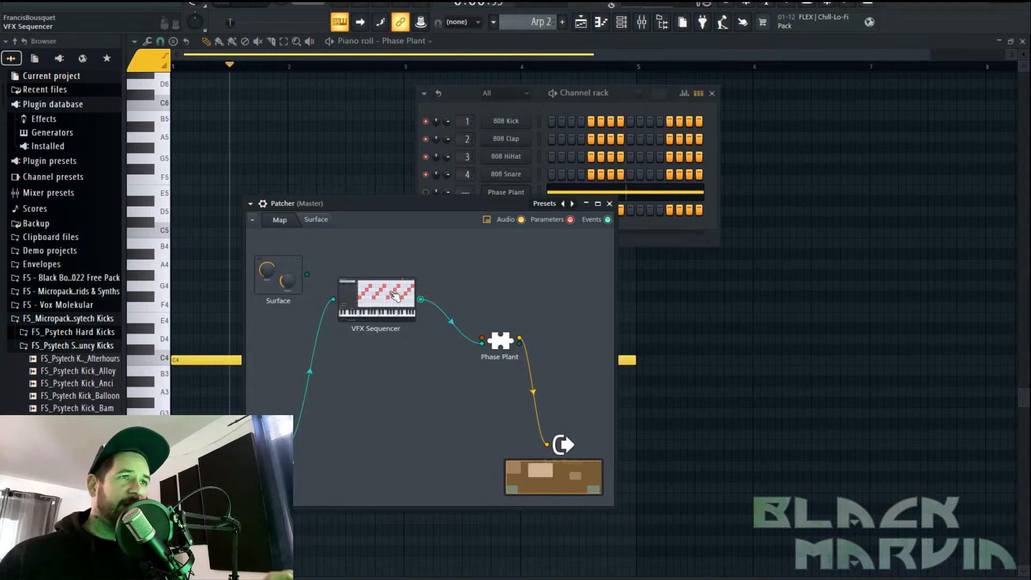
pyautogui.doubleClick(392, 296)
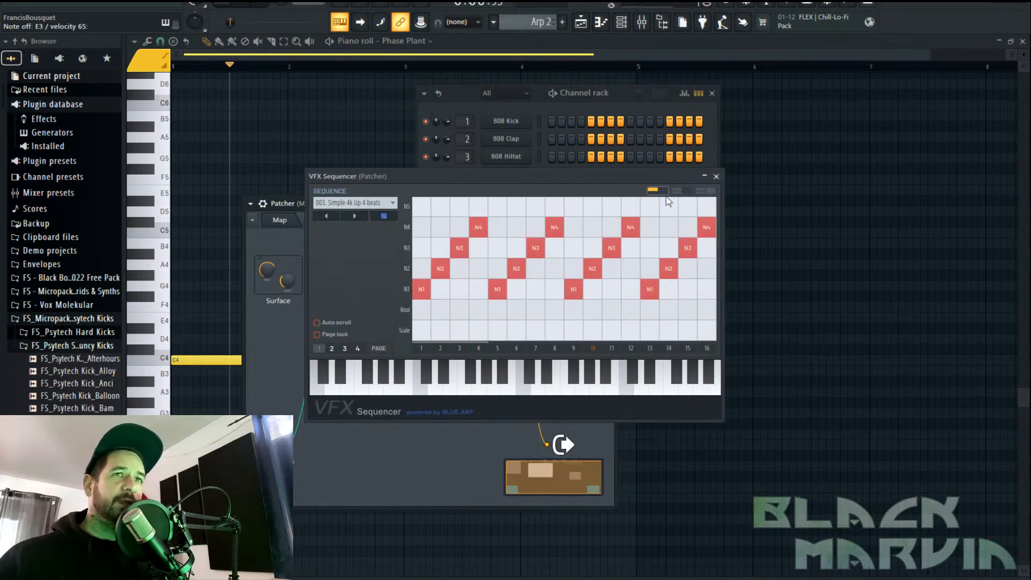
pyautogui.click(722, 183)
# Load the Vintage Synth 01 preset from the user Vintage Synths folder into the Patcher's Phase Plant
pyautogui.doubleClick(491, 341)
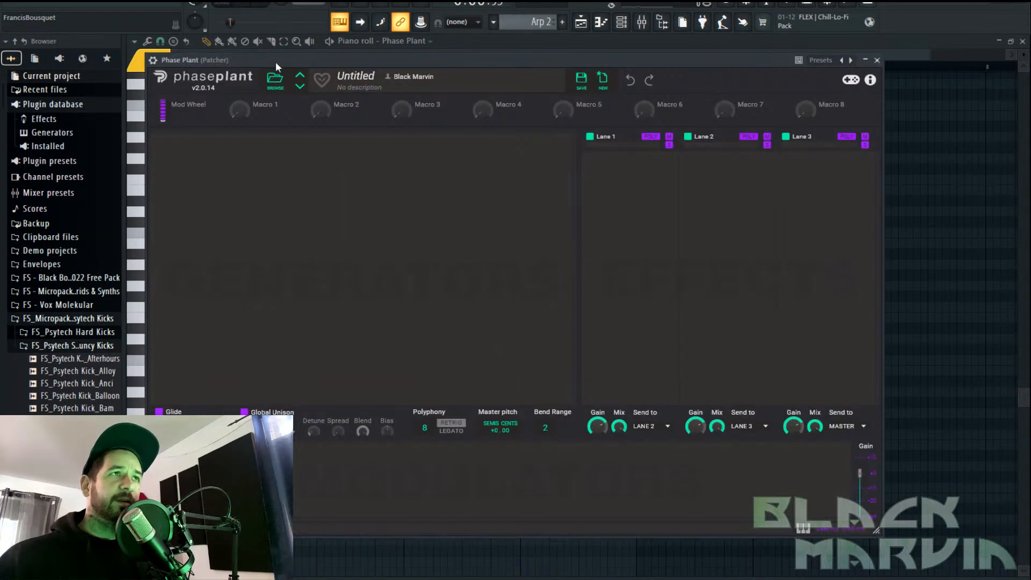
pyautogui.click(274, 80)
pyautogui.click(224, 134)
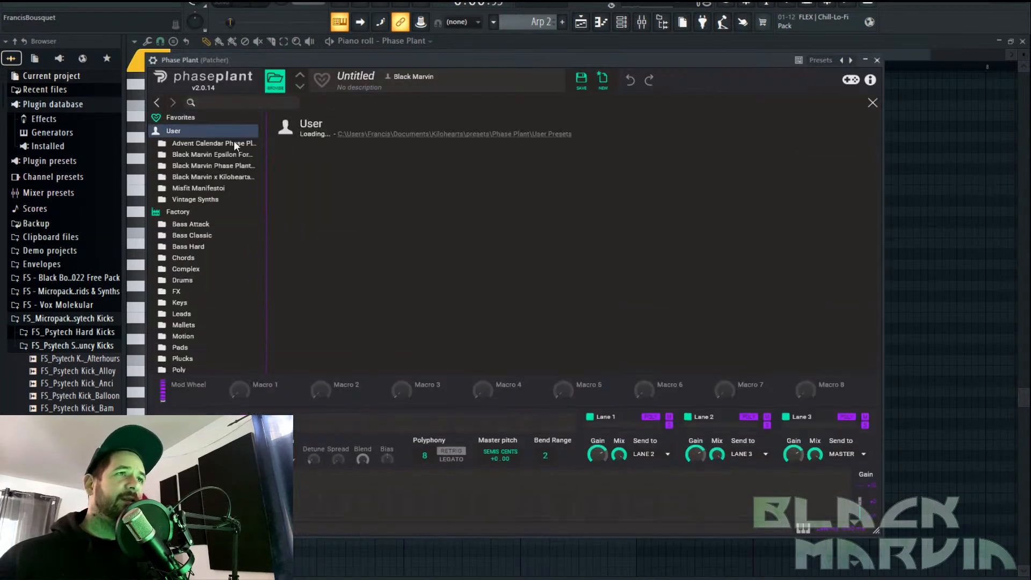
pyautogui.click(195, 199)
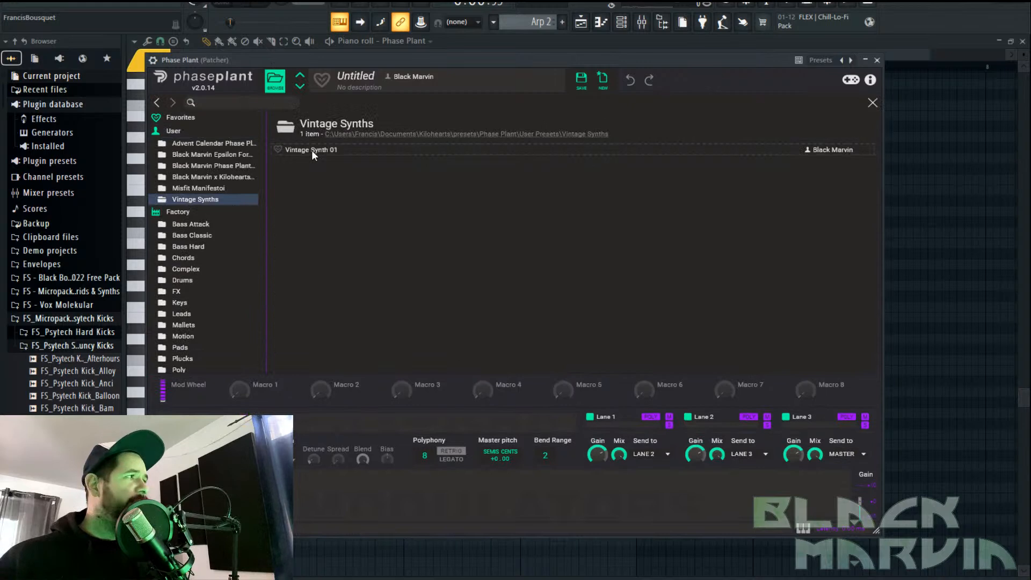
pyautogui.click(311, 150)
pyautogui.click(872, 102)
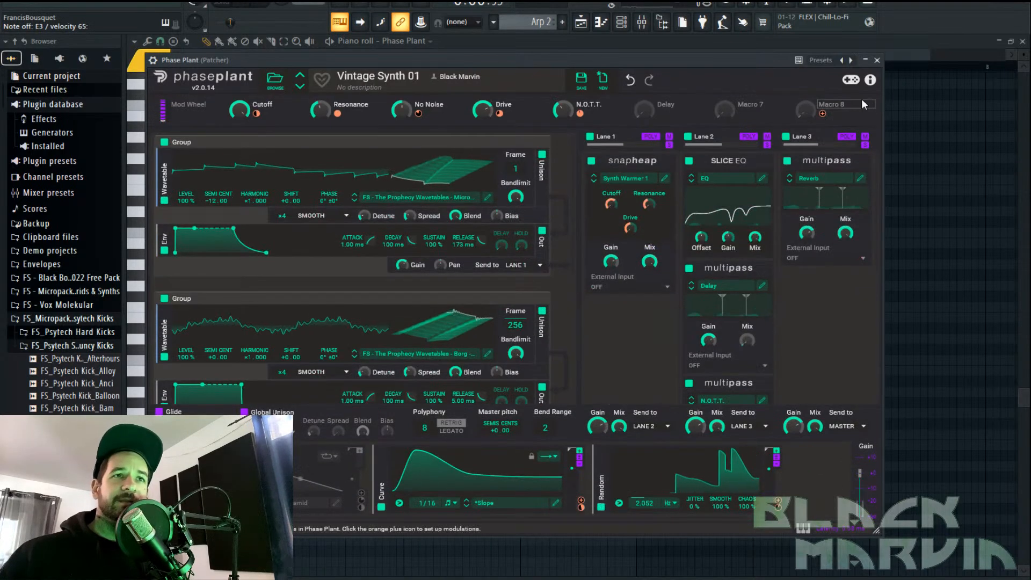
pyautogui.moveTo(649, 60); pyautogui.dragTo(721, 132)
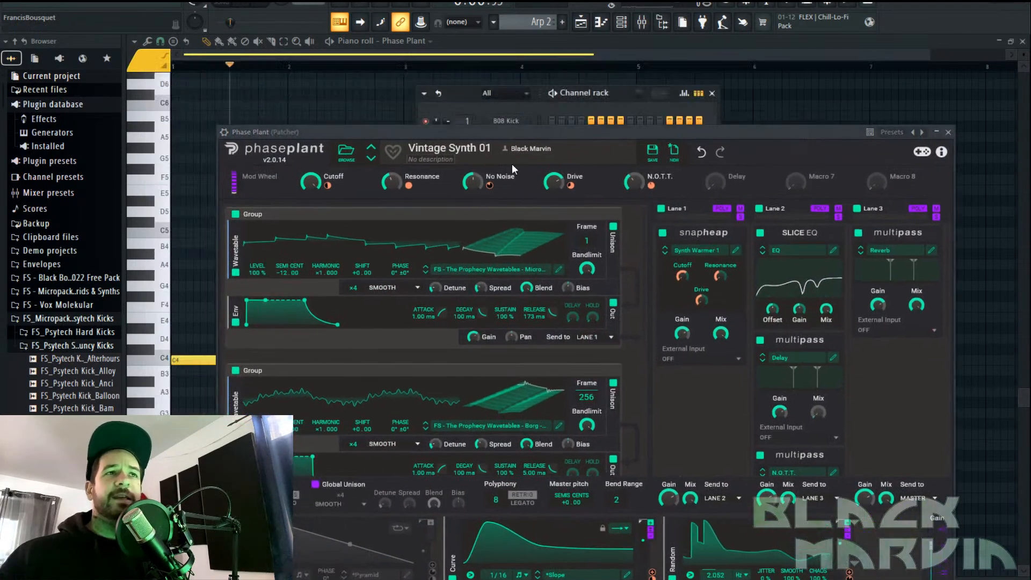
# Disable the Slice EQ, Delay and N.O.T.T. effects in Lane 2 and the Reverb in Lane 3, then close Phase Plant
pyautogui.click(786, 92)
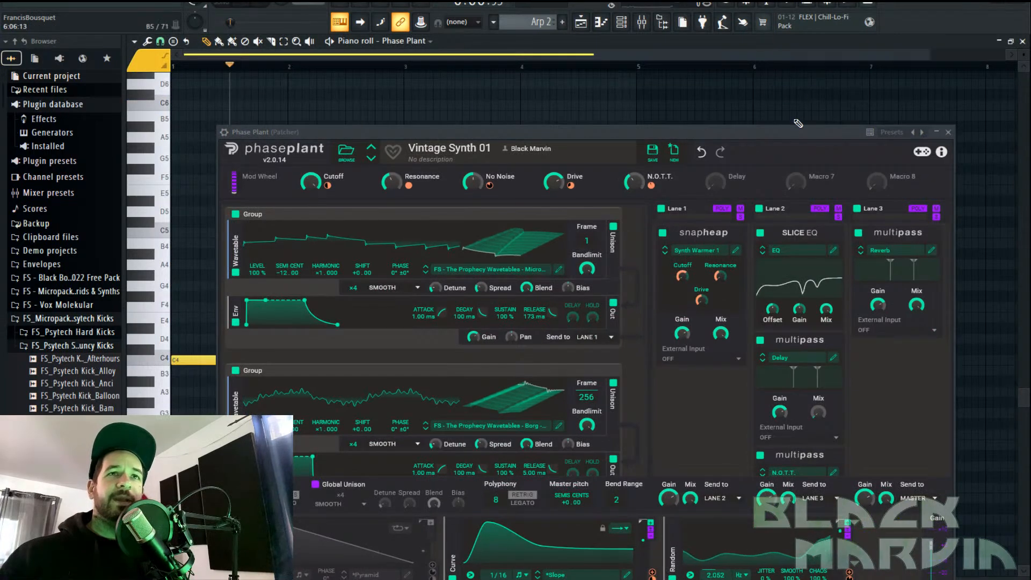
pyautogui.moveTo(764, 140); pyautogui.dragTo(780, 76)
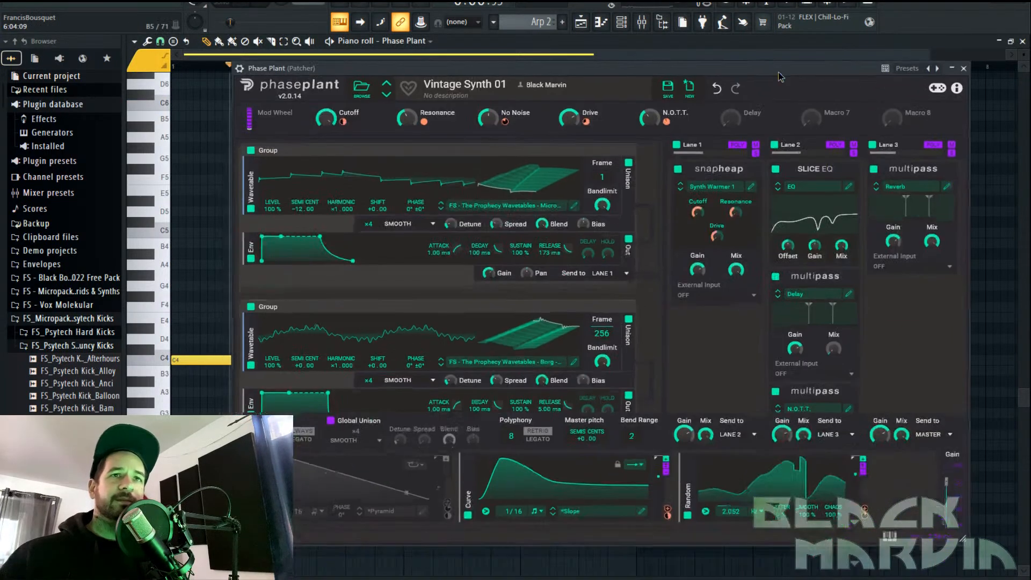
pyautogui.click(777, 169)
pyautogui.click(875, 169)
pyautogui.click(776, 276)
pyautogui.scroll(-1, 786, 322)
pyautogui.click(776, 339)
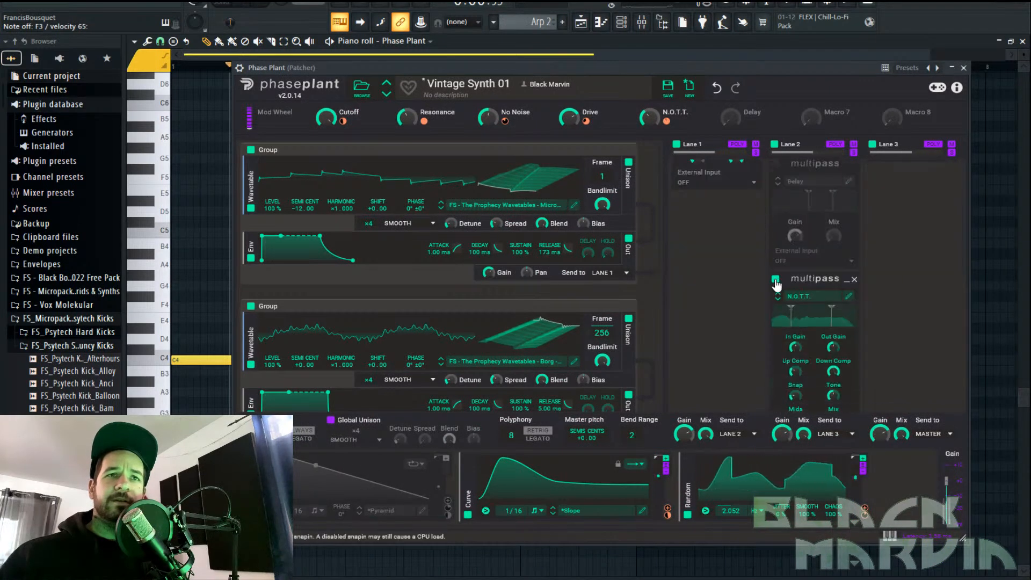
pyautogui.scroll(1, 760, 258)
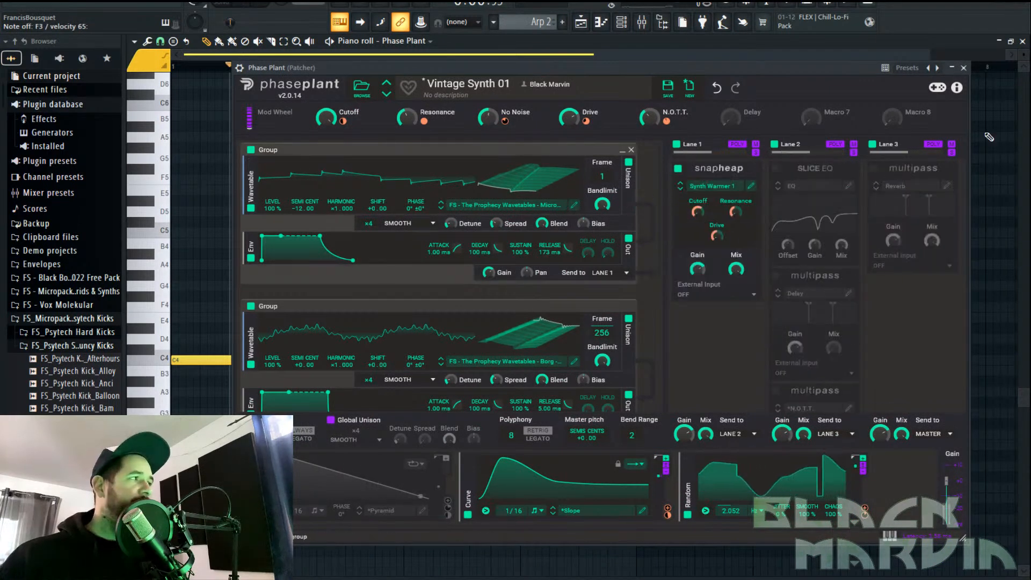
pyautogui.click(963, 67)
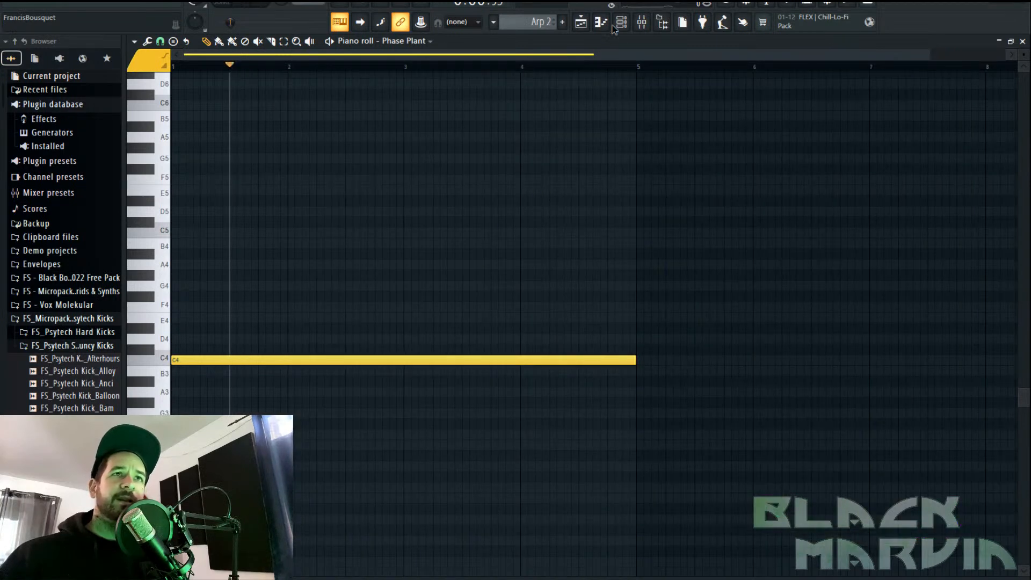
# Open the Patcher's VFX Sequencer and step through its sequence presets from Simple 4k Down 4 beats to Simple 3k Up-Down 4 beats
pyautogui.click(619, 22)
pyautogui.click(509, 211)
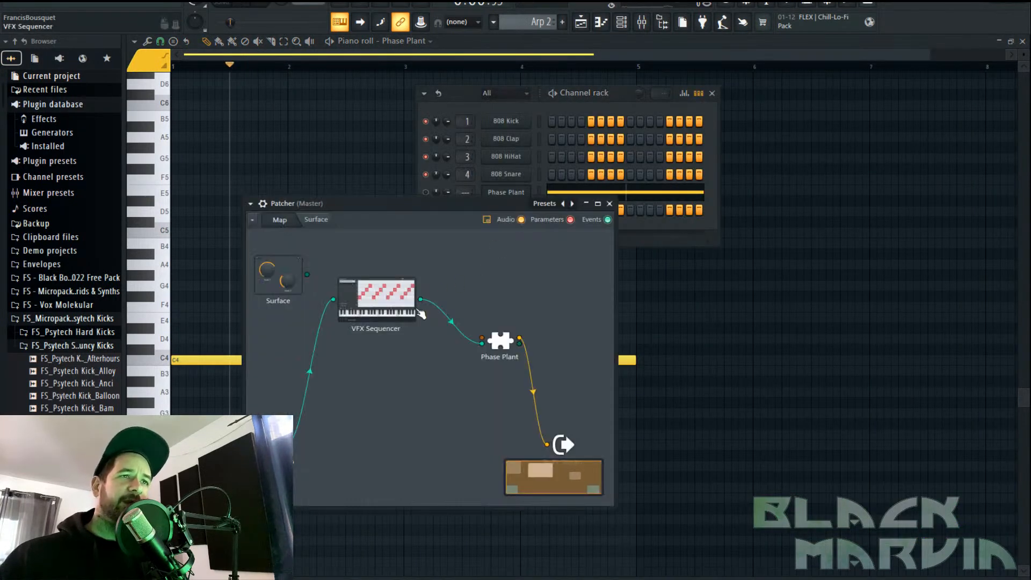
pyautogui.click(402, 305)
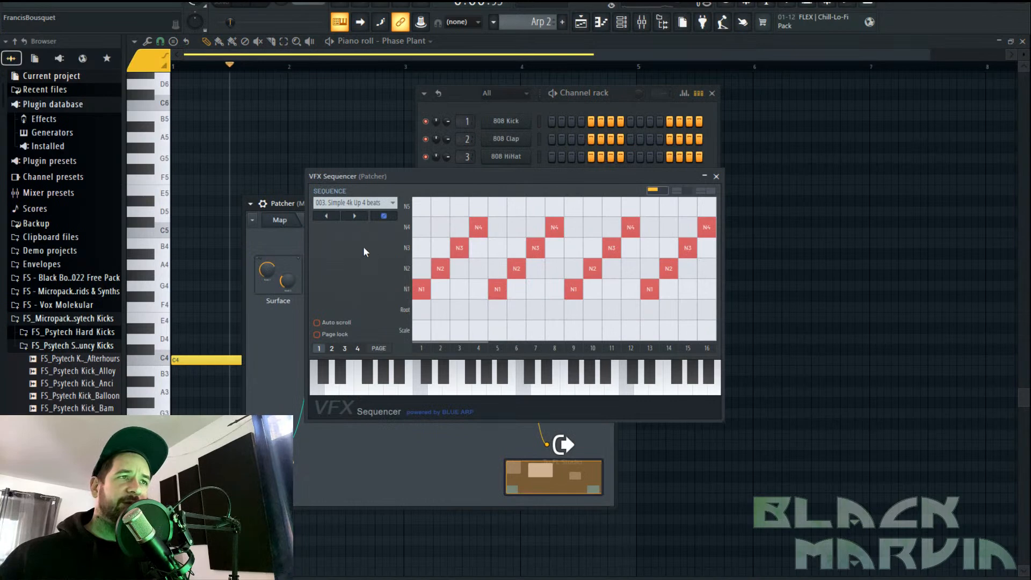
pyautogui.click(375, 209)
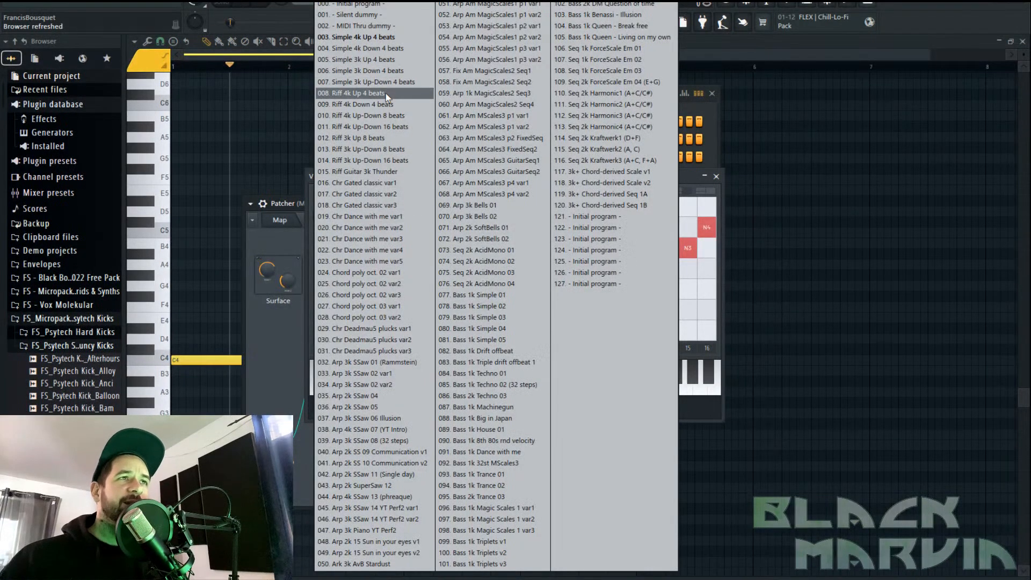
pyautogui.click(388, 48)
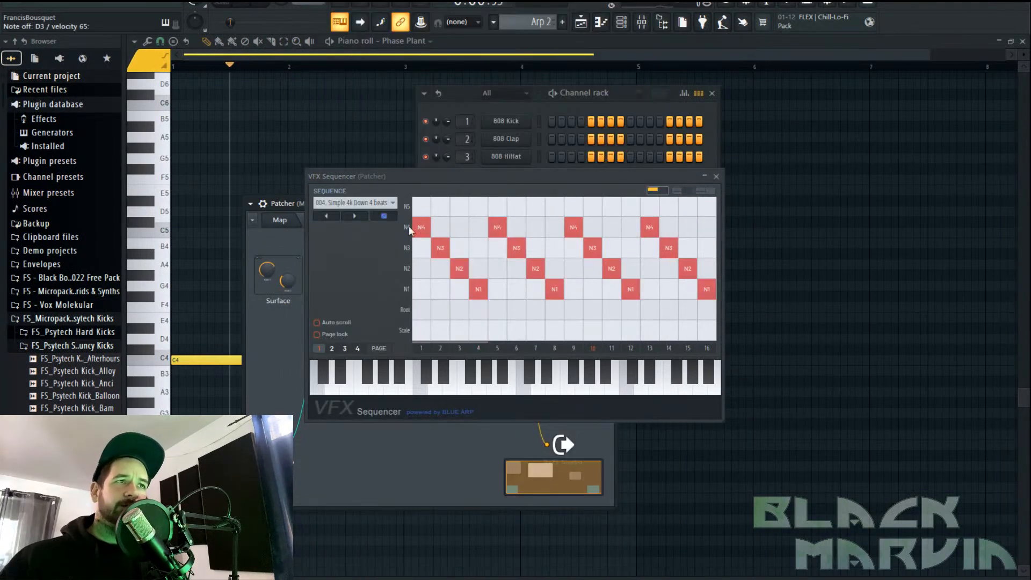
pyautogui.click(354, 216)
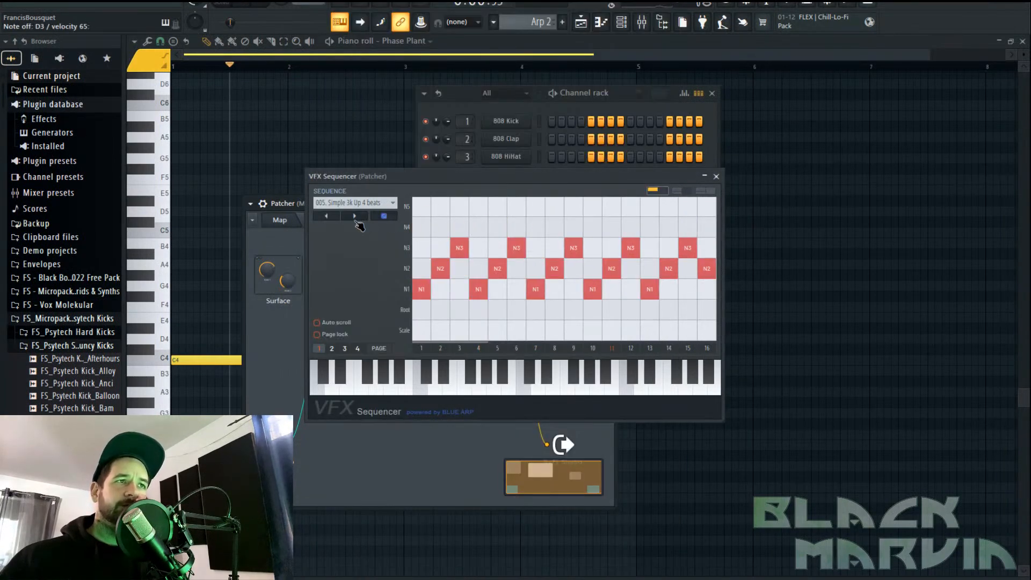
pyautogui.click(354, 216)
pyautogui.click(354, 216)
# Expand the VFX Sequencer to its full parameter display, load the Riff 4k Down 4 beats sequence, and close the sequencer
pyautogui.click(676, 190)
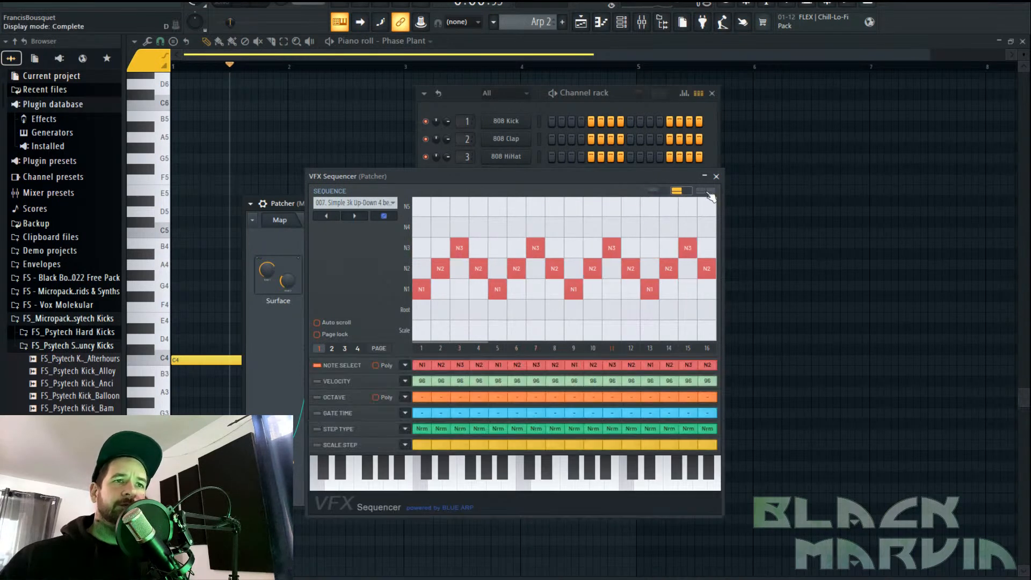
pyautogui.click(704, 191)
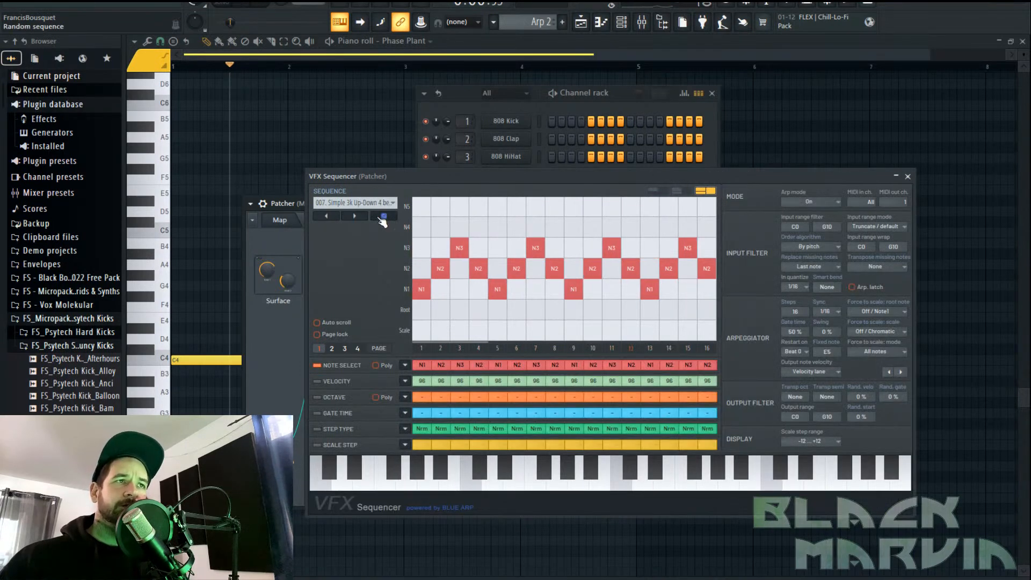
pyautogui.click(355, 216)
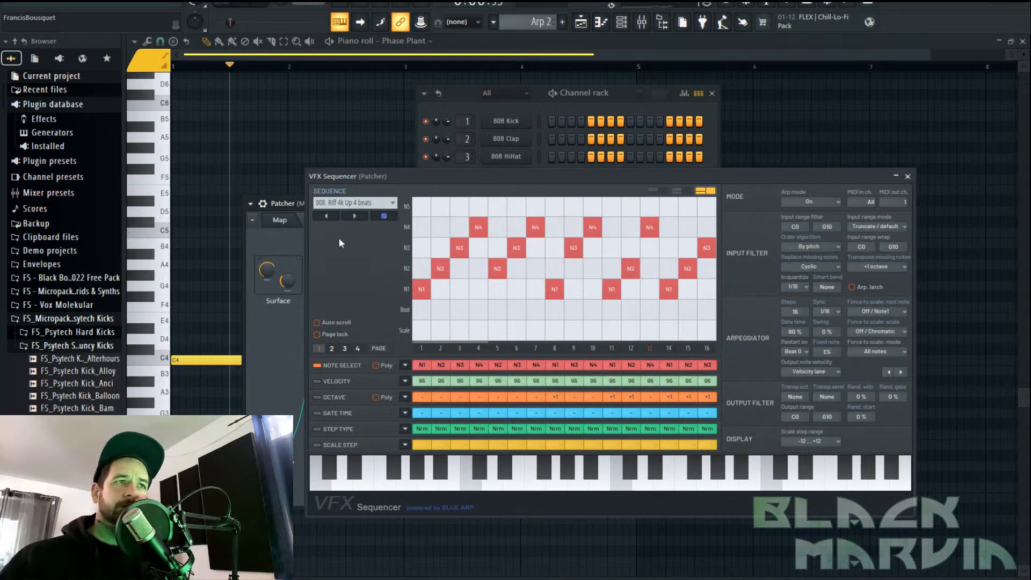
pyautogui.click(362, 219)
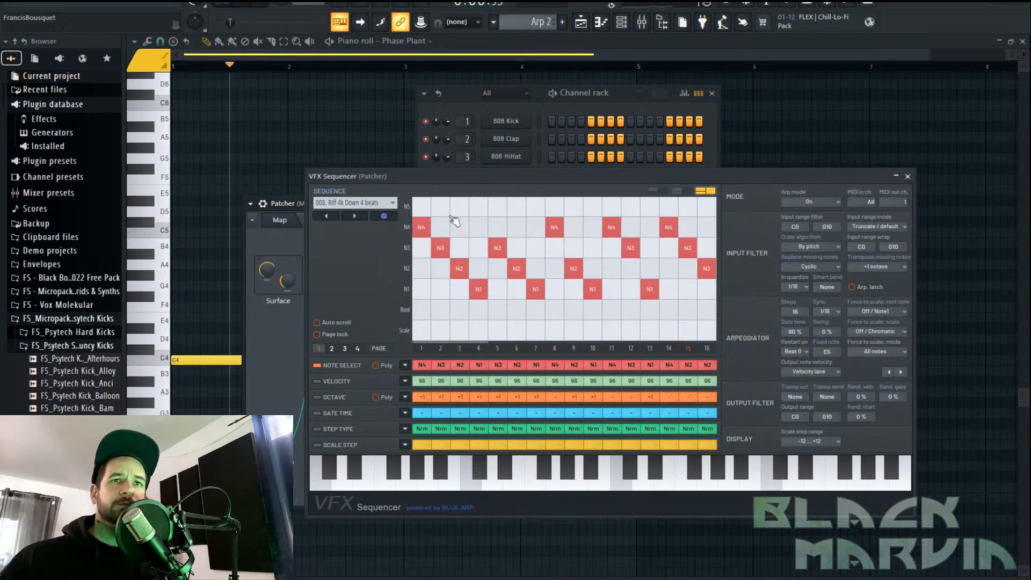
pyautogui.click(908, 177)
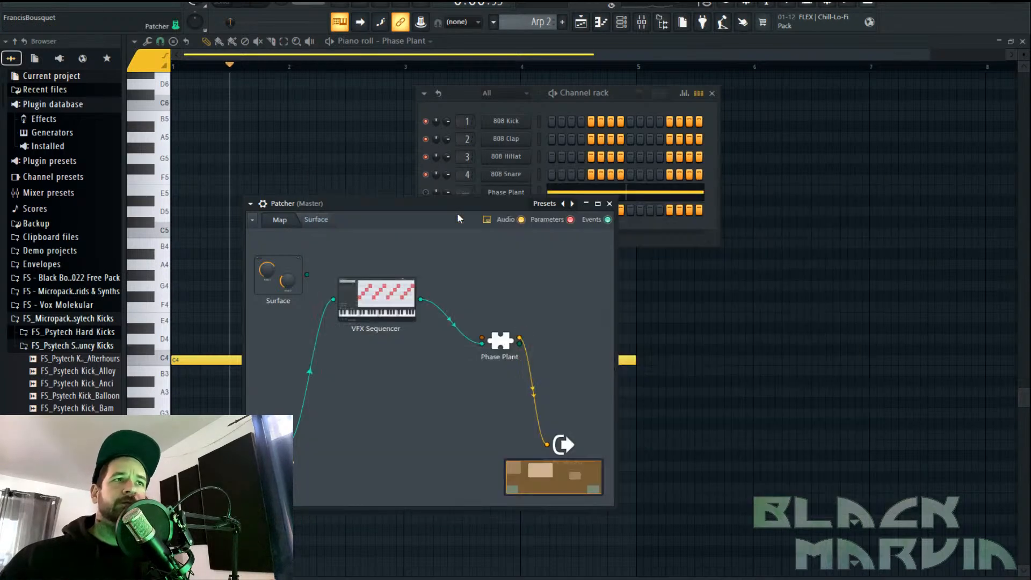
# In the Patcher's Phase Plant, lower the Resonance macro, set Cutoff to 9%, and give the first envelope 0% sustain and 275 ms decay
pyautogui.doubleClick(510, 344)
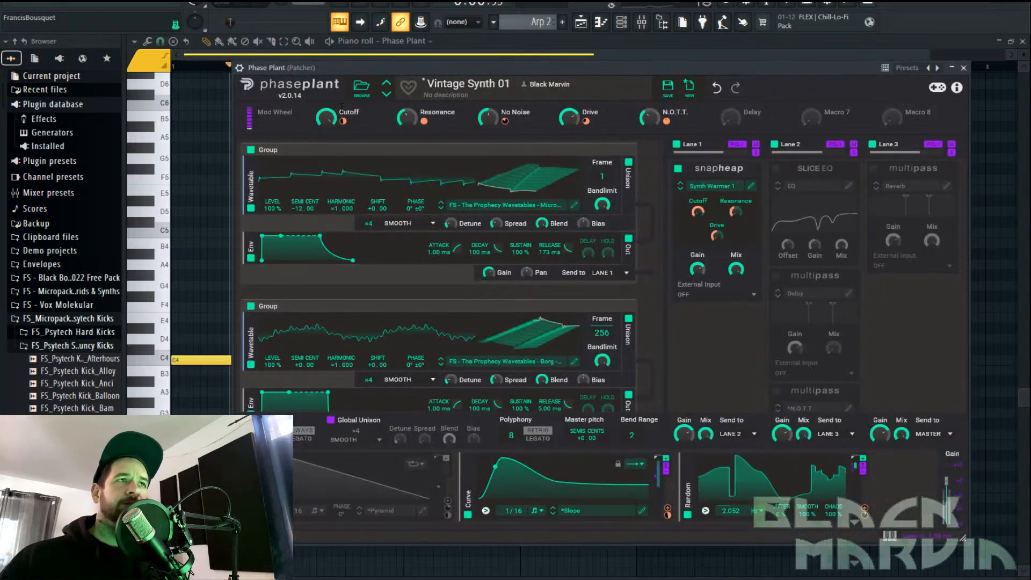
pyautogui.moveTo(326, 117); pyautogui.dragTo(326, 143)
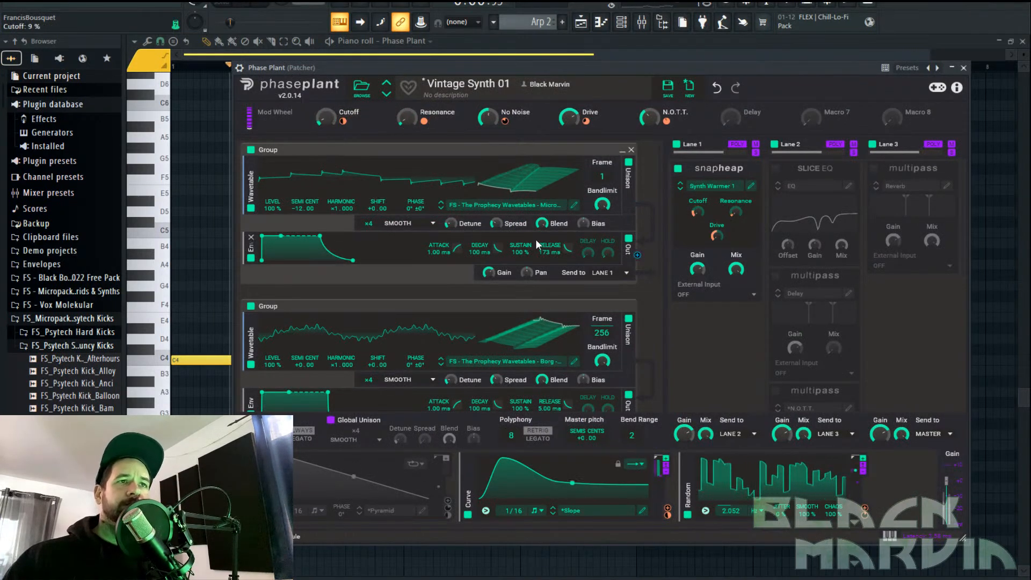
pyautogui.moveTo(518, 246); pyautogui.dragTo(518, 246)
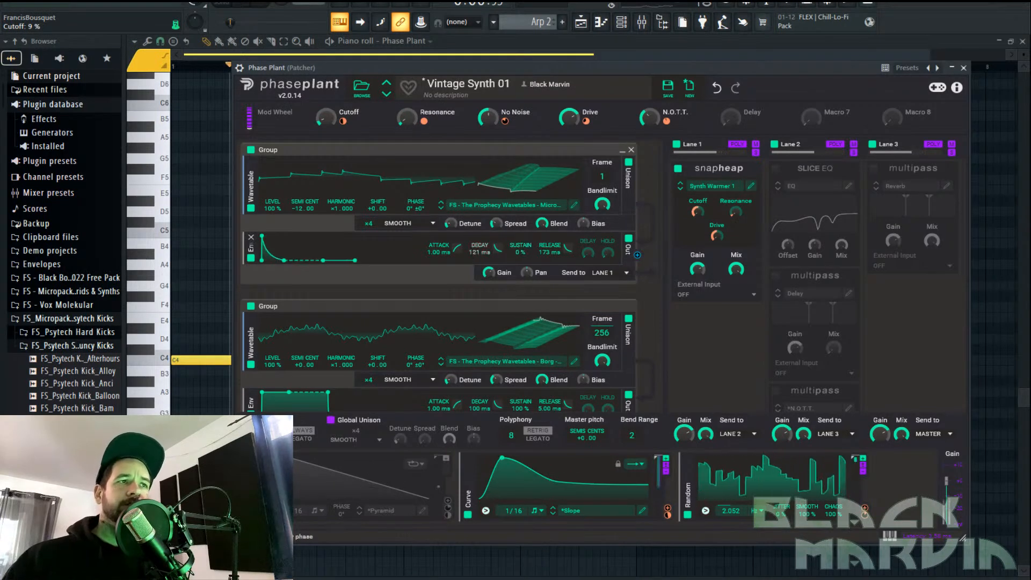
pyautogui.scroll(-3, 527, 353)
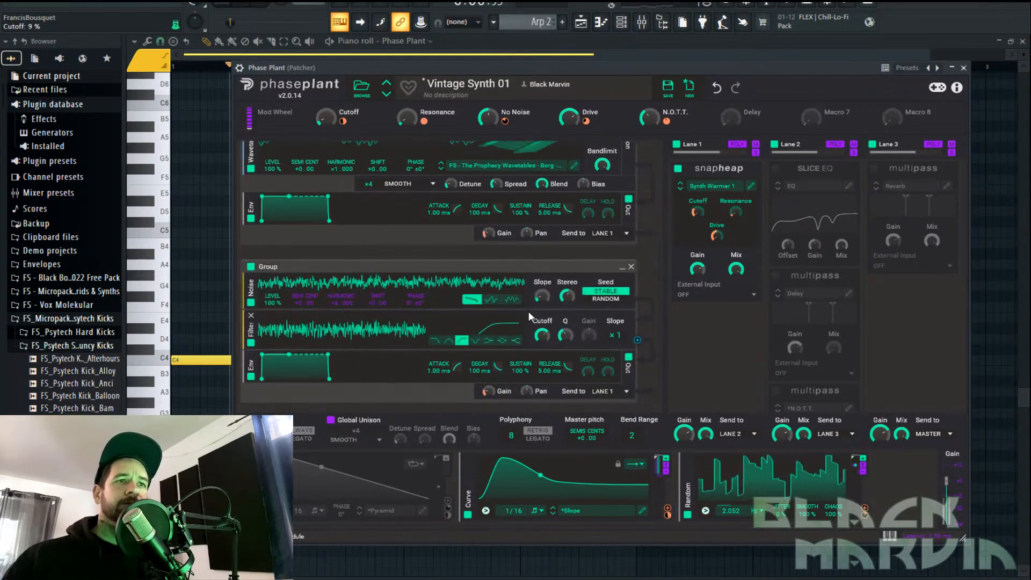
pyautogui.scroll(4, 512, 237)
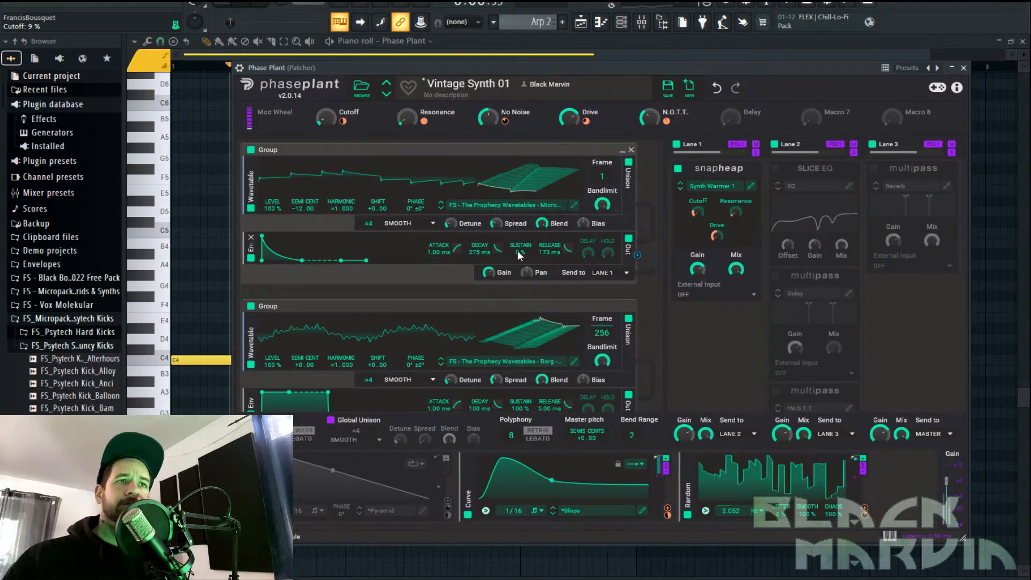
# Set the second wavetable's envelope to 3% sustain and 104 ms decay, and the first envelope's decay to 123 ms
pyautogui.scroll(-2, 481, 252)
pyautogui.moveTo(519, 322); pyautogui.dragTo(519, 376)
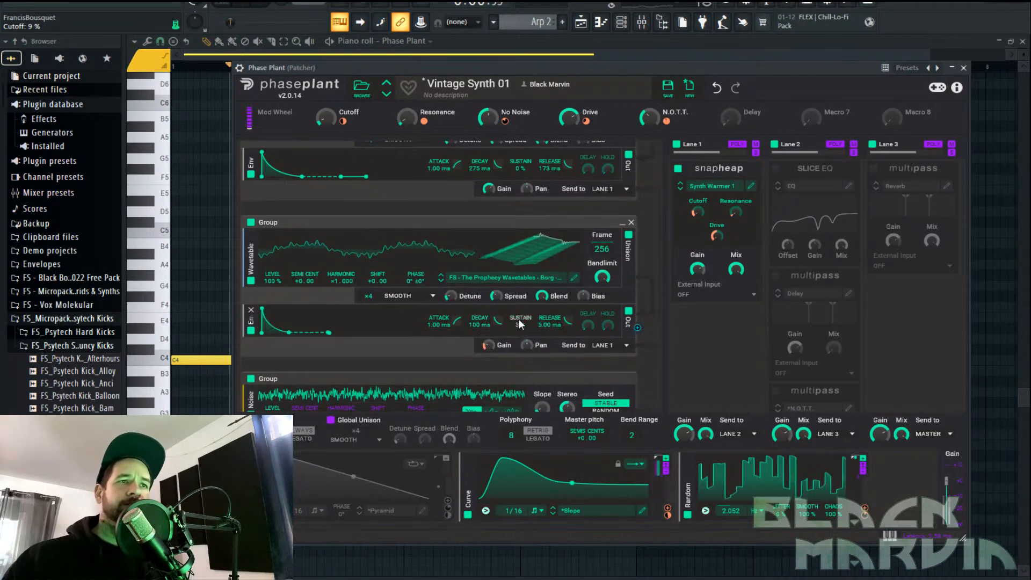
pyautogui.moveTo(482, 323); pyautogui.dragTo(481, 365)
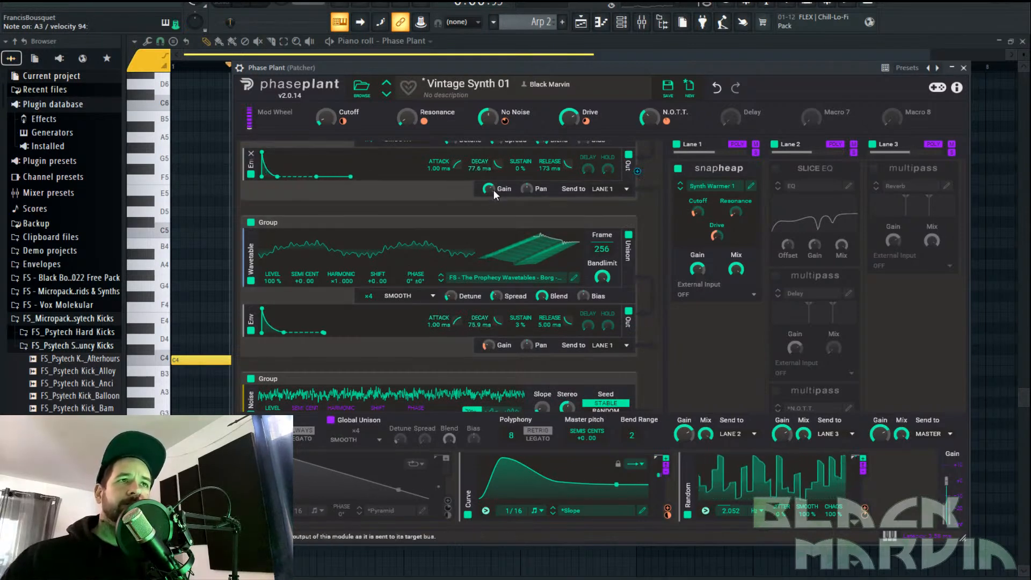
pyautogui.scroll(1, 494, 190)
pyautogui.moveTo(481, 193); pyautogui.dragTo(480, 182)
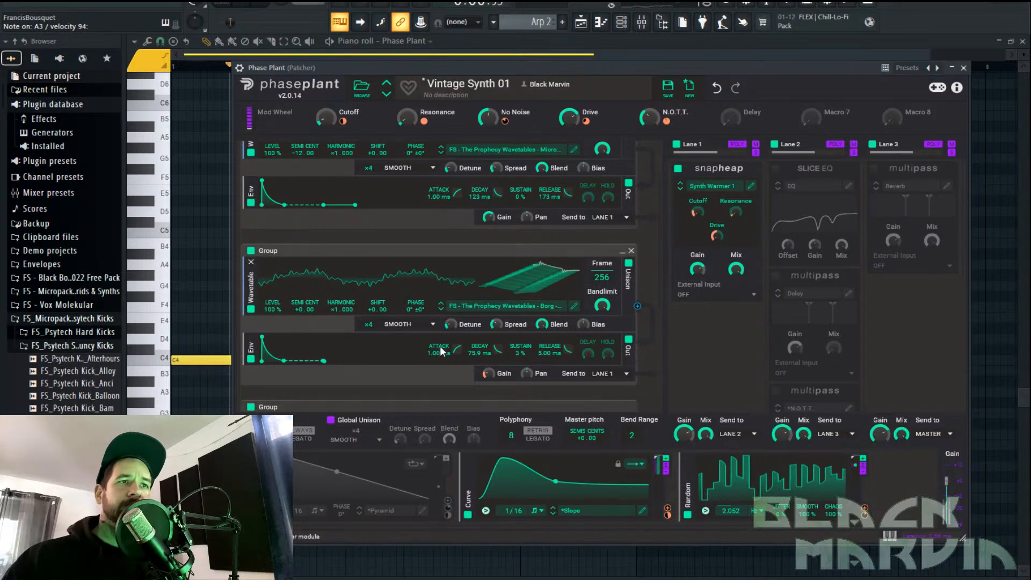
pyautogui.moveTo(479, 347); pyautogui.dragTo(478, 341)
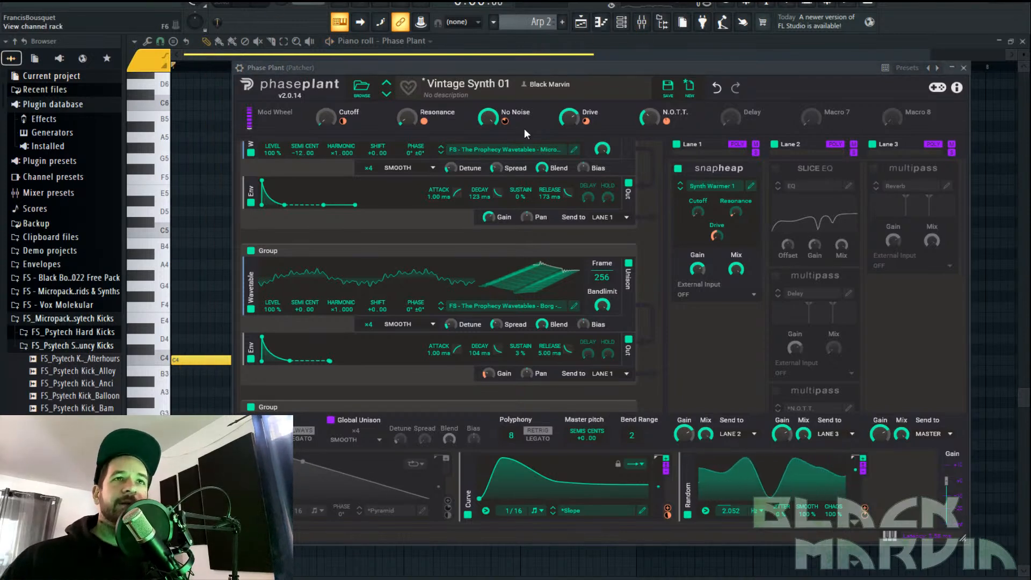
# Close Phase Plant, add a four-bar C4 note in the Patcher channel's piano roll, and start playback
pyautogui.click(965, 68)
pyautogui.rightClick(487, 214)
pyautogui.click(545, 209)
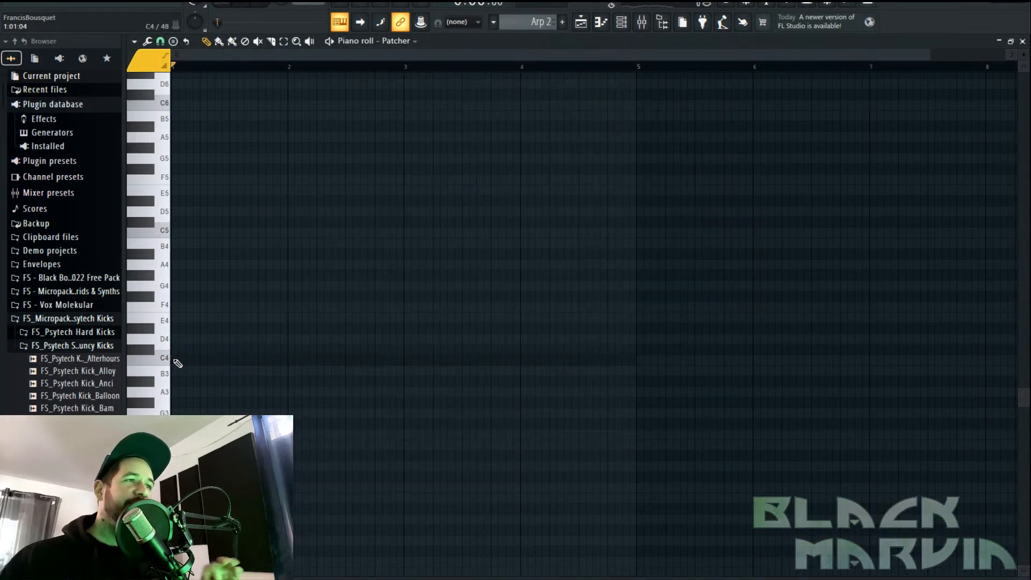
pyautogui.click(177, 361)
pyautogui.press('space')
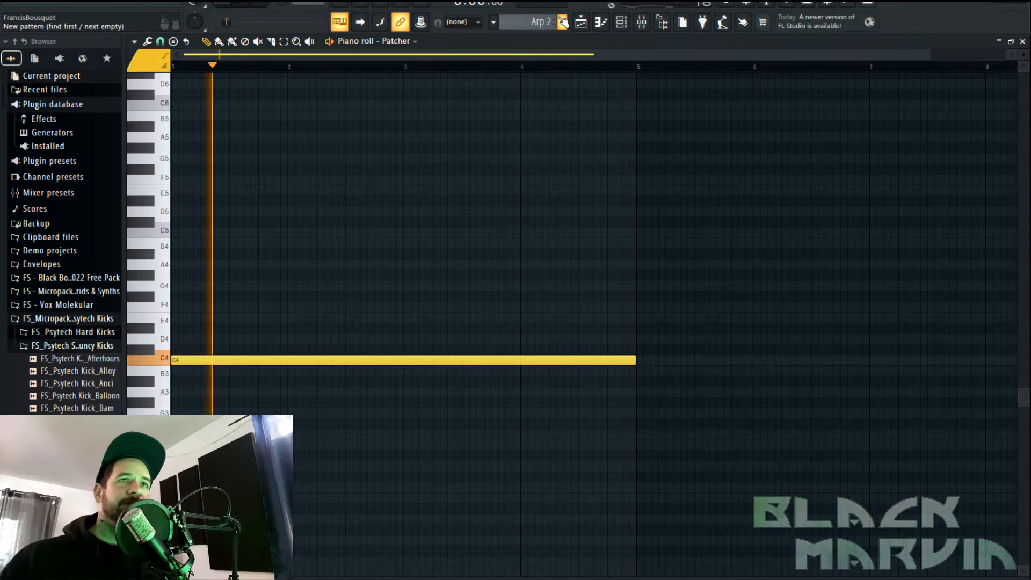
# Reopen Phase Plant from the Patcher map and disable the second wavetable group
pyautogui.click(624, 24)
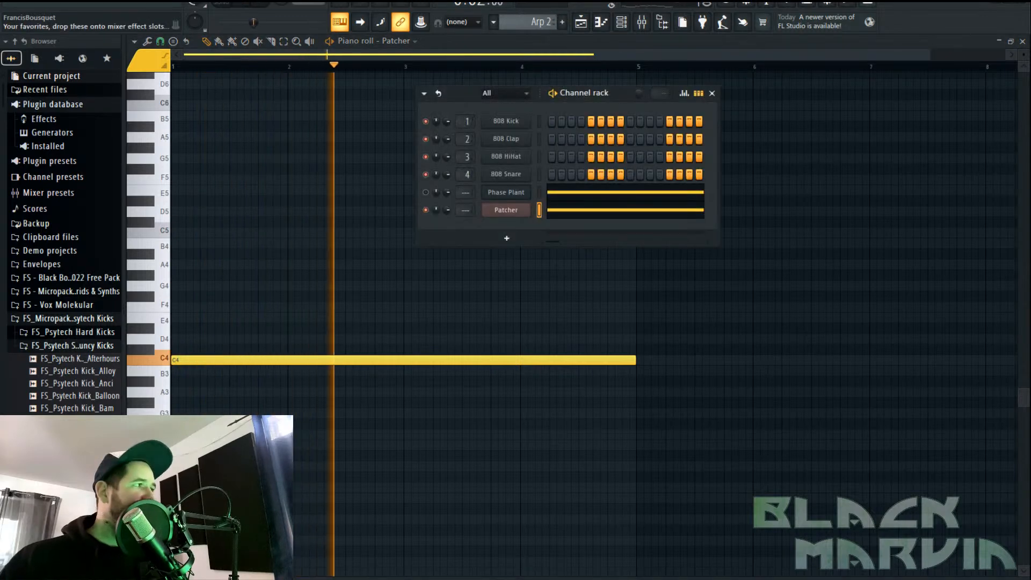
pyautogui.click(505, 210)
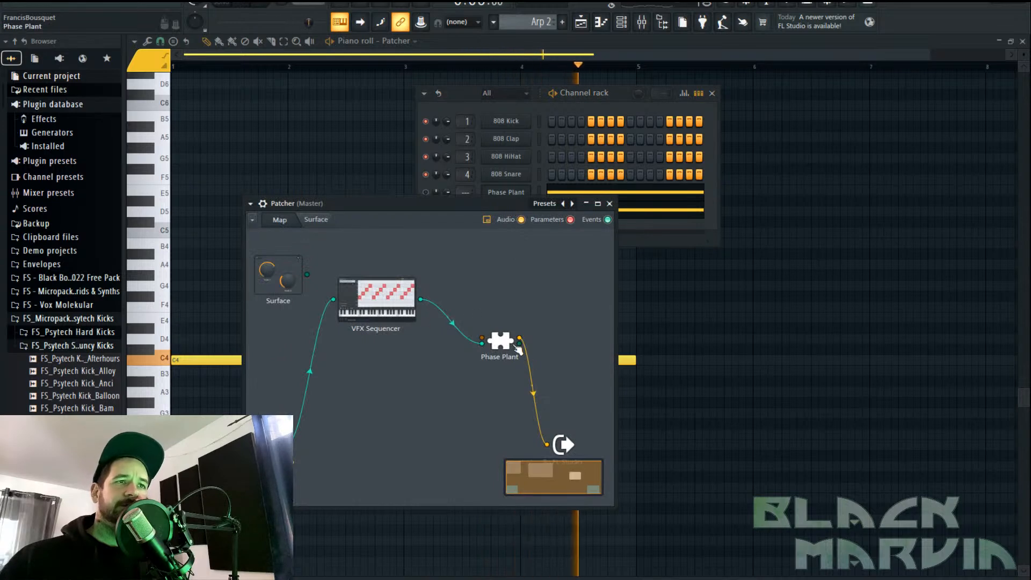
pyautogui.doubleClick(500, 340)
pyautogui.scroll(2, 419, 170)
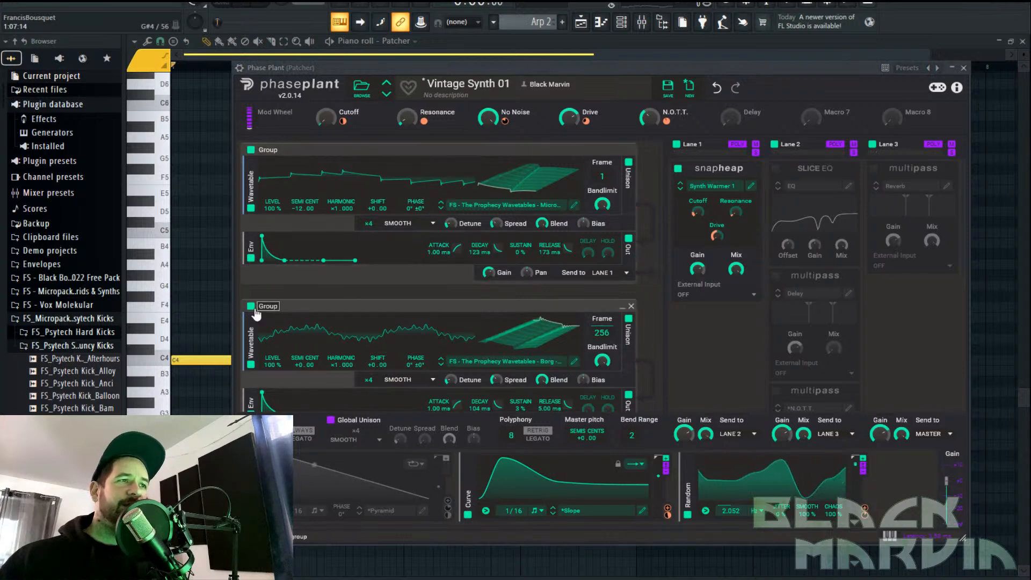
pyautogui.scroll(3, 292, 314)
pyautogui.click(254, 384)
pyautogui.scroll(-3, 394, 165)
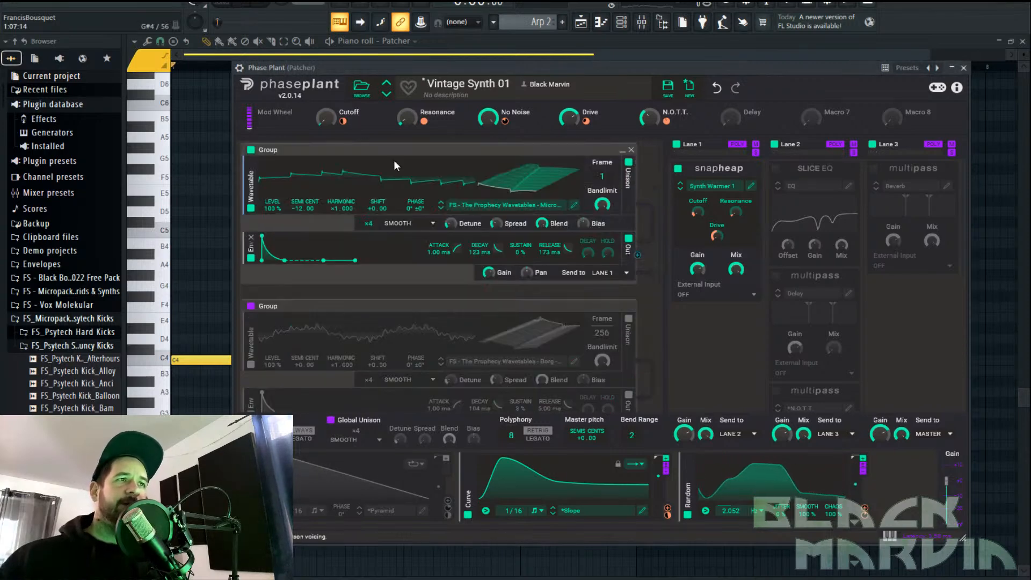
# Load a wavetable from the OBlivion Wavetables folder into the first oscillator and set its frame to 2
pyautogui.click(505, 204)
pyautogui.scroll(-5, 630, 378)
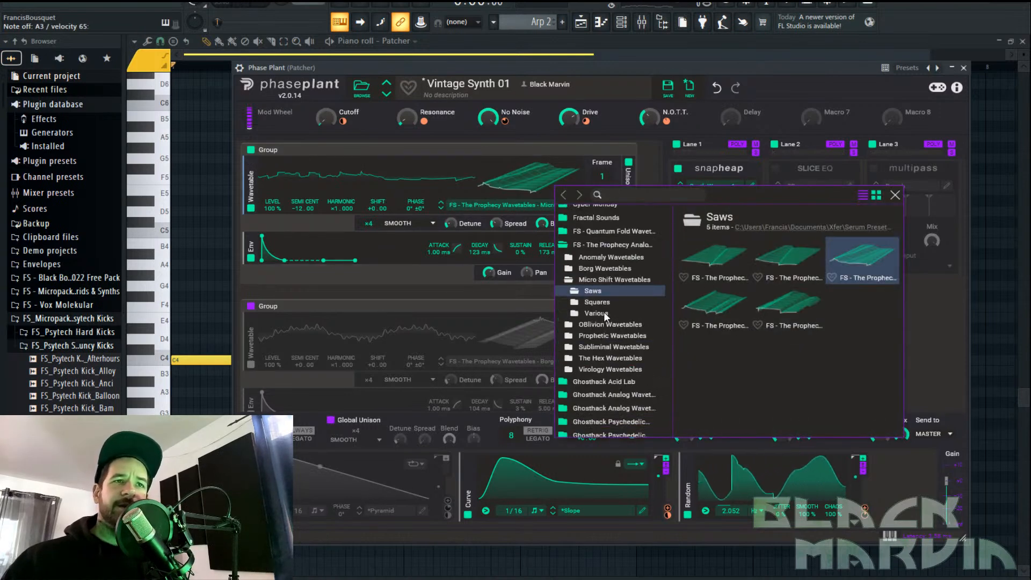
pyautogui.click(619, 325)
pyautogui.doubleClick(723, 263)
pyautogui.click(727, 257)
pyautogui.click(540, 172)
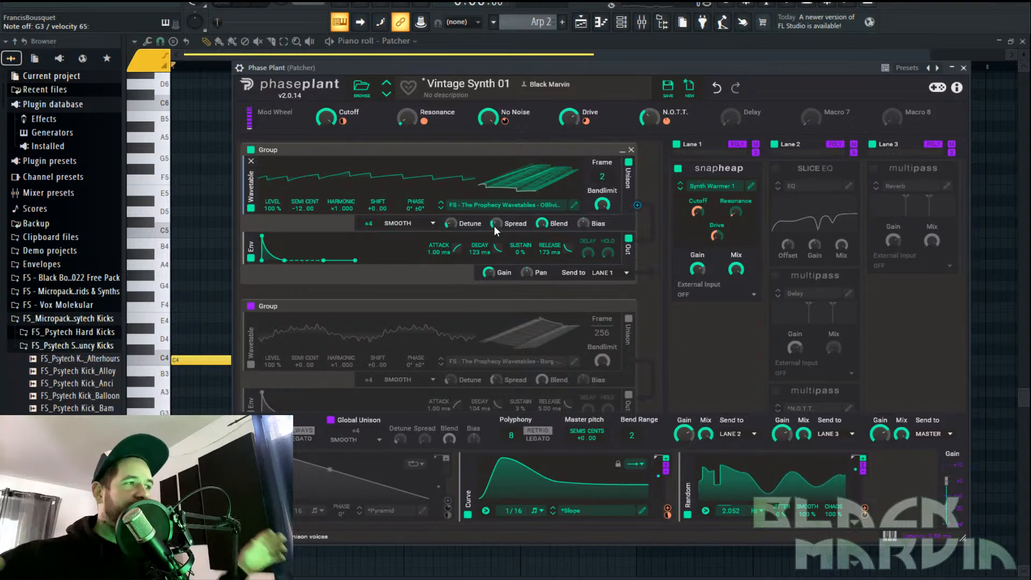
# Adjust the first oscillator's unison by raising its Spread and choosing the Smooth mode
pyautogui.moveTo(445, 223); pyautogui.dragTo(446, 221)
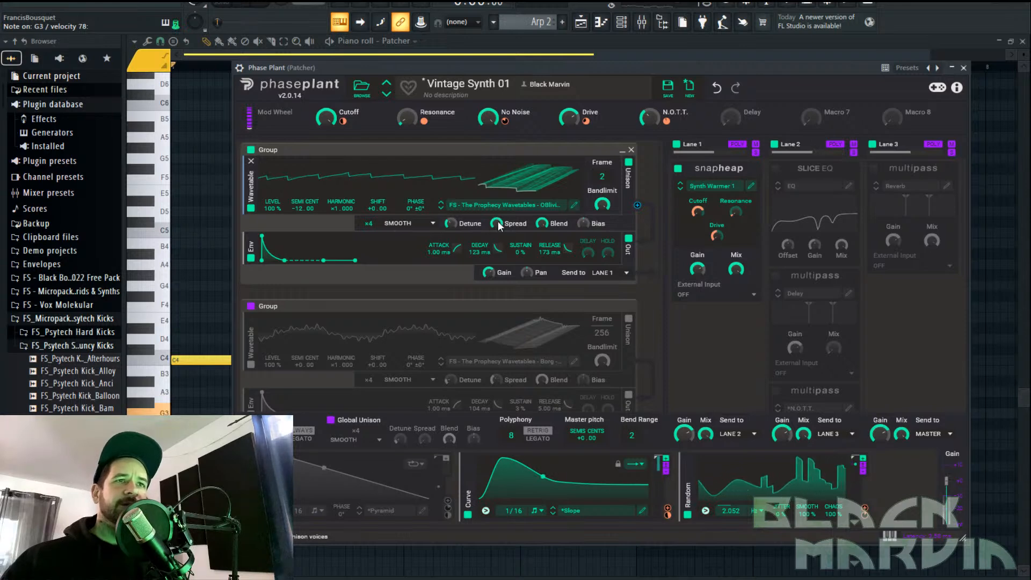
pyautogui.click(430, 223)
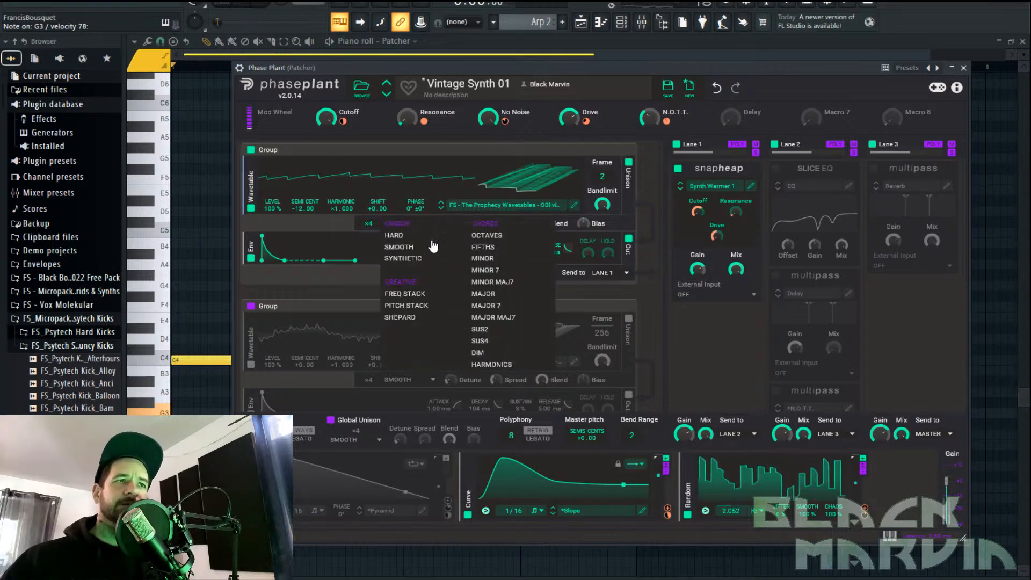
pyautogui.click(423, 246)
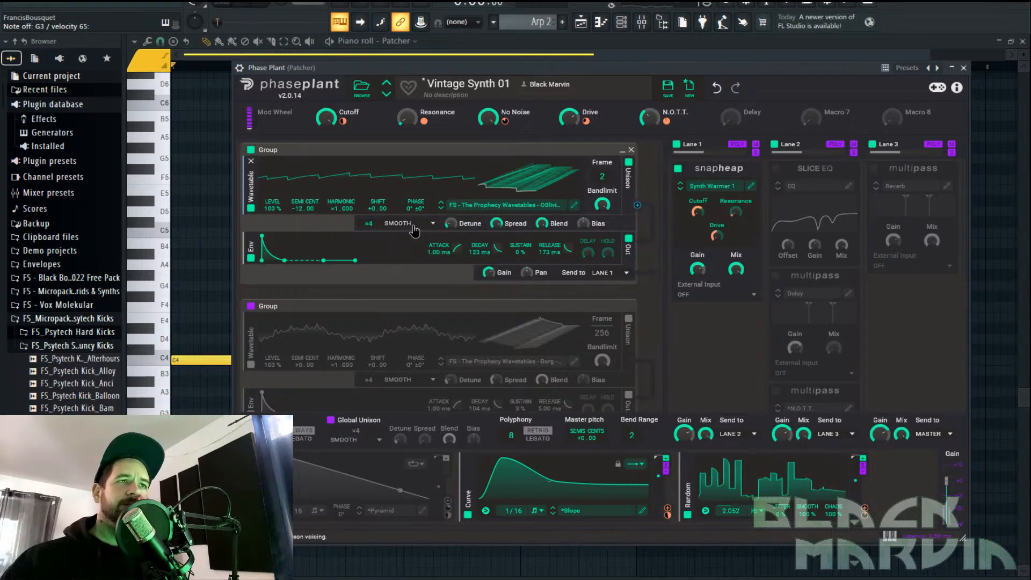
# Set the first oscillator's unison to Synthetic mode with eight voices and adjust its Bias
pyautogui.click(415, 227)
pyautogui.click(417, 261)
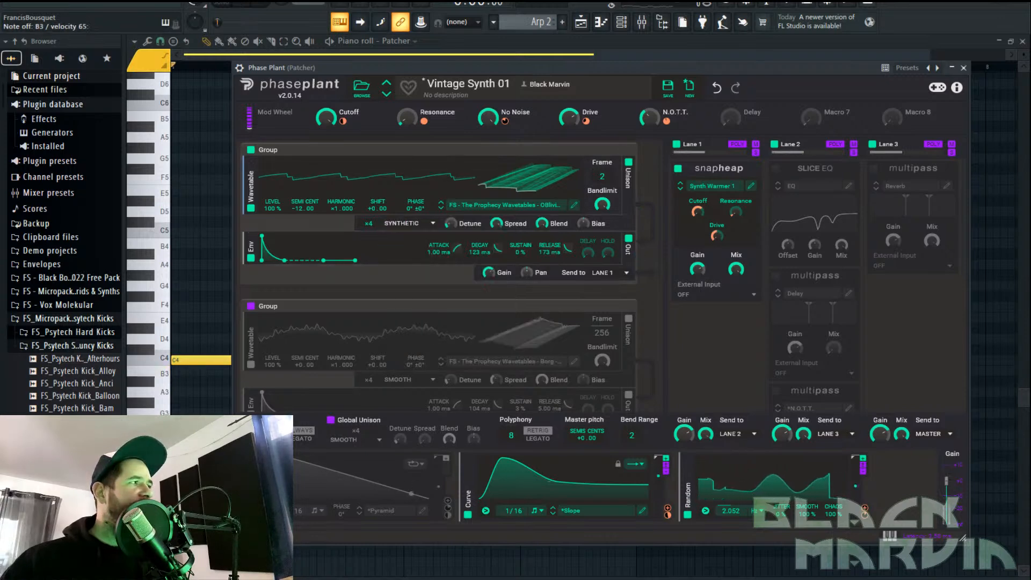
pyautogui.moveTo(584, 223); pyautogui.dragTo(584, 223)
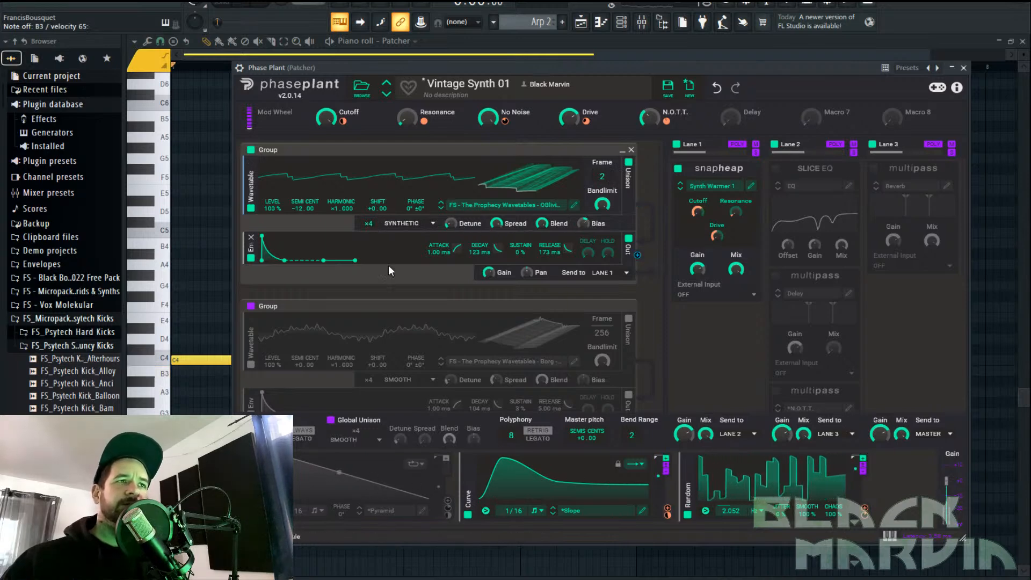
pyautogui.moveTo(368, 224); pyautogui.dragTo(369, 217)
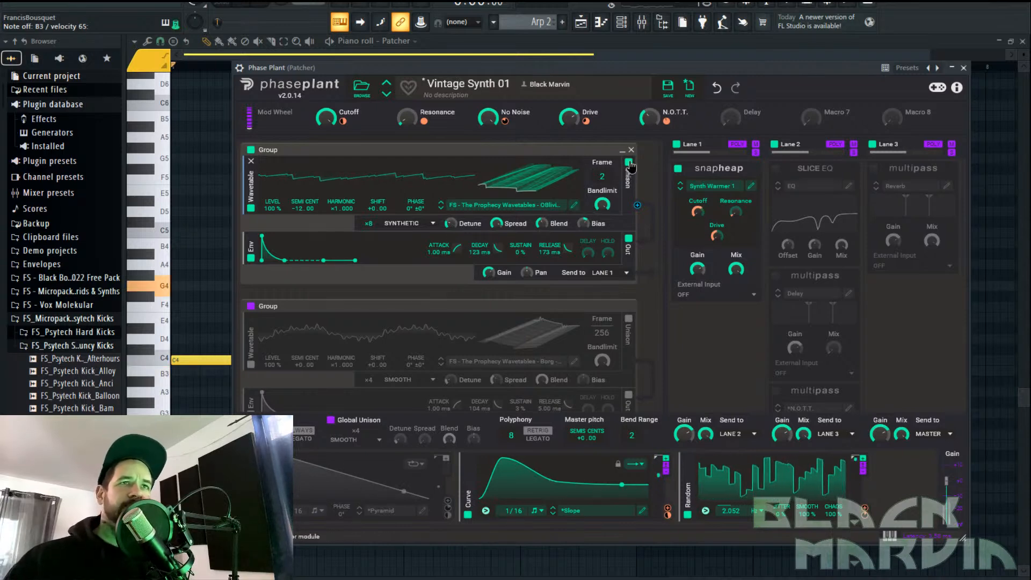
# Step the first oscillator through further OBlivion wavetables, auditioning frame positions, and leave the chosen one at frame 1
pyautogui.moveTo(498, 176); pyautogui.dragTo(498, 107)
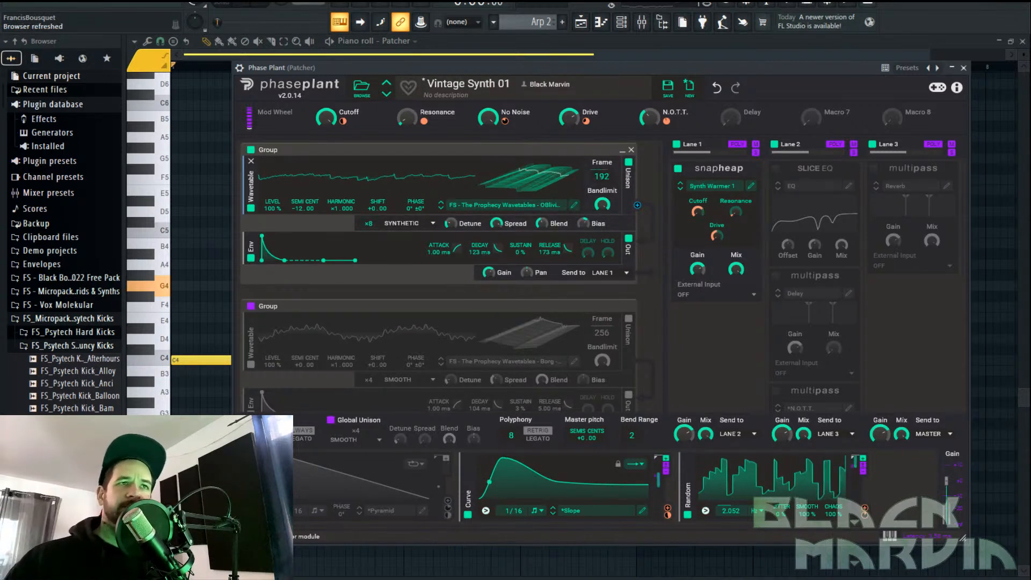
pyautogui.click(441, 208)
pyautogui.moveTo(517, 189)
pyautogui.mouseDown()
pyautogui.moveTo(517, 245)
pyautogui.moveTo(520, 194)
pyautogui.mouseUp()
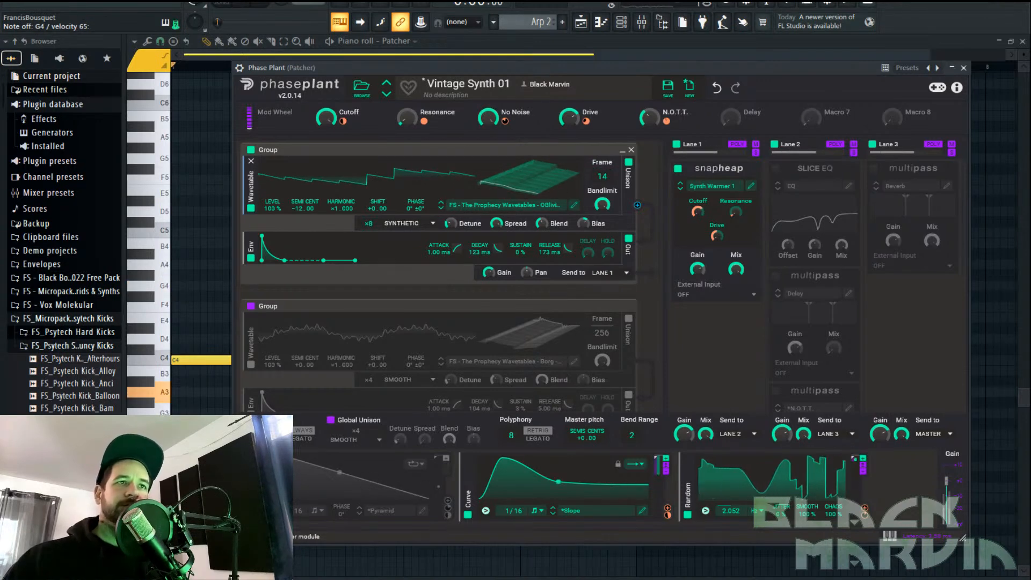
pyautogui.click(441, 208)
pyautogui.moveTo(508, 189)
pyautogui.mouseDown()
pyautogui.moveTo(507, 167)
pyautogui.moveTo(507, 189)
pyautogui.mouseUp()
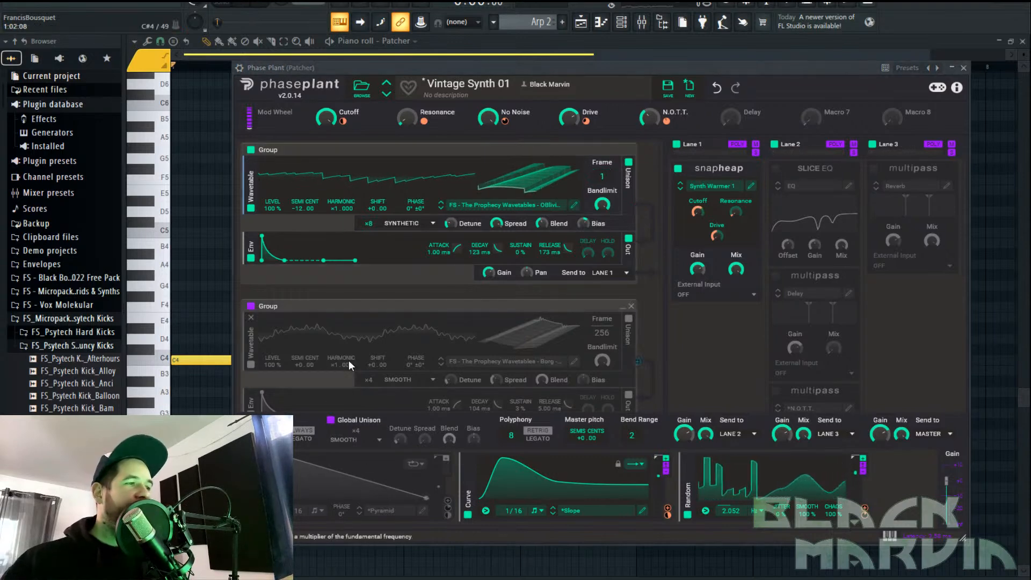
# Add an LFO modulator after the Random modulator and route it to the first oscillator's wavetable frame
pyautogui.scroll(-3, 708, 524)
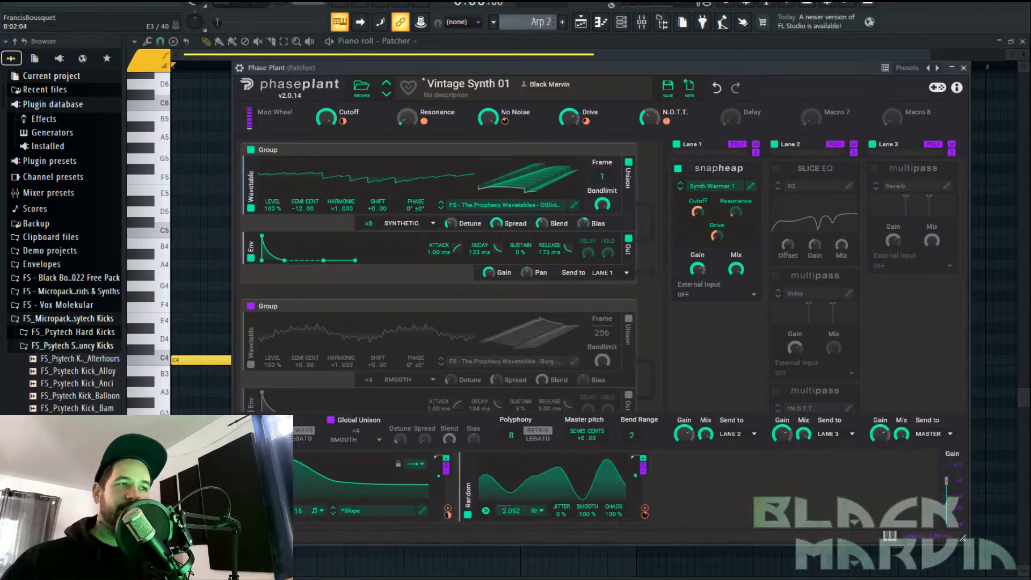
pyautogui.click(739, 490)
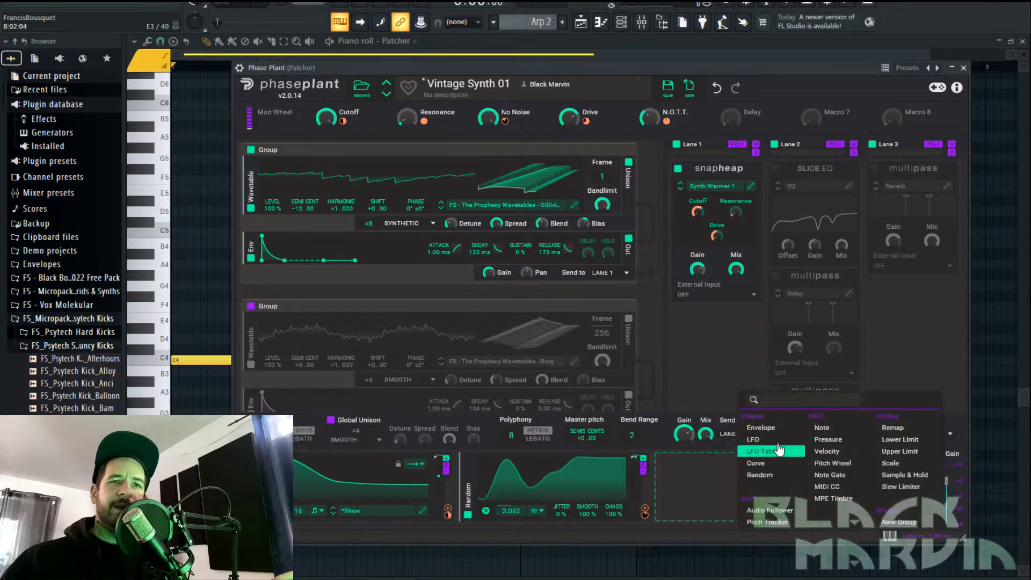
pyautogui.click(754, 440)
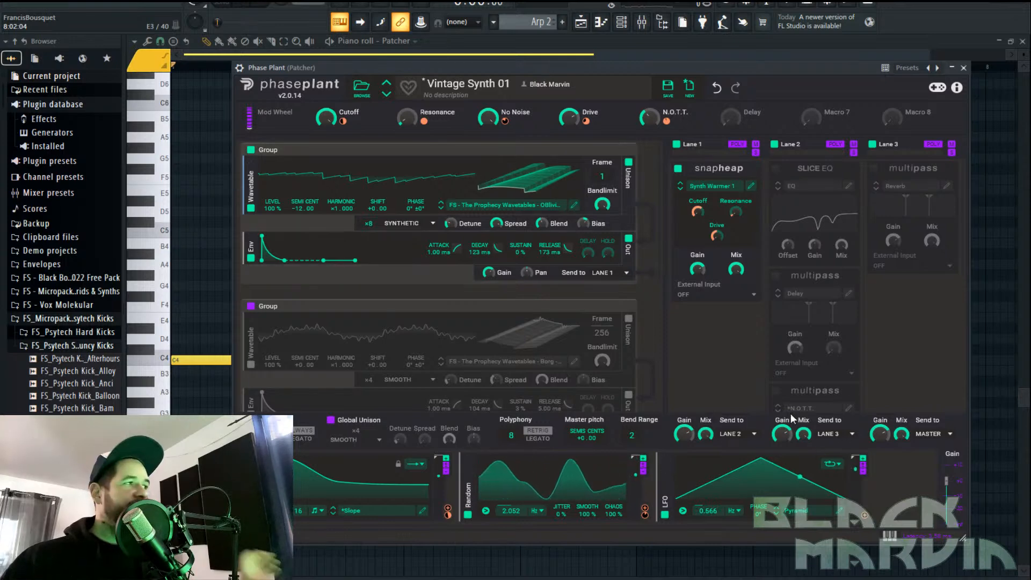
pyautogui.moveTo(863, 519); pyautogui.dragTo(602, 184)
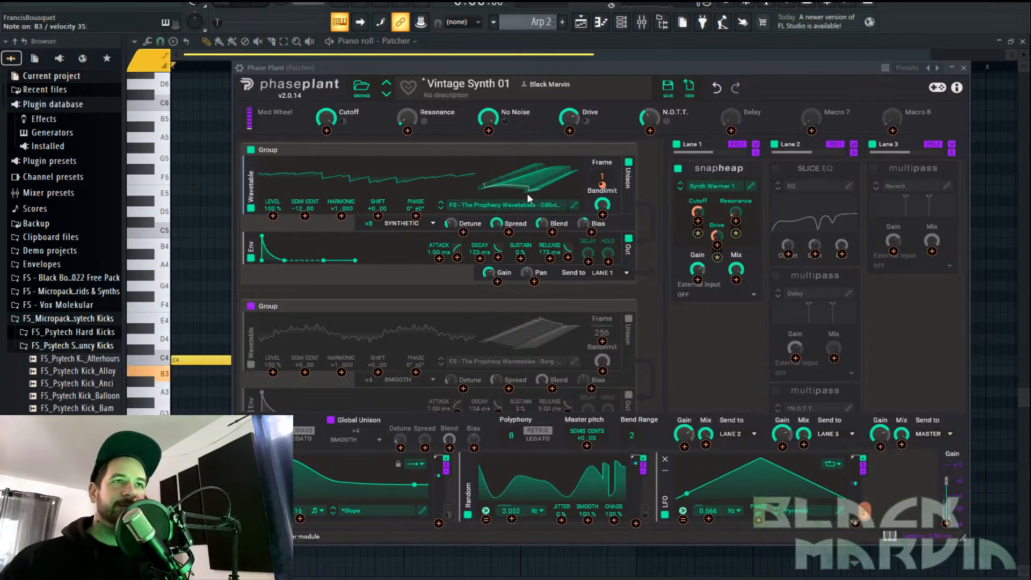
pyautogui.click(682, 511)
pyautogui.moveTo(740, 570)
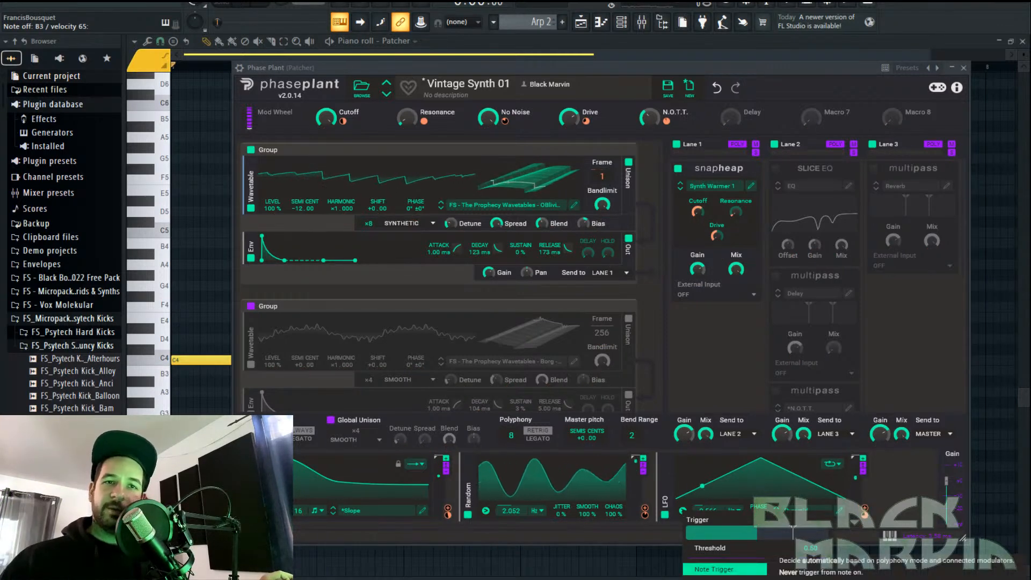
pyautogui.click(871, 506)
pyautogui.click(841, 466)
pyautogui.click(918, 479)
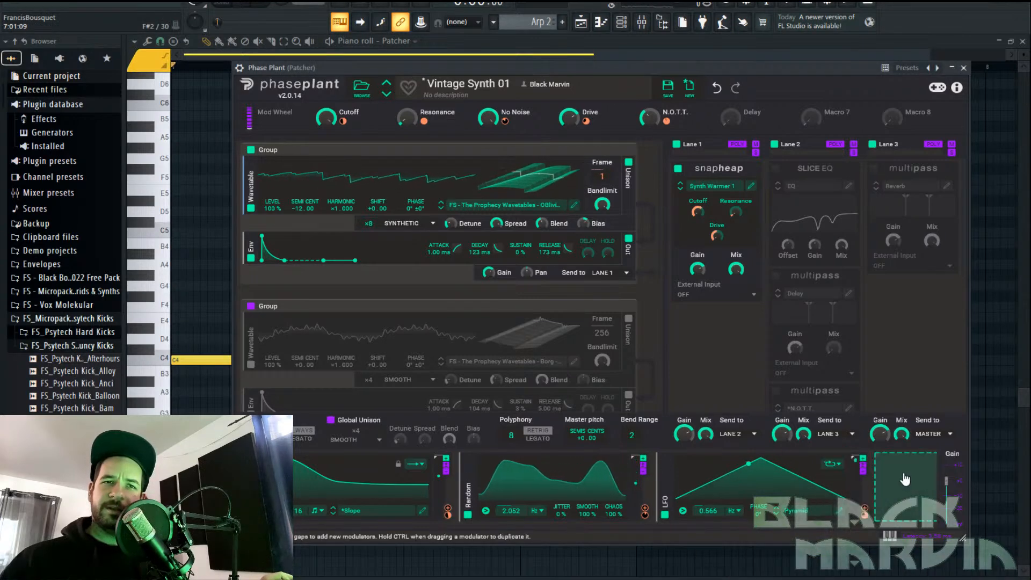
pyautogui.click(684, 509)
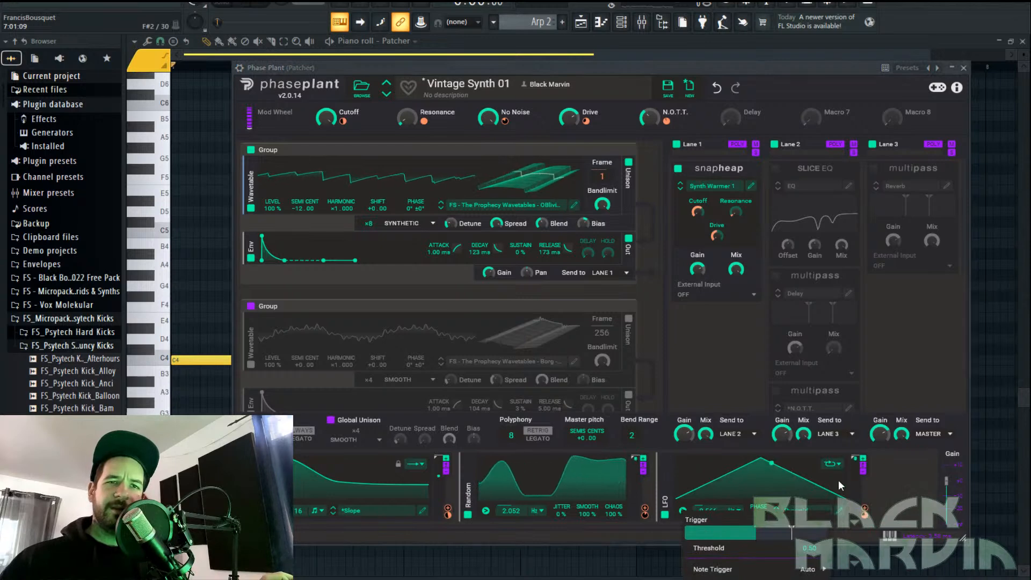
# Try the Legato note trigger on the new LFO, then return it to automatic triggering
pyautogui.moveTo(765, 66); pyautogui.dragTo(777, 35)
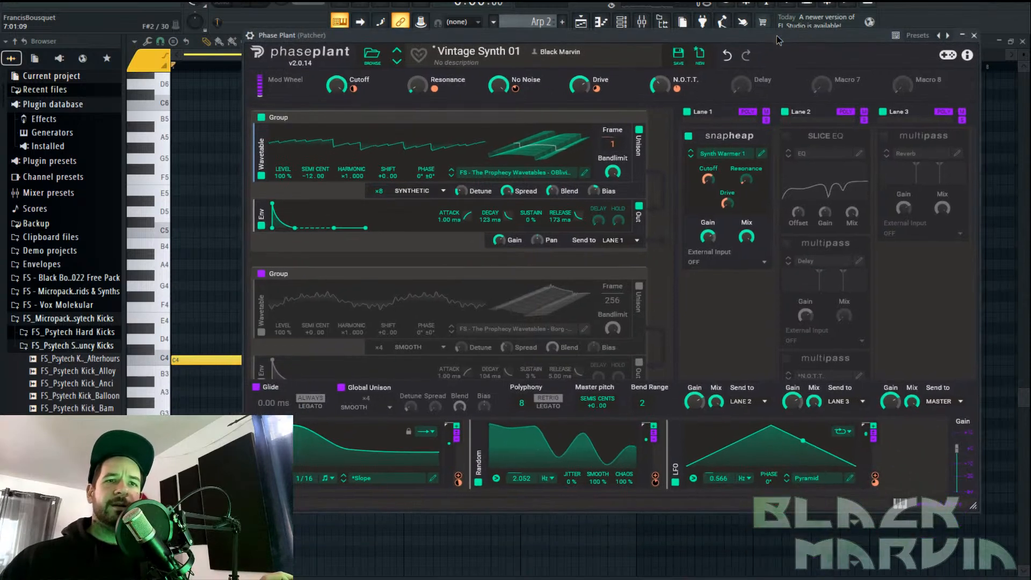
pyautogui.click(693, 477)
pyautogui.moveTo(800, 537)
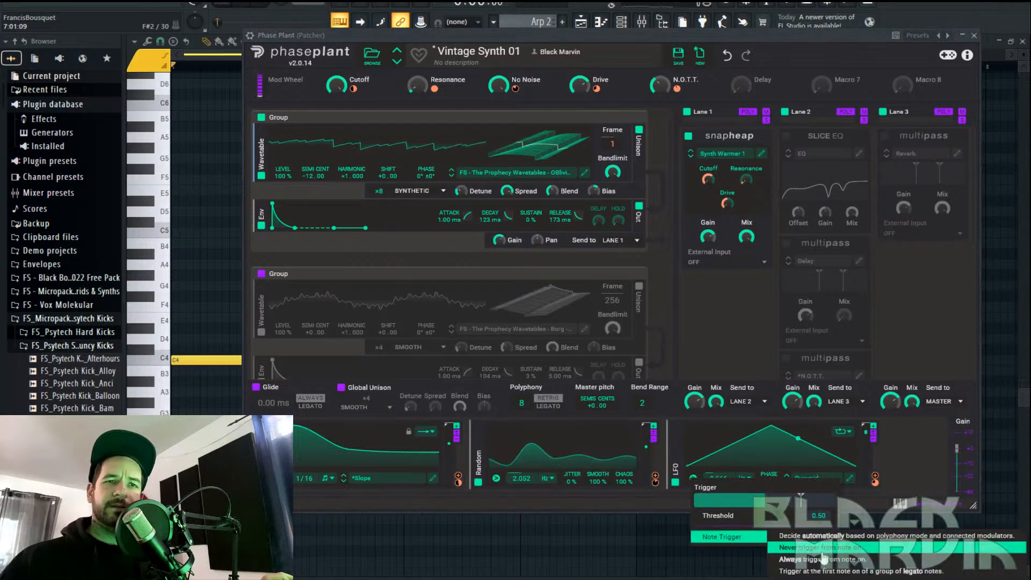
pyautogui.click(885, 571)
pyautogui.click(693, 478)
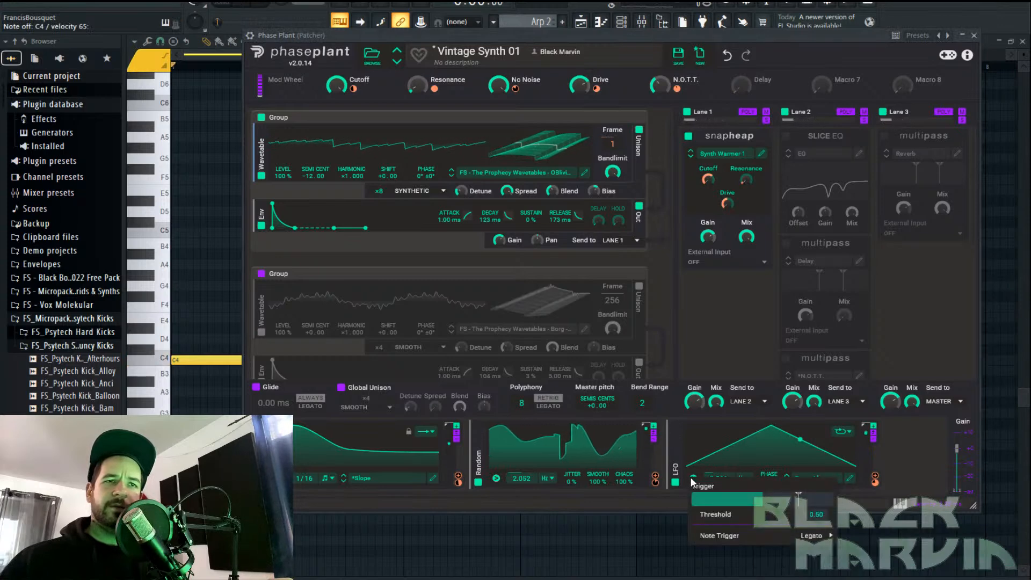
pyautogui.moveTo(810, 536)
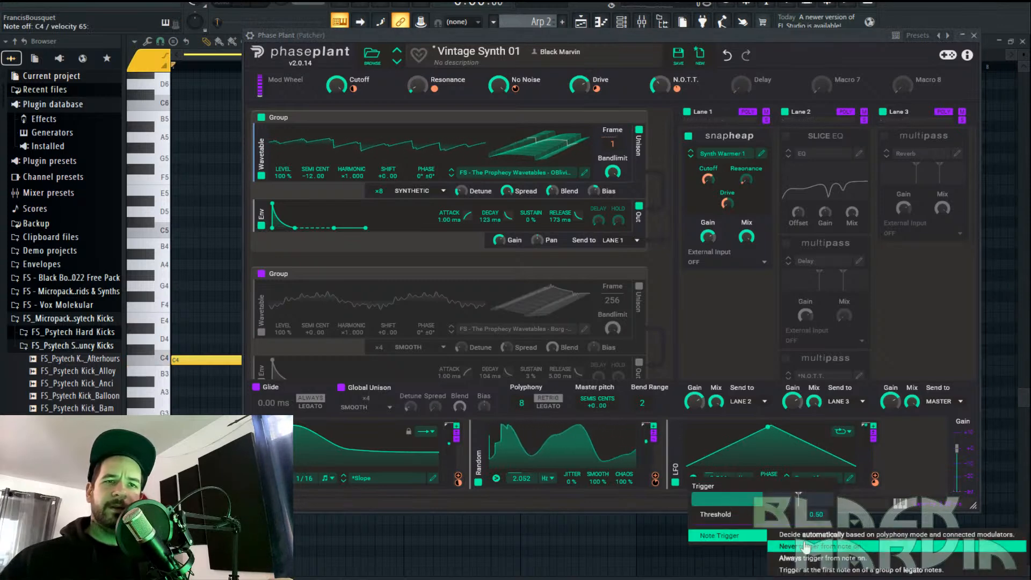
pyautogui.click(858, 539)
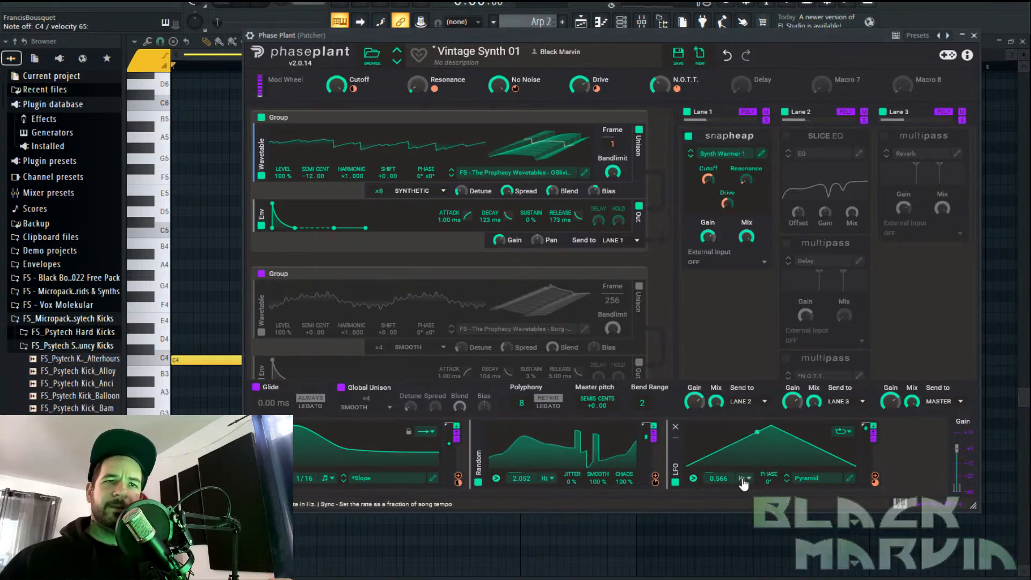
# Try the Sustain loop mode on the new LFO
pyautogui.click(844, 434)
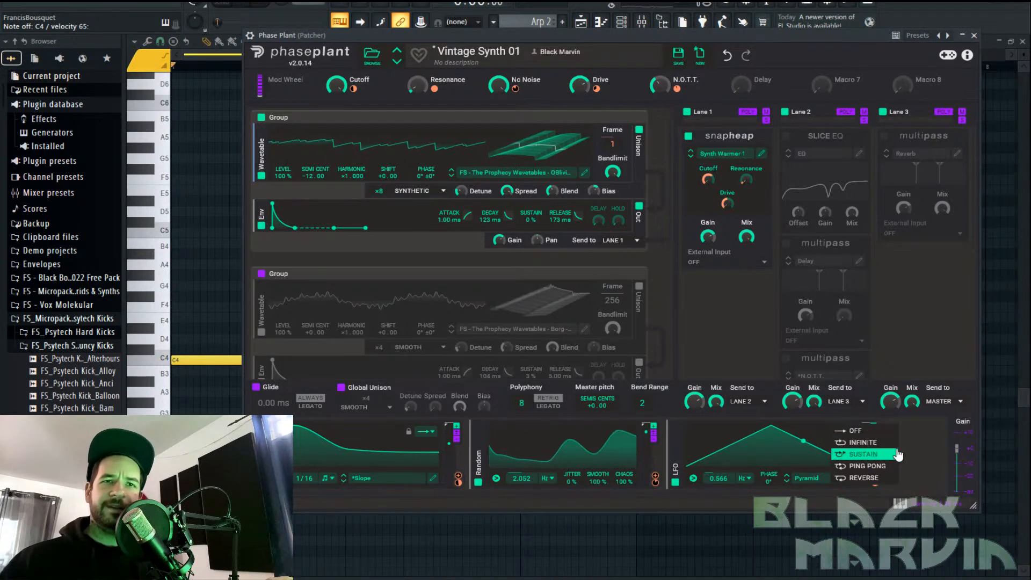
pyautogui.click(889, 446)
pyautogui.click(857, 435)
pyautogui.click(855, 454)
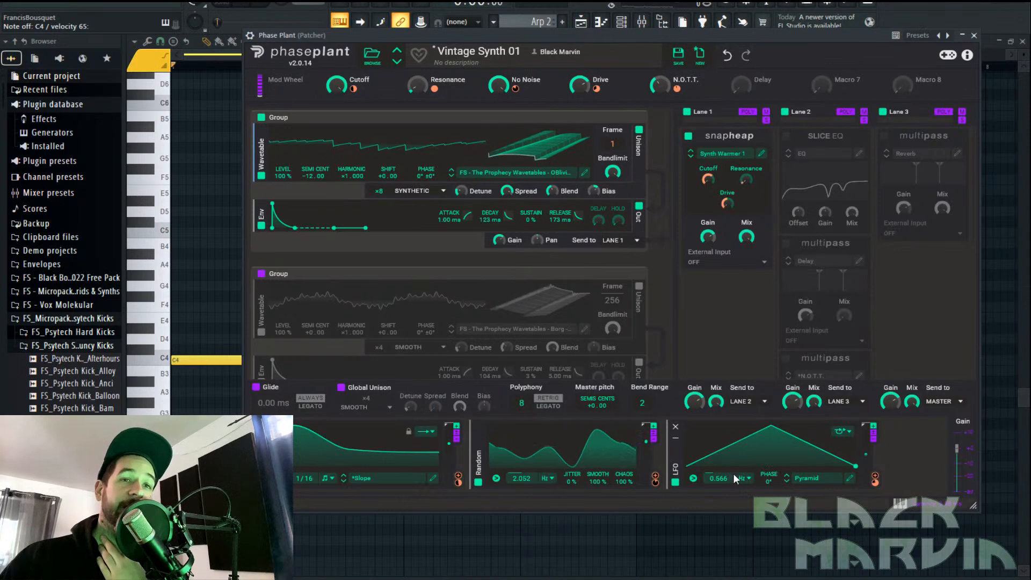
# Set the LFO to never trigger from note on, loop infinitely, and run at 1.161 Hz
pyautogui.click(693, 479)
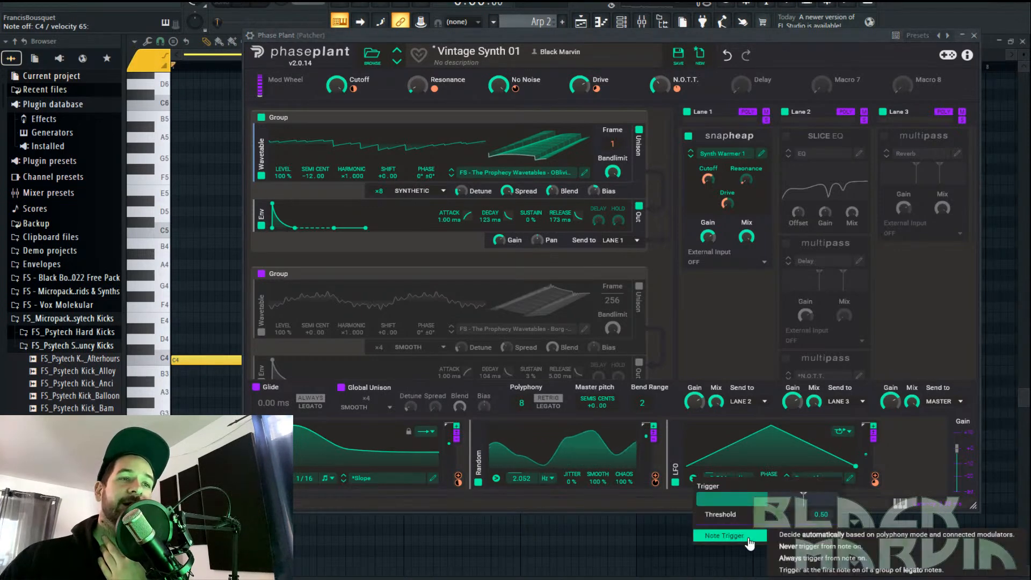
pyautogui.click(862, 548)
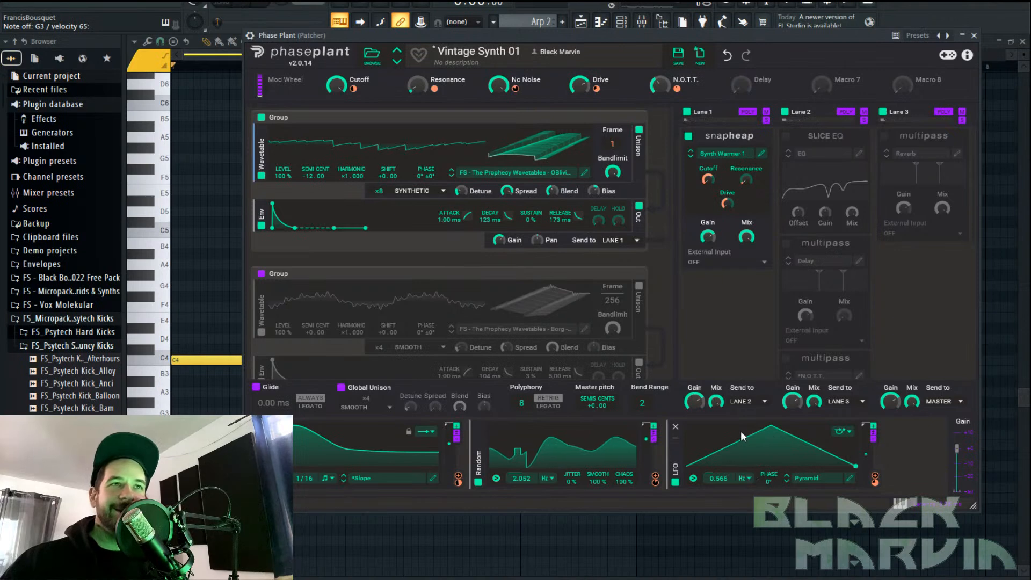
pyautogui.moveTo(720, 478); pyautogui.dragTo(720, 463)
pyautogui.click(853, 436)
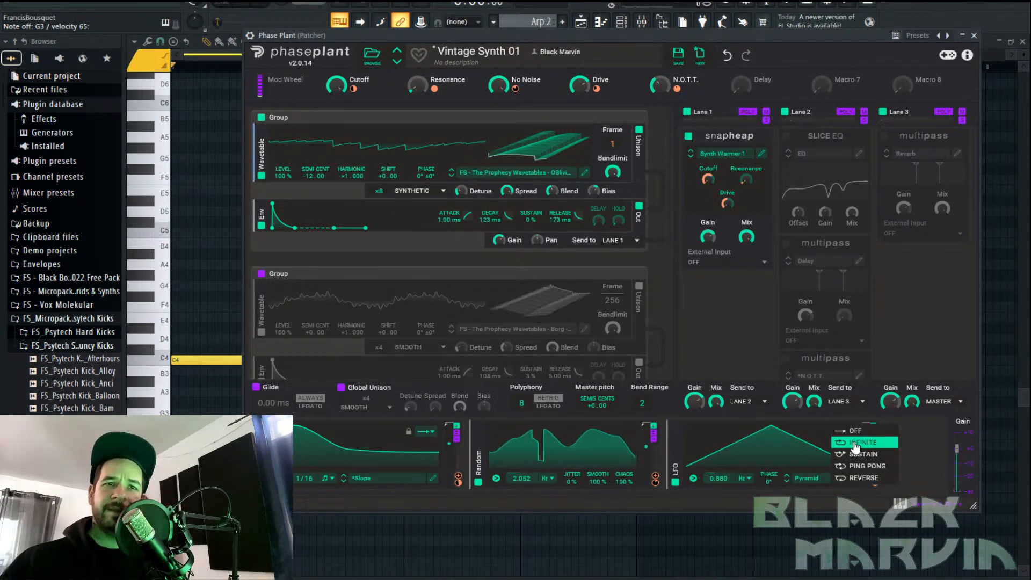
pyautogui.click(853, 441)
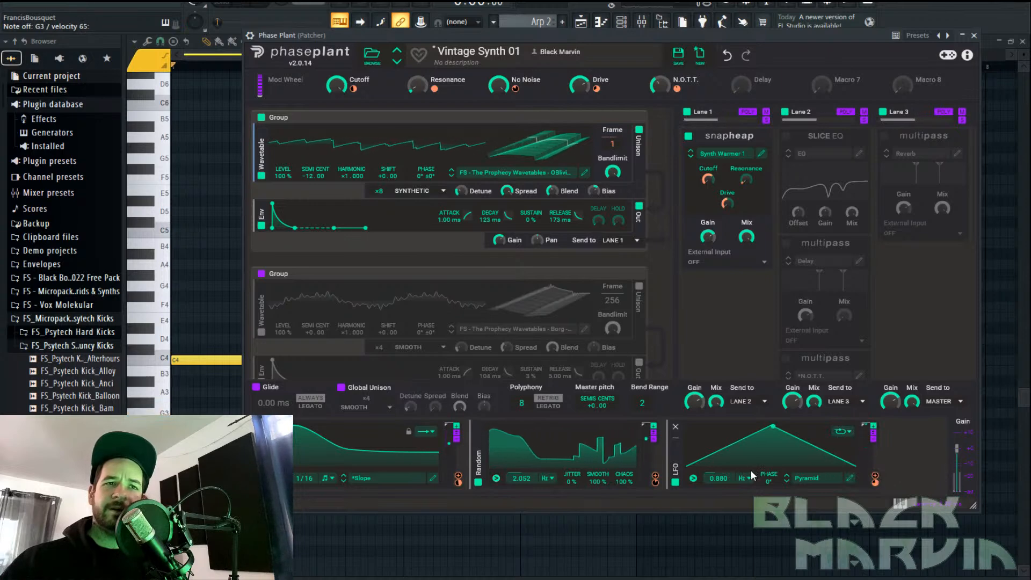
pyautogui.moveTo(717, 478); pyautogui.dragTo(720, 481)
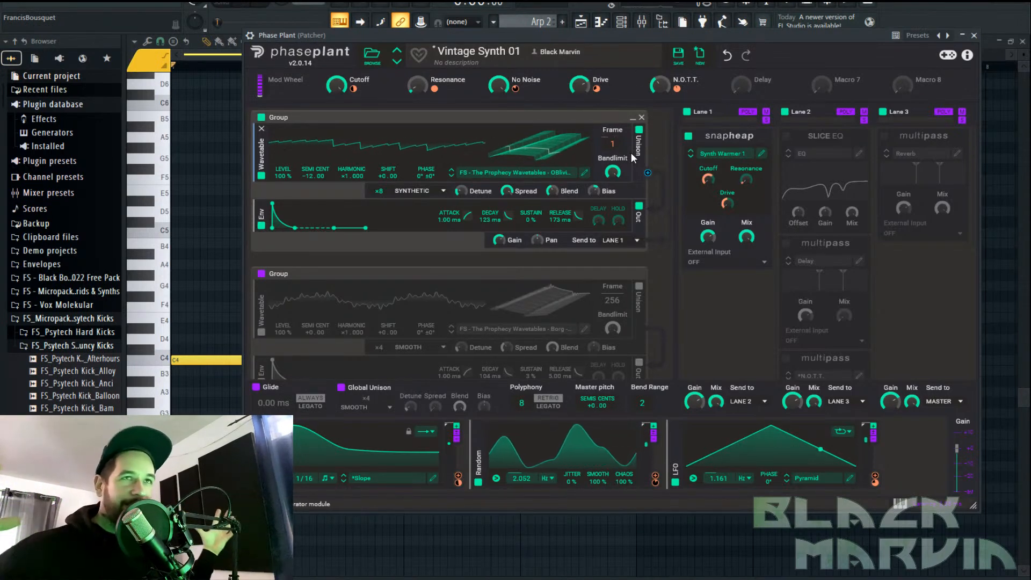
# Enable the Reverb Multipass in Lane 3 and check its settings in its own editor
pyautogui.click(885, 137)
pyautogui.click(884, 137)
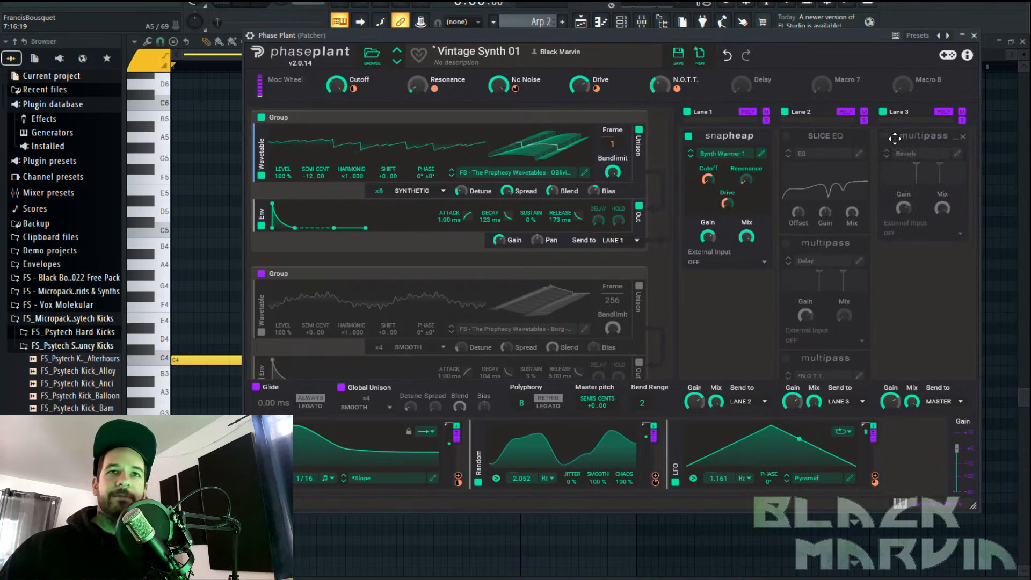
pyautogui.click(884, 137)
pyautogui.click(956, 154)
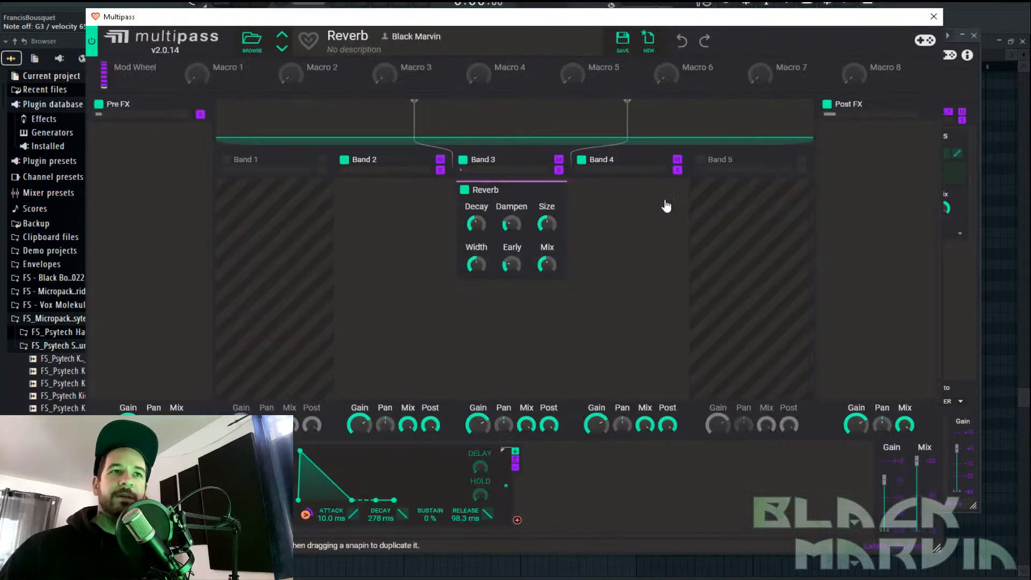
pyautogui.click(934, 17)
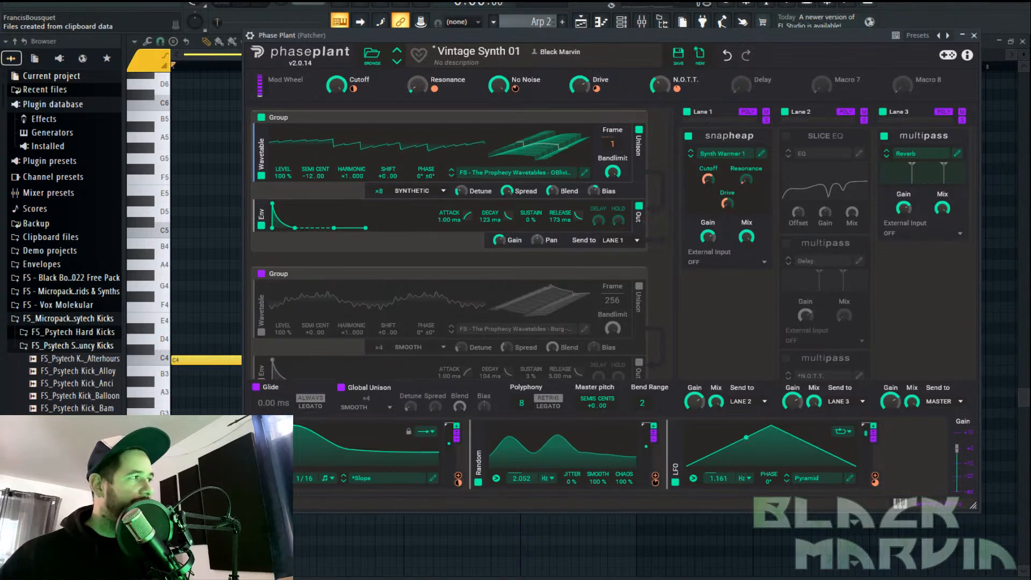
# Start playback and re-enable the second wavetable group
pyautogui.press('space')
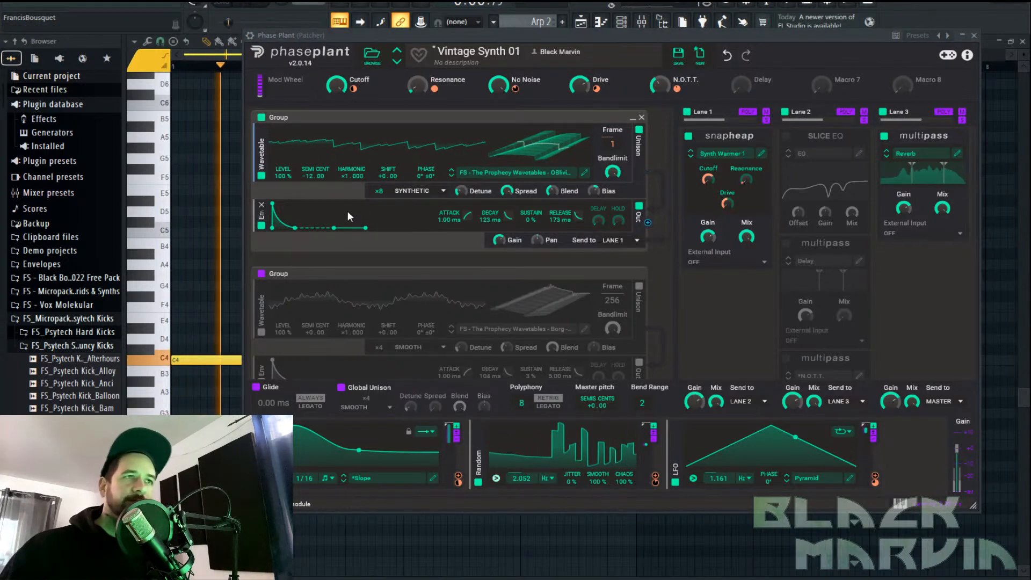
pyautogui.click(262, 275)
pyautogui.scroll(-3, 280, 282)
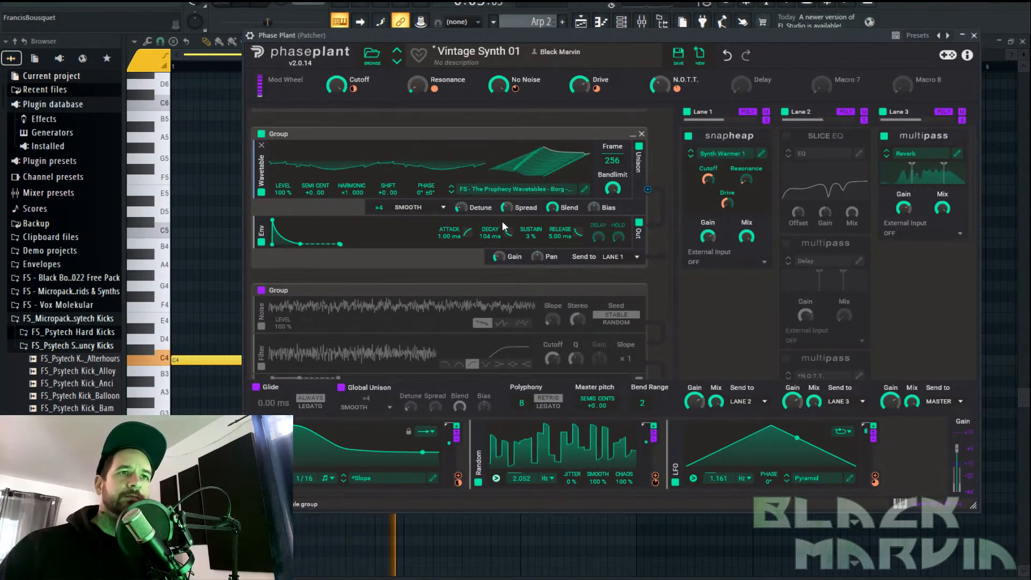
# Raise the second wavetable group's output gain and modulate its wavetable frame, based at 1, with the LFO
pyautogui.moveTo(499, 256); pyautogui.dragTo(499, 244)
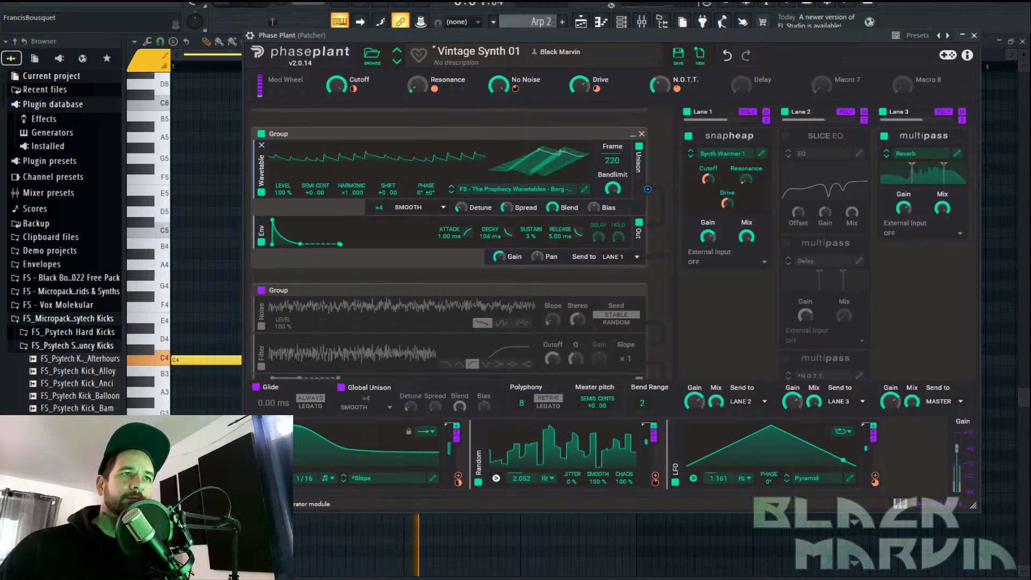
pyautogui.moveTo(874, 480); pyautogui.dragTo(612, 163)
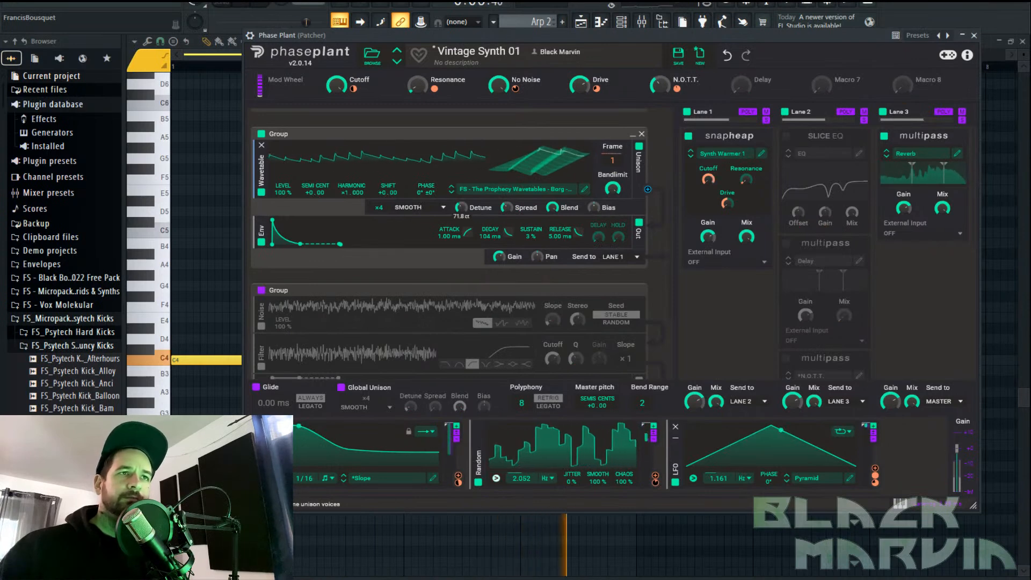
# Adjust the second oscillator's unison Blend and switch its mode to Synthetic, stopping playback when done
pyautogui.click(507, 207)
pyautogui.moveTo(555, 207); pyautogui.dragTo(556, 222)
pyautogui.click(418, 208)
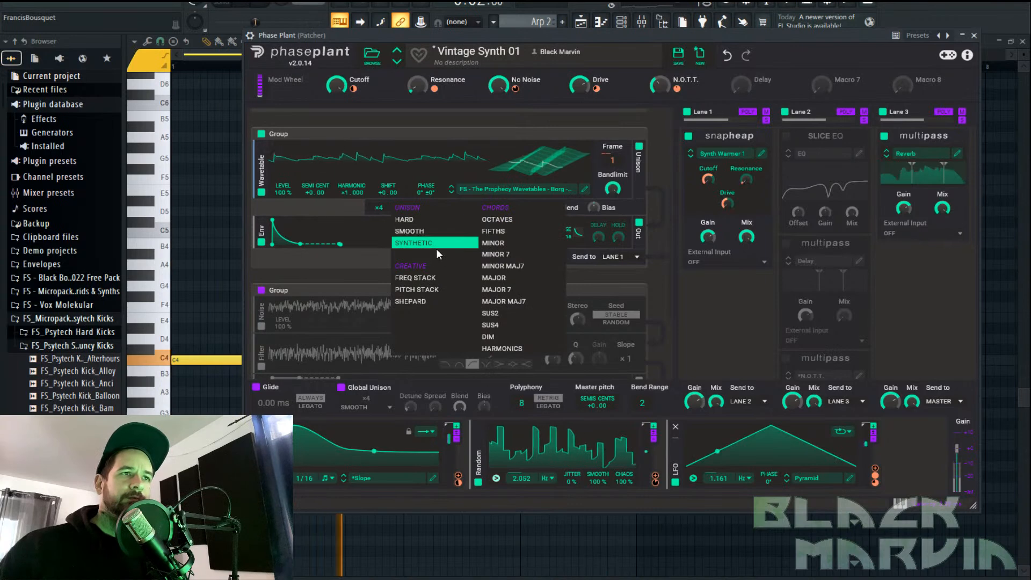
pyautogui.click(400, 222)
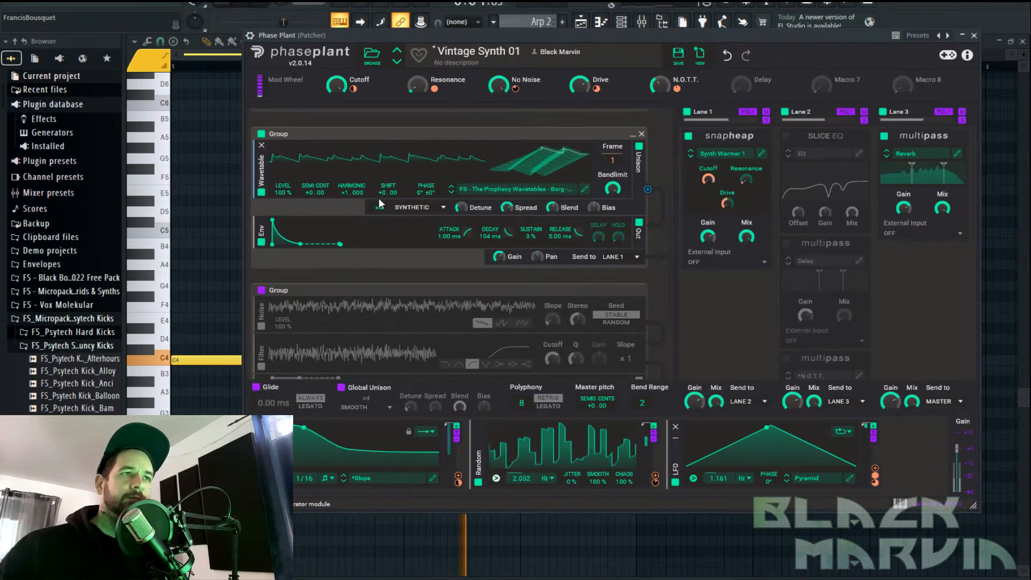
pyautogui.press('space')
pyautogui.rightClick(228, 360)
pyautogui.moveTo(209, 371); pyautogui.dragTo(164, 360)
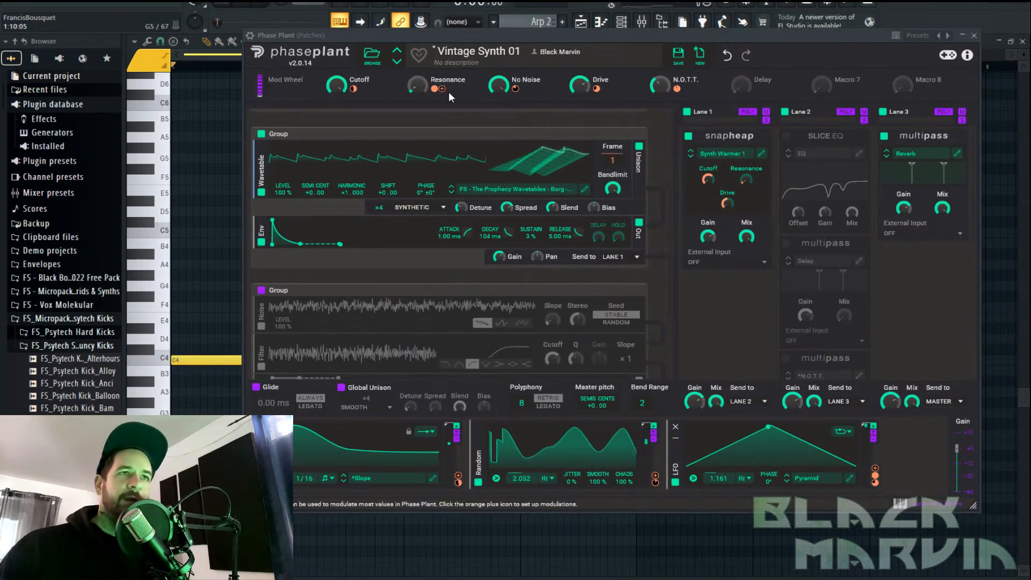
# Enable the Delay Multipass in Lane 2 and audition it before closing the patch
pyautogui.click(785, 243)
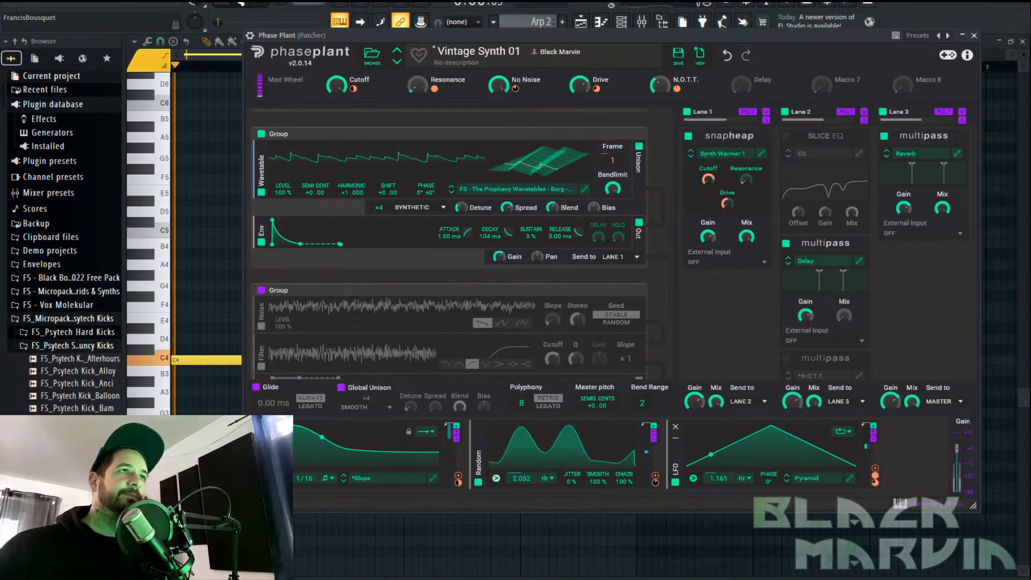
pyautogui.press('space')
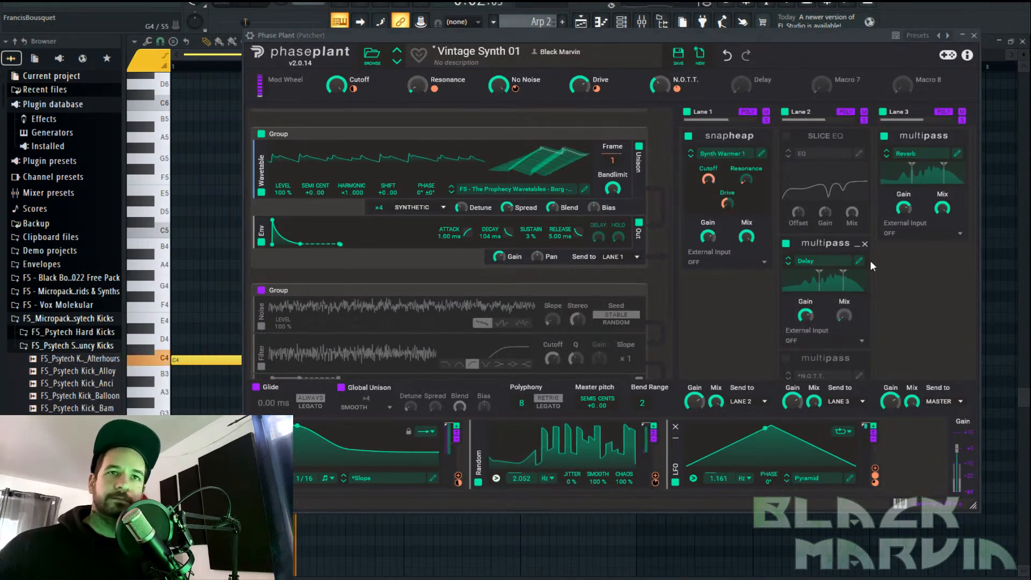
pyautogui.click(974, 35)
# Check the original standalone Phase Plant patch for comparison, and reopen the Phase Plant inside Patcher
pyautogui.click(336, 48)
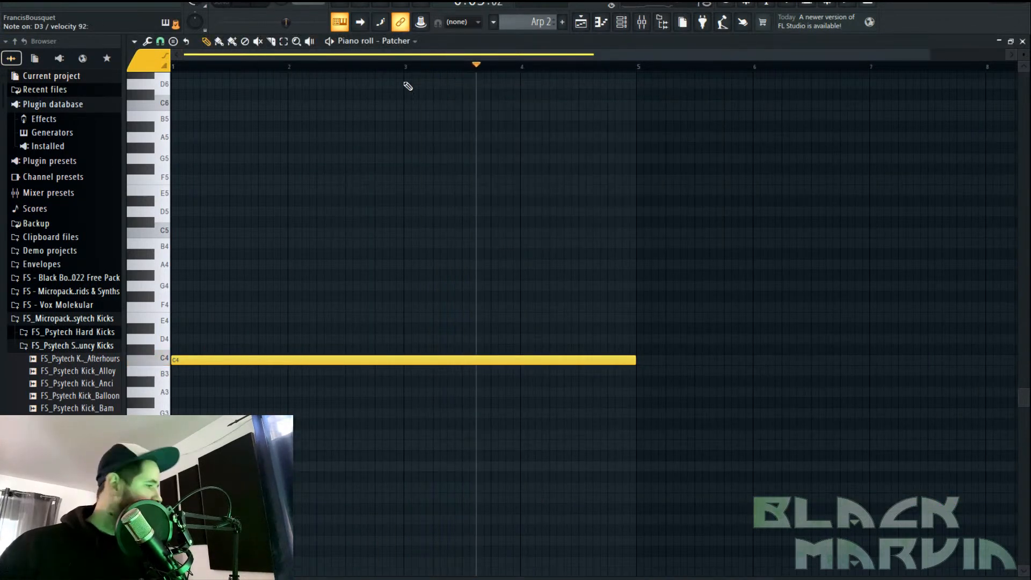
pyautogui.click(608, 25)
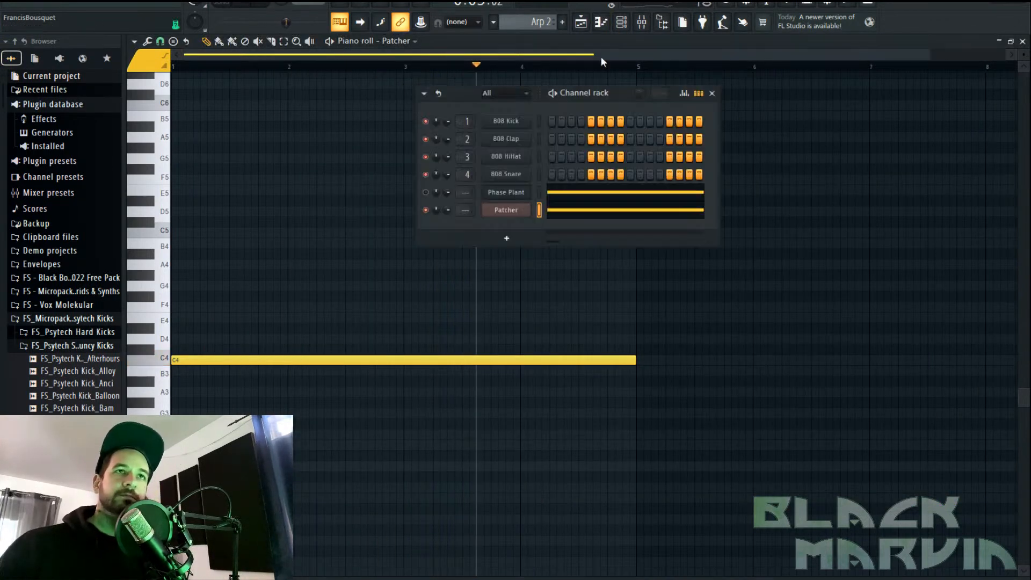
pyautogui.click(514, 194)
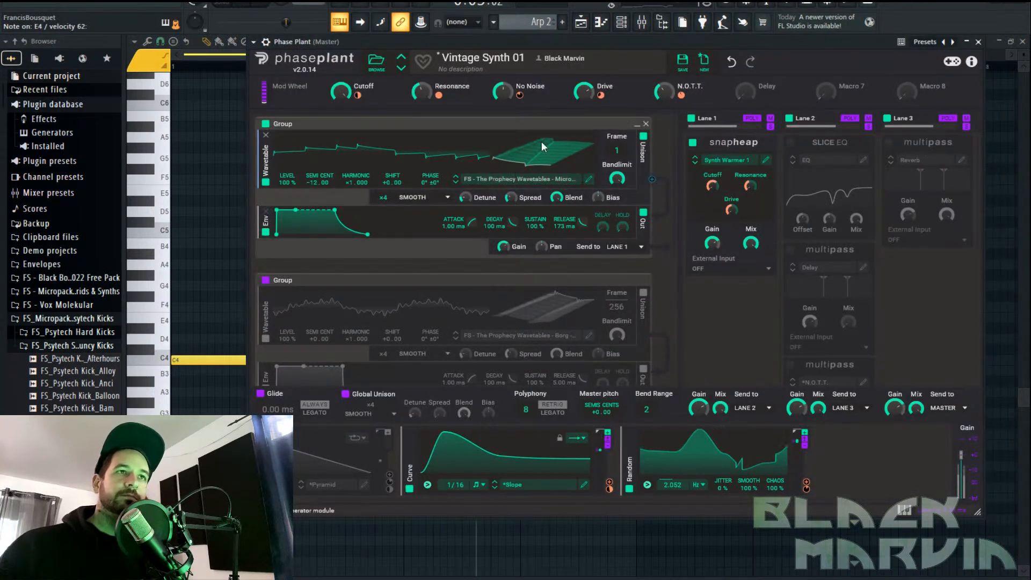
pyautogui.rightClick(542, 21)
pyautogui.click(607, 26)
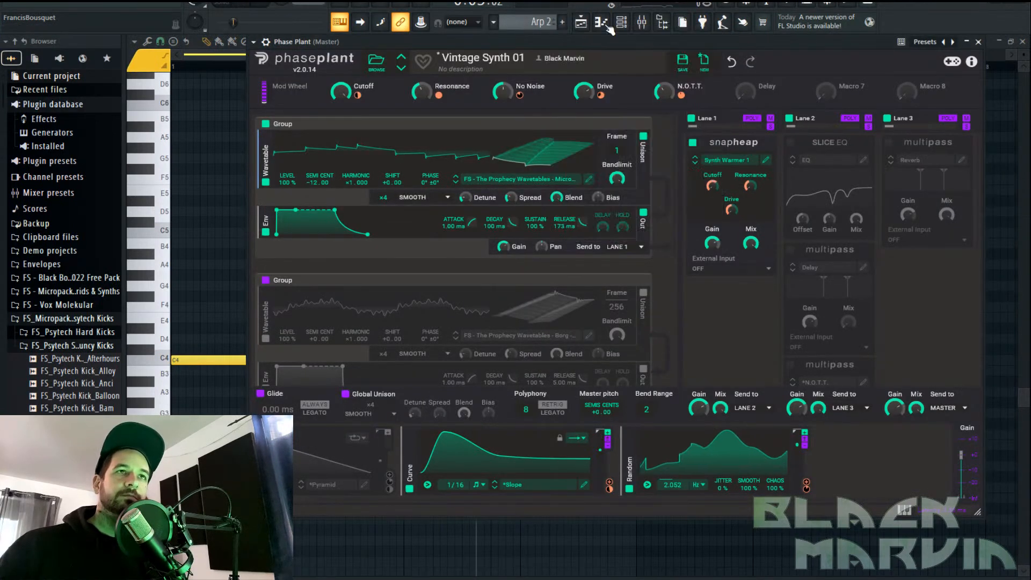
pyautogui.click(617, 25)
pyautogui.click(510, 209)
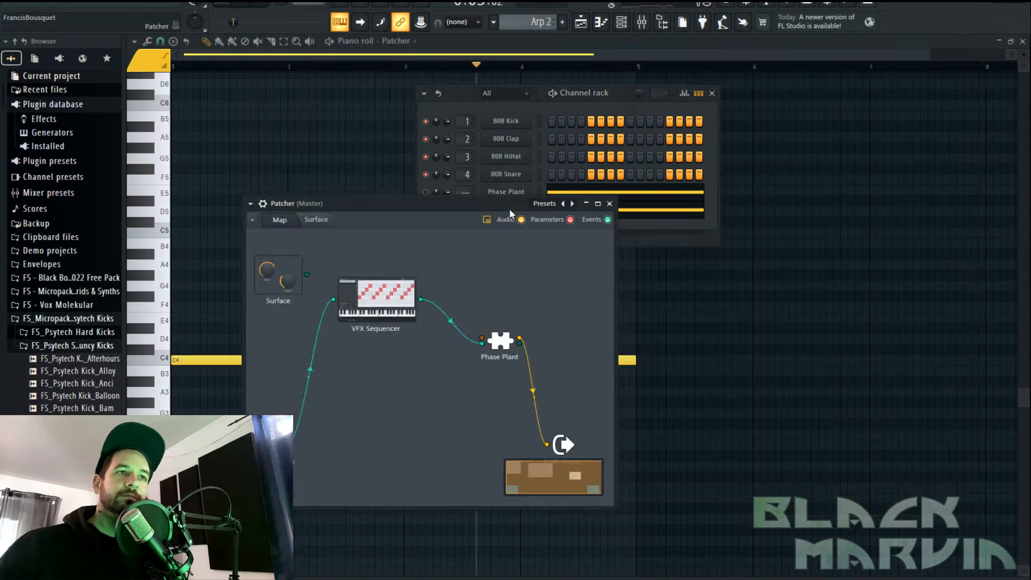
pyautogui.doubleClick(502, 341)
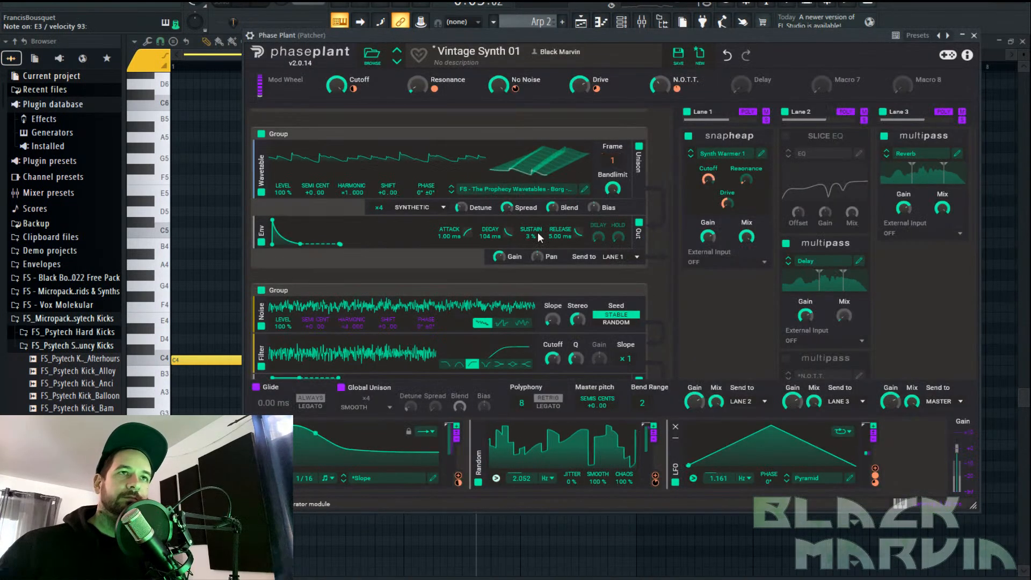
# Clear the modulation on the noise group's output gain and turn that gain down
pyautogui.scroll(-2, 636, 202)
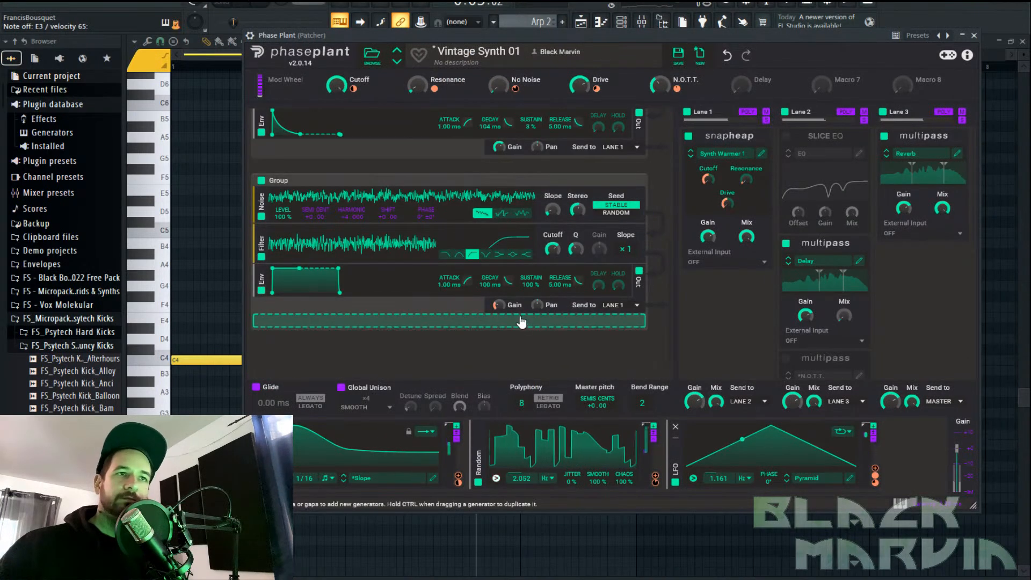
pyautogui.doubleClick(502, 313)
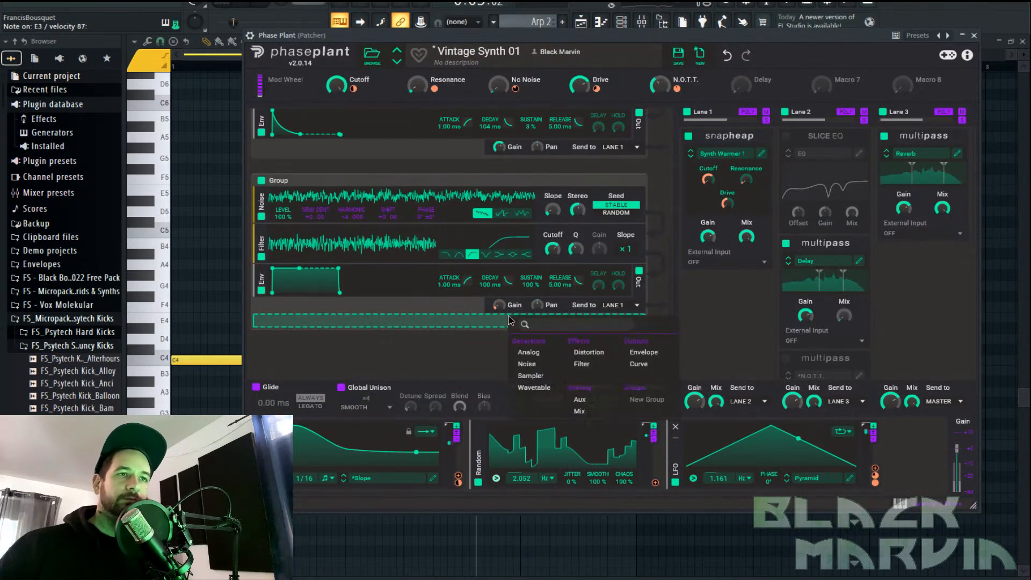
pyautogui.moveTo(499, 305); pyautogui.dragTo(500, 344)
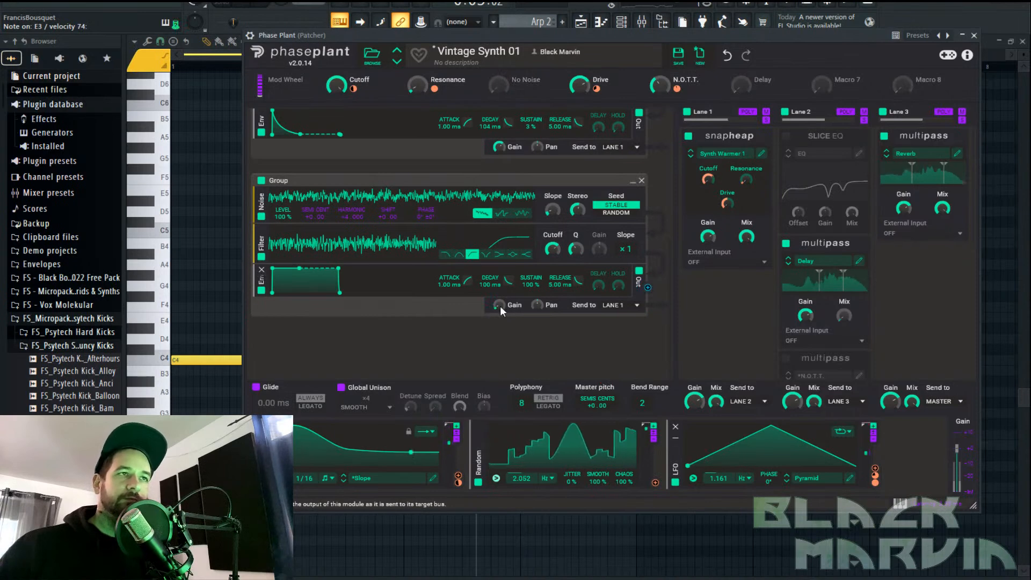
# Raise the Resonance macro, lower Drive, and sweep Cutoff down to 0% and back up to 100%
pyautogui.moveTo(340, 88); pyautogui.dragTo(340, 129)
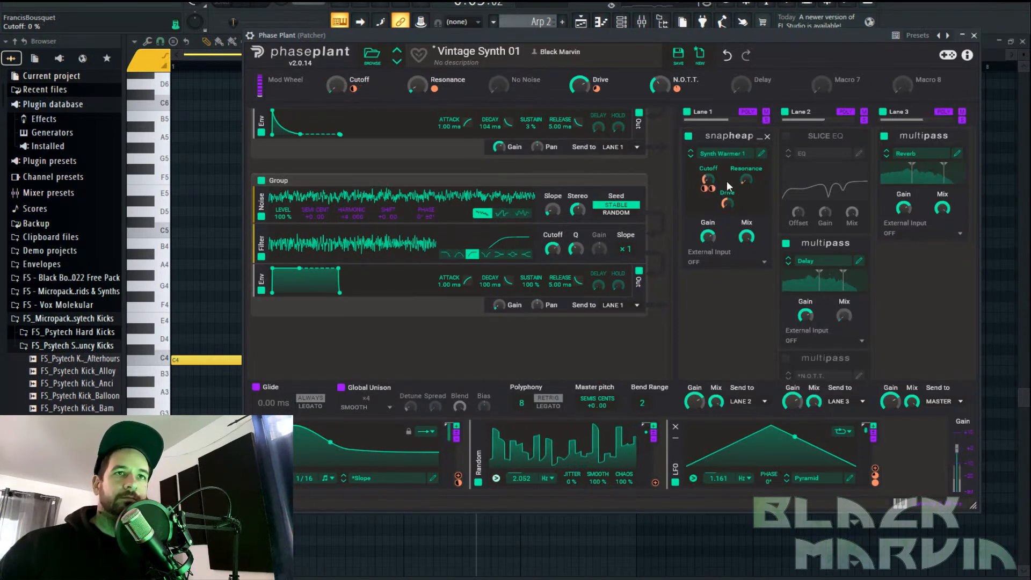
pyautogui.moveTo(411, 88); pyautogui.dragTo(411, 59)
pyautogui.moveTo(585, 83); pyautogui.dragTo(585, 113)
pyautogui.moveTo(337, 84); pyautogui.dragTo(337, 80)
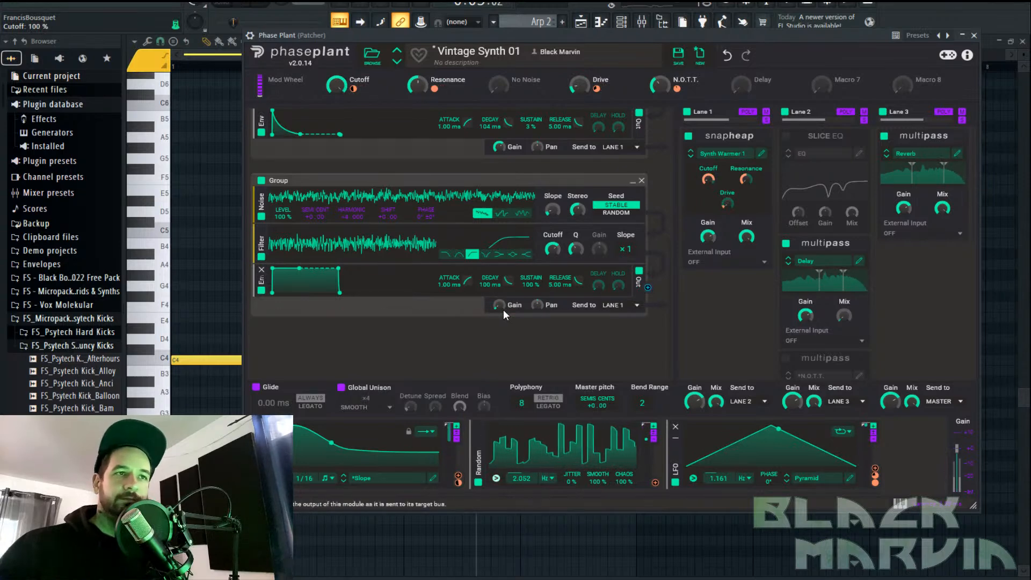
pyautogui.click(974, 36)
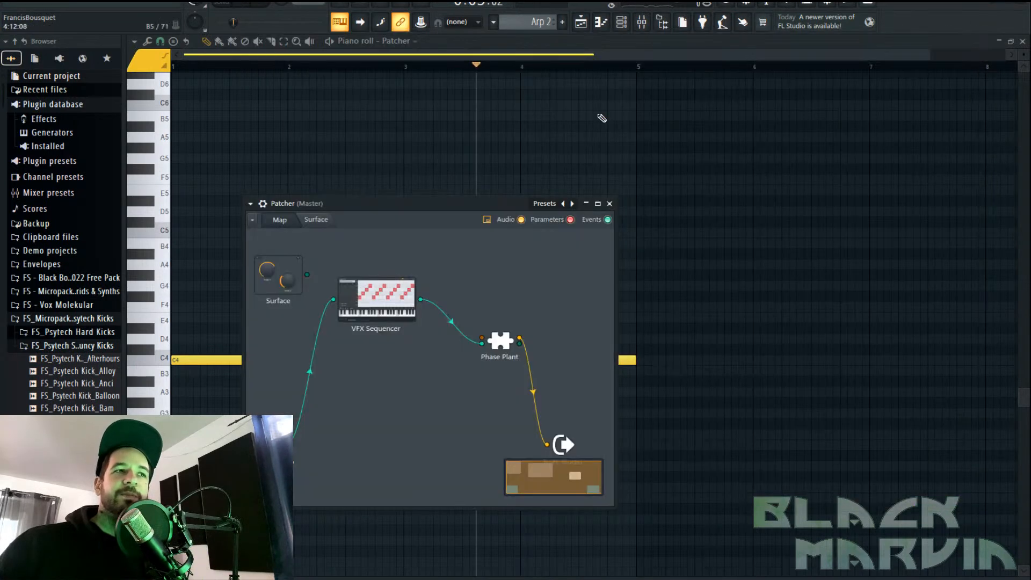
# In the VFX Sequencer, set the 16 note-select steps to N1, with steps 2, 5, 8, 11 and 14 on N2
pyautogui.click(362, 312)
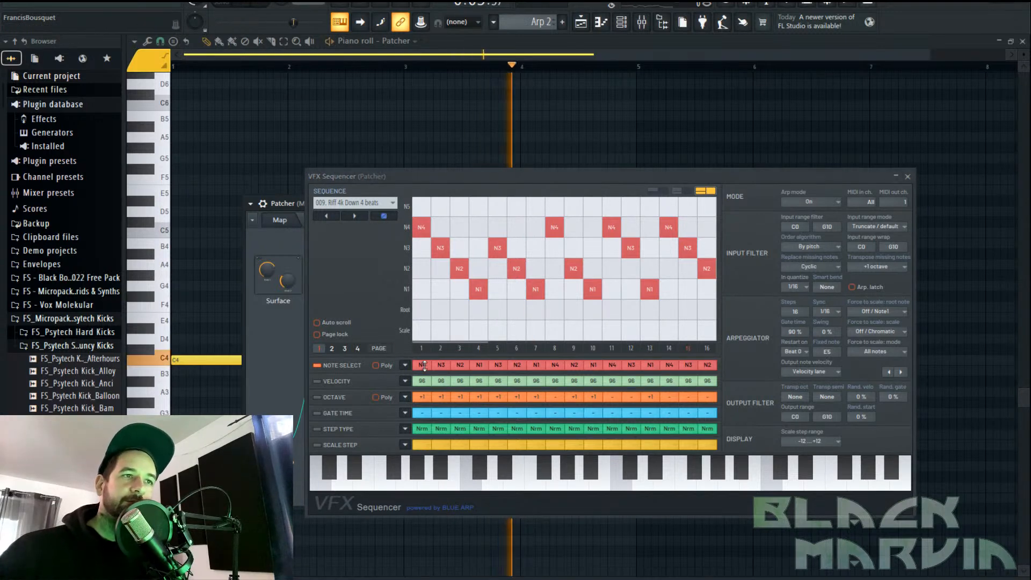
pyautogui.moveTo(422, 232)
pyautogui.mouseDown()
pyautogui.moveTo(433, 302)
pyautogui.moveTo(707, 292)
pyautogui.mouseUp()
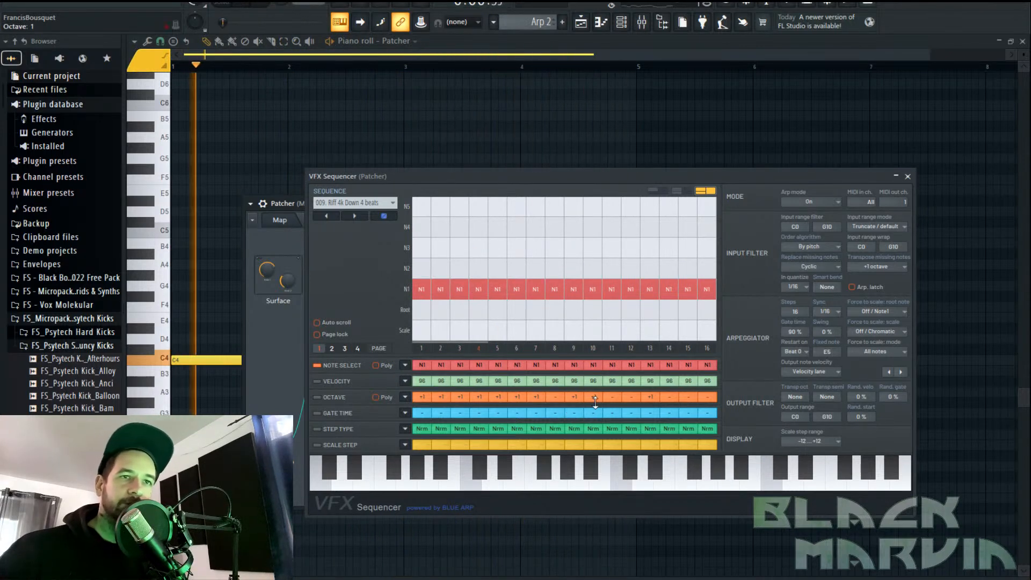
pyautogui.click(440, 268)
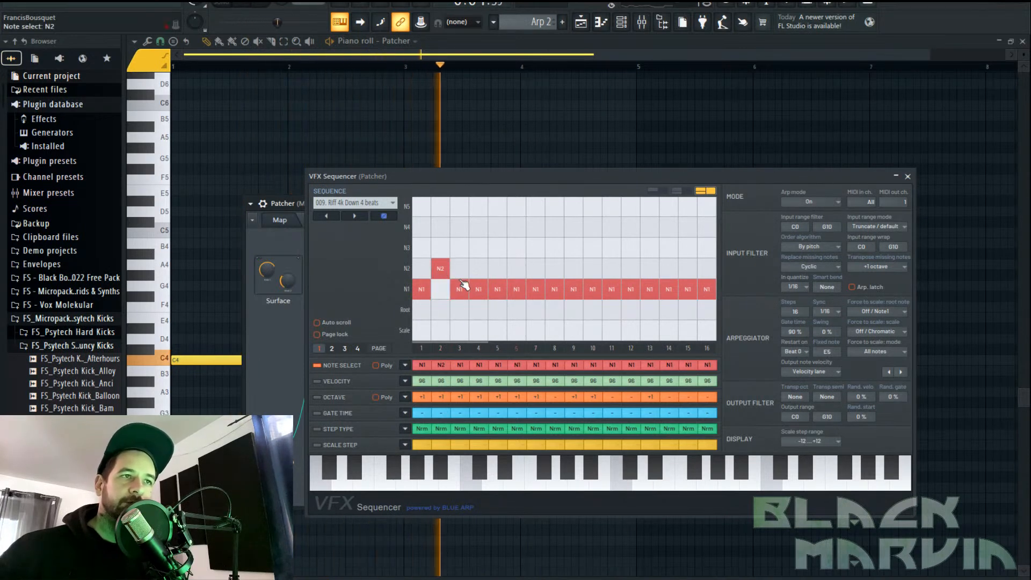
pyautogui.click(497, 269)
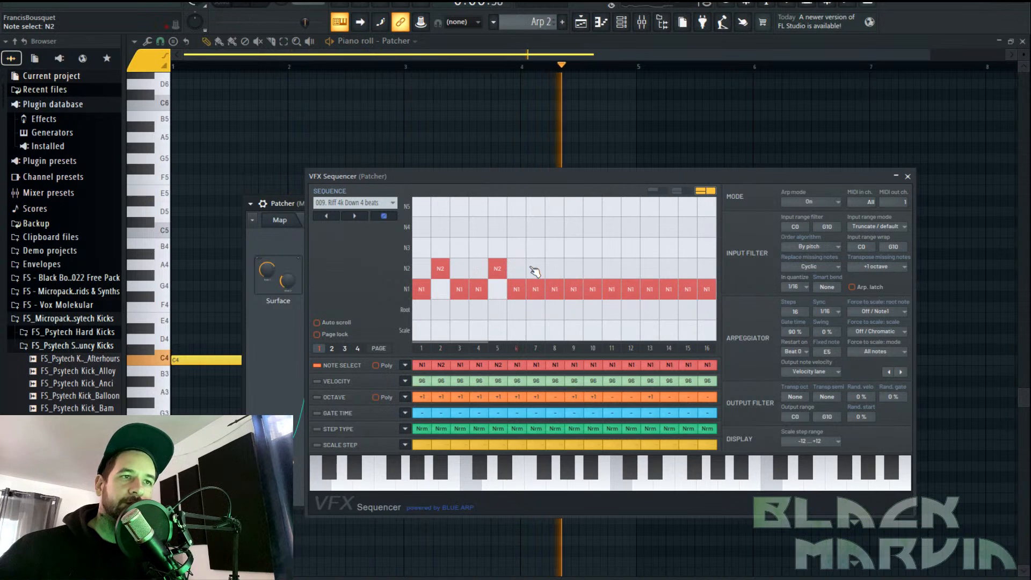
pyautogui.click(554, 268)
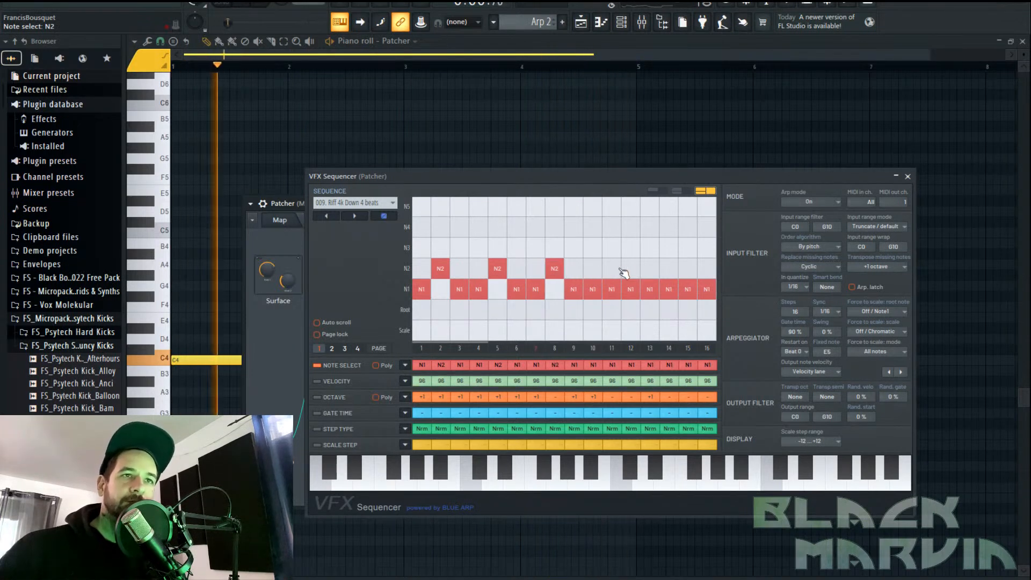
pyautogui.click(611, 268)
pyautogui.click(669, 268)
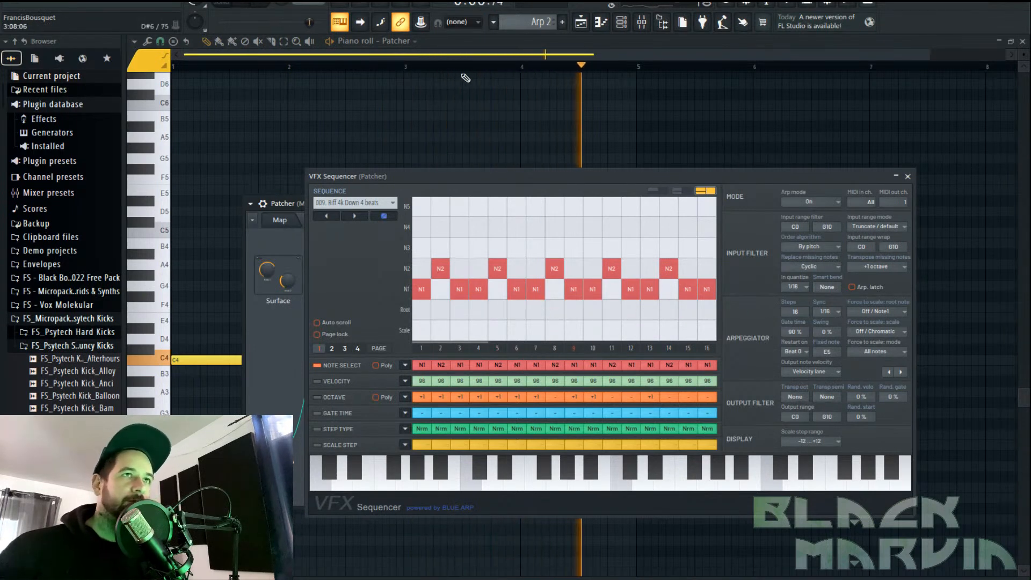
# Return to the Phase Plant inside Patcher and lower its Cutoff macro to 4%
pyautogui.click(601, 23)
pyautogui.click(621, 22)
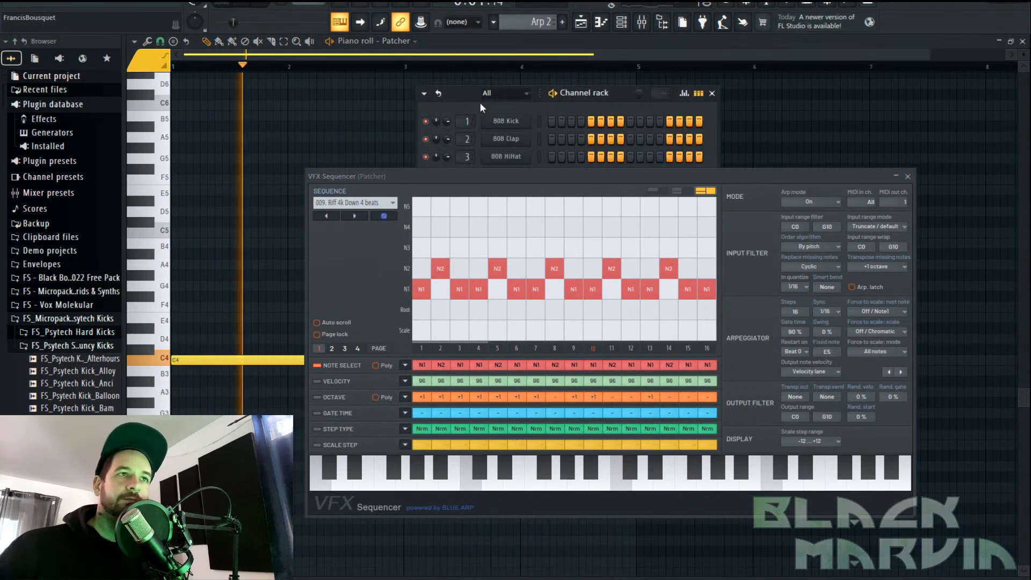
pyautogui.click(514, 214)
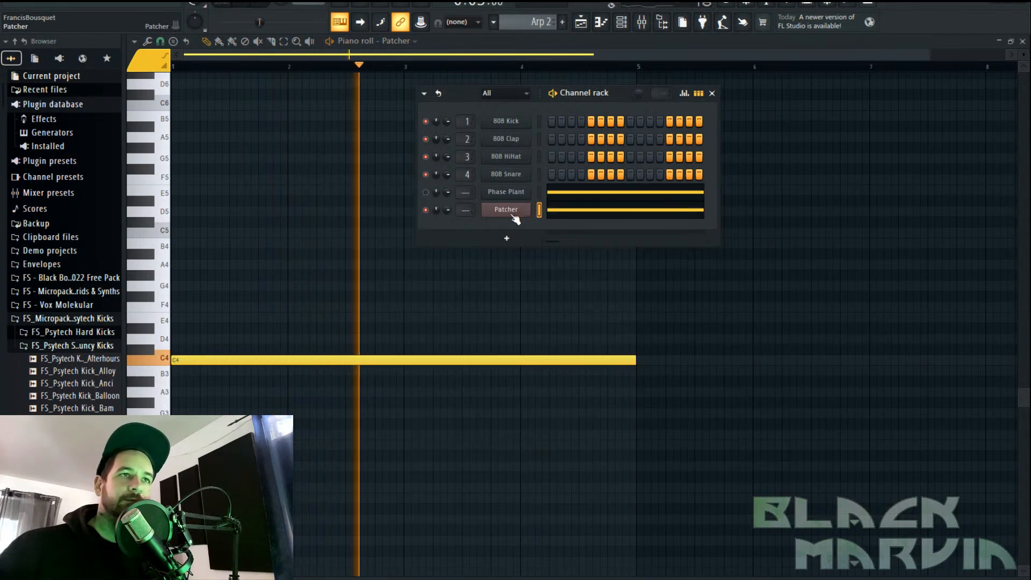
pyautogui.click(516, 214)
pyautogui.doubleClick(501, 342)
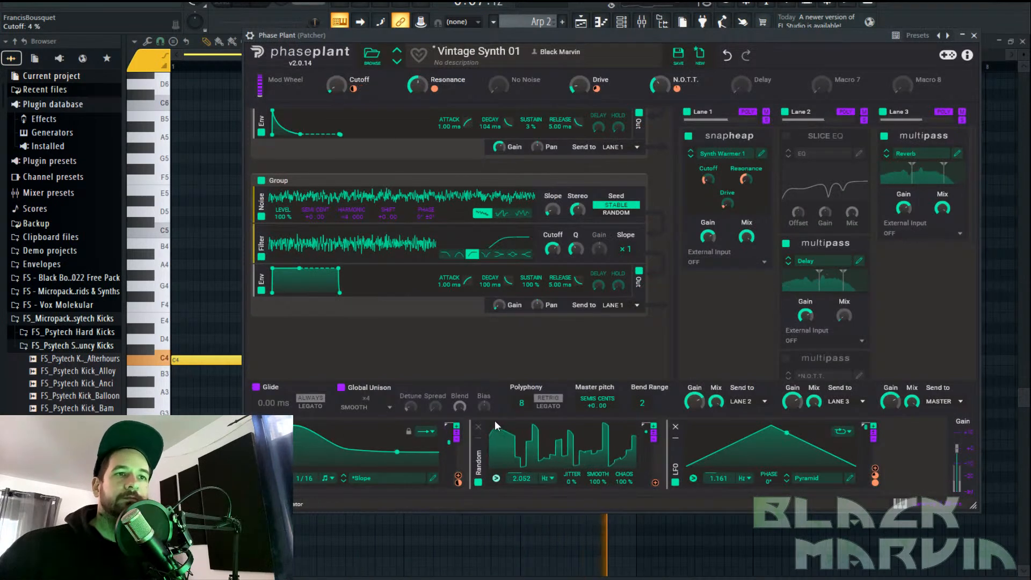
# Reshape the 1/16 Slope curve with lower, earlier middle and end nodes, and sweep the Cutoff macro to hear it
pyautogui.click(433, 478)
pyautogui.moveTo(346, 231)
pyautogui.mouseDown()
pyautogui.moveTo(373, 225)
pyautogui.moveTo(325, 222)
pyautogui.moveTo(318, 206)
pyautogui.moveTo(304, 214)
pyautogui.mouseUp()
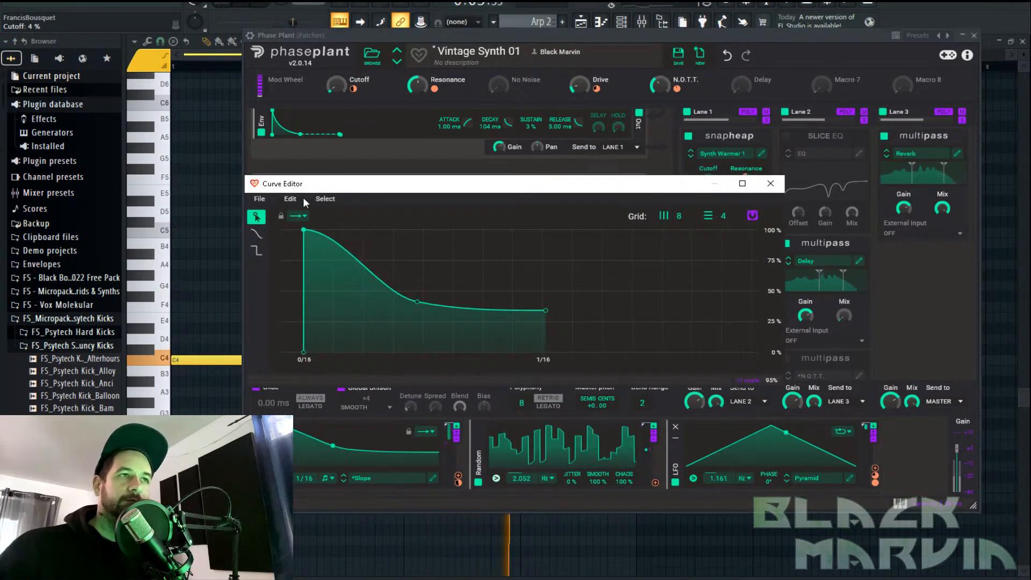
pyautogui.moveTo(417, 302); pyautogui.dragTo(402, 328)
pyautogui.moveTo(545, 311); pyautogui.dragTo(528, 329)
pyautogui.moveTo(407, 324); pyautogui.dragTo(394, 335)
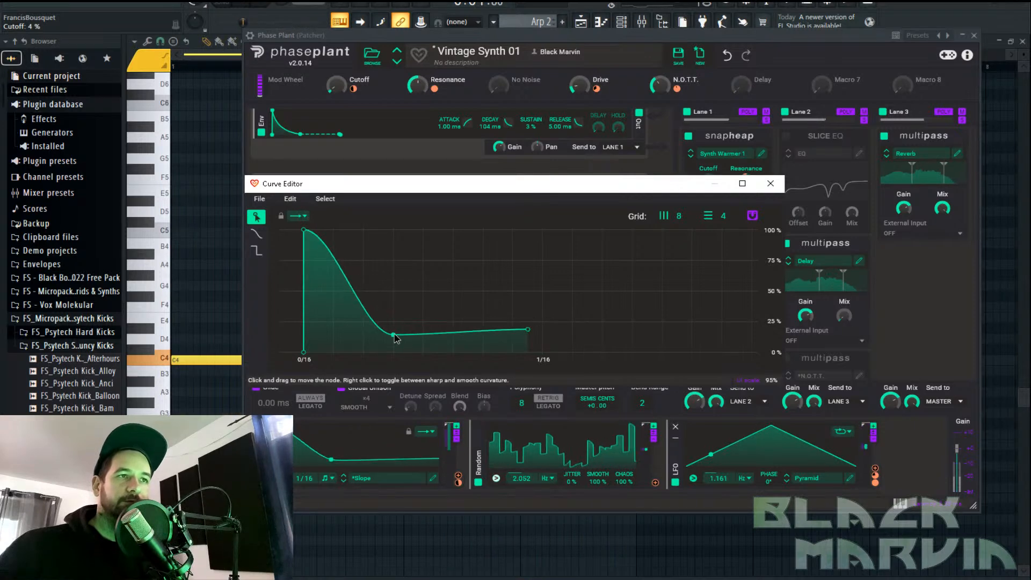
pyautogui.moveTo(527, 329); pyautogui.dragTo(527, 324)
pyautogui.click(770, 183)
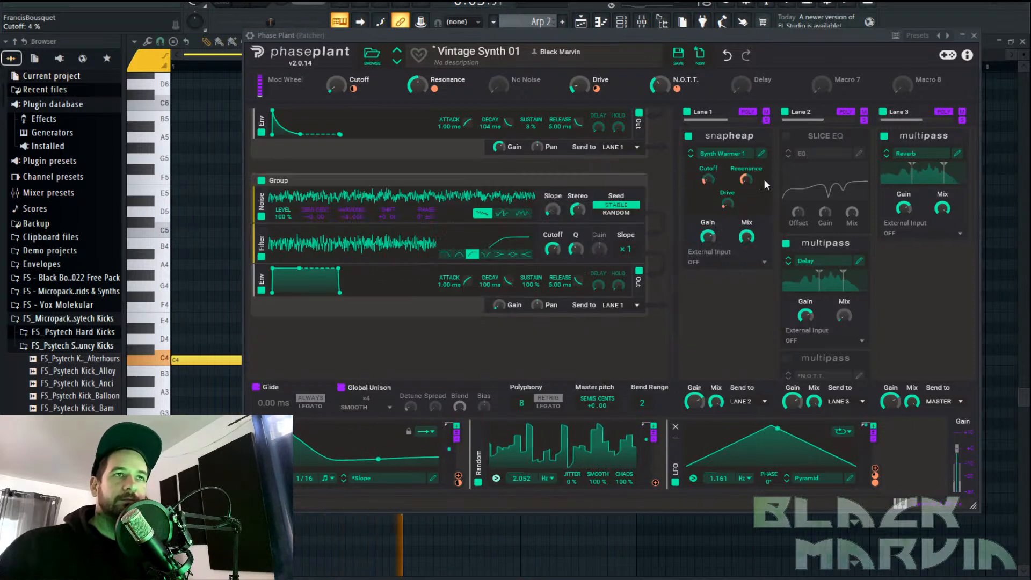
pyautogui.moveTo(335, 85)
pyautogui.mouseDown()
pyautogui.moveTo(335, 62)
pyautogui.moveTo(335, 71)
pyautogui.mouseUp()
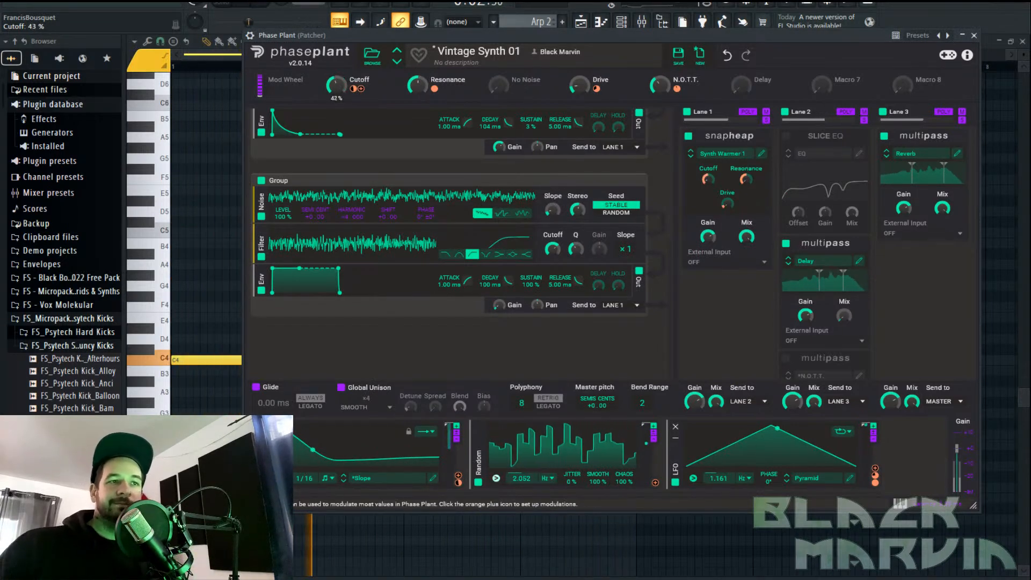
pyautogui.moveTo(335, 85); pyautogui.dragTo(335, 87)
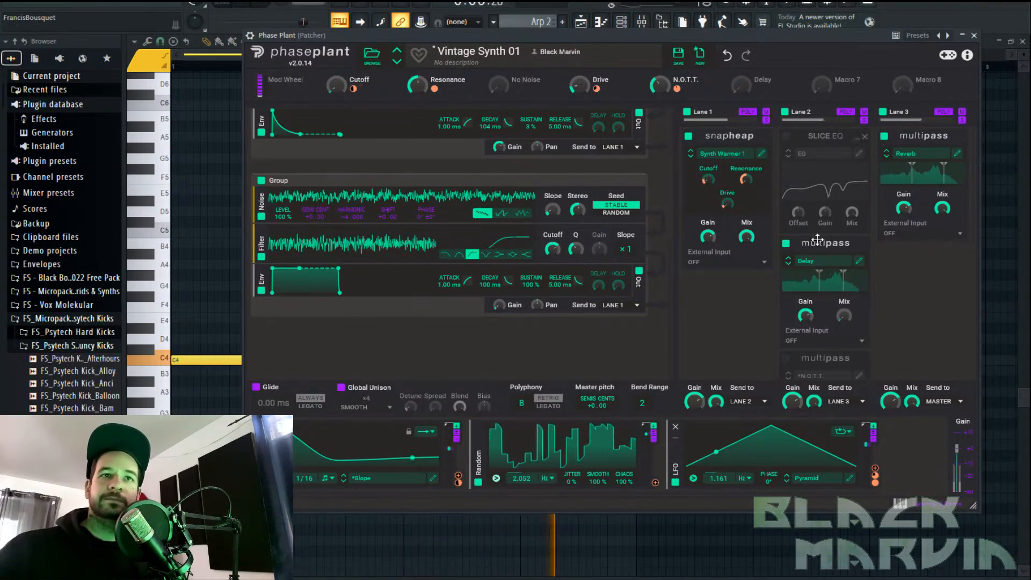
# Bypass the Reverb Multipass in Lane 3, and try the Delay macro before fully raising the Delay Multipass's Mix
pyautogui.click(884, 135)
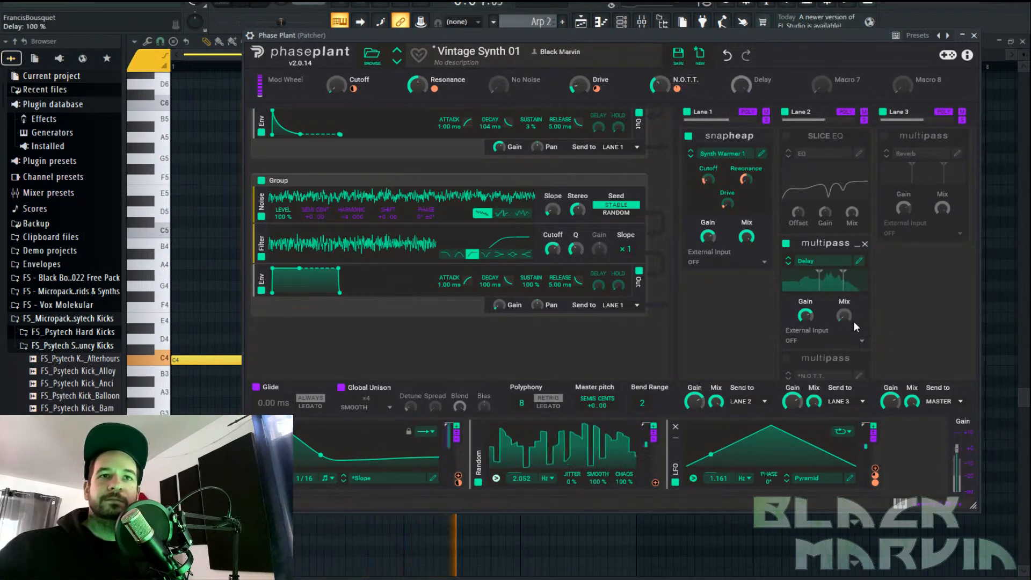
pyautogui.moveTo(741, 85); pyautogui.dragTo(779, 262)
# Sync the Band 3 Dual Delay to the tempo at 3/16, with a ×1.00 multiplier and a 49% mix
pyautogui.click(856, 264)
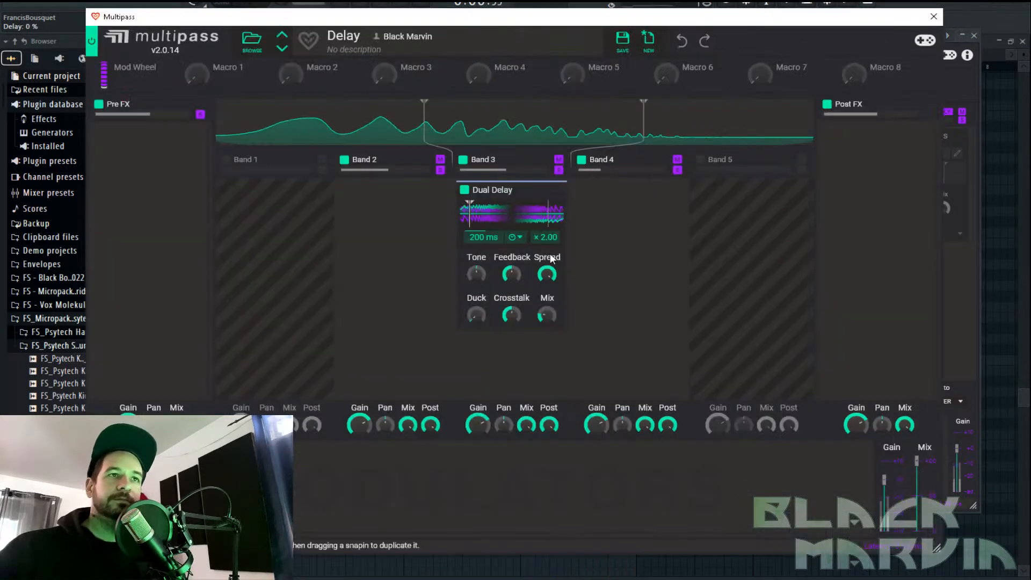
pyautogui.click(514, 237)
pyautogui.click(524, 248)
pyautogui.moveTo(475, 210); pyautogui.dragTo(485, 212)
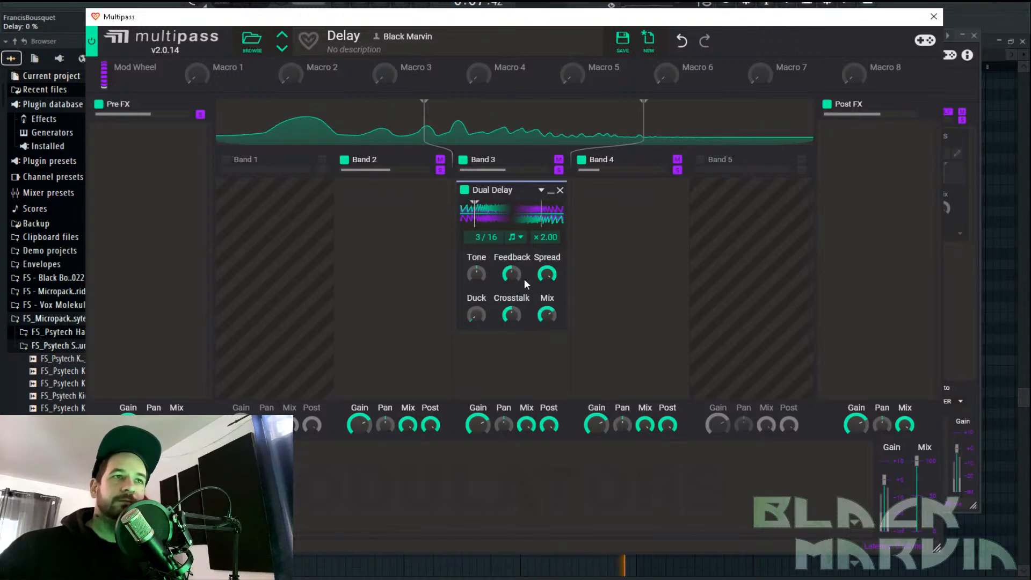
pyautogui.doubleClick(553, 237)
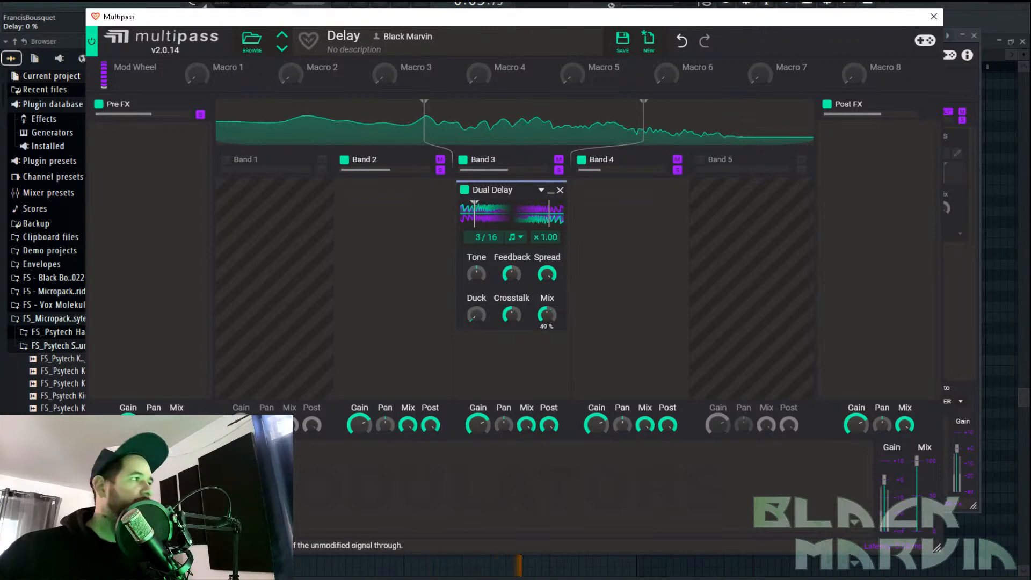
pyautogui.click(934, 17)
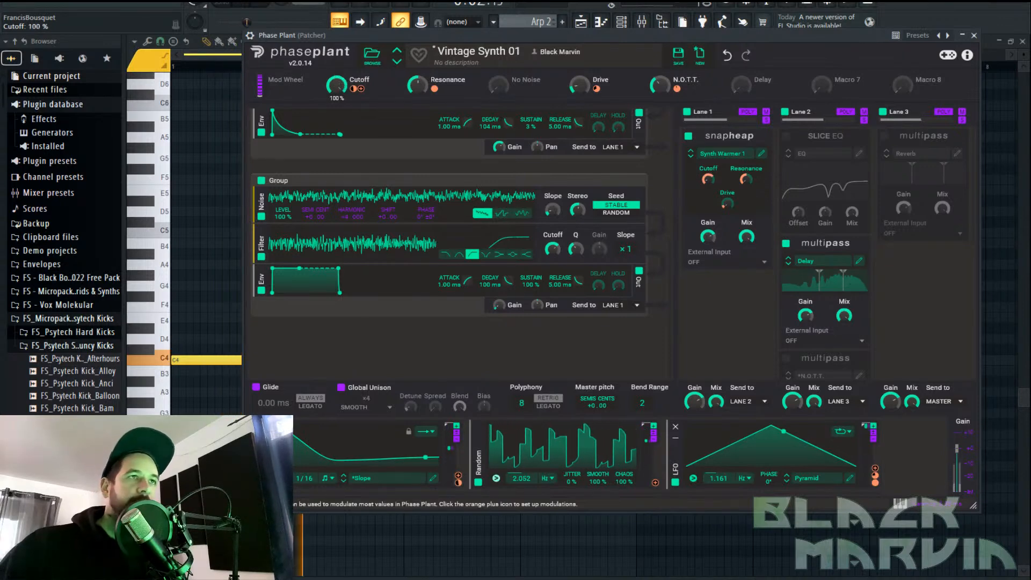
# Turn down the Cutoff and Resonance macros and enable the N.O.T.T. Multipass in Lane 2
pyautogui.moveTo(346, 89); pyautogui.dragTo(336, 121)
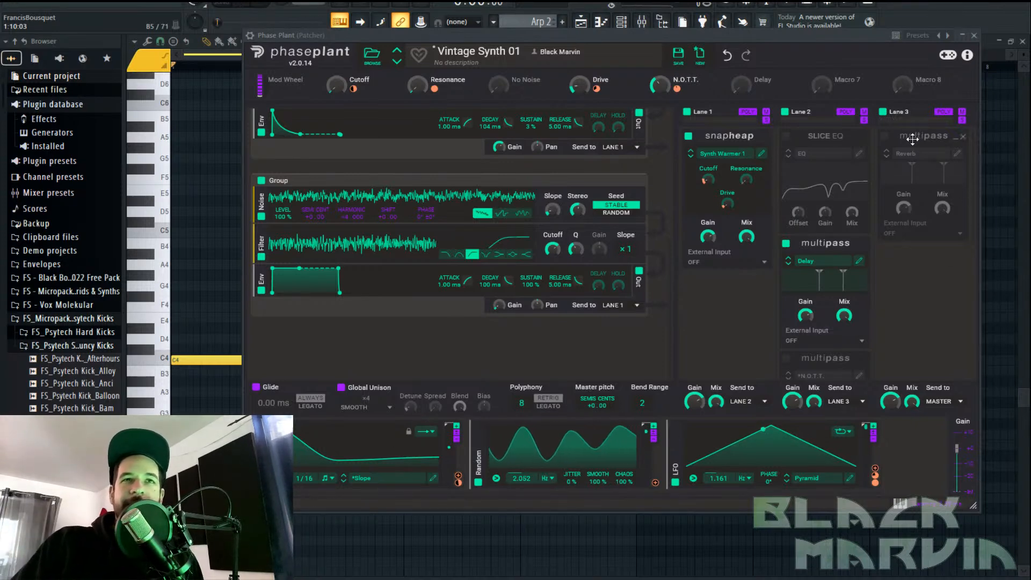
pyautogui.scroll(-3, 803, 231)
pyautogui.click(786, 219)
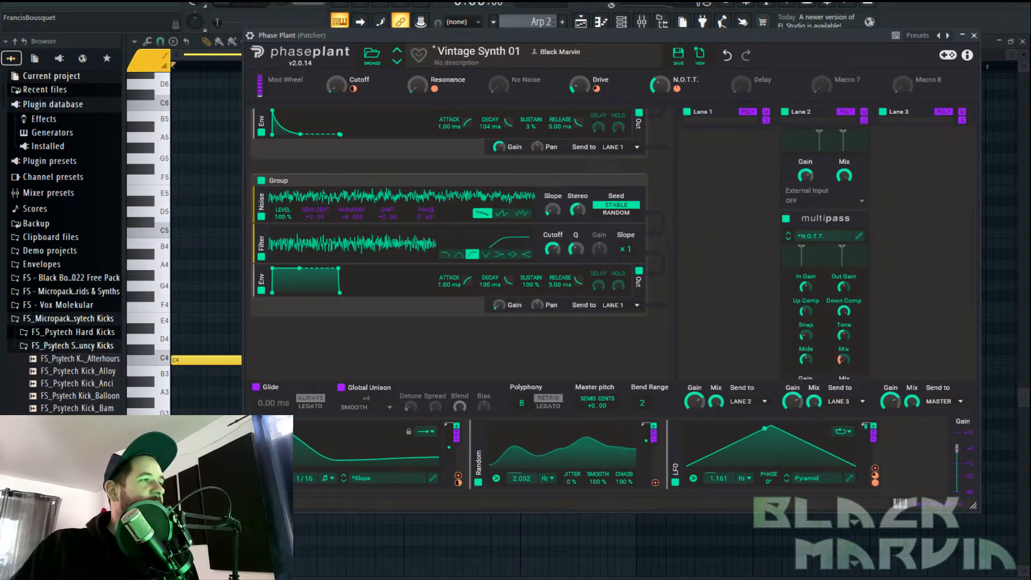
# Play the arp and sweep the Cutoff macro down to 0% to hear the patch with N.O.T.T. enabled
pyautogui.click(255, 8)
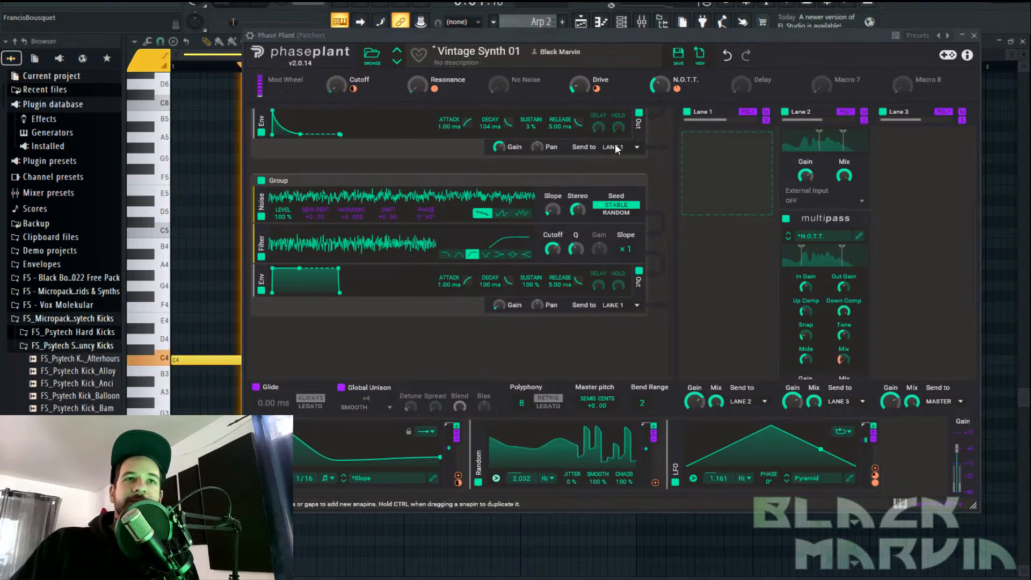
pyautogui.moveTo(336, 85); pyautogui.dragTo(336, 193)
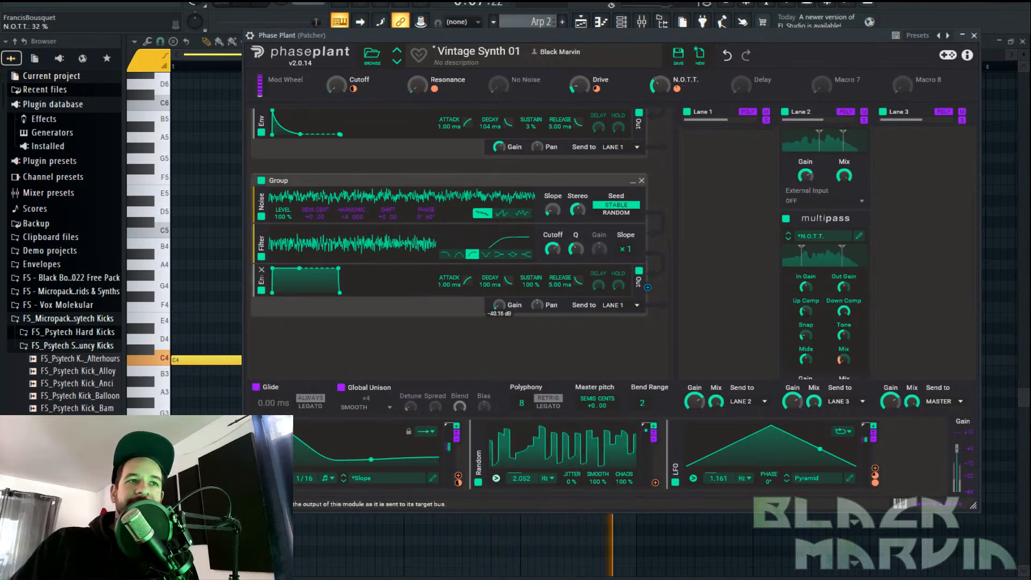
pyautogui.moveTo(336, 100)
pyautogui.mouseDown()
pyautogui.moveTo(337, 11)
pyautogui.moveTo(336, 108)
pyautogui.mouseUp()
# Enable the Reverb Multipass in Lane 3 and raise the lower crossover frequency of its Band 3
pyautogui.scroll(3, 912, 203)
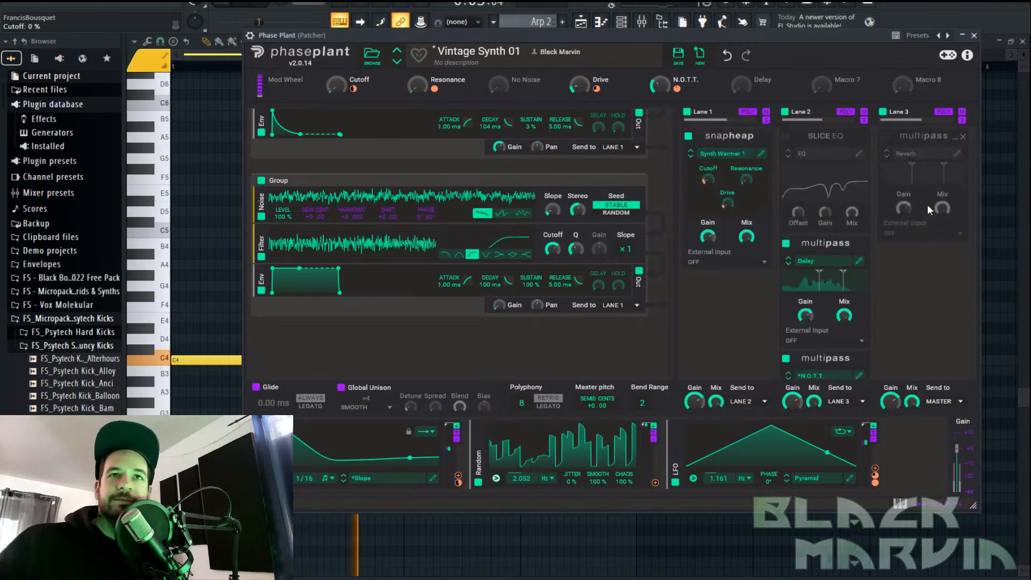
pyautogui.click(884, 138)
pyautogui.click(956, 155)
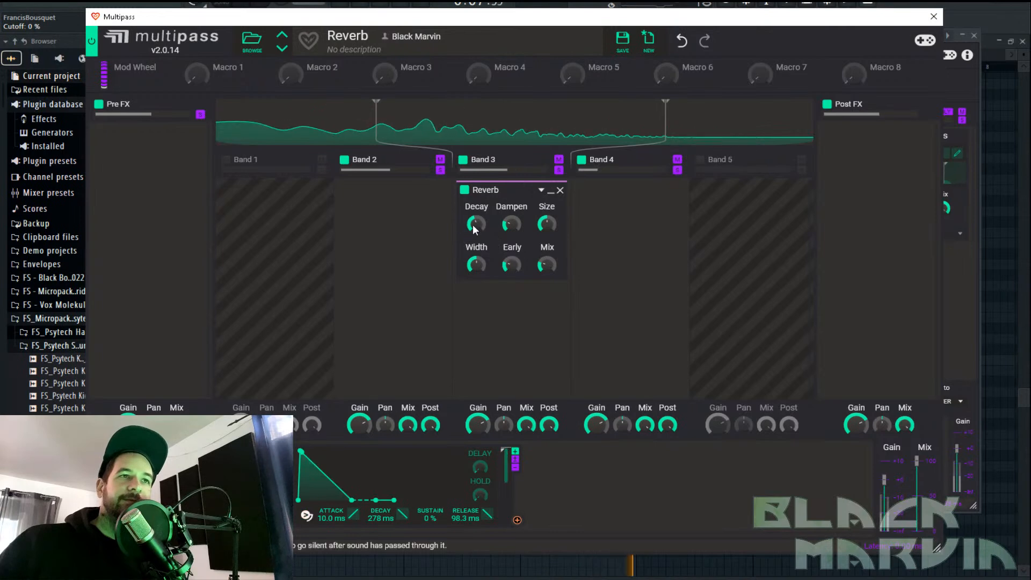
pyautogui.moveTo(499, 190); pyautogui.dragTo(553, 129)
pyautogui.moveTo(377, 129); pyautogui.dragTo(418, 129)
pyautogui.click(934, 17)
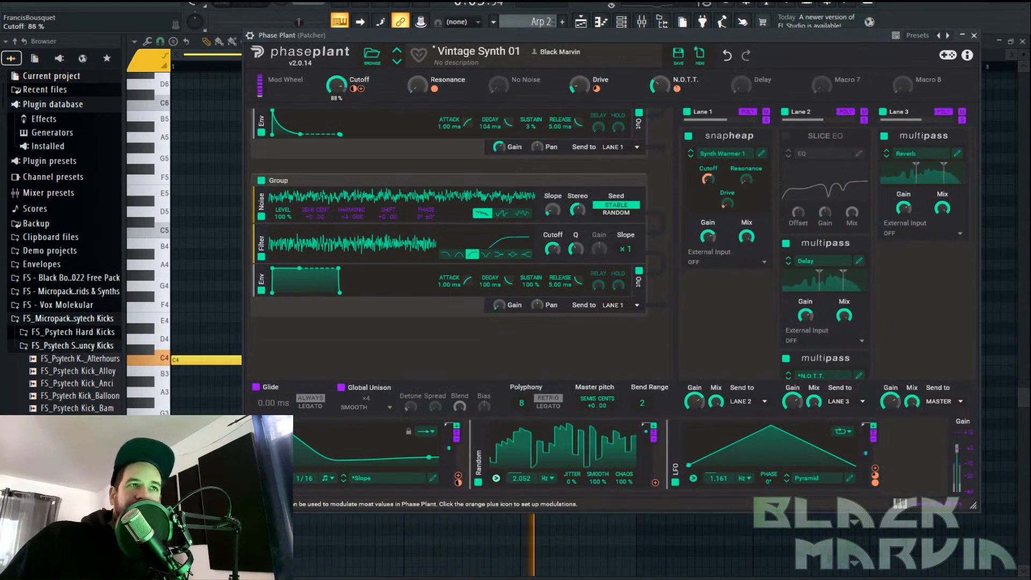
# Set the first wavetable group's envelope decay to 165 ms and turn the Cutoff macro fully down
pyautogui.scroll(3, 516, 205)
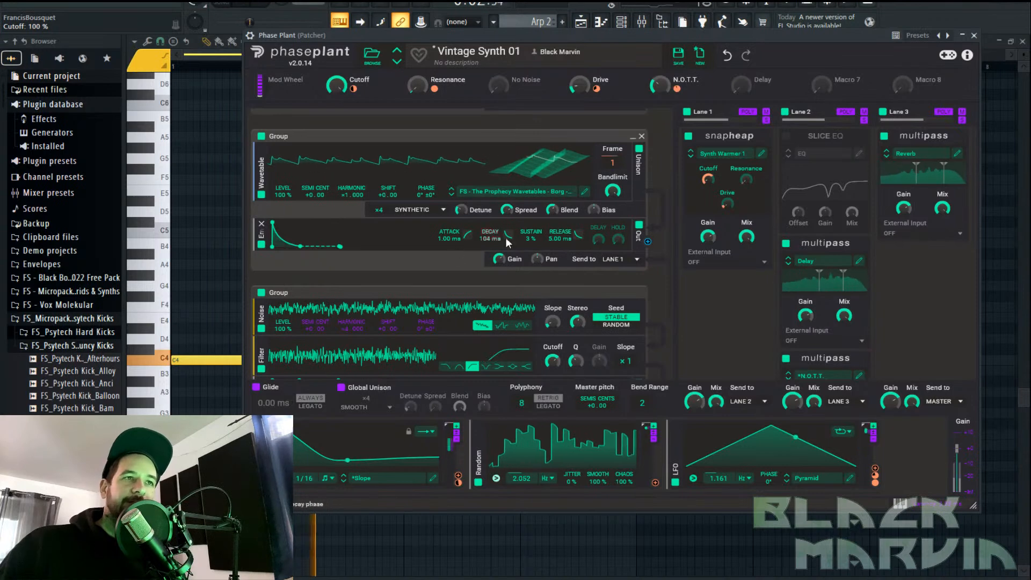
pyautogui.scroll(2, 527, 313)
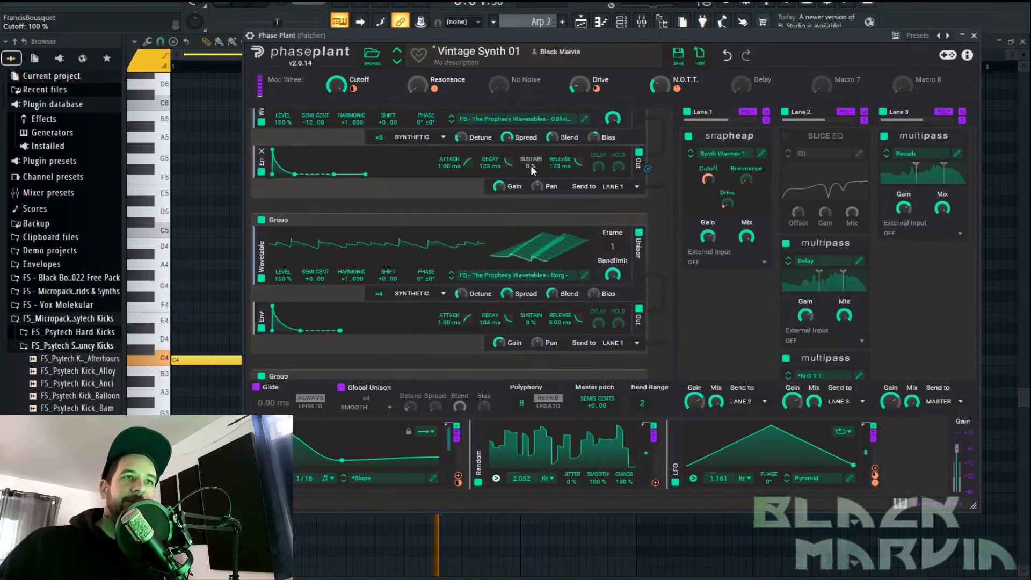
pyautogui.scroll(2, 525, 171)
pyautogui.moveTo(505, 217); pyautogui.dragTo(498, 249)
pyautogui.moveTo(336, 85); pyautogui.dragTo(337, 139)
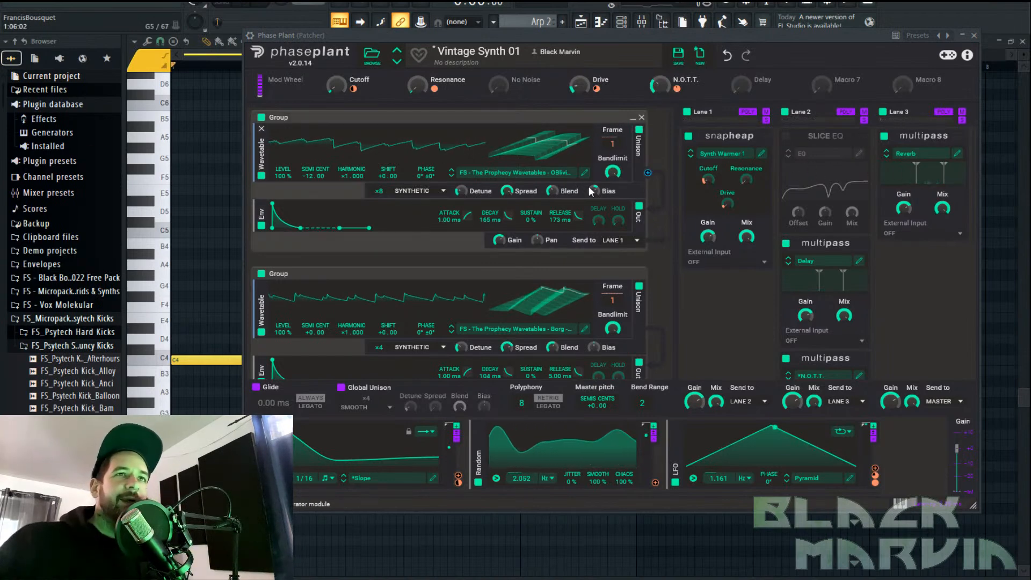
# Add a Random modulator with 100% smooth and route it to the first wavetable's Semi/Cent pitch
pyautogui.scroll(-3, 703, 279)
pyautogui.click(913, 456)
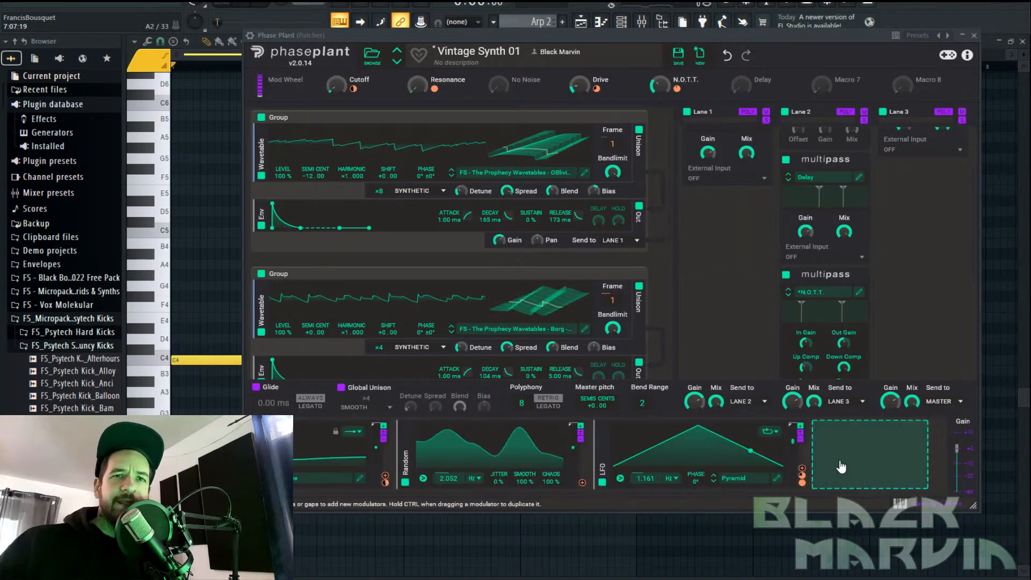
pyautogui.click(798, 442)
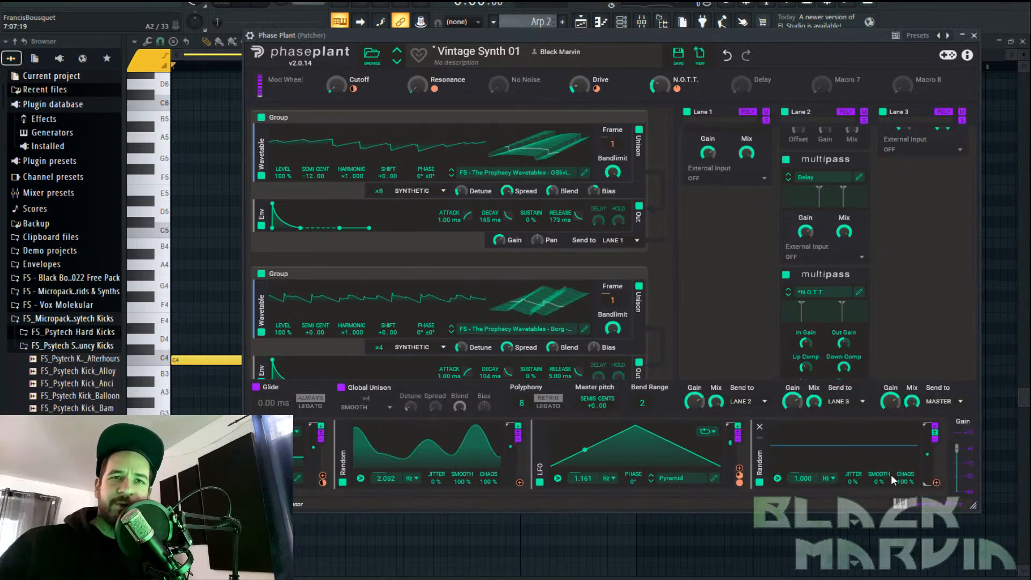
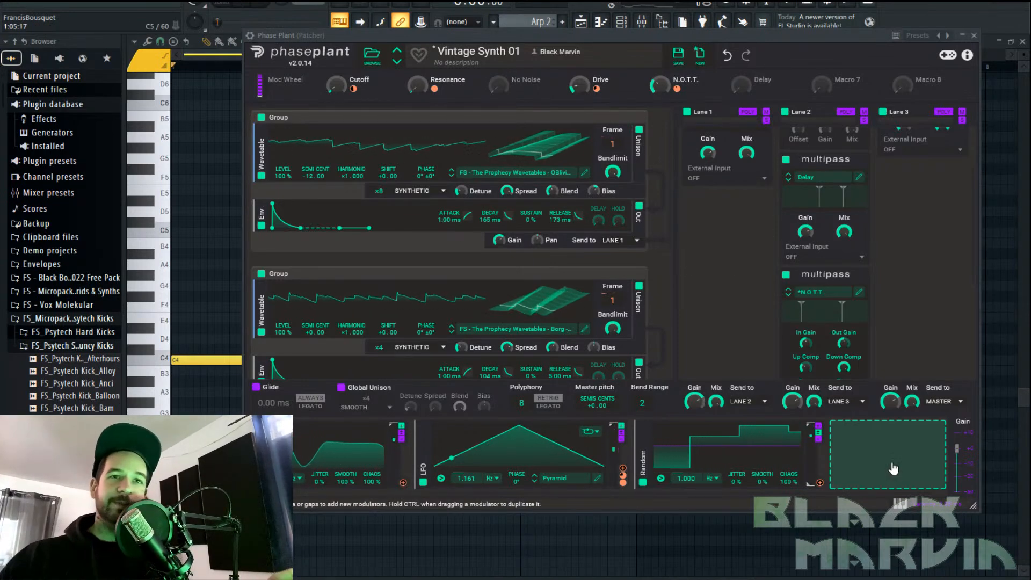
pyautogui.moveTo(820, 482); pyautogui.dragTo(526, 117)
pyautogui.moveTo(366, 202); pyautogui.dragTo(315, 182)
pyautogui.moveTo(765, 480); pyautogui.dragTo(765, 424)
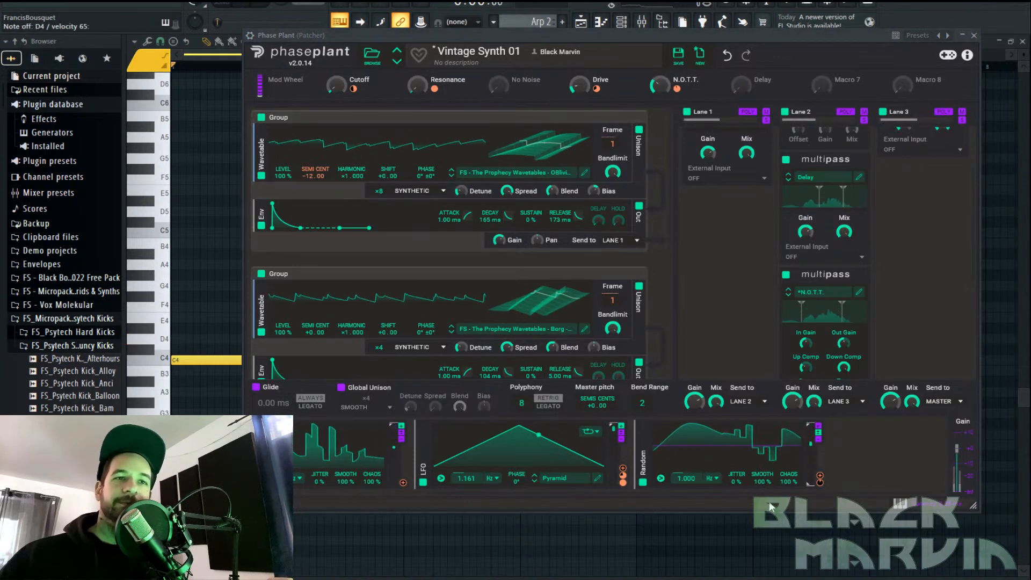
# Fine-tune the Random modulation amount on the first wavetable's pitch and adjust the modulator's output depth
pyautogui.moveTo(315, 183)
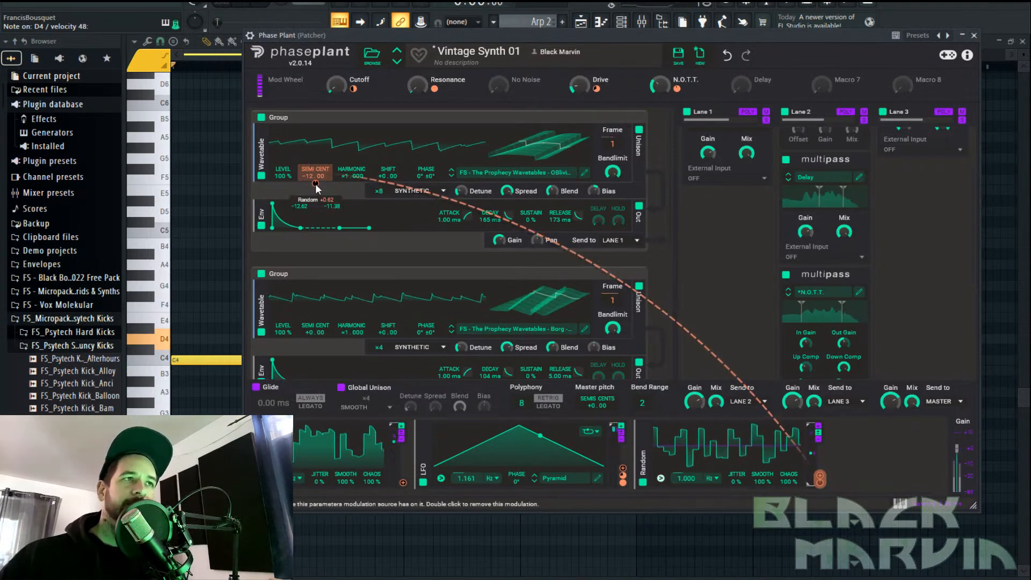
pyautogui.moveTo(820, 483); pyautogui.dragTo(424, 220)
pyautogui.moveTo(323, 182); pyautogui.dragTo(316, 184)
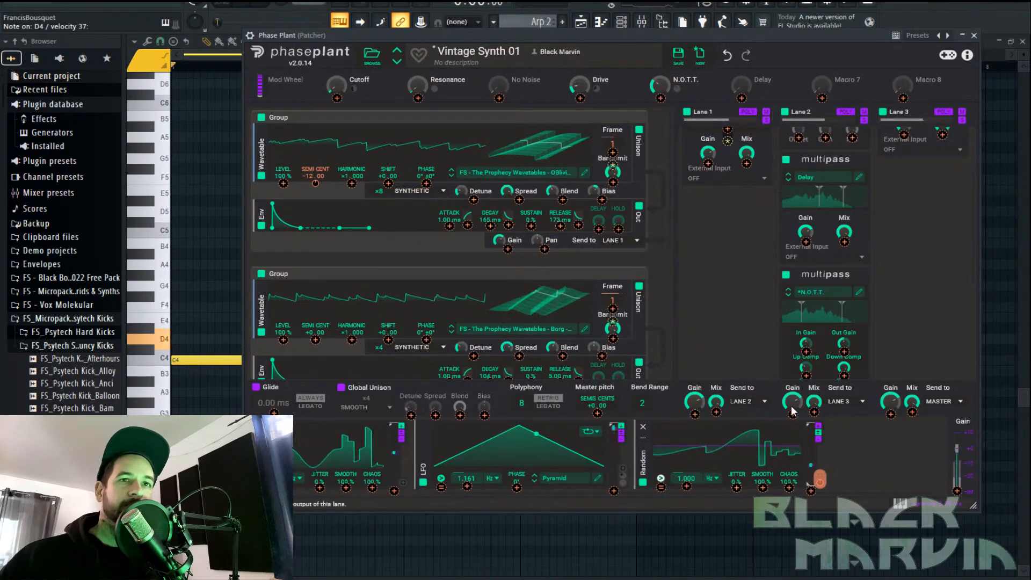
pyautogui.moveTo(811, 435); pyautogui.dragTo(811, 454)
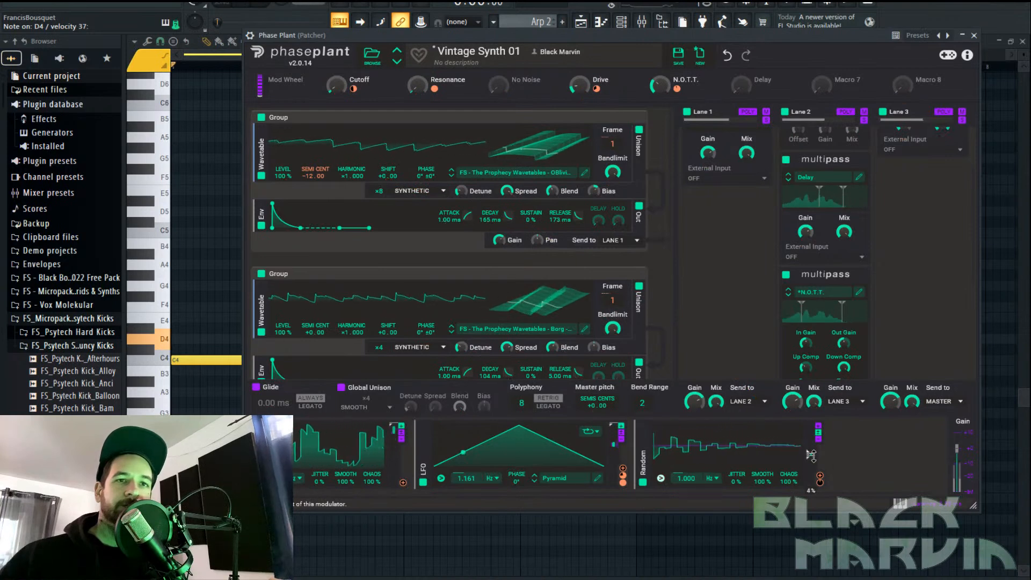
pyautogui.rightClick(316, 182)
pyautogui.write('0.')
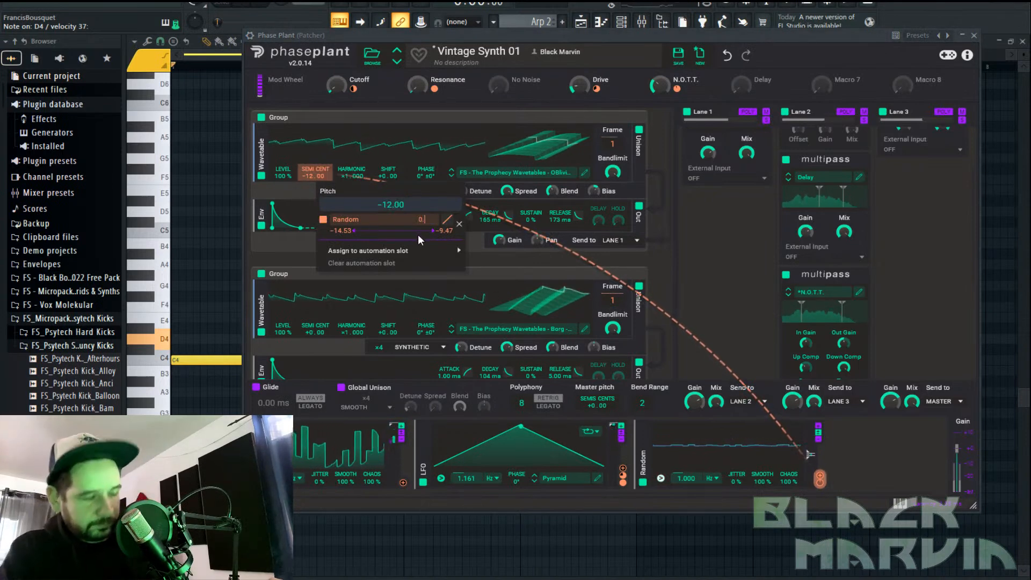
pyautogui.press('Return')
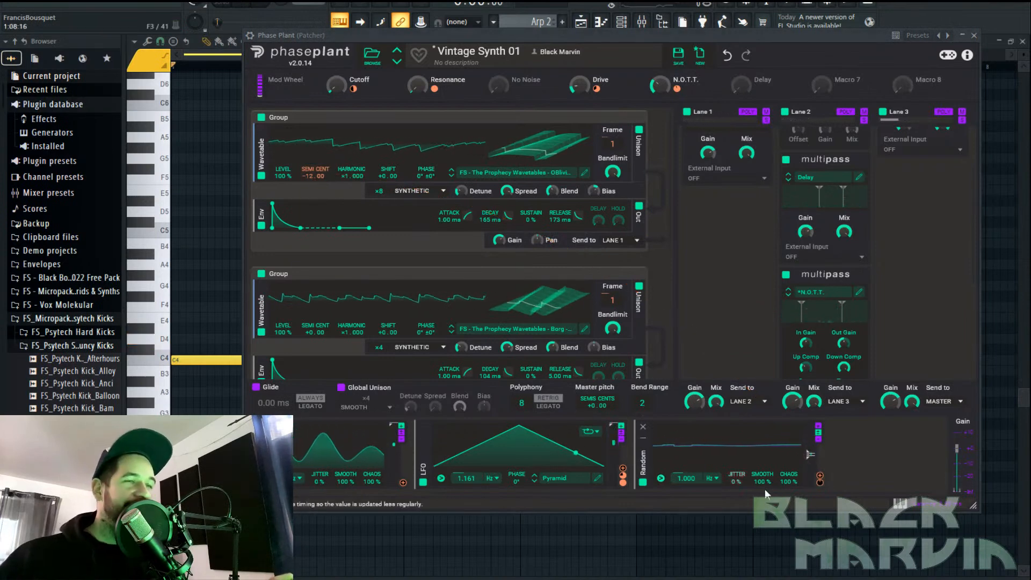
pyautogui.moveTo(812, 481); pyautogui.dragTo(311, 182)
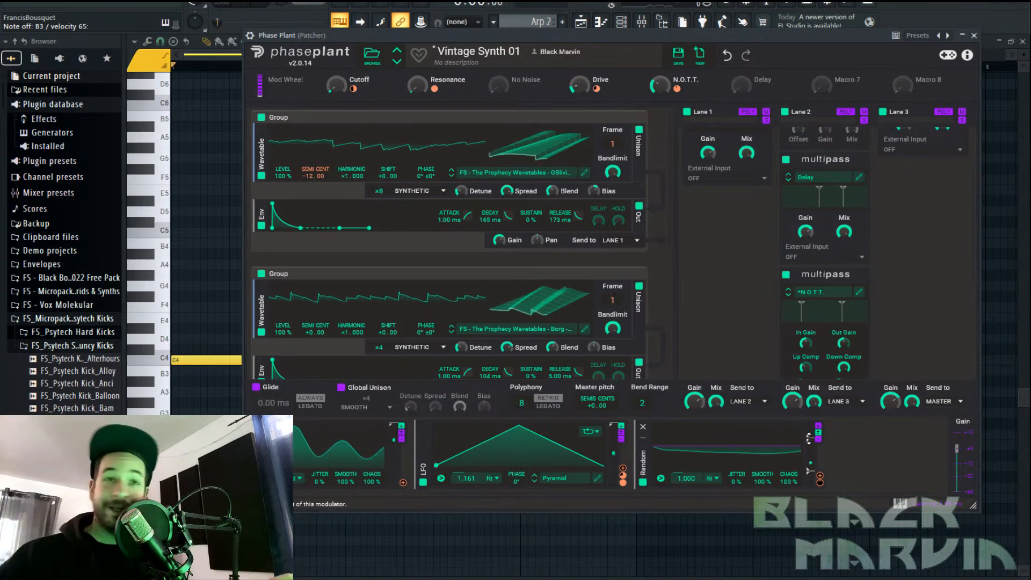
# Duplicate the Random modulator and route the copy to the second wavetable's Semi/Cent pitch with an amount of 0.1
pyautogui.moveTo(643, 459); pyautogui.dragTo(314, 339)
pyautogui.rightClick(314, 340)
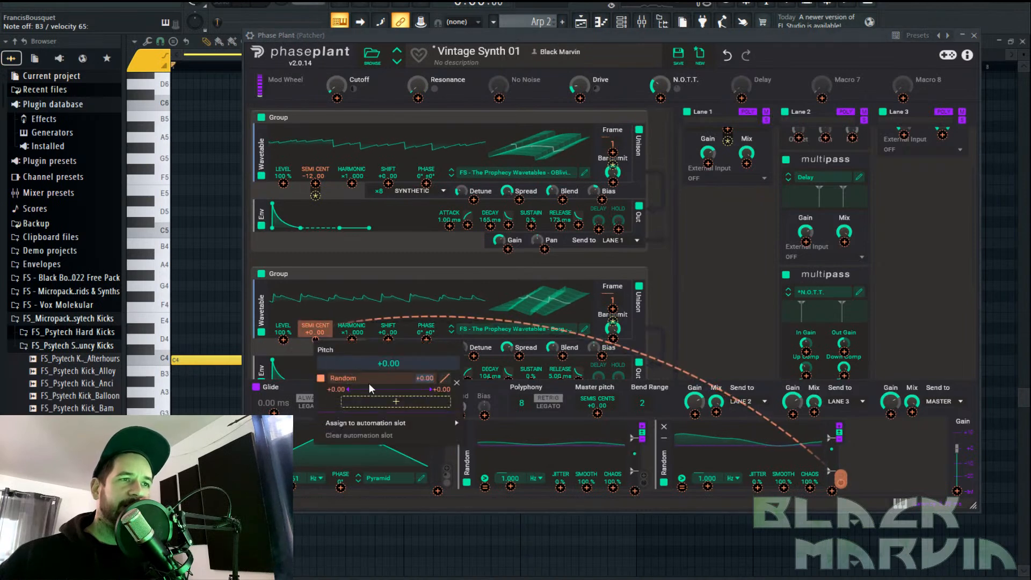
pyautogui.write('0.1')
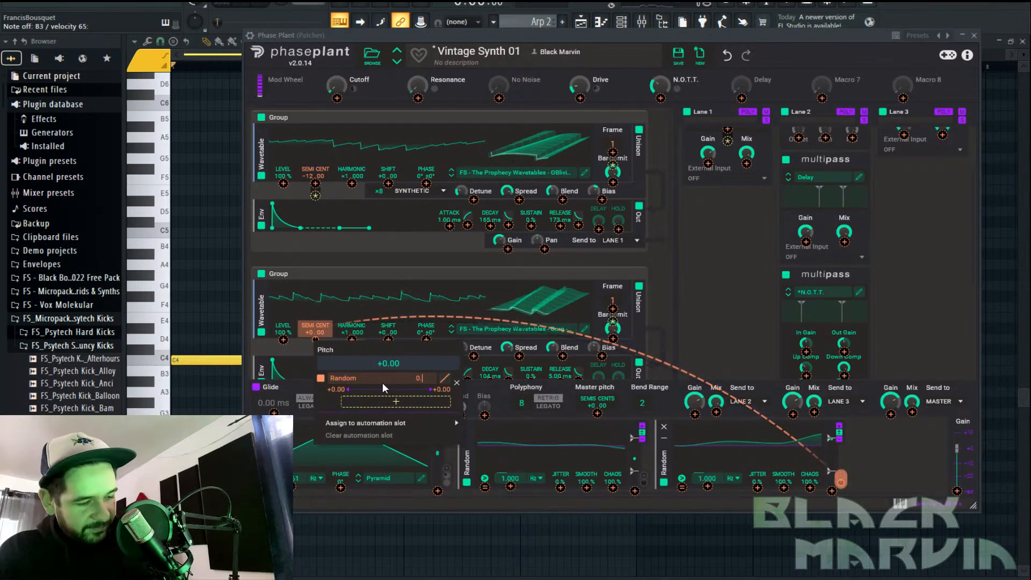
pyautogui.press('Return')
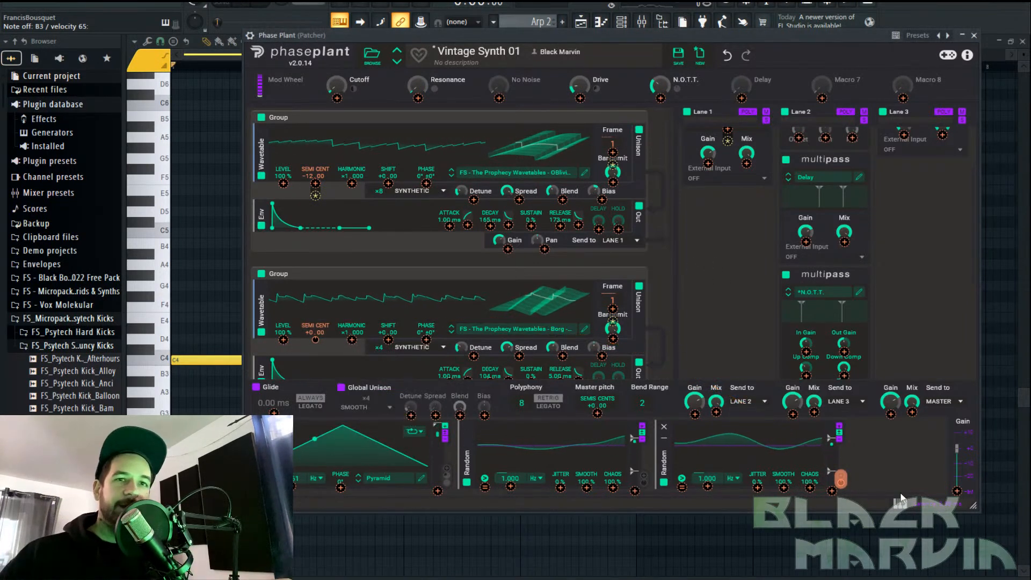
pyautogui.click(899, 470)
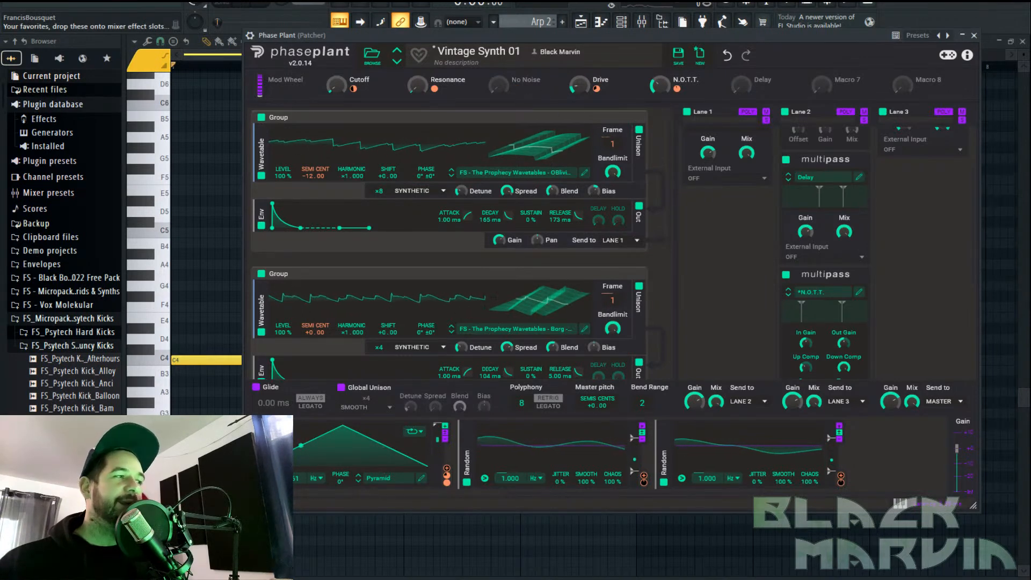
# Audition the randomly pitched wavetables with a Cutoff macro sweep, and bypass the Snap Heap in Lane 1
pyautogui.press('space')
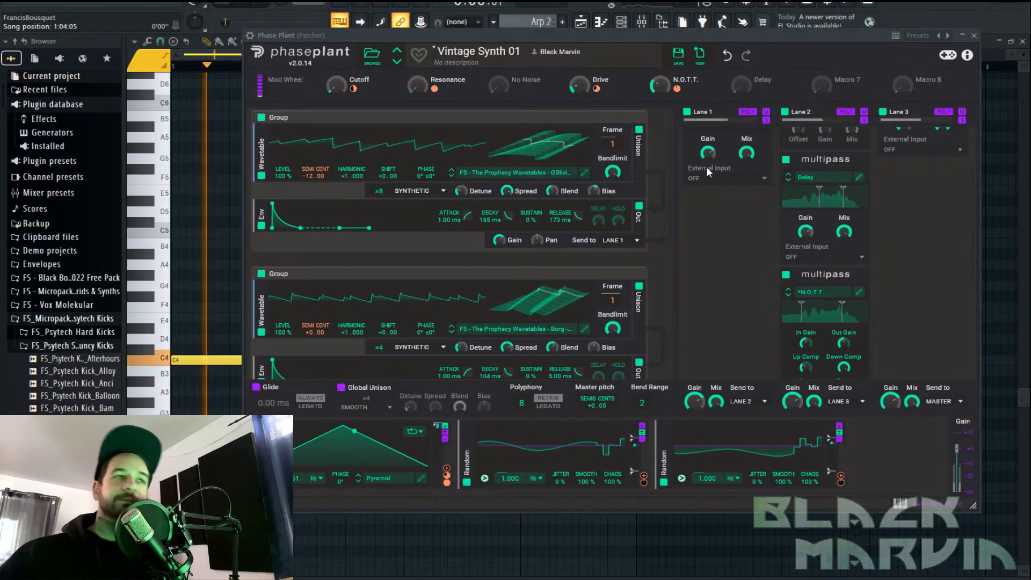
pyautogui.moveTo(330, 88); pyautogui.dragTo(330, 79)
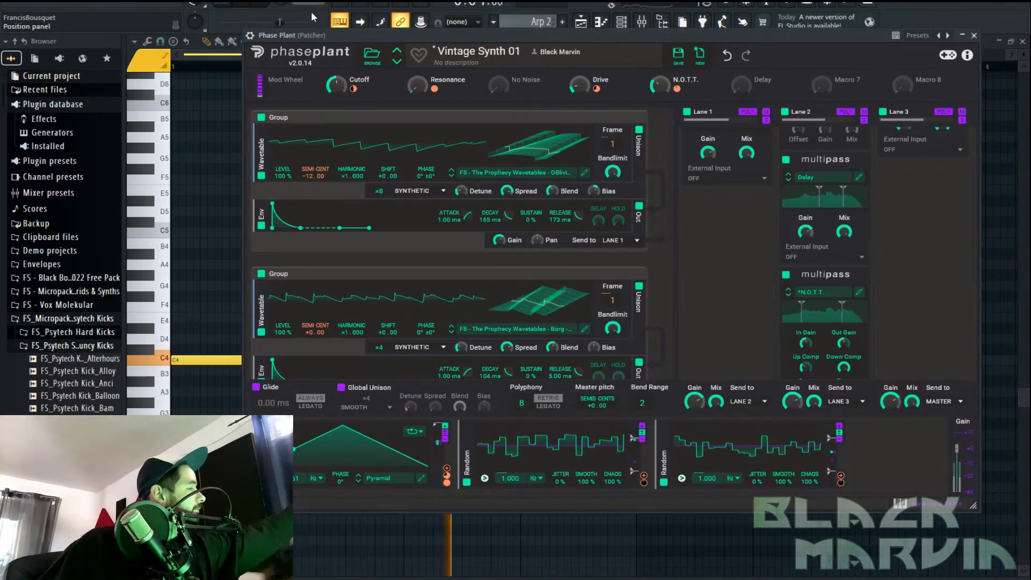
pyautogui.moveTo(336, 85); pyautogui.dragTo(337, 65)
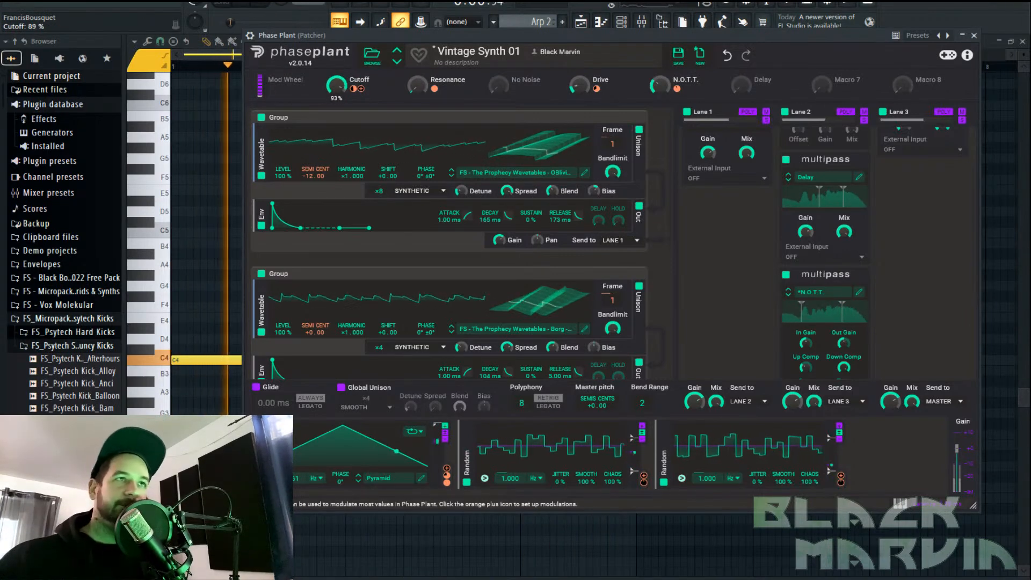
pyautogui.doubleClick(337, 85)
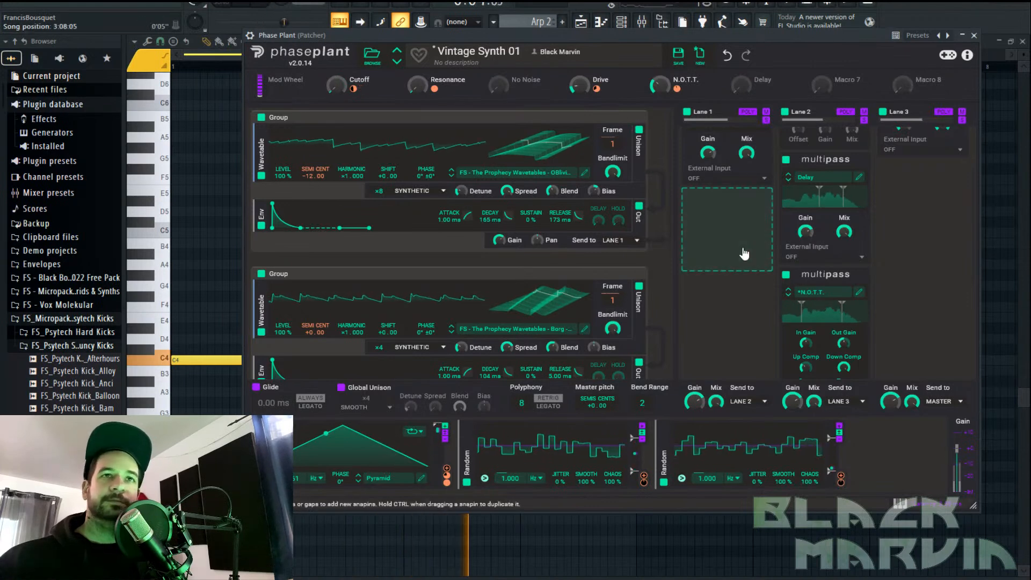
pyautogui.scroll(3, 752, 237)
pyautogui.click(688, 135)
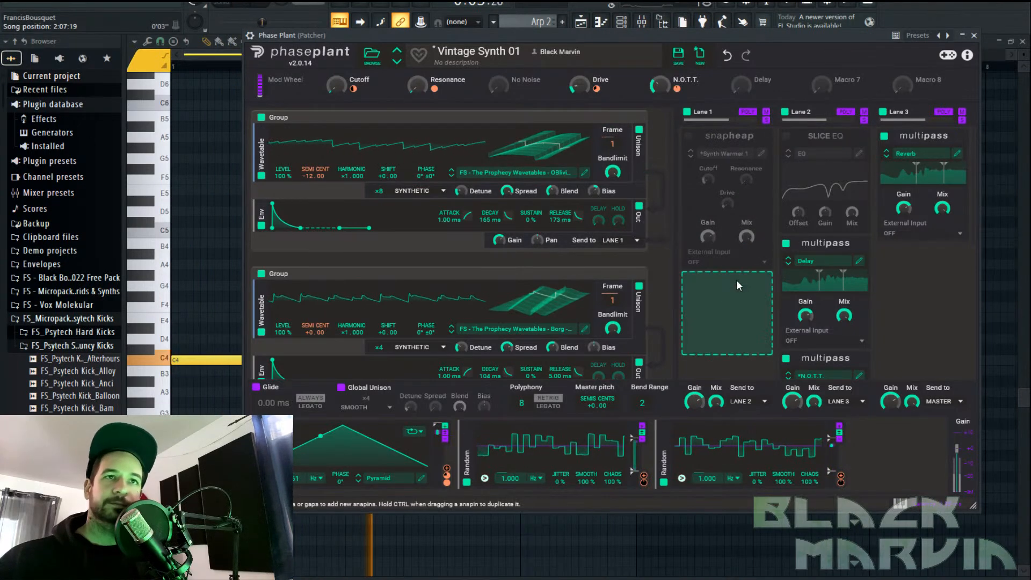
# Add a Ladder Filter below the Snap Heap in Lane 1 and stop playback
pyautogui.click(725, 289)
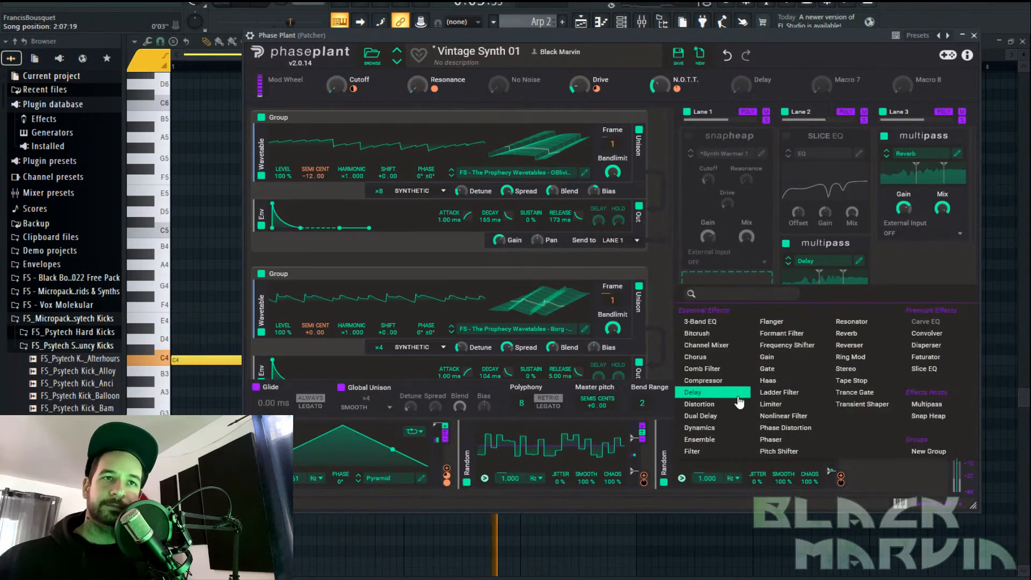
pyautogui.click(779, 392)
pyautogui.press('space')
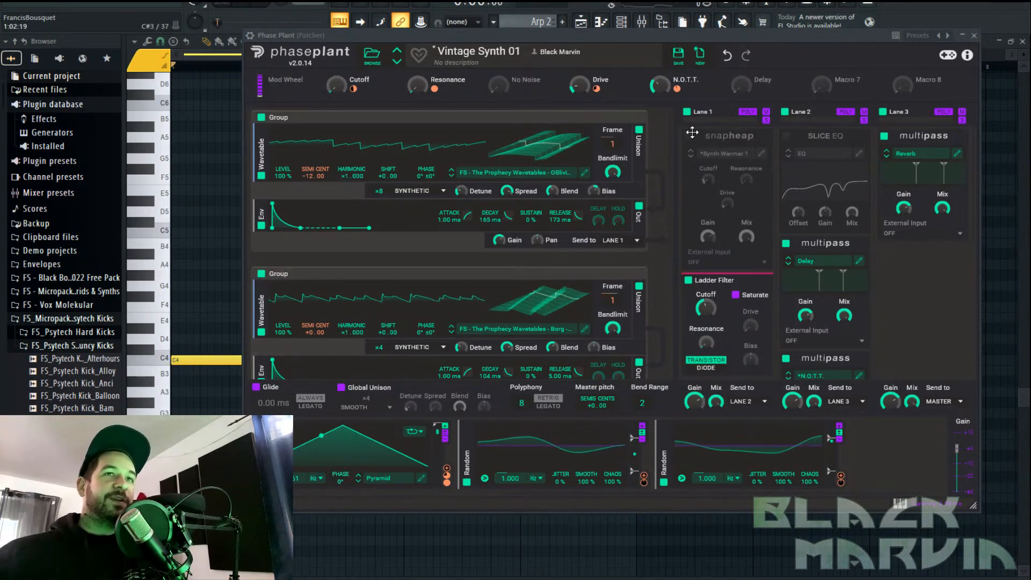
# Examine the effect chain inside Lane 1's Snap Heap, close its editor and bypass the Snap Heap
pyautogui.click(761, 155)
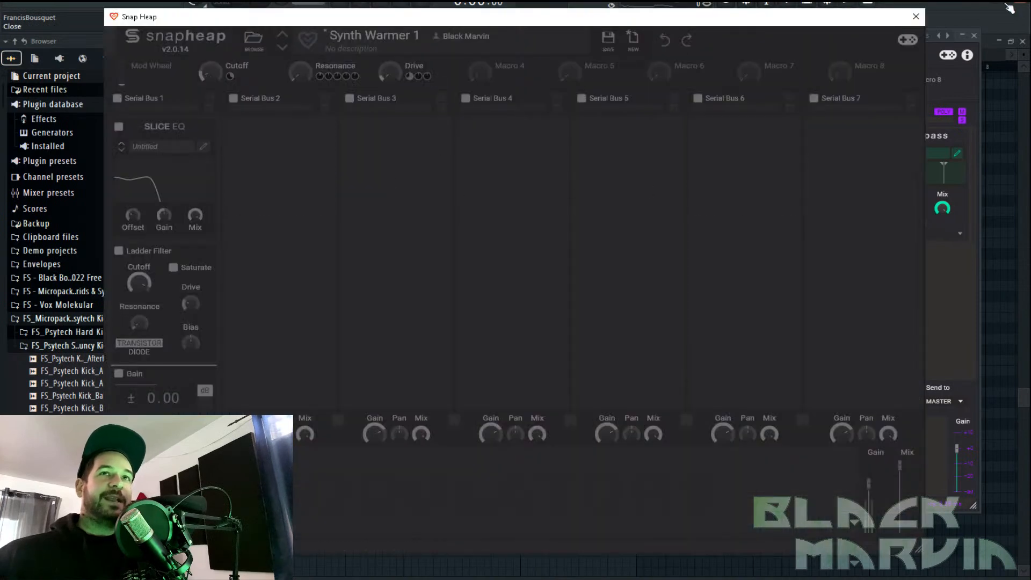
pyautogui.click(916, 17)
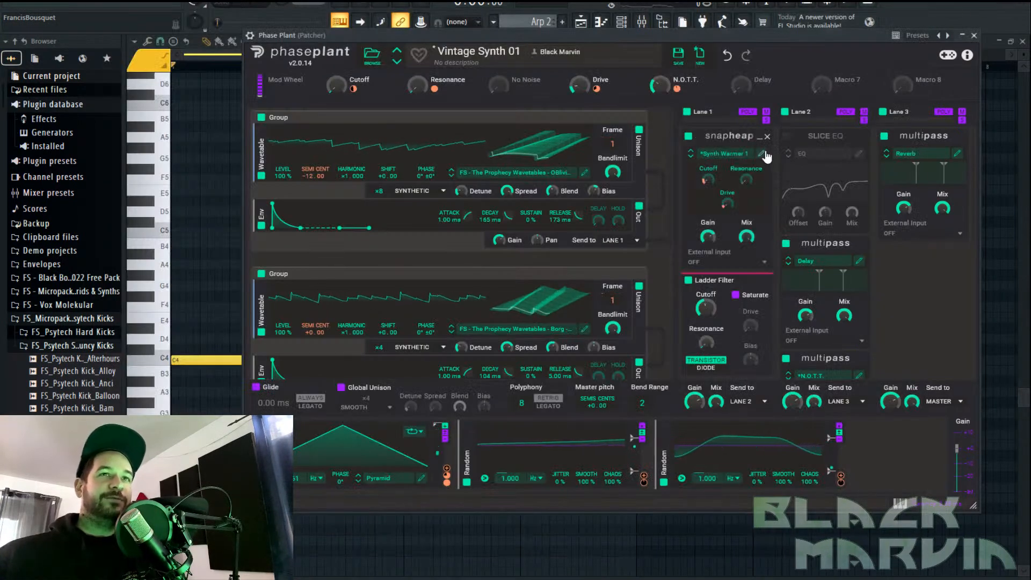
pyautogui.click(762, 157)
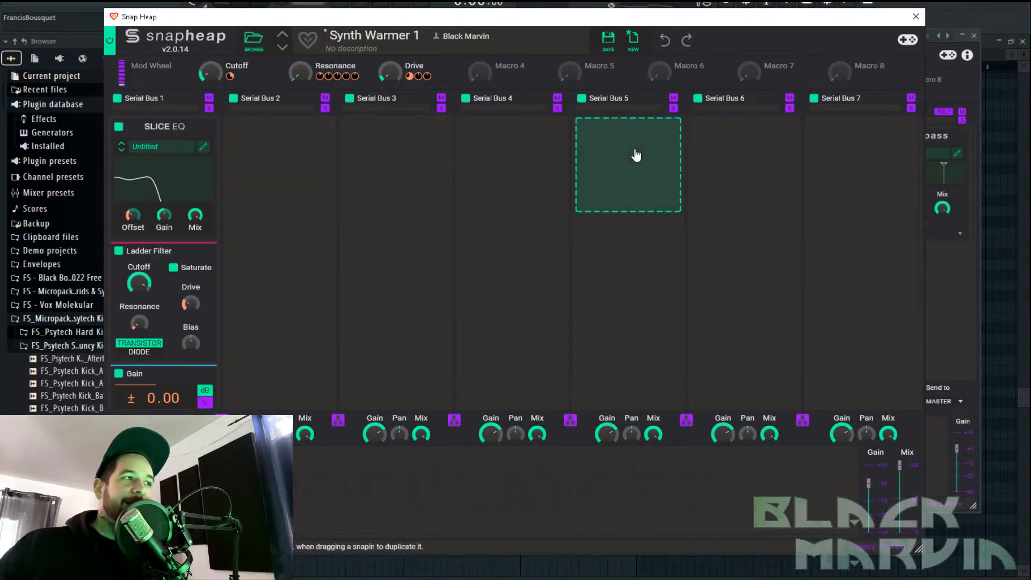
pyautogui.click(916, 16)
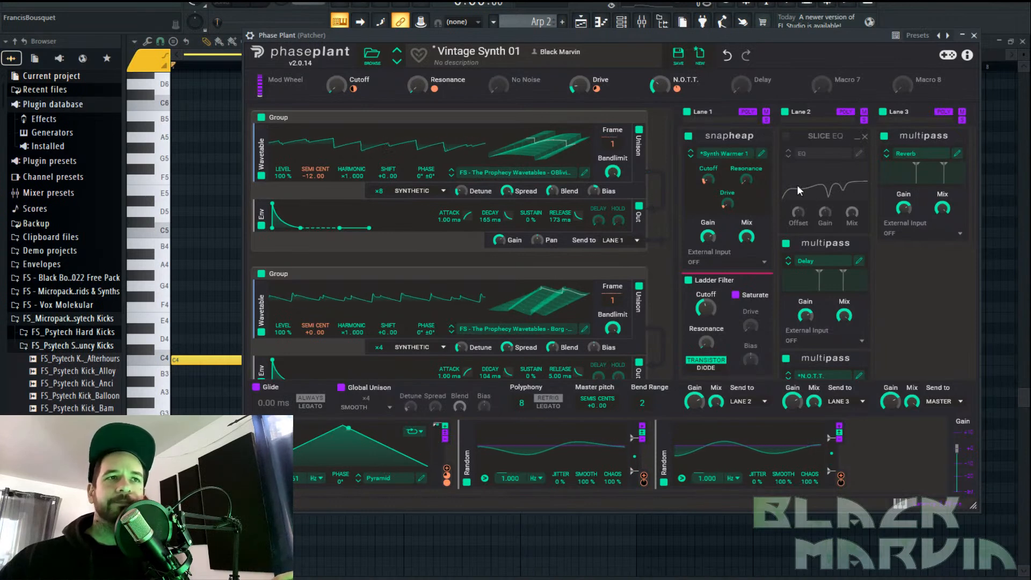
pyautogui.click(688, 137)
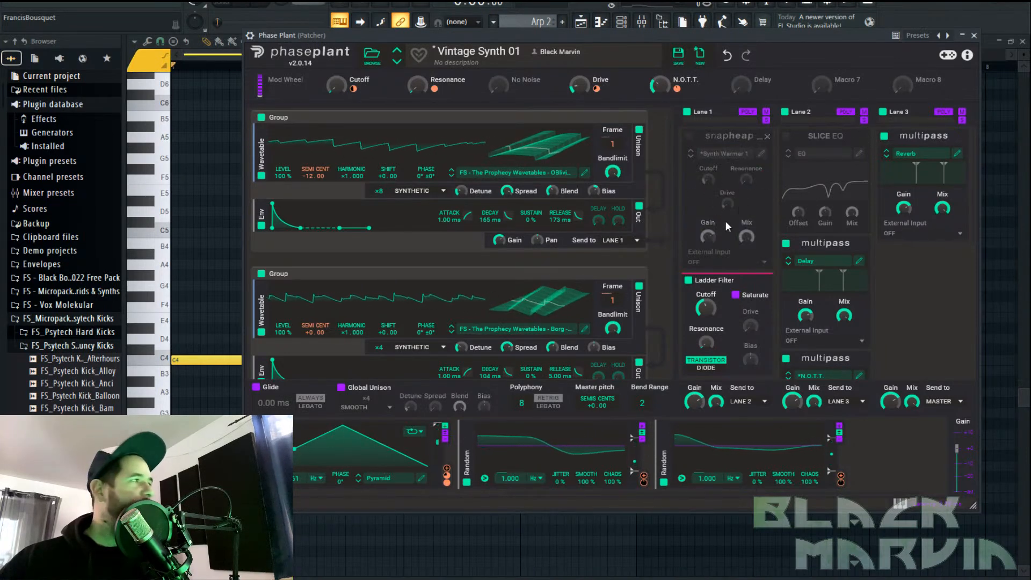
# Add an Envelope modulator after the Random modulators and assign it to the Ladder Filter's cutoff
pyautogui.moveTo(706, 307)
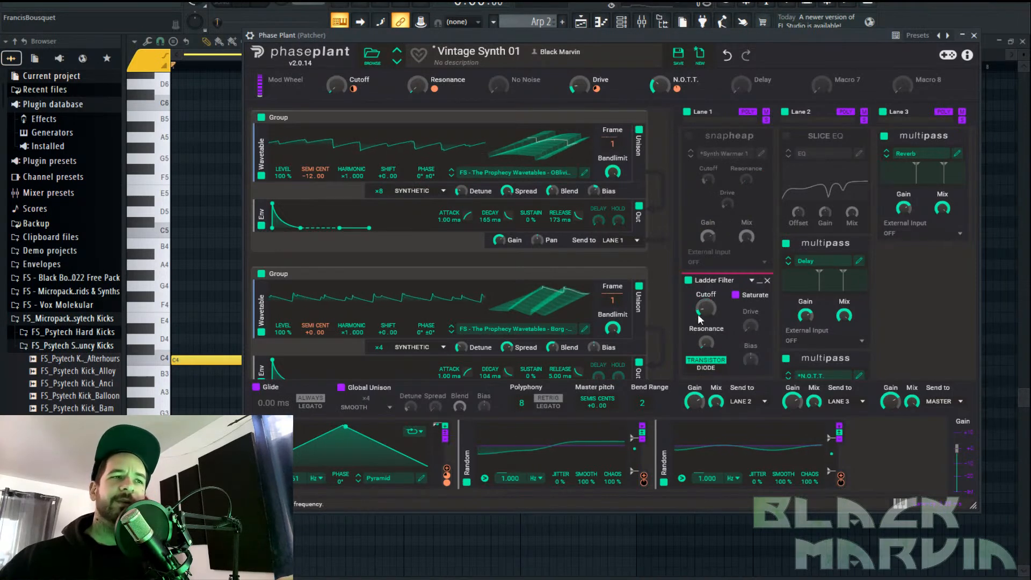
pyautogui.click(906, 455)
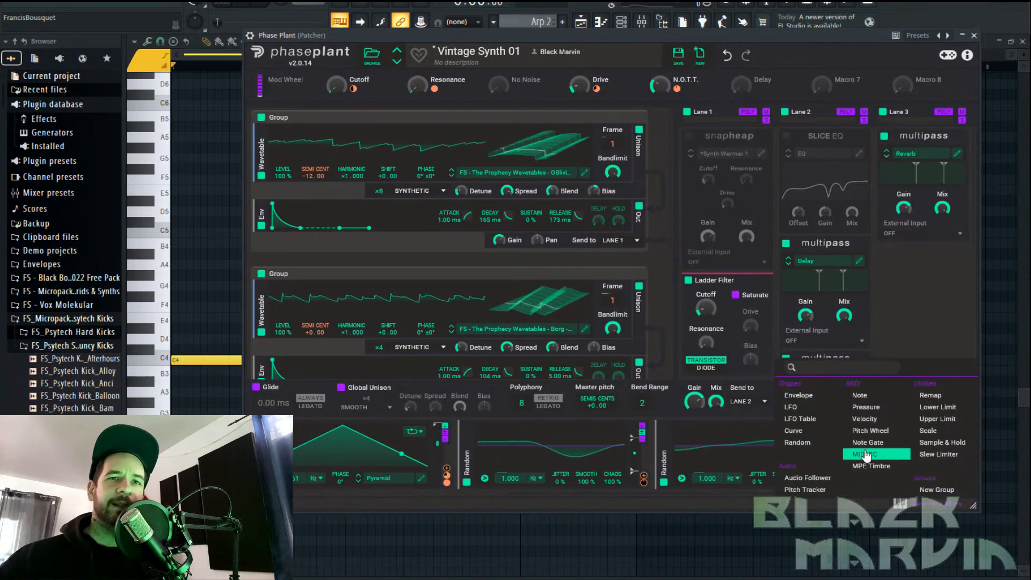
pyautogui.click(797, 402)
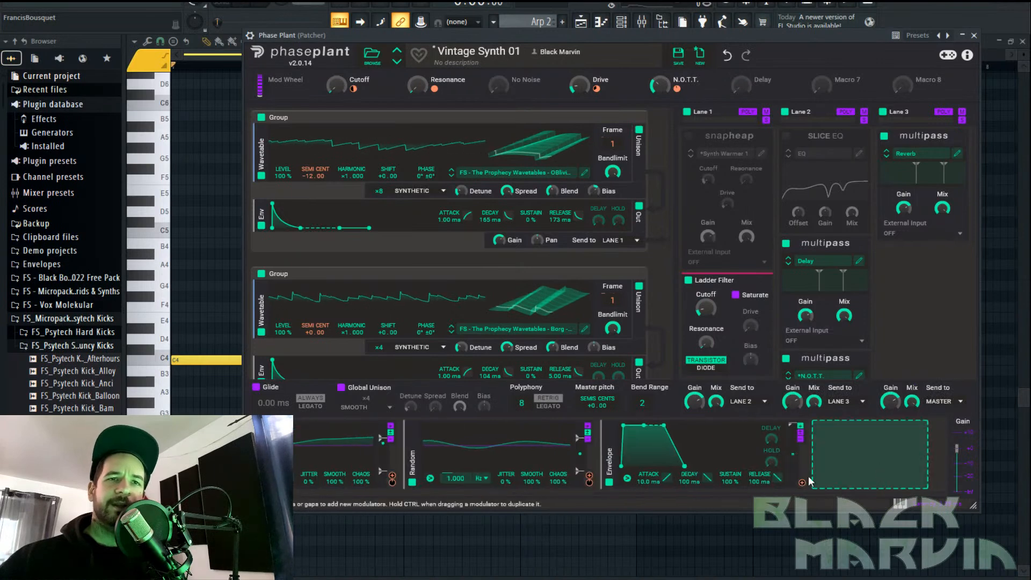
pyautogui.moveTo(800, 483); pyautogui.dragTo(705, 309)
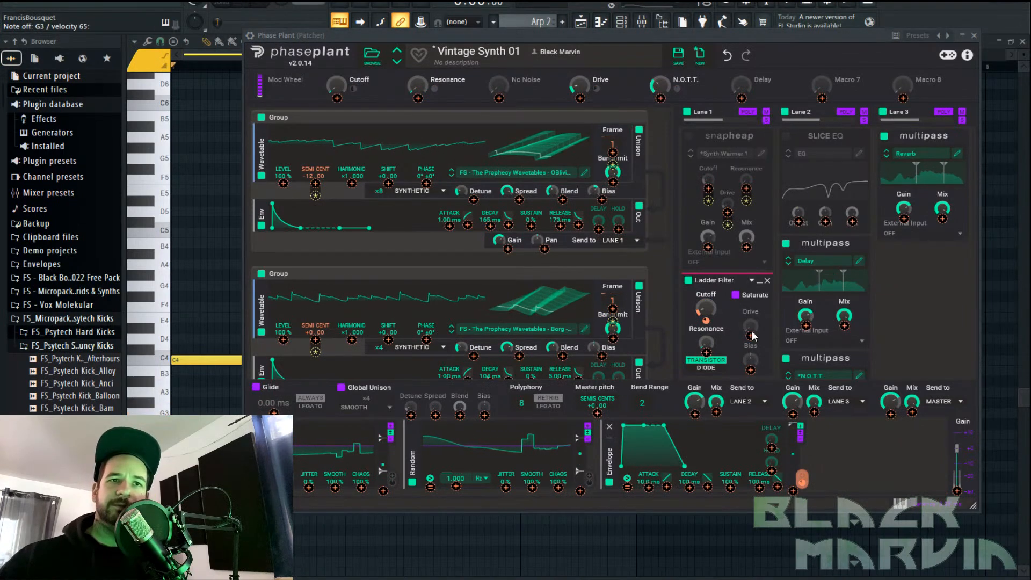
# Shape the new envelope with 1% sustain and 286 ms decay, fine-tuning the Ladder Filter's cutoff
pyautogui.moveTo(729, 482); pyautogui.dragTo(707, 471)
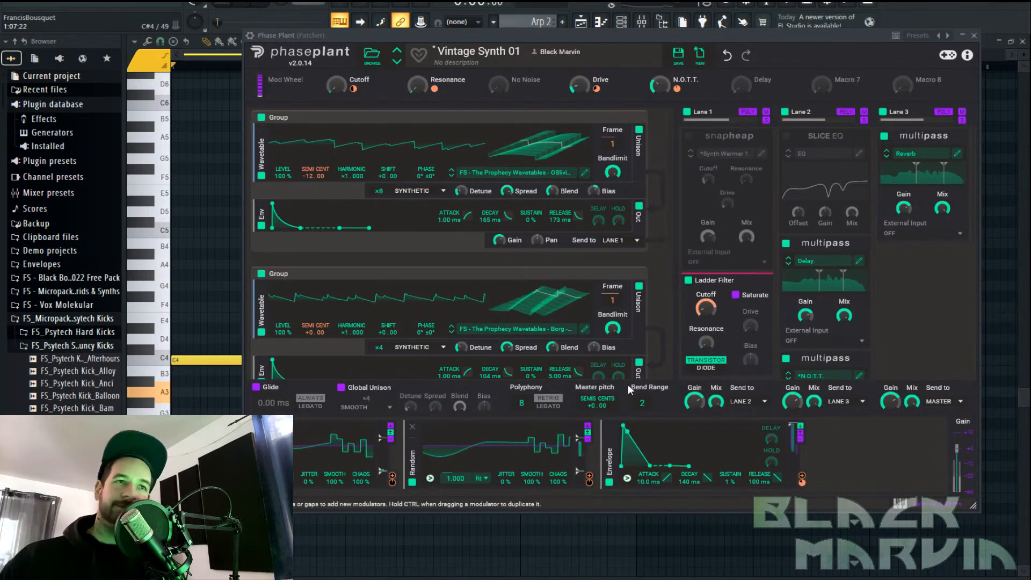
pyautogui.moveTo(706, 308); pyautogui.dragTo(706, 306)
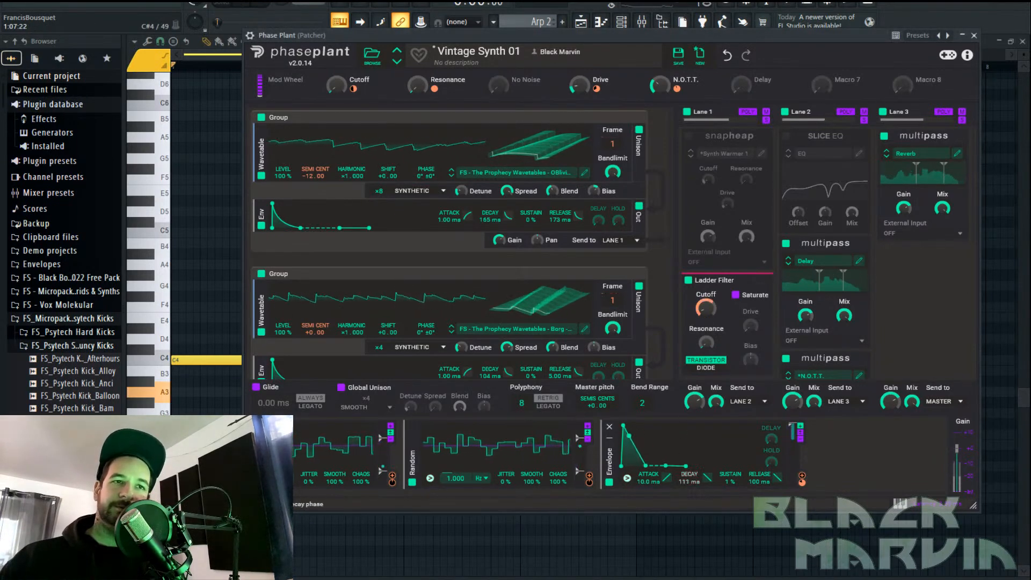
pyautogui.moveTo(688, 482)
pyautogui.mouseDown()
pyautogui.moveTo(687, 472)
pyautogui.moveTo(688, 483)
pyautogui.mouseUp()
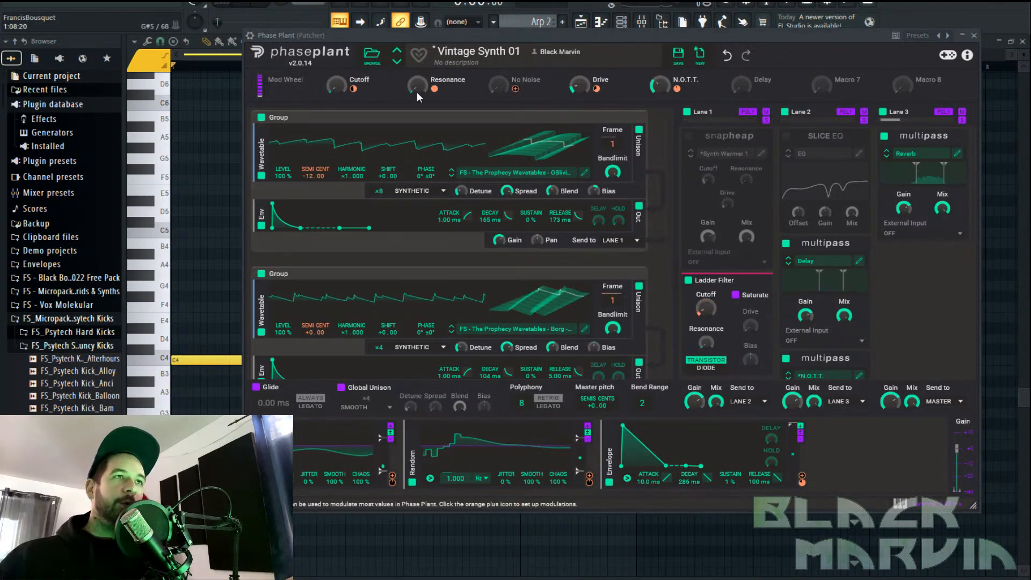
# Reset the Cutoff macro to 0% and delete the bypassed Snap Heap from Lane 1
pyautogui.moveTo(331, 86); pyautogui.dragTo(334, 88)
pyautogui.doubleClick(340, 89)
pyautogui.doubleClick(353, 90)
pyautogui.click(768, 135)
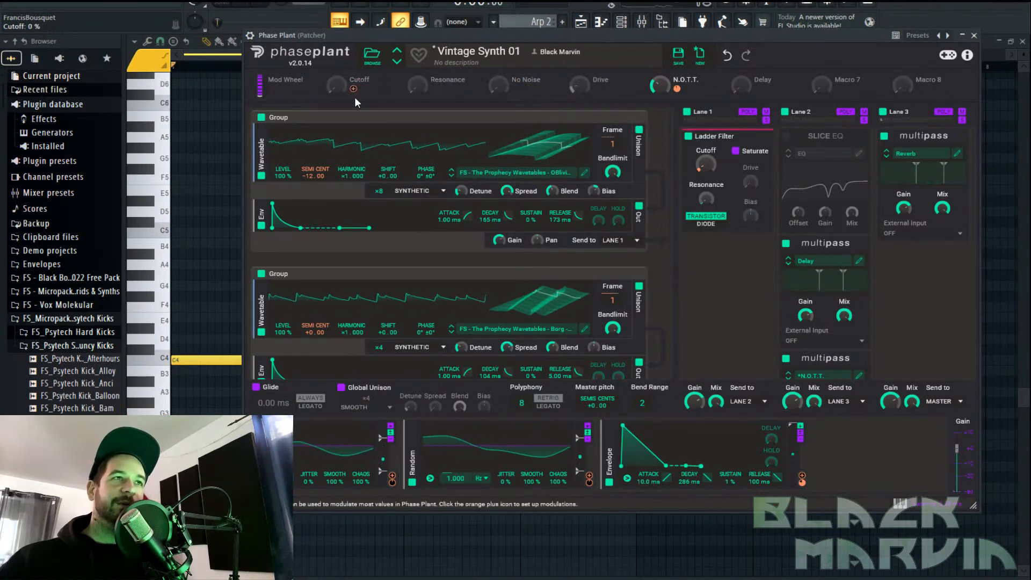
# Assign the Cutoff macro to the Ladder Filter's cutoff and raise the macro to about 70%
pyautogui.moveTo(354, 89); pyautogui.dragTo(370, 110)
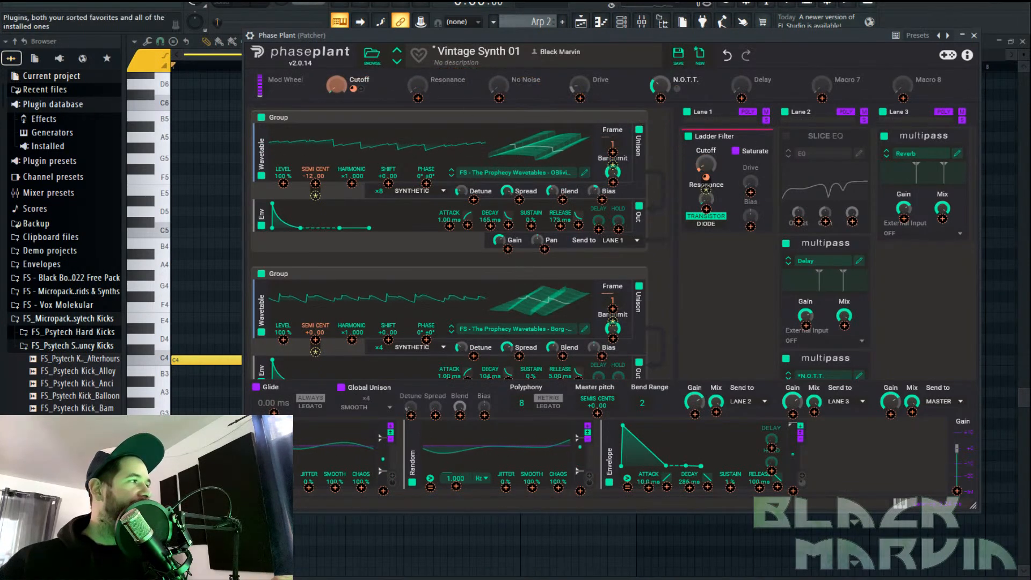
pyautogui.click(347, 52)
pyautogui.moveTo(336, 85); pyautogui.dragTo(336, 40)
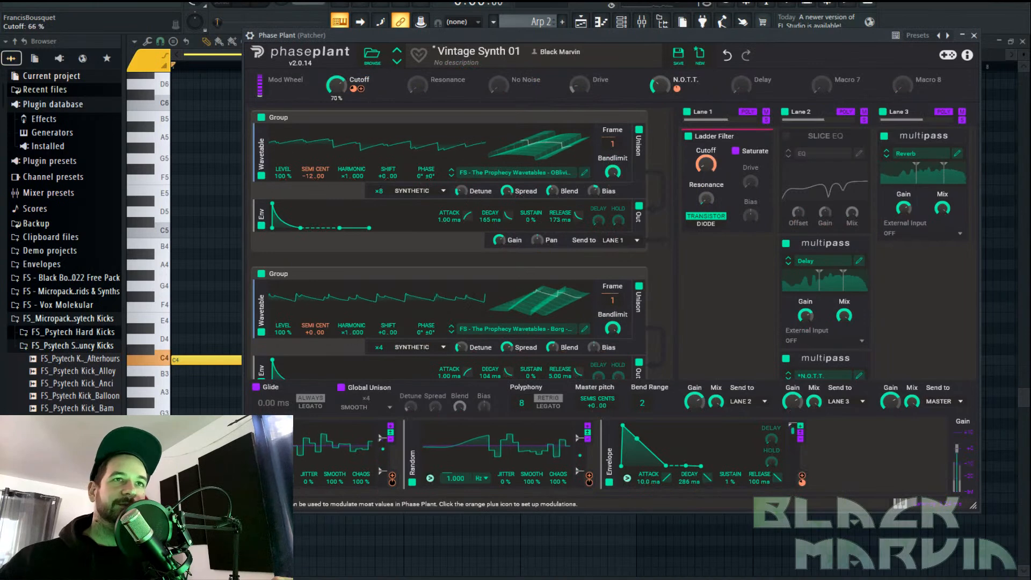
# Set the Ladder Filter's resonance to about 14% and lower the Cutoff macro
pyautogui.moveTo(706, 199); pyautogui.dragTo(706, 194)
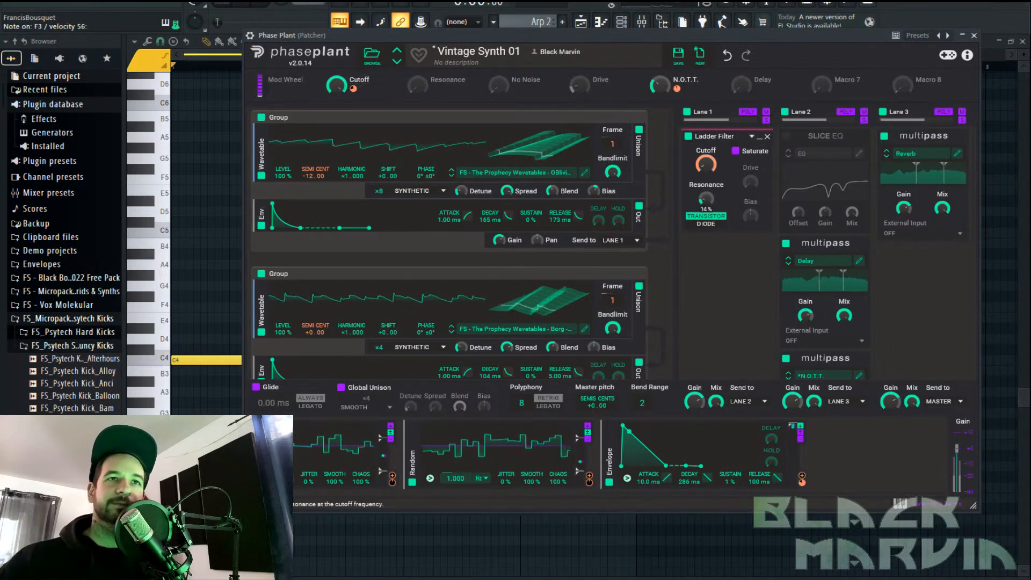
pyautogui.moveTo(355, 90)
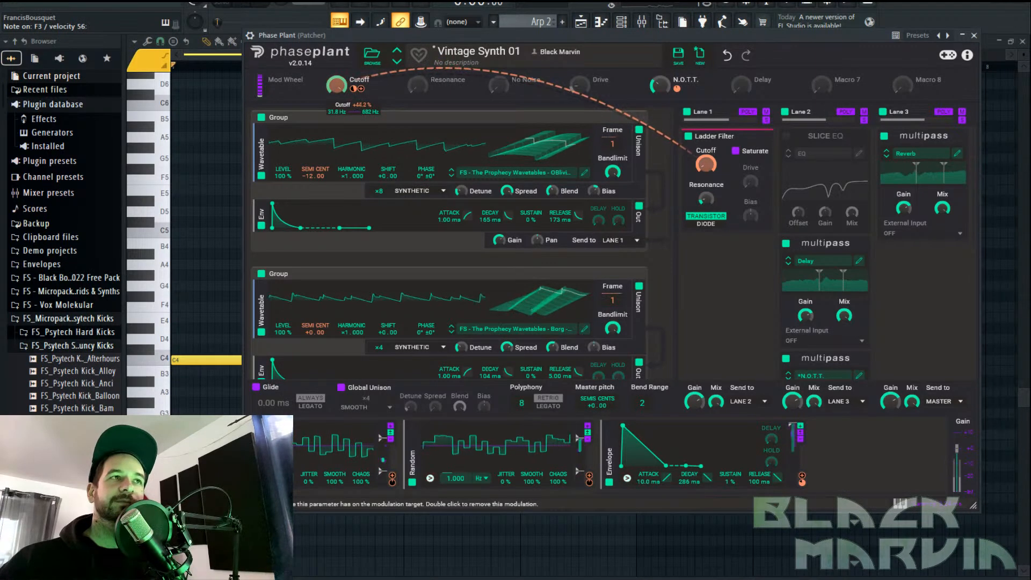
pyautogui.moveTo(339, 87); pyautogui.dragTo(340, 84)
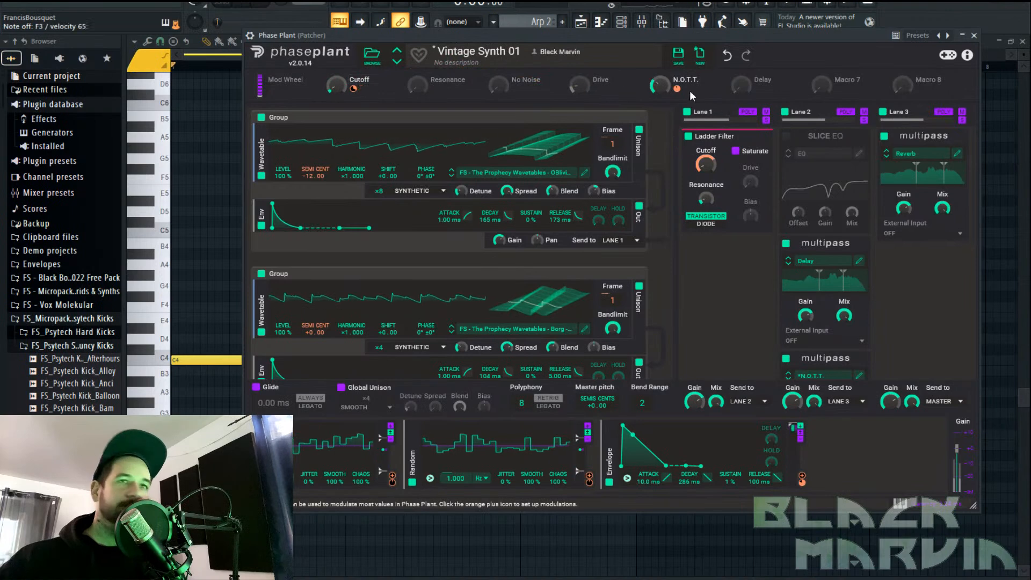
# Enable saturation on the Ladder Filter with about 10.89 dB drive and turn the Cutoff macro down
pyautogui.click(735, 151)
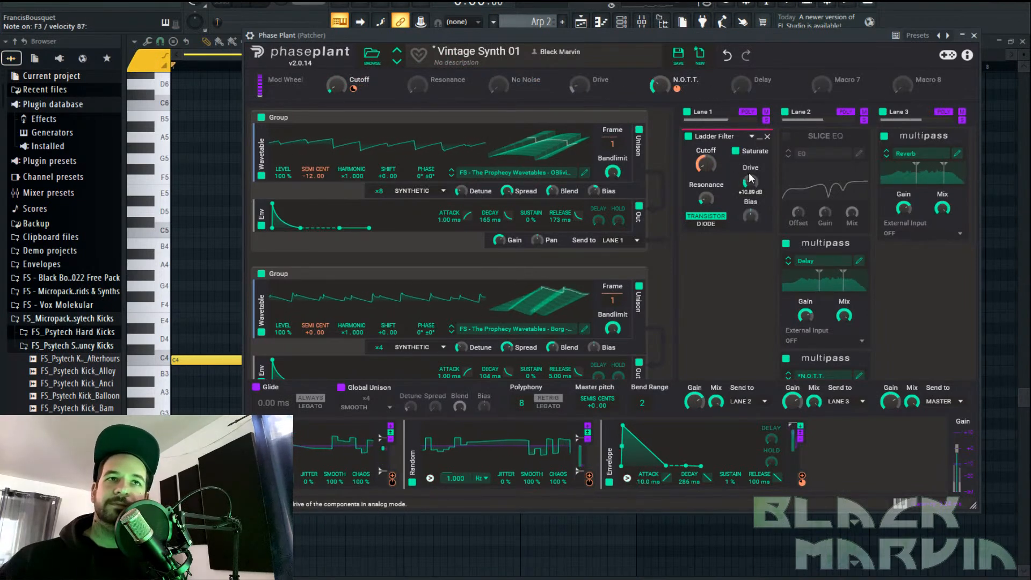
pyautogui.moveTo(340, 89); pyautogui.dragTo(337, 166)
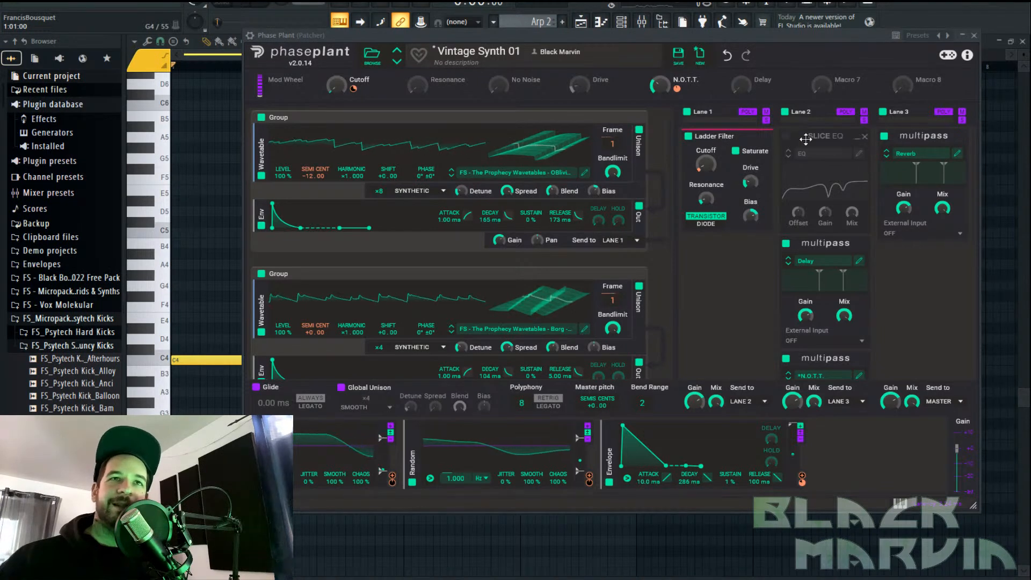
# Delete the Slice EQ from Lane 2 and add a Nonlinear Filter below the Ladder Filter in Lane 1
pyautogui.click(865, 137)
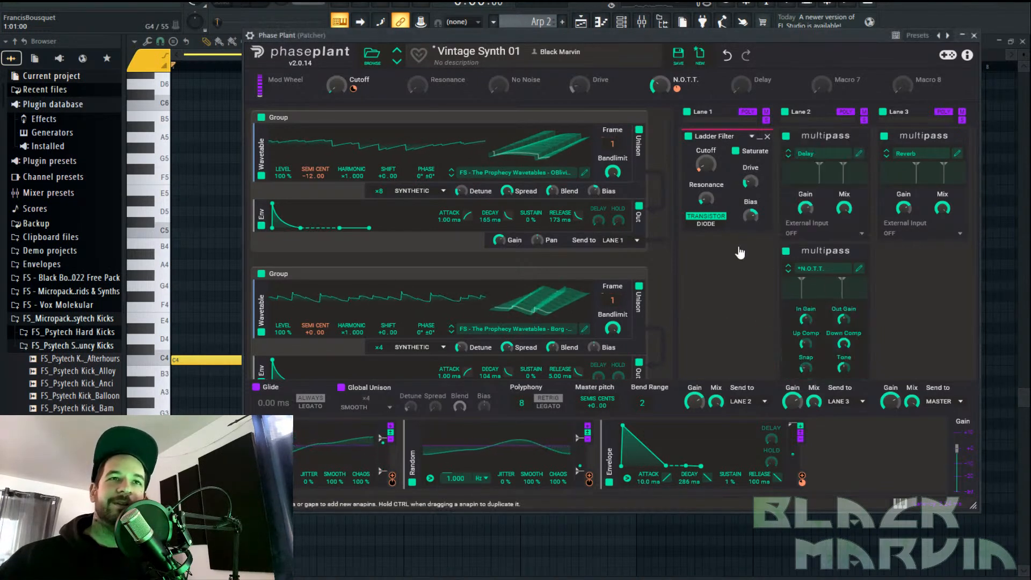
pyautogui.click(728, 263)
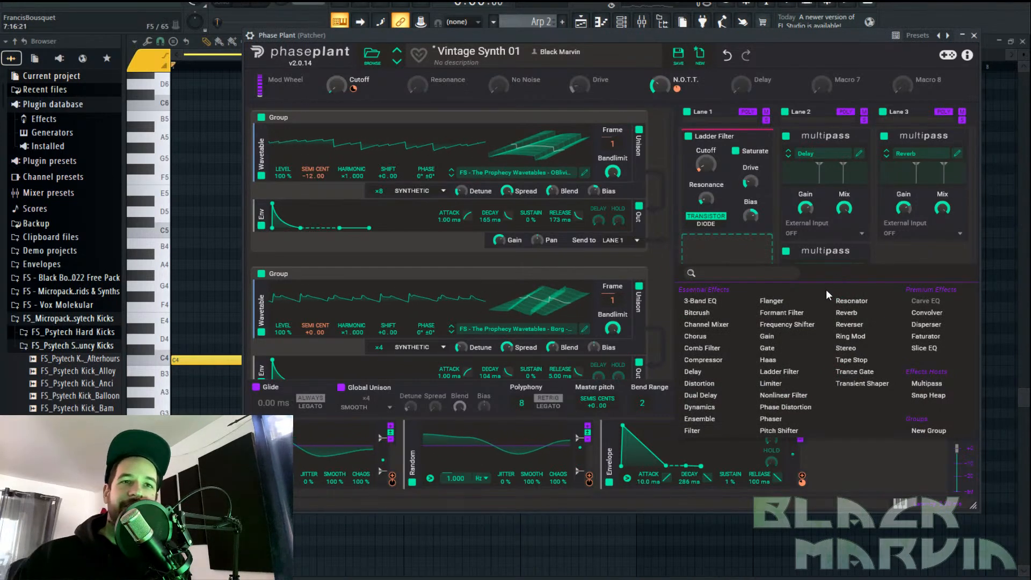
pyautogui.click(784, 395)
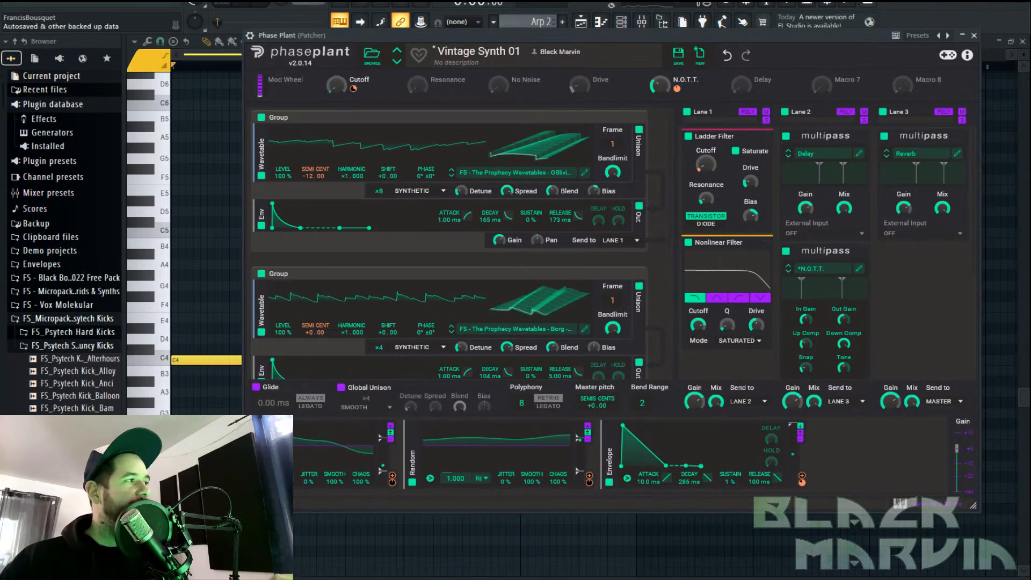
# Raise the Nonlinear Filter's drive, adjust its cutoff and choose the Saturated mode
pyautogui.moveTo(756, 326); pyautogui.dragTo(756, 268)
pyautogui.moveTo(698, 326); pyautogui.dragTo(698, 323)
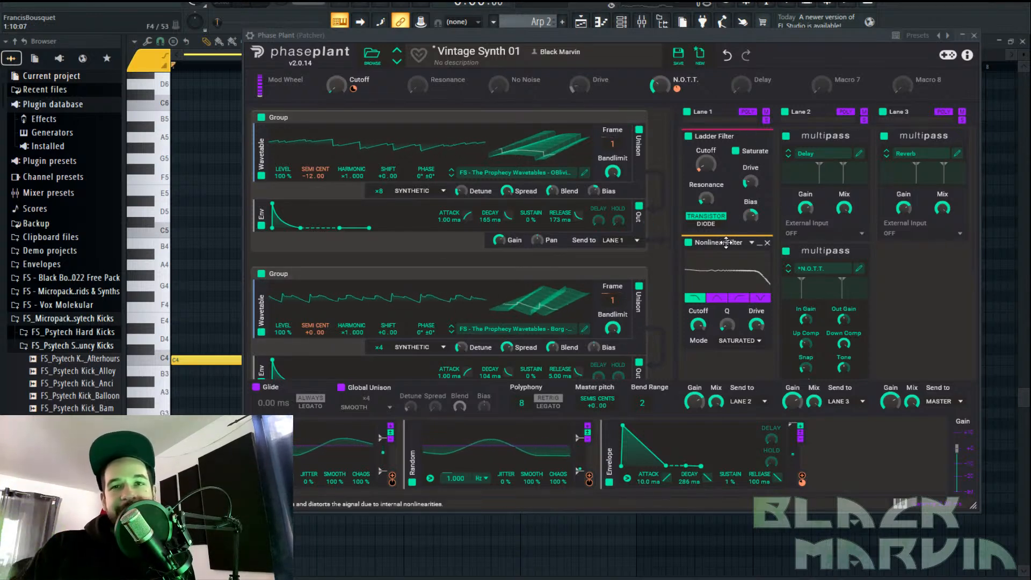
pyautogui.click(739, 340)
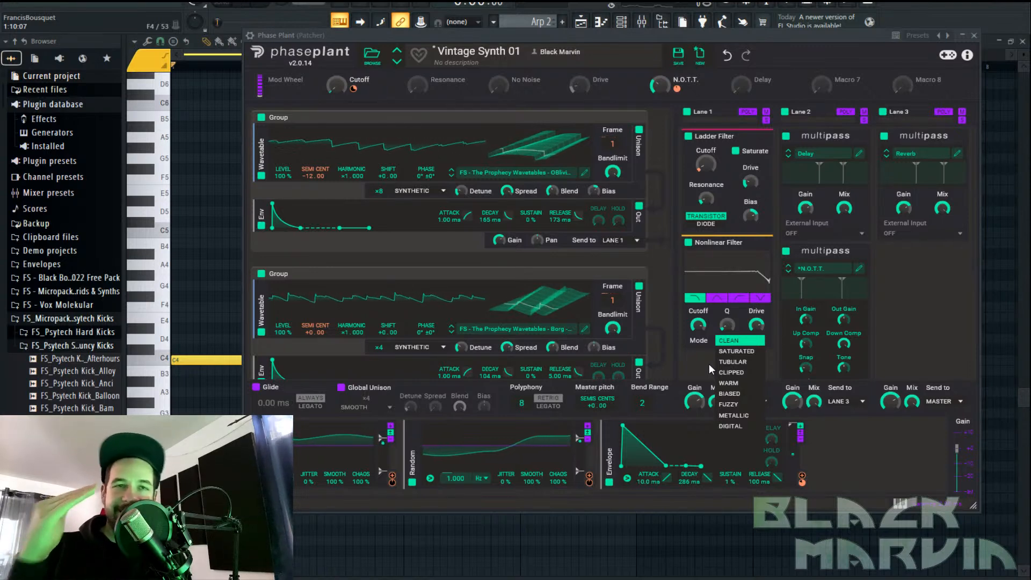
pyautogui.click(722, 351)
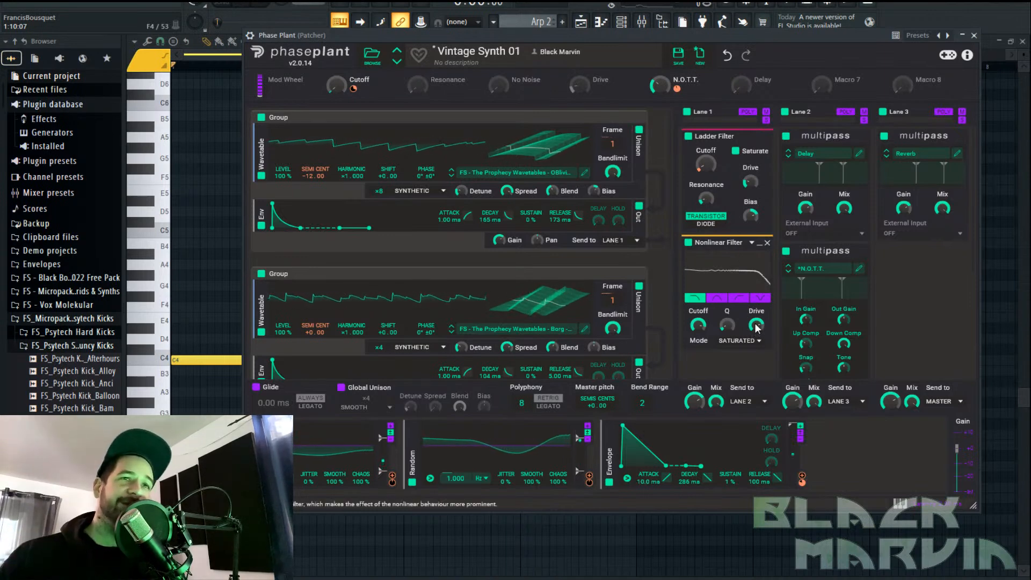
# Add a Snap Heap below the Reverb Multipass in Lane 3 and open its editor
pyautogui.click(922, 289)
pyautogui.click(926, 416)
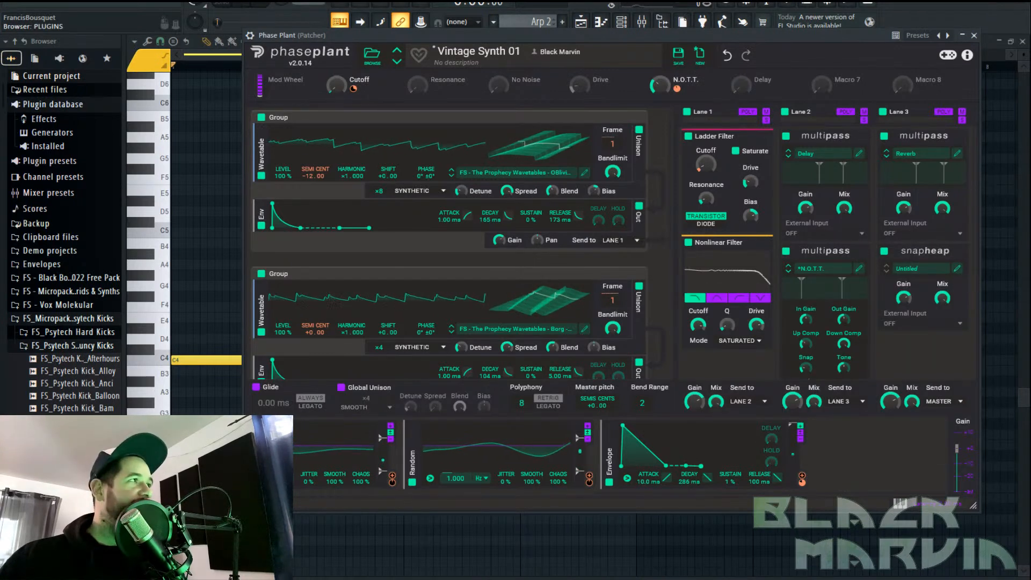
pyautogui.click(957, 267)
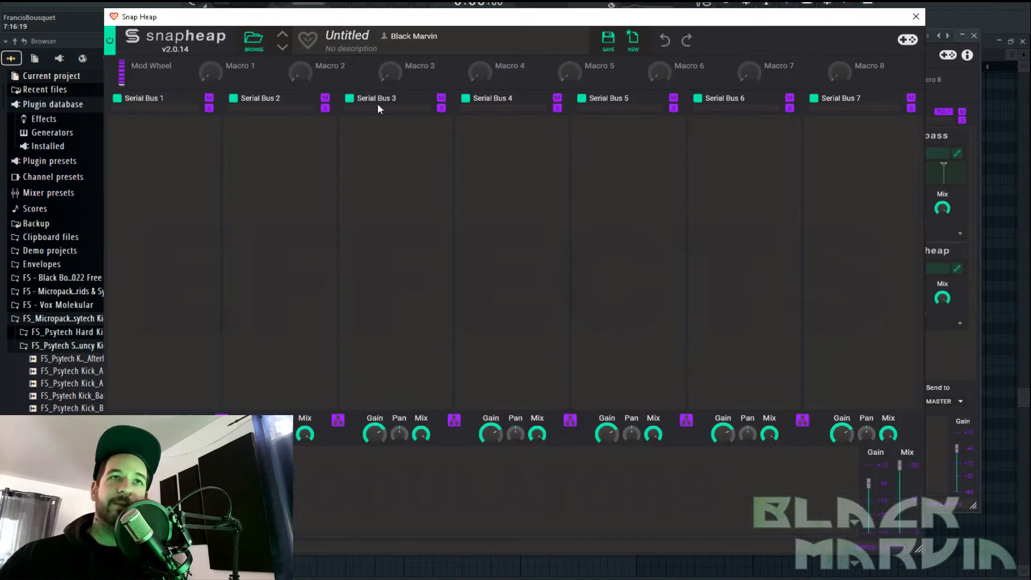
# Load the Carbon preset from the user folder Diffraction For Snap Heap, Exciters, and open its nested Multipass
pyautogui.click(253, 40)
pyautogui.click(135, 100)
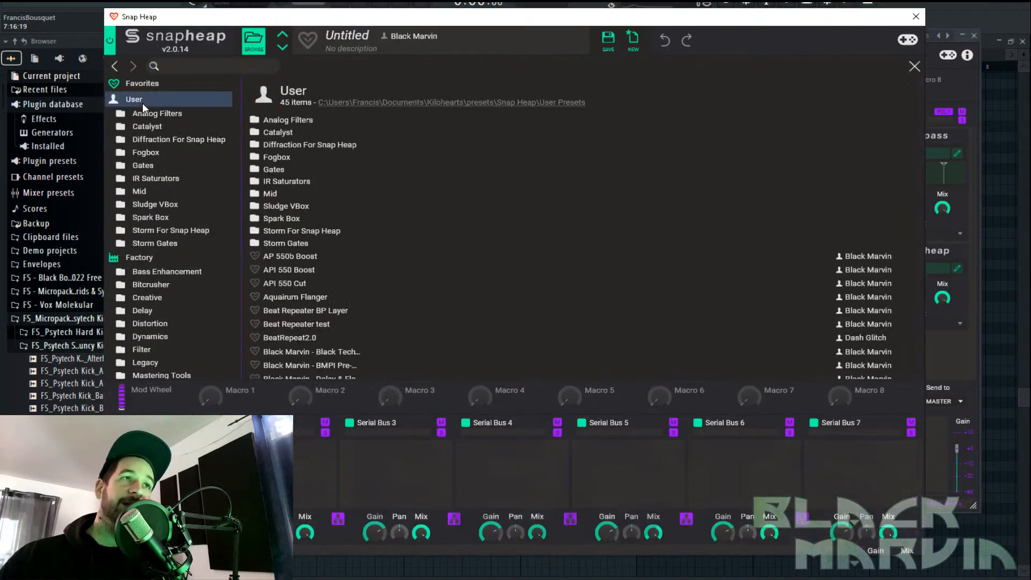
pyautogui.click(322, 144)
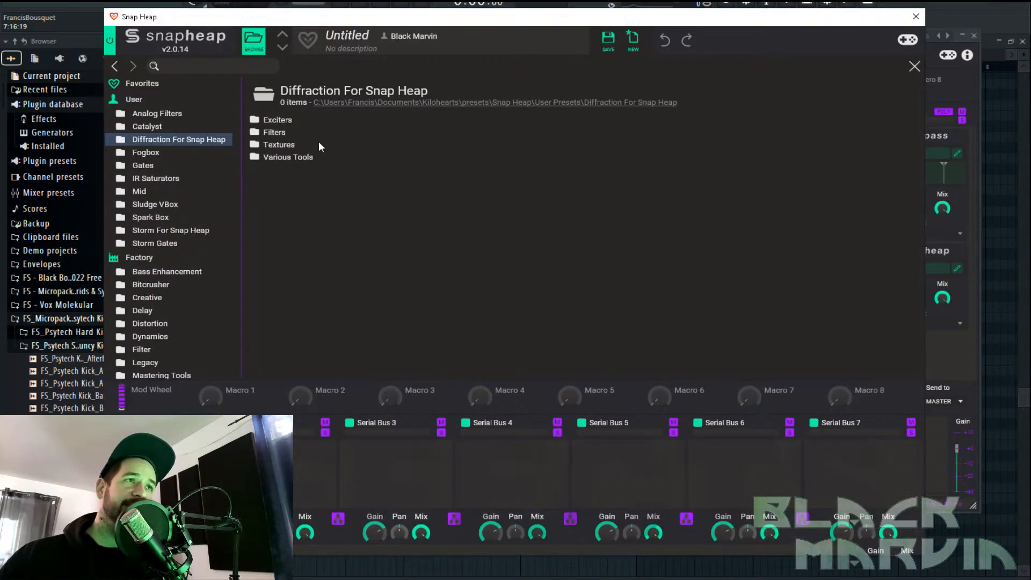
pyautogui.click(277, 120)
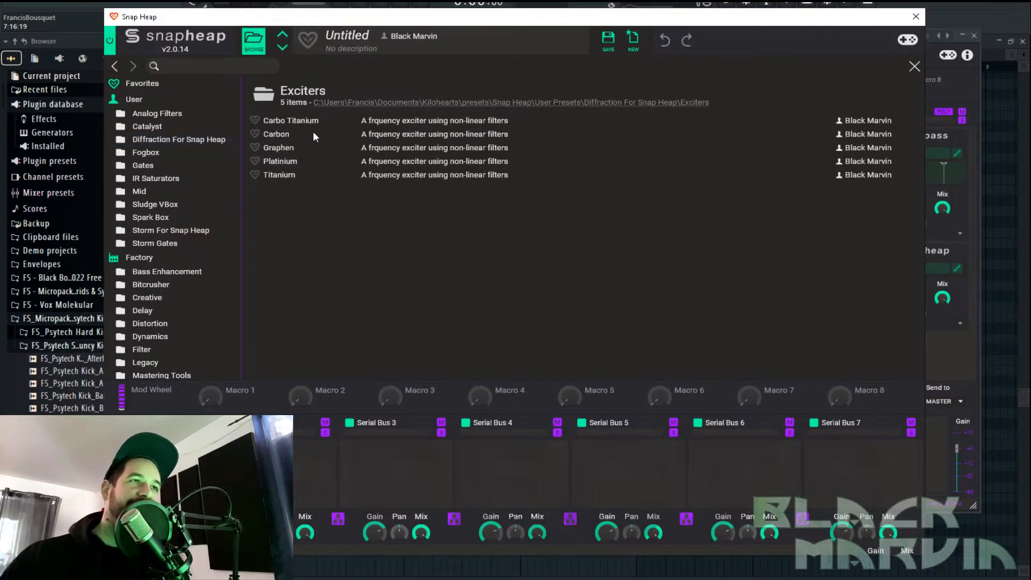
pyautogui.click(468, 134)
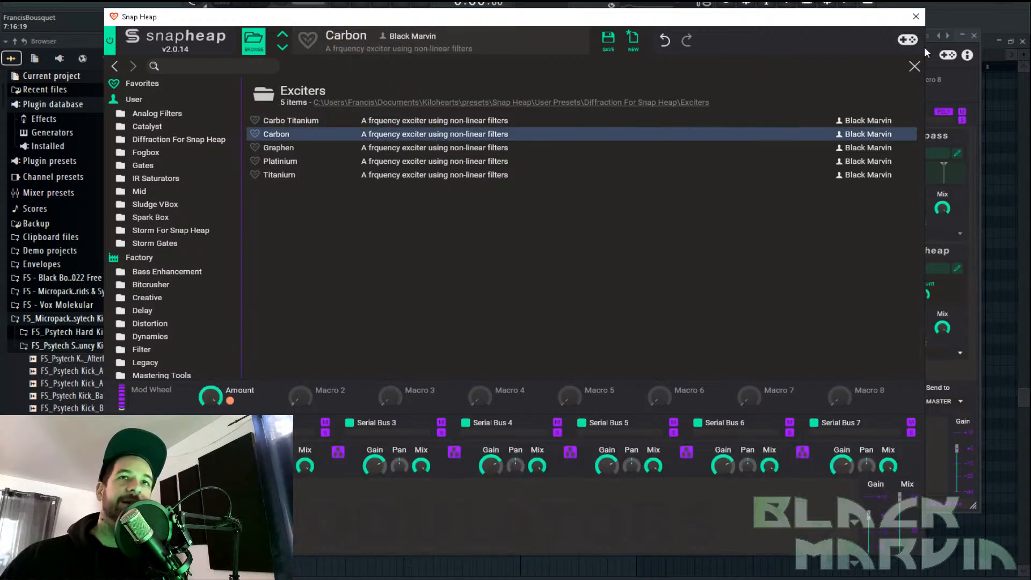
pyautogui.click(914, 66)
pyautogui.click(209, 150)
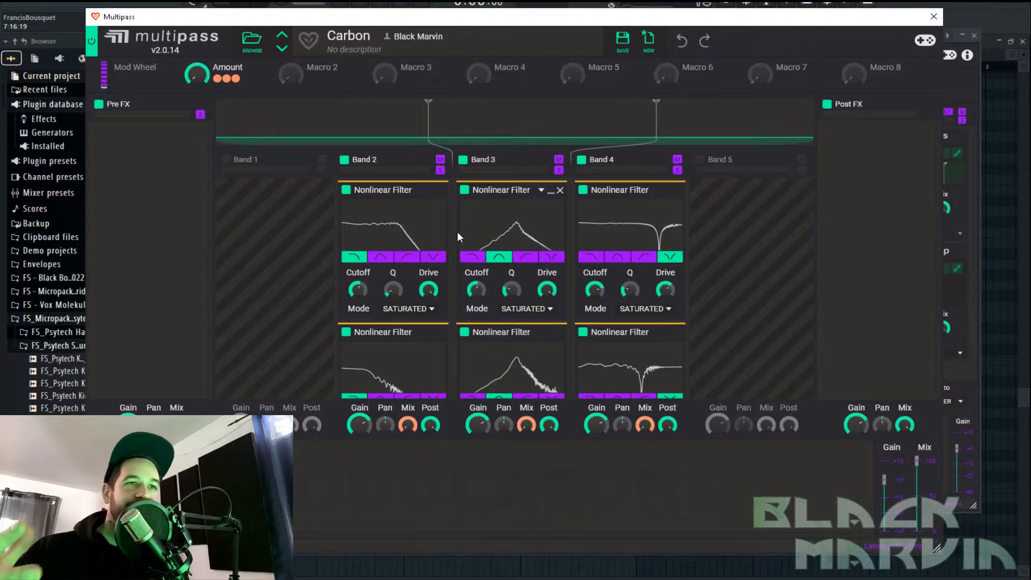
# Close the nested Multipass and Snap Heap editors and remove the Carbon Snap Heap from Lane 3
pyautogui.click(934, 17)
pyautogui.click(209, 128)
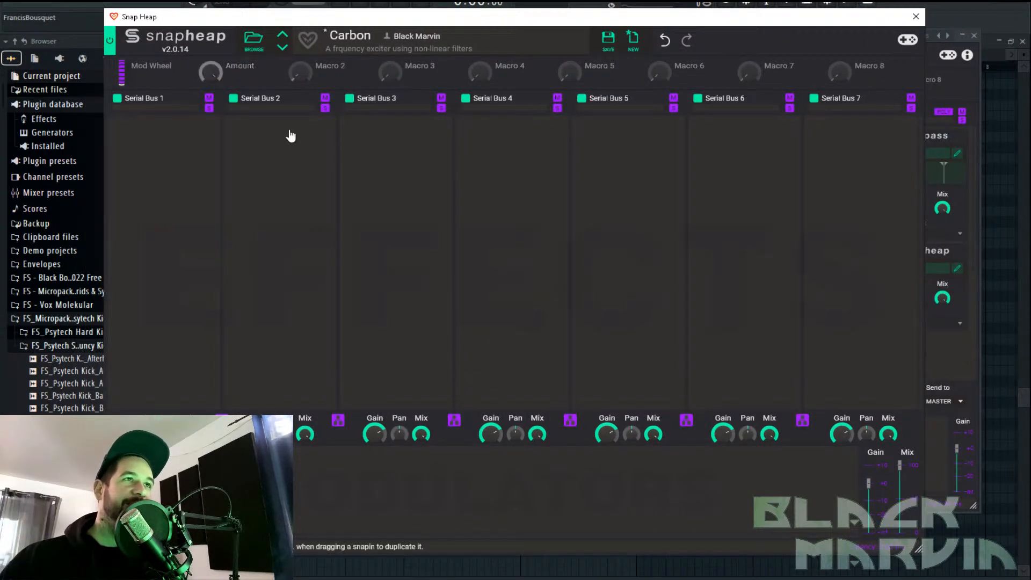
pyautogui.click(916, 17)
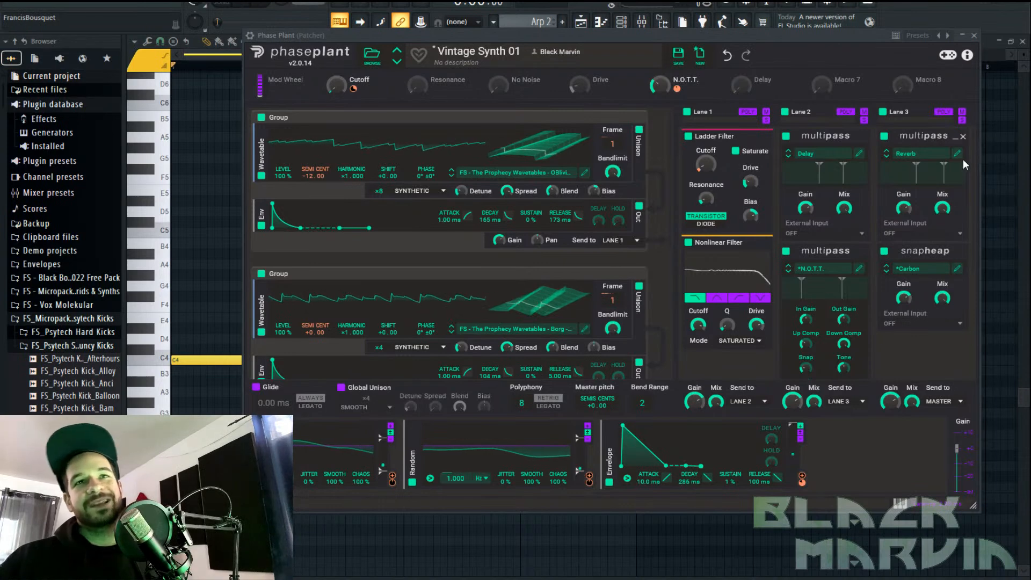
pyautogui.click(961, 251)
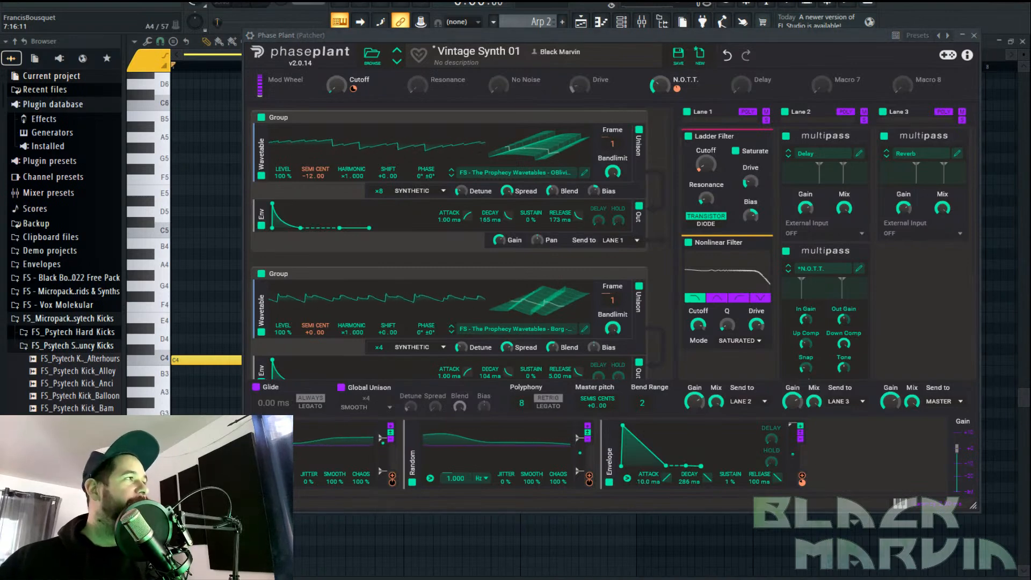
# Switch to the browser and view the Diffraction For Snap Heap free download page on the Fractal Sounds site
pyautogui.hotkey('alt', 'Tab')
pyautogui.doubleClick(531, 41)
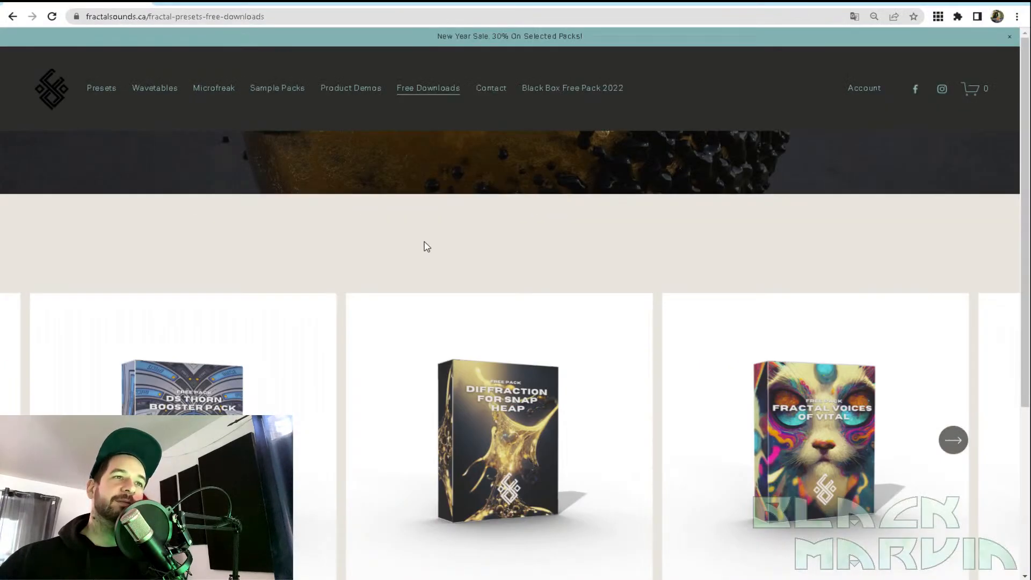
pyautogui.scroll(-5, 548, 406)
pyautogui.click(440, 414)
pyautogui.scroll(-2, 499, 318)
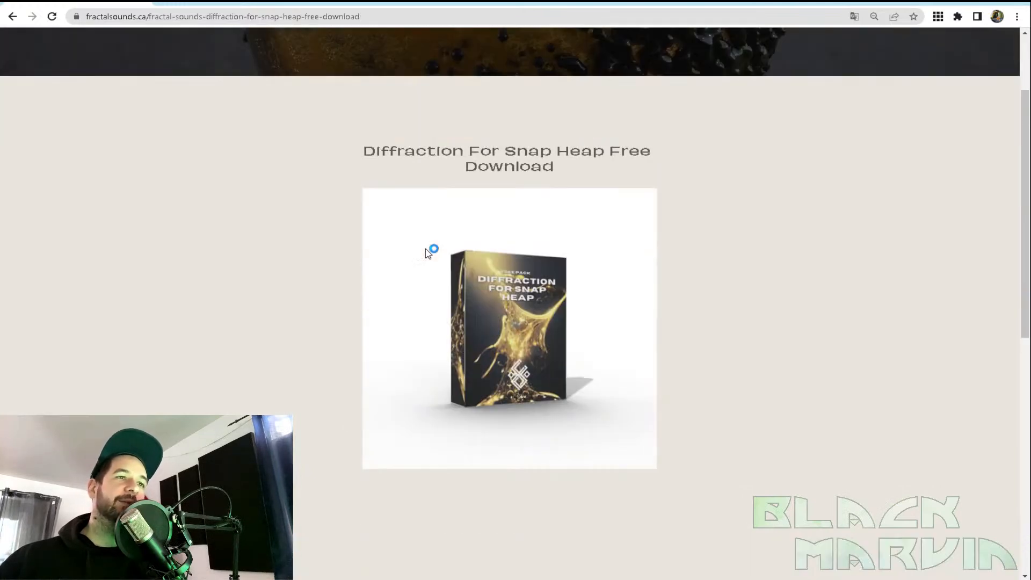
pyautogui.scroll(-3, 428, 252)
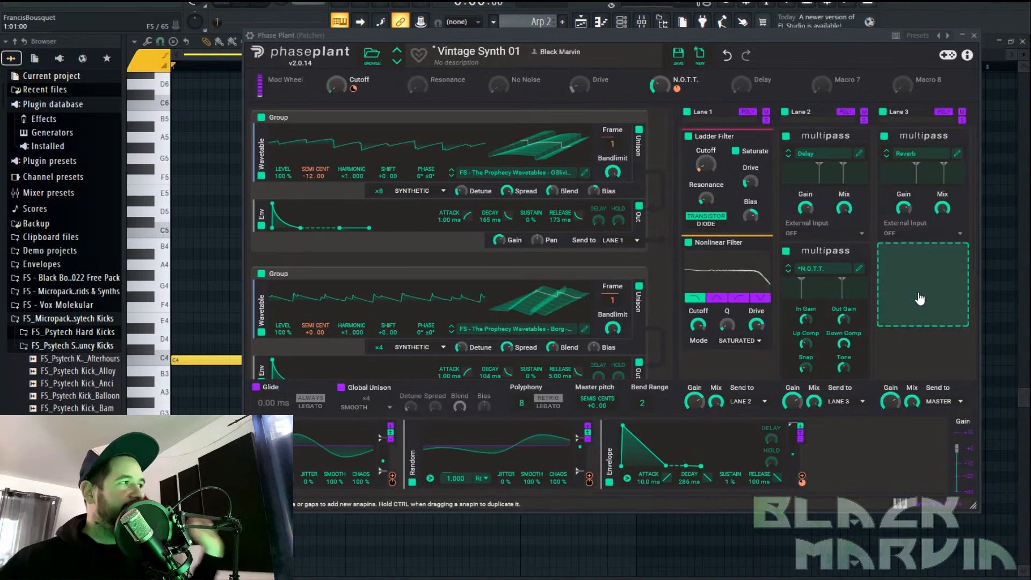
# Rename the preset to Vintage Synth 02
pyautogui.scroll(-3, 868, 234)
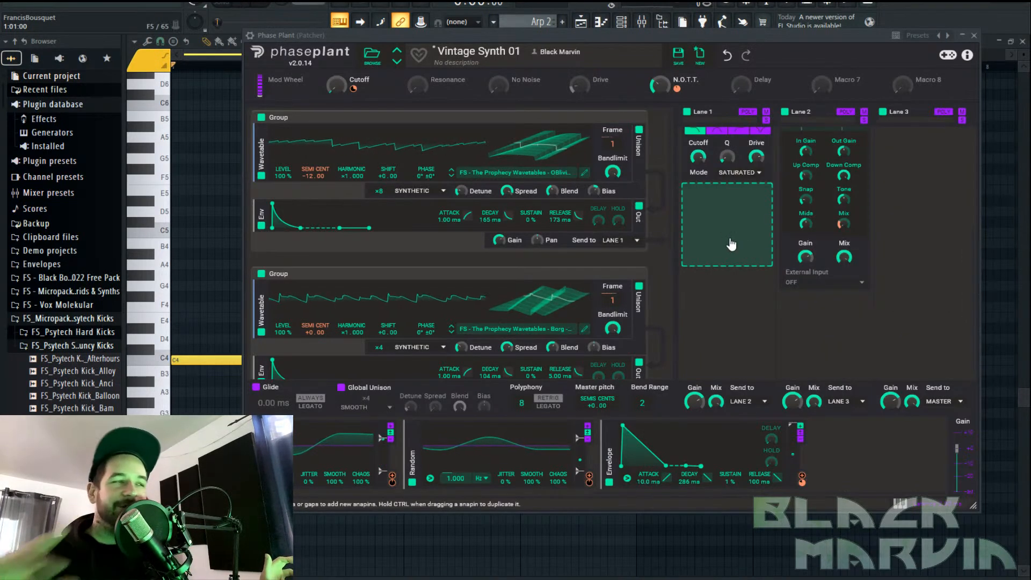
pyautogui.scroll(3, 730, 237)
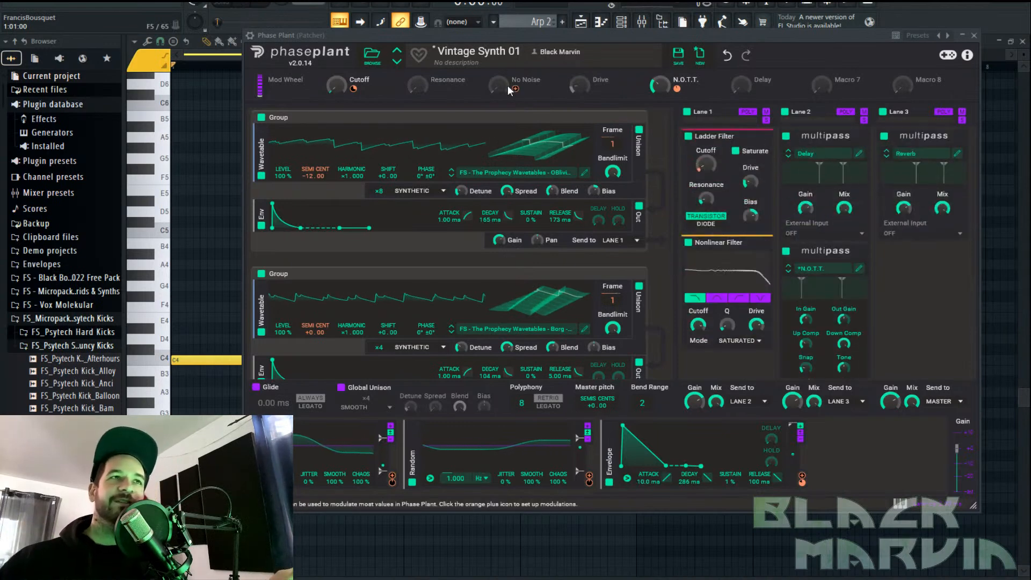
pyautogui.click(517, 51)
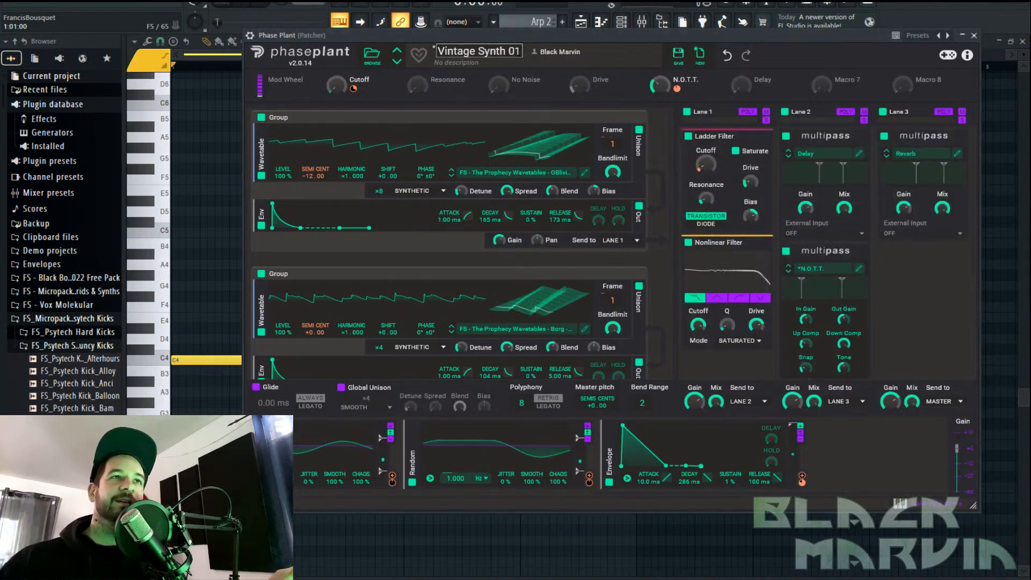
pyautogui.press('BackSpace')
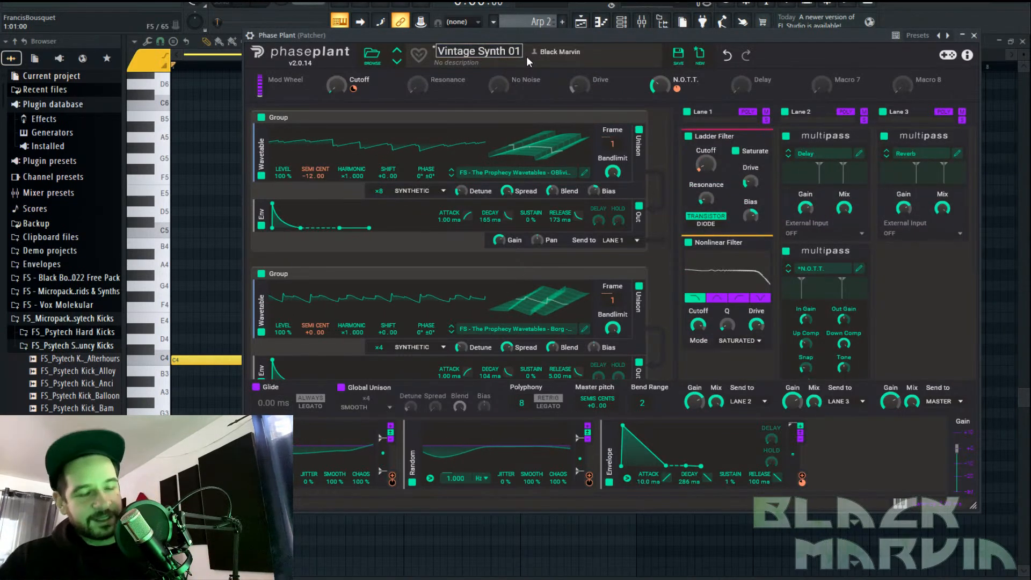
pyautogui.write('2')
pyautogui.press('Return')
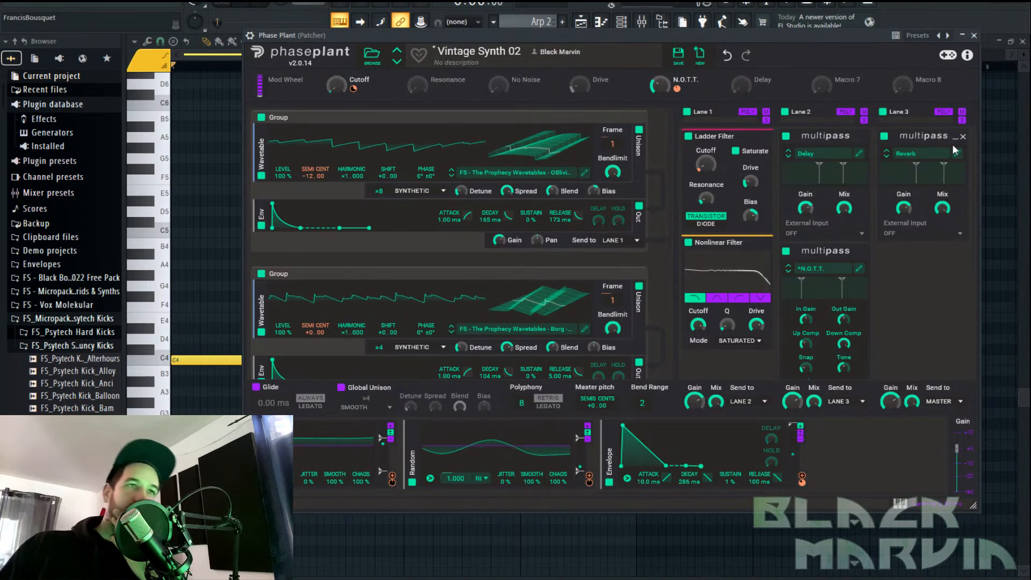
# Start a new blank patch and add a Wavetable generator
pyautogui.scroll(-3, 918, 241)
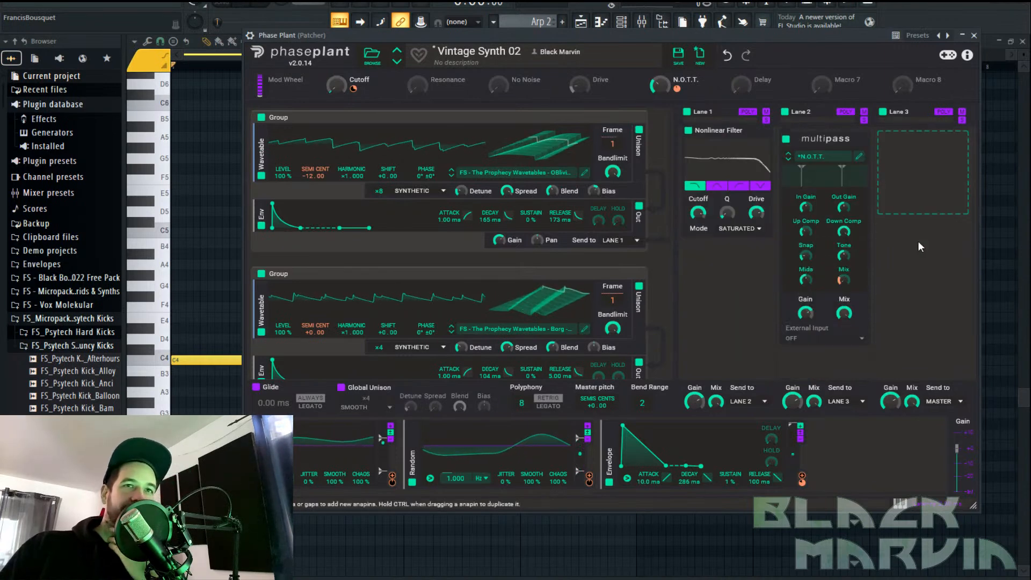
pyautogui.scroll(-2, 917, 241)
pyautogui.scroll(-6, 649, 305)
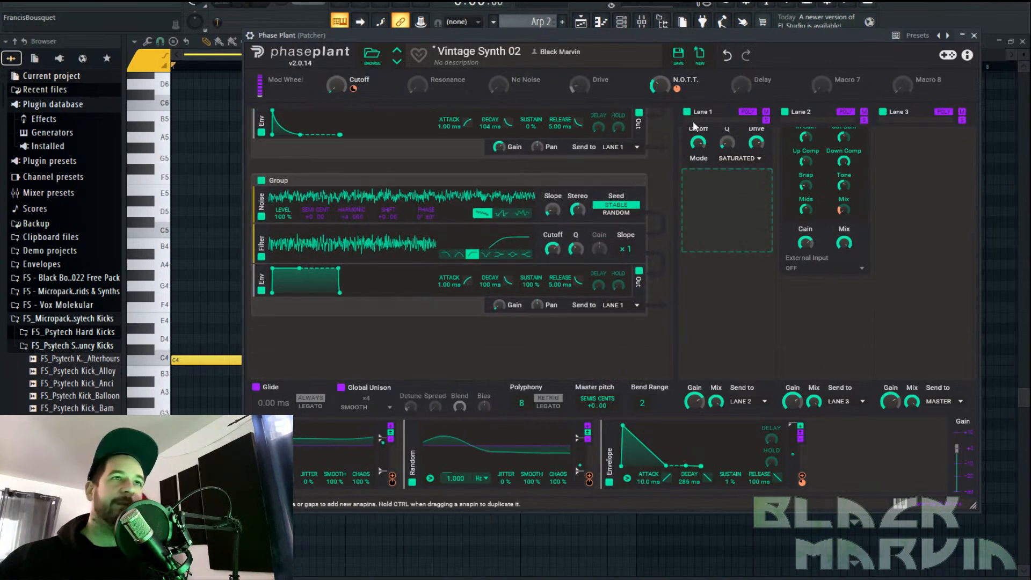
pyautogui.click(693, 63)
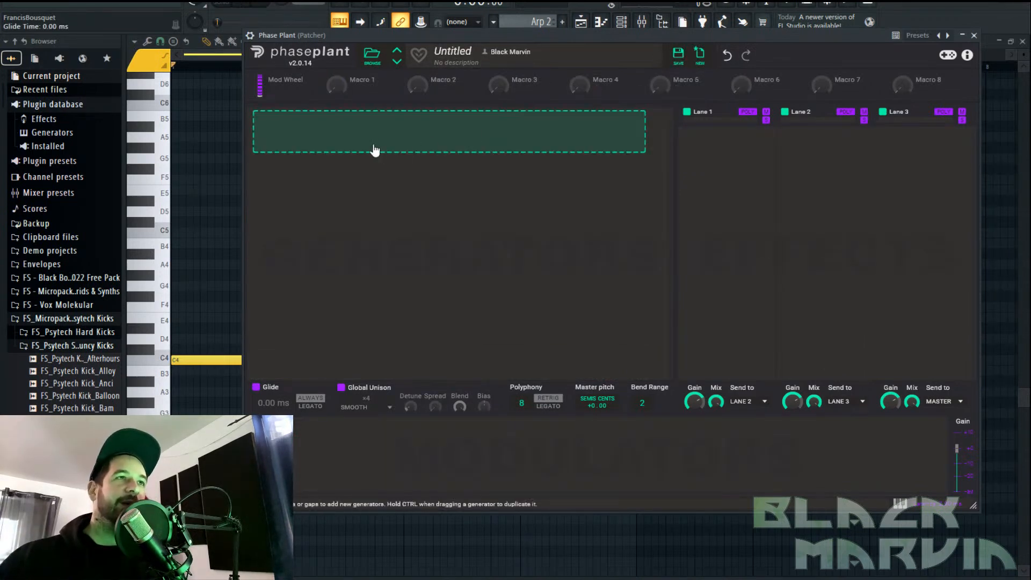
pyautogui.click(375, 151)
pyautogui.click(402, 217)
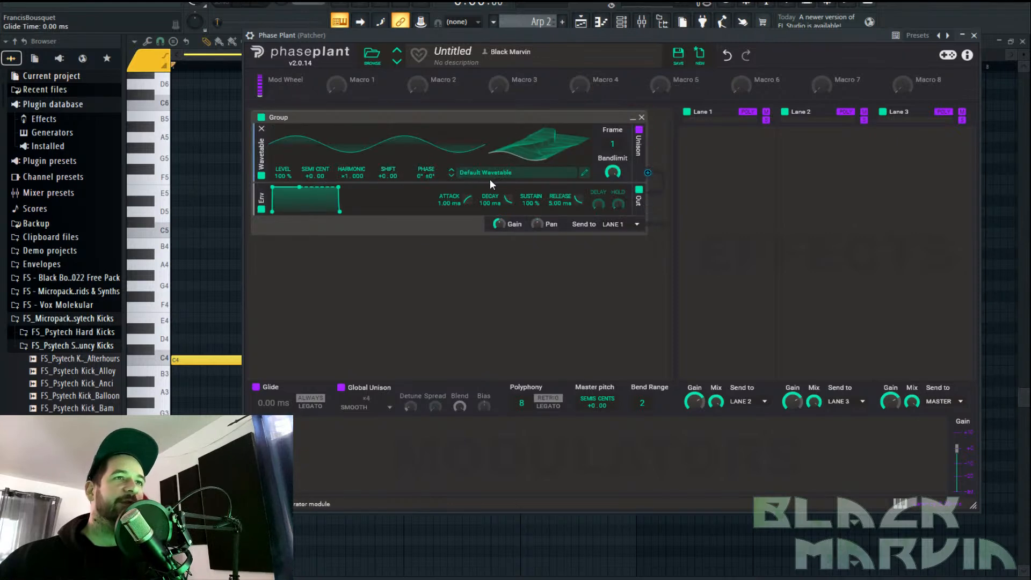
# Load the first wavetable from the Saws folder of Borg Wavetables in the FS - The Prophecy Analog Style collection
pyautogui.click(537, 173)
pyautogui.scroll(-5, 607, 277)
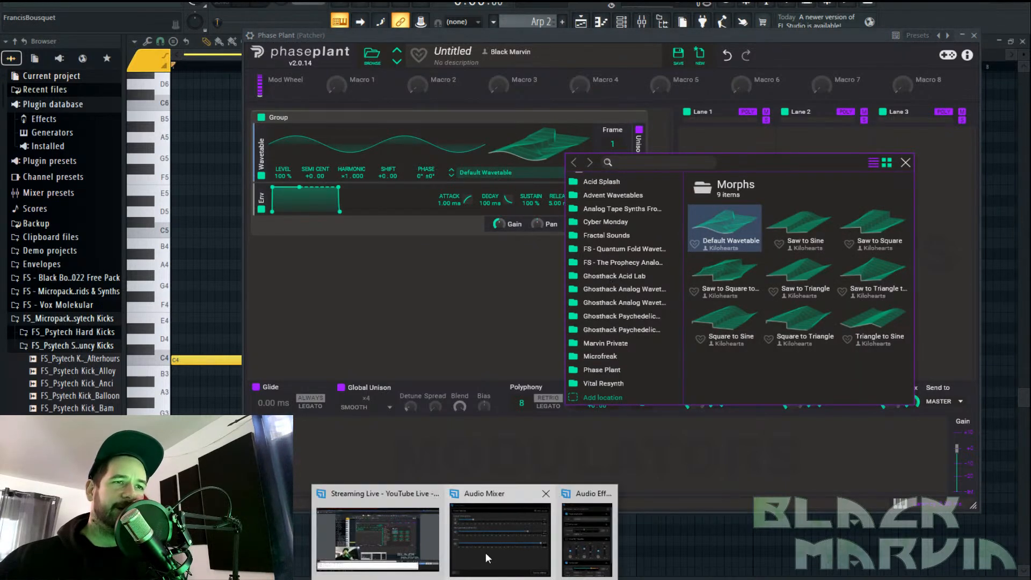
pyautogui.click(627, 262)
pyautogui.doubleClick(729, 278)
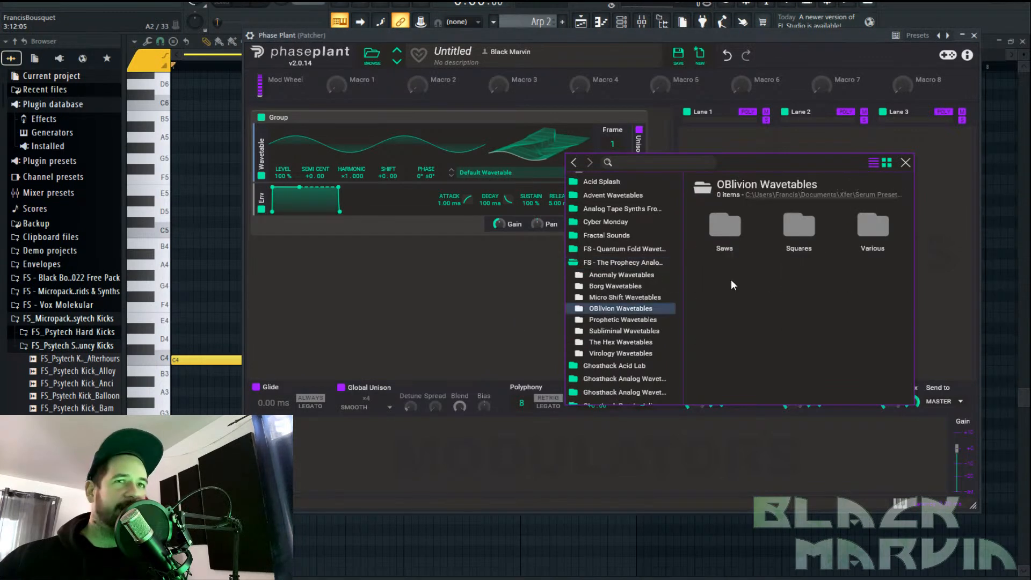
pyautogui.click(574, 162)
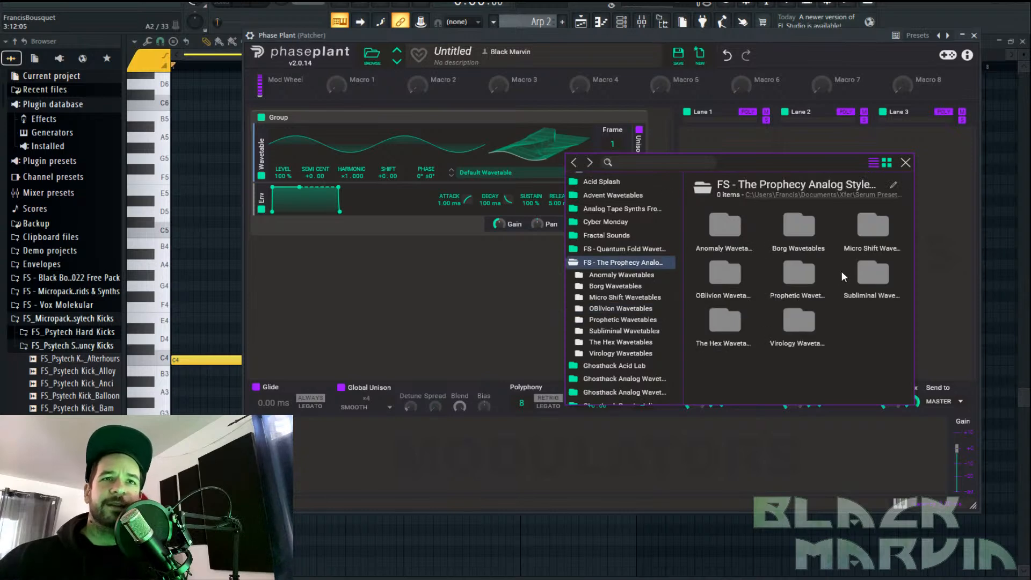
pyautogui.doubleClick(800, 228)
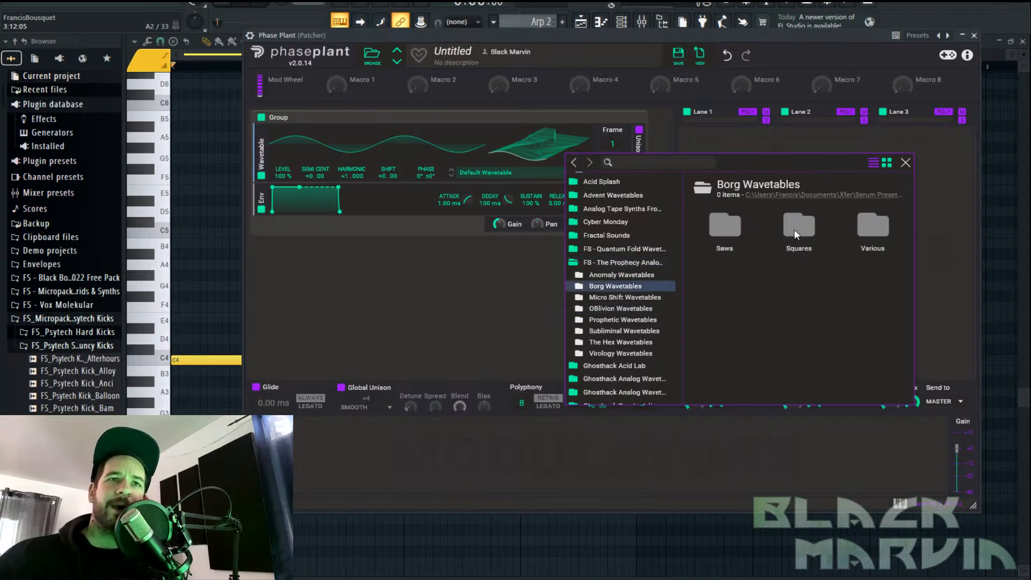
pyautogui.doubleClick(715, 226)
pyautogui.click(714, 228)
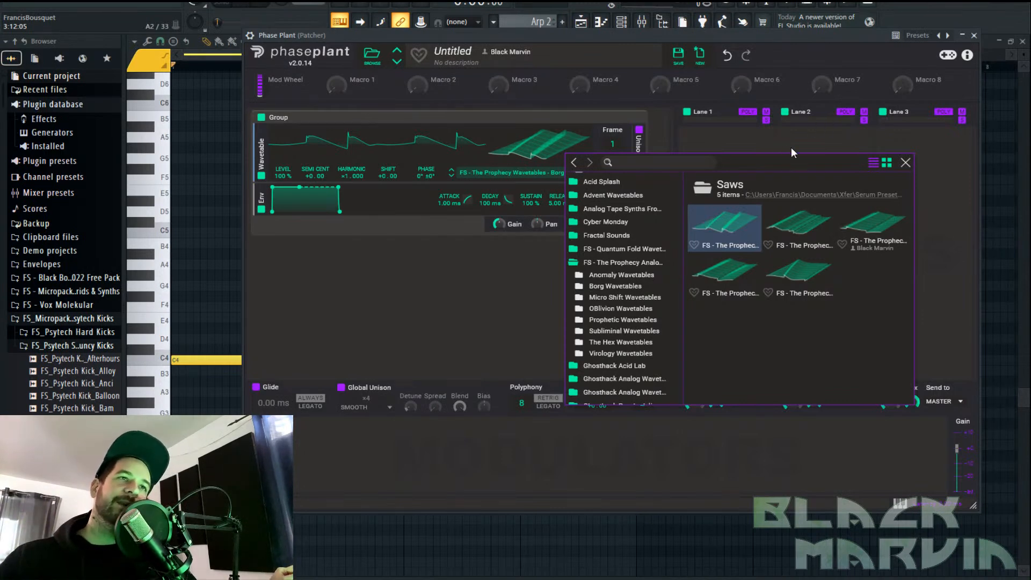
pyautogui.click(905, 162)
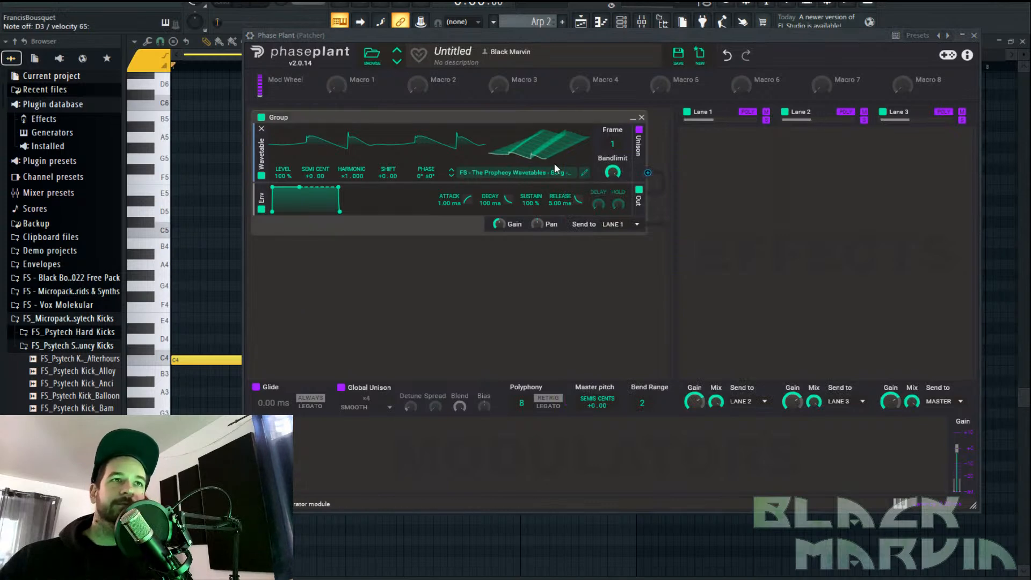
# Step through the neighbouring Borg saw wavetables and set the wavetable frame to 213
pyautogui.click(452, 176)
pyautogui.click(452, 176)
pyautogui.click(452, 172)
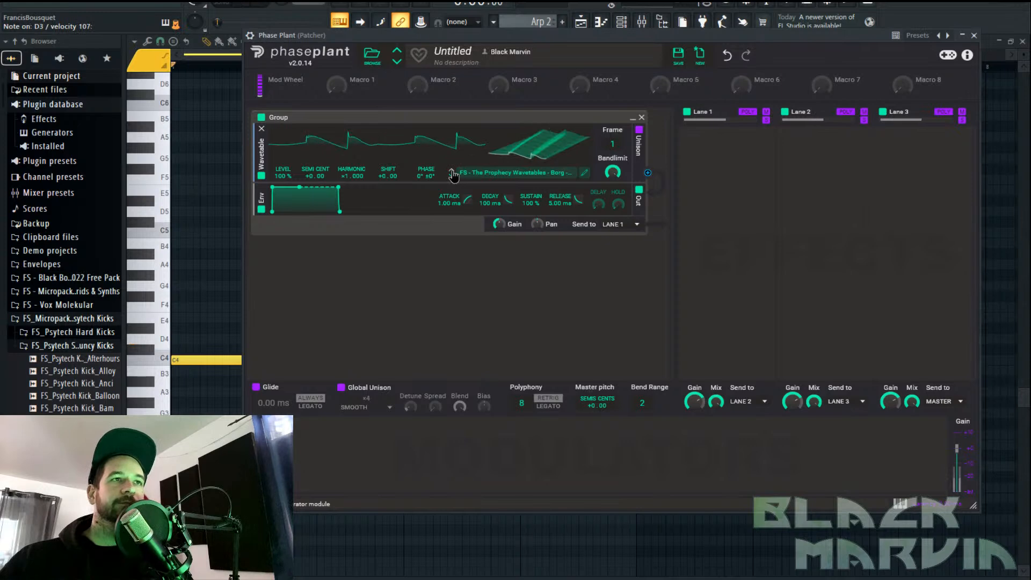
pyautogui.moveTo(613, 144); pyautogui.dragTo(612, 61)
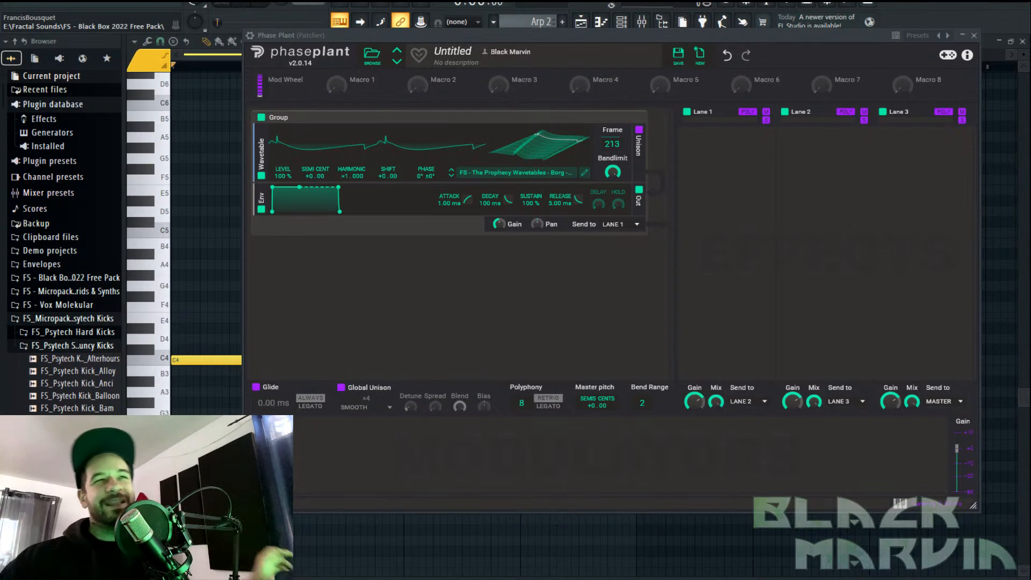
# Add a Chorus to Lane 1, lowering its mix and setting its rate to about 2.22 Hz
pyautogui.click(729, 154)
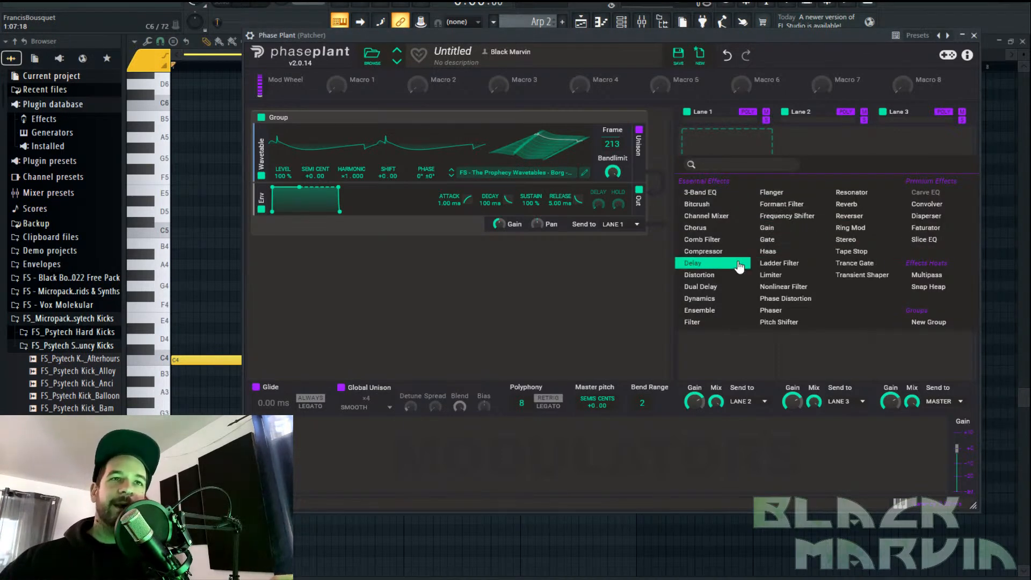
pyautogui.click(734, 234)
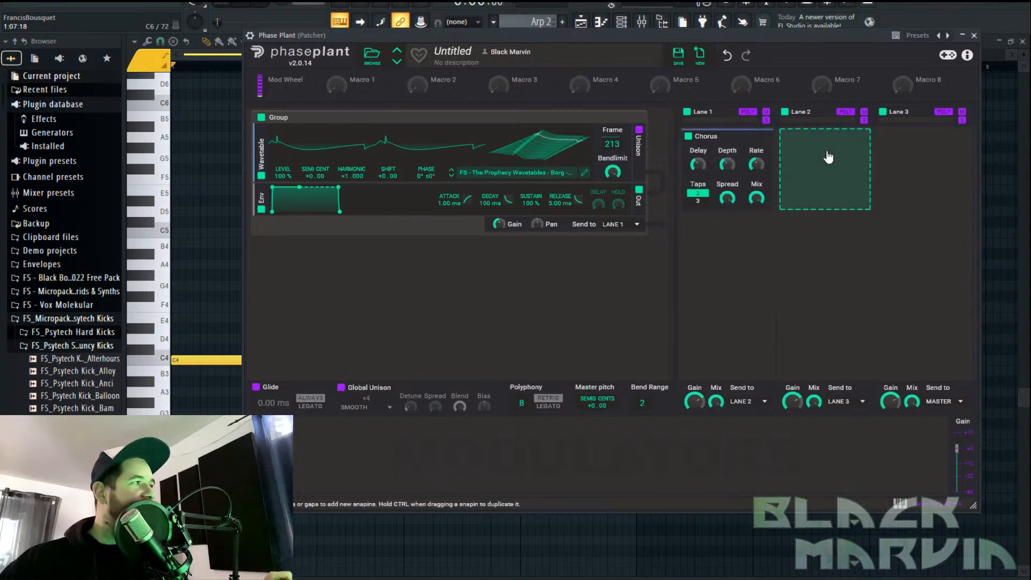
pyautogui.moveTo(757, 198); pyautogui.dragTo(757, 234)
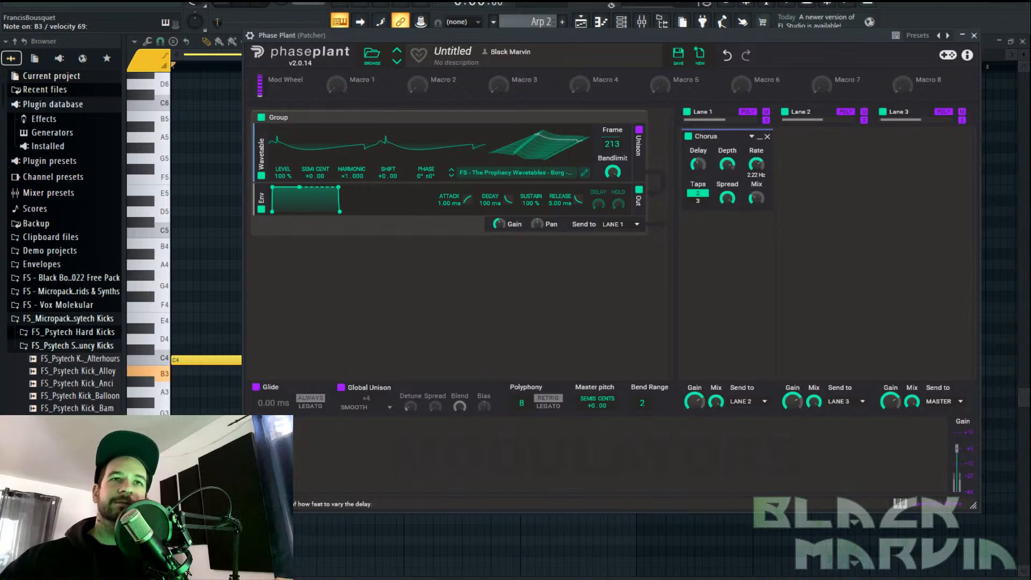
# Try an Ensemble effect in Lane 2, toggle its bypass for comparison, and remove it
pyautogui.click(787, 148)
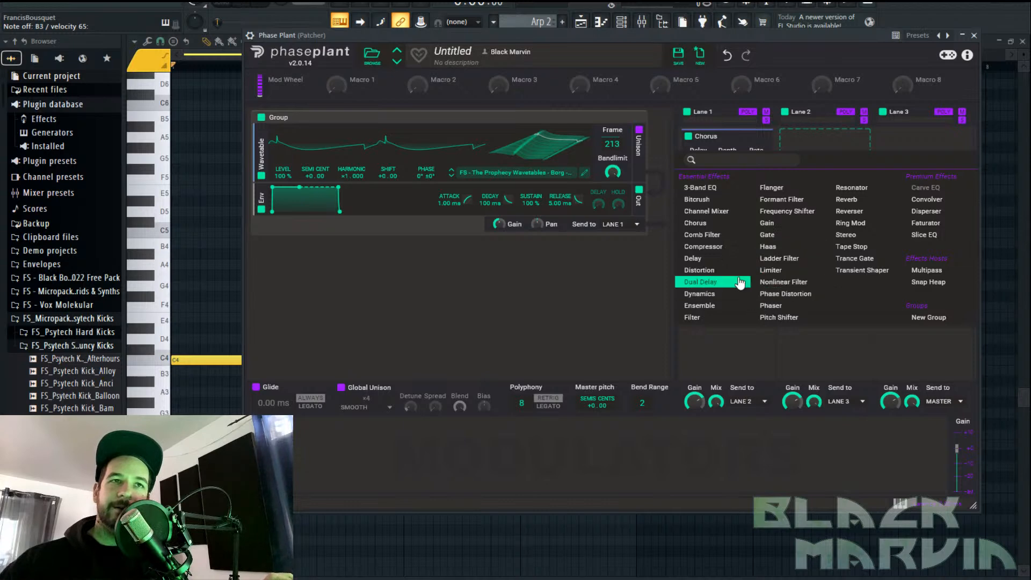
pyautogui.click(734, 306)
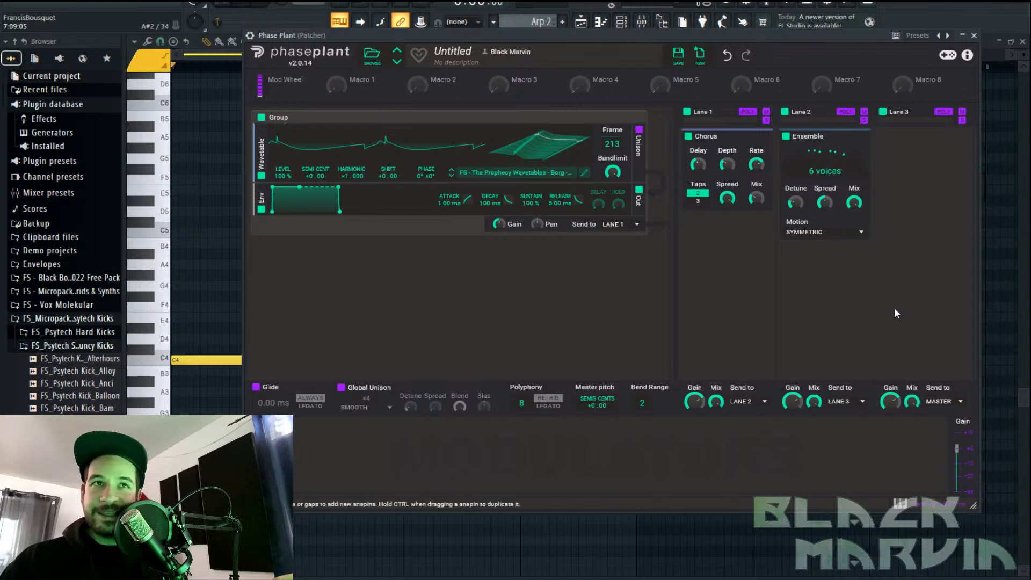
pyautogui.click(786, 136)
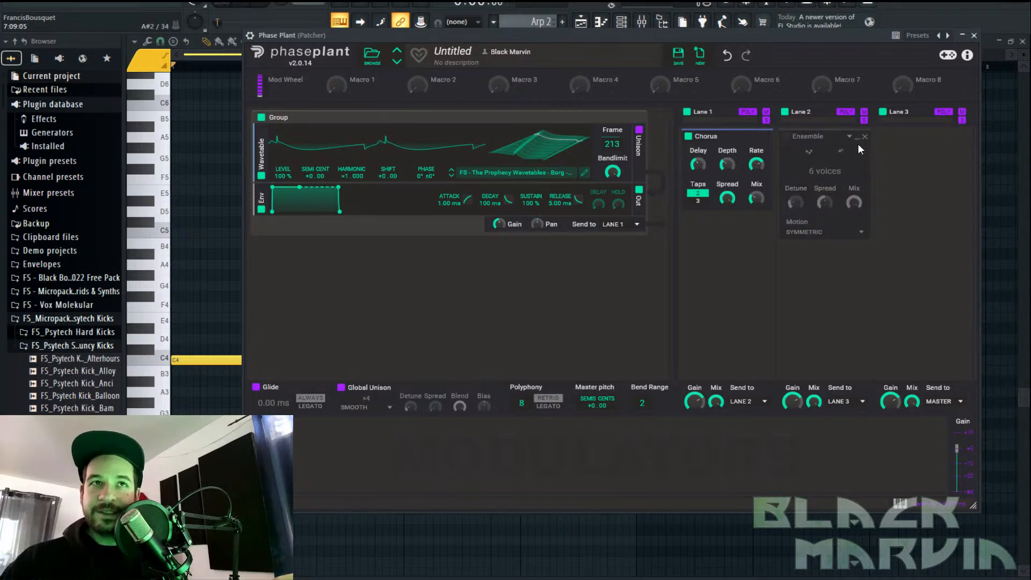
pyautogui.click(788, 138)
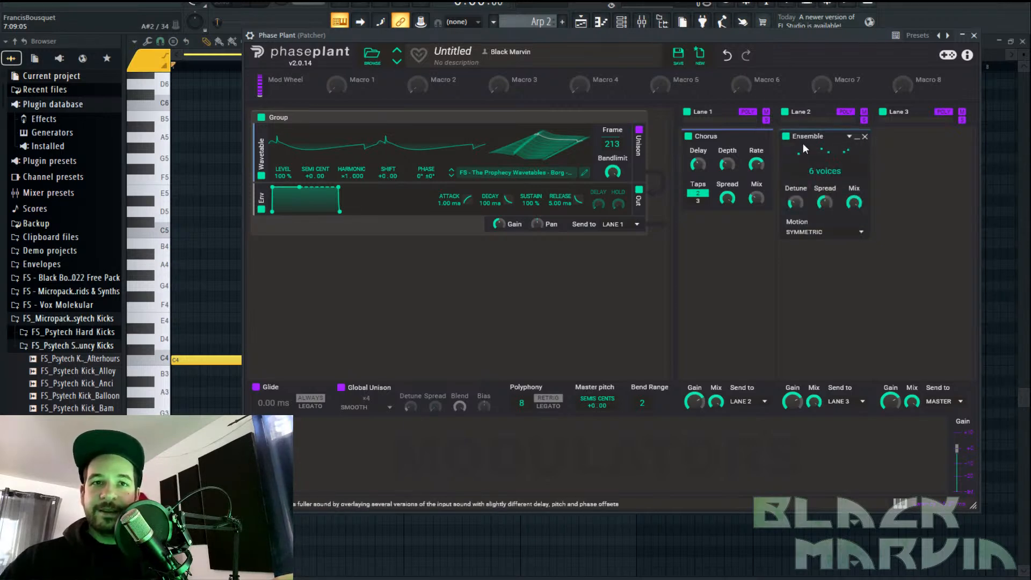
pyautogui.click(865, 137)
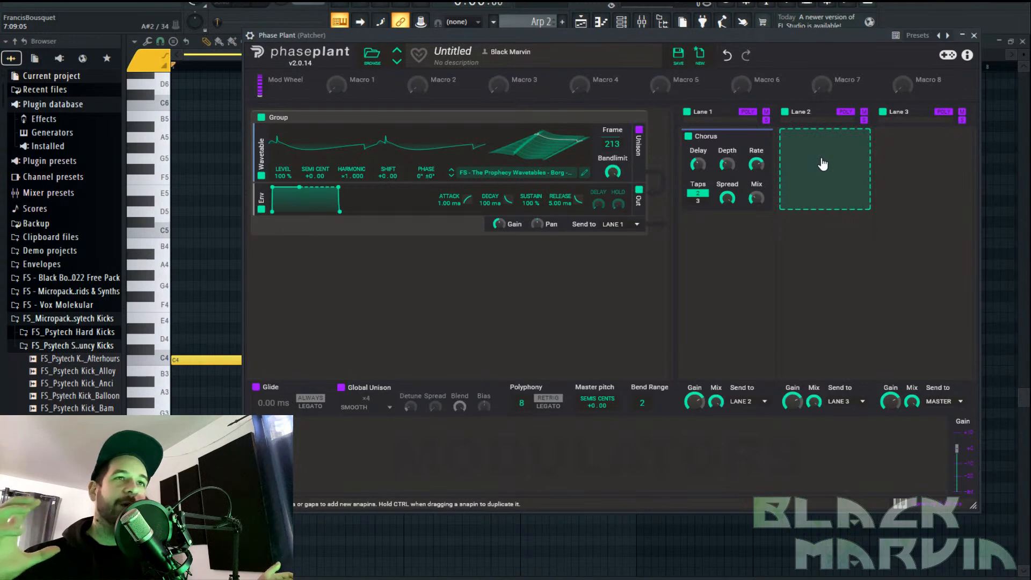
pyautogui.click(823, 163)
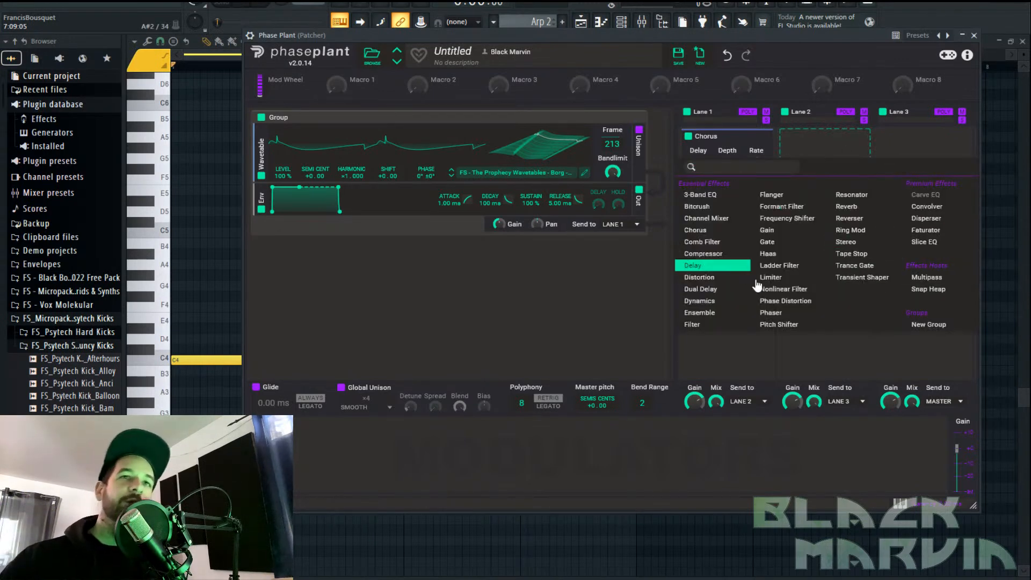
pyautogui.click(769, 466)
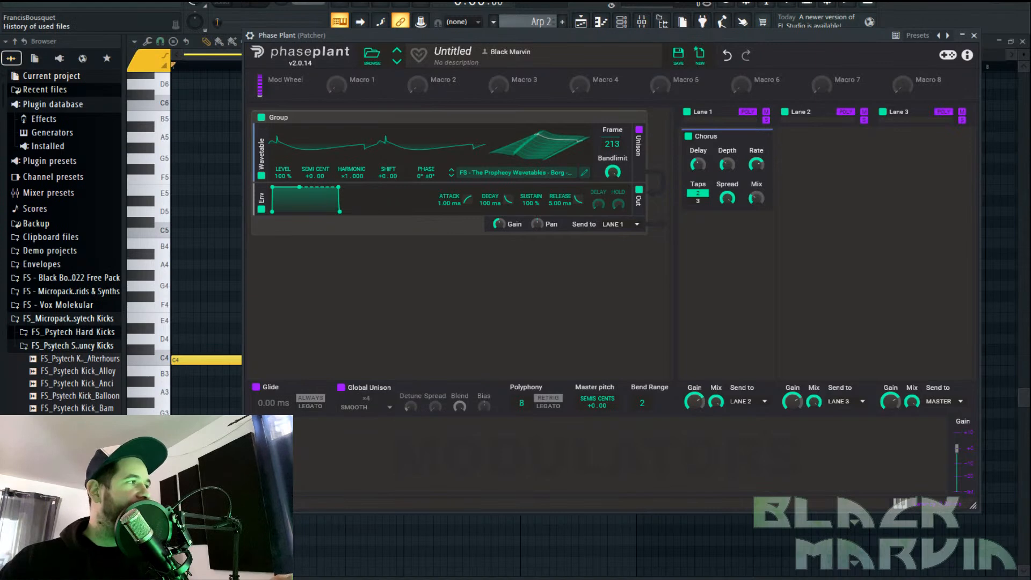
# Start playback and set the volume envelope to 0 % sustain, 71.2 ms decay and 3.87 ms release
pyautogui.press('space')
pyautogui.moveTo(549, 182); pyautogui.dragTo(549, 201)
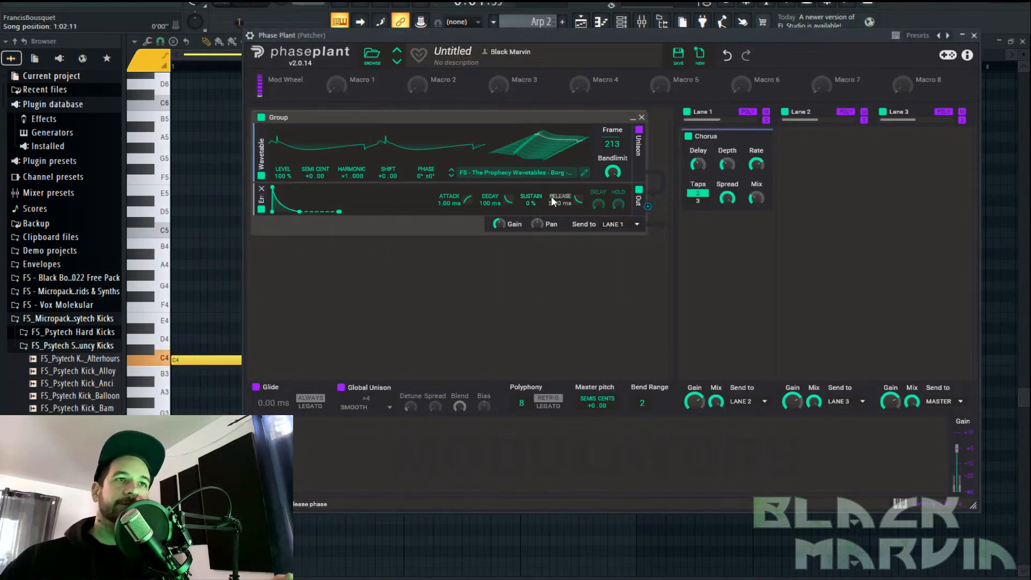
pyautogui.moveTo(482, 202); pyautogui.dragTo(487, 198)
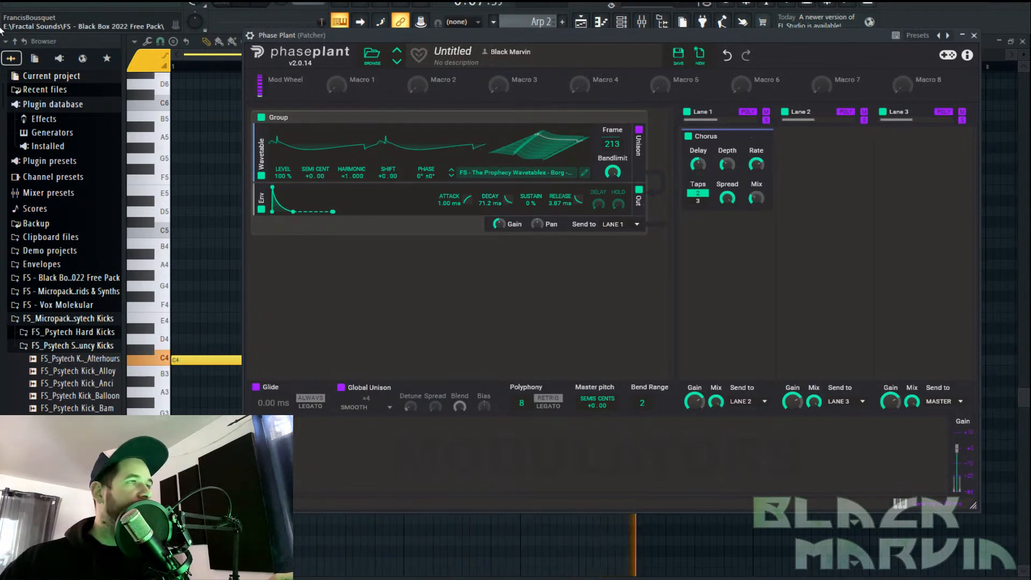
# Stop playback and replace the Chorus in Lane 1 with a Multipass that has a Chorus in Band 3
pyautogui.press('space')
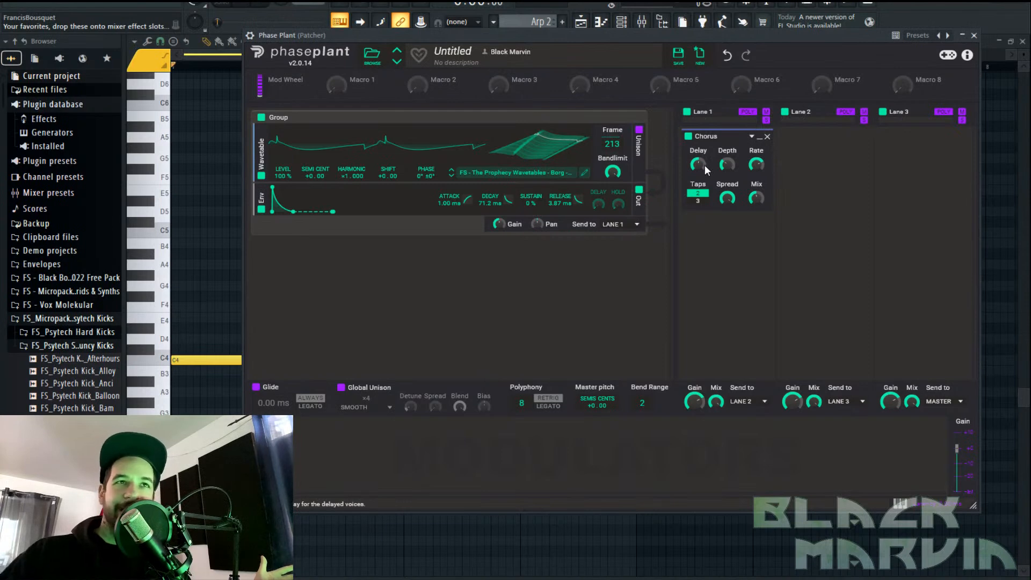
pyautogui.click(766, 136)
pyautogui.click(752, 145)
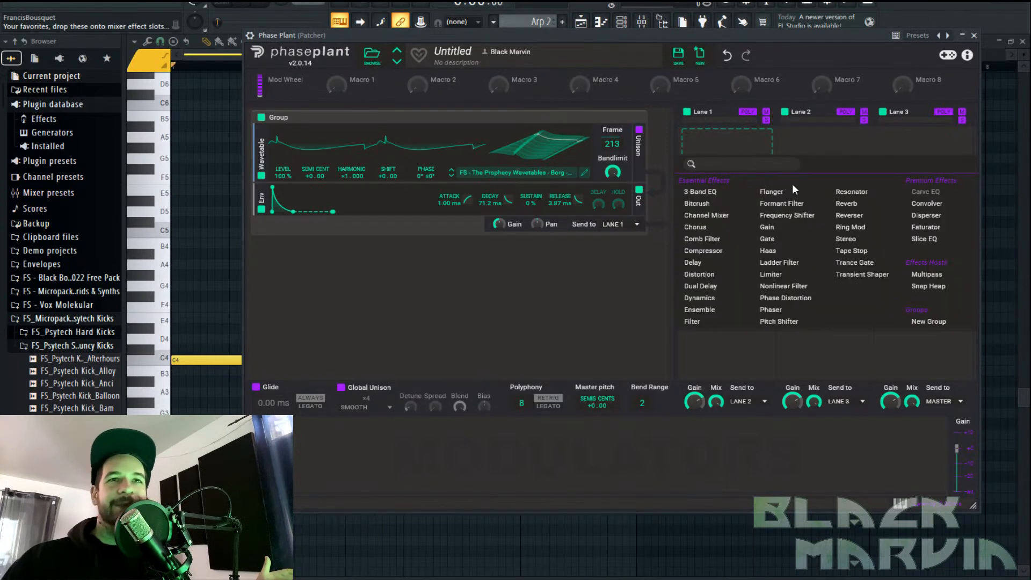
pyautogui.click(929, 274)
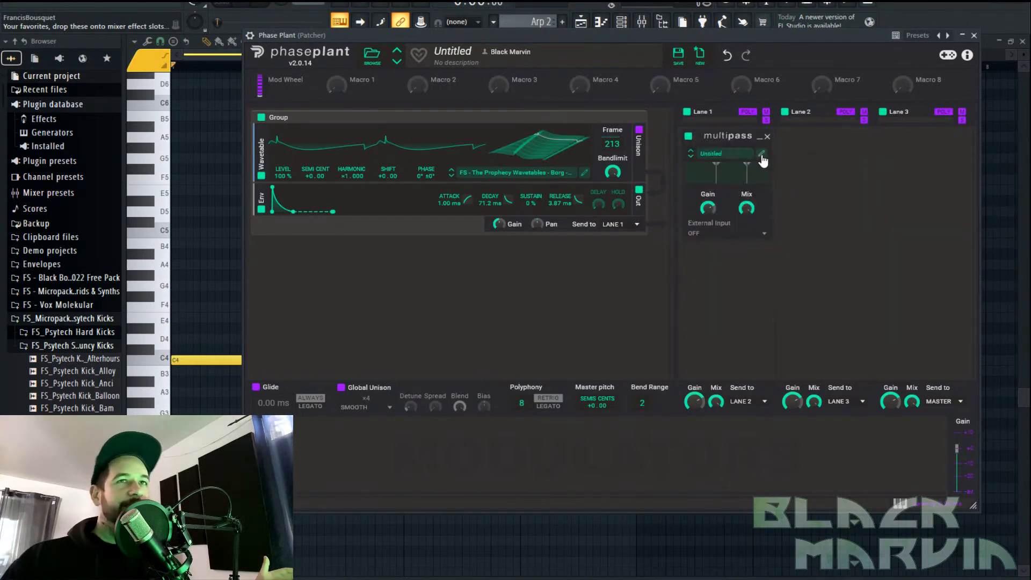
pyautogui.click(761, 155)
pyautogui.click(501, 208)
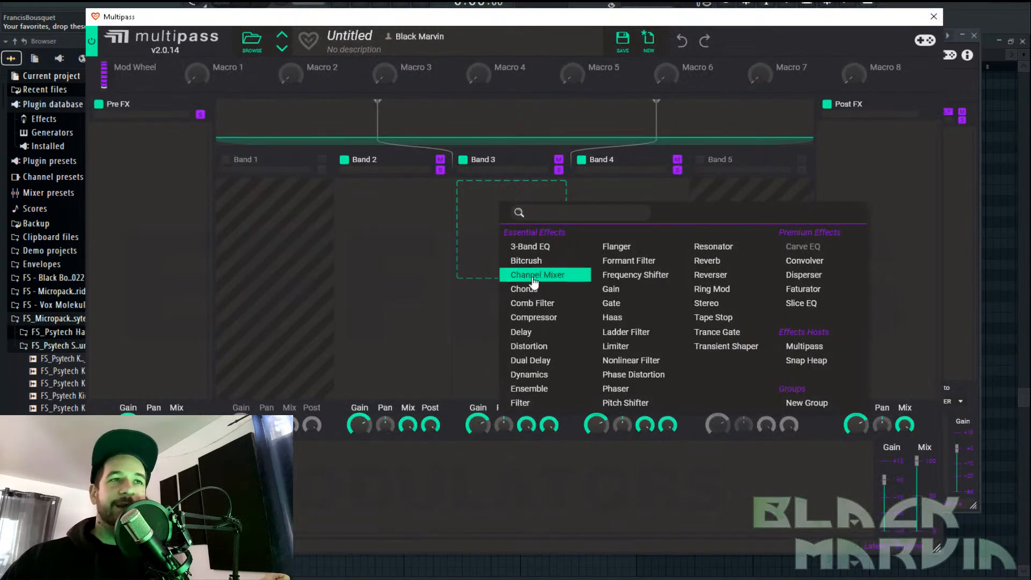
pyautogui.click(564, 290)
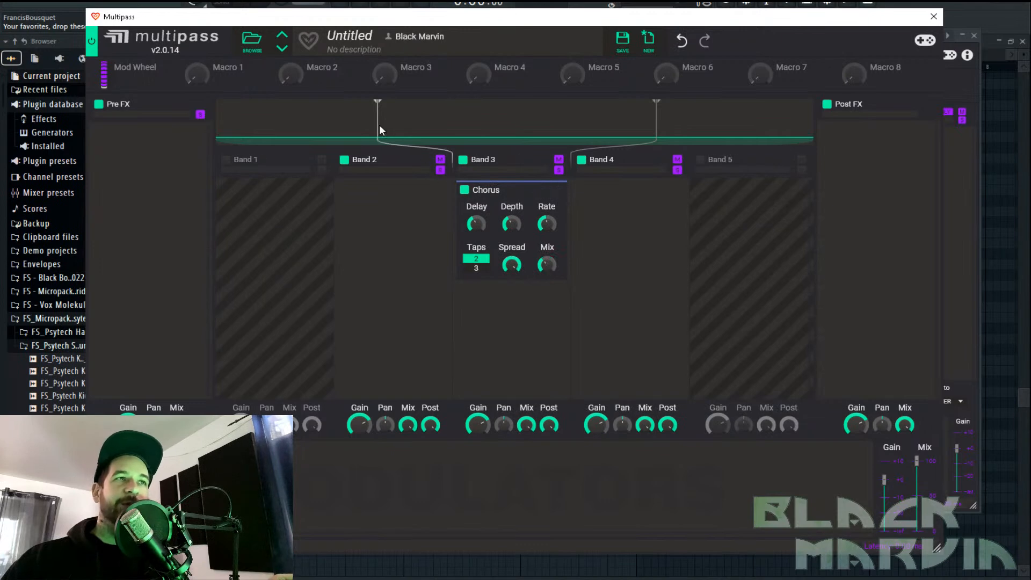
# Adjust the Lane 1 Multipass crossovers, moving both boundaries of Band 3 to lower frequencies
pyautogui.moveTo(379, 127); pyautogui.dragTo(422, 127)
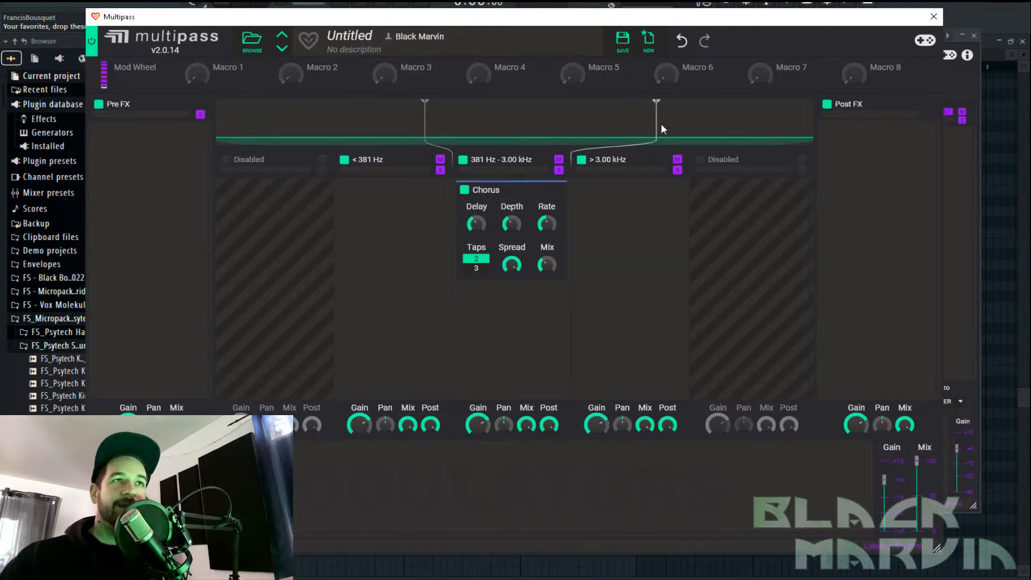
pyautogui.click(933, 16)
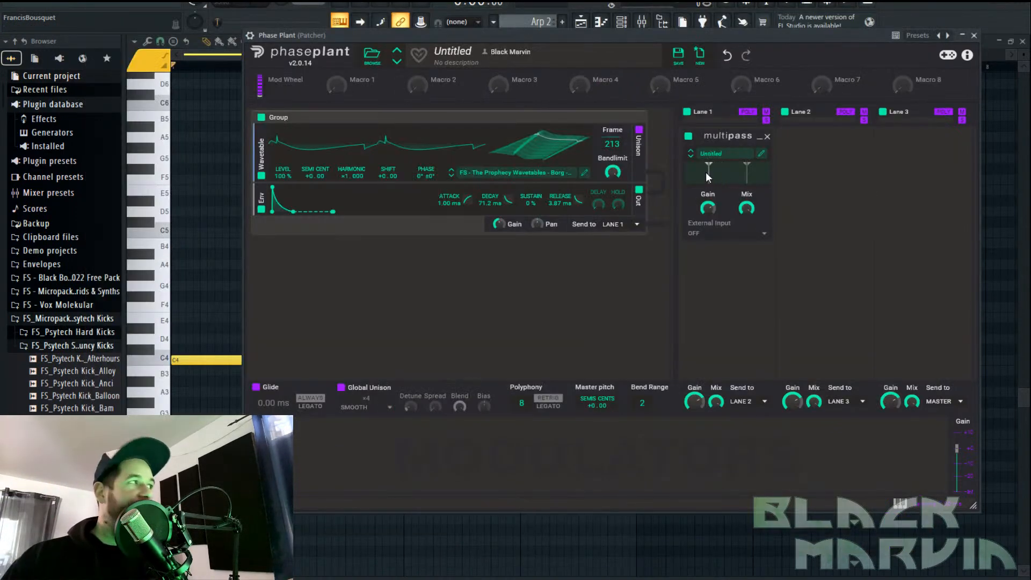
pyautogui.moveTo(717, 168); pyautogui.dragTo(704, 171)
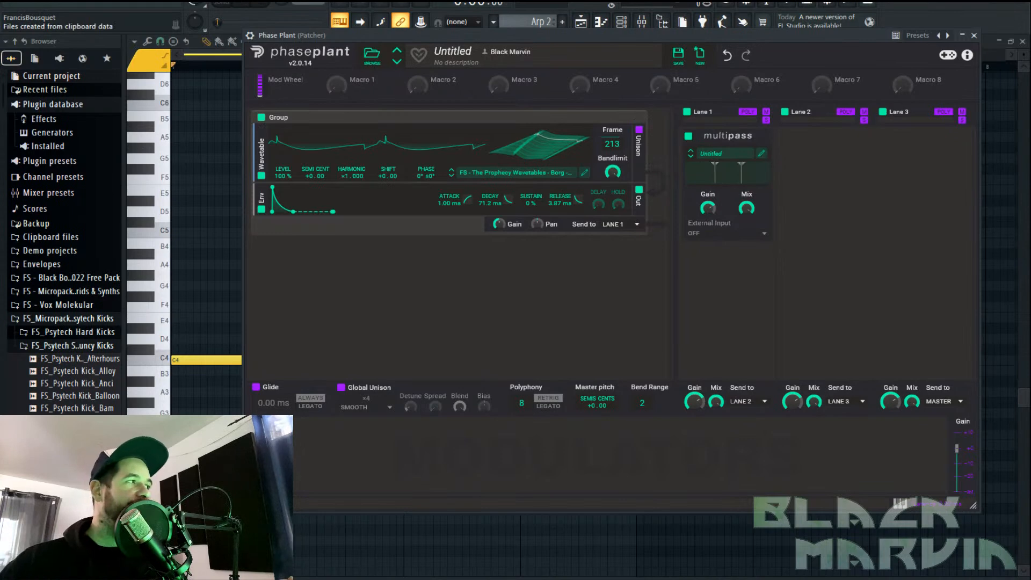
# Raise the Chorus mix in Band 3 to maximum and lower the overall mix of the Lane 1 Multipass
pyautogui.click(761, 154)
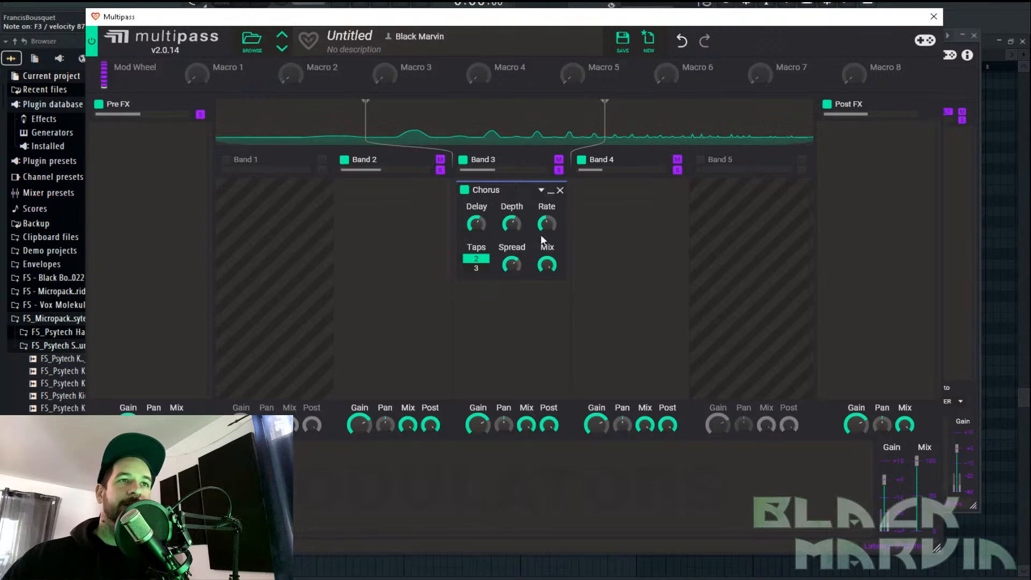
pyautogui.click(933, 16)
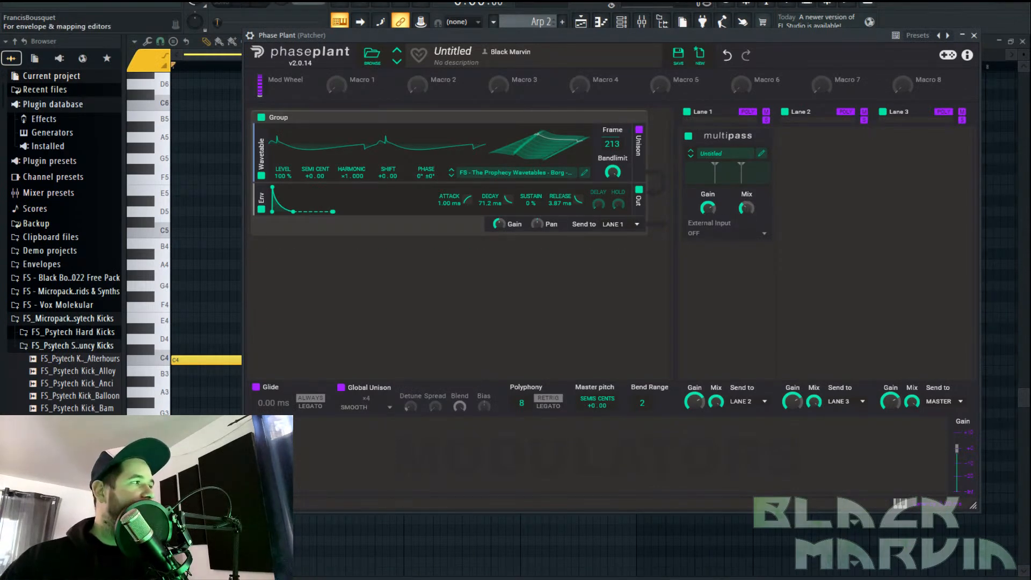
pyautogui.click(765, 153)
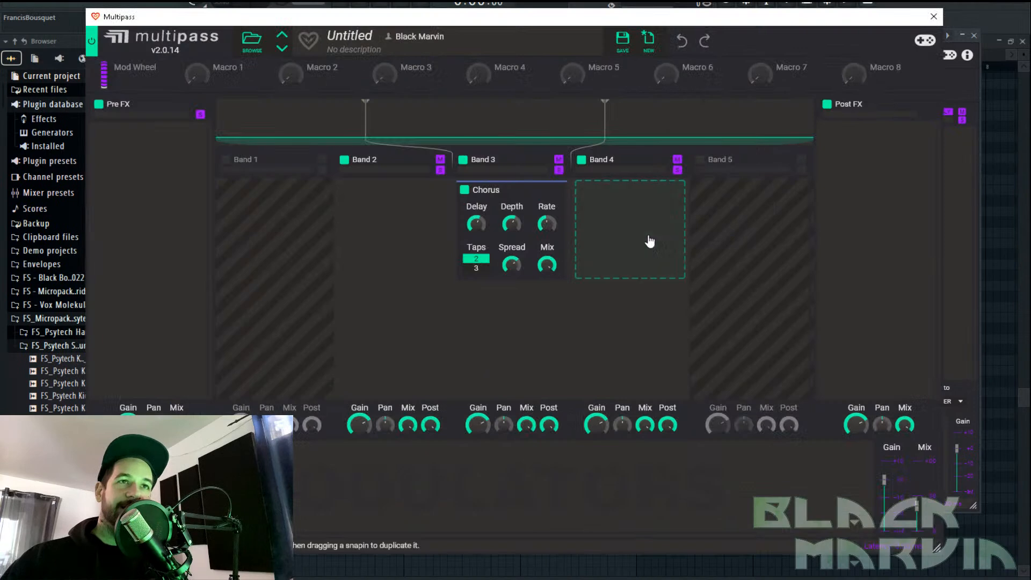
pyautogui.click(932, 17)
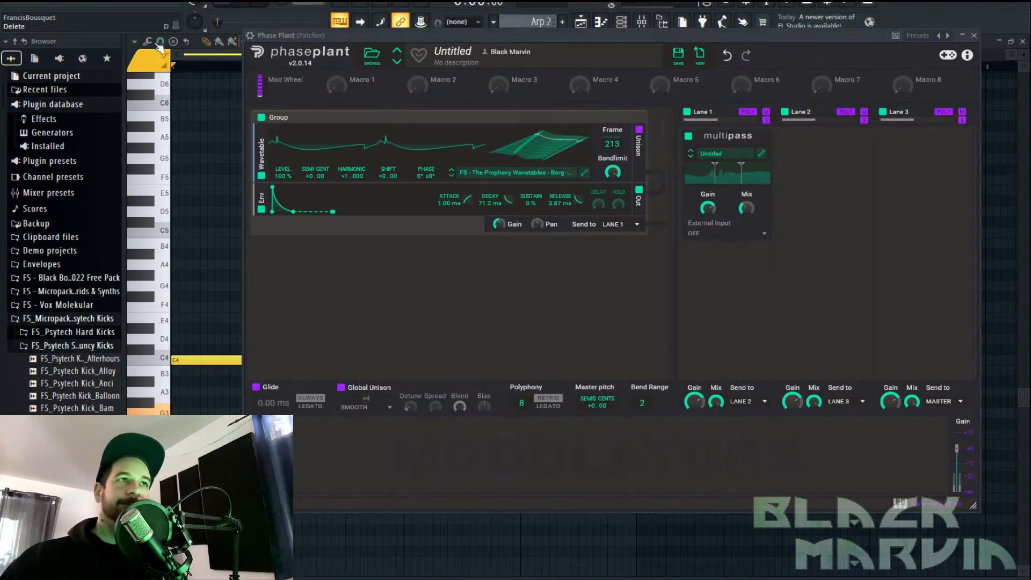
# Start playback, set the wavetable frame to 2, and add a Random modulator assigned to the frame
pyautogui.press('space')
pyautogui.moveTo(550, 151); pyautogui.dragTo(550, 207)
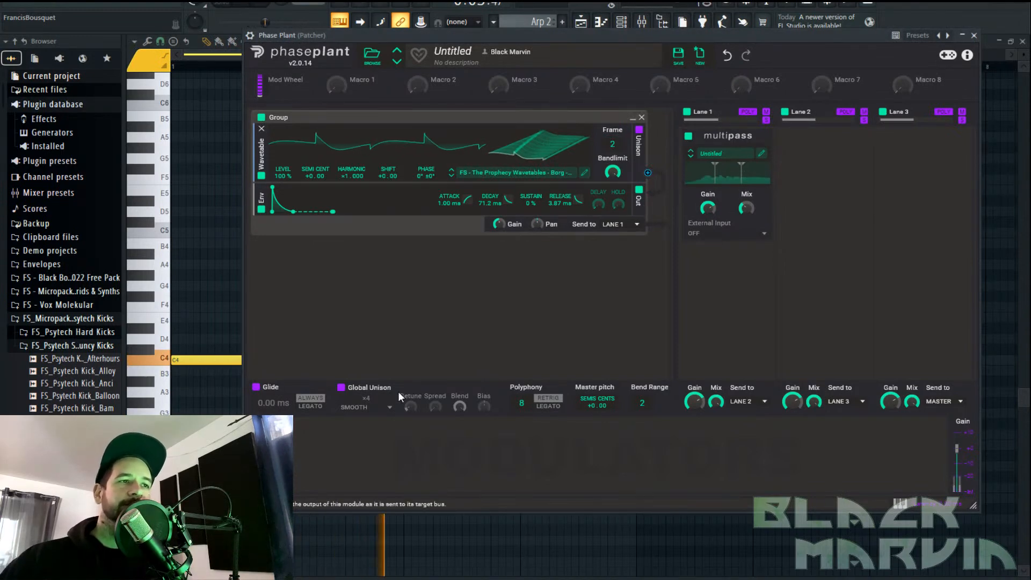
pyautogui.click(329, 457)
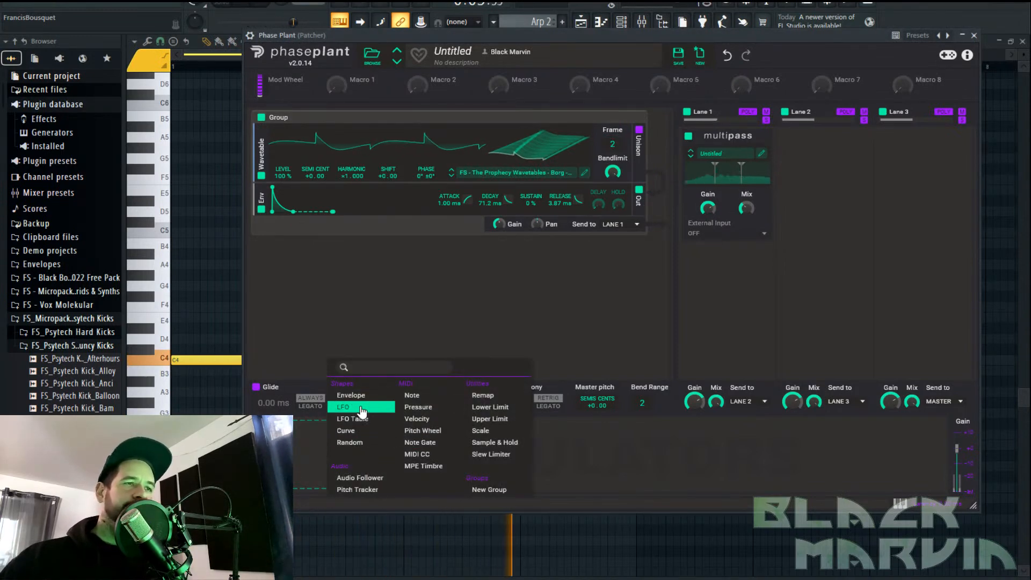
pyautogui.click(350, 442)
pyautogui.moveTo(435, 483); pyautogui.dragTo(613, 150)
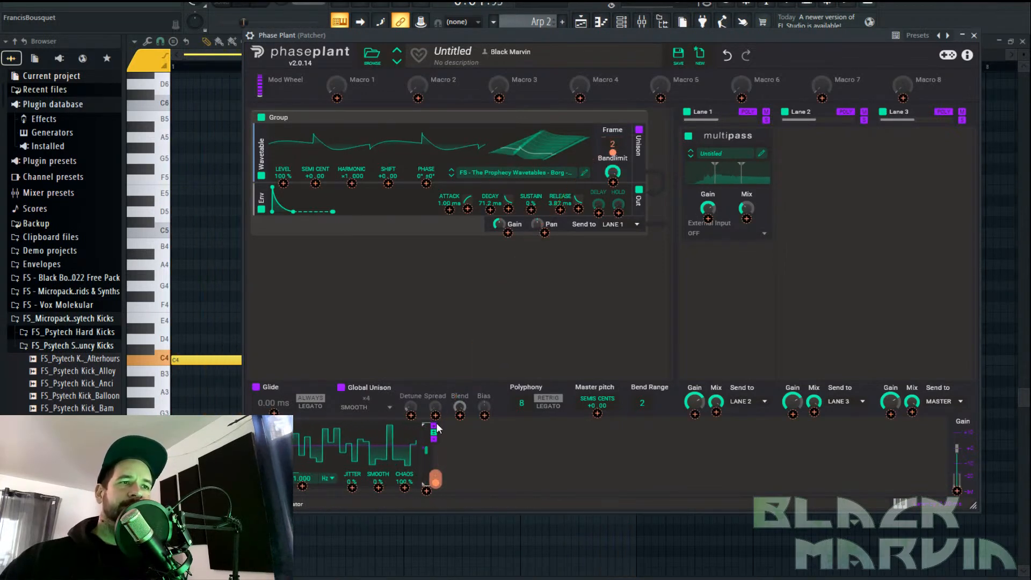
# Set the Random modulator's rate to 1.394 Hz and its smoothing to 100 %
pyautogui.moveTo(302, 478); pyautogui.dragTo(302, 462)
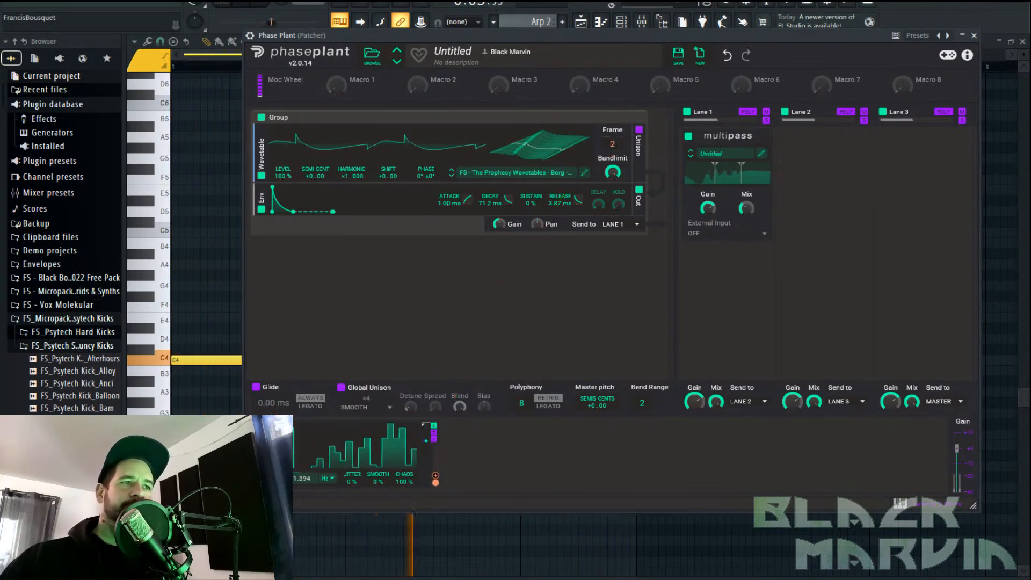
pyautogui.moveTo(378, 477); pyautogui.dragTo(378, 424)
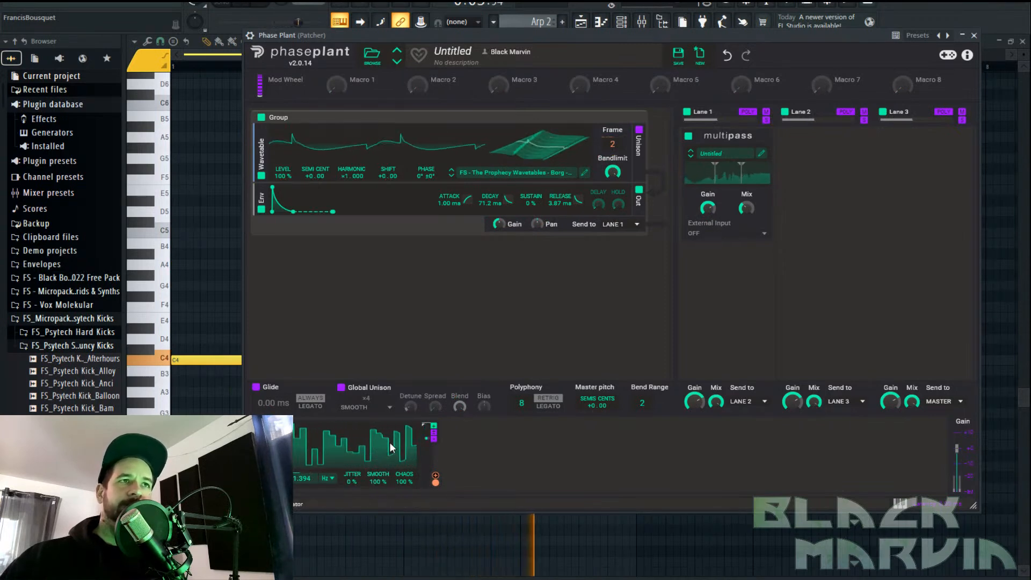
pyautogui.click(253, 5)
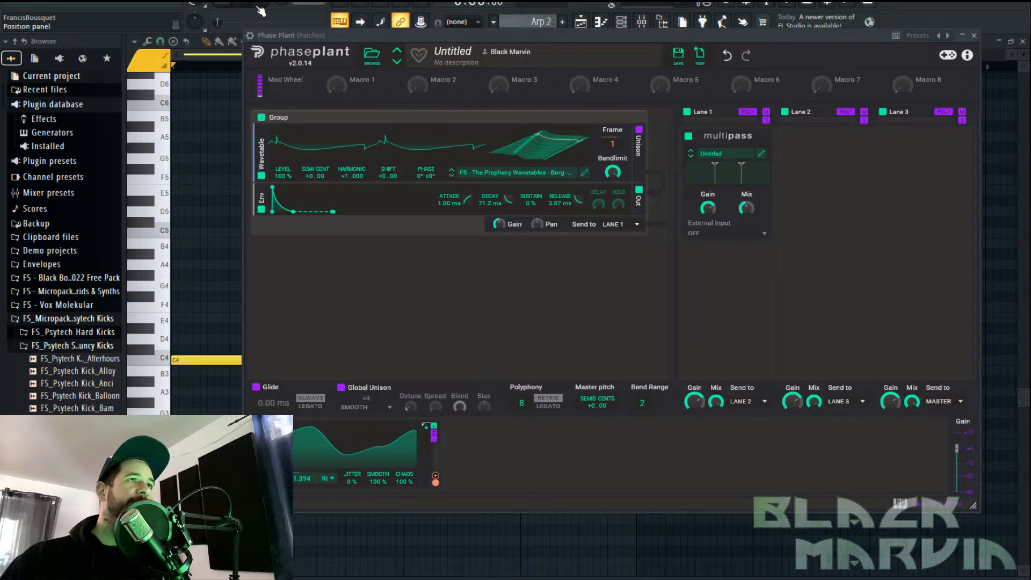
# Enable unison on the wavetable oscillator during playback, raise its spread, and set the unison mode to Hard
pyautogui.press('space')
pyautogui.click(639, 130)
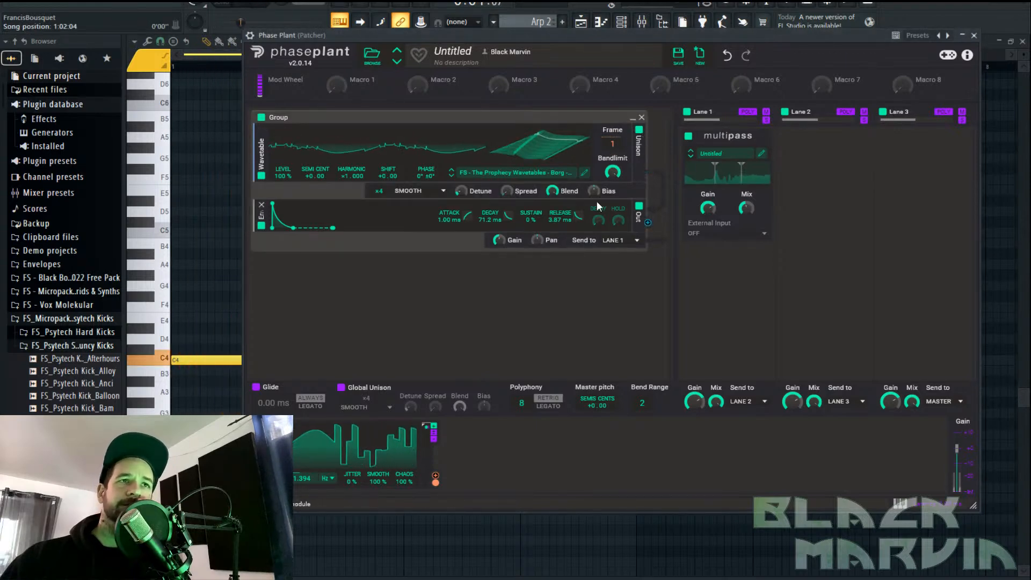
pyautogui.moveTo(461, 191); pyautogui.dragTo(506, 168)
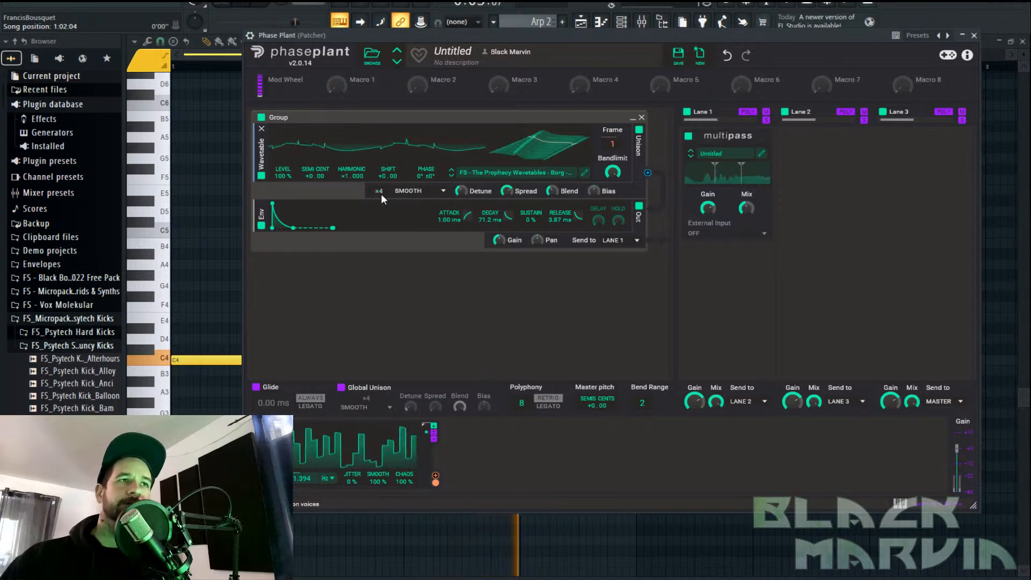
pyautogui.click(413, 192)
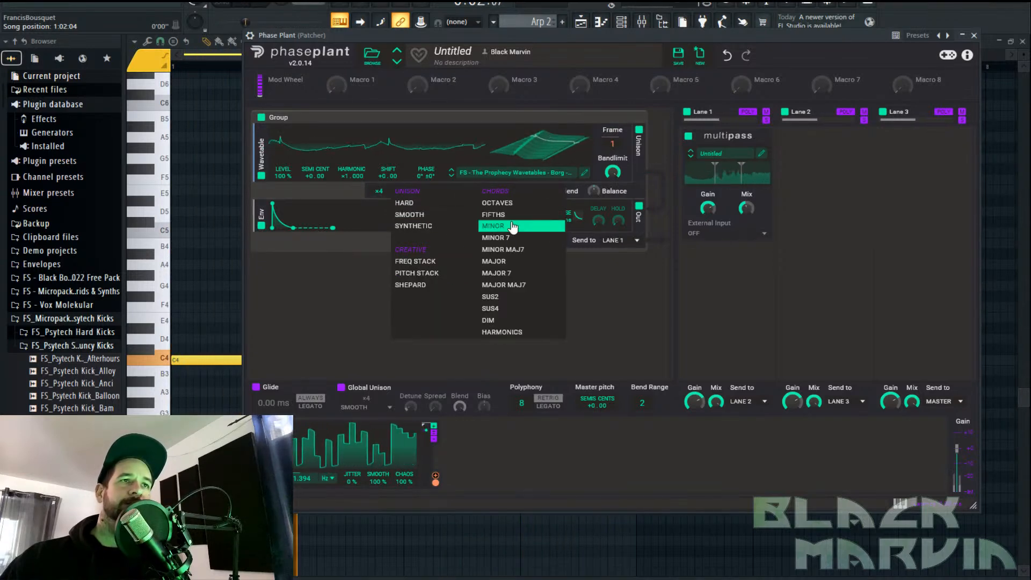
pyautogui.click(428, 204)
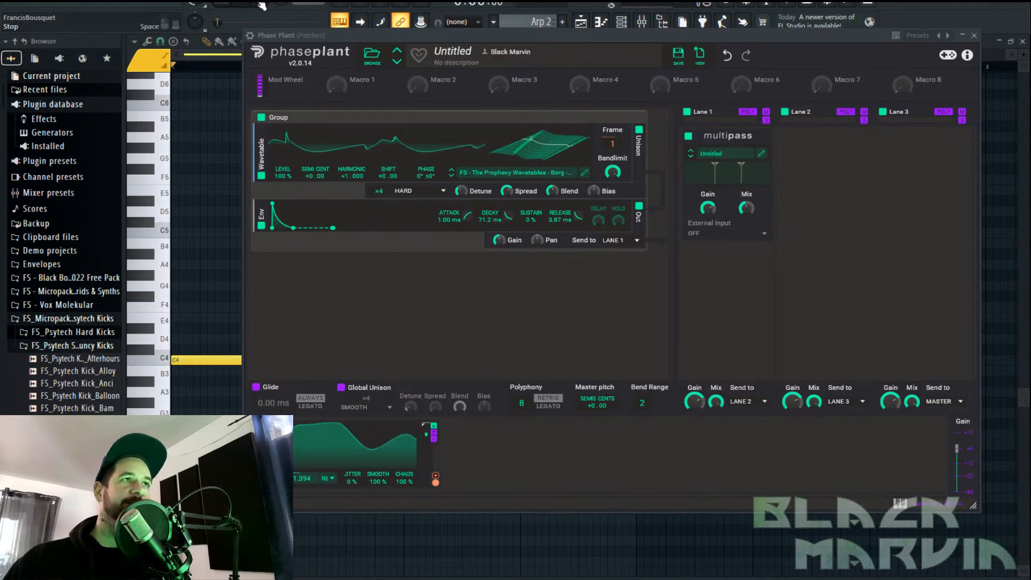
# Add a Multipass to Lane 2 with a Dual Delay in Band 3
pyautogui.click(836, 157)
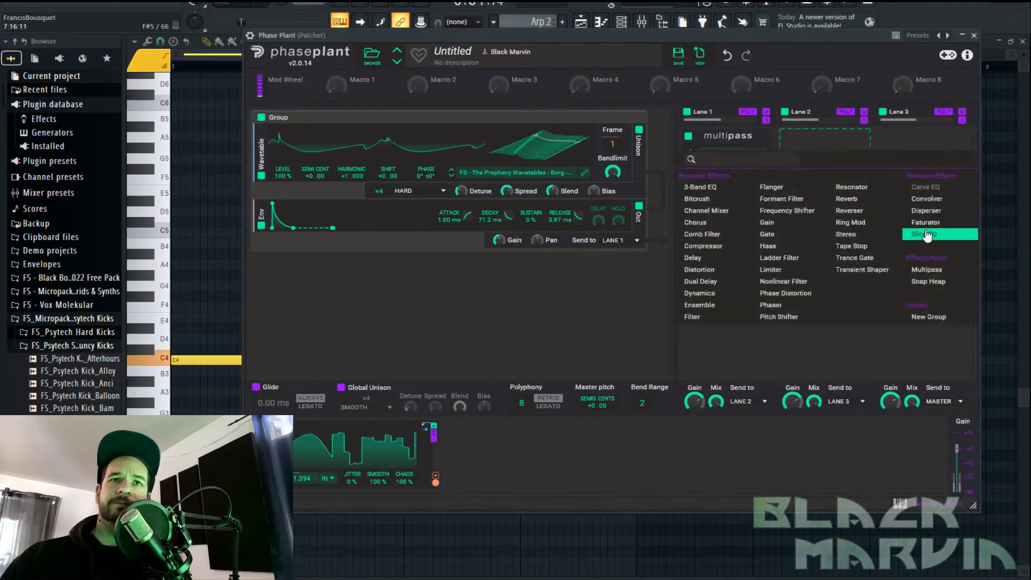
pyautogui.click(926, 269)
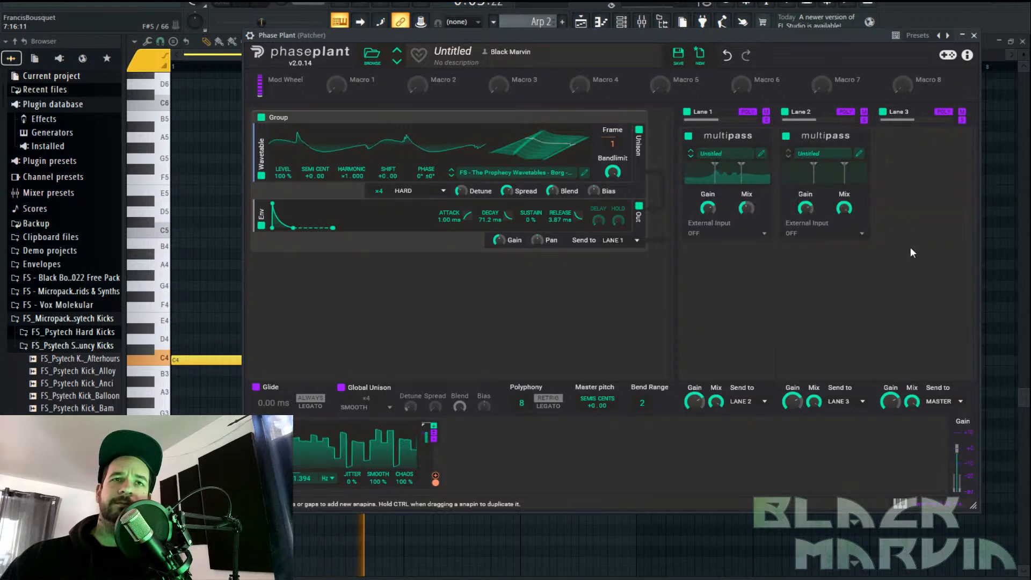
pyautogui.click(856, 161)
pyautogui.click(469, 191)
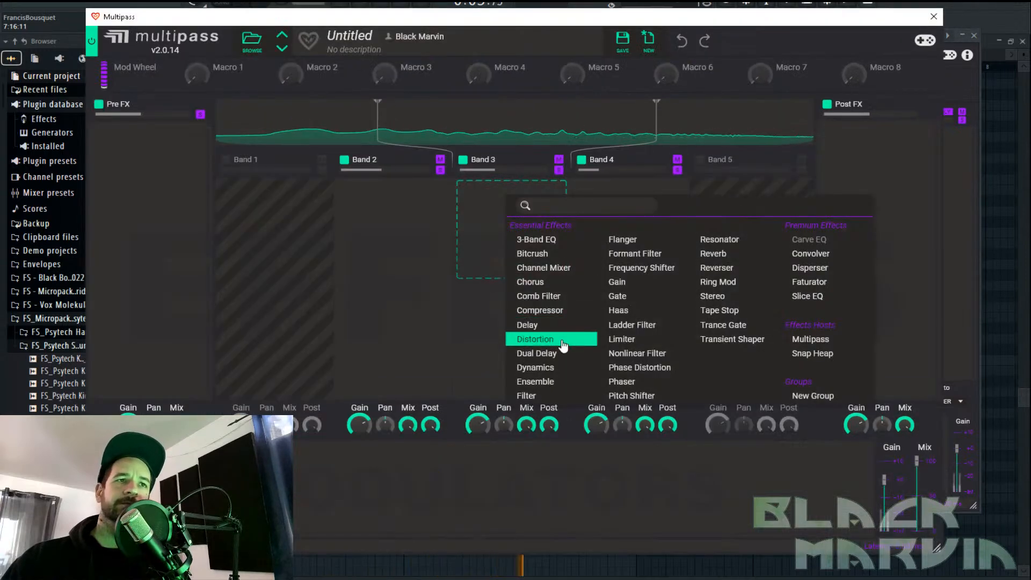
pyautogui.click(531, 353)
# Widen the Dual Delay's spread, sync its time to 3/16, and reduce its mix
pyautogui.scroll(5, 541, 256)
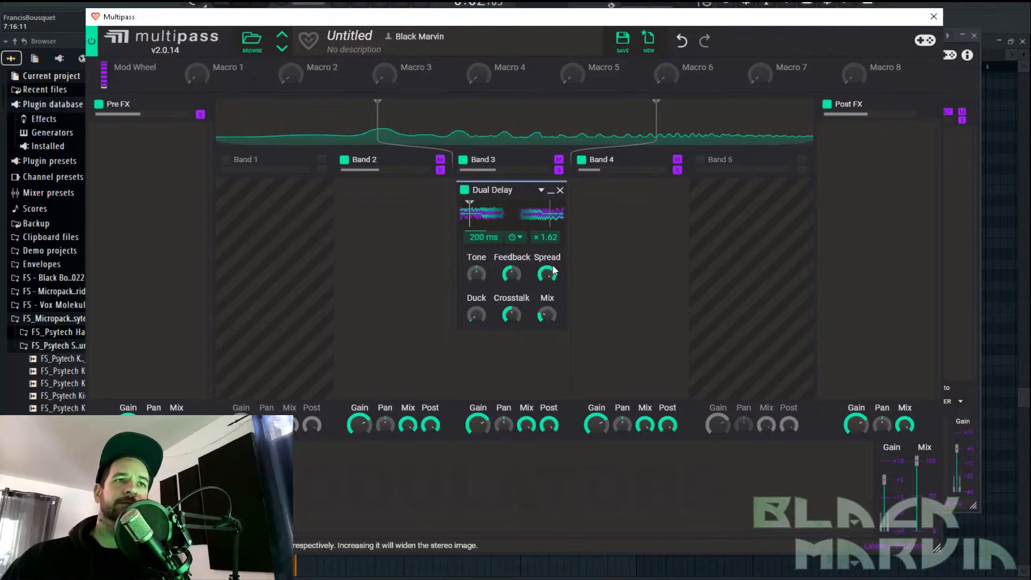
pyautogui.click(515, 238)
pyautogui.click(520, 253)
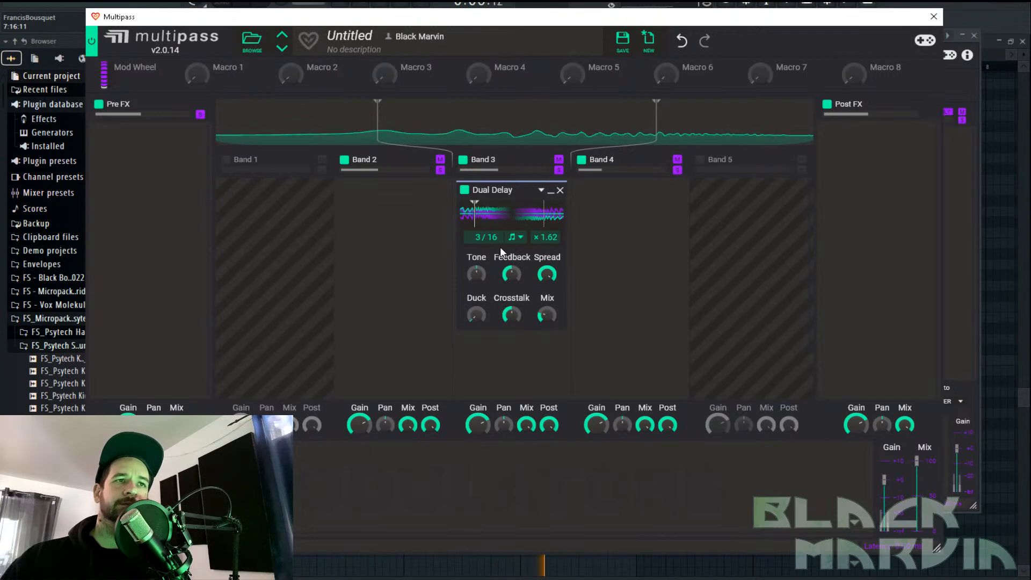
pyautogui.moveTo(547, 313); pyautogui.dragTo(547, 316)
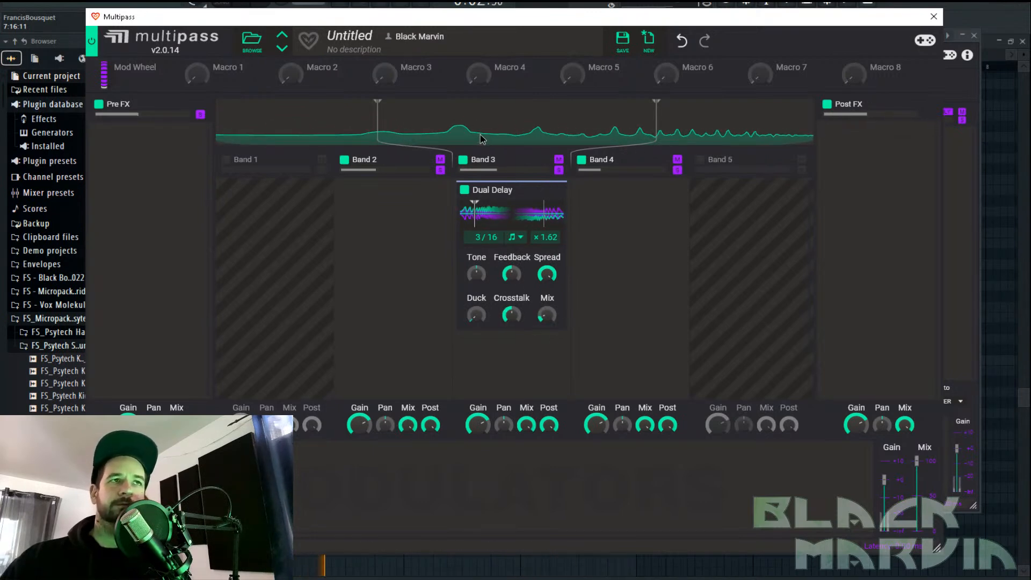
# Limit the delay band to 360 Hz–2.80 kHz and set the Dual Delay's second-tap ratio to 1.10
pyautogui.moveTo(377, 135); pyautogui.dragTo(419, 138)
pyautogui.moveTo(557, 238); pyautogui.dragTo(557, 258)
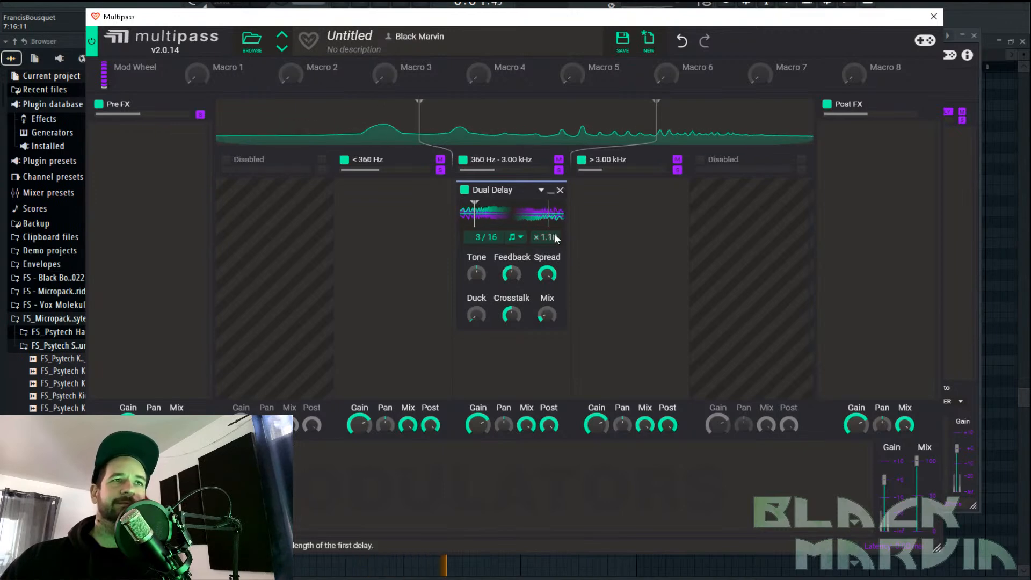
pyautogui.moveTo(662, 130); pyautogui.dragTo(654, 129)
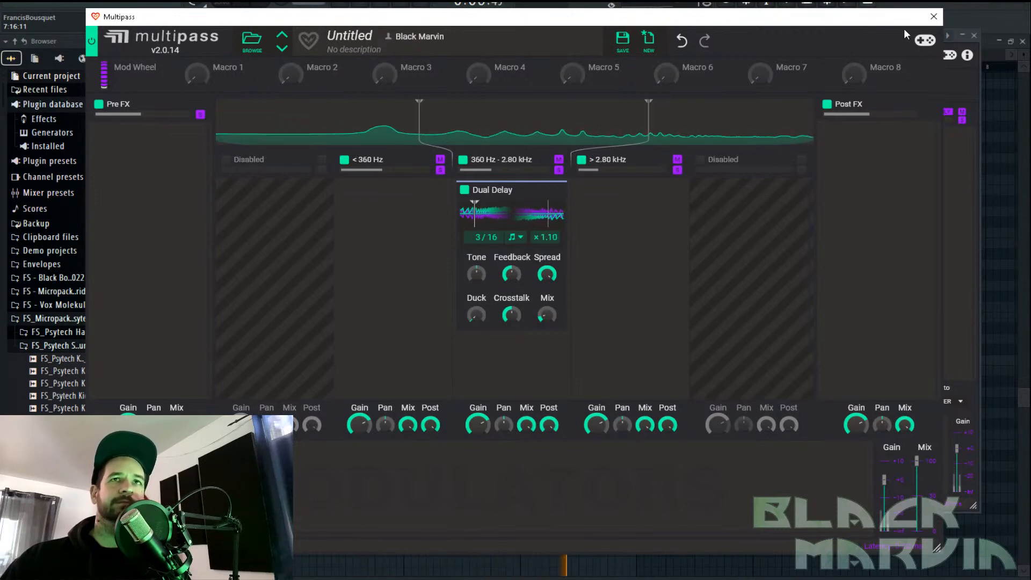
pyautogui.click(933, 17)
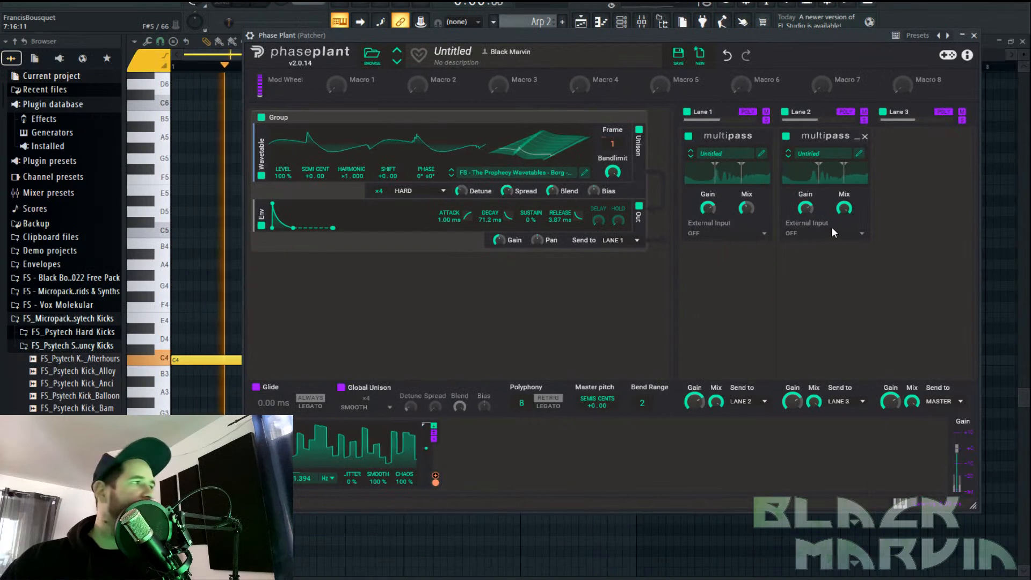
# Set the volume envelope decay to 82.7 ms and duplicate the oscillator group below the original
pyautogui.moveTo(293, 228); pyautogui.dragTo(295, 228)
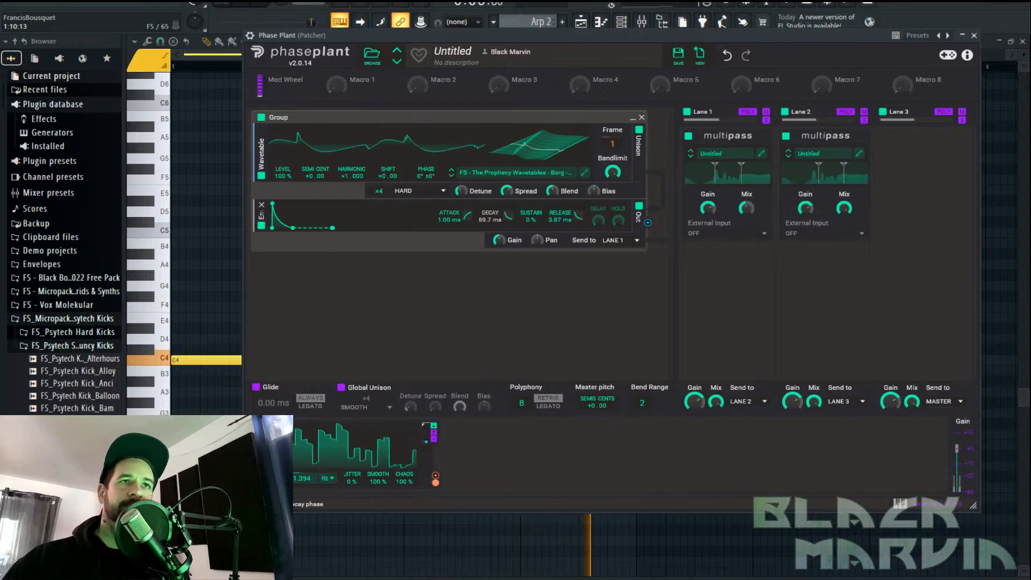
pyautogui.moveTo(499, 118); pyautogui.dragTo(490, 298)
# Switch the duplicated oscillator to another Prophecy Borg wavetable and transpose it up 12 semitones during playback
pyautogui.click(451, 241)
pyautogui.click(451, 241)
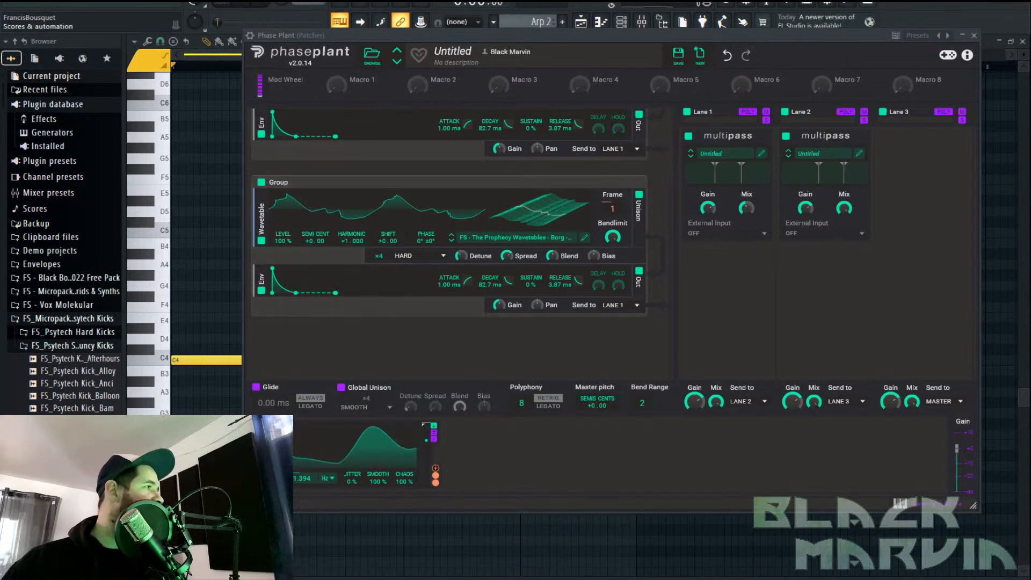
pyautogui.press('space')
pyautogui.moveTo(309, 240); pyautogui.dragTo(309, 226)
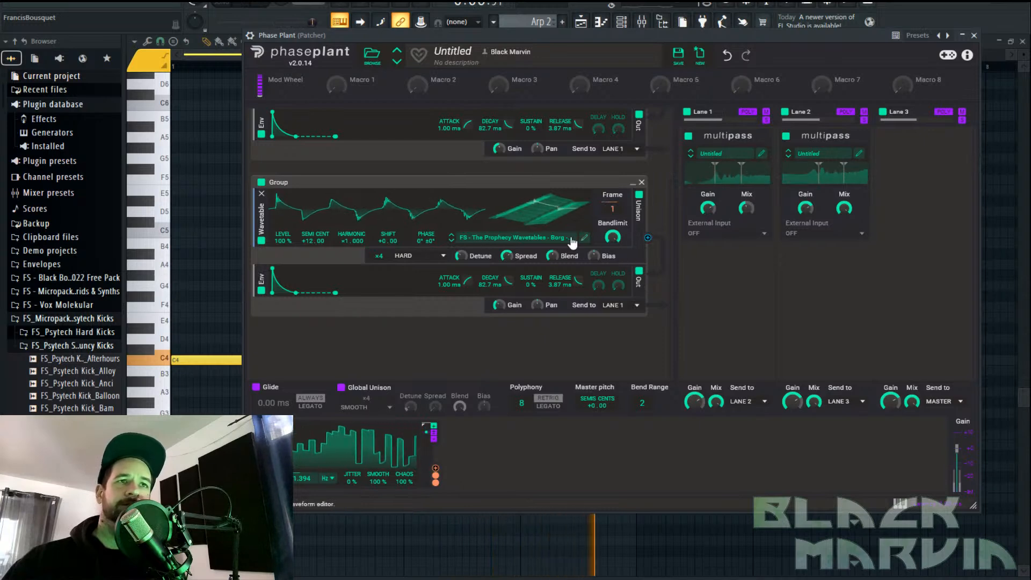
pyautogui.click(461, 255)
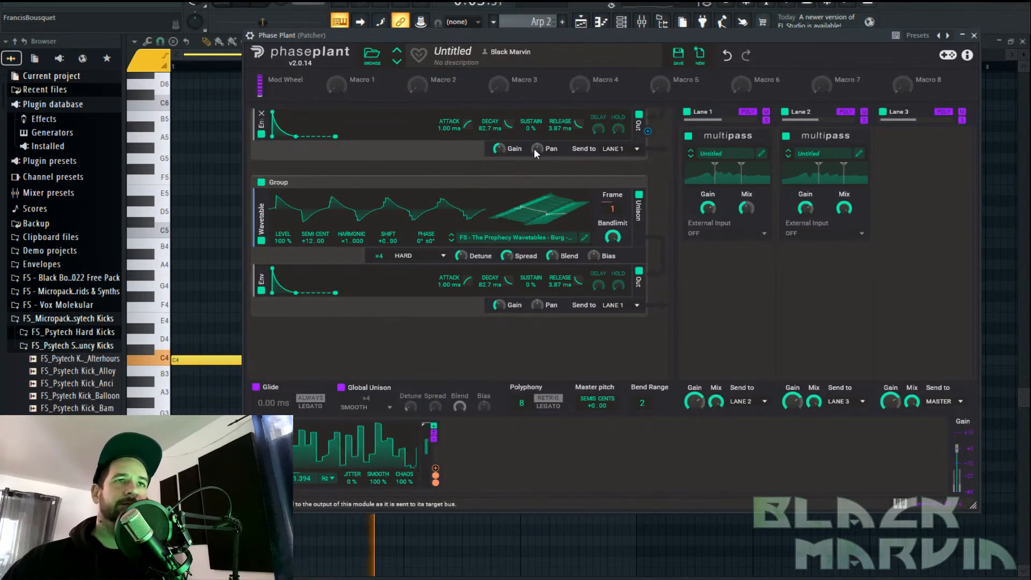
# Audition the octave oscillator on its own by temporarily disabling the original group, re-enable that group, and stop playback
pyautogui.scroll(2, 532, 144)
pyautogui.click(261, 118)
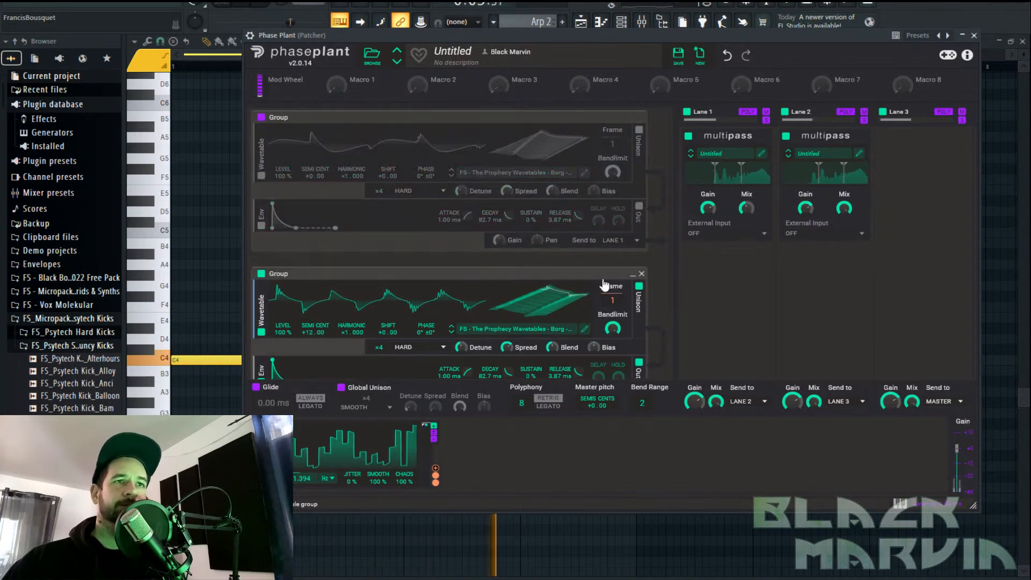
pyautogui.scroll(-2, 558, 282)
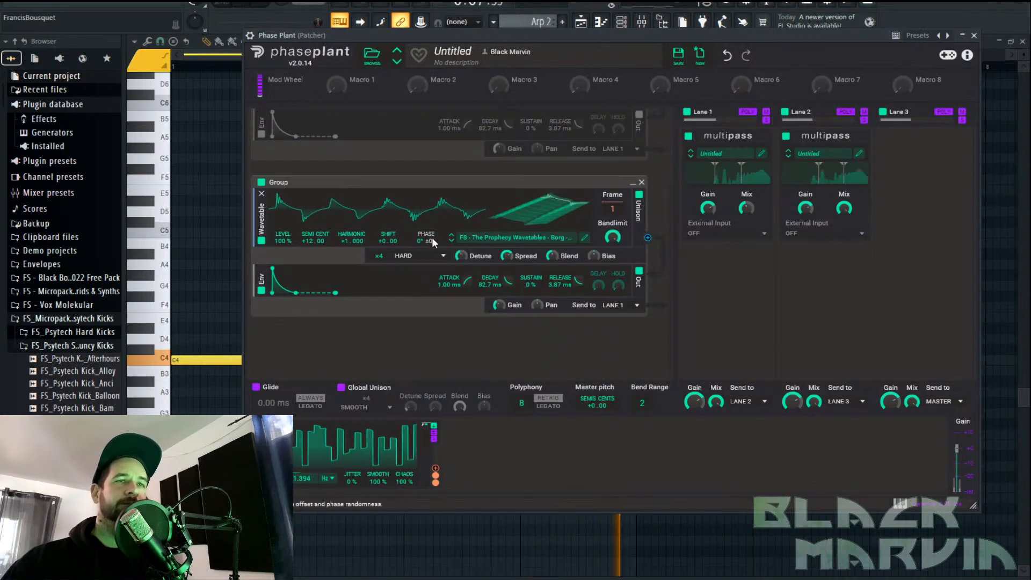
pyautogui.scroll(2, 432, 237)
pyautogui.click(261, 117)
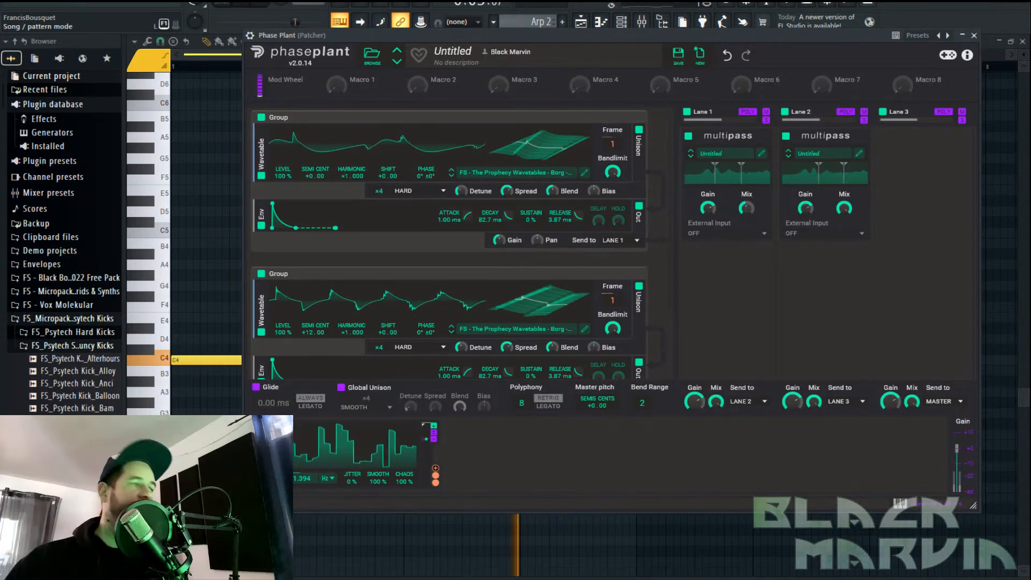
pyautogui.click(301, 22)
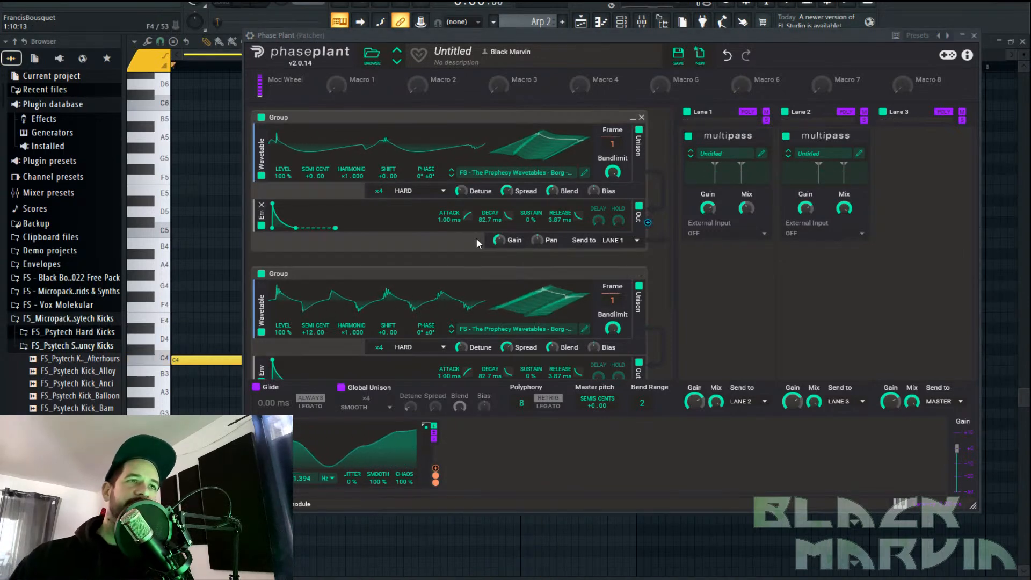
# Add an Overdrive distortion module to the first group, placed between the wavetable oscillator and its envelope
pyautogui.click(447, 253)
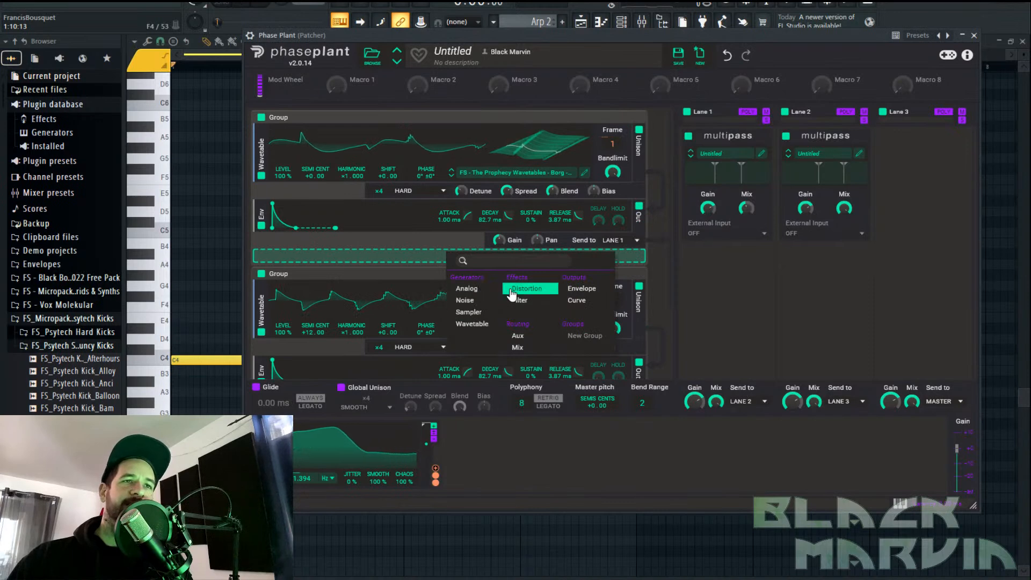
pyautogui.click(510, 288)
pyautogui.moveTo(302, 265); pyautogui.dragTo(397, 216)
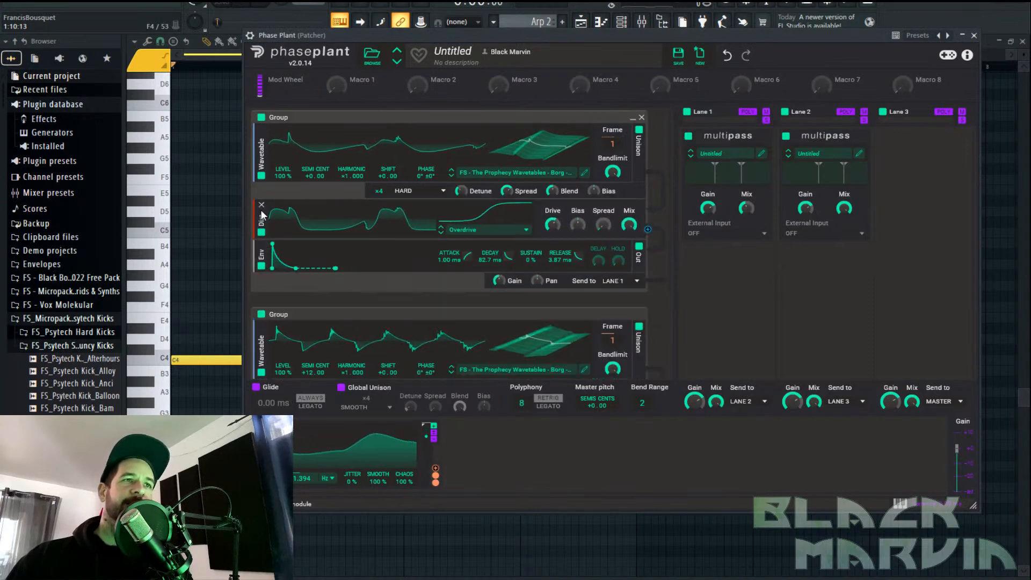
pyautogui.scroll(-3, 559, 225)
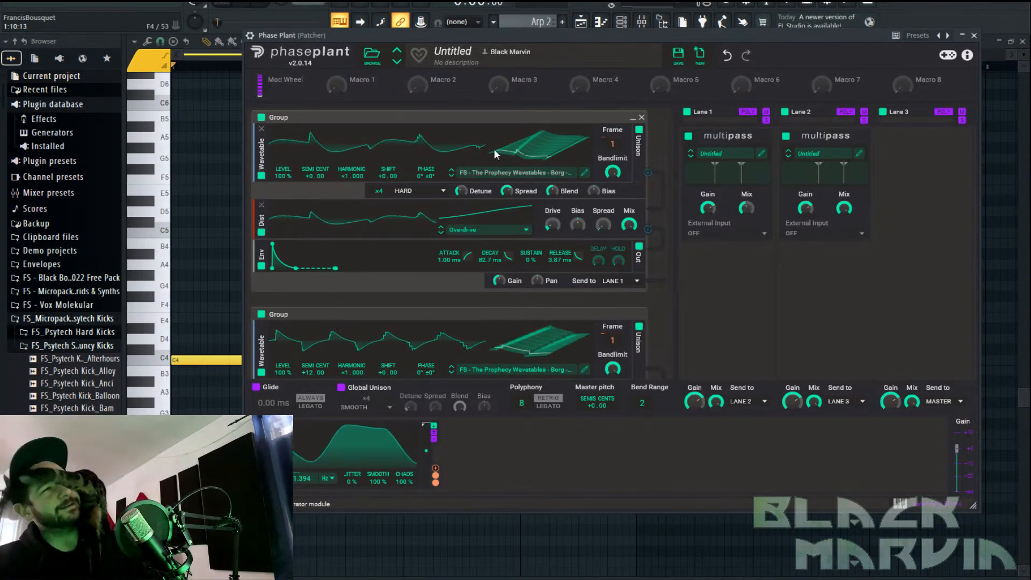
# Play the pattern, compare the two groups by toggling each, and set the first group's distortion drive to about 5.70 dB
pyautogui.click(249, 4)
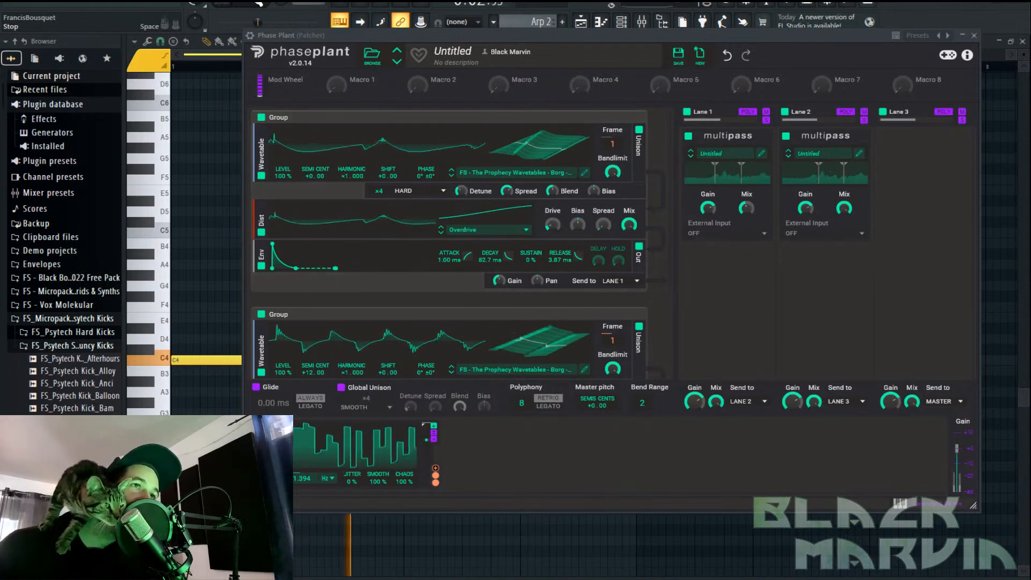
pyautogui.click(262, 117)
pyautogui.click(262, 117)
pyautogui.click(262, 314)
pyautogui.click(261, 314)
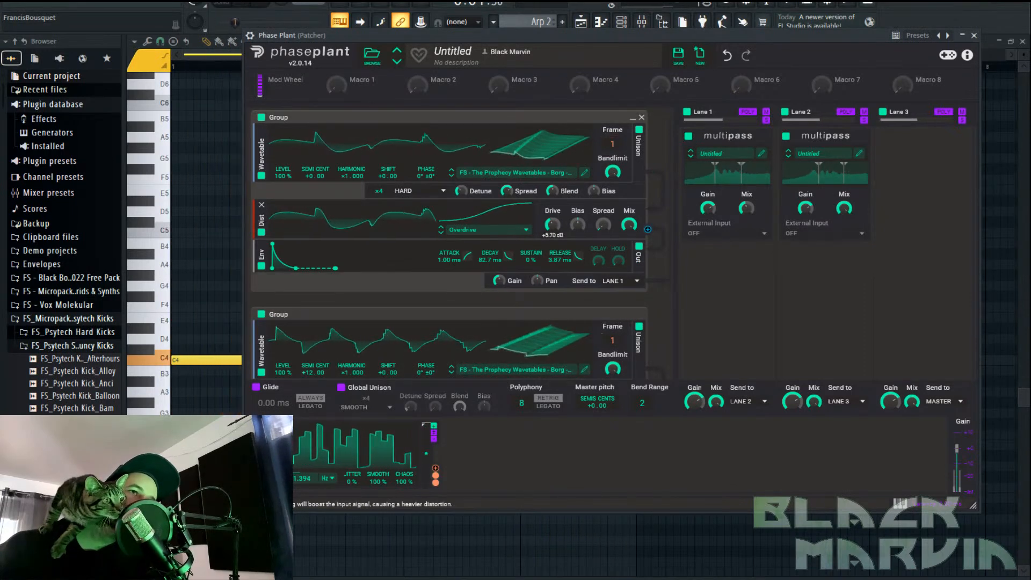
pyautogui.click(264, 4)
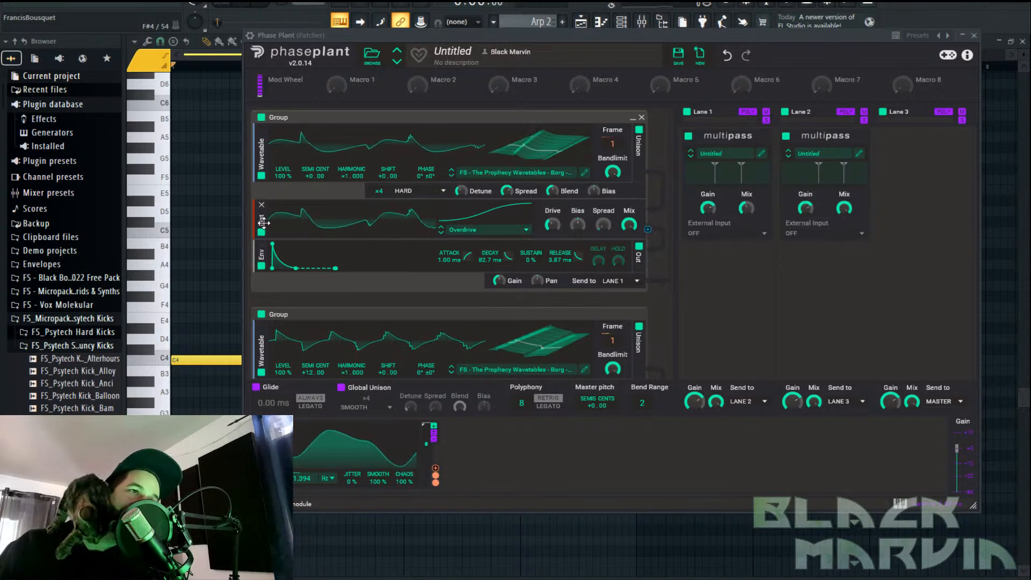
# Copy the Overdrive distortion into the octave group between its wavetable and envelope, and audition the layered sound
pyautogui.scroll(-2, 262, 209)
pyautogui.moveTo(259, 167); pyautogui.dragTo(260, 344)
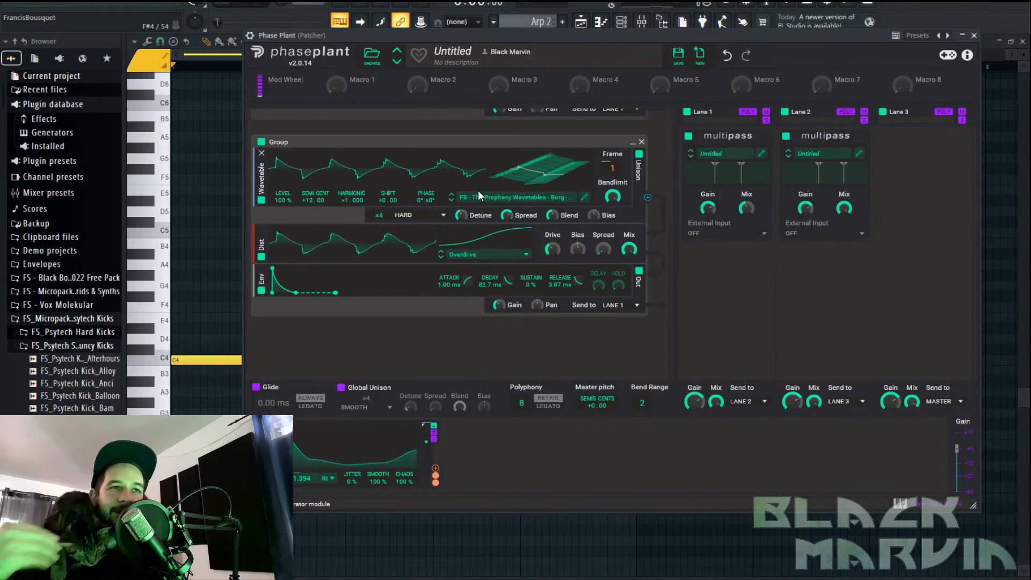
pyautogui.scroll(3, 659, 219)
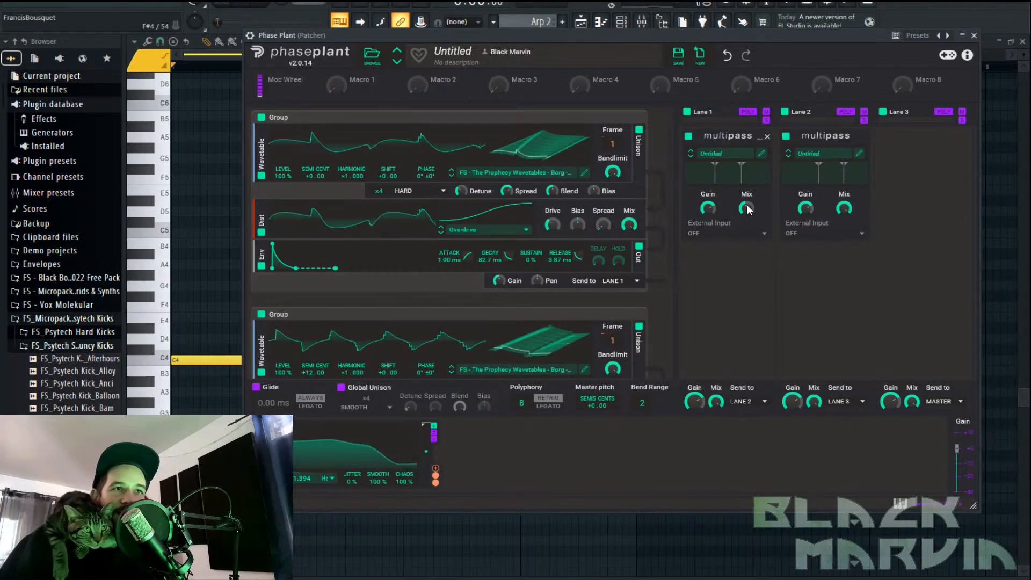
pyautogui.scroll(-2, 608, 292)
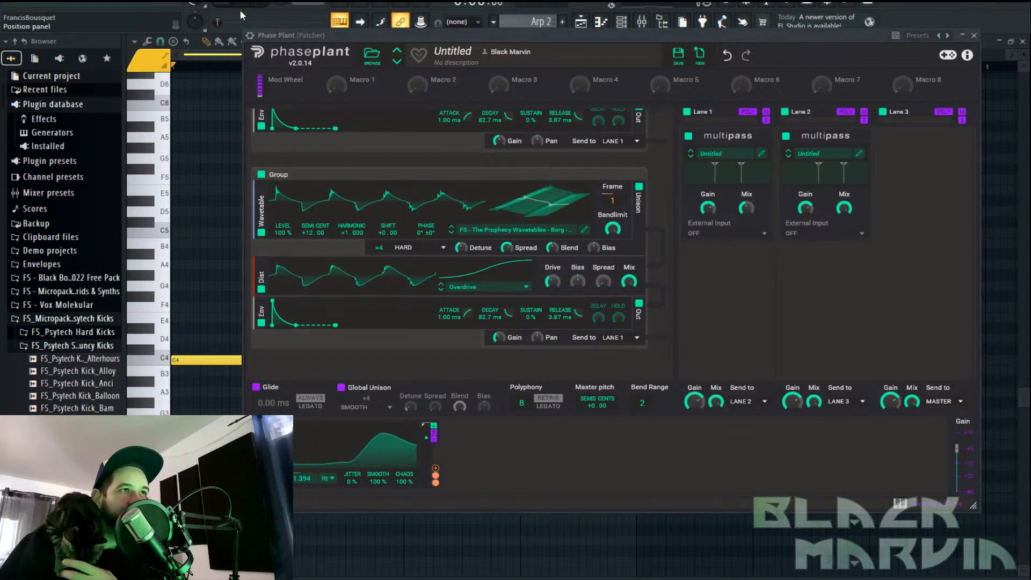
pyautogui.press('space')
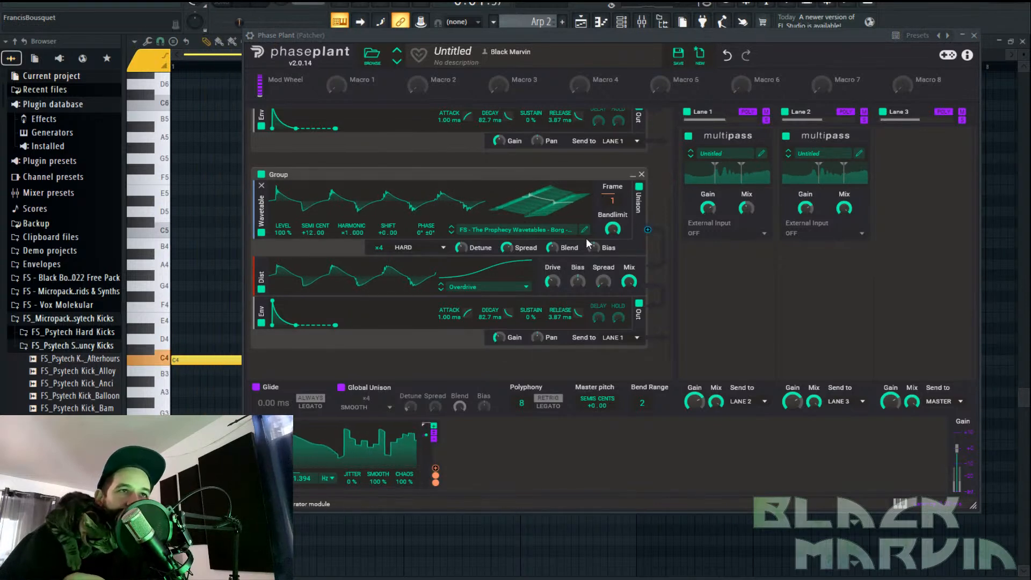
pyautogui.scroll(3, 578, 282)
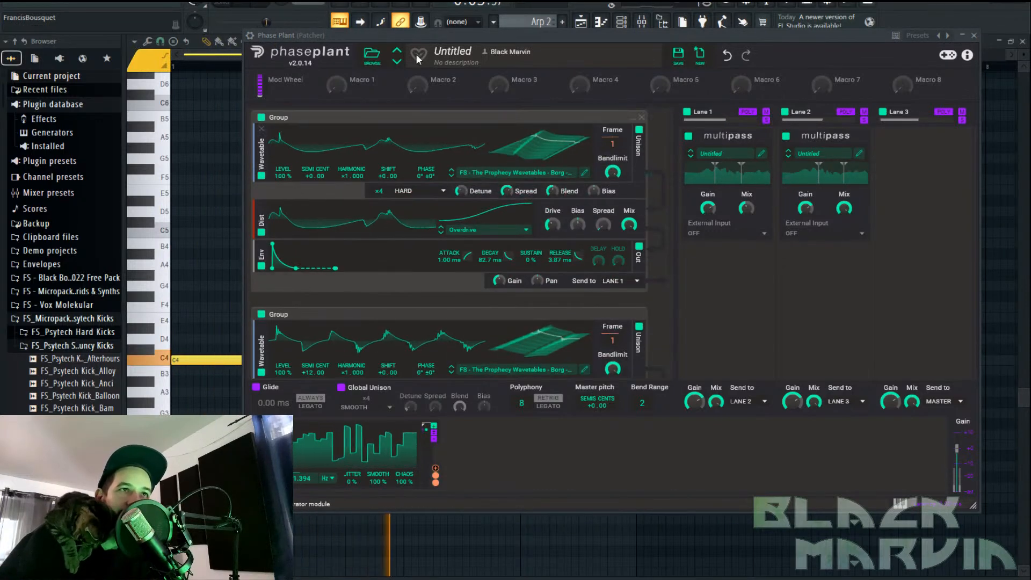
pyautogui.press('space')
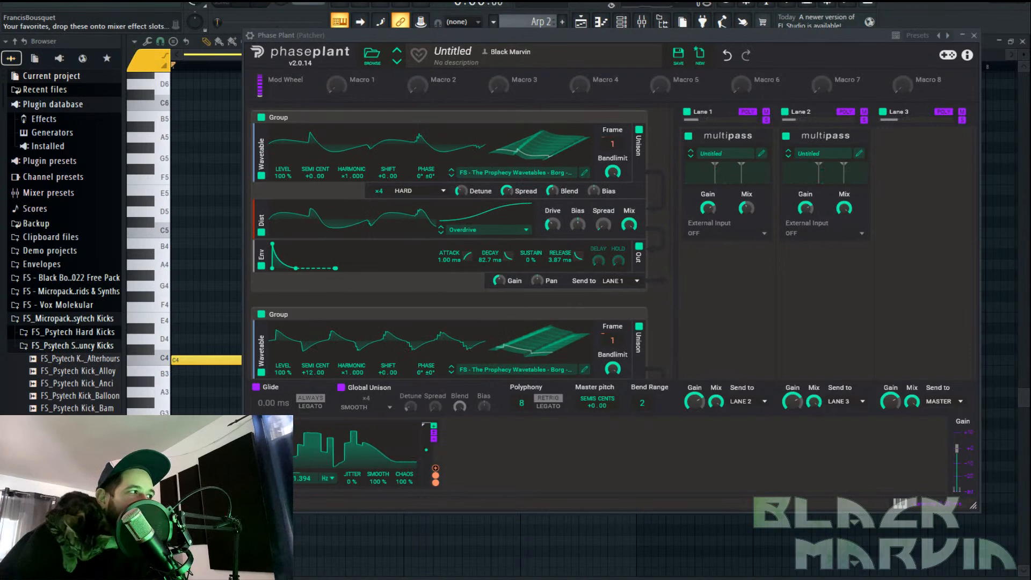
# Add a Ladder Filter below the Multipass in Lane 1
pyautogui.click(730, 284)
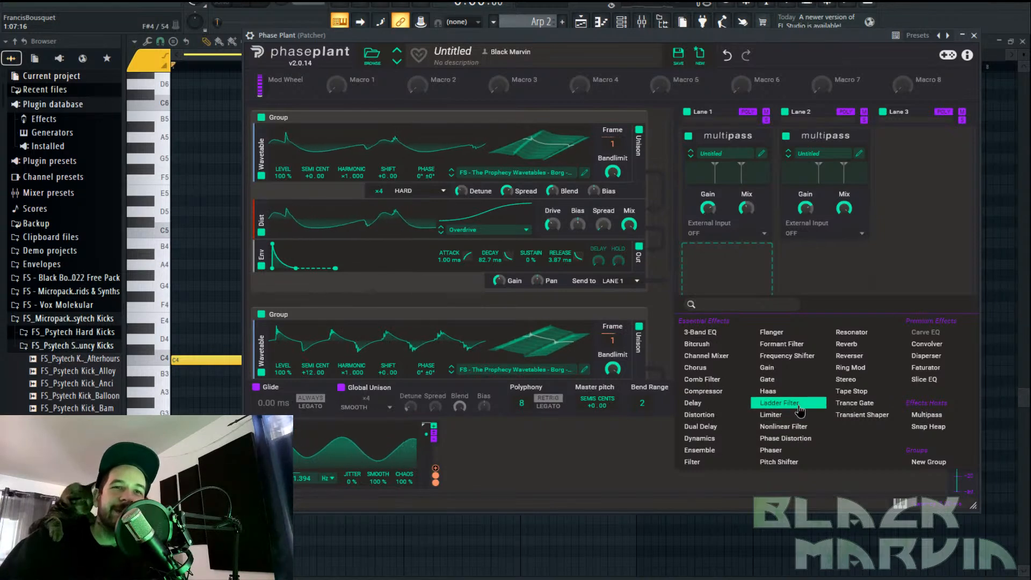
pyautogui.click(778, 403)
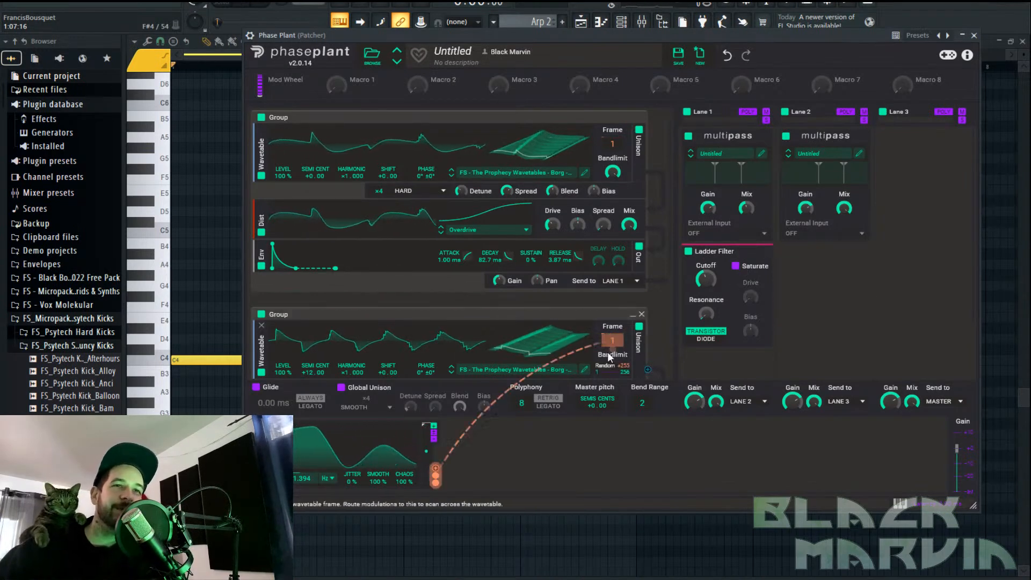
# Add an Envelope modulator with 0% sustain and a 77.6 ms decay
pyautogui.click(547, 432)
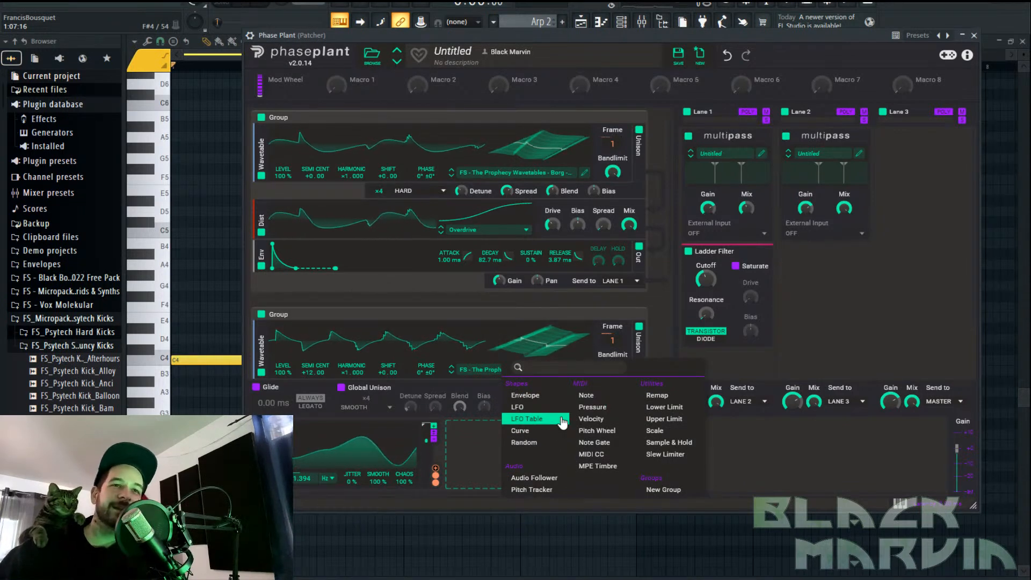
pyautogui.click(535, 395)
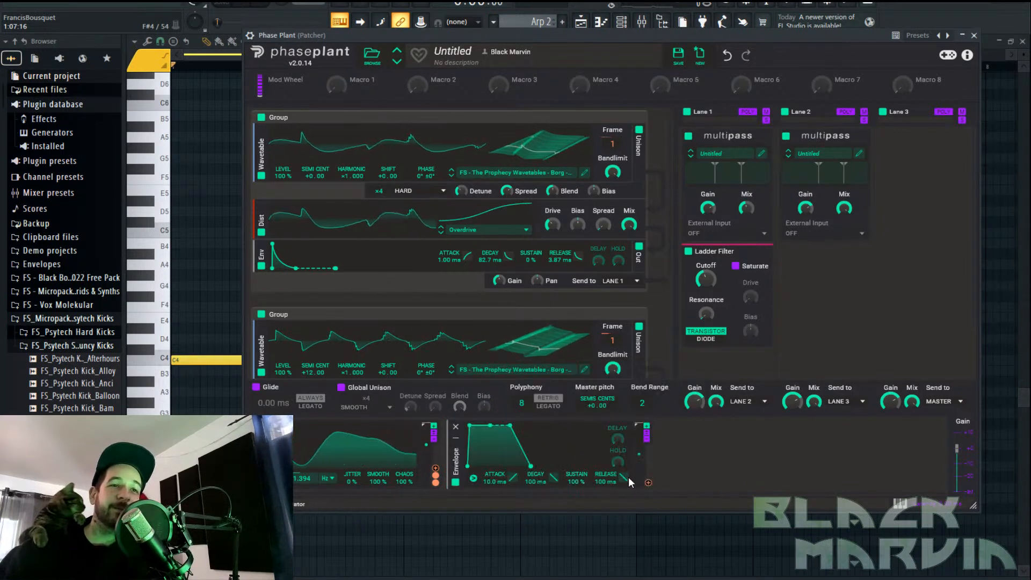
pyautogui.moveTo(575, 481); pyautogui.dragTo(574, 516)
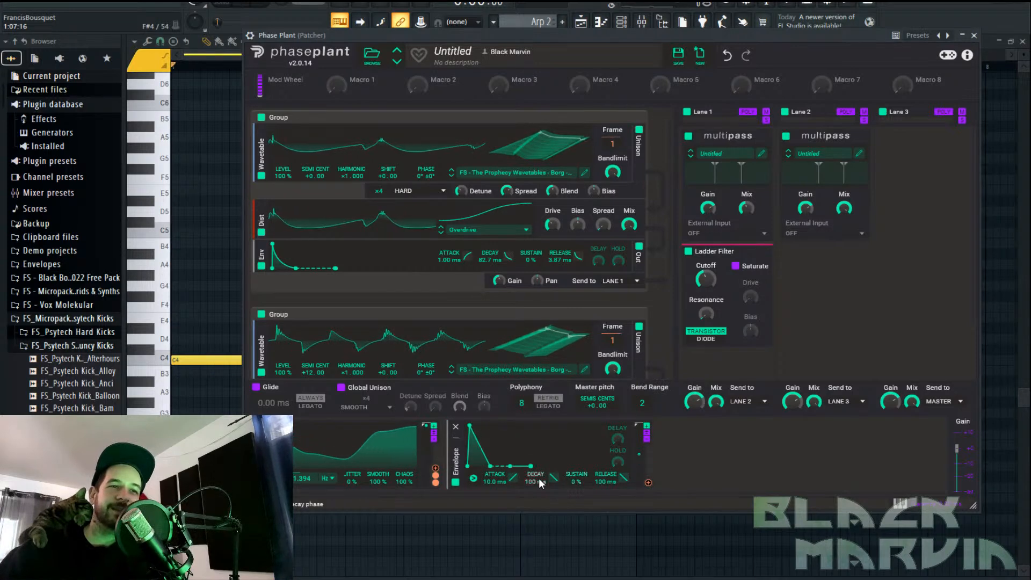
pyautogui.moveTo(539, 482); pyautogui.dragTo(539, 492)
# Route the new envelope to the Ladder Filter's cutoff with a depth of about 75% while the pattern plays
pyautogui.click(648, 482)
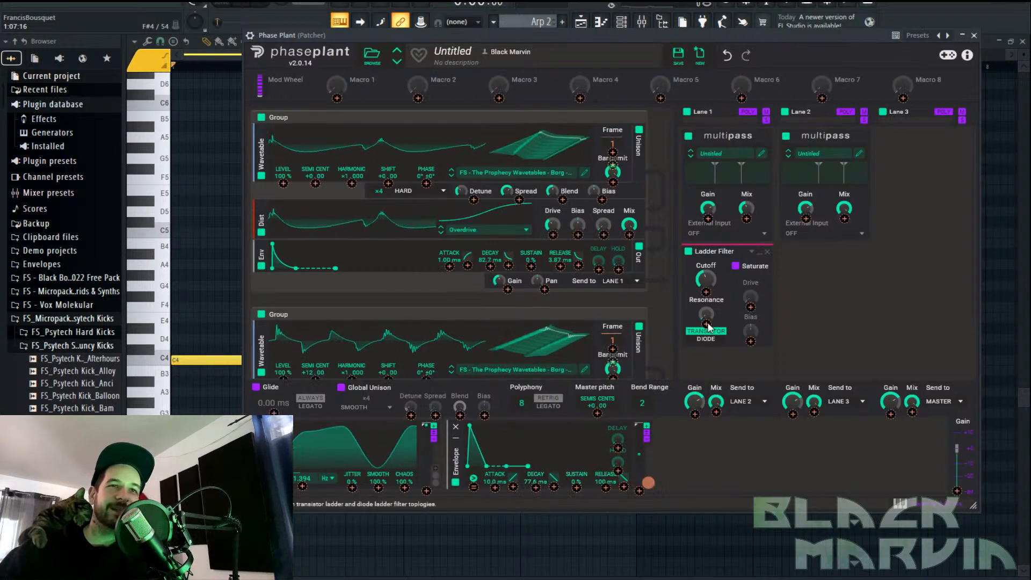
pyautogui.click(706, 291)
pyautogui.click(720, 278)
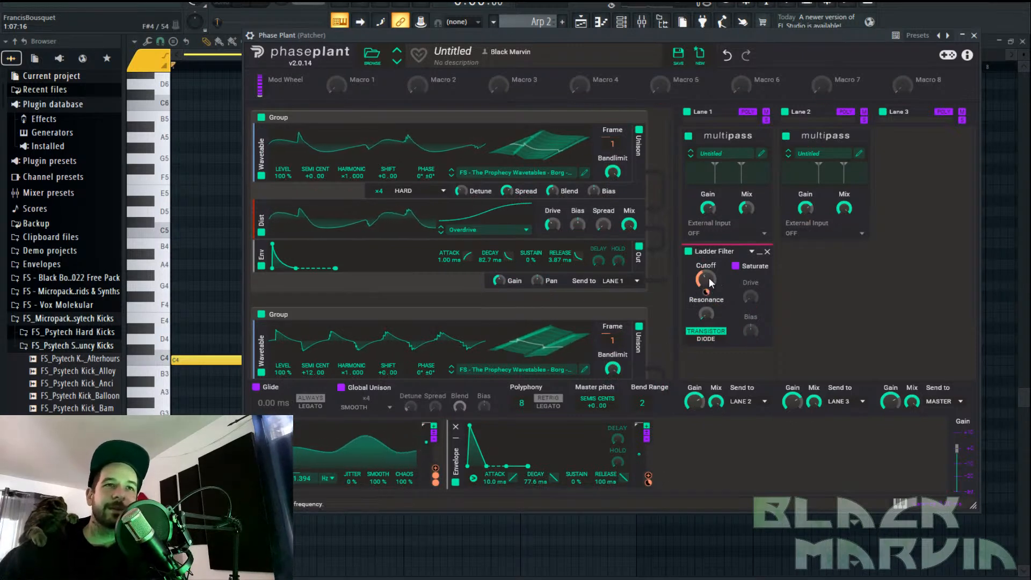
pyautogui.click(305, 14)
pyautogui.moveTo(648, 477); pyautogui.dragTo(705, 279)
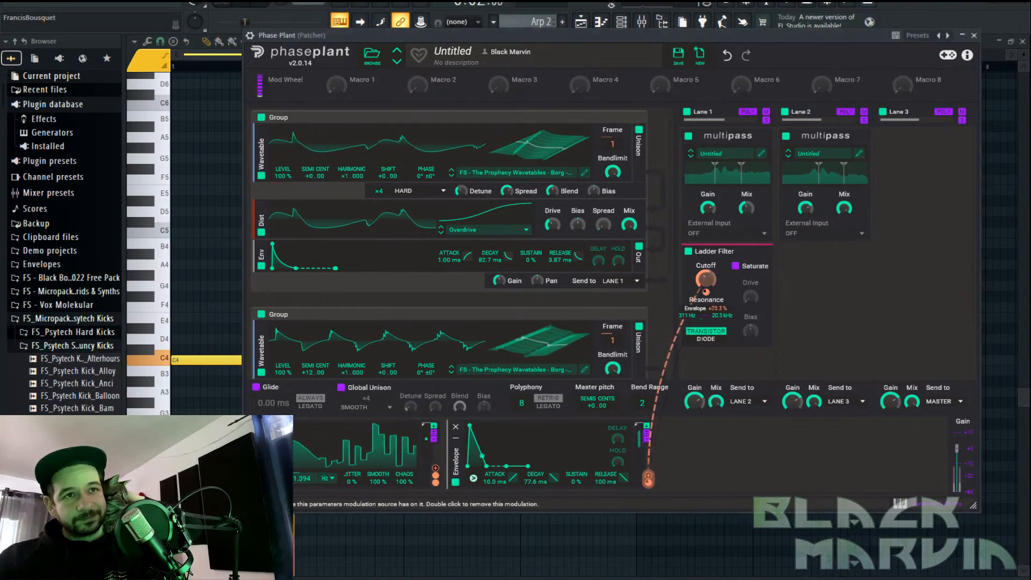
# Set the modulation envelope's decay to 52.6 ms, compare with the Ladder Filter bypassed, and adjust its cutoff to about 1.41 kHz
pyautogui.moveTo(485, 465); pyautogui.dragTo(536, 476)
pyautogui.click(688, 251)
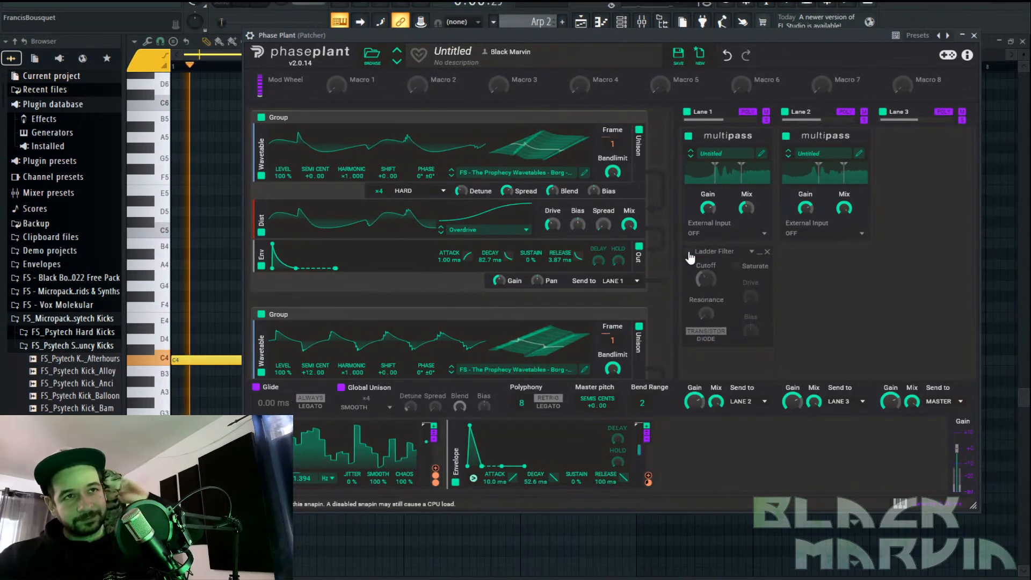
pyautogui.click(688, 252)
pyautogui.moveTo(704, 280); pyautogui.dragTo(707, 279)
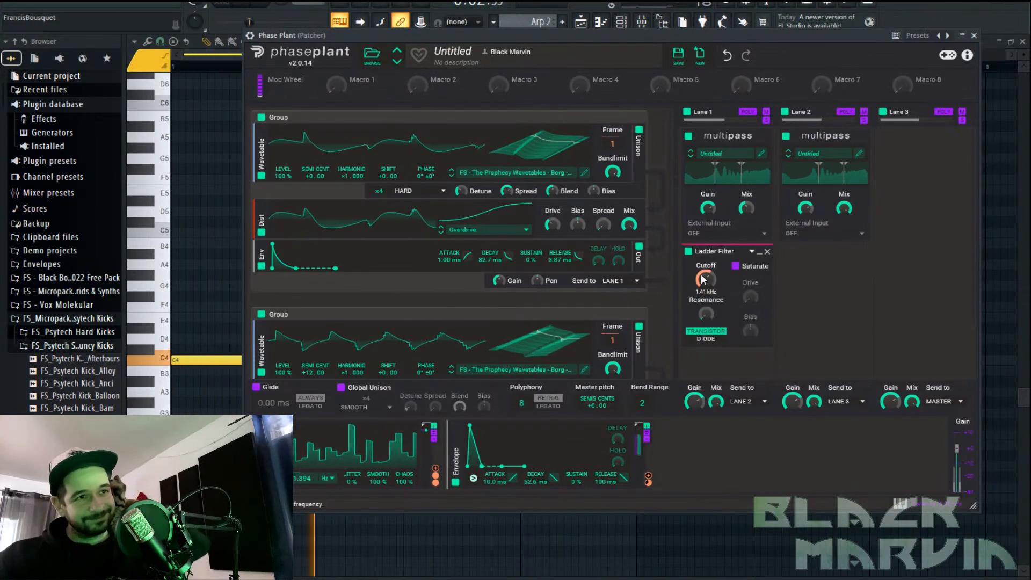
# Set the modulation envelope to 0.00 ms attack and about 33 ms decay, adjust the filter's resonance, and enable Saturate
pyautogui.moveTo(513, 477); pyautogui.dragTo(535, 486)
pyautogui.moveTo(706, 313); pyautogui.dragTo(706, 311)
pyautogui.click(735, 266)
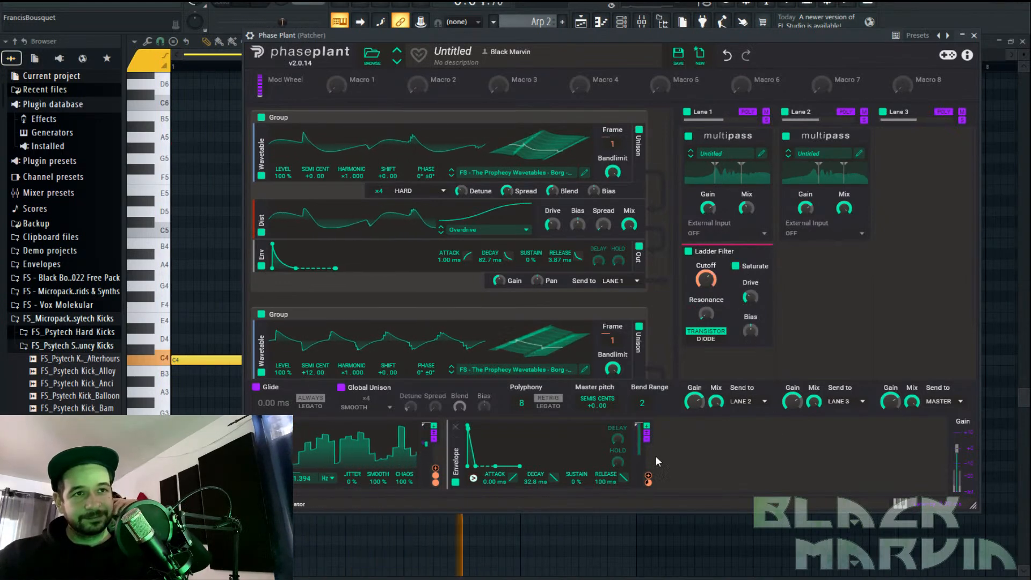
# Route the envelope to the Ladder Filter's drive, set its resonance to 18%, and stop playback
pyautogui.moveTo(648, 475); pyautogui.dragTo(754, 304)
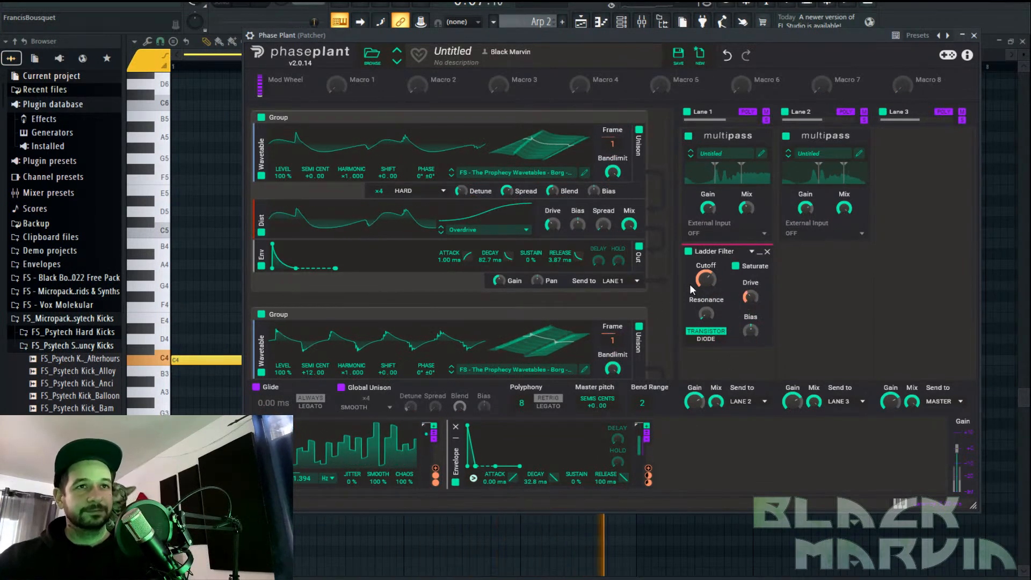
pyautogui.moveTo(706, 314); pyautogui.dragTo(706, 307)
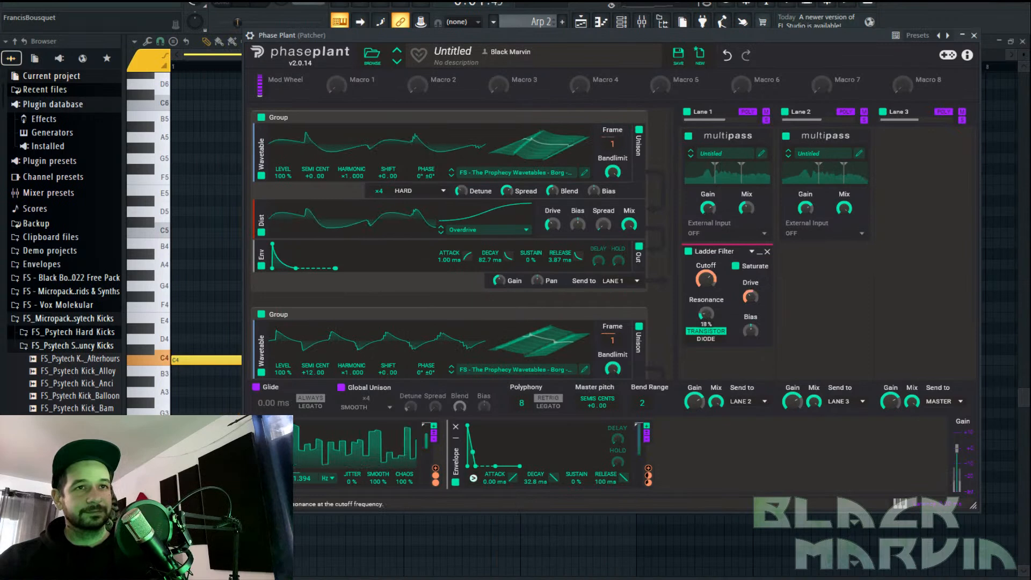
pyautogui.press('space')
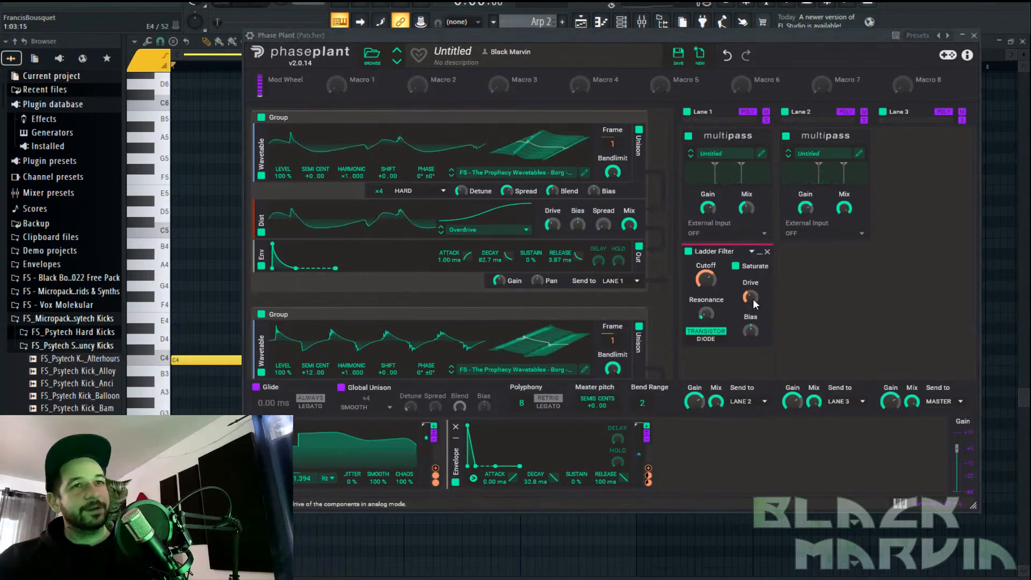
# Switch the Ladder Filter to the Diode topology and compare the sound with the filter bypassed and enabled
pyautogui.scroll(-1, 751, 301)
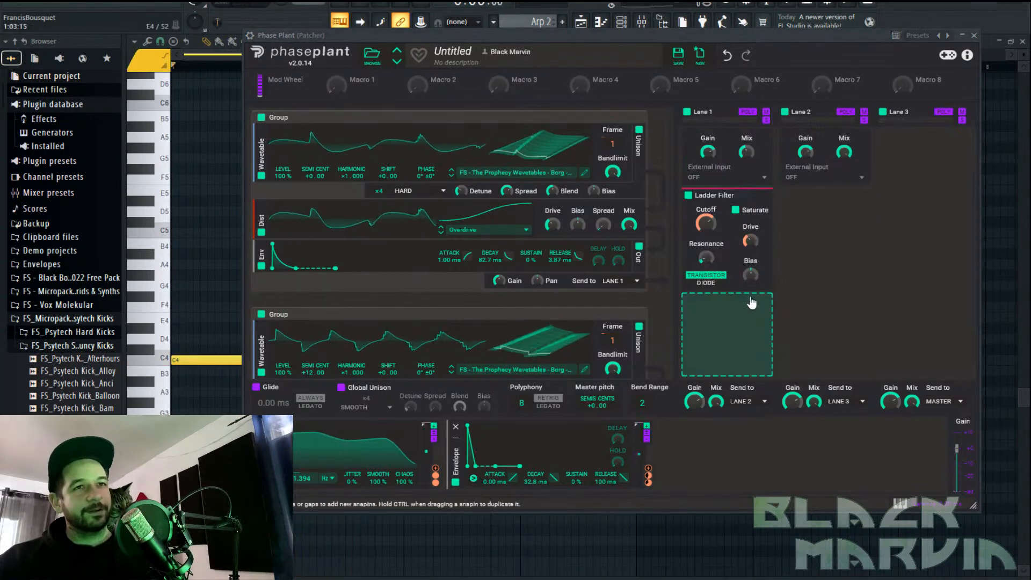
pyautogui.click(706, 283)
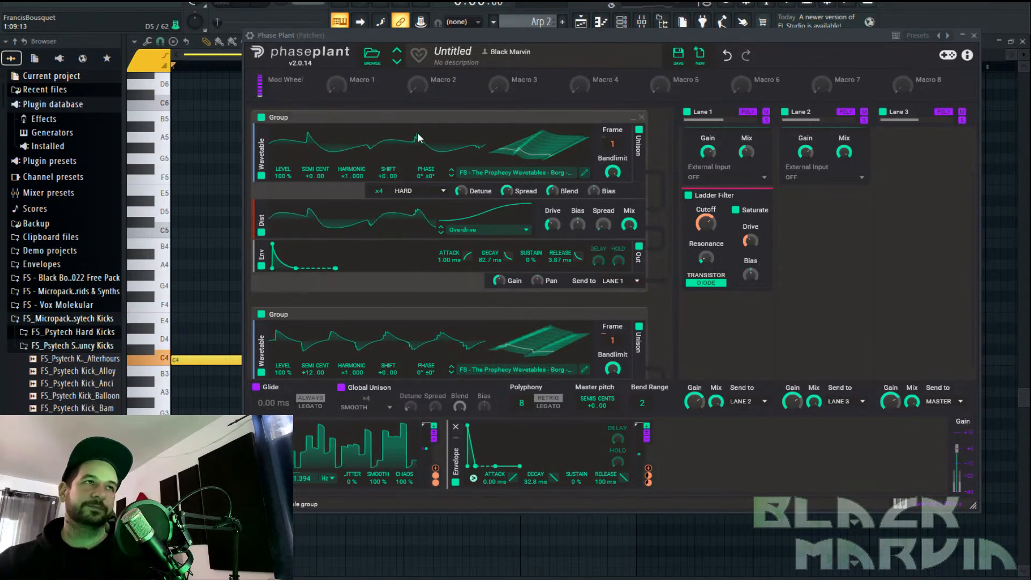
pyautogui.click(688, 195)
pyautogui.click(689, 195)
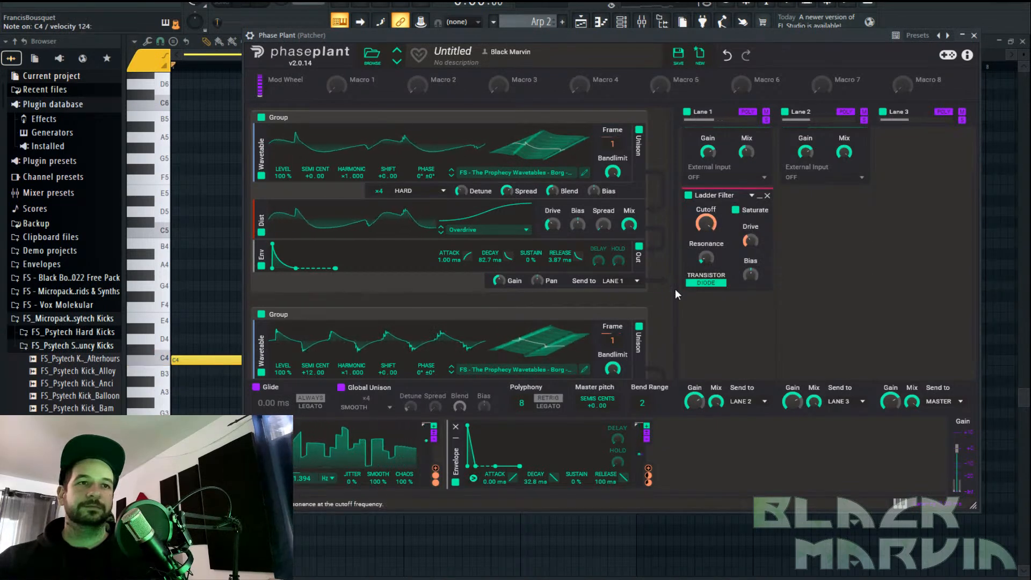
# Set the modulation envelope's decay to 6.40 ms and remove the Ladder Filter from Lane 1
pyautogui.moveTo(532, 480)
pyautogui.mouseDown()
pyautogui.moveTo(532, 494)
pyautogui.moveTo(531, 483)
pyautogui.mouseUp()
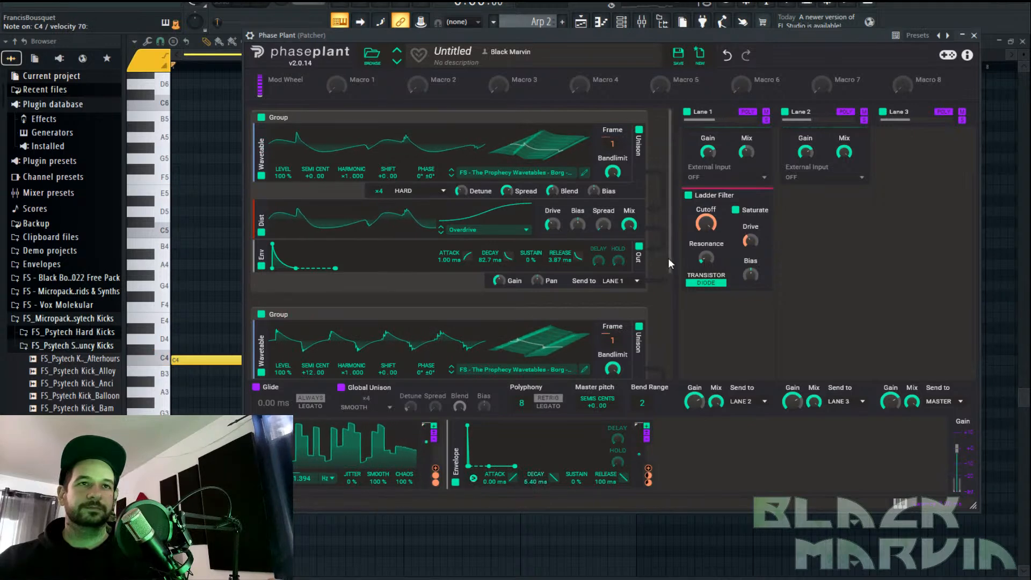
pyautogui.click(768, 196)
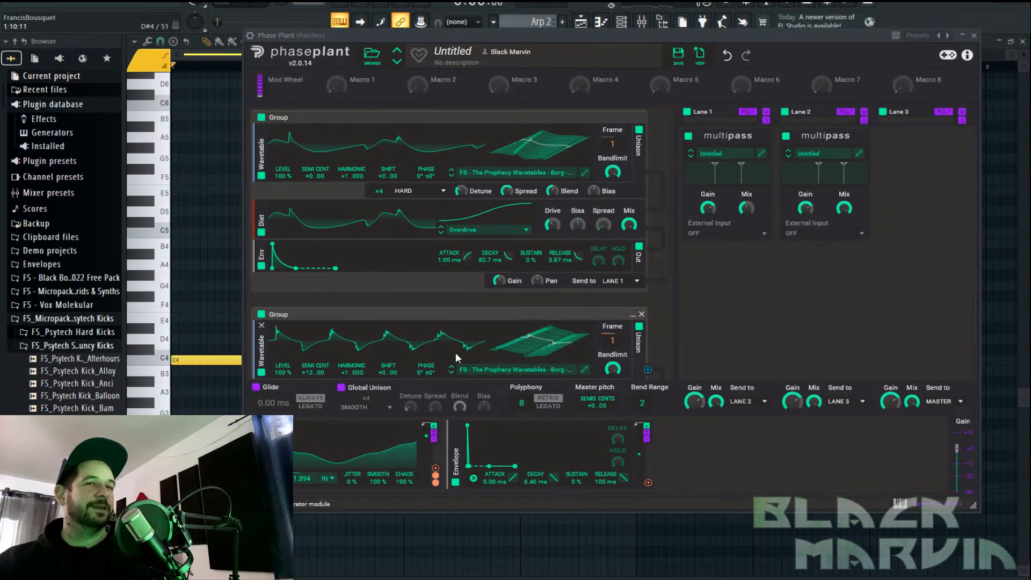
# Add a Ladder Filter below the Multipass in Lane 1 and adjust its saturation drive
pyautogui.click(724, 267)
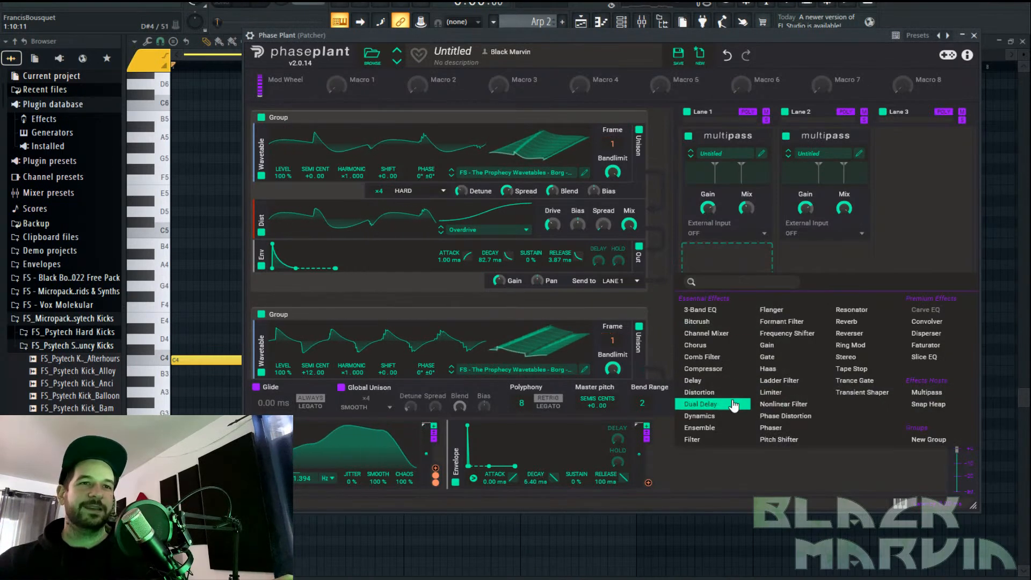
pyautogui.click(790, 383)
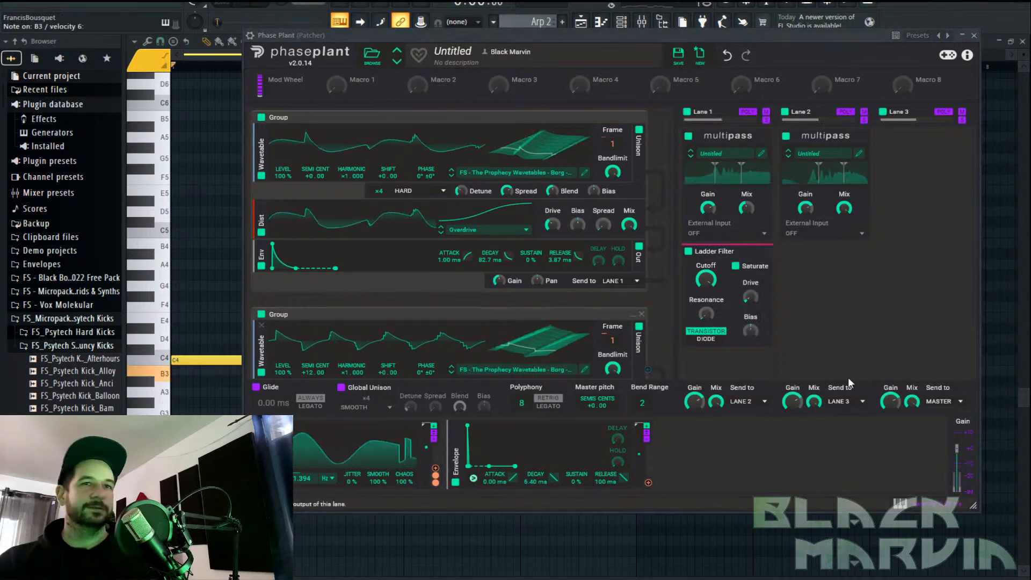
pyautogui.moveTo(756, 295); pyautogui.dragTo(756, 280)
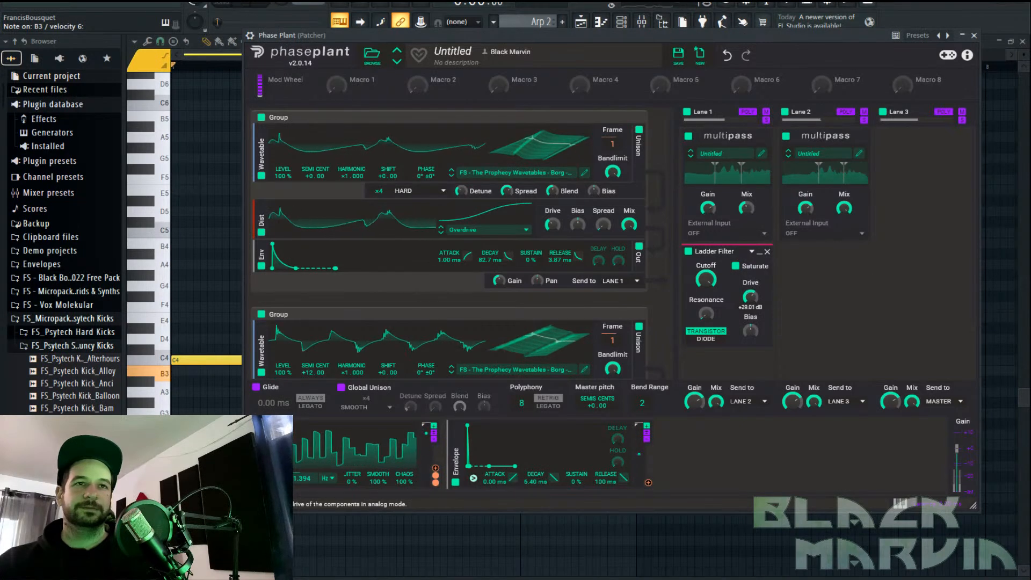
pyautogui.moveTo(750, 297); pyautogui.dragTo(750, 307)
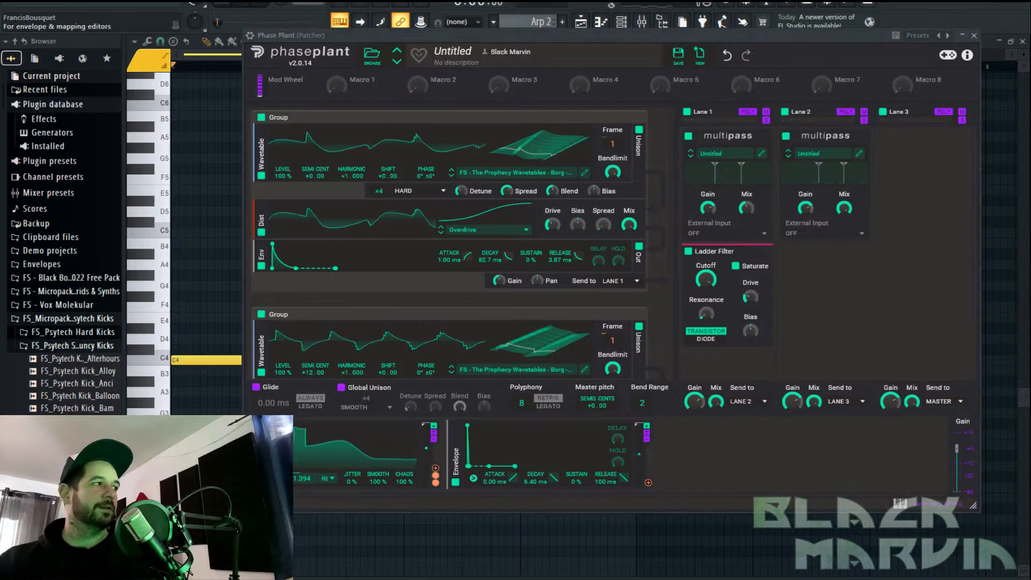
# Add a Nonlinear Filter below the Ladder Filter in Lane 1 and route the modulation envelope to its cutoff
pyautogui.scroll(-2, 731, 322)
pyautogui.click(740, 315)
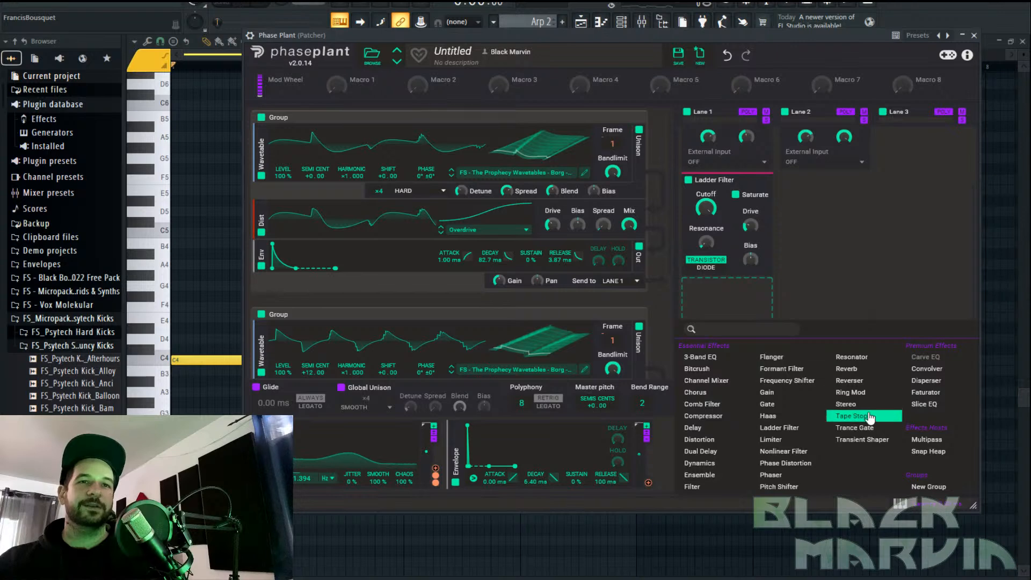
pyautogui.click(783, 451)
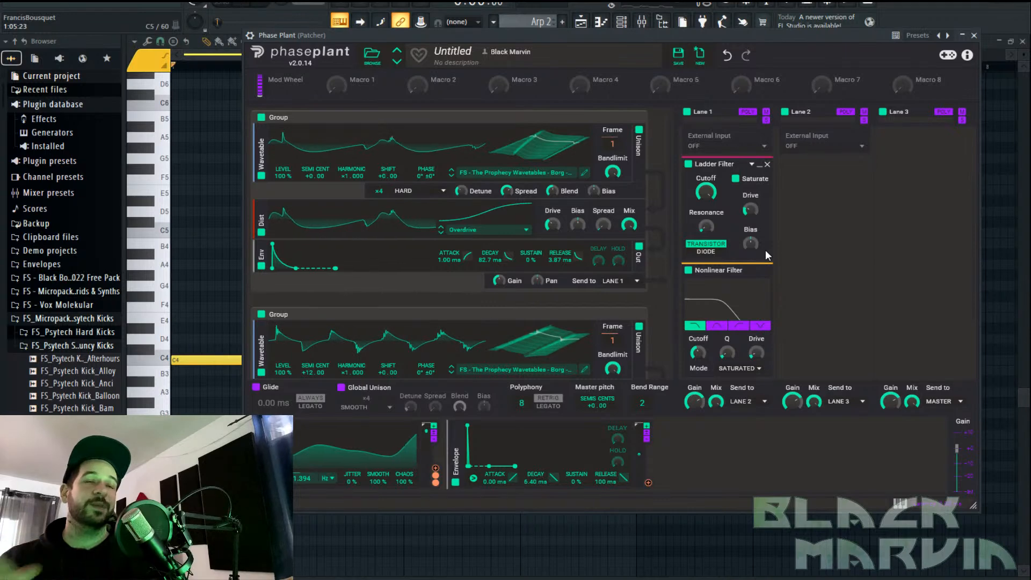
pyautogui.scroll(-2, 765, 250)
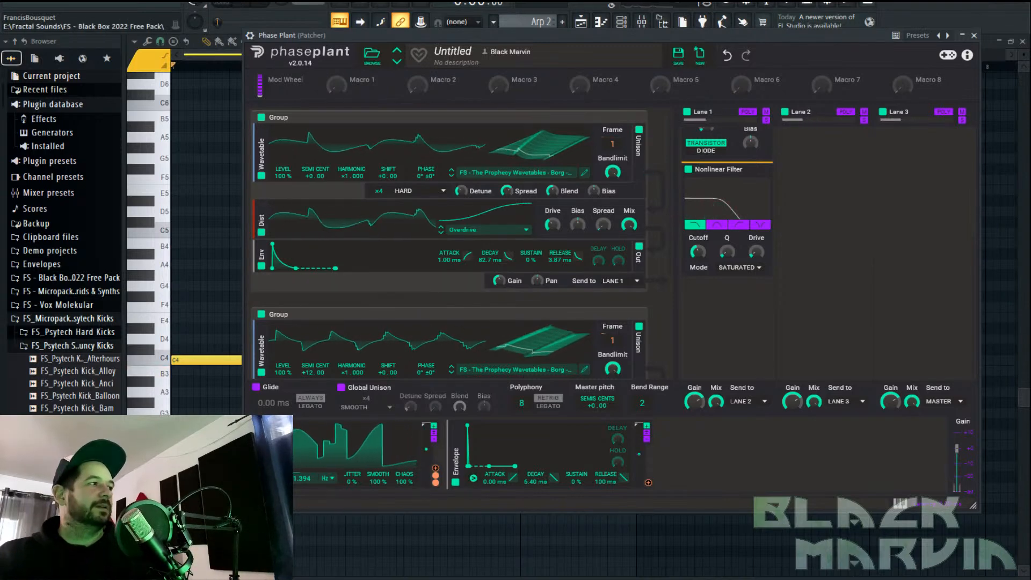
pyautogui.moveTo(648, 483); pyautogui.dragTo(698, 253)
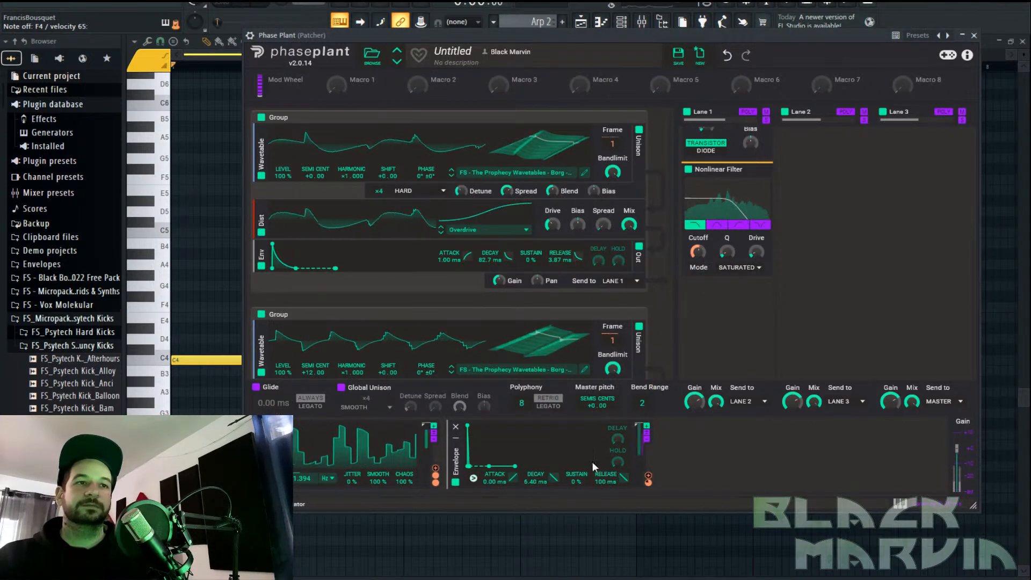
# Set the modulation envelope's decay to 8.10 ms, and the Nonlinear Filter to a higher drive and a 707 Hz cutoff
pyautogui.moveTo(535, 481)
pyautogui.mouseDown()
pyautogui.moveTo(536, 466)
pyautogui.moveTo(535, 477)
pyautogui.mouseUp()
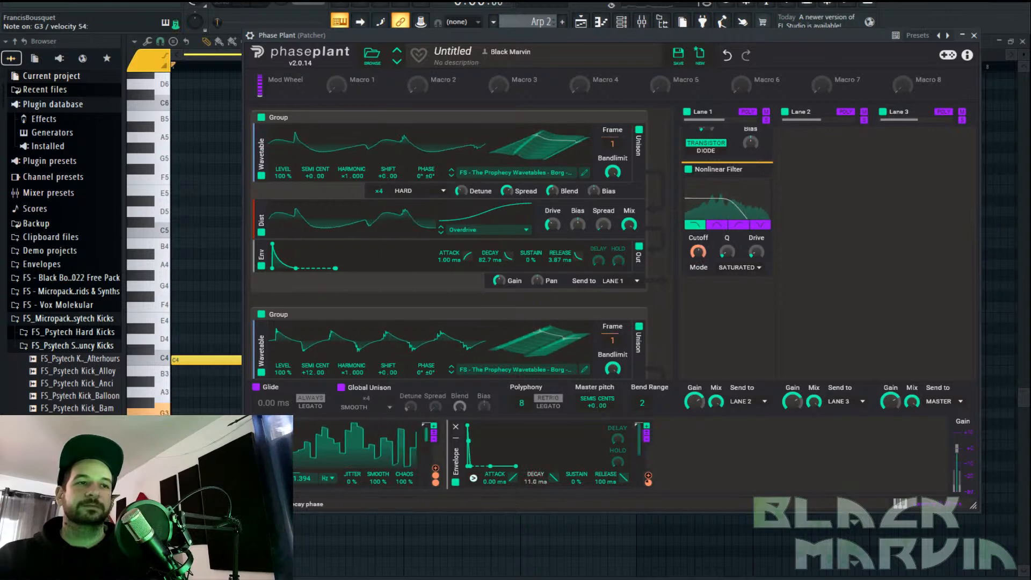
pyautogui.moveTo(756, 251); pyautogui.dragTo(756, 193)
pyautogui.moveTo(697, 252); pyautogui.dragTo(698, 265)
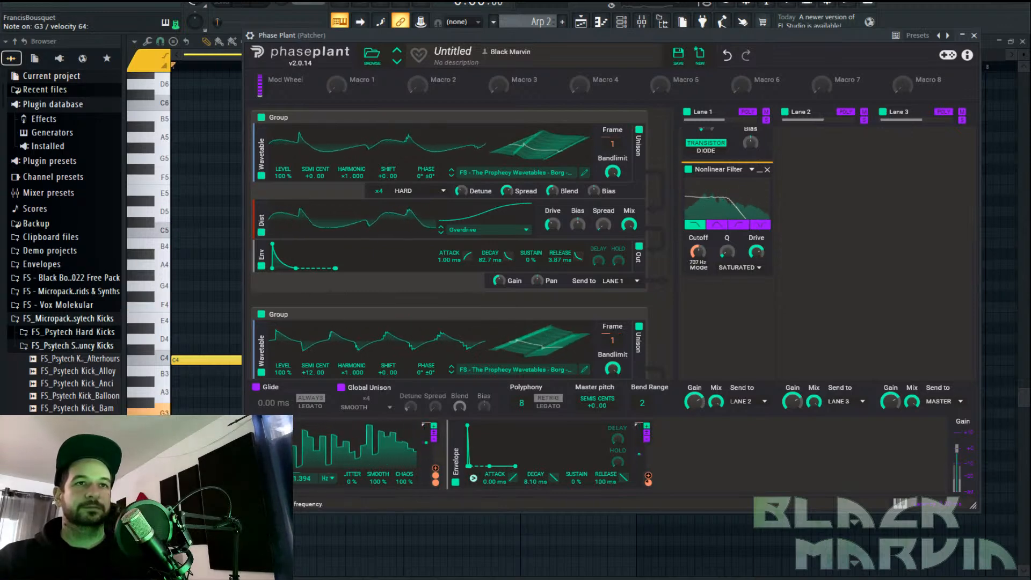
# Switch the Nonlinear Filter to Tubular mode and raise its Q
pyautogui.click(738, 267)
pyautogui.click(752, 294)
pyautogui.moveTo(756, 254); pyautogui.dragTo(726, 241)
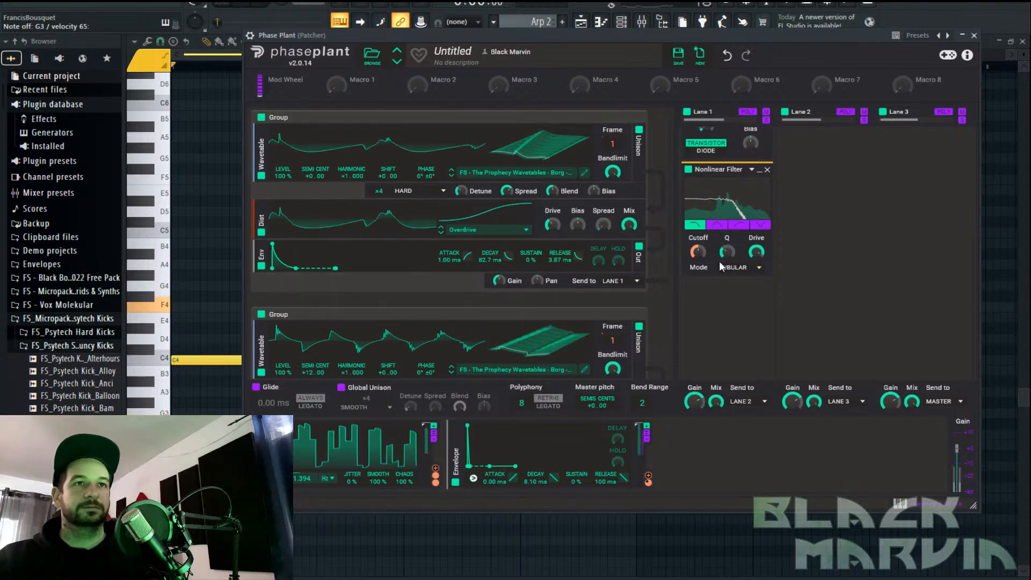
# Assign Macro 1 to the Nonlinear Filter's cutoff with a depth of about +37.9% and sweep the macro
pyautogui.click(356, 88)
pyautogui.moveTo(334, 89); pyautogui.dragTo(334, 27)
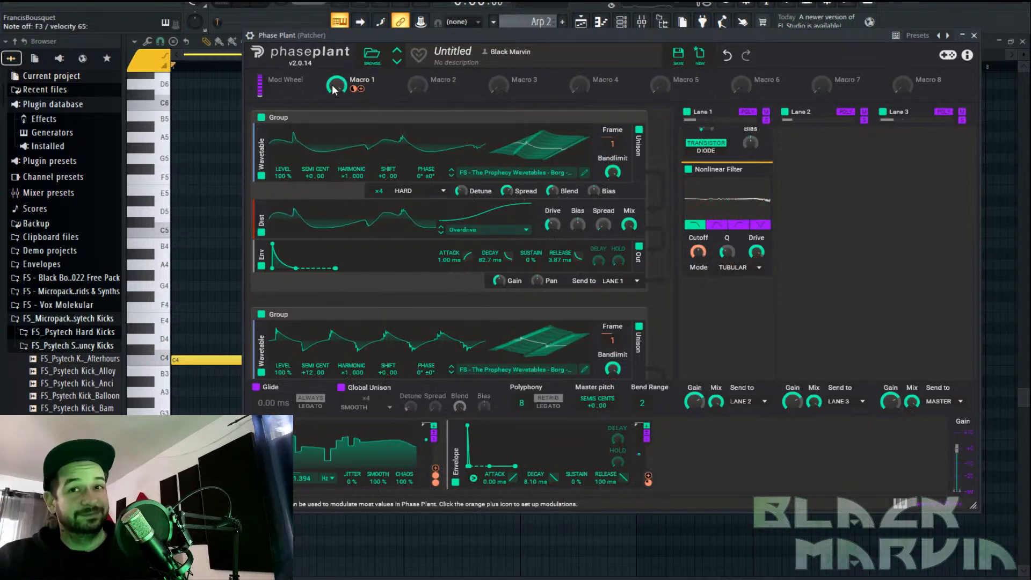
pyautogui.moveTo(339, 91)
pyautogui.mouseDown()
pyautogui.moveTo(340, 112)
pyautogui.moveTo(353, 102)
pyautogui.mouseUp()
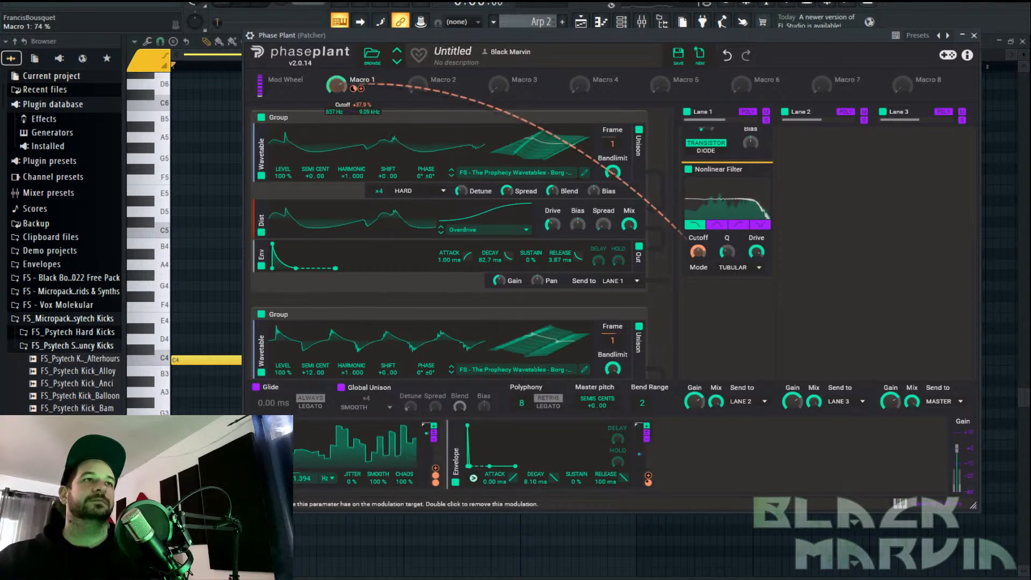
pyautogui.moveTo(327, 89); pyautogui.dragTo(338, 84)
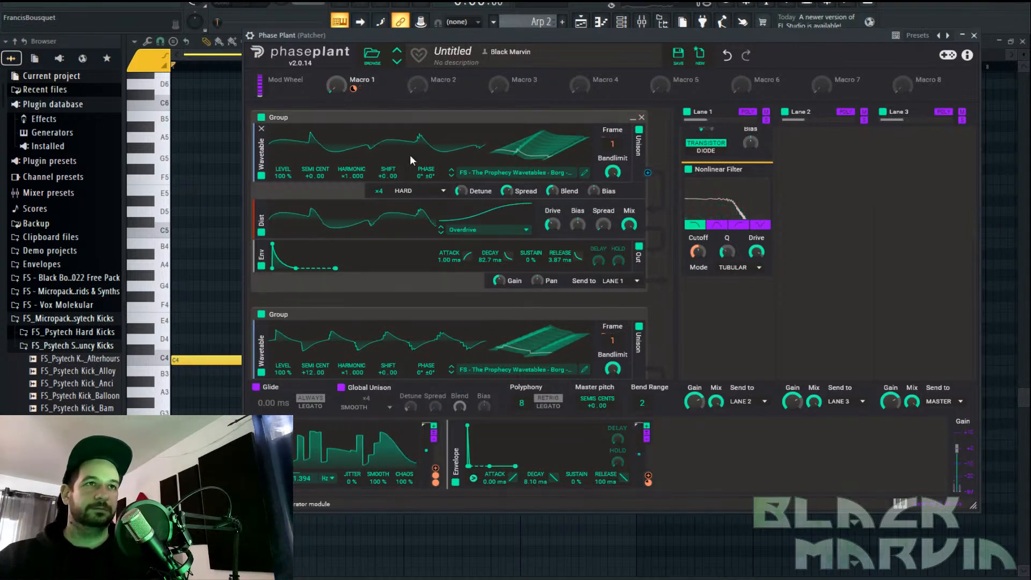
# Add another Multipass to Lane 2 and open its editor
pyautogui.scroll(-3, 564, 262)
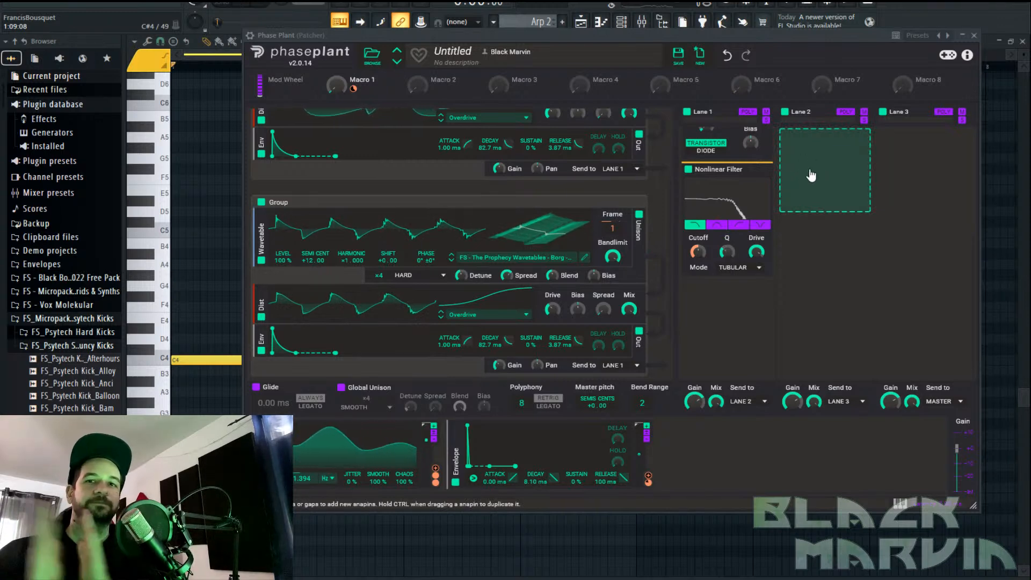
pyautogui.click(811, 176)
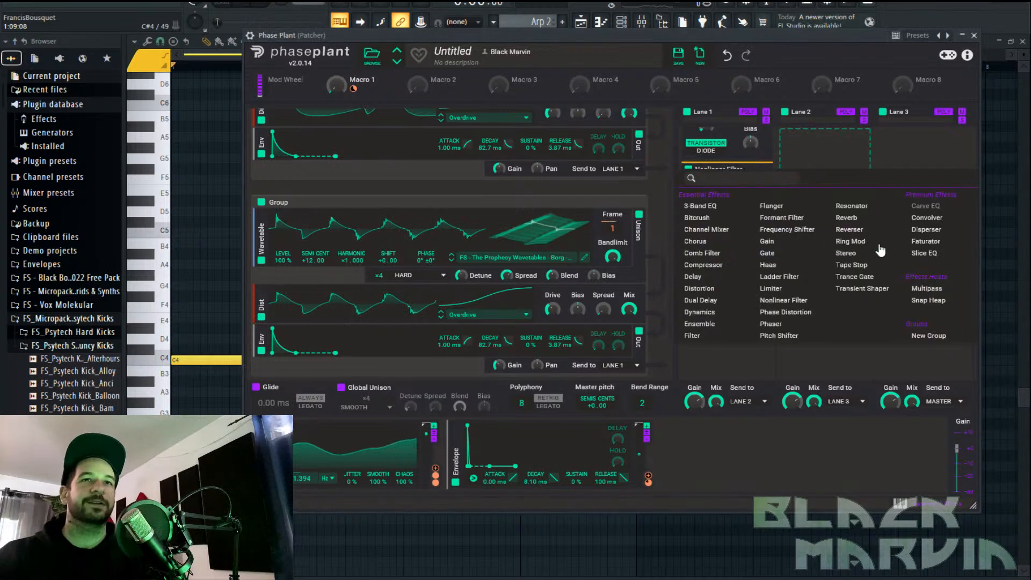
pyautogui.click(940, 253)
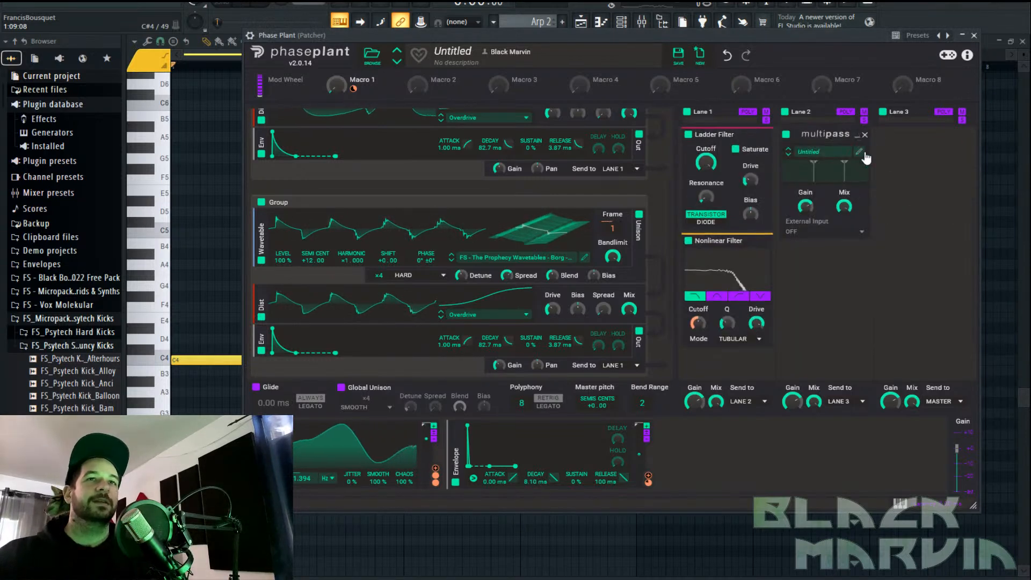
pyautogui.click(859, 150)
# Load the Blackbox user preset into the new Multipass and close its editor
pyautogui.click(252, 38)
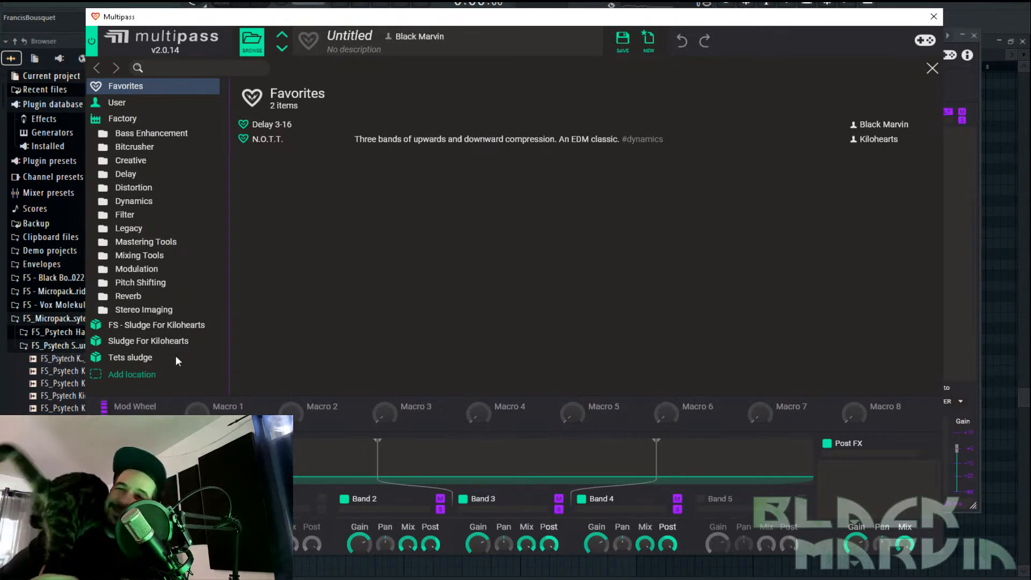
pyautogui.click(134, 105)
pyautogui.click(136, 107)
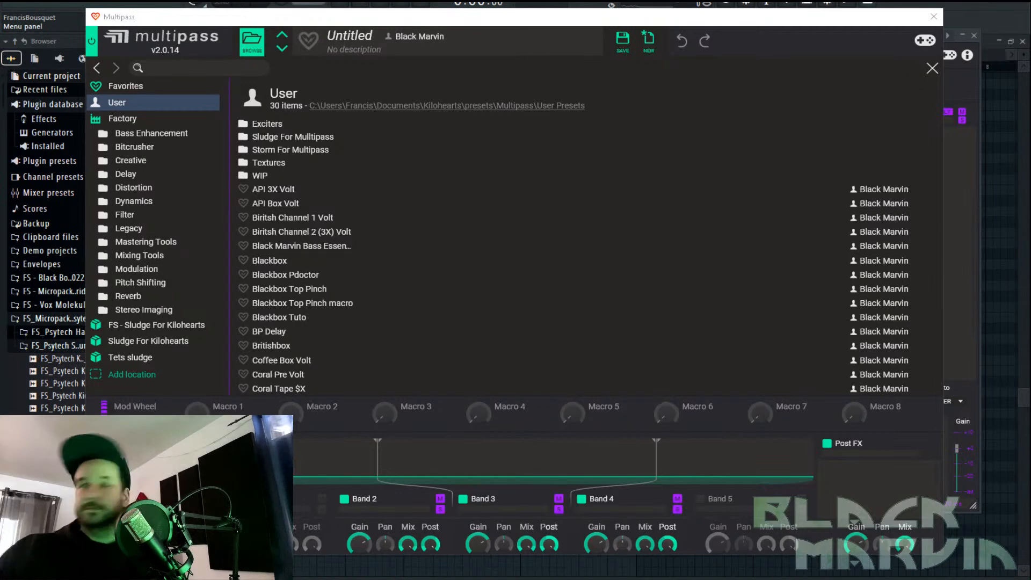
pyautogui.click(294, 264)
pyautogui.click(932, 67)
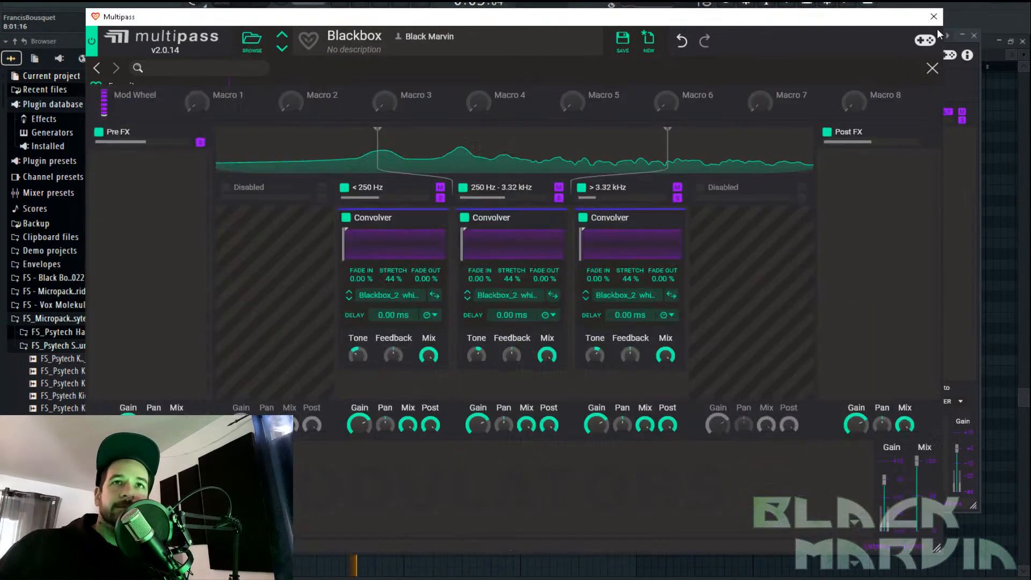
pyautogui.click(934, 16)
# Compare the sound with the Blackbox Multipass bypassed and enabled, and examine its three Convolver bands
pyautogui.click(784, 137)
pyautogui.click(785, 135)
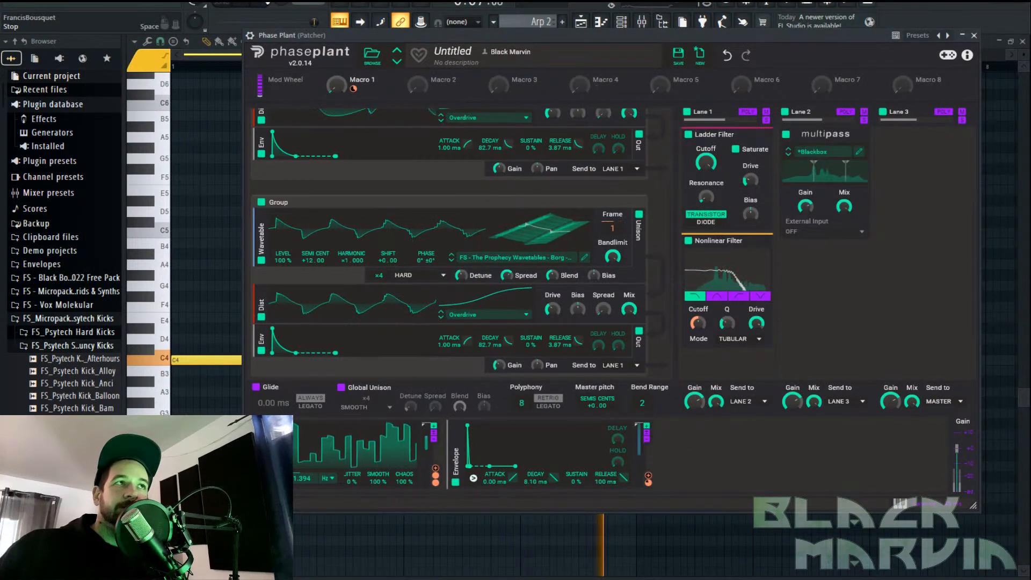
pyautogui.click(825, 134)
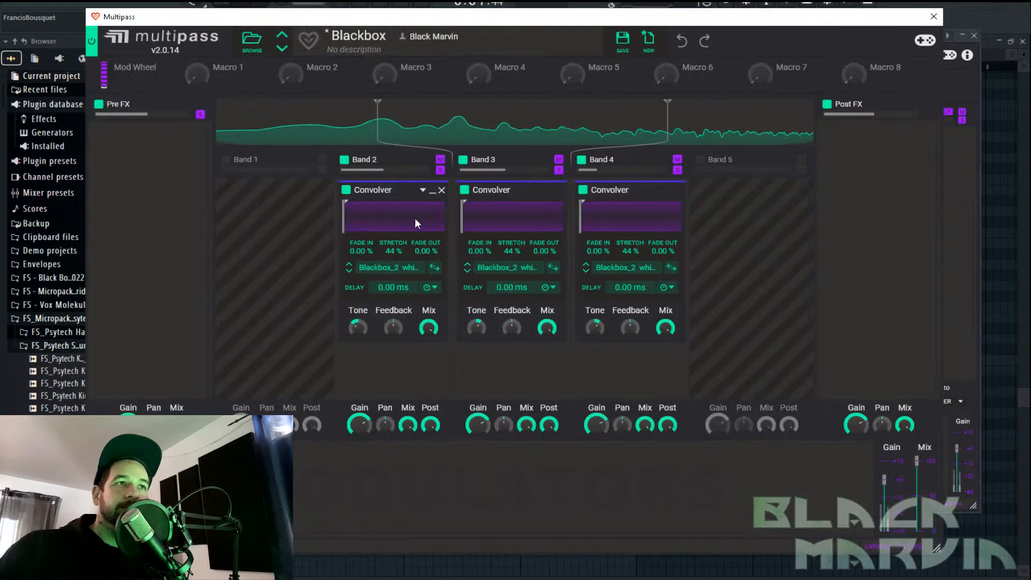
pyautogui.press('space')
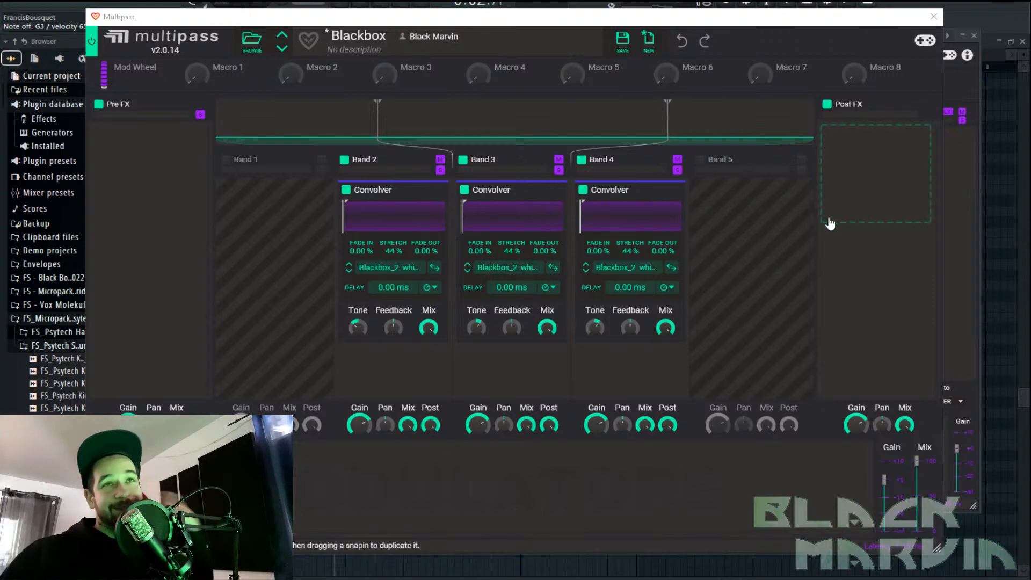
pyautogui.click(933, 17)
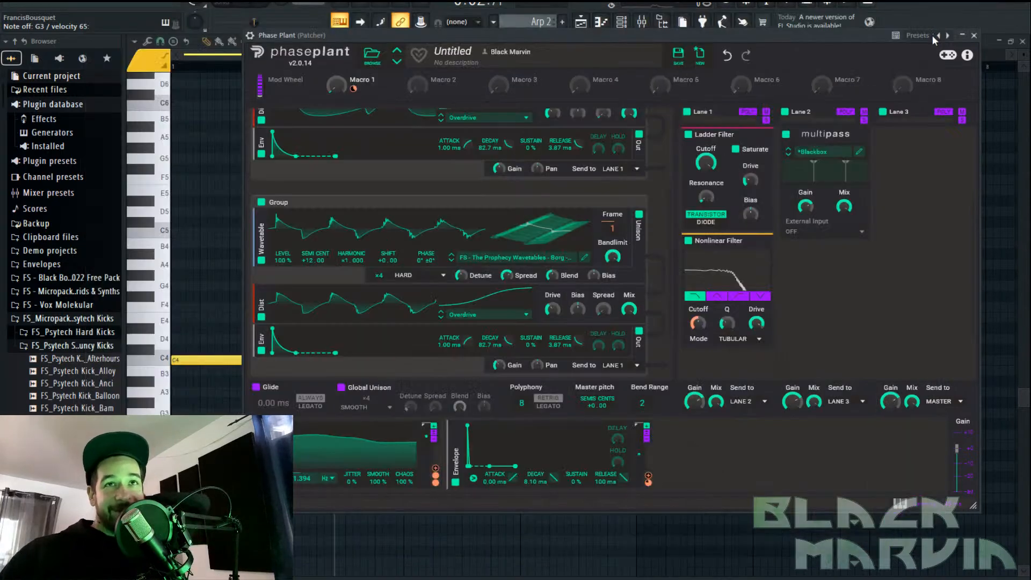
# Load Black Box Analog Design HG-2 into slot 4 of mixer Insert 14 and look at its interface
pyautogui.click(974, 35)
pyautogui.click(646, 25)
pyautogui.click(599, 153)
pyautogui.click(961, 137)
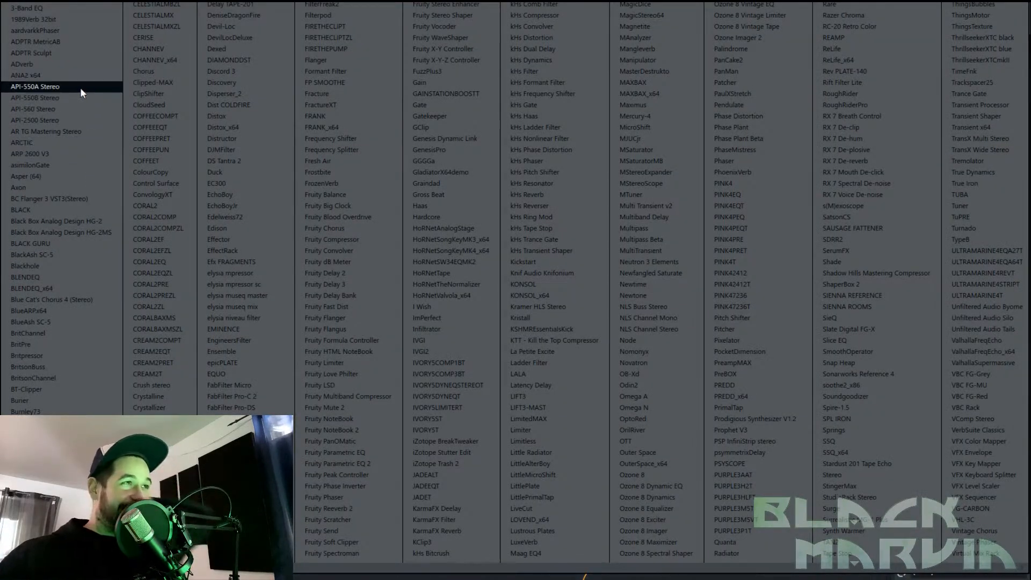
pyautogui.click(81, 221)
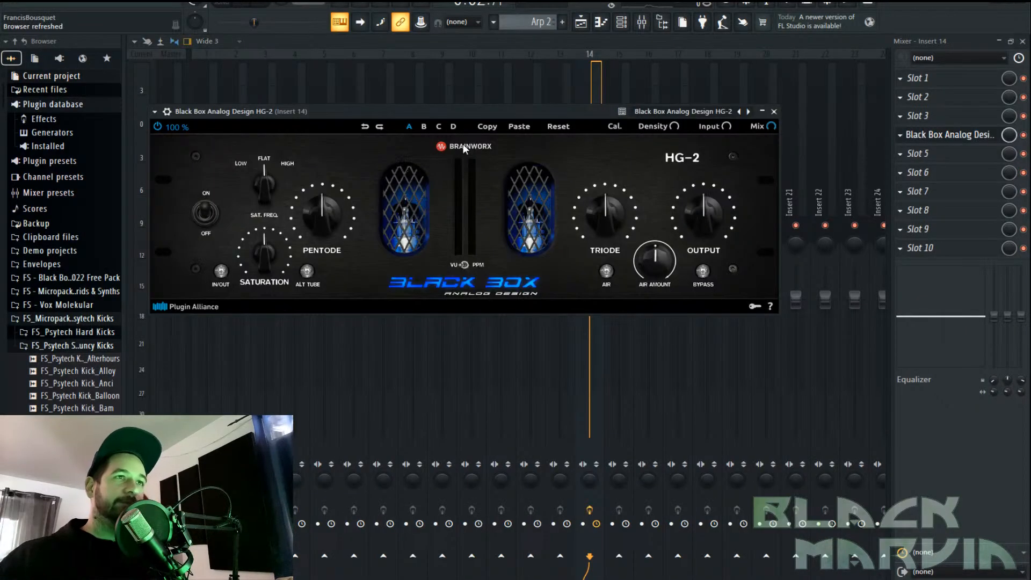
pyautogui.moveTo(510, 115); pyautogui.dragTo(658, 105)
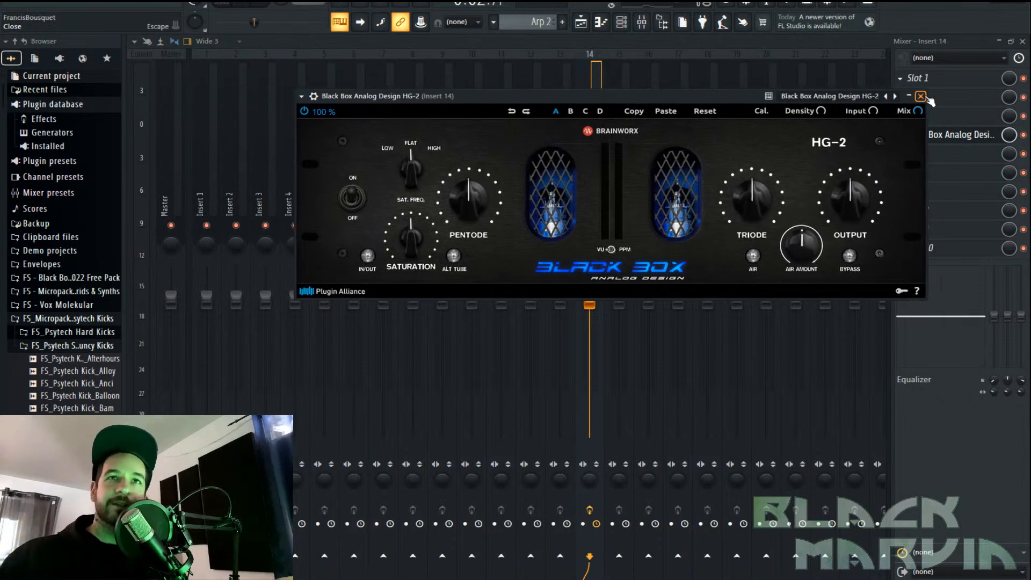
pyautogui.click(920, 96)
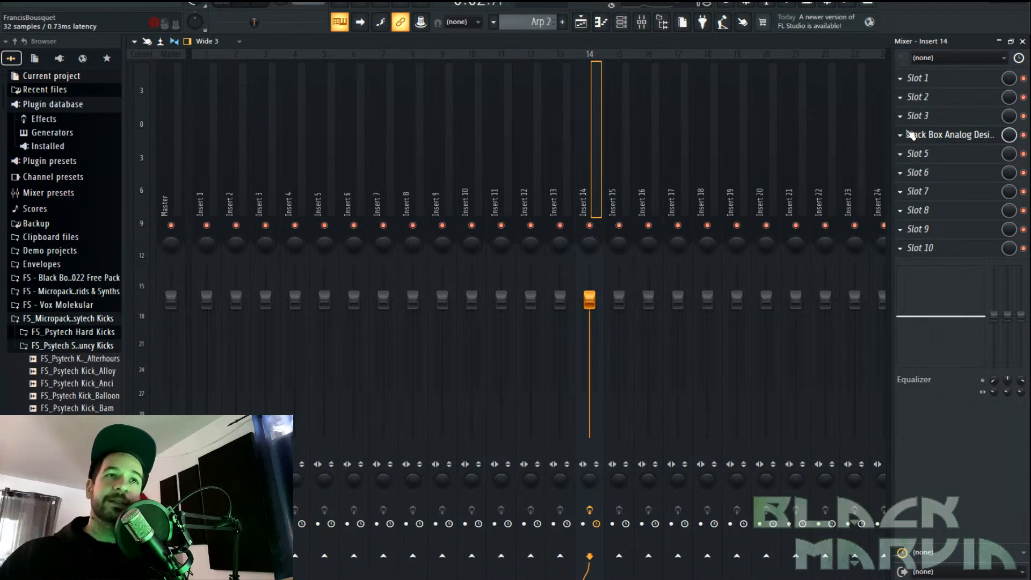
# Delete Black Box Analog Design HG-2 from Insert 14 and reopen Phase Plant from the Patcher channel
pyautogui.click(902, 137)
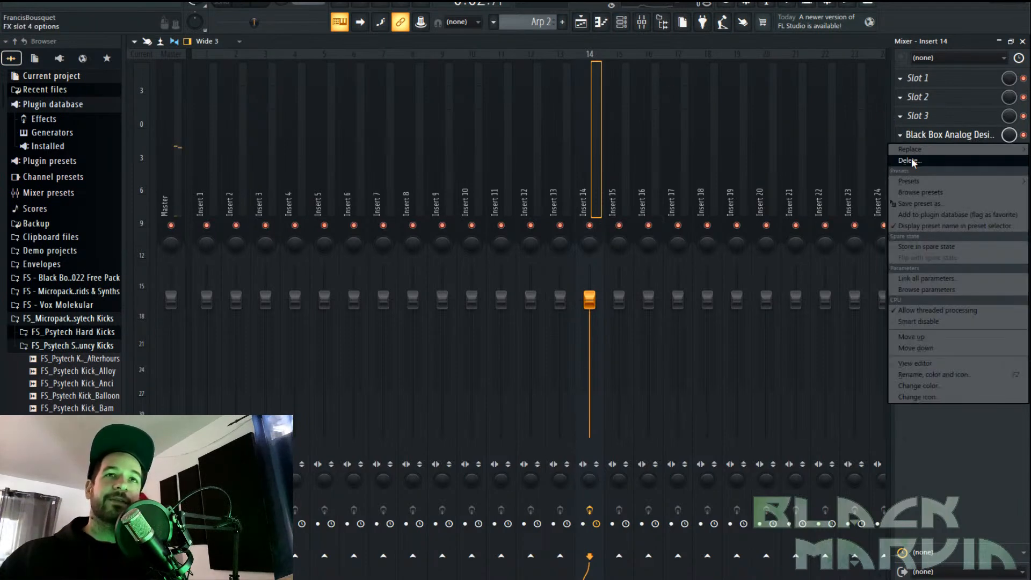
pyautogui.click(914, 162)
pyautogui.click(621, 23)
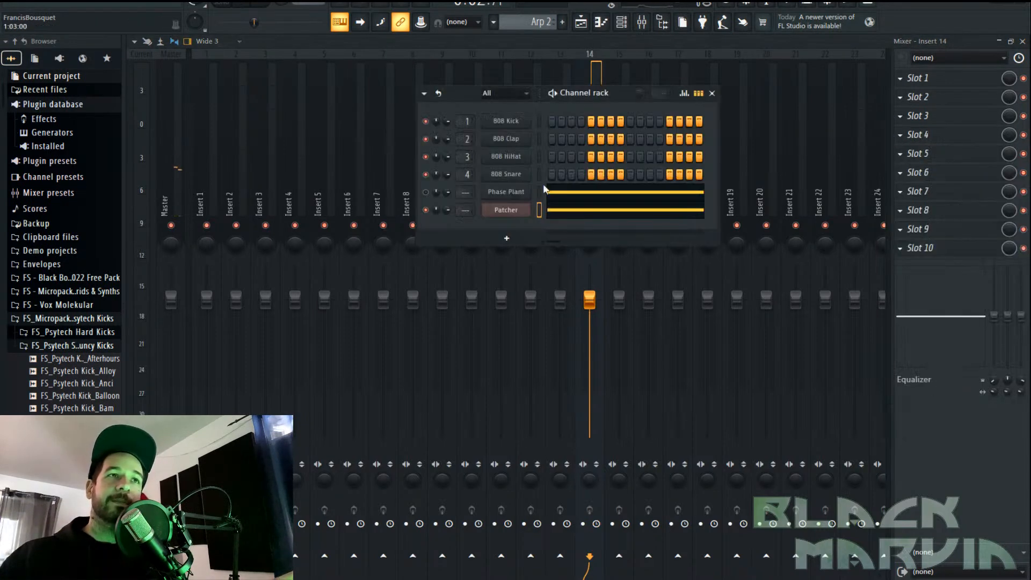
pyautogui.click(519, 215)
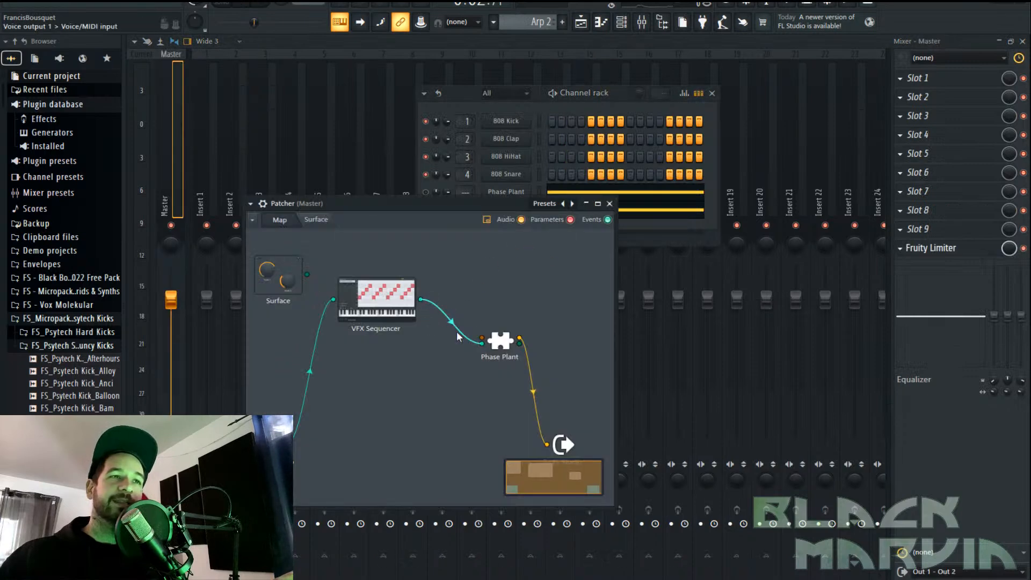
pyautogui.doubleClick(502, 340)
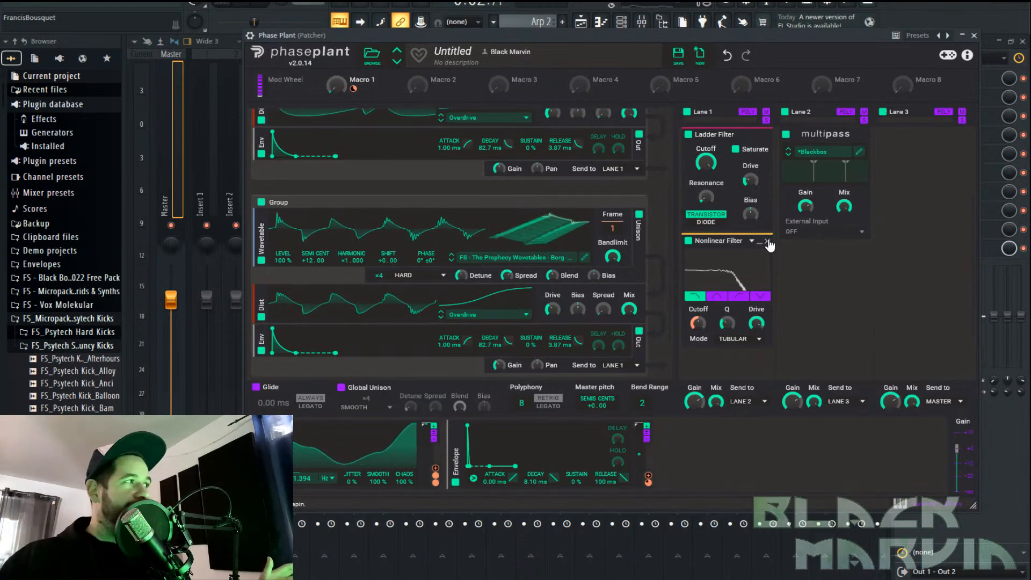
# Add a Sampler generator in a new group below the second wavetable group
pyautogui.scroll(3, 835, 300)
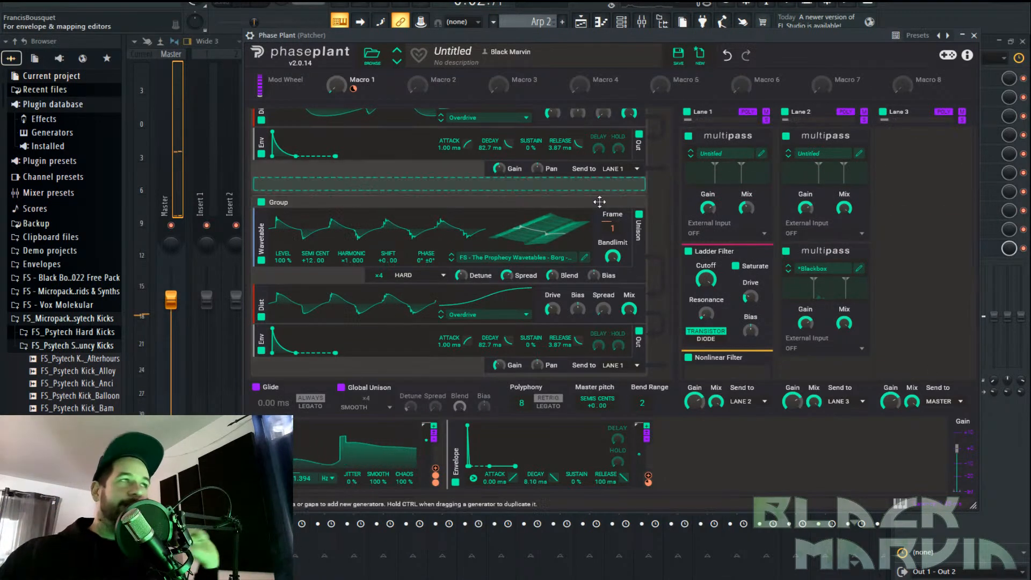
pyautogui.scroll(-1, 578, 211)
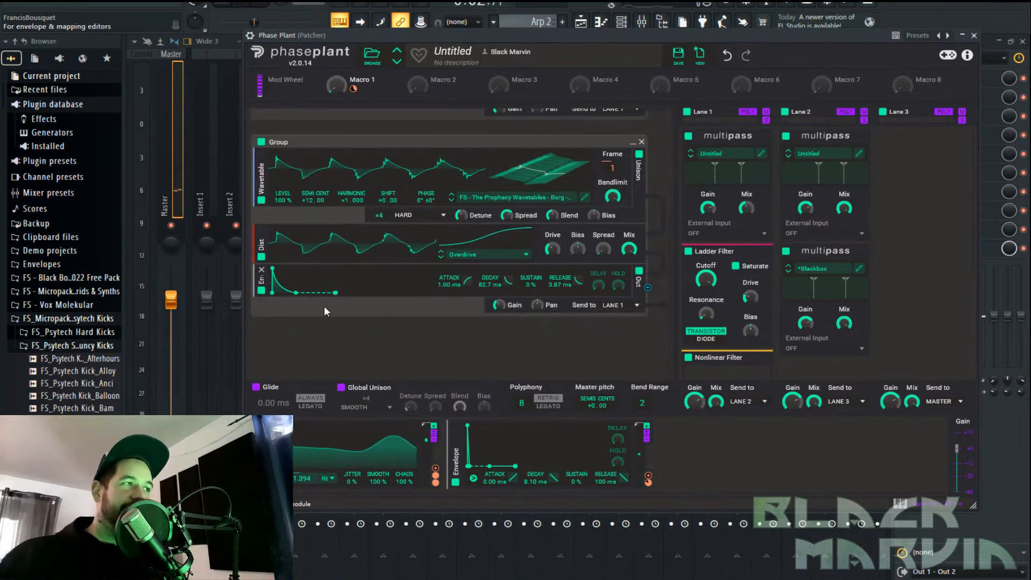
pyautogui.click(328, 326)
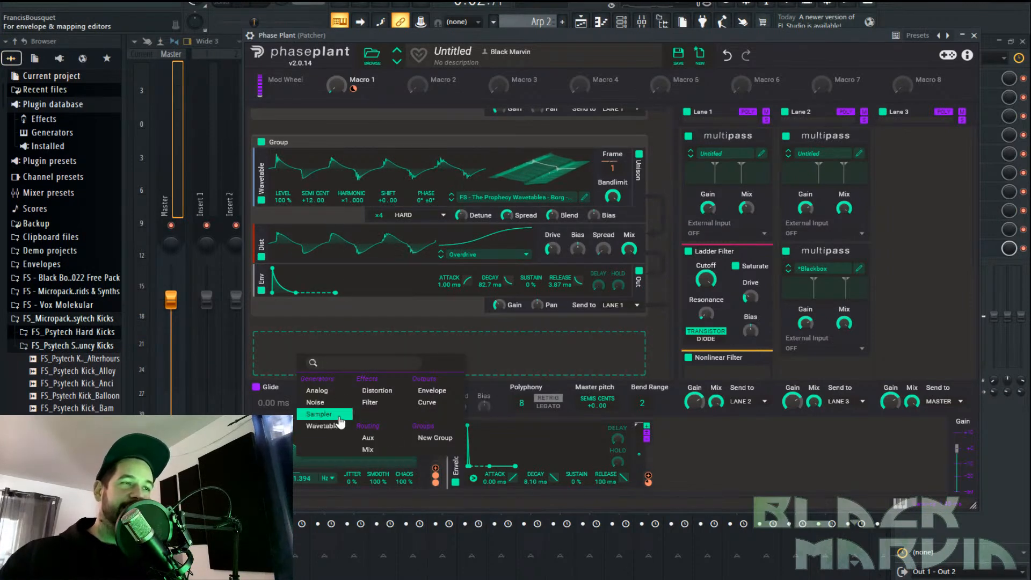
pyautogui.click(319, 414)
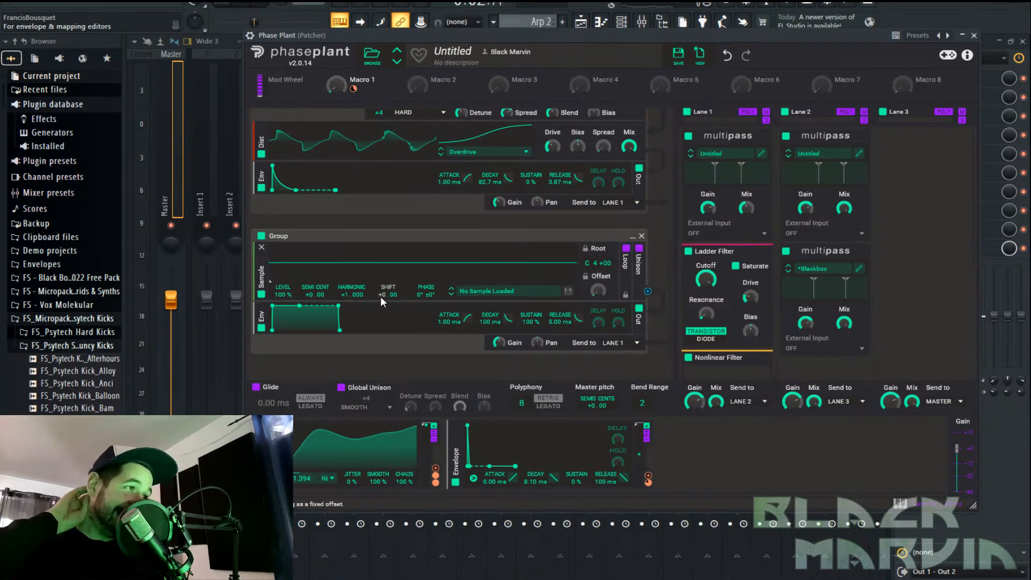
# Open the factory Symplesound Transients samples for the Sampler and audition them from Air Tapp through Filing
pyautogui.click(484, 291)
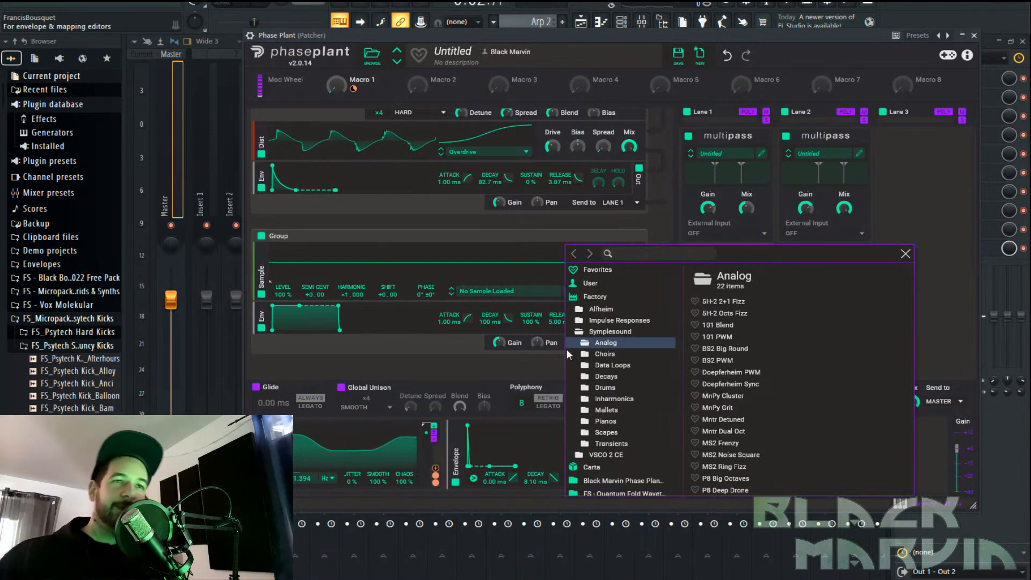
pyautogui.click(628, 376)
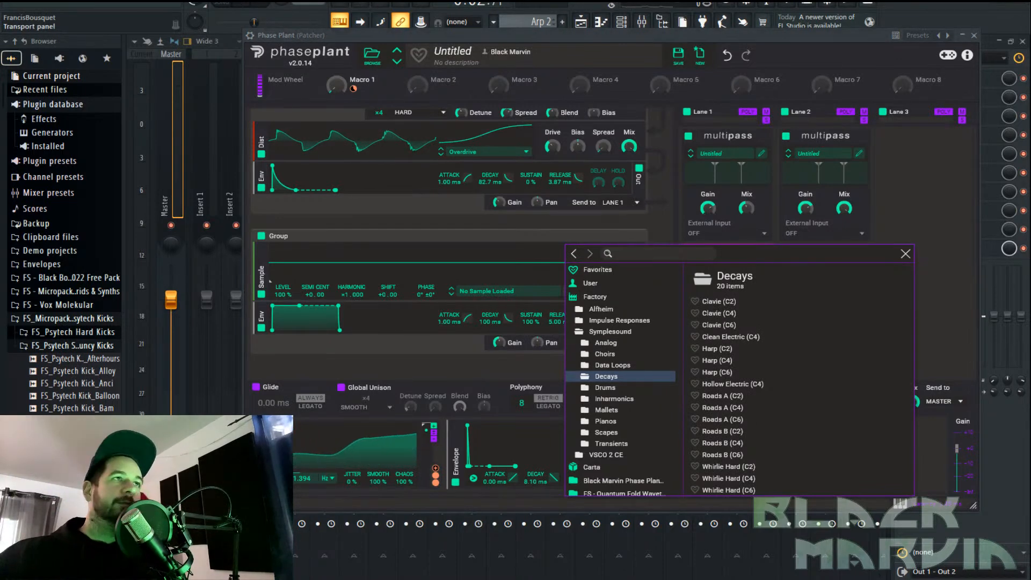
pyautogui.click(612, 443)
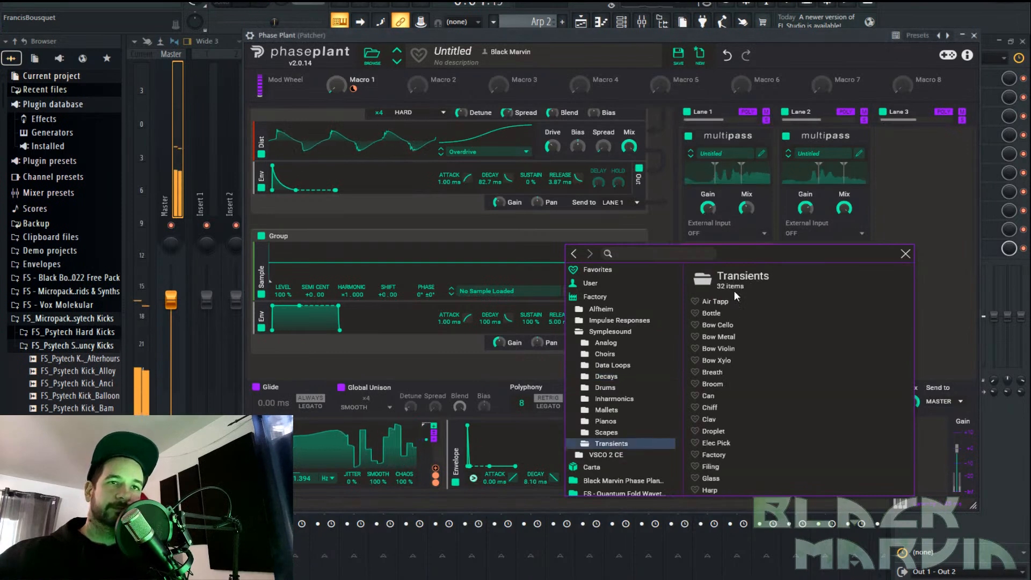
pyautogui.click(730, 301)
pyautogui.click(731, 315)
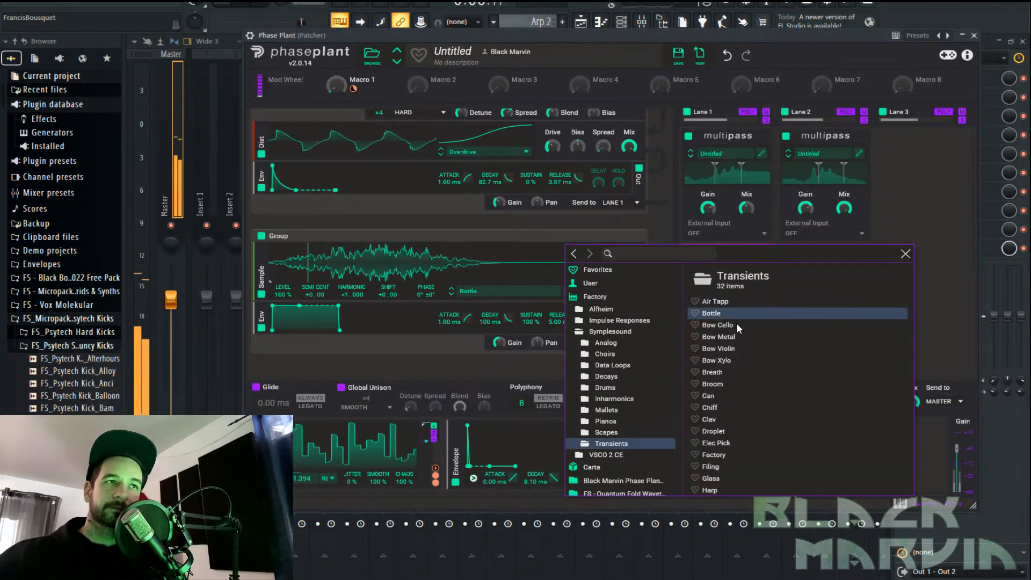
pyautogui.click(736, 325)
pyautogui.click(737, 337)
pyautogui.click(737, 349)
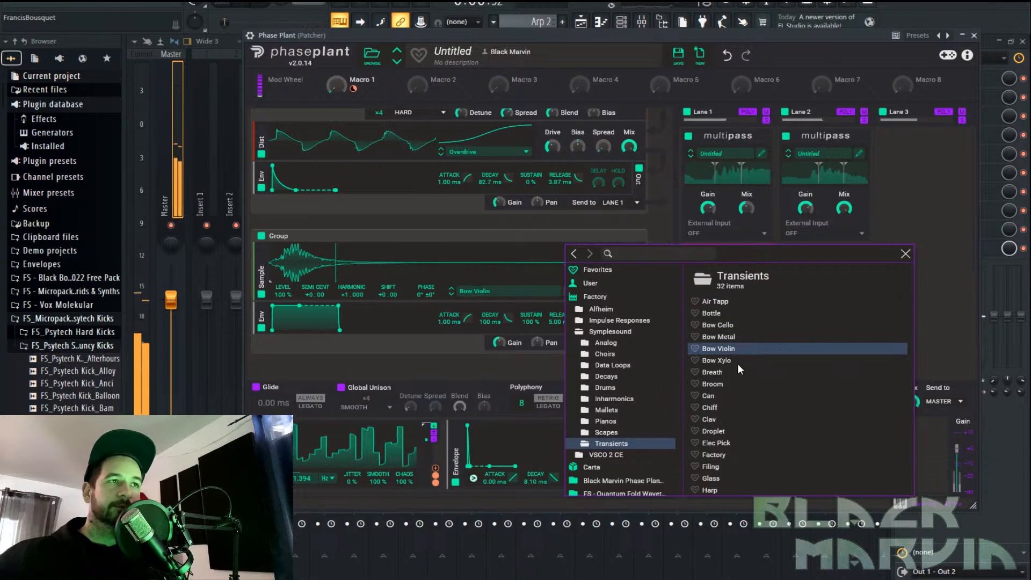
pyautogui.click(733, 361)
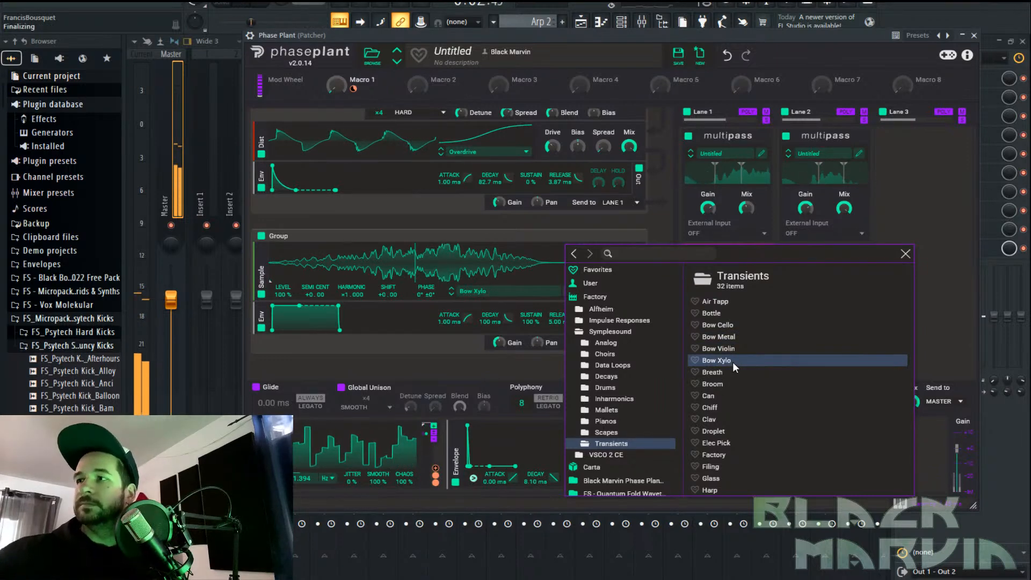
pyautogui.click(722, 385)
pyautogui.click(733, 407)
pyautogui.click(749, 431)
pyautogui.click(752, 443)
pyautogui.click(753, 466)
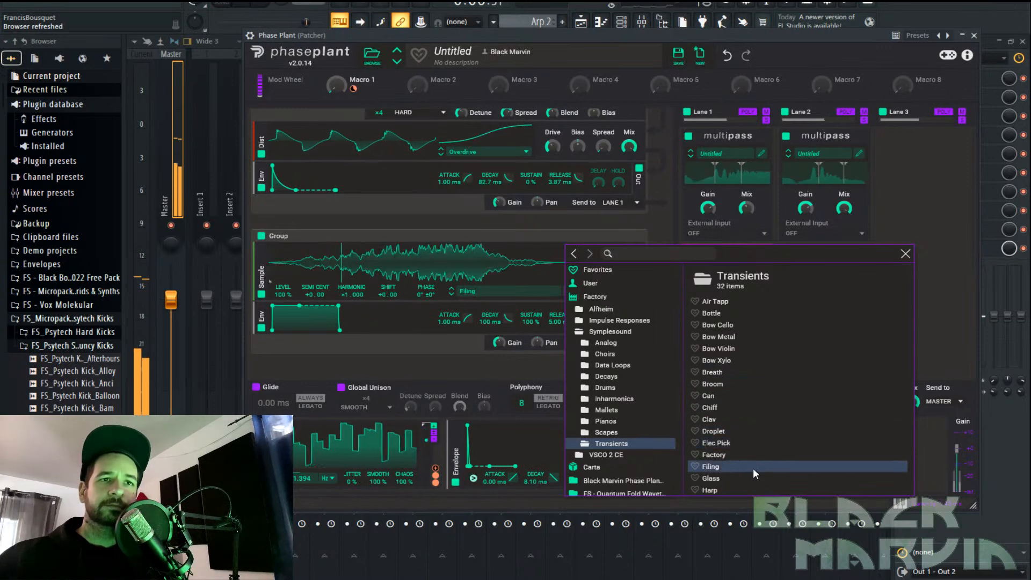
# Load the Pick transient into the Sampler after trying Mute, close the sample browser and stop playback
pyautogui.scroll(-3, 759, 459)
pyautogui.click(762, 447)
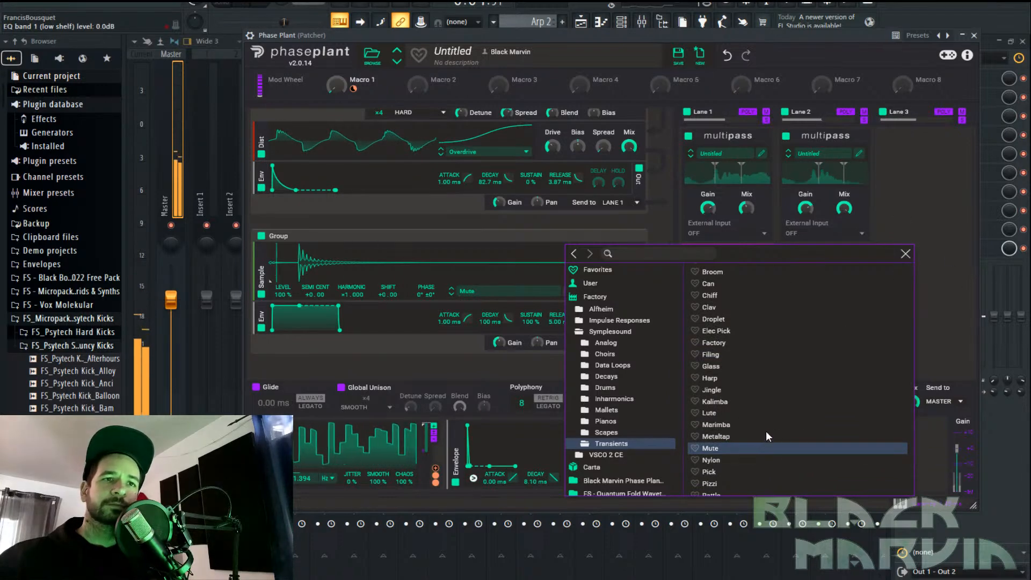
pyautogui.click(732, 473)
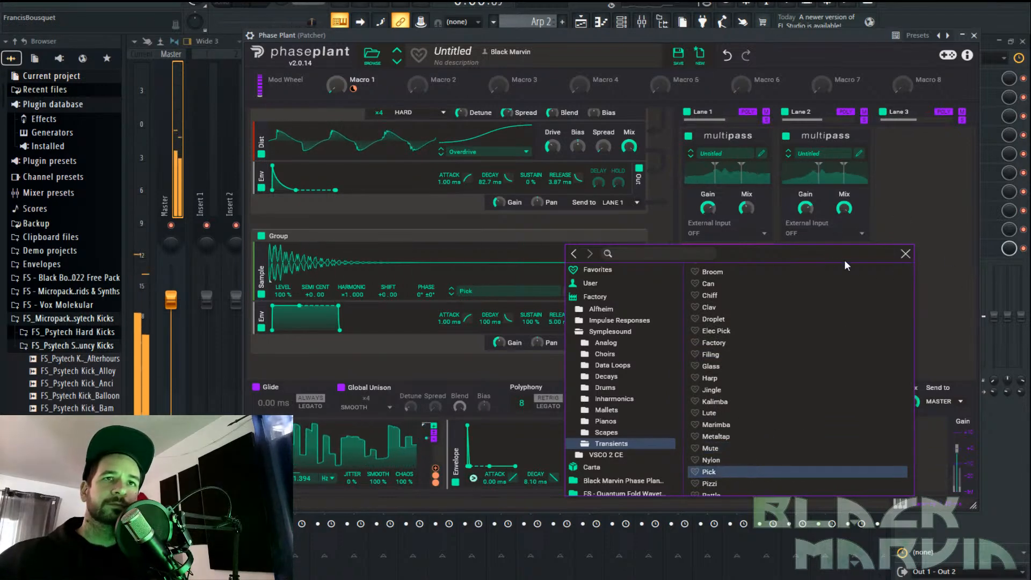
pyautogui.click(907, 254)
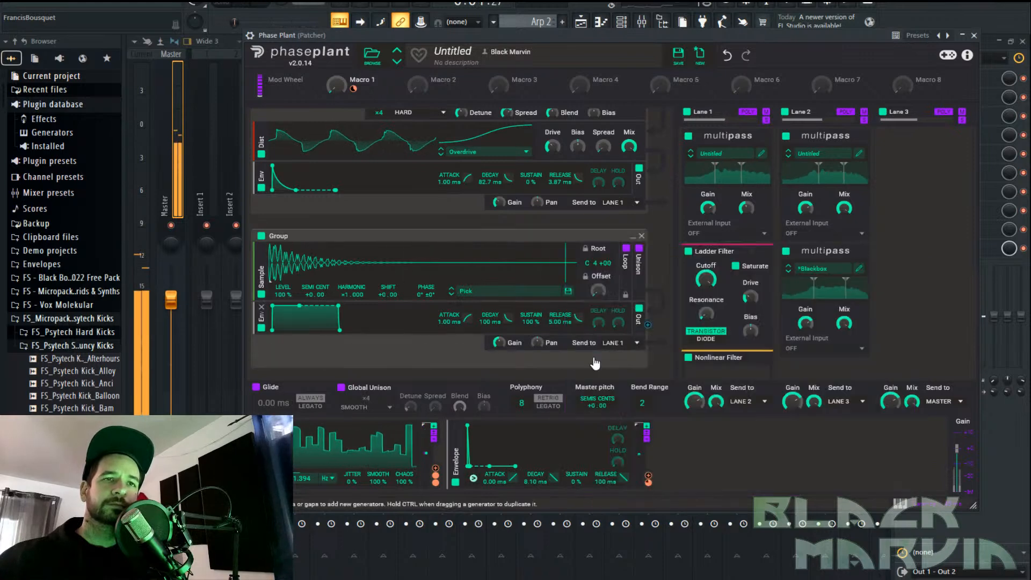
pyautogui.press('space')
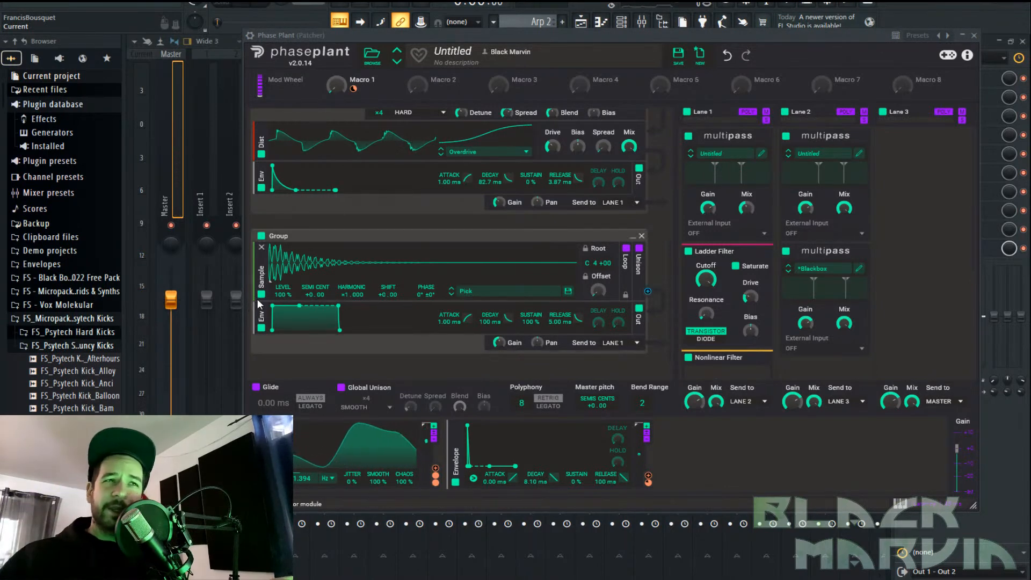
# Switch off both wavetable groups and set the Sampler envelope to 1.36 ms decay and 0 % sustain
pyautogui.moveTo(528, 319); pyautogui.dragTo(530, 317)
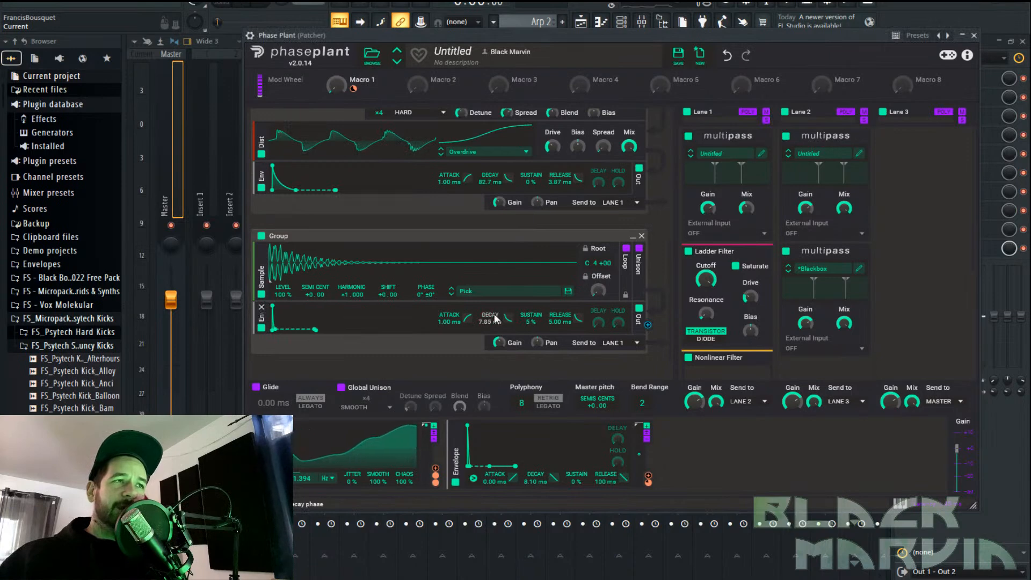
pyautogui.scroll(3, 292, 206)
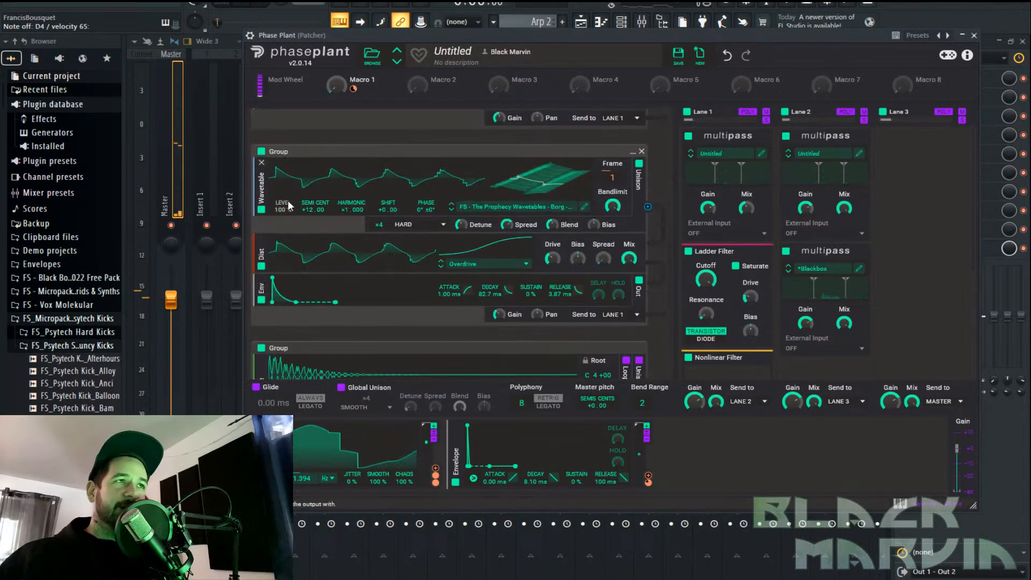
pyautogui.scroll(-3, 341, 215)
pyautogui.scroll(2, 263, 121)
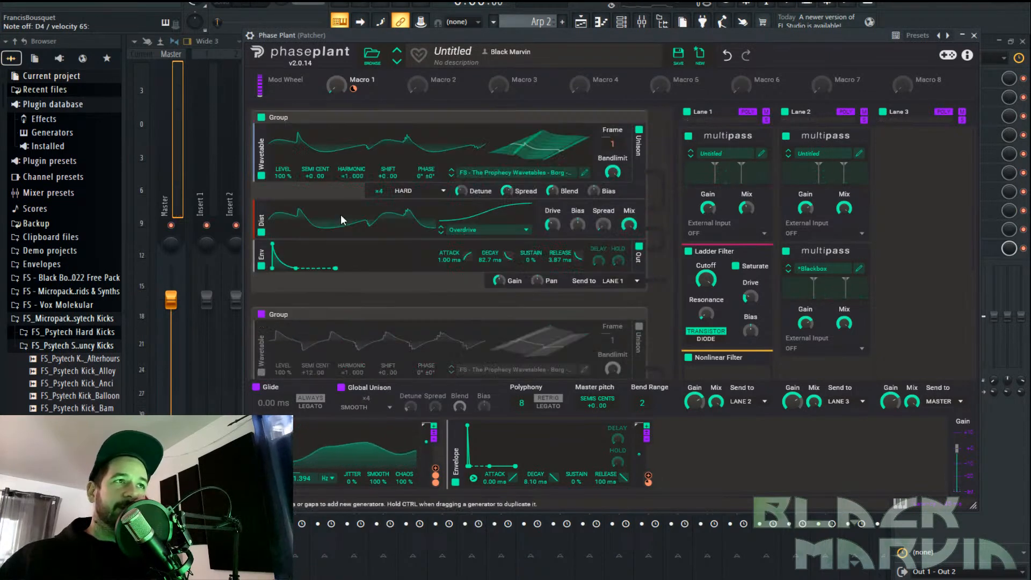
pyautogui.click(262, 118)
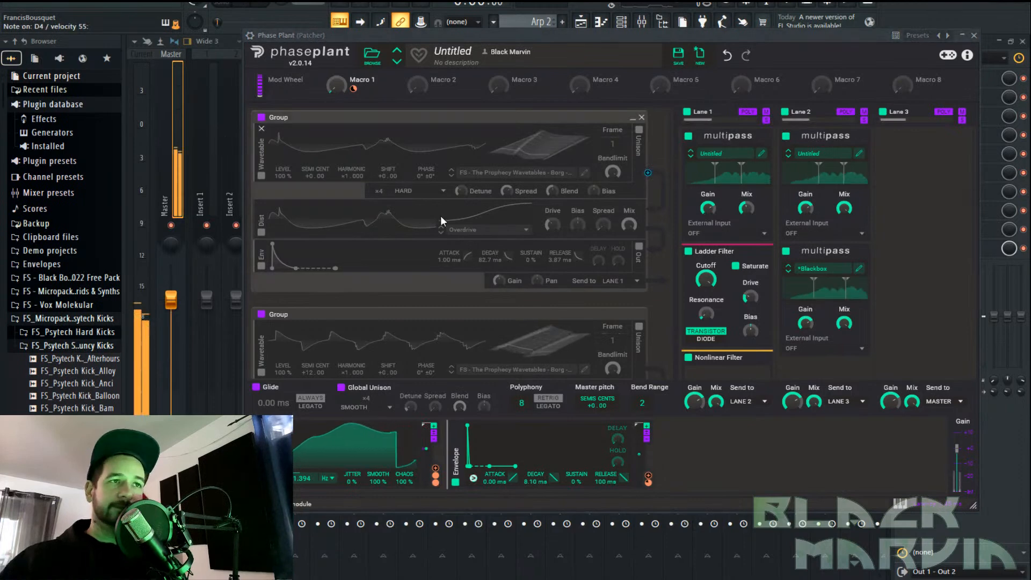
pyautogui.scroll(-3, 478, 272)
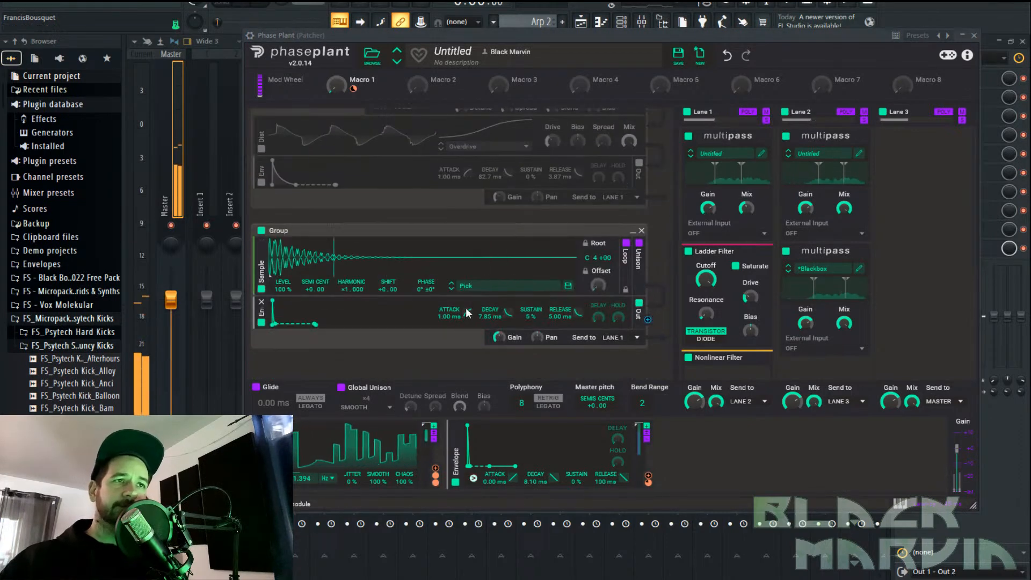
pyautogui.moveTo(488, 313)
pyautogui.mouseDown()
pyautogui.moveTo(488, 335)
pyautogui.moveTo(531, 333)
pyautogui.moveTo(490, 306)
pyautogui.mouseUp()
# Add a Filter module below the Sampler group and move it out of its own group into the Sampler group
pyautogui.scroll(-1, 417, 352)
pyautogui.click(394, 344)
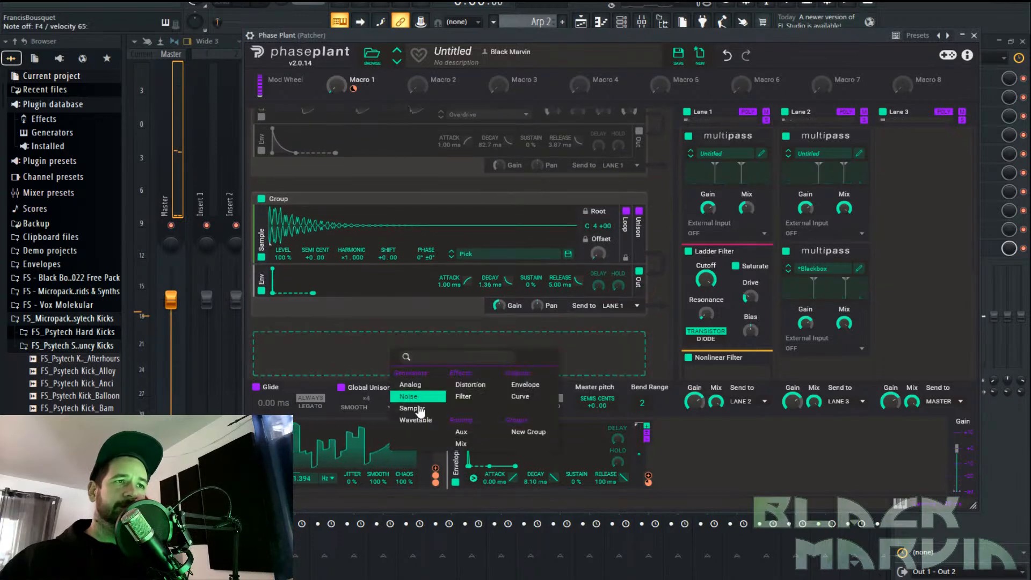
pyautogui.click(463, 400)
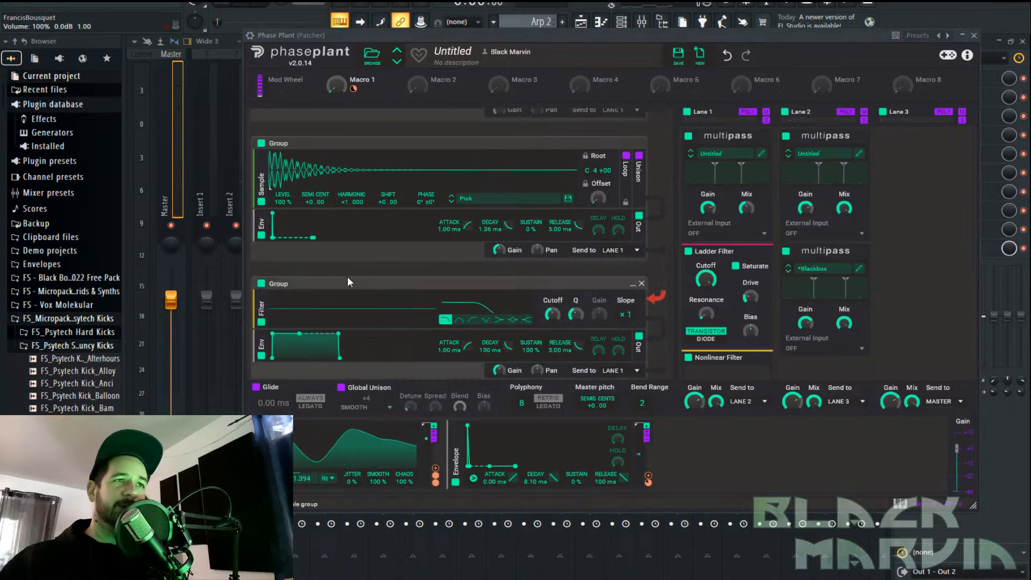
pyautogui.moveTo(288, 294); pyautogui.dragTo(324, 242)
pyautogui.scroll(2, 349, 211)
pyautogui.moveTo(258, 240); pyautogui.dragTo(315, 261)
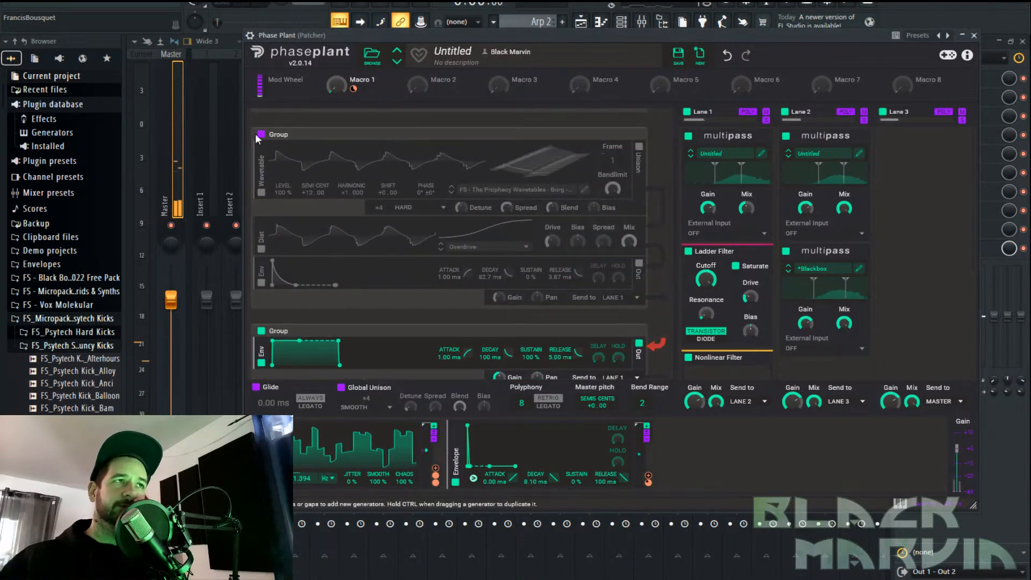
# Re-enable both wavetable groups, comparing the sound with the first group off and on
pyautogui.moveTo(257, 138); pyautogui.dragTo(301, 181)
pyautogui.click(262, 117)
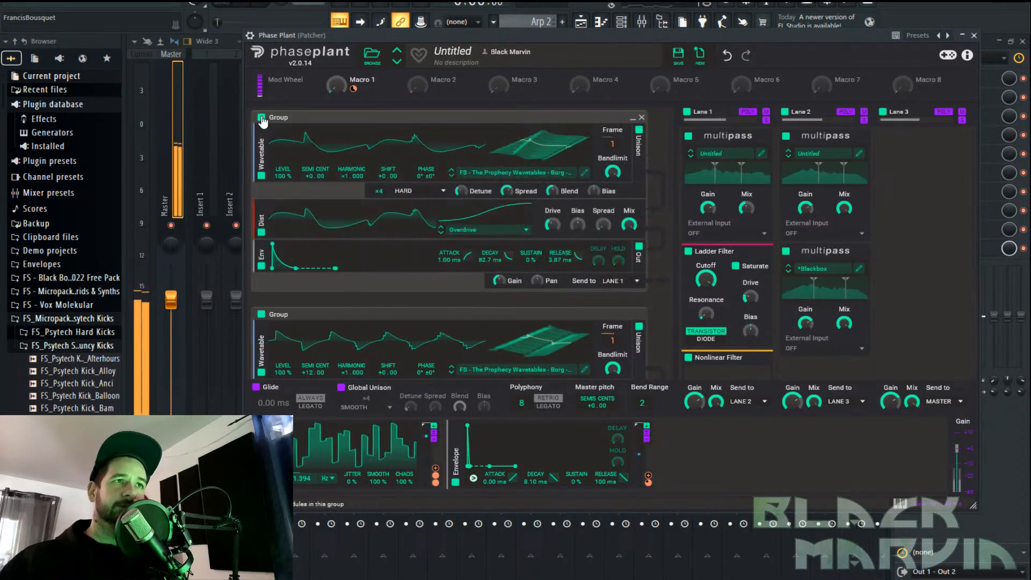
pyautogui.click(262, 117)
pyautogui.scroll(-3, 414, 240)
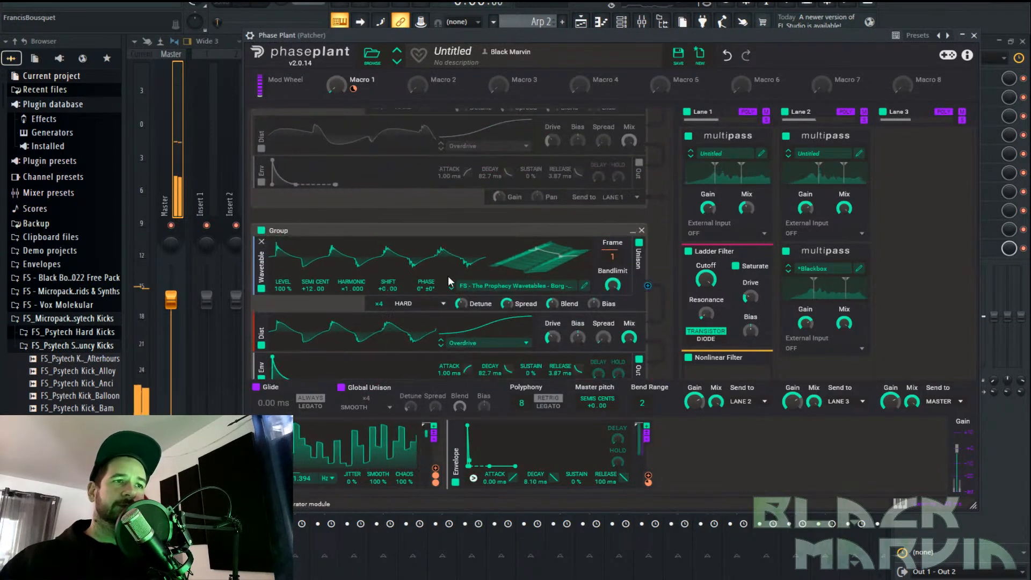
pyautogui.scroll(3, 375, 231)
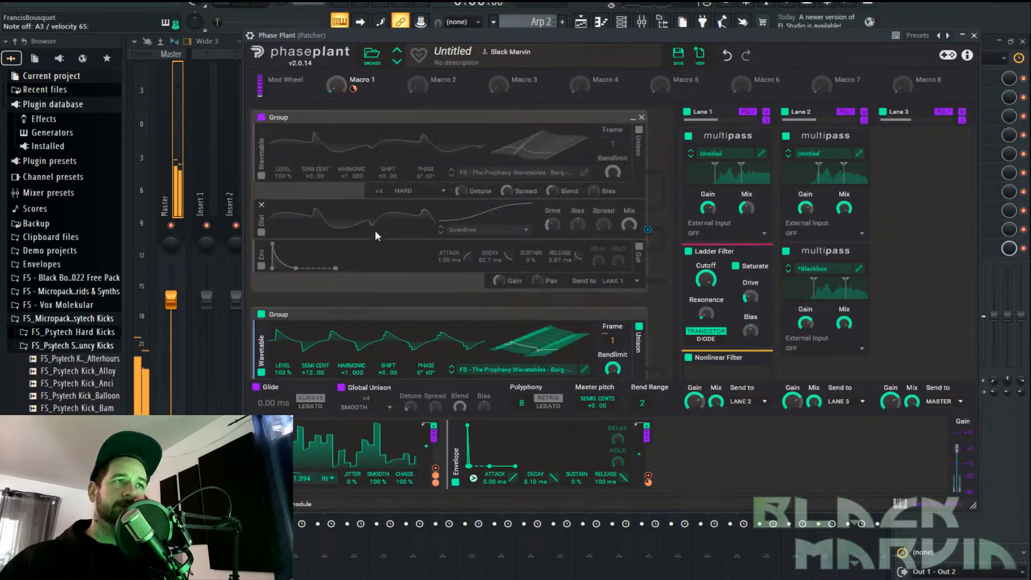
pyautogui.scroll(-3, 375, 230)
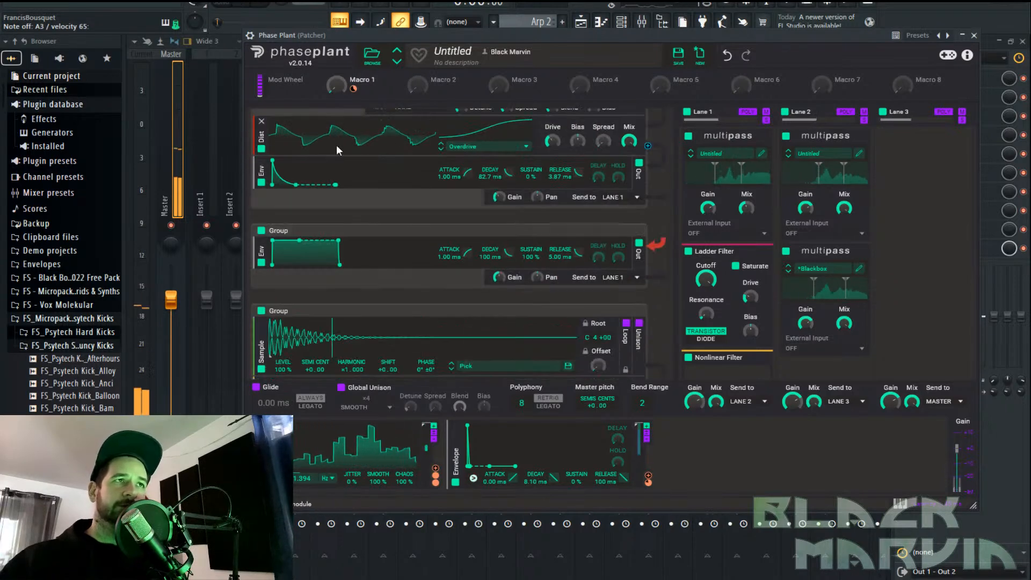
pyautogui.scroll(1, 279, 139)
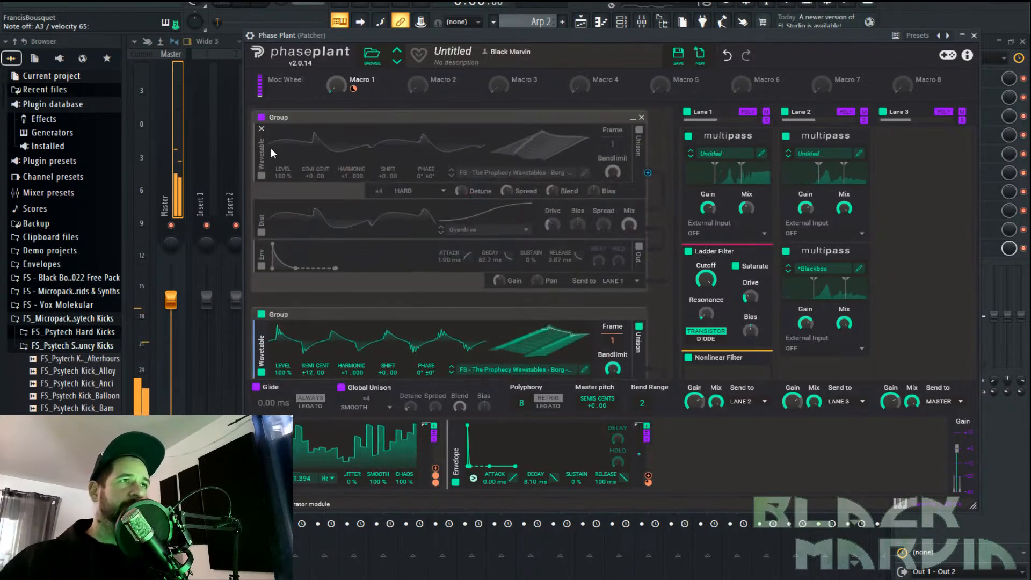
pyautogui.click(261, 117)
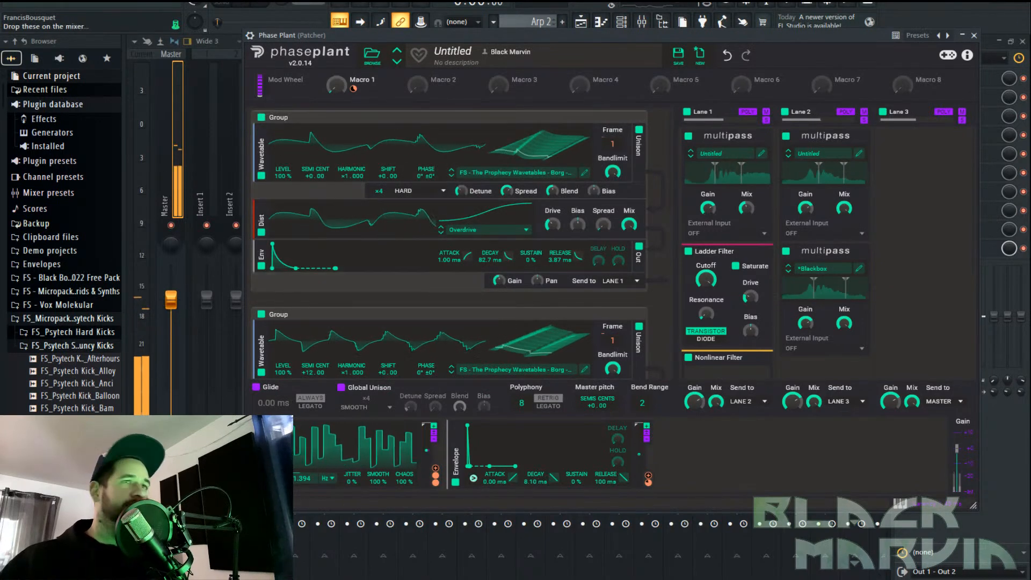
pyautogui.press('space')
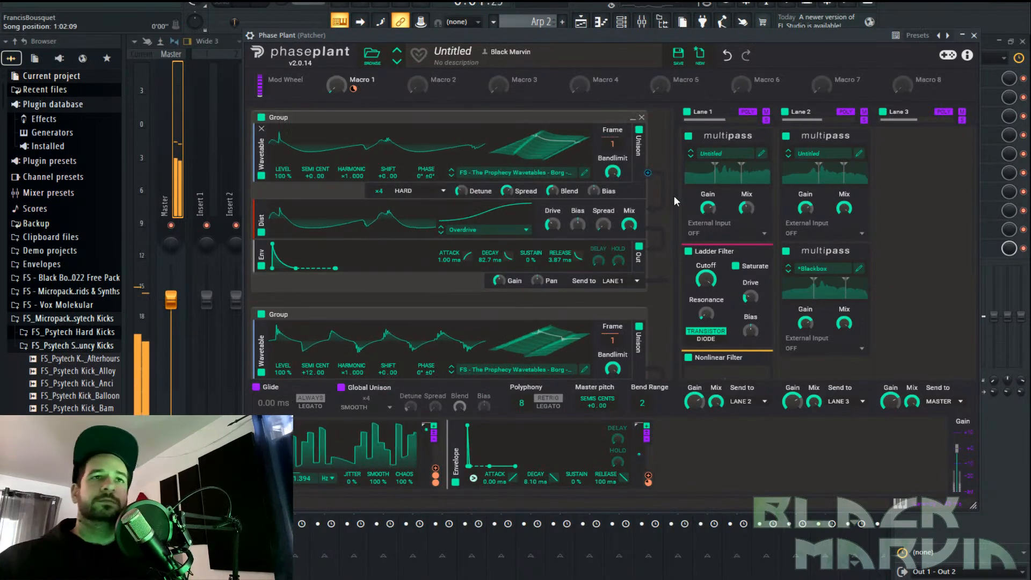
# Try Macro 1 at 100 %, rename it Cutoff and reset it to 0 %
pyautogui.moveTo(336, 84); pyautogui.dragTo(336, 38)
pyautogui.doubleClick(359, 79)
pyautogui.write('Cutoff')
pyautogui.press('Return')
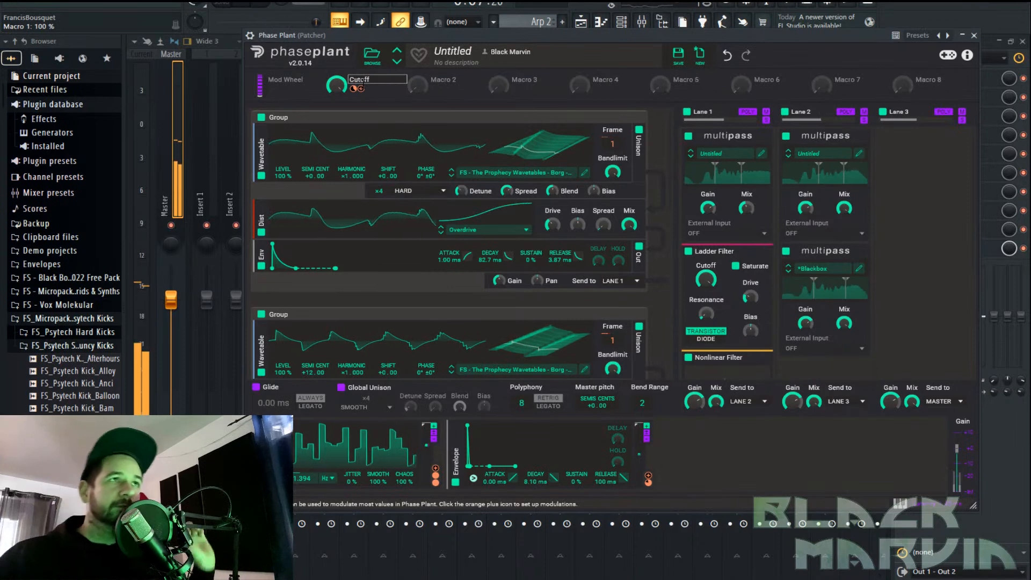
pyautogui.doubleClick(338, 85)
# Assign Macro 2 to modulate the Nonlinear Filter's Q and raise the macro to 100 %
pyautogui.scroll(-2, 711, 250)
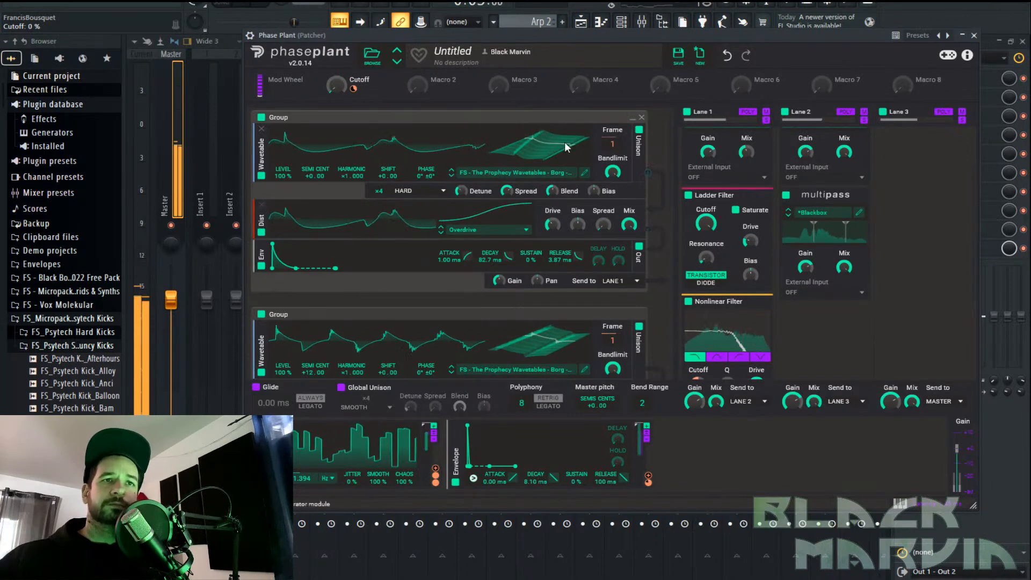
pyautogui.click(434, 89)
pyautogui.scroll(-4, 792, 284)
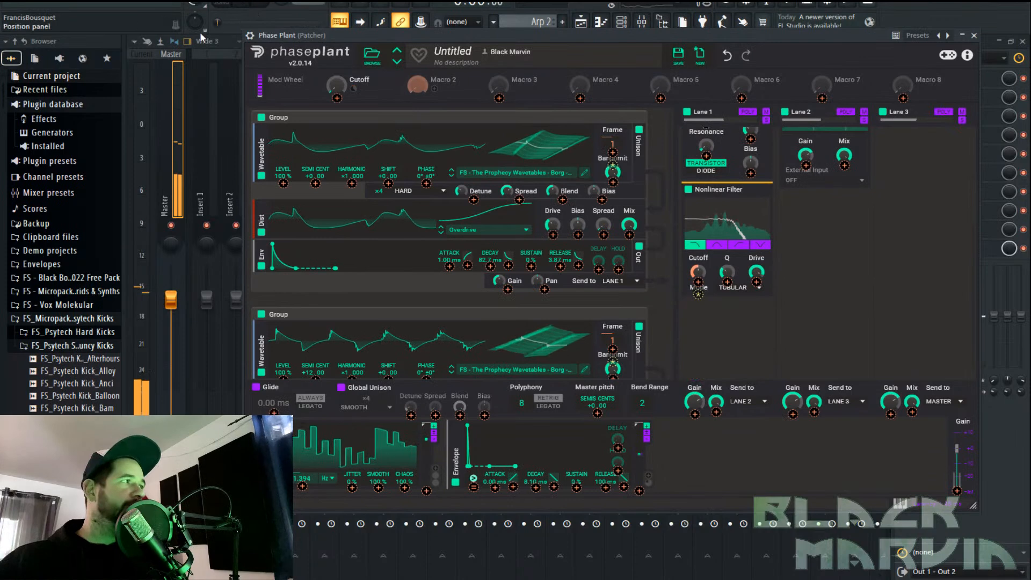
pyautogui.click(726, 282)
pyautogui.click(777, 261)
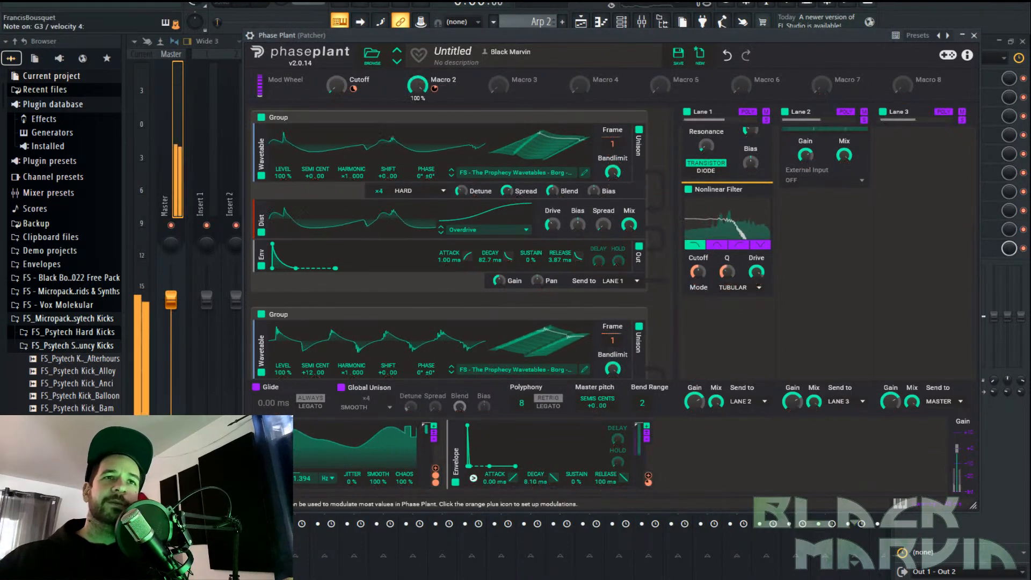
pyautogui.moveTo(727, 282); pyautogui.dragTo(727, 251)
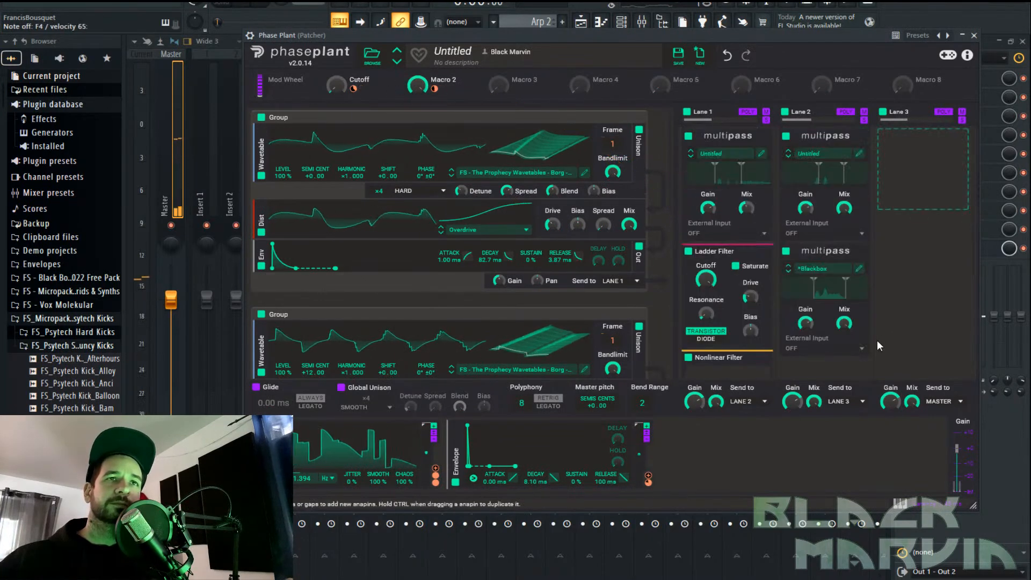
# Assign Macro 2 to modulate the Ladder Filter's Resonance and try the Cutoff macro raised before resetting it
pyautogui.moveTo(444, 89); pyautogui.dragTo(707, 327)
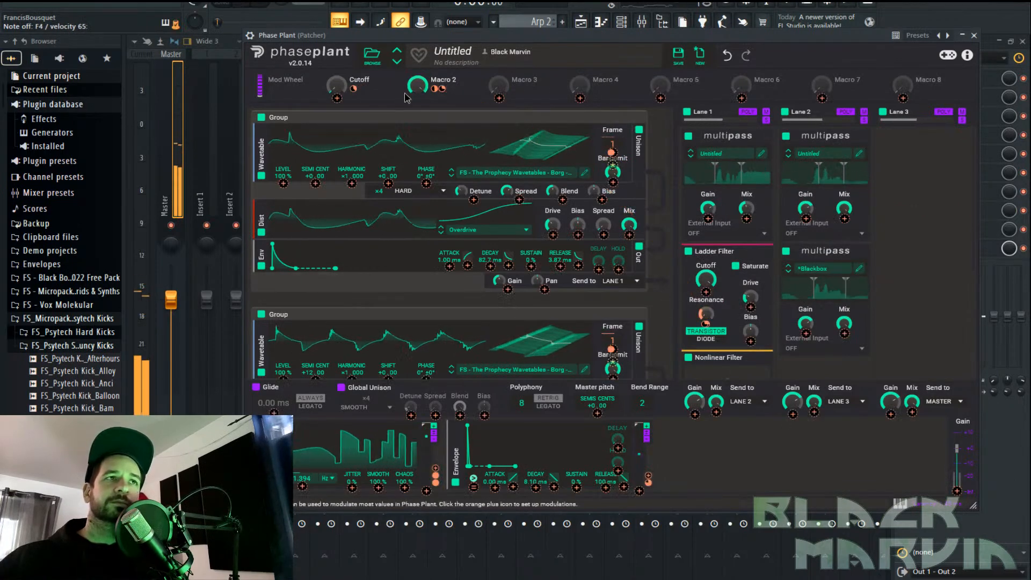
pyautogui.moveTo(331, 89); pyautogui.dragTo(332, 48)
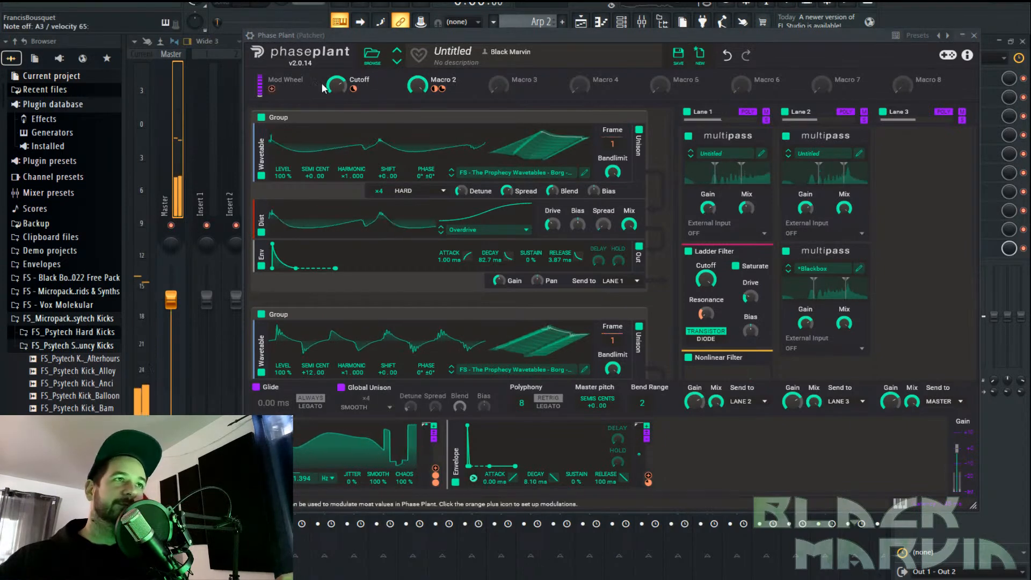
pyautogui.moveTo(336, 85); pyautogui.dragTo(336, 133)
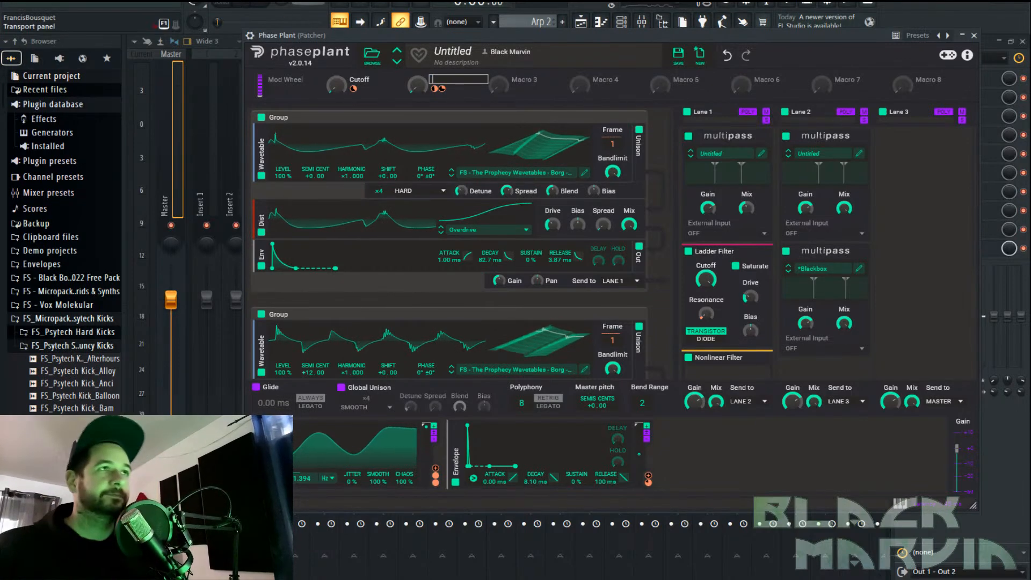
# Rename Macro 2 as Resonance
pyautogui.click(249, 3)
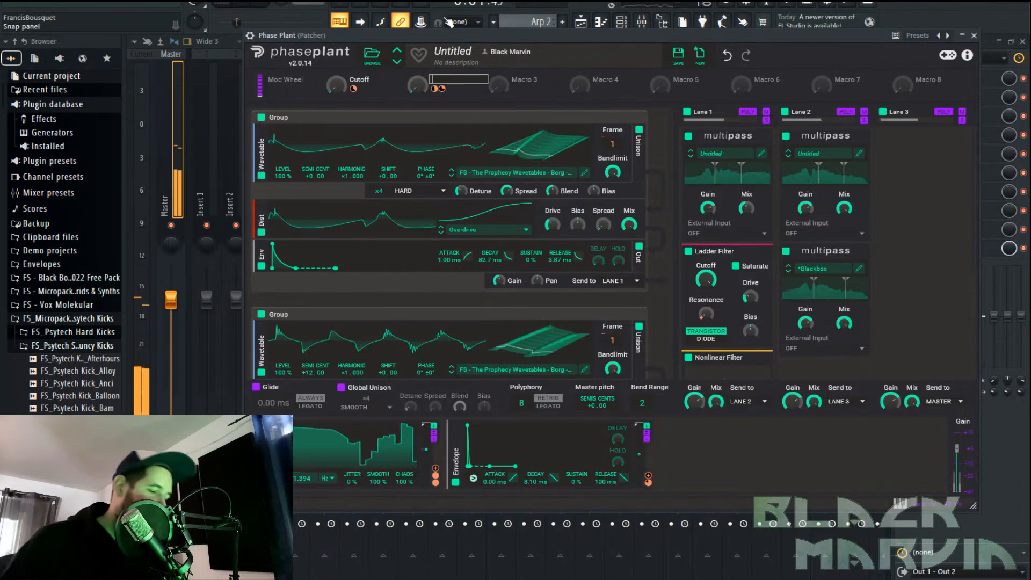
pyautogui.write('Resonance')
pyautogui.press('Return')
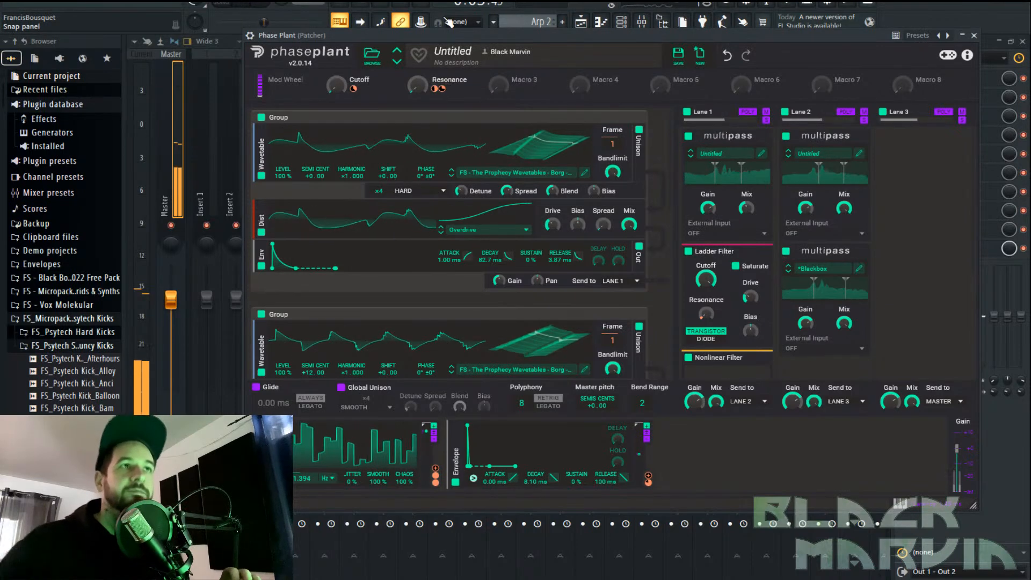
# Assign the Resonance macro to modulate the Sampler group's output gain and audition the patch, leaving both macros at 0 %
pyautogui.moveTo(418, 87)
pyautogui.mouseDown()
pyautogui.moveTo(417, 78)
pyautogui.moveTo(416, 90)
pyautogui.mouseUp()
pyautogui.scroll(-3, 606, 336)
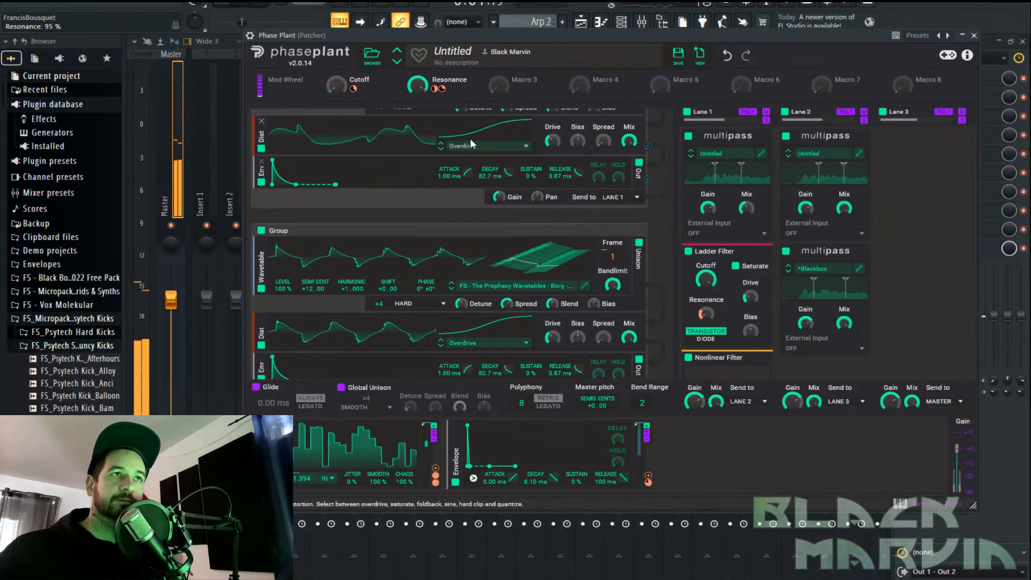
pyautogui.moveTo(456, 88); pyautogui.dragTo(507, 328)
pyautogui.scroll(-3, 575, 320)
pyautogui.scroll(-1, 603, 363)
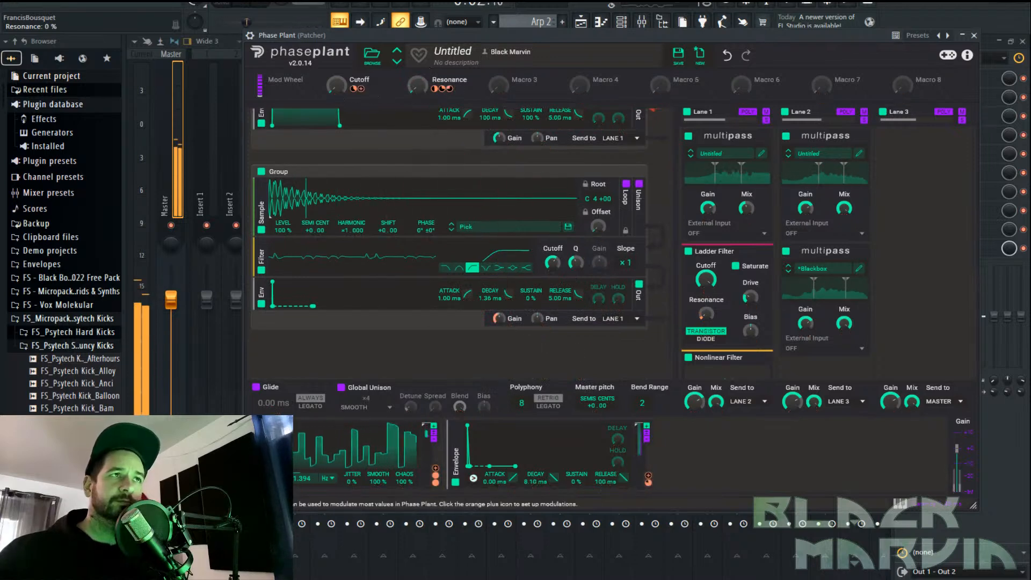
pyautogui.moveTo(337, 85); pyautogui.dragTo(337, 137)
pyautogui.click(271, 3)
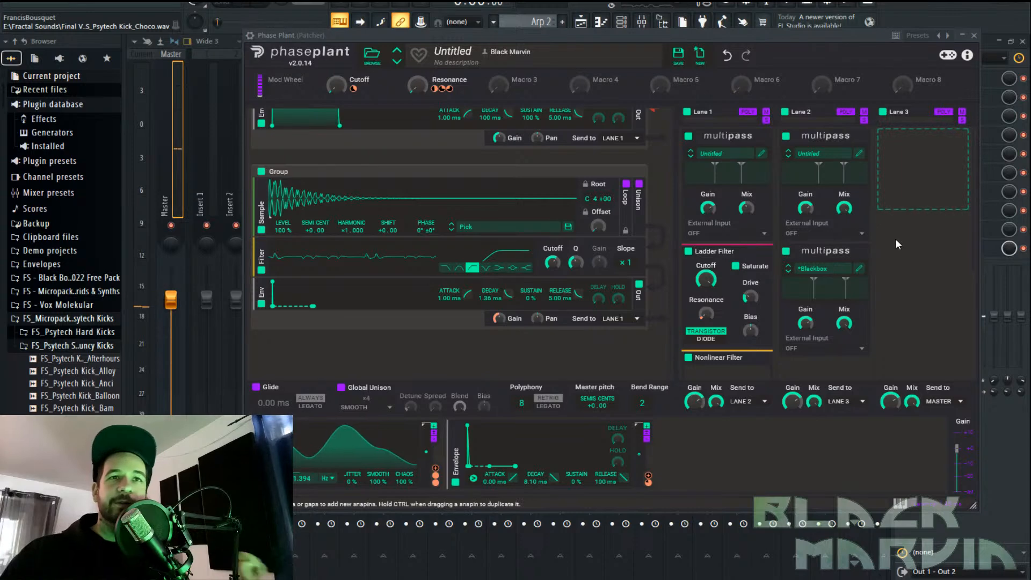
# Add a Multipass to Lane 3 and load the favorite N.O.T.T. preset into it
pyautogui.click(930, 164)
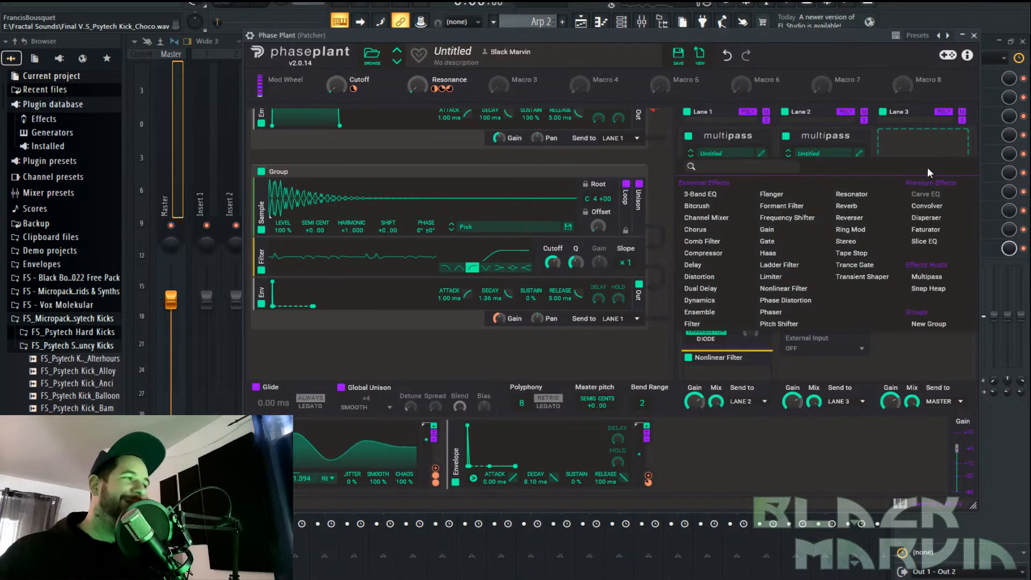
pyautogui.click(933, 276)
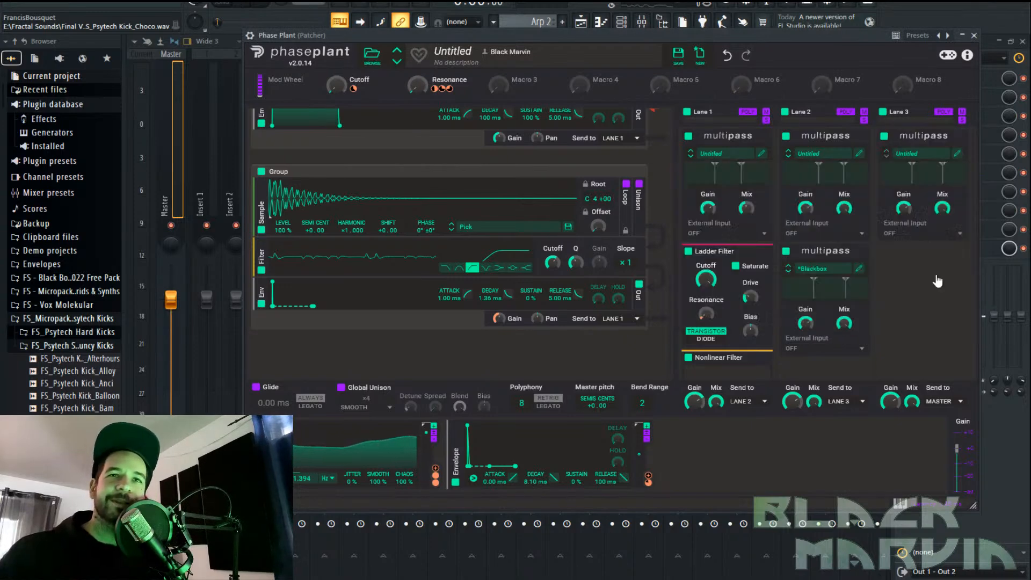
pyautogui.click(957, 155)
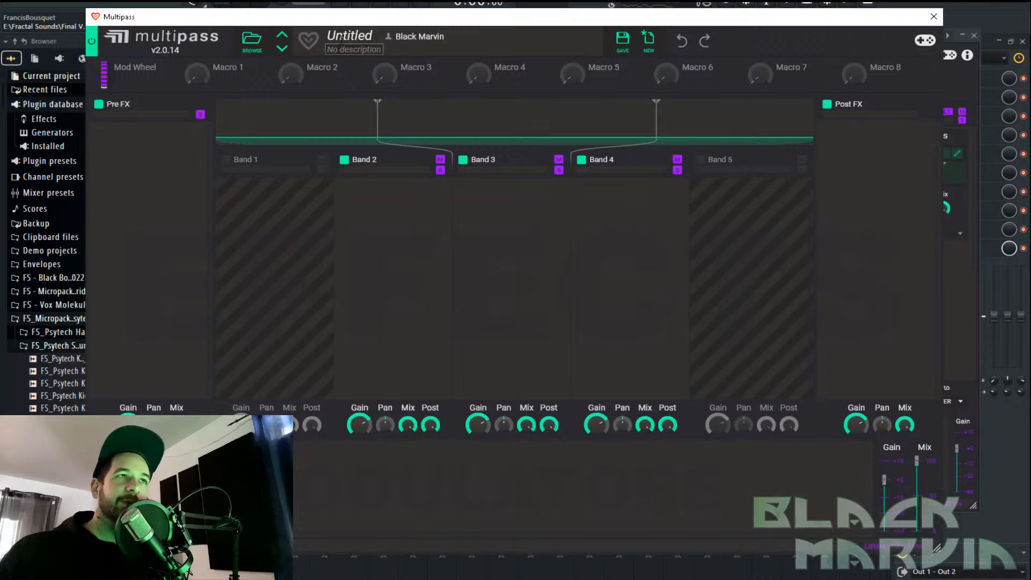
pyautogui.click(248, 38)
pyautogui.click(263, 139)
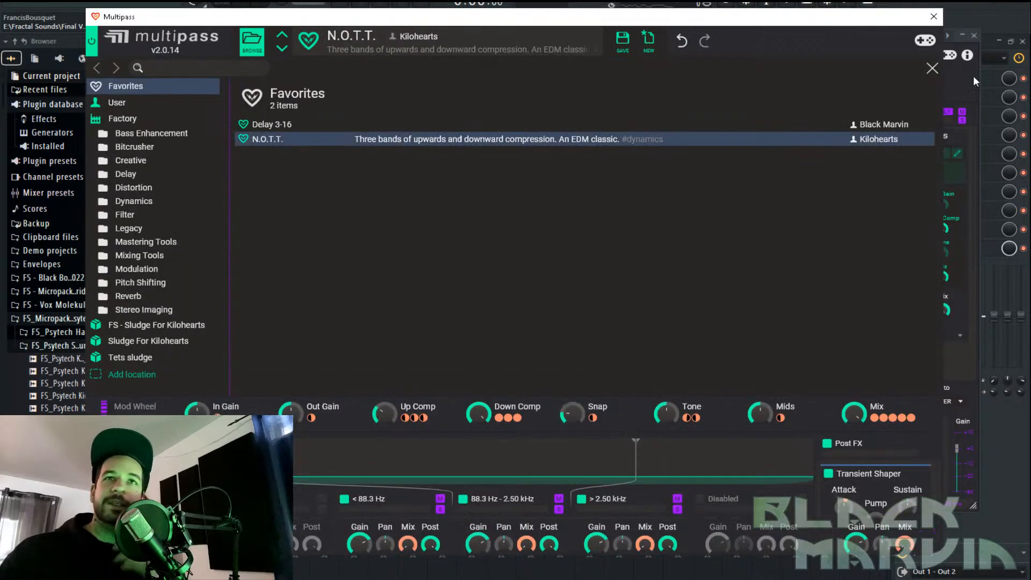
pyautogui.click(932, 69)
pyautogui.click(934, 16)
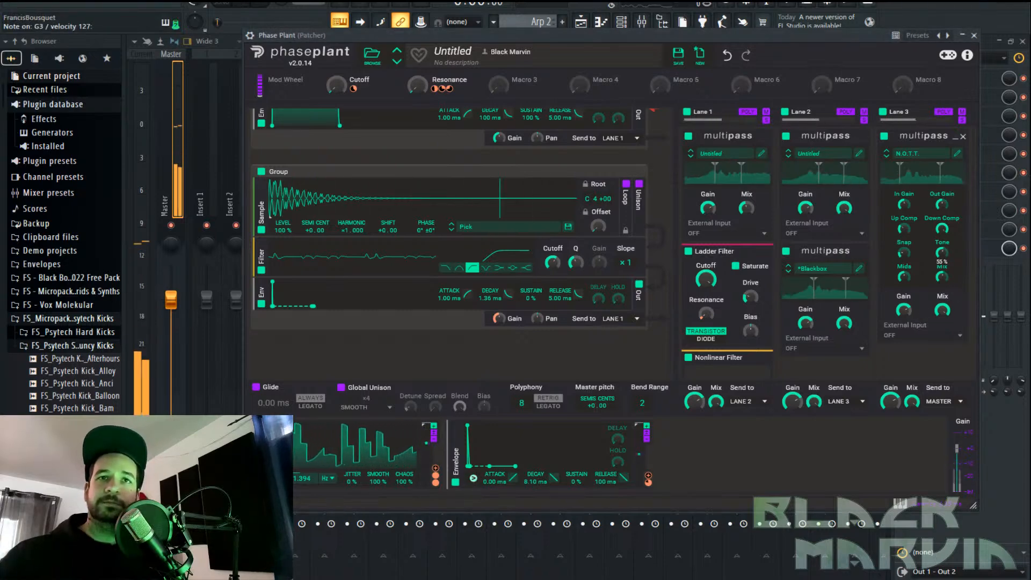
# Try the Cutoff macro at 100 % and compare the sound with the Sampler group off and on
pyautogui.moveTo(336, 84); pyautogui.dragTo(337, 37)
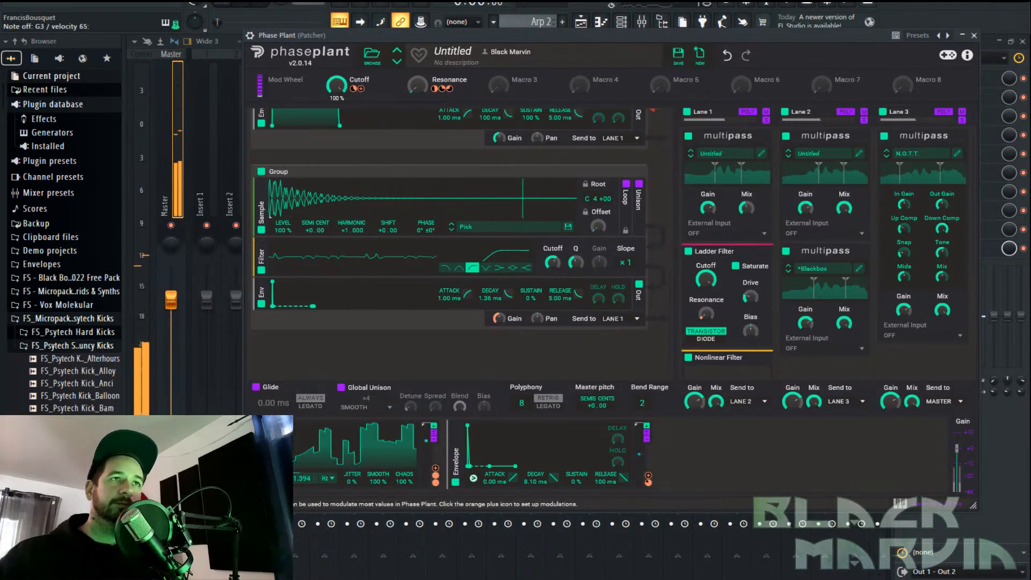
pyautogui.click(261, 172)
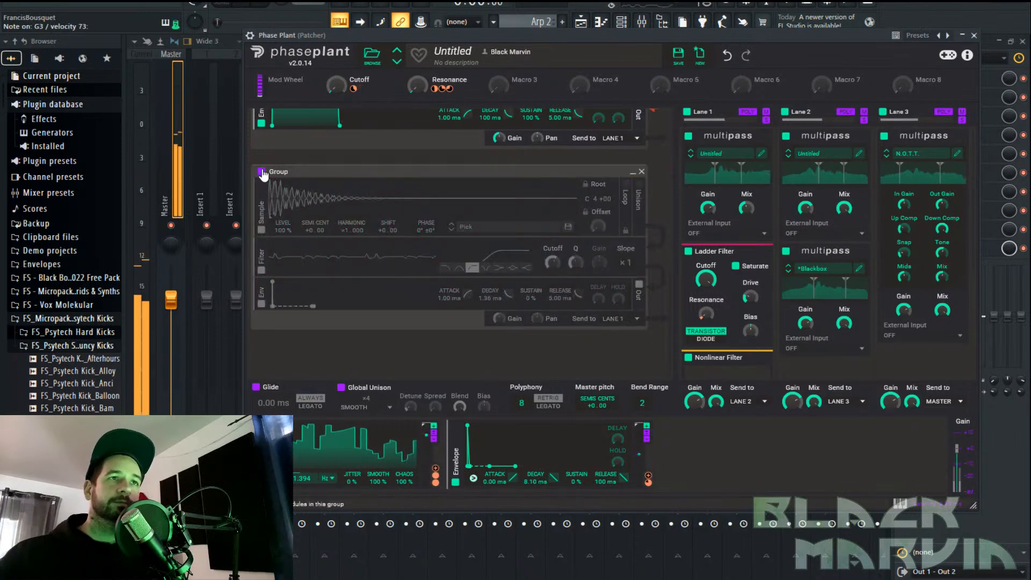
pyautogui.click(262, 173)
# Assign Macro 3 to modulate the Envelope modulator's decay, setting the modulation depth and raising the macro
pyautogui.scroll(6, 533, 251)
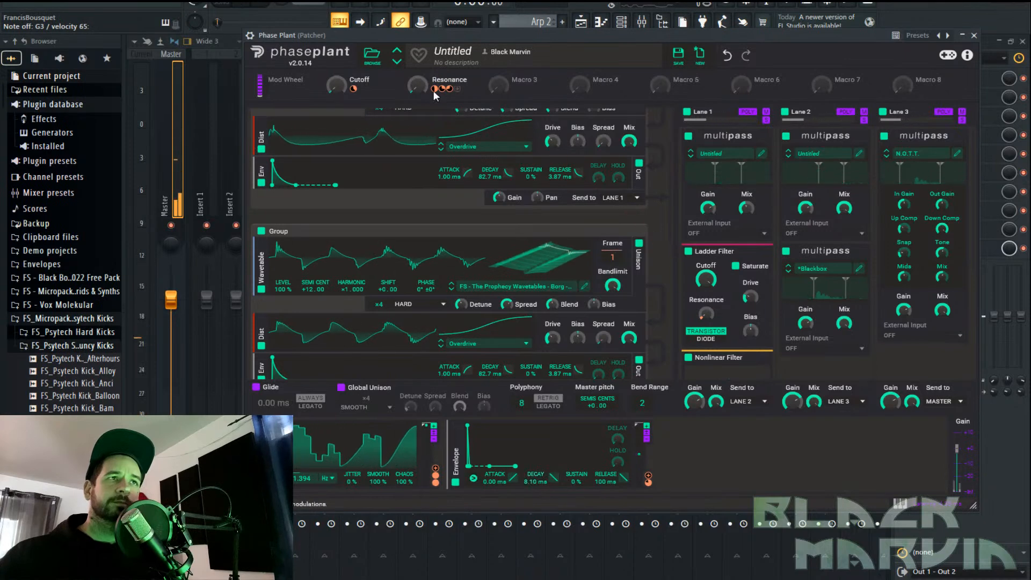
pyautogui.moveTo(515, 89); pyautogui.dragTo(535, 485)
pyautogui.click(531, 101)
pyautogui.moveTo(500, 89); pyautogui.dragTo(485, 47)
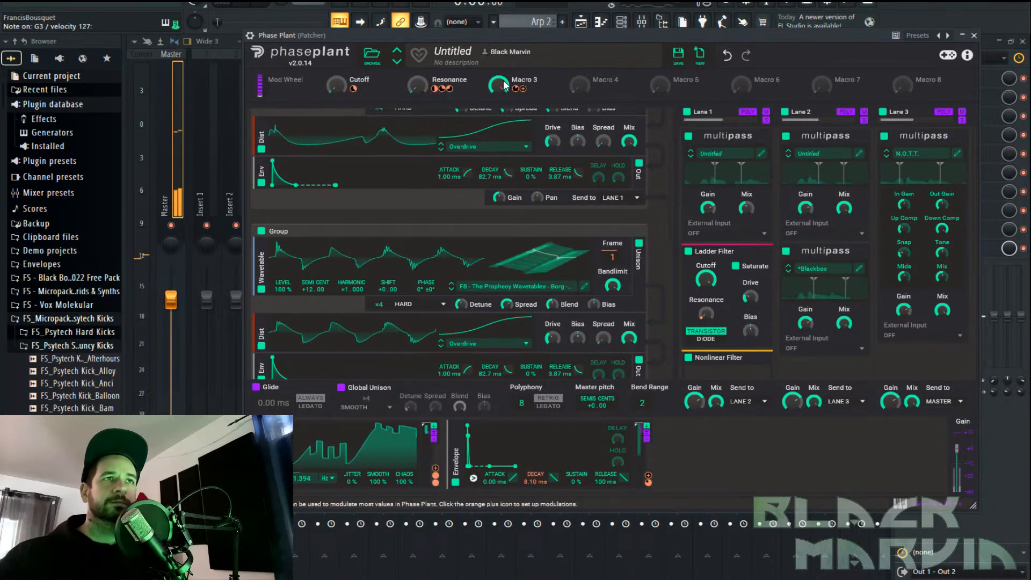
pyautogui.moveTo(537, 487)
pyautogui.moveTo(537, 488); pyautogui.dragTo(537, 483)
# Rename Macro 3 as Open and reset it to 0 %
pyautogui.doubleClick(524, 80)
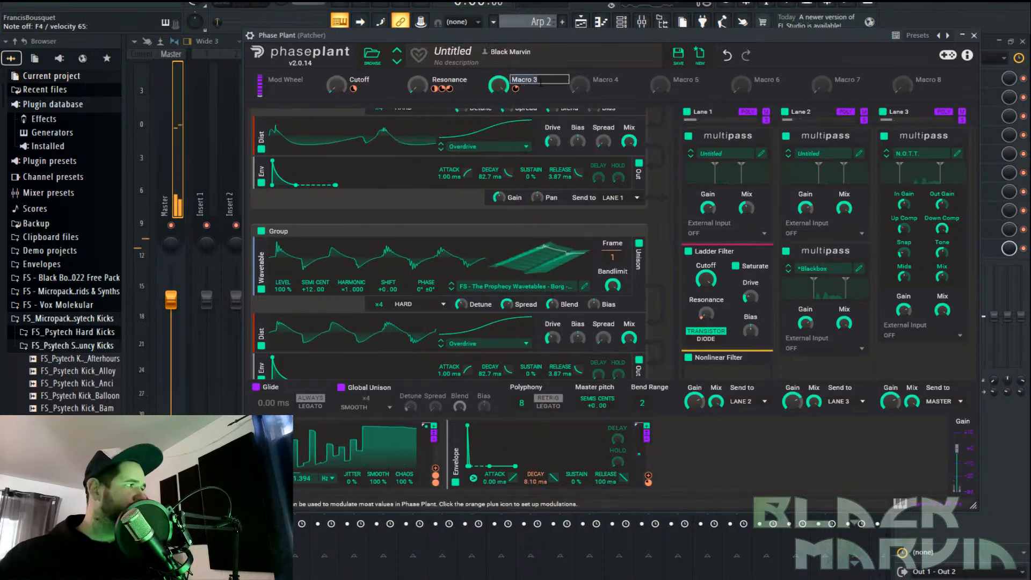
pyautogui.press('Return')
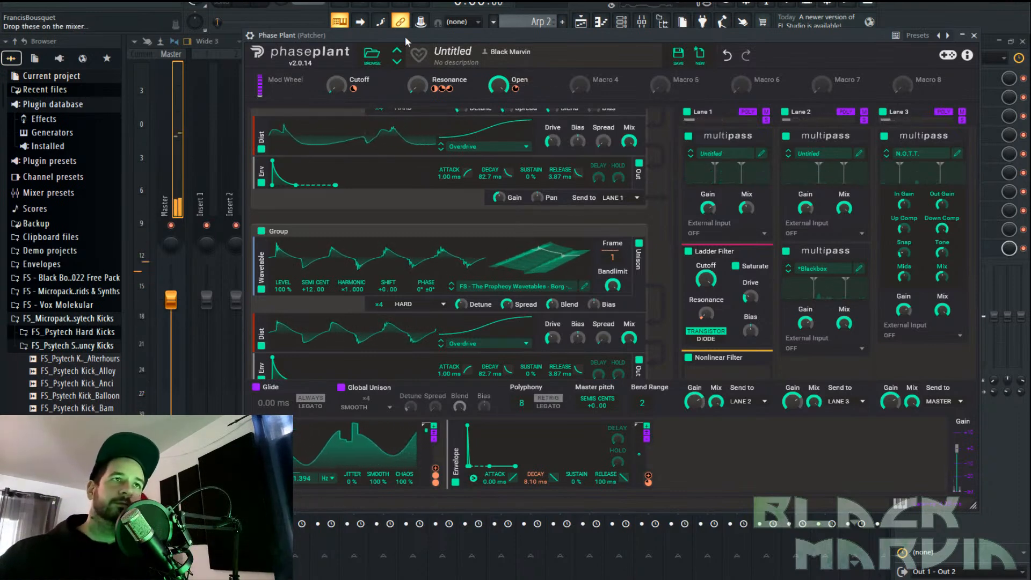
pyautogui.moveTo(498, 85); pyautogui.dragTo(499, 138)
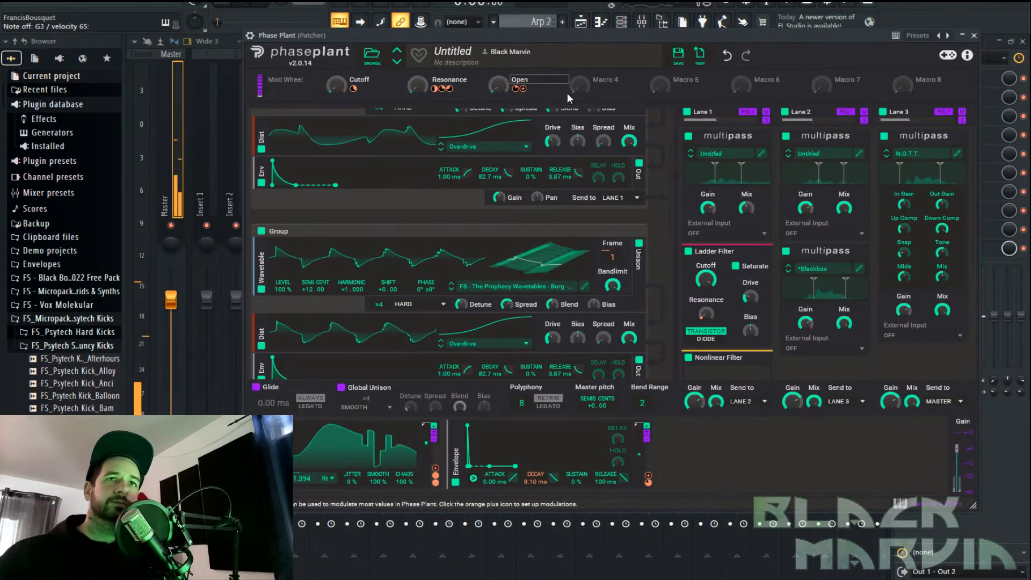
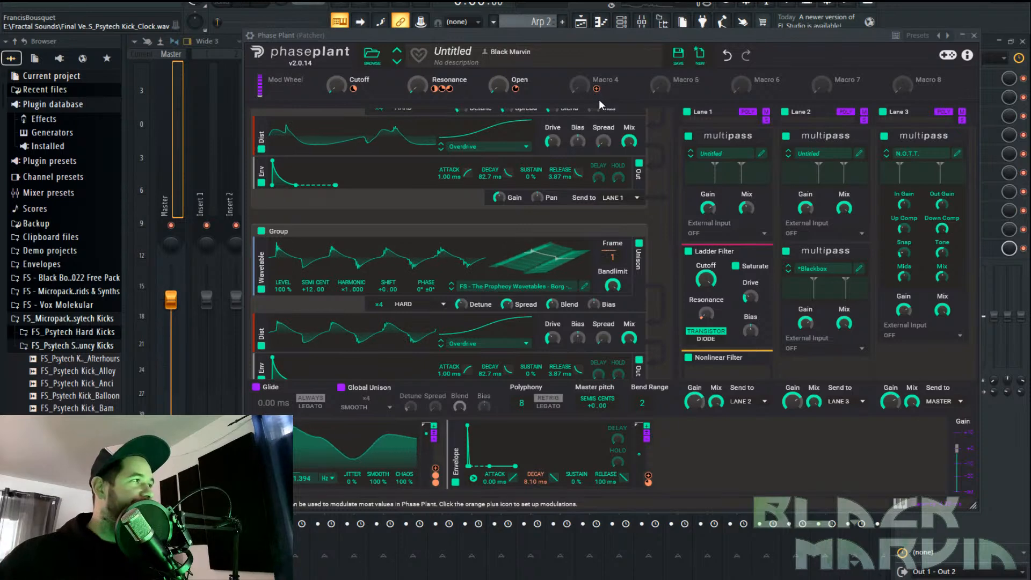
# Review the effect lanes and audition the Open and Cutoff macros, leaving both at 0 %
pyautogui.scroll(-3, 845, 183)
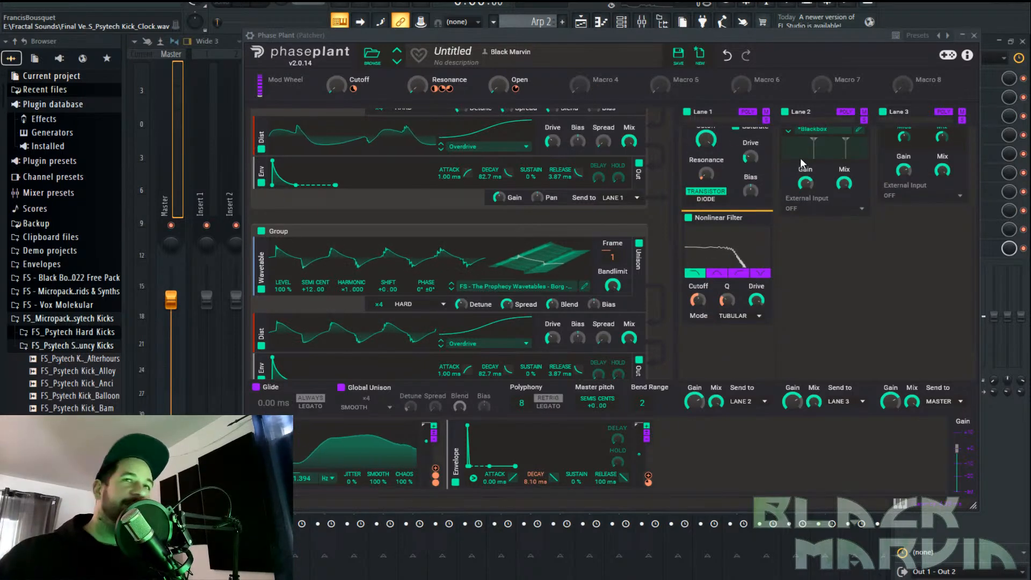
pyautogui.scroll(3, 836, 231)
pyautogui.moveTo(498, 84); pyautogui.dragTo(498, 62)
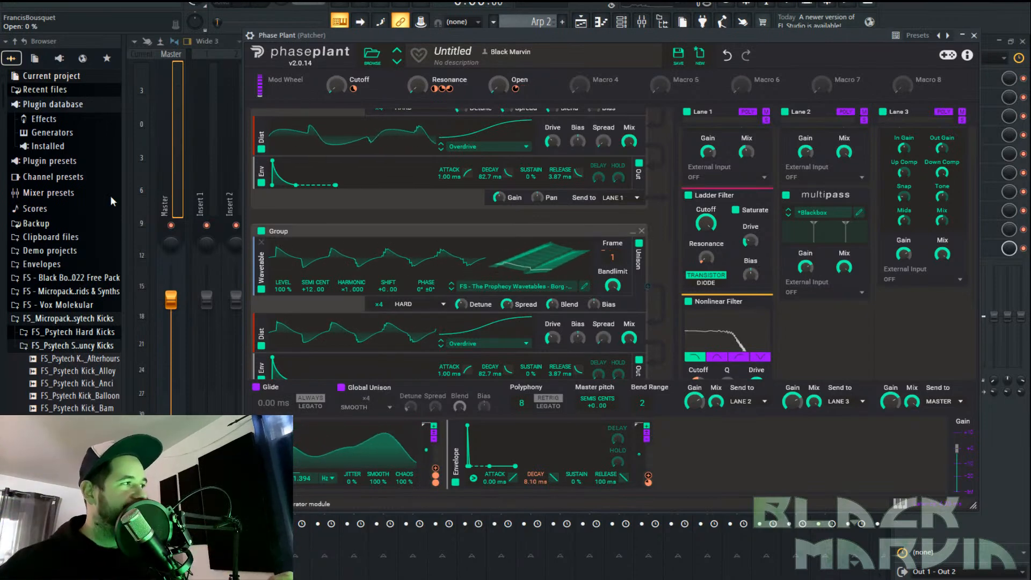
pyautogui.moveTo(498, 84)
pyautogui.mouseDown()
pyautogui.moveTo(498, 32)
pyautogui.moveTo(498, 85)
pyautogui.mouseUp()
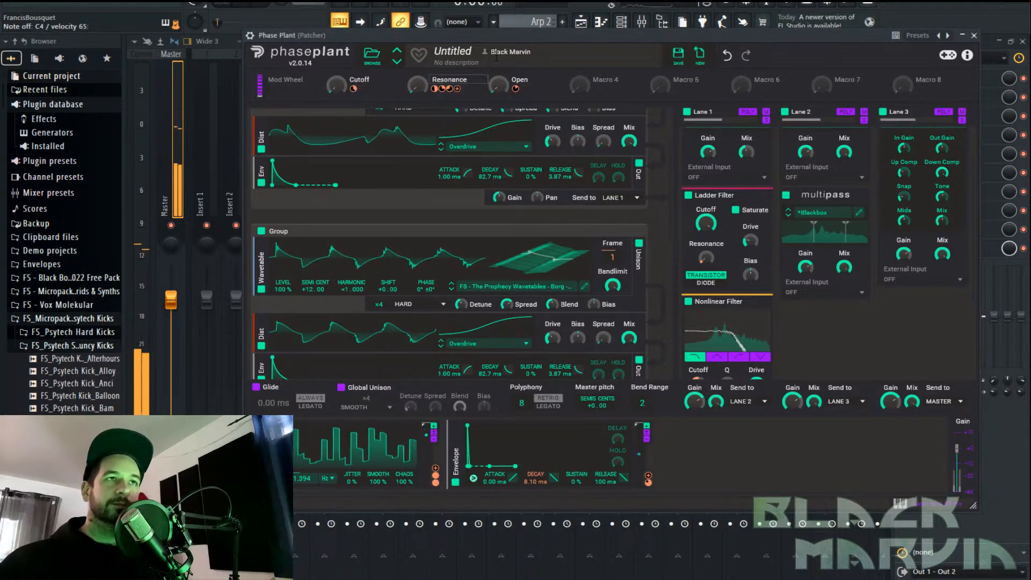
pyautogui.moveTo(336, 84)
pyautogui.mouseDown()
pyautogui.moveTo(336, 38)
pyautogui.moveTo(336, 85)
pyautogui.mouseUp()
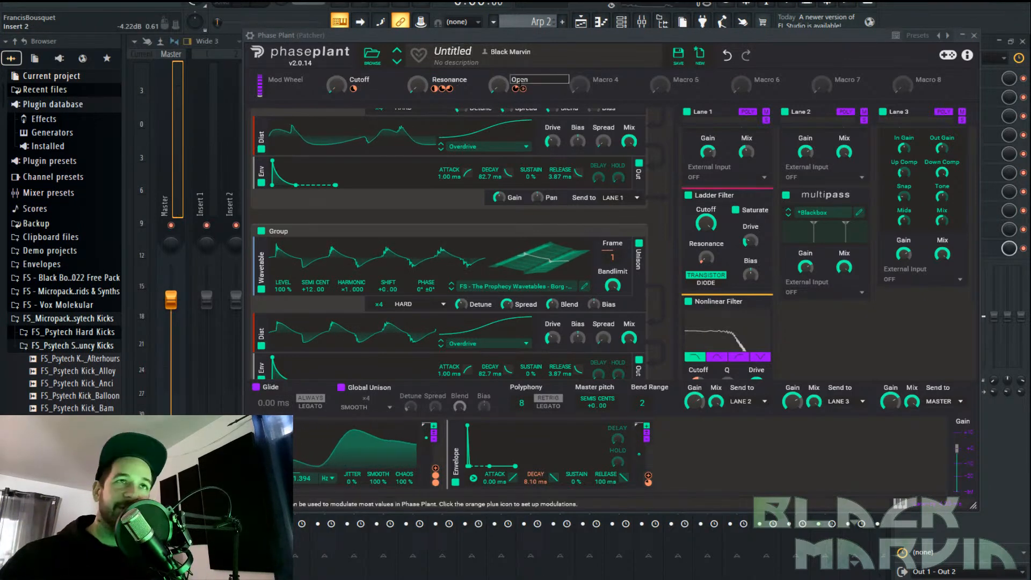
# Raise the mix of the Dual Delay in Band 3 of Lane 2's first Multipass and close its editor
pyautogui.scroll(2, 919, 358)
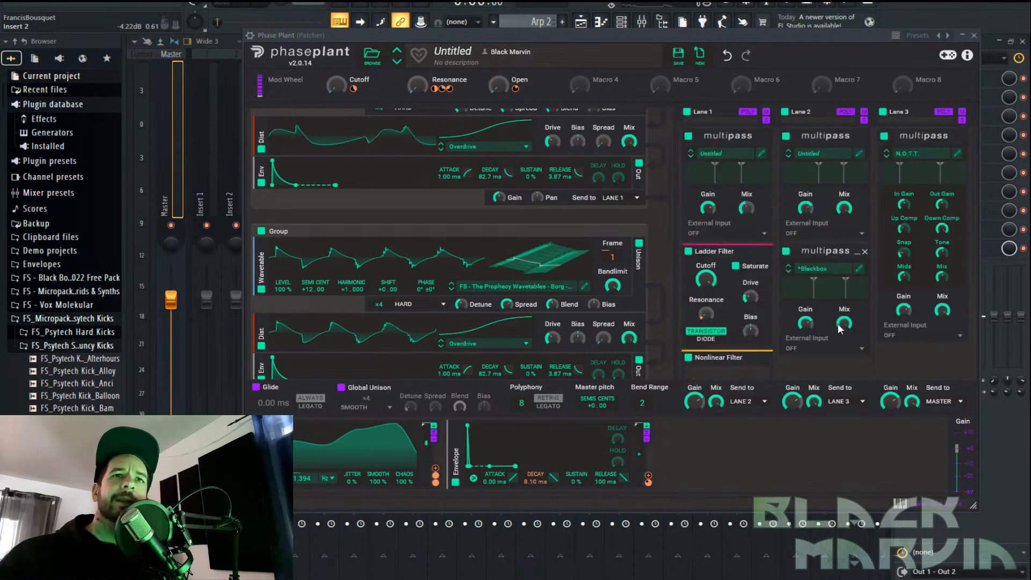
pyautogui.click(860, 155)
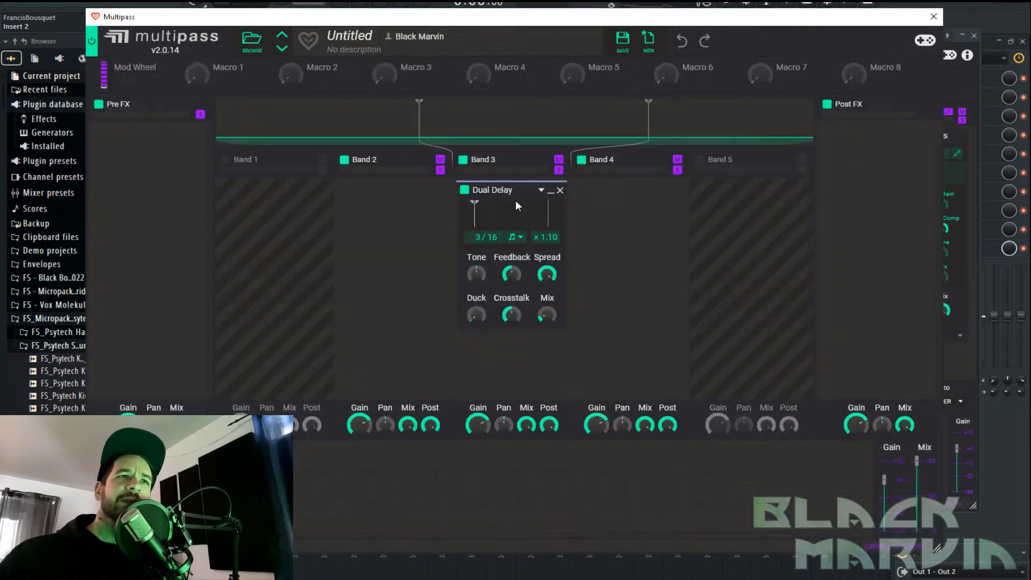
pyautogui.moveTo(546, 317); pyautogui.dragTo(546, 319)
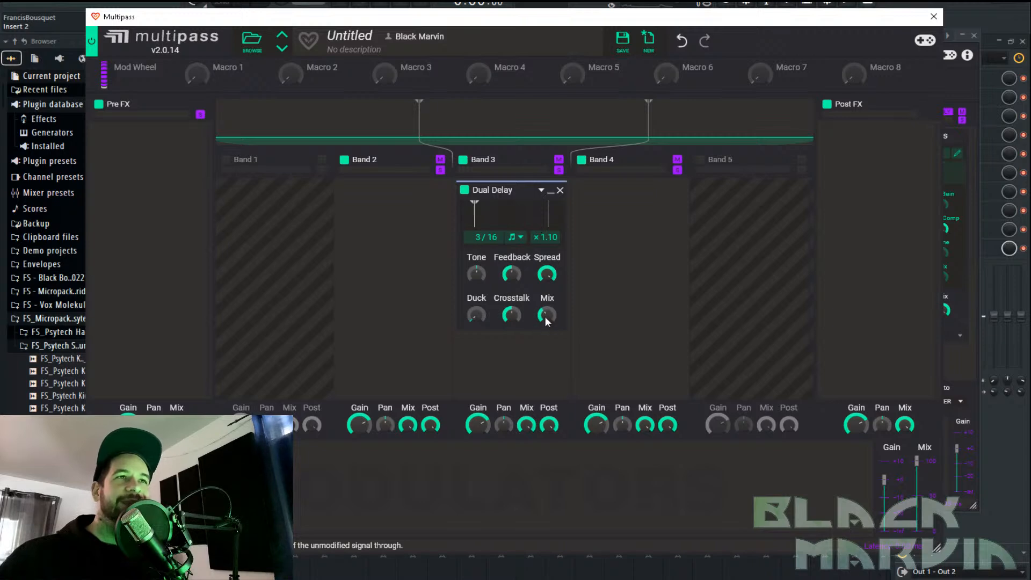
pyautogui.moveTo(505, 190); pyautogui.dragTo(586, 235)
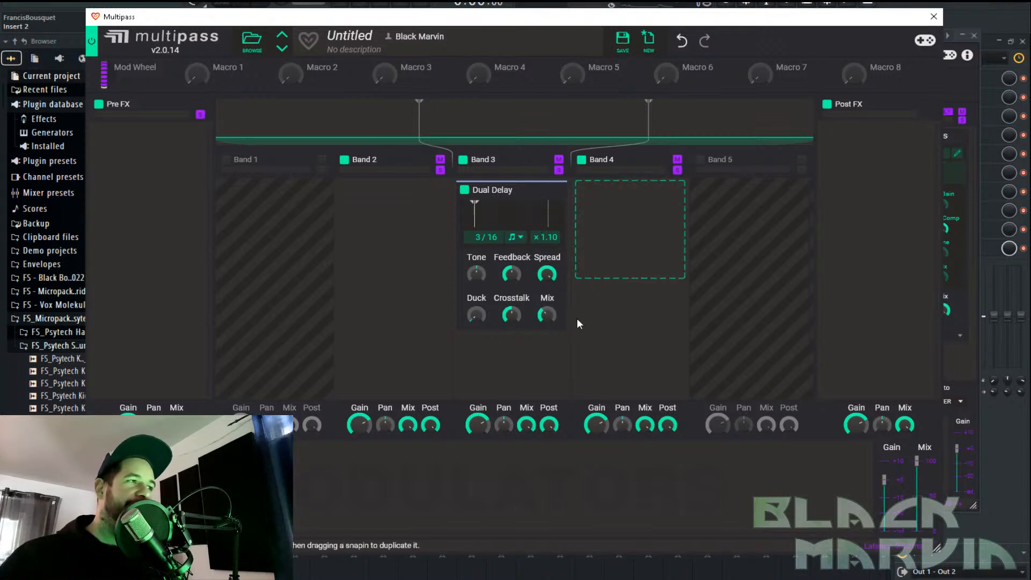
pyautogui.click(931, 17)
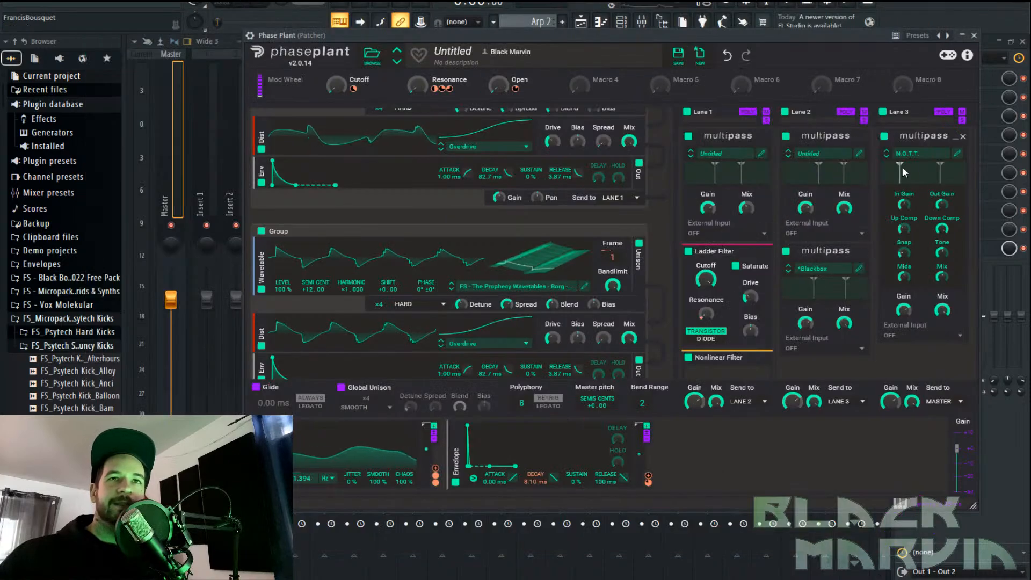
pyautogui.scroll(-3, 921, 296)
pyautogui.click(919, 296)
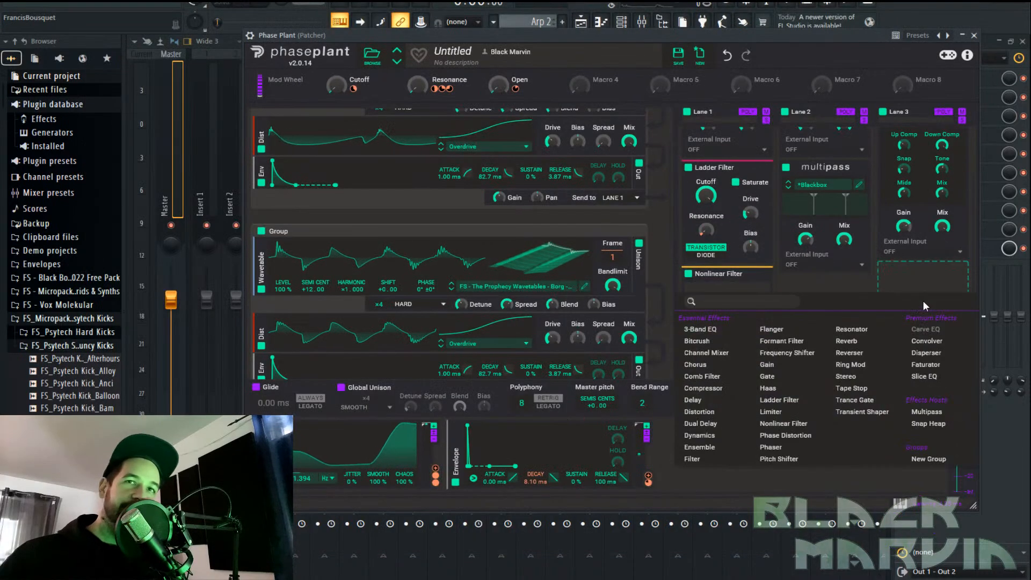
pyautogui.click(877, 343)
pyautogui.moveTo(925, 273); pyautogui.dragTo(828, 283)
pyautogui.click(863, 283)
# Add another Multipass below the Blackbox one in Lane 2 and insert a Reverb in its Band 3
pyautogui.click(829, 290)
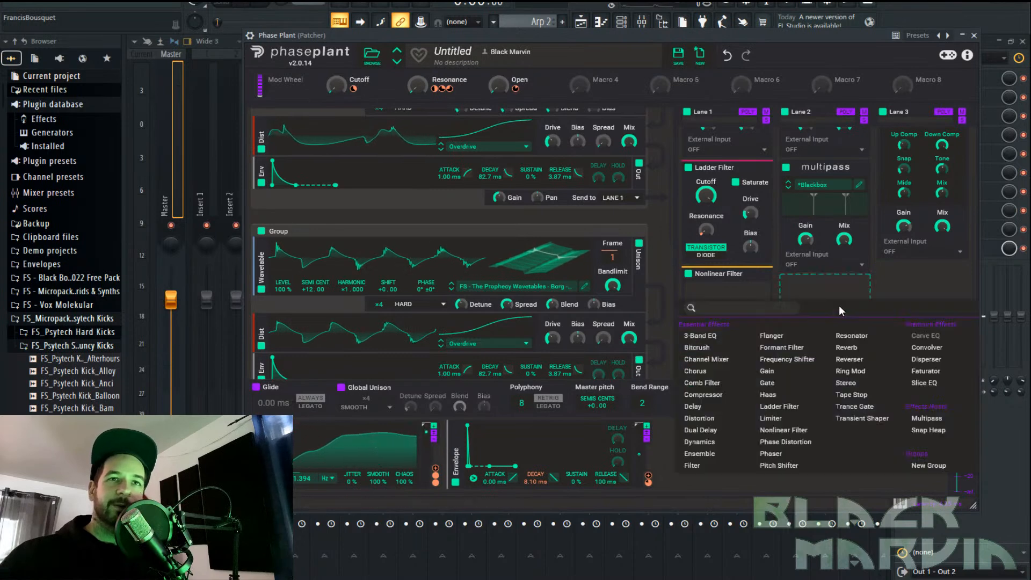
pyautogui.click(943, 423)
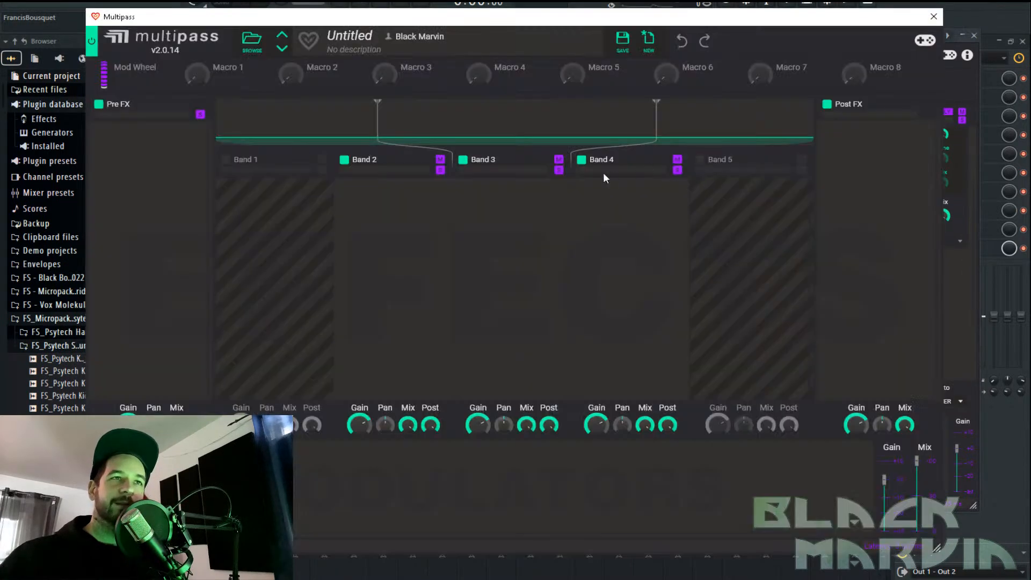
pyautogui.click(537, 217)
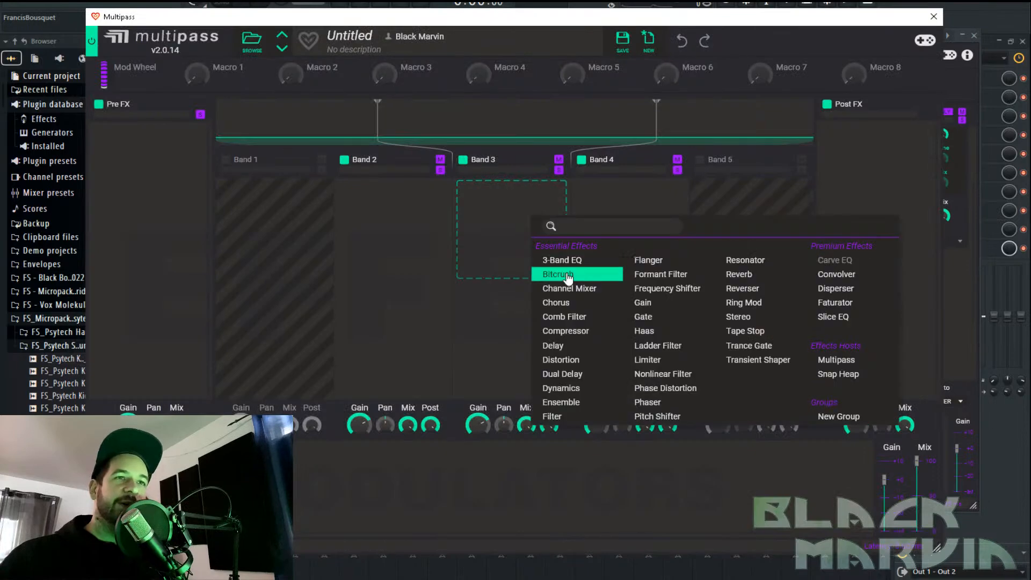
pyautogui.click(739, 274)
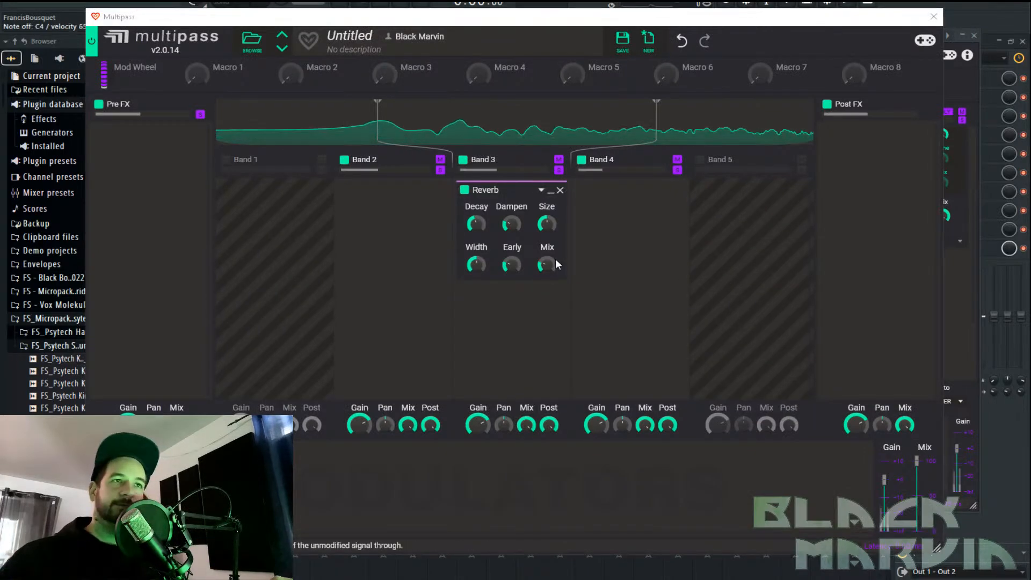
# Raise the lower crossover frequency of Band 3 in the Reverb's Multipass and close its editor
pyautogui.moveTo(378, 126); pyautogui.dragTo(411, 131)
pyautogui.click(933, 17)
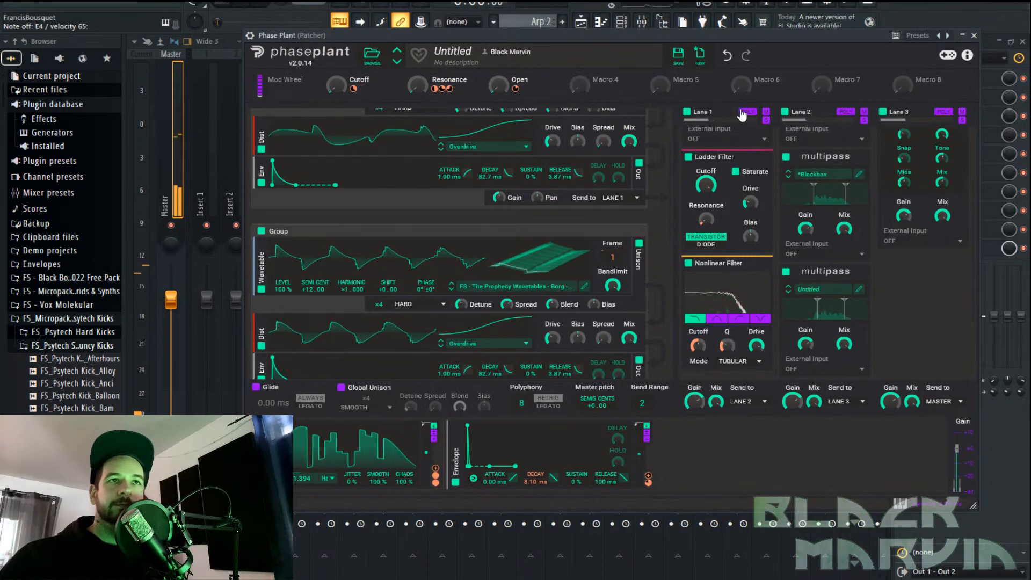
# Rename the first Multipass in Lane 2 as Delay and close its editor
pyautogui.scroll(3, 848, 223)
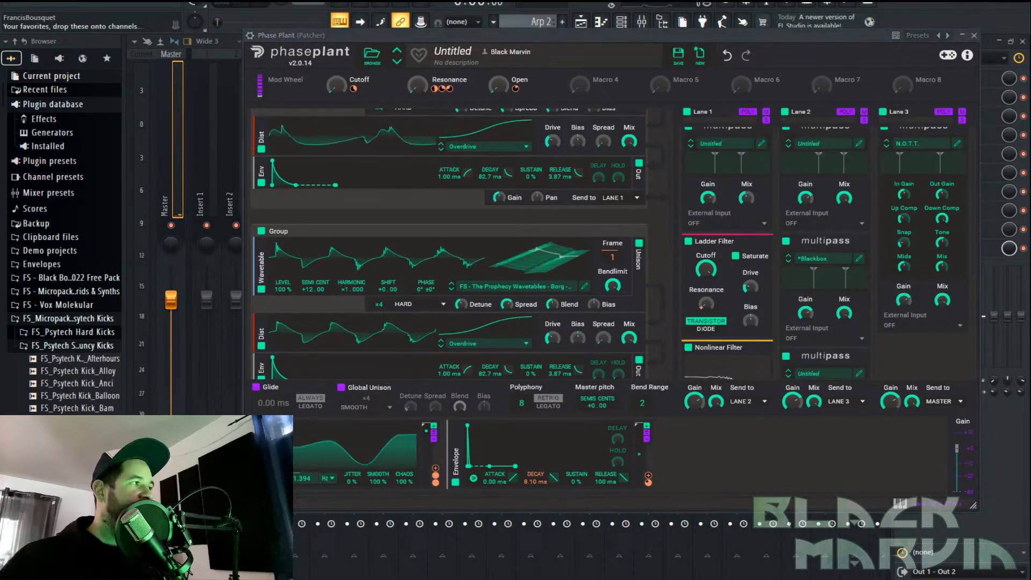
pyautogui.scroll(1, 860, 157)
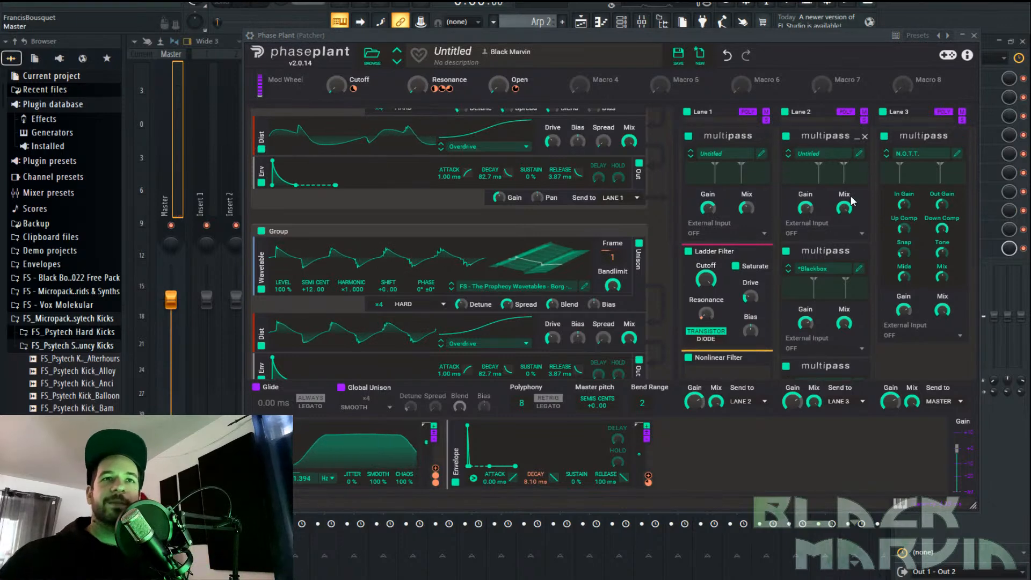
pyautogui.click(820, 154)
pyautogui.click(1020, 159)
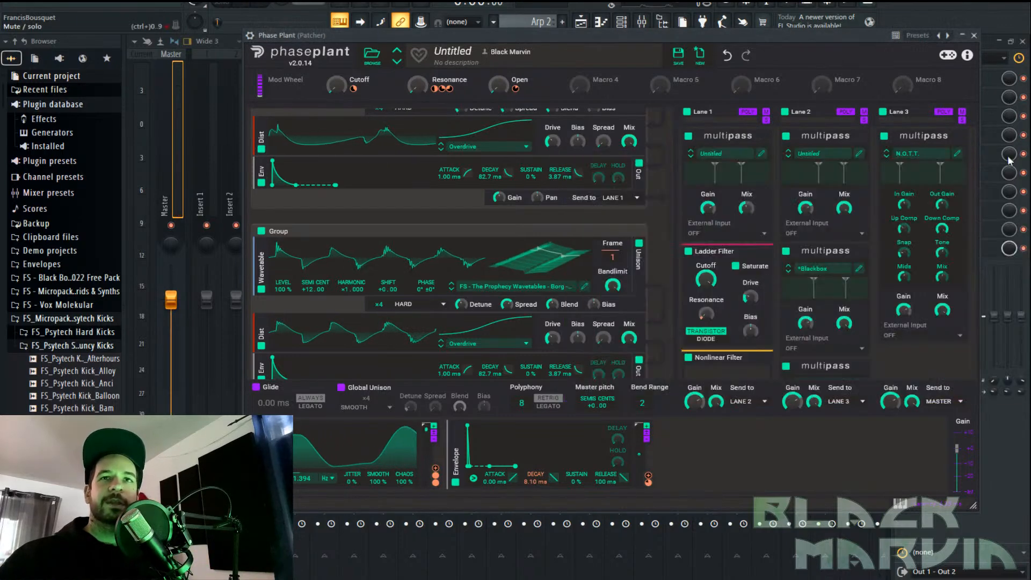
pyautogui.click(862, 157)
pyautogui.click(369, 36)
pyautogui.write('Delay')
pyautogui.press('Return')
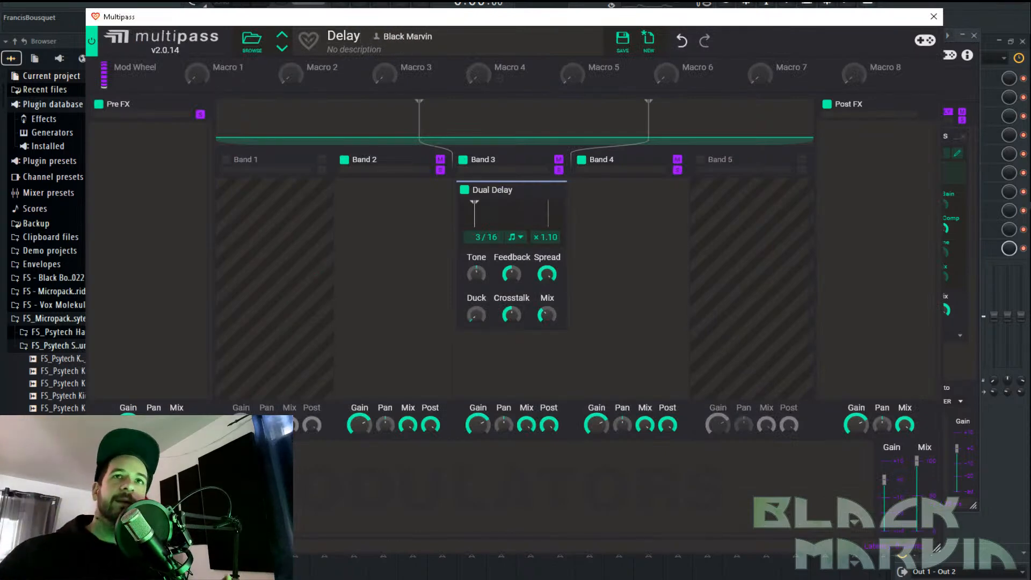
pyautogui.click(934, 17)
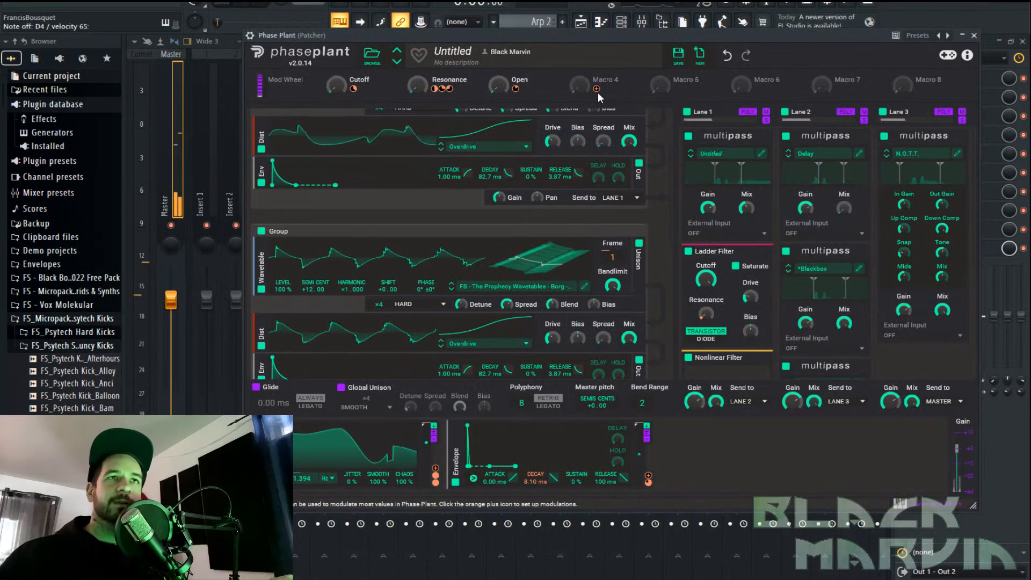
# Assign Macro 4 to the mix of the Delay Multipass, turn the macro up and rename it Delay
pyautogui.moveTo(596, 88); pyautogui.dragTo(844, 161)
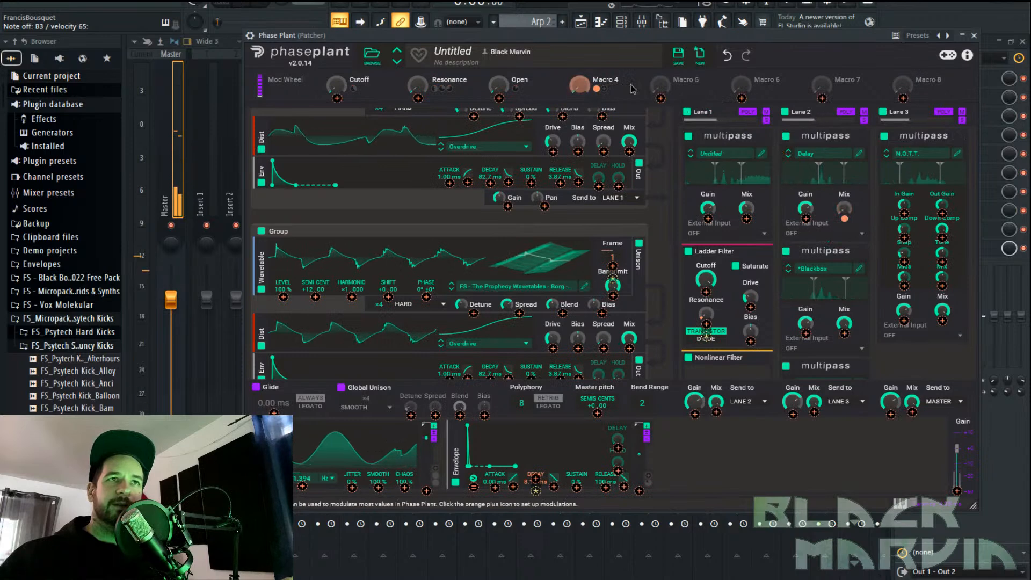
pyautogui.moveTo(580, 86); pyautogui.dragTo(580, 32)
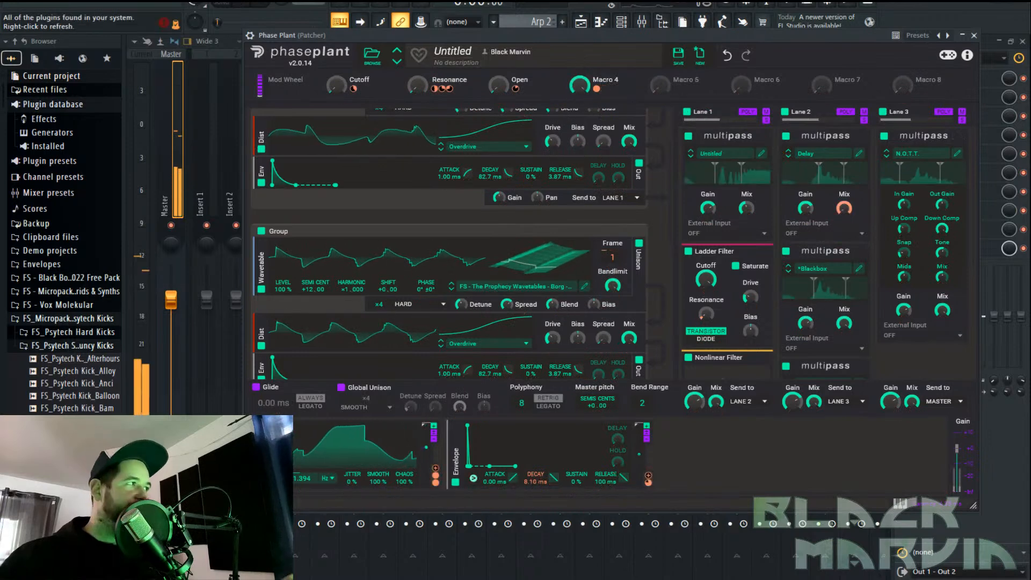
pyautogui.doubleClick(615, 83)
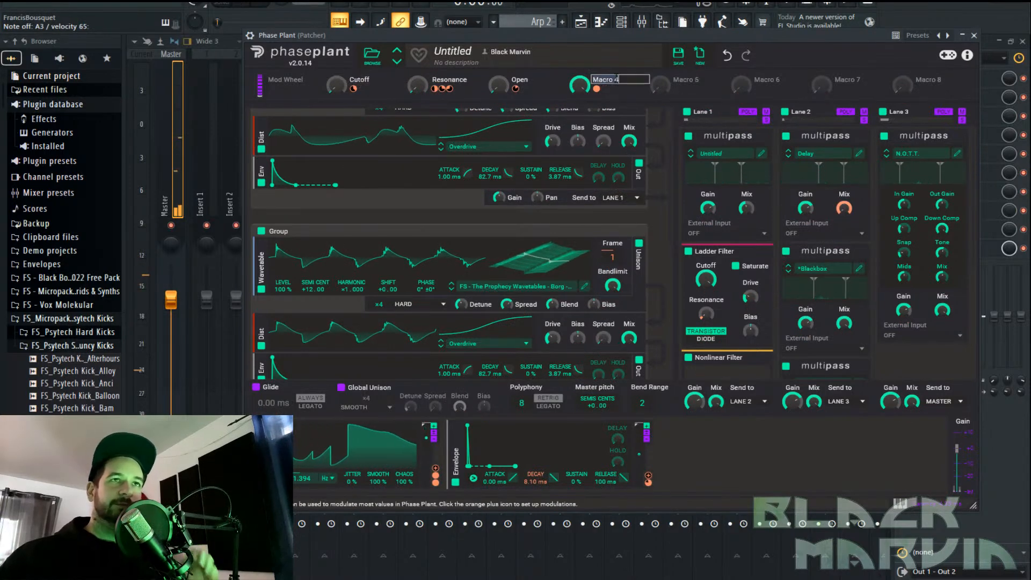
pyautogui.write('D')
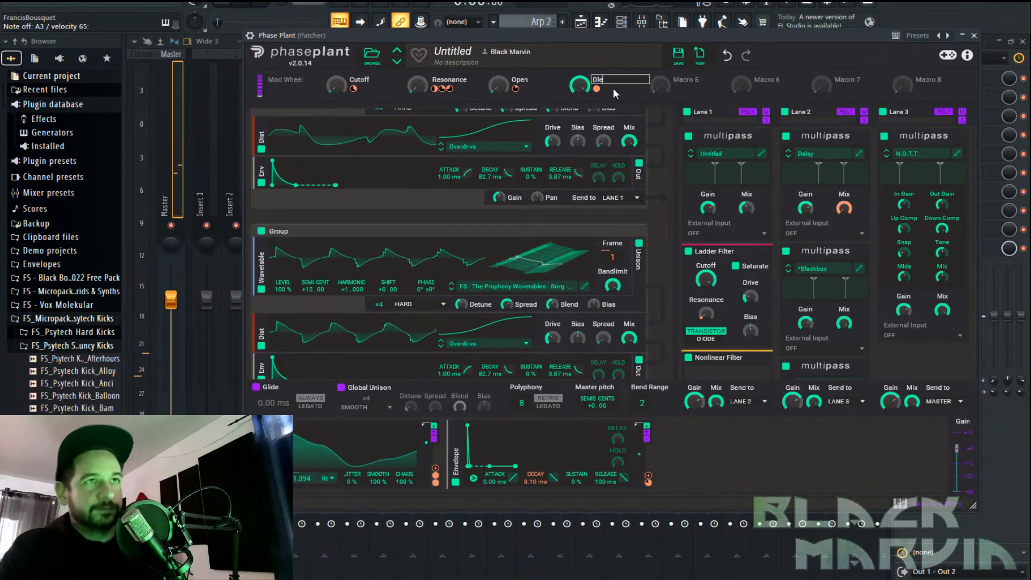
pyautogui.write('elay')
pyautogui.press('Return')
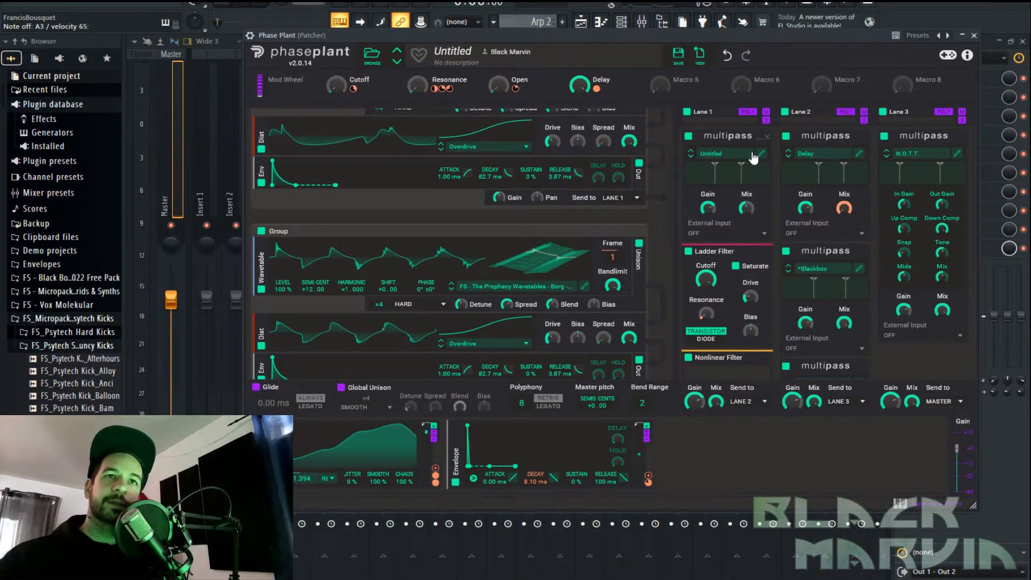
# Rename the last Multipass in Lane 2 as Reverb, close its editor and set its mix to 0 %
pyautogui.scroll(-3, 824, 247)
pyautogui.click(858, 190)
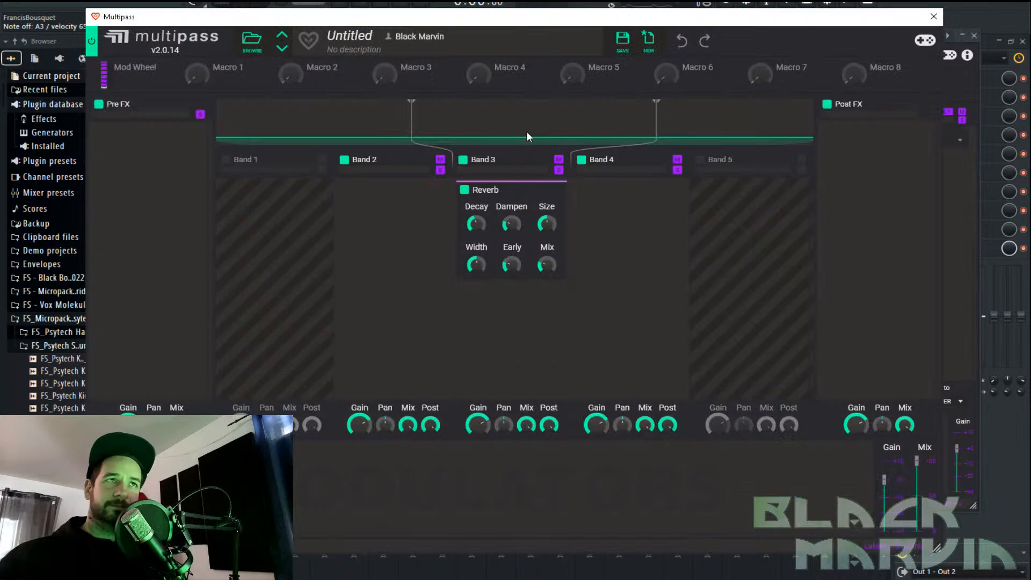
pyautogui.write('R')
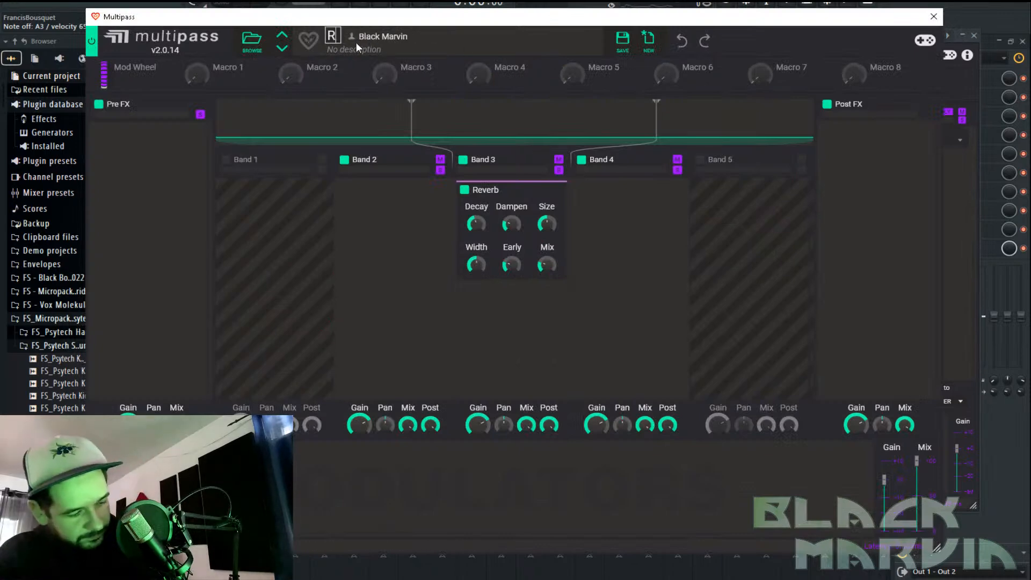
pyautogui.write('everb')
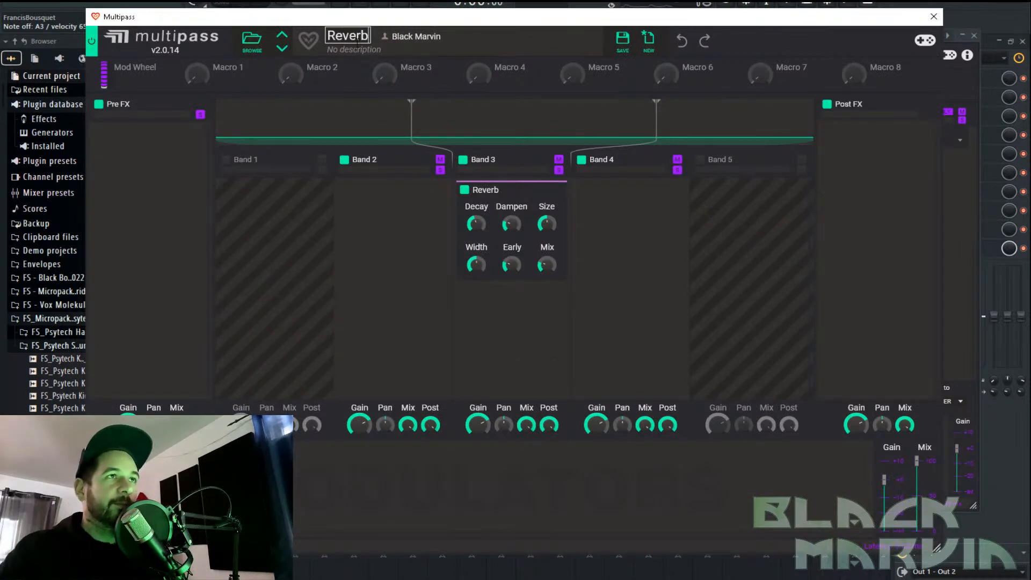
pyautogui.press('Return')
pyautogui.click(934, 16)
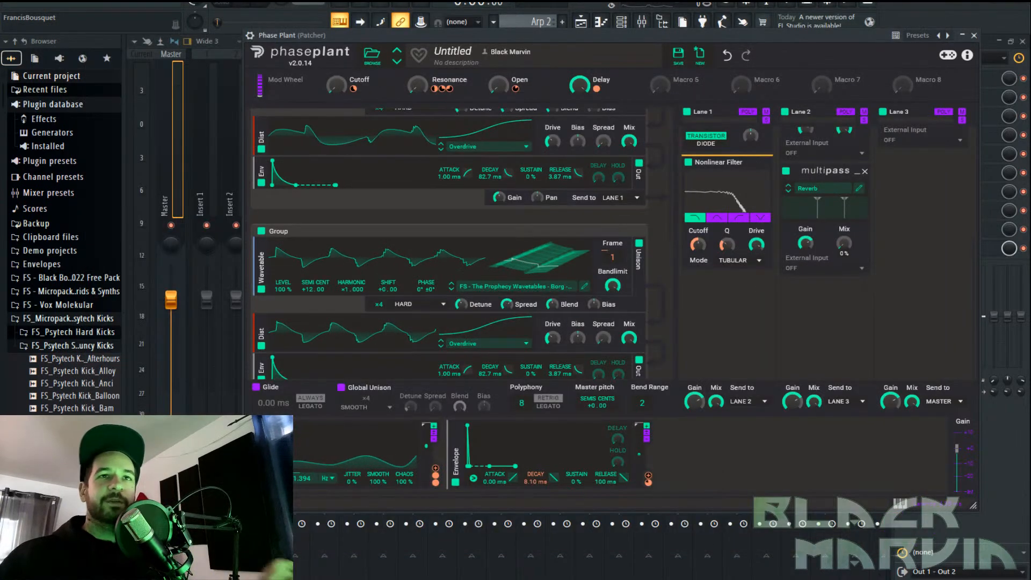
# Assign Macro 5 to the mix of the Reverb Multipass and rename the macro Reverb
pyautogui.moveTo(660, 85); pyautogui.dragTo(845, 259)
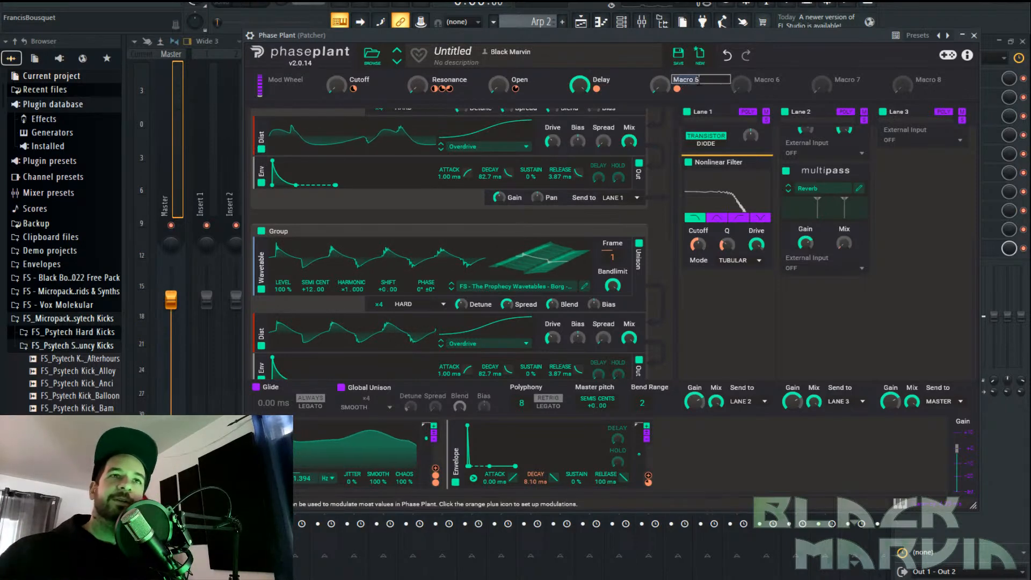
pyautogui.write('Reverb')
pyautogui.press('Return')
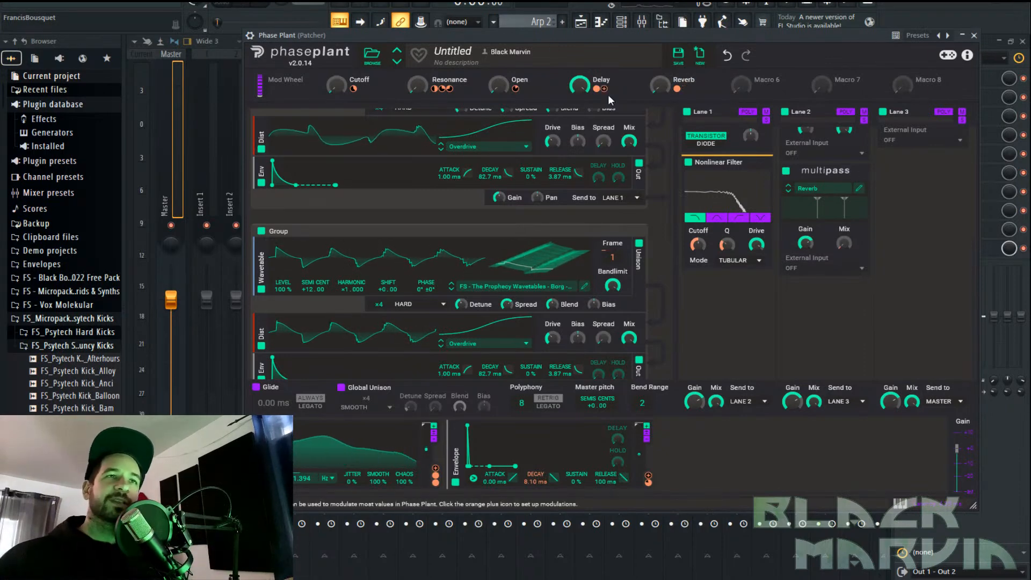
pyautogui.click(840, 320)
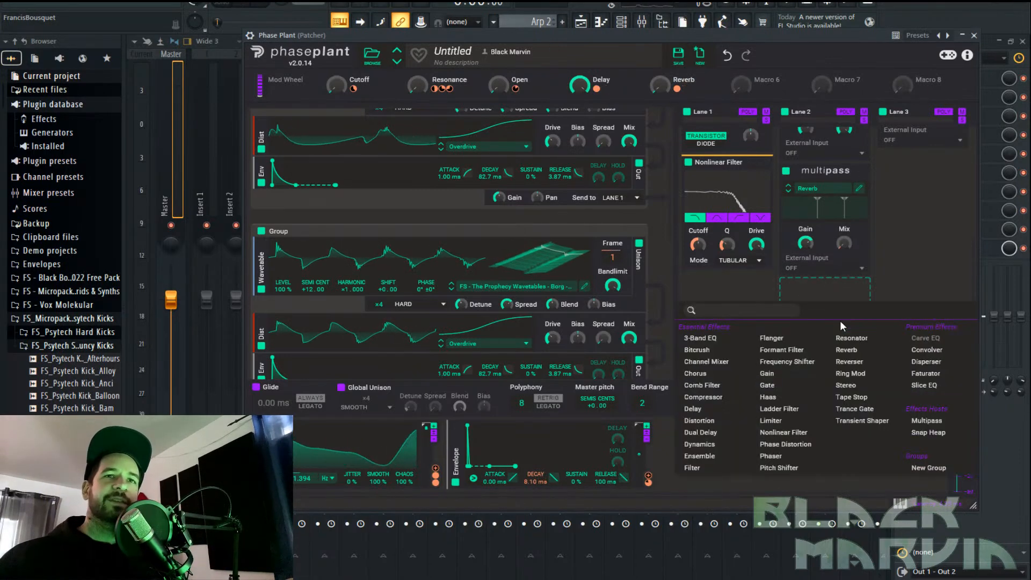
pyautogui.click(919, 268)
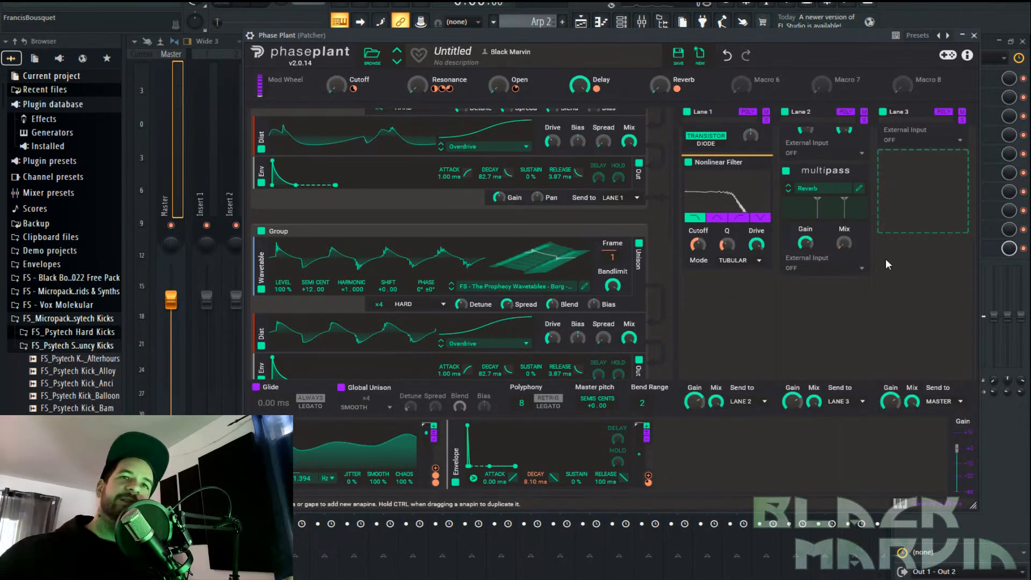
# Turn the Delay macro down to a low amount and the Reverb macro up moderately, leaving Cutoff at its minimum
pyautogui.scroll(2, 885, 259)
pyautogui.moveTo(586, 89); pyautogui.dragTo(586, 121)
pyautogui.moveTo(652, 87); pyautogui.dragTo(652, 67)
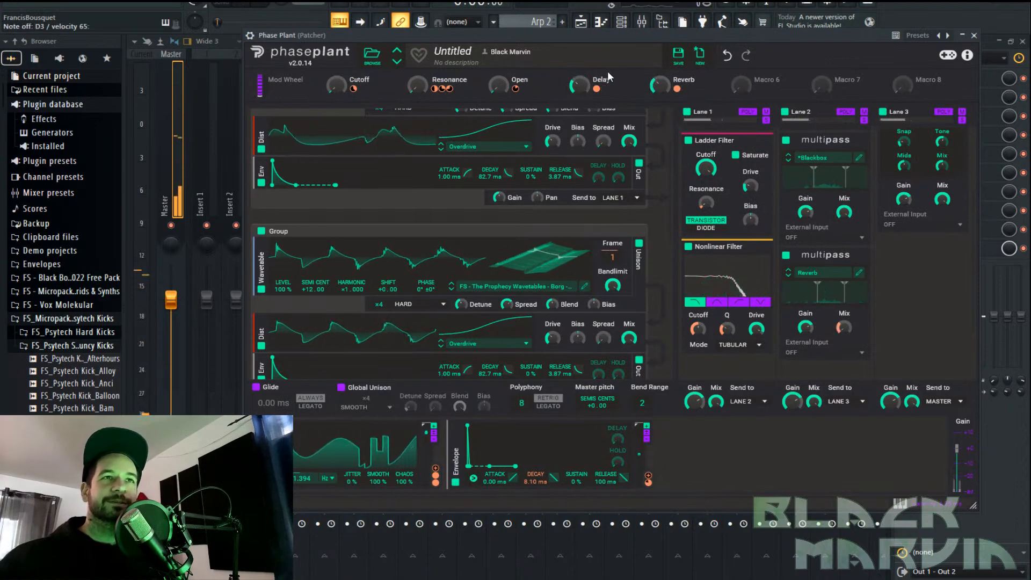
pyautogui.moveTo(580, 85); pyautogui.dragTo(580, 104)
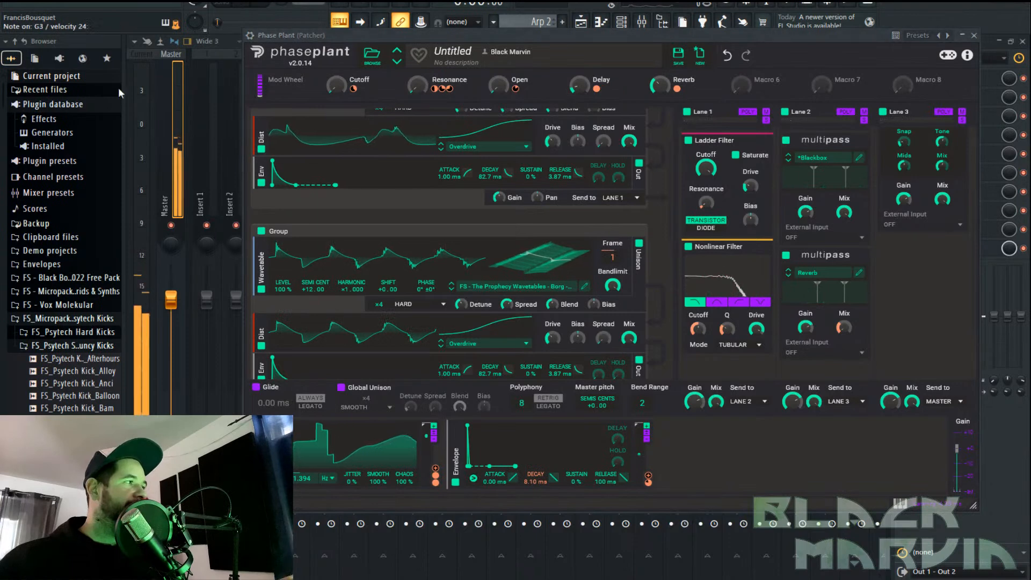
pyautogui.moveTo(335, 87)
pyautogui.mouseDown()
pyautogui.moveTo(335, 27)
pyautogui.moveTo(335, 89)
pyautogui.mouseUp()
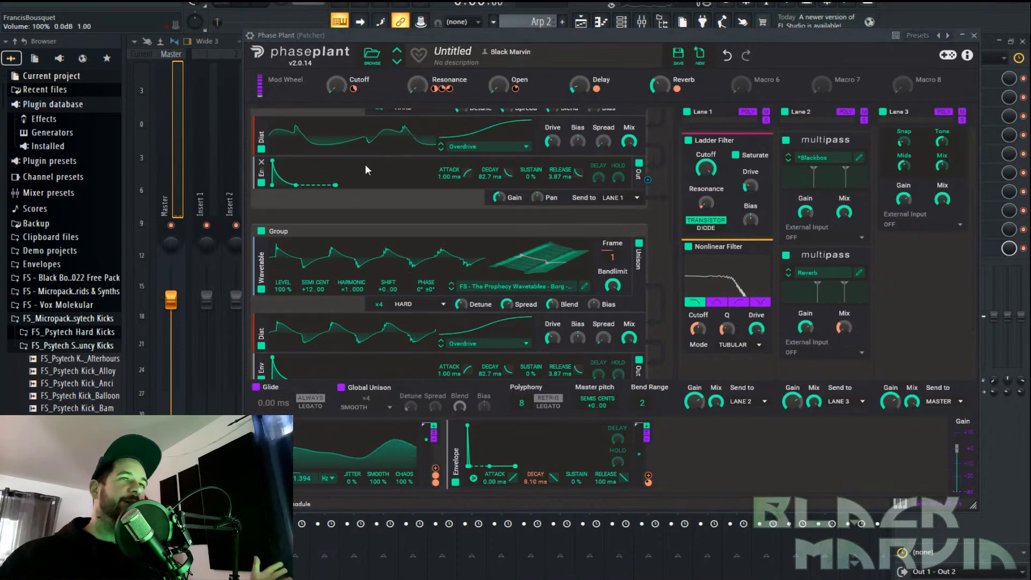
# Save the patch as Vintage Synth 02 in the Vintage Synths user folder
pyautogui.click(678, 55)
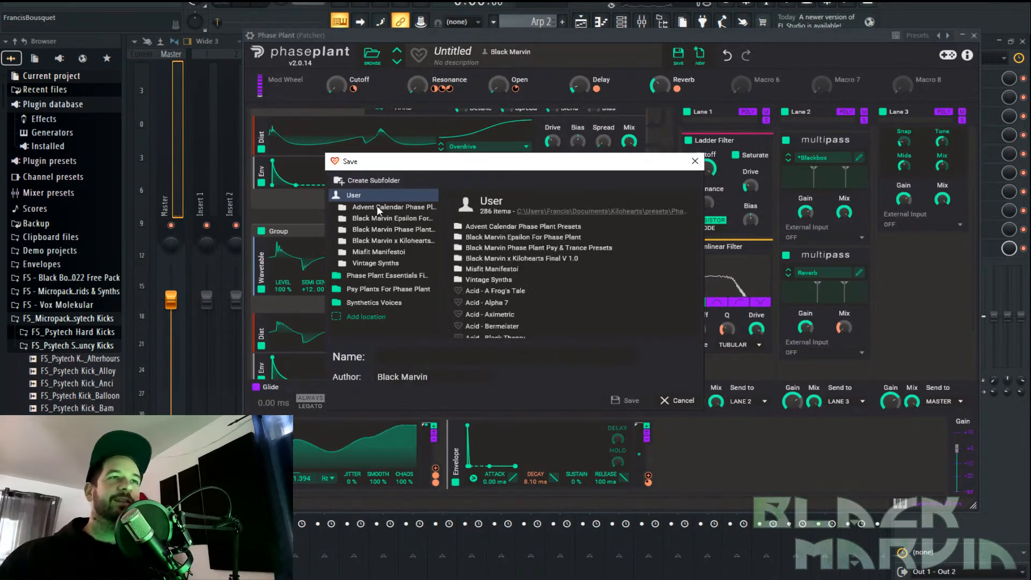
pyautogui.click(383, 265)
pyautogui.click(501, 228)
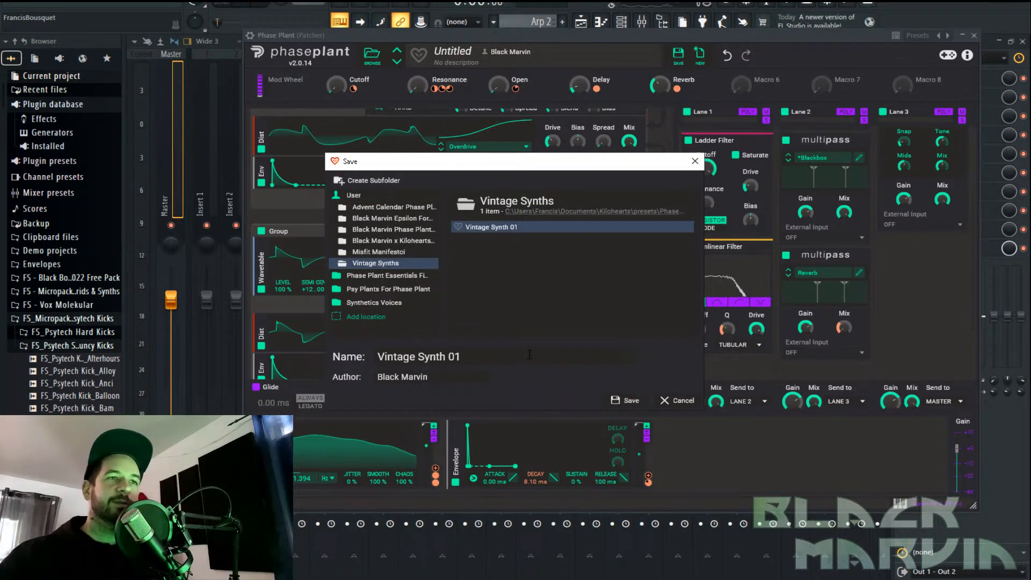
pyautogui.press('Return')
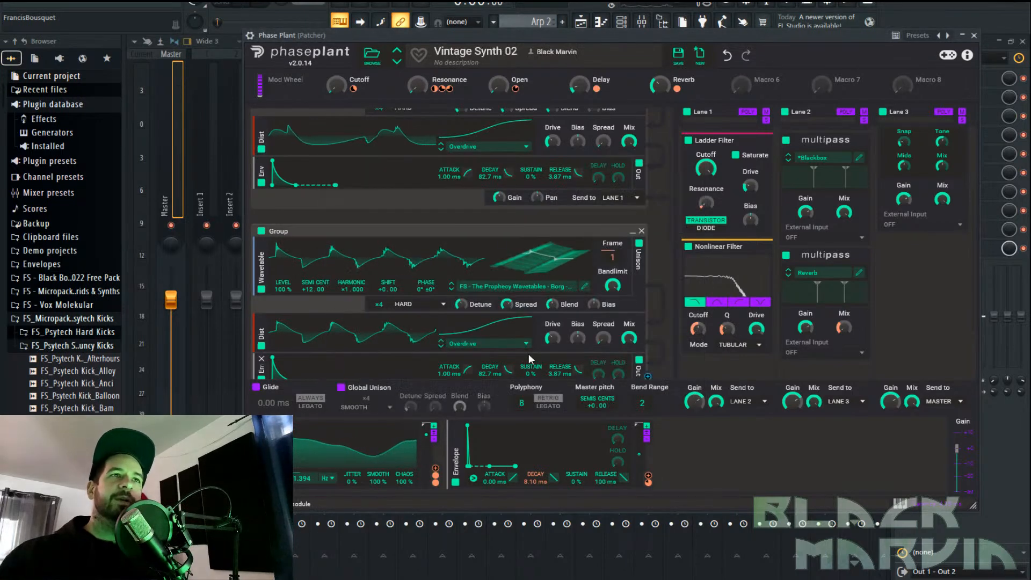
# Switch to the Phase Plant instance holding Vintage Synth 01, look through its User presets, audition the patch and close the instance
pyautogui.click(990, 31)
pyautogui.click(512, 191)
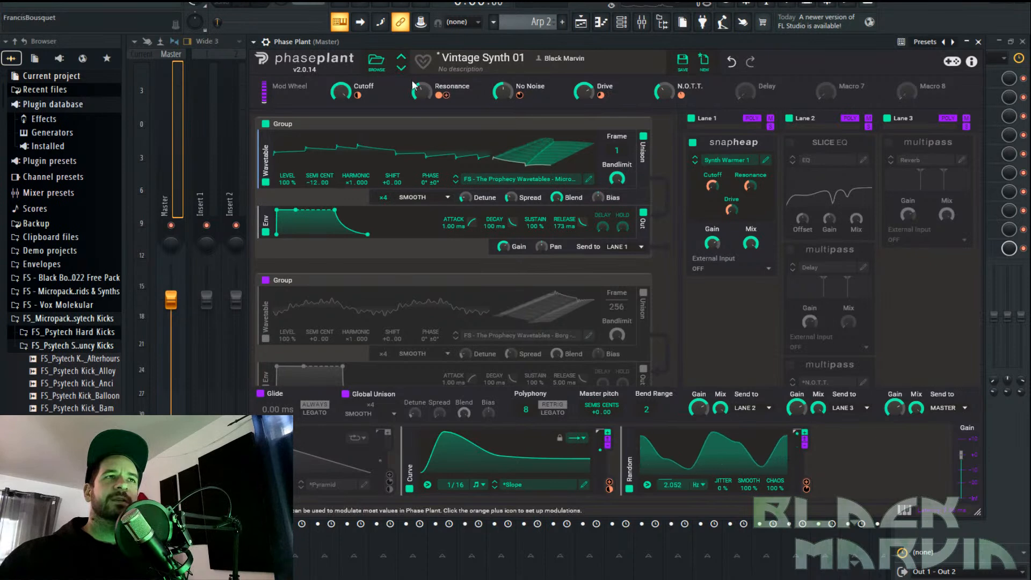
pyautogui.click(377, 63)
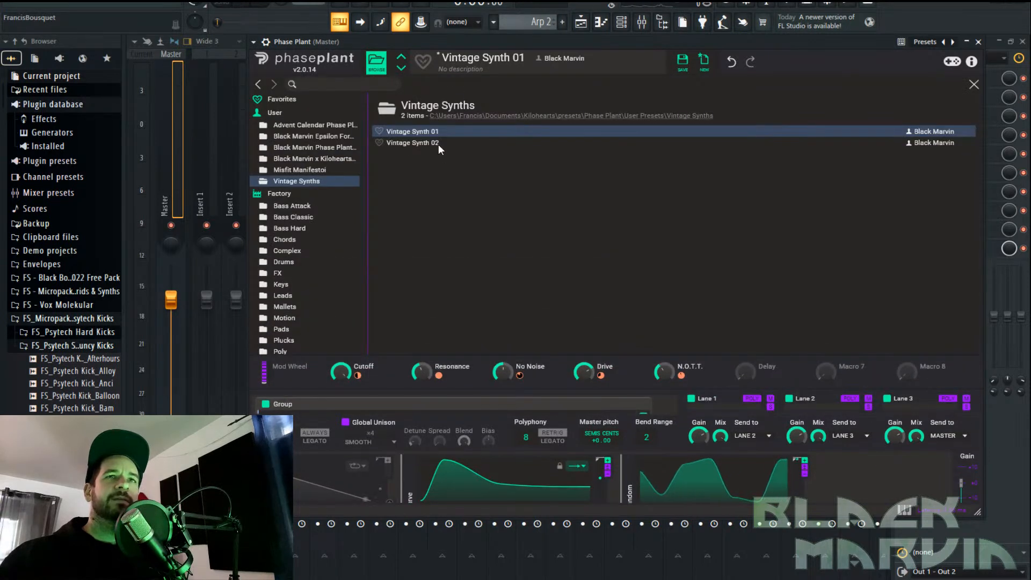
pyautogui.click(299, 134)
pyautogui.click(292, 114)
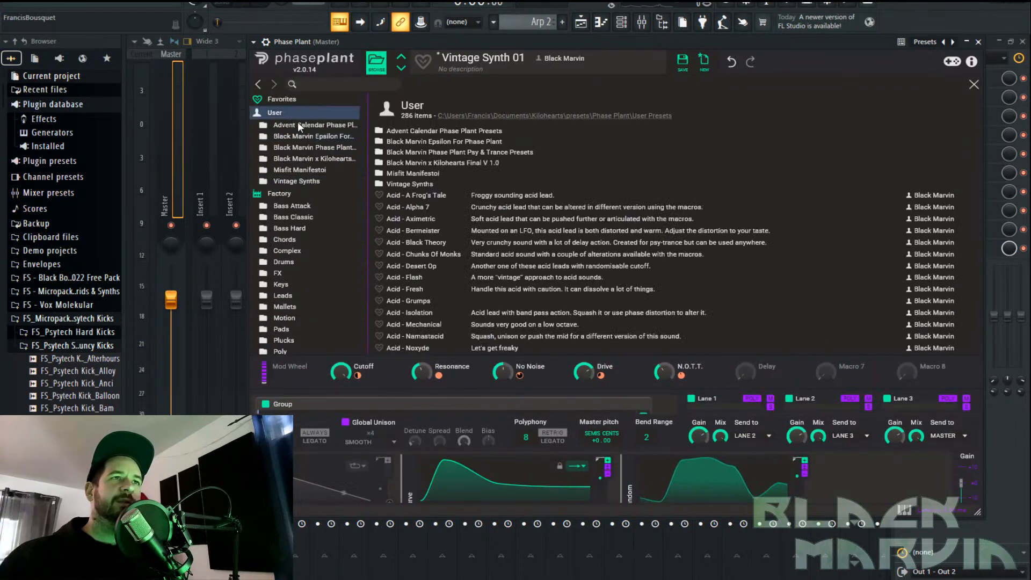
pyautogui.scroll(-20, 505, 246)
pyautogui.scroll(-20, 515, 262)
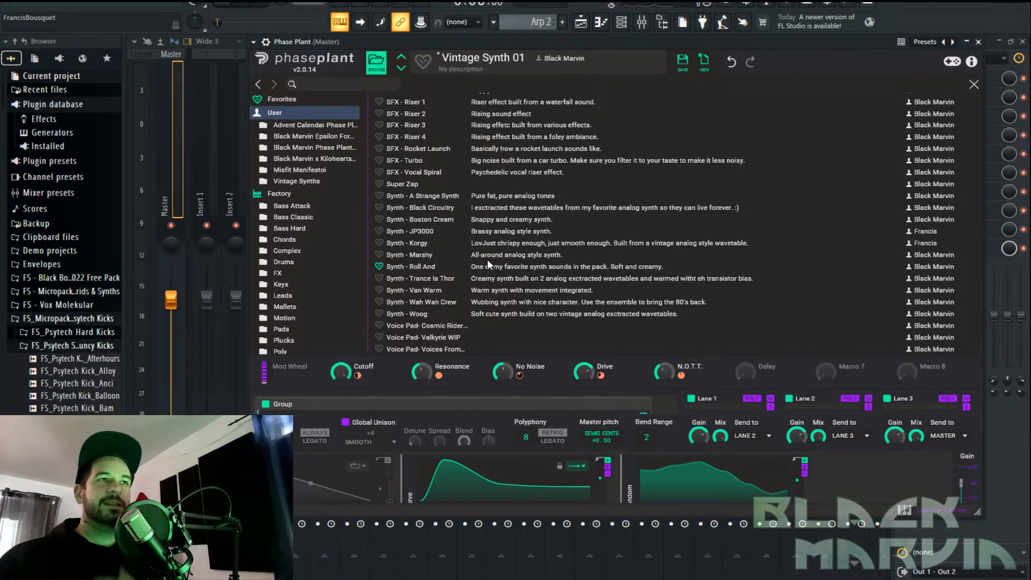
pyautogui.scroll(10, 487, 259)
pyautogui.scroll(-10, 487, 259)
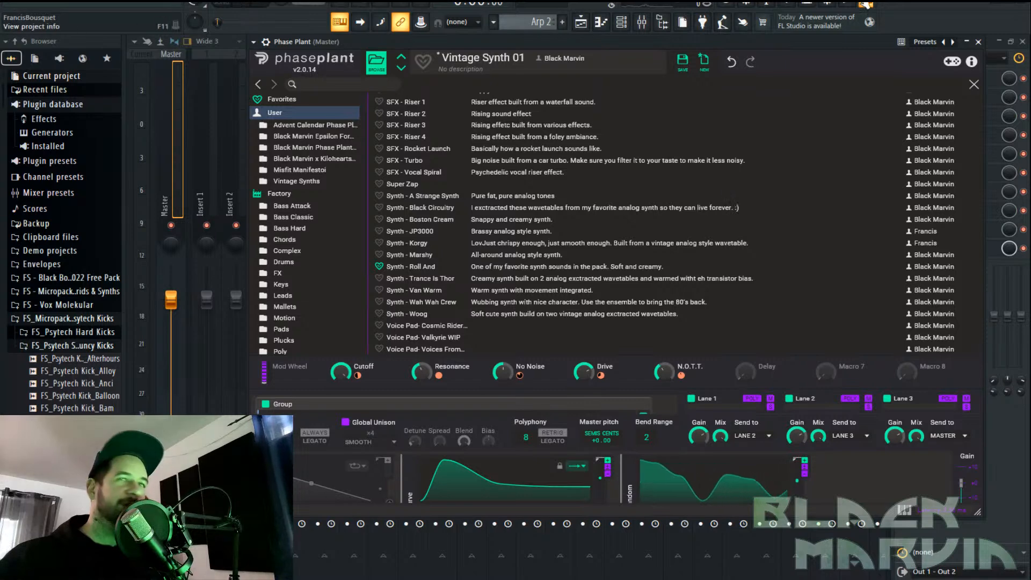
pyautogui.click(974, 87)
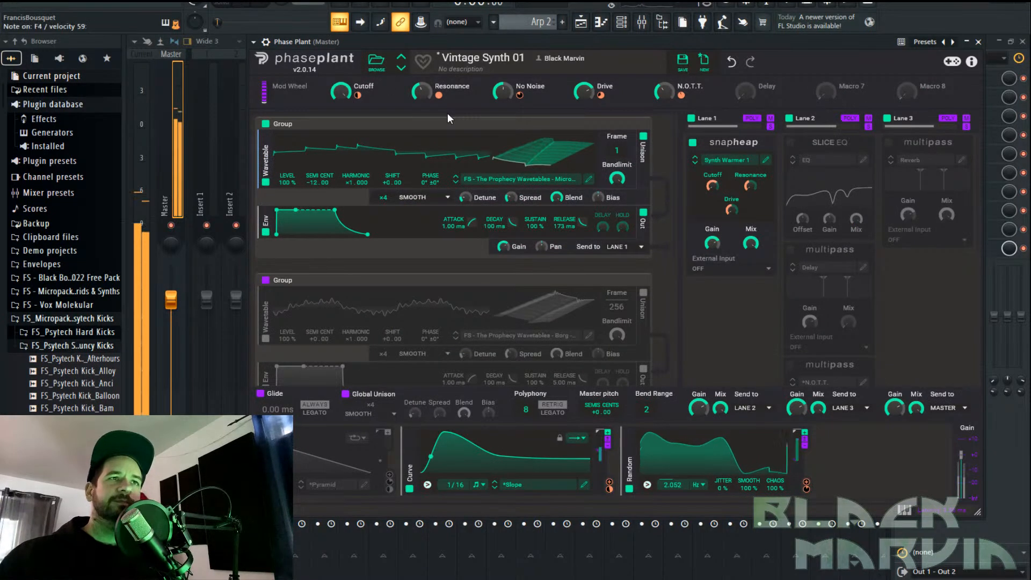
pyautogui.click(376, 60)
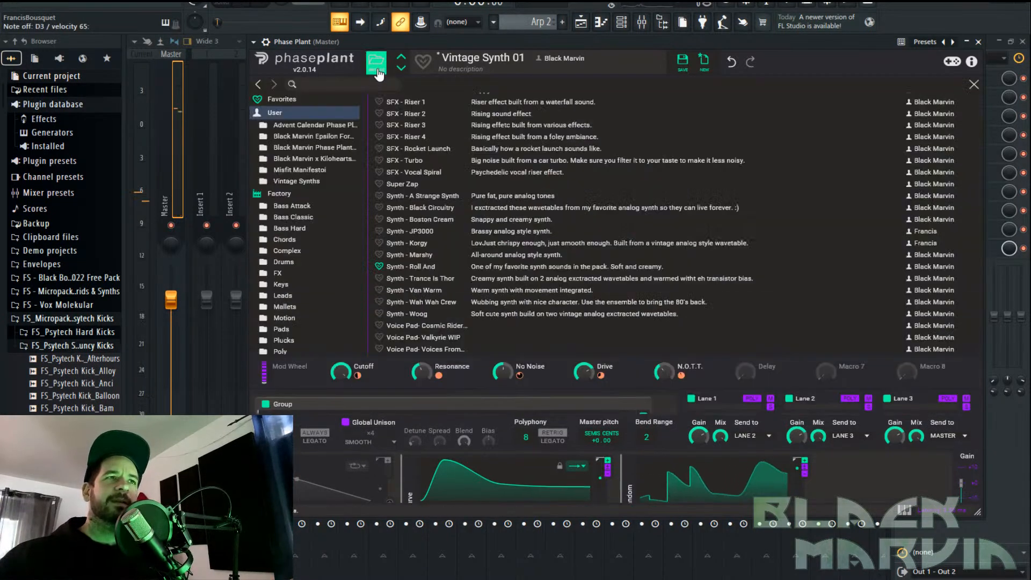
pyautogui.click(978, 41)
# Open the Vintage Synth 02 Phase Plant instance from Patcher and look through the User preset folders, including Misfit Manifestoi and Vintage Synths
pyautogui.click(510, 215)
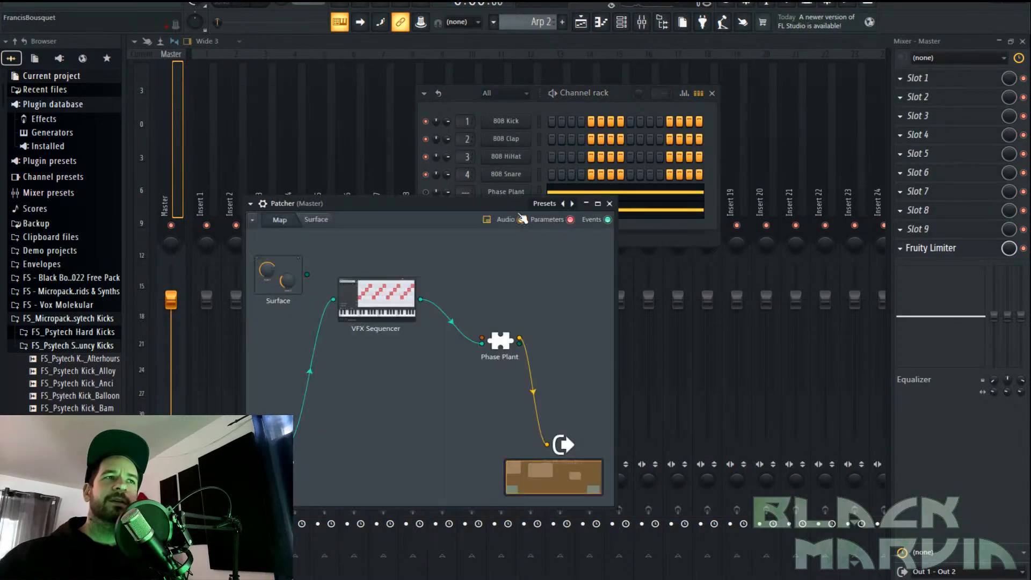
pyautogui.doubleClick(500, 343)
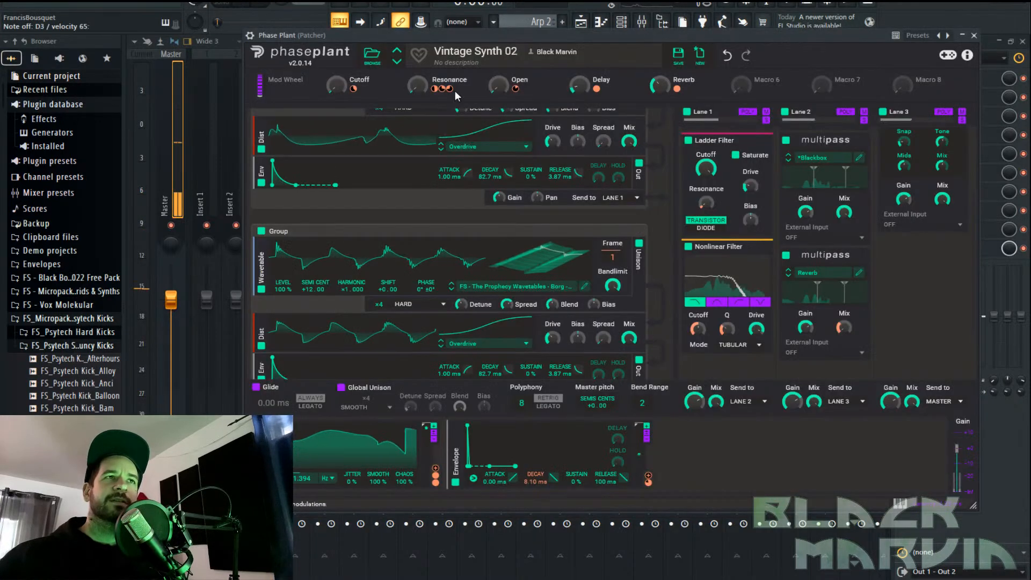
pyautogui.click(371, 56)
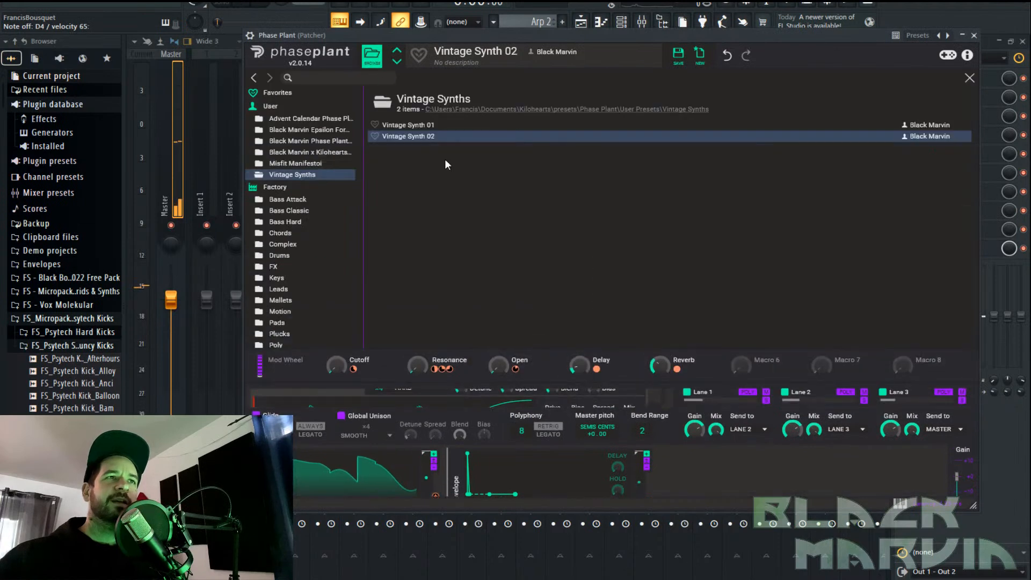
pyautogui.click(296, 164)
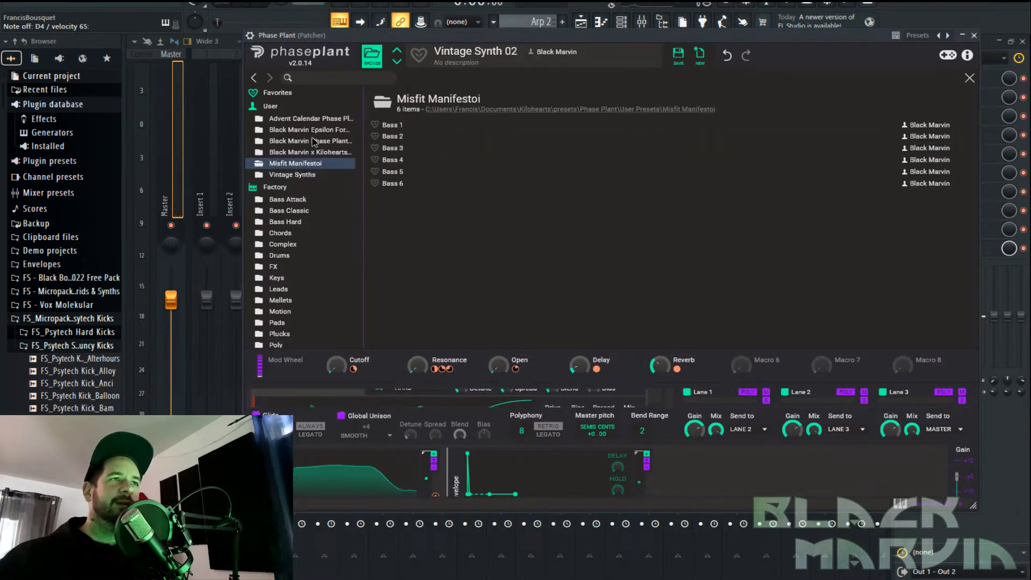
pyautogui.click(310, 141)
pyautogui.click(310, 119)
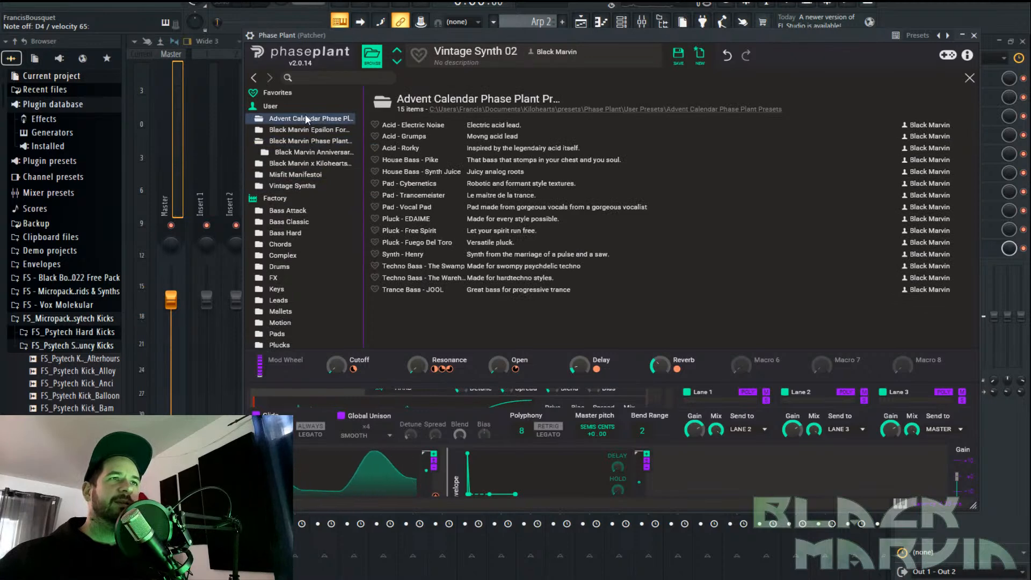
pyautogui.click(270, 106)
pyautogui.scroll(-3, 540, 193)
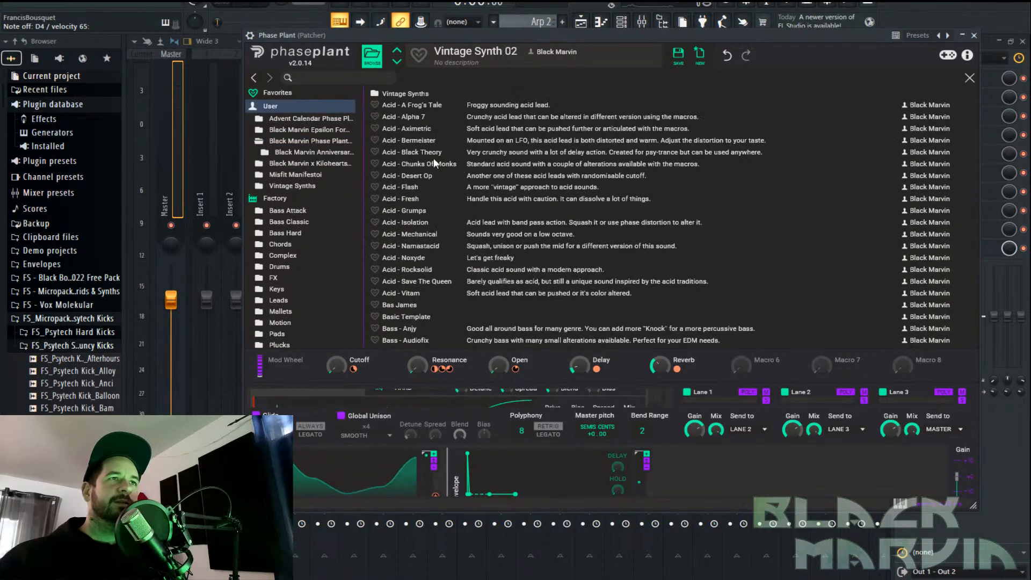
pyautogui.click(406, 97)
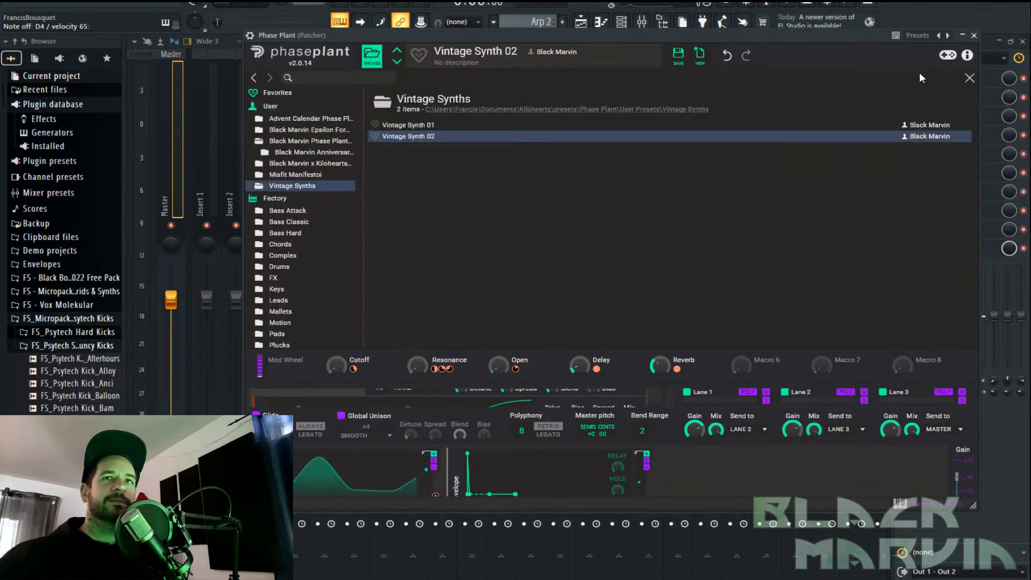
pyautogui.click(969, 81)
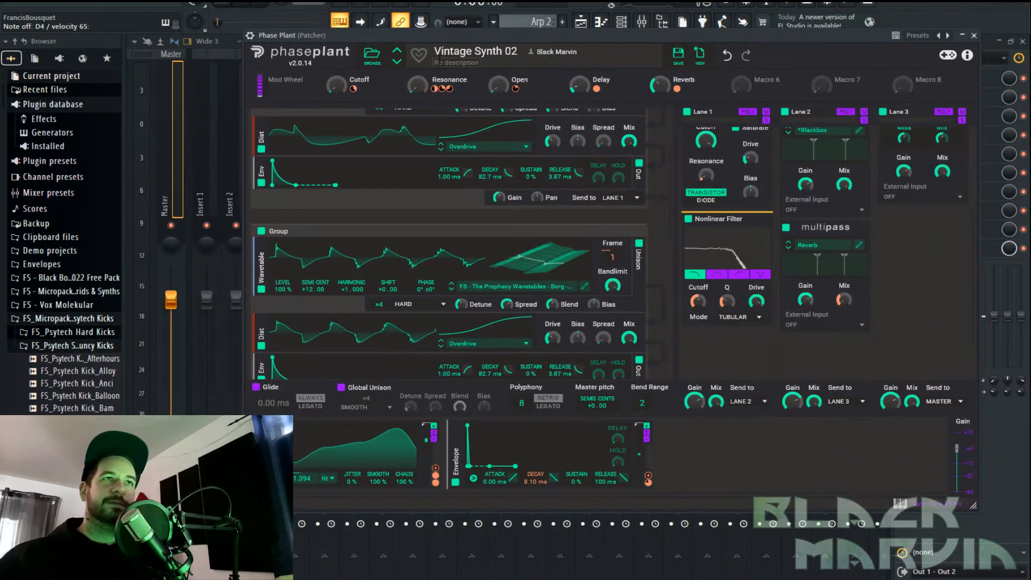
# Look through the full User preset list and the Black Marvin x Kilohearts folder, then close the preset browser
pyautogui.click(366, 59)
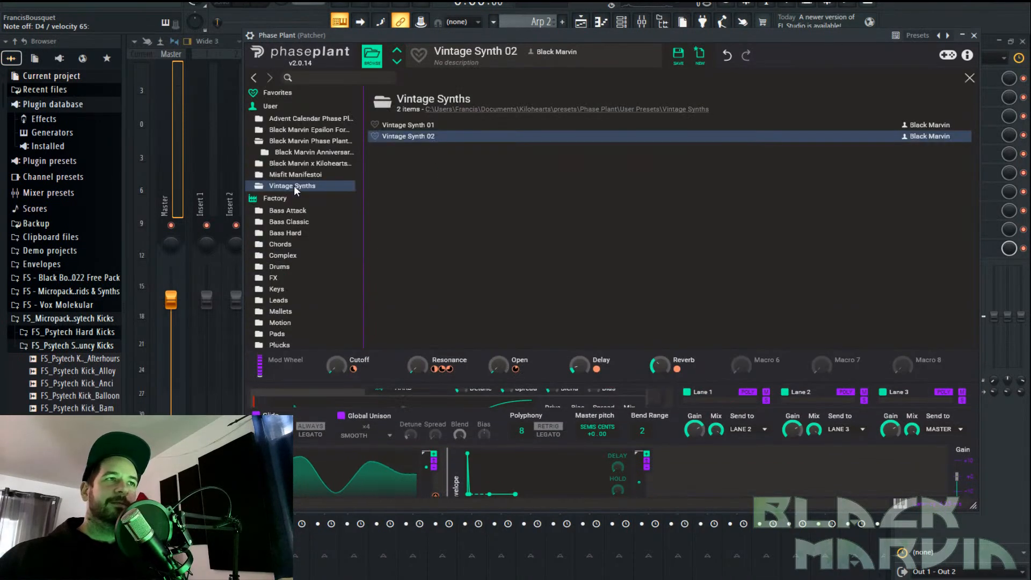
pyautogui.click(284, 105)
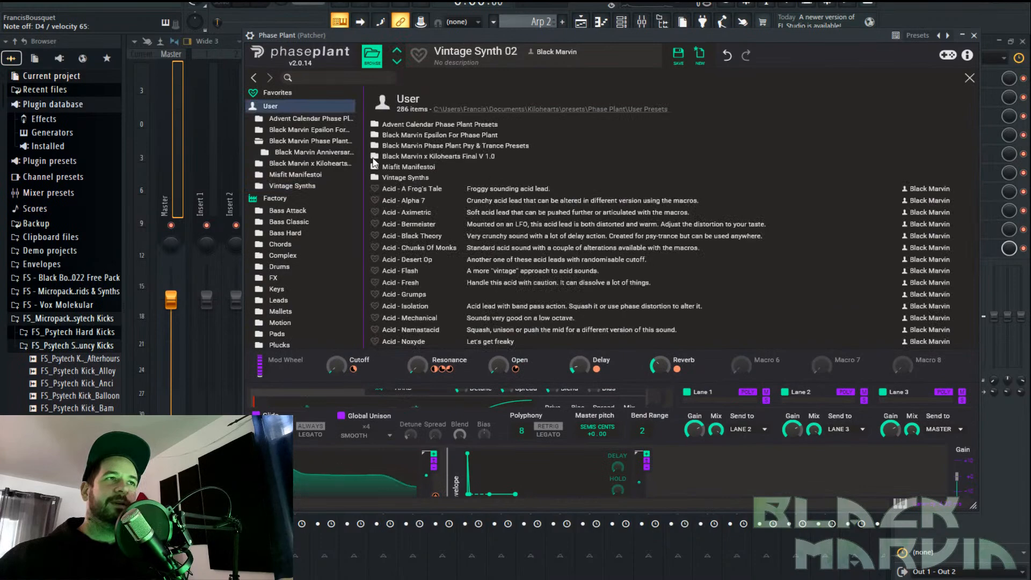
pyautogui.click(336, 153)
pyautogui.click(298, 111)
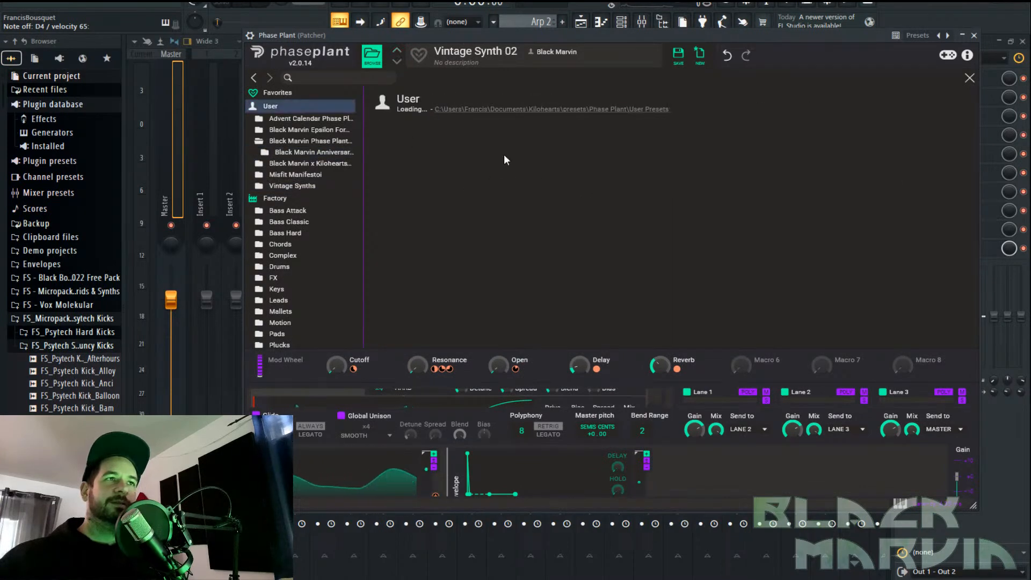
pyautogui.scroll(-10, 694, 227)
pyautogui.scroll(-20, 718, 219)
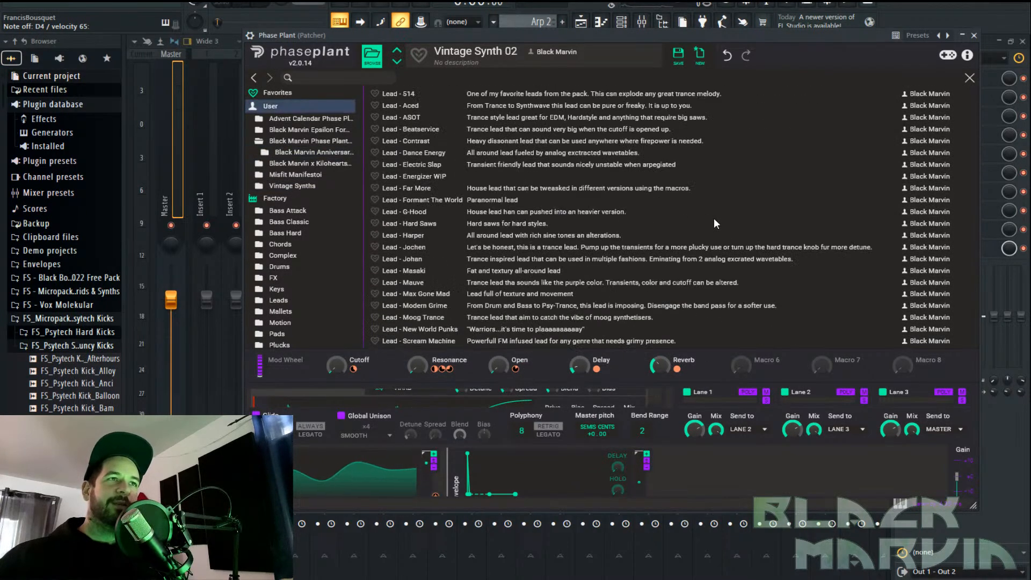
pyautogui.scroll(-15, 720, 217)
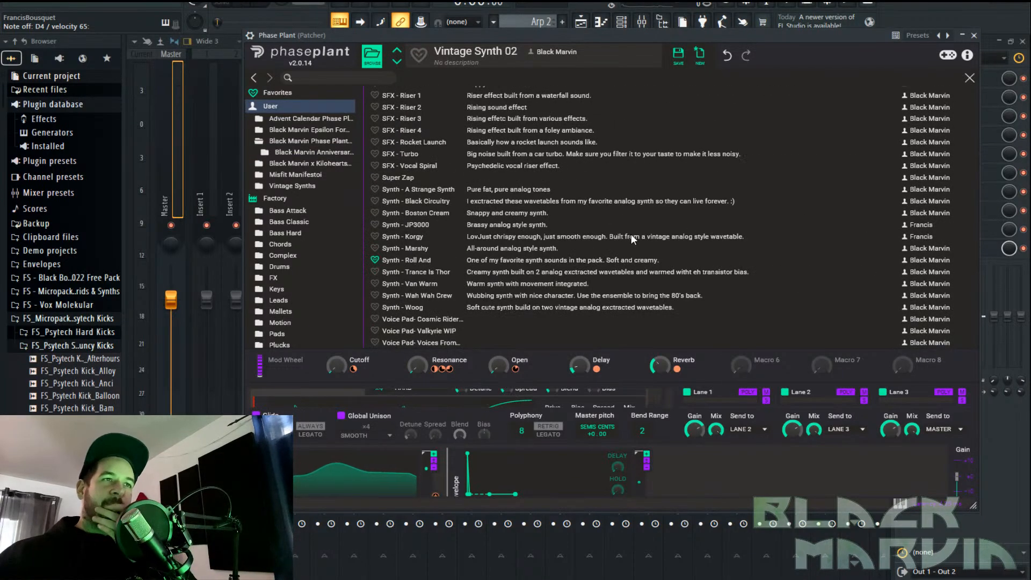
pyautogui.scroll(15, 500, 279)
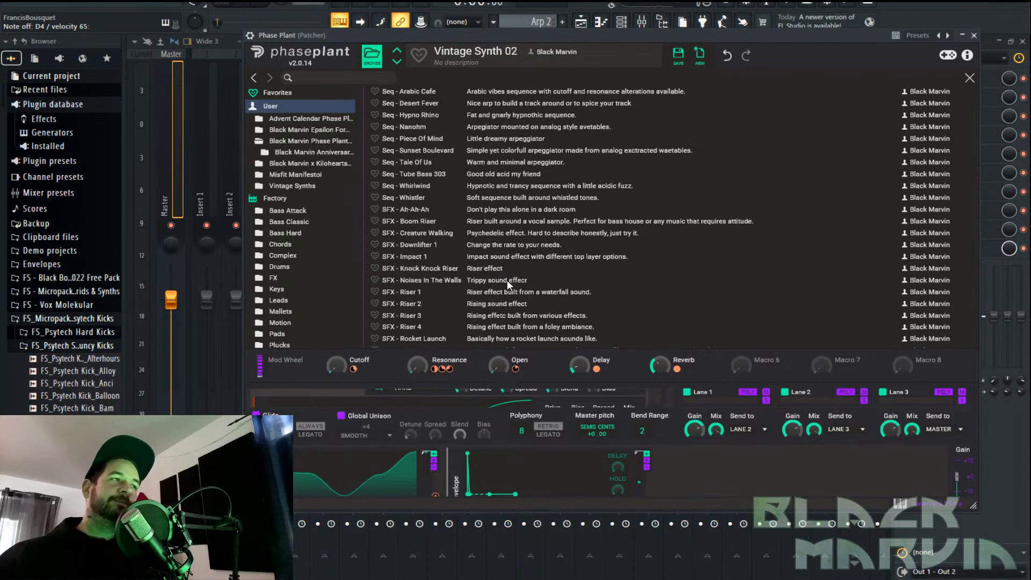
pyautogui.scroll(12, 508, 283)
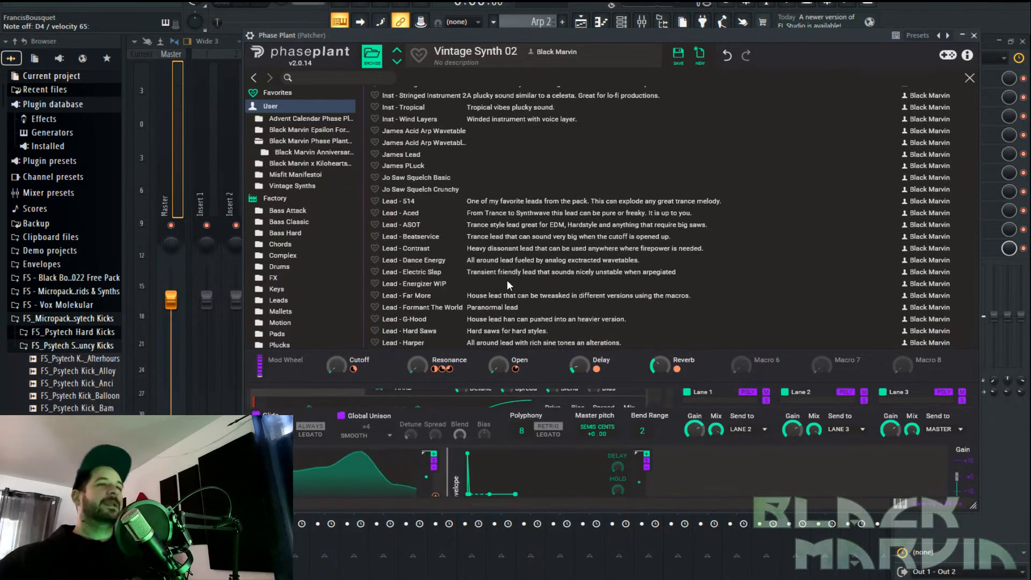
pyautogui.scroll(8, 507, 279)
pyautogui.scroll(10, 507, 282)
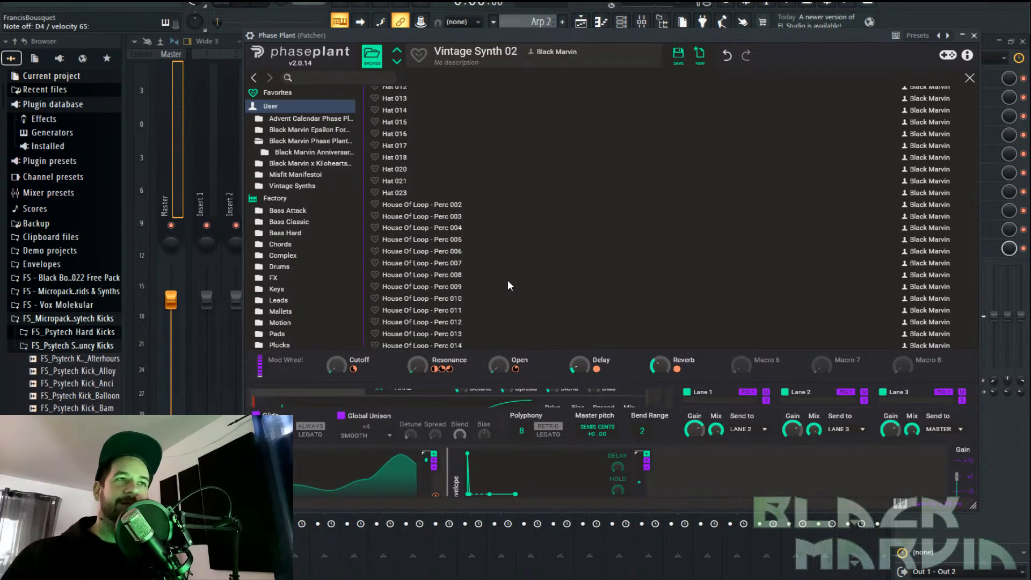
pyautogui.scroll(10, 508, 283)
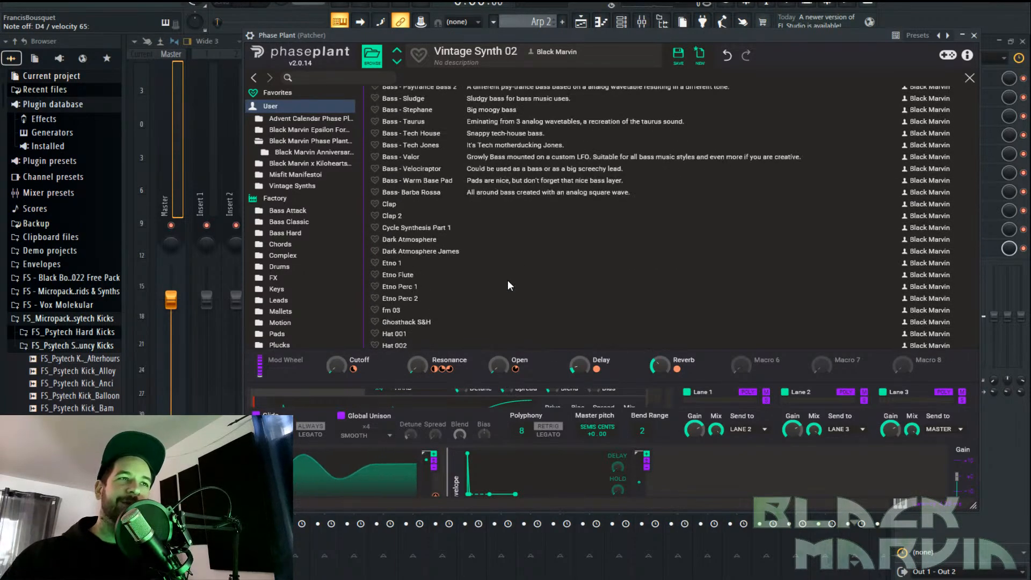
pyautogui.scroll(2, 508, 282)
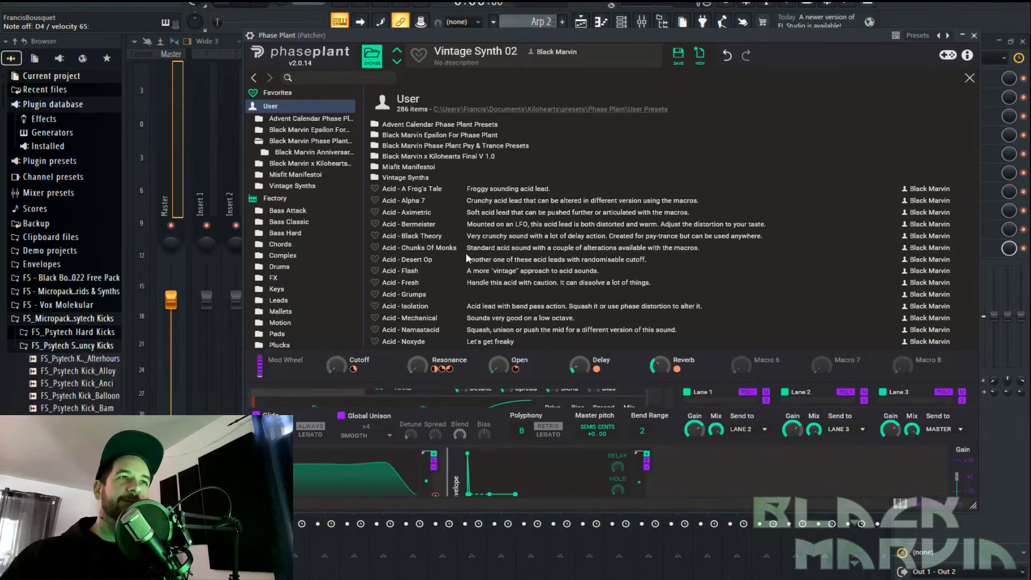
pyautogui.doubleClick(423, 157)
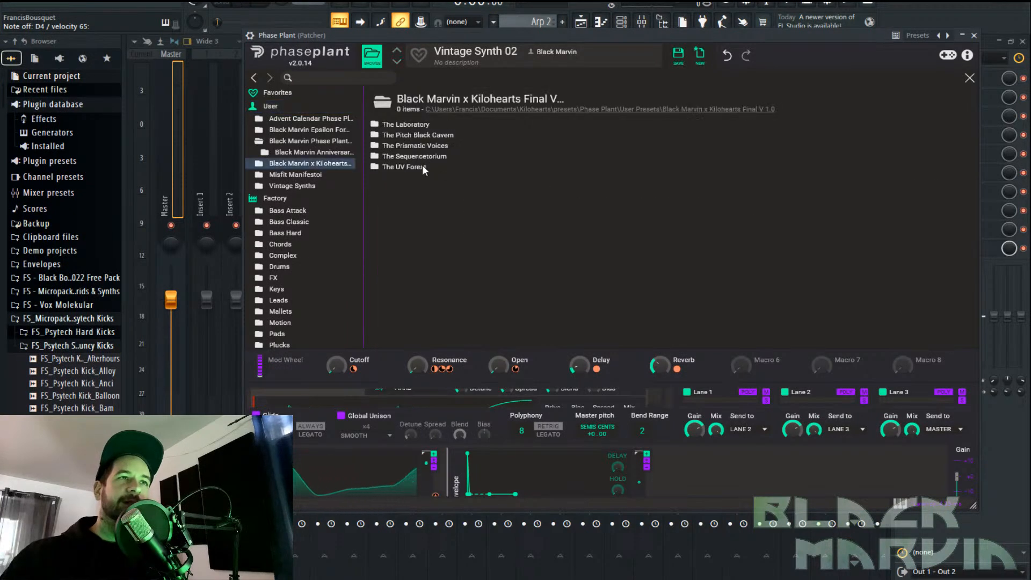
pyautogui.click(252, 79)
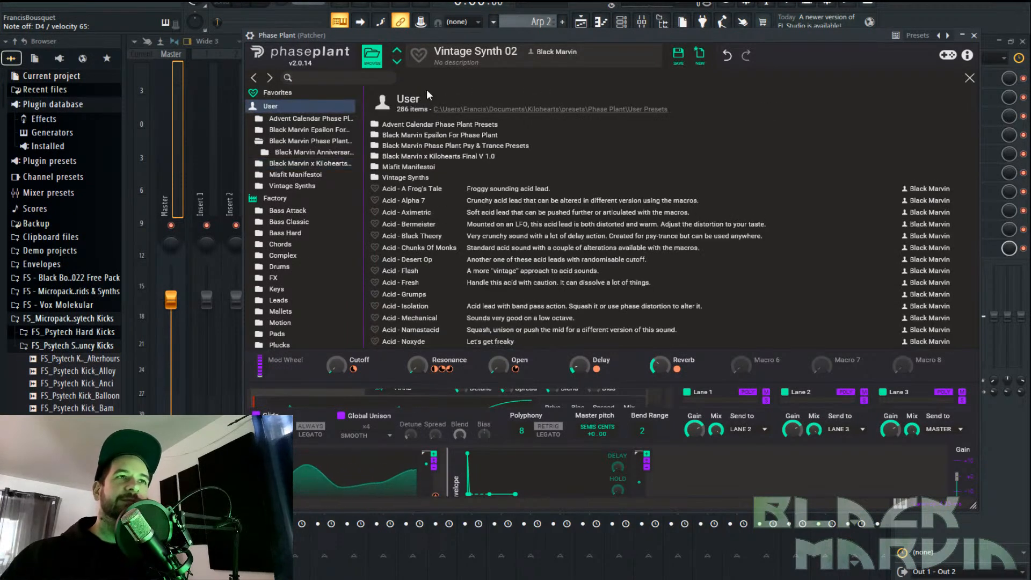
pyautogui.click(254, 79)
pyautogui.click(970, 78)
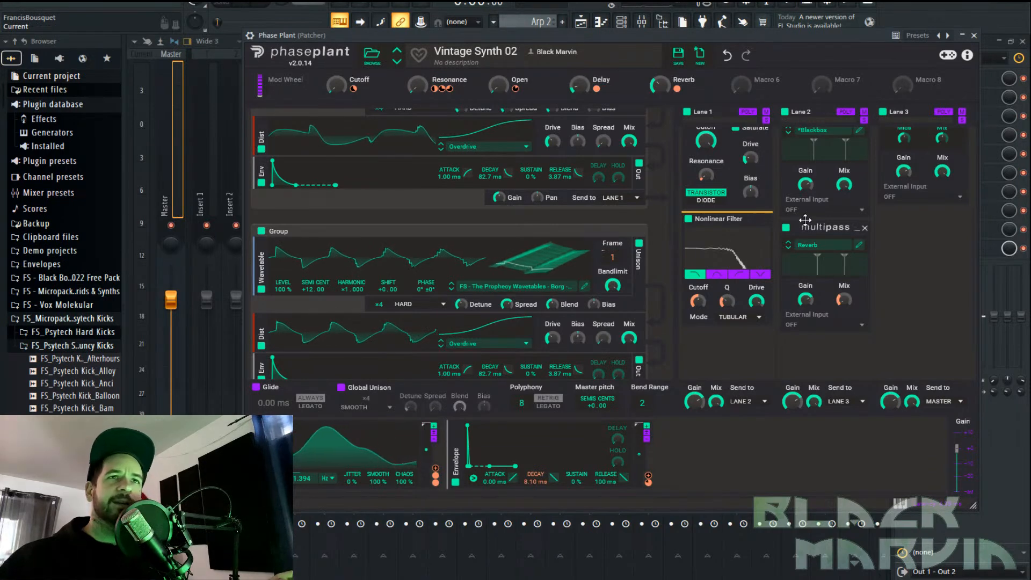
pyautogui.click(760, 356)
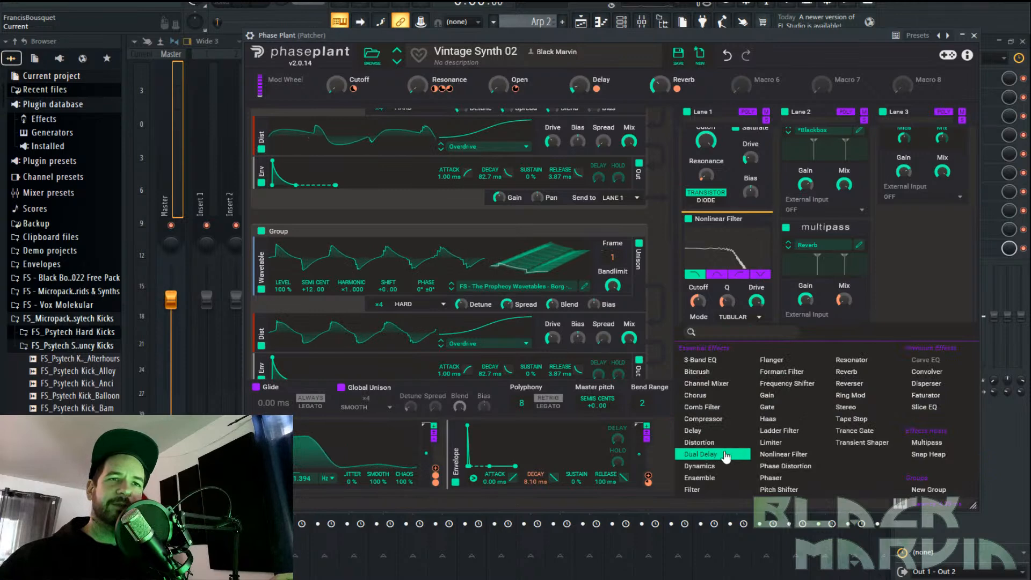
pyautogui.click(720, 492)
pyautogui.moveTo(714, 270); pyautogui.dragTo(719, 312)
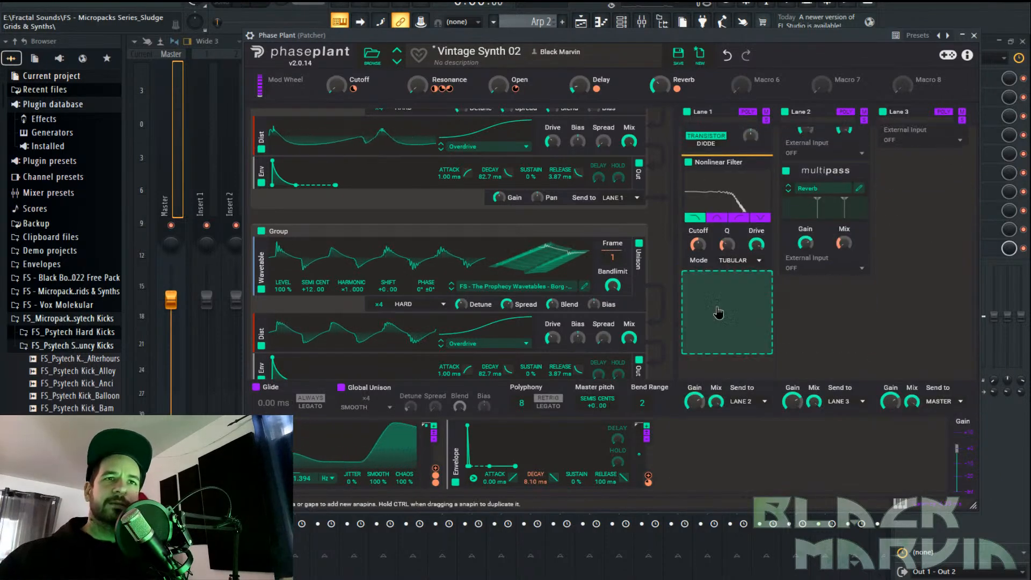
pyautogui.click(718, 313)
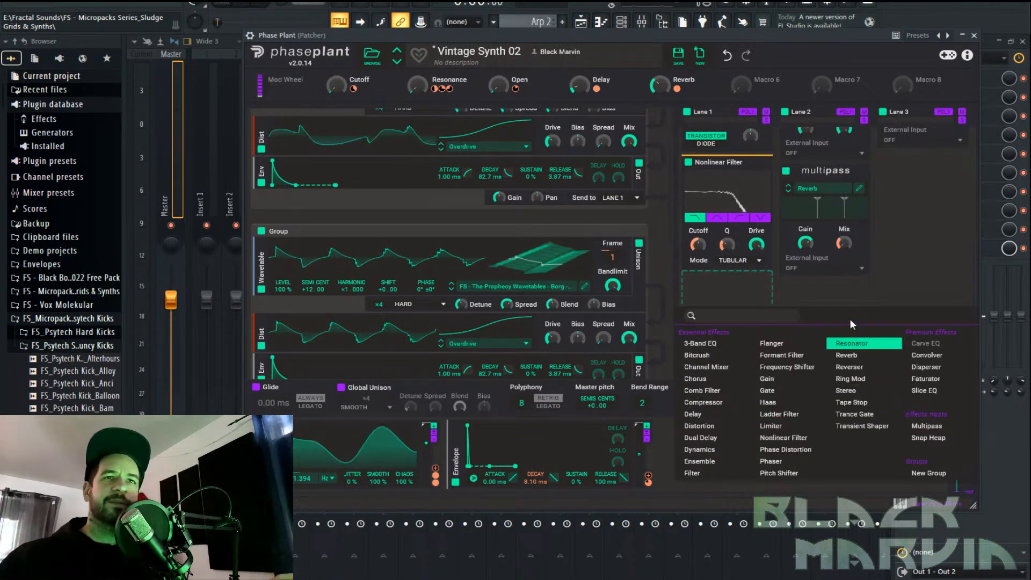
pyautogui.click(880, 298)
# Add an LFO modulator and assign it to the decay of the first wavetable group's envelope
pyautogui.click(698, 451)
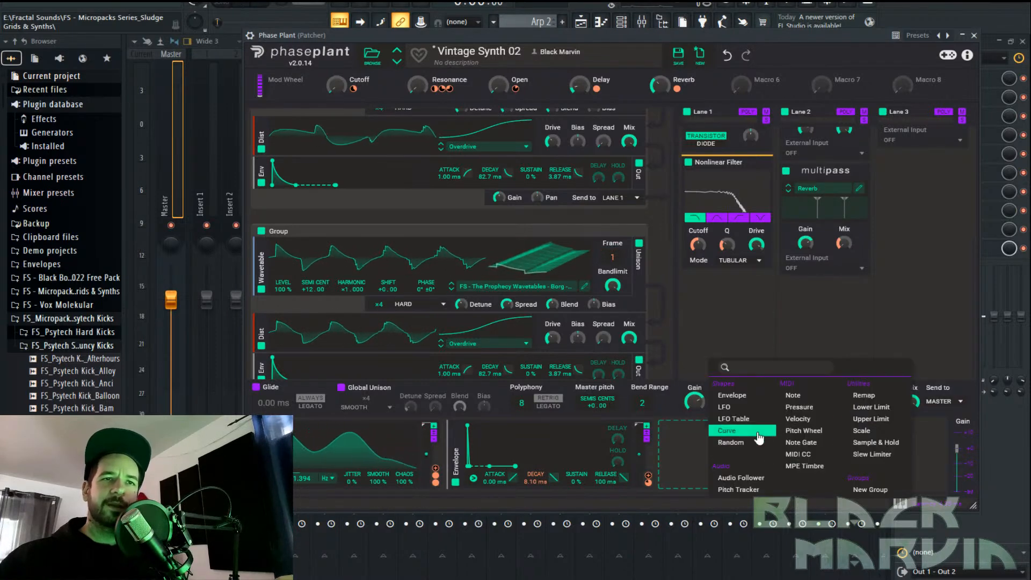
pyautogui.click(751, 406)
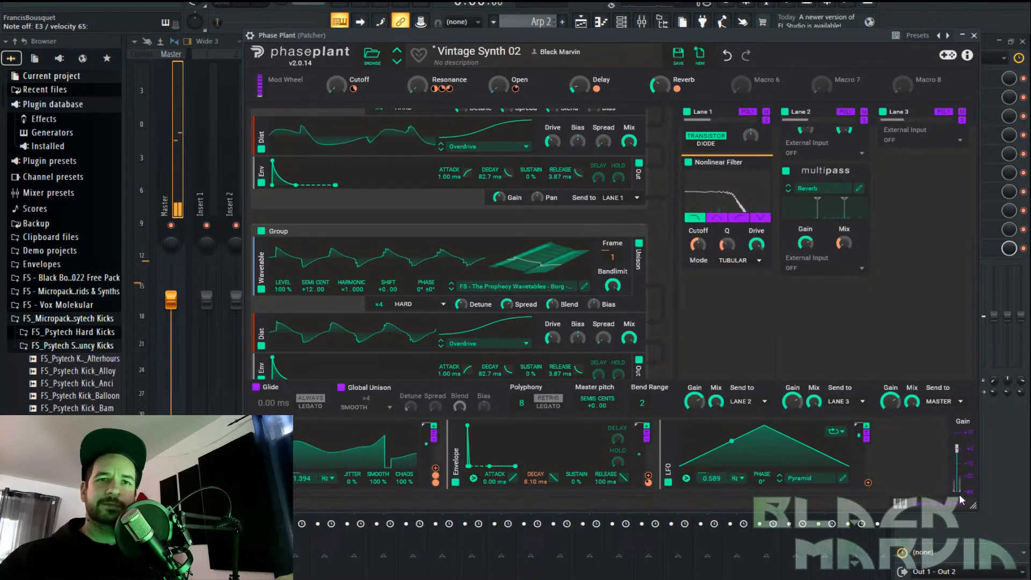
pyautogui.moveTo(866, 475); pyautogui.dragTo(490, 175)
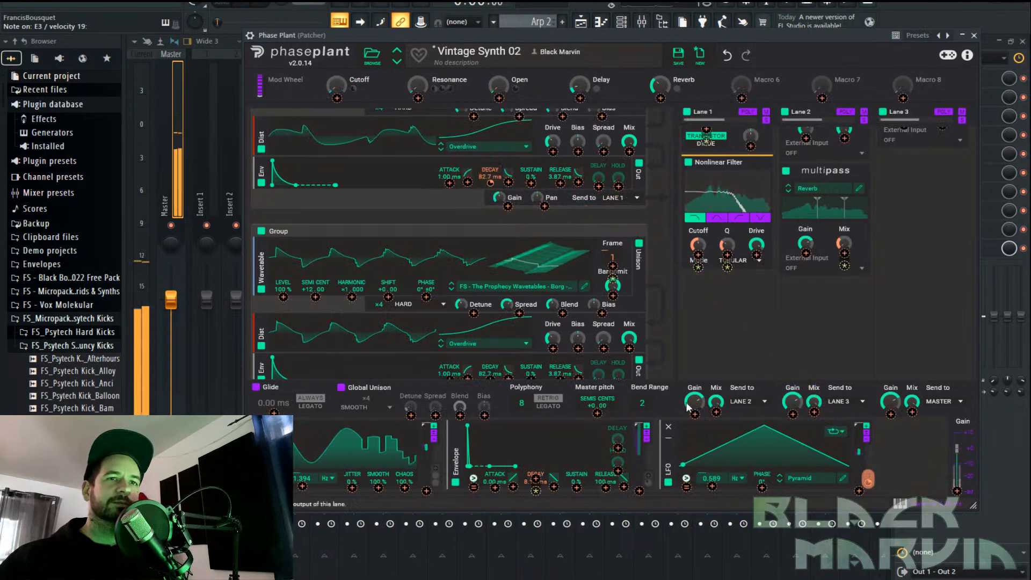
# Set the LFO to Infinite looping, never triggered by note on, with its rate slowed to about 0.27 Hz
pyautogui.click(687, 479)
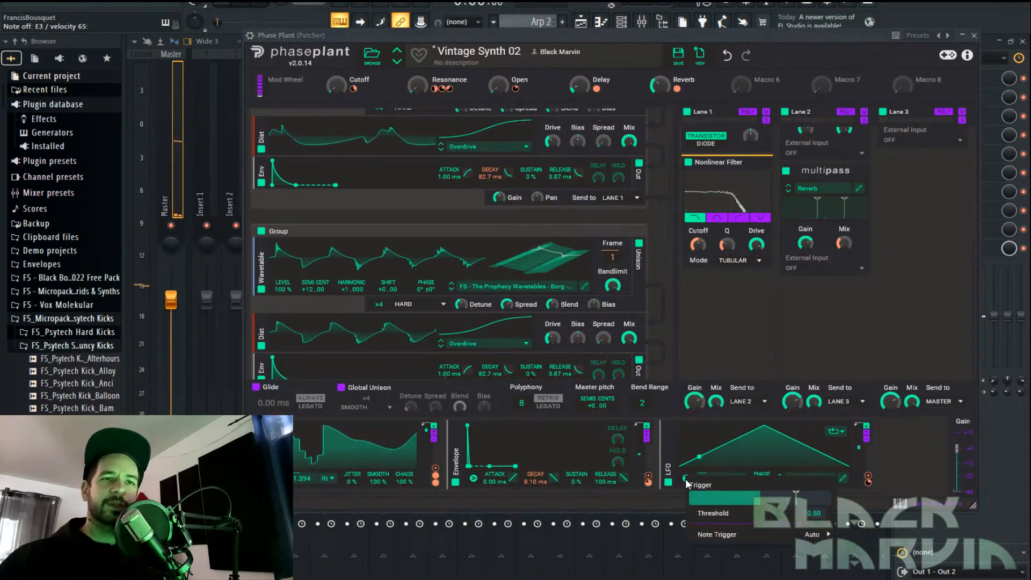
pyautogui.click(820, 463)
pyautogui.click(834, 430)
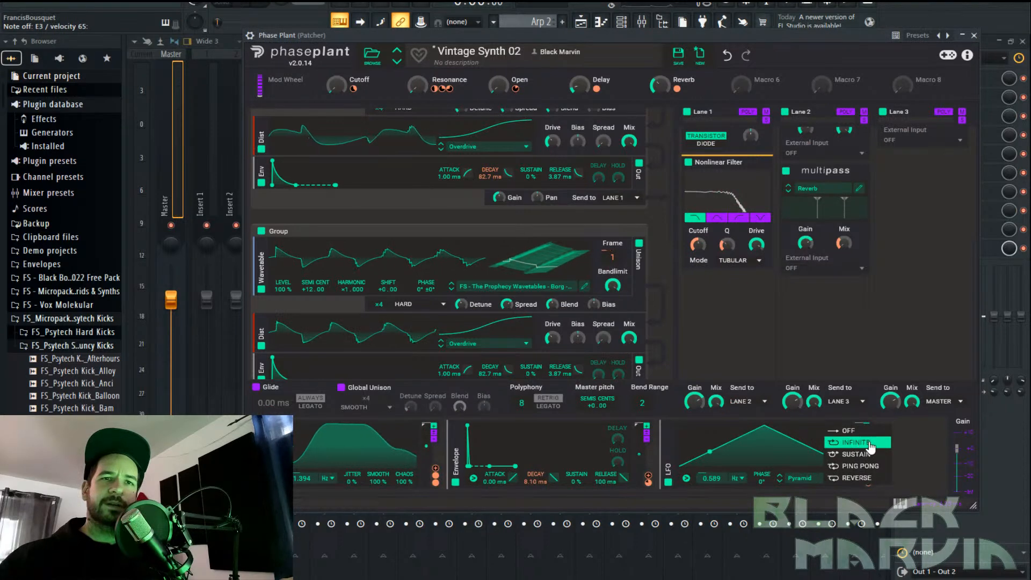
pyautogui.click(870, 443)
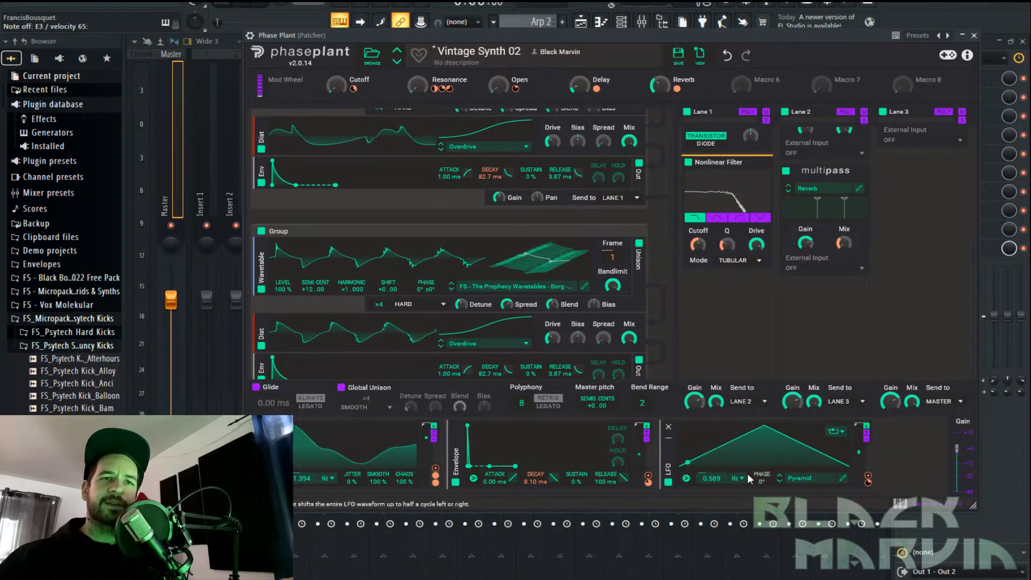
pyautogui.click(687, 479)
pyautogui.moveTo(719, 537)
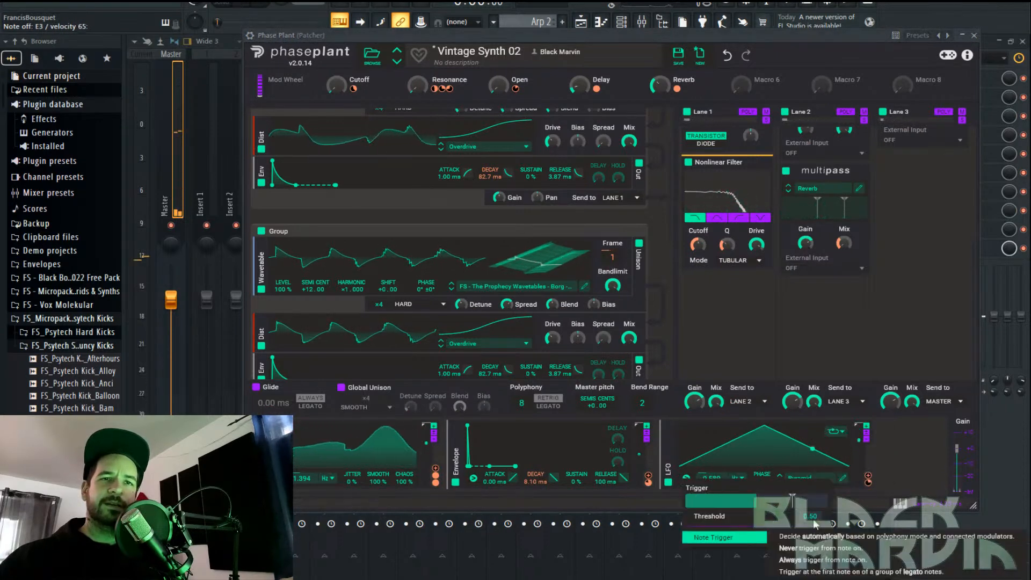
pyautogui.click(850, 549)
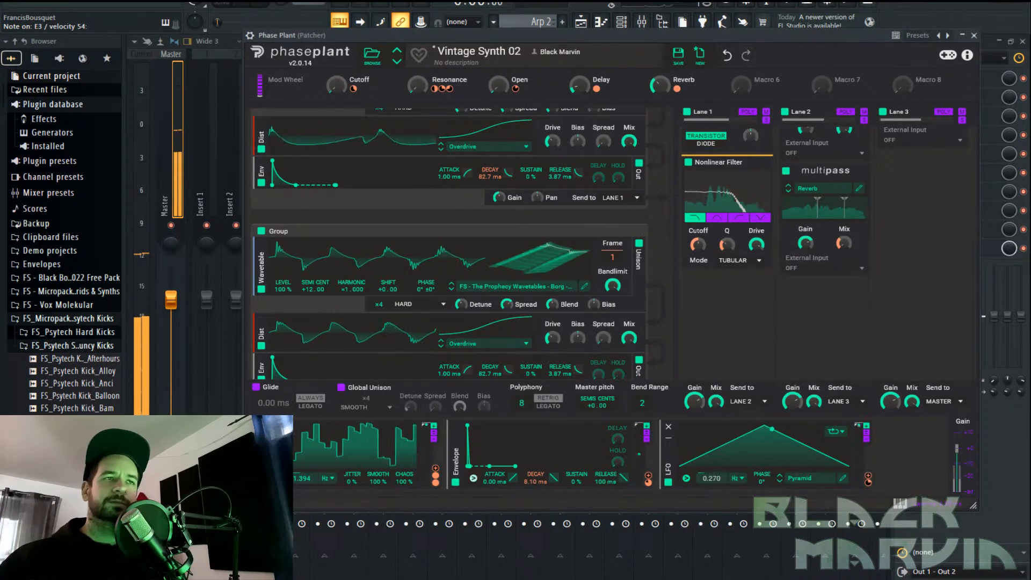
# Assign the LFO to the decay of the second wavetable group's envelope and audition the patch with the Cutoff macro at its minimum
pyautogui.moveTo(868, 477); pyautogui.dragTo(511, 329)
pyautogui.scroll(-3, 411, 320)
pyautogui.moveTo(509, 261); pyautogui.dragTo(491, 241)
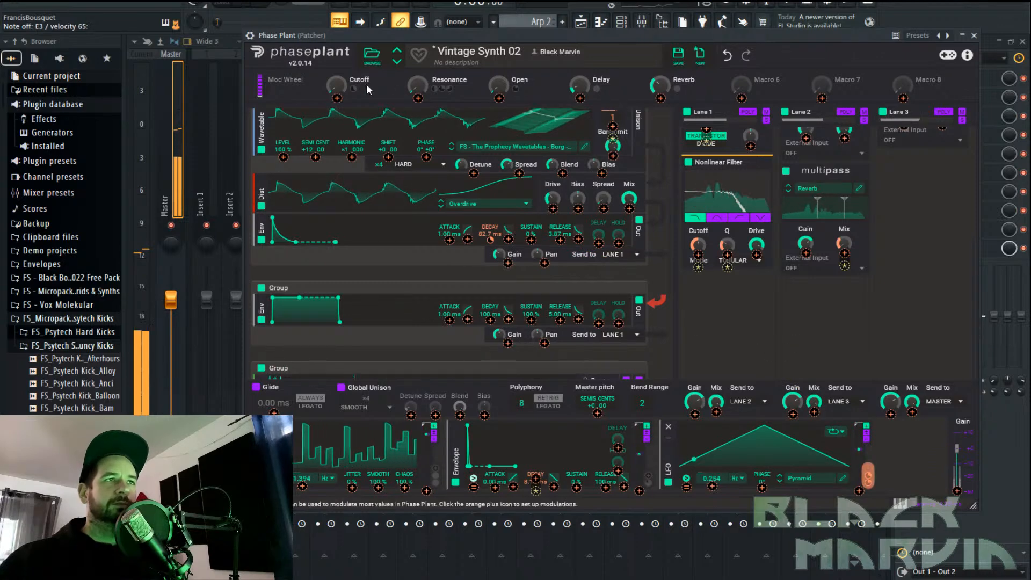
pyautogui.moveTo(336, 85); pyautogui.dragTo(336, 118)
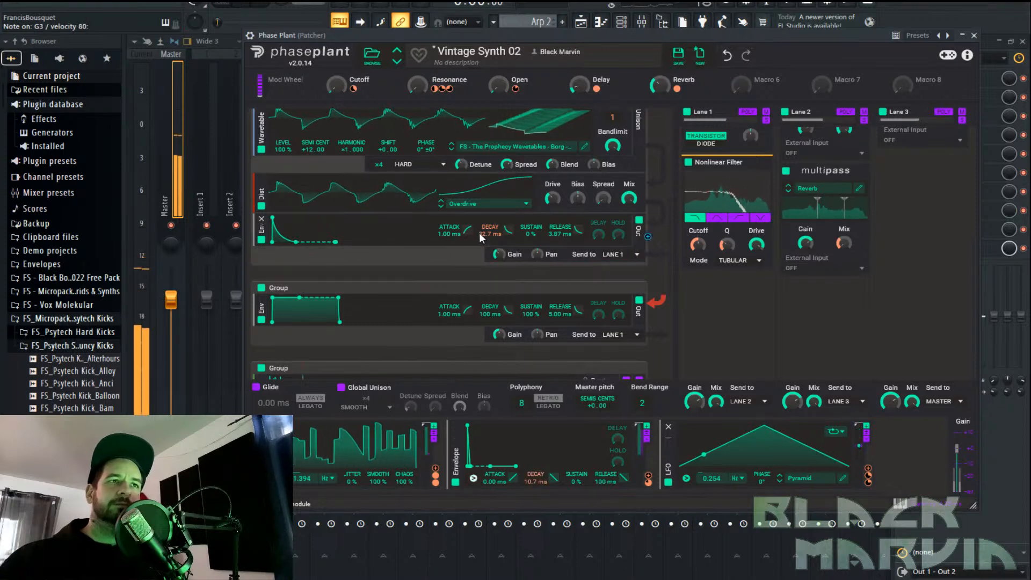
pyautogui.scroll(4, 491, 231)
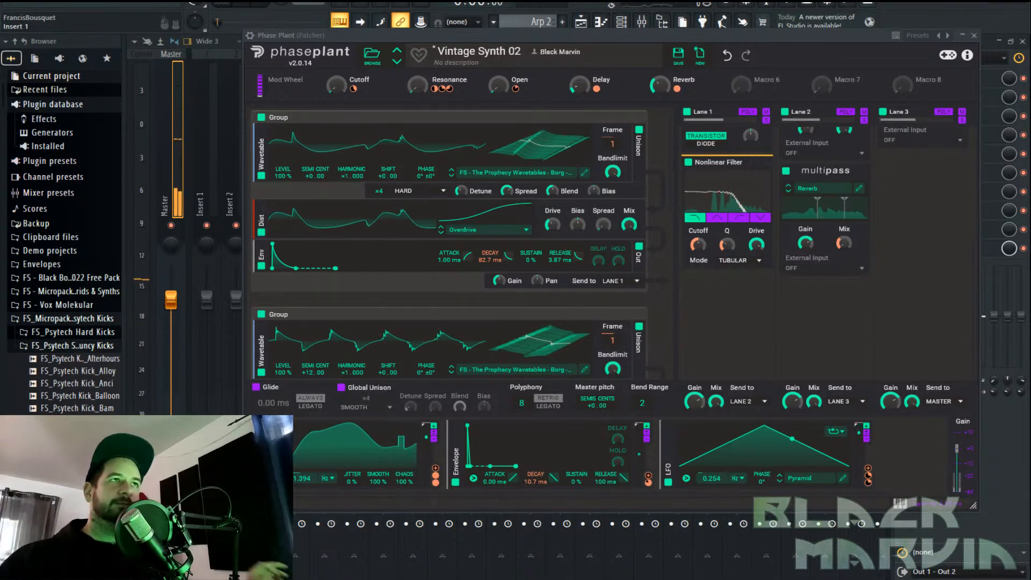
# Adjust the first wavetable group's envelope release and delete the third group, which holds only an envelope
pyautogui.scroll(-2, 920, 460)
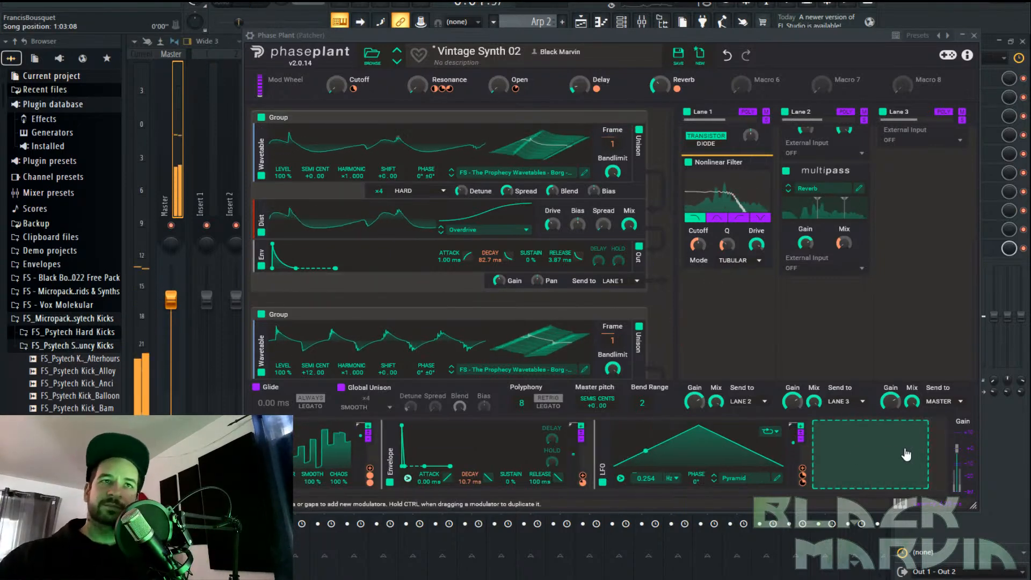
pyautogui.scroll(3, 840, 299)
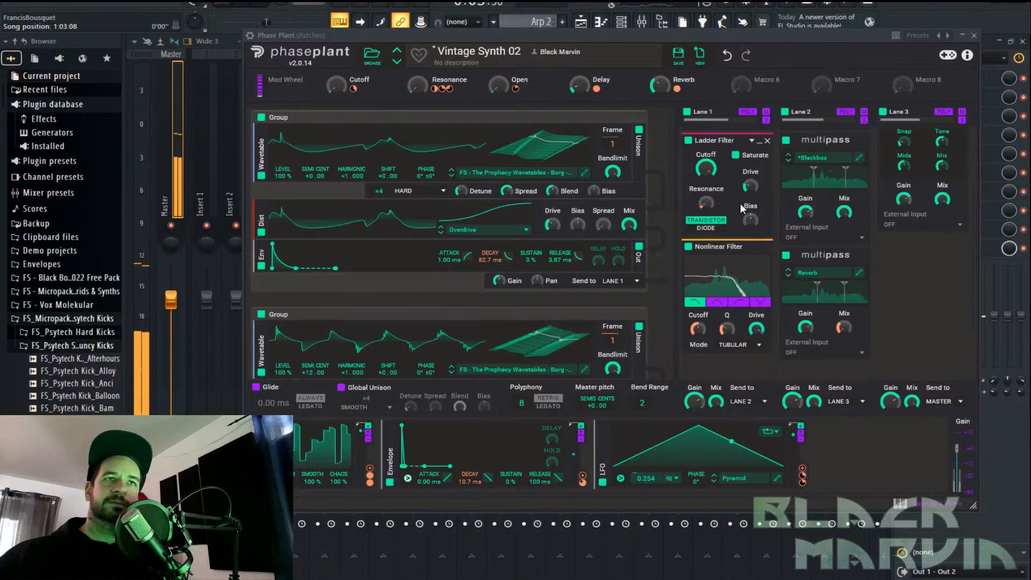
pyautogui.moveTo(556, 260); pyautogui.dragTo(560, 228)
pyautogui.scroll(-3, 567, 271)
pyautogui.scroll(-3, 568, 273)
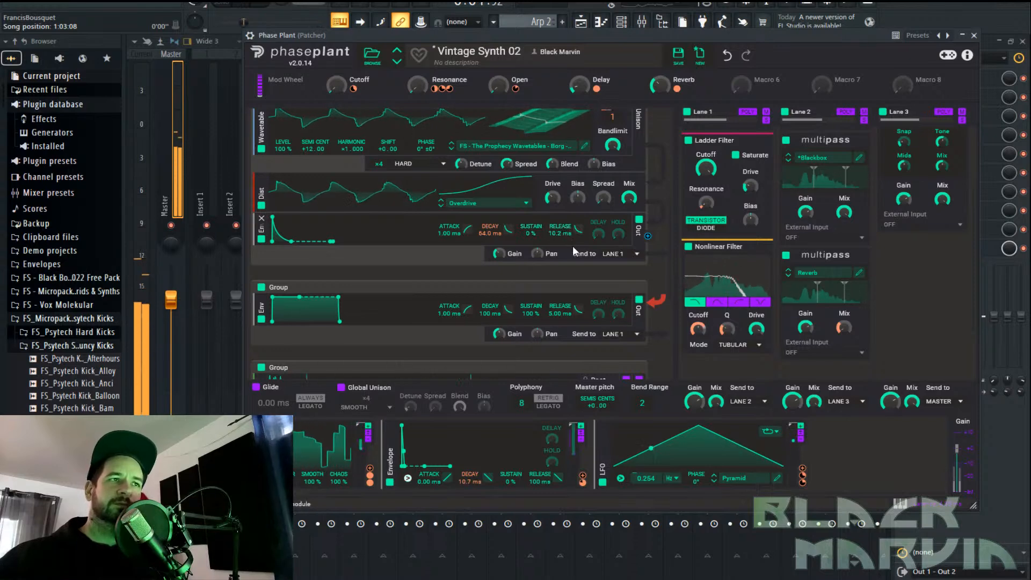
pyautogui.scroll(-3, 529, 286)
pyautogui.scroll(1, 552, 142)
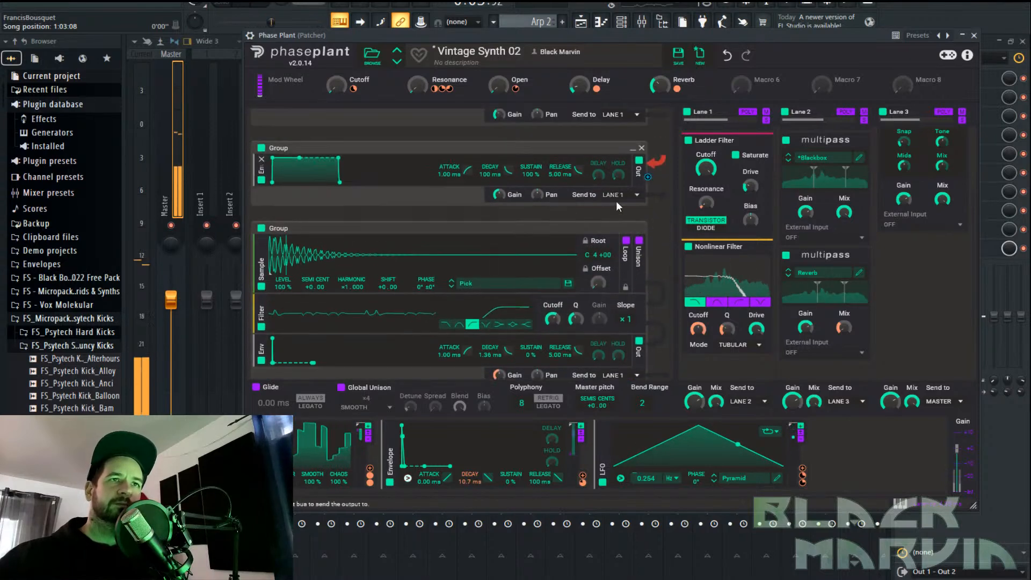
pyautogui.click(641, 148)
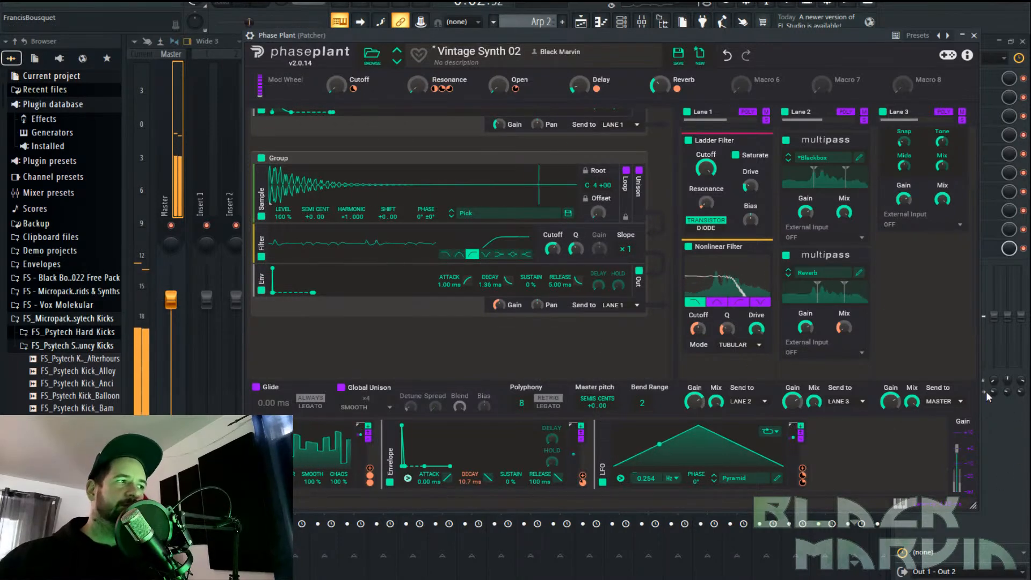
pyautogui.click(877, 466)
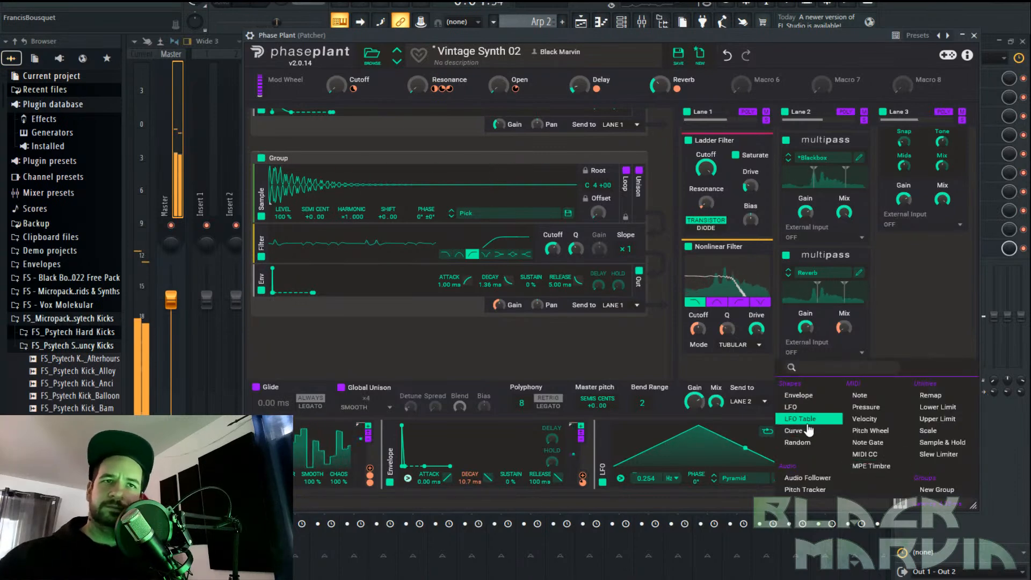
pyautogui.click(899, 321)
pyautogui.scroll(-3, 881, 314)
pyautogui.click(827, 290)
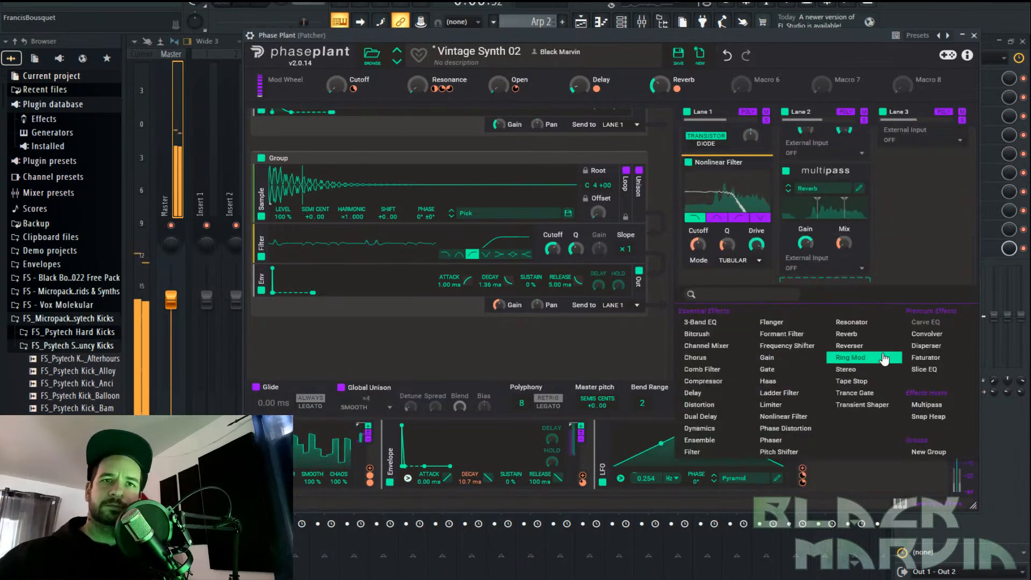
pyautogui.click(729, 279)
pyautogui.click(730, 282)
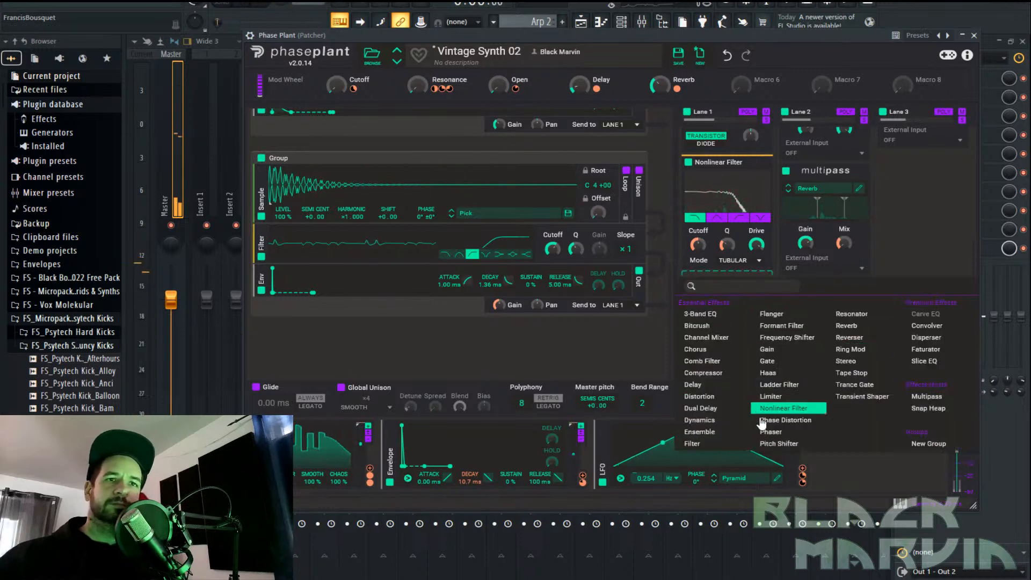
# Assign the LFO to the Nonlinear Filter's cutoff and slow the LFO rate to 0.164 Hz
pyautogui.click(802, 469)
pyautogui.click(803, 468)
pyautogui.moveTo(698, 255); pyautogui.dragTo(698, 226)
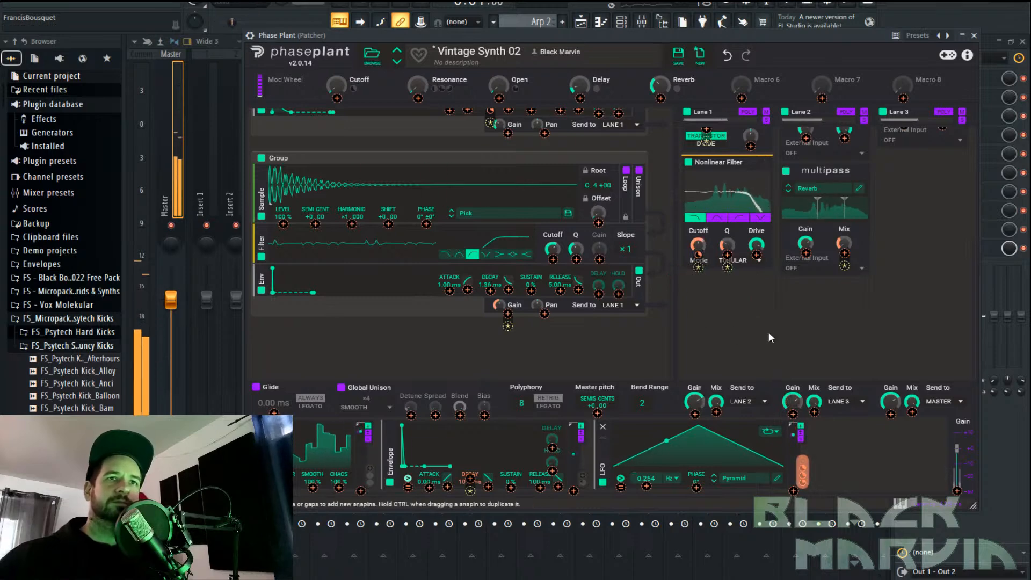
pyautogui.moveTo(703, 261)
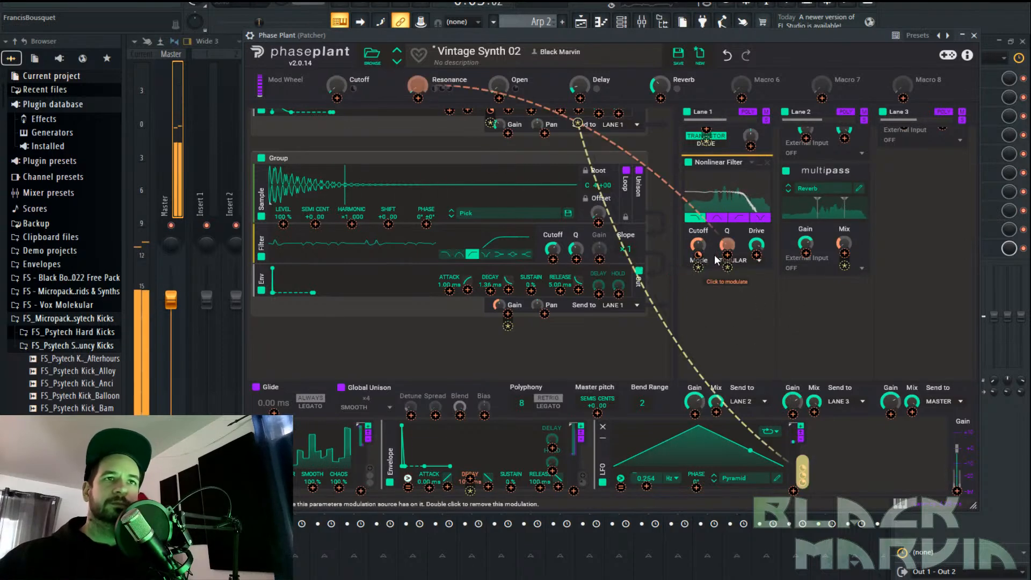
pyautogui.moveTo(654, 479); pyautogui.dragTo(649, 484)
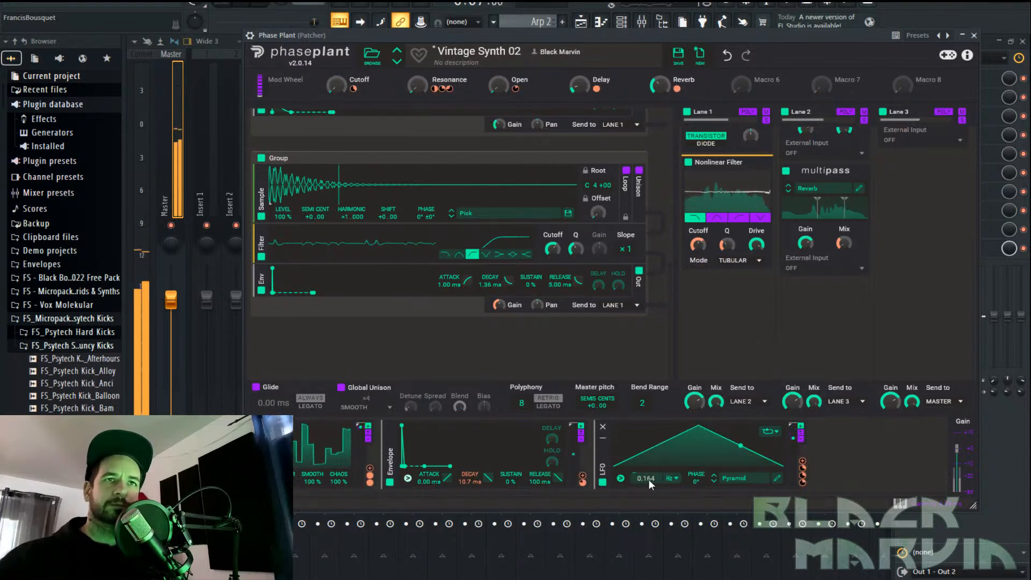
# Turn up the Delay macro and set the Reverb macro to 74 %
pyautogui.moveTo(579, 85); pyautogui.dragTo(661, 80)
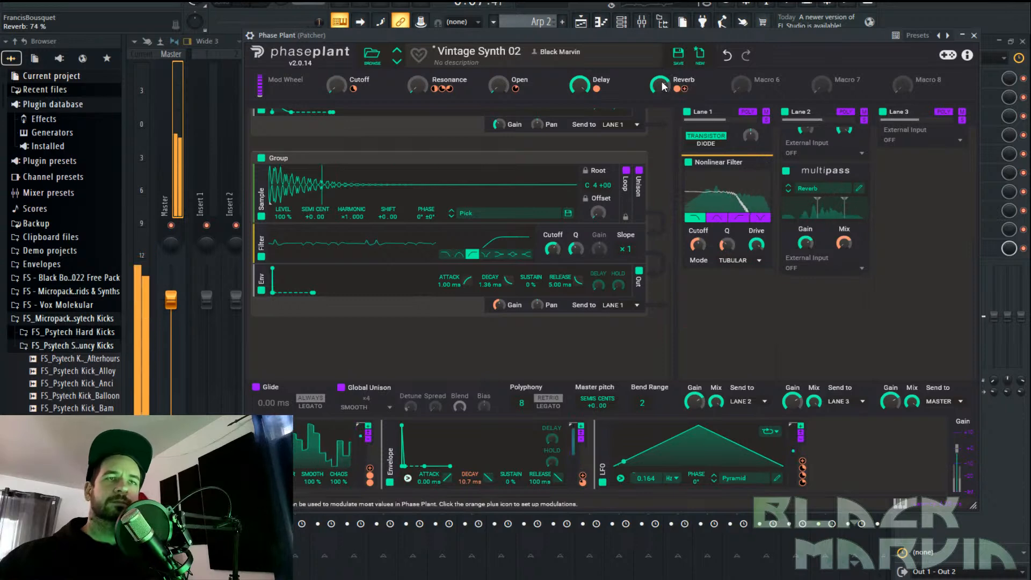
pyautogui.click(726, 287)
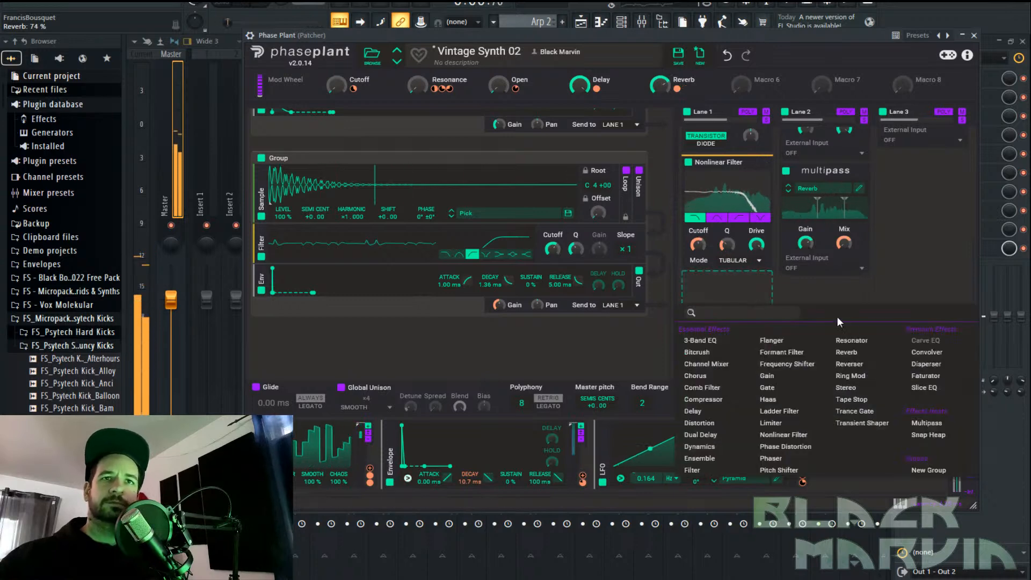
pyautogui.click(895, 291)
# Open the Delay Multipass in Lane 2 and set its Dual Delay to 2/16 with a ×1.62 ratio
pyautogui.scroll(5, 927, 260)
pyautogui.click(859, 153)
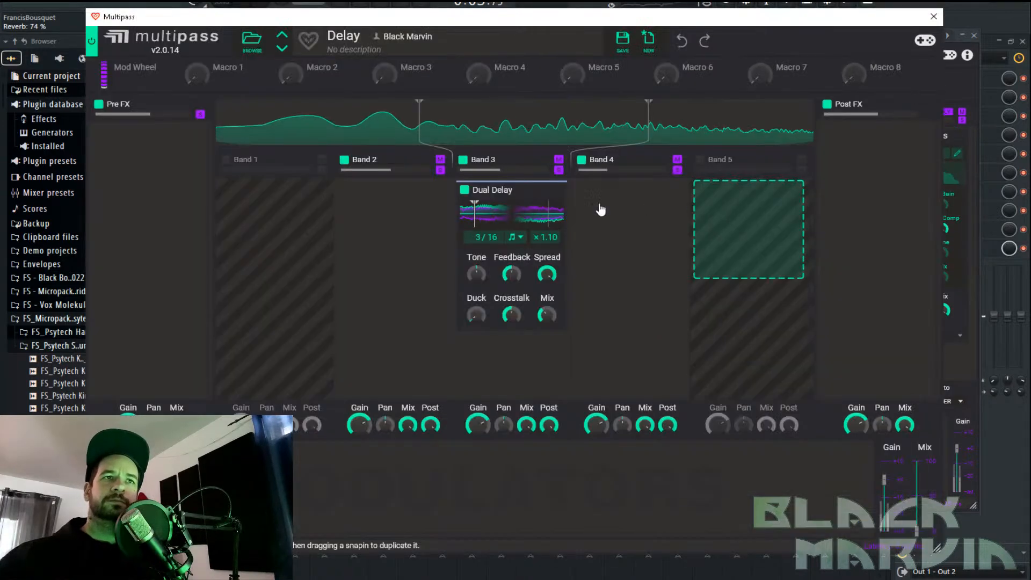
pyautogui.moveTo(544, 237); pyautogui.dragTo(545, 235)
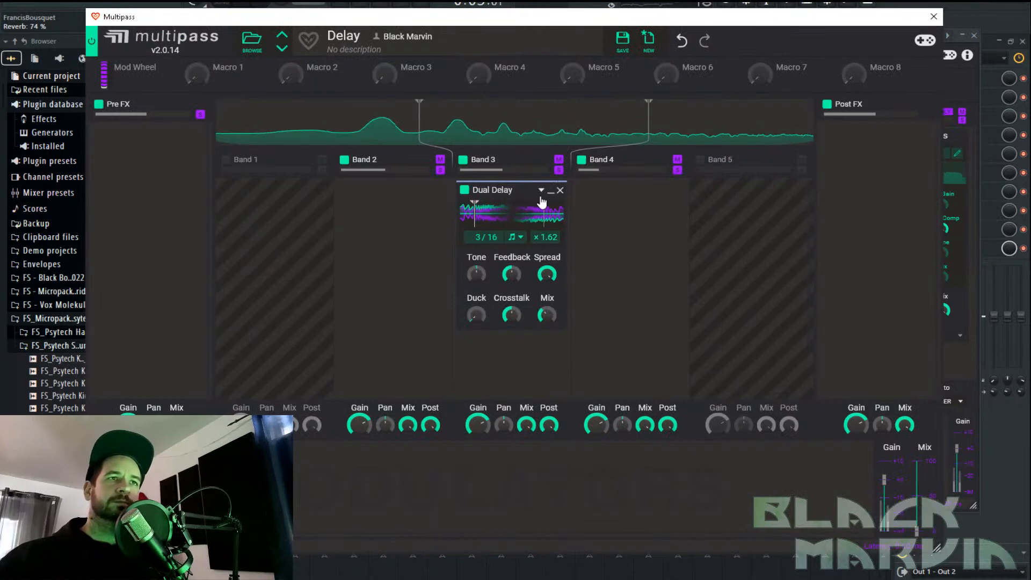
pyautogui.moveTo(478, 238); pyautogui.dragTo(478, 245)
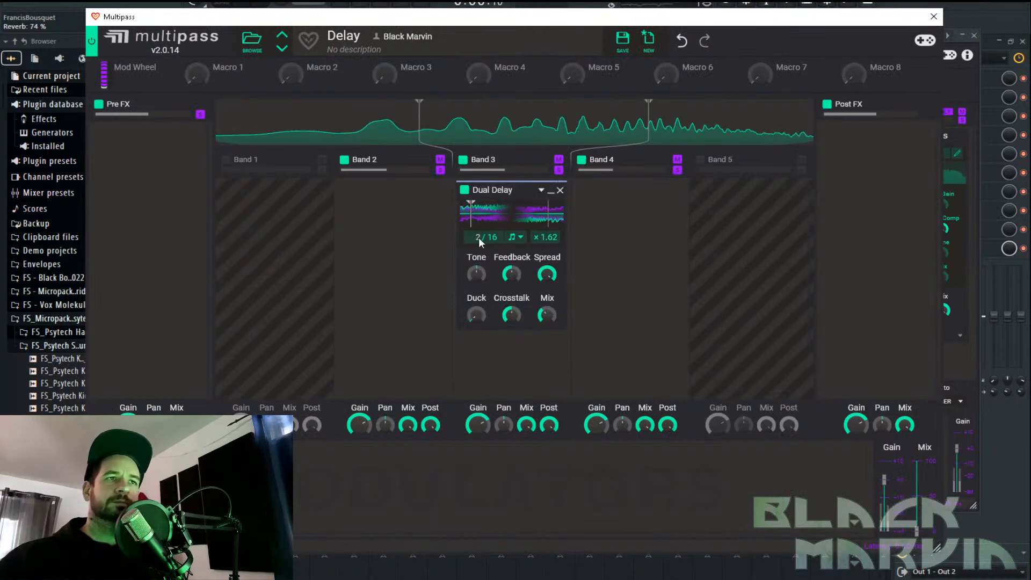
# Add a Delay below the Dual Delay in Band 3, tempo-synced at 3/16 with slight ducking and Bounce enabled
pyautogui.click(551, 349)
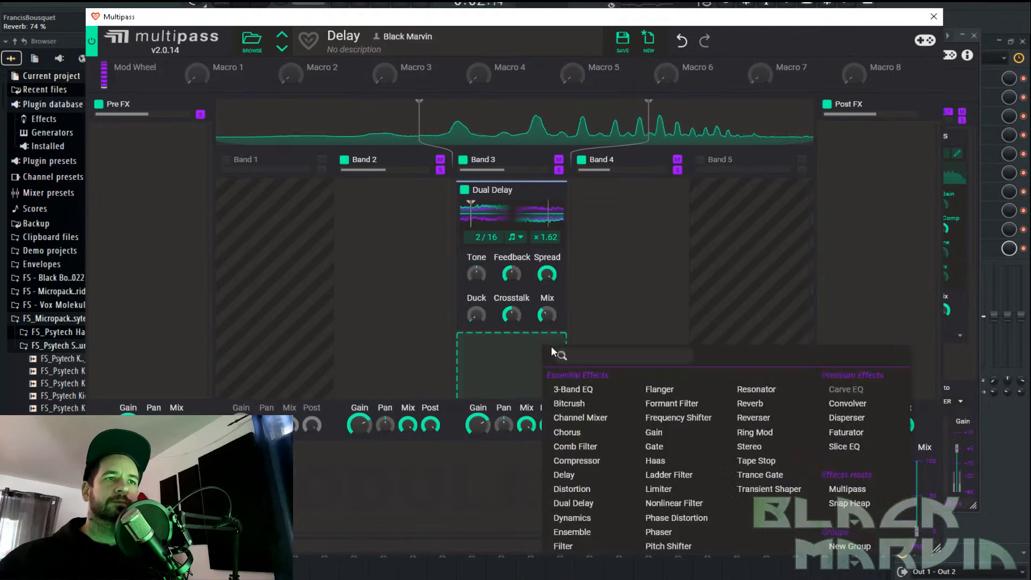
pyautogui.click(591, 475)
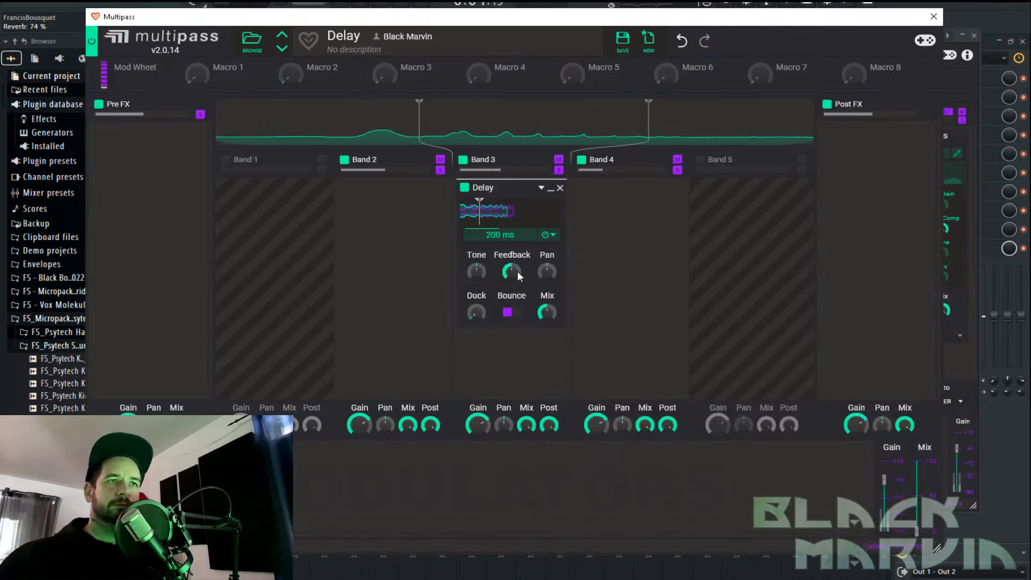
pyautogui.click(549, 235)
pyautogui.click(542, 249)
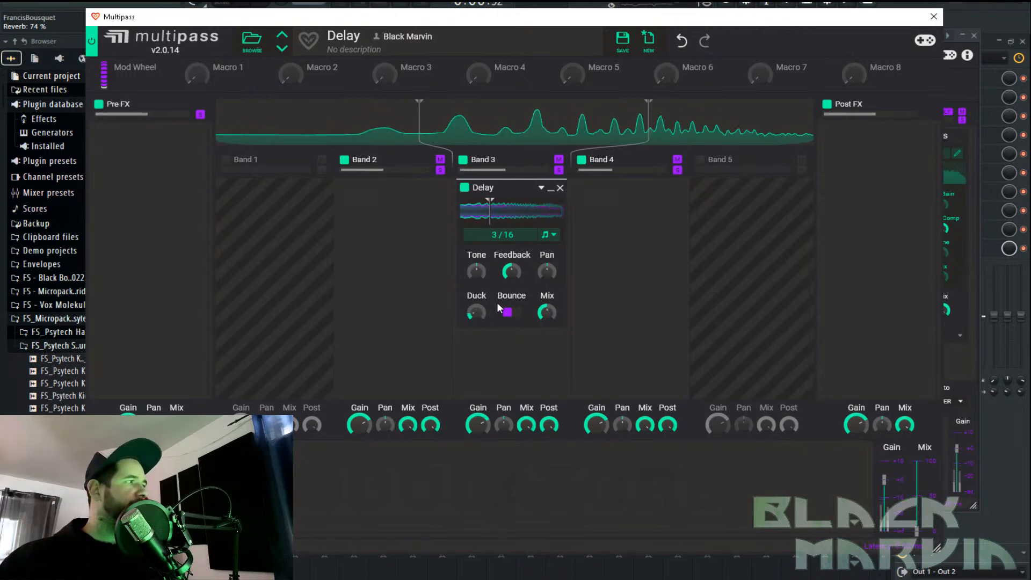
pyautogui.click(511, 312)
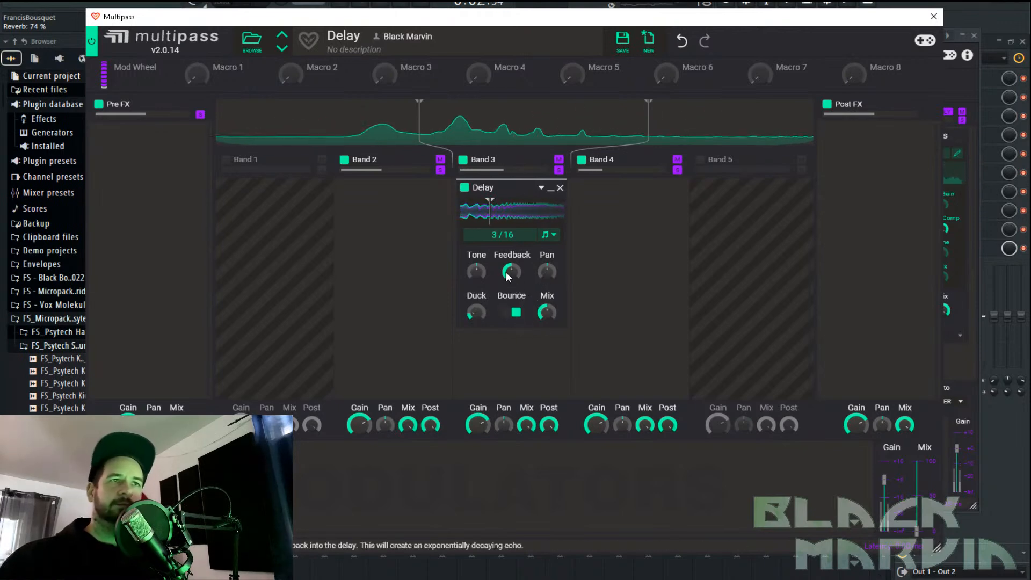
# Add a modulator in Multipass and assign it to the pan of the new Delay in Band 3
pyautogui.click(212, 486)
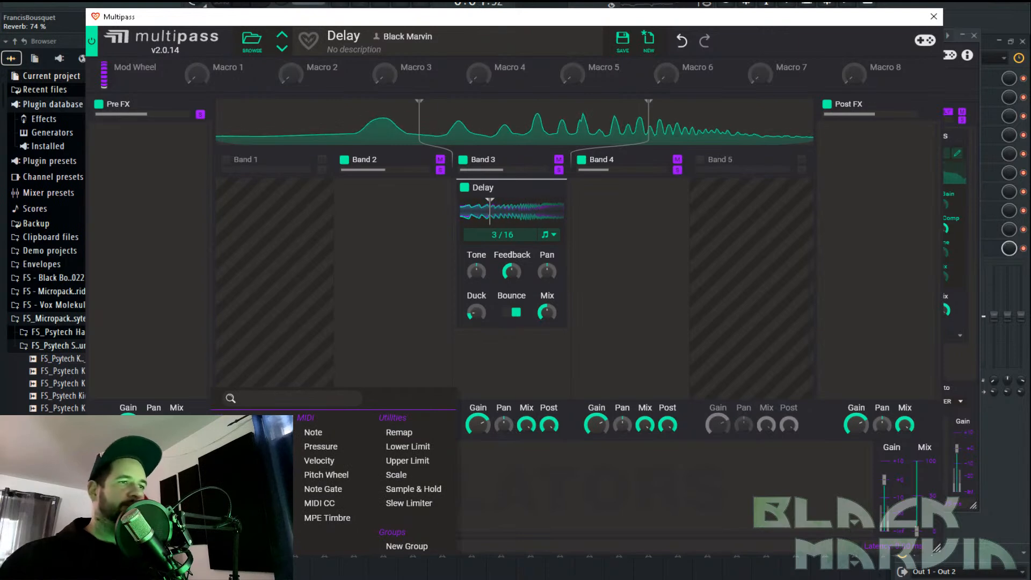
pyautogui.click(234, 475)
pyautogui.click(316, 519)
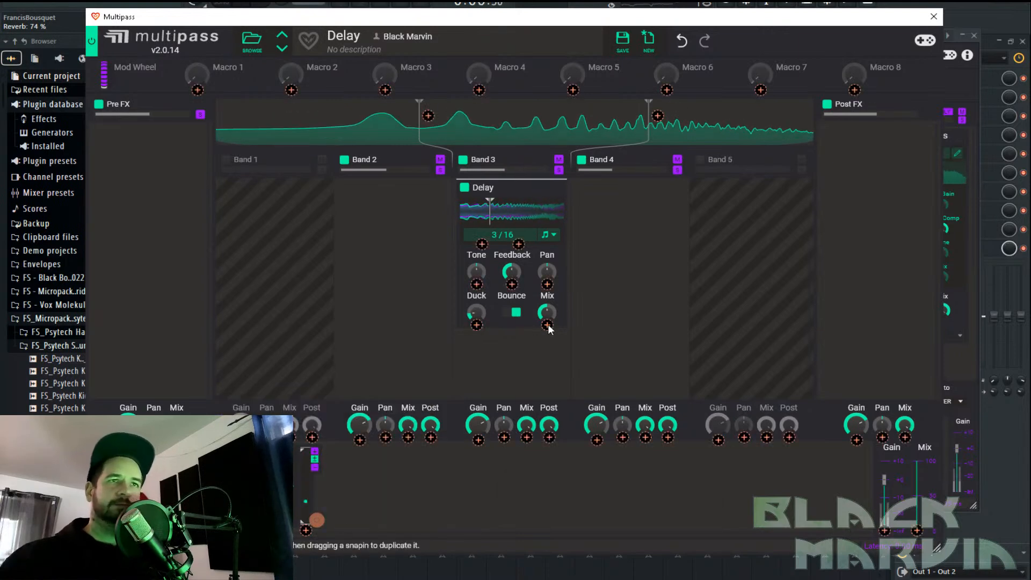
pyautogui.moveTo(546, 293); pyautogui.dragTo(546, 284)
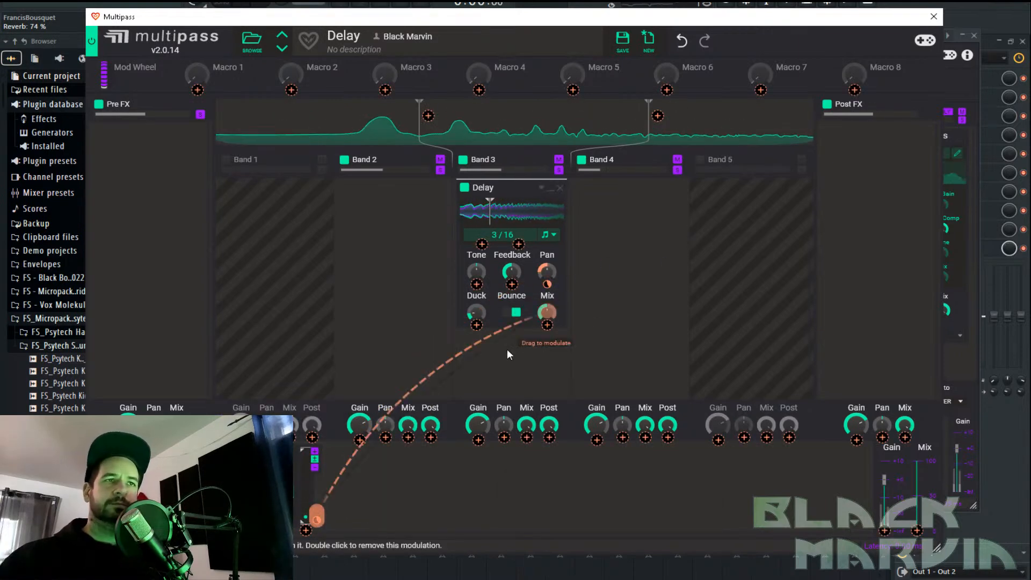
pyautogui.click(294, 491)
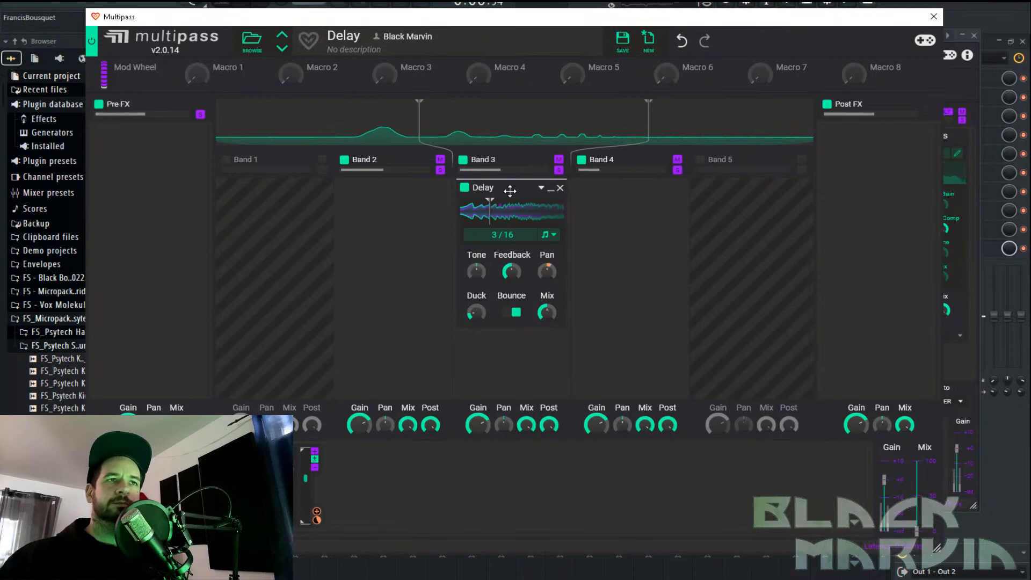
# Duplicate the pan-modulated Delay from Band 3 into Band 4 and close the Multipass editor
pyautogui.moveTo(513, 191); pyautogui.dragTo(628, 191)
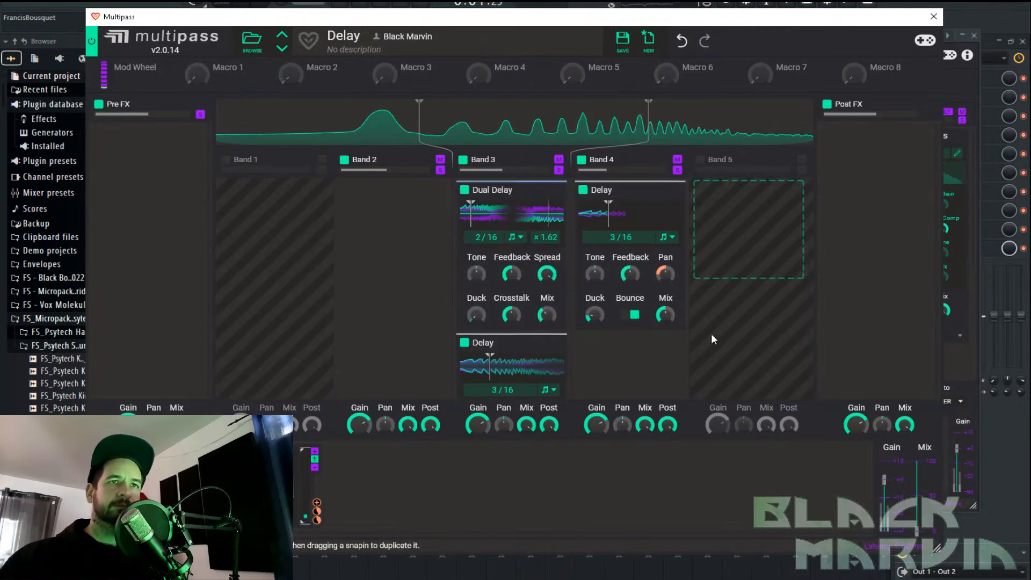
pyautogui.click(934, 16)
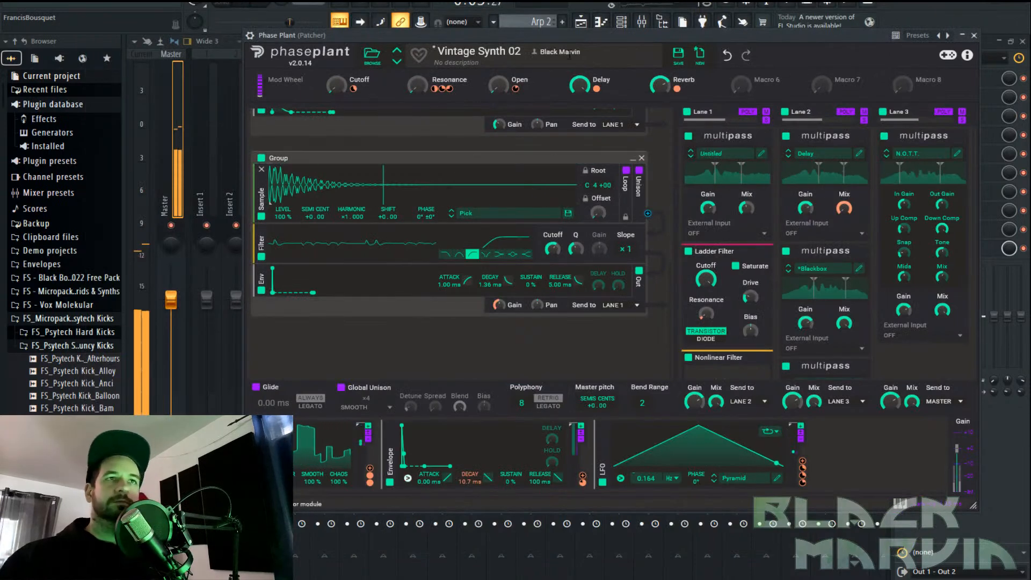
# Turn up the Resonance macro and audition the patch while sweeping Cutoff from 100 % down to 0 %
pyautogui.moveTo(343, 86); pyautogui.dragTo(343, 22)
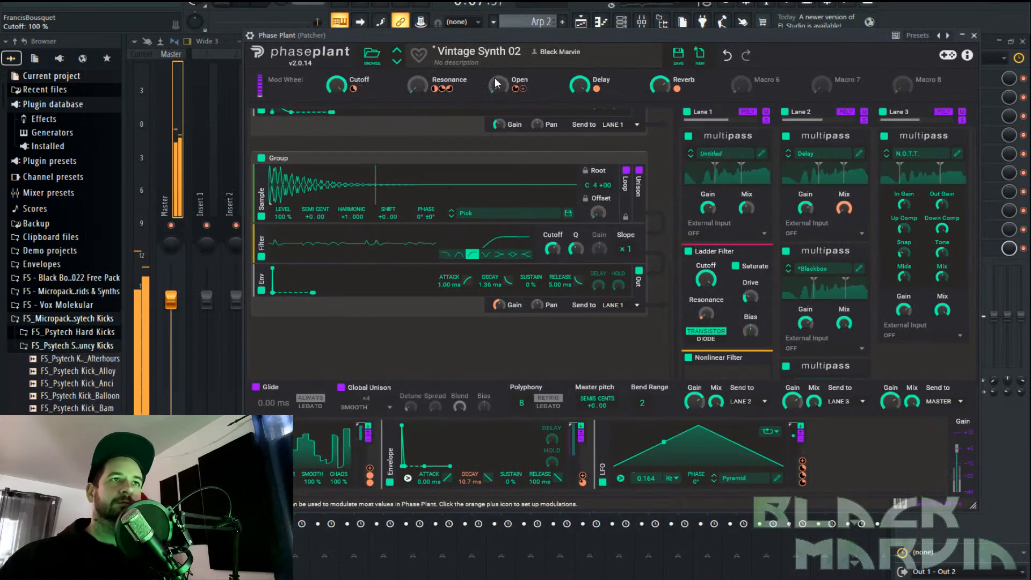
pyautogui.moveTo(422, 87); pyautogui.dragTo(421, 32)
pyautogui.moveTo(339, 86); pyautogui.dragTo(339, 129)
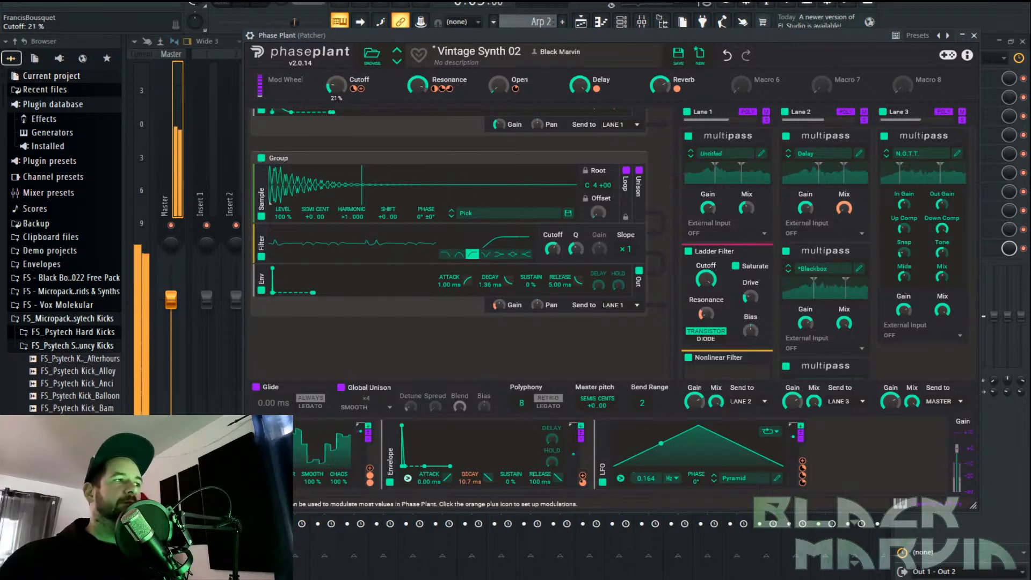
pyautogui.moveTo(417, 85); pyautogui.dragTo(417, 80)
pyautogui.moveTo(337, 84); pyautogui.dragTo(337, 92)
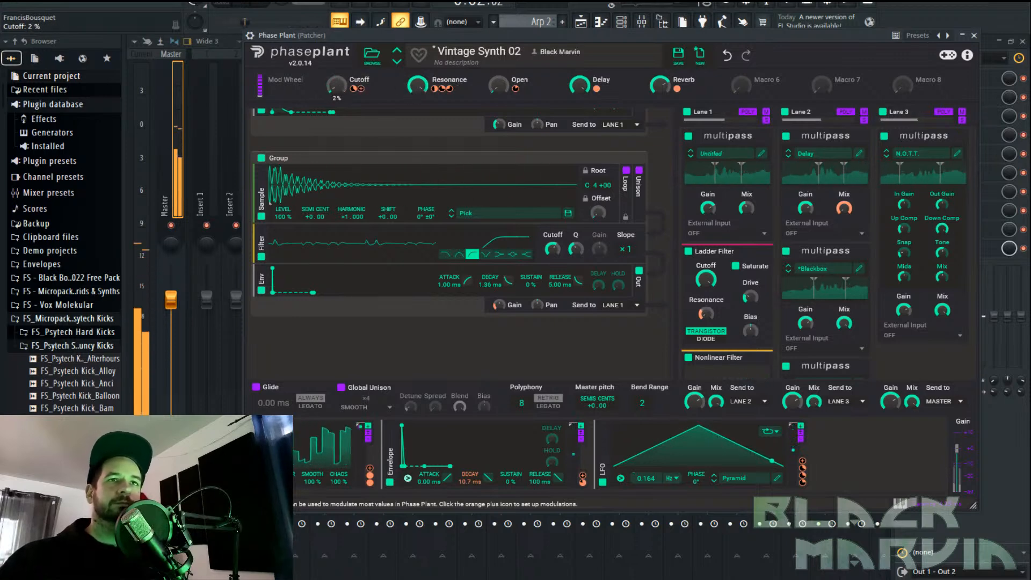
pyautogui.moveTo(337, 85); pyautogui.dragTo(336, 87)
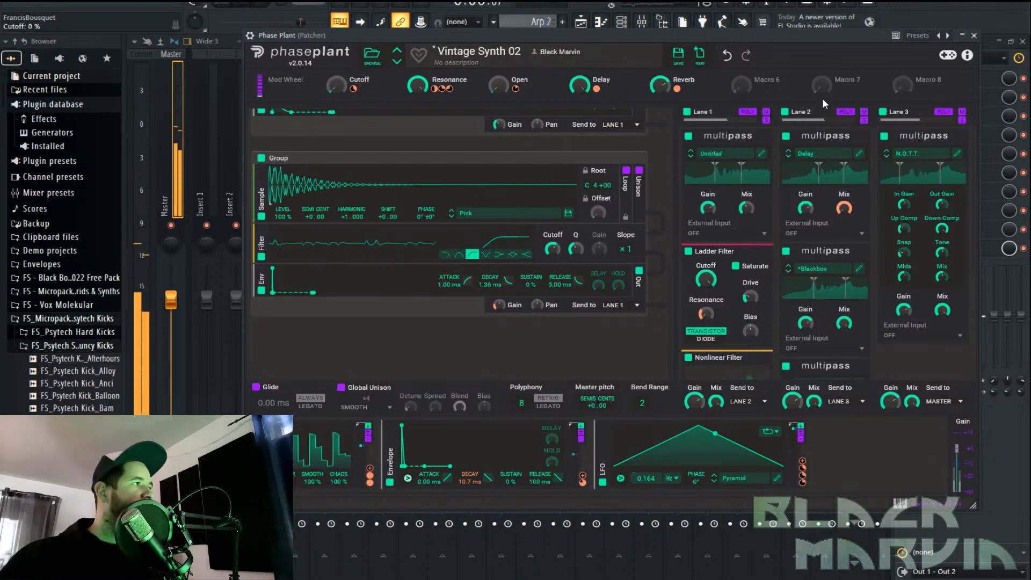
# Close the Phase Plant window and open VFX Sequencer from the Patcher map
pyautogui.click(974, 35)
pyautogui.rightClick(524, 208)
pyautogui.click(395, 290)
pyautogui.doubleClick(395, 290)
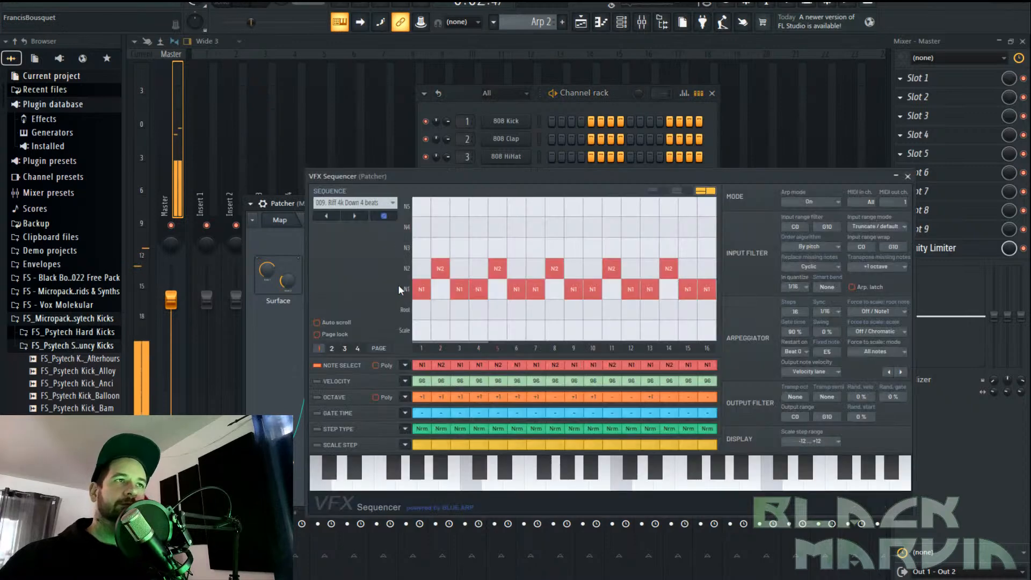
# Browse the sequencer's patterns, load 012. Riff 3k Up 8 beats and bring the Channel rack into focus
pyautogui.click(354, 215)
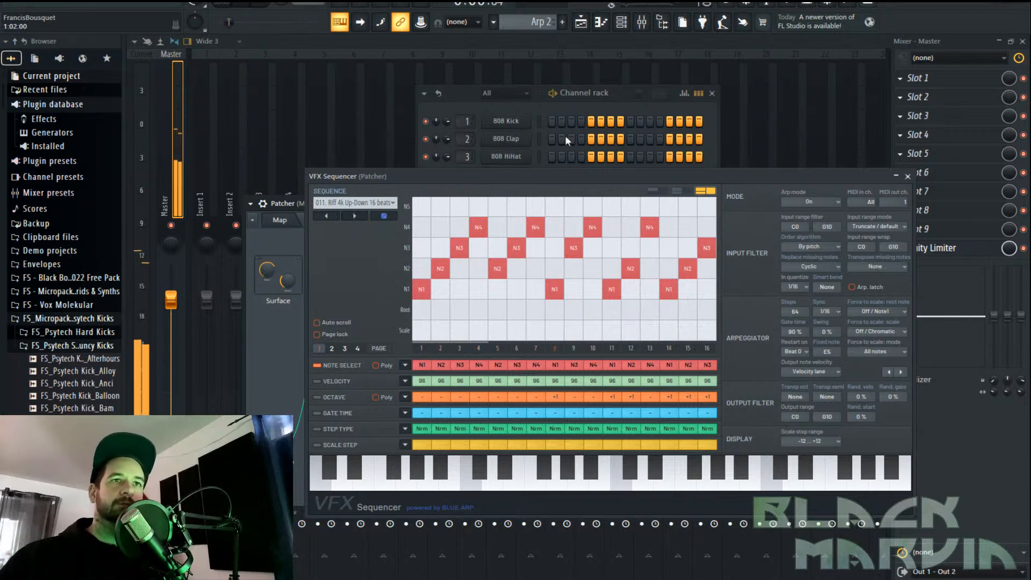
pyautogui.click(355, 216)
pyautogui.click(354, 203)
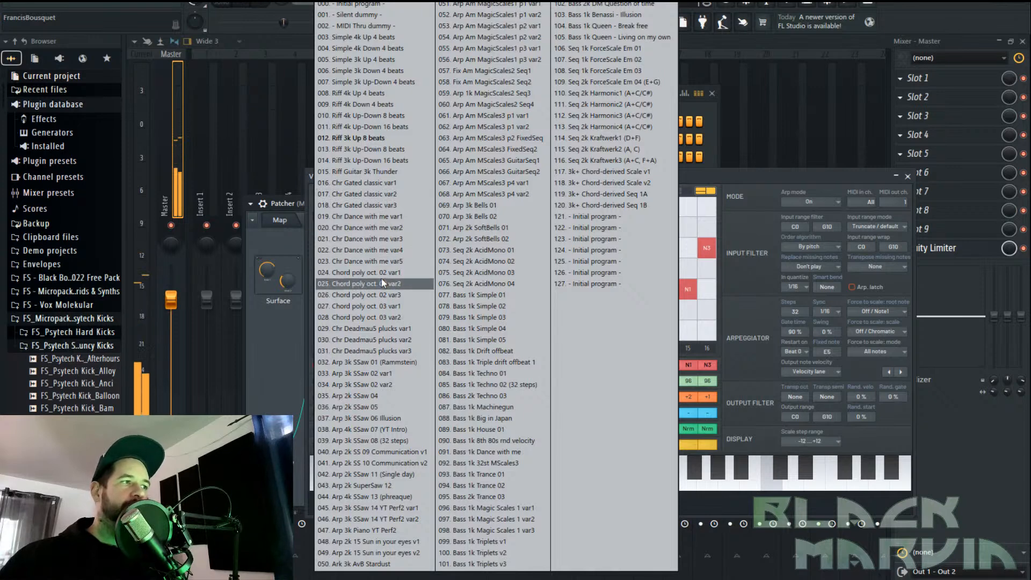
pyautogui.click(744, 179)
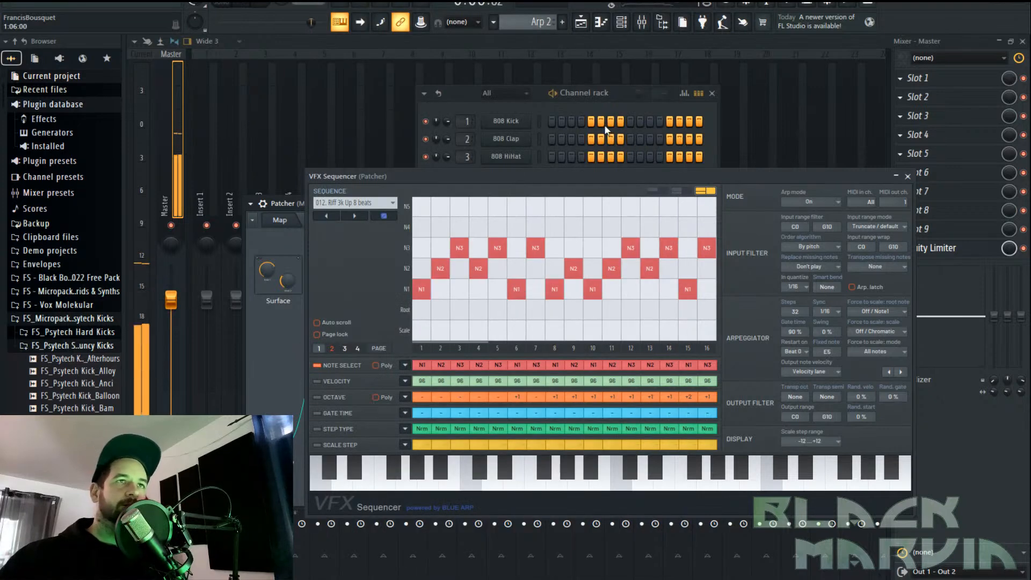
pyautogui.click(625, 95)
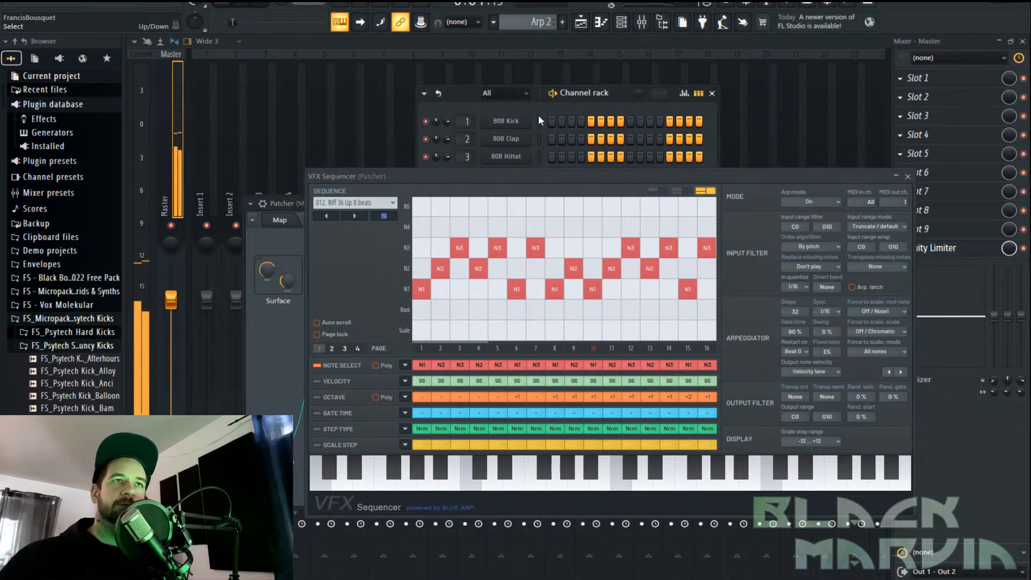
# Close VFX Sequencer, reopen Phase Plant and save the patch as Vintage Synth 02,5 in the Vintage Synths folder
pyautogui.click(904, 177)
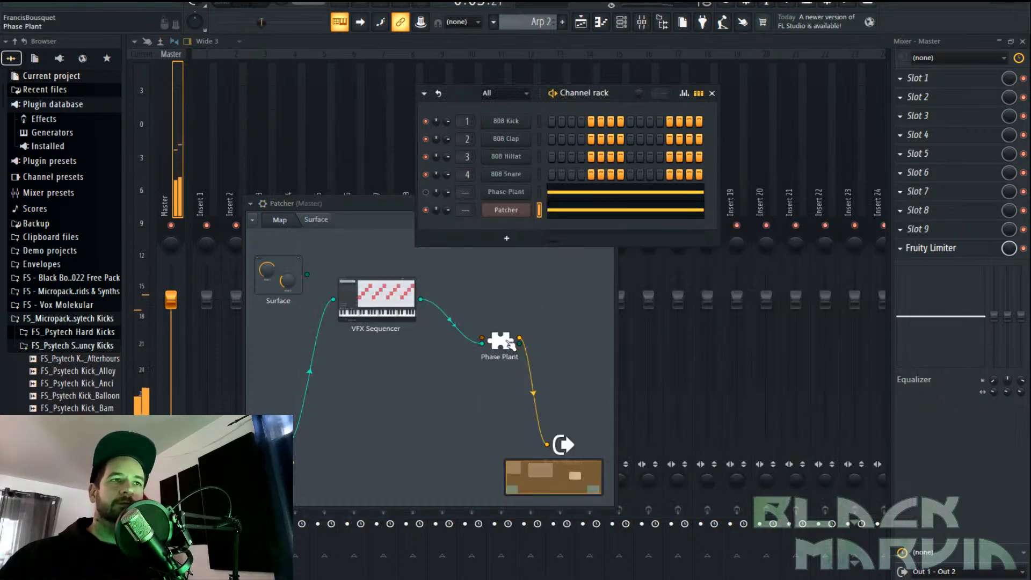
pyautogui.doubleClick(508, 344)
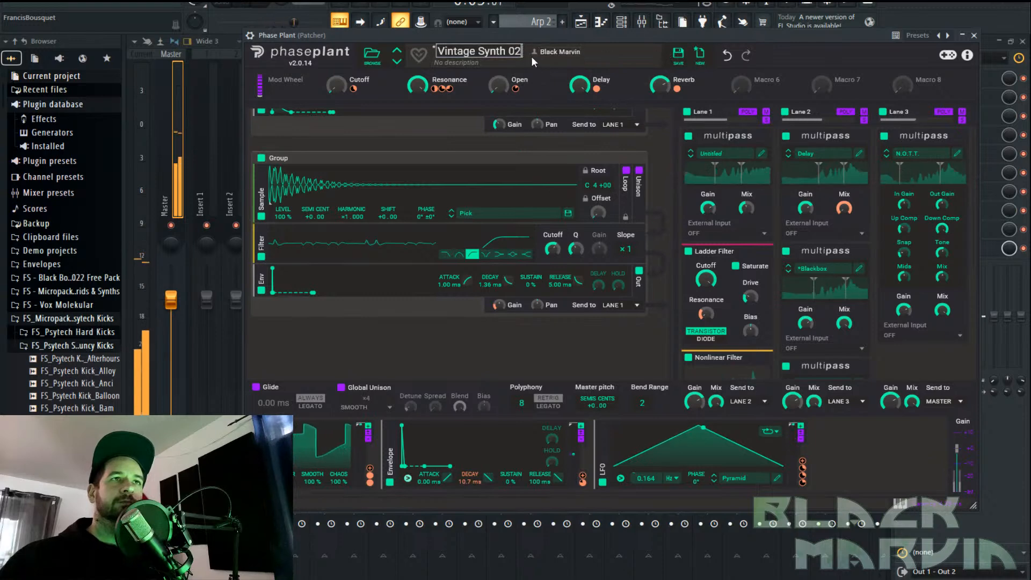
pyautogui.write('2')
pyautogui.press('Return')
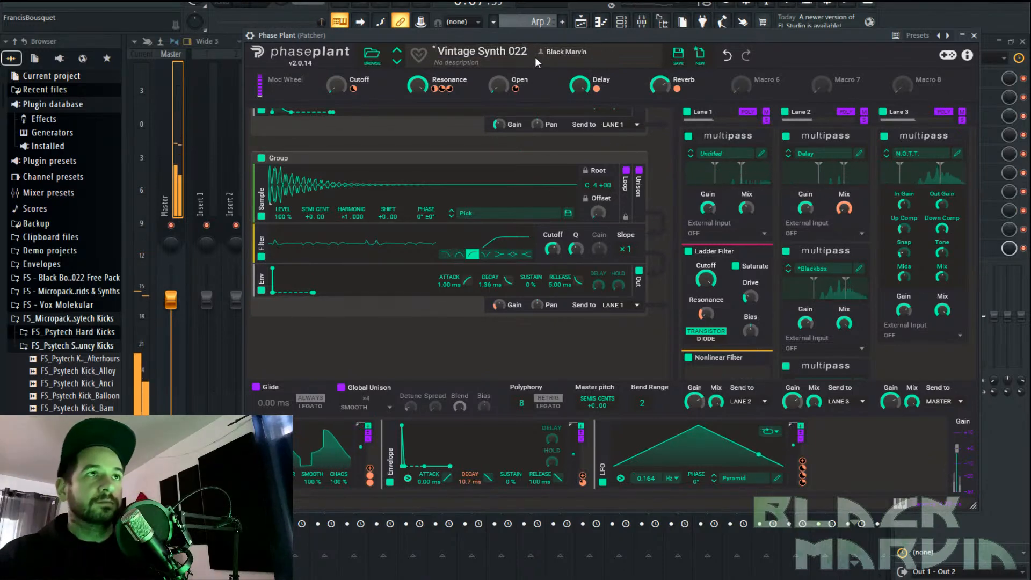
pyautogui.click(679, 54)
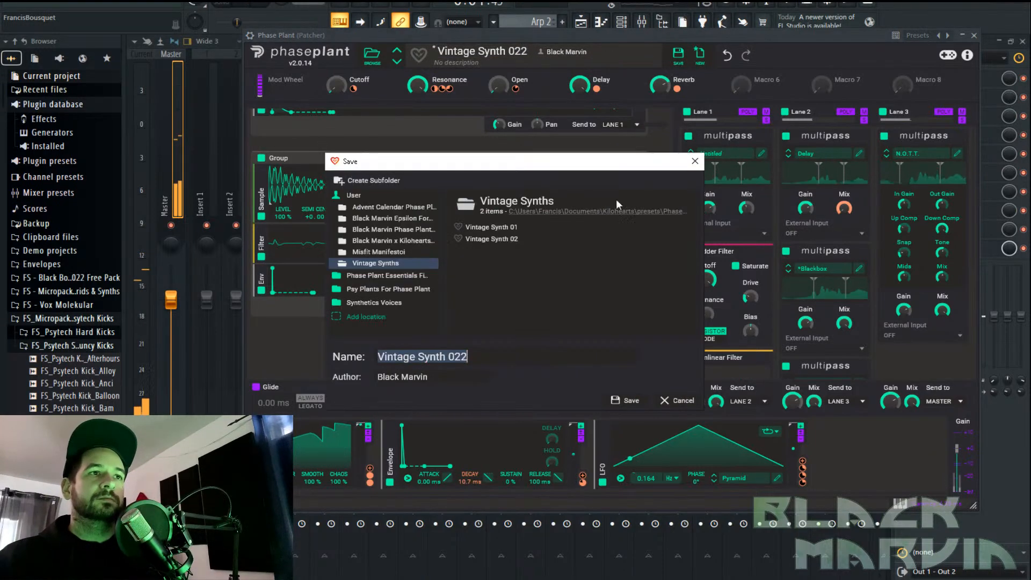
pyautogui.click(492, 359)
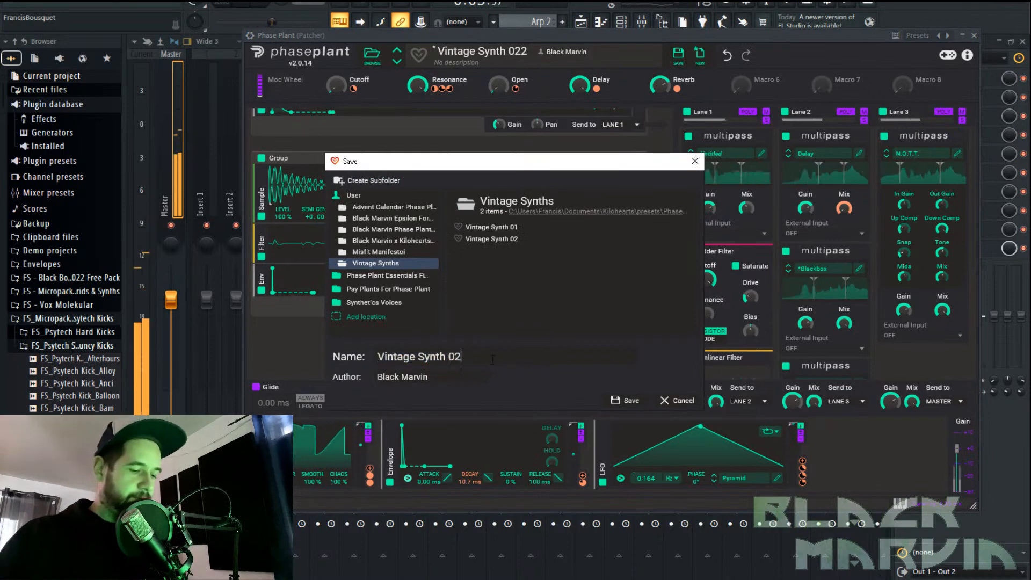
pyautogui.write(',5')
pyautogui.press('Return')
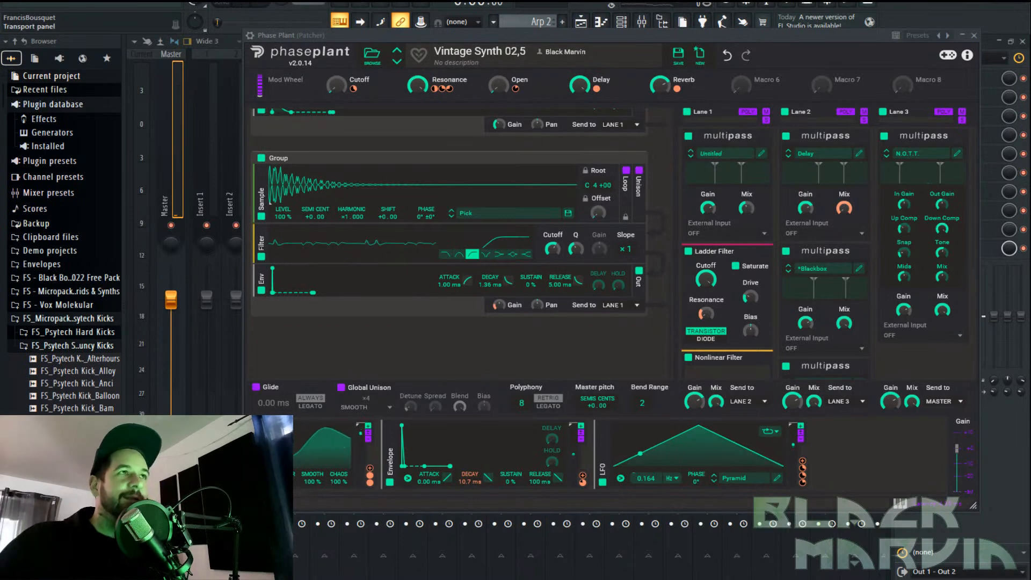
# Stop playback, reset Phase Plant to a blank patch and add a Wavetable generator
pyautogui.click(241, 5)
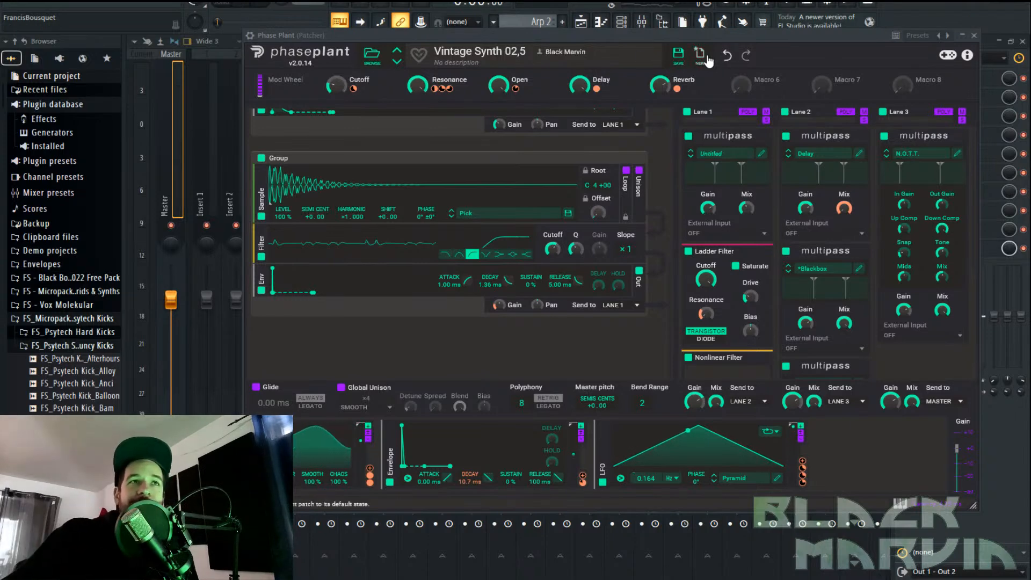
pyautogui.click(372, 53)
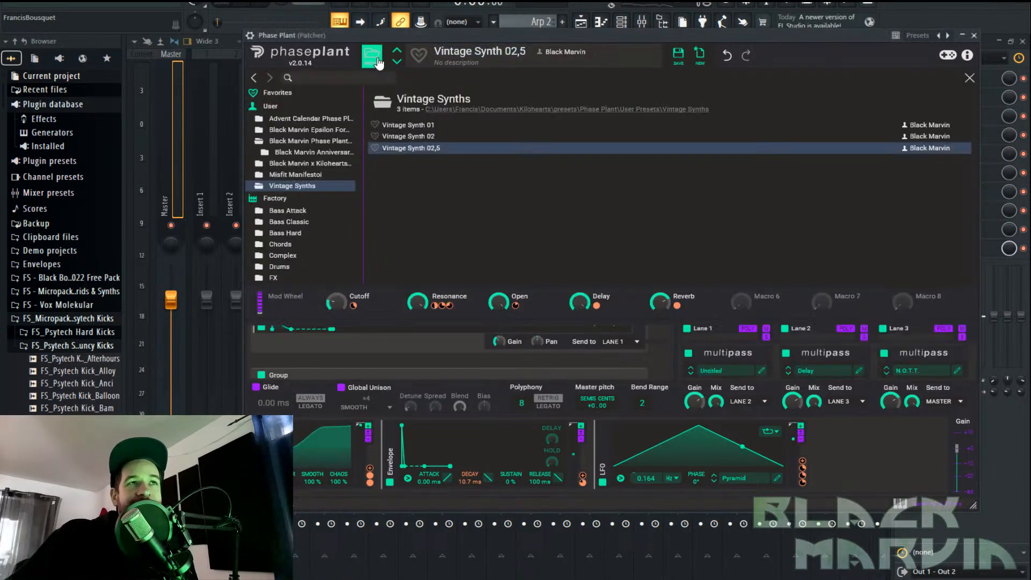
pyautogui.click(969, 79)
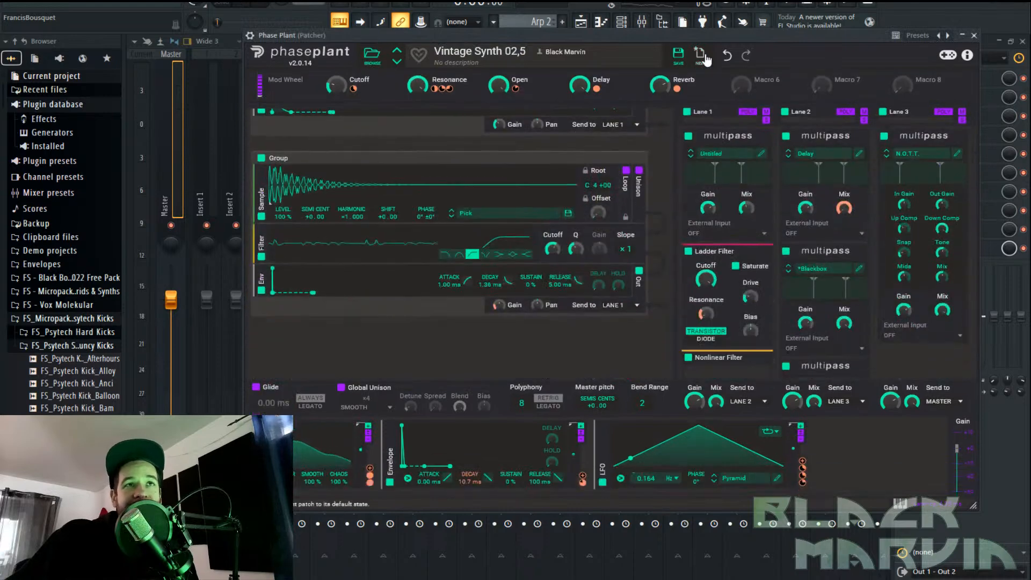
pyautogui.click(699, 54)
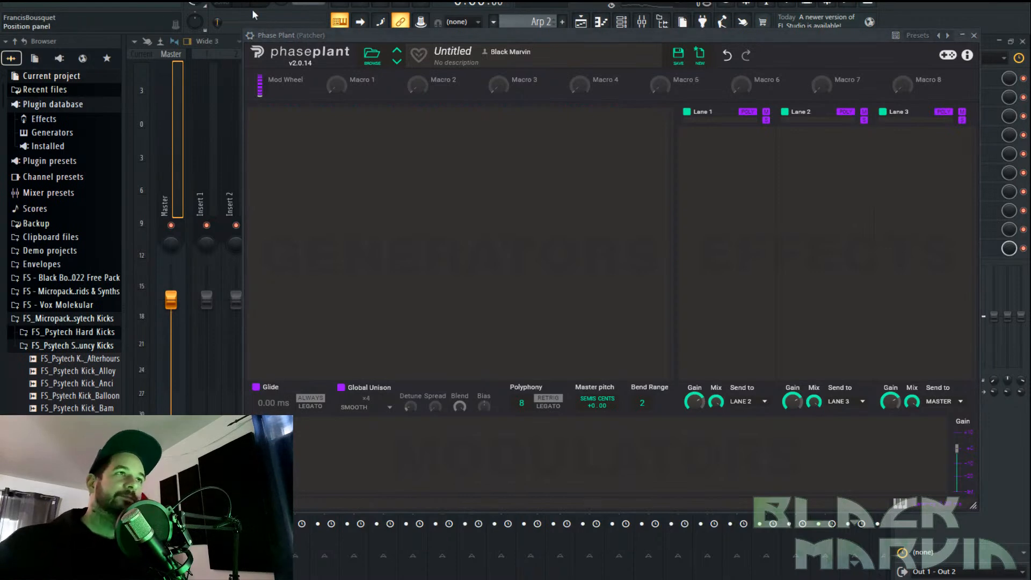
pyautogui.click(336, 148)
pyautogui.click(361, 209)
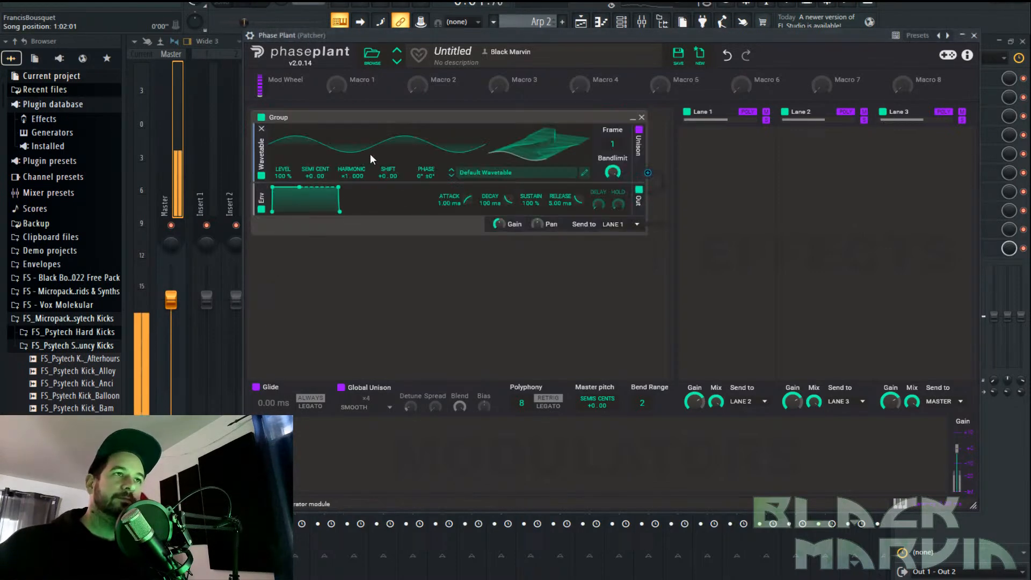
# Load the pattern 071. Arp 2k SoftBells 01 in VFX Sequencer and close the sequencer window
pyautogui.click(511, 172)
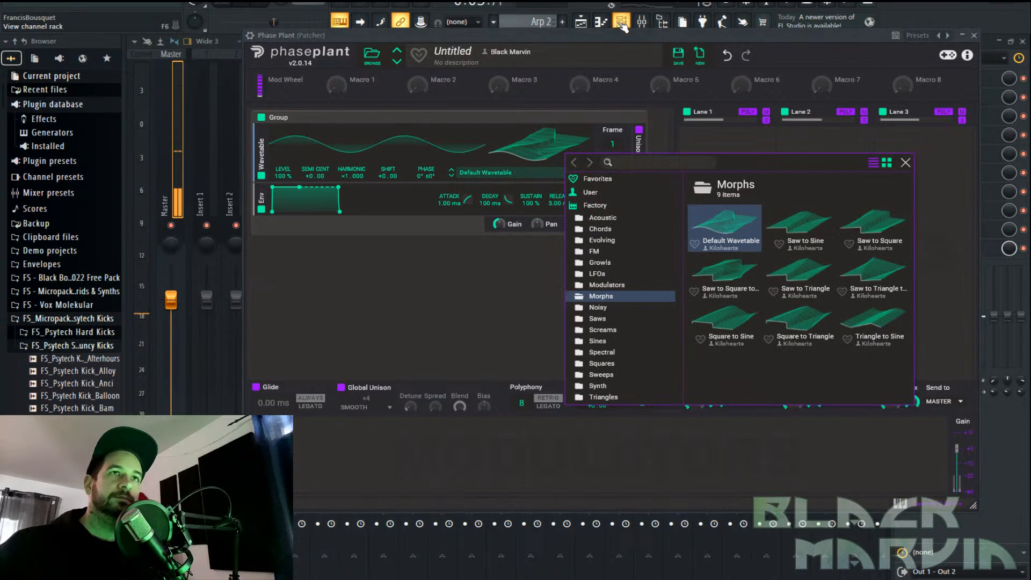
pyautogui.click(973, 35)
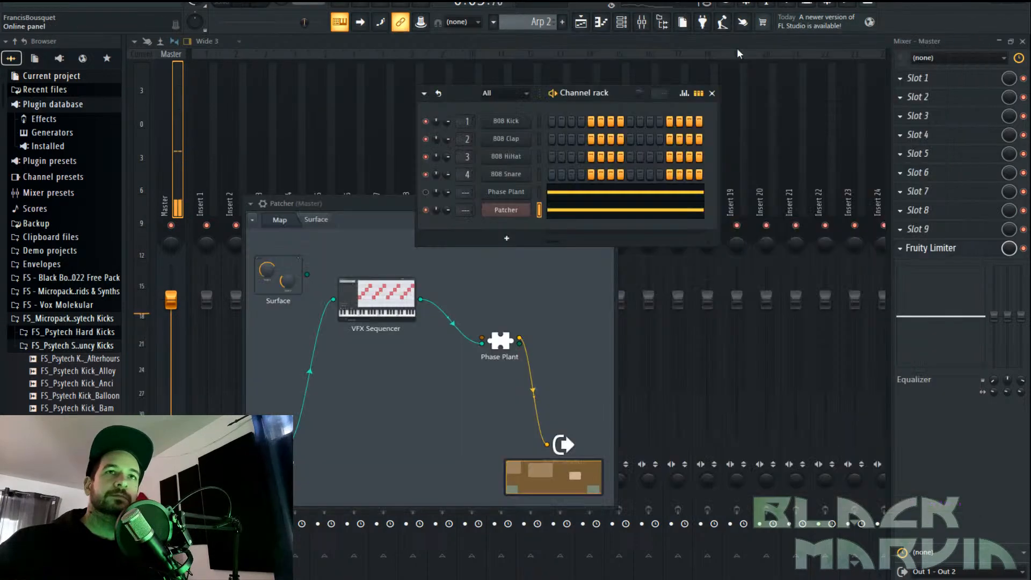
pyautogui.click(511, 211)
pyautogui.click(512, 212)
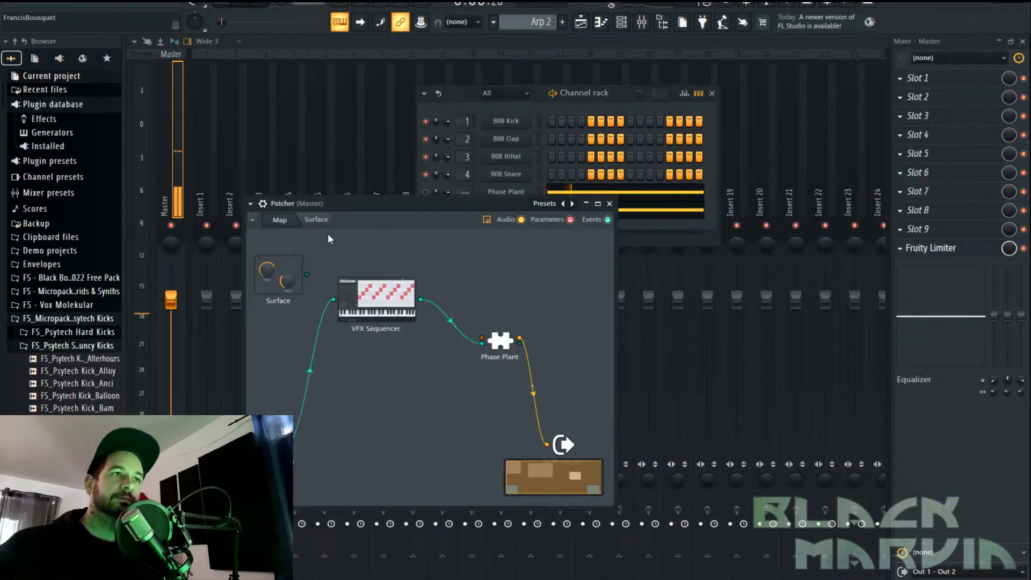
pyautogui.doubleClick(366, 297)
pyautogui.click(354, 215)
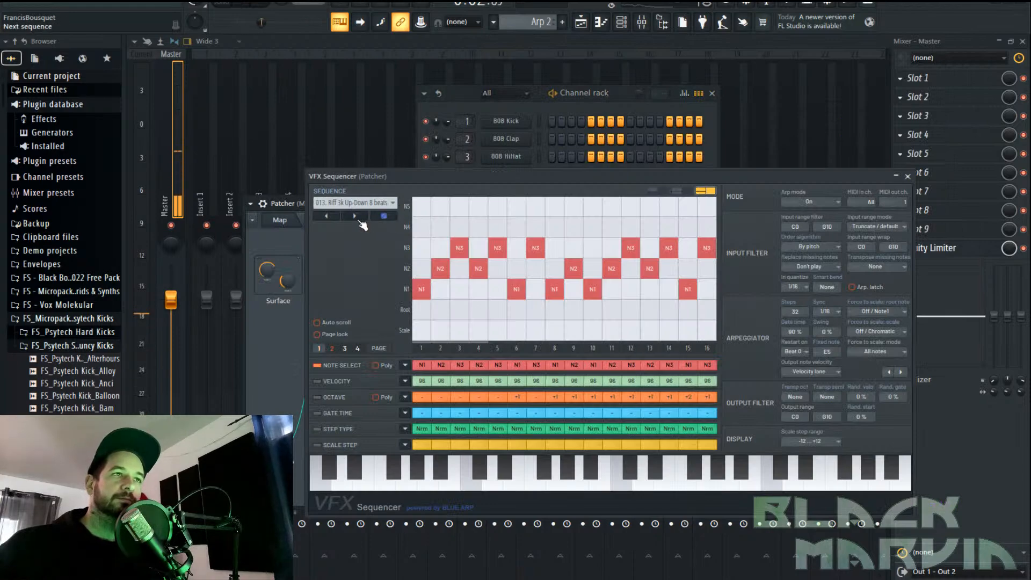
pyautogui.click(354, 203)
pyautogui.click(495, 227)
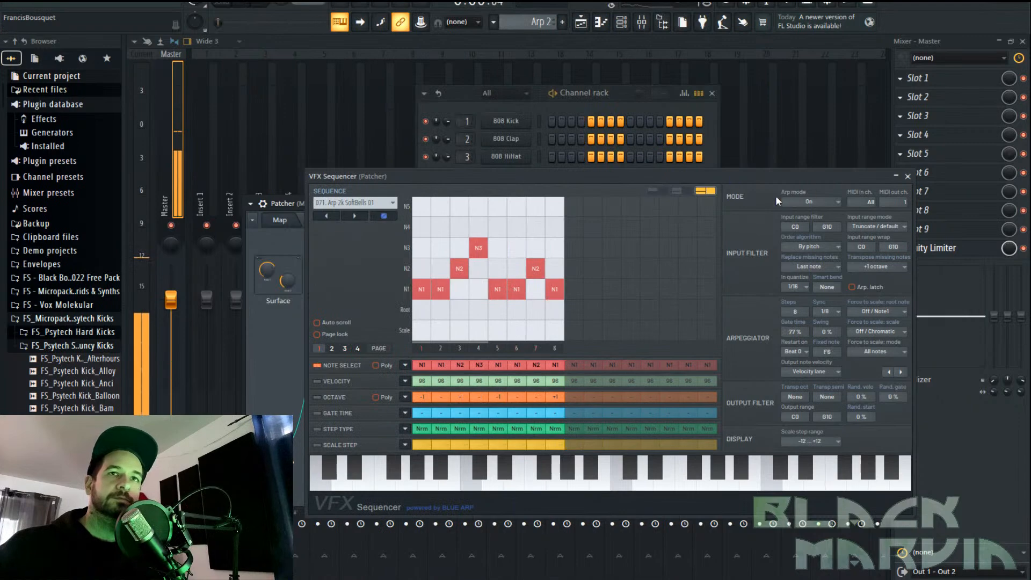
pyautogui.click(907, 177)
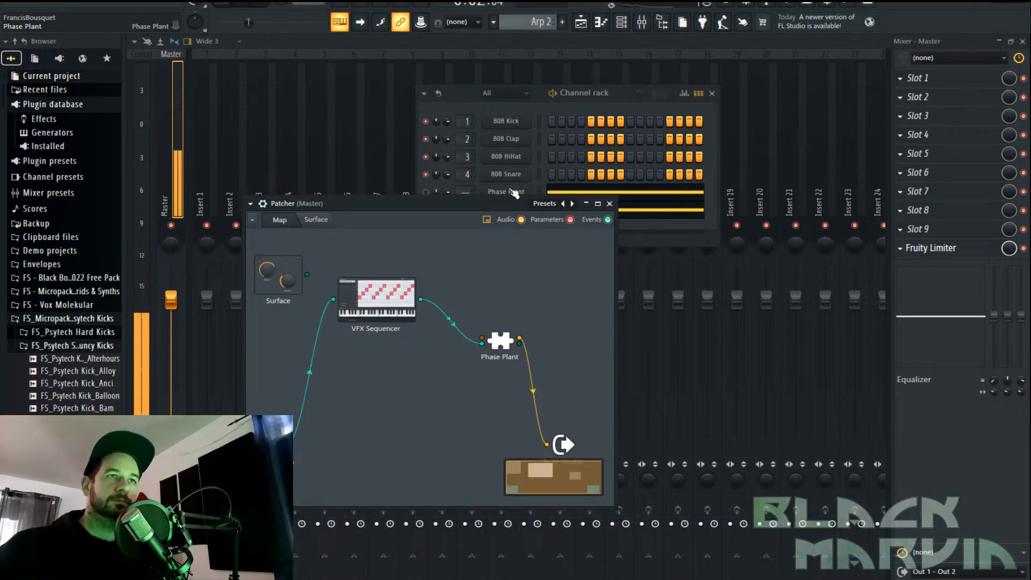
# Bring Patcher back up from the Channel rack and reopen Phase Plant from its map
pyautogui.click(621, 98)
pyautogui.click(525, 209)
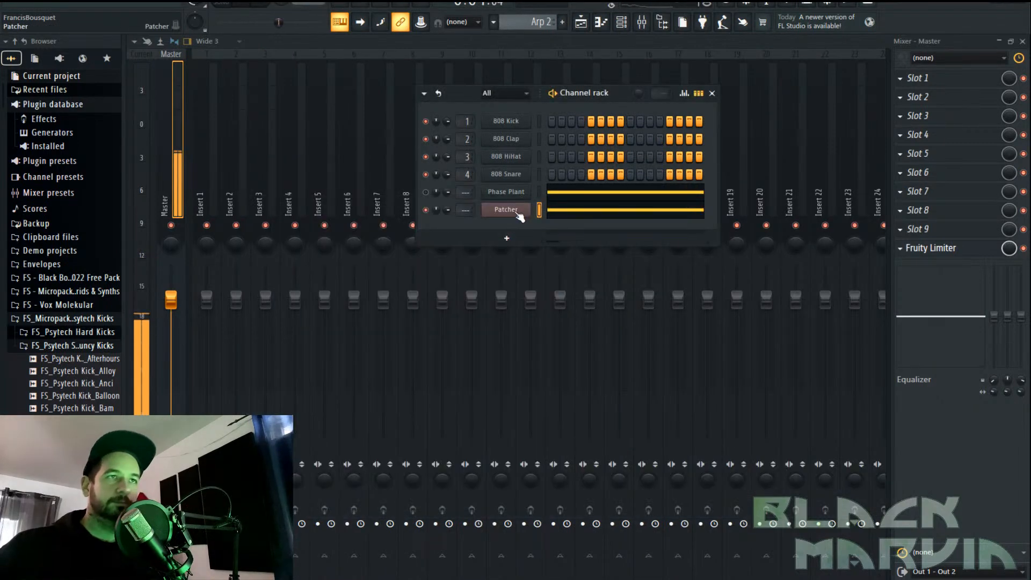
pyautogui.click(526, 208)
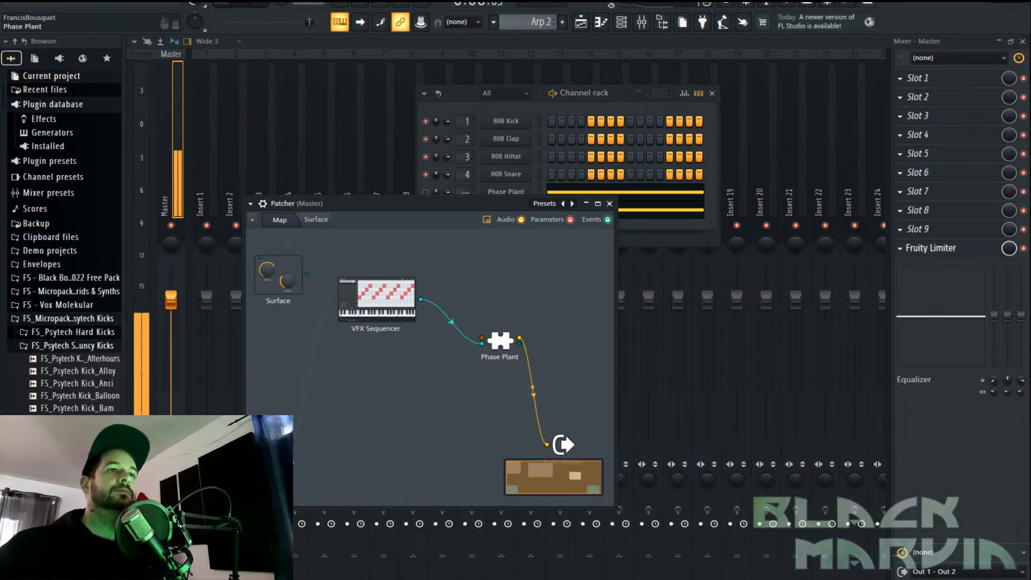
pyautogui.click(499, 341)
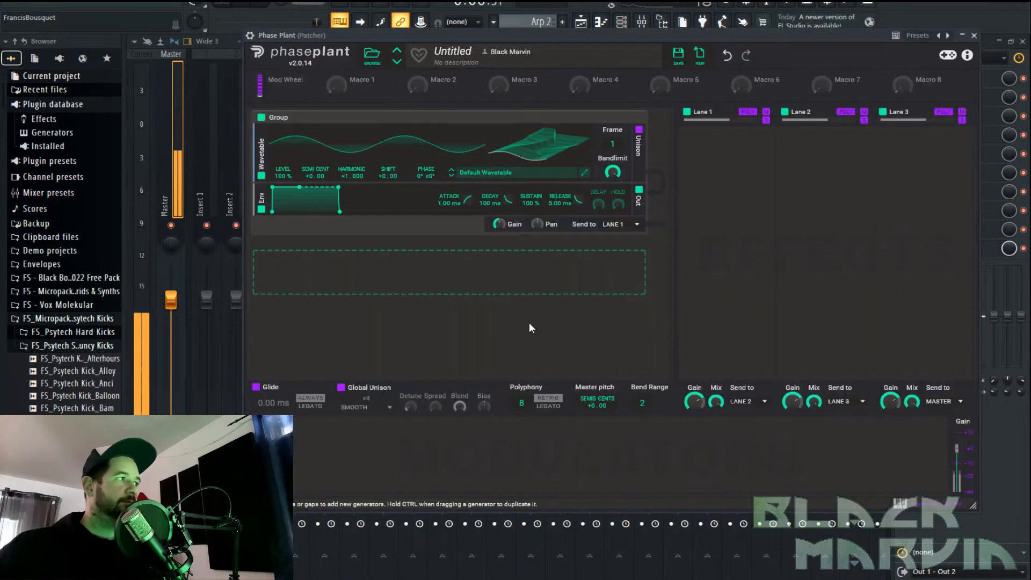
# Load a wavetable from the Saws folder of The Prophecy's Virology Wavetables and switch to a neighbouring one
pyautogui.click(504, 177)
pyautogui.scroll(-5, 645, 336)
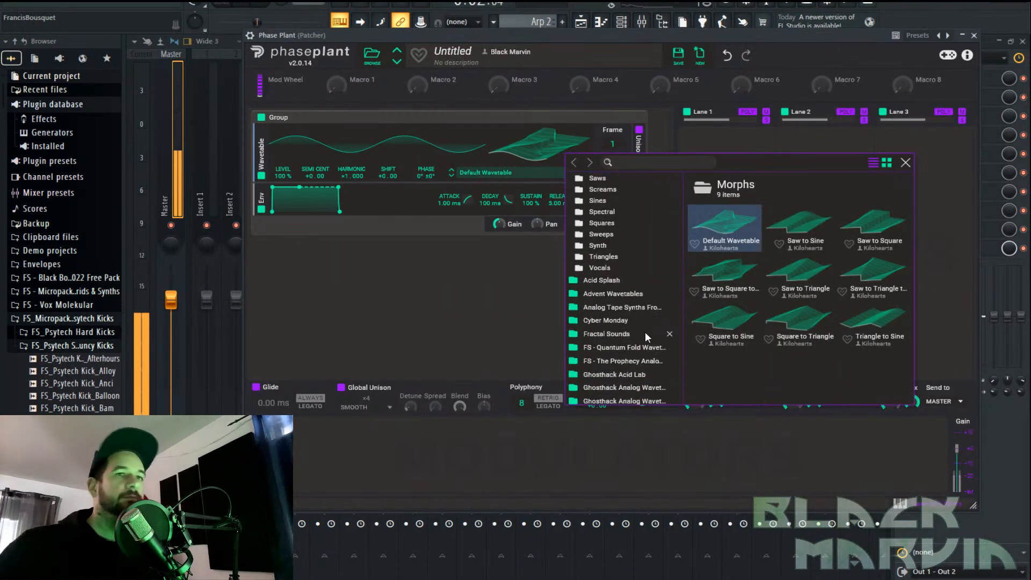
pyautogui.click(638, 362)
pyautogui.doubleClick(798, 322)
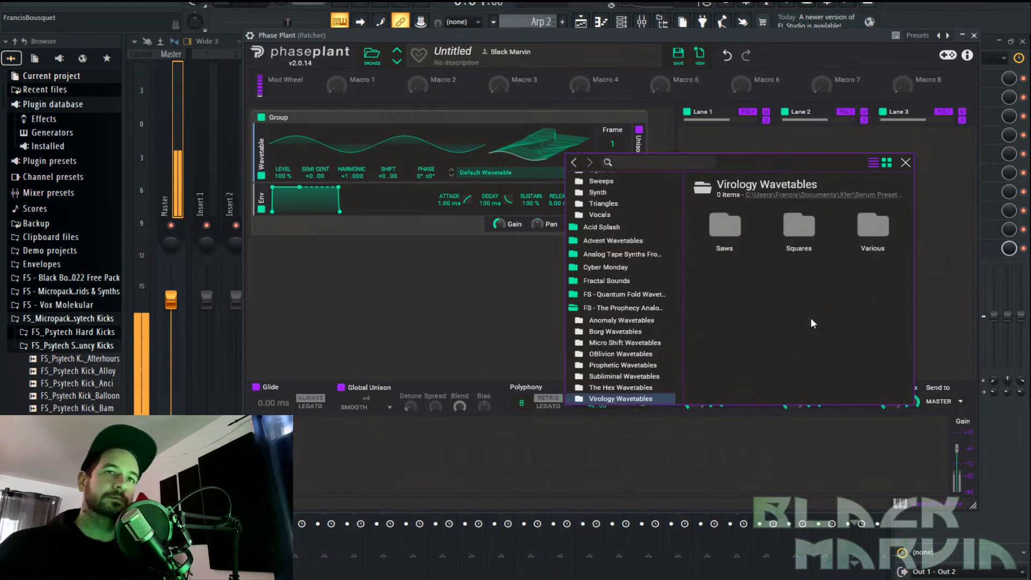
pyautogui.doubleClick(732, 223)
pyautogui.click(725, 223)
pyautogui.click(512, 157)
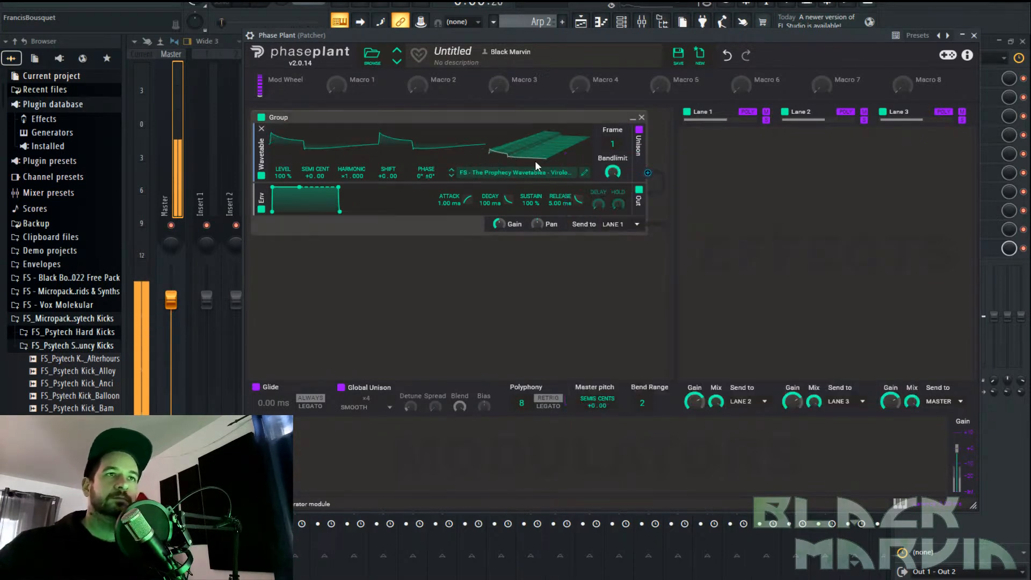
pyautogui.click(451, 175)
# Sweep the wavetable's Frame by hand, then add a Random modulator and assign it to Frame
pyautogui.moveTo(612, 143); pyautogui.dragTo(612, 226)
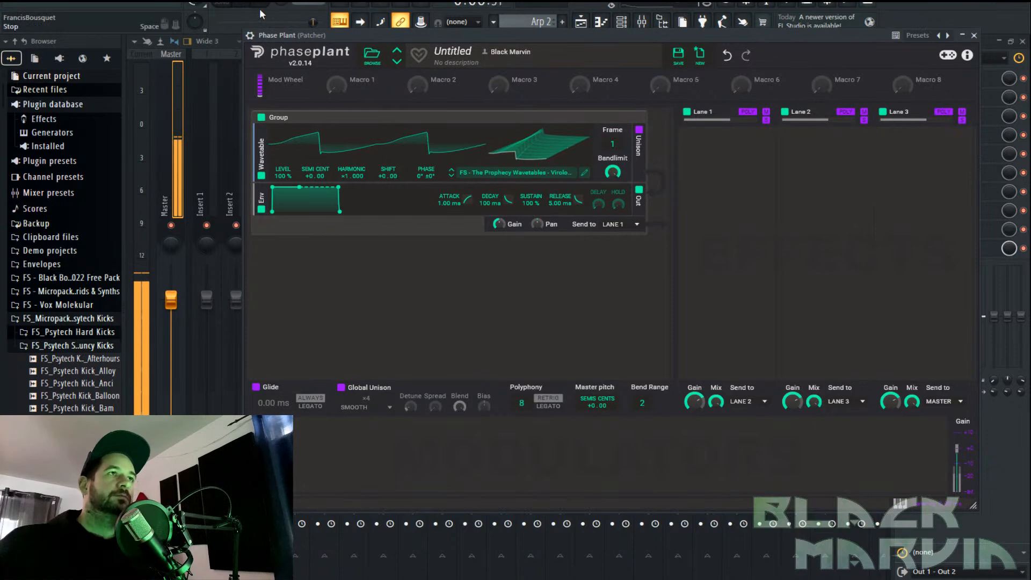
pyautogui.moveTo(612, 144); pyautogui.dragTo(612, 225)
pyautogui.click(326, 481)
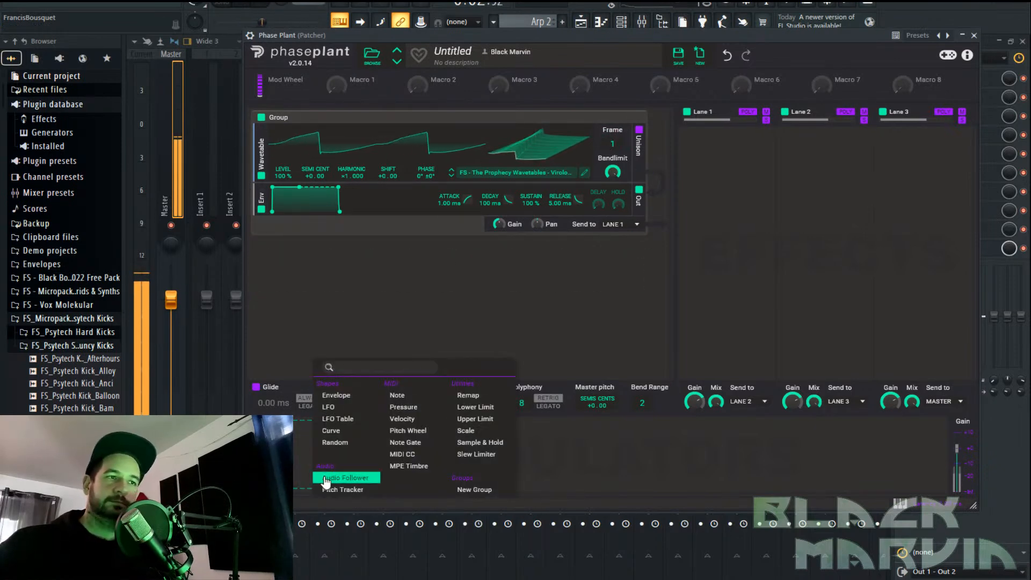
pyautogui.click(332, 441)
pyautogui.moveTo(435, 483); pyautogui.dragTo(612, 152)
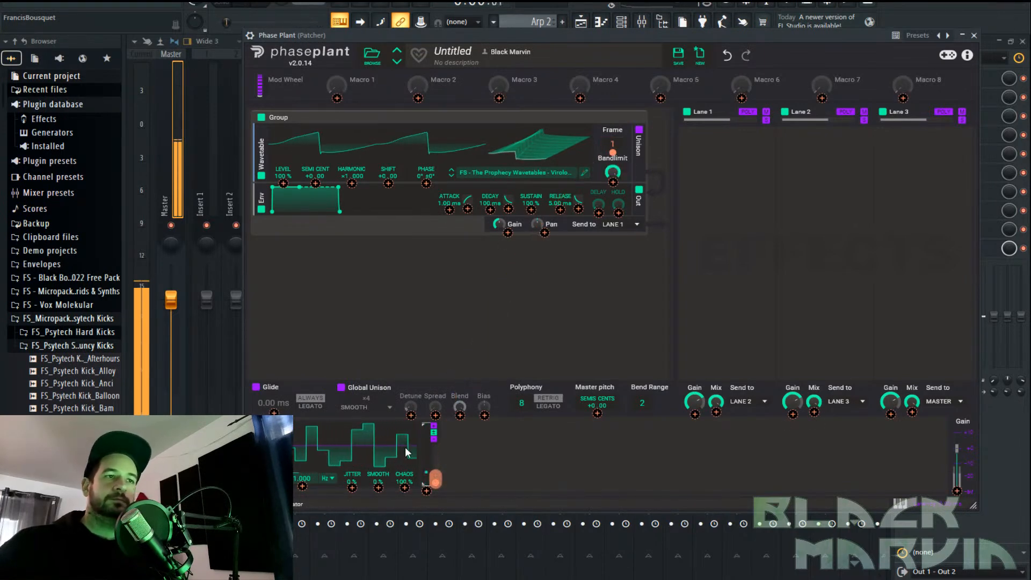
# Set the random modulator's smoothing to 100% and its rate to 3.043 Hz
pyautogui.moveTo(377, 479); pyautogui.dragTo(378, 424)
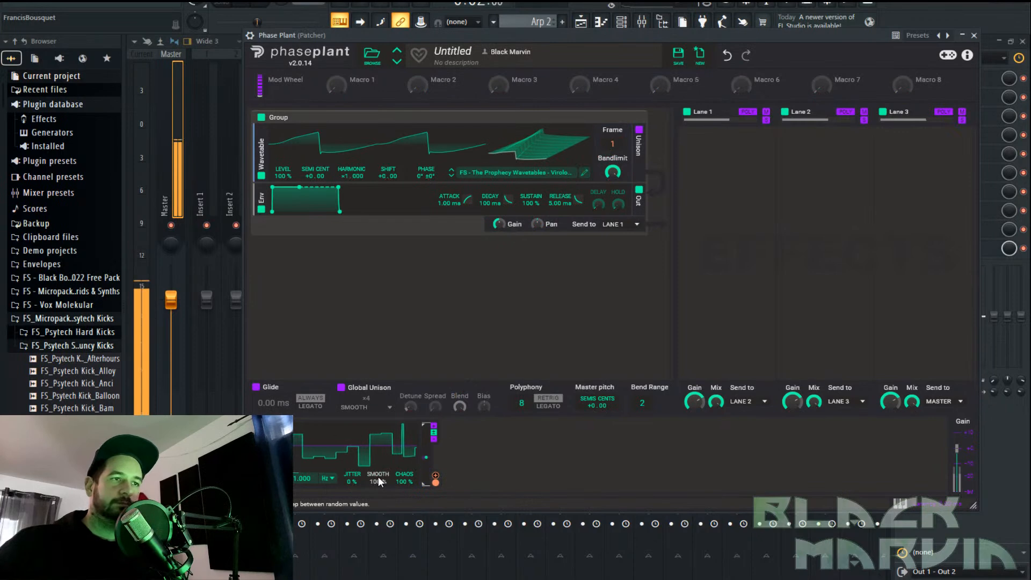
pyautogui.moveTo(301, 481); pyautogui.dragTo(305, 475)
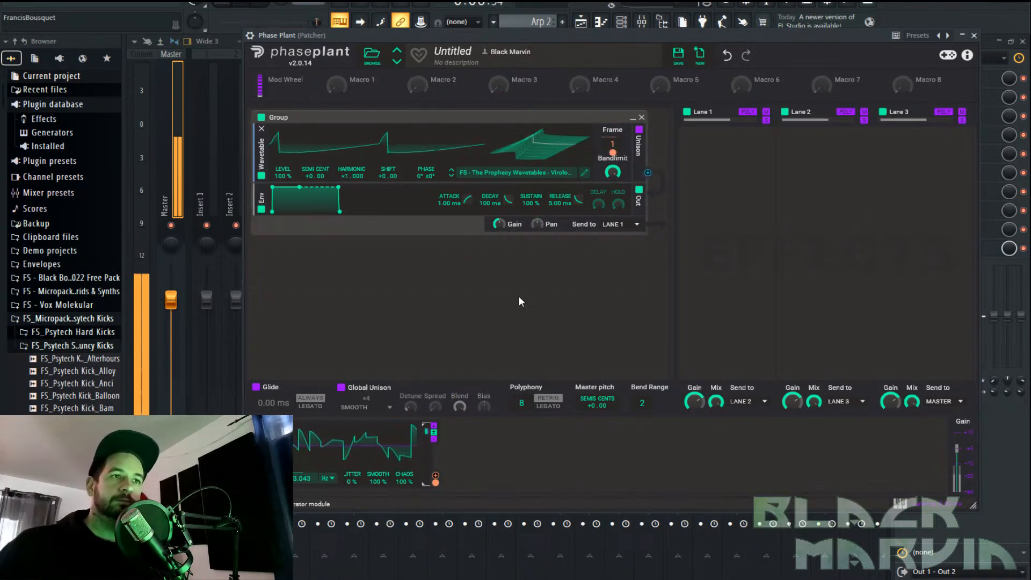
pyautogui.click(278, 478)
pyautogui.moveTo(344, 541)
pyautogui.click(452, 551)
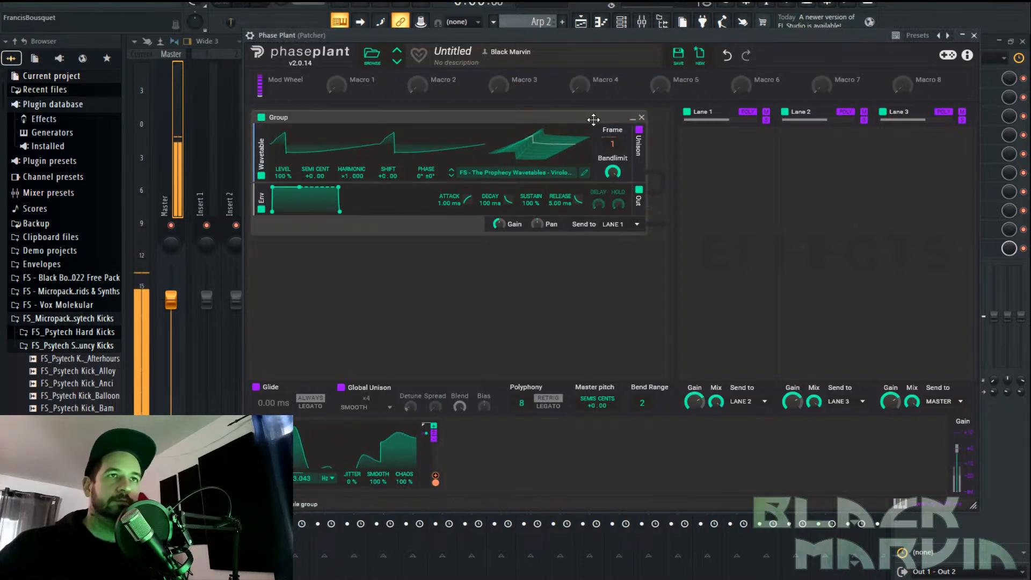
# Adjust the random modulation of the wavetable's frame and lower the wavetable's pitch to -12.00 semitones
pyautogui.moveTo(435, 477); pyautogui.dragTo(613, 167)
pyautogui.moveTo(311, 171); pyautogui.dragTo(311, 204)
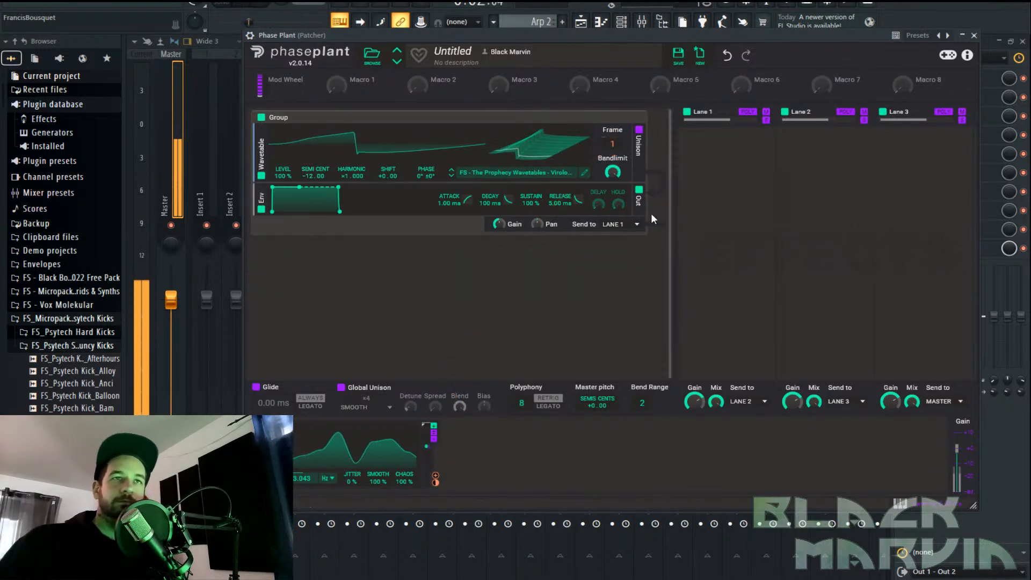
# Enable 4-voice unison on the wavetable, choose Synthetic voicing, and adjust its detune and spread
pyautogui.click(639, 131)
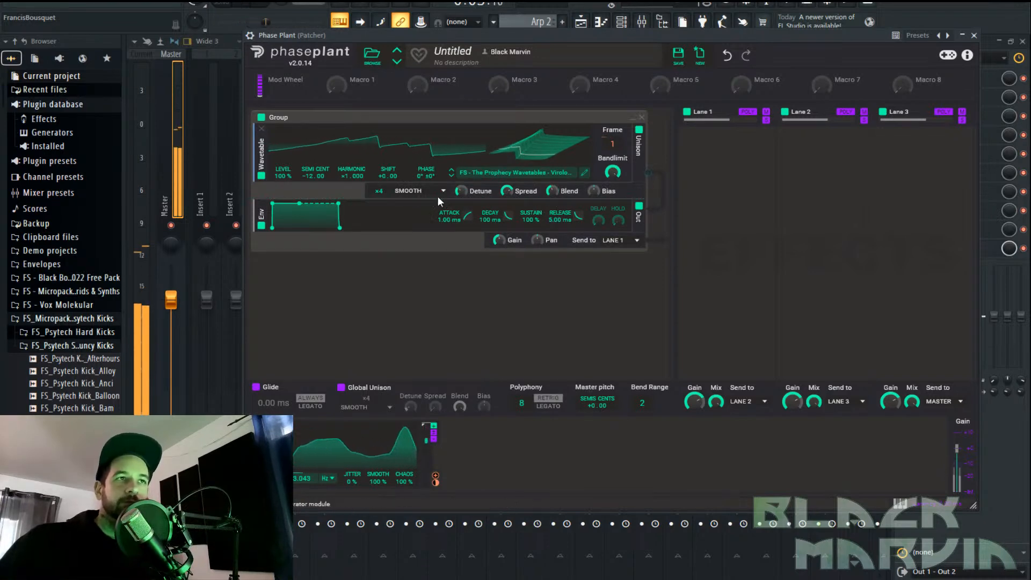
pyautogui.click(416, 191)
pyautogui.click(420, 203)
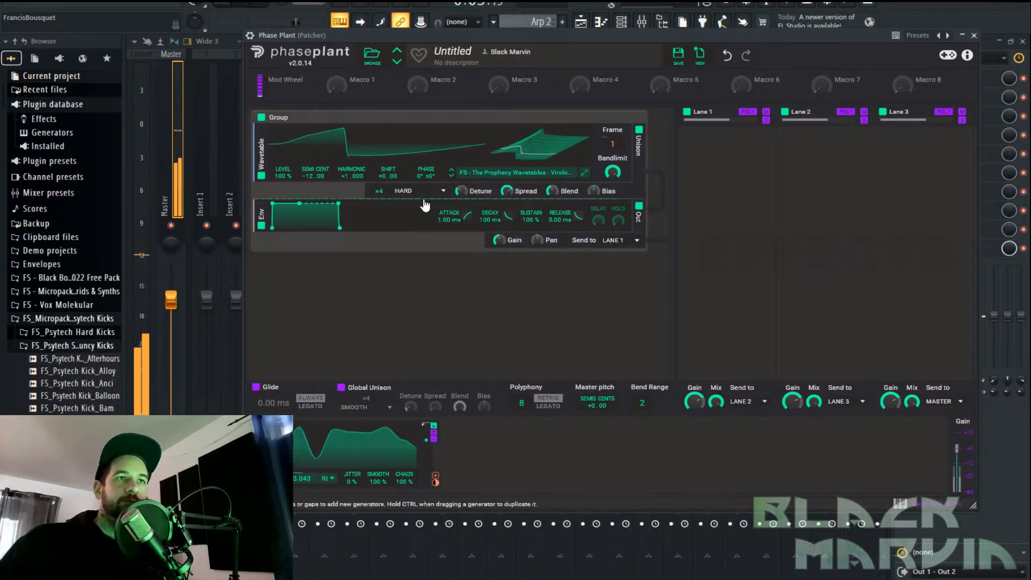
pyautogui.moveTo(461, 191); pyautogui.dragTo(461, 173)
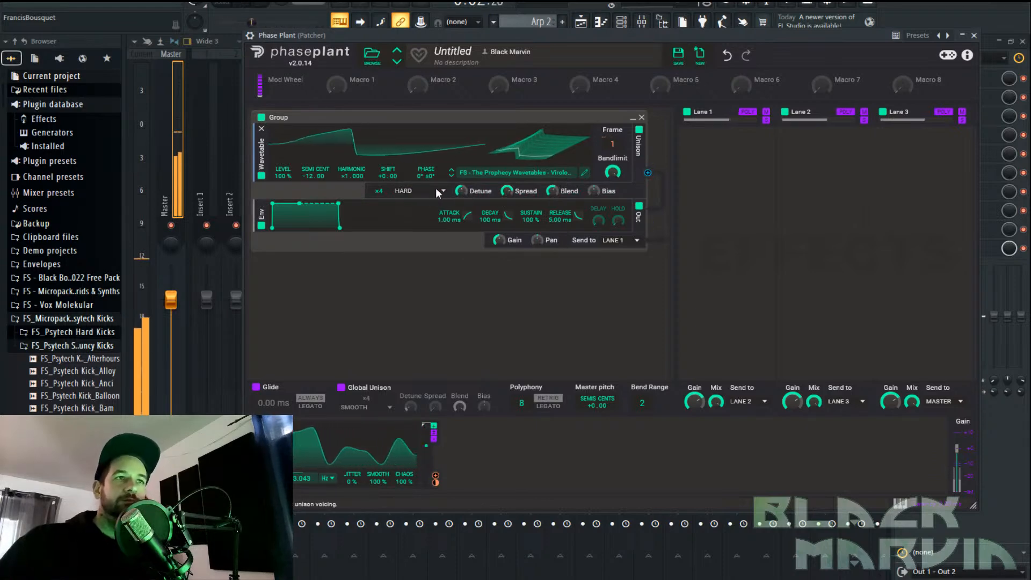
pyautogui.click(417, 191)
pyautogui.click(424, 214)
pyautogui.moveTo(507, 191); pyautogui.dragTo(552, 211)
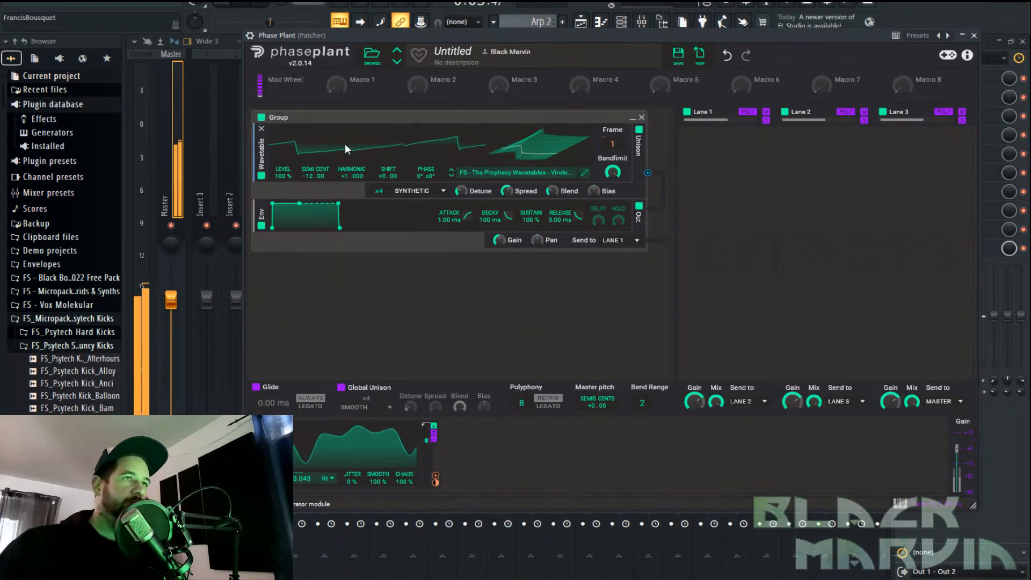
pyautogui.click(745, 170)
pyautogui.click(727, 290)
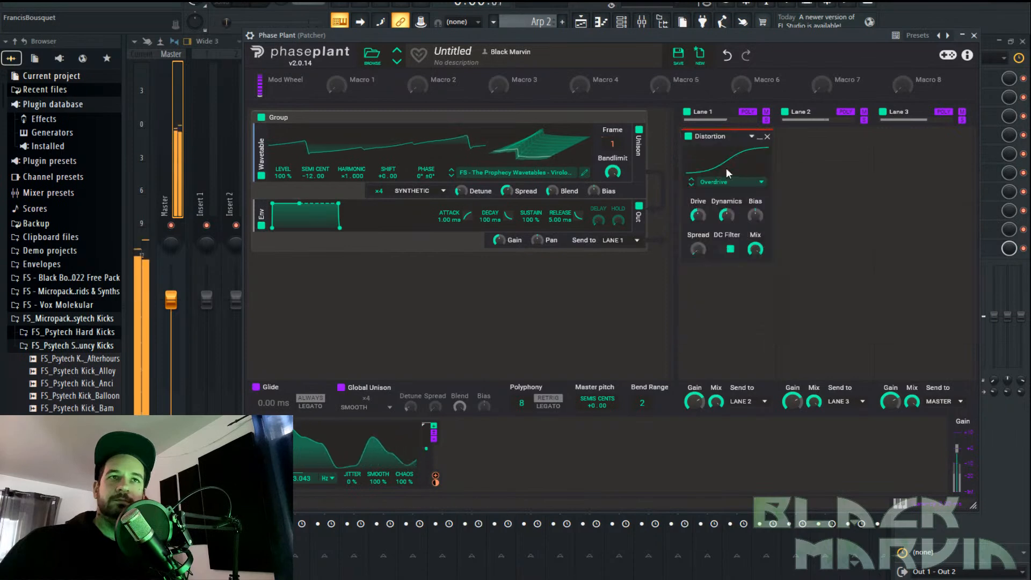
pyautogui.click(759, 132)
pyautogui.click(729, 167)
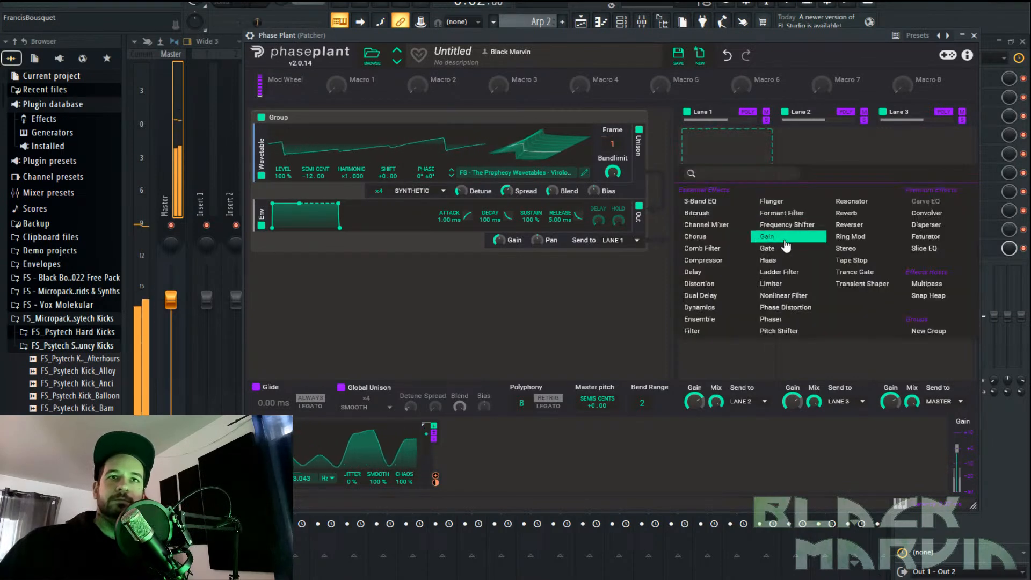
pyautogui.click(527, 275)
# Add a Distortion module to the generators, move it between the wavetable and its envelope, and delete the leftover empty group
pyautogui.click(327, 277)
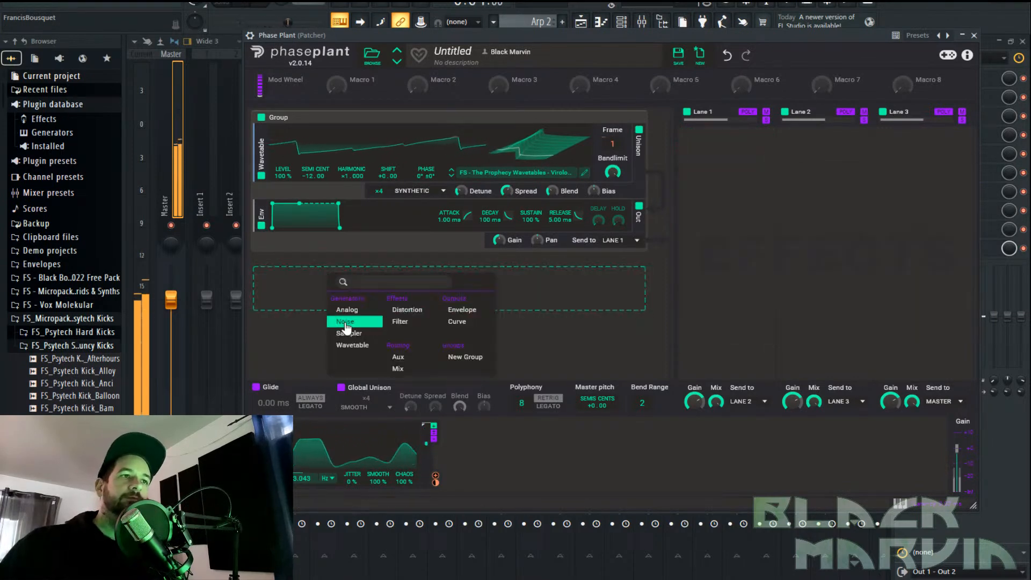
pyautogui.click(400, 321)
pyautogui.moveTo(261, 303); pyautogui.dragTo(276, 201)
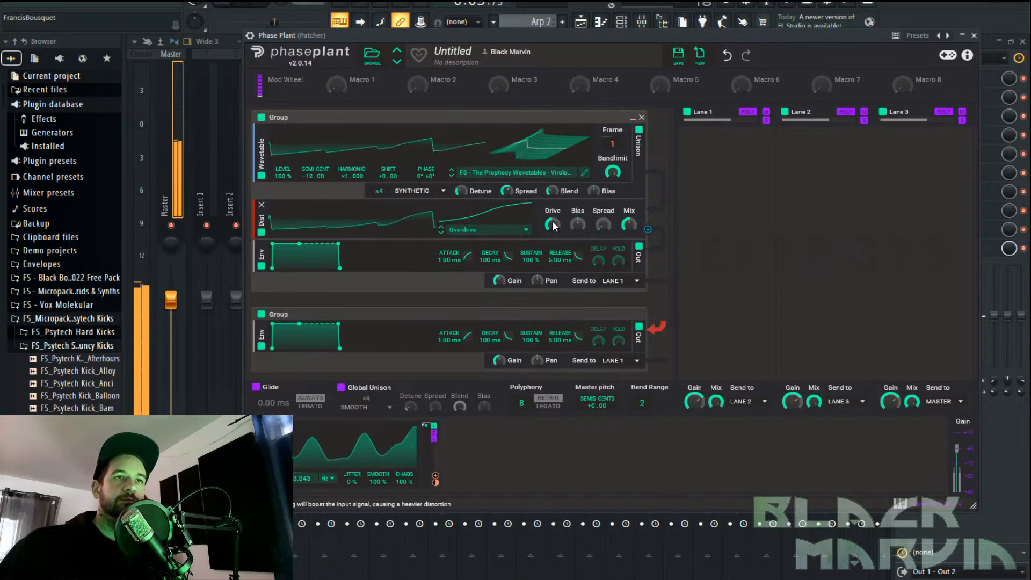
pyautogui.moveTo(265, 223)
pyautogui.mouseDown()
pyautogui.moveTo(267, 155)
pyautogui.moveTo(266, 236)
pyautogui.mouseUp()
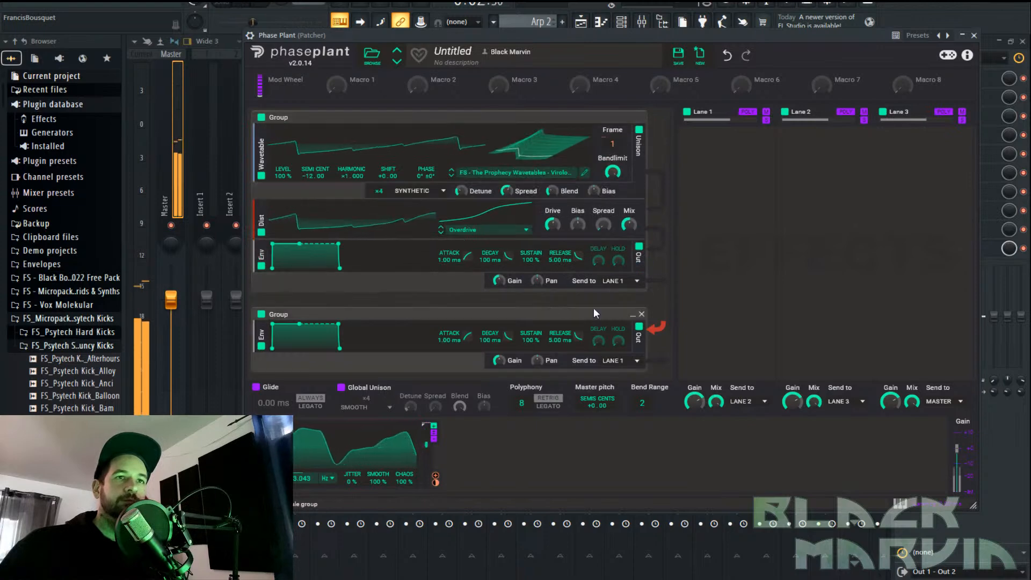
pyautogui.click(641, 314)
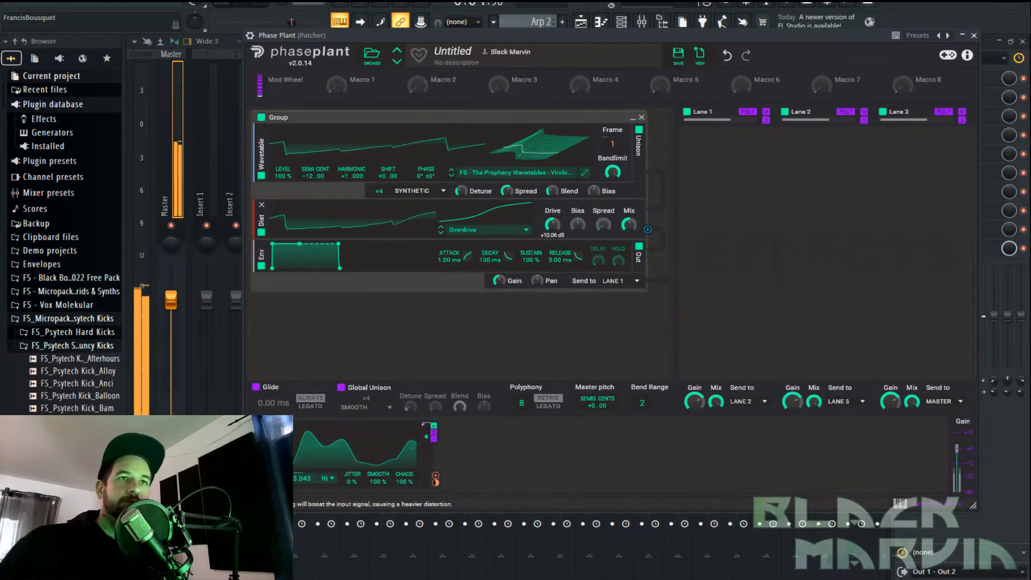
# Try Saturate on the generator group's distortion, and settle on the Foldback type
pyautogui.click(486, 229)
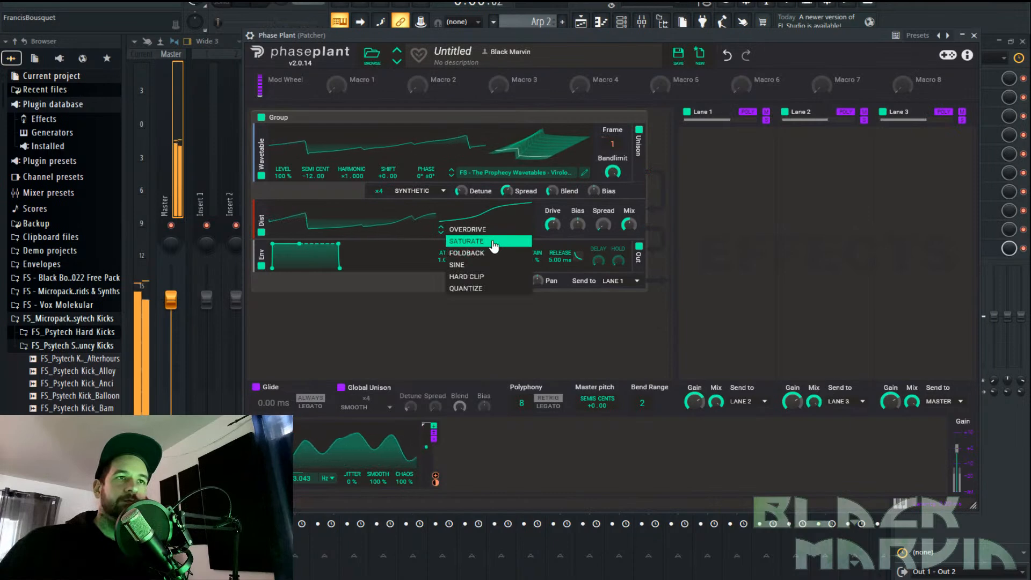
pyautogui.click(494, 242)
pyautogui.click(489, 230)
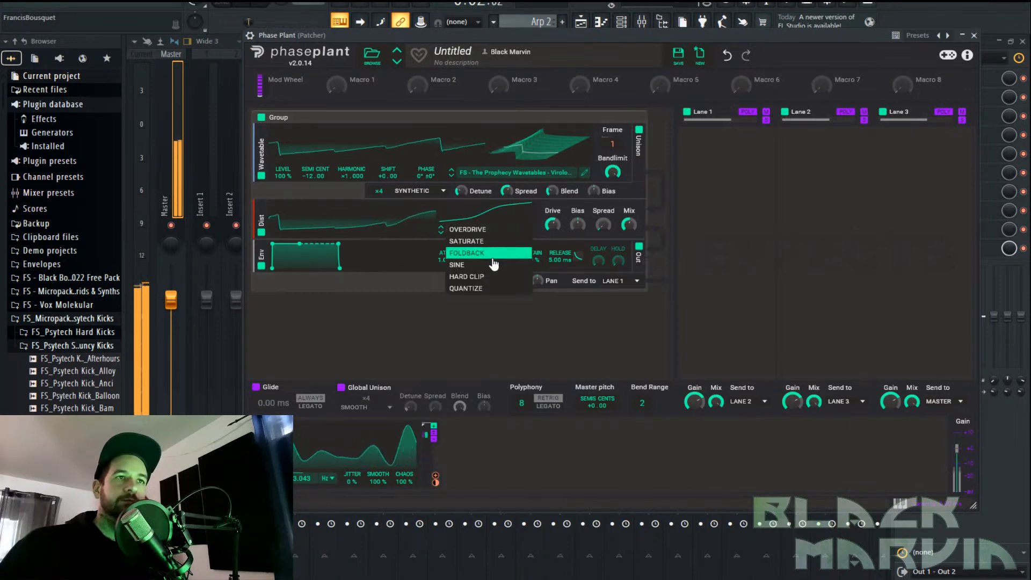
pyautogui.click(491, 254)
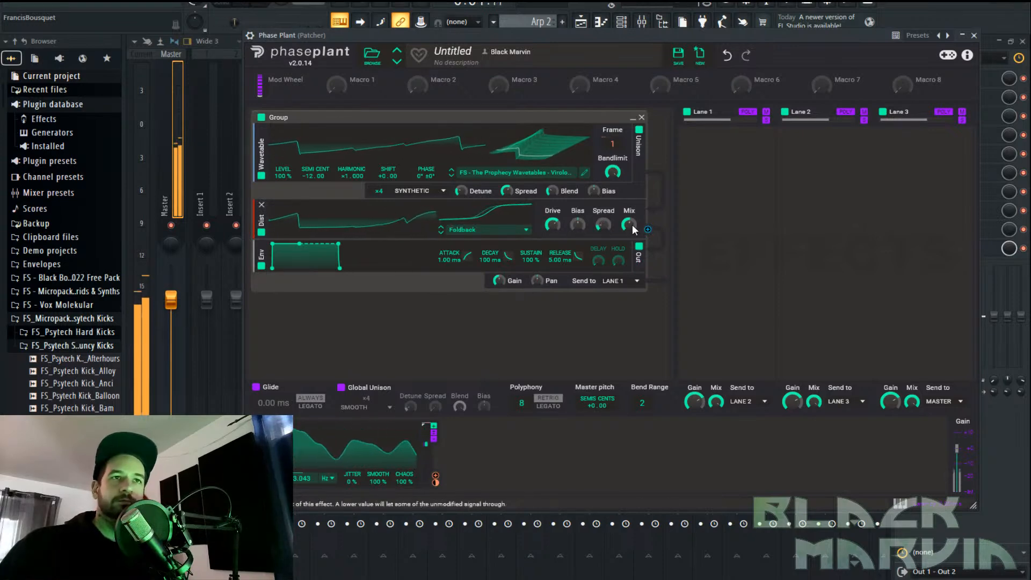
# Add a Ladder Filter to Lane 1 and modulate its cutoff with a new Envelope that has a 7% sustain
pyautogui.click(738, 148)
pyautogui.click(773, 252)
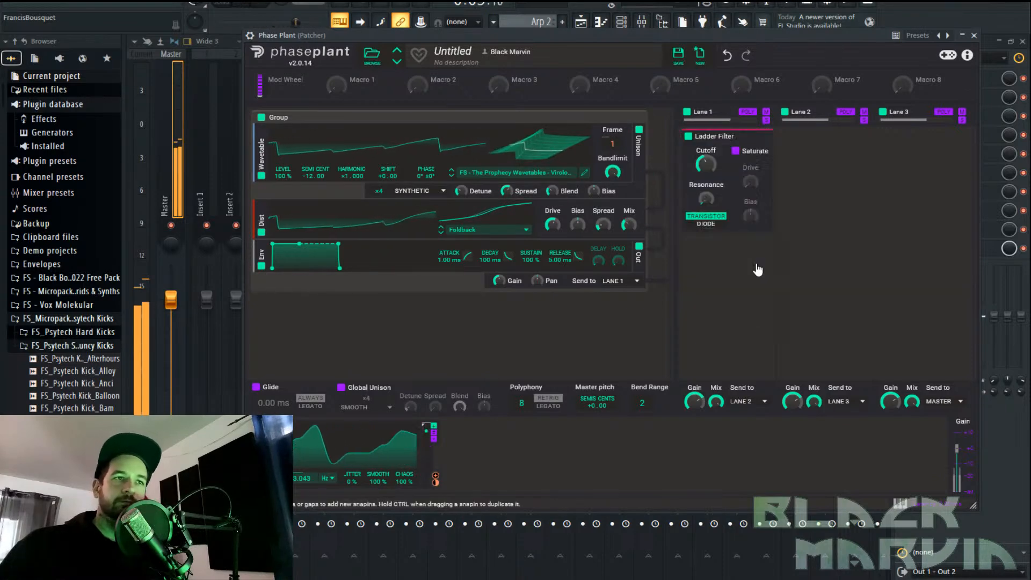
pyautogui.click(492, 442)
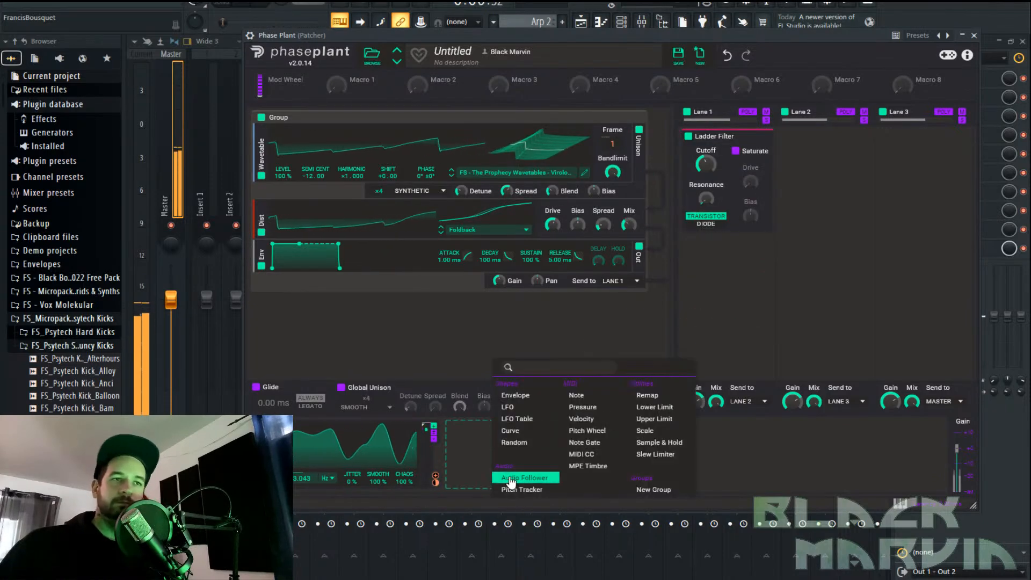
pyautogui.click(515, 395)
pyautogui.moveTo(647, 480); pyautogui.dragTo(700, 187)
pyautogui.moveTo(576, 478); pyautogui.dragTo(573, 516)
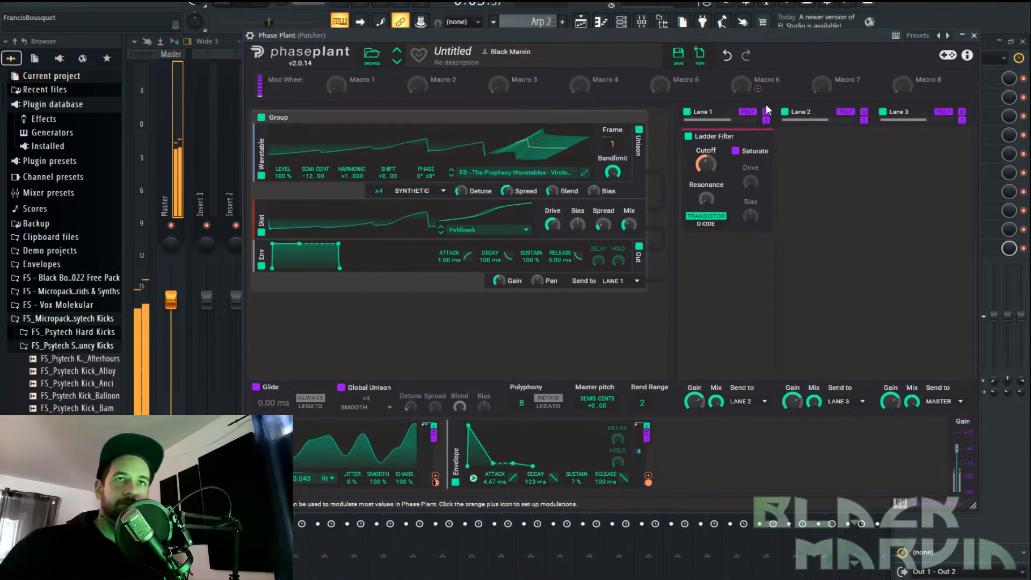
# Bypass the Ladder Filter and add a Nonlinear Filter below it in Lane 1, adjusting its drive and low-pass cutoff
pyautogui.click(689, 137)
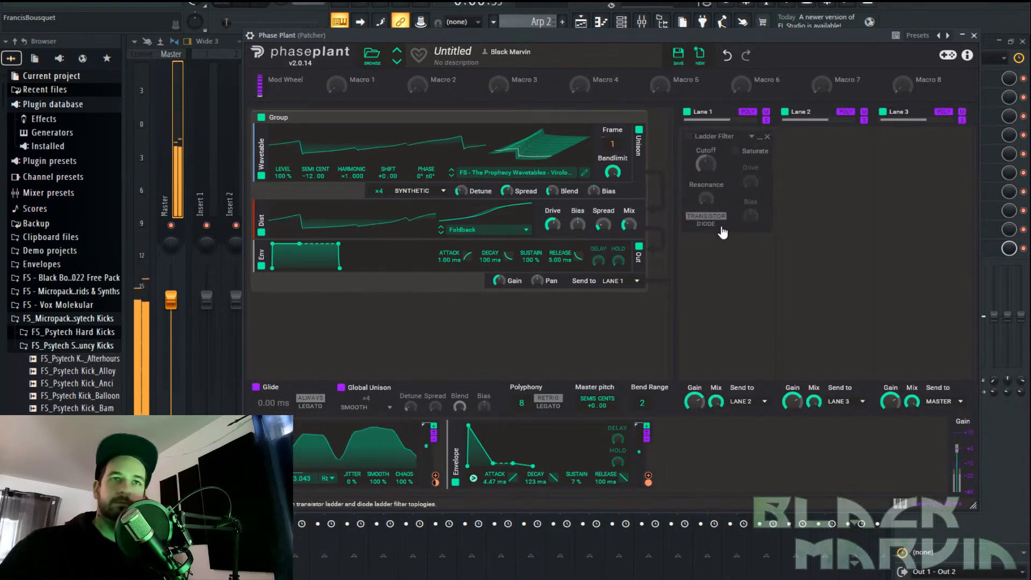
pyautogui.click(725, 251)
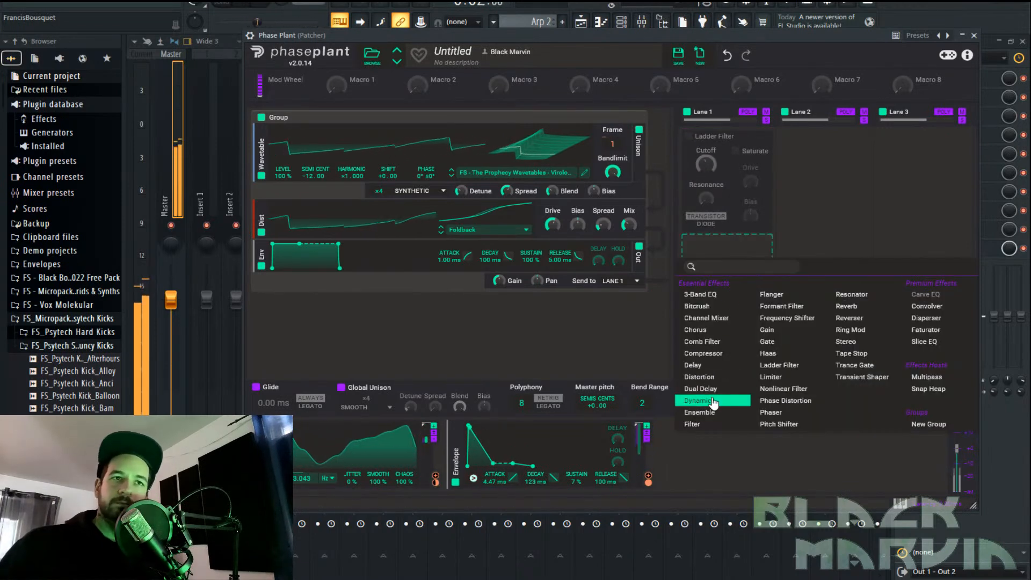
pyautogui.click(782, 388)
pyautogui.moveTo(754, 330); pyautogui.dragTo(753, 316)
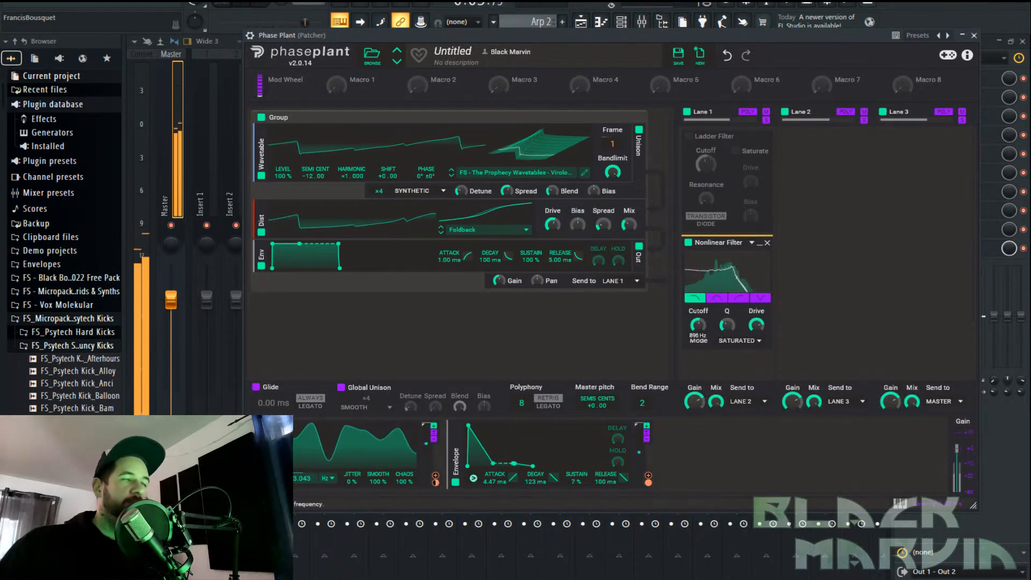
pyautogui.moveTo(698, 324); pyautogui.dragTo(698, 333)
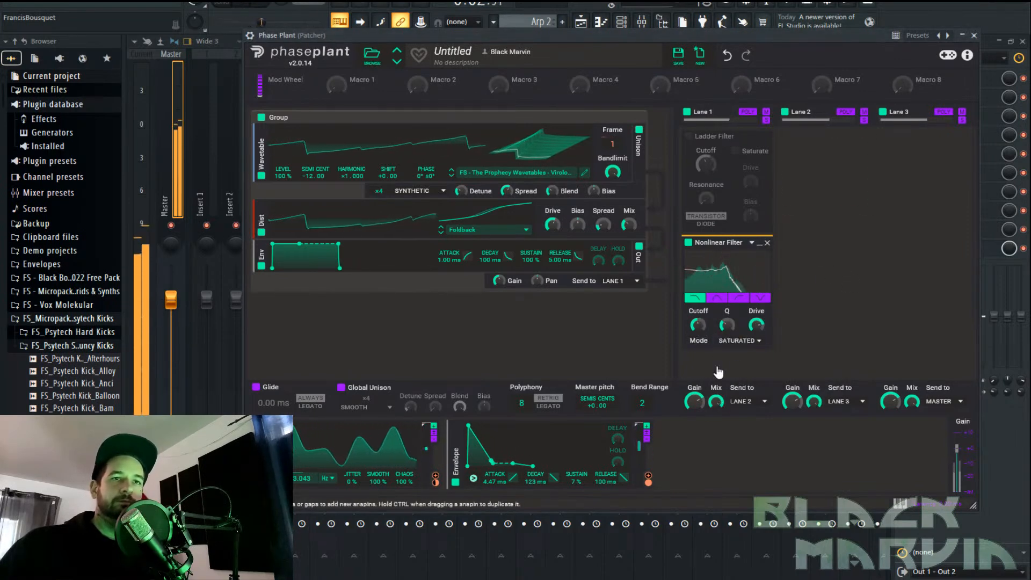
# Duplicate the Nonlinear Filter below the original, switch the copy to high-pass, and adjust its cutoff
pyautogui.moveTo(719, 243)
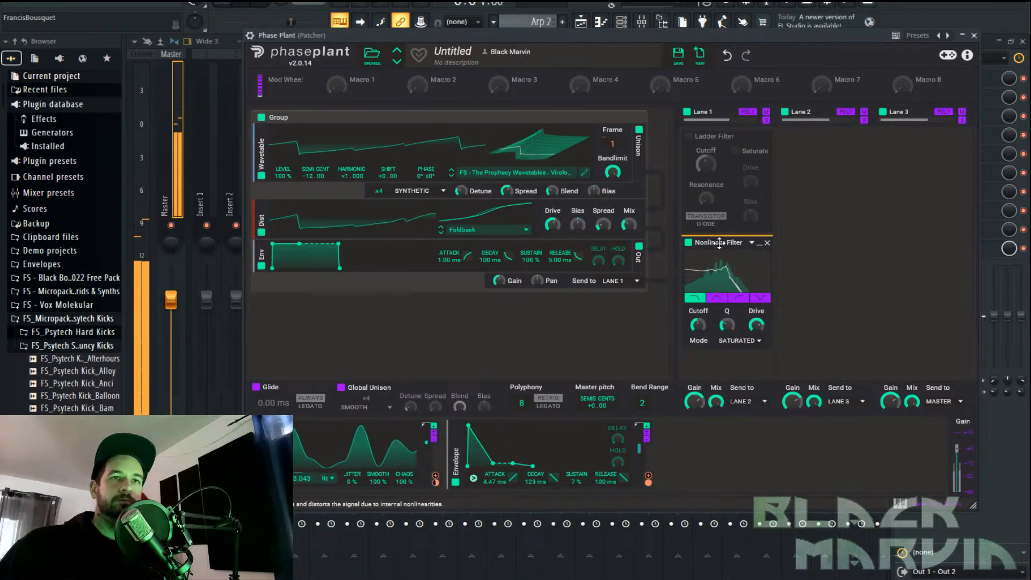
pyautogui.scroll(-2, 731, 322)
pyautogui.moveTo(723, 169); pyautogui.dragTo(719, 336)
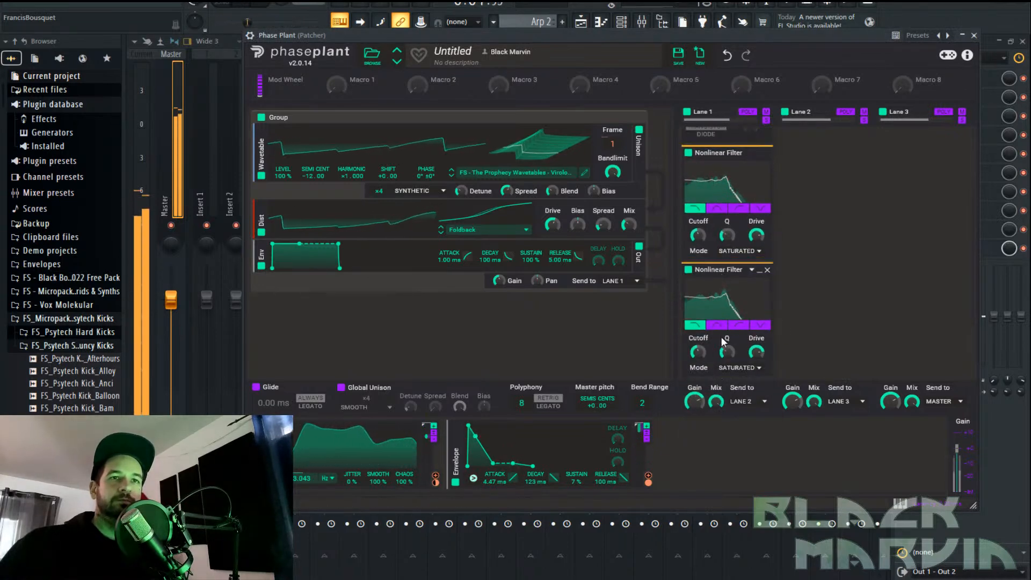
pyautogui.click(739, 324)
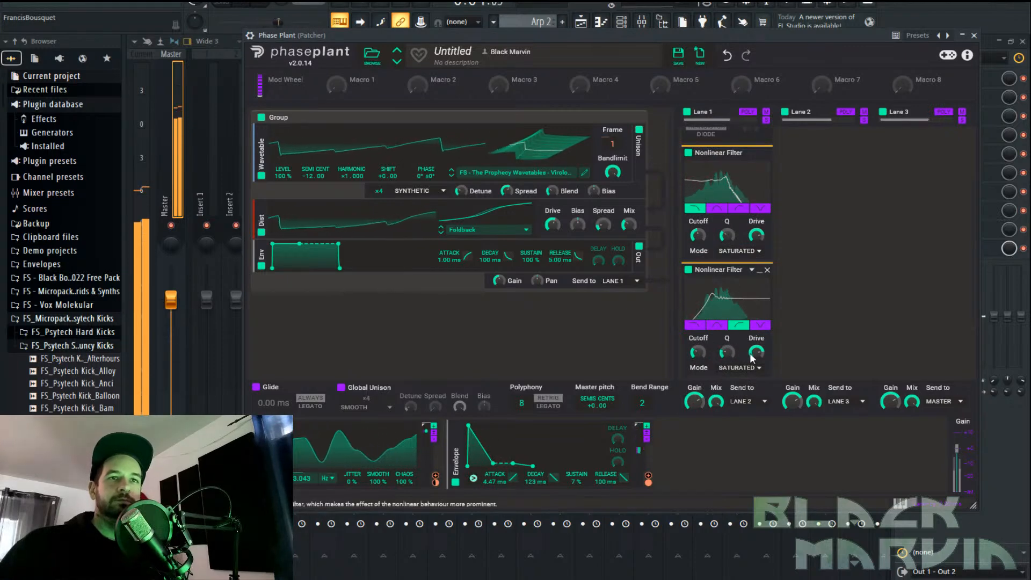
pyautogui.moveTo(698, 352); pyautogui.dragTo(697, 349)
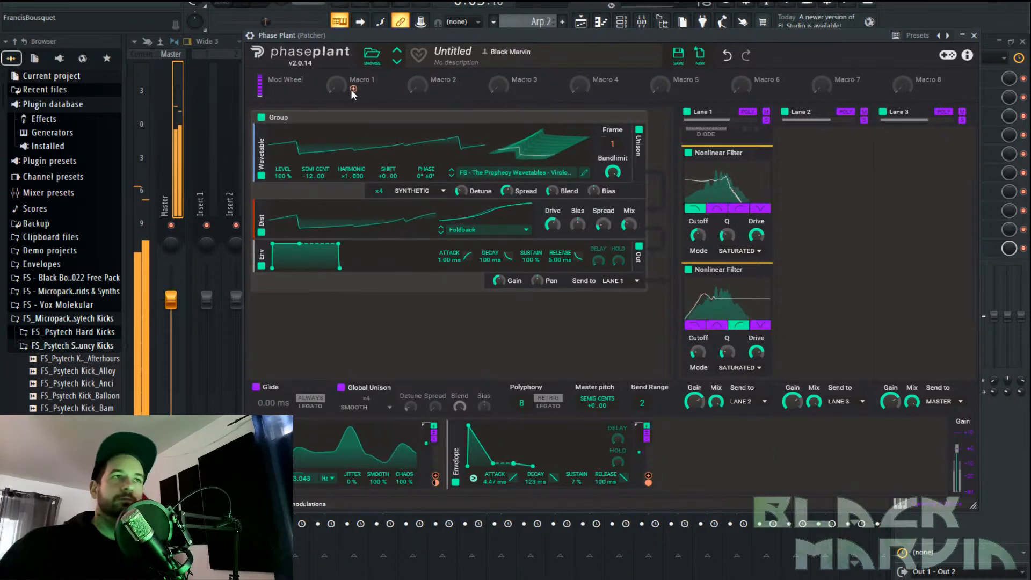
# Assign Macro 1 to the cutoffs of both Nonlinear Filters and sweep the macro to test it
pyautogui.moveTo(353, 90); pyautogui.dragTo(698, 353)
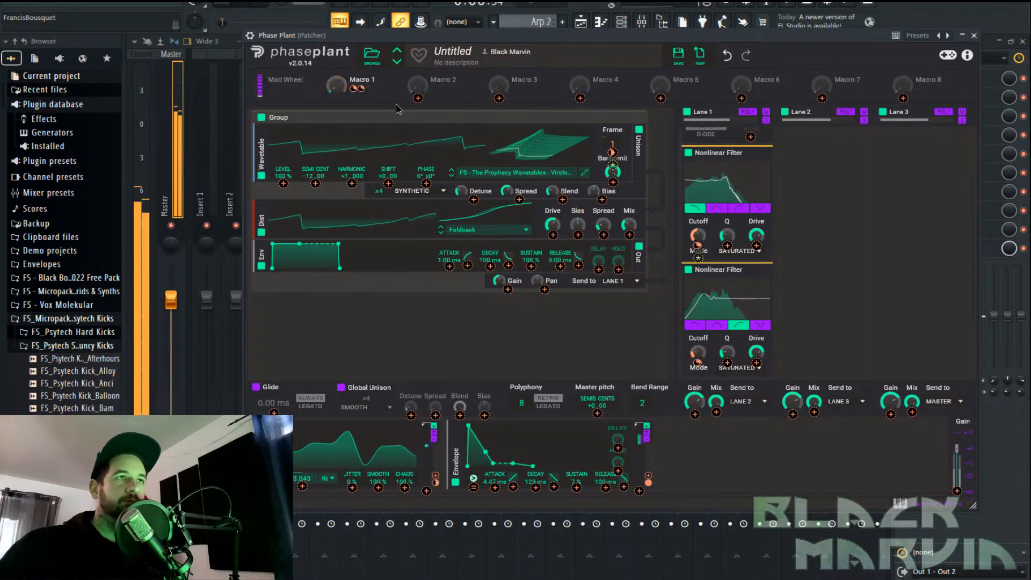
pyautogui.moveTo(339, 89)
pyautogui.mouseDown()
pyautogui.moveTo(339, 51)
pyautogui.moveTo(340, 95)
pyautogui.mouseUp()
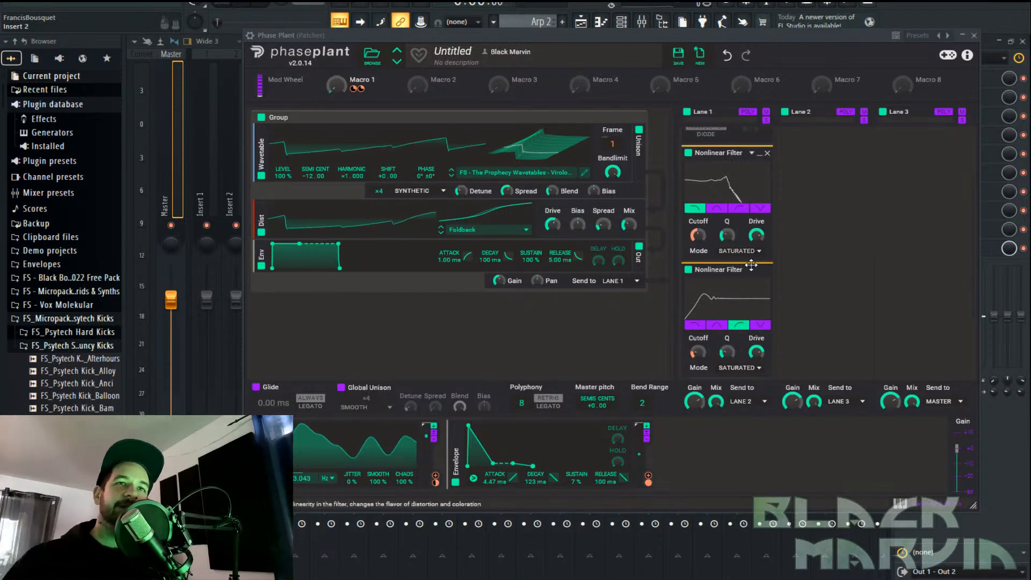
# Set the high-pass Nonlinear Filter's mode to Clipped and audition it during playback by moving Macro 1
pyautogui.click(737, 369)
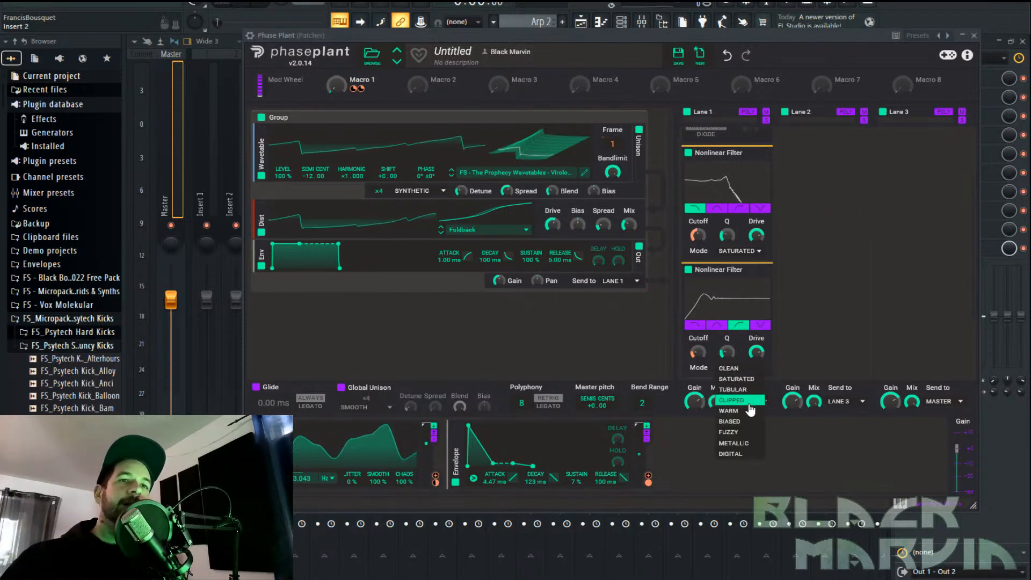
pyautogui.click(750, 406)
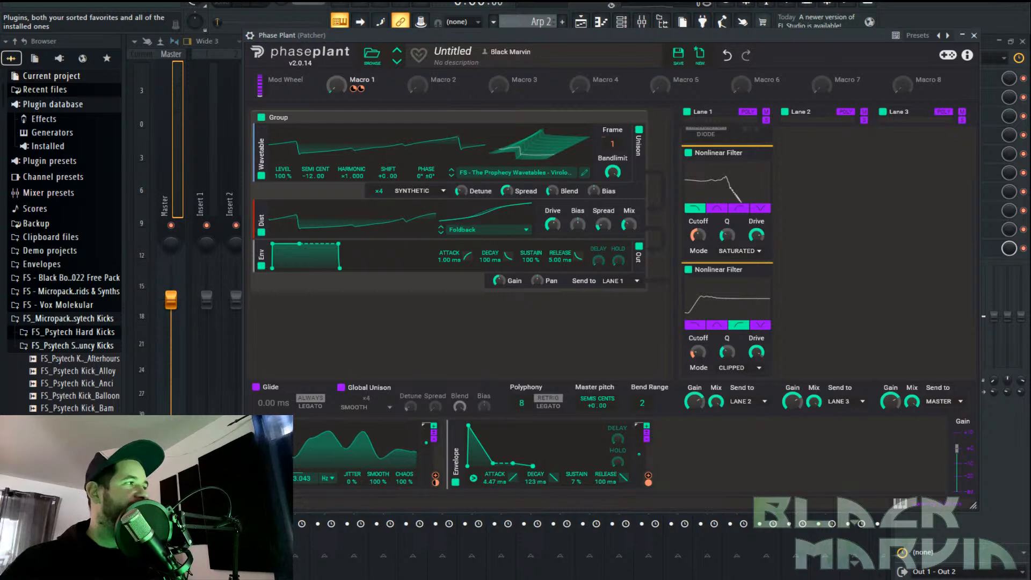
pyautogui.press('space')
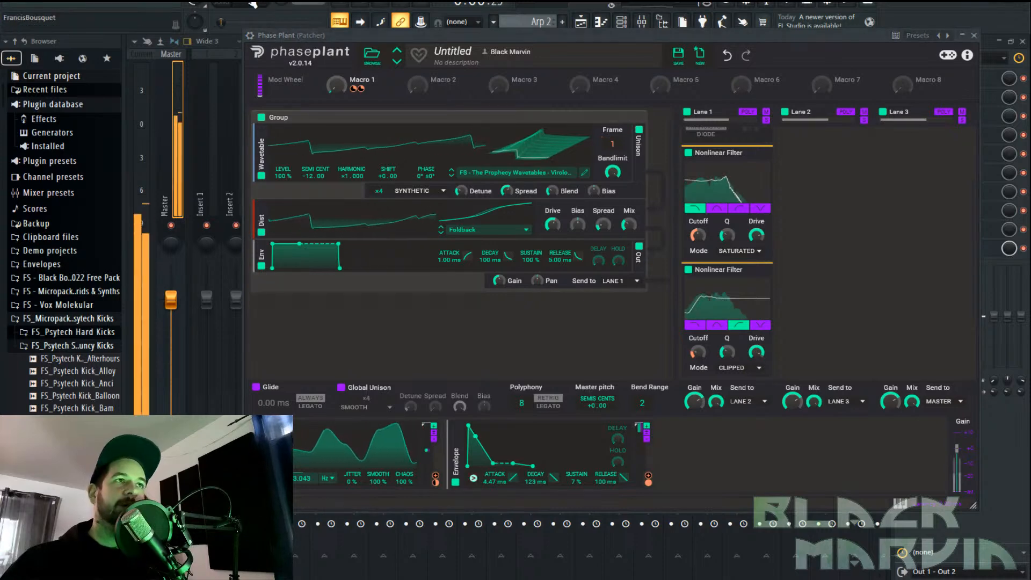
pyautogui.moveTo(337, 85)
pyautogui.mouseDown()
pyautogui.moveTo(337, 8)
pyautogui.moveTo(337, 85)
pyautogui.mouseUp()
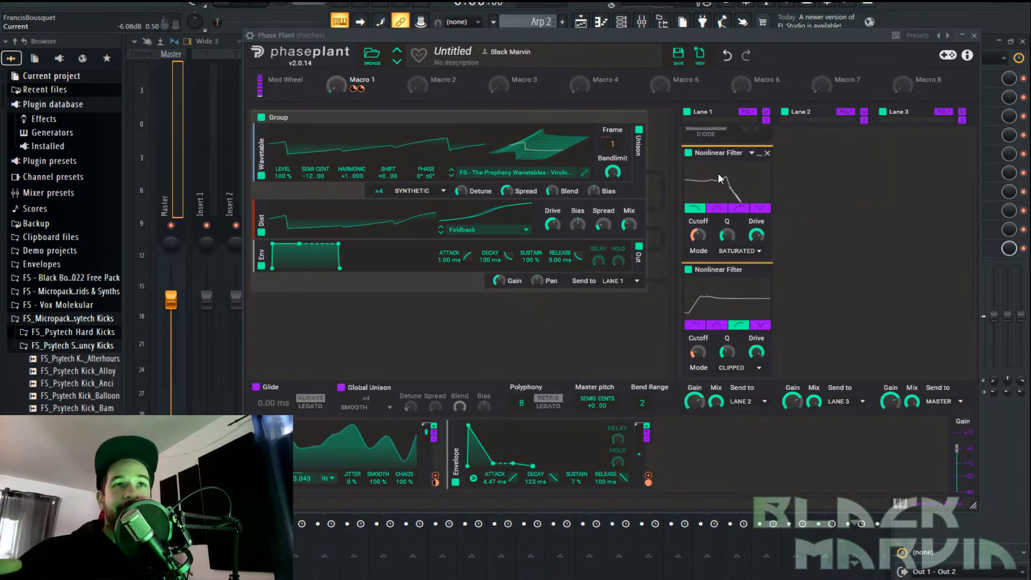
pyautogui.moveTo(711, 146); pyautogui.dragTo(714, 253)
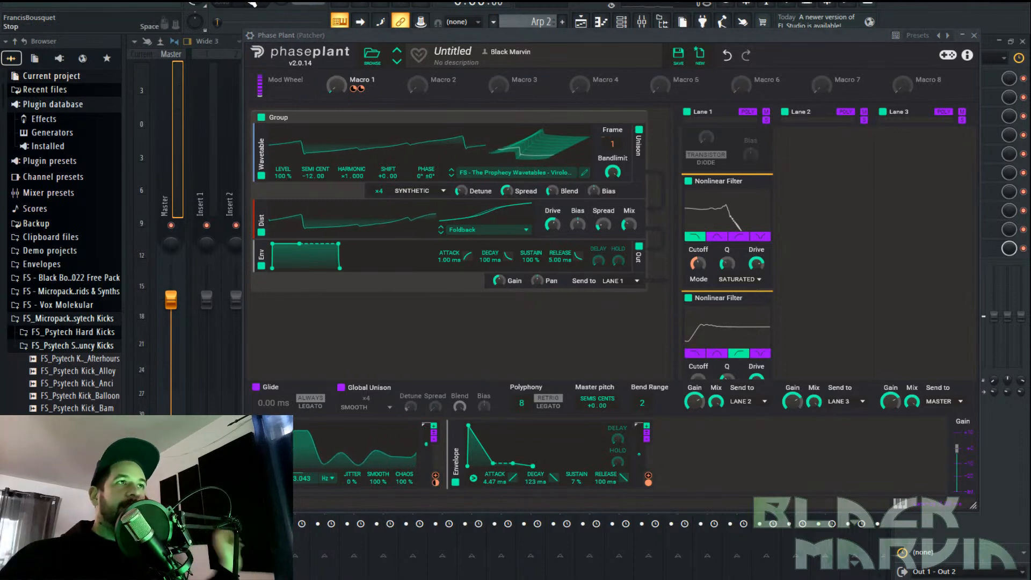
# Start playback and add a Multipass effect to Lane 3
pyautogui.press('space')
pyautogui.moveTo(338, 86)
pyautogui.mouseDown()
pyautogui.moveTo(338, 17)
pyautogui.moveTo(338, 86)
pyautogui.mouseUp()
pyautogui.click(921, 139)
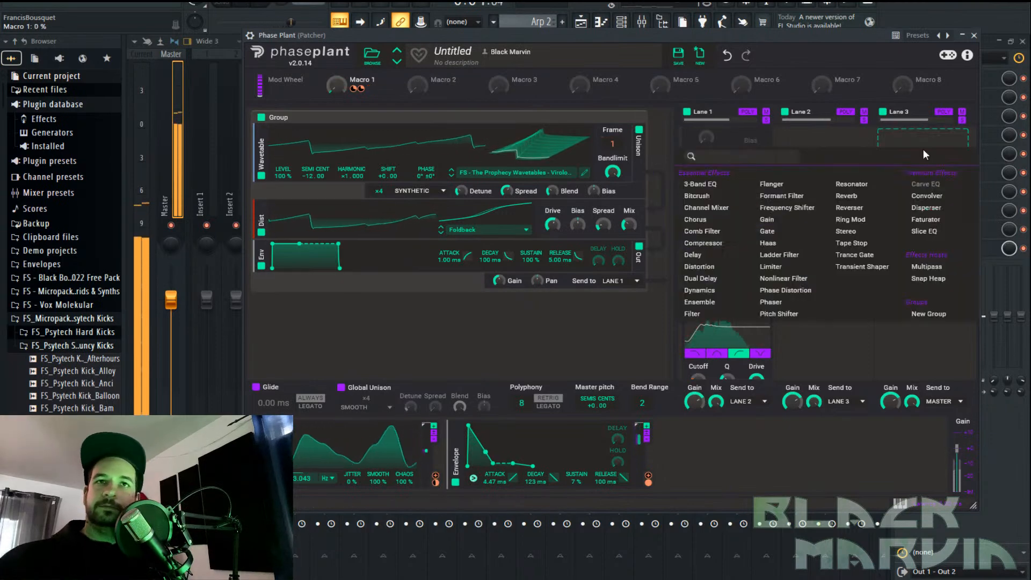
pyautogui.click(937, 267)
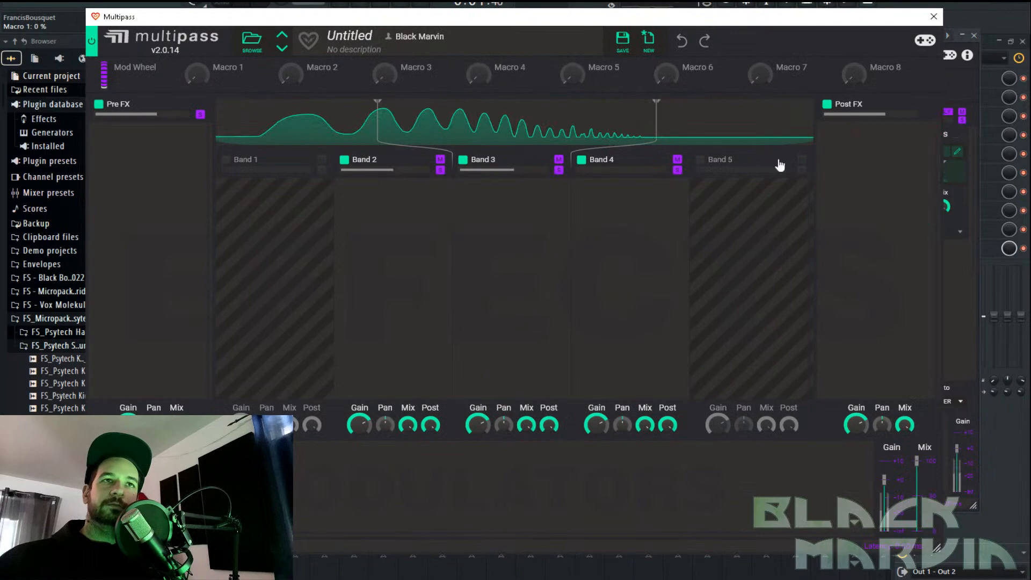
# Load the N.O.T.T. preset in the Lane 3 Multipass and adjust its mix macro
pyautogui.click(954, 157)
pyautogui.click(262, 47)
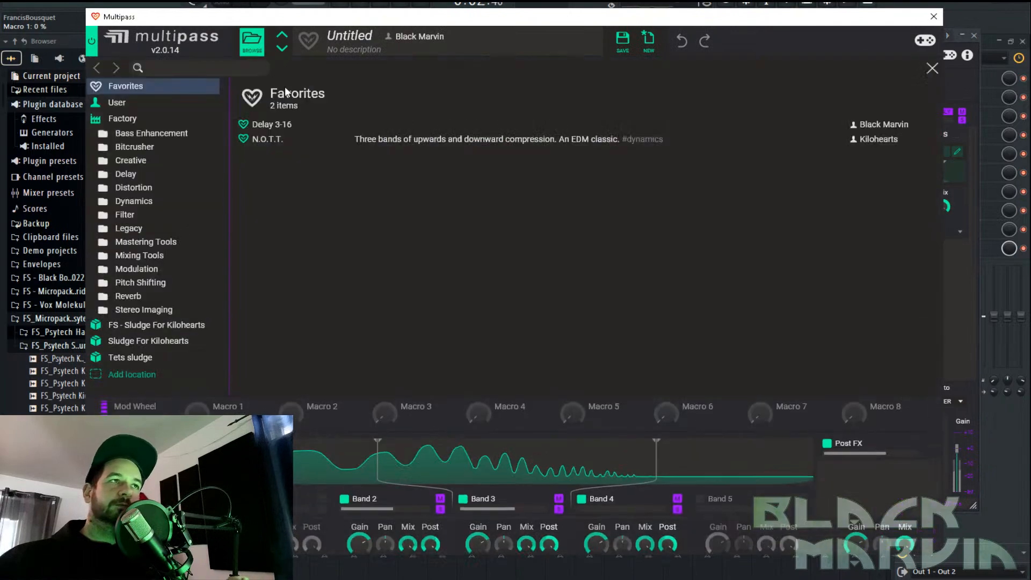
pyautogui.click(283, 138)
pyautogui.click(932, 69)
pyautogui.click(933, 17)
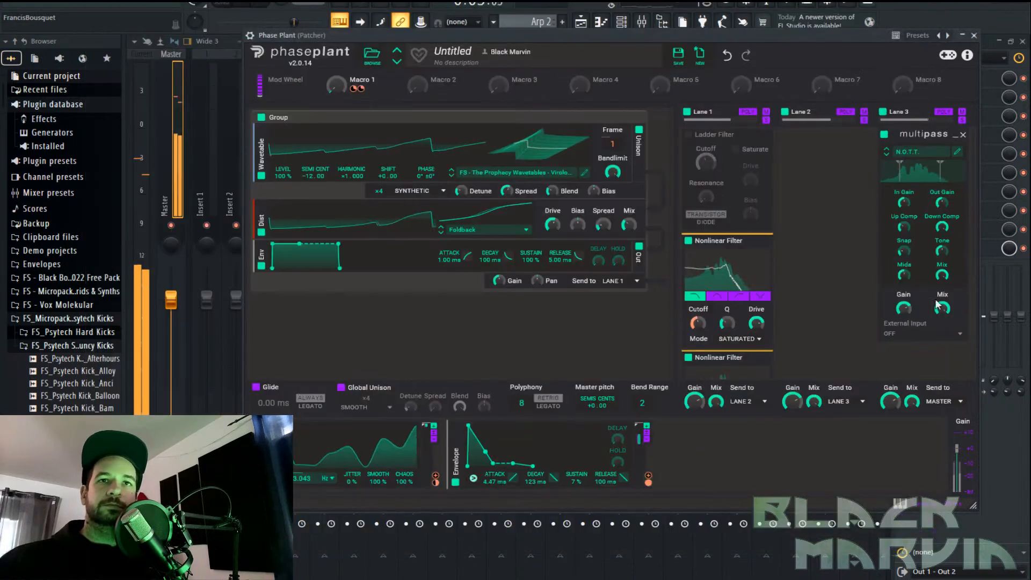
pyautogui.moveTo(944, 278); pyautogui.dragTo(943, 309)
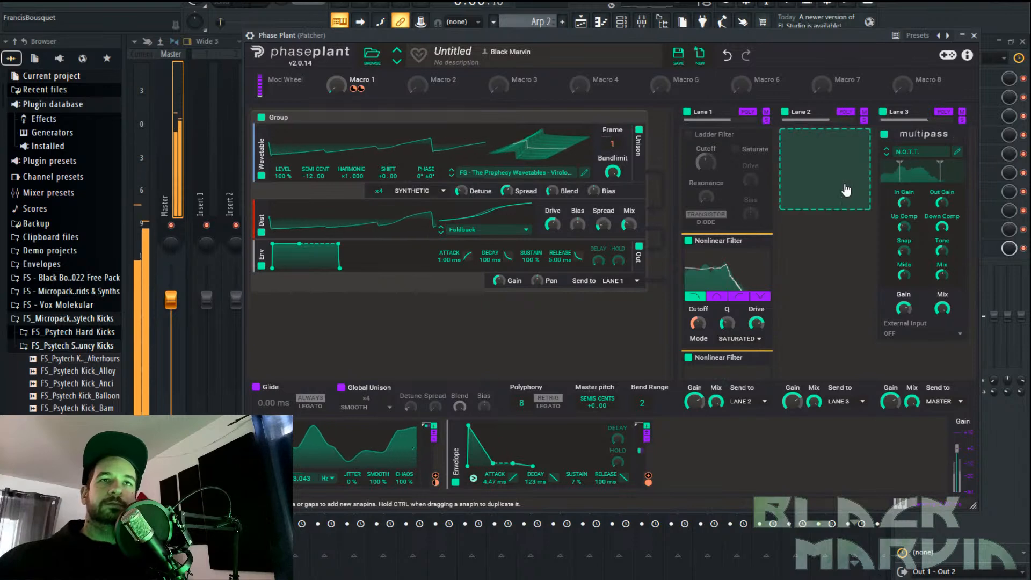
# Add a Disperser to Lane 2 and lower its amount
pyautogui.moveTo(337, 85); pyautogui.dragTo(337, 102)
pyautogui.click(824, 158)
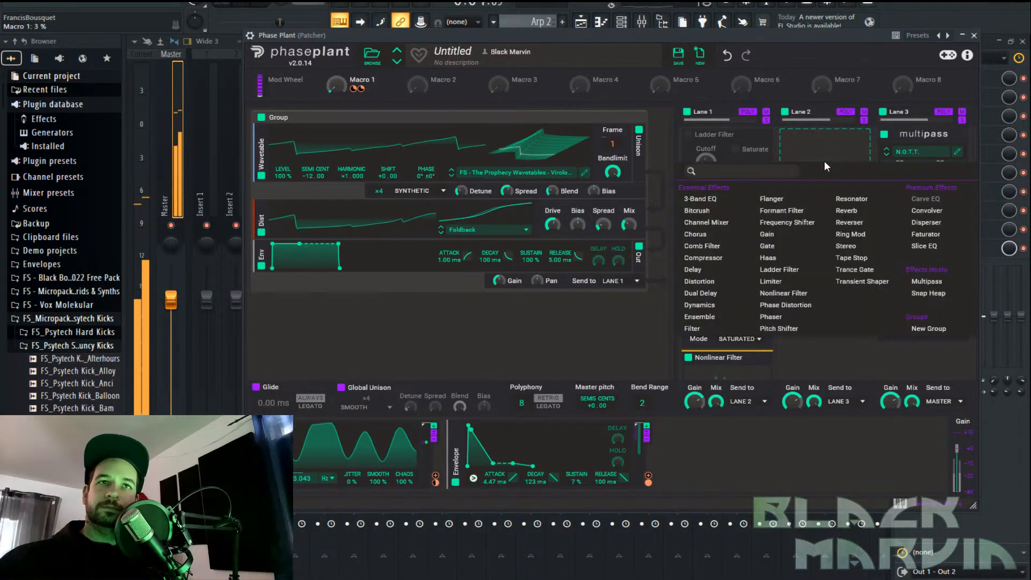
pyautogui.click(926, 222)
pyautogui.moveTo(804, 212); pyautogui.dragTo(803, 225)
# Sweep Macro 1 and increase its modulation depth on the Nonlinear Filter cutoffs in Lane 1
pyautogui.moveTo(337, 85); pyautogui.dragTo(337, 41)
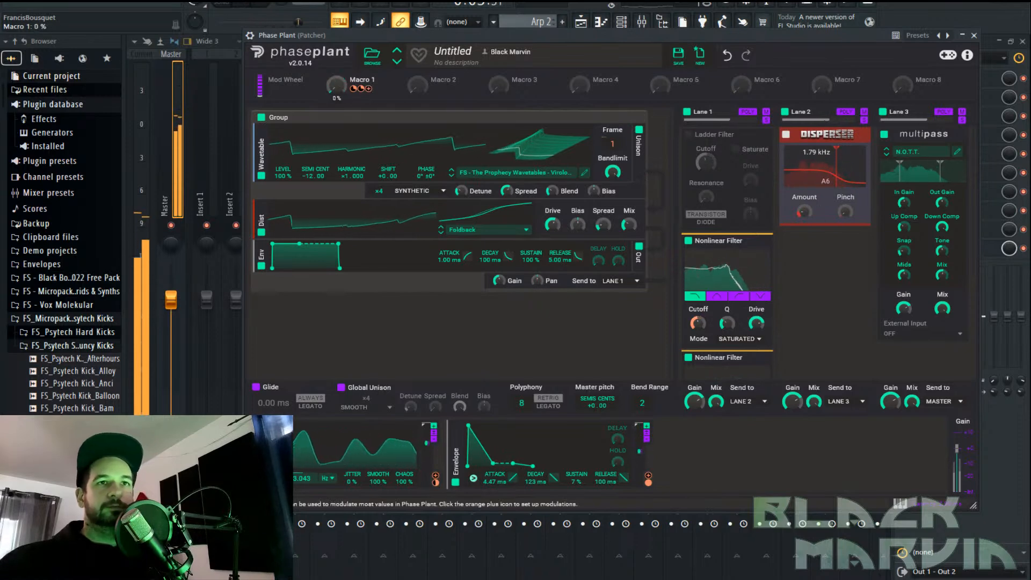
pyautogui.moveTo(359, 89)
pyautogui.moveTo(340, 88); pyautogui.dragTo(340, 22)
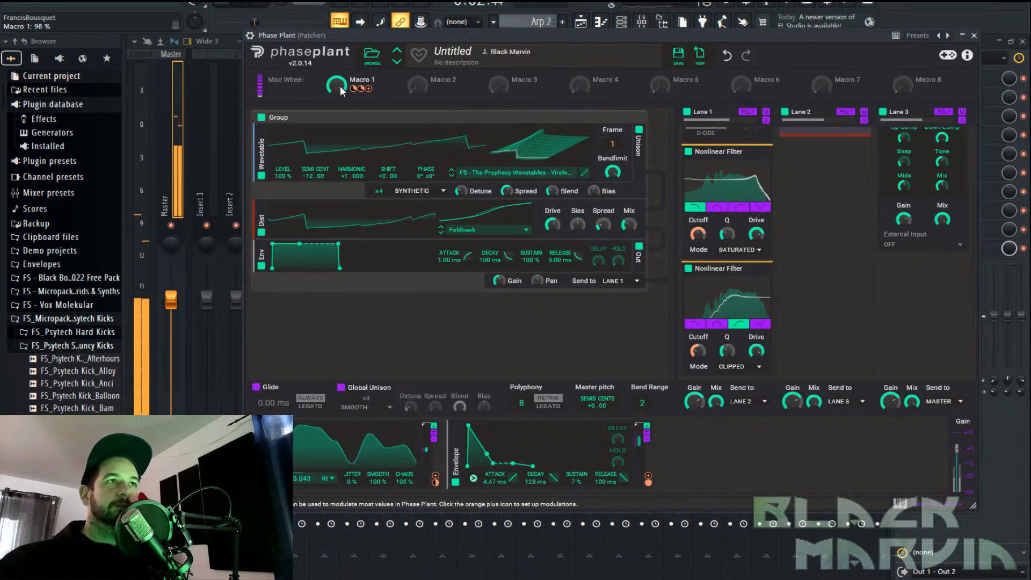
pyautogui.moveTo(358, 88)
pyautogui.moveTo(361, 88); pyautogui.dragTo(360, 78)
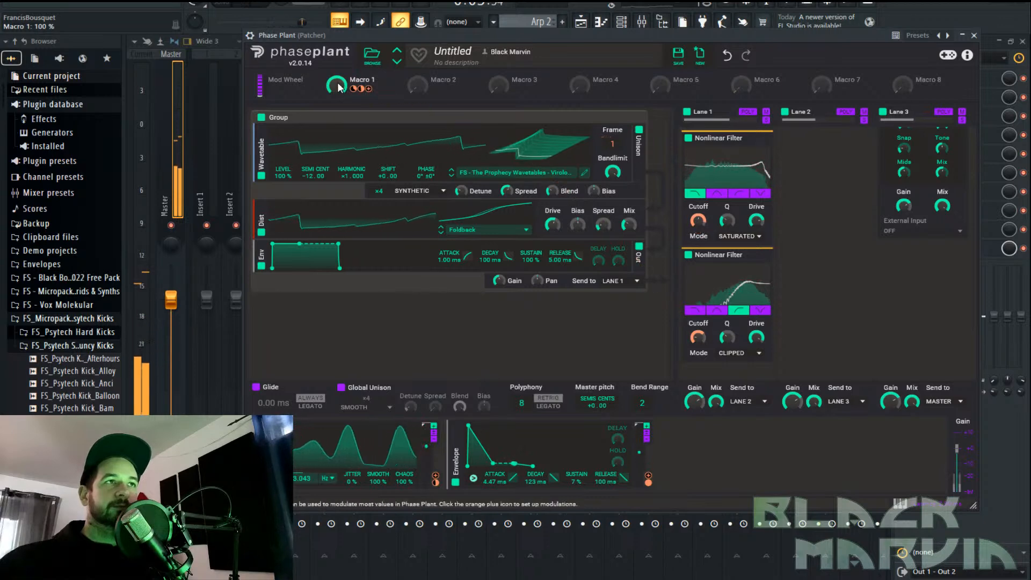
# Lower Macro 1 and set the oscillator group's amplitude envelope to 269 ms decay and 0% sustain
pyautogui.moveTo(337, 85); pyautogui.dragTo(337, 104)
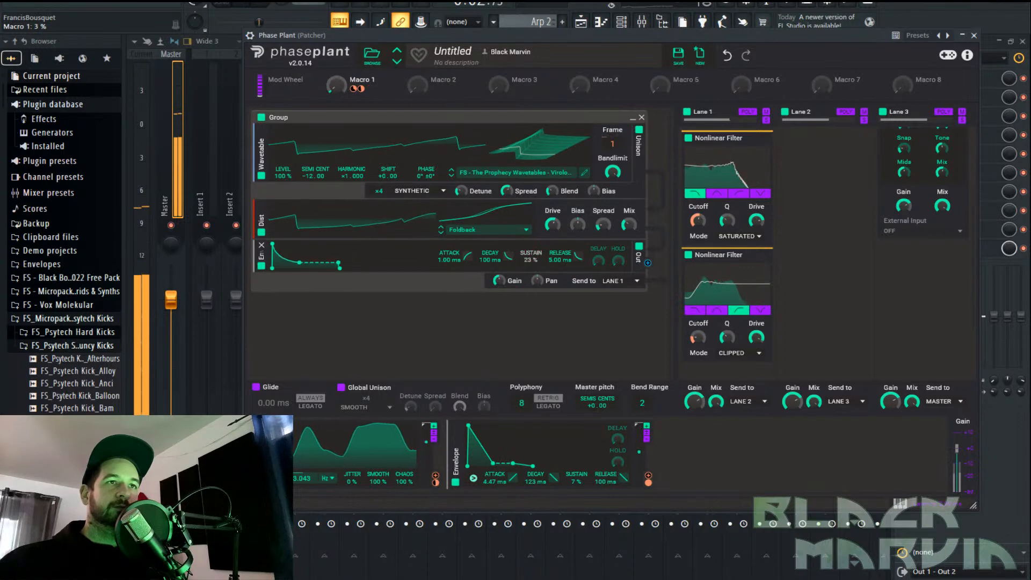
pyautogui.moveTo(482, 259); pyautogui.dragTo(483, 245)
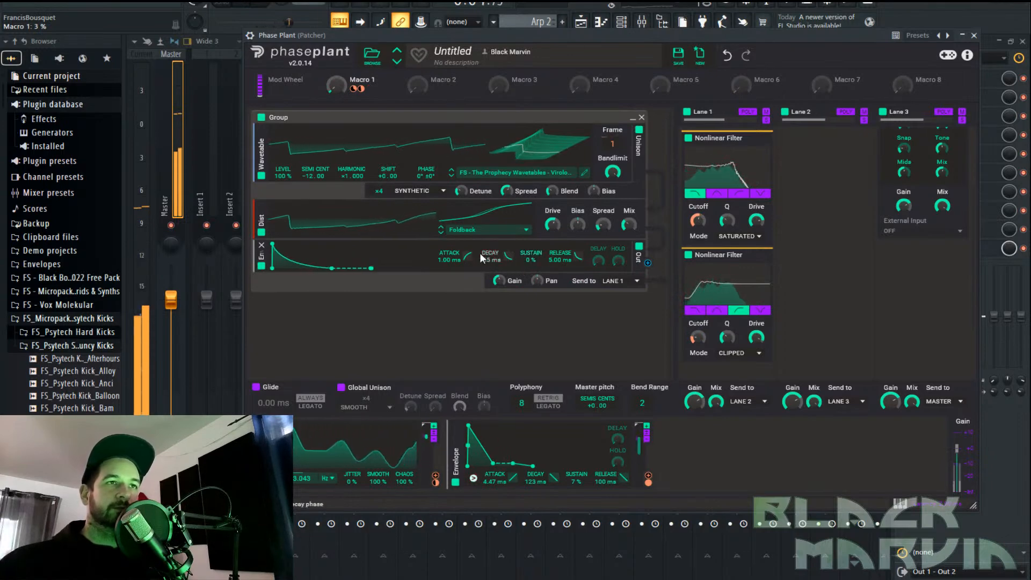
pyautogui.moveTo(338, 86)
pyautogui.mouseDown()
pyautogui.moveTo(338, 51)
pyautogui.moveTo(338, 92)
pyautogui.mouseUp()
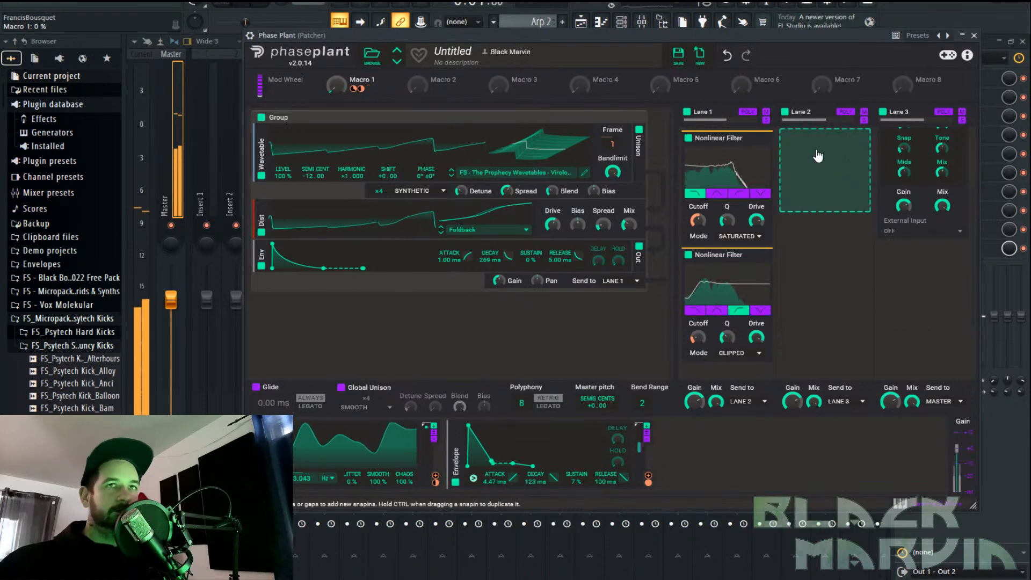
# Add a Multipass to Lane 2 and place a tempo-synced 3/16 Delay with 11% ducking in its Band 3
pyautogui.click(831, 160)
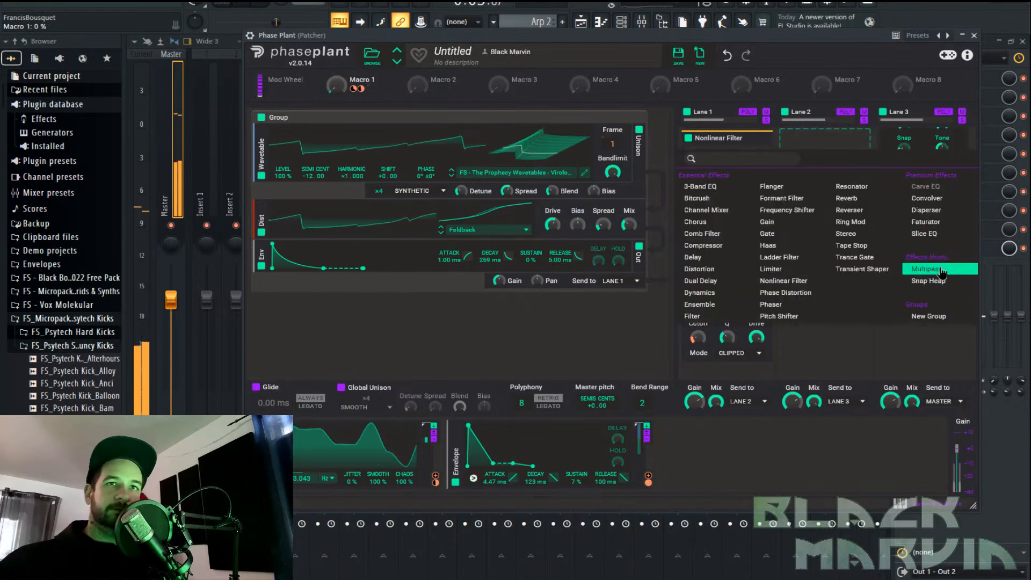
pyautogui.click(927, 268)
pyautogui.click(825, 166)
pyautogui.click(521, 215)
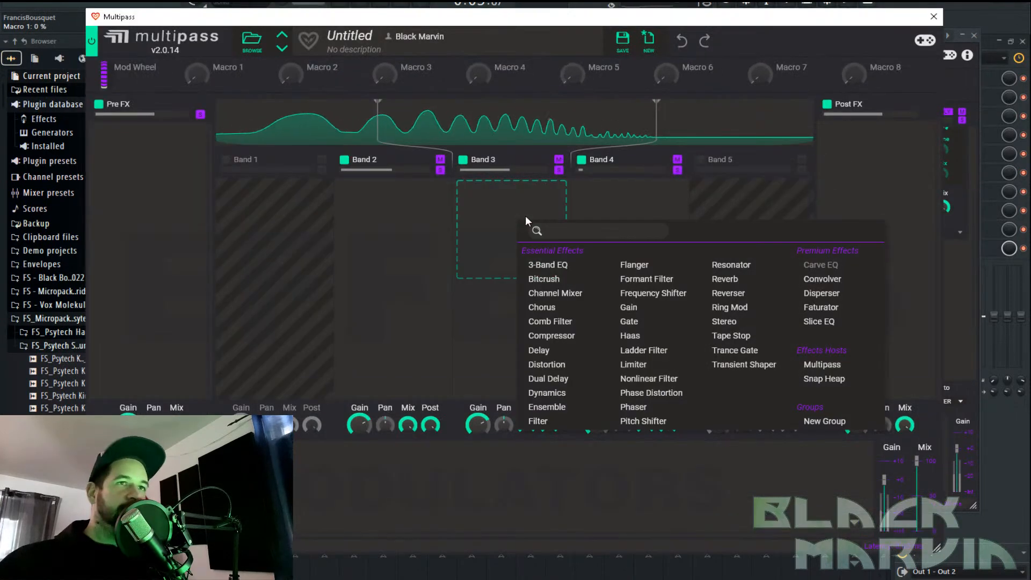
pyautogui.click(601, 352)
pyautogui.click(547, 237)
pyautogui.click(545, 250)
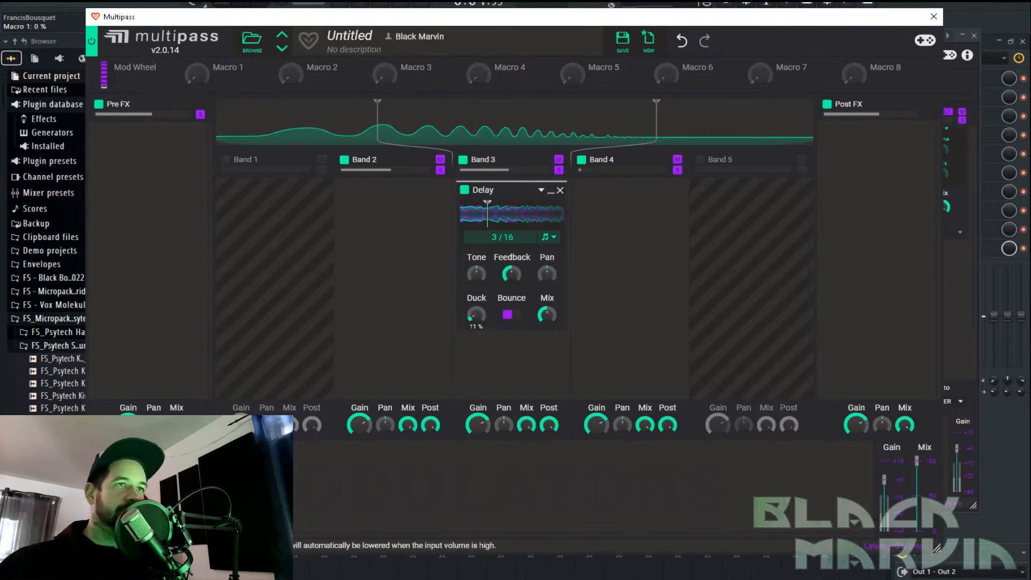
# Add a bipolar Random modulator, assign it to the Band 3 Delay's pan, and set the delay mix to 37%
pyautogui.click(161, 483)
pyautogui.click(182, 459)
pyautogui.moveTo(315, 524); pyautogui.dragTo(547, 311)
pyautogui.moveTo(547, 287); pyautogui.dragTo(547, 268)
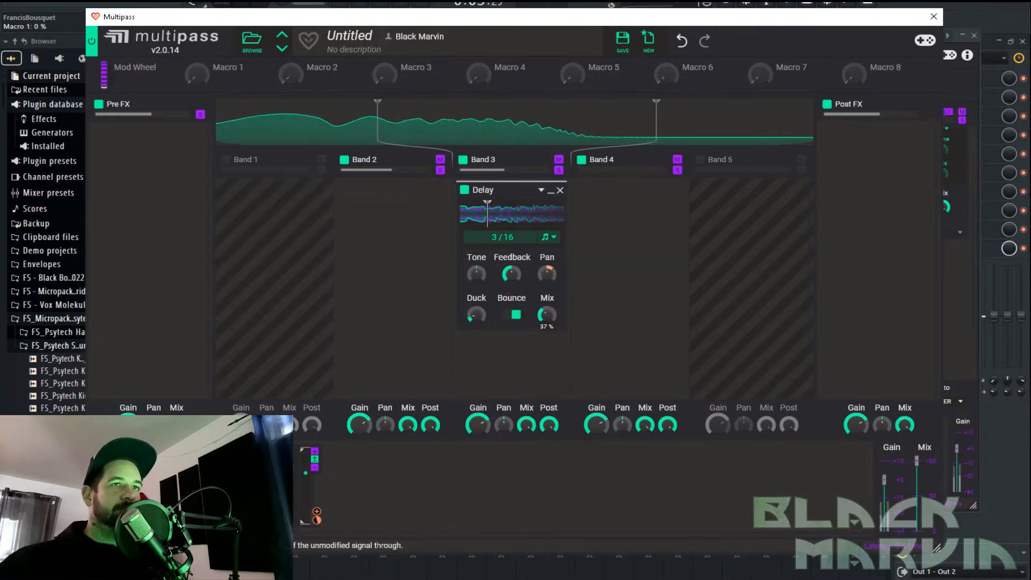
# Duplicate the Delay into Band 4 with a copied Random modulator on its pan, and turn off Bounce on both delays
pyautogui.moveTo(515, 191); pyautogui.dragTo(639, 212)
pyautogui.moveTo(102, 487); pyautogui.dragTo(338, 483)
pyautogui.moveTo(556, 509); pyautogui.dragTo(666, 286)
pyautogui.moveTo(555, 520); pyautogui.dragTo(667, 296)
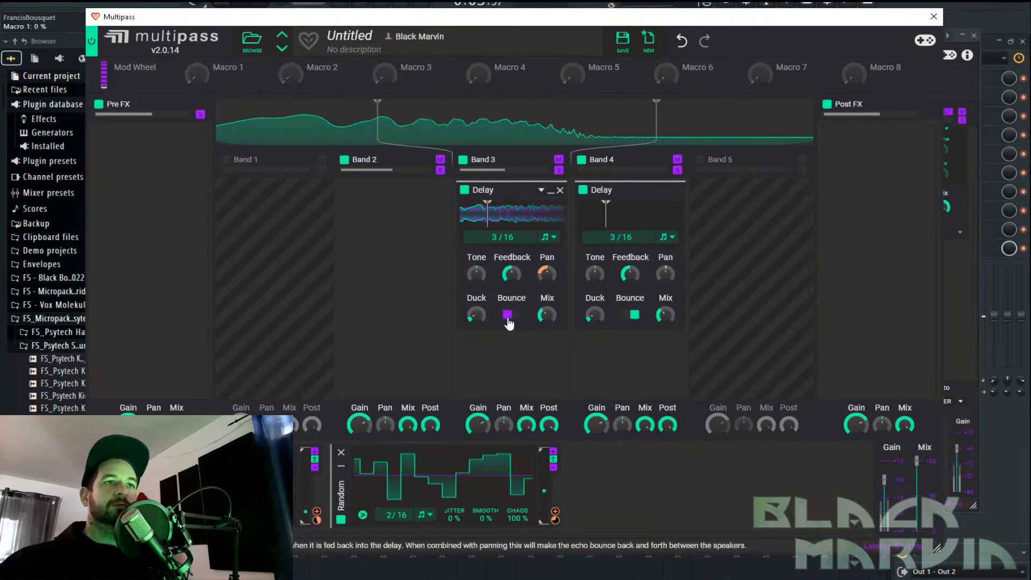
pyautogui.click(634, 315)
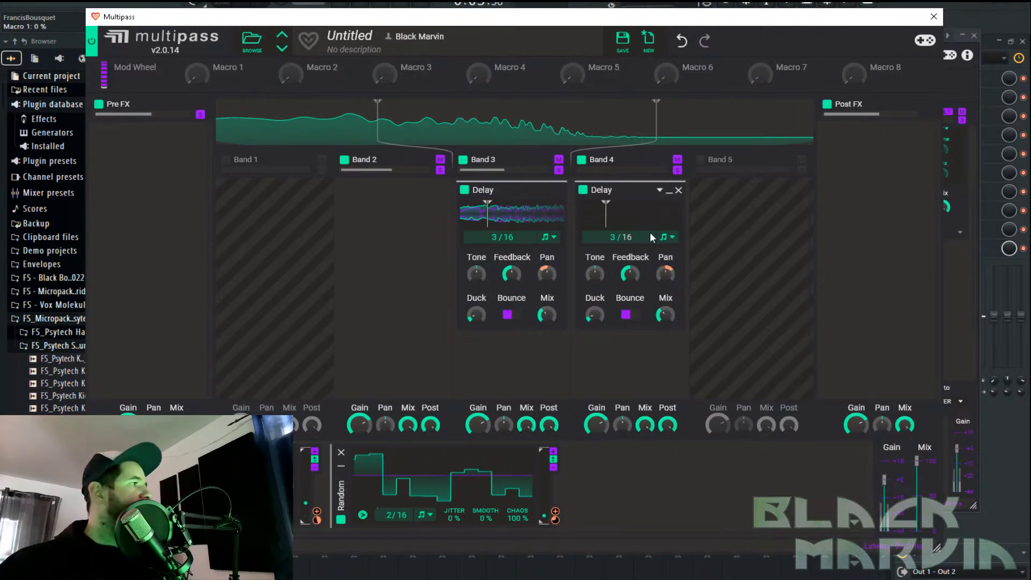
# Raise the Lane 2 Multipass's lower crossover to 312 Hz and shift its upper crossover down
pyautogui.moveTo(378, 135); pyautogui.dragTo(400, 136)
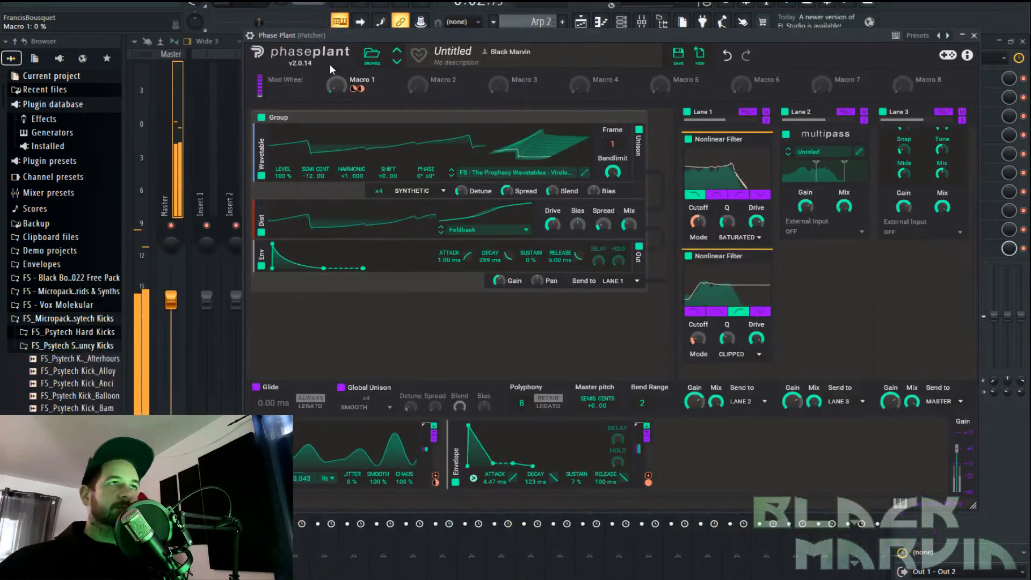
pyautogui.moveTo(336, 84)
pyautogui.mouseDown()
pyautogui.moveTo(336, 48)
pyautogui.moveTo(339, 99)
pyautogui.mouseUp()
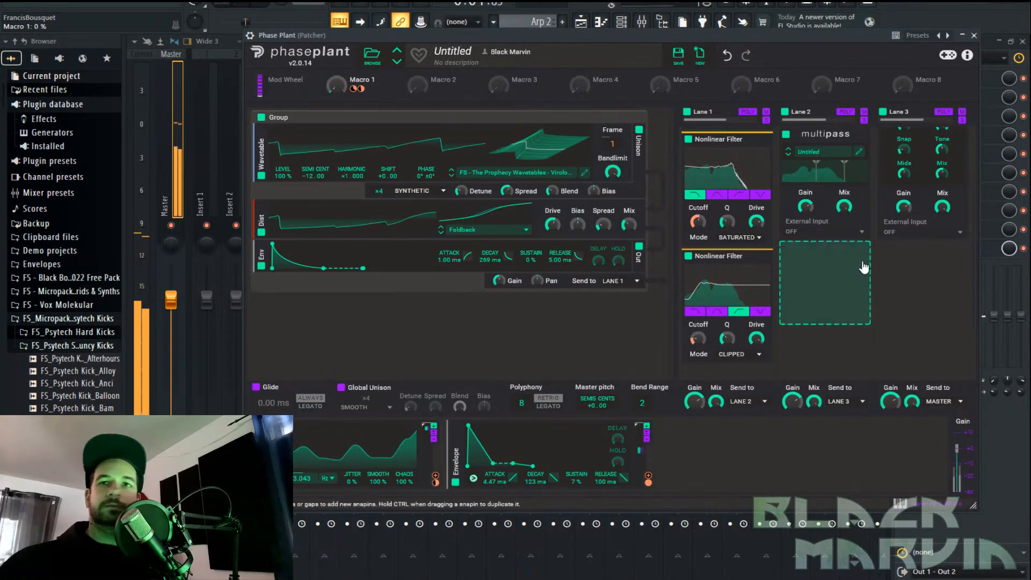
pyautogui.click(842, 169)
pyautogui.moveTo(511, 273)
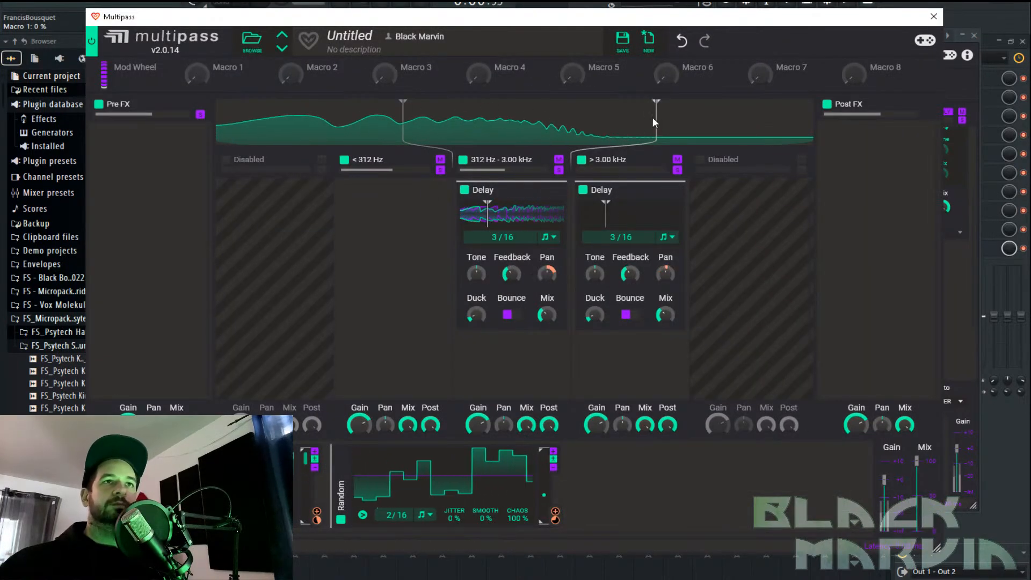
pyautogui.moveTo(652, 117); pyautogui.dragTo(609, 127)
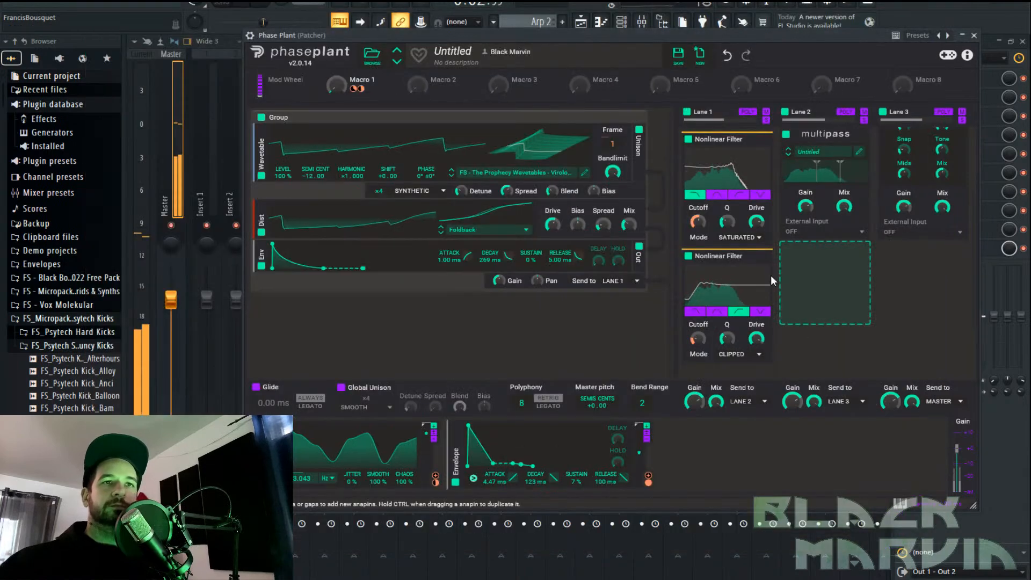
# Add a saturated Diode Ladder Filter below the Multipass in Lane 2, adjust its drive, and compare it bypassed and active
pyautogui.click(836, 281)
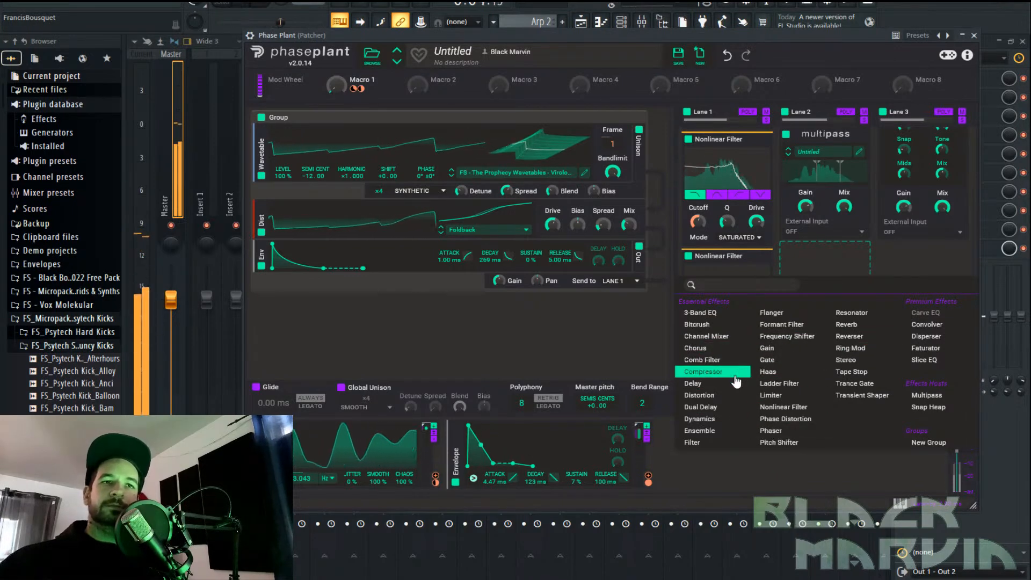
pyautogui.click(777, 384)
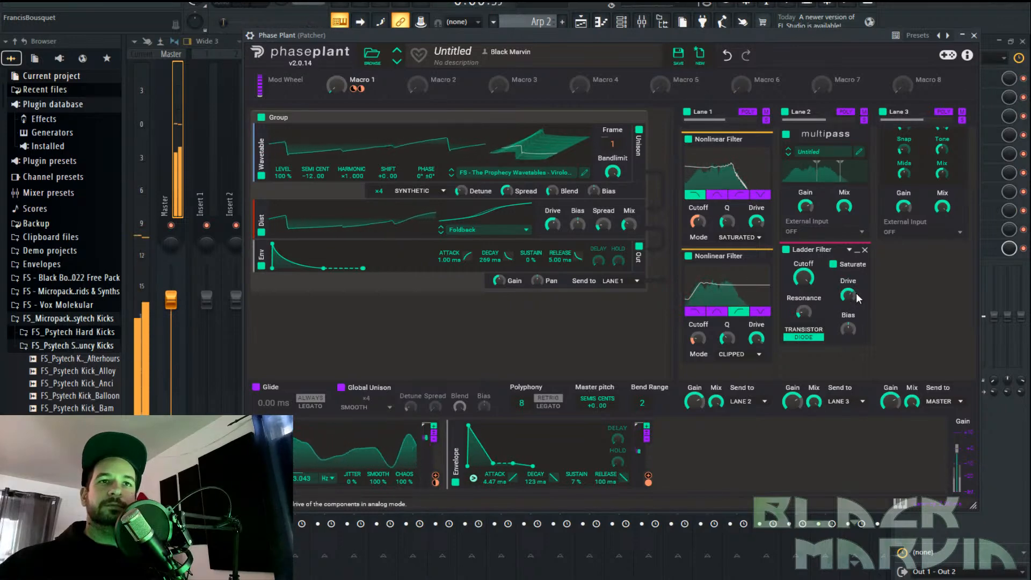
pyautogui.click(786, 250)
pyautogui.click(786, 250)
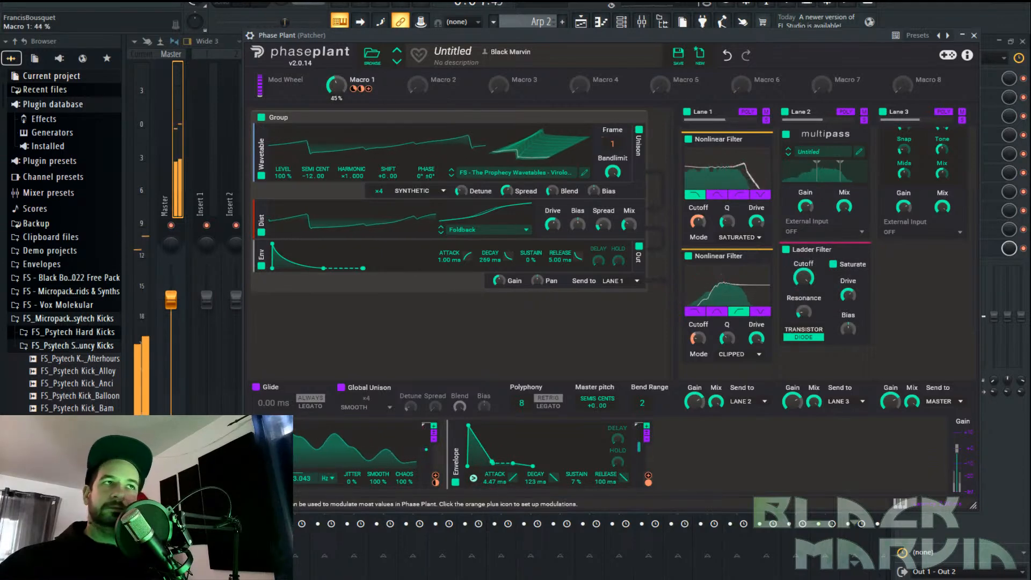
# Move the Ladder Filter below the high-pass Nonlinear Filter in Lane 1, reduce its drive, and audition it with bypass and Macro 1
pyautogui.moveTo(812, 249); pyautogui.dragTo(741, 322)
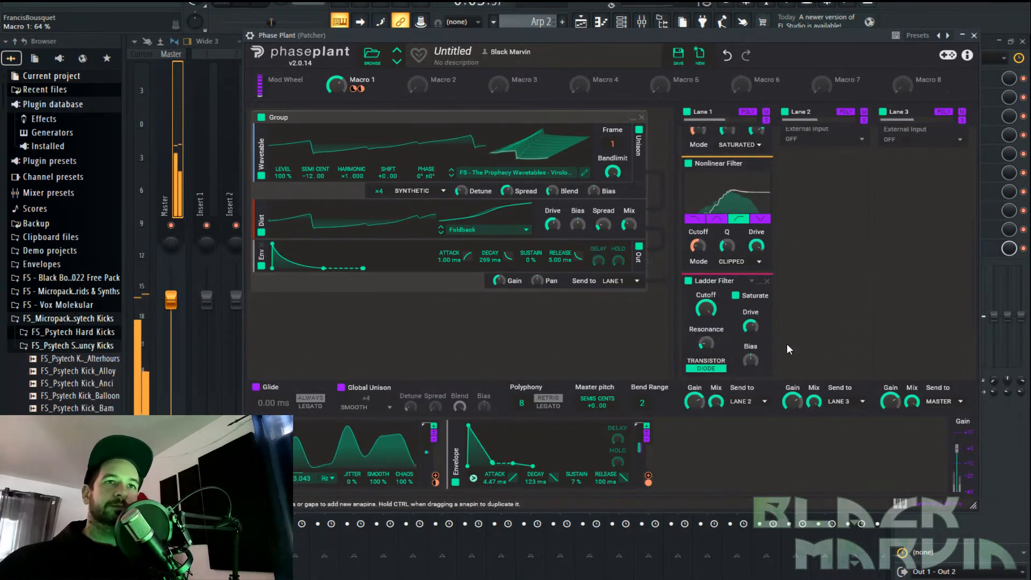
pyautogui.moveTo(750, 326)
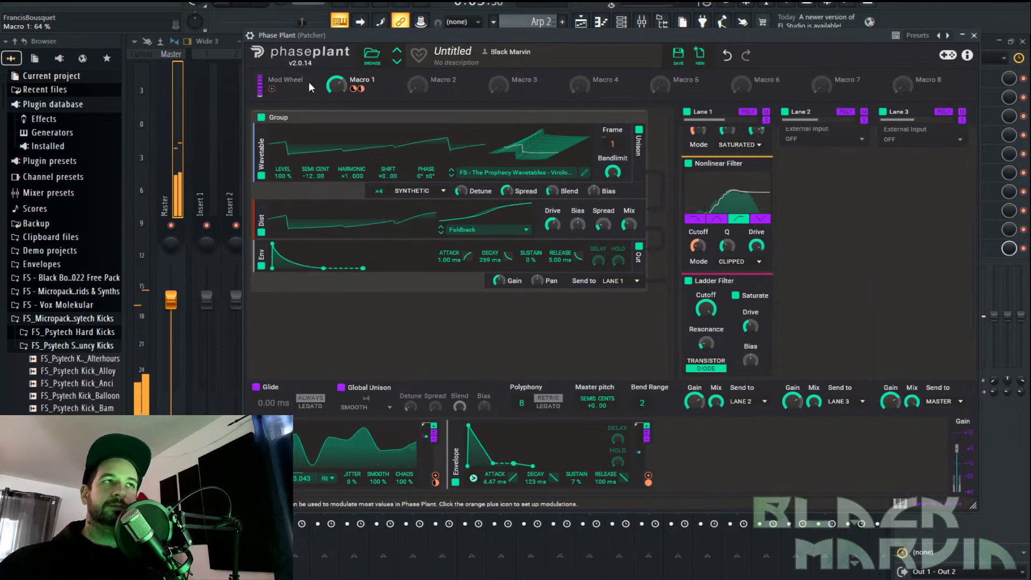
pyautogui.click(689, 281)
pyautogui.click(689, 281)
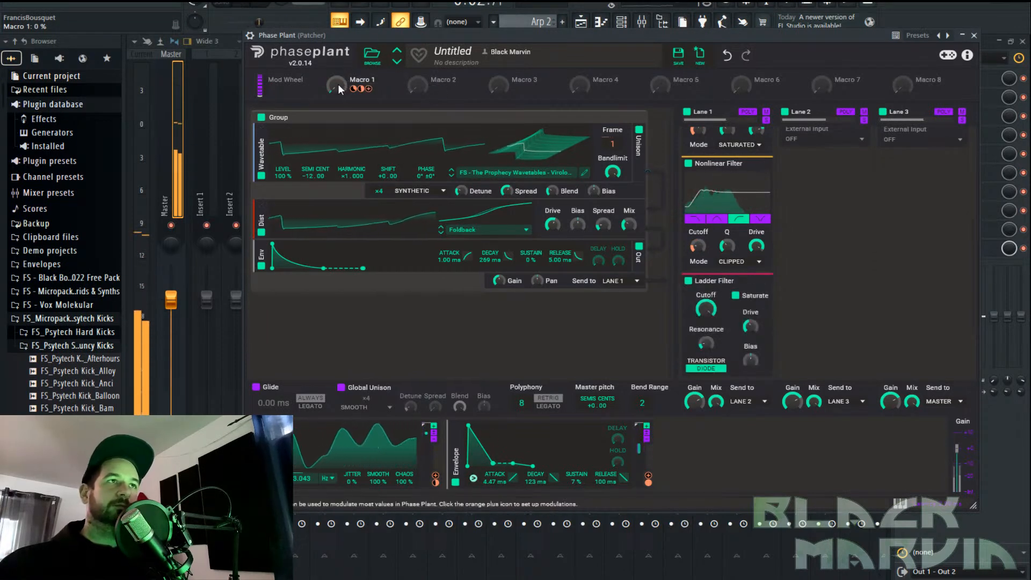
pyautogui.moveTo(336, 85); pyautogui.dragTo(336, 76)
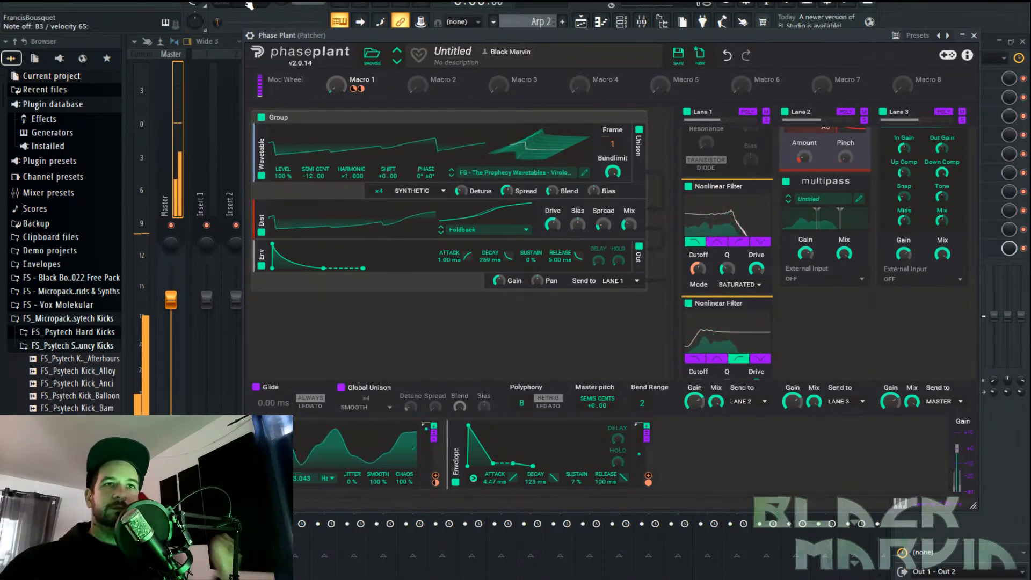
# Stop playback and duplicate the oscillator group below the original
pyautogui.press('space')
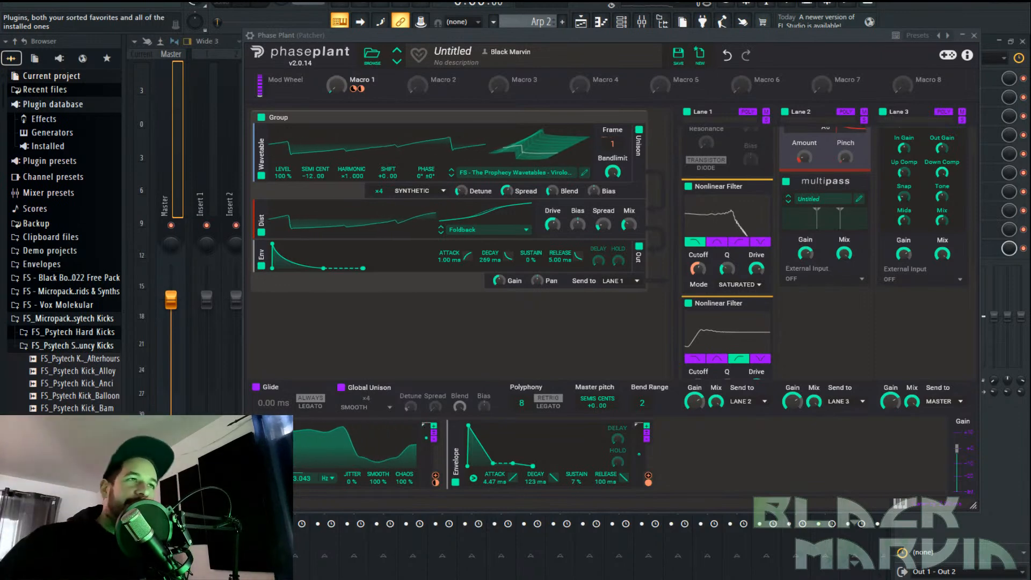
pyautogui.moveTo(440, 119); pyautogui.dragTo(483, 325)
pyautogui.scroll(-3, 480, 327)
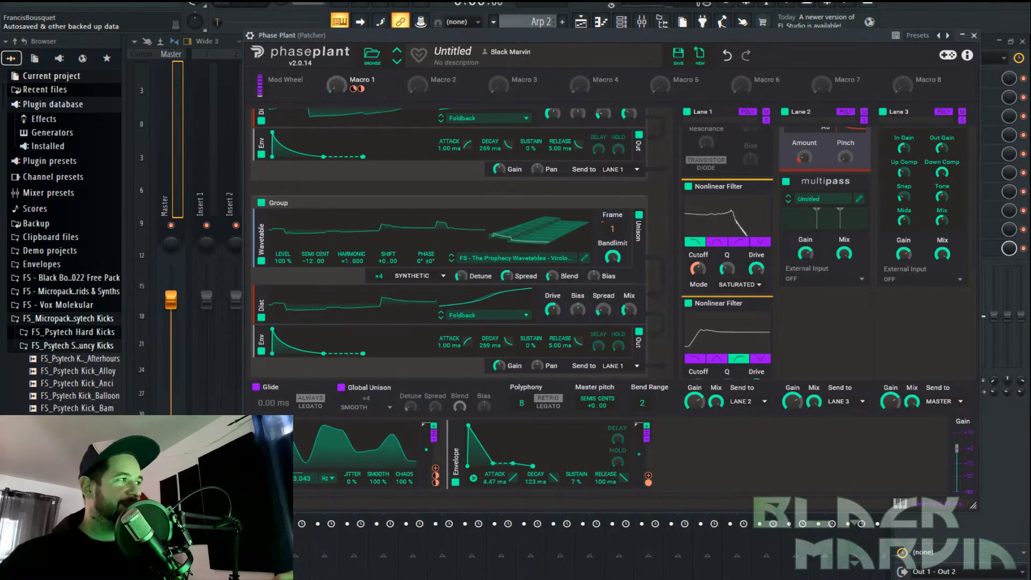
# Reset the duplicated group's wavetable pitch to 0.00 semitones and browse through the bank to a different wavetable
pyautogui.click(451, 261)
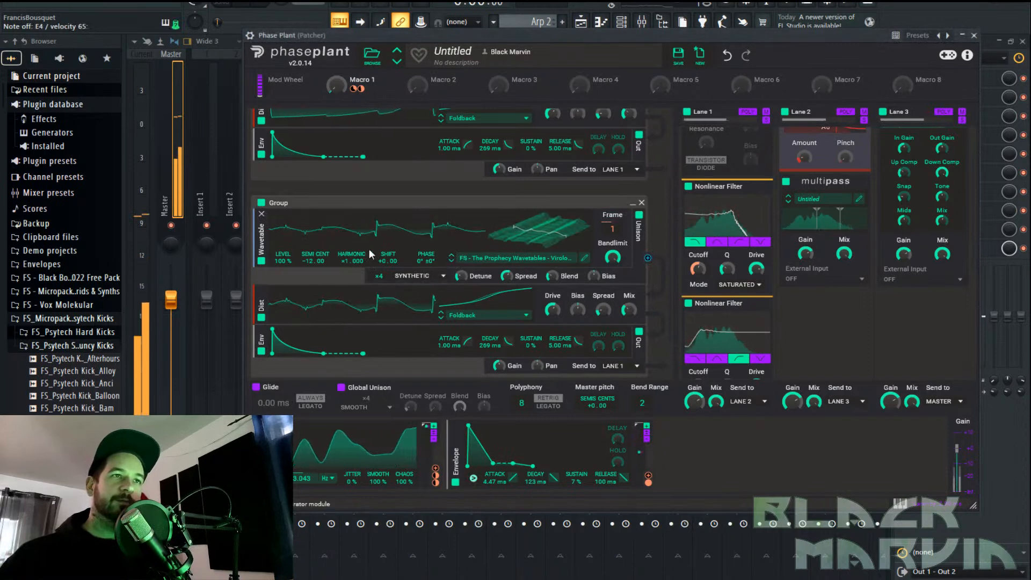
pyautogui.doubleClick(308, 259)
pyautogui.click(452, 261)
pyautogui.click(451, 261)
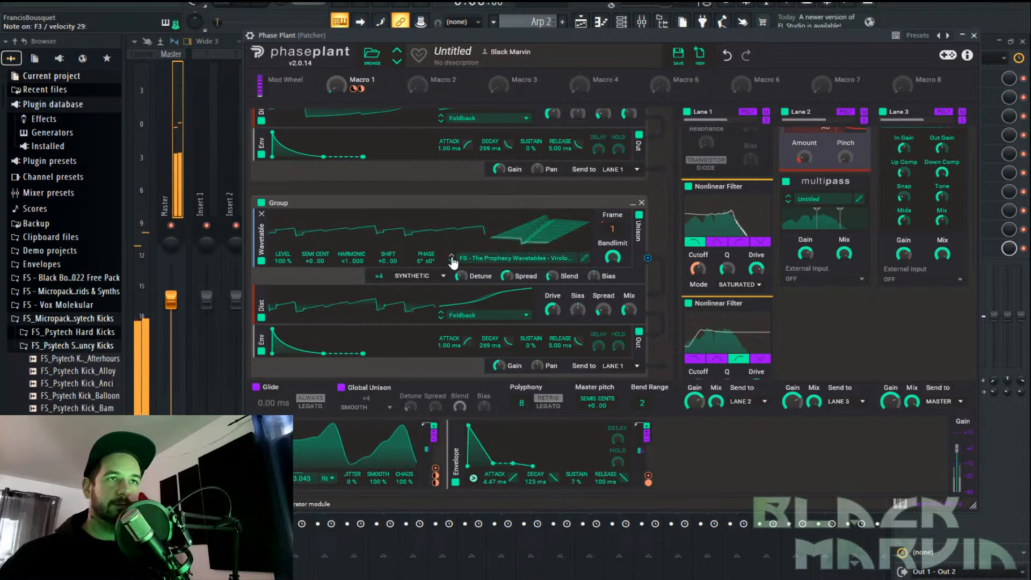
pyautogui.click(452, 261)
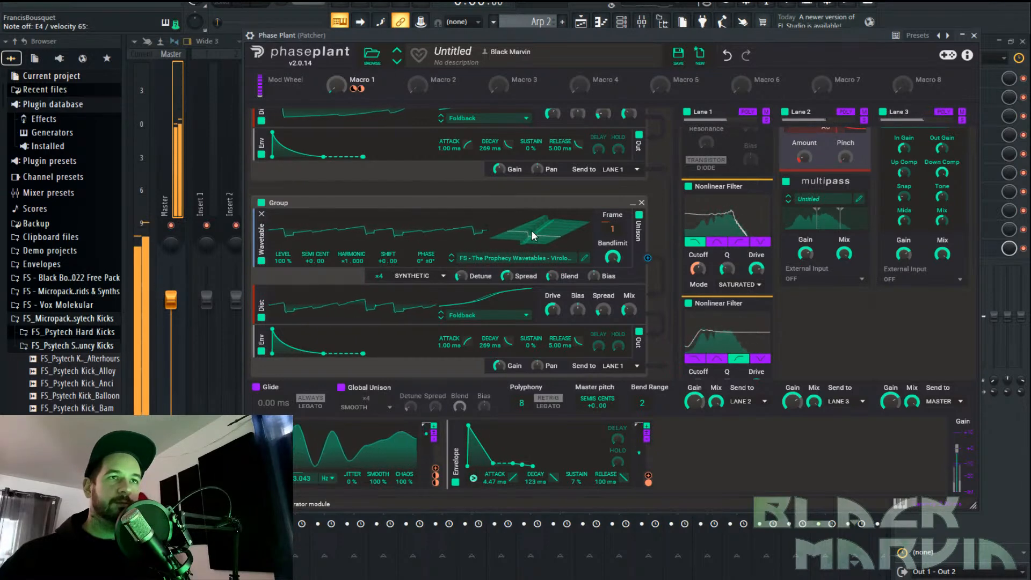
pyautogui.scroll(2, 370, 182)
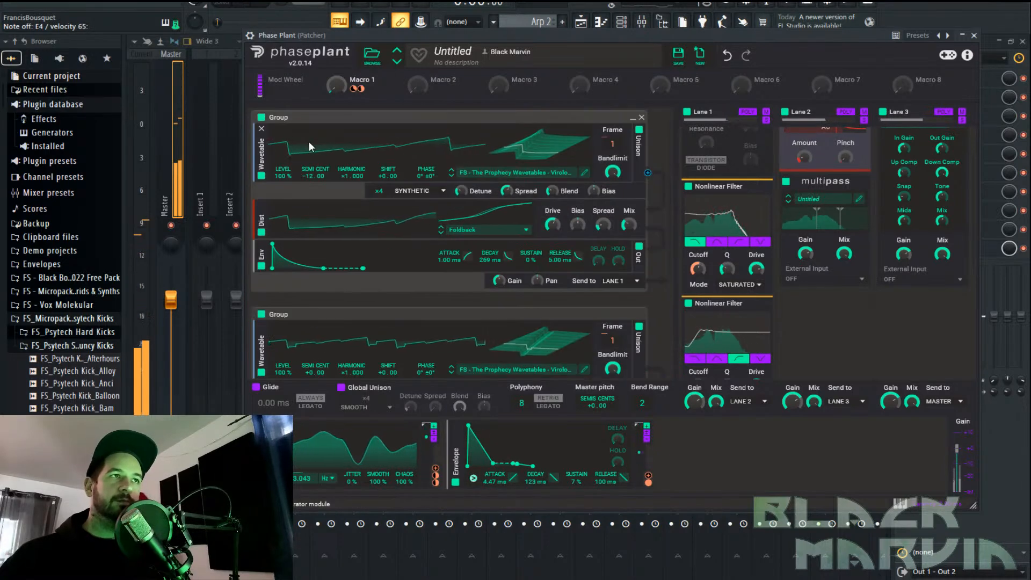
# Audition the duplicated group with the original group bypassed, reactivate the original, and try a small Macro 1 adjustment on both layers
pyautogui.click(261, 118)
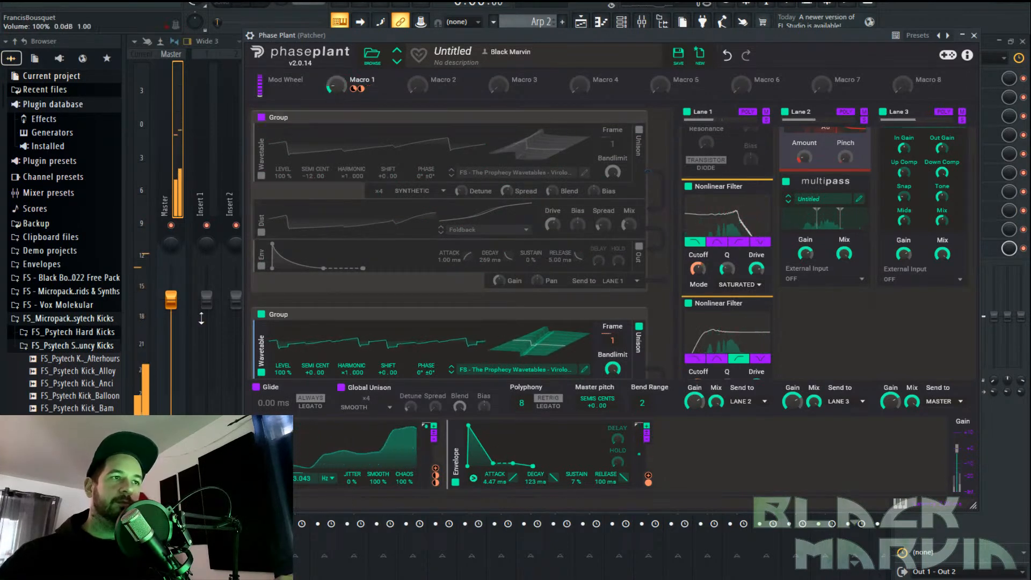
pyautogui.scroll(-3, 585, 344)
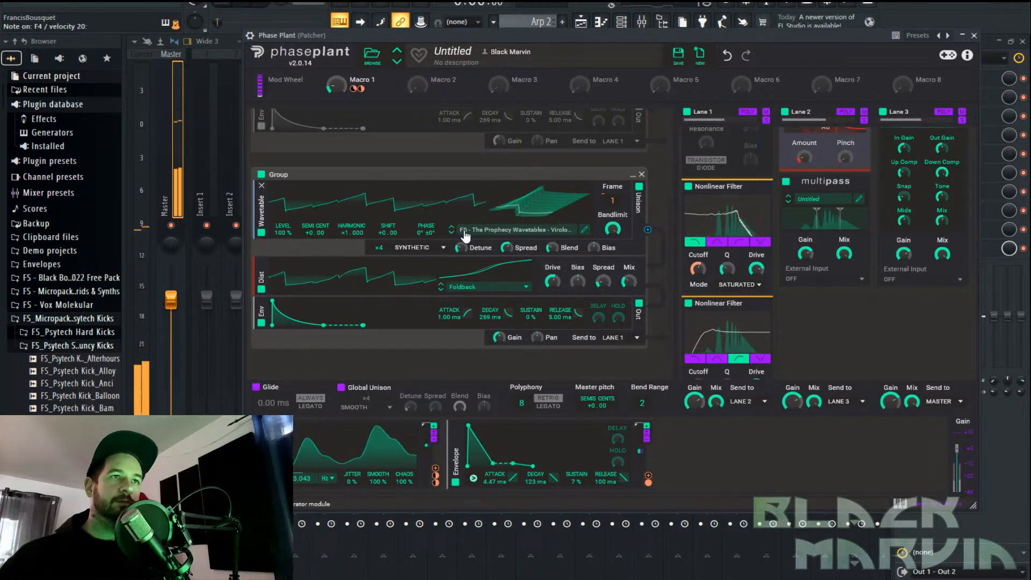
pyautogui.scroll(3, 452, 186)
pyautogui.click(261, 118)
pyautogui.moveTo(336, 85)
pyautogui.mouseDown()
pyautogui.moveTo(336, 35)
pyautogui.moveTo(336, 92)
pyautogui.mouseUp()
pyautogui.scroll(-3, 559, 250)
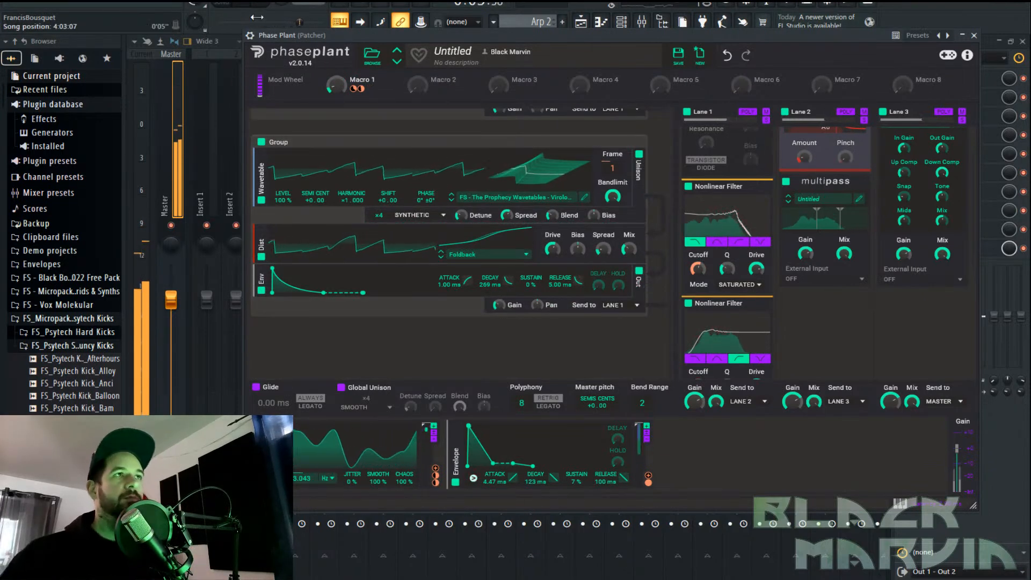
pyautogui.click(280, 4)
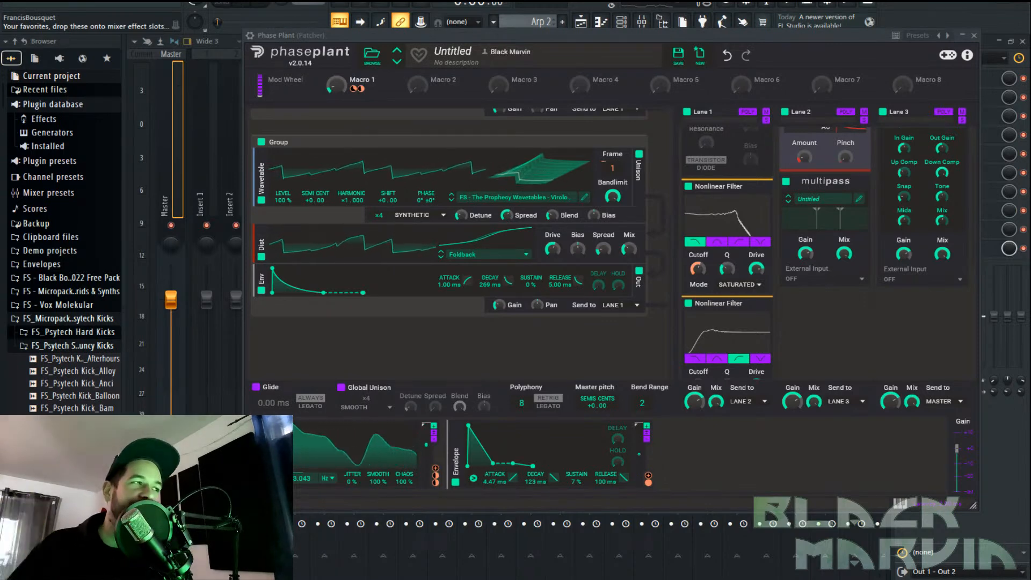
# Load the first wavetable from the Virology Wavetables Various folder into the duplicated group, restart playback, and close the wavetable browser
pyautogui.scroll(2, 624, 217)
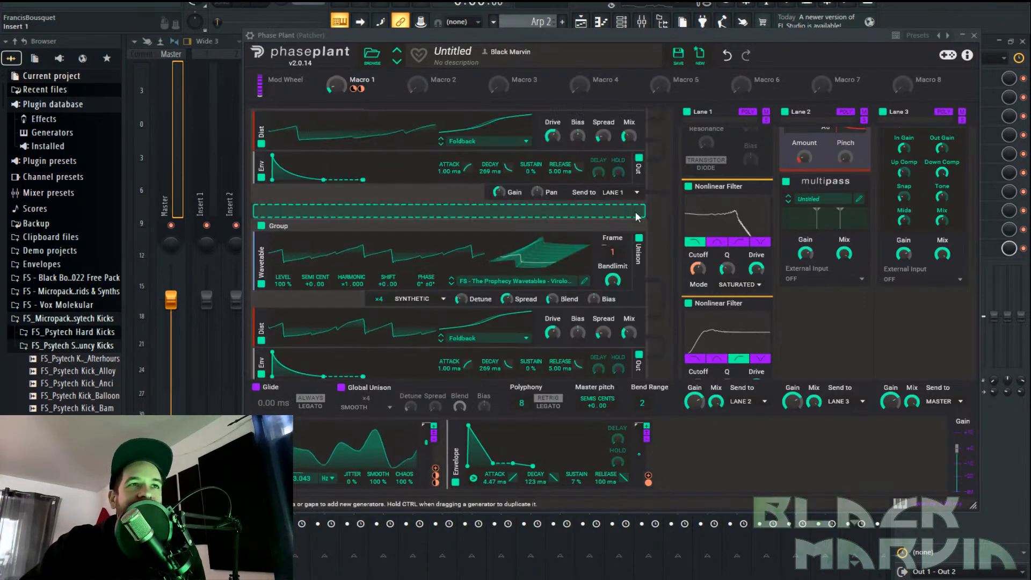
pyautogui.scroll(2, 636, 211)
pyautogui.scroll(-3, 646, 198)
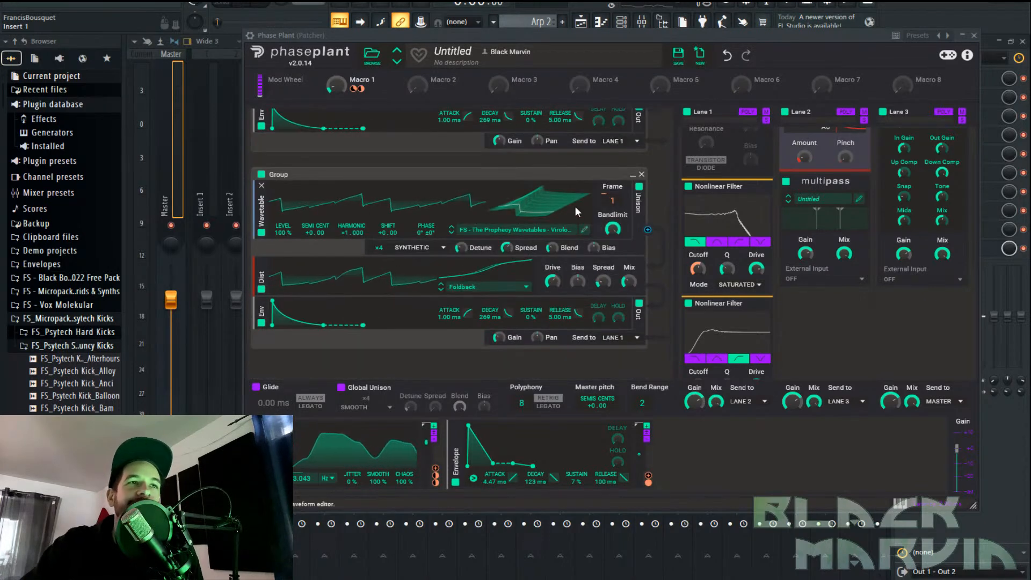
pyautogui.click(546, 232)
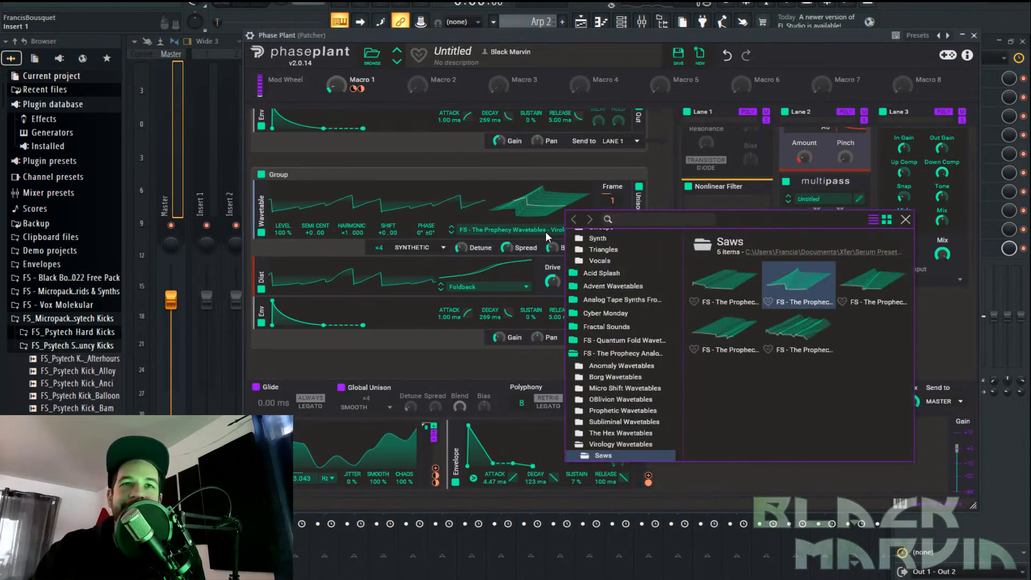
pyautogui.scroll(-1, 627, 395)
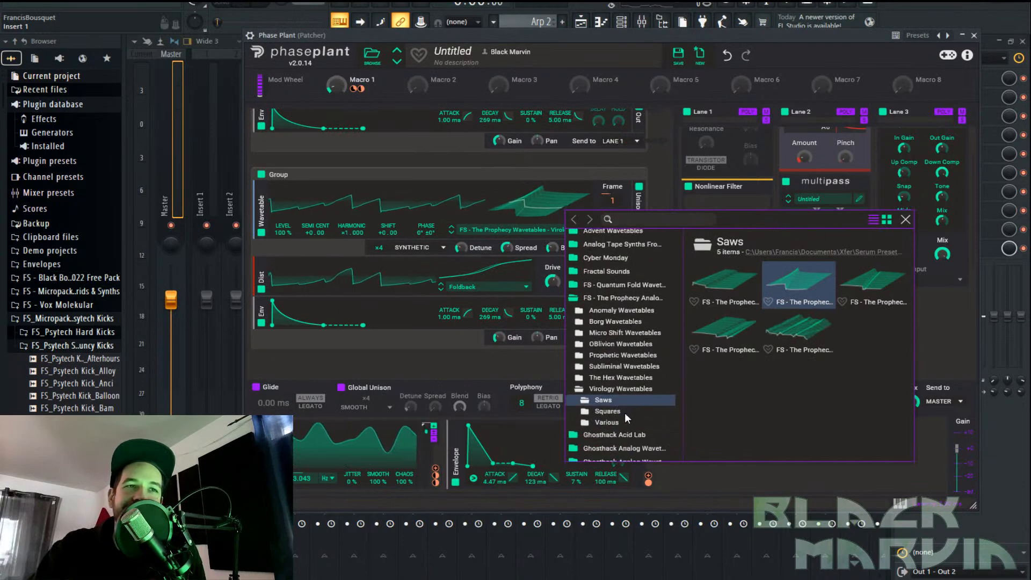
pyautogui.click(623, 411)
pyautogui.click(635, 423)
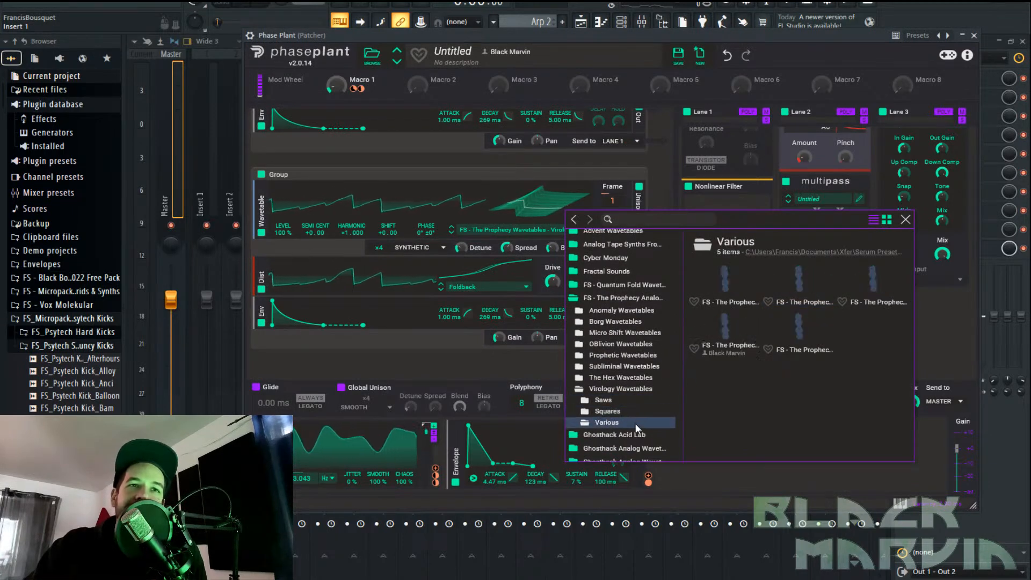
pyautogui.click(715, 279)
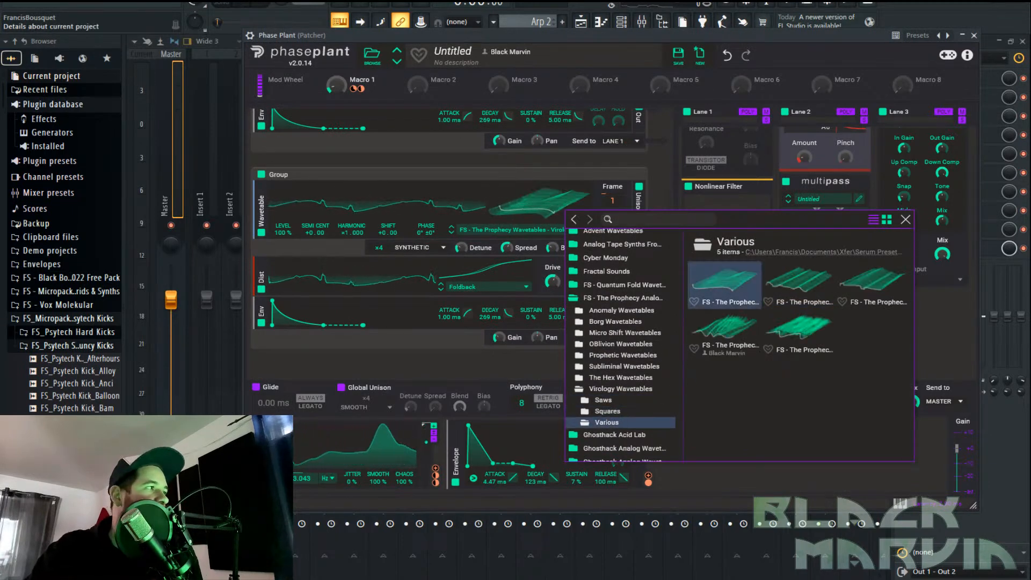
pyautogui.press('space')
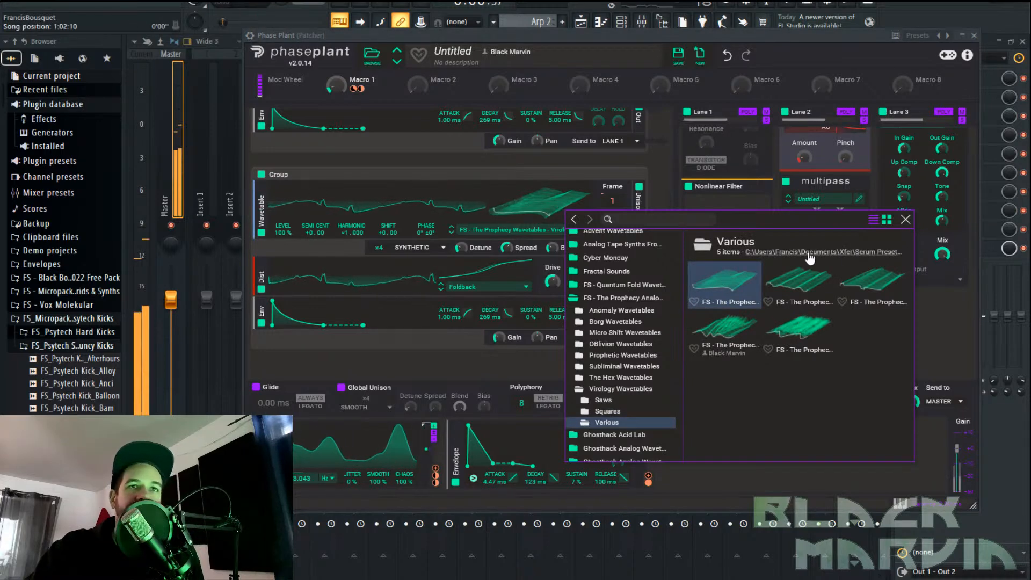
pyautogui.click(905, 219)
# Compare the sound with the duplicated lower group bypassed and active
pyautogui.scroll(1, 279, 215)
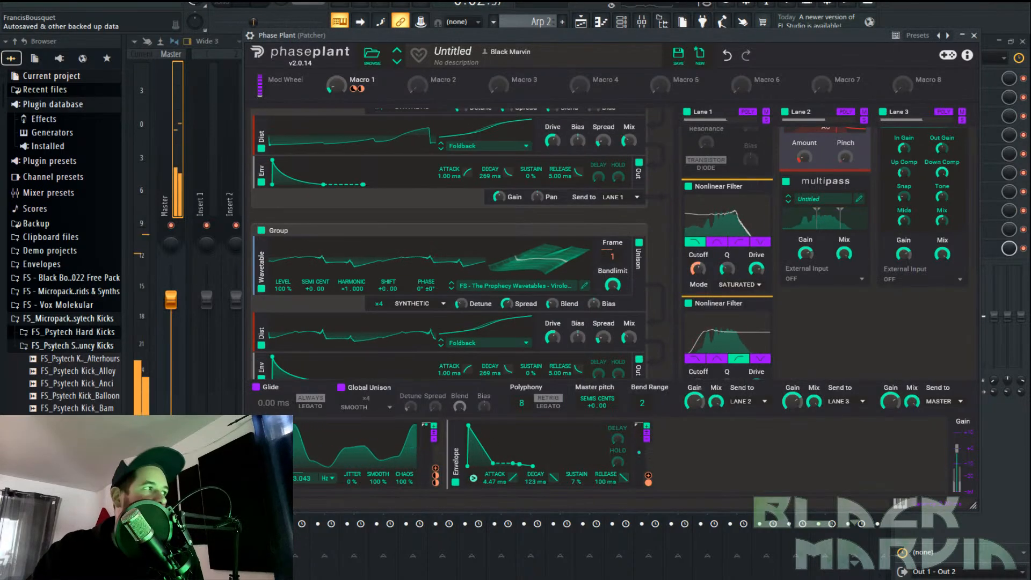
pyautogui.scroll(2, 314, 225)
pyautogui.click(261, 313)
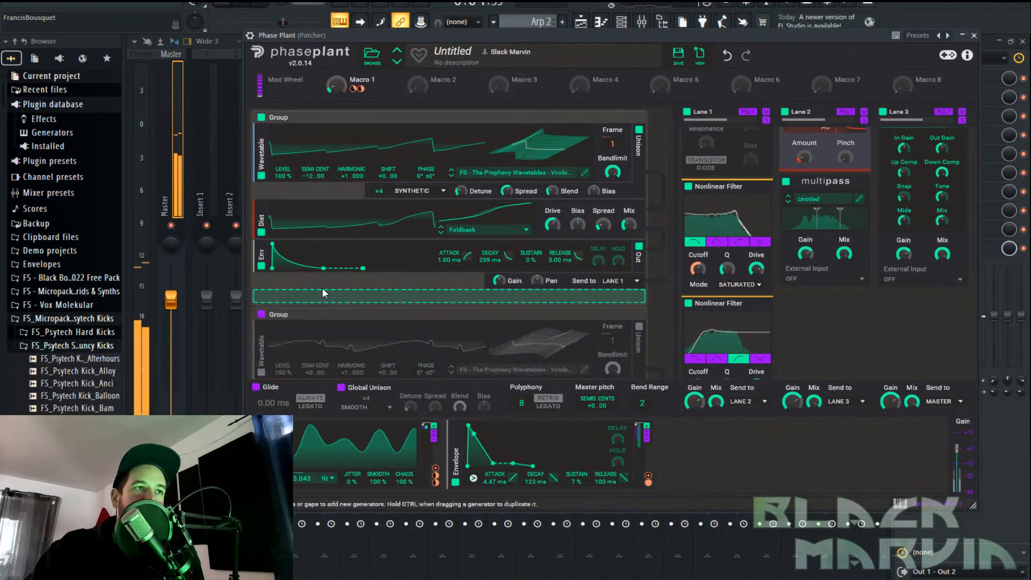
pyautogui.scroll(-3, 321, 280)
pyautogui.click(262, 174)
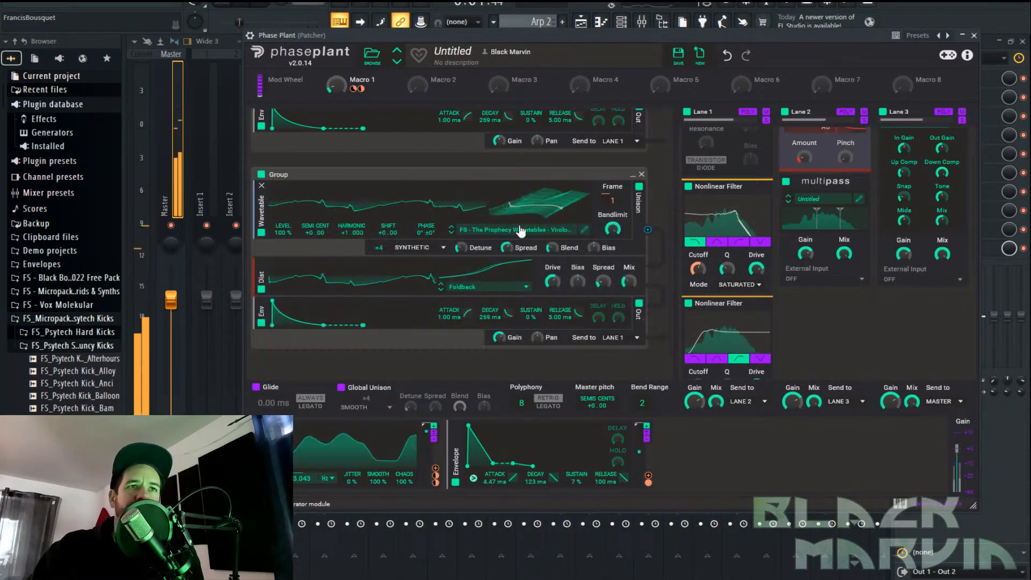
# Try the duplicated group's wavetable at -12.00 semitones with the original group bypassed, reset it to +0.00, and reactivate the original
pyautogui.scroll(3, 417, 210)
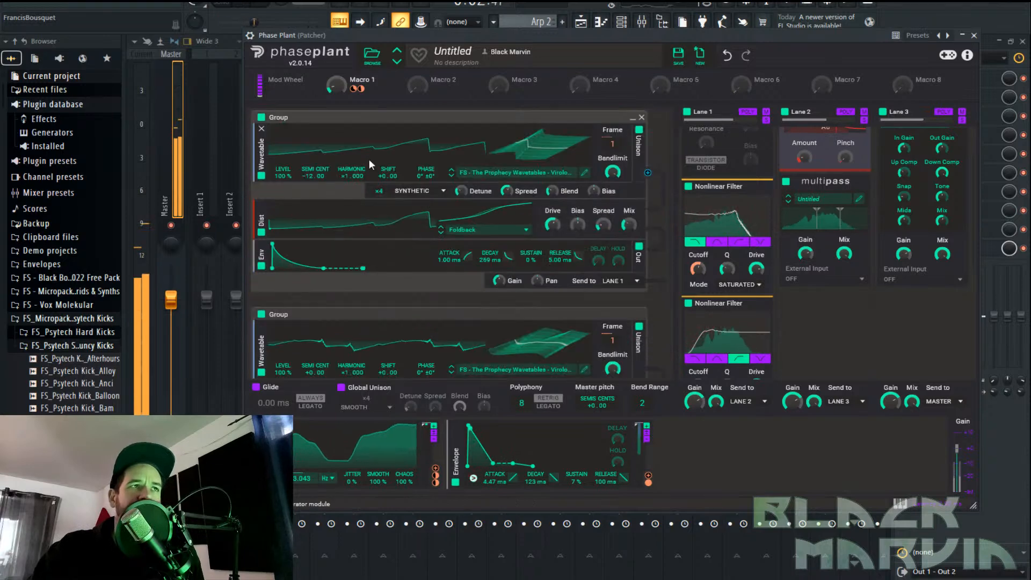
pyautogui.click(261, 117)
pyautogui.scroll(-3, 567, 248)
pyautogui.moveTo(317, 230); pyautogui.dragTo(317, 265)
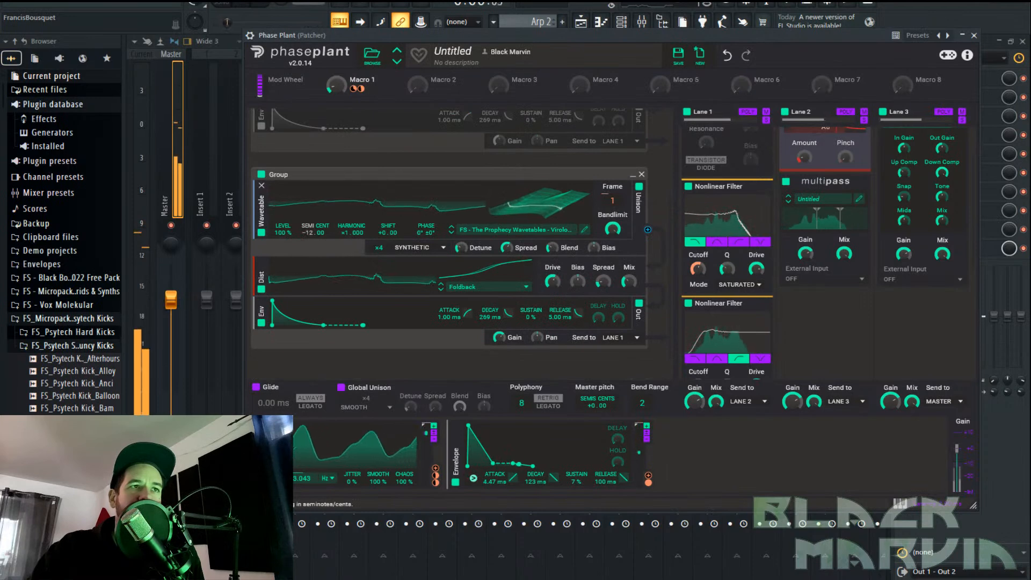
pyautogui.doubleClick(312, 231)
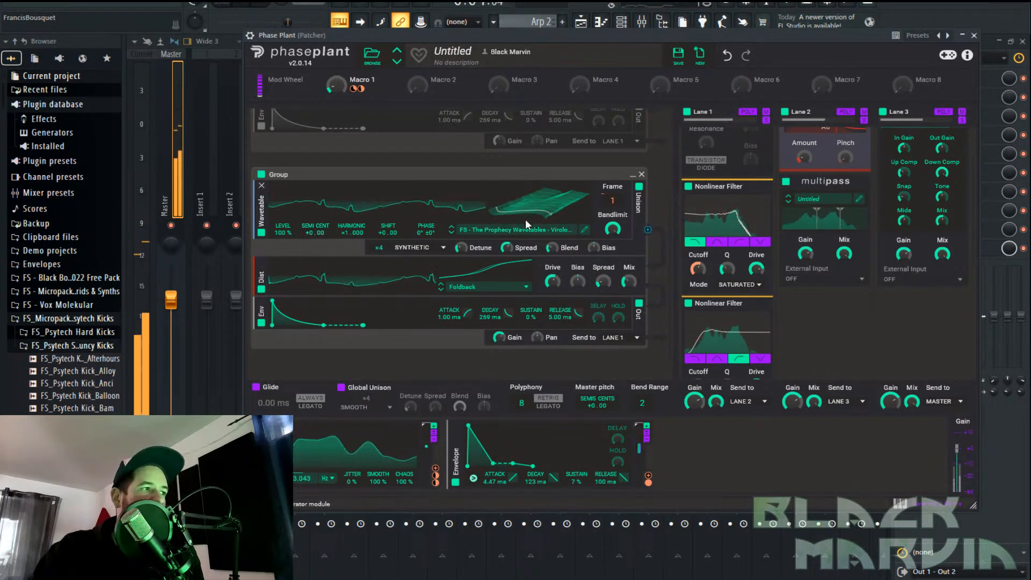
pyautogui.scroll(3, 456, 220)
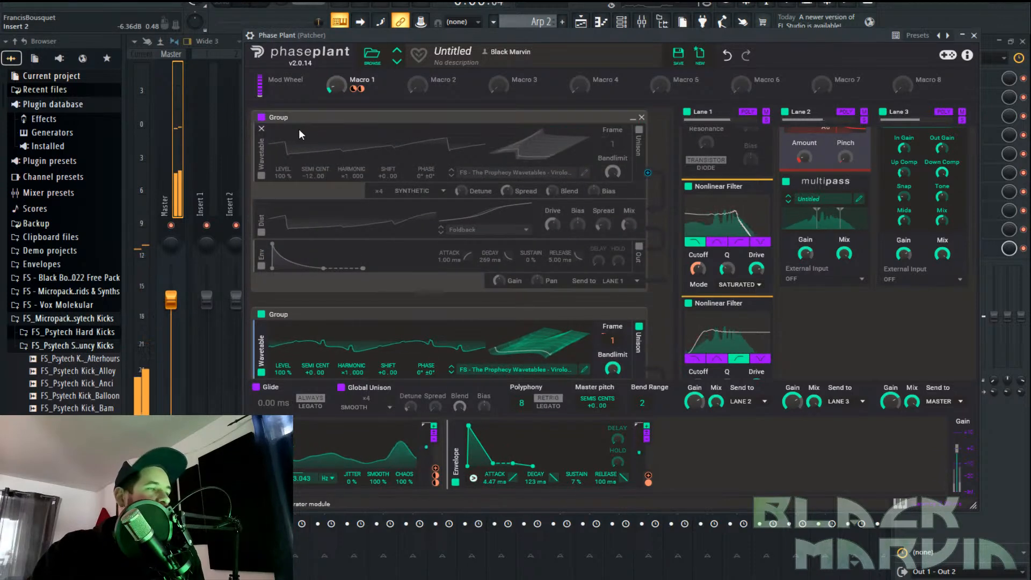
pyautogui.click(261, 117)
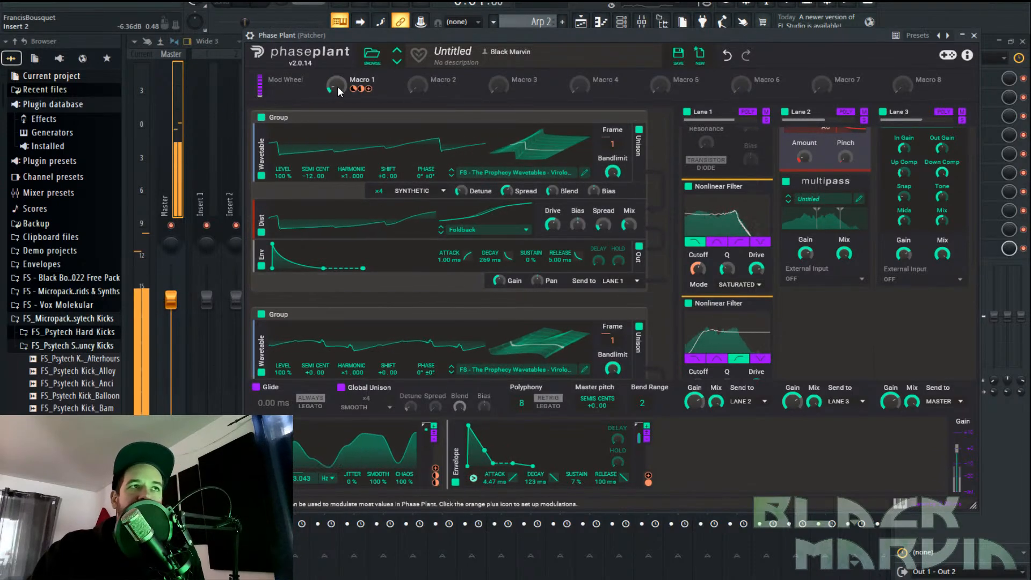
# Turn Macro 1 down to 0% while auditioning both oscillator groups
pyautogui.moveTo(336, 86); pyautogui.dragTo(336, 122)
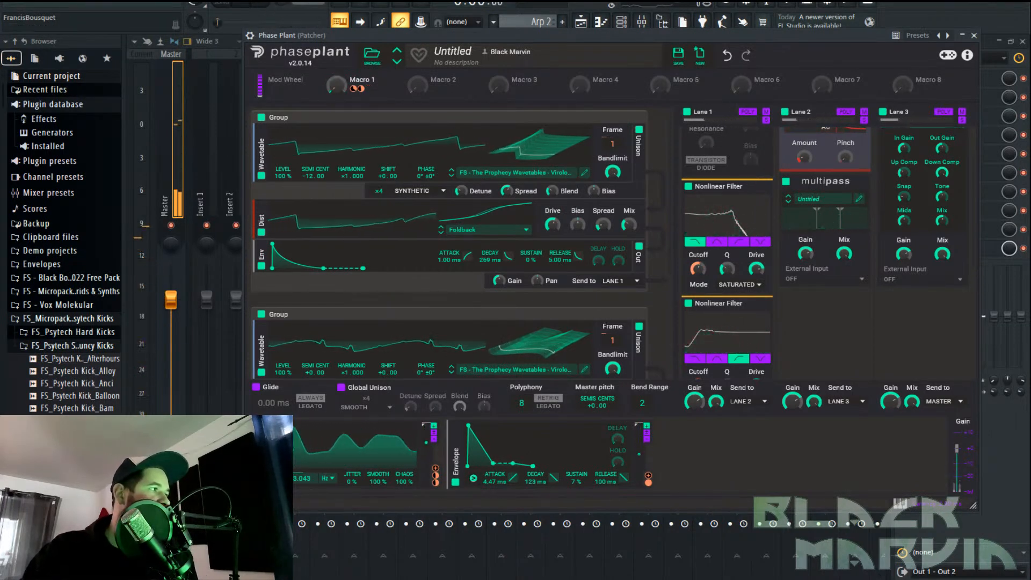
pyautogui.scroll(2, 868, 152)
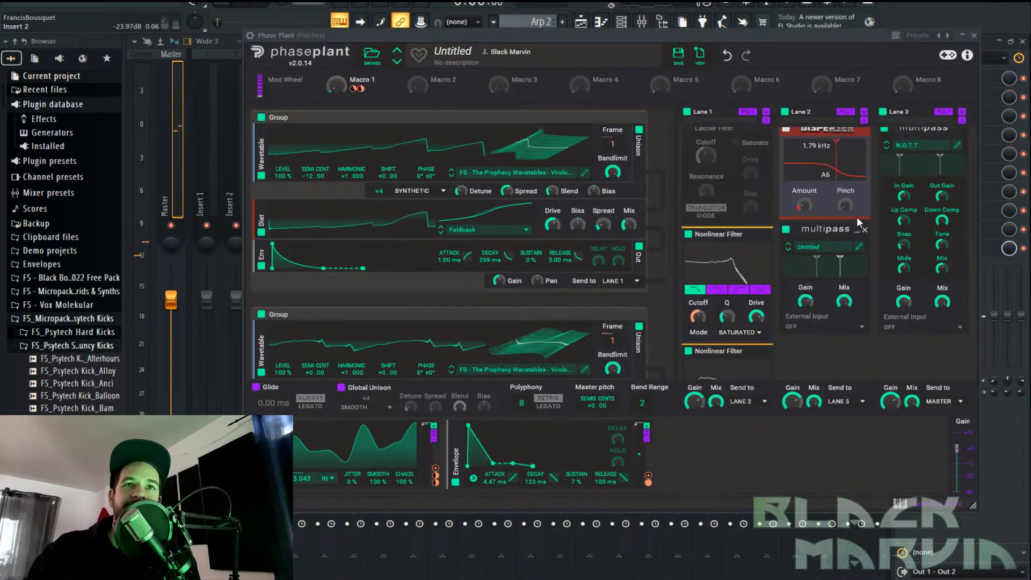
# Save the preset as Goa Sequence in the Vintage Synths user folder
pyautogui.click(453, 51)
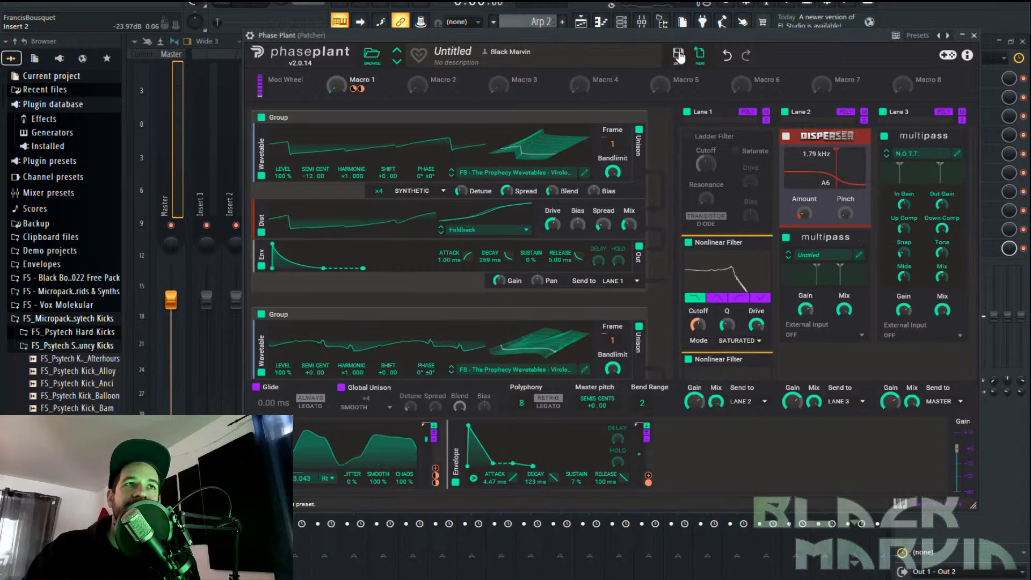
pyautogui.click(678, 55)
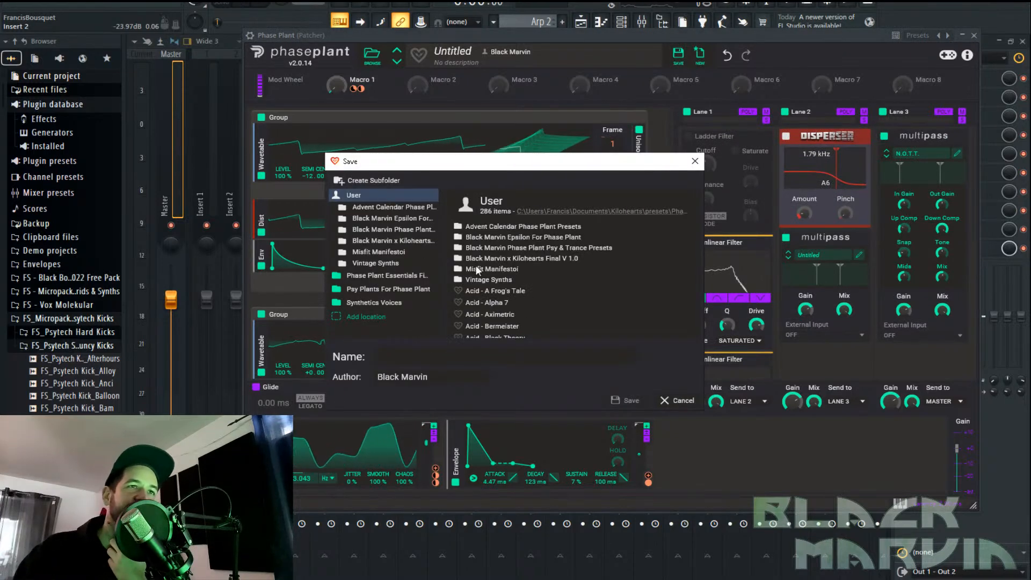
pyautogui.click(501, 279)
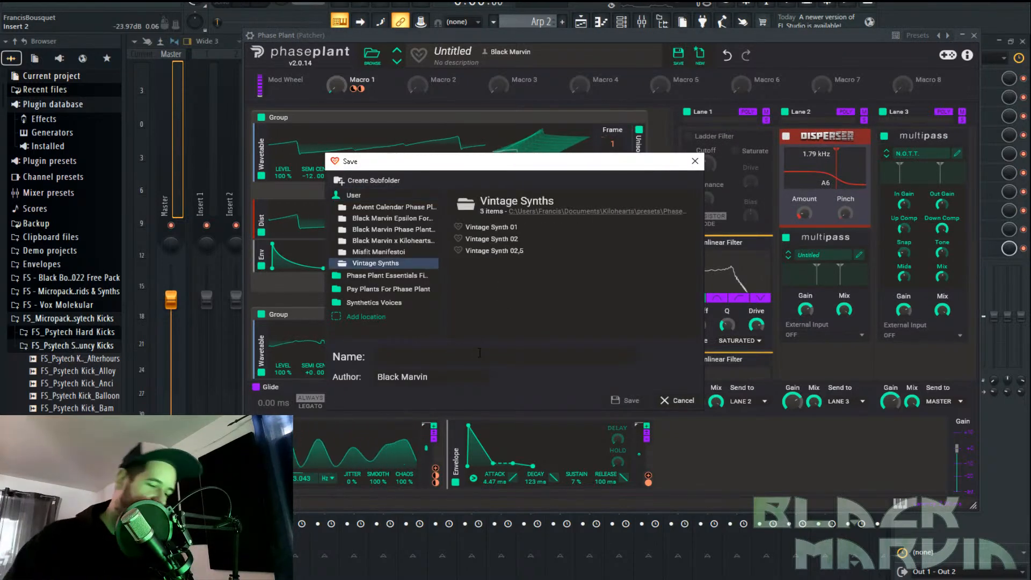
pyautogui.write('Goa ')
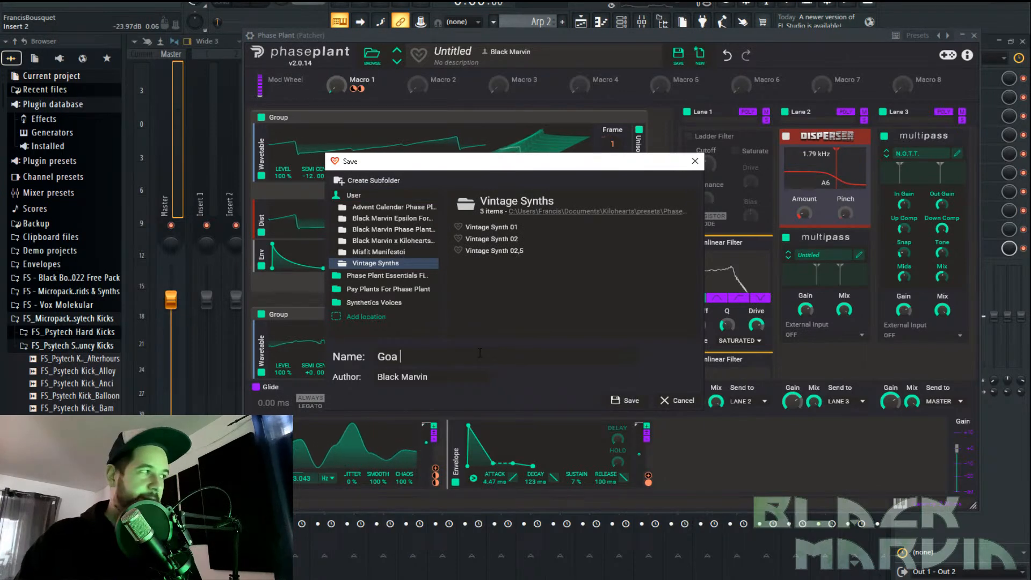
pyautogui.write('Seque')
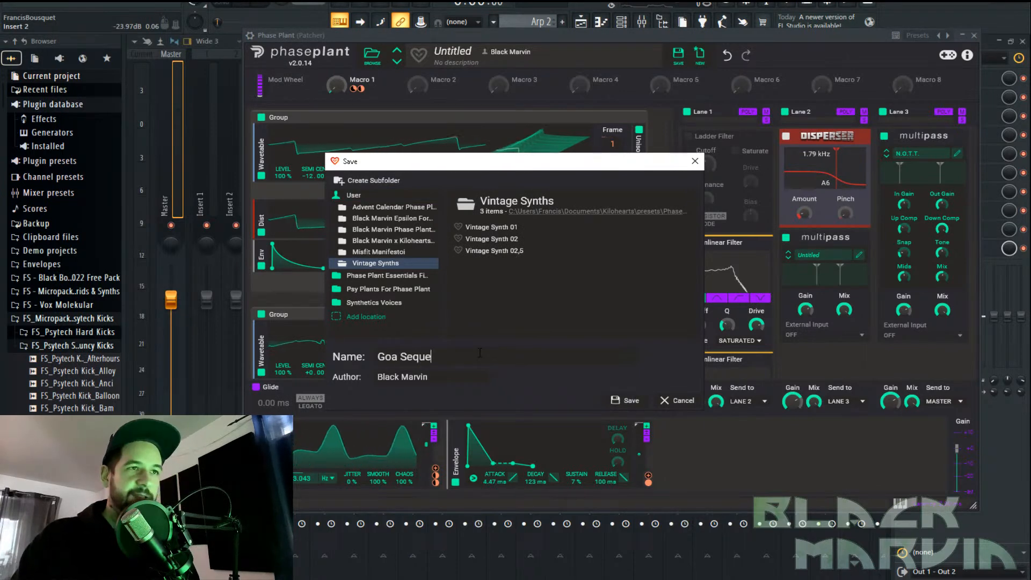
pyautogui.write('nce')
pyautogui.press('Return')
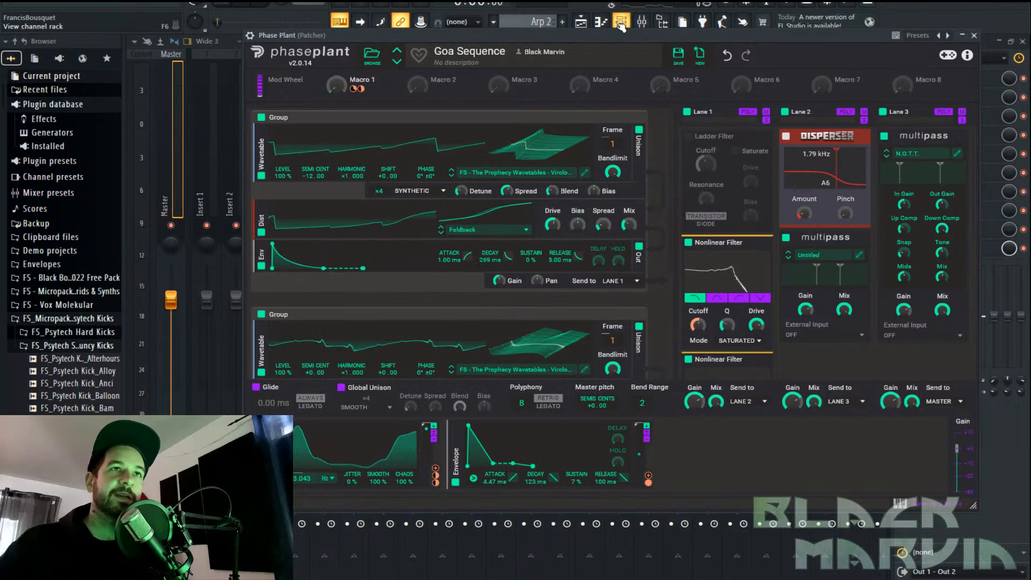
# In Patcher's VFX Sequencer, load the preset 072. Arp 2k SoftBells 02 and set the arpeggiator sync to 1/16
pyautogui.click(973, 35)
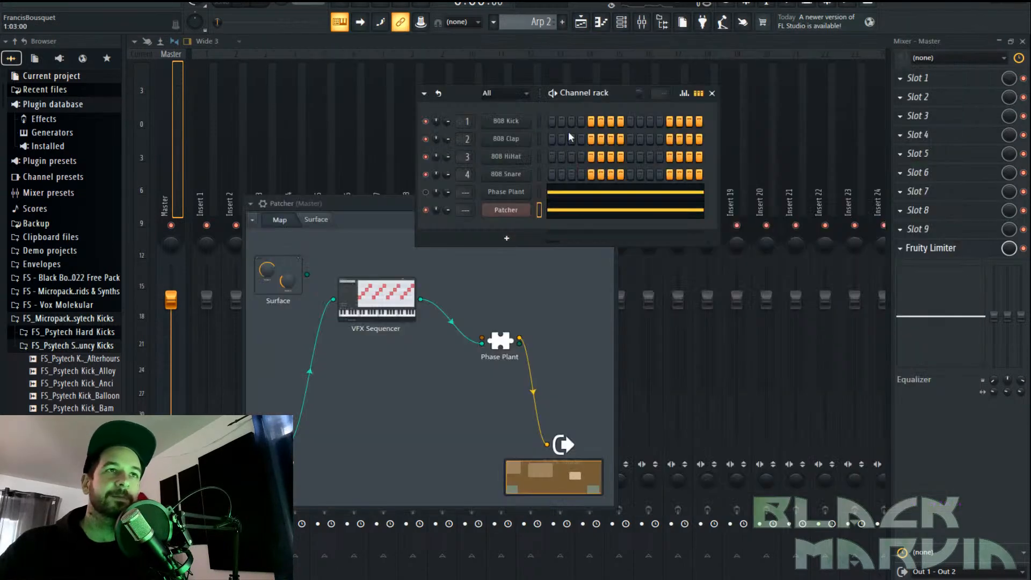
pyautogui.doubleClick(395, 293)
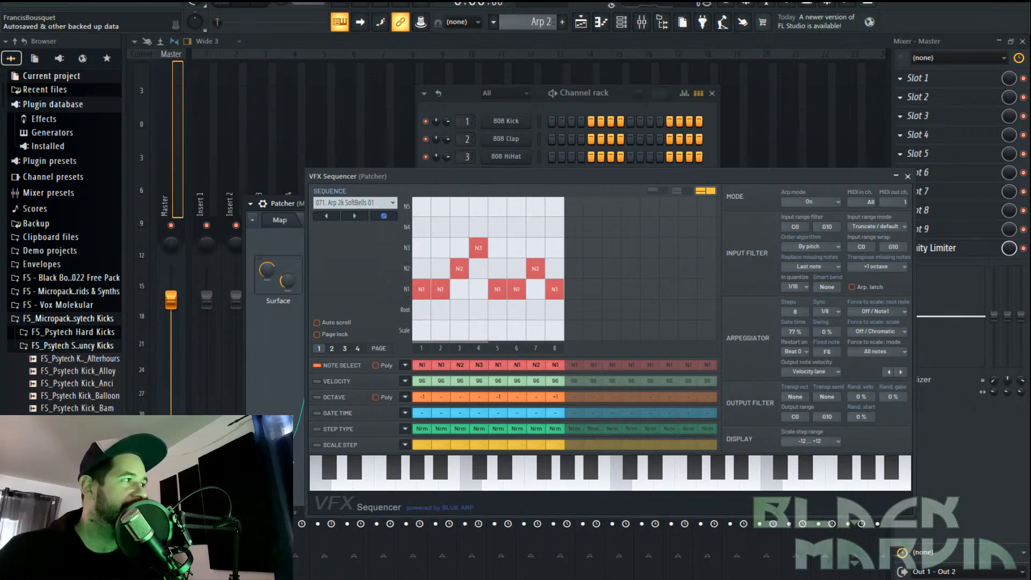
pyautogui.click(355, 215)
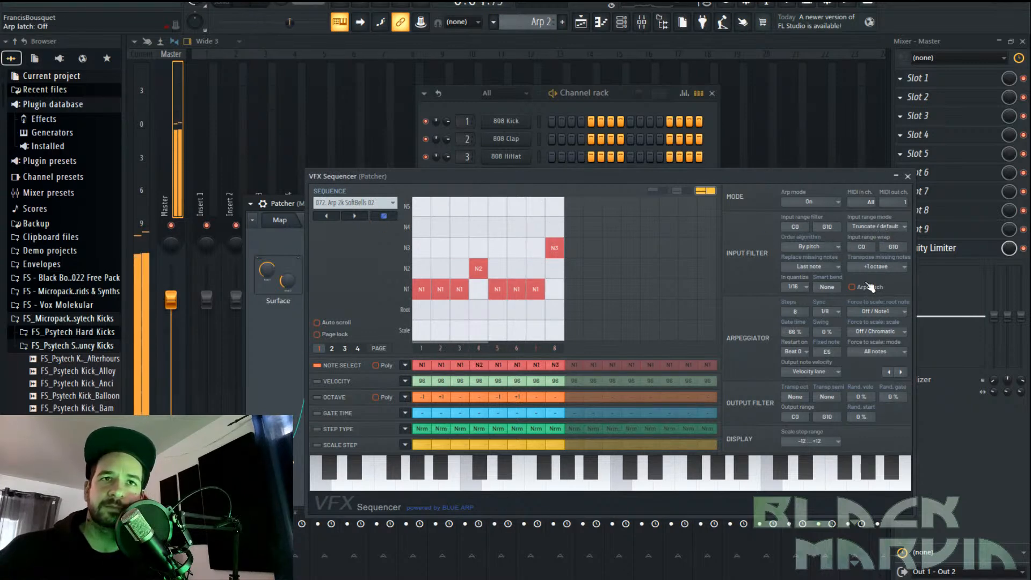
pyautogui.click(827, 312)
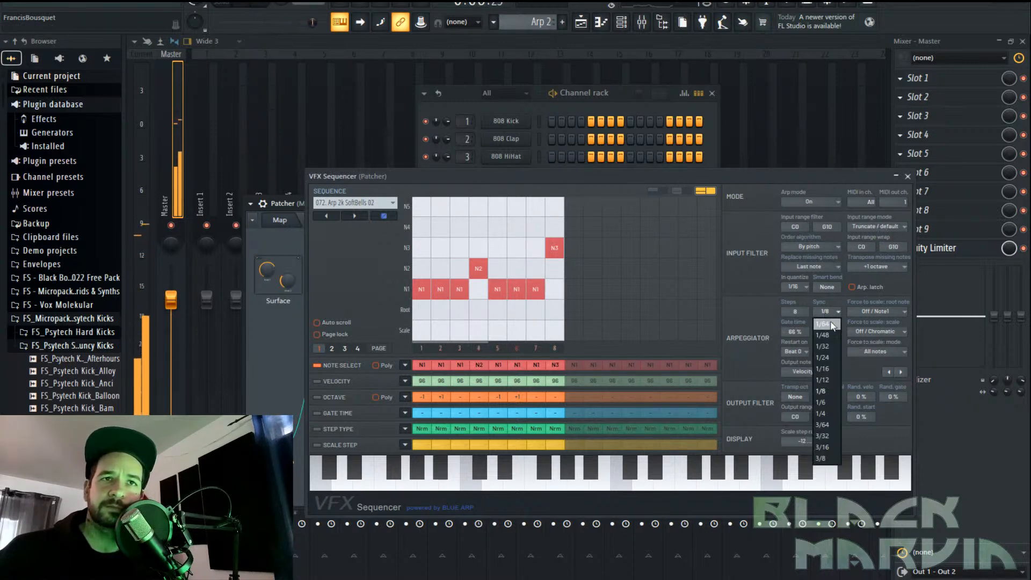
pyautogui.click(824, 369)
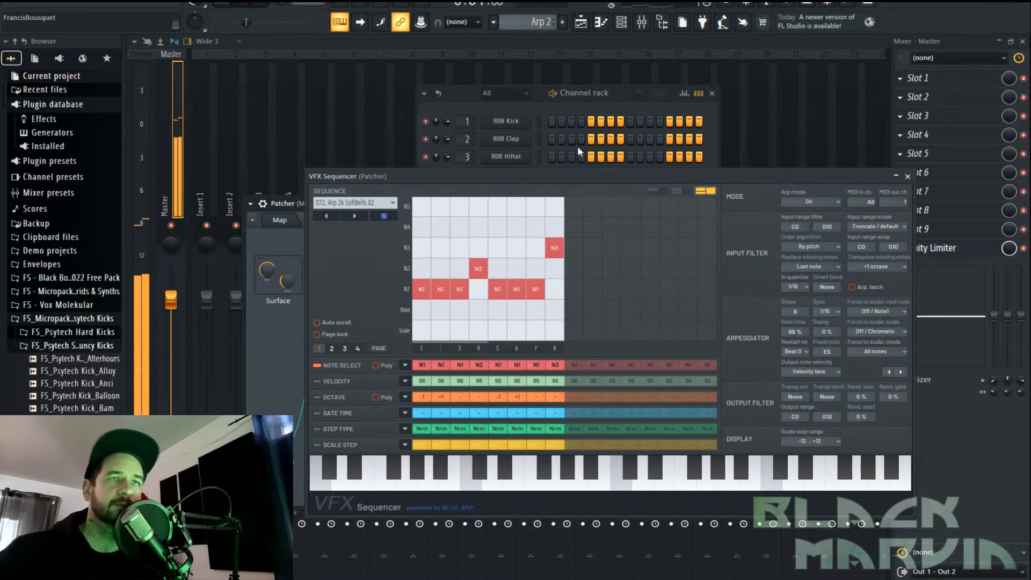
pyautogui.click(907, 176)
# Bring up the Patcher map and view its Phase Plant synth while the arpeggio plays, closing the synth window again
pyautogui.click(518, 209)
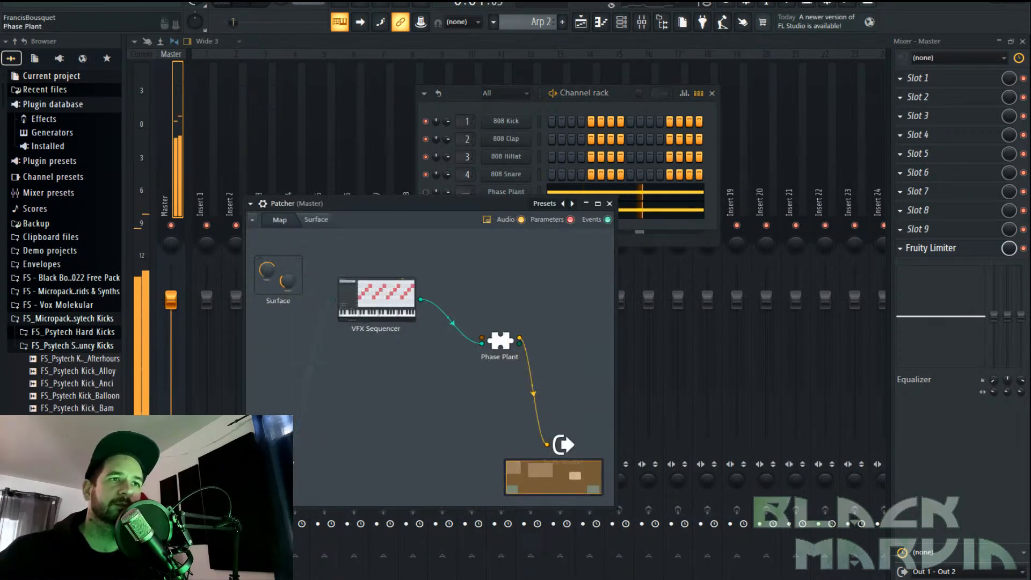
pyautogui.click(499, 340)
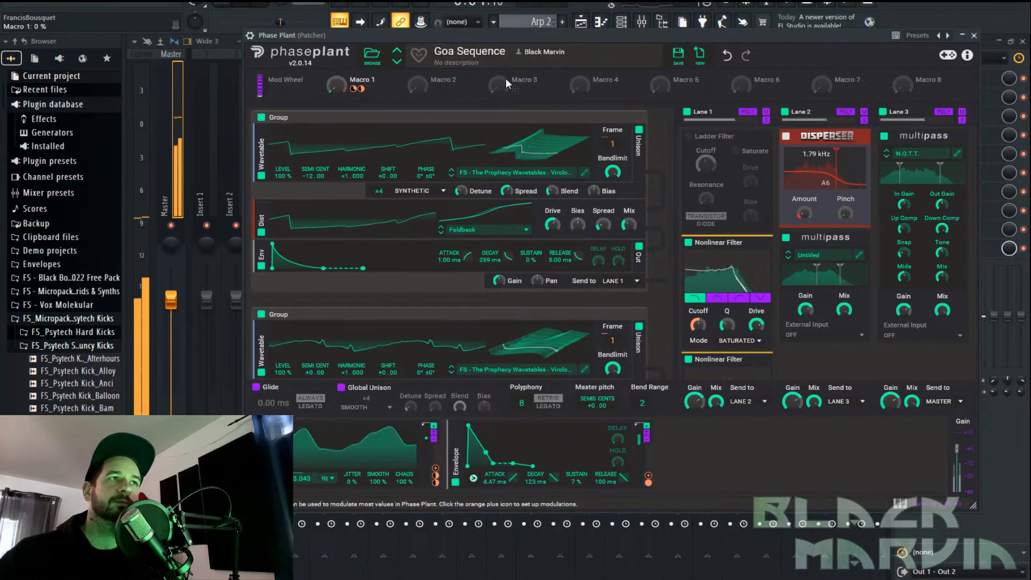
pyautogui.click(974, 35)
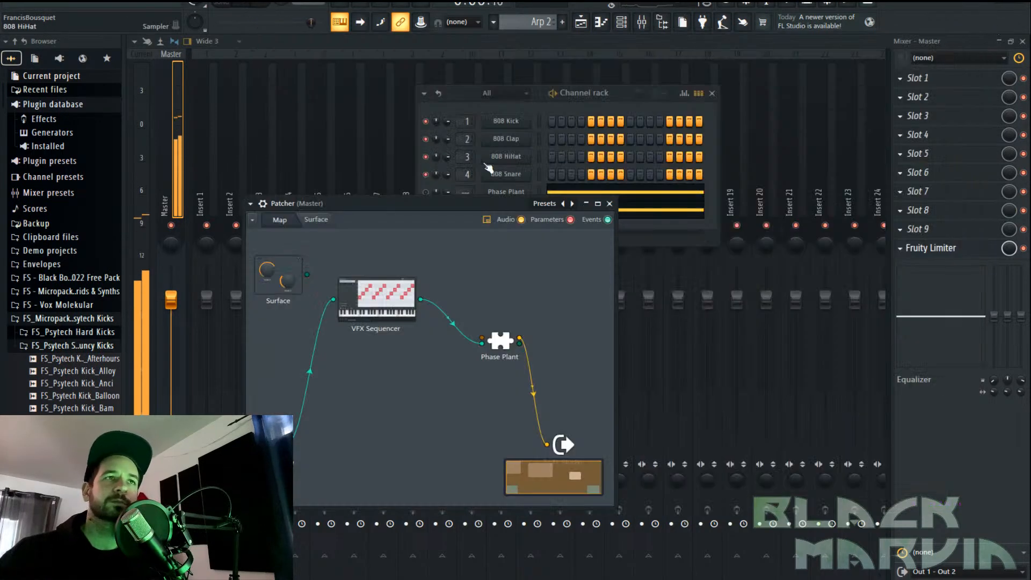
# In Patcher's VFX Sequencer, try different notes on steps 2 and 5, then load the preset 073. Seq 2k AcidMono 01
pyautogui.click(515, 195)
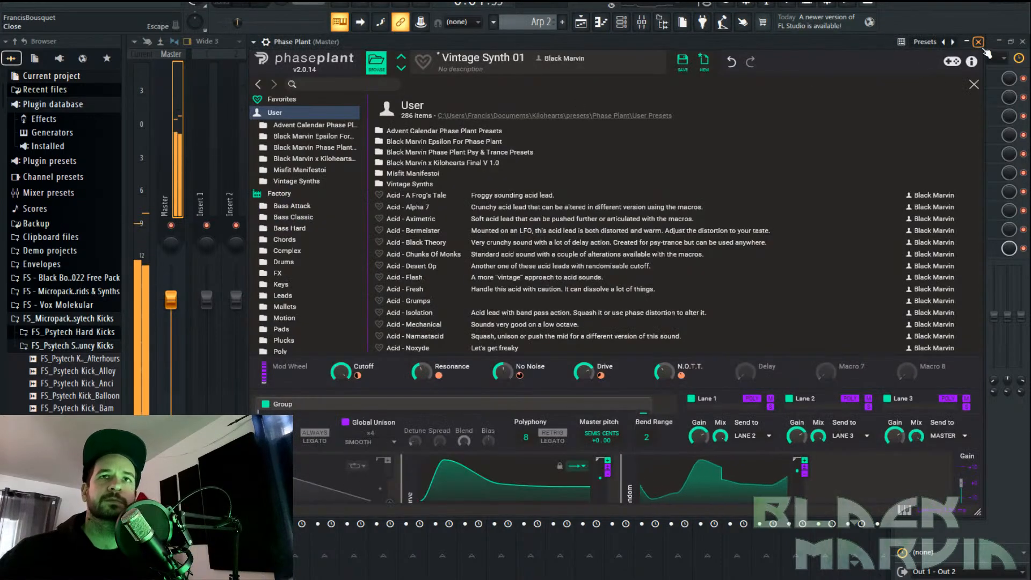
pyautogui.click(506, 191)
pyautogui.click(510, 212)
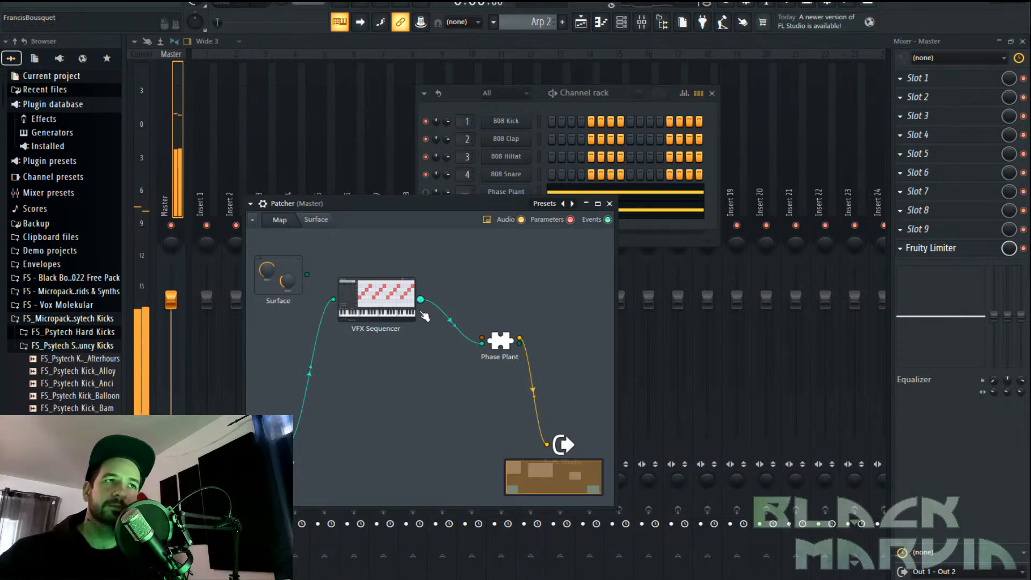
pyautogui.doubleClick(395, 306)
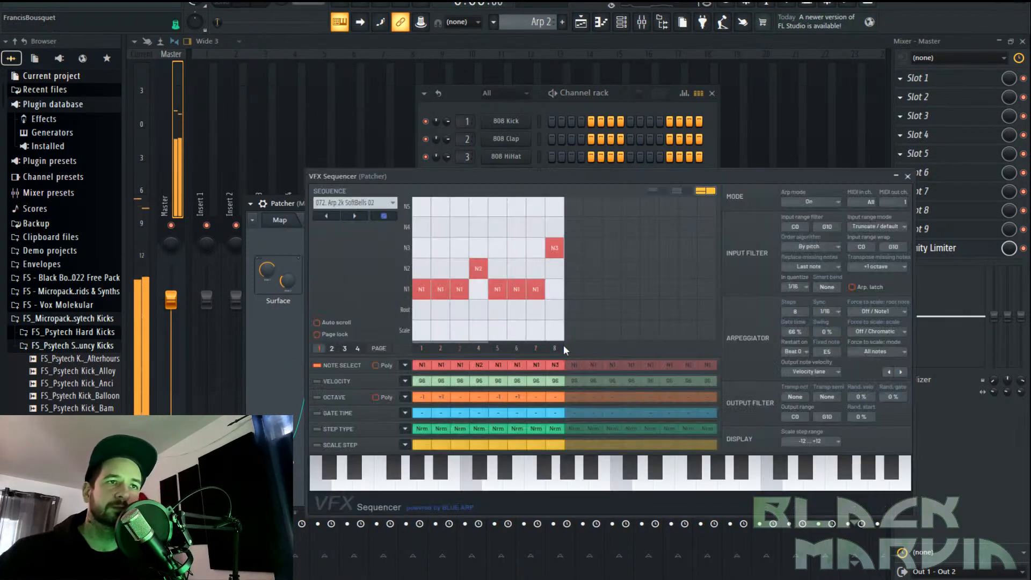
pyautogui.click(495, 234)
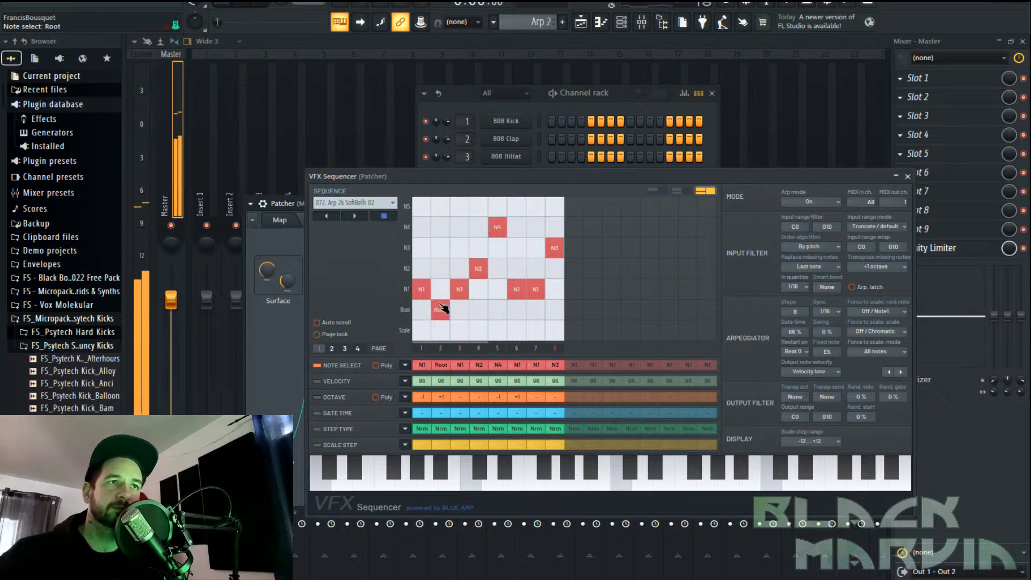
pyautogui.click(365, 219)
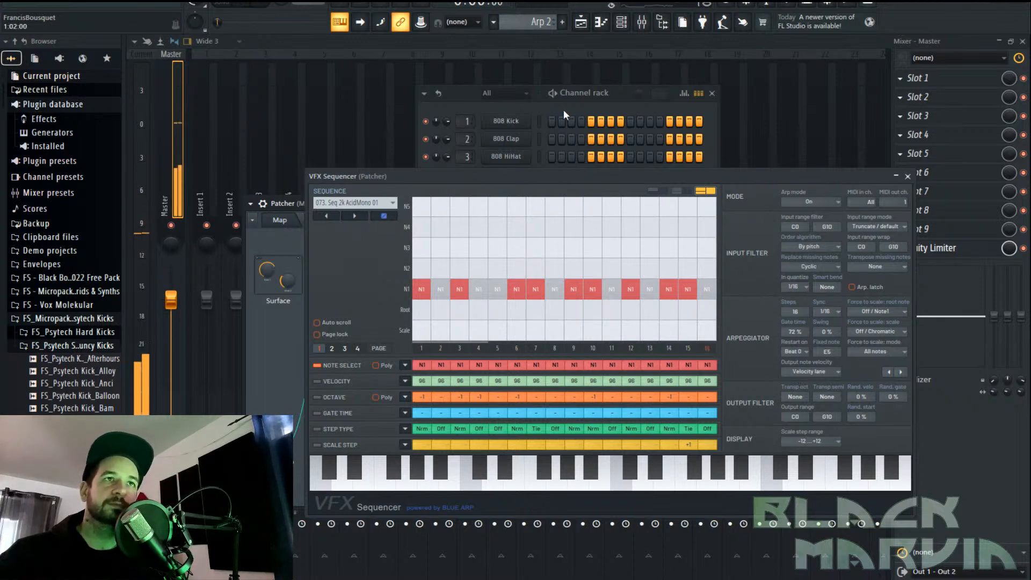
pyautogui.click(907, 176)
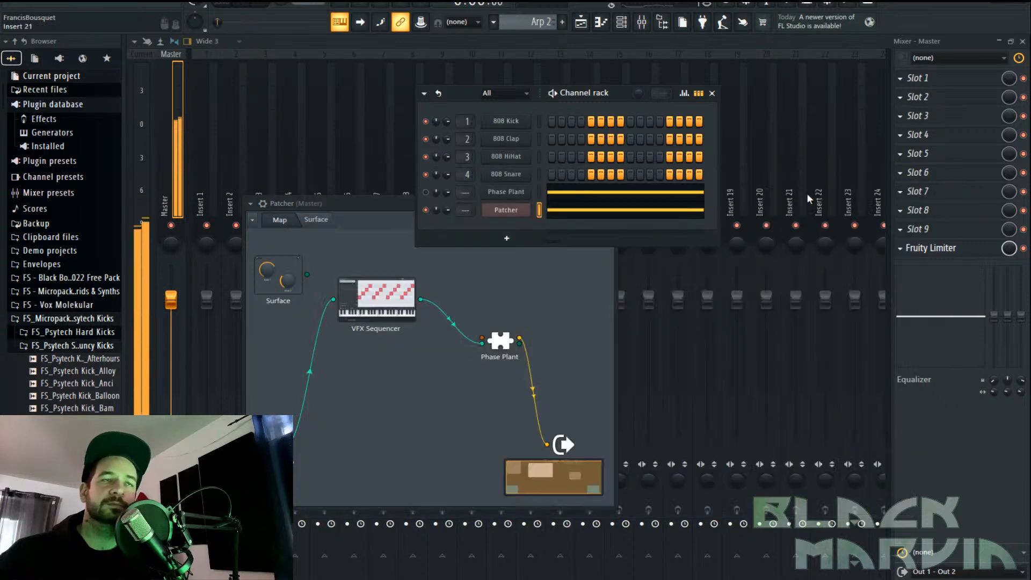
# Open the Phase Plant inside Patcher and sweep Macro 1 up and back down while the sequence plays
pyautogui.click(513, 211)
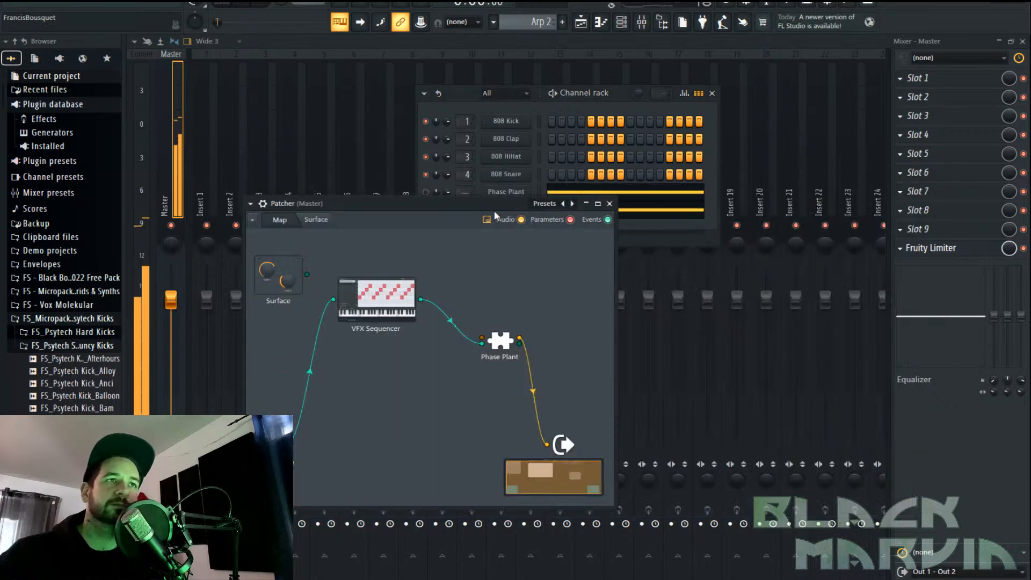
pyautogui.doubleClick(502, 343)
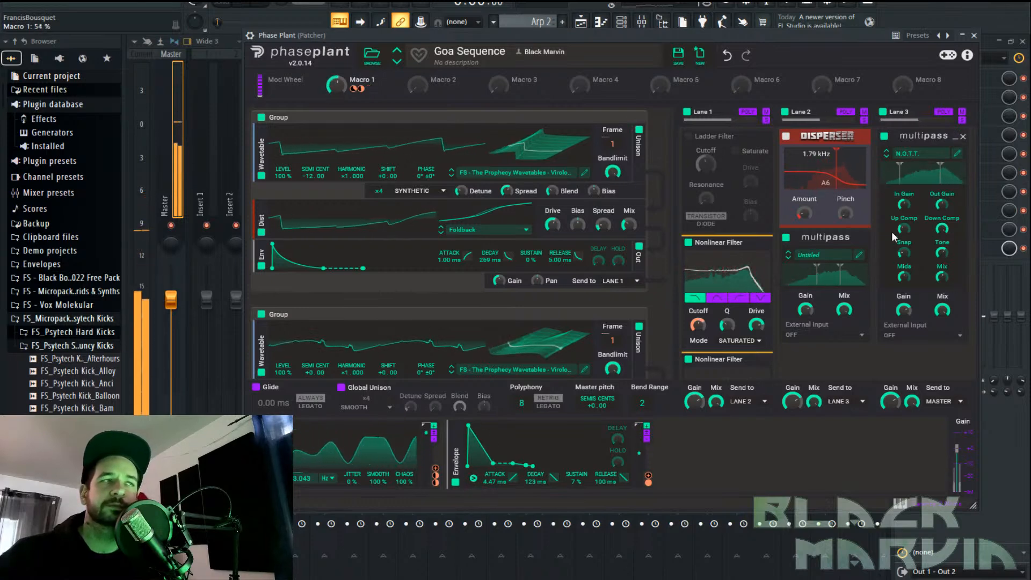
pyautogui.moveTo(343, 85)
pyautogui.mouseDown()
pyautogui.moveTo(344, 64)
pyautogui.moveTo(343, 85)
pyautogui.mouseUp()
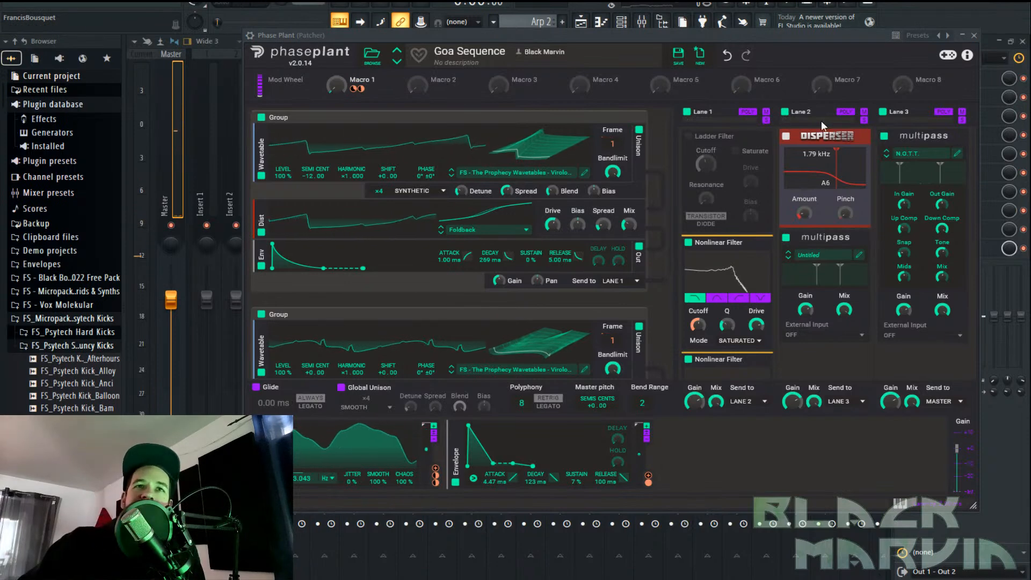
# In Lane 2's Multipass, remove the Delay from the high band and set the upper crossover to about 2.16 kHz
pyautogui.click(860, 257)
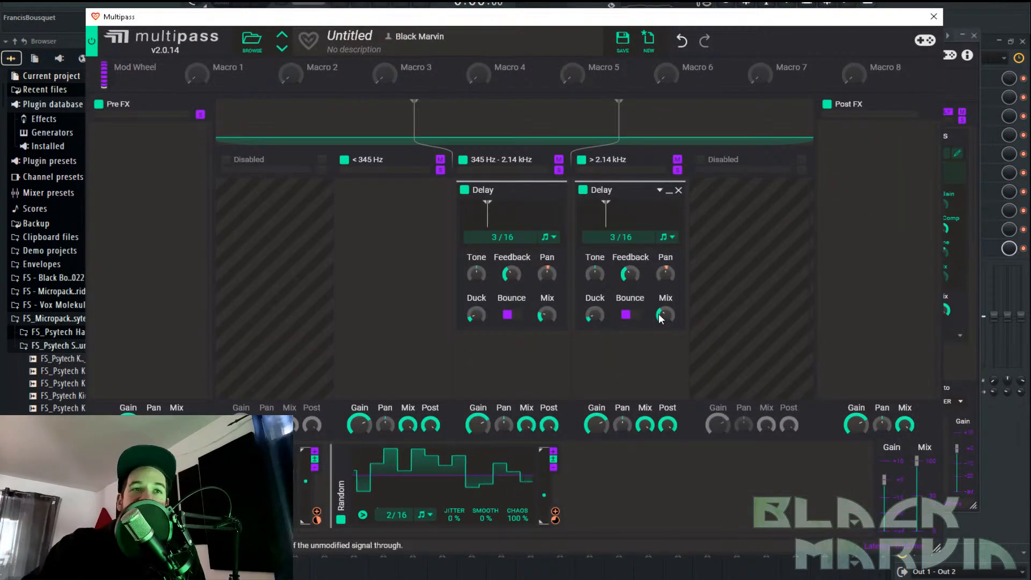
pyautogui.click(678, 190)
pyautogui.moveTo(621, 108); pyautogui.dragTo(610, 126)
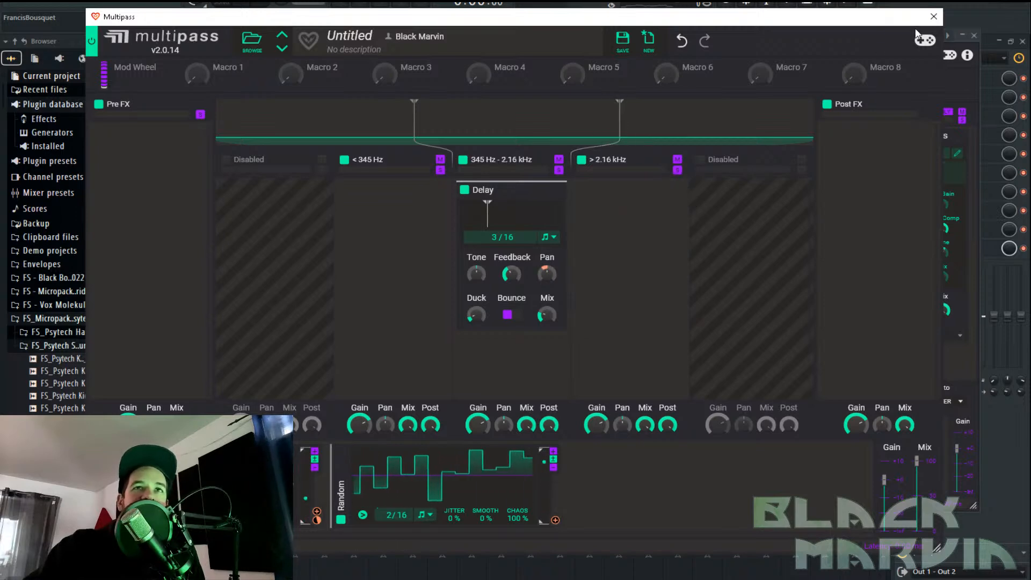
pyautogui.click(934, 17)
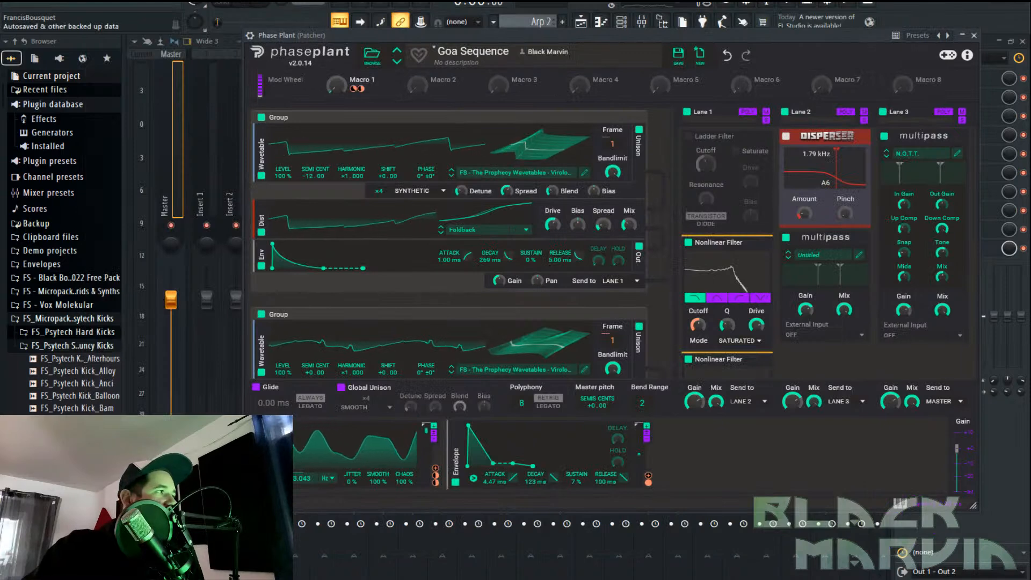
# Replace the pattern's C4 note with a C5 note in the piano roll, sweeping Macro 1 to audition the change
pyautogui.press('space')
pyautogui.moveTo(342, 86)
pyautogui.mouseDown()
pyautogui.moveTo(342, 41)
pyautogui.moveTo(342, 86)
pyautogui.mouseUp()
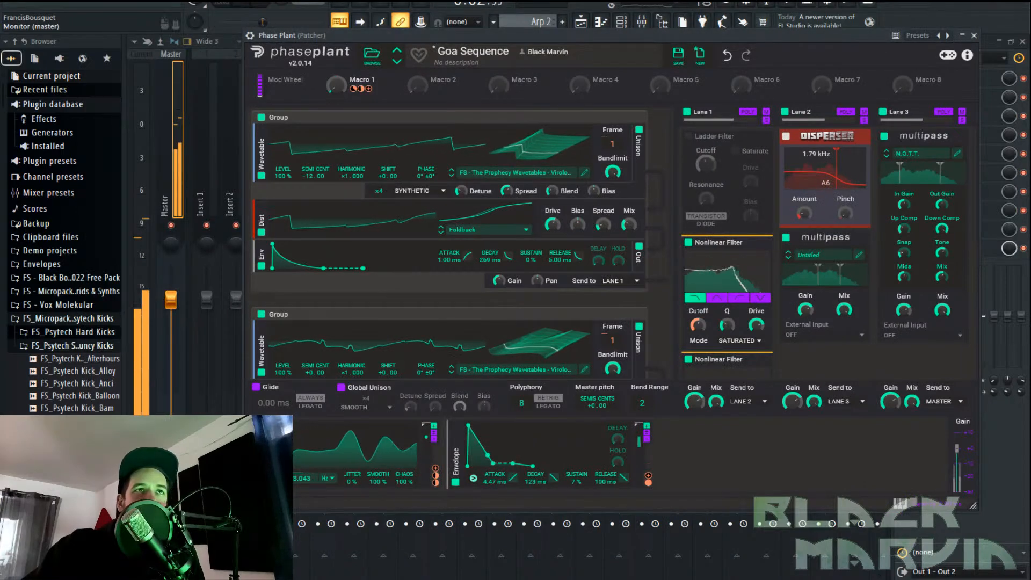
pyautogui.click(602, 22)
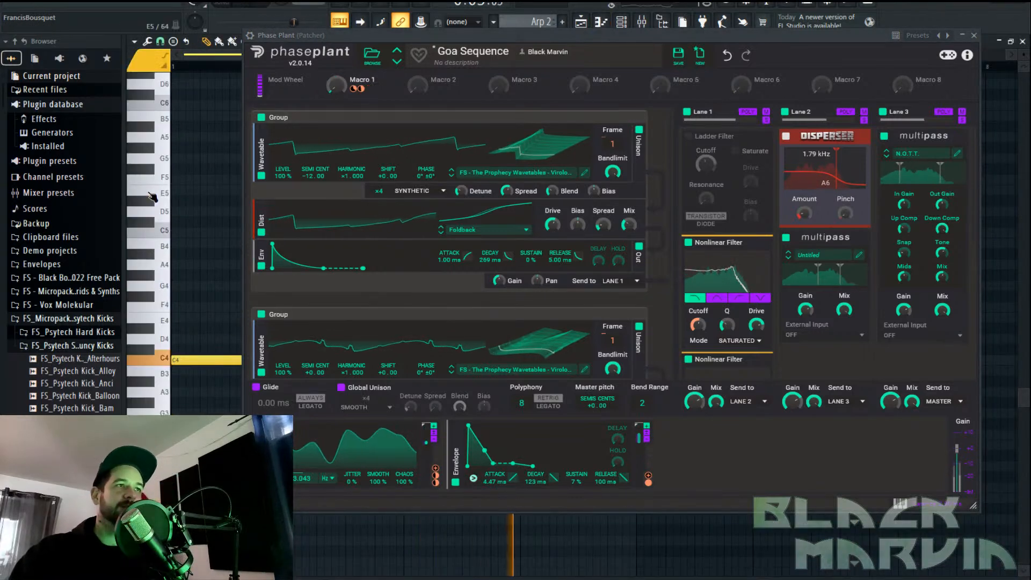
pyautogui.click(180, 233)
pyautogui.rightClick(214, 361)
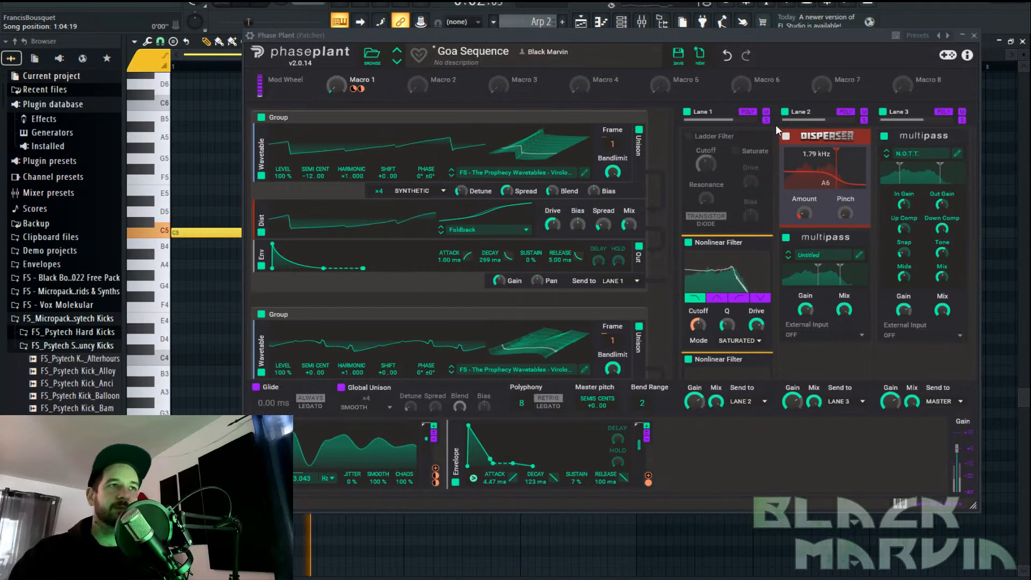
pyautogui.moveTo(335, 85); pyautogui.dragTo(336, 85)
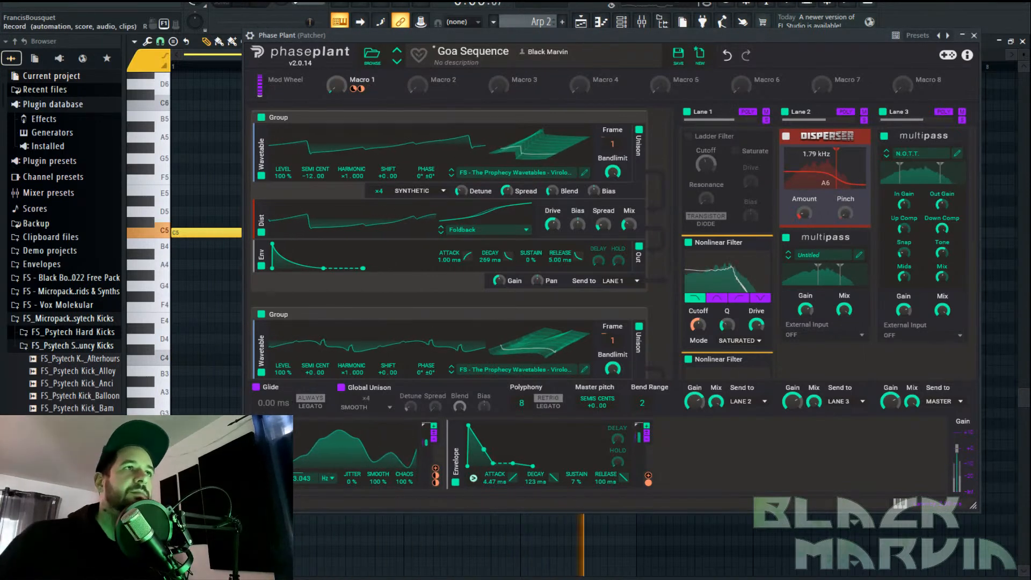
pyautogui.click(268, 6)
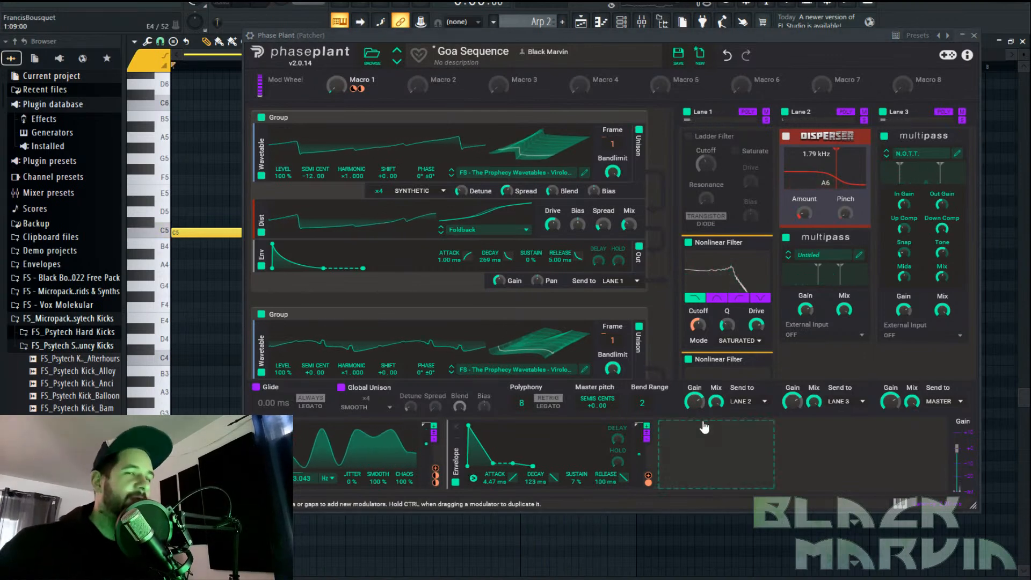
# Move the Ladder Filter below both Nonlinear Filters in Lane 1 and switch it on
pyautogui.click(744, 451)
pyautogui.click(698, 455)
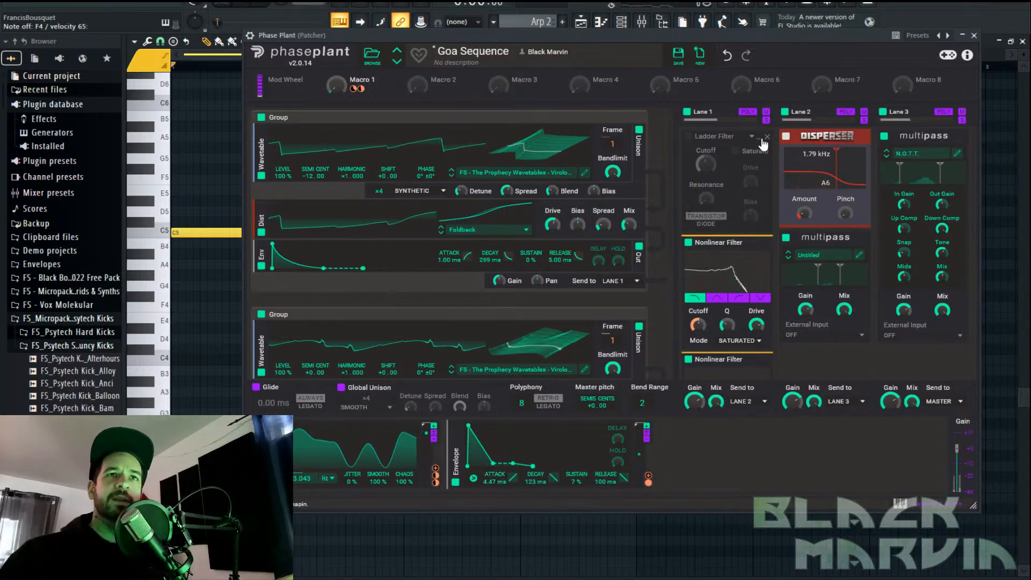
pyautogui.moveTo(770, 142); pyautogui.dragTo(720, 376)
# Adjust the envelope modulator's modulation amount and sweep Macro 1 to audition the sequence
pyautogui.moveTo(648, 481); pyautogui.dragTo(700, 232)
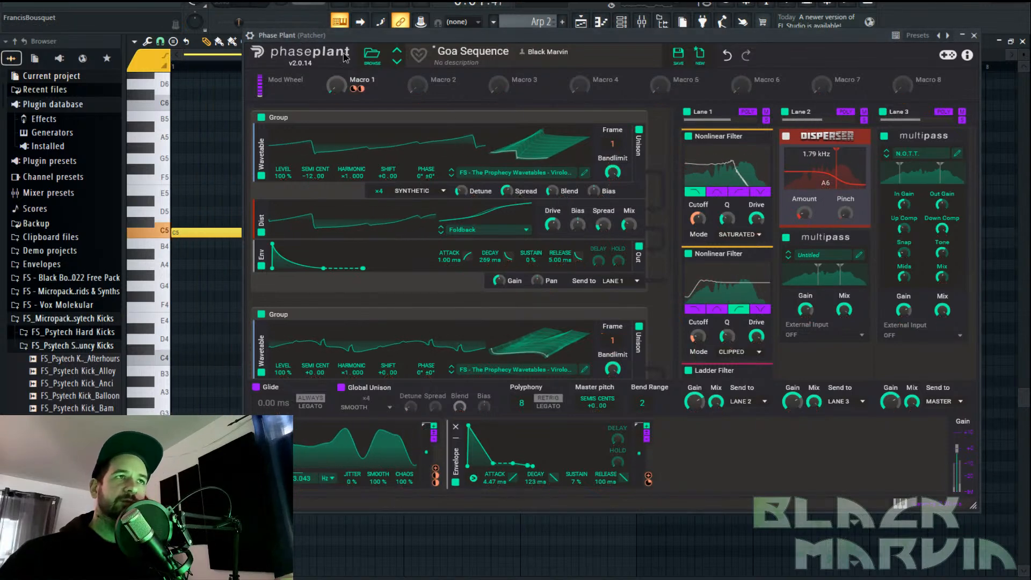
pyautogui.moveTo(339, 82)
pyautogui.mouseDown()
pyautogui.moveTo(339, 48)
pyautogui.moveTo(339, 83)
pyautogui.mouseUp()
pyautogui.press('space')
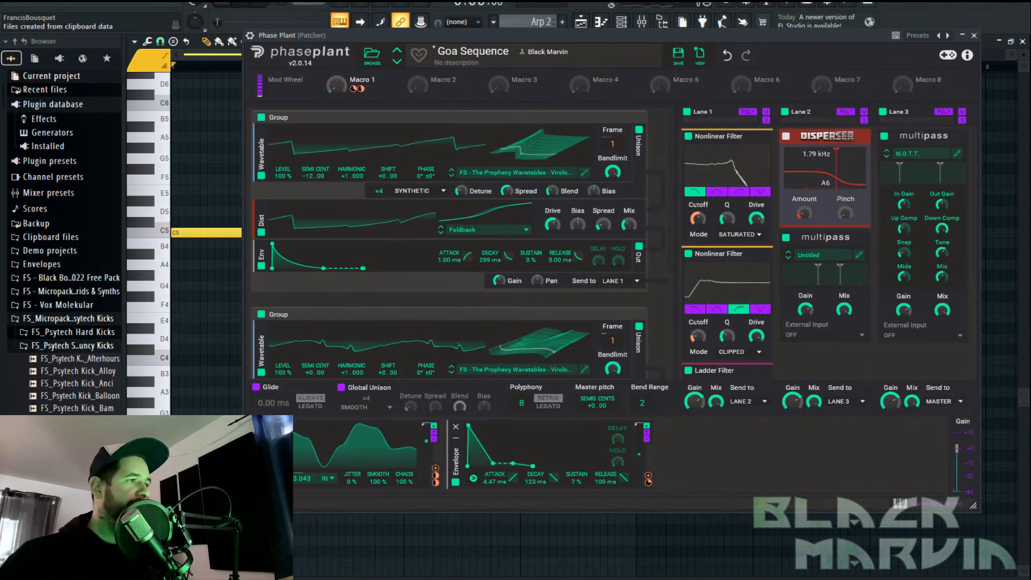
# Add a second Multipass below the existing one in Lane 2 and open its editor
pyautogui.scroll(-4, 798, 285)
pyautogui.scroll(4, 838, 269)
pyautogui.scroll(-5, 855, 247)
pyautogui.scroll(4, 855, 241)
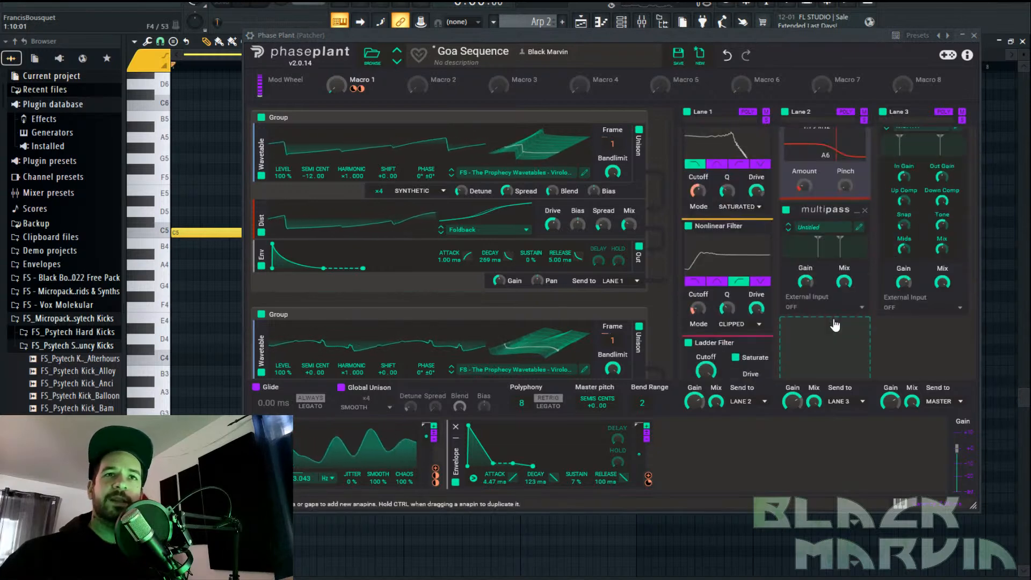
pyautogui.click(834, 323)
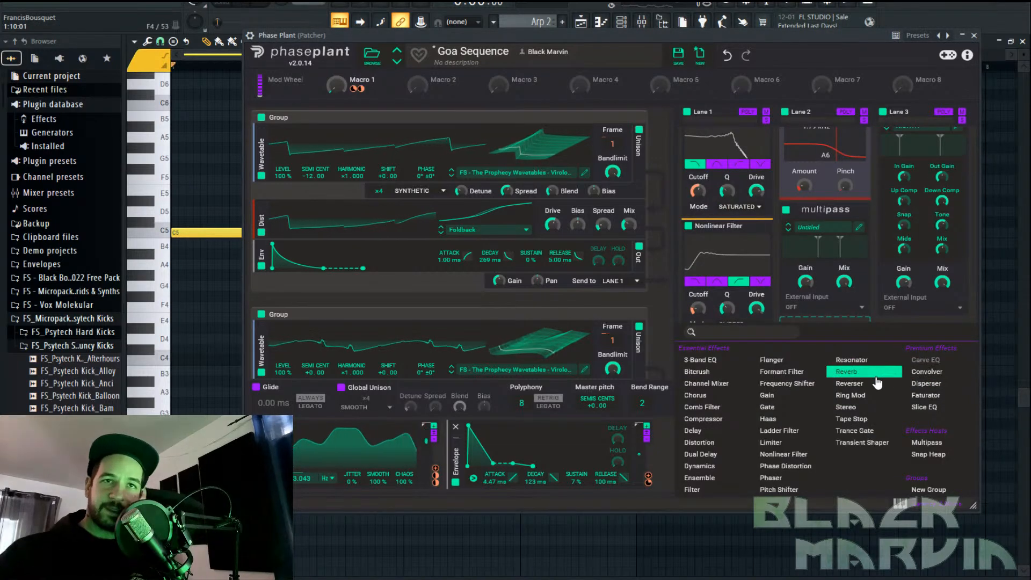
pyautogui.click(939, 445)
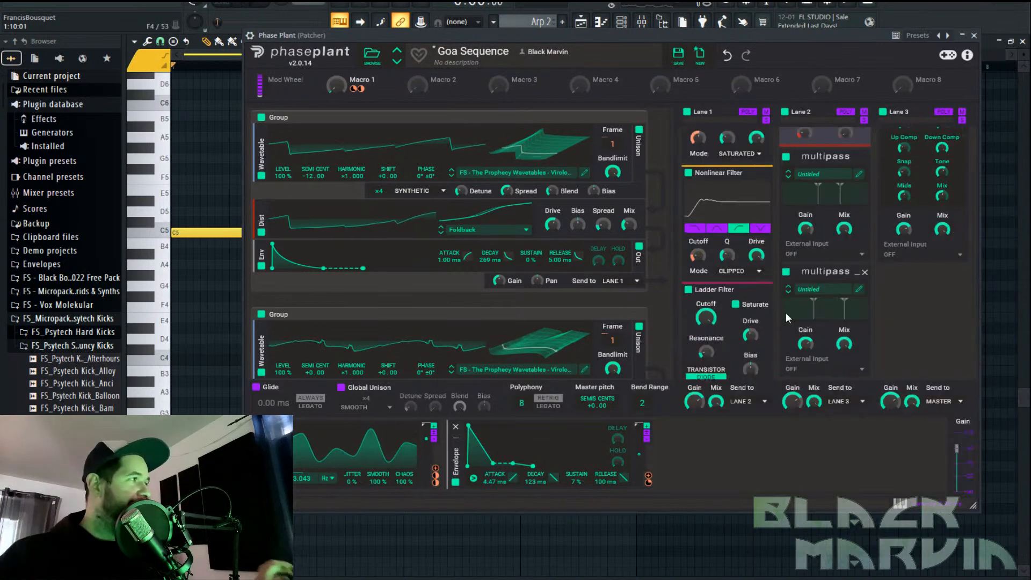
pyautogui.click(860, 290)
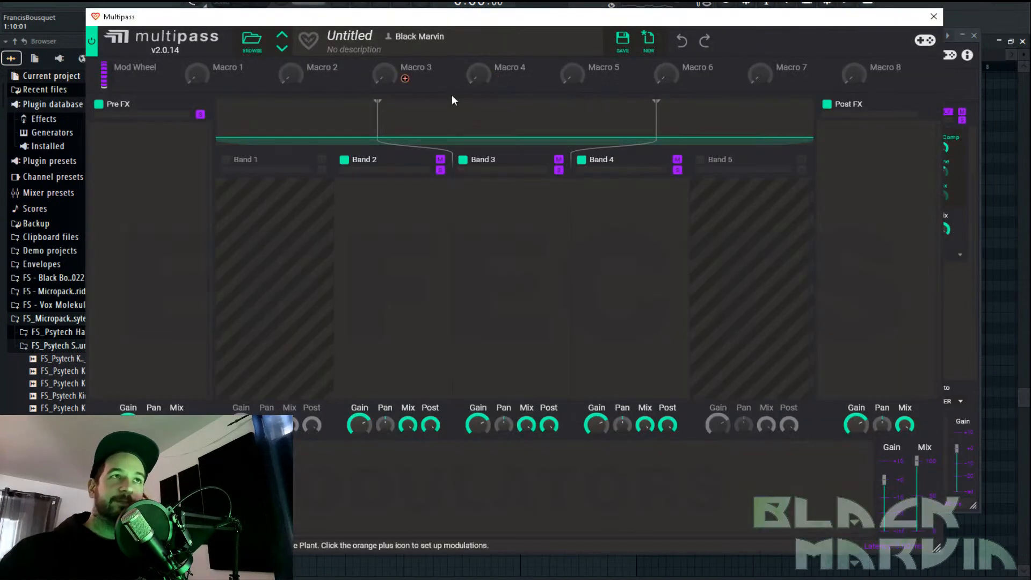
# Add a Reverb to the new Multipass's middle band and set the crossovers to about 330 Hz and 1.82 kHz
pyautogui.click(529, 235)
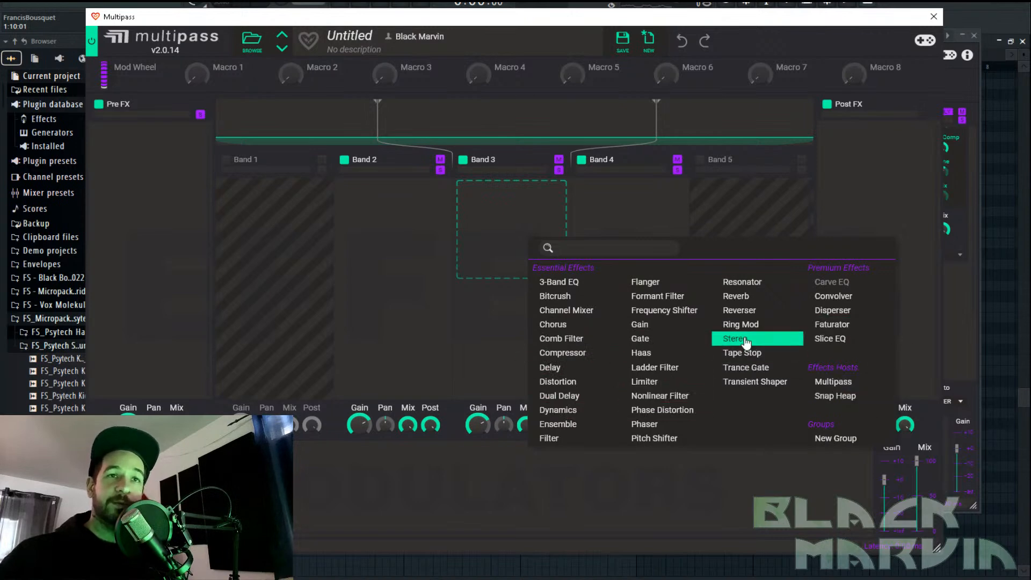
pyautogui.click(739, 296)
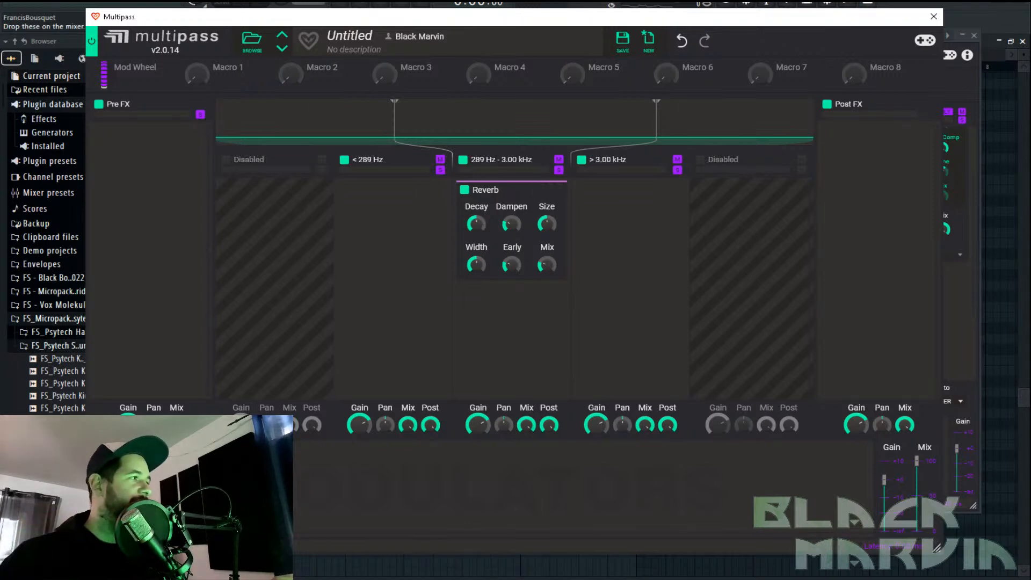
pyautogui.moveTo(394, 129); pyautogui.dragTo(409, 129)
pyautogui.moveTo(656, 126); pyautogui.dragTo(602, 127)
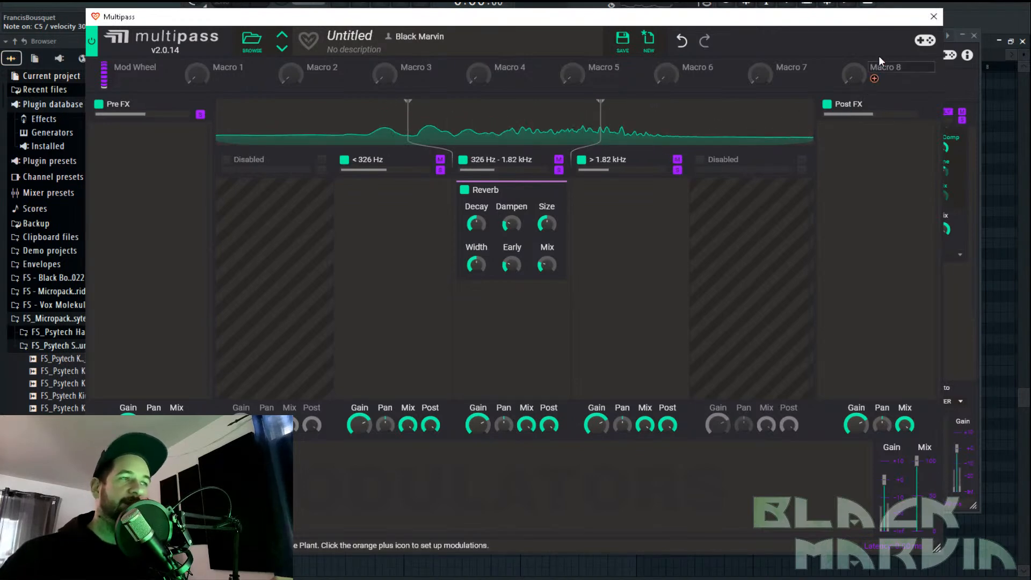
pyautogui.click(933, 17)
# Sweep Macro 1 to audition the reverb and reopen the second Multipass to check its Reverb settings
pyautogui.moveTo(332, 86)
pyautogui.mouseDown()
pyautogui.moveTo(332, 7)
pyautogui.moveTo(332, 84)
pyautogui.mouseUp()
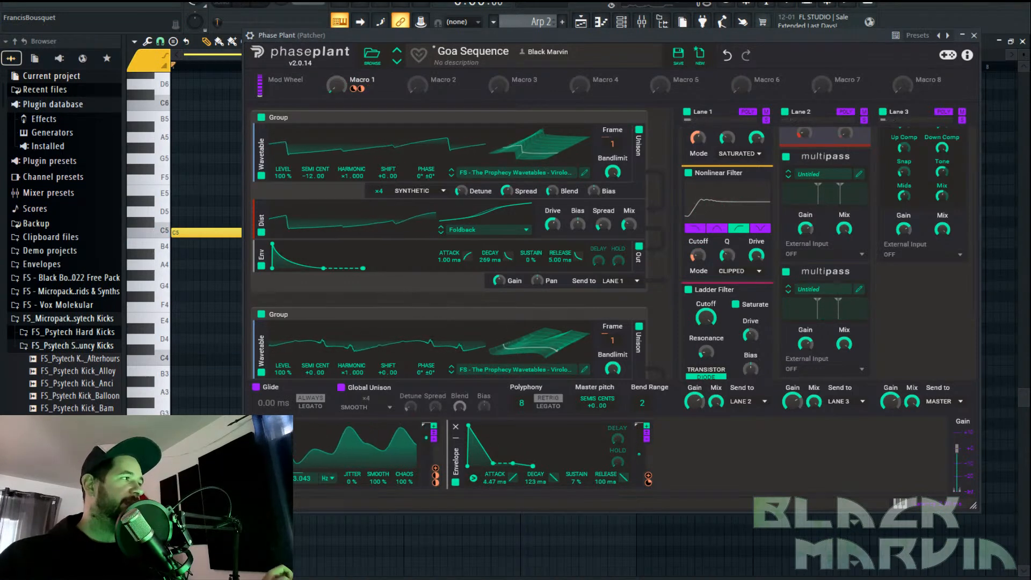
pyautogui.click(859, 290)
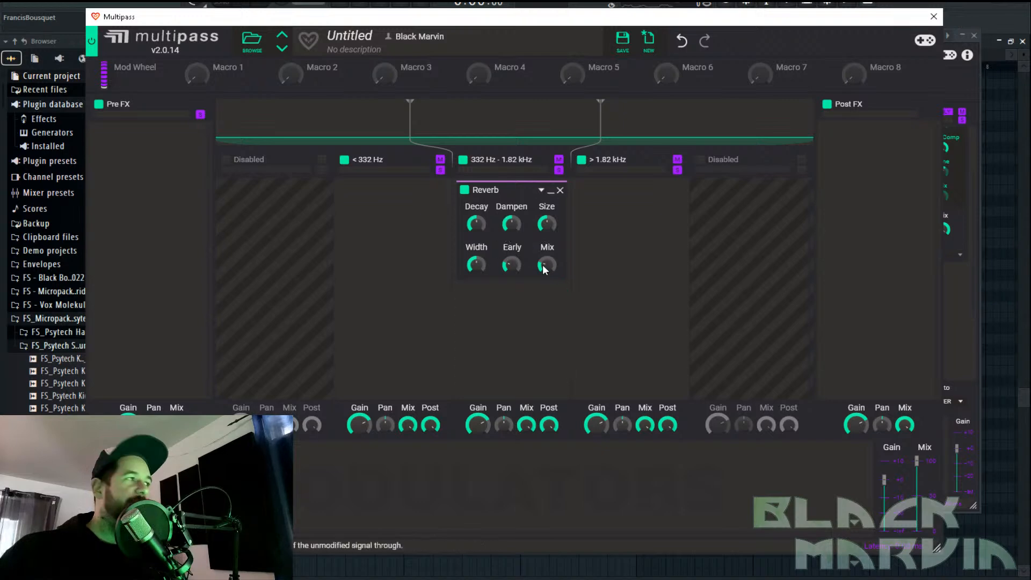
pyautogui.click(934, 16)
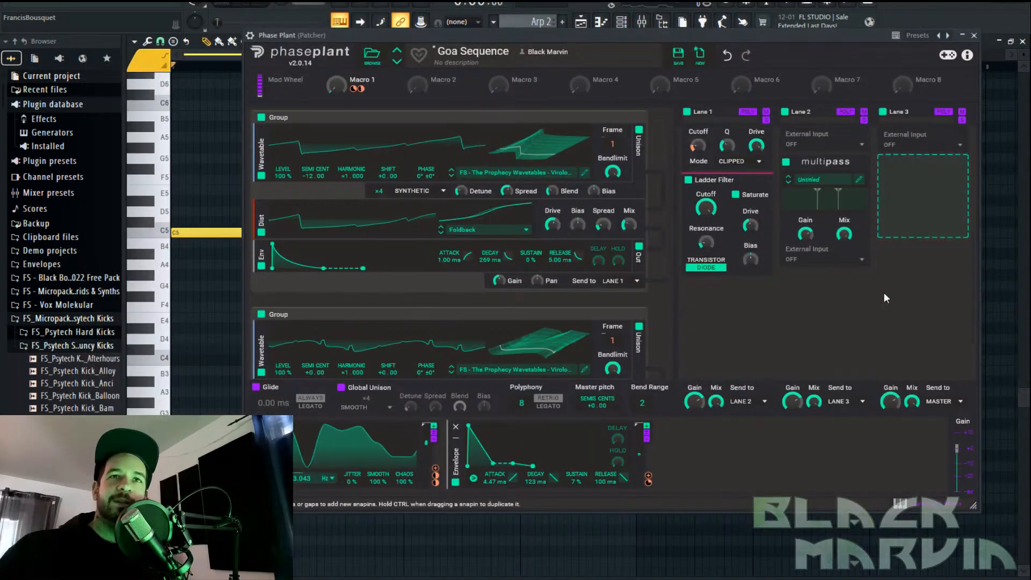
# Add a Slice EQ at the end of Lane 2 and save over the Goa Sequence preset in the Vintage Synths folder
pyautogui.click(843, 298)
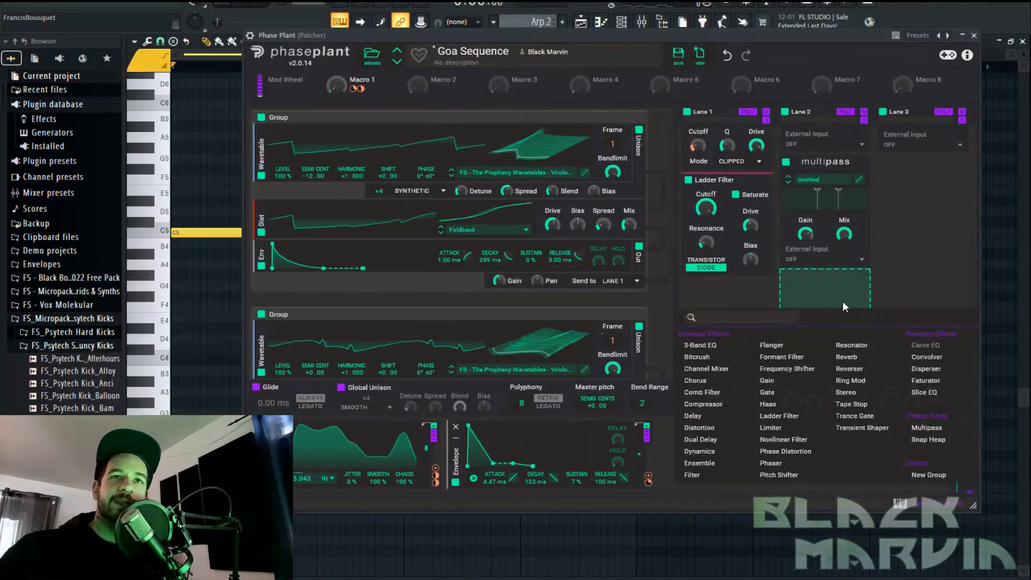
pyautogui.click(937, 395)
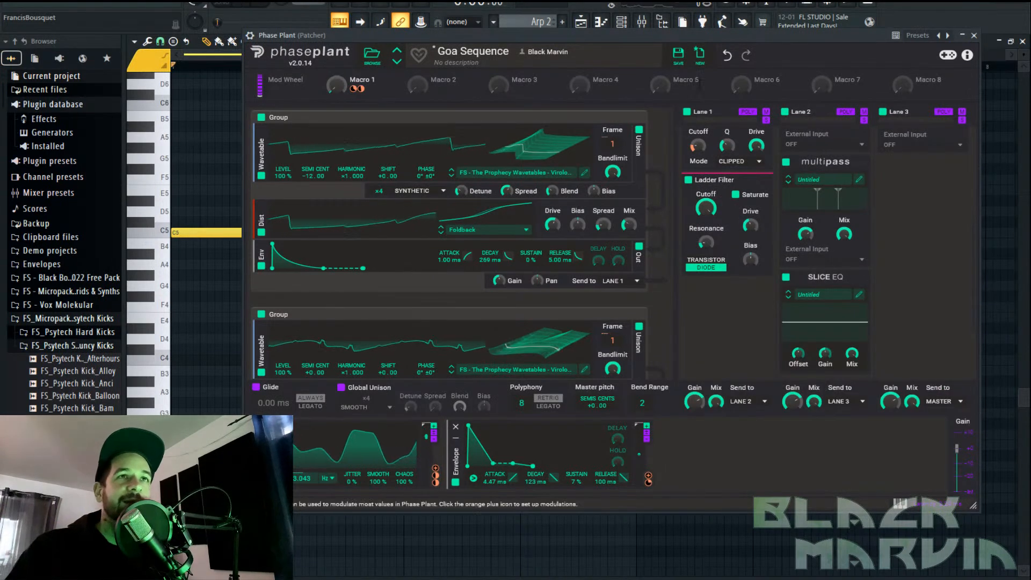
pyautogui.click(673, 59)
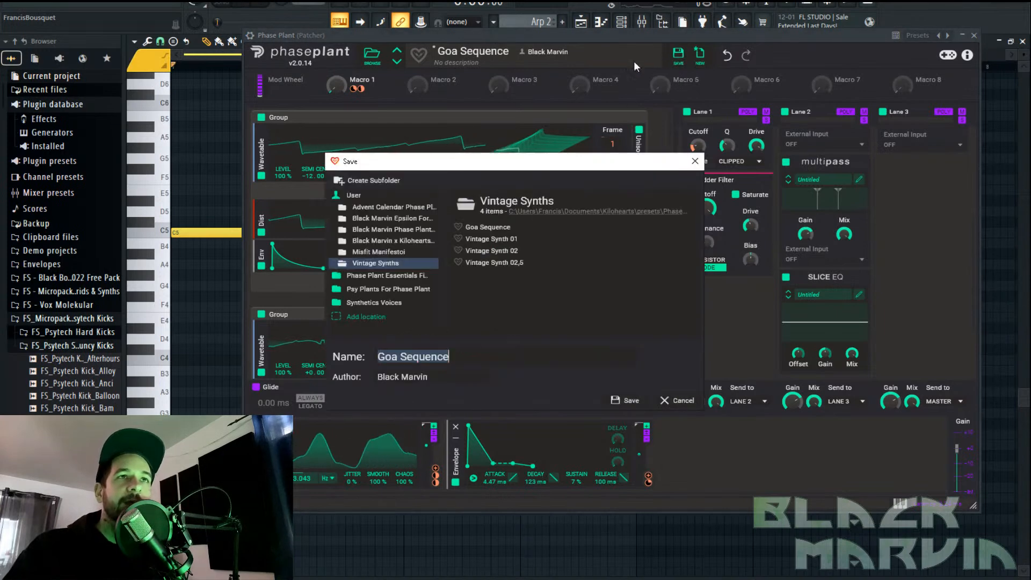
pyautogui.click(631, 401)
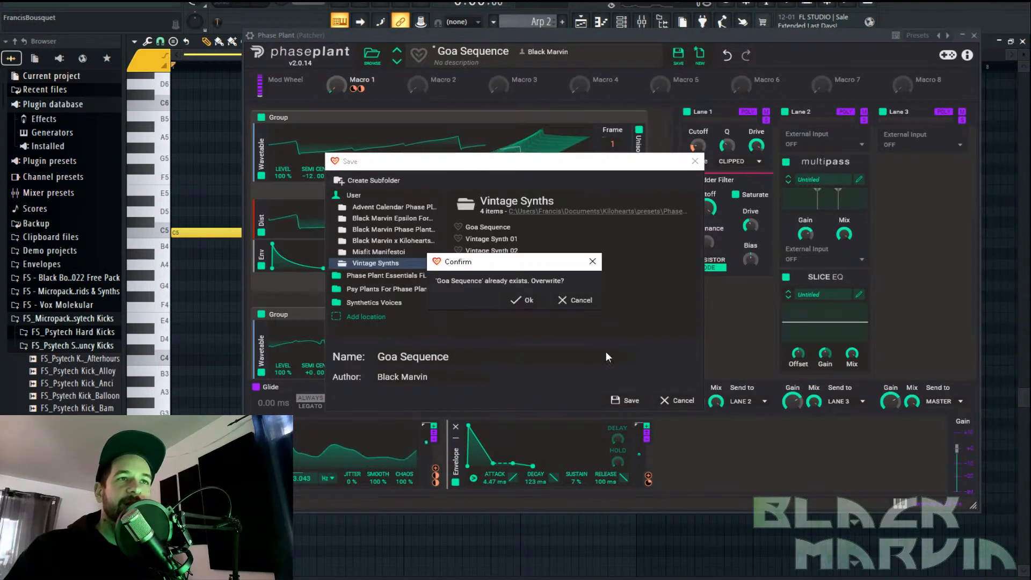
pyautogui.click(528, 302)
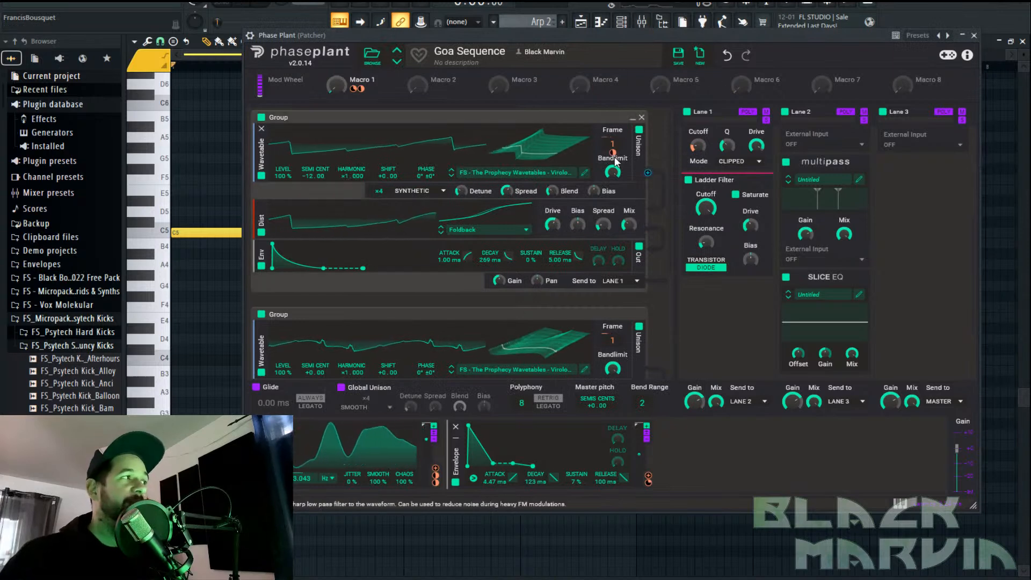
# Open Lane 2's Slice EQ and, with the pattern playing, place a peak filter cutting about 5 dB at 3.95 kHz
pyautogui.click(859, 295)
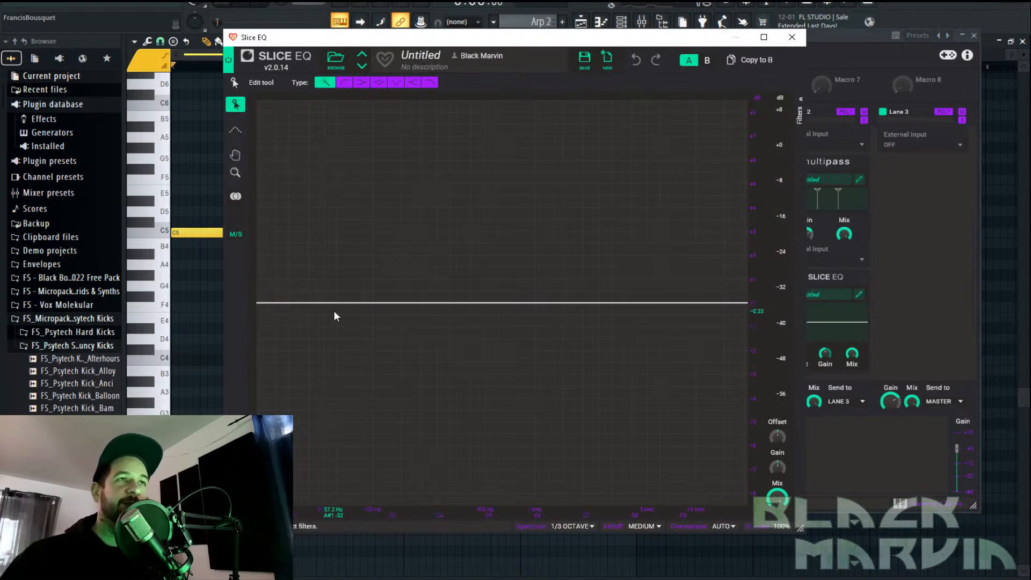
pyautogui.moveTo(372, 302); pyautogui.dragTo(408, 257)
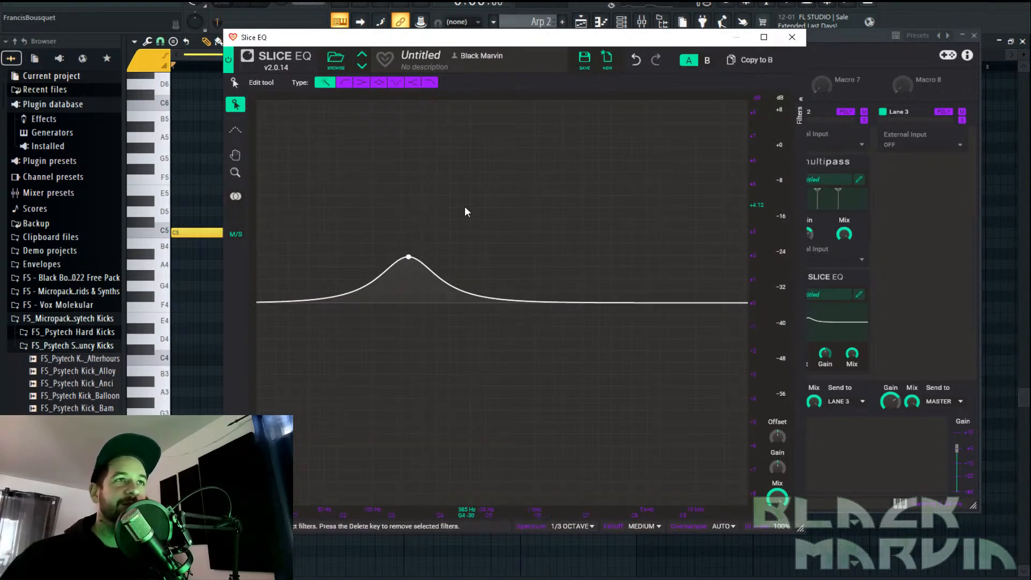
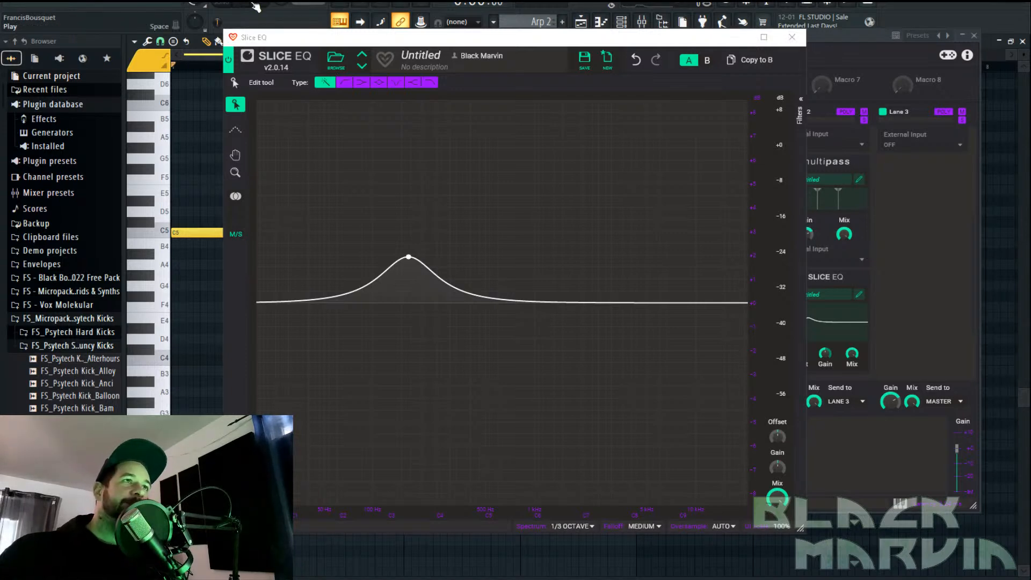
pyautogui.press('space')
pyautogui.moveTo(409, 258); pyautogui.dragTo(632, 86)
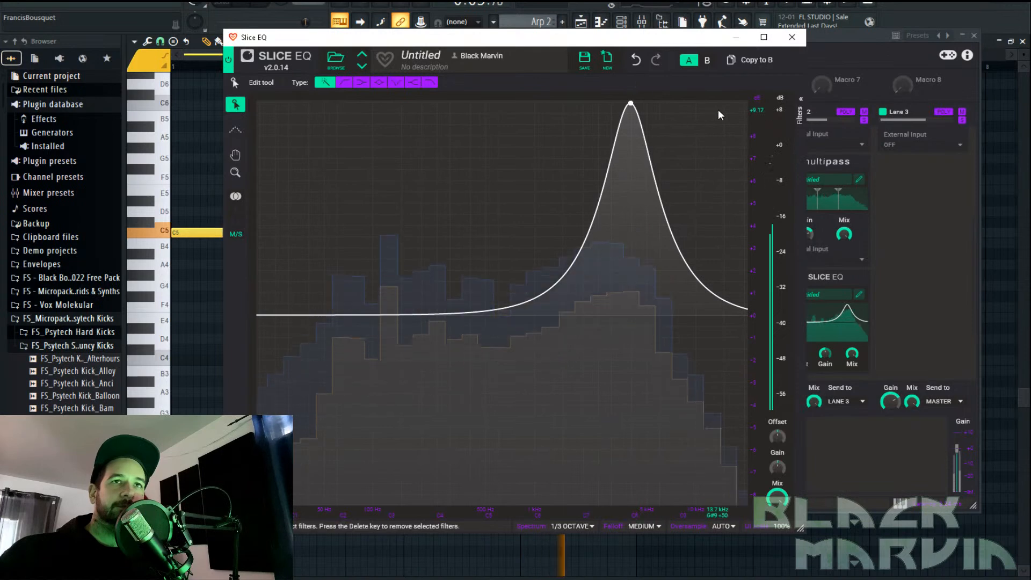
pyautogui.click(800, 99)
pyautogui.moveTo(750, 139); pyautogui.dragTo(749, 187)
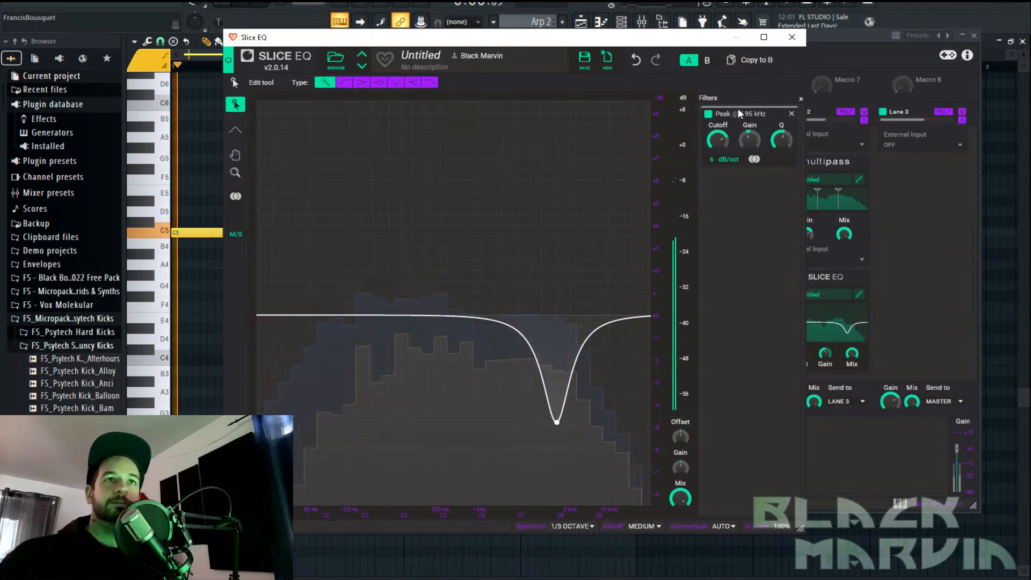
# Add a gentle peak boost at 223 Hz and a low shelf filter at 50.1 Hz to the Slice EQ
pyautogui.doubleClick(444, 339)
pyautogui.moveTo(444, 338); pyautogui.dragTo(395, 279)
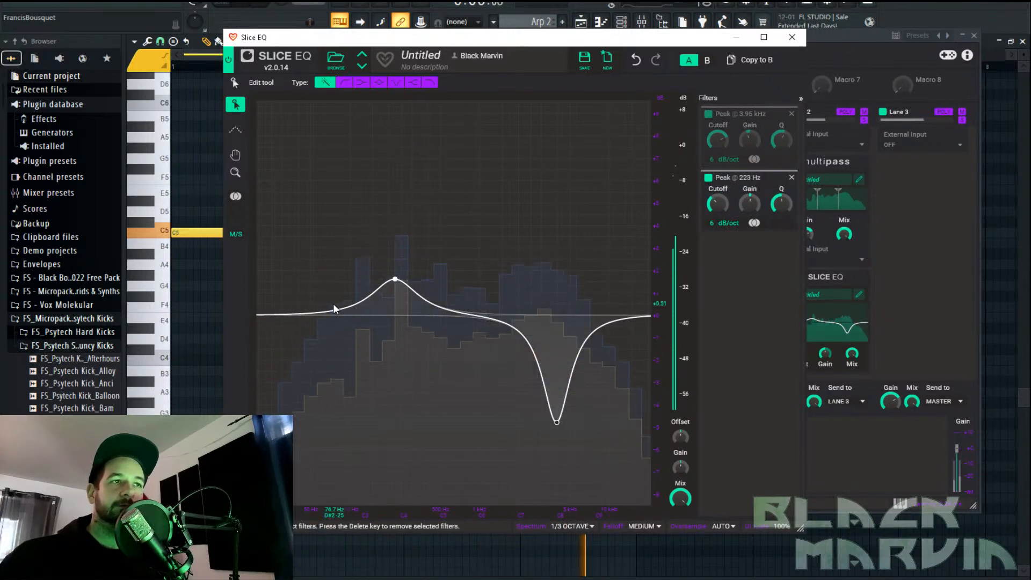
pyautogui.doubleClick(311, 316)
# Add a narrow peak cut at 1.75 kHz in the Slice EQ and close its editor
pyautogui.doubleClick(453, 316)
pyautogui.moveTo(454, 316); pyautogui.dragTo(510, 106)
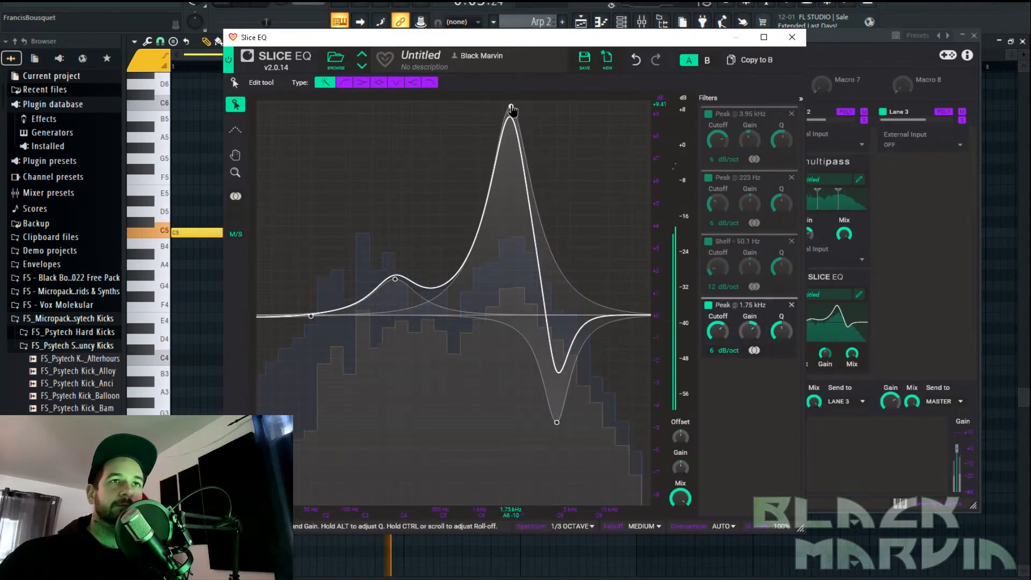
pyautogui.moveTo(781, 331)
pyautogui.mouseDown()
pyautogui.moveTo(781, 301)
pyautogui.moveTo(755, 378)
pyautogui.moveTo(787, 314)
pyautogui.mouseUp()
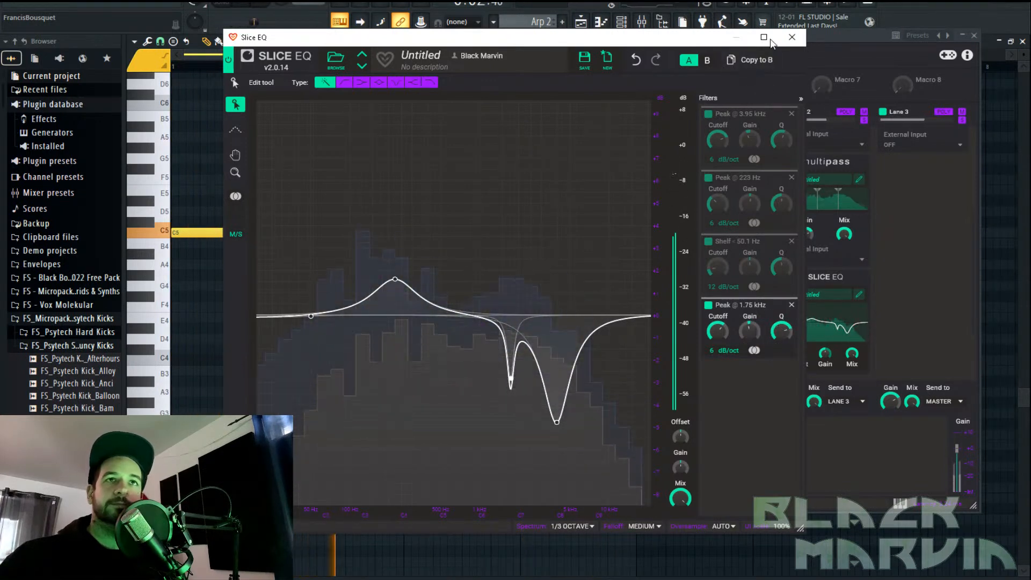
pyautogui.click(791, 37)
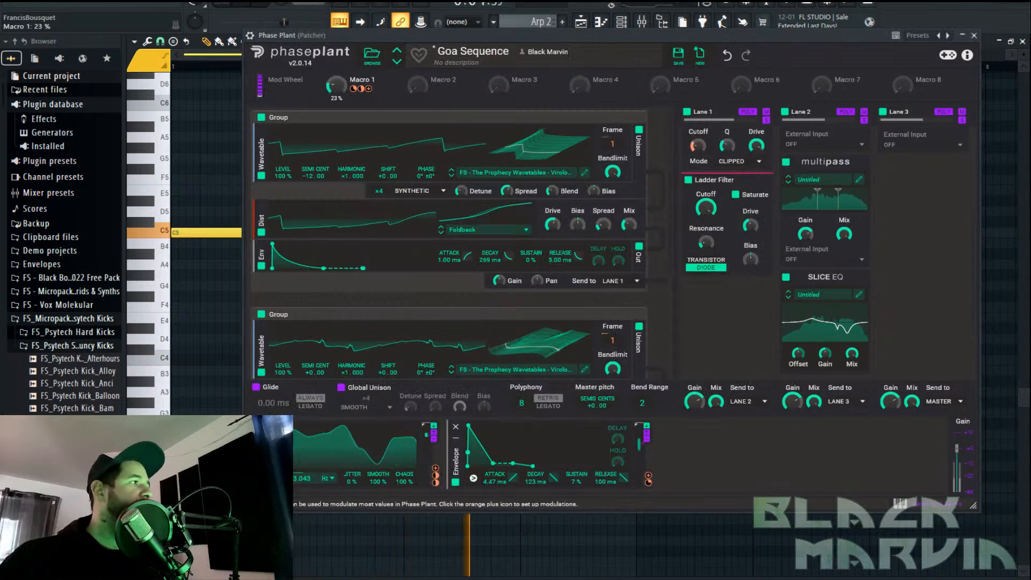
# Sweep Macro 1 to audition the sound, add a N.O.T.T. Multipass to Lane 3, and save over the Goa Sequence preset
pyautogui.moveTo(337, 85); pyautogui.dragTo(329, 110)
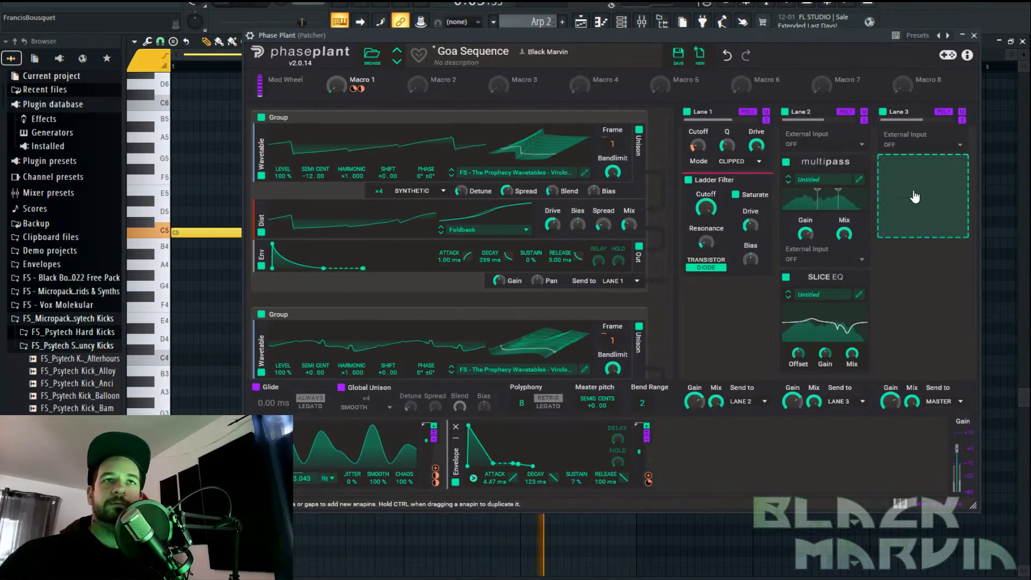
pyautogui.click(918, 196)
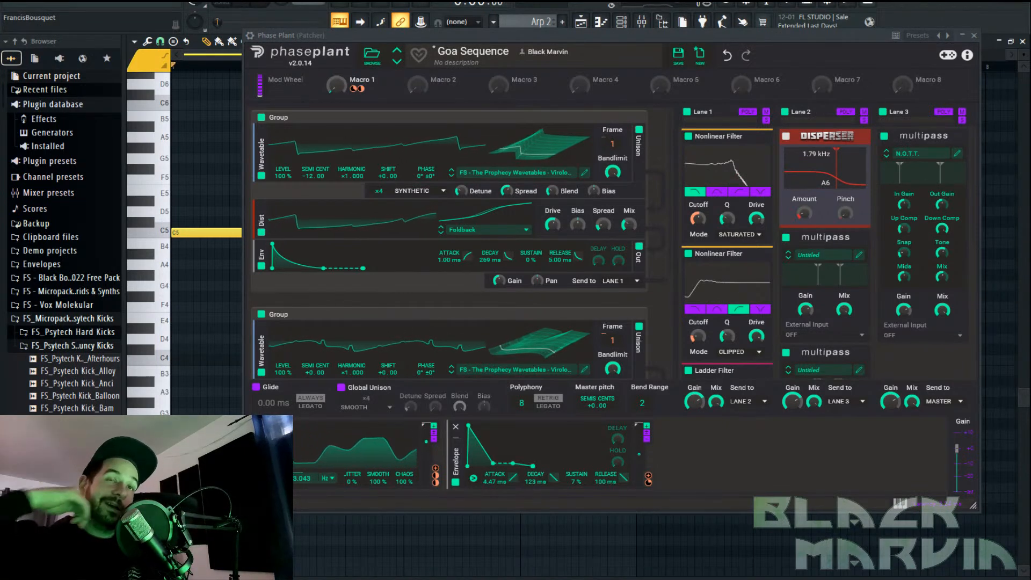
pyautogui.click(678, 55)
pyautogui.click(631, 399)
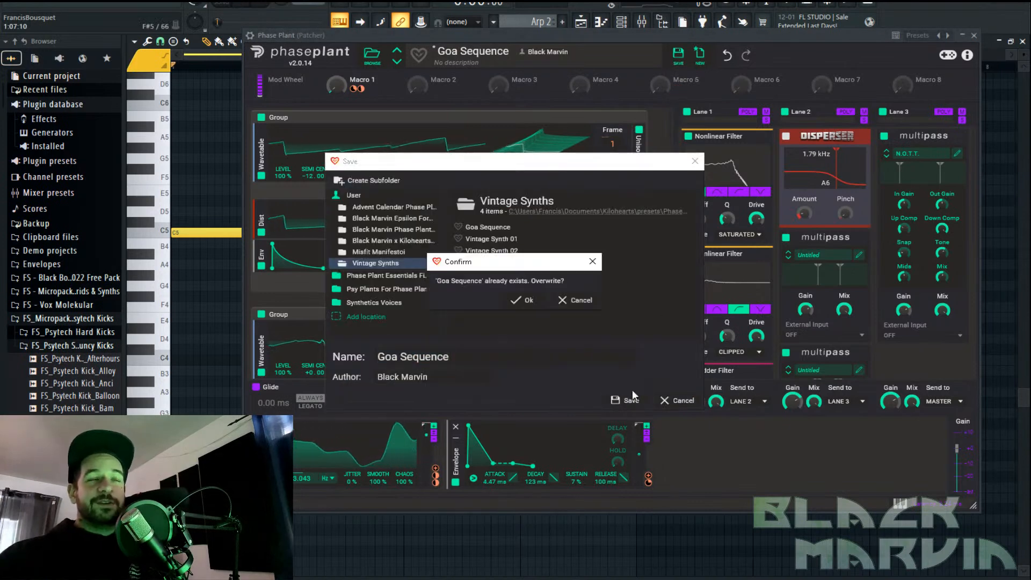
pyautogui.click(524, 301)
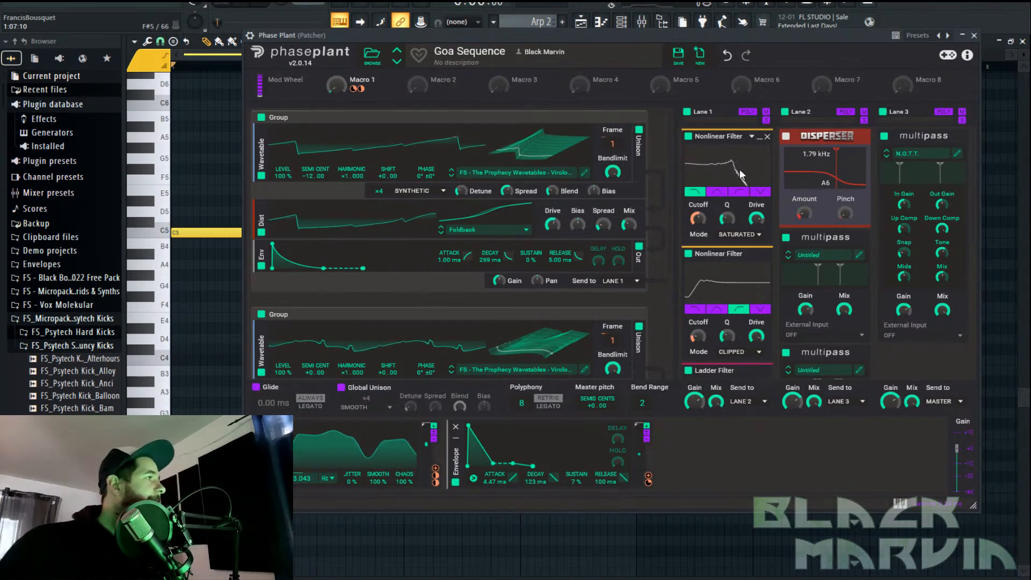
pyautogui.scroll(-3, 749, 218)
pyautogui.scroll(3, 821, 215)
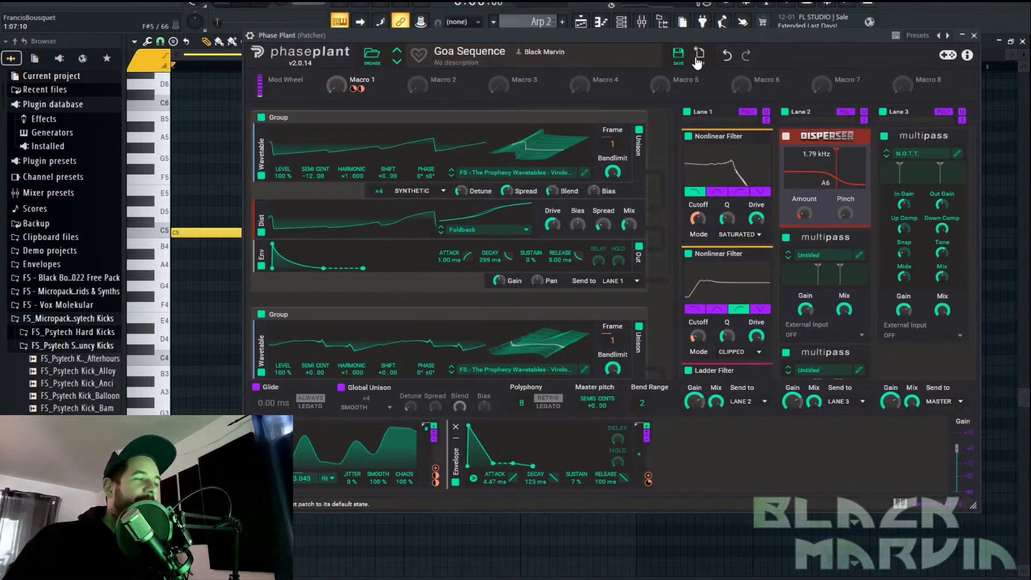
# Start a new blank Phase Plant patch and add a Wavetable generator
pyautogui.click(697, 61)
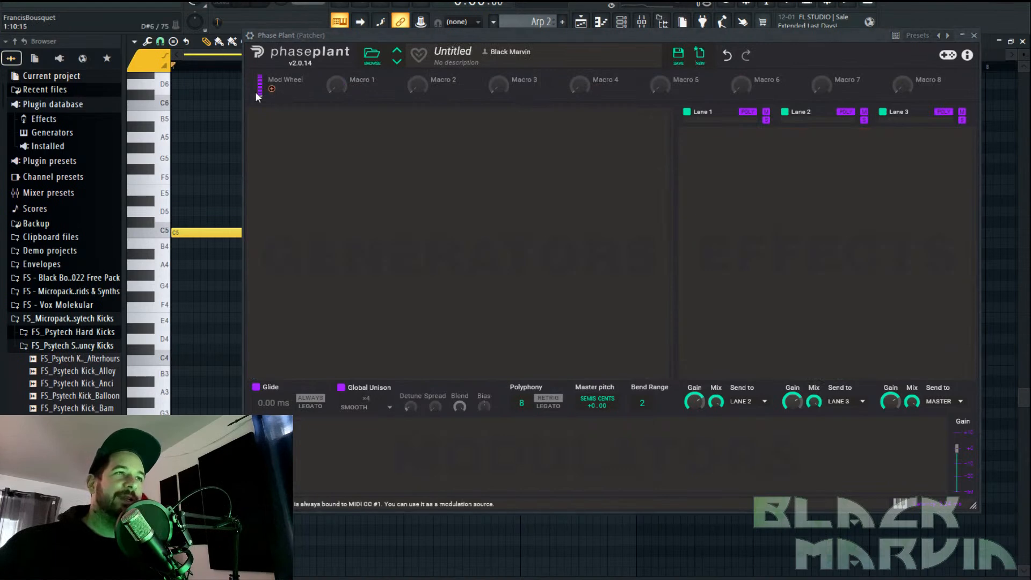
pyautogui.click(448, 137)
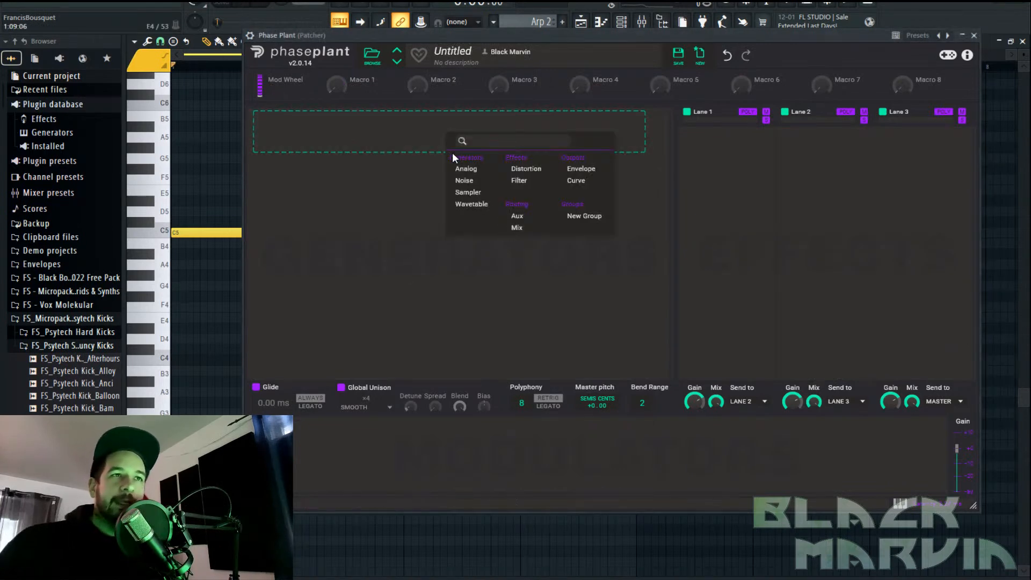
pyautogui.click(477, 212)
# Load the second wavetable from The Prophecy's Virology Wavetables Saws folder into the generator
pyautogui.click(534, 167)
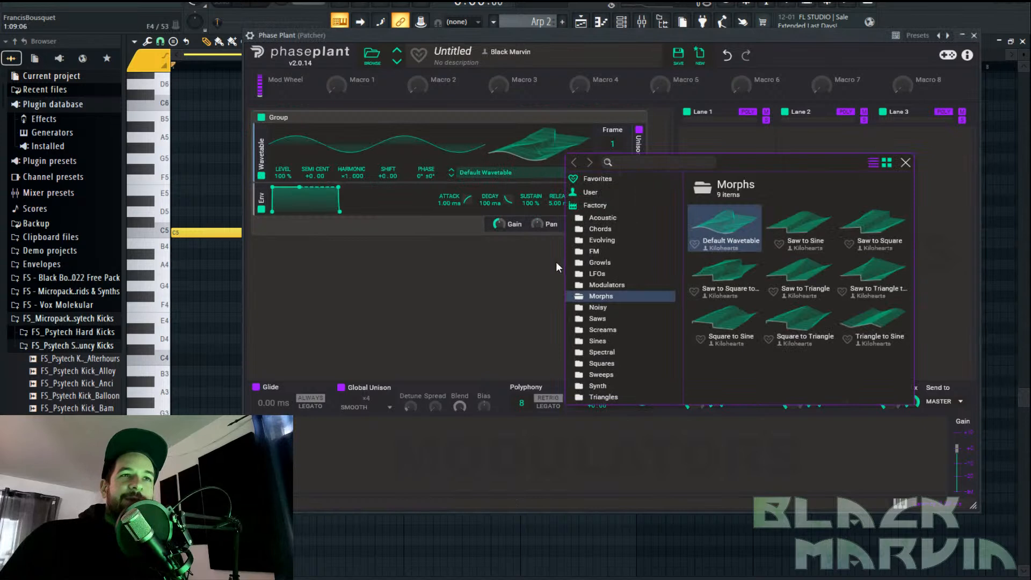
pyautogui.scroll(-6, 626, 296)
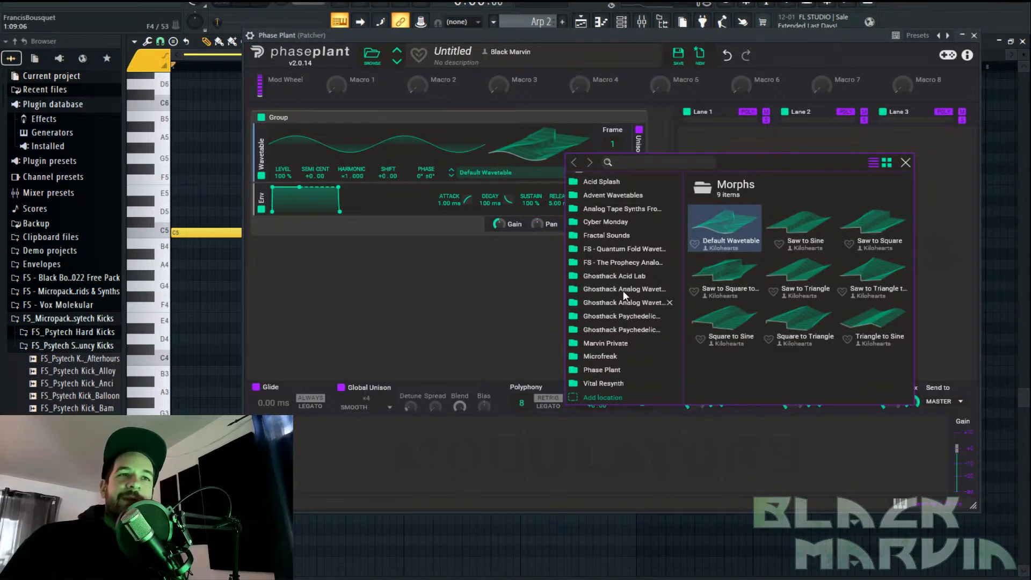
pyautogui.click(619, 262)
pyautogui.doubleClick(798, 274)
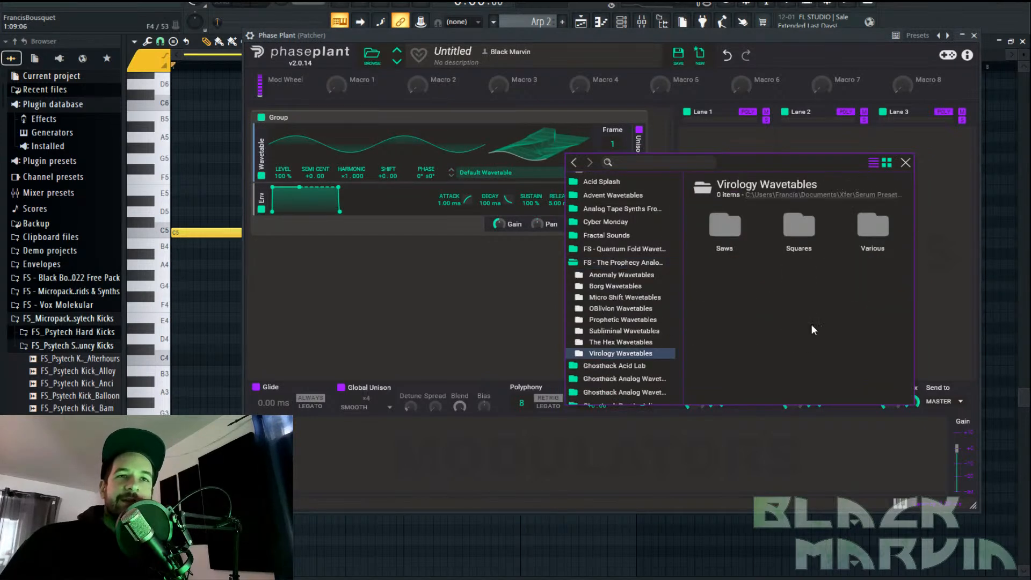
pyautogui.doubleClick(730, 228)
pyautogui.click(795, 228)
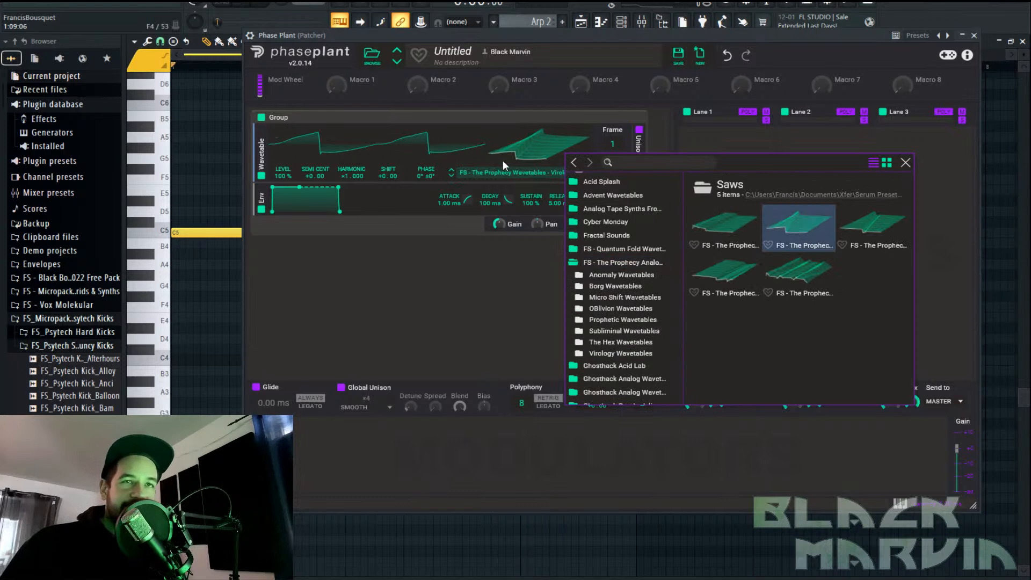
# Try the other Saws wavetables in the generator and return to the second one
pyautogui.click(725, 238)
pyautogui.click(744, 274)
pyautogui.click(810, 279)
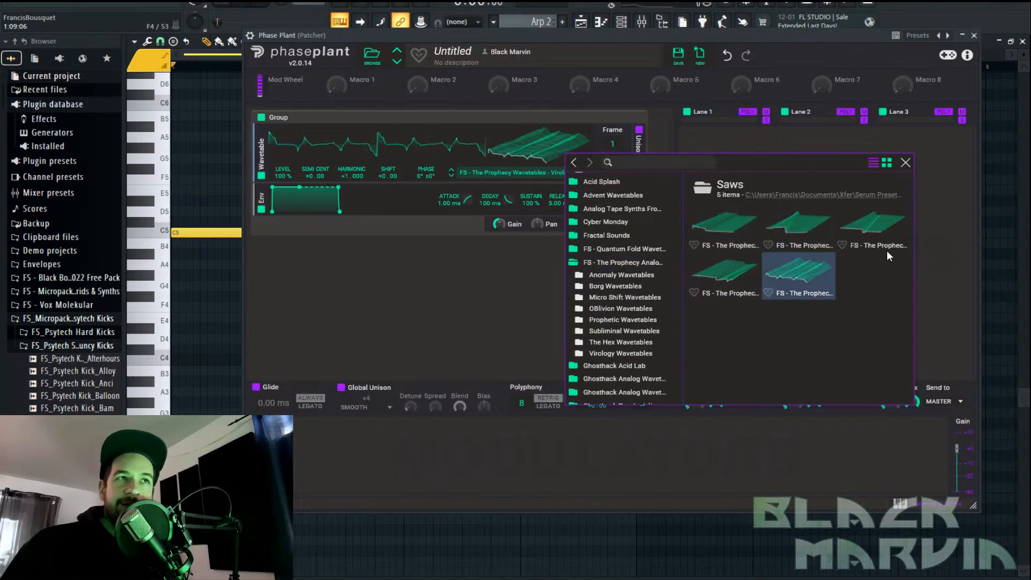
pyautogui.click(883, 252)
pyautogui.click(797, 225)
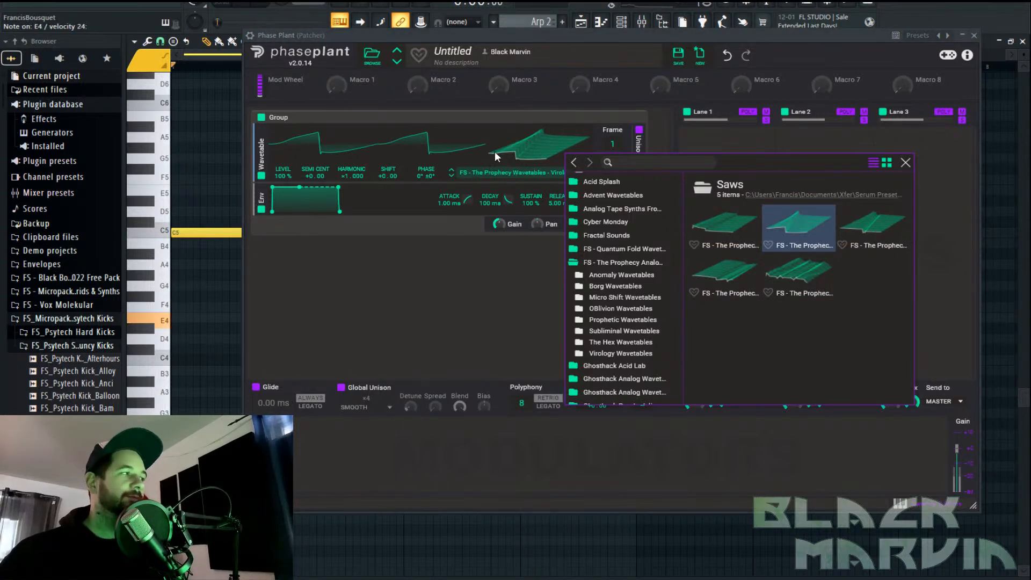
pyautogui.click(537, 143)
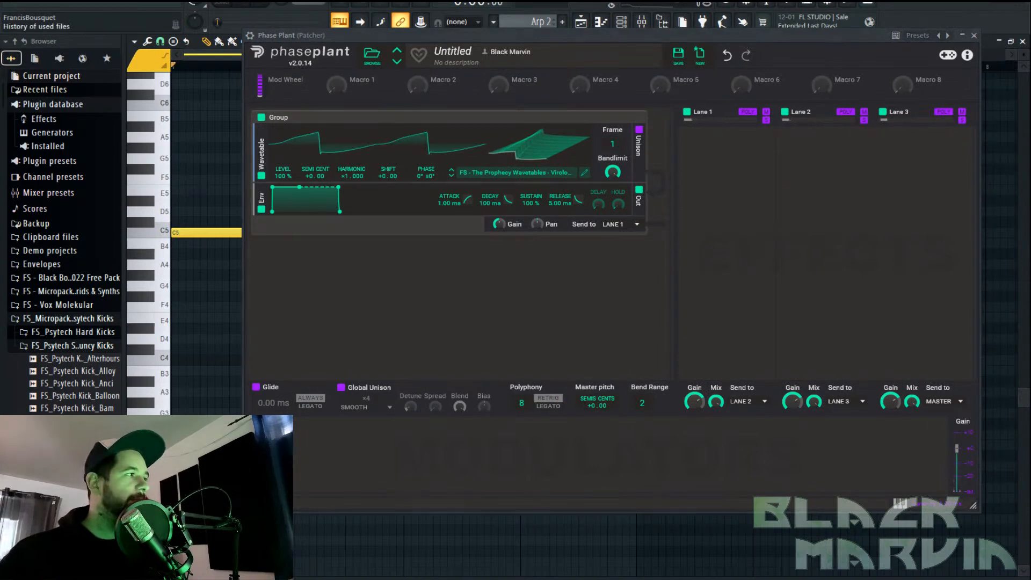
# Open the VFX Sequencer in Patcher, switch its sequence to 074 Seq 2k AcidMono 02, and close it
pyautogui.click(974, 35)
pyautogui.click(519, 212)
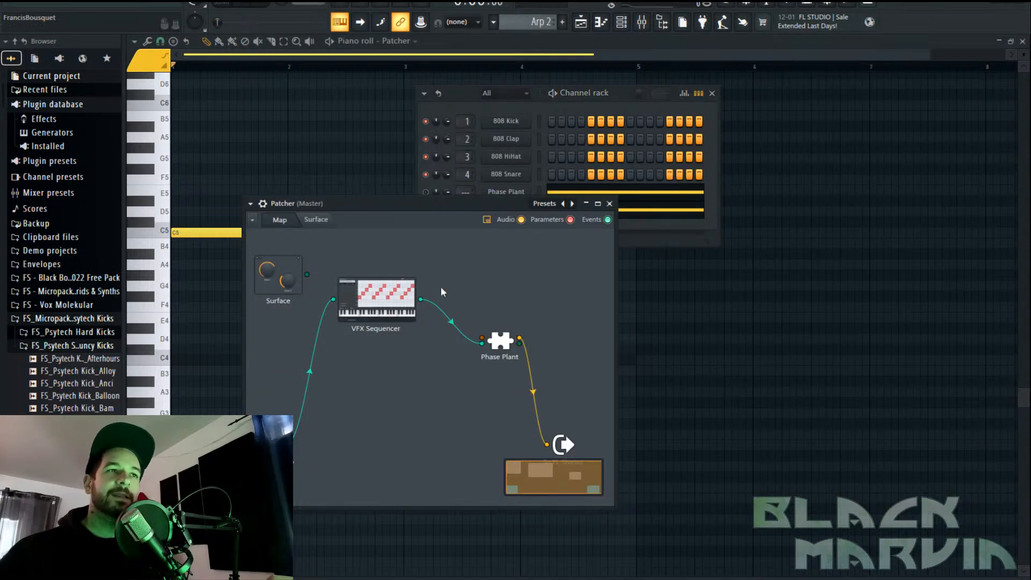
pyautogui.click(400, 293)
pyautogui.click(354, 215)
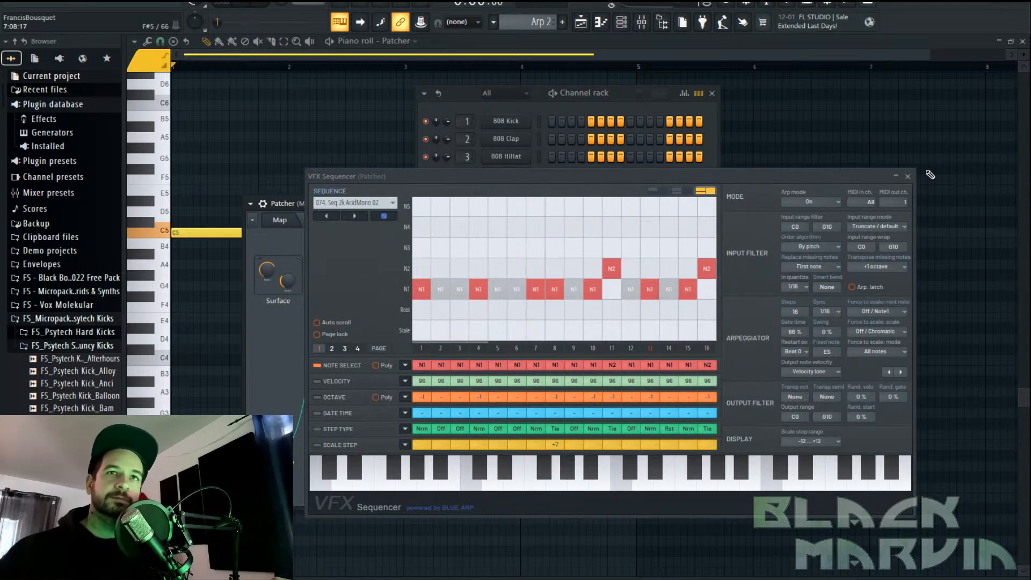
pyautogui.click(907, 176)
pyautogui.click(601, 205)
pyautogui.click(510, 210)
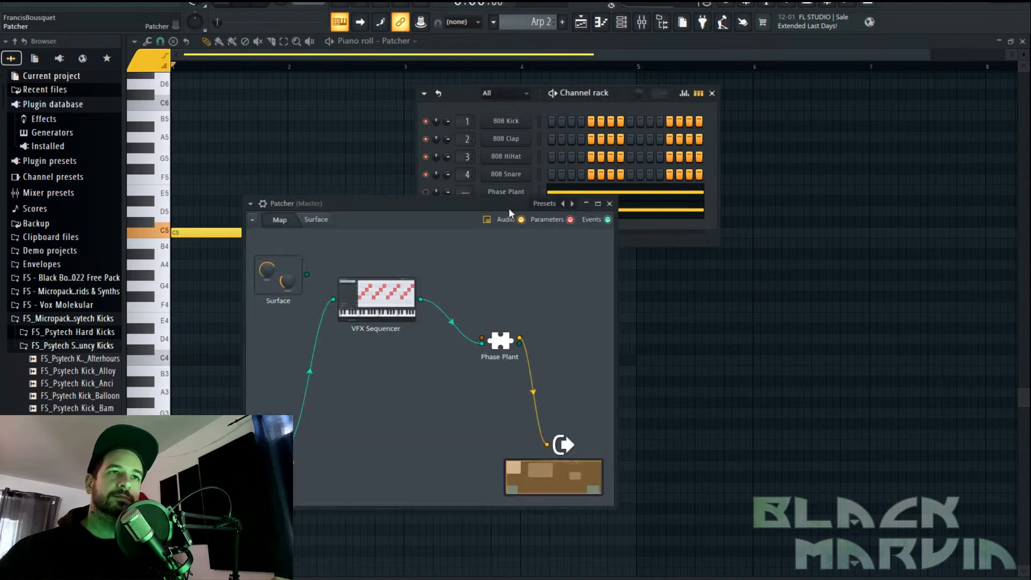
# Reopen Phase Plant and replace the generator's wavetable with one from The Hex Wavetables folder
pyautogui.doubleClick(496, 343)
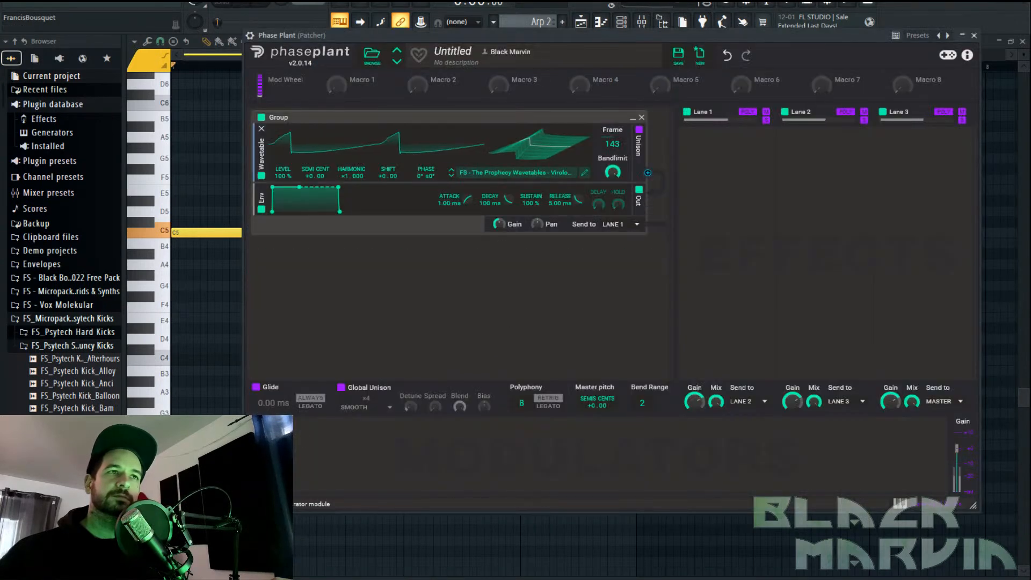
pyautogui.click(473, 173)
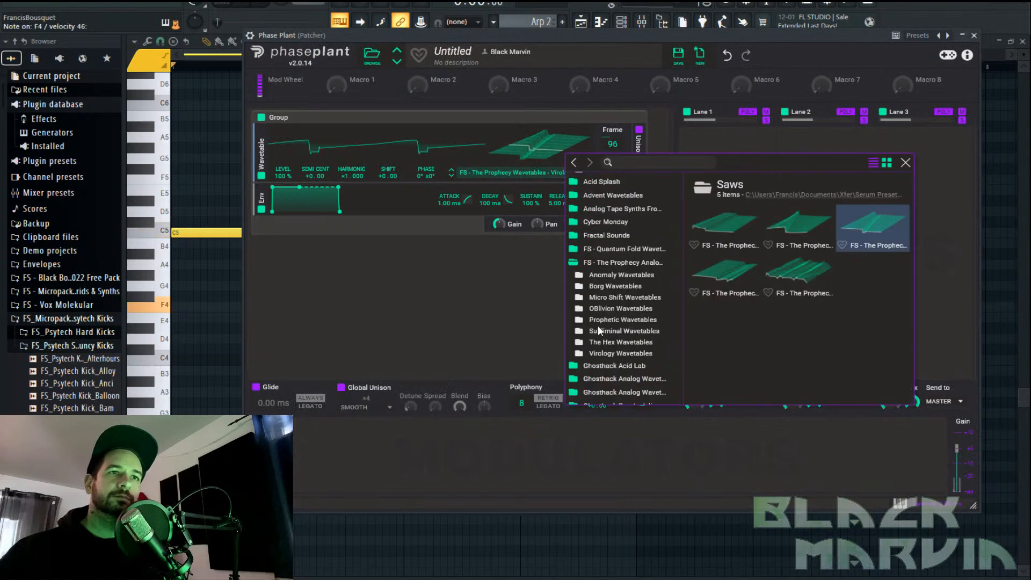
pyautogui.click(620, 353)
pyautogui.click(620, 342)
pyautogui.doubleClick(727, 224)
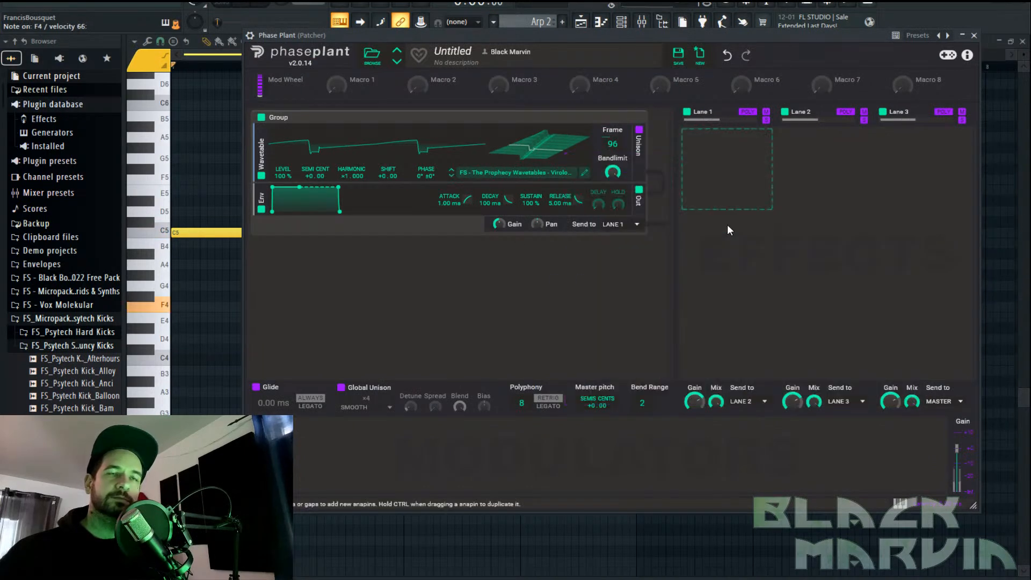
pyautogui.click(453, 177)
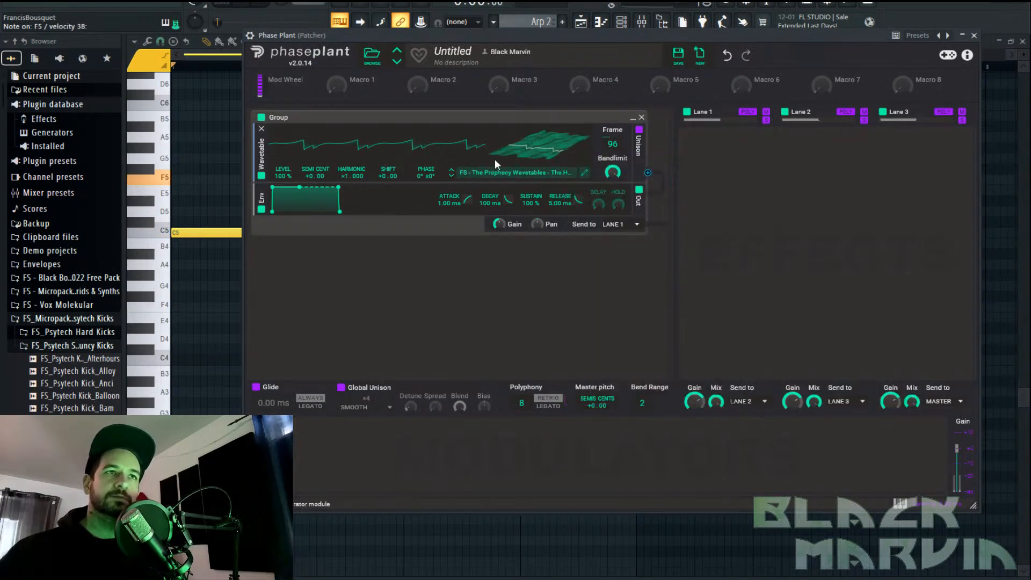
# Set the wavetable frame to 202 and enable the generator's four-voice unison in Hard mode
pyautogui.moveTo(612, 143); pyautogui.dragTo(612, 99)
pyautogui.click(639, 130)
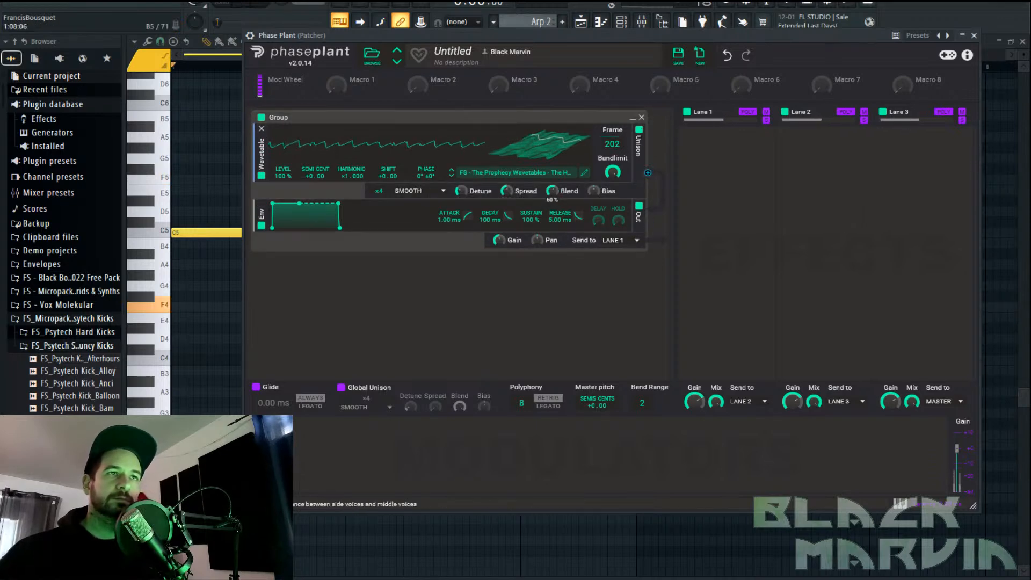
pyautogui.click(420, 195)
pyautogui.click(429, 205)
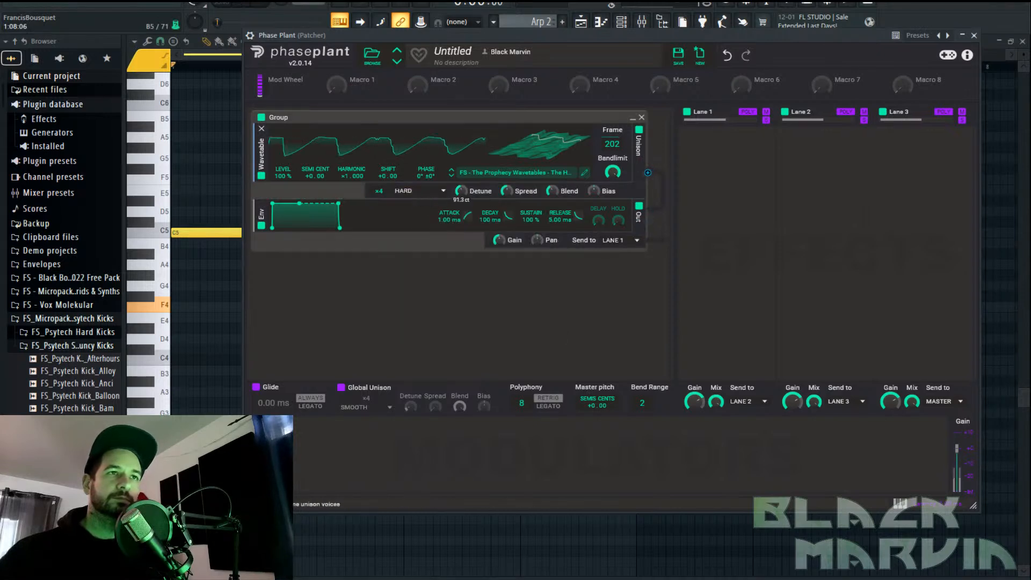
# Switch the unison mode back to Smooth with a 29% blend and start playback of the pattern
pyautogui.click(420, 194)
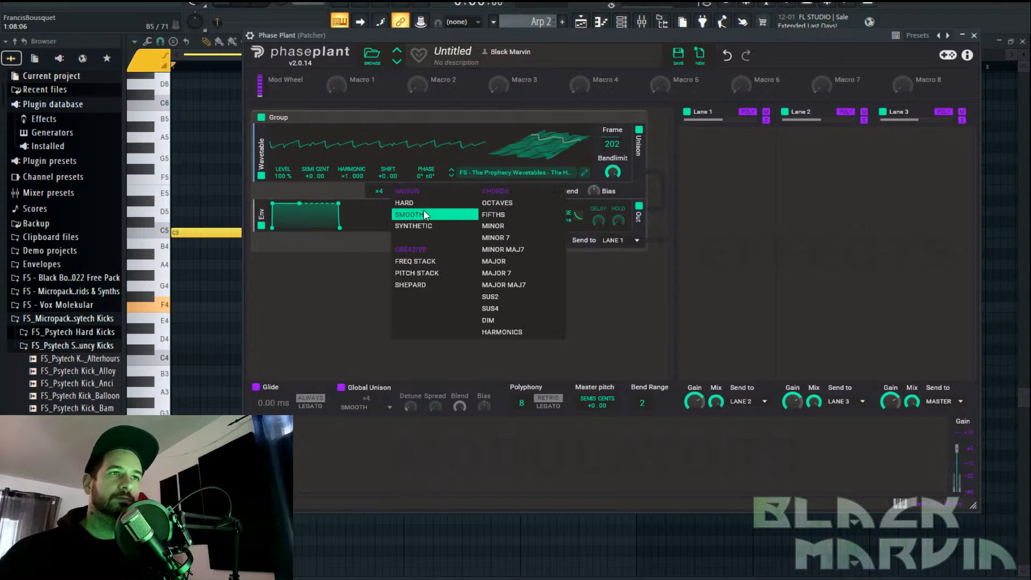
pyautogui.click(429, 212)
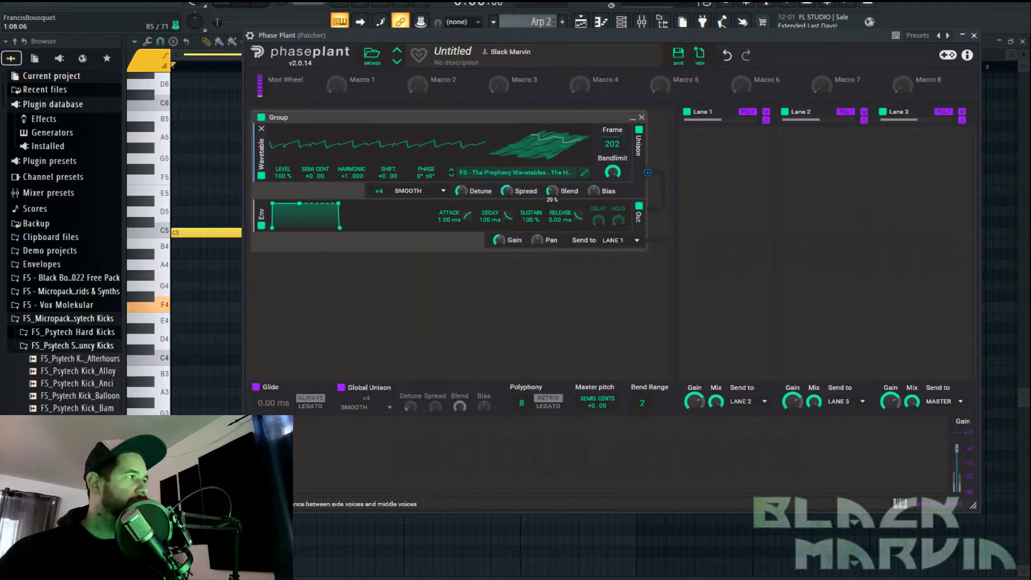
pyautogui.click(253, 11)
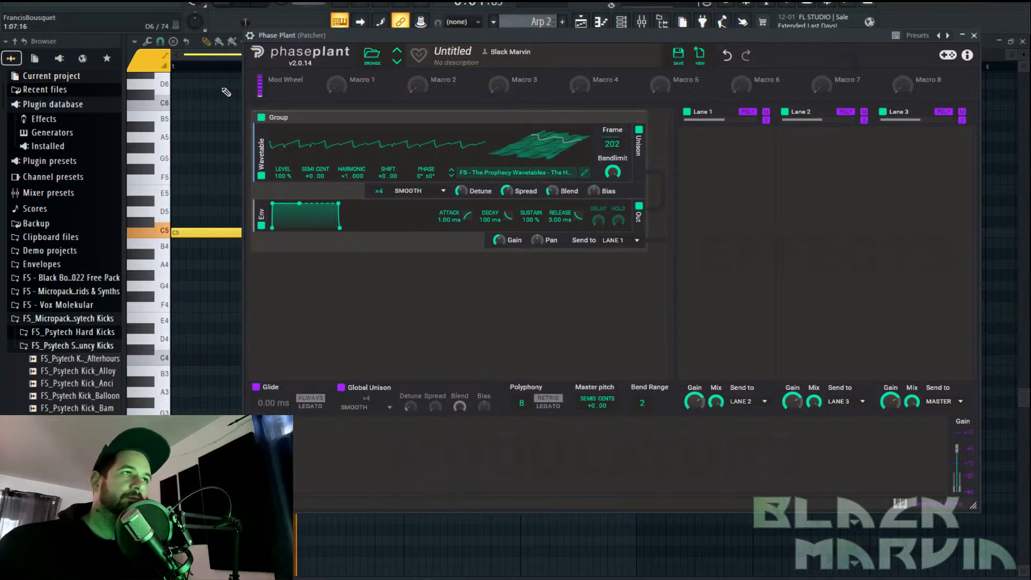
# Lower the wavetable generator's pitch to -12 semitones and switch it to another Hex wavetable at frame 256
pyautogui.moveTo(309, 175); pyautogui.dragTo(310, 211)
pyautogui.click(451, 171)
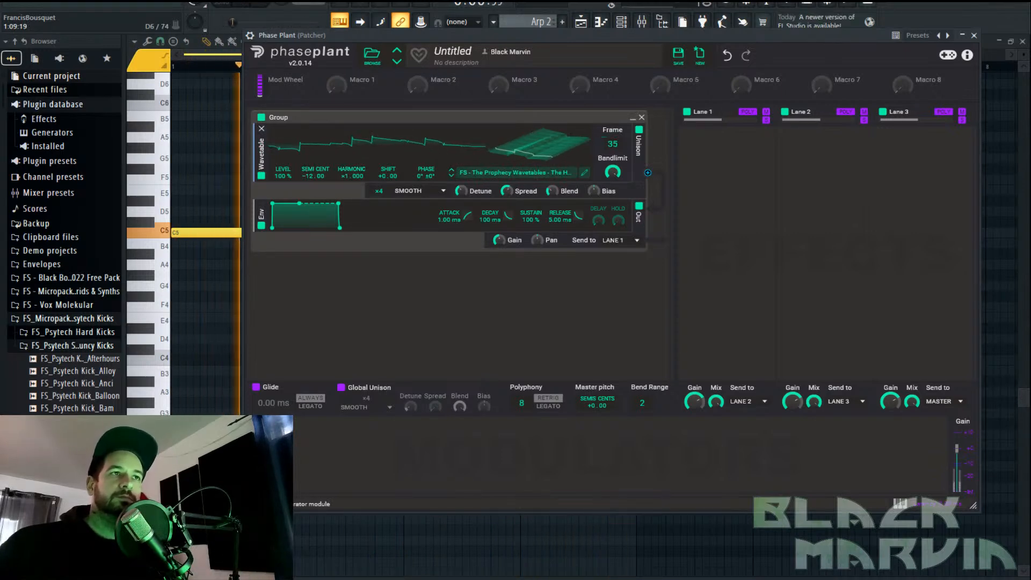
pyautogui.moveTo(612, 144); pyautogui.dragTo(612, 102)
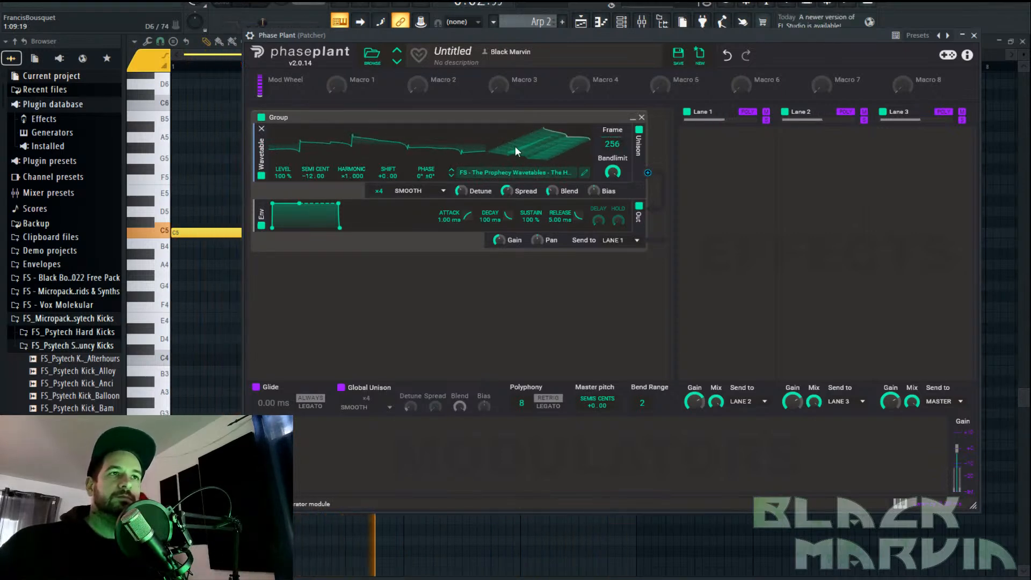
pyautogui.click(451, 172)
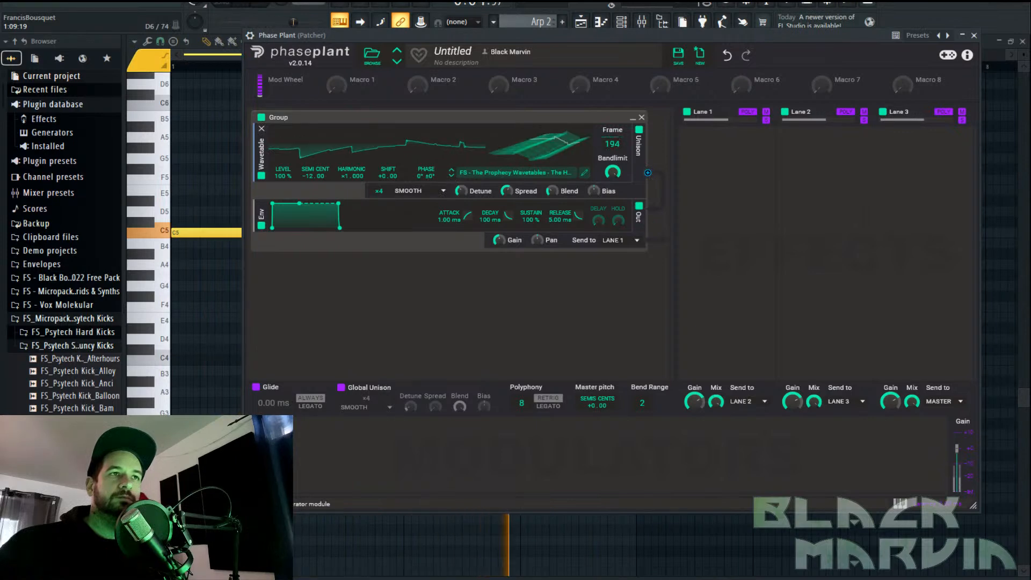
pyautogui.click(452, 176)
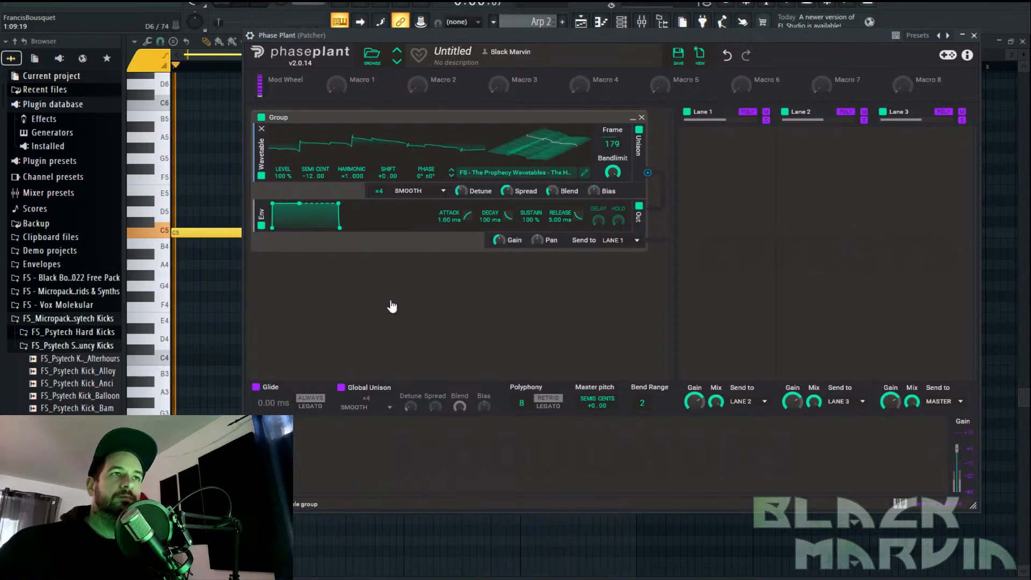
pyautogui.moveTo(612, 144); pyautogui.dragTo(612, 123)
# Add a Nonlinear Filter to Lane 1 and set its mode to Metallic
pyautogui.click(706, 141)
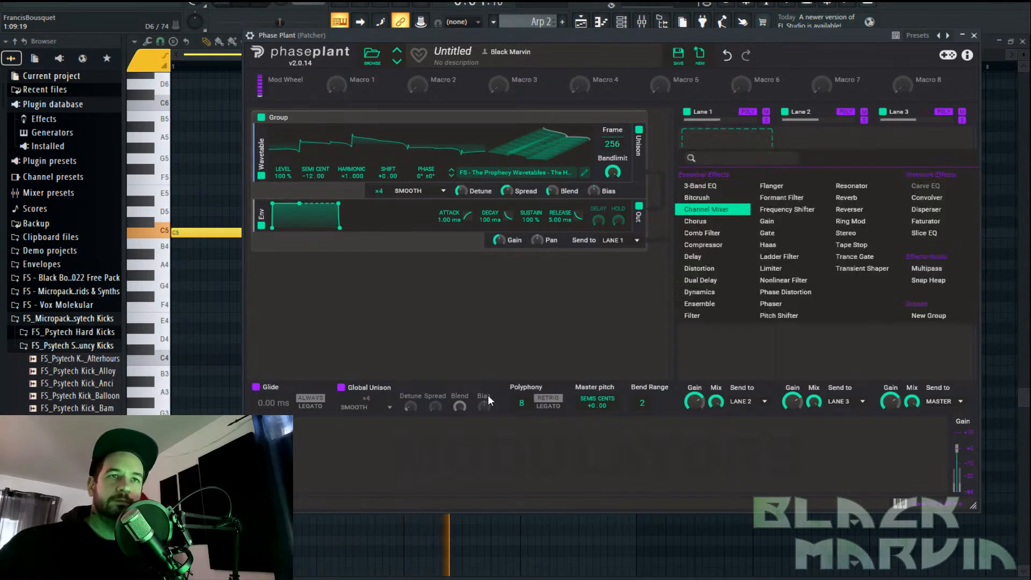
pyautogui.click(343, 432)
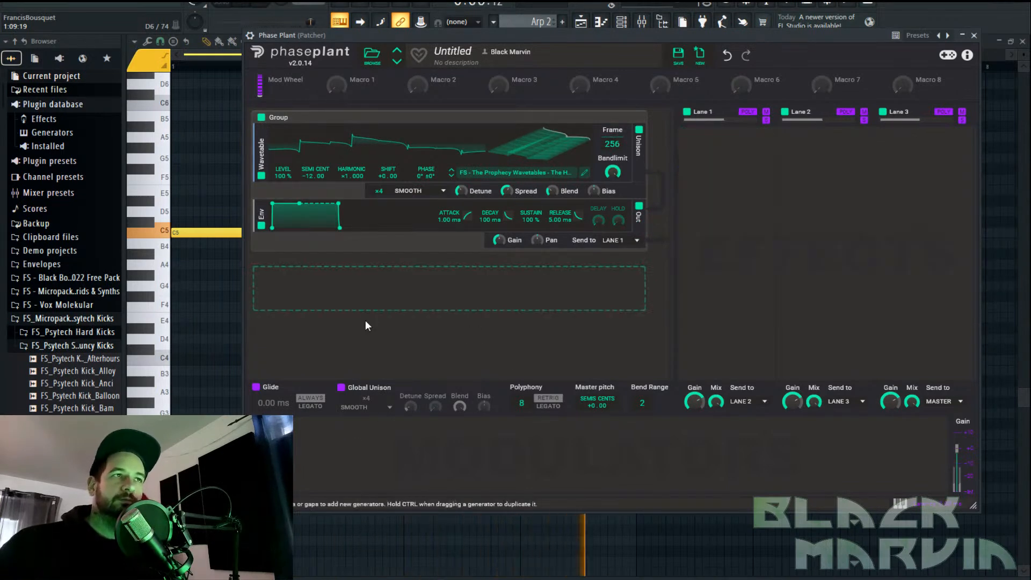
pyautogui.click(693, 158)
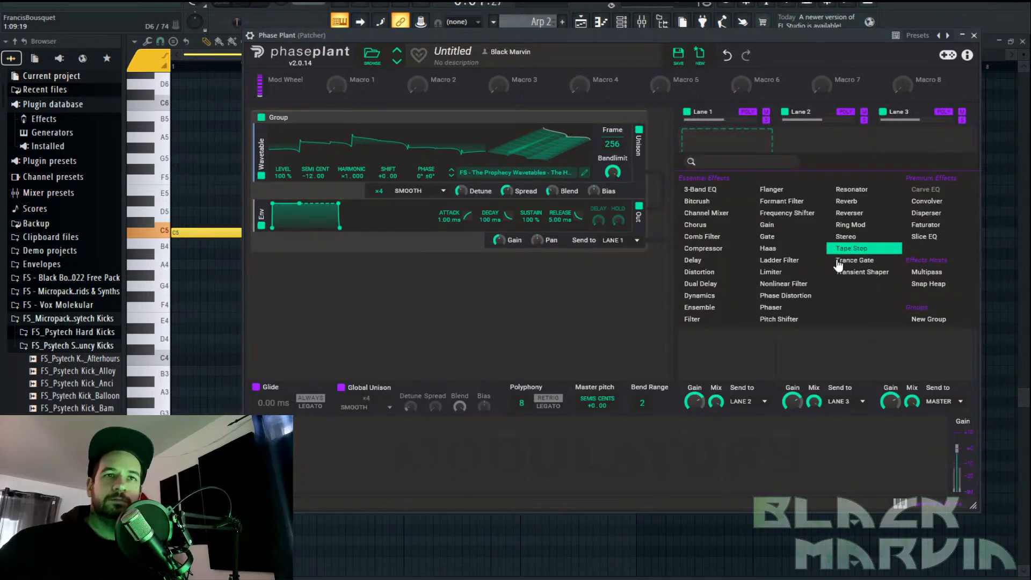
pyautogui.click(793, 287)
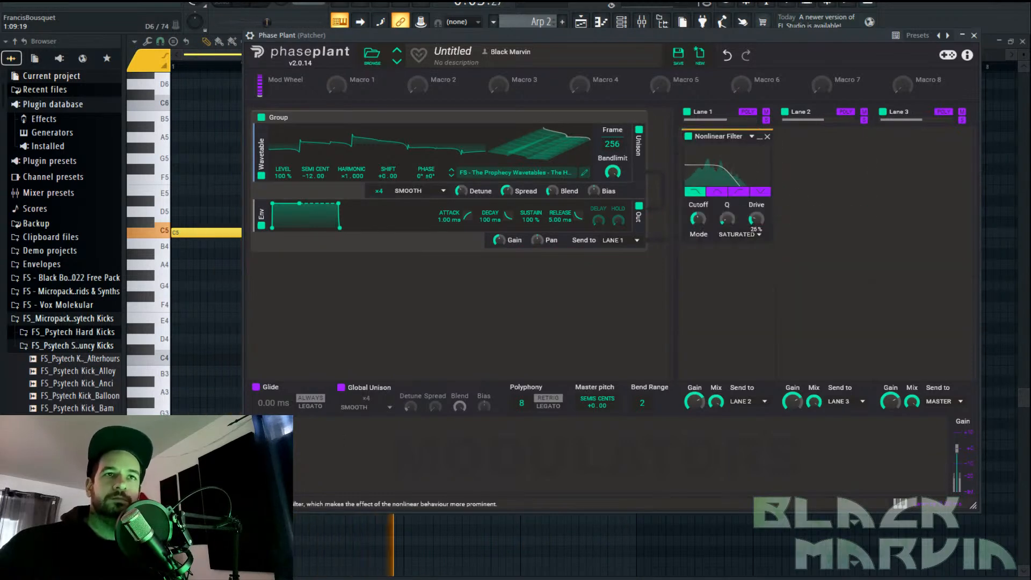
pyautogui.click(743, 236)
pyautogui.click(748, 321)
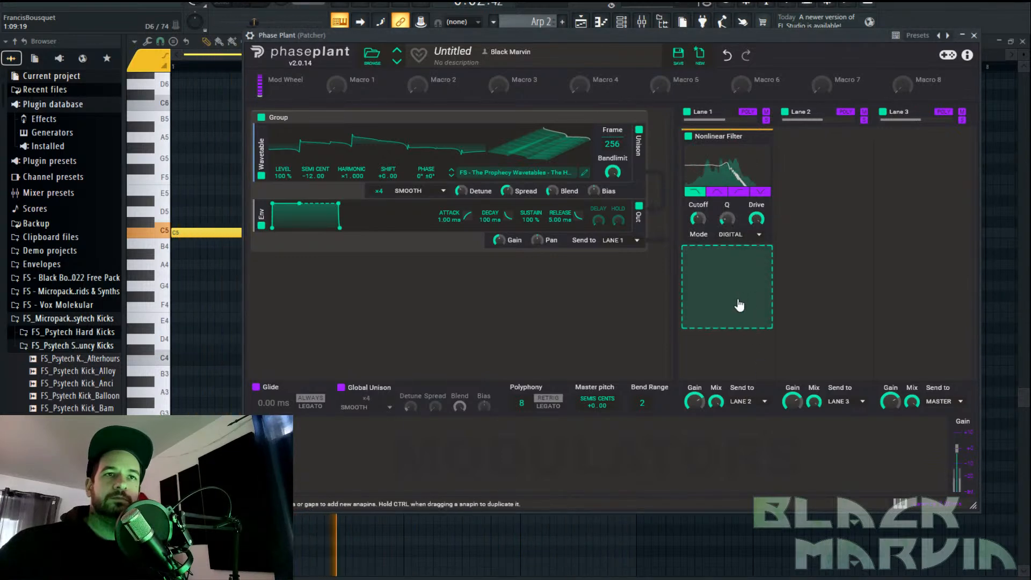
pyautogui.click(736, 235)
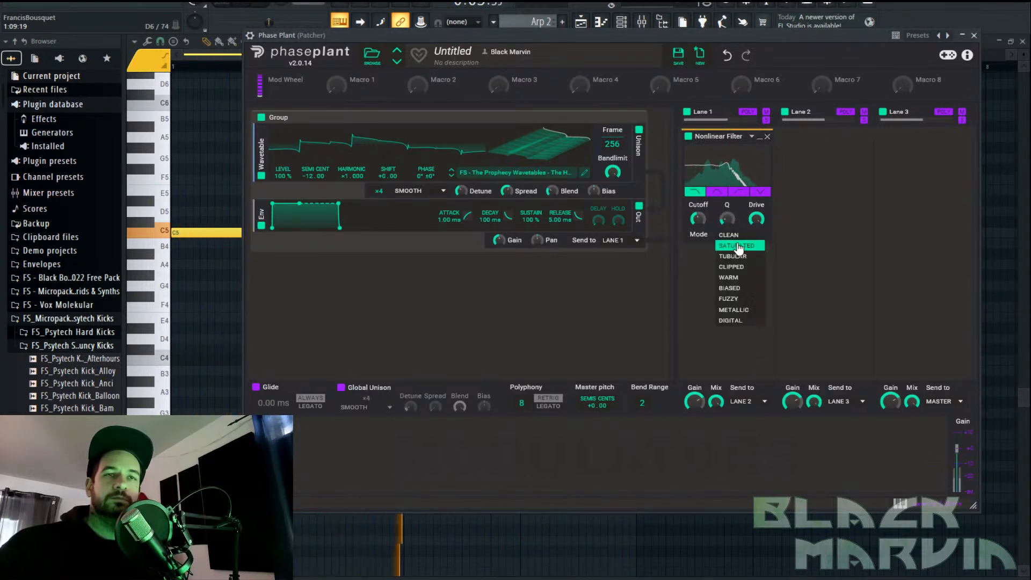
pyautogui.click(736, 310)
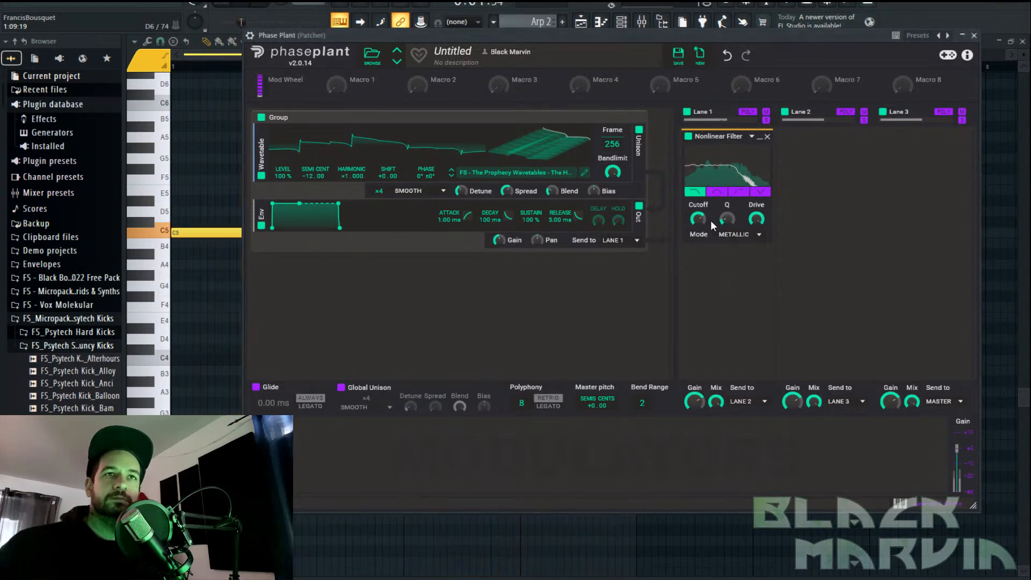
# Lower the filter cutoff and modulate it with a new envelope using 86.3 ms decay and 0% sustain
pyautogui.moveTo(756, 219)
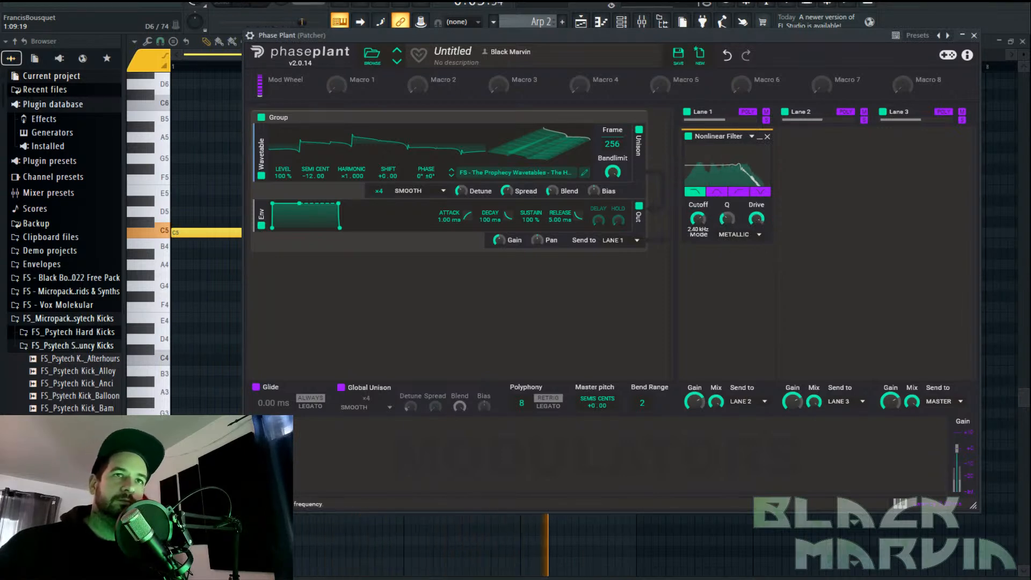
pyautogui.moveTo(698, 219); pyautogui.dragTo(698, 233)
pyautogui.click(343, 449)
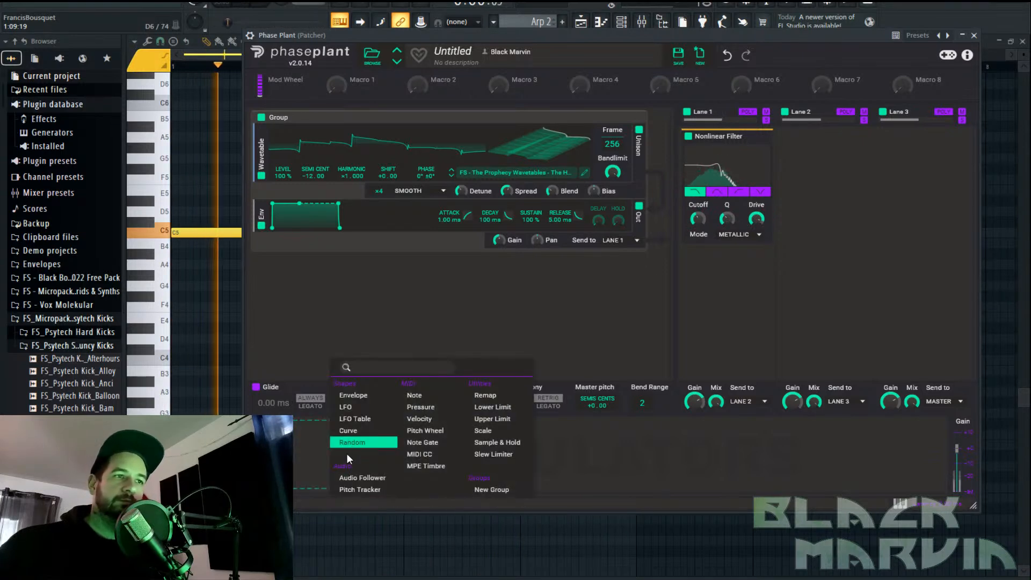
pyautogui.click(356, 395)
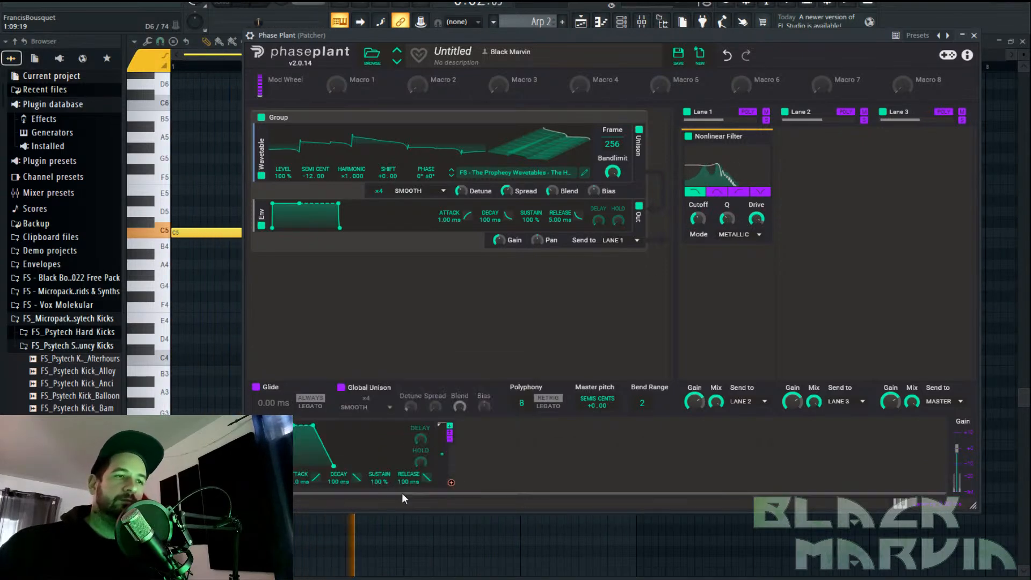
pyautogui.moveTo(451, 483); pyautogui.dragTo(698, 218)
pyautogui.moveTo(371, 486); pyautogui.dragTo(370, 515)
pyautogui.moveTo(357, 478); pyautogui.dragTo(357, 483)
pyautogui.moveTo(698, 219)
pyautogui.mouseDown()
pyautogui.moveTo(698, 239)
pyautogui.moveTo(698, 215)
pyautogui.mouseUp()
# Duplicate the wavetable group below the original and give the copy a different Hex wavetable at frame 1, with unison off
pyautogui.moveTo(302, 117); pyautogui.dragTo(298, 273)
pyautogui.click(451, 331)
pyautogui.click(638, 286)
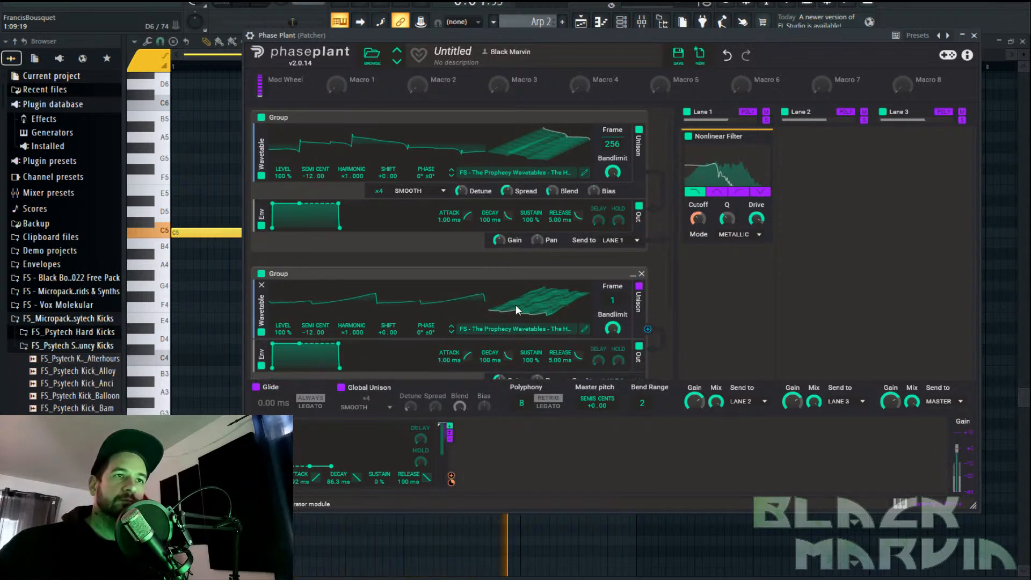
pyautogui.click(451, 331)
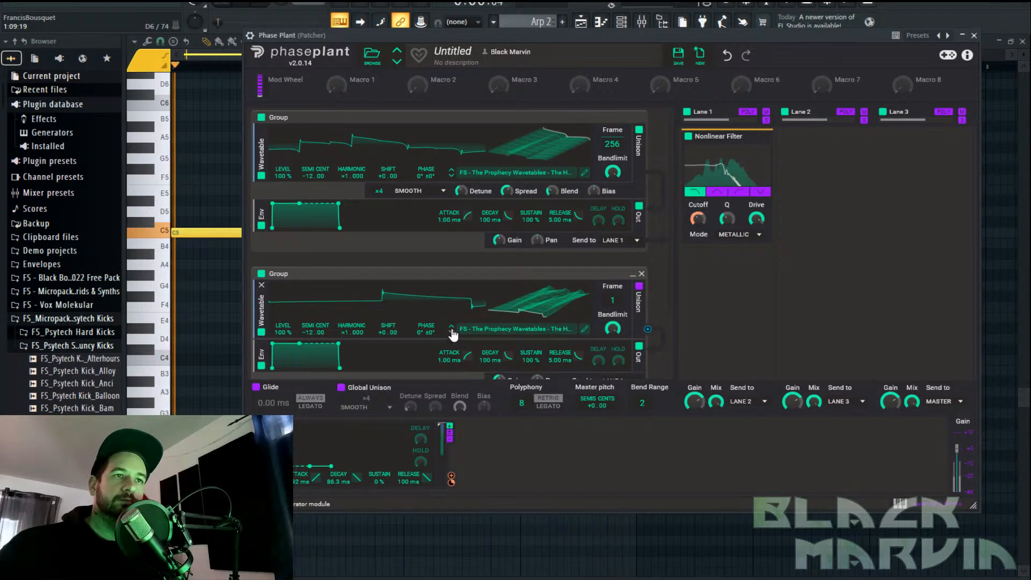
pyautogui.moveTo(612, 300); pyautogui.dragTo(612, 322)
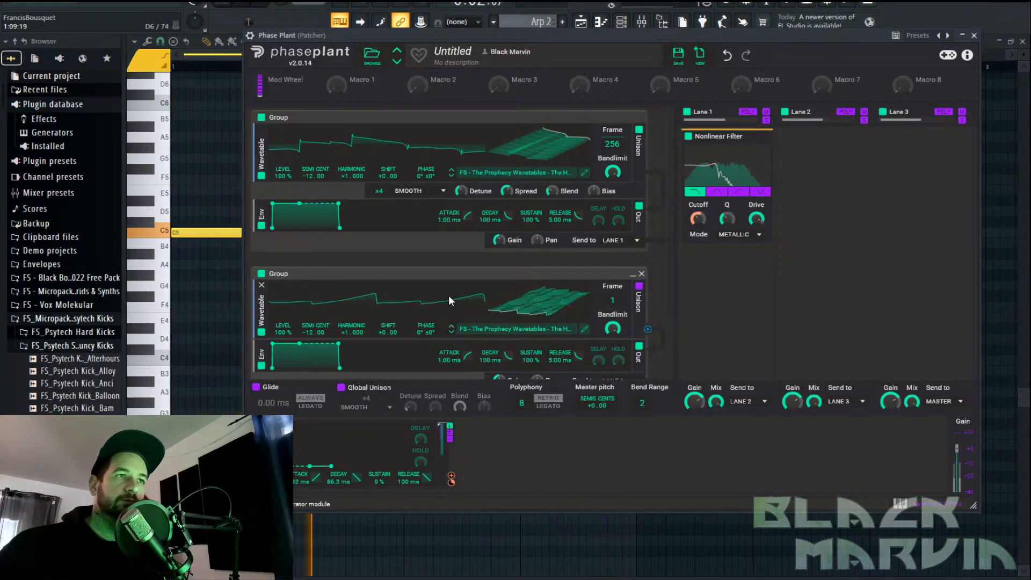
# Reset the copied generator's pitch to 0 semitones and re-enable its four-voice Smooth unison
pyautogui.doubleClick(313, 329)
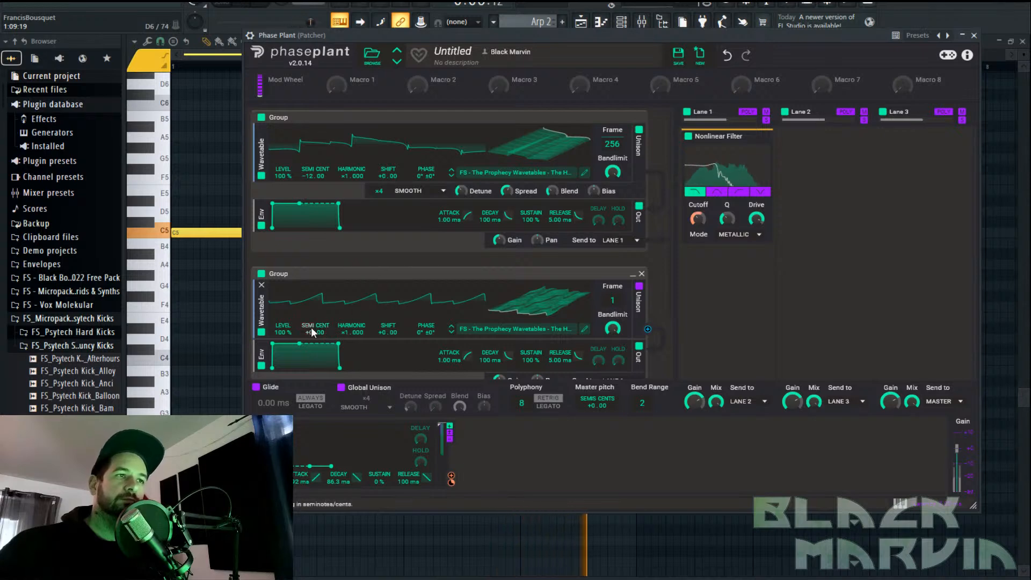
pyautogui.click(637, 286)
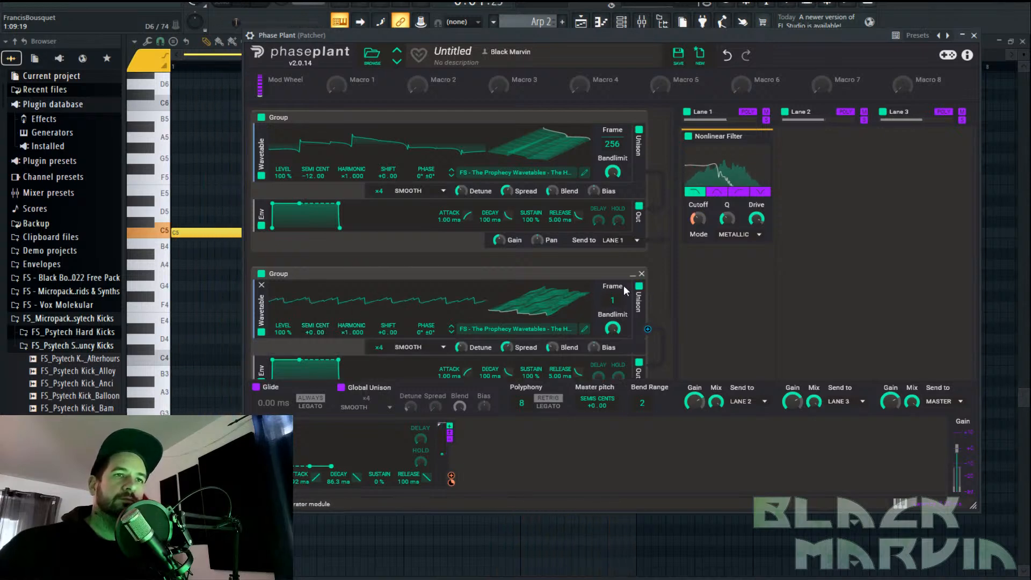
pyautogui.moveTo(544, 350); pyautogui.dragTo(544, 344)
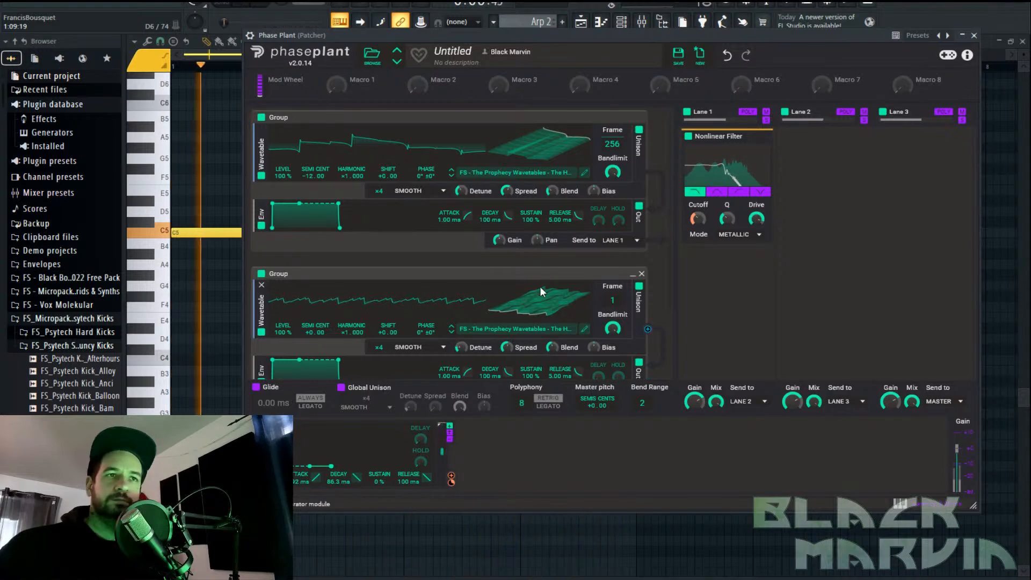
pyautogui.scroll(-2, 537, 299)
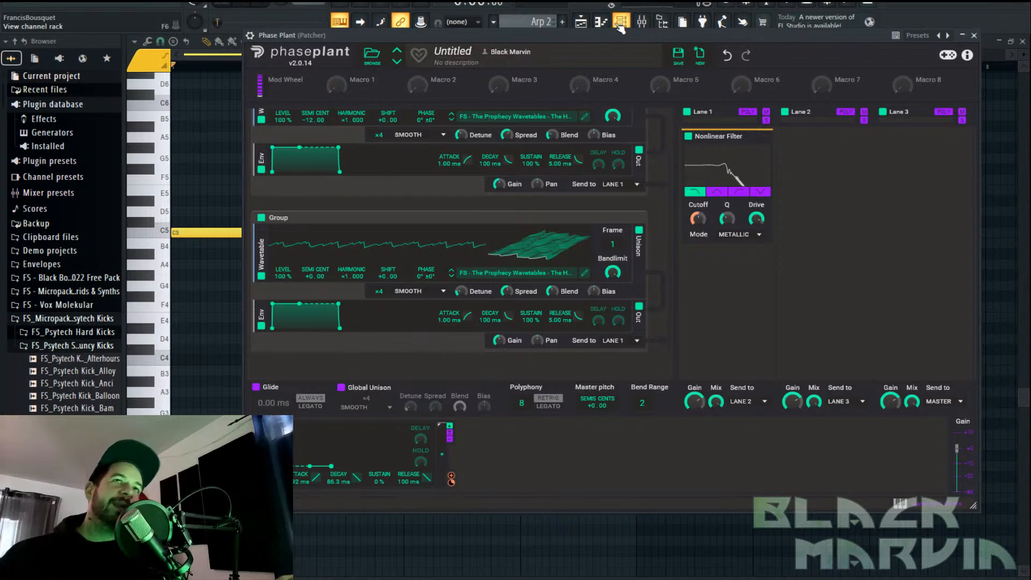
# Close Phase Plant, review the VFX Sequencer routing in the Patcher map, and reopen Phase Plant
pyautogui.click(974, 36)
pyautogui.click(507, 210)
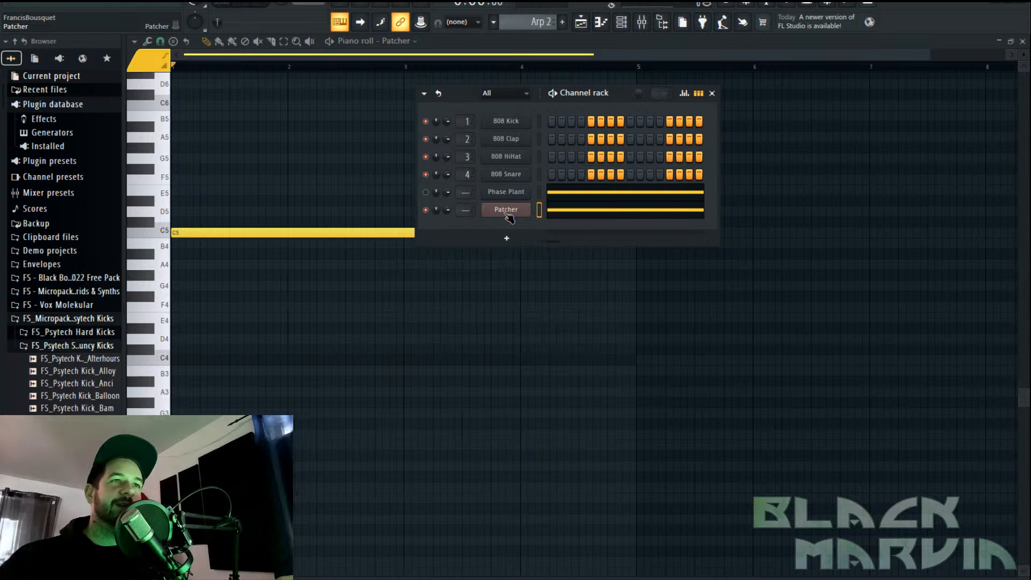
pyautogui.click(507, 211)
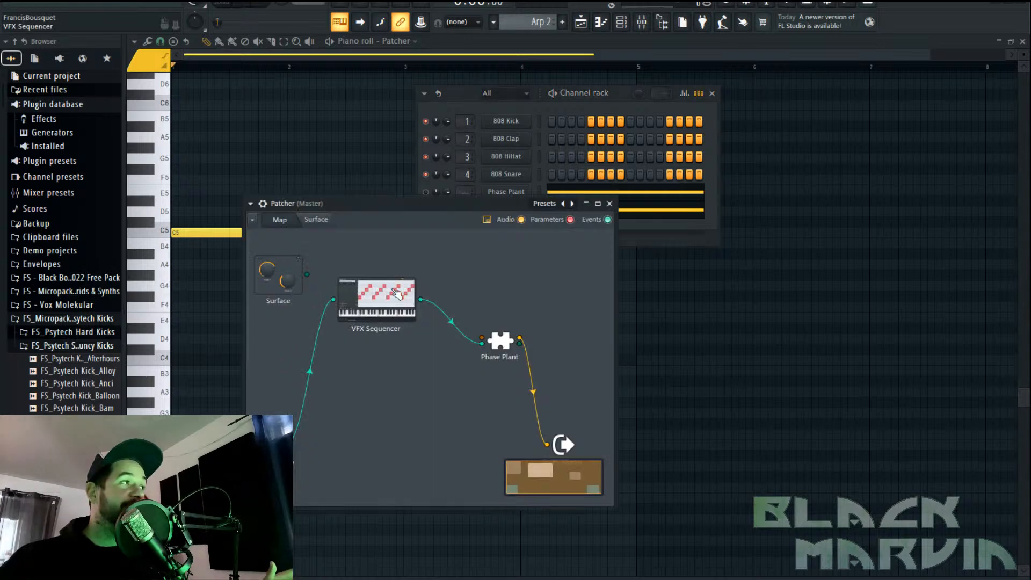
pyautogui.click(515, 345)
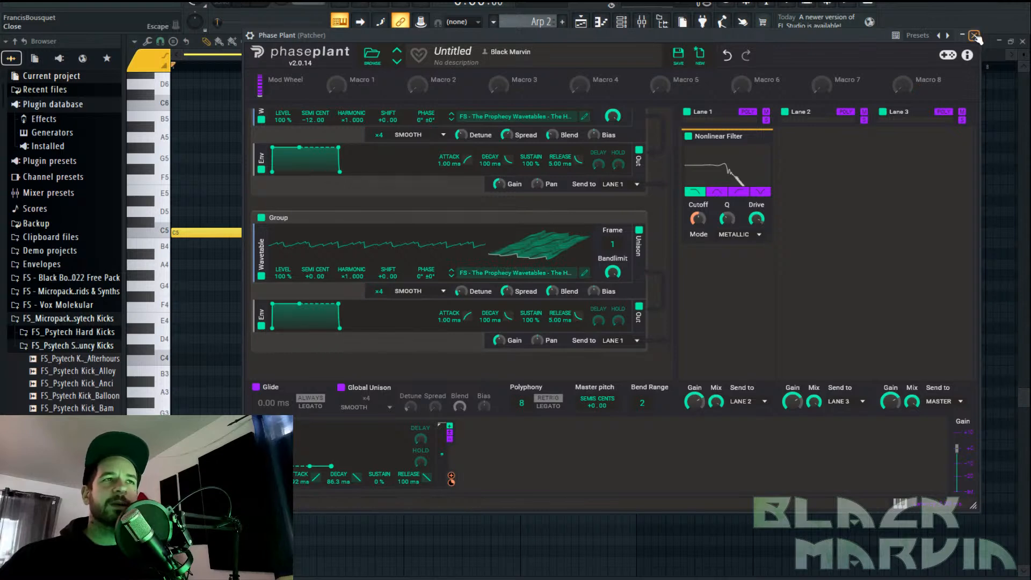
# Check which folder the first generator's wavetable comes from in the wavetable browser, and close the browser
pyautogui.scroll(1, 511, 243)
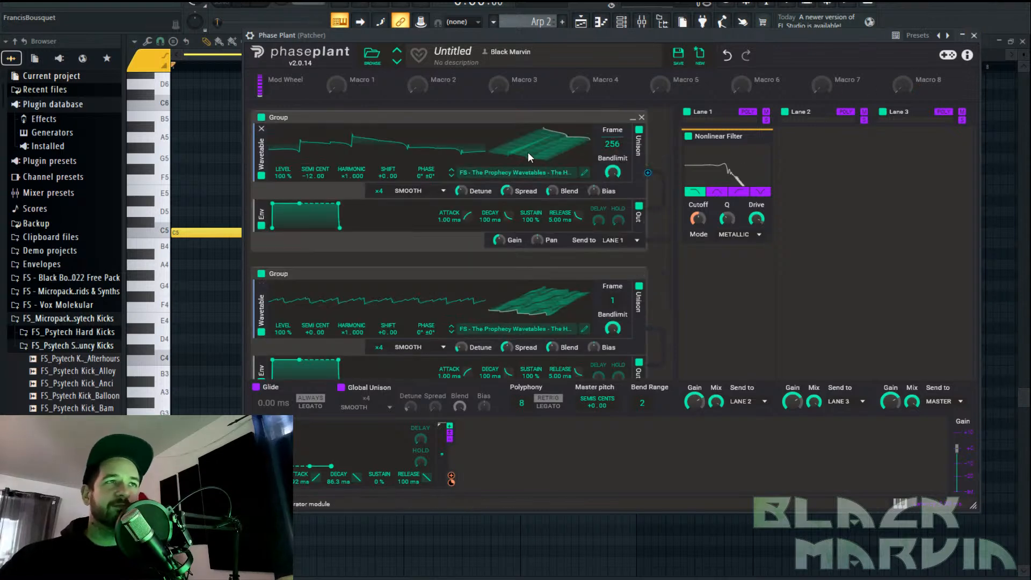
pyautogui.click(532, 173)
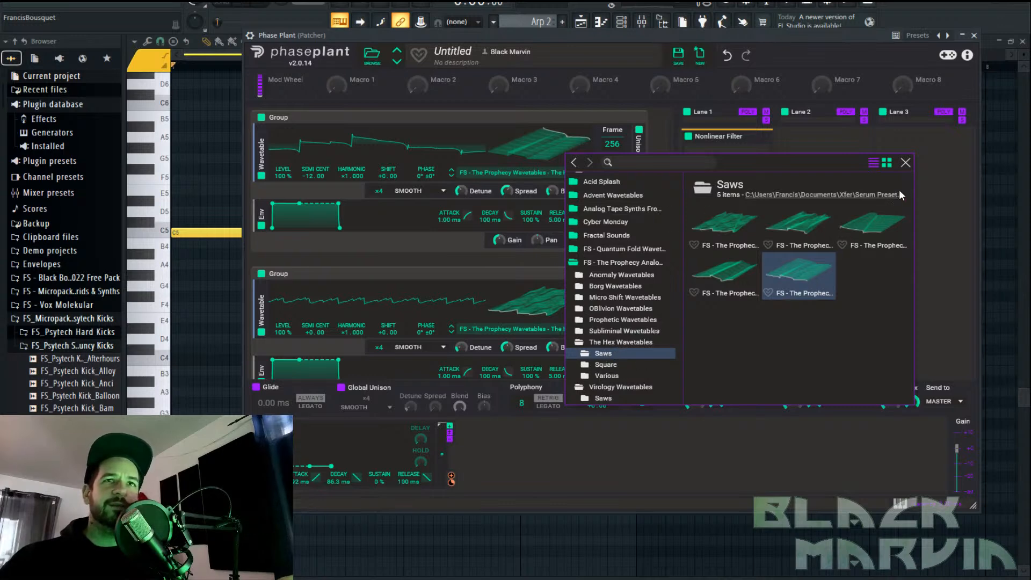
pyautogui.click(905, 162)
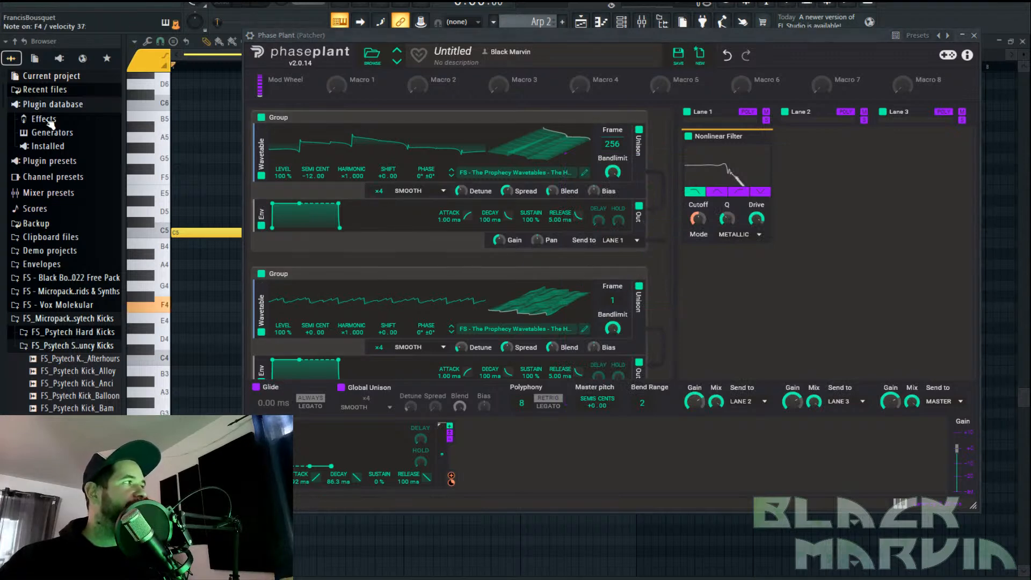
# Play the pattern and try another wavetable in the second group
pyautogui.press('space')
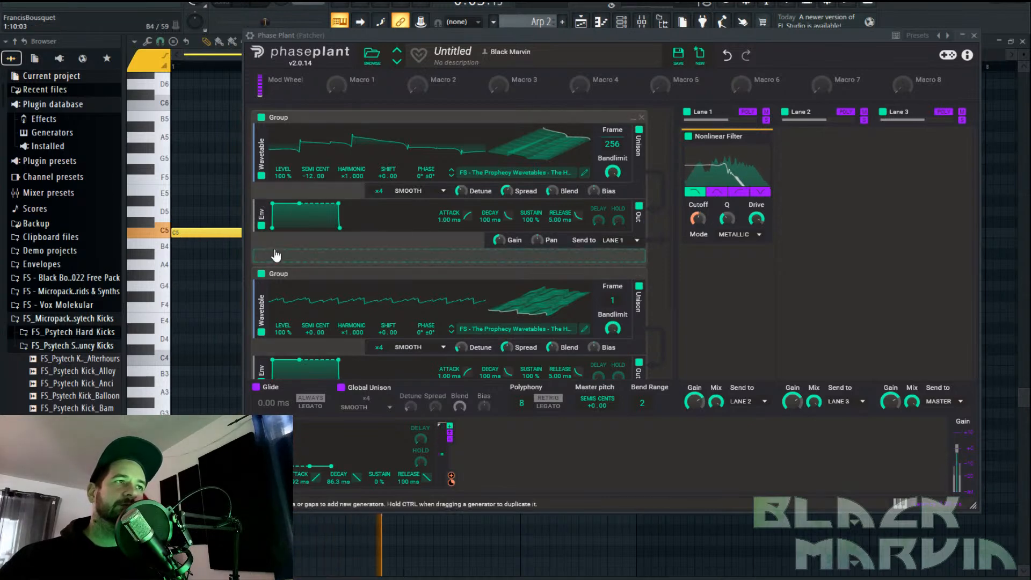
pyautogui.scroll(-3, 413, 276)
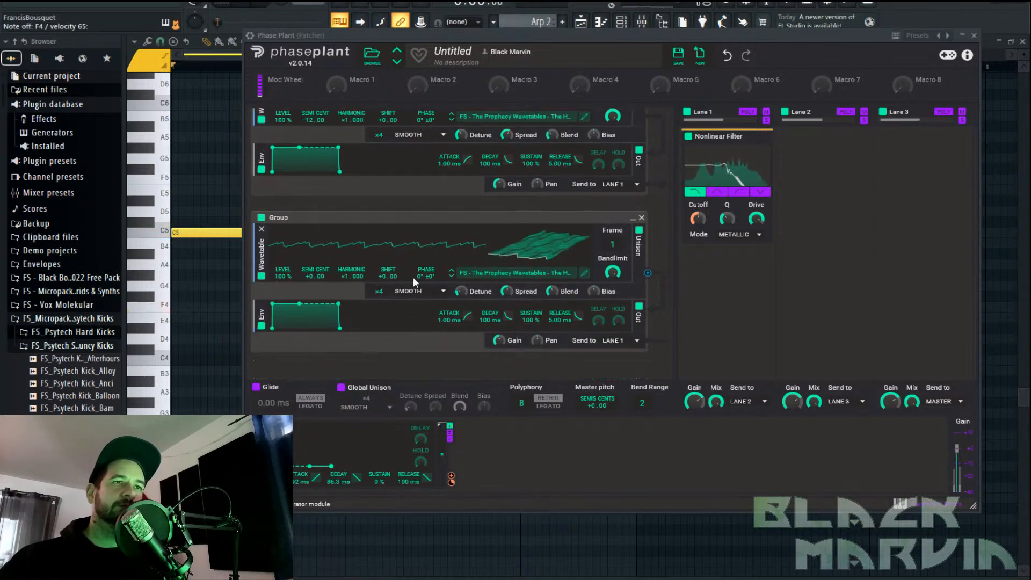
pyautogui.click(451, 277)
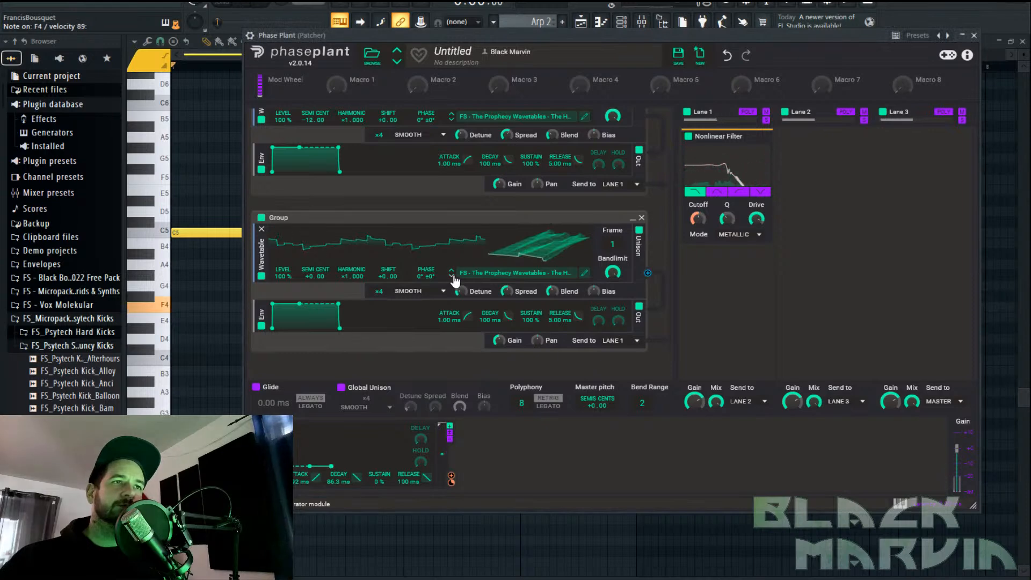
# Duplicate the second wavetable group beneath it as a third group
pyautogui.scroll(-2, 351, 233)
pyautogui.moveTo(350, 184); pyautogui.dragTo(366, 355)
pyautogui.scroll(-2, 365, 354)
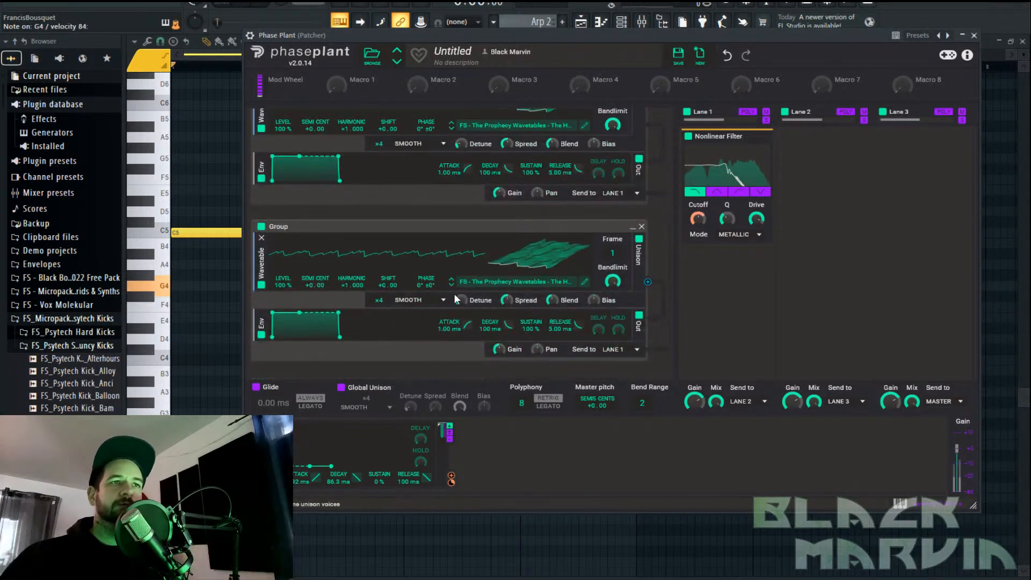
# Load the second wavetable from The Hex Wavetables' Various folder into the third group and set its frame to 177
pyautogui.click(508, 282)
pyautogui.scroll(-2, 613, 440)
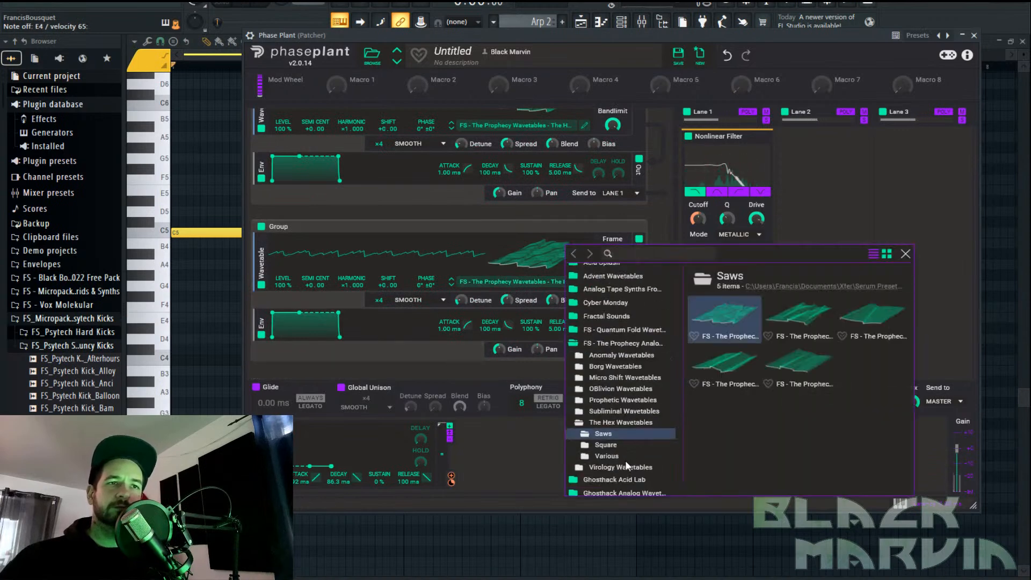
pyautogui.click(606, 456)
pyautogui.click(741, 318)
pyautogui.click(779, 315)
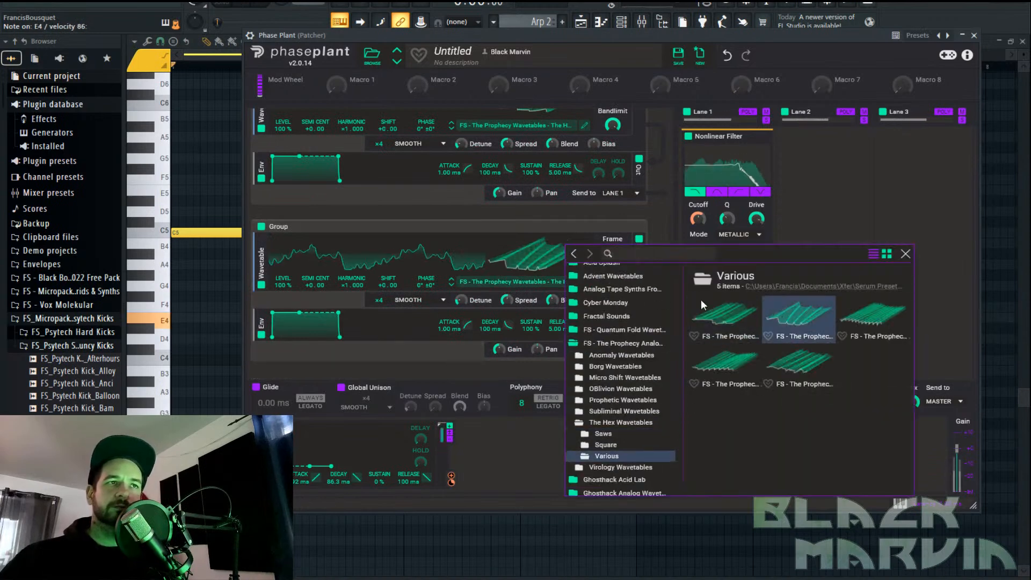
pyautogui.click(544, 263)
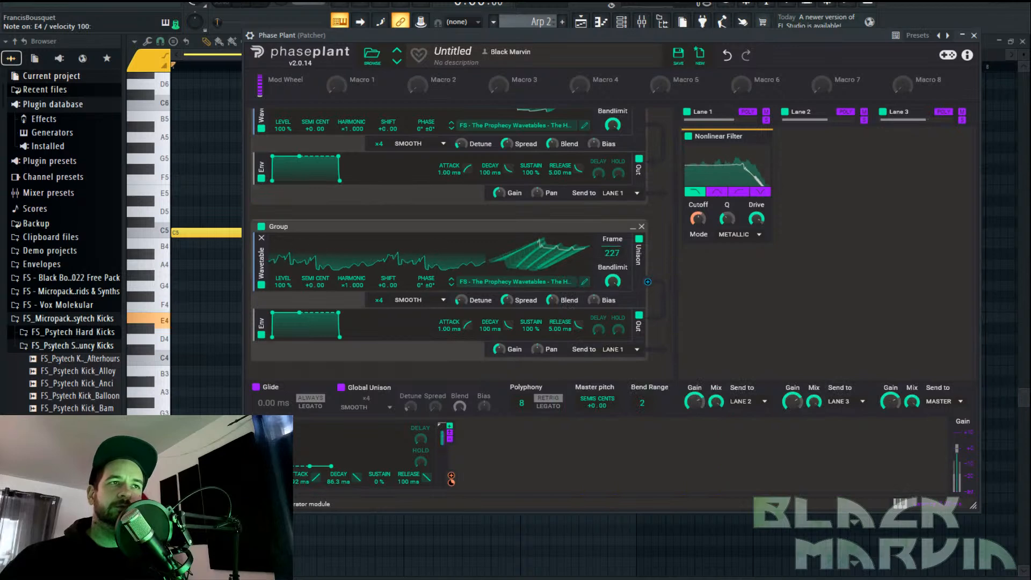
pyautogui.scroll(3, 541, 265)
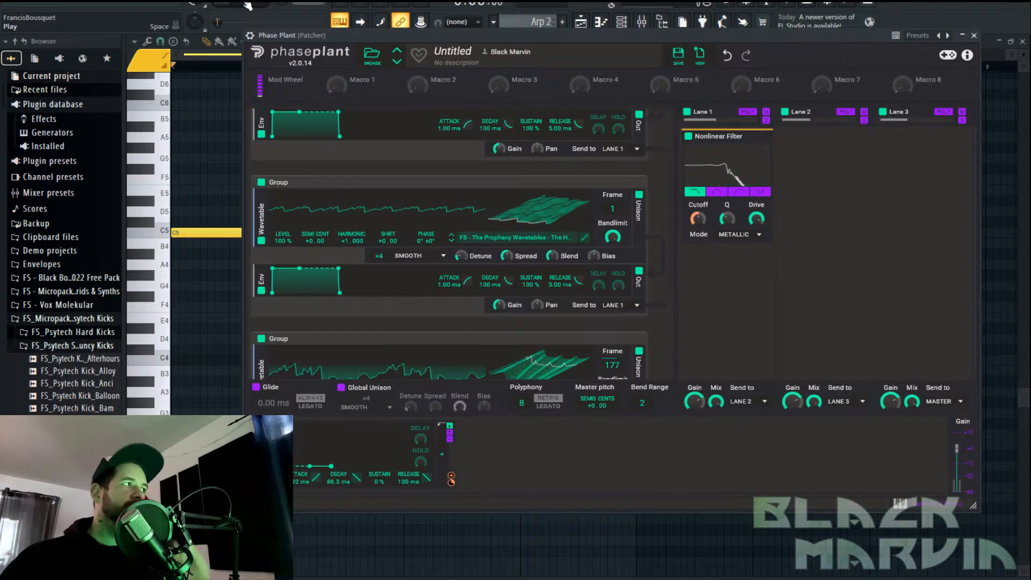
# Play the pattern and set the modulation envelope's decay to 161 ms, and stop playback
pyautogui.press('space')
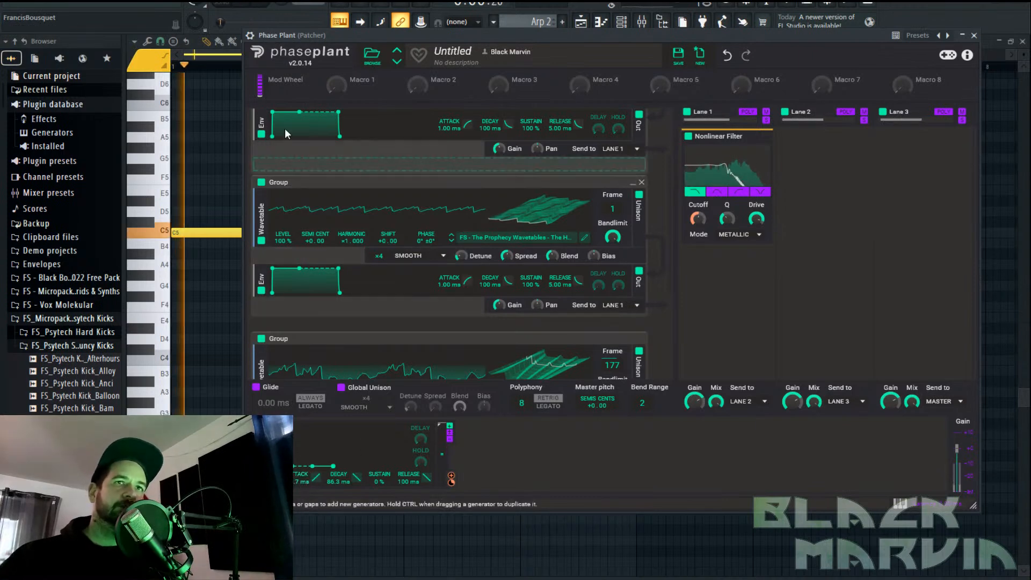
pyautogui.moveTo(338, 478); pyautogui.dragTo(338, 500)
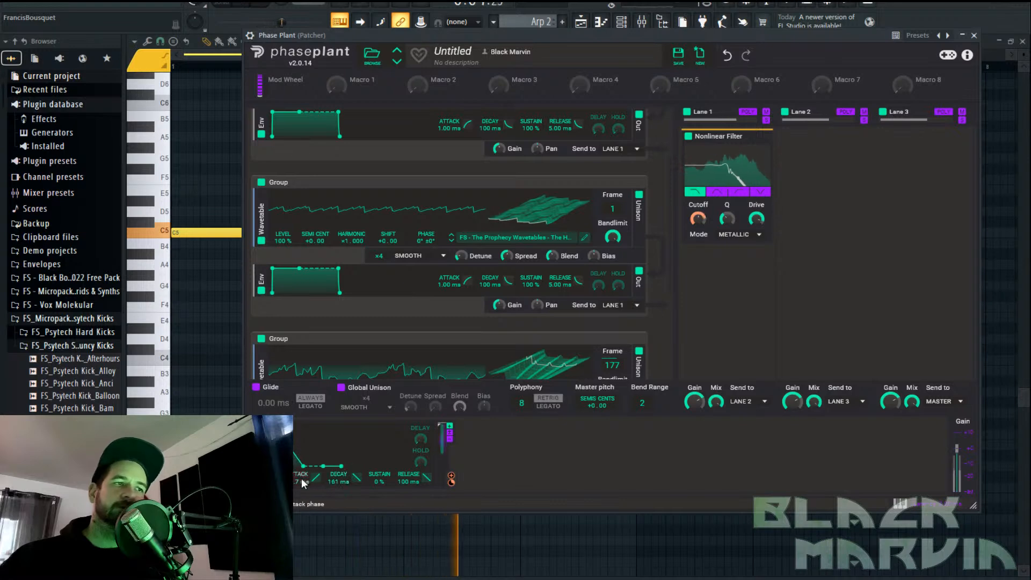
pyautogui.click(262, 11)
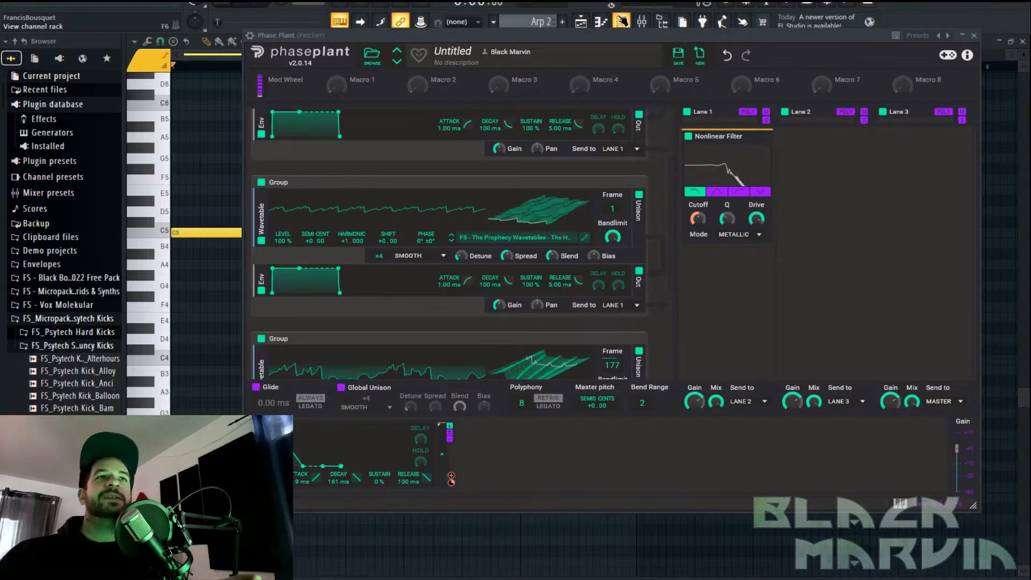
# Switch the VFX Sequencer to sequence 075, Seq 2k AcidMono 03, during playback and close its window
pyautogui.click(961, 36)
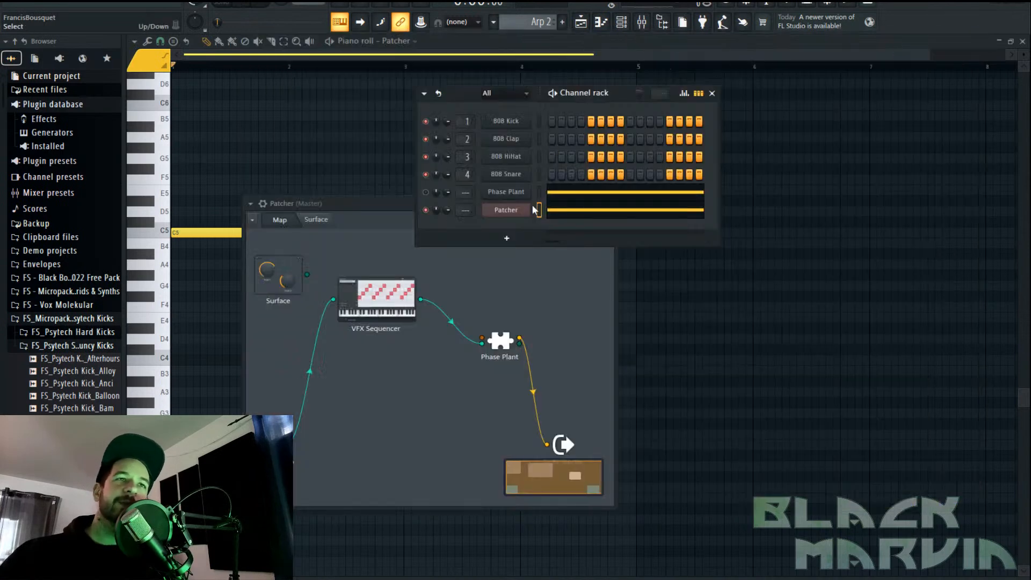
pyautogui.click(408, 293)
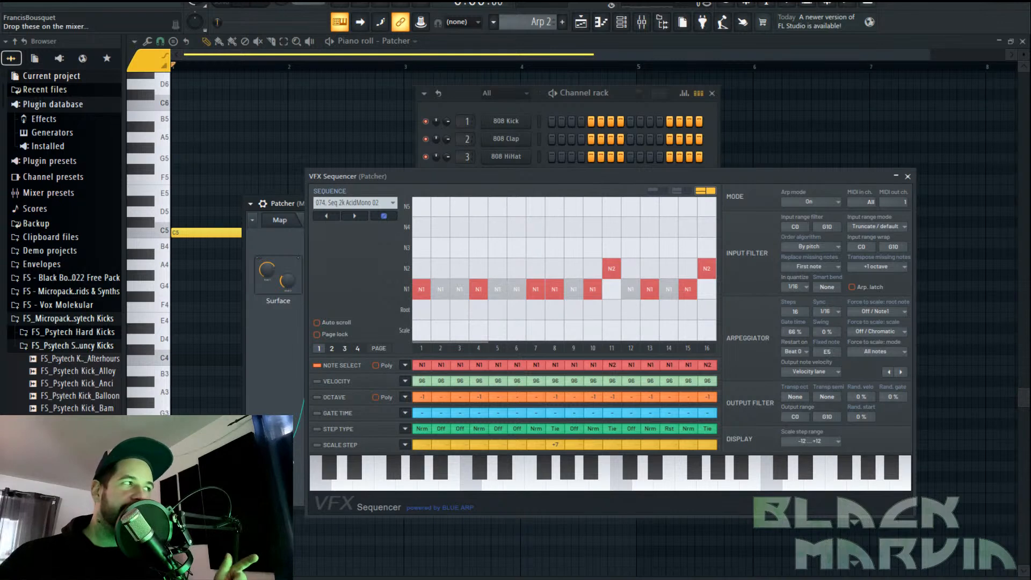
pyautogui.press('space')
pyautogui.click(355, 216)
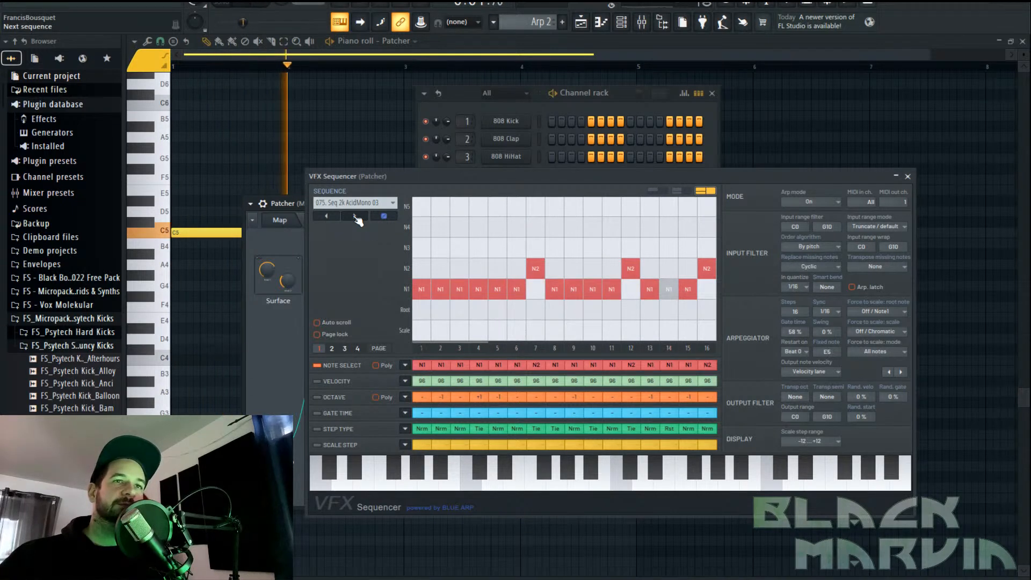
pyautogui.click(907, 176)
# Reopen Phase Plant from the Patcher map and set the modulation envelope's decay to 56.2 ms and sustain to 25 %
pyautogui.click(611, 204)
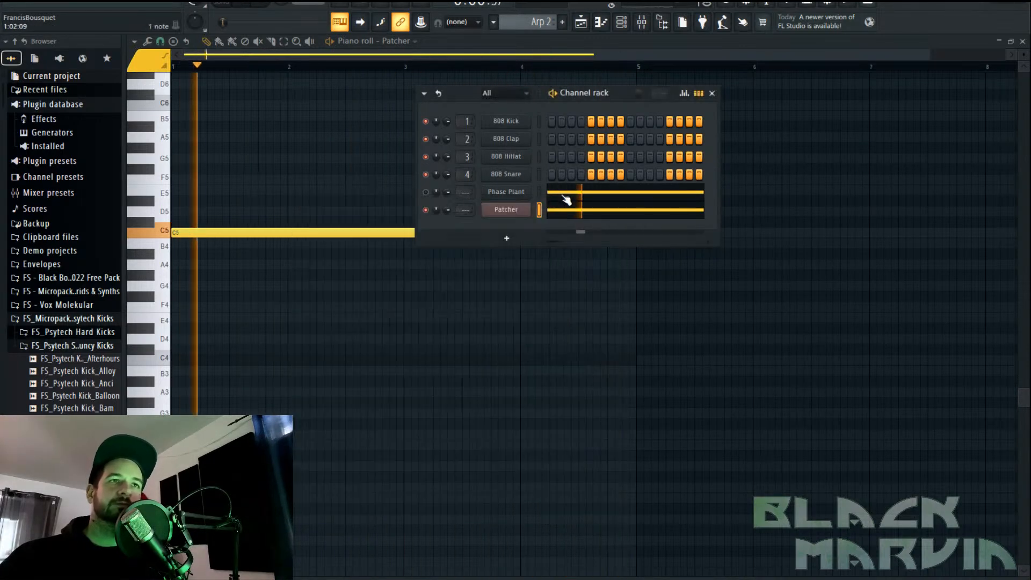
pyautogui.click(506, 209)
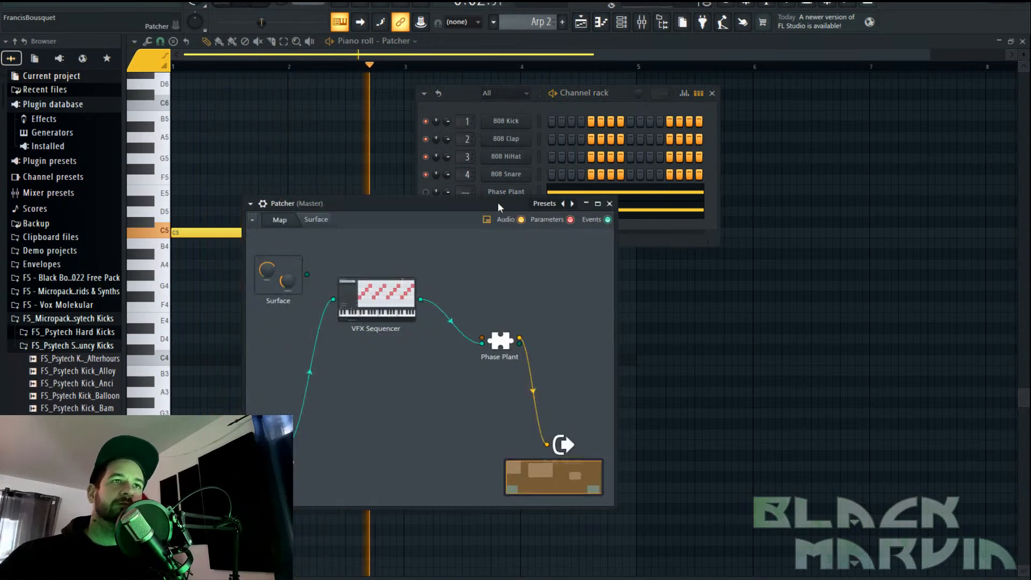
pyautogui.click(500, 341)
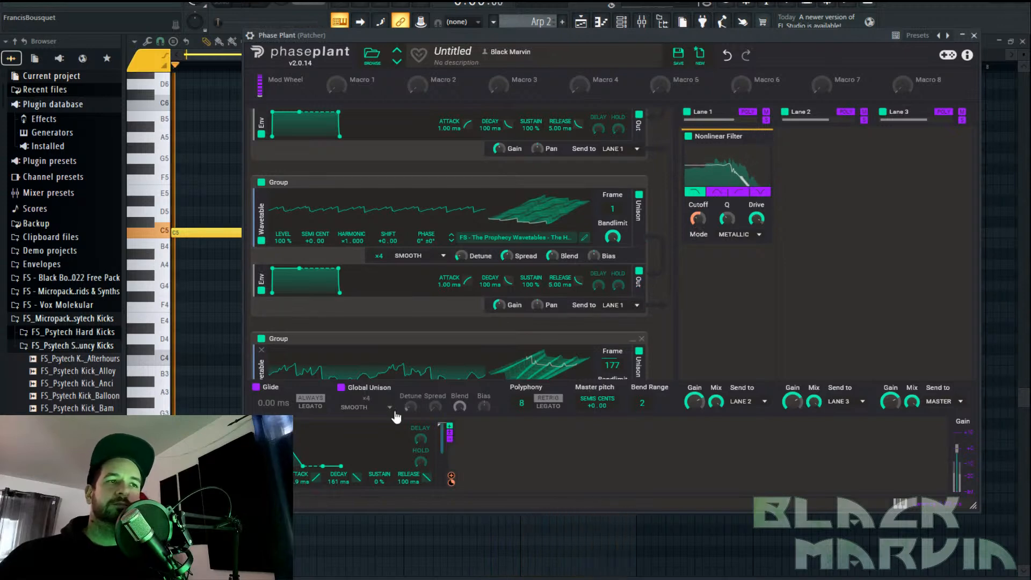
pyautogui.moveTo(338, 479); pyautogui.dragTo(338, 491)
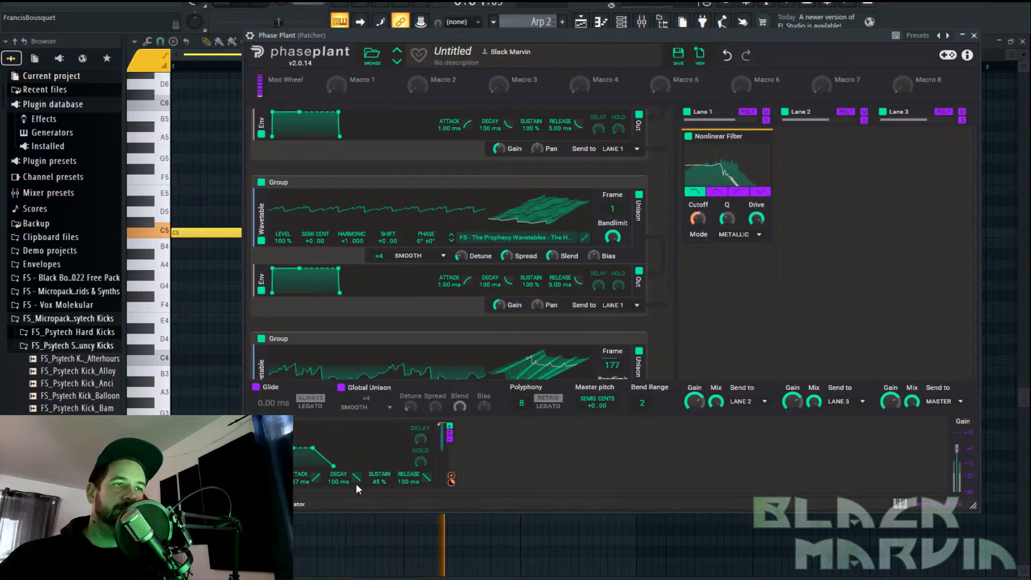
pyautogui.moveTo(338, 479); pyautogui.dragTo(337, 476)
pyautogui.moveTo(379, 479); pyautogui.dragTo(379, 486)
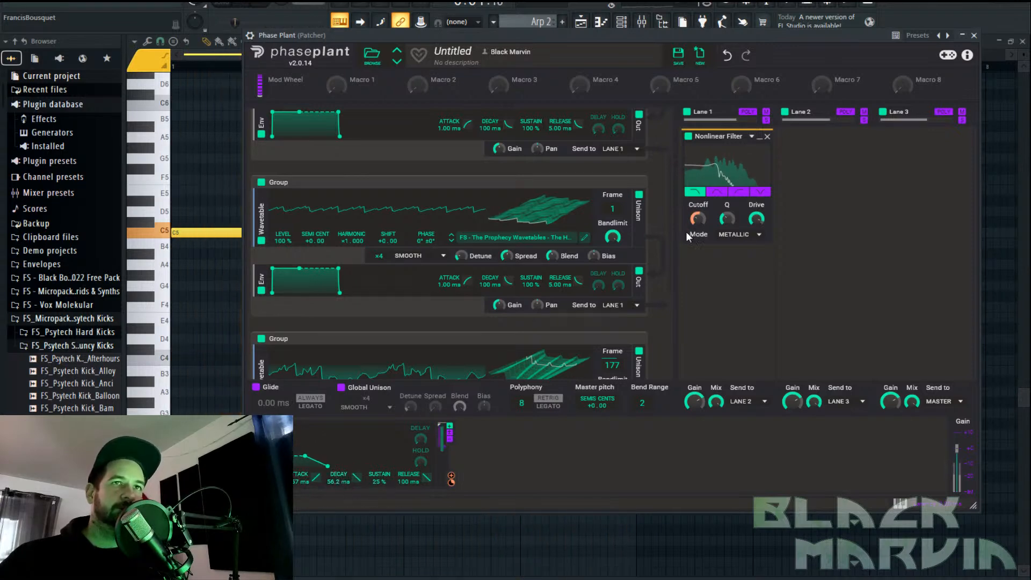
# Duplicate the Nonlinear Filter beneath the original in Lane 1 and switch the copy to high-pass
pyautogui.moveTo(738, 169); pyautogui.dragTo(730, 257)
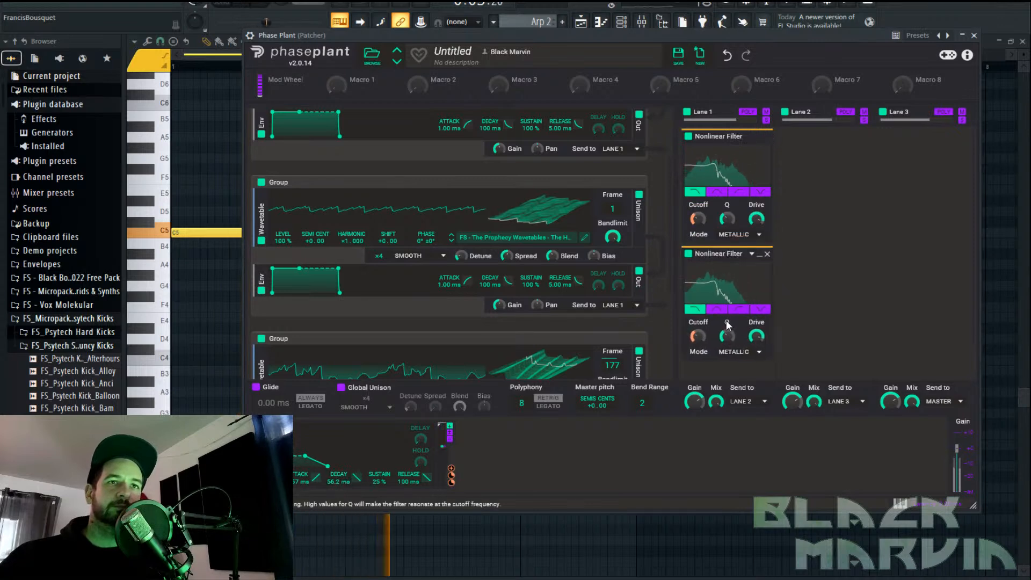
pyautogui.click(738, 309)
pyautogui.moveTo(698, 346)
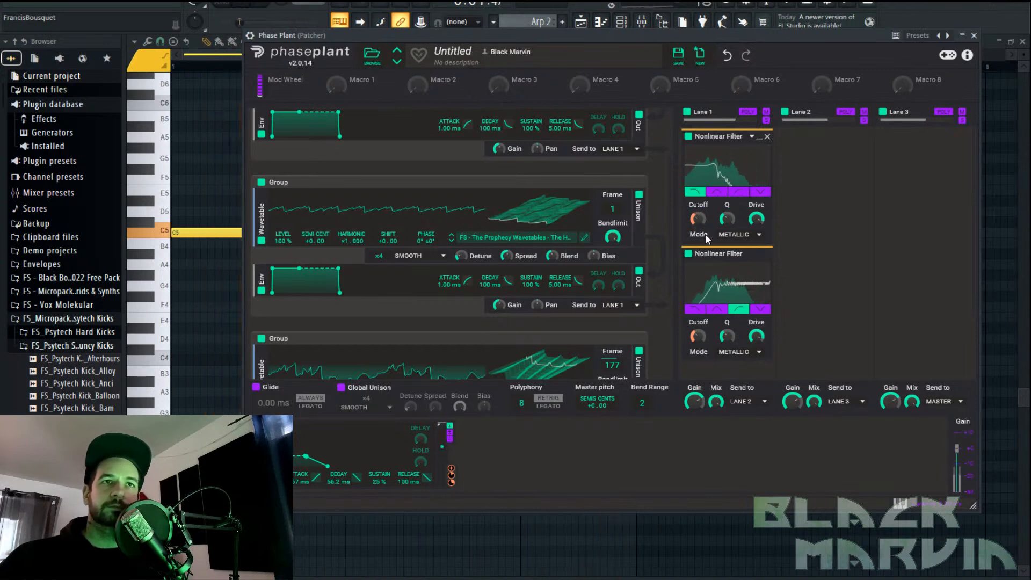
# Turn off unison on the wavetables of the first and second groups
pyautogui.scroll(3, 375, 177)
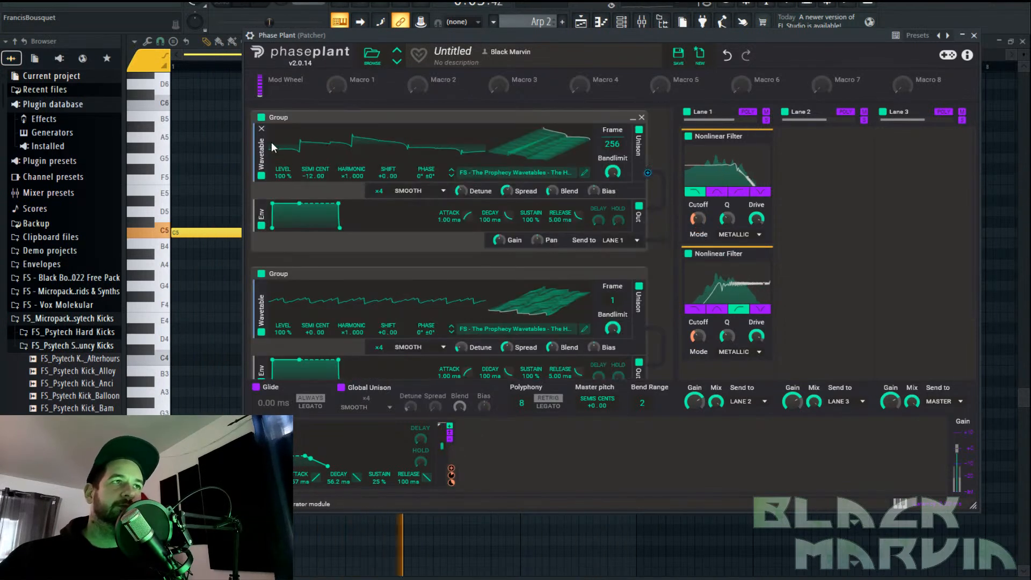
pyautogui.click(639, 130)
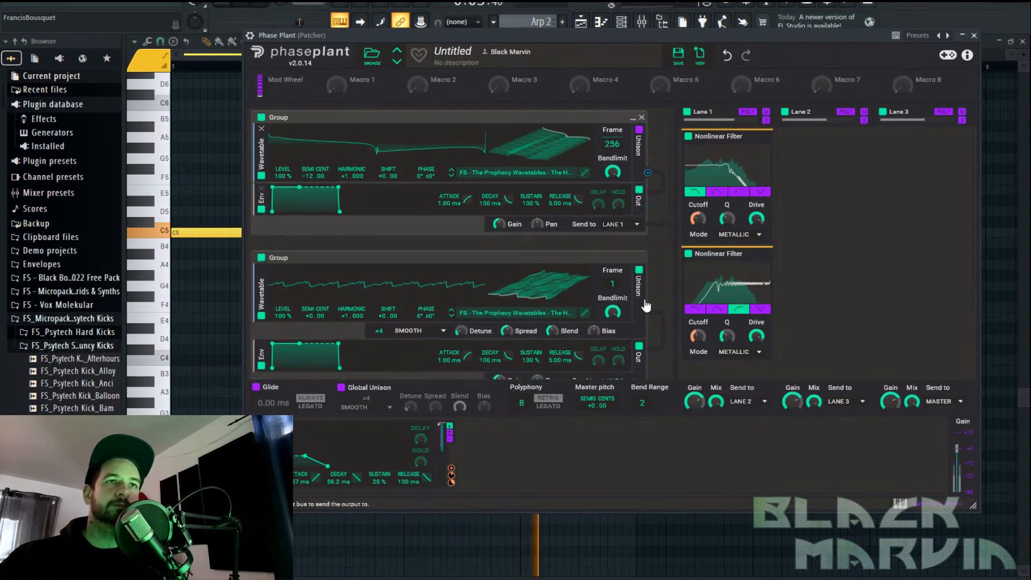
pyautogui.click(640, 274)
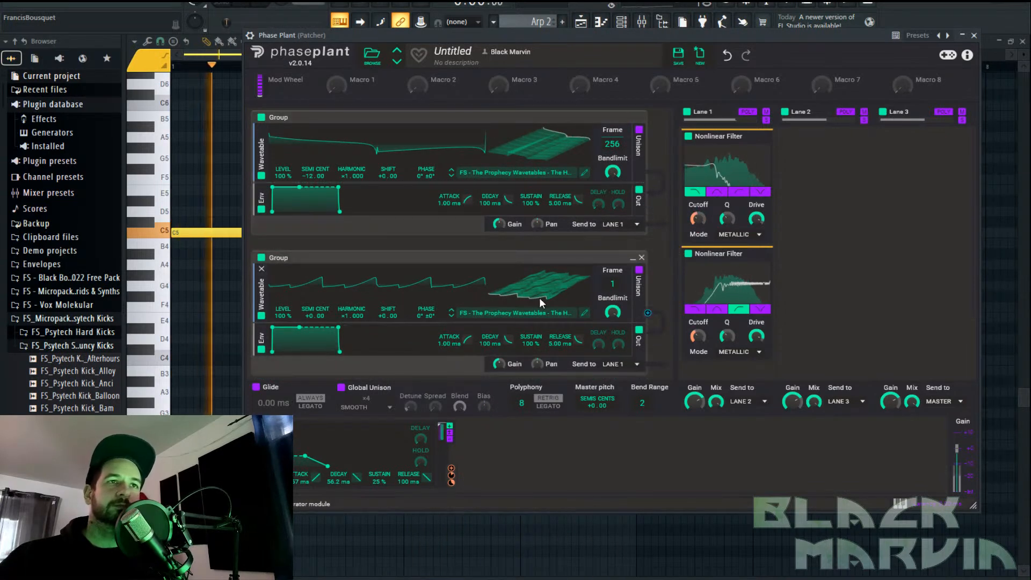
# Reset the first group's wavetable to 0 semitones, set its frame to 239 and turn its unison back on
pyautogui.doubleClick(306, 173)
pyautogui.moveTo(612, 143); pyautogui.dragTo(612, 210)
pyautogui.moveTo(562, 148); pyautogui.dragTo(612, 98)
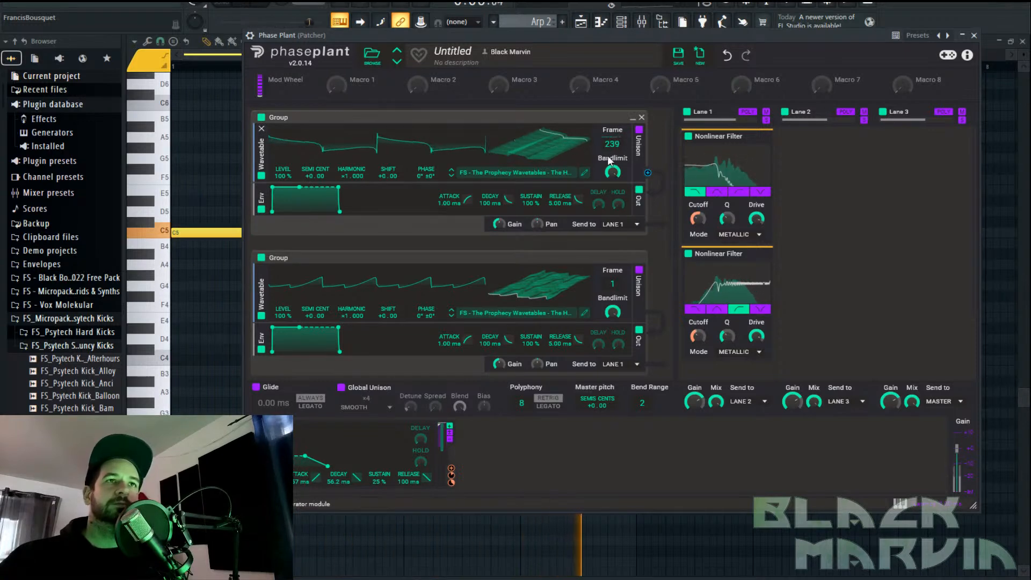
pyautogui.click(639, 130)
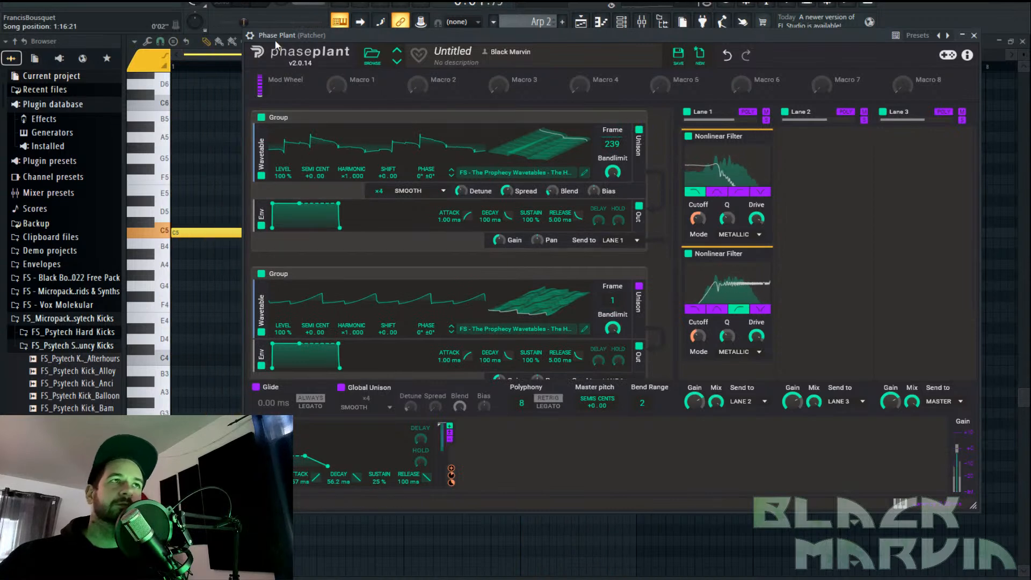
# Assign Macro 1 to the cutoff of both Nonlinear Filters and raise the macro to 65 %
pyautogui.moveTo(353, 88); pyautogui.dragTo(697, 218)
pyautogui.moveTo(698, 346); pyautogui.dragTo(698, 327)
pyautogui.click(700, 232)
pyautogui.moveTo(331, 84); pyautogui.dragTo(331, 53)
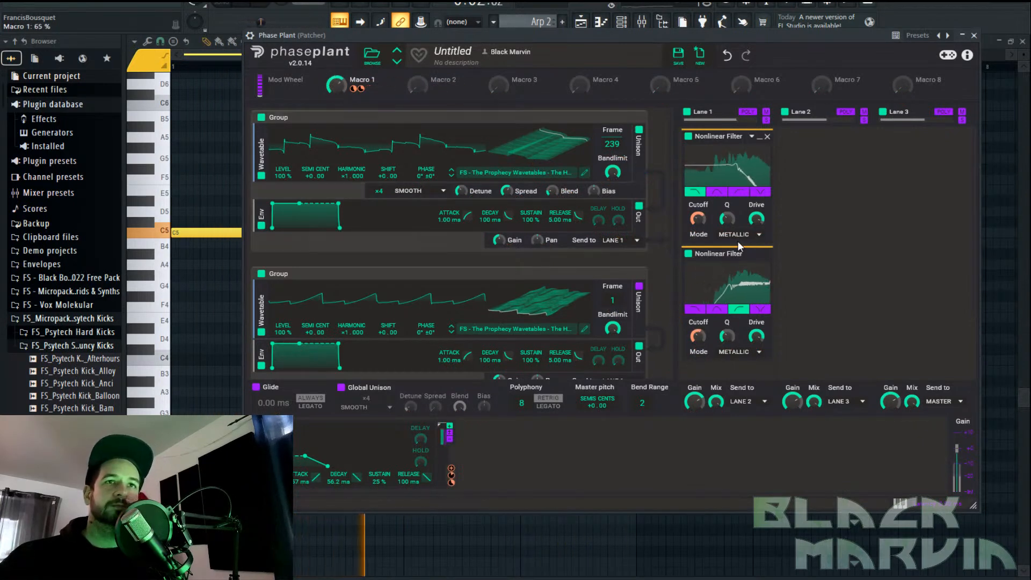
# Adjust the Drive of both Nonlinear Filters, lowering the second one's, and return Macro 1 to 0 %
pyautogui.moveTo(755, 219); pyautogui.dragTo(756, 234)
pyautogui.moveTo(756, 336); pyautogui.dragTo(756, 356)
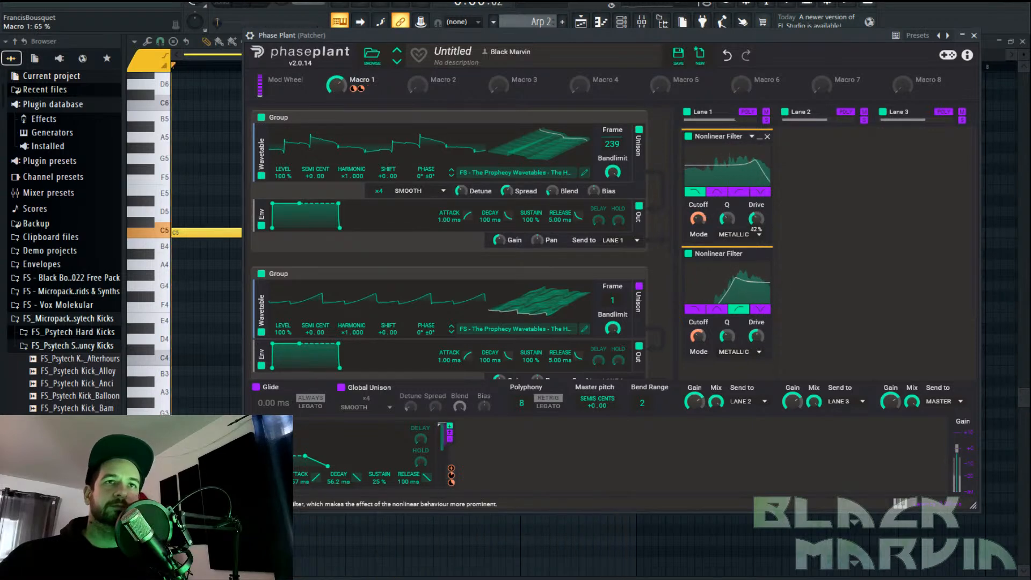
pyautogui.click(278, 5)
pyautogui.moveTo(337, 86); pyautogui.dragTo(337, 119)
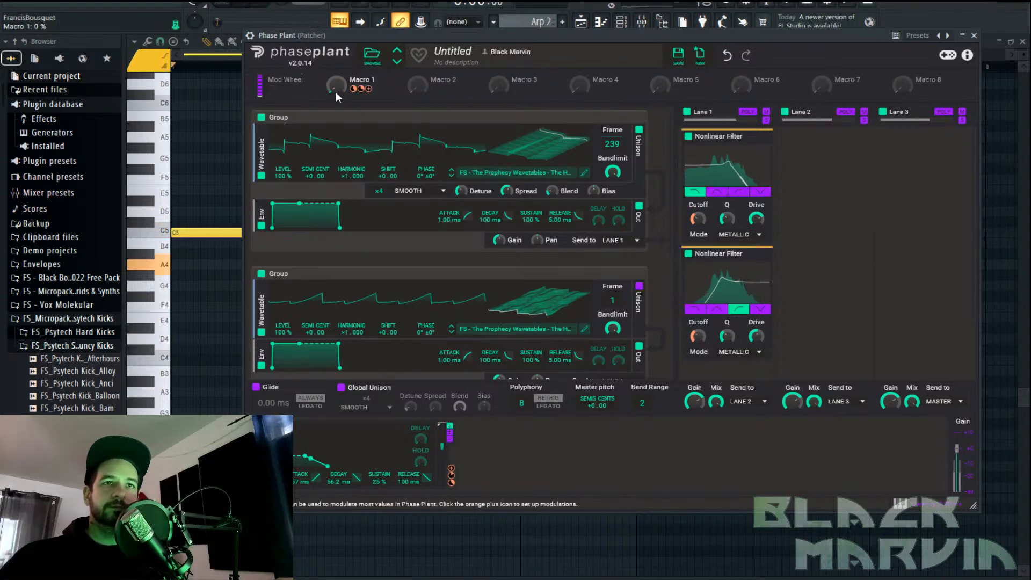
pyautogui.moveTo(719, 339); pyautogui.dragTo(719, 347)
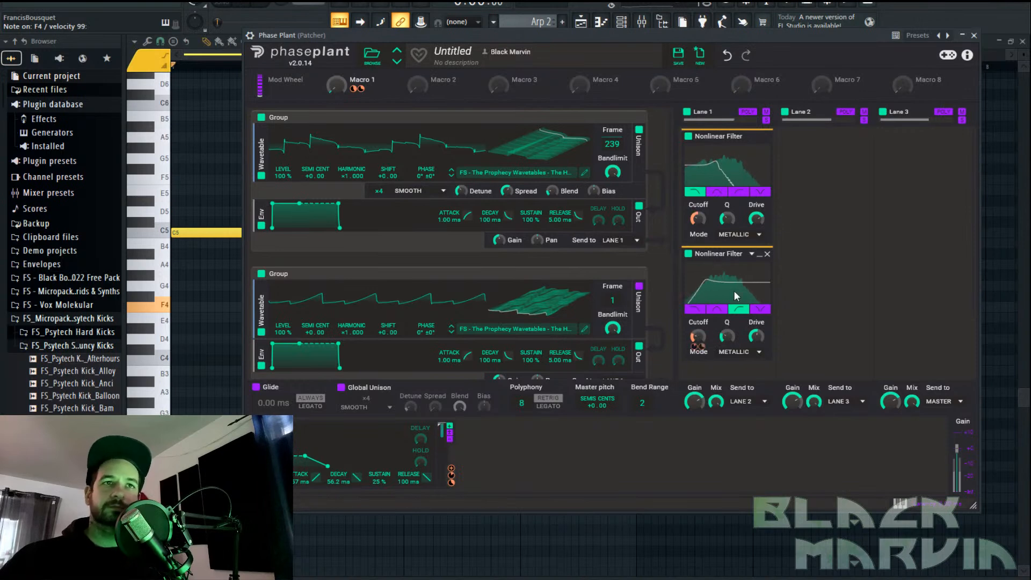
# Add a Disperser to Lane 2 and sweep Macro 1 to hear its effect on the patch
pyautogui.click(816, 157)
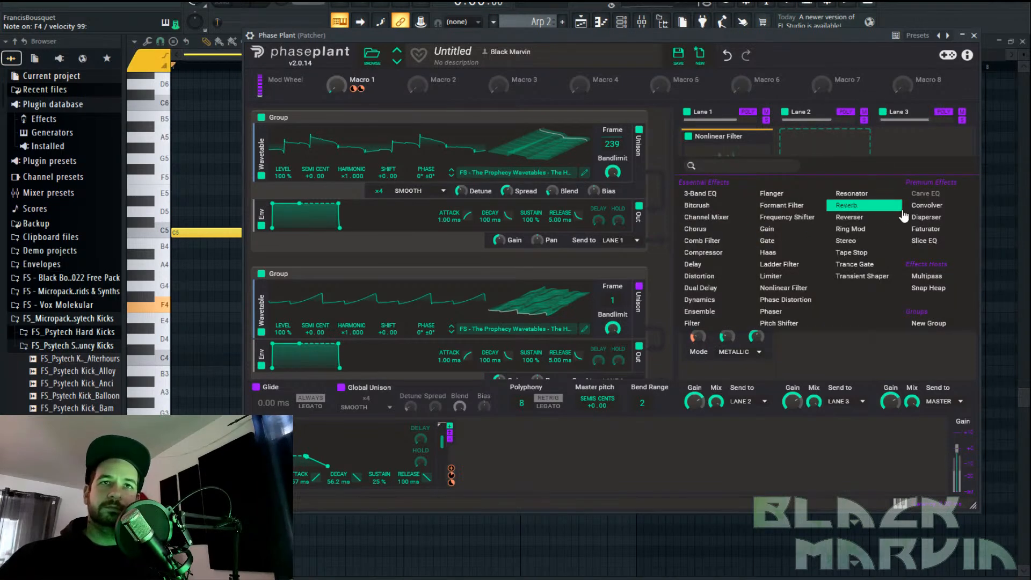
pyautogui.click(925, 217)
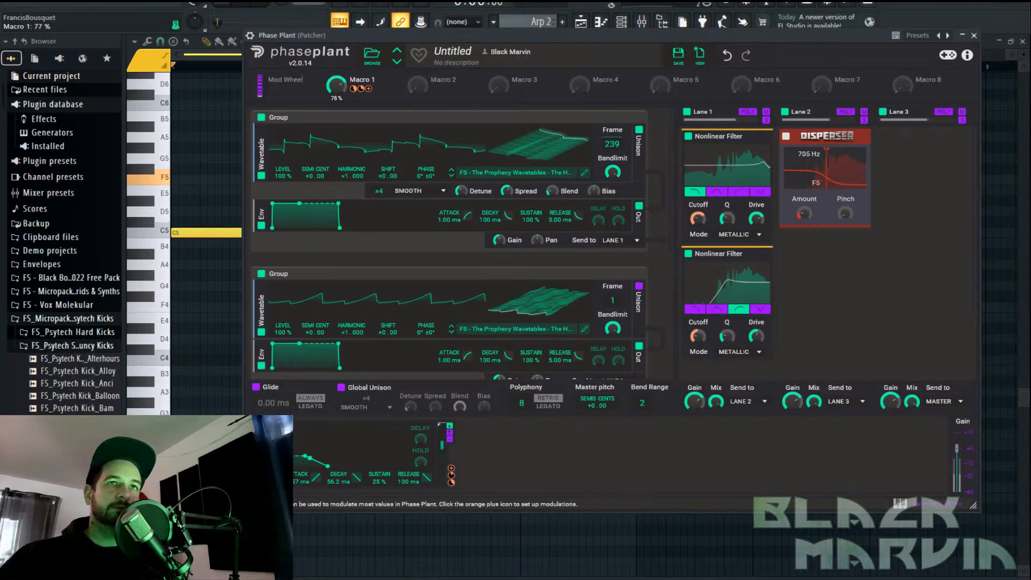
pyautogui.moveTo(336, 85); pyautogui.dragTo(336, 124)
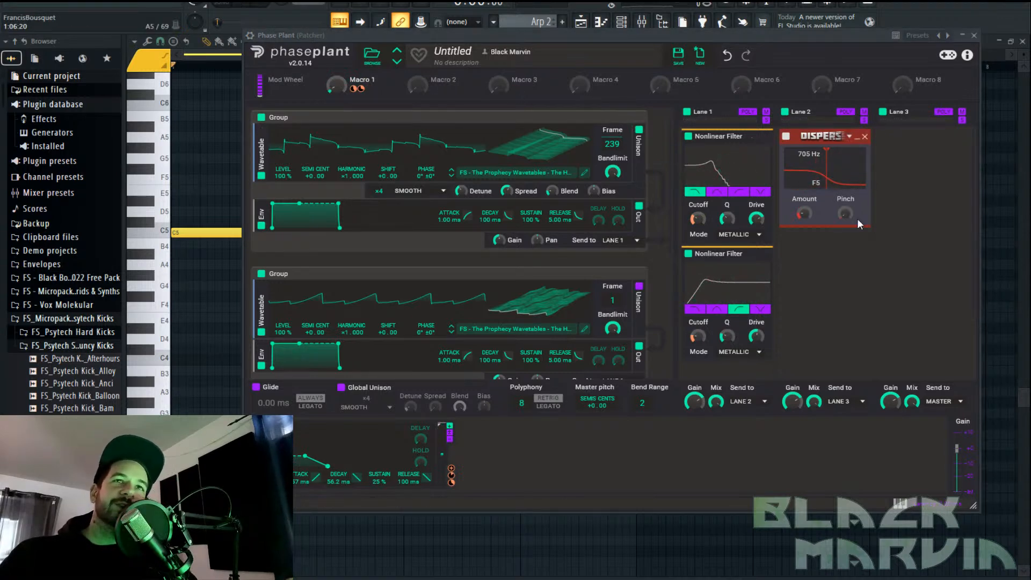
# Set the first wavetable's frame to 1, and give the second Nonlinear Filter Tubular mode and an adjusted Q
pyautogui.moveTo(539, 149); pyautogui.dragTo(539, 214)
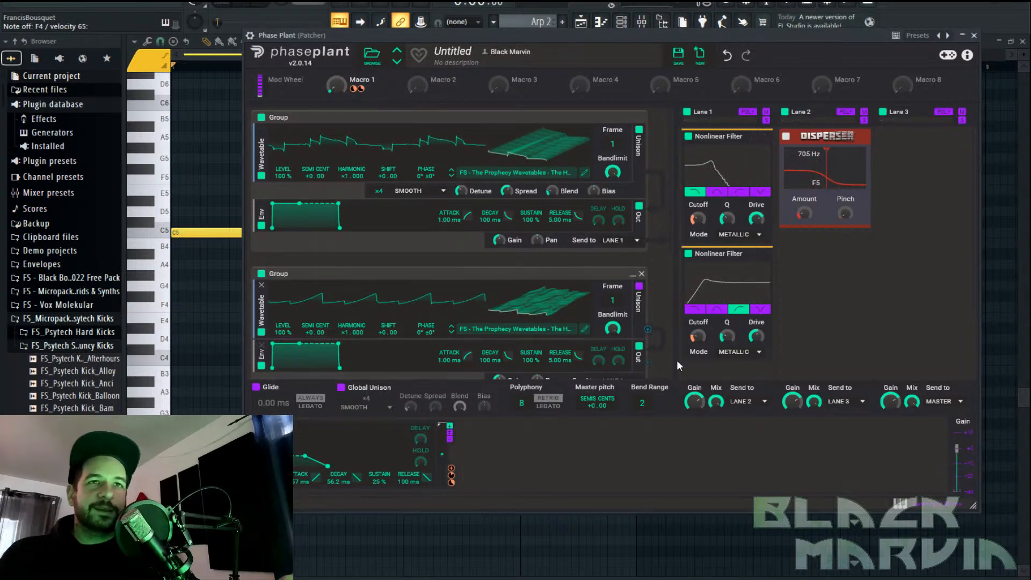
pyautogui.click(735, 351)
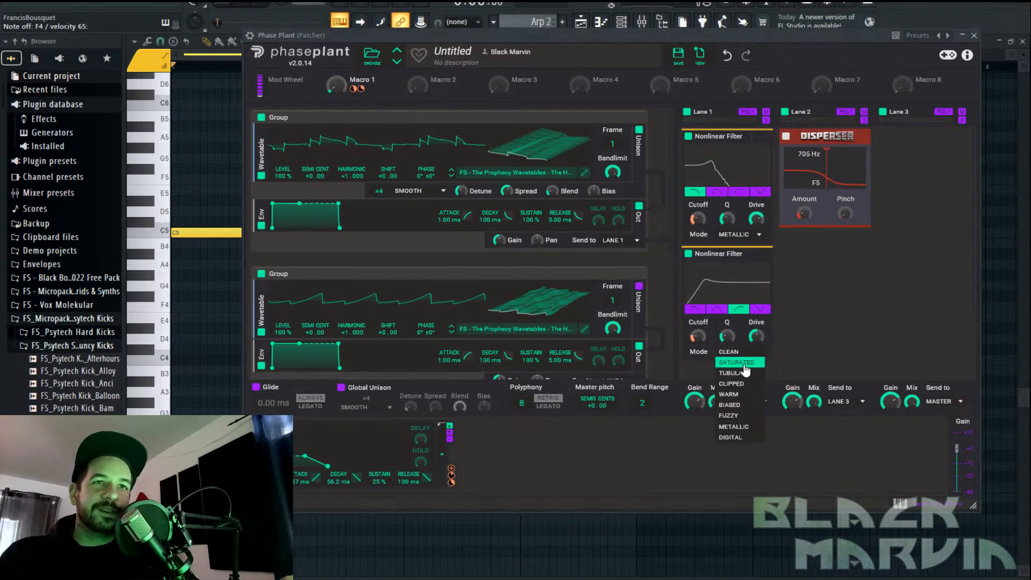
pyautogui.click(750, 378)
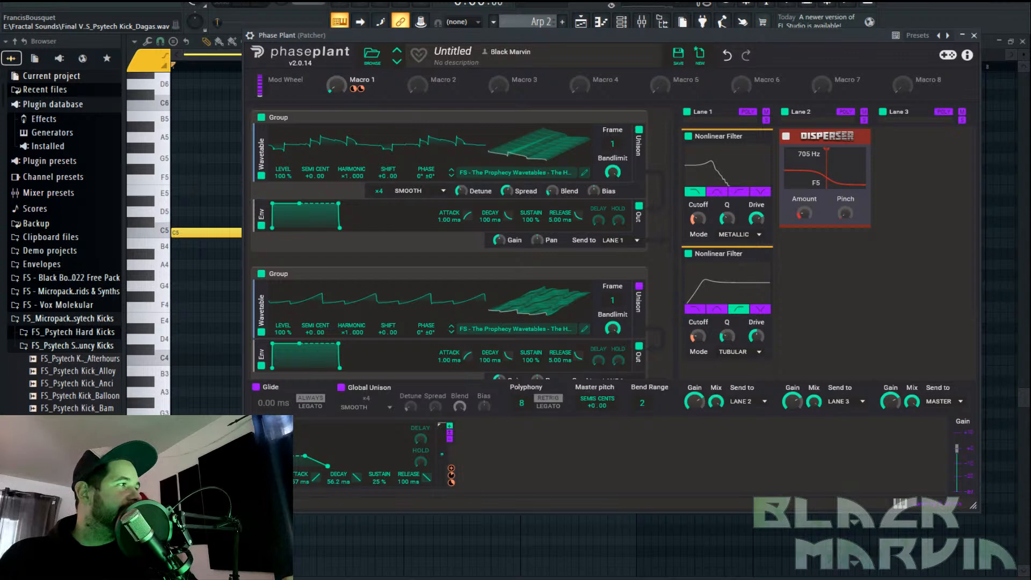
pyautogui.moveTo(731, 339); pyautogui.dragTo(731, 322)
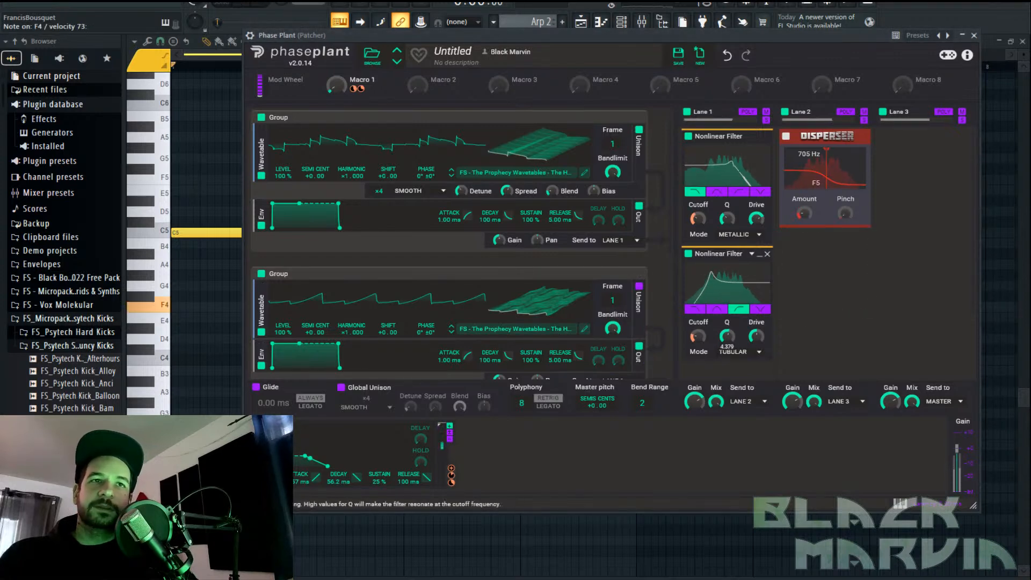
# Set the first Nonlinear Filter's cutoff to about 284 Hz and mode to Warm, and sweep Macro 1 back down
pyautogui.moveTo(727, 218)
pyautogui.mouseDown()
pyautogui.moveTo(727, 207)
pyautogui.moveTo(711, 222)
pyautogui.mouseUp()
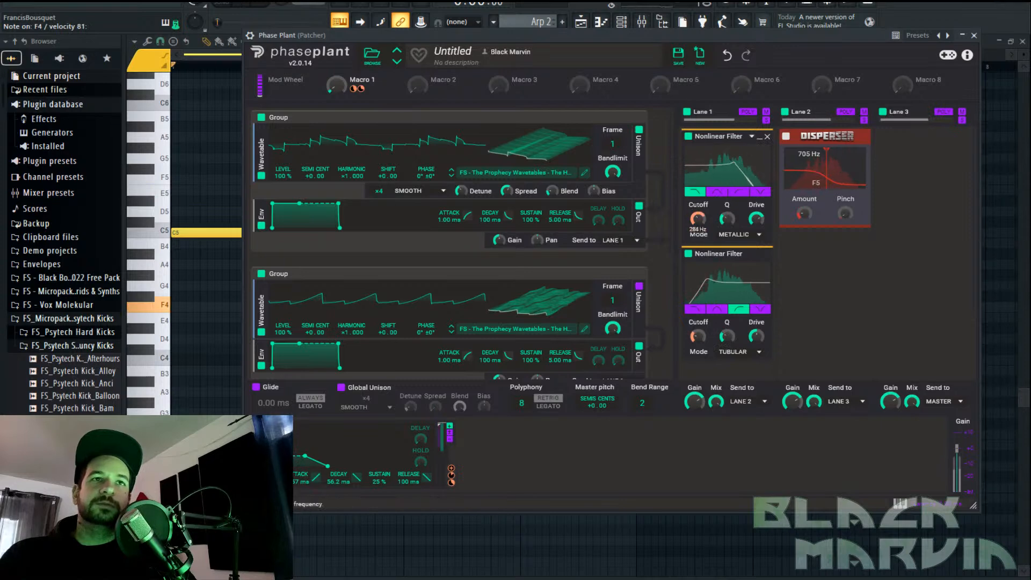
pyautogui.click(746, 235)
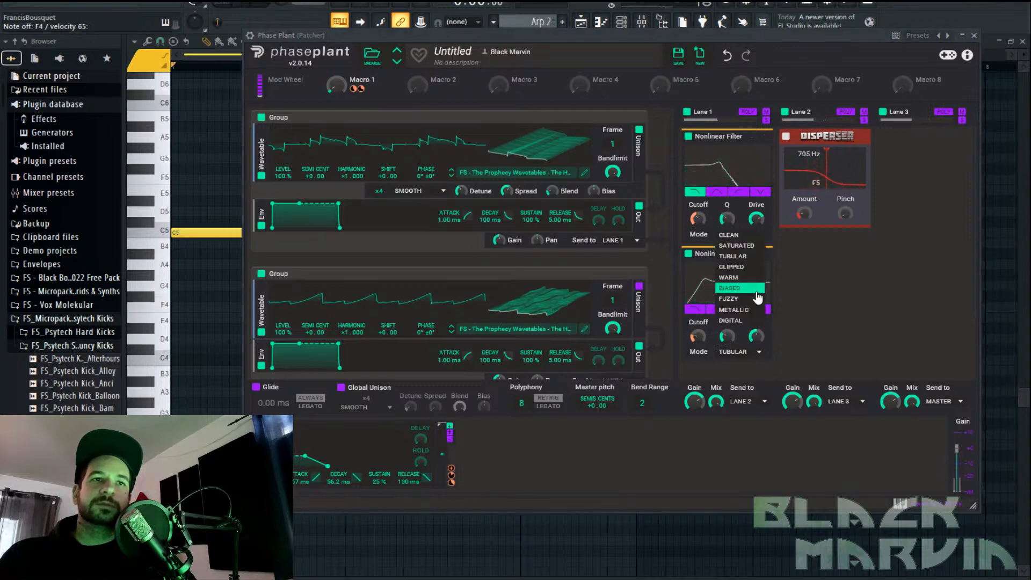
pyautogui.click(750, 273)
pyautogui.moveTo(755, 219); pyautogui.dragTo(727, 206)
pyautogui.moveTo(337, 86)
pyautogui.mouseDown()
pyautogui.moveTo(337, 72)
pyautogui.moveTo(337, 94)
pyautogui.mouseUp()
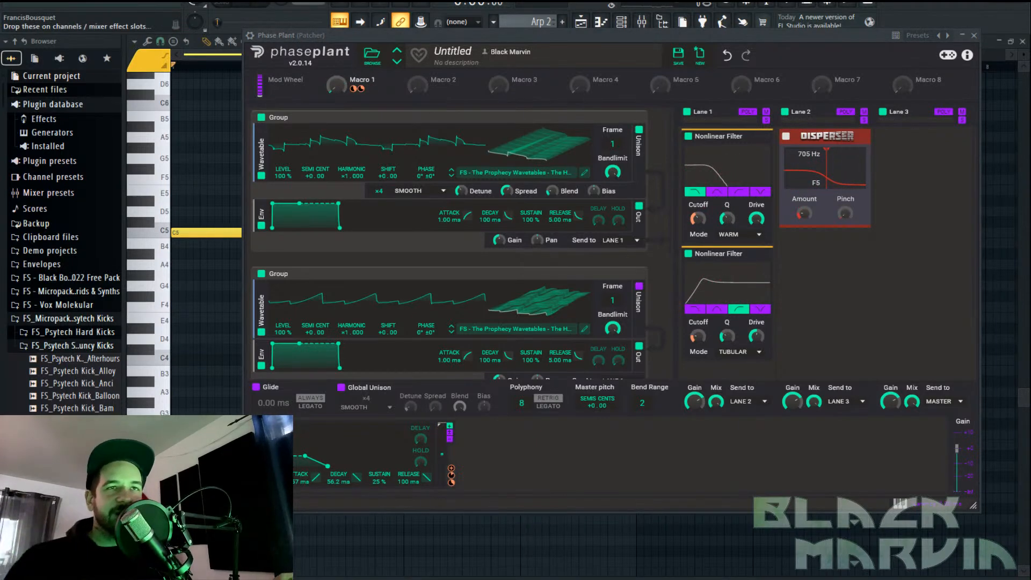
# Add a Ladder Filter after the second Nonlinear Filter in Lane 1
pyautogui.scroll(-3, 775, 278)
pyautogui.click(752, 290)
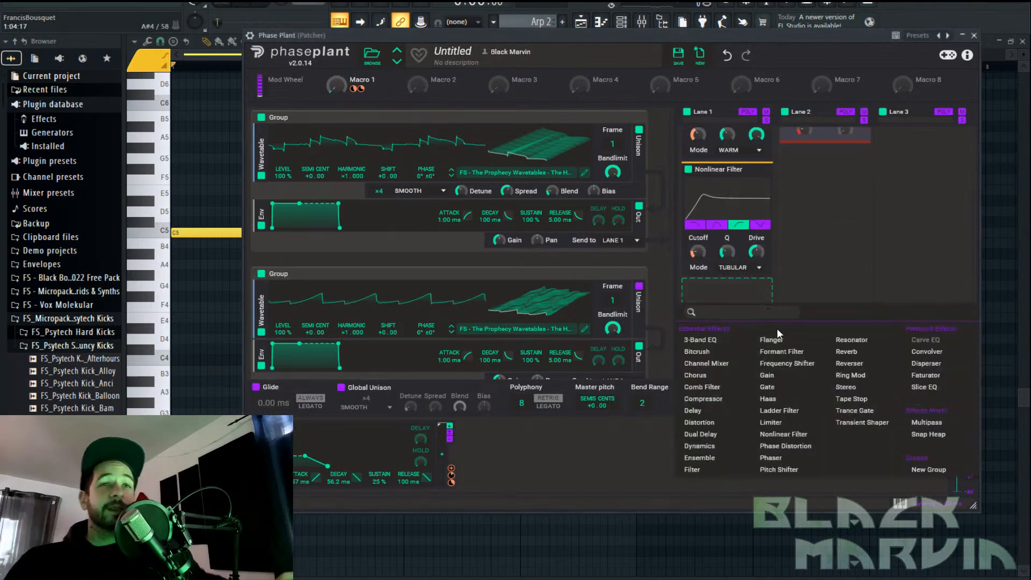
pyautogui.click(788, 411)
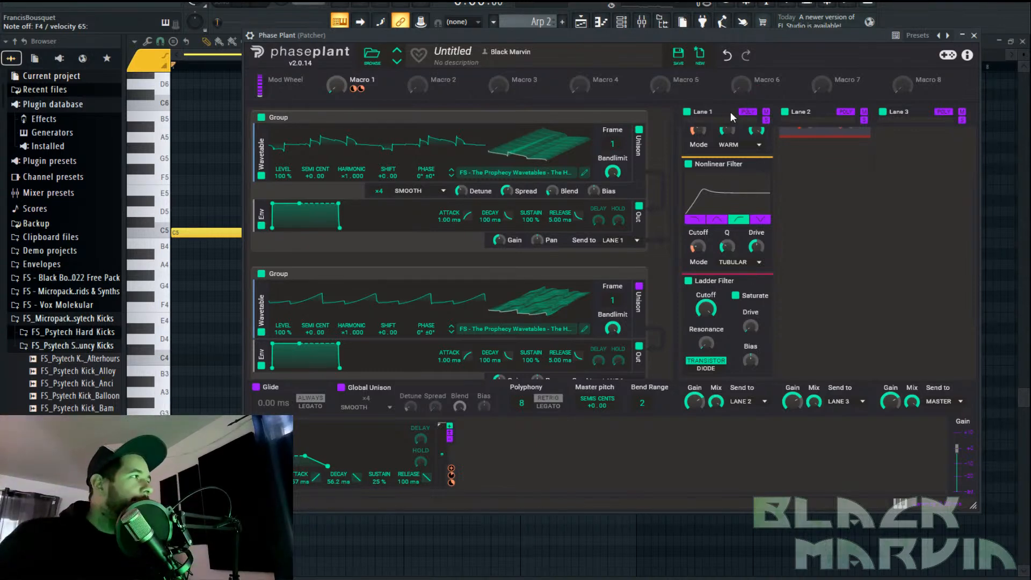
pyautogui.scroll(3, 804, 221)
pyautogui.scroll(-5, 807, 230)
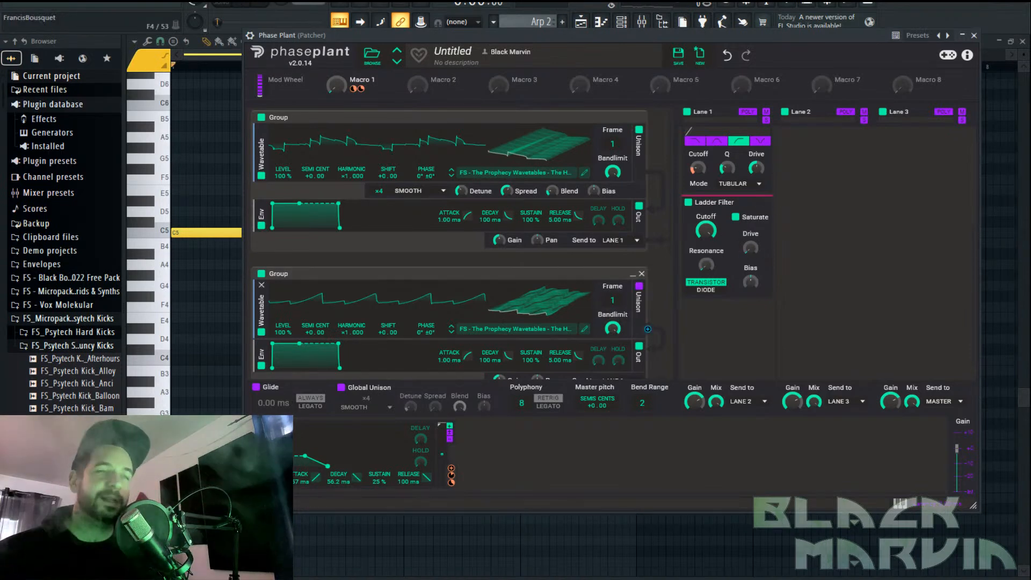
# Assign Macro 1 to the Ladder Filter's Drive with a negative amount of about -28 %, auditioning it with macro sweeps during playback
pyautogui.press('space')
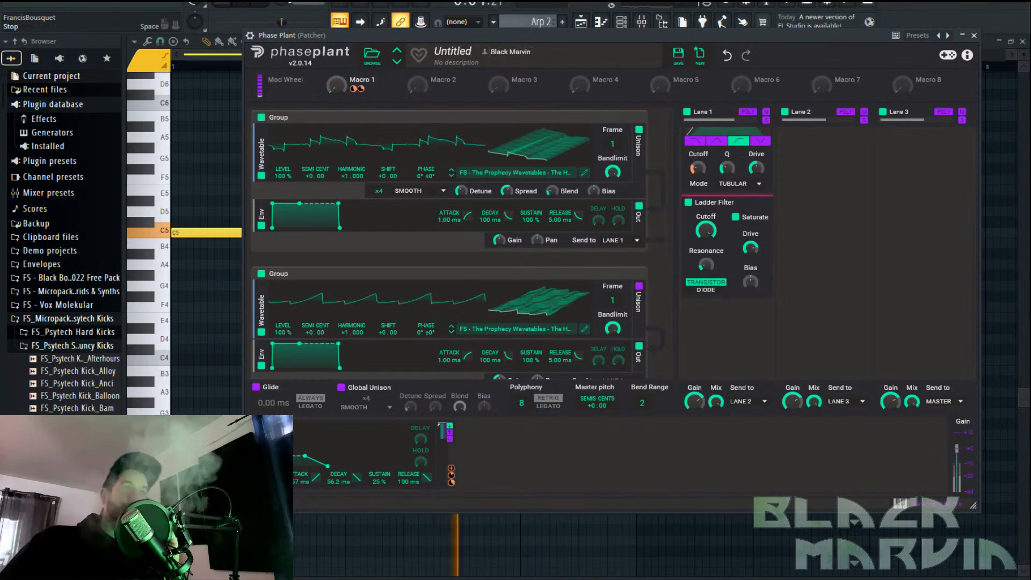
pyautogui.moveTo(336, 86); pyautogui.dragTo(336, 32)
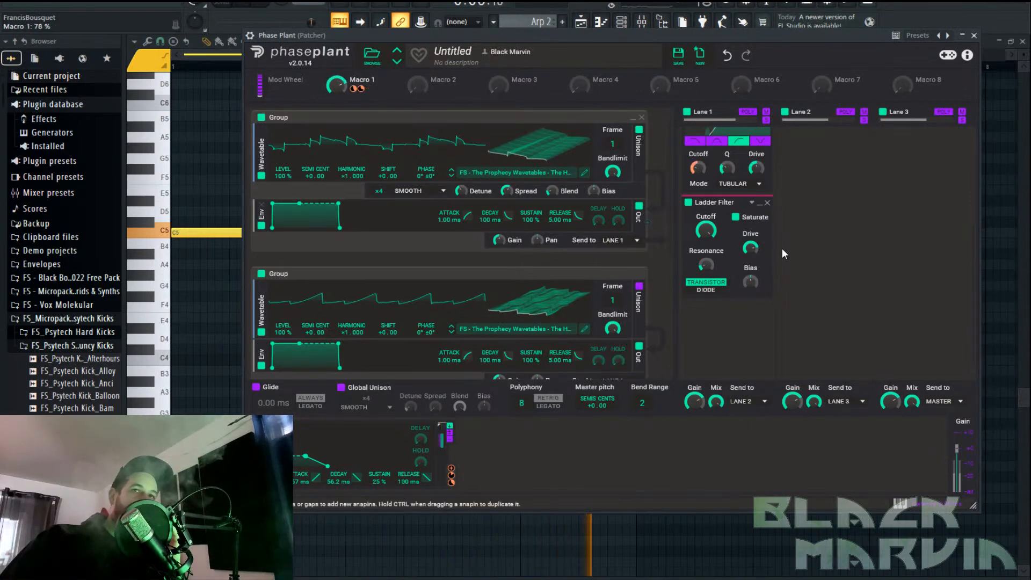
pyautogui.moveTo(337, 85)
pyautogui.mouseDown()
pyautogui.moveTo(337, 98)
pyautogui.moveTo(337, 83)
pyautogui.mouseUp()
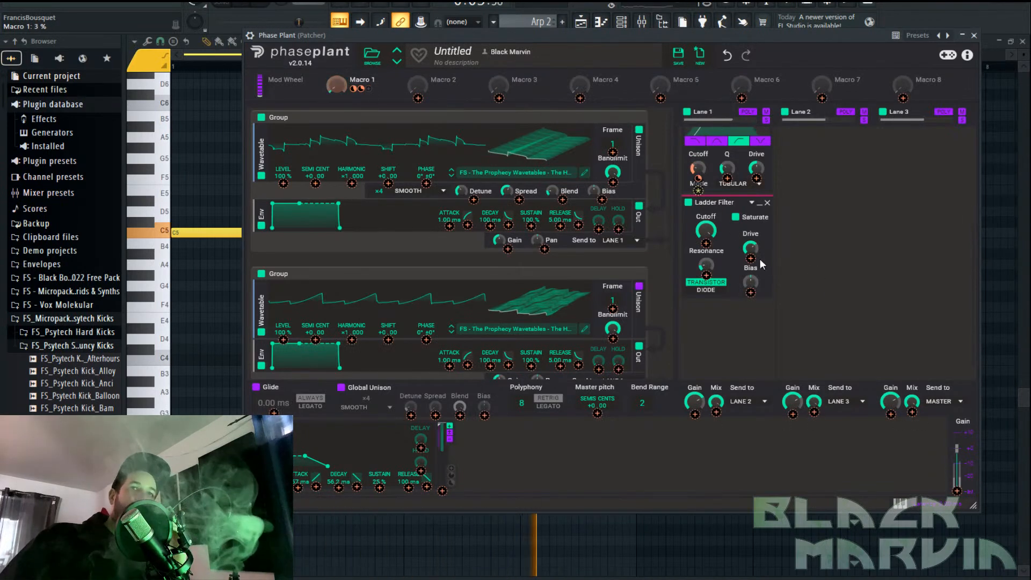
pyautogui.moveTo(368, 89); pyautogui.dragTo(750, 247)
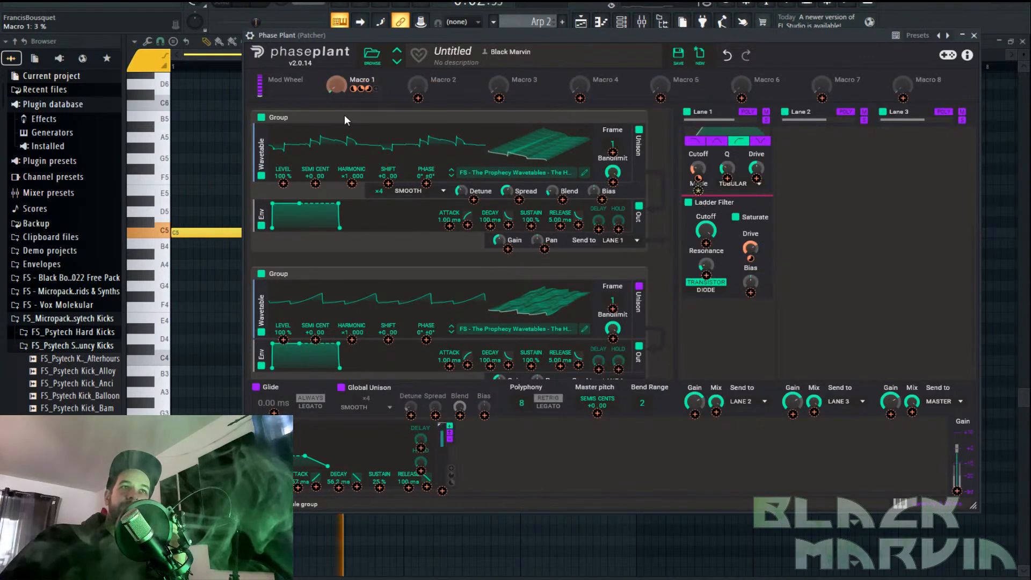
pyautogui.moveTo(337, 87); pyautogui.dragTo(337, 33)
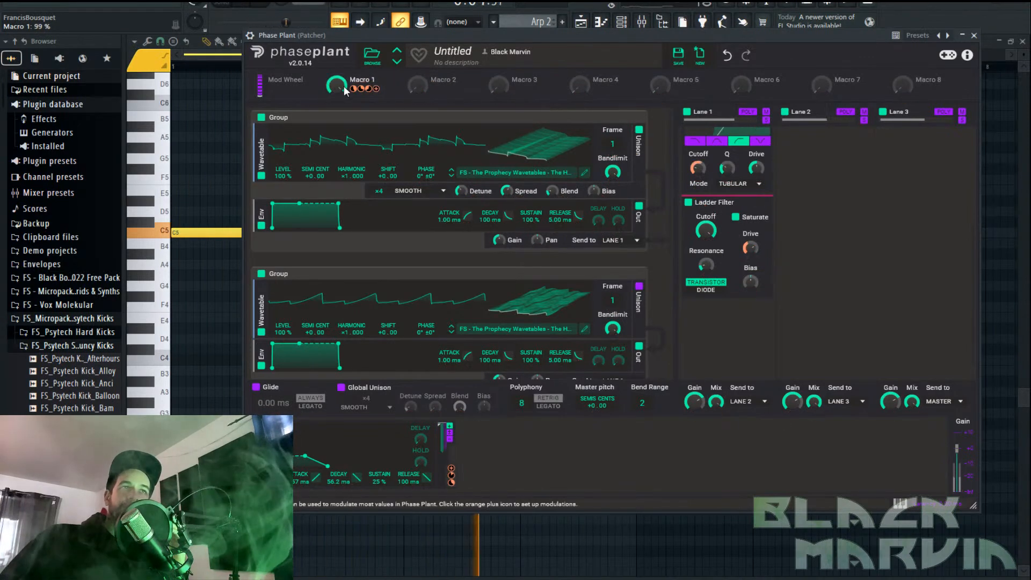
pyautogui.moveTo(369, 88)
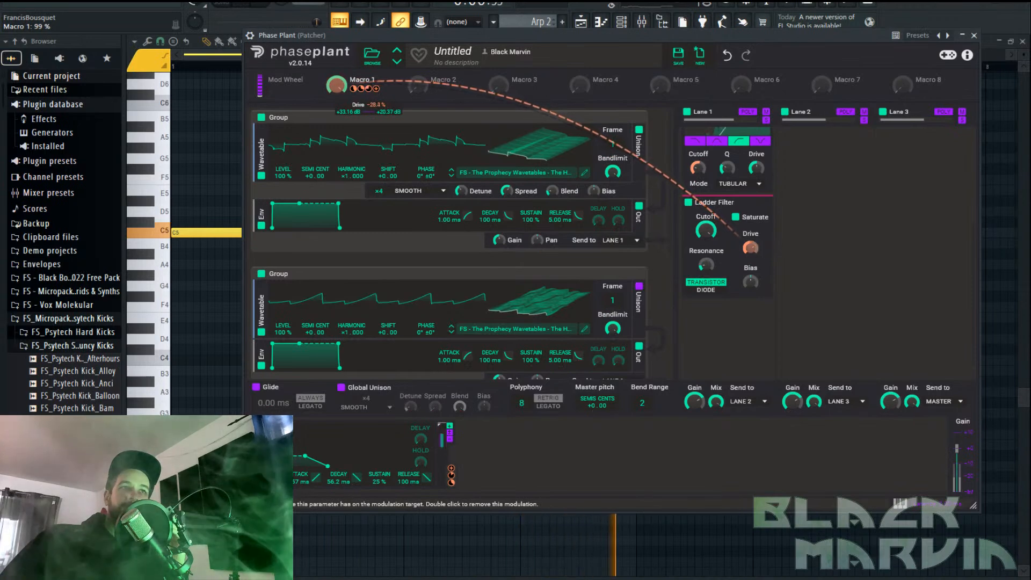
pyautogui.moveTo(336, 85); pyautogui.dragTo(337, 140)
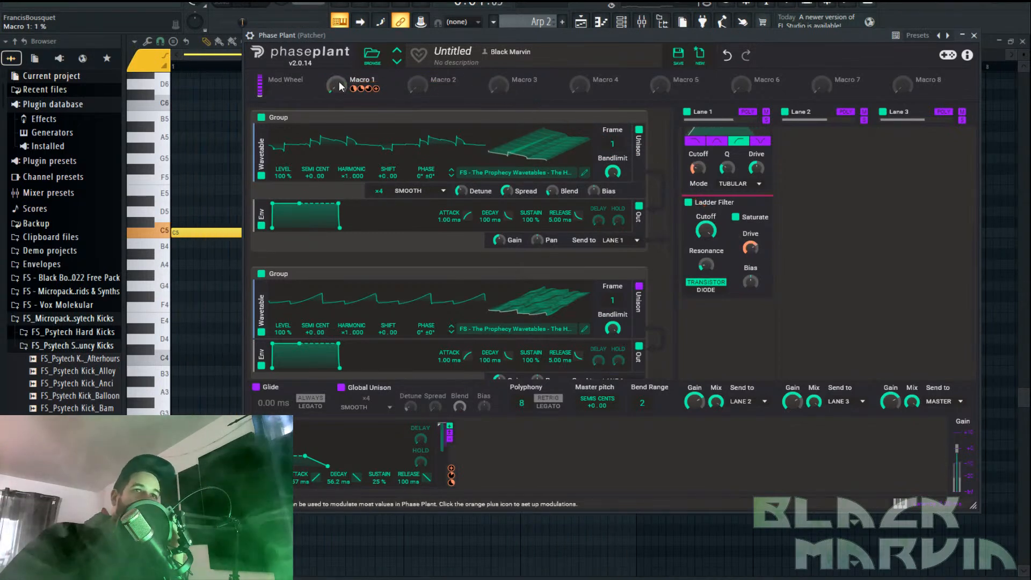
# Set the modulation envelope's sustain to 0 % and its decay to 64.0 ms
pyautogui.scroll(4, 852, 251)
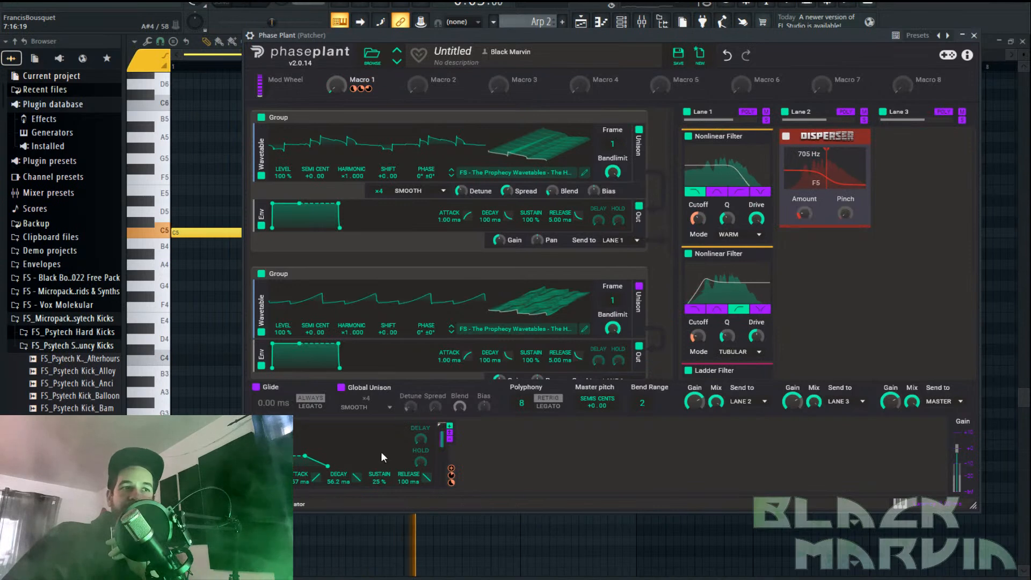
pyautogui.moveTo(378, 481); pyautogui.dragTo(338, 474)
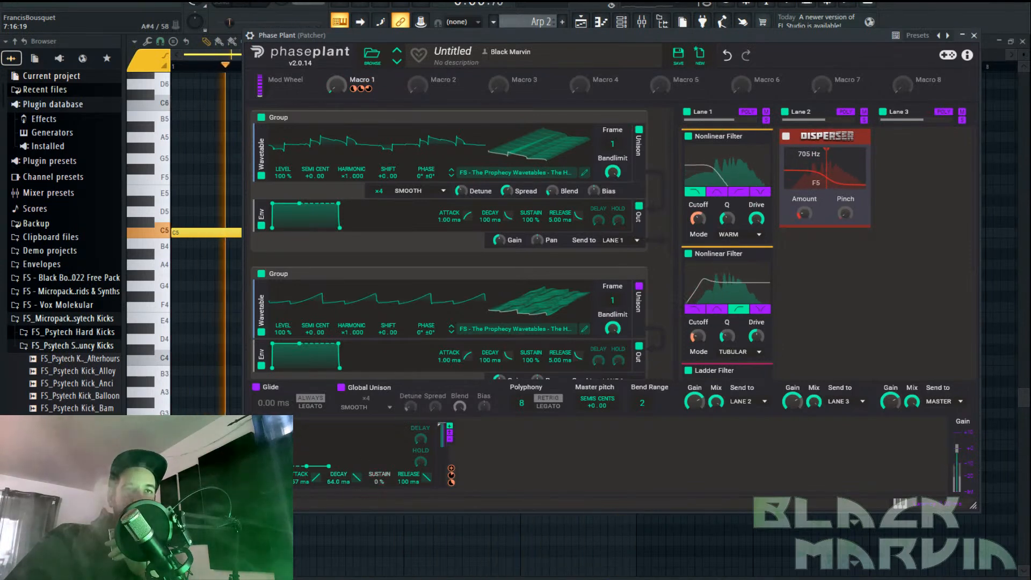
pyautogui.click(825, 238)
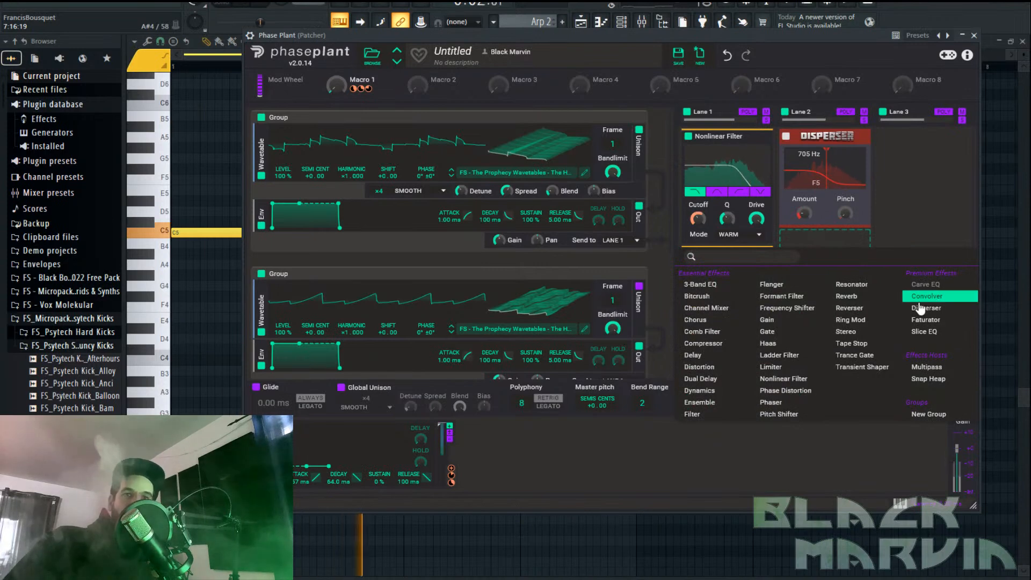
pyautogui.click(943, 378)
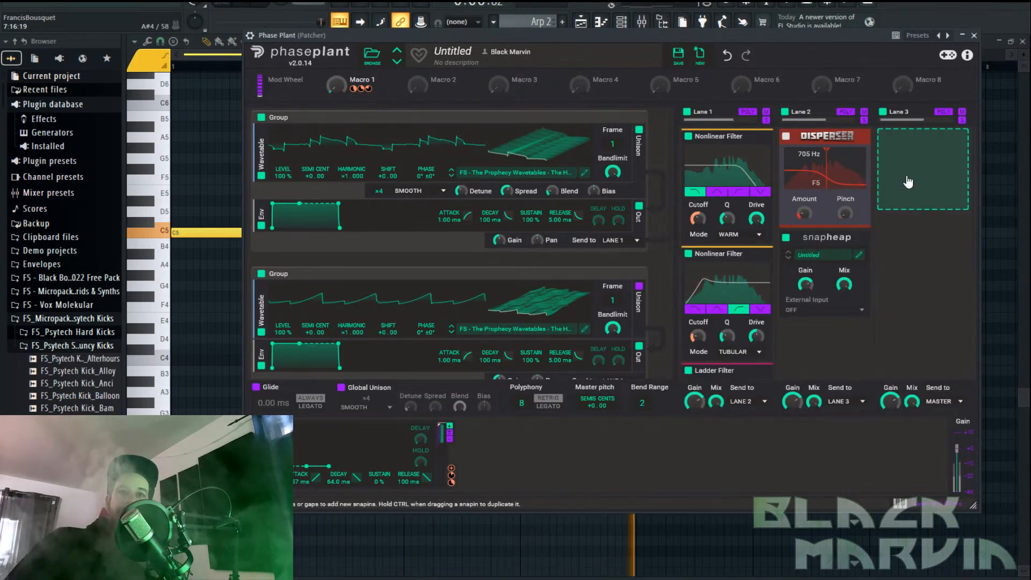
pyautogui.click(864, 238)
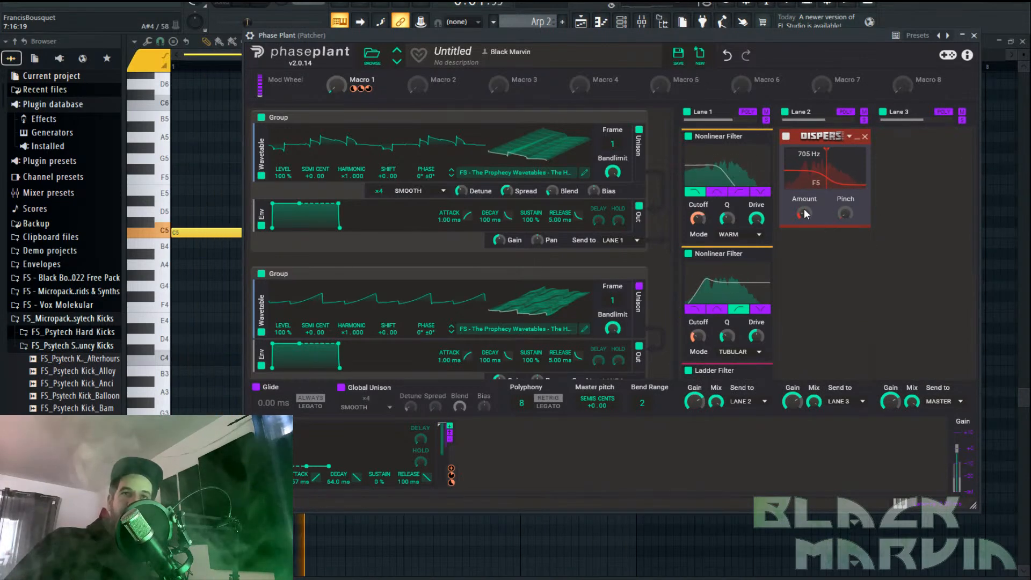
# Add a Slice EQ below the Disperser in Lane 2 and cut a dip of about 6 dB at 1.11 kHz
pyautogui.moveTo(337, 89)
pyautogui.mouseDown()
pyautogui.moveTo(338, 69)
pyautogui.moveTo(337, 107)
pyautogui.mouseUp()
pyautogui.click(826, 248)
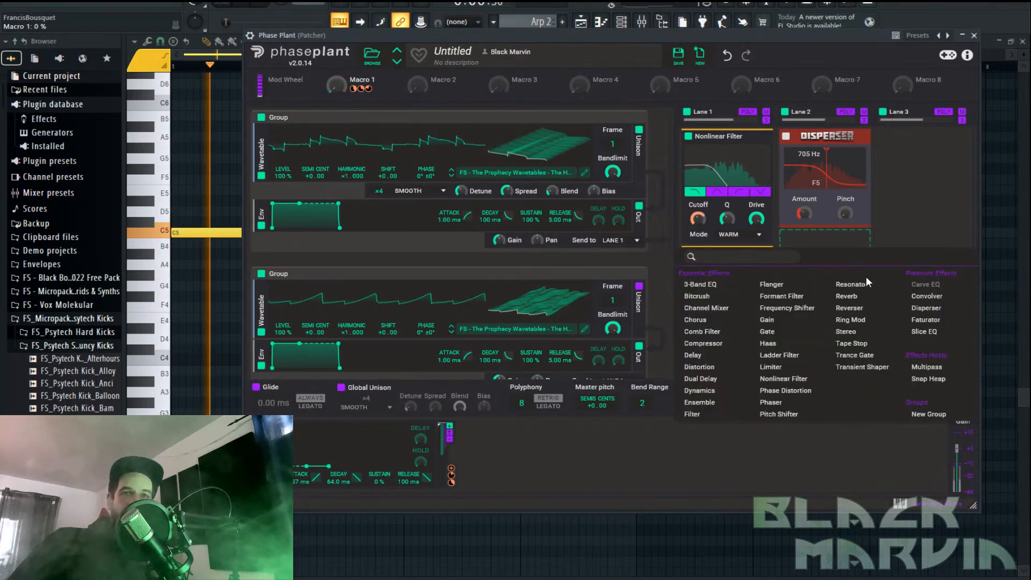
pyautogui.click(924, 331)
pyautogui.click(823, 280)
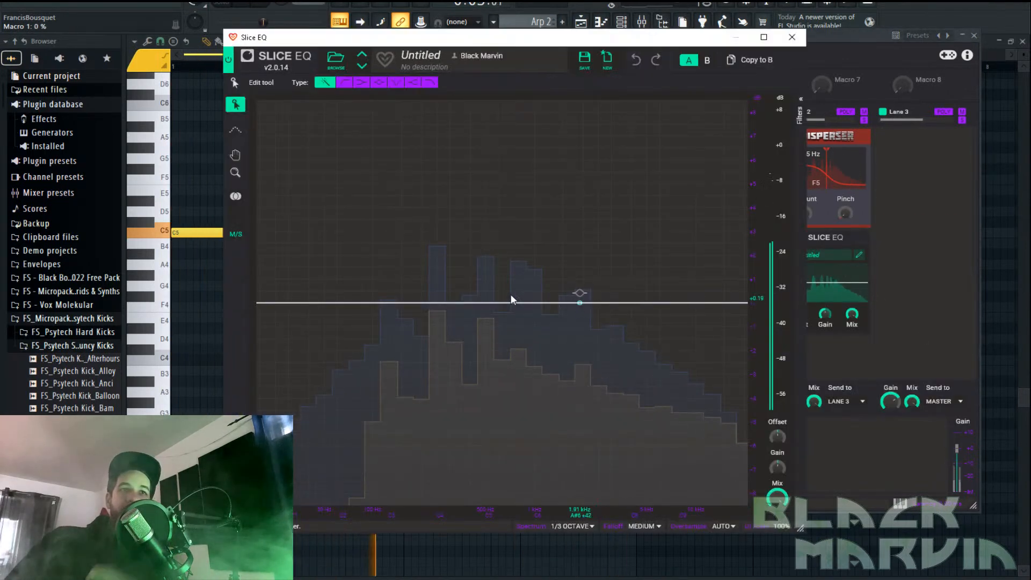
pyautogui.moveTo(416, 302); pyautogui.dragTo(543, 103)
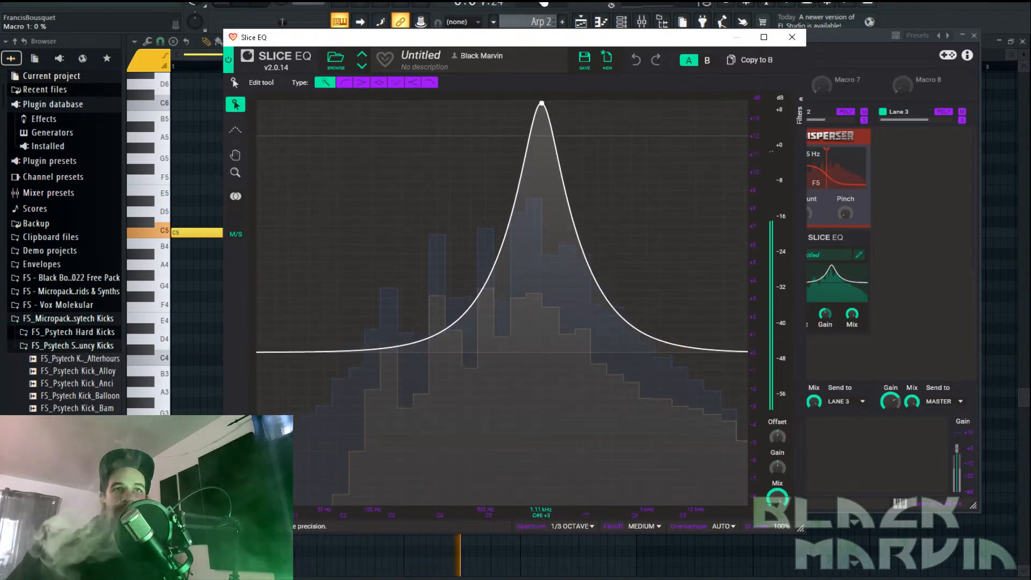
pyautogui.click(799, 110)
pyautogui.moveTo(760, 139); pyautogui.dragTo(760, 177)
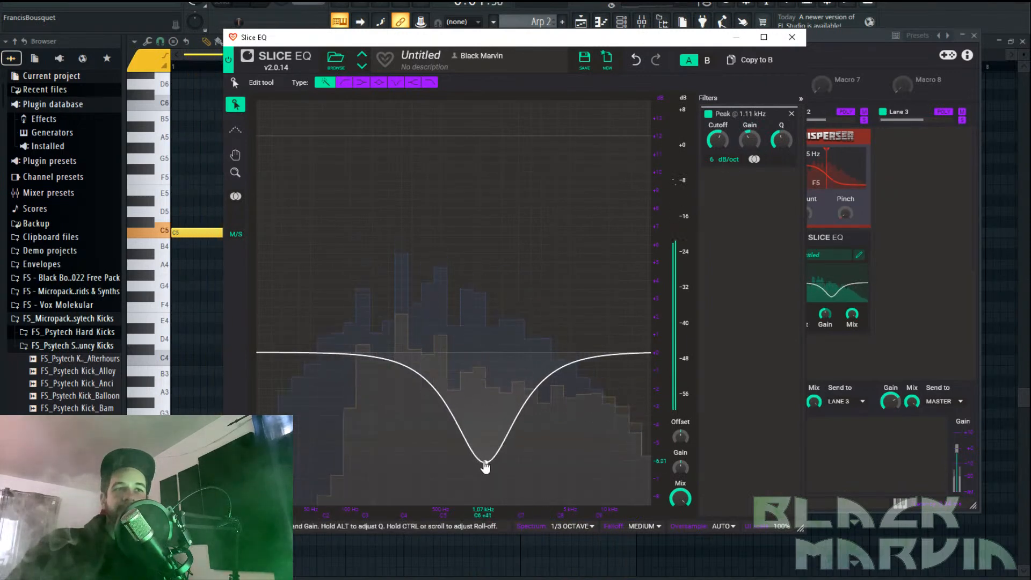
pyautogui.click(791, 37)
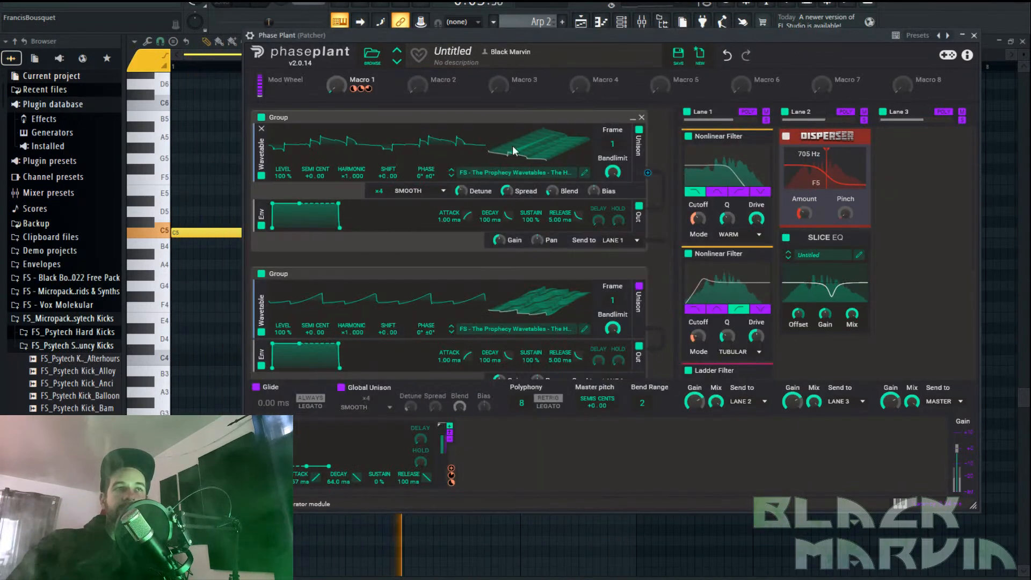
# Sweep Macro 1 to audition the patch and fine-tune the first Nonlinear Filter's Drive
pyautogui.moveTo(336, 84); pyautogui.dragTo(337, 119)
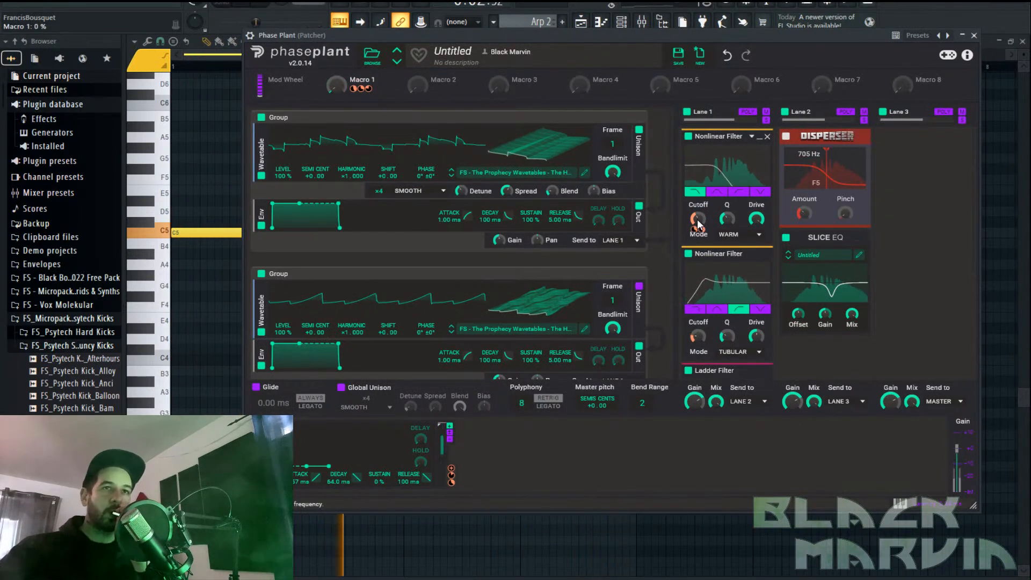
pyautogui.moveTo(337, 85)
pyautogui.mouseDown()
pyautogui.moveTo(337, 38)
pyautogui.moveTo(336, 84)
pyautogui.mouseUp()
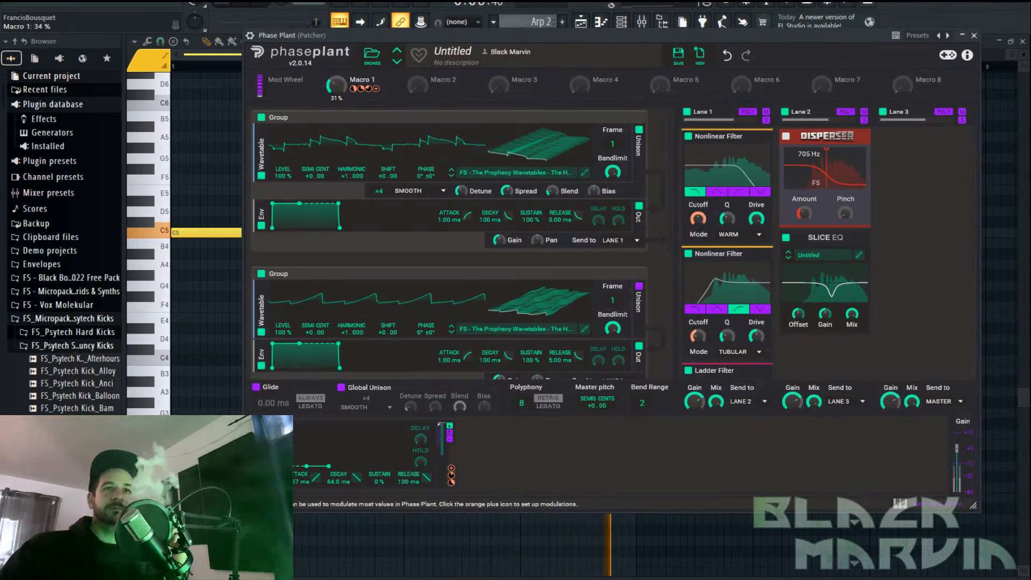
pyautogui.moveTo(756, 218); pyautogui.dragTo(756, 232)
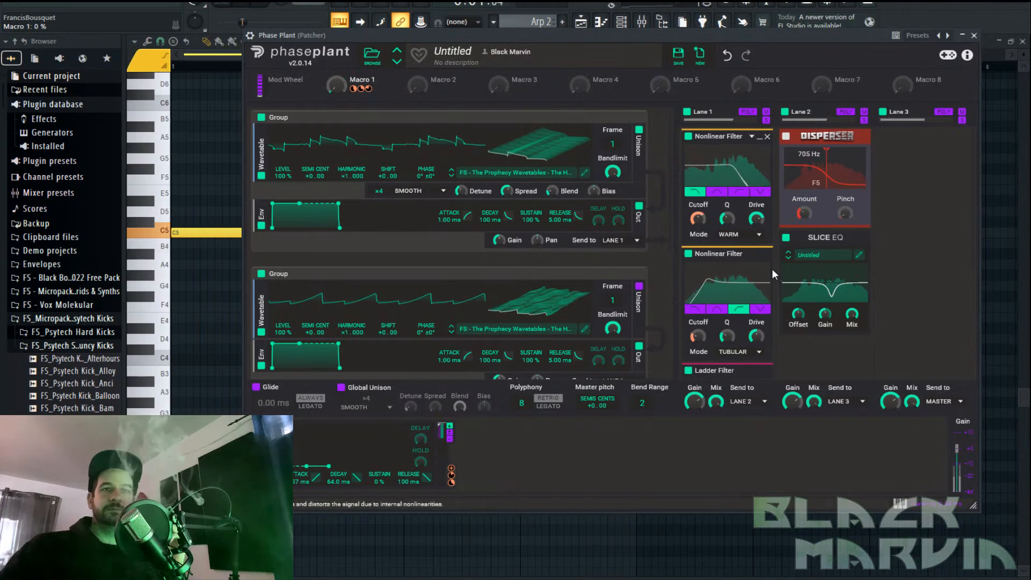
# Audition the full effect chain with Macro 1, set the Disperser's frequency to 890 Hz, and stop playback
pyautogui.scroll(-3, 754, 237)
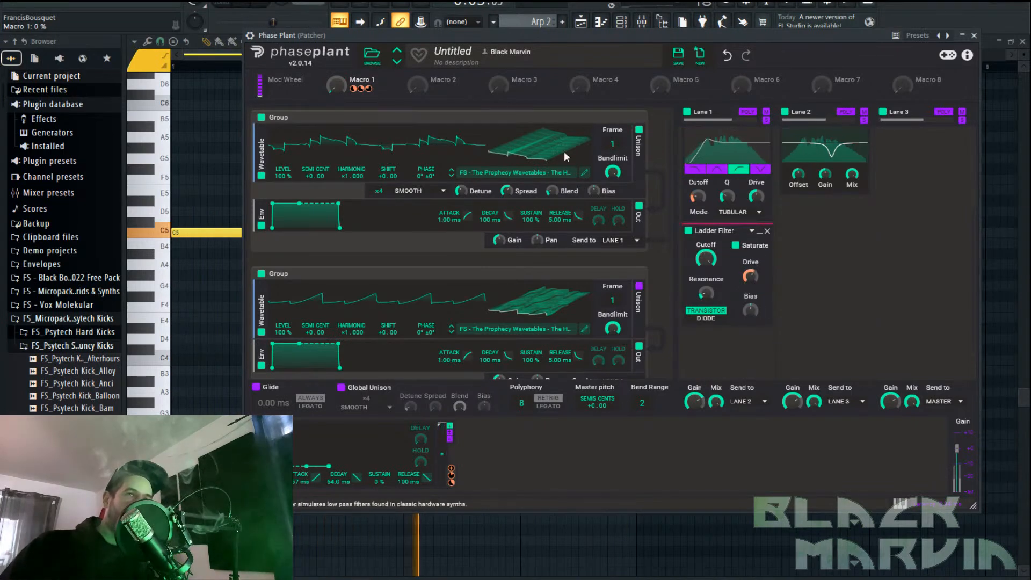
pyautogui.moveTo(336, 85)
pyautogui.mouseDown()
pyautogui.moveTo(337, 31)
pyautogui.moveTo(337, 85)
pyautogui.mouseUp()
pyautogui.scroll(3, 901, 293)
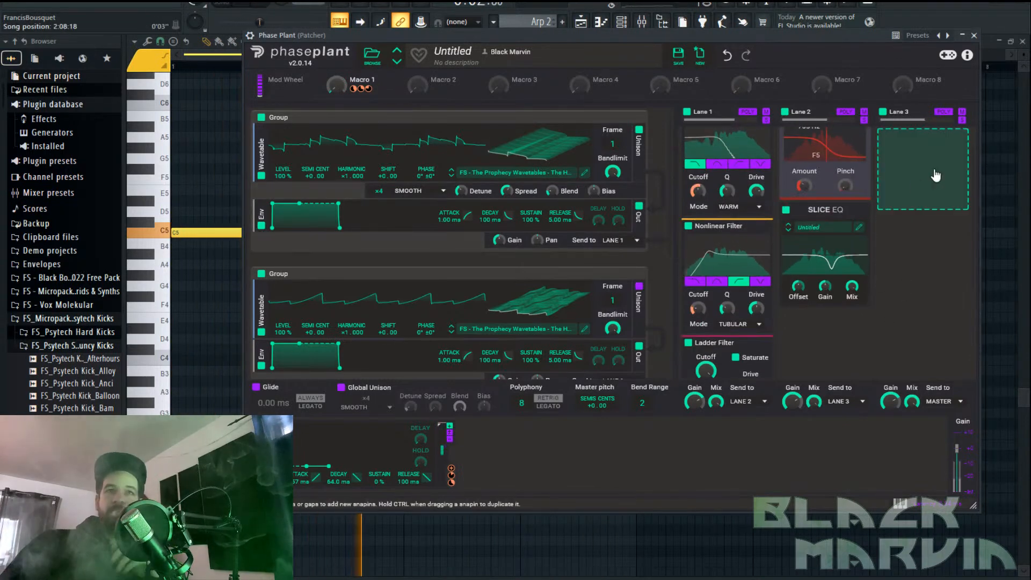
pyautogui.scroll(2, 863, 205)
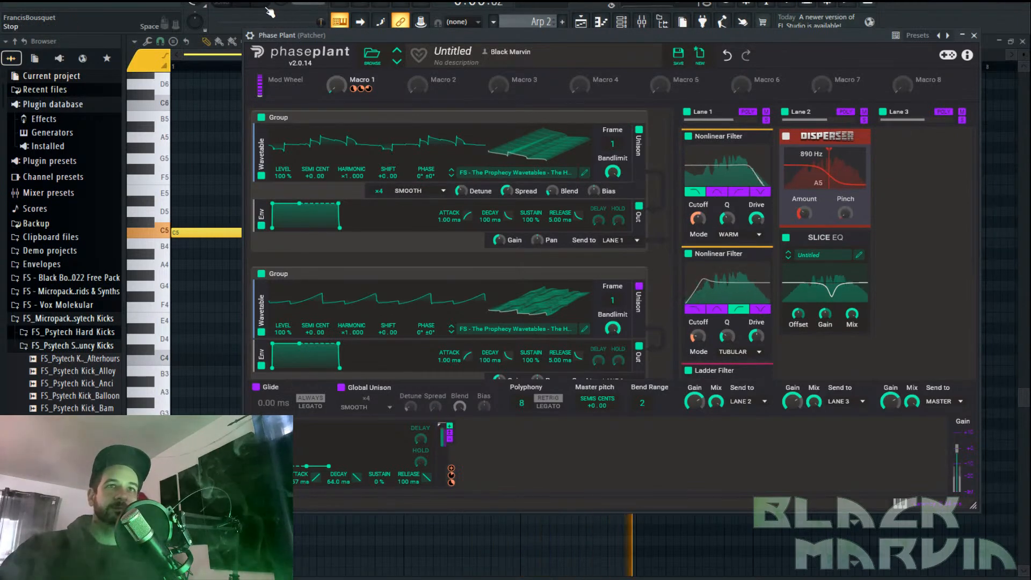
pyautogui.press('space')
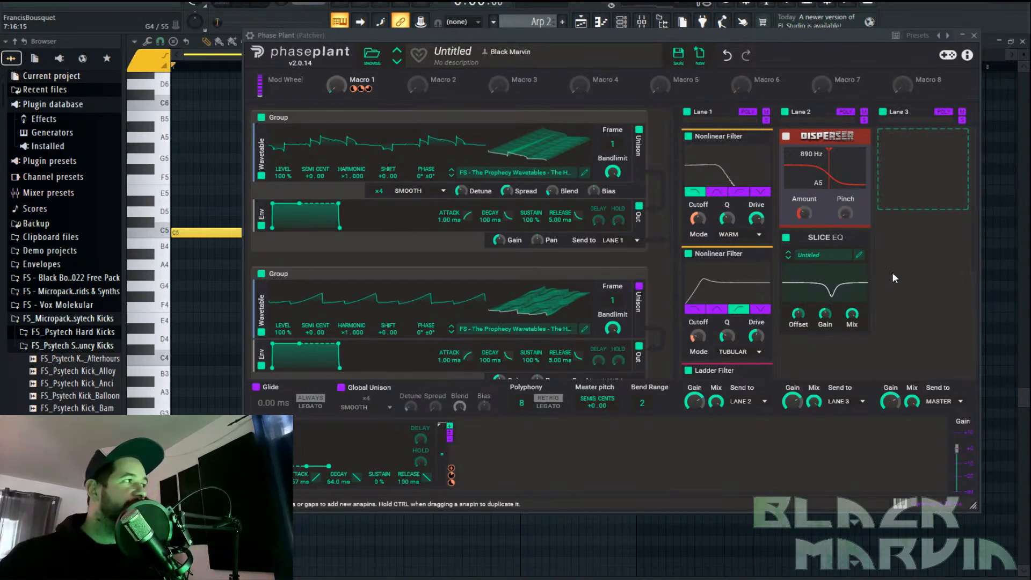
pyautogui.scroll(-3, 889, 279)
pyautogui.click(872, 253)
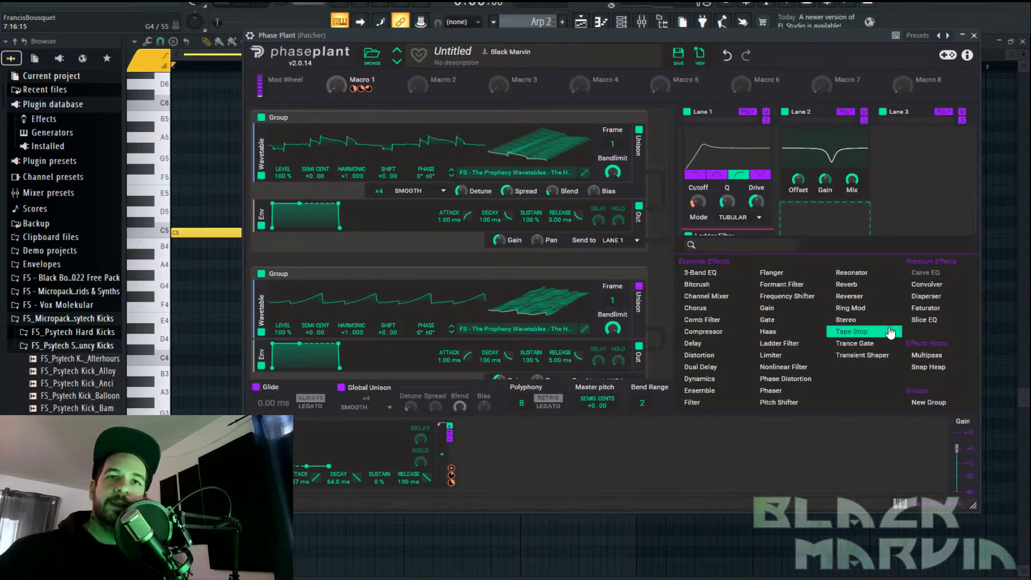
pyautogui.click(925, 295)
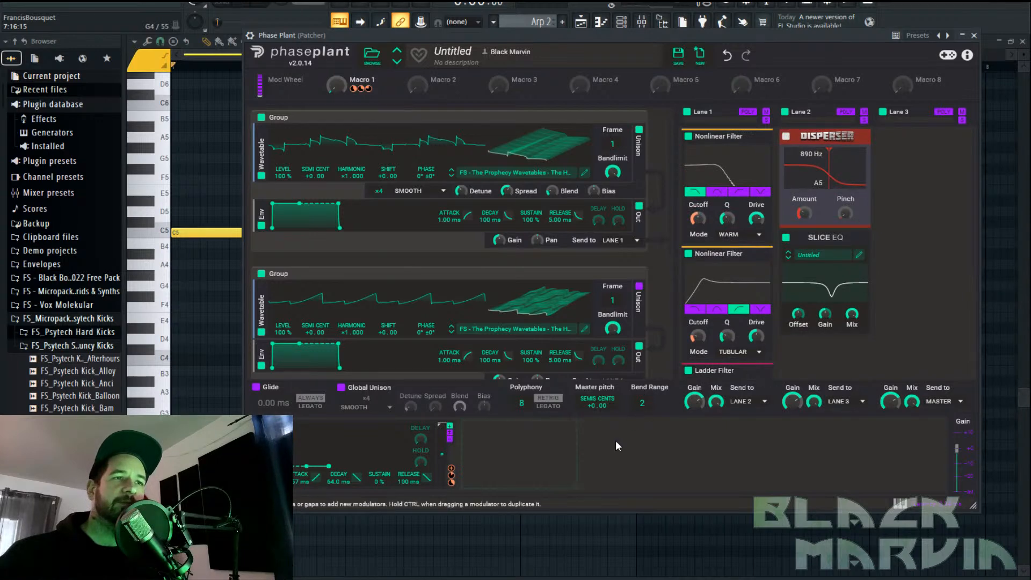
pyautogui.click(531, 458)
# Rename Macro 1 as Cutoff
pyautogui.click(371, 79)
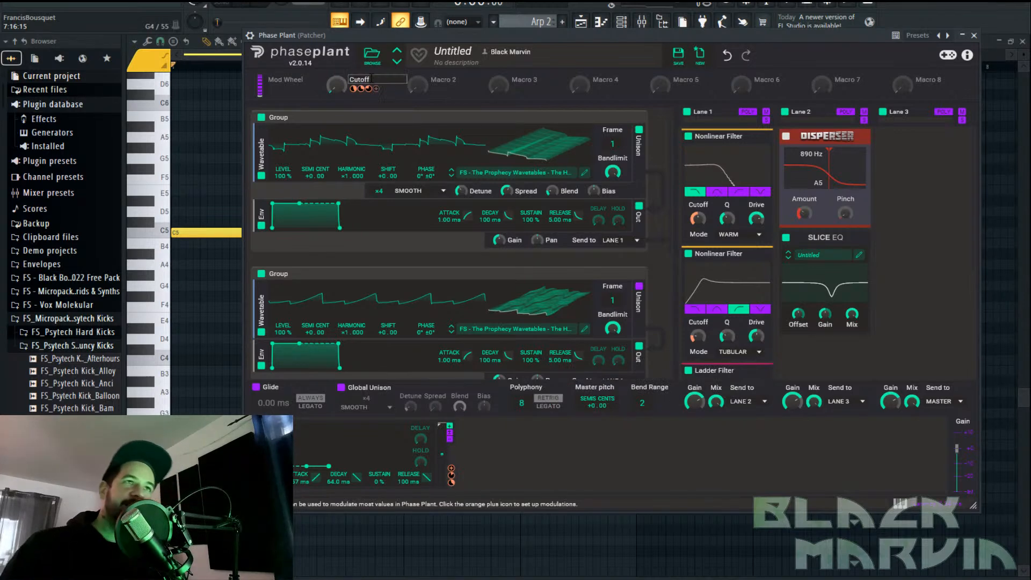
pyautogui.write('Cutoff')
pyautogui.press('Return')
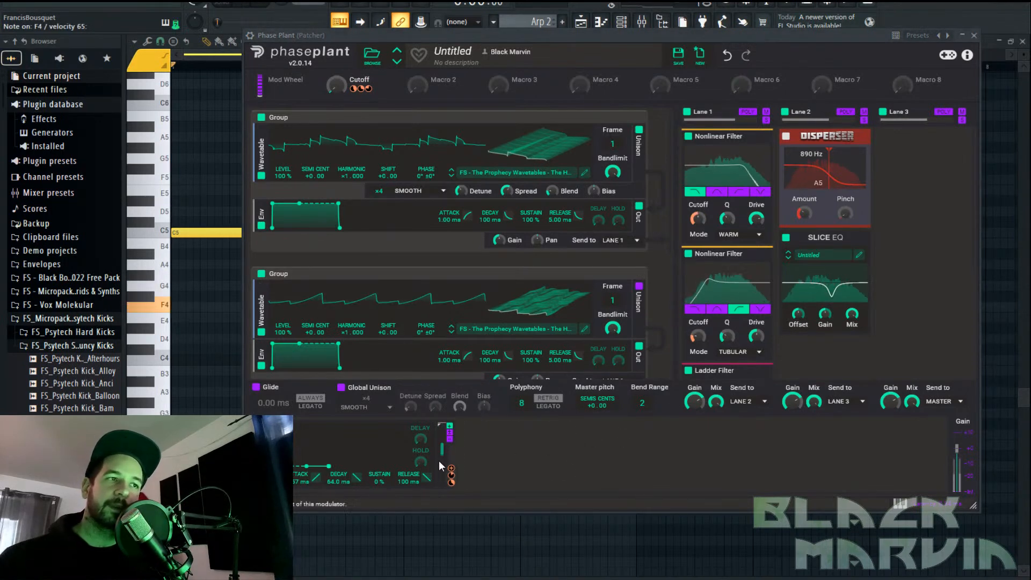
# Shorten the modulation envelope's attack and set its decay to about 54 ms
pyautogui.moveTo(302, 482); pyautogui.dragTo(302, 499)
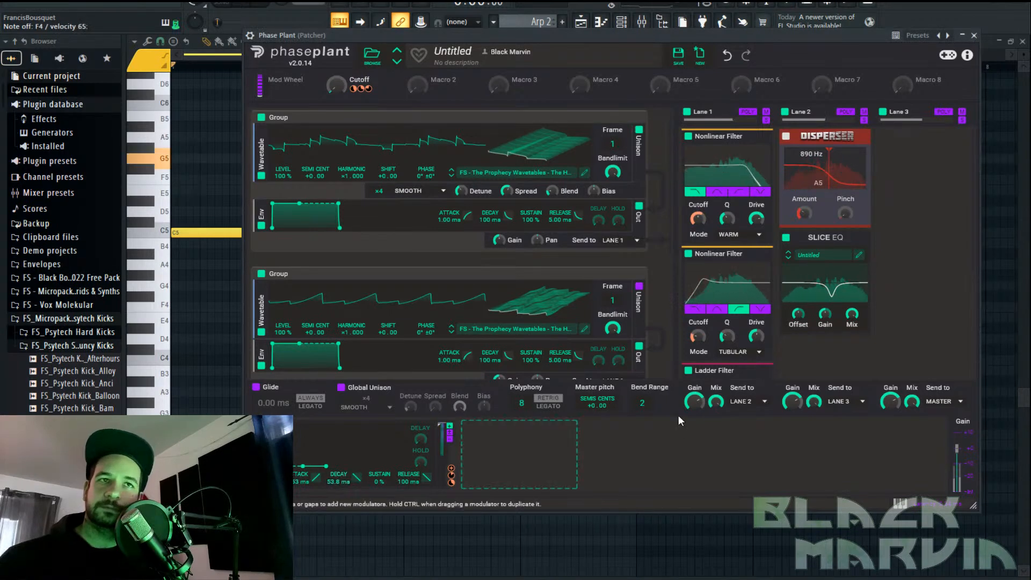
pyautogui.click(548, 463)
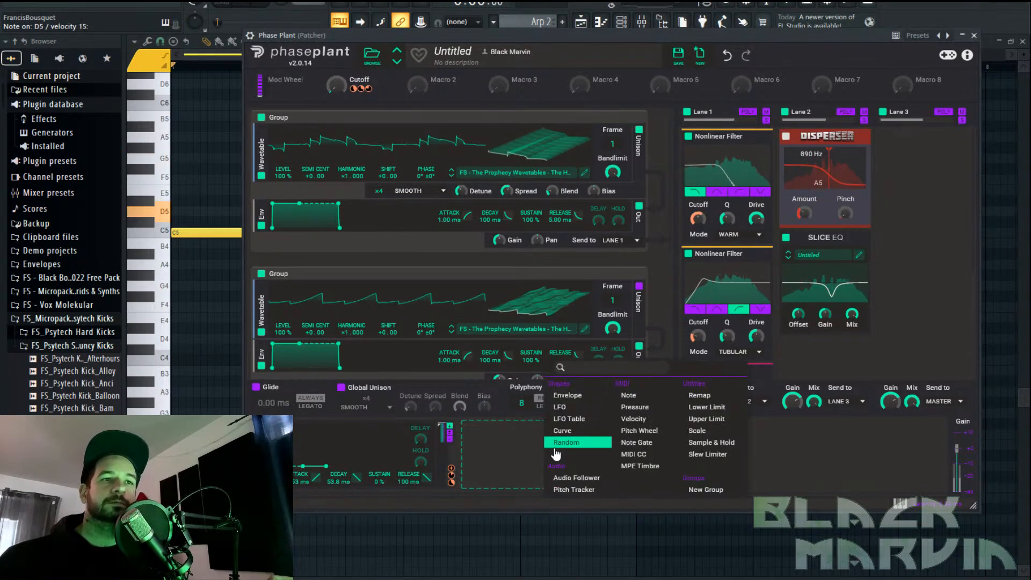
pyautogui.click(834, 479)
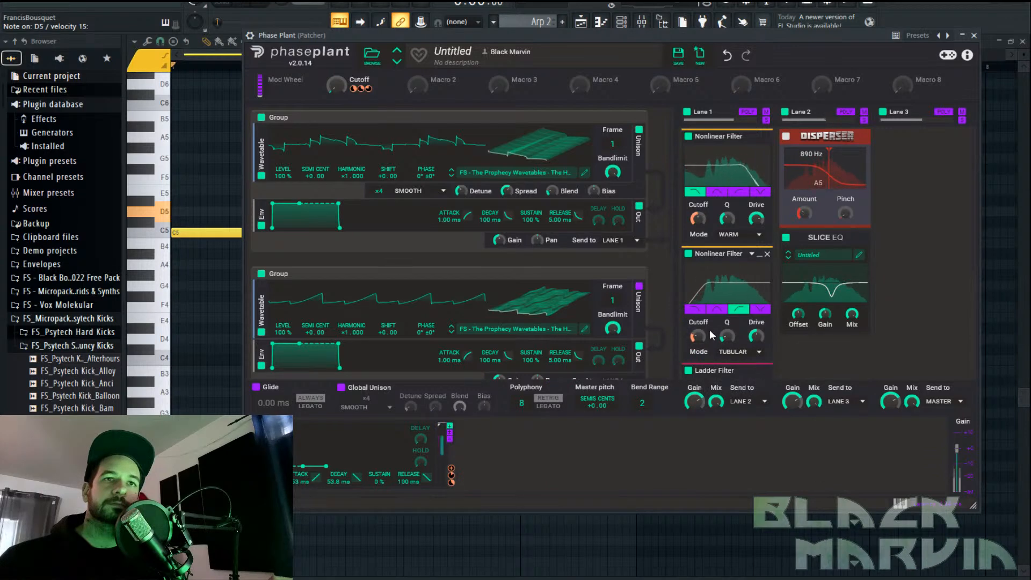
# Add a low cut to Lane 2's Slice EQ at about 105 Hz with a 72 dB/oct slope
pyautogui.click(859, 256)
pyautogui.doubleClick(271, 354)
pyautogui.moveTo(269, 408); pyautogui.dragTo(381, 399)
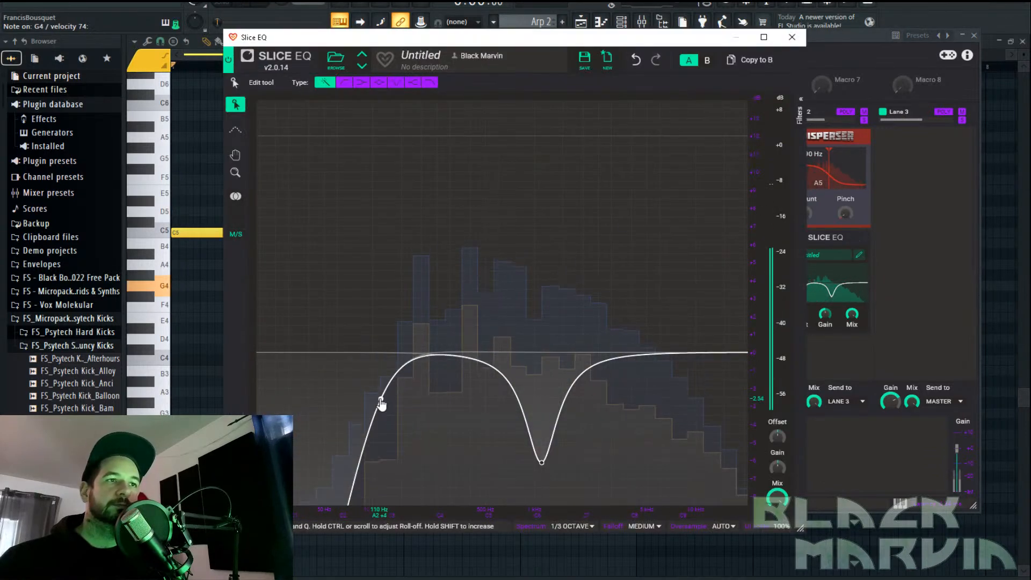
pyautogui.click(800, 114)
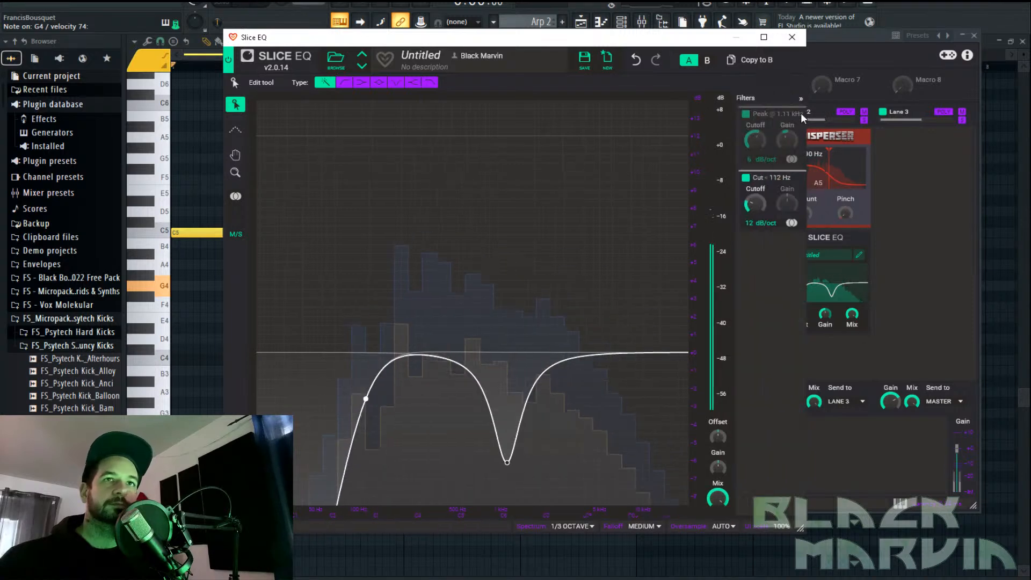
pyautogui.moveTo(720, 220); pyautogui.dragTo(726, 247)
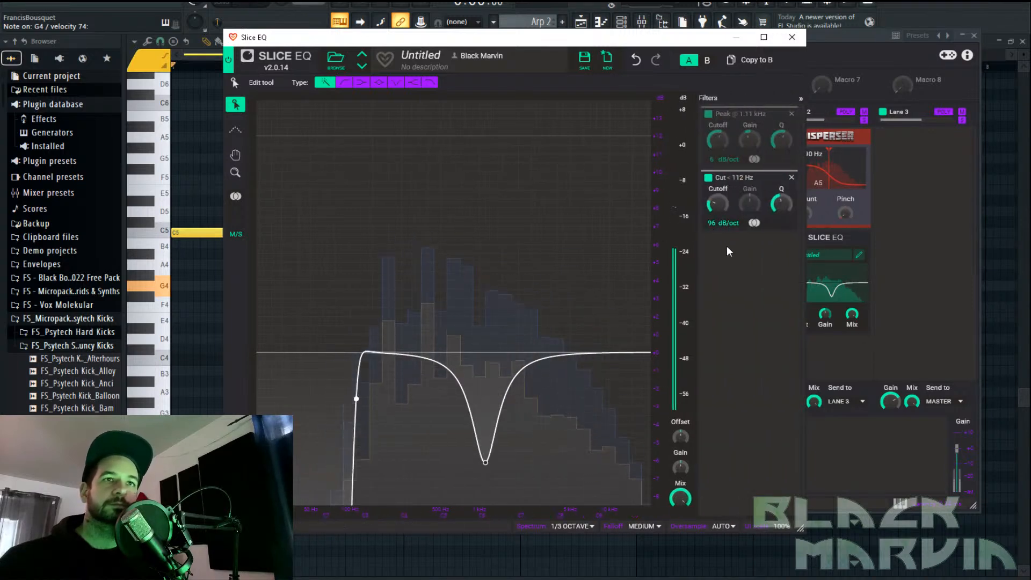
pyautogui.moveTo(356, 400)
pyautogui.mouseDown()
pyautogui.moveTo(345, 403)
pyautogui.moveTo(363, 408)
pyautogui.mouseUp()
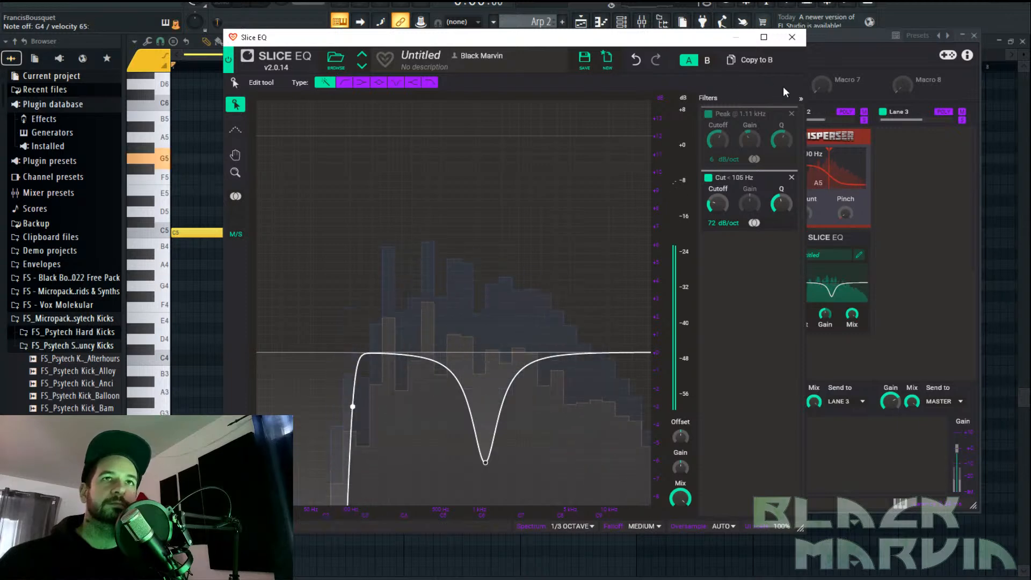
# Close the Slice EQ window and audition the Cutoff macro at 100%, checking its Ladder Filter Drive modulation, and return it to 1%
pyautogui.click(791, 37)
pyautogui.moveTo(336, 85); pyautogui.dragTo(337, 38)
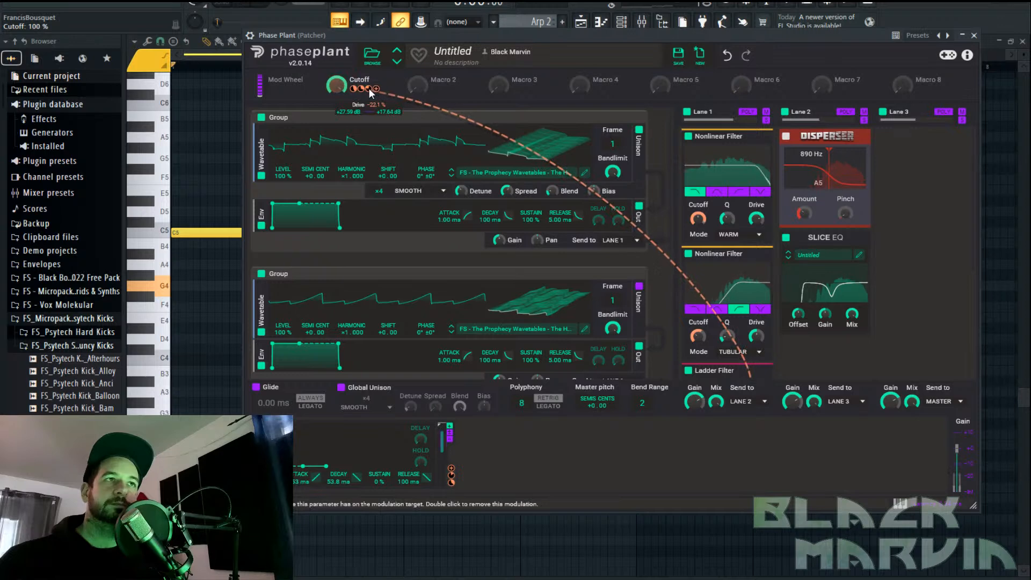
pyautogui.scroll(-3, 752, 252)
pyautogui.scroll(3, 825, 284)
pyautogui.scroll(-5, 799, 295)
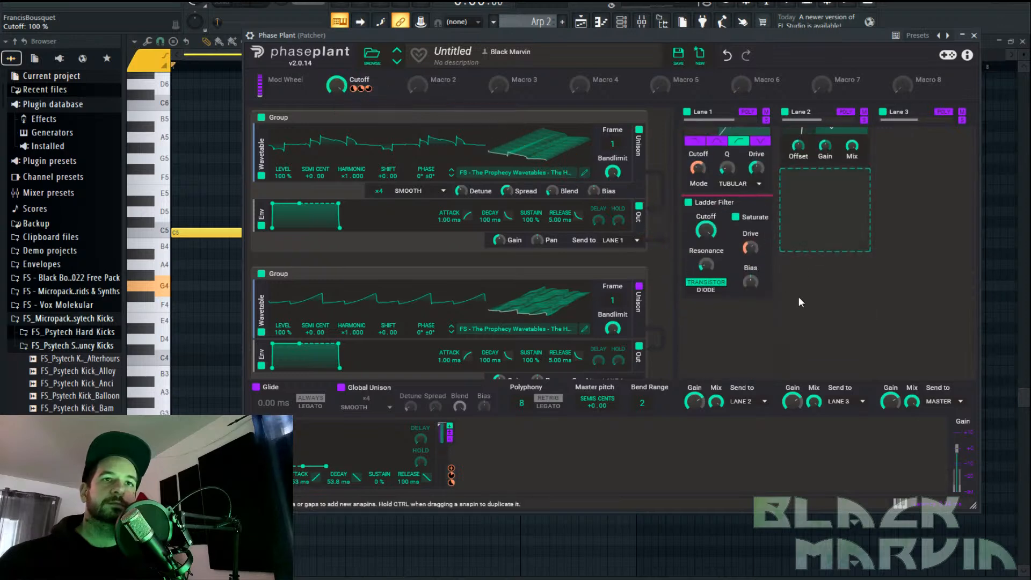
pyautogui.moveTo(750, 258)
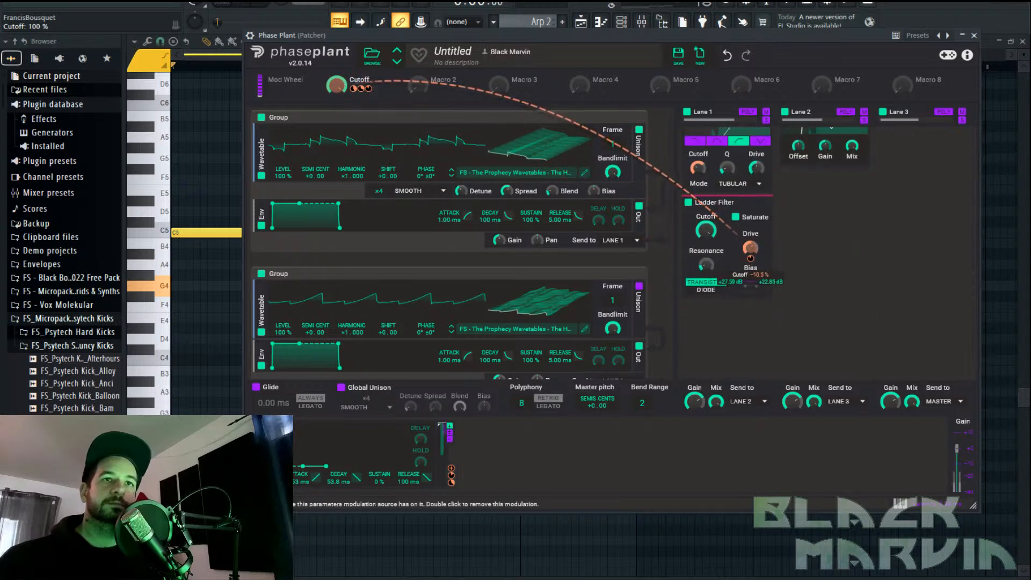
pyautogui.moveTo(336, 85); pyautogui.dragTo(336, 107)
# Add a Multipass after the Slice EQ in Lane 2 and open its editor
pyautogui.click(827, 185)
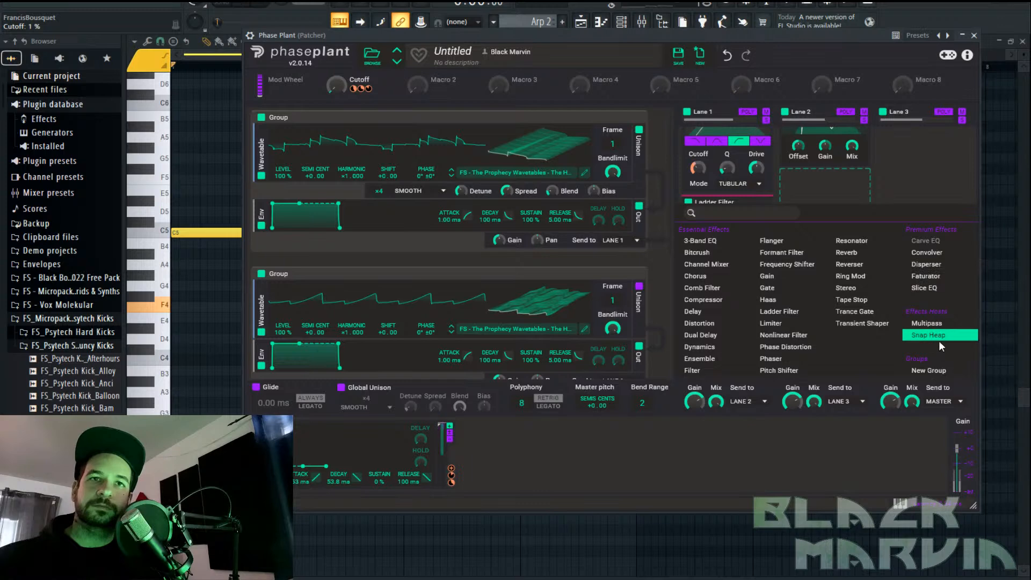
pyautogui.click(935, 323)
pyautogui.click(865, 197)
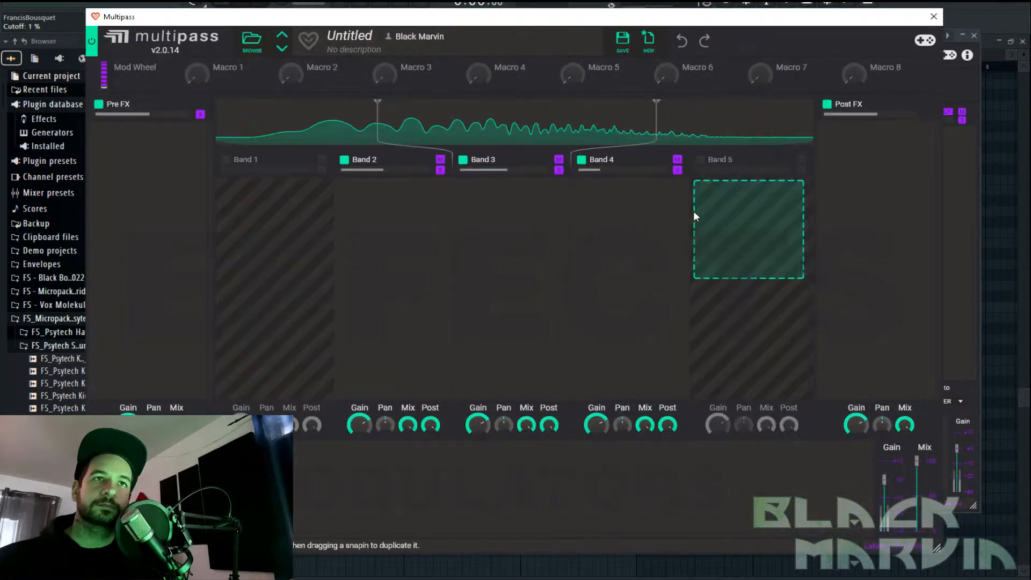
# Add a Delay to Multipass's Band 3, sync its time to 3/16, and move the band's lower crossover to 451 Hz
pyautogui.click(552, 215)
pyautogui.click(604, 343)
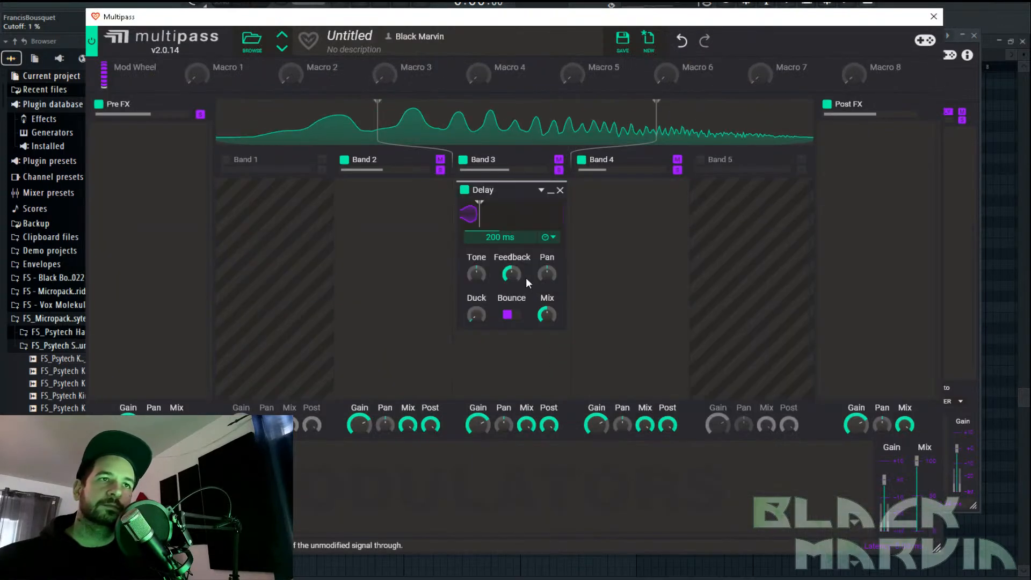
pyautogui.moveTo(515, 238); pyautogui.dragTo(516, 268)
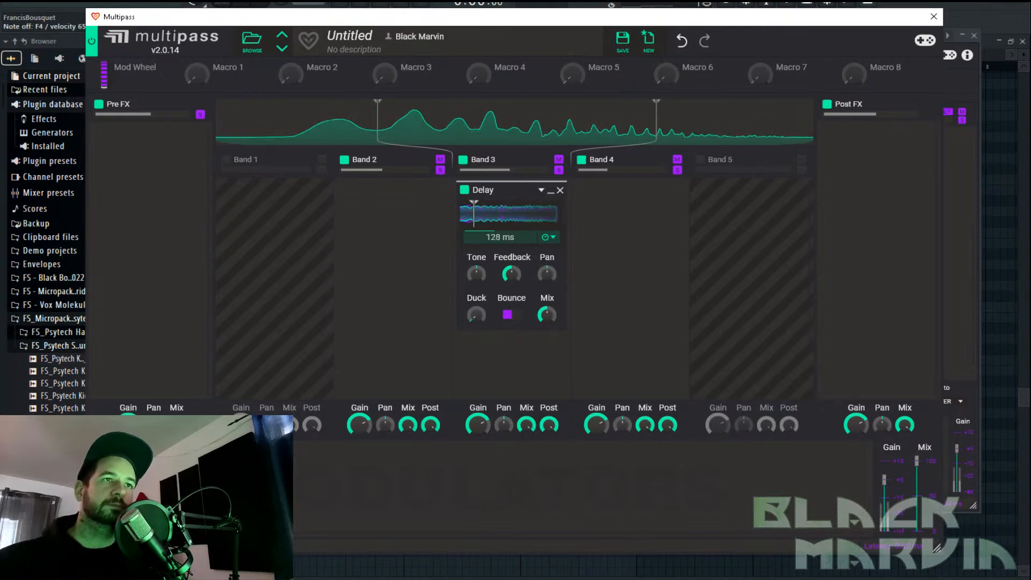
pyautogui.click(553, 238)
pyautogui.click(552, 253)
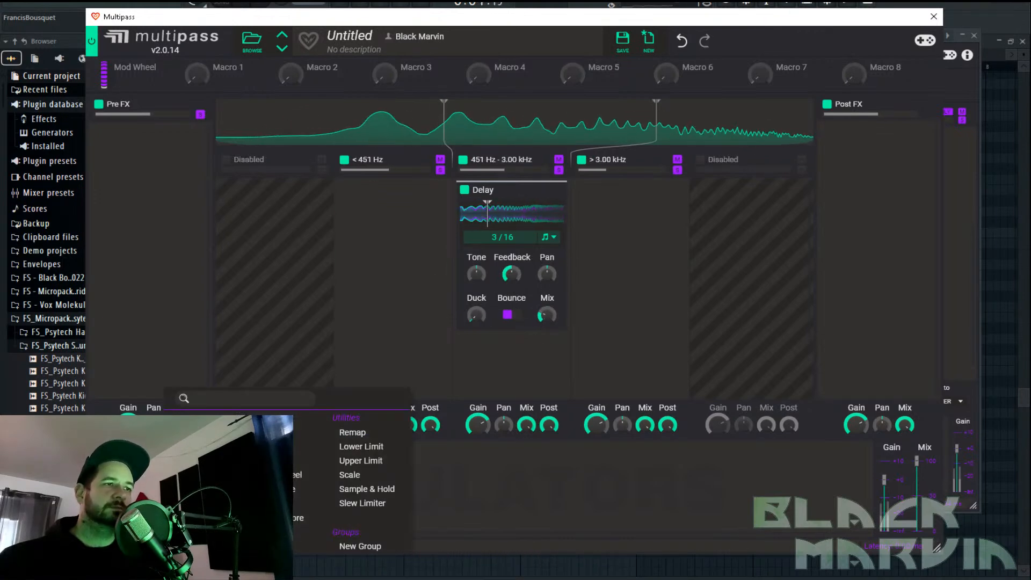
# Route the Multipass modulator to the Pan of the Delay in the 451 Hz - 3.00 kHz band
pyautogui.press('Escape')
pyautogui.moveTo(316, 523); pyautogui.dragTo(317, 519)
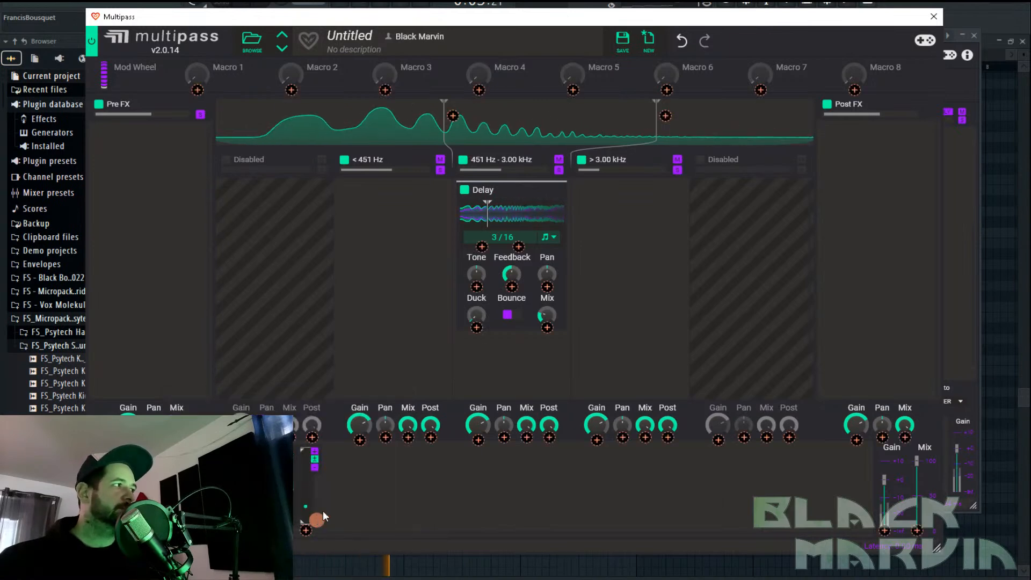
pyautogui.moveTo(541, 316); pyautogui.dragTo(546, 289)
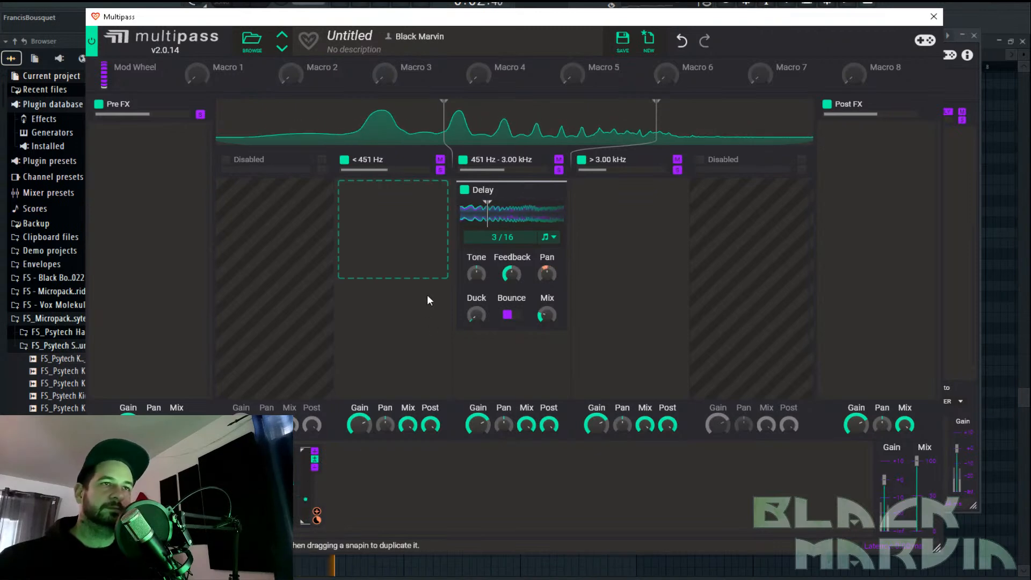
# Copy the Delay into the band above 3.00 kHz at 9/16, and route a second Random modulator at 4/16 to the middle Delay's Pan
pyautogui.moveTo(532, 192); pyautogui.dragTo(659, 212)
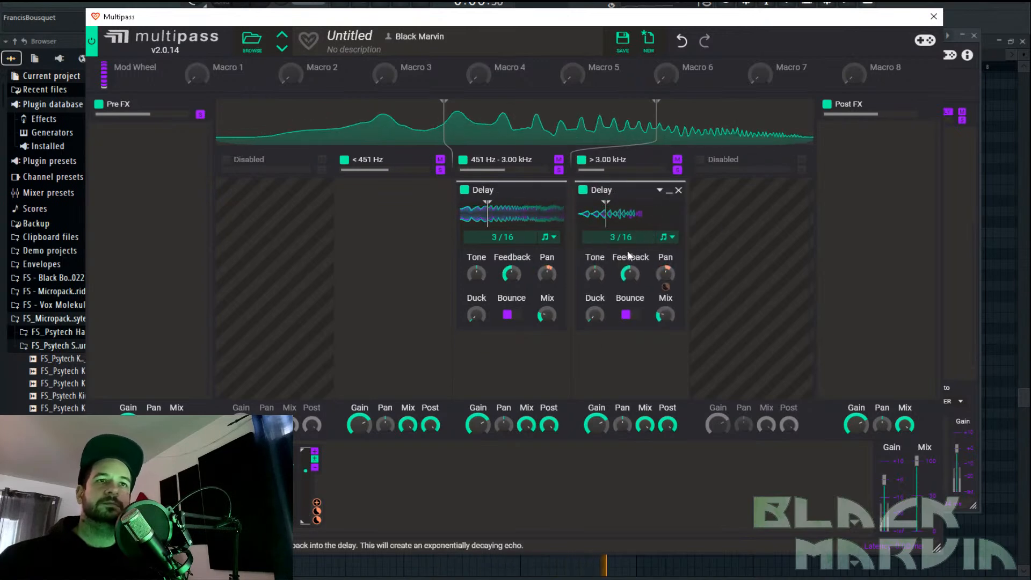
pyautogui.moveTo(631, 219); pyautogui.dragTo(638, 219)
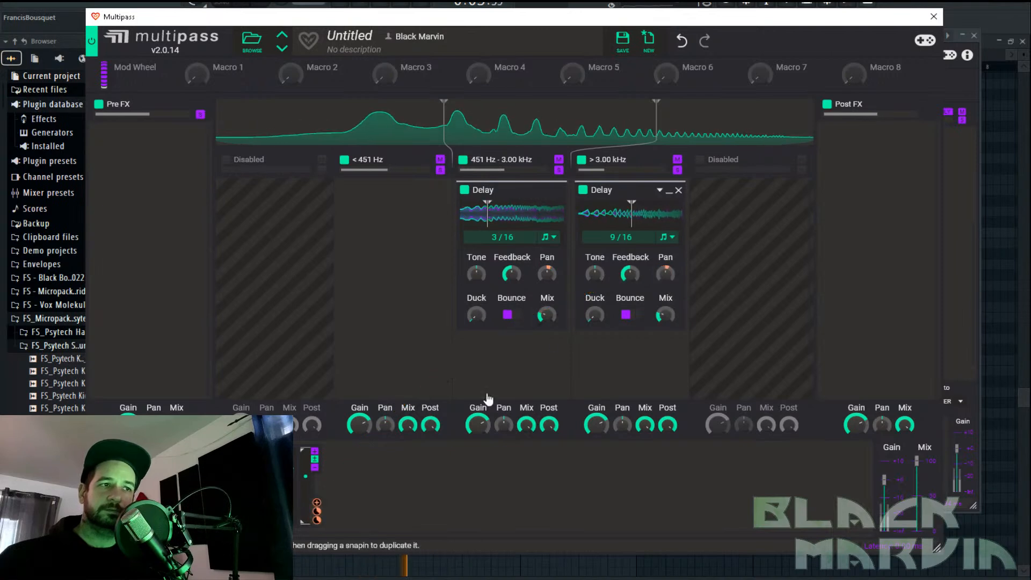
pyautogui.click(326, 481)
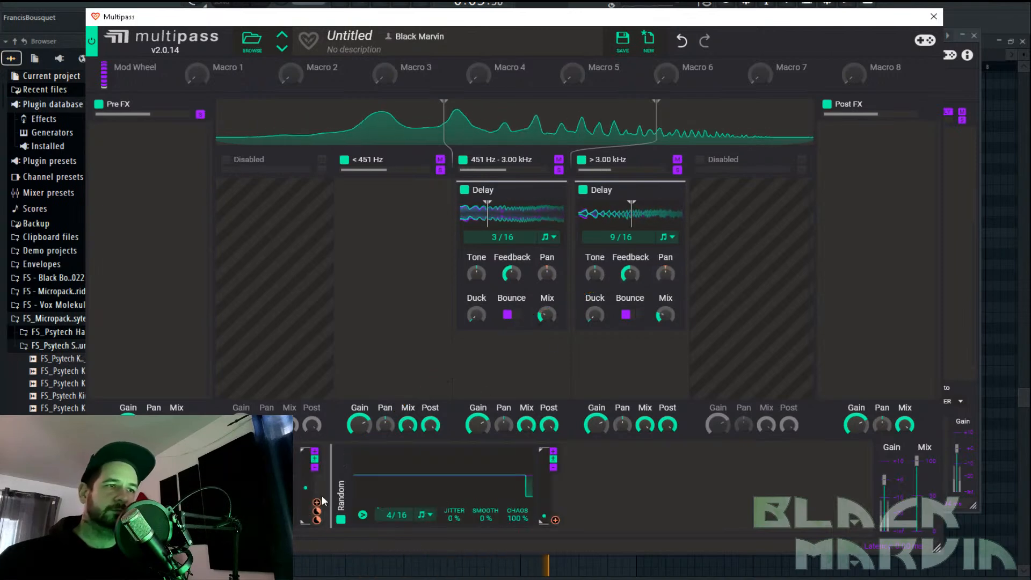
pyautogui.moveTo(557, 522)
pyautogui.mouseDown()
pyautogui.moveTo(571, 495)
pyautogui.moveTo(617, 525)
pyautogui.moveTo(569, 475)
pyautogui.mouseUp()
pyautogui.moveTo(556, 522); pyautogui.dragTo(547, 276)
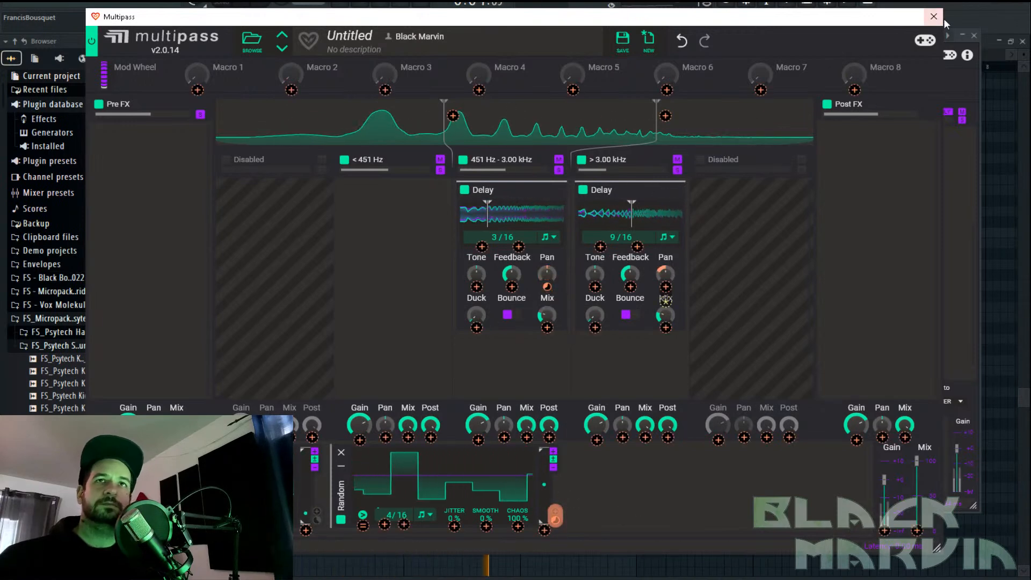
# Close Multipass and audition the patch while sweeping the Cutoff macro up and back down
pyautogui.moveTo(913, 17); pyautogui.dragTo(908, 19)
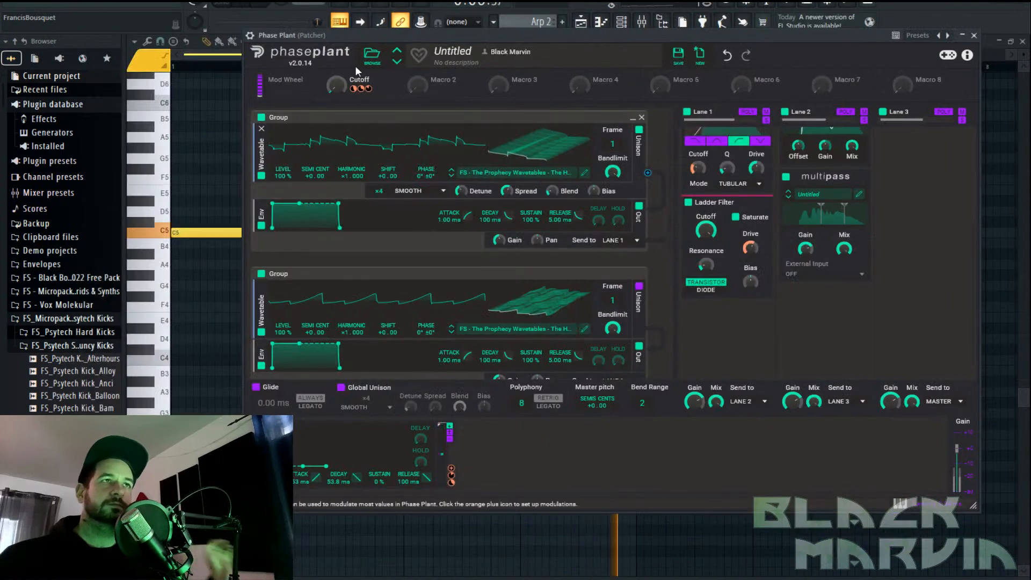
pyautogui.moveTo(337, 85); pyautogui.dragTo(336, 56)
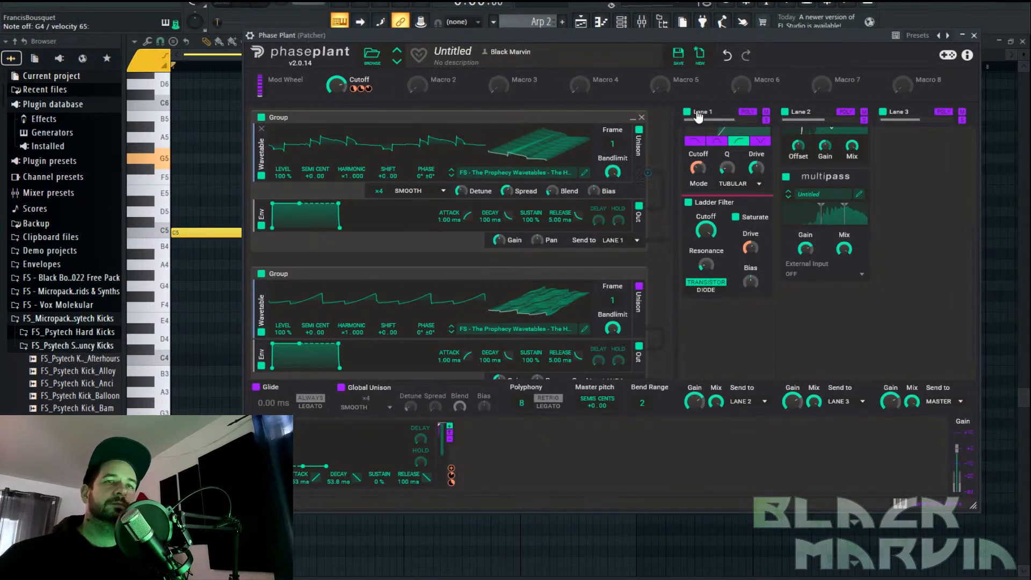
pyautogui.moveTo(336, 85); pyautogui.dragTo(336, 94)
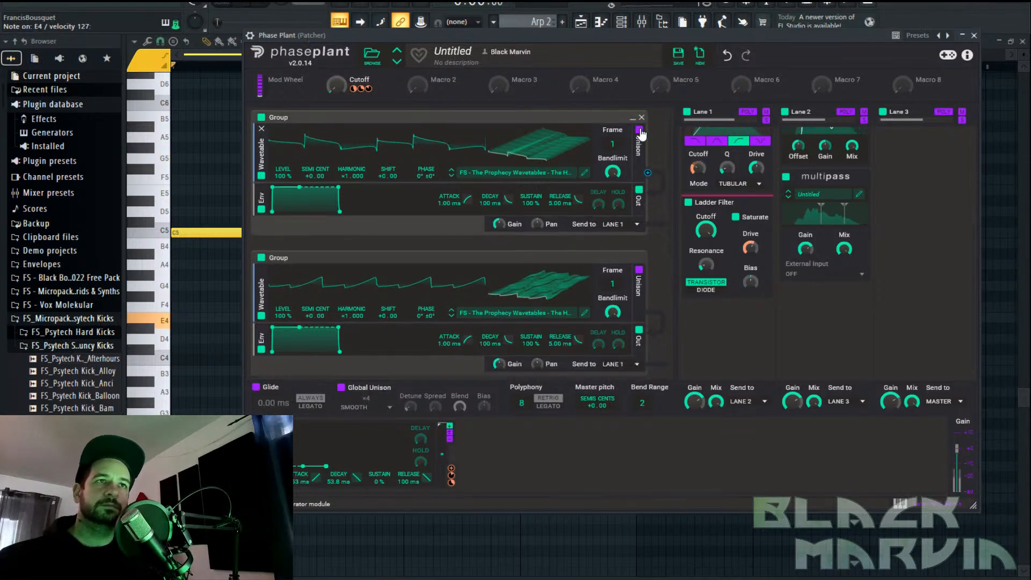
# Enable x4 Smooth unison on the second wavetable group and adjust its Detune
pyautogui.click(639, 286)
pyautogui.scroll(-3, 379, 317)
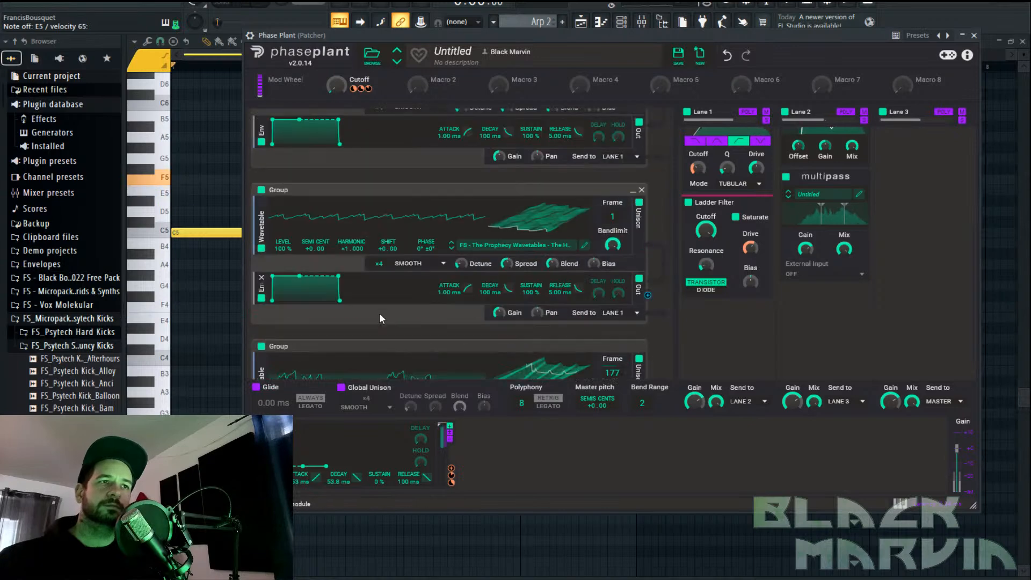
pyautogui.moveTo(461, 263); pyautogui.dragTo(461, 250)
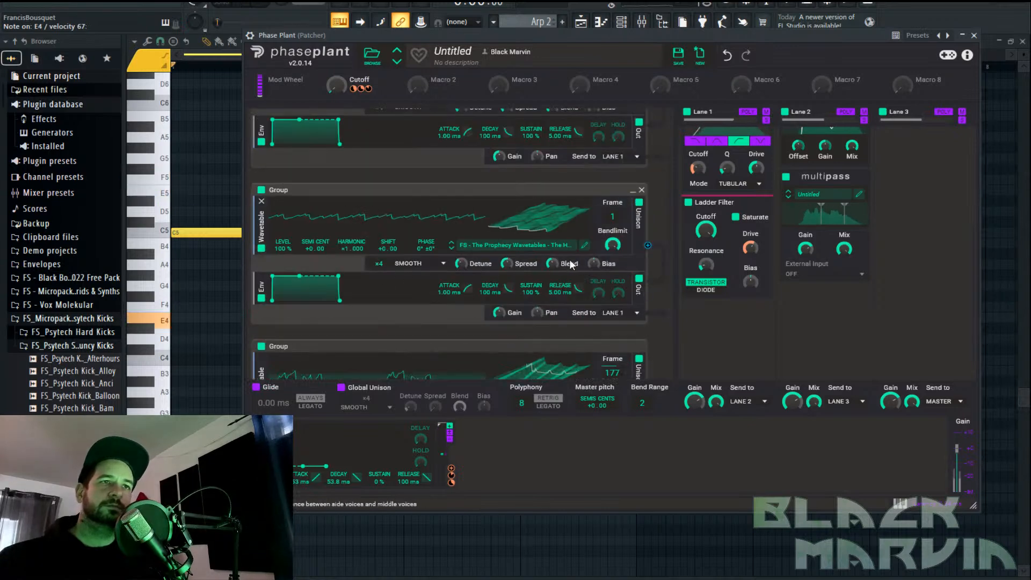
pyautogui.scroll(-2, 551, 261)
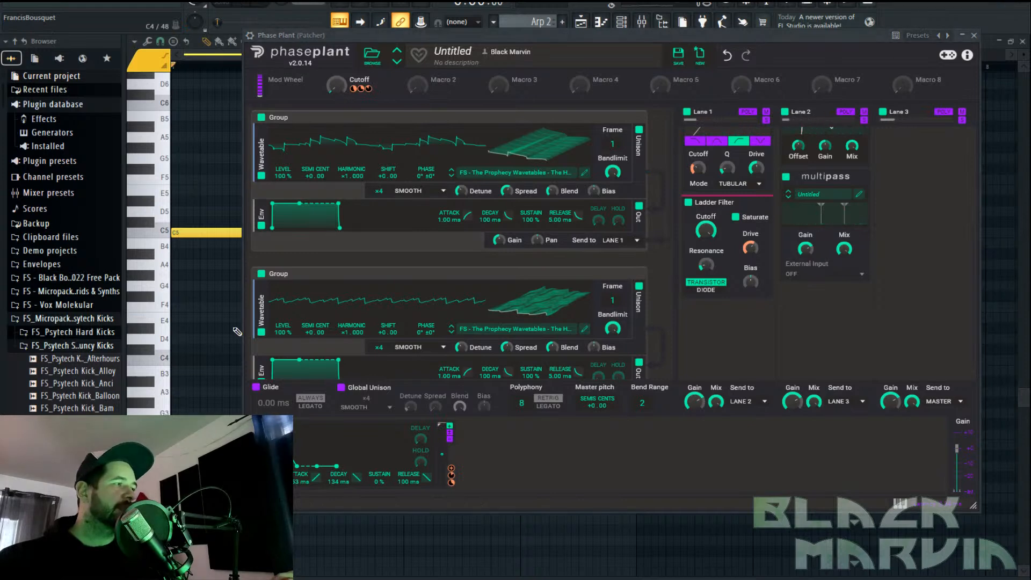
# Add a Pyramid LFO modulator, route it to the Cutoff macro, and set its rate to 0.390 Hz
pyautogui.click(503, 431)
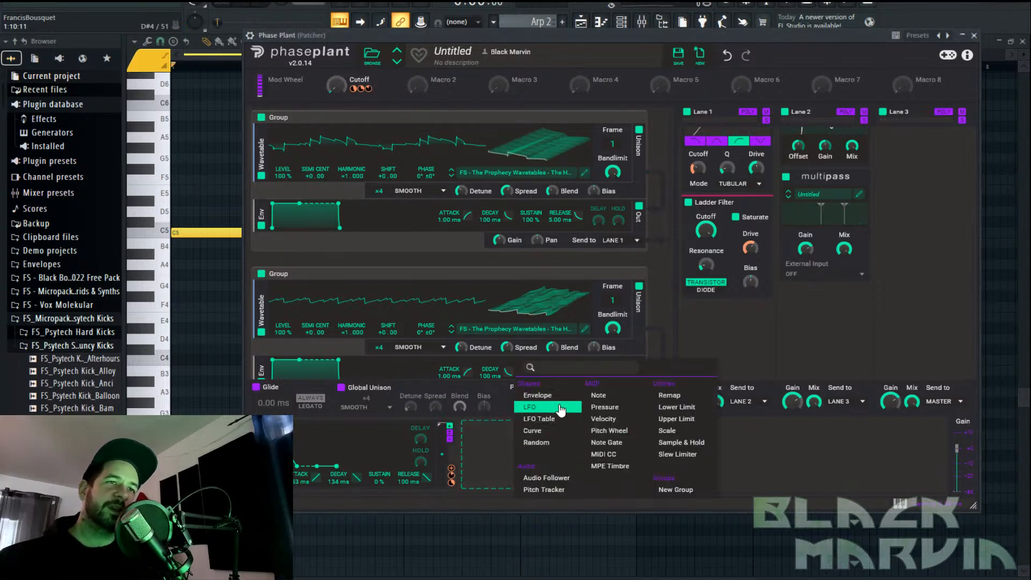
pyautogui.click(560, 408)
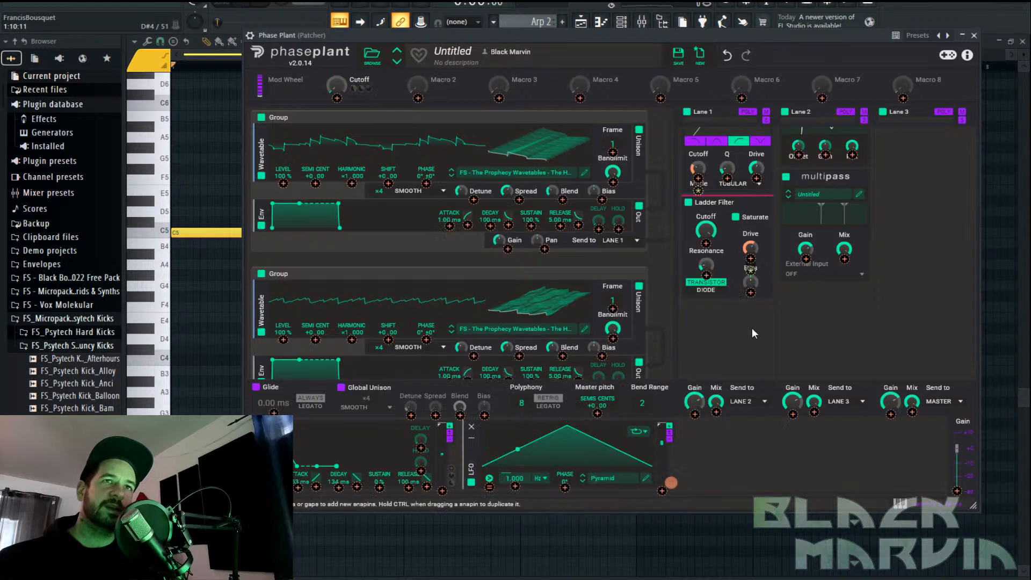
pyautogui.scroll(3, 746, 323)
pyautogui.moveTo(671, 483)
pyautogui.mouseDown()
pyautogui.moveTo(344, 80)
pyautogui.moveTo(353, 95)
pyautogui.moveTo(338, 87)
pyautogui.mouseUp()
pyautogui.click(522, 482)
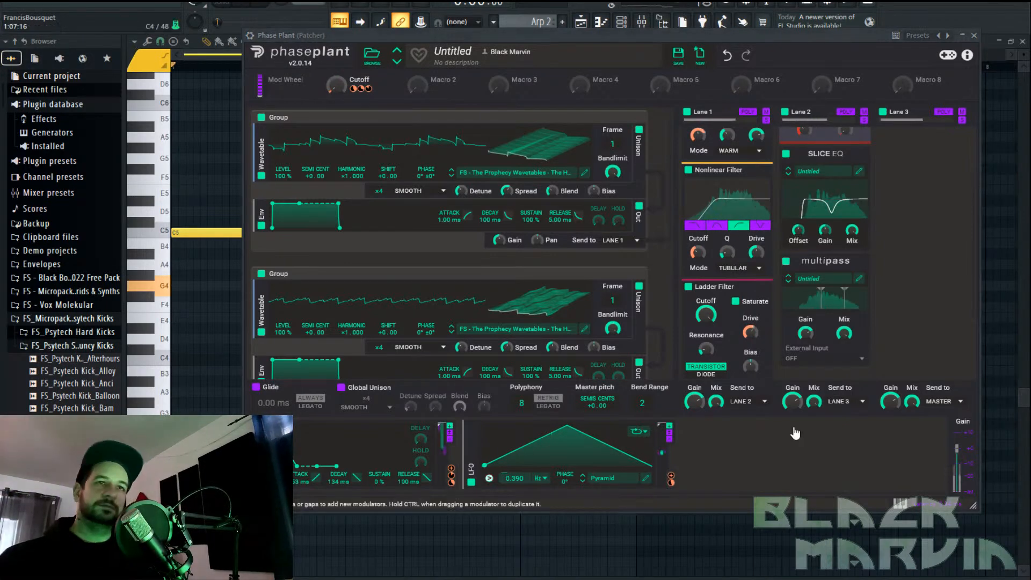
# Set the LFO's Note Trigger to never trigger from note on and sync its rate to 16/16
pyautogui.click(489, 478)
pyautogui.moveTo(559, 536)
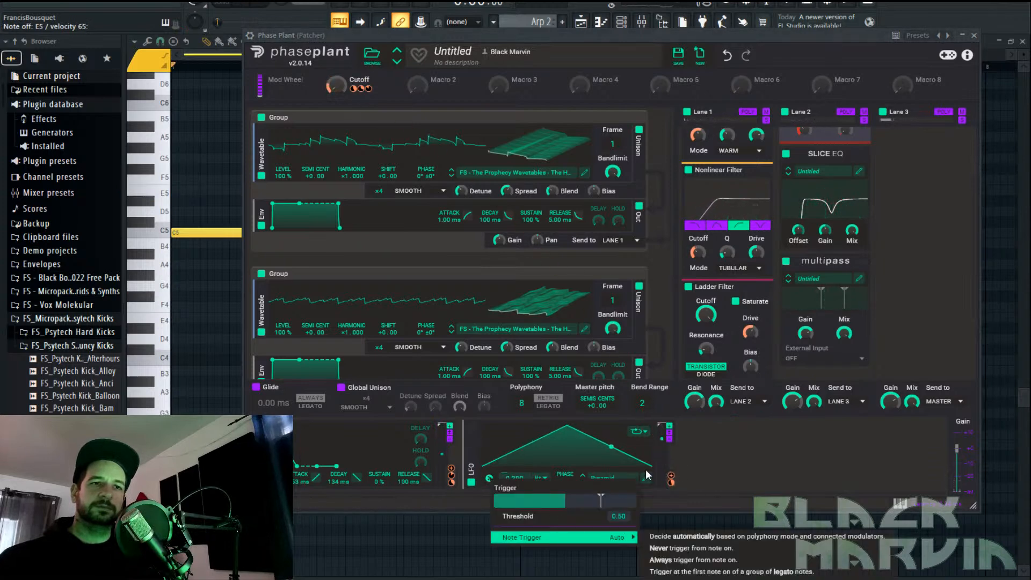
pyautogui.click(703, 549)
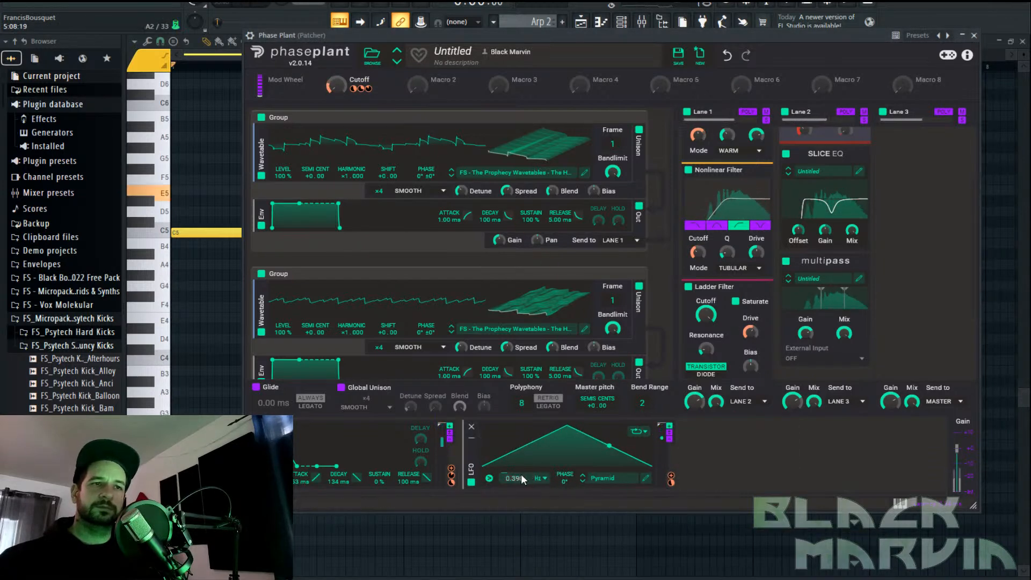
pyautogui.moveTo(519, 479); pyautogui.dragTo(519, 484)
pyautogui.moveTo(671, 483); pyautogui.dragTo(671, 481)
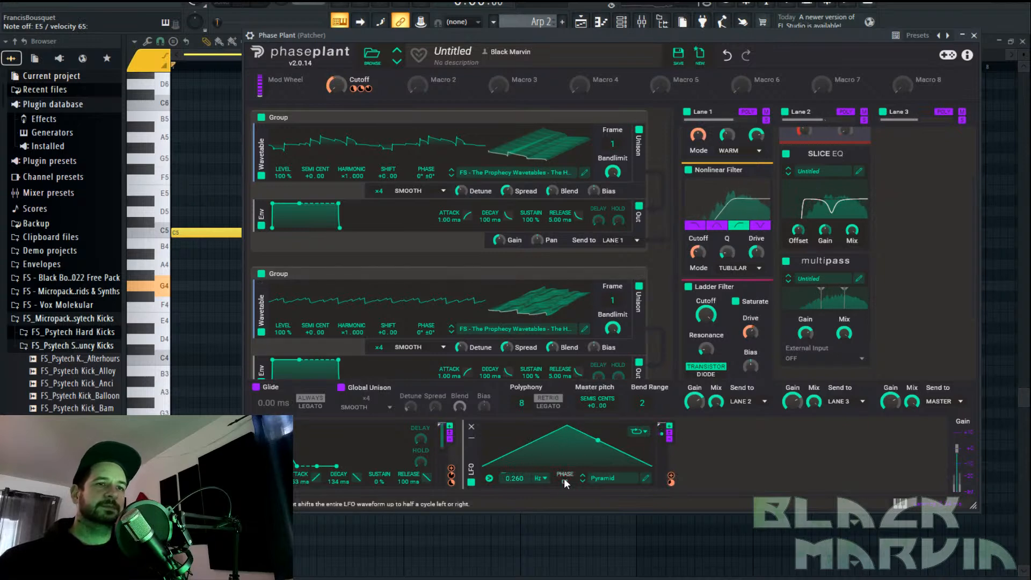
pyautogui.click(544, 479)
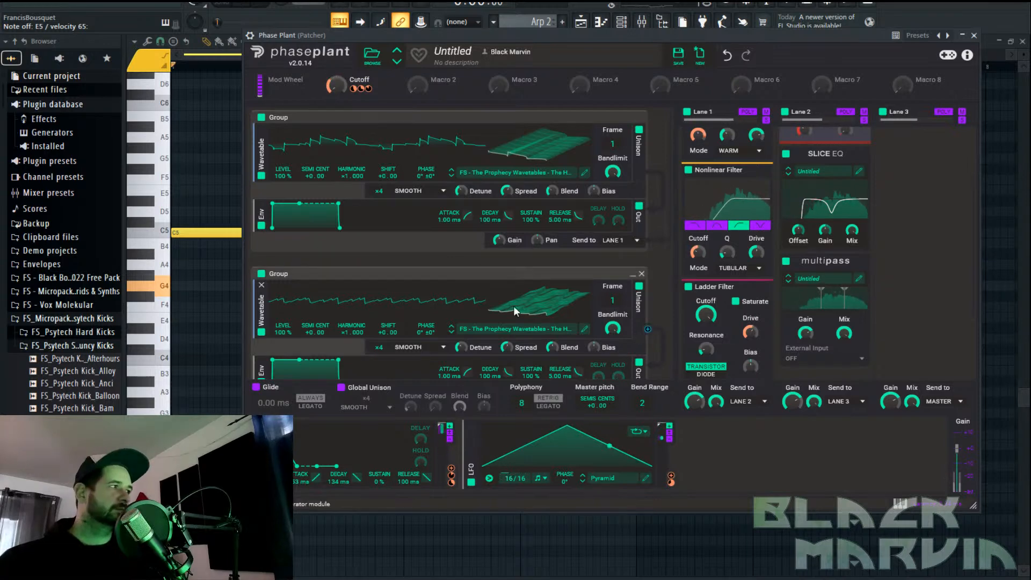
# Add a Random modulator beside the LFO and set its Note Trigger to never trigger from note on
pyautogui.rightClick(753, 433)
pyautogui.moveTo(739, 470)
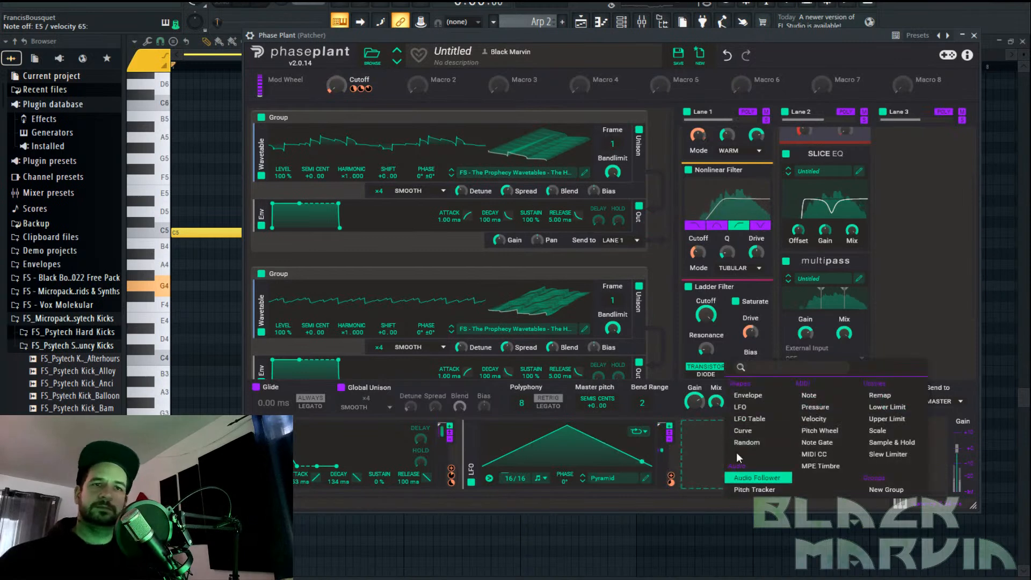
pyautogui.click(836, 480)
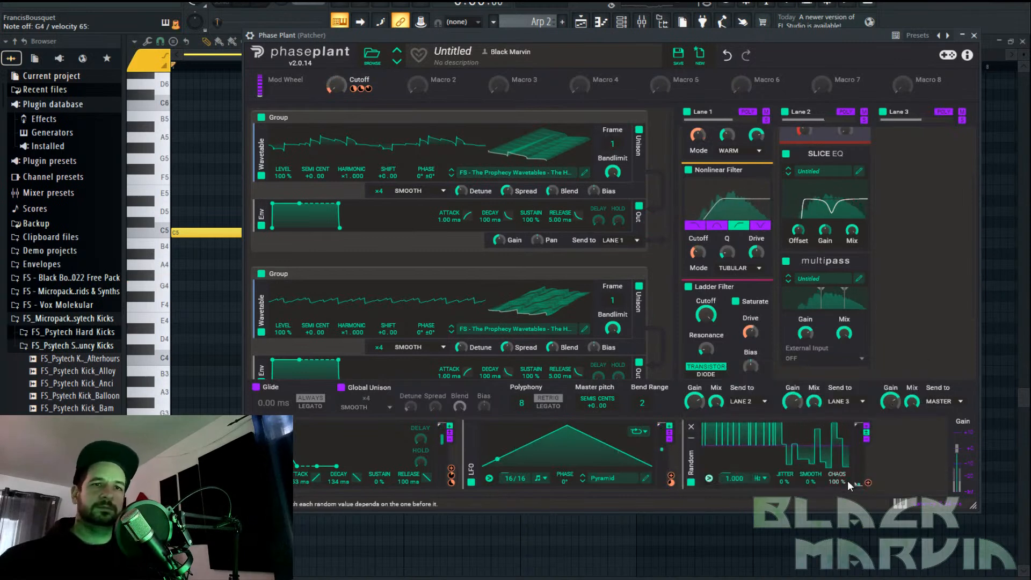
pyautogui.click(761, 478)
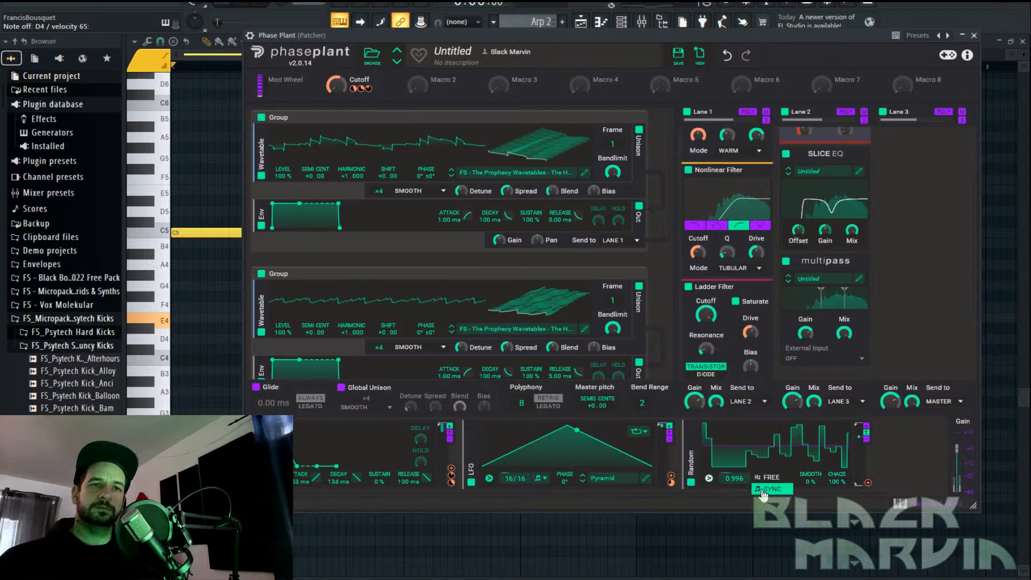
pyautogui.click(710, 479)
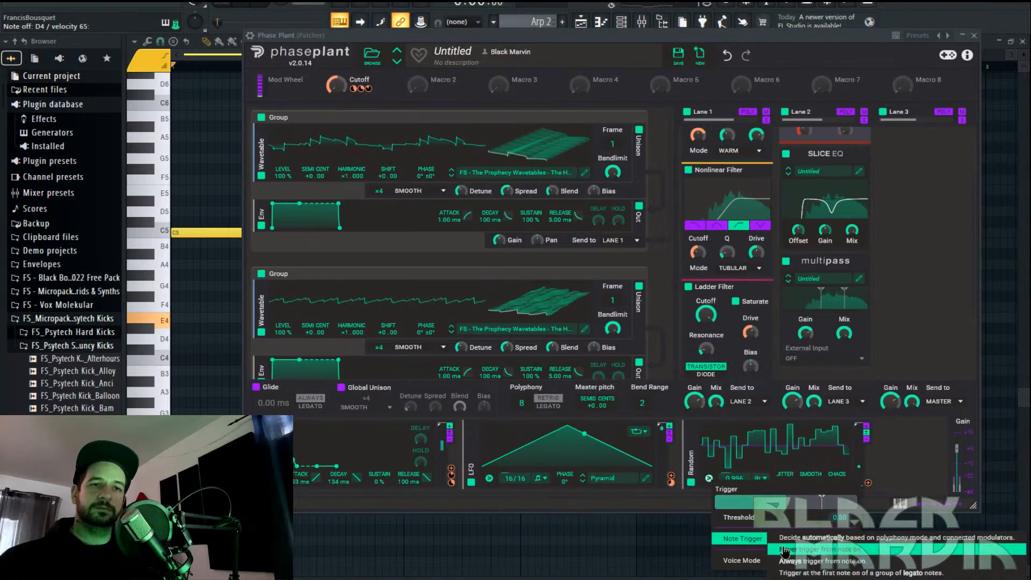
pyautogui.click(779, 550)
# Route the Random modulator to the Cutoff macro, with Smooth at 100% and the rate at 3.913 Hz
pyautogui.moveTo(868, 482); pyautogui.dragTo(504, 200)
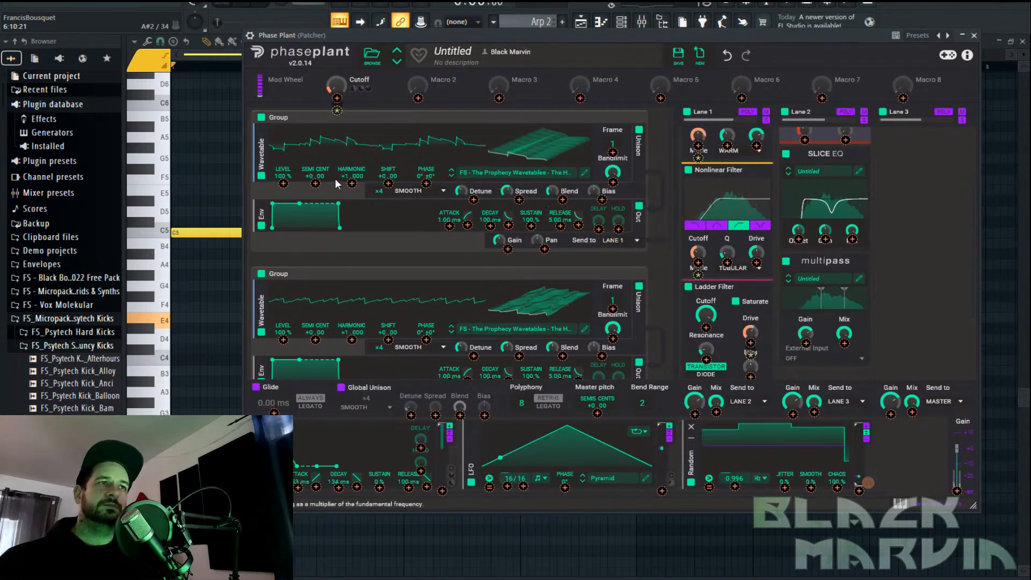
pyautogui.moveTo(336, 99); pyautogui.dragTo(337, 84)
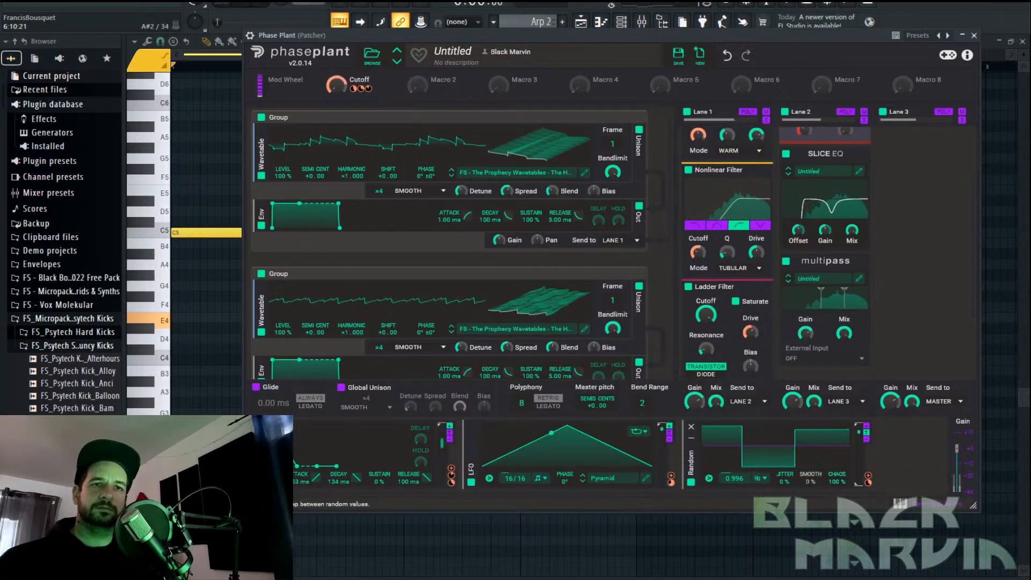
pyautogui.moveTo(734, 478); pyautogui.dragTo(736, 476)
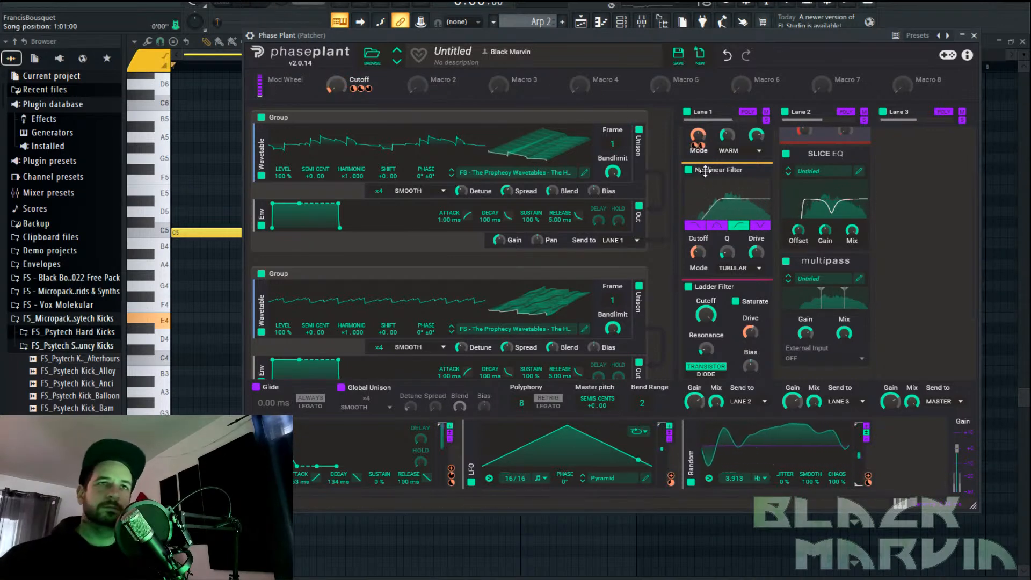
# Add a Multipass effect to Lane 3 and load the favorite preset N.O.T.T. into it
pyautogui.scroll(2, 902, 202)
pyautogui.click(911, 169)
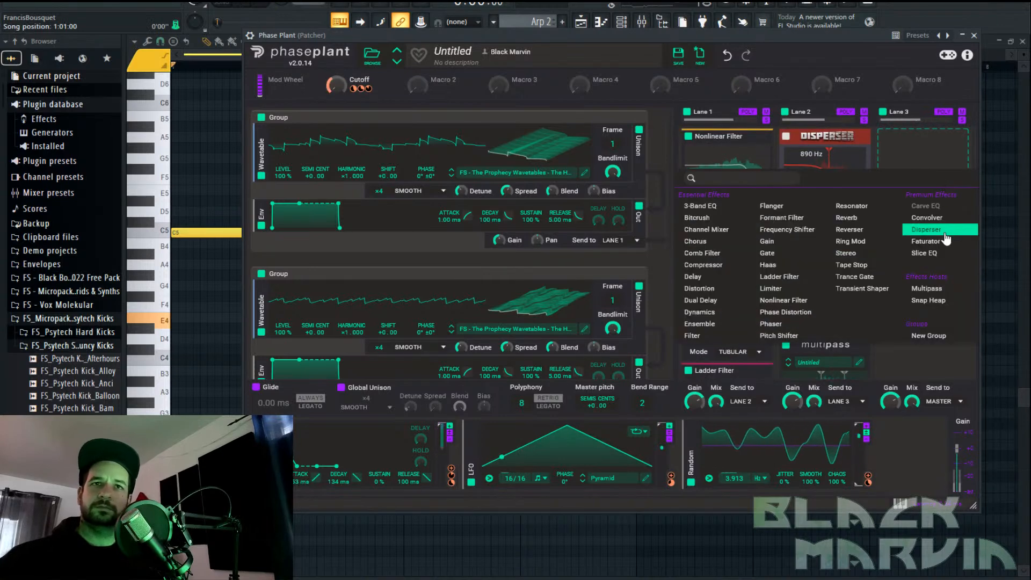
pyautogui.click(945, 290)
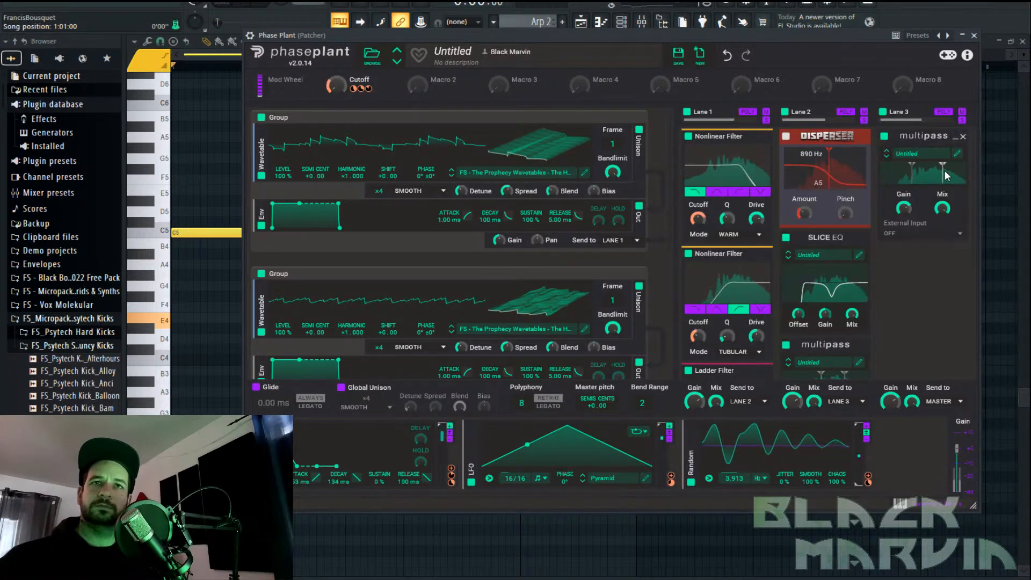
pyautogui.click(931, 155)
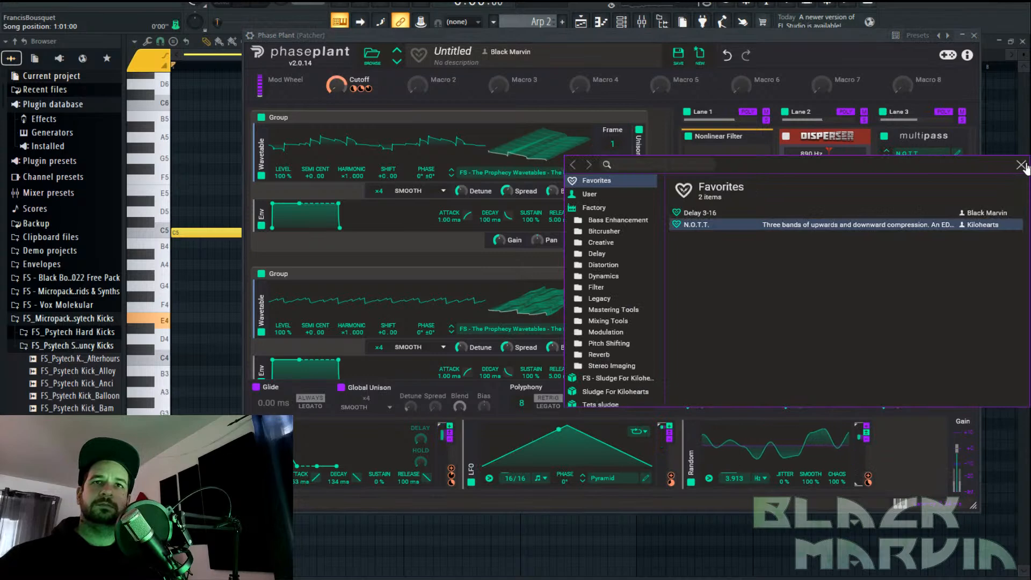
pyautogui.doubleClick(708, 226)
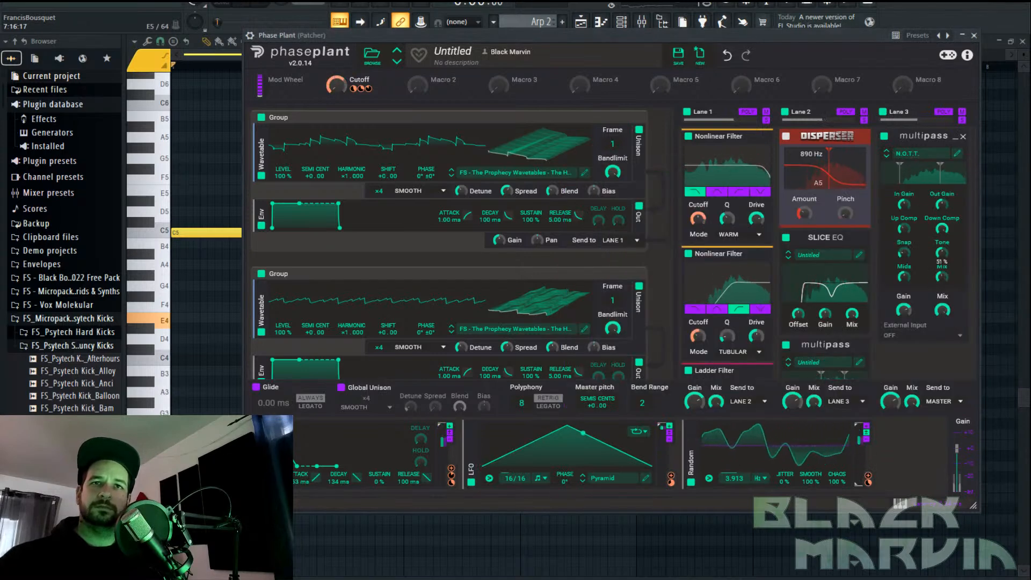
# Set the Pyramid LFO's synced rate to 26/16 and bring the Cutoff macro down to 0%
pyautogui.moveTo(336, 86); pyautogui.dragTo(336, 110)
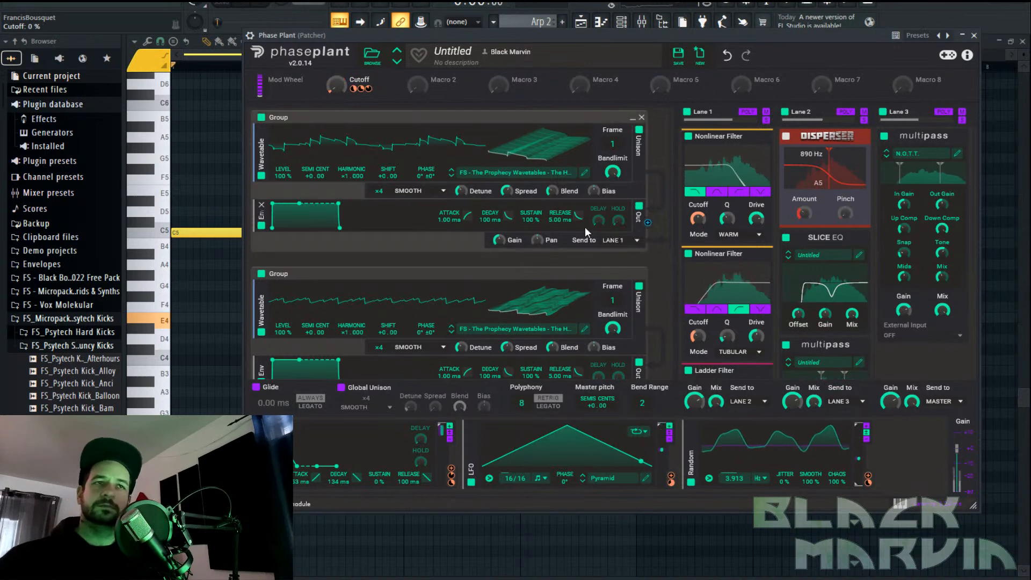
pyautogui.scroll(-2, 585, 227)
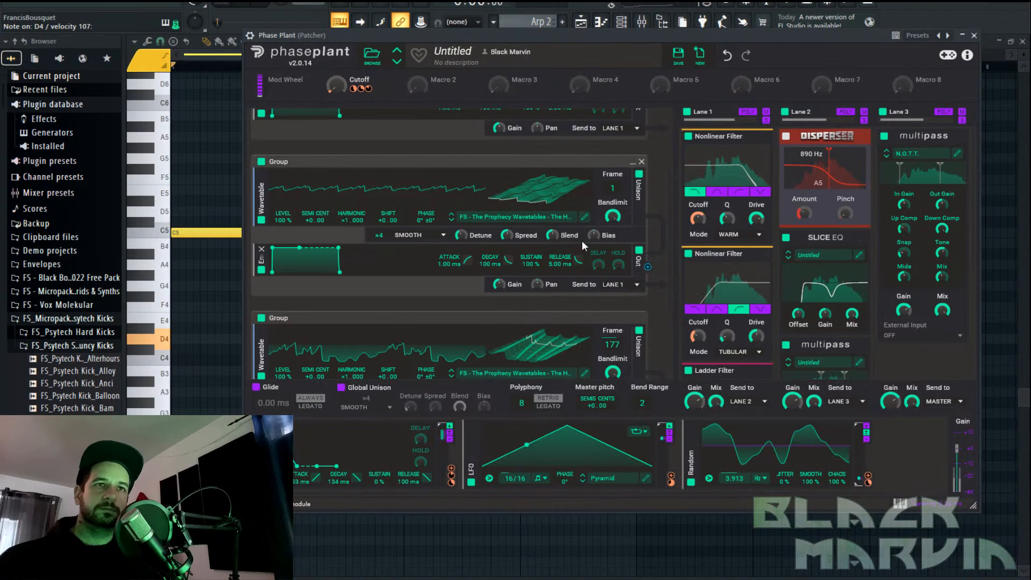
pyautogui.moveTo(697, 219)
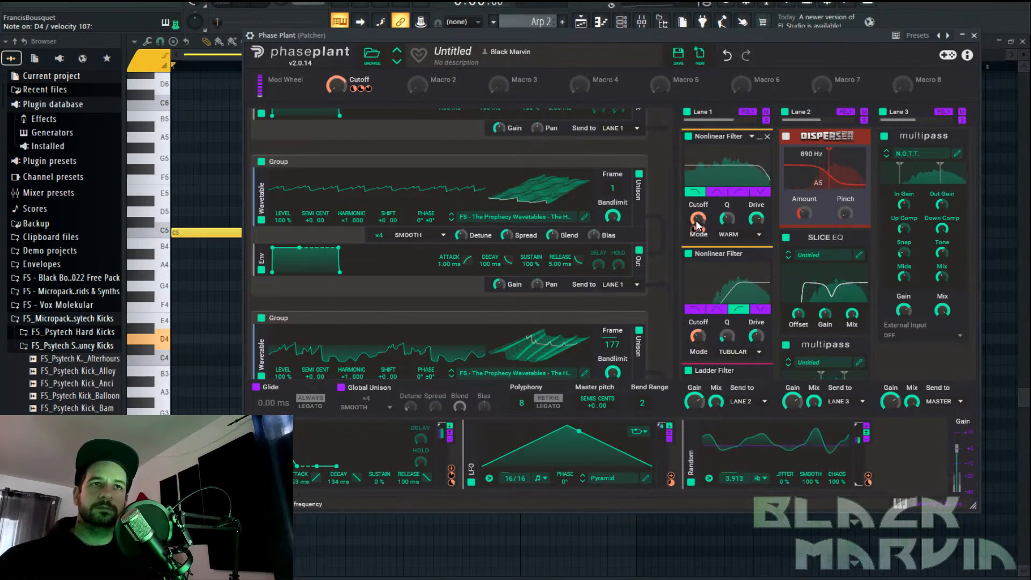
pyautogui.moveTo(510, 478); pyautogui.dragTo(511, 452)
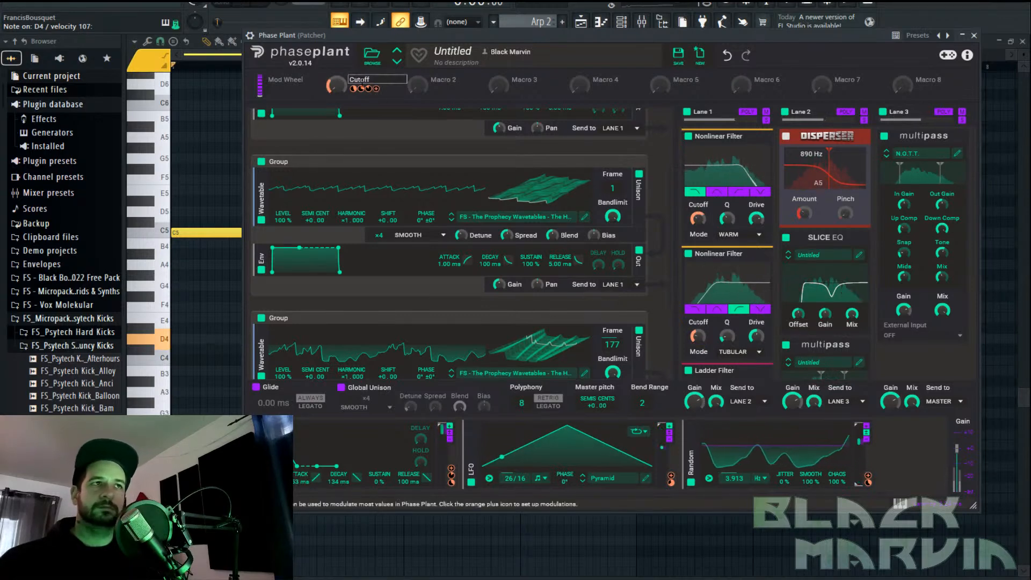
pyautogui.moveTo(866, 480)
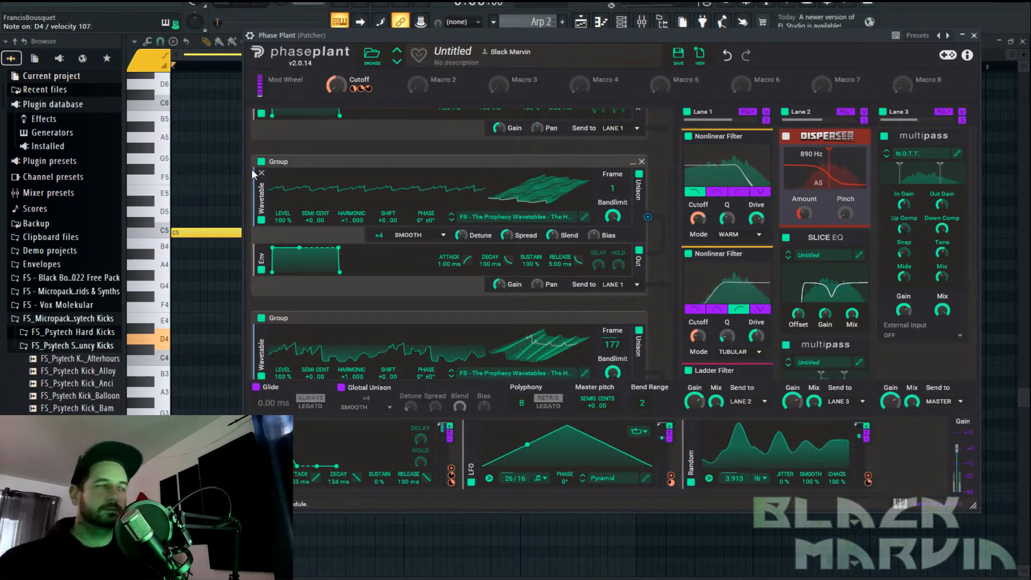
pyautogui.moveTo(337, 84)
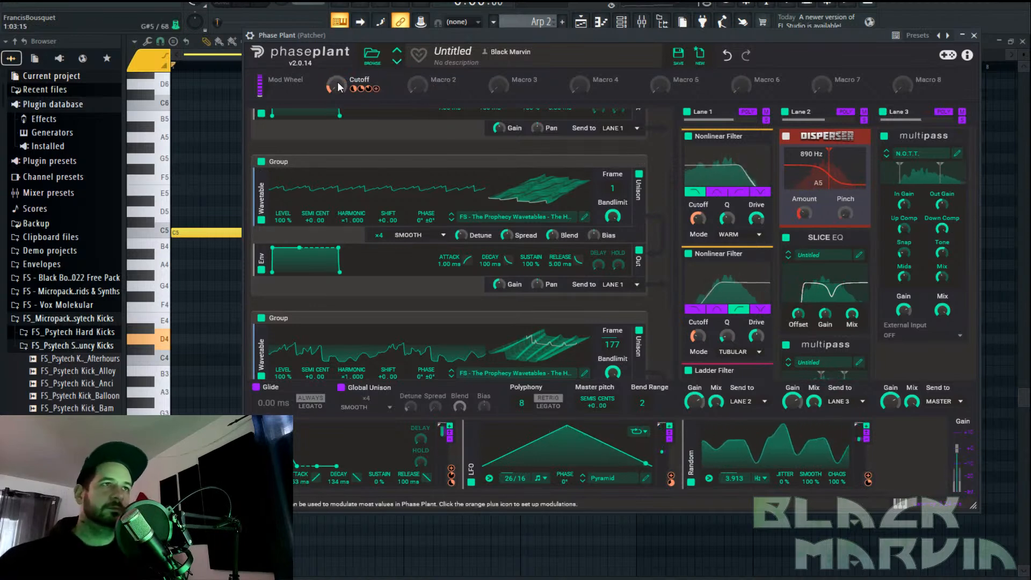
pyautogui.moveTo(337, 84); pyautogui.dragTo(337, 116)
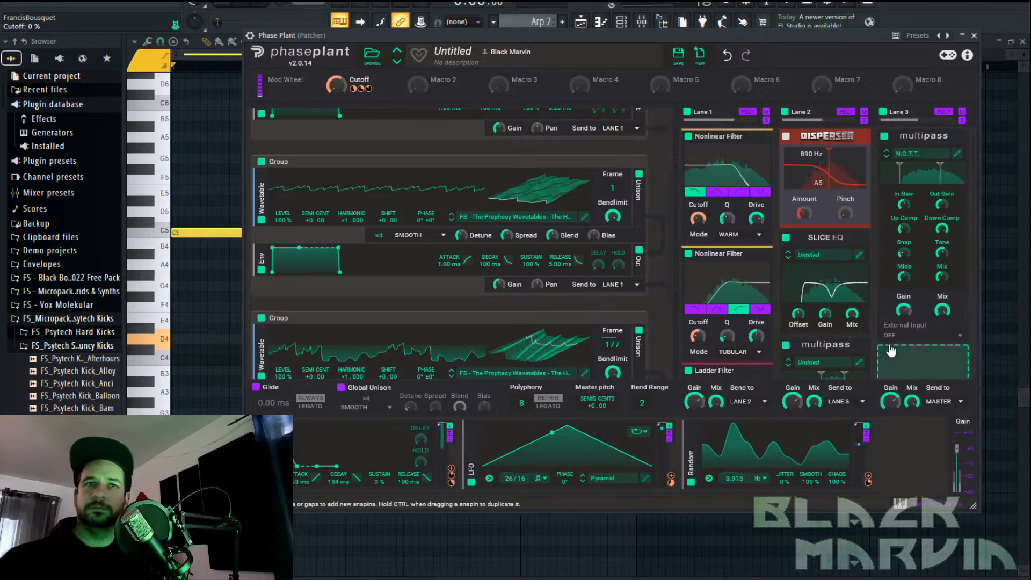
# Duplicate Lane 1's Ladder Filter into Lane 3 below the Multipass and audition it by turning the Cutoff macro
pyautogui.scroll(-3, 830, 211)
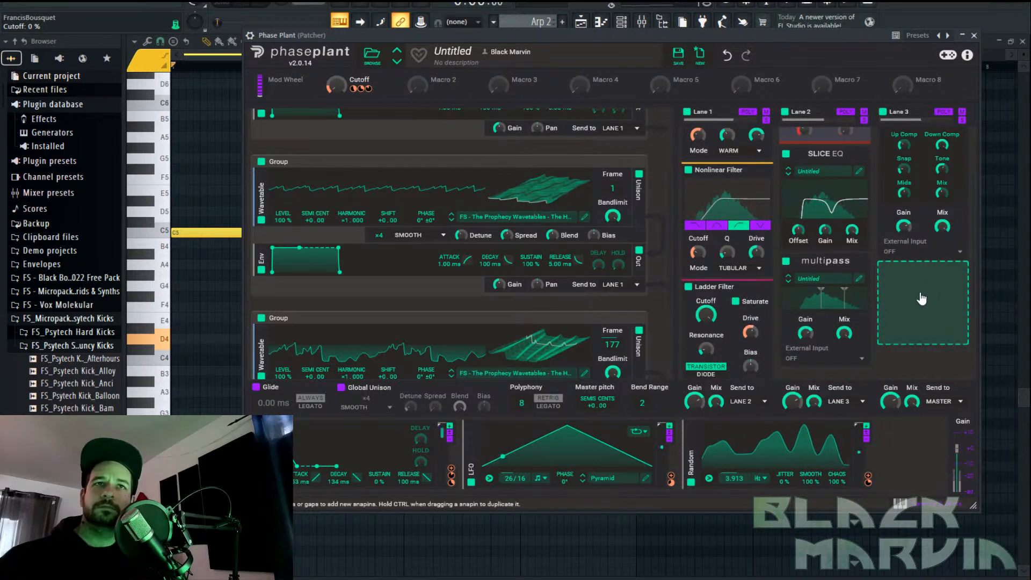
pyautogui.scroll(-3, 911, 303)
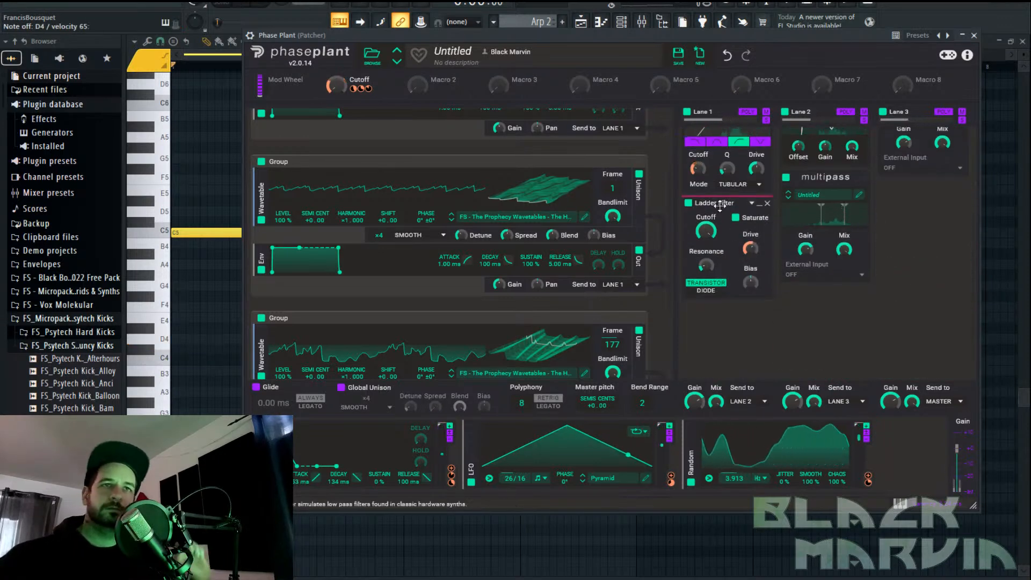
pyautogui.moveTo(714, 203); pyautogui.dragTo(912, 203)
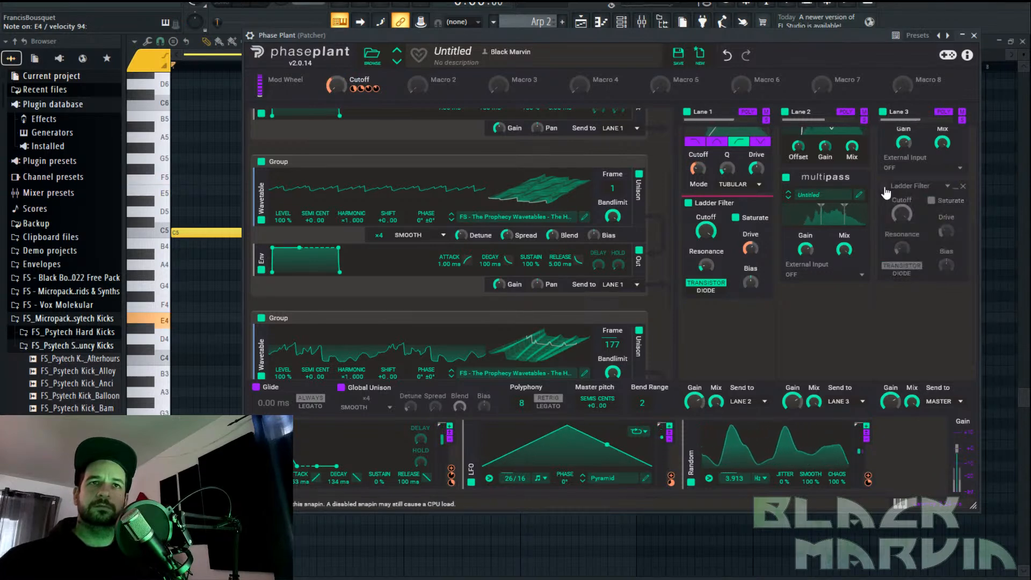
pyautogui.moveTo(336, 85); pyautogui.dragTo(336, 59)
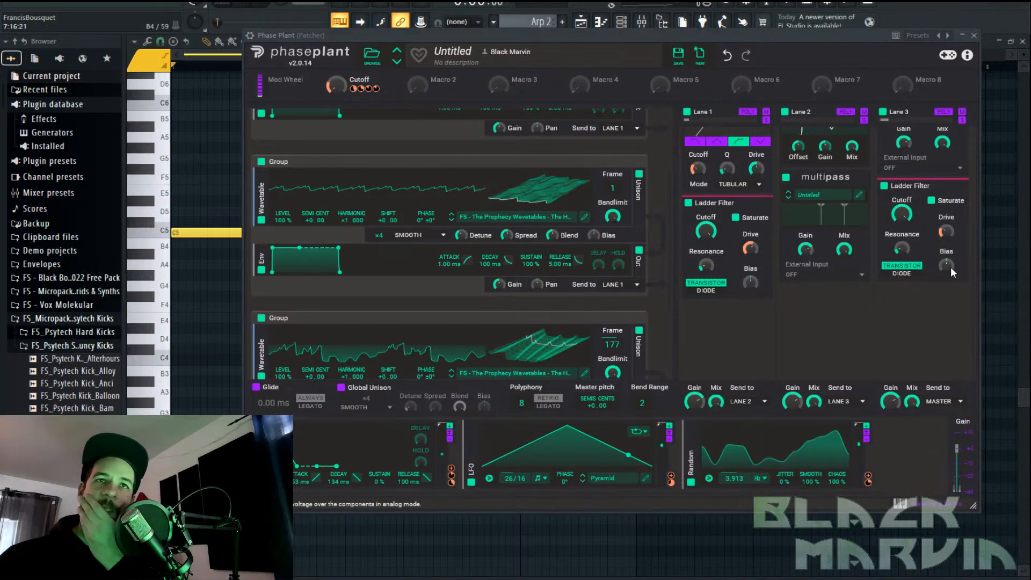
# In Lane 2's Multipass, remove the Delay from Band 4 and lower the upper crossover to 2.19 kHz
pyautogui.click(823, 246)
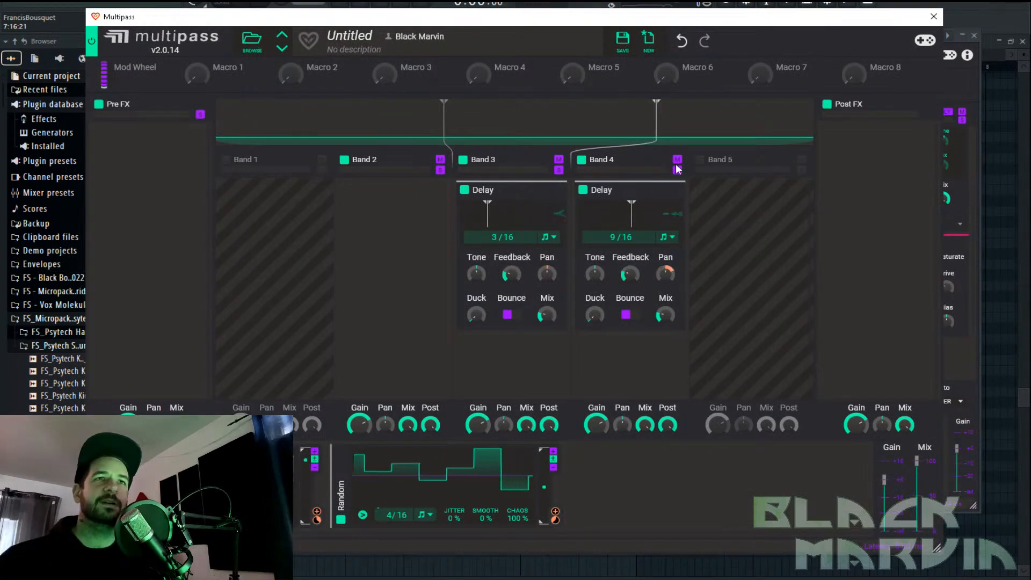
pyautogui.click(678, 190)
pyautogui.moveTo(655, 129); pyautogui.dragTo(620, 133)
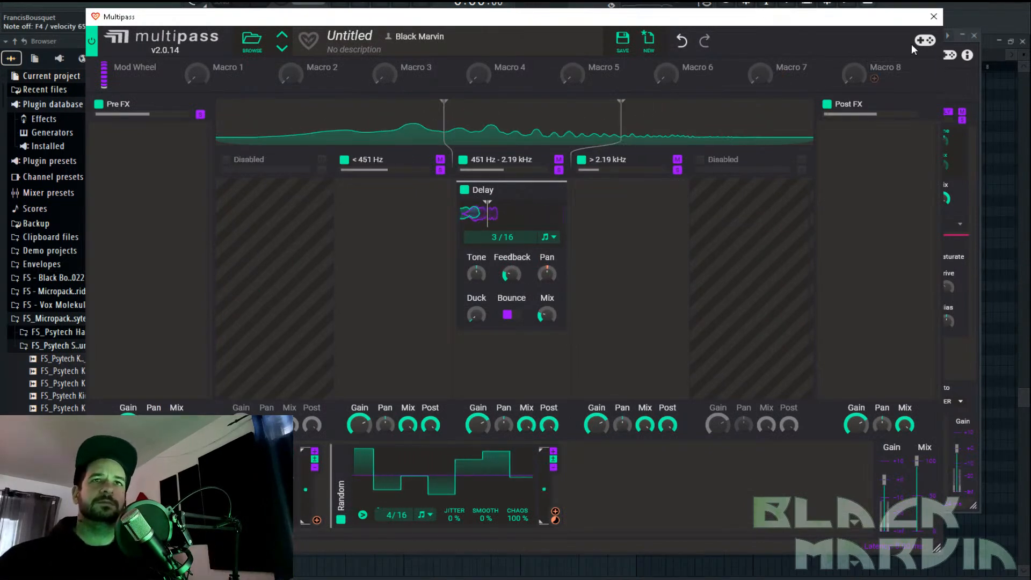
pyautogui.click(934, 16)
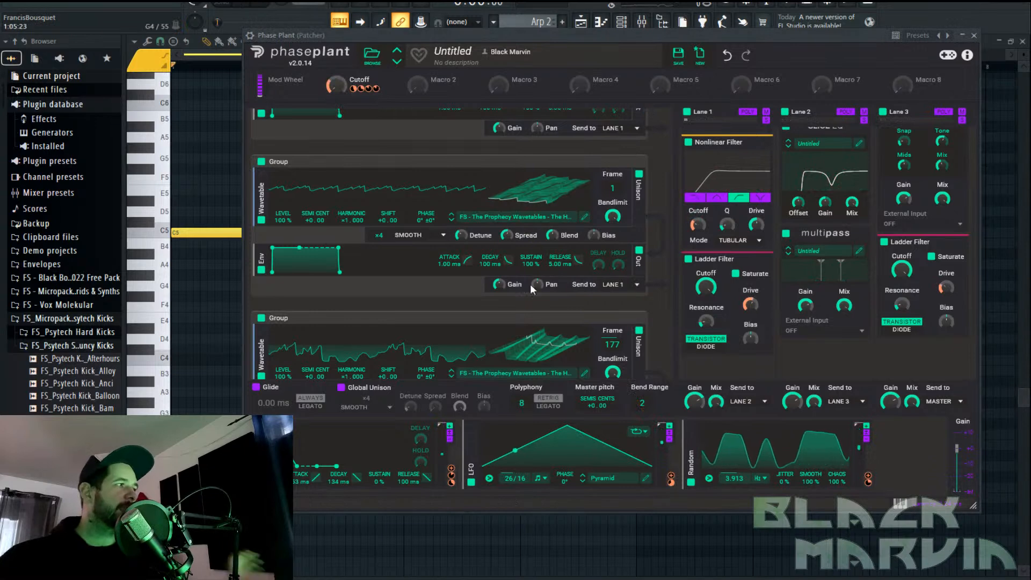
# Add a second Multipass at the end of Lane 2 and insert a Reverb on its Band 3
pyautogui.scroll(-3, 808, 295)
pyautogui.click(808, 294)
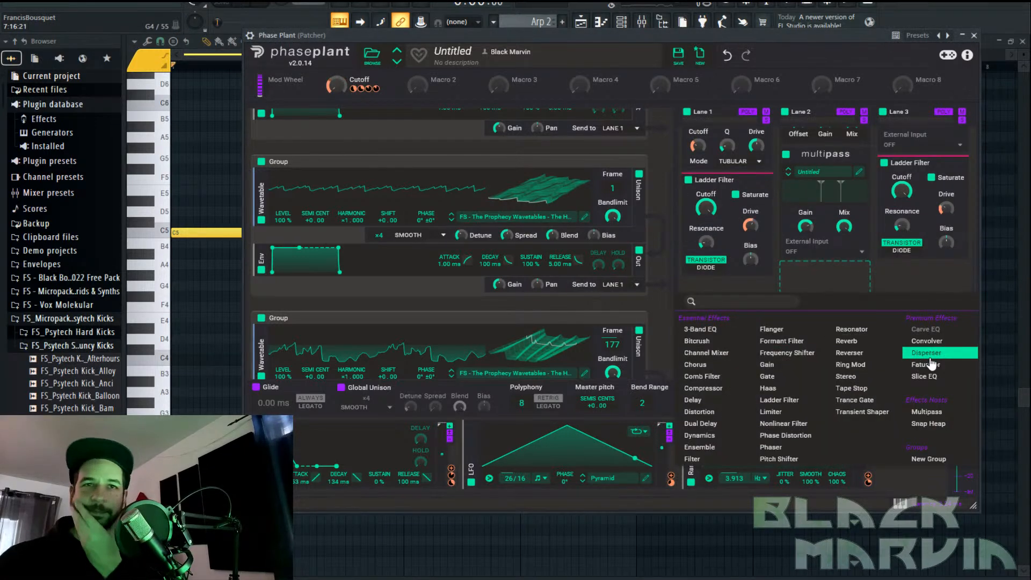
pyautogui.click(935, 413)
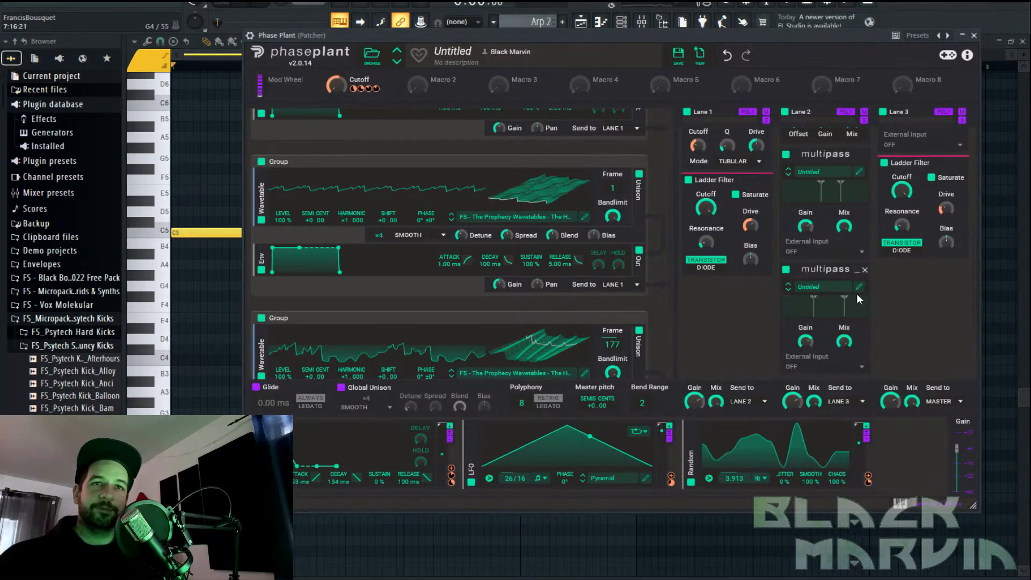
pyautogui.click(859, 291)
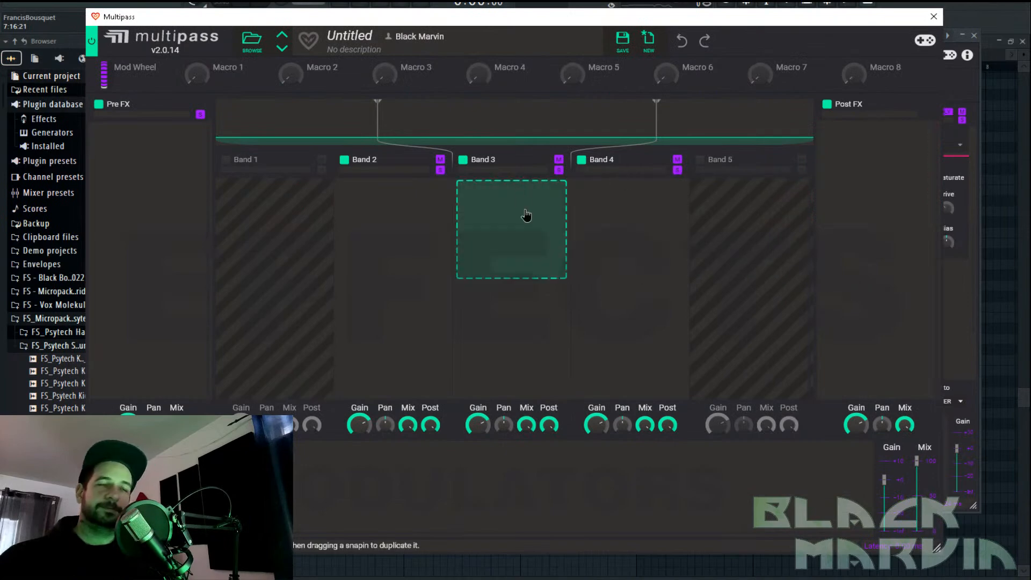
pyautogui.click(525, 216)
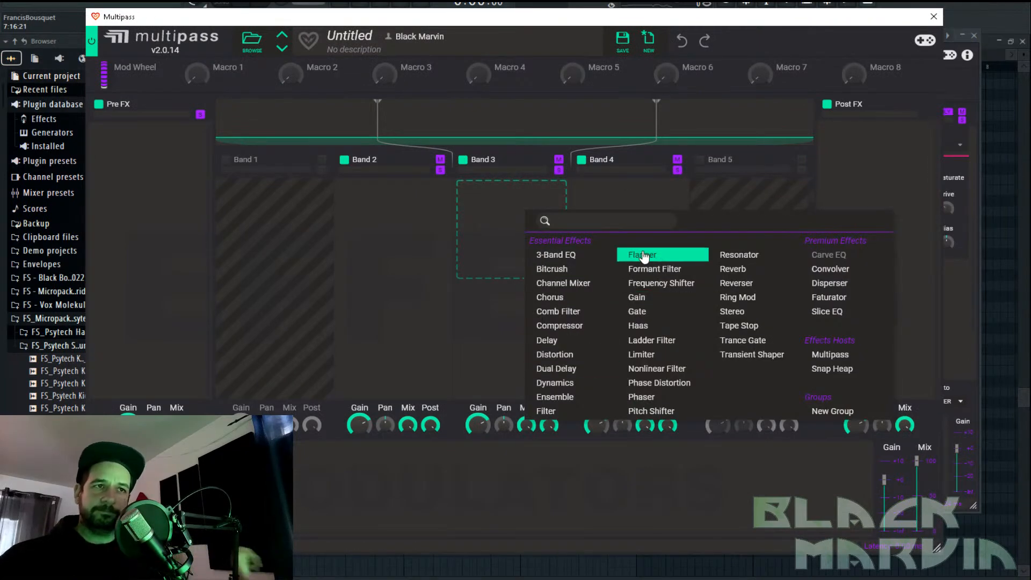
pyautogui.click(742, 268)
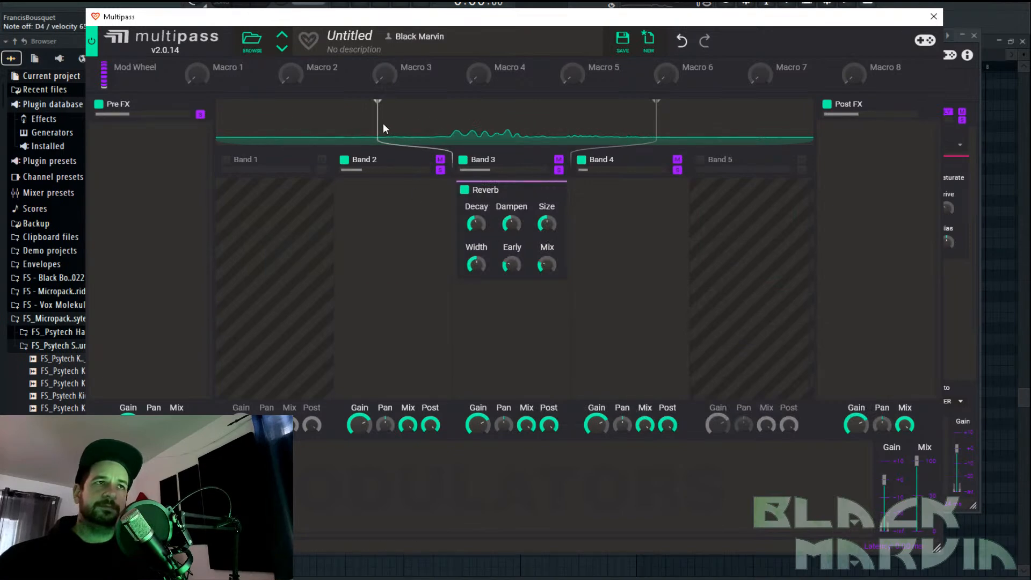
# Set the second Multipass's crossovers to 366 Hz and 2.32 kHz around the Reverb band, closing its editor
pyautogui.moveTo(379, 129); pyautogui.dragTo(421, 129)
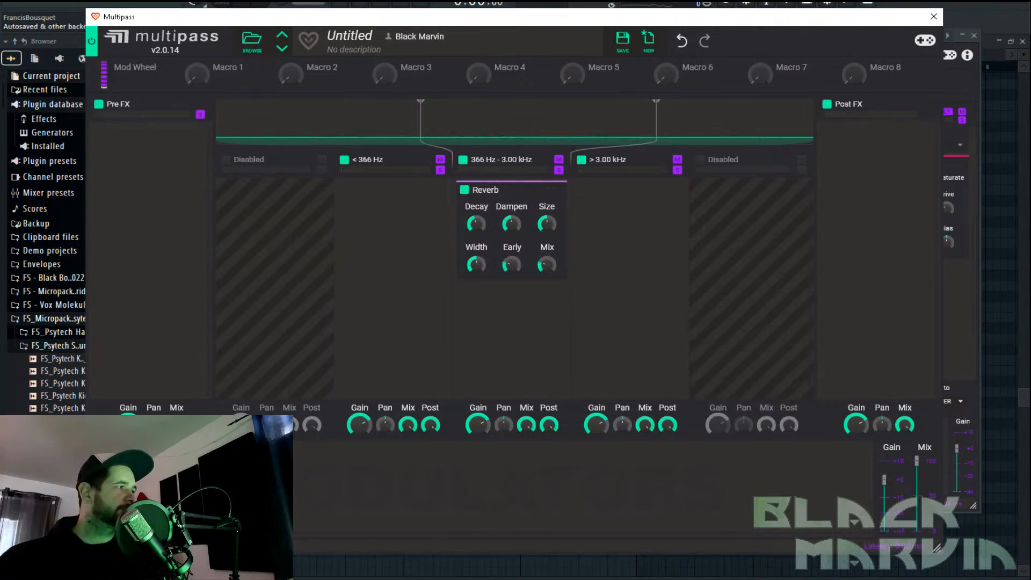
pyautogui.moveTo(656, 131); pyautogui.dragTo(627, 134)
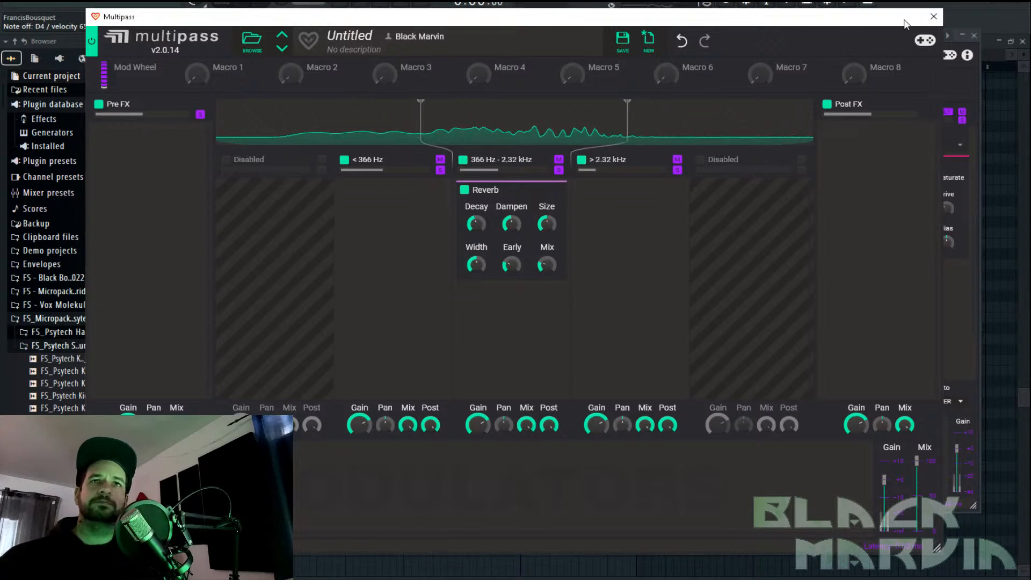
pyautogui.click(933, 17)
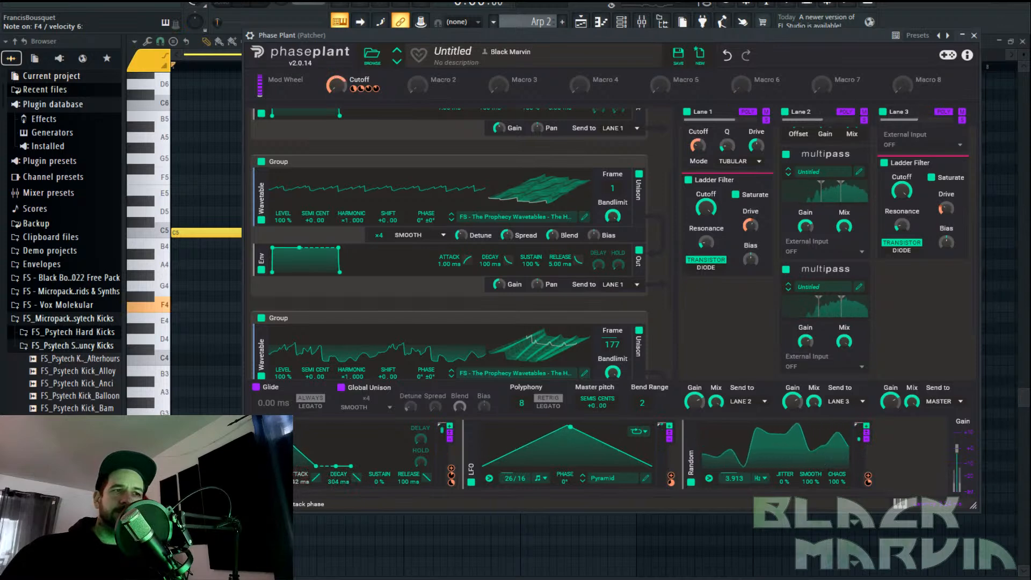
# Adjust the modulation envelope's attack, set its decay to 194 ms, and route Macro 5 to the decay
pyautogui.moveTo(299, 481); pyautogui.dragTo(300, 477)
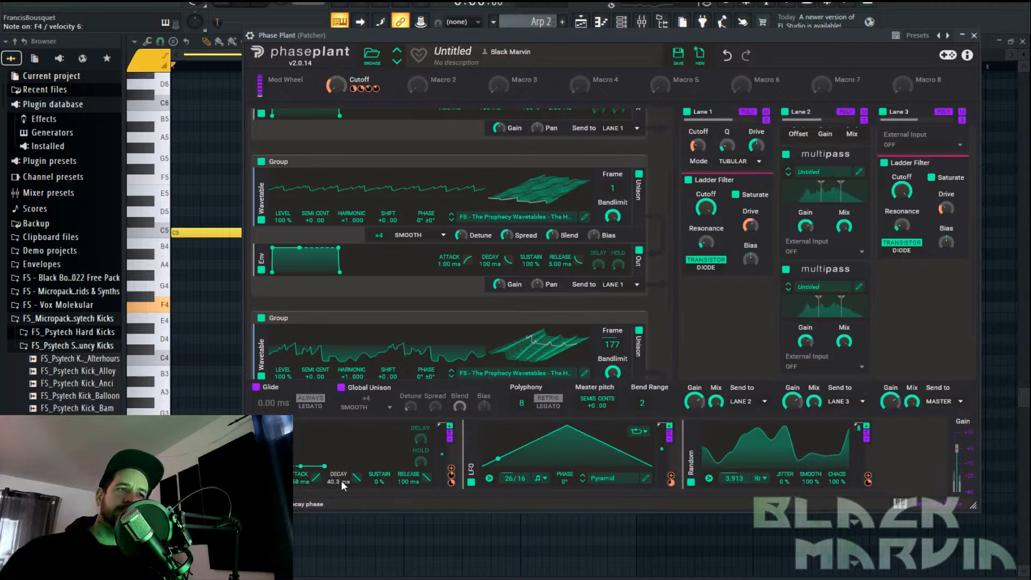
pyautogui.moveTo(339, 481); pyautogui.dragTo(338, 489)
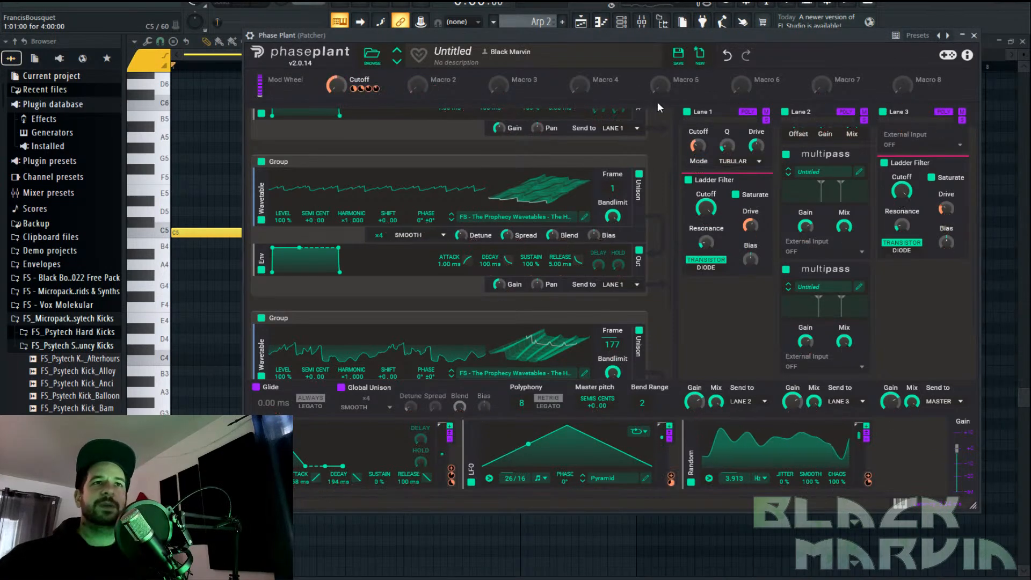
pyautogui.moveTo(677, 88); pyautogui.dragTo(339, 486)
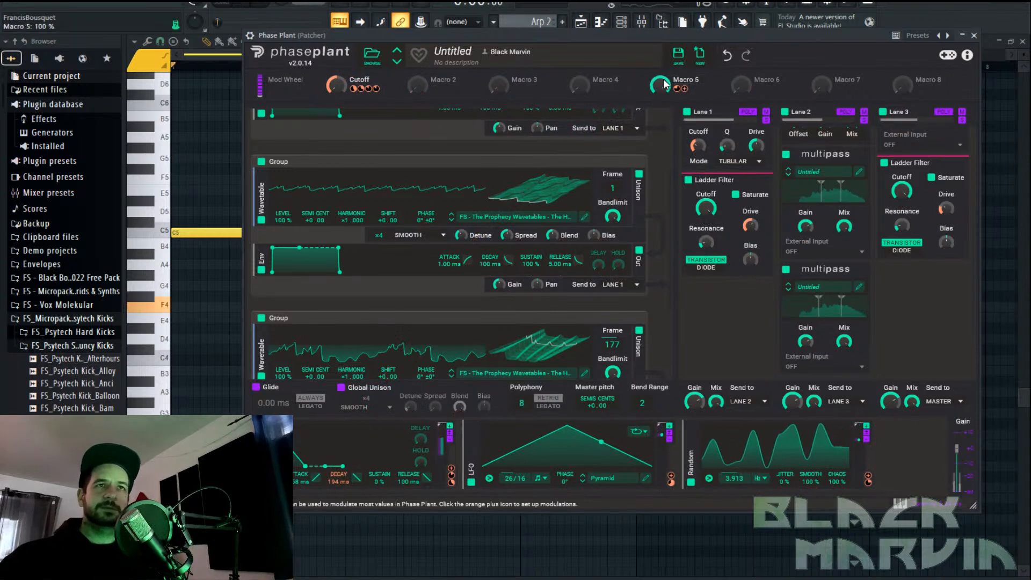
# Rename Macro 5 as Pluck and turn it up to 100%
pyautogui.click(696, 79)
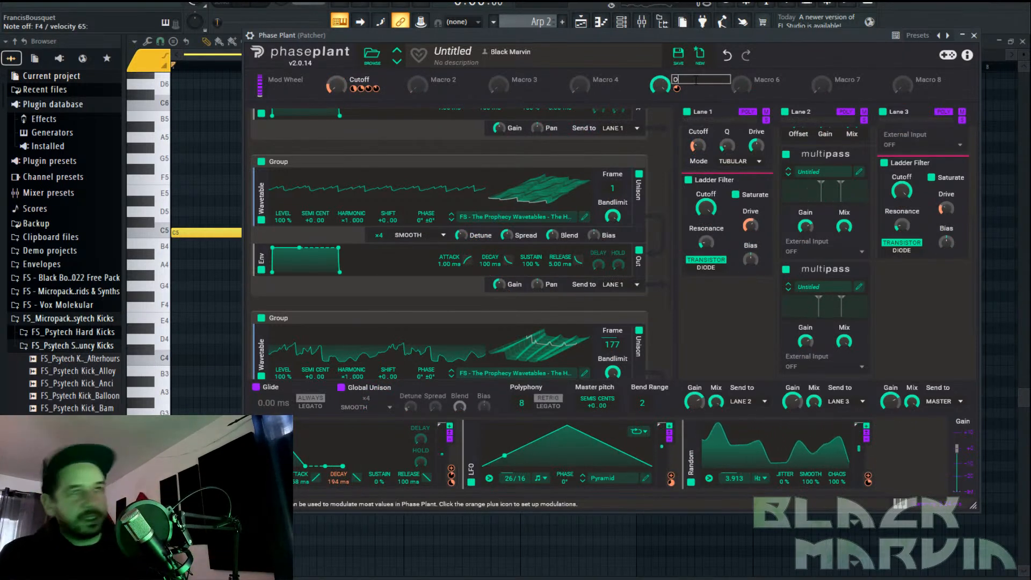
pyautogui.write('Pluc')
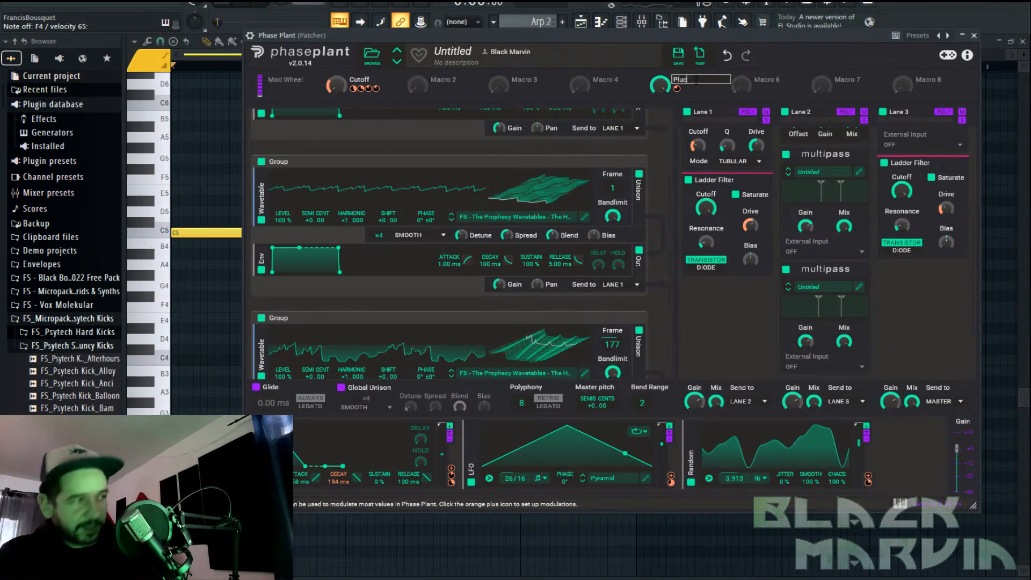
pyautogui.write('k')
pyautogui.press('Return')
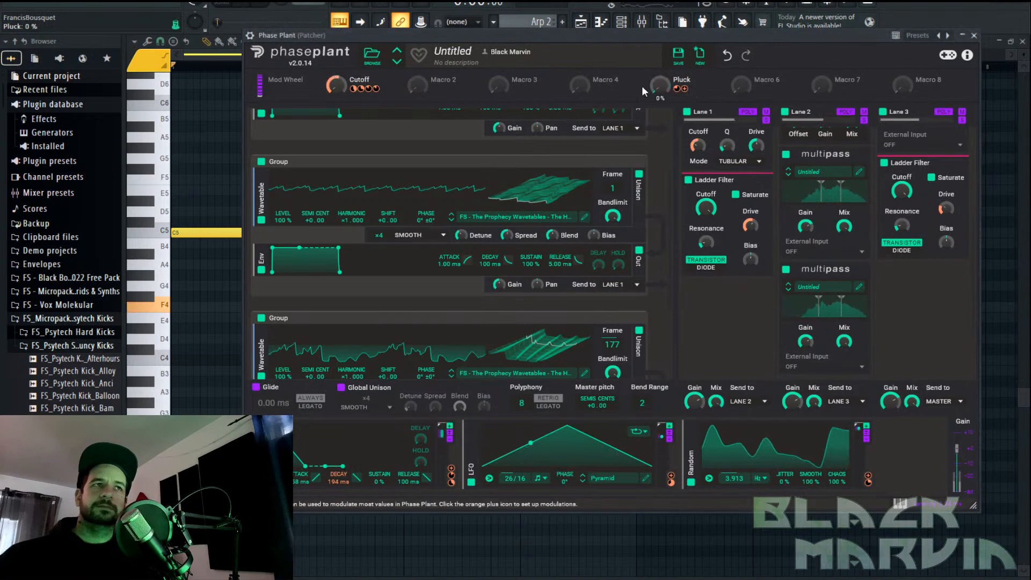
pyautogui.moveTo(659, 84); pyautogui.dragTo(656, 31)
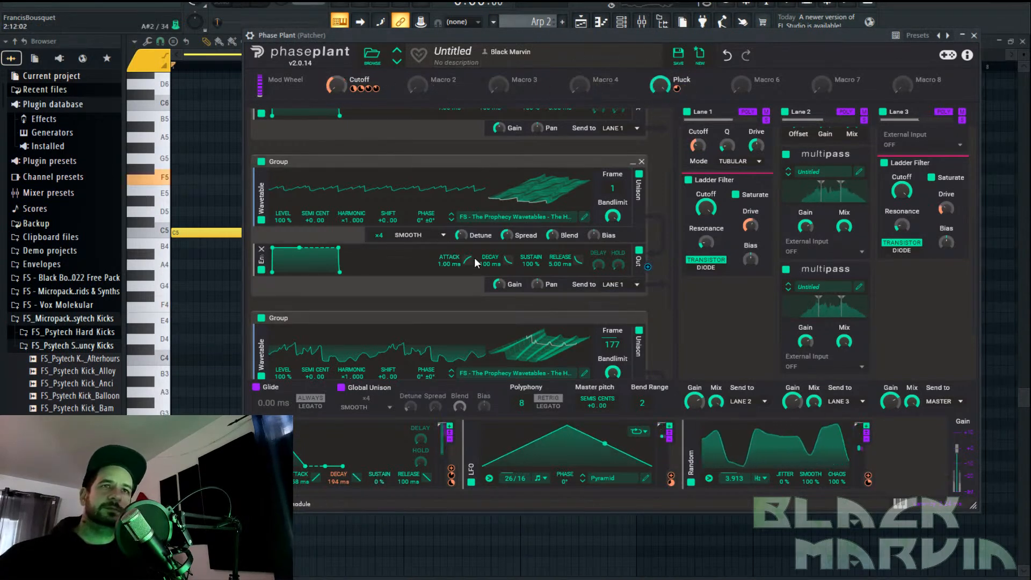
# Close the Phase Plant editor and open the VFX Sequencer from the Patcher map
pyautogui.click(973, 35)
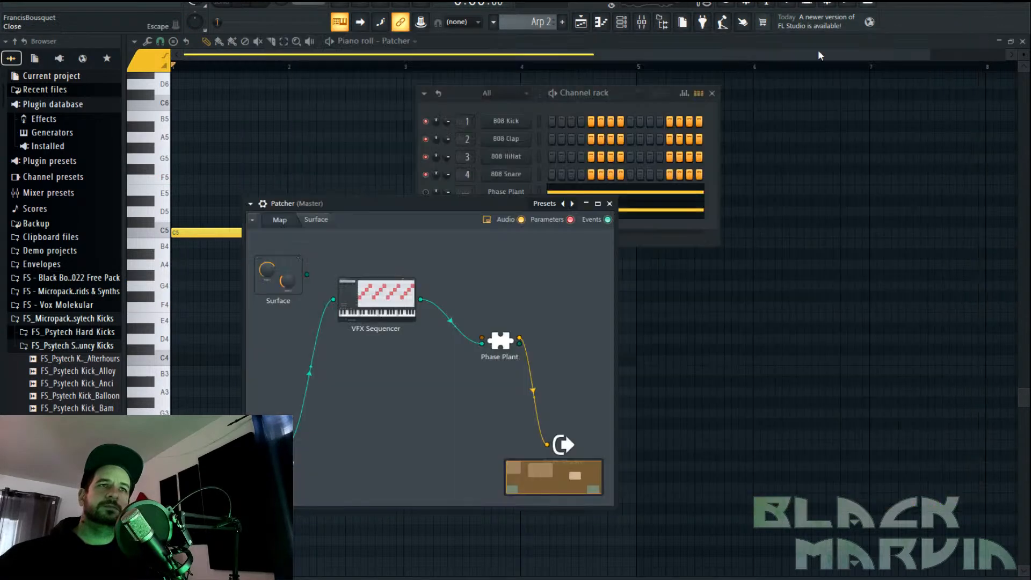
pyautogui.click(367, 288)
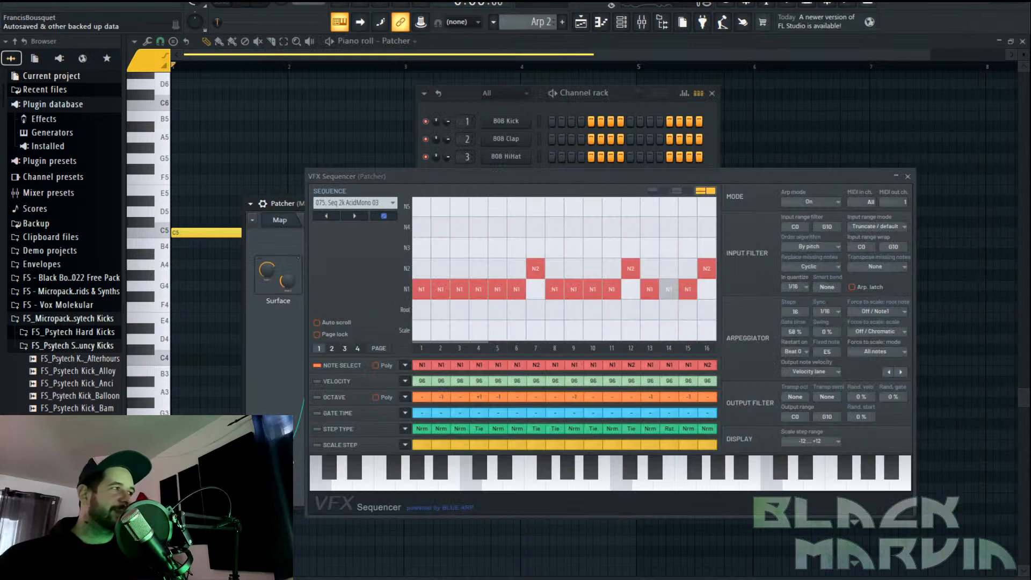
# Advance through the VFX Sequencer's presets from Seq 2k AcidMono 03 to Bass 1k Simple 03
pyautogui.click(365, 219)
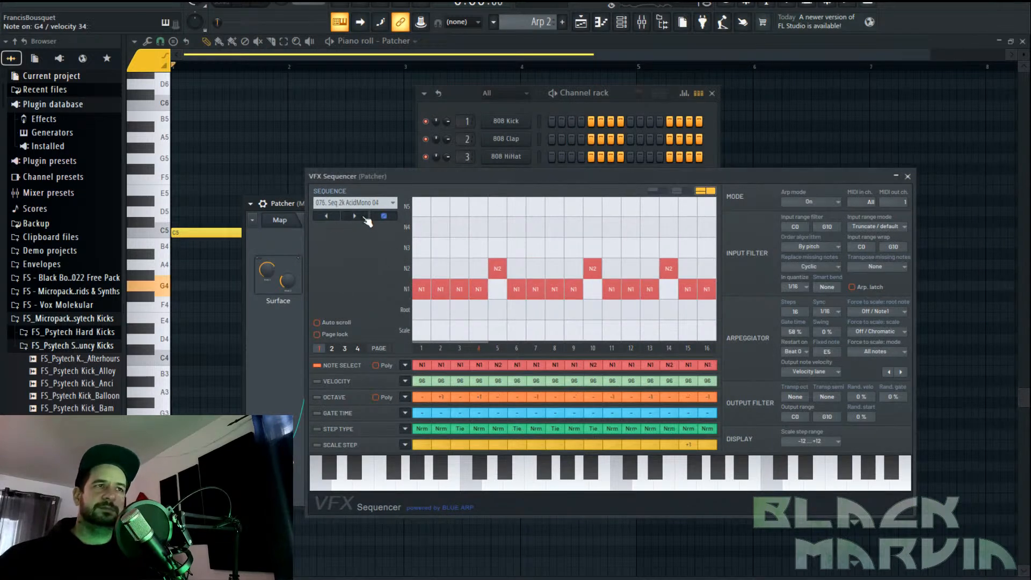
pyautogui.click(364, 218)
pyautogui.click(355, 217)
pyautogui.click(355, 217)
# Load sequence 120 (3k+ Chord-derived Seq 1B) and go back through the presets to 117 (3k+ Chord-derived Scale v1)
pyautogui.click(357, 204)
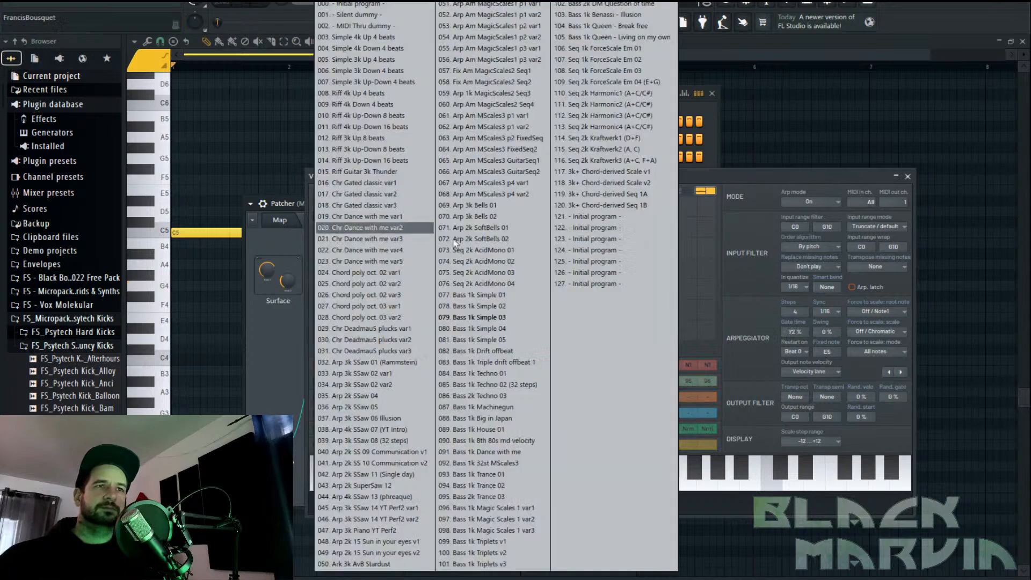
pyautogui.click(614, 207)
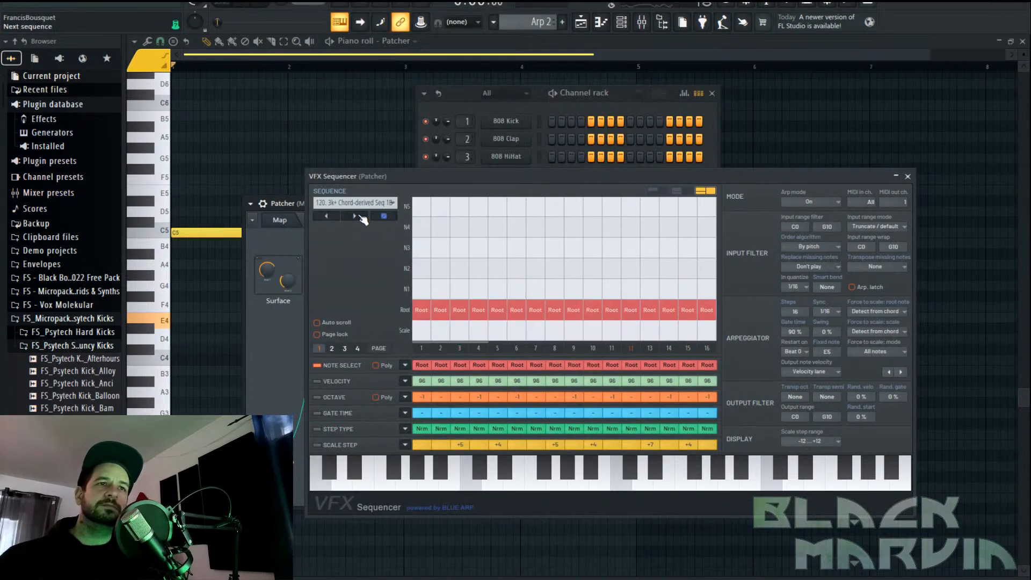
pyautogui.click(326, 217)
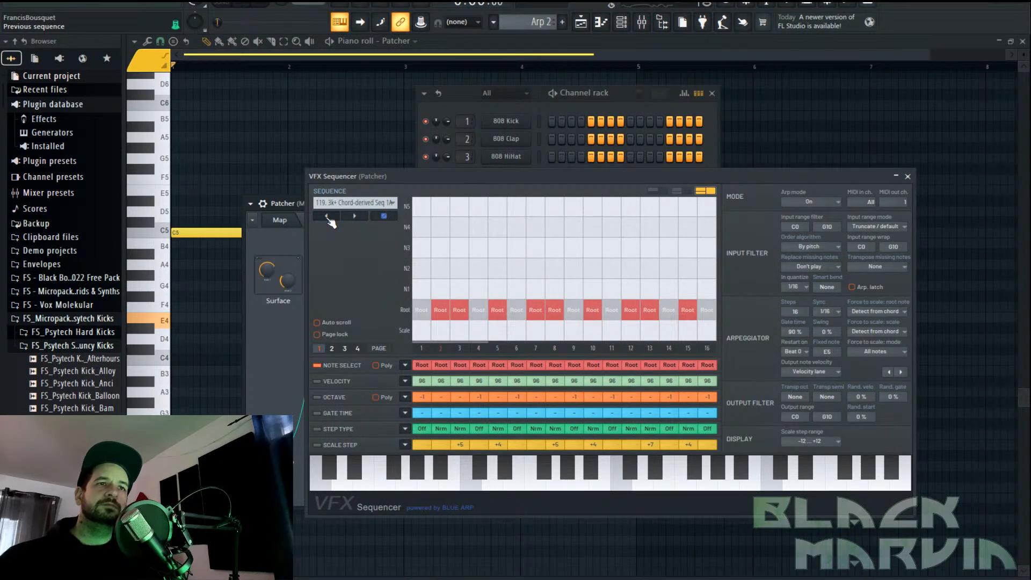
pyautogui.click(326, 216)
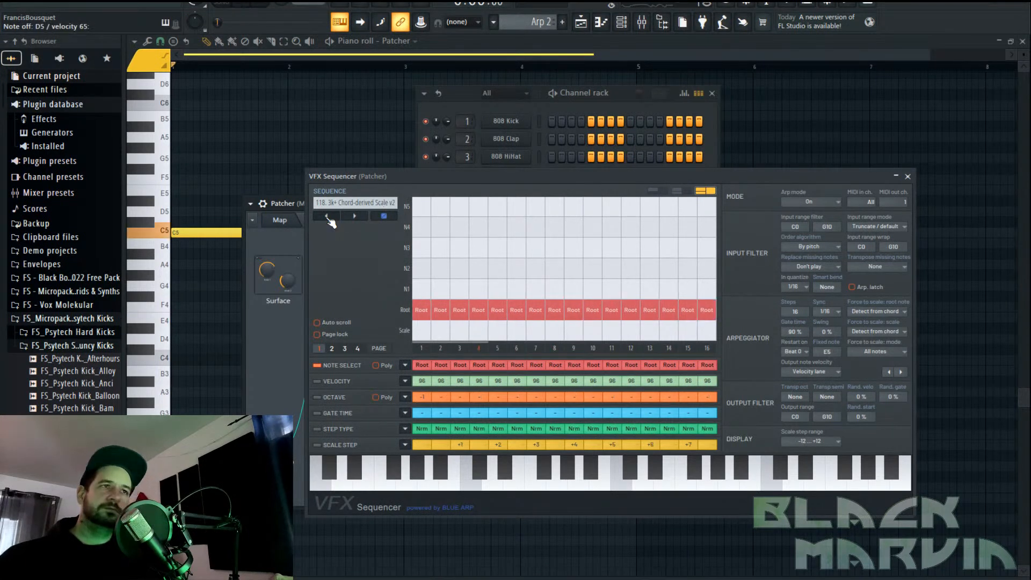
pyautogui.click(328, 217)
# Load sequence 047 (Arp 3k Piano YT Perf2), go back to 044 (Arp 4k SSaw 13), and close the VFX Sequencer
pyautogui.click(354, 202)
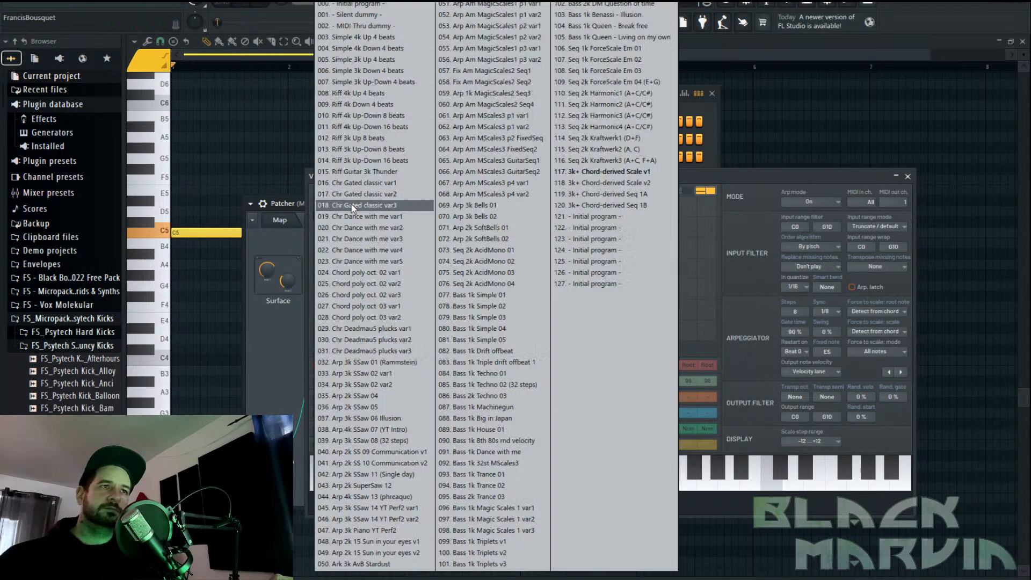
pyautogui.click(401, 530)
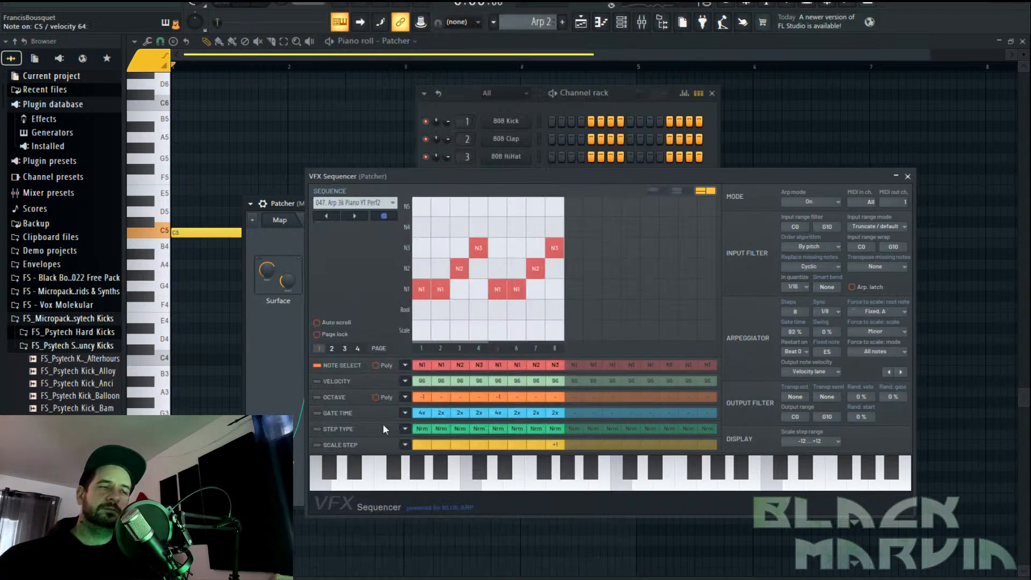
pyautogui.click(327, 217)
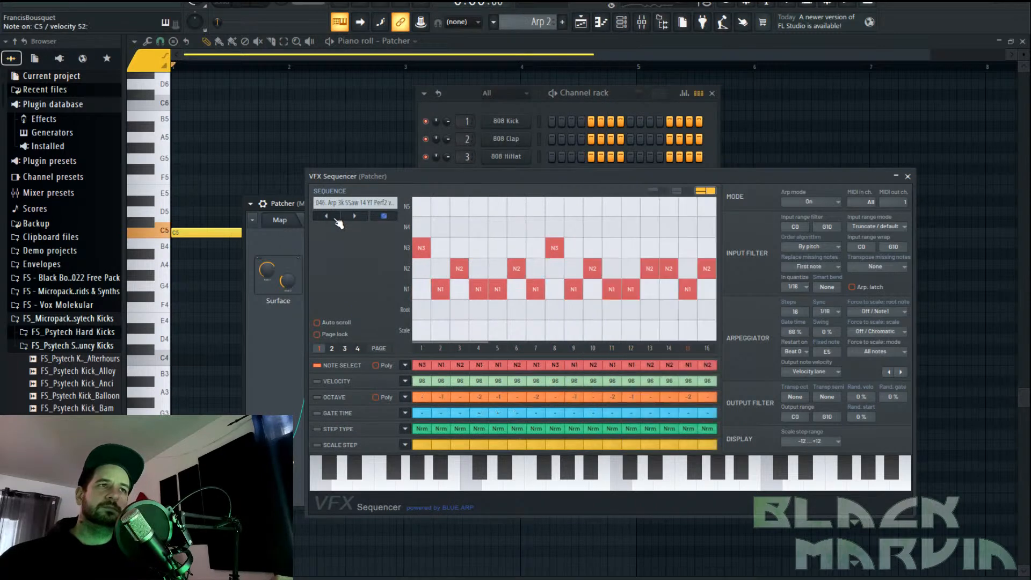
pyautogui.click(338, 219)
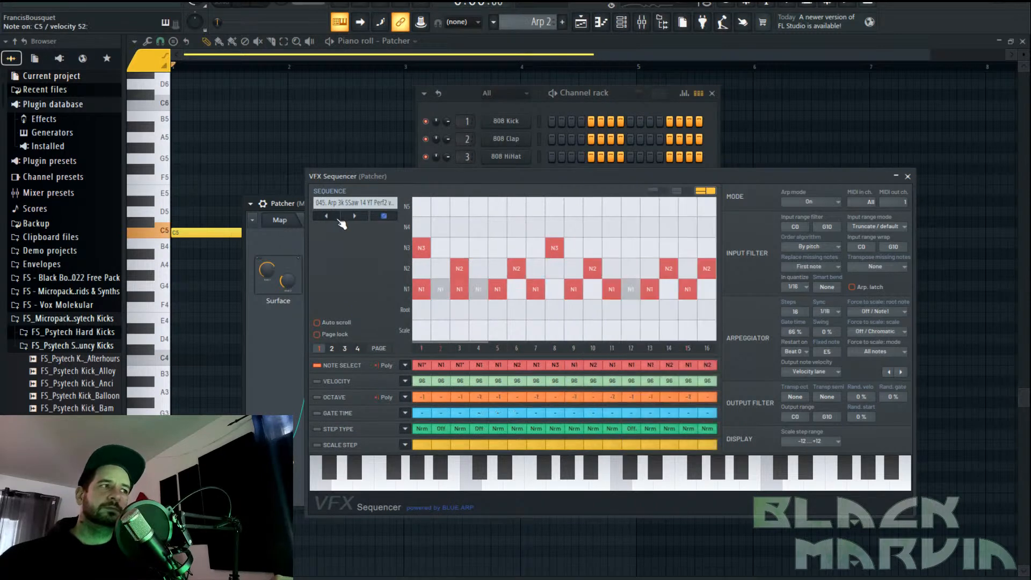
pyautogui.click(328, 216)
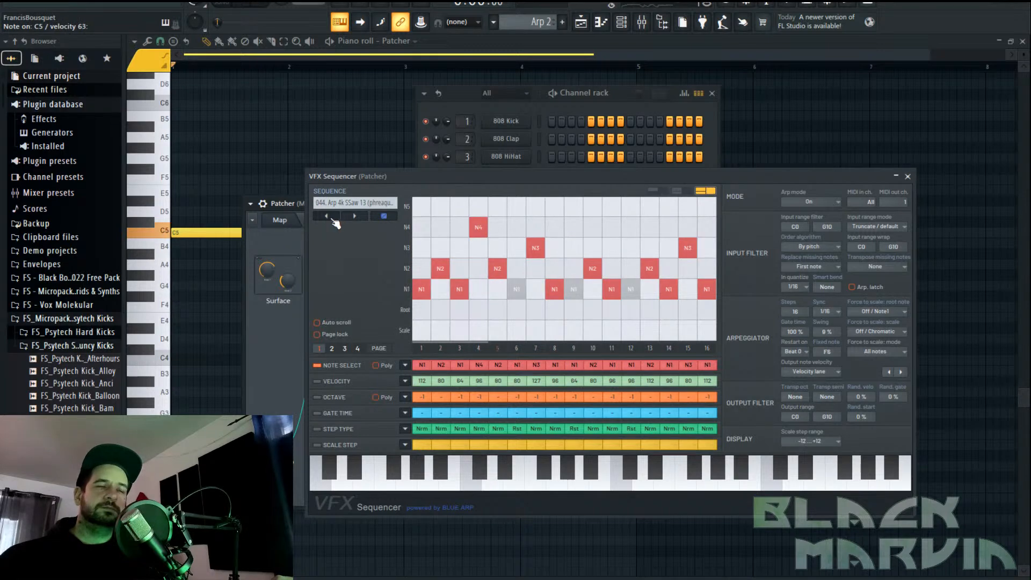
pyautogui.click(907, 176)
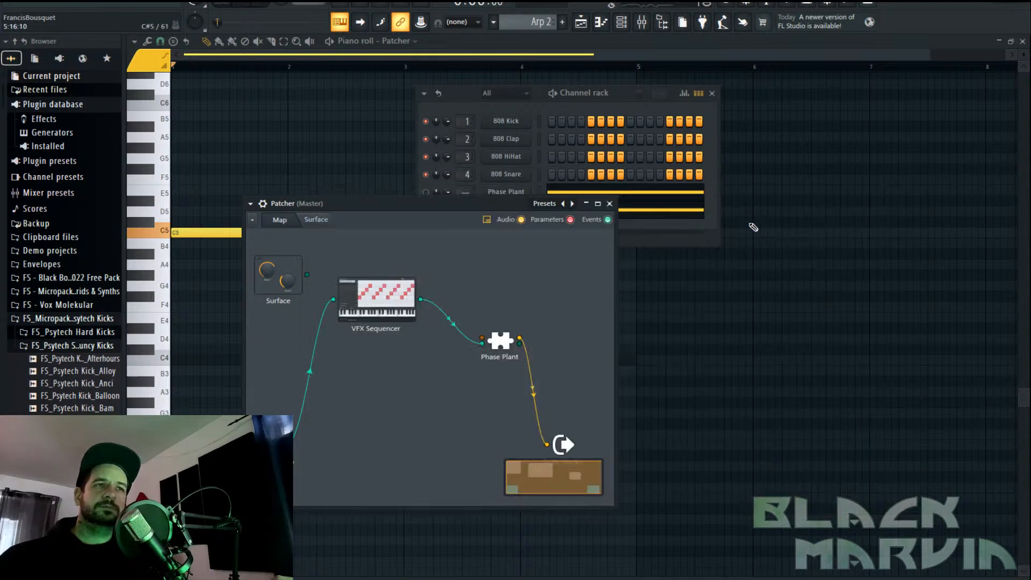
# Reopen the Phase Plant editor from the Patcher map and adjust the Cutoff macro
pyautogui.doubleClick(503, 342)
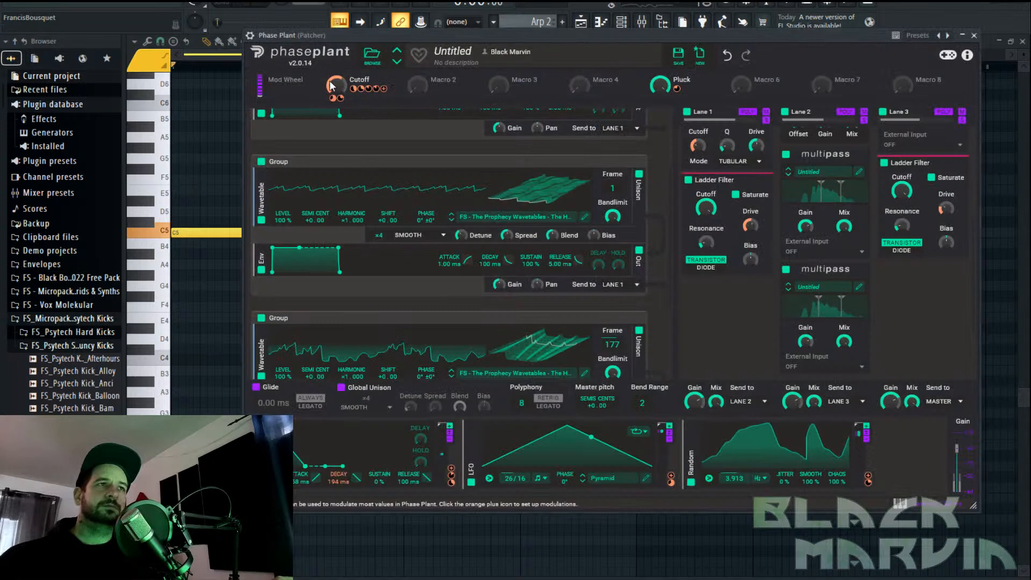
pyautogui.moveTo(337, 85); pyautogui.dragTo(336, 66)
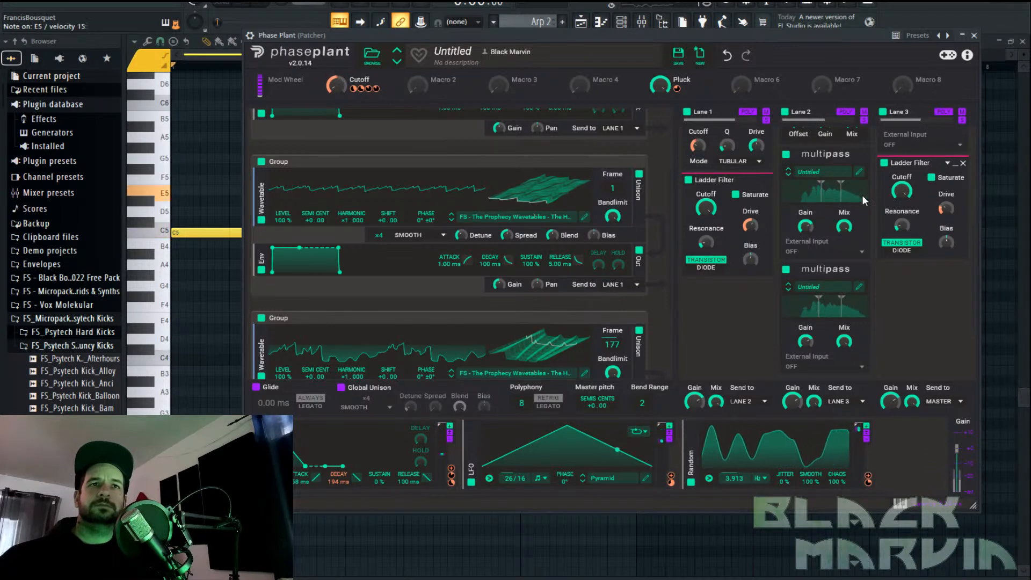
pyautogui.scroll(-1, 747, 309)
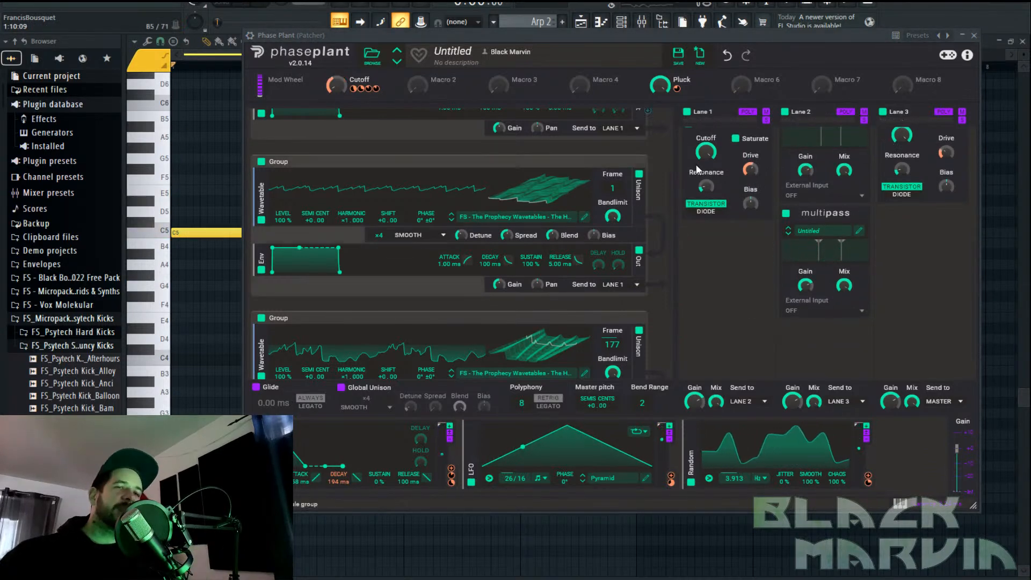
# Save the patch as Vintage Synth 03 in the user presets' Vintage Synths folder
pyautogui.click(678, 54)
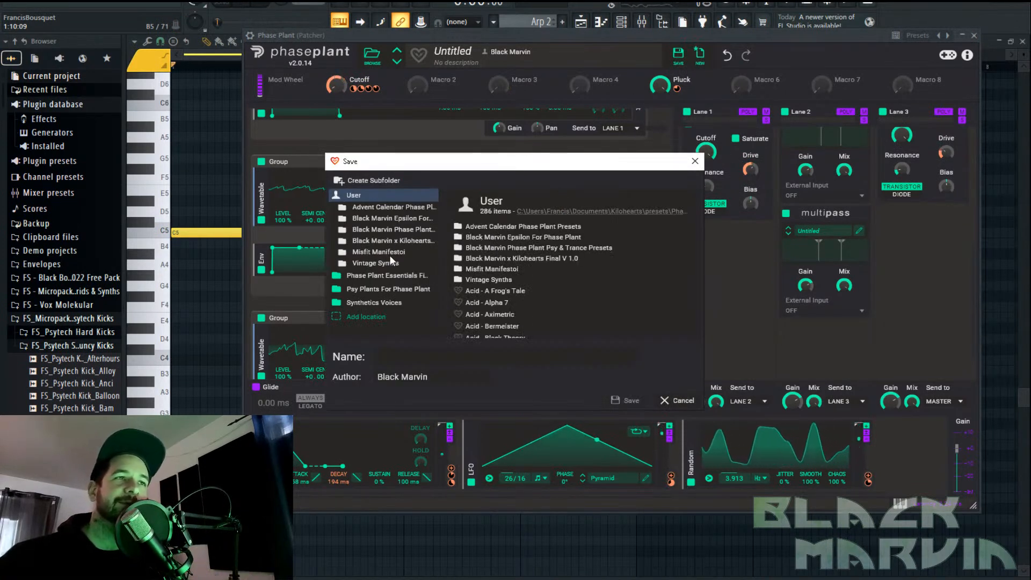
pyautogui.click(375, 263)
pyautogui.click(502, 263)
pyautogui.click(489, 359)
pyautogui.click(500, 359)
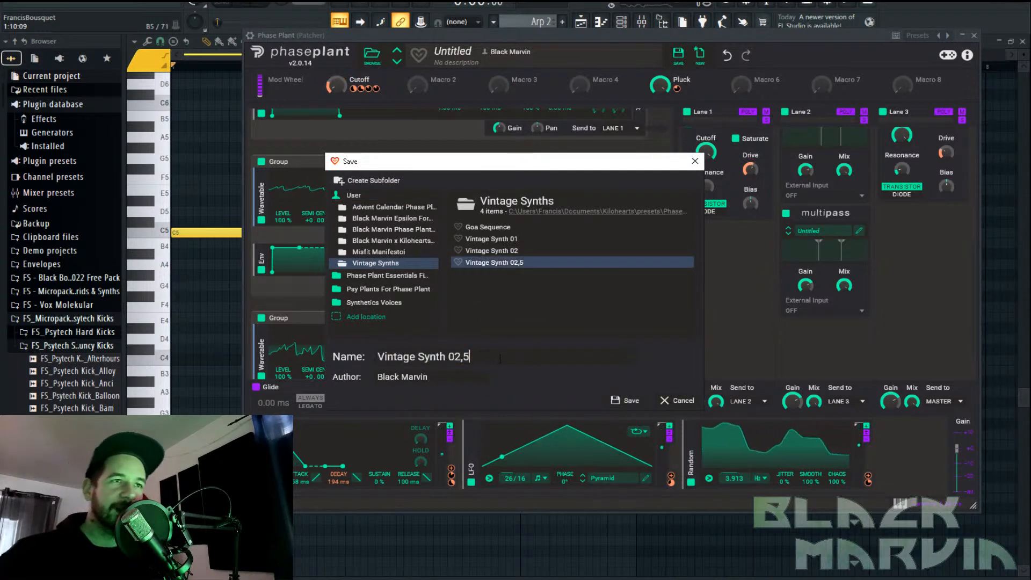
pyautogui.write('3')
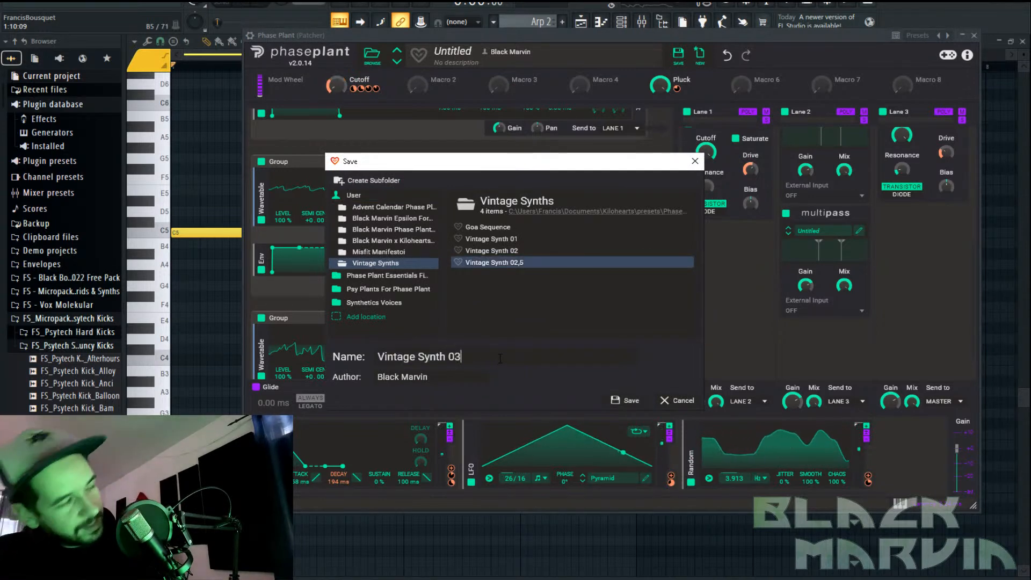
pyautogui.press('Return')
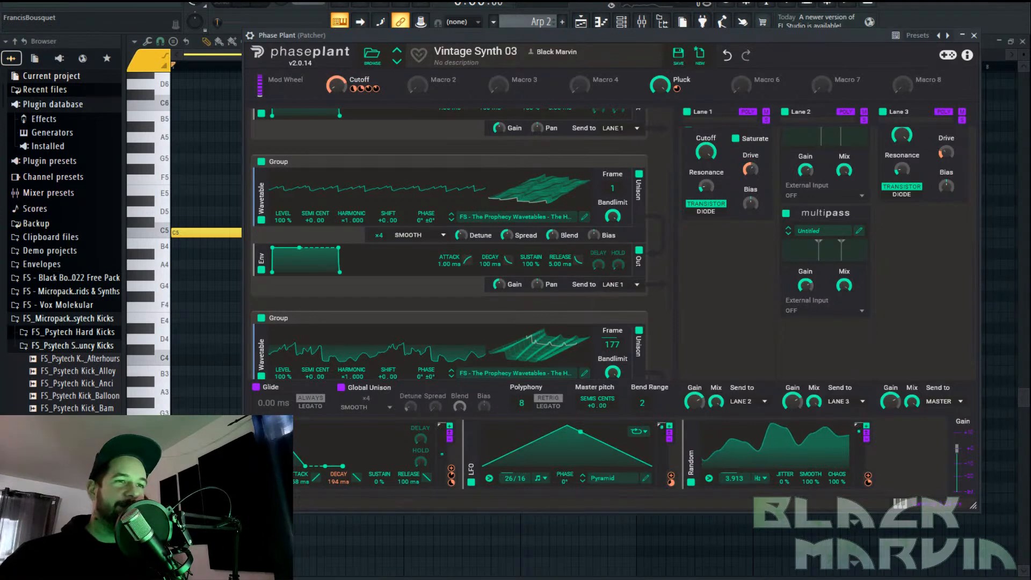
# Move the Phase Plant editor window a little further to the right
pyautogui.moveTo(487, 544)
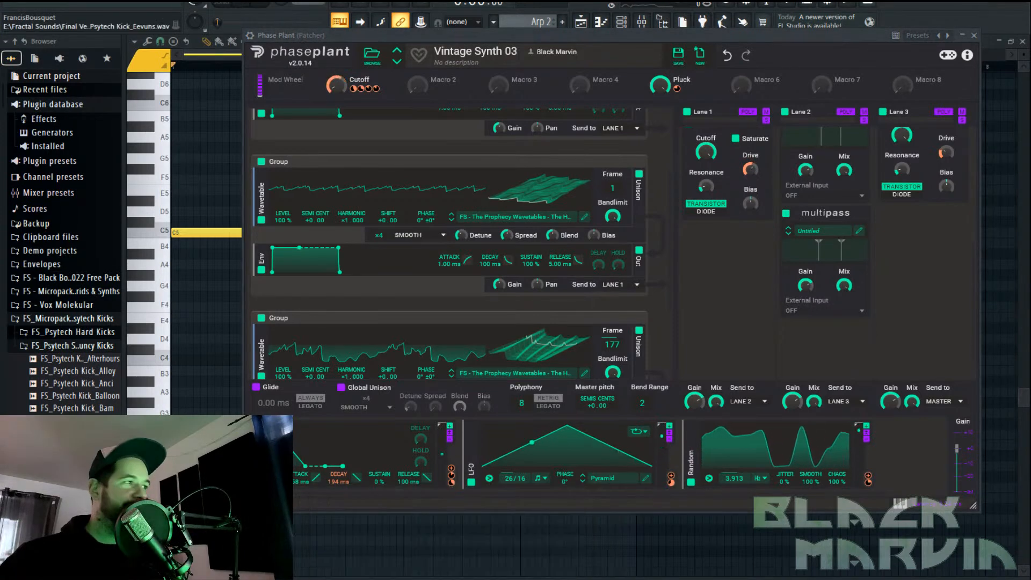
pyautogui.moveTo(443, 35); pyautogui.dragTo(492, 34)
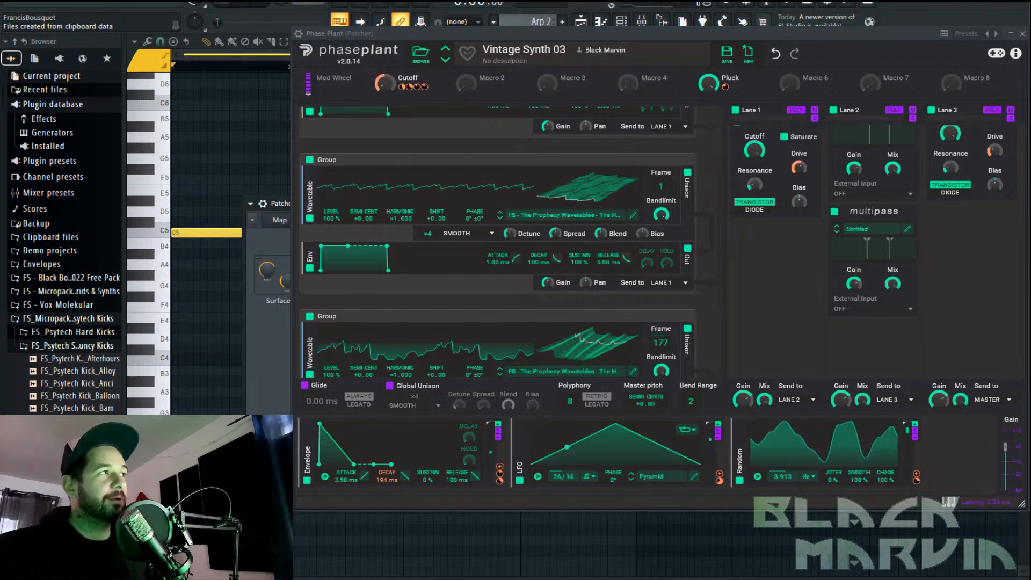
pyautogui.moveTo(0, 25); pyautogui.dragTo(375, 18)
pyautogui.doubleClick(469, 25)
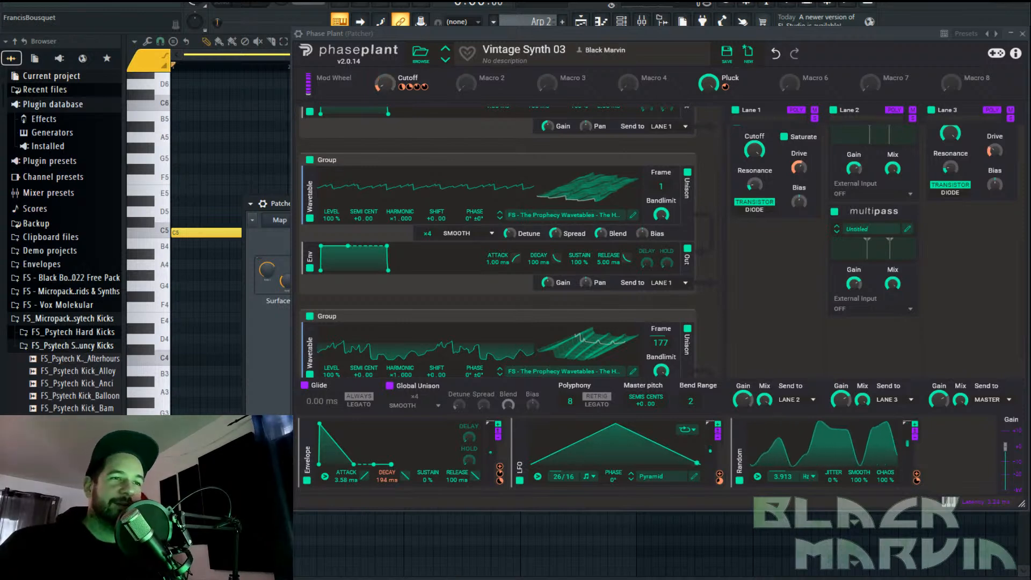
pyautogui.moveTo(465, 578)
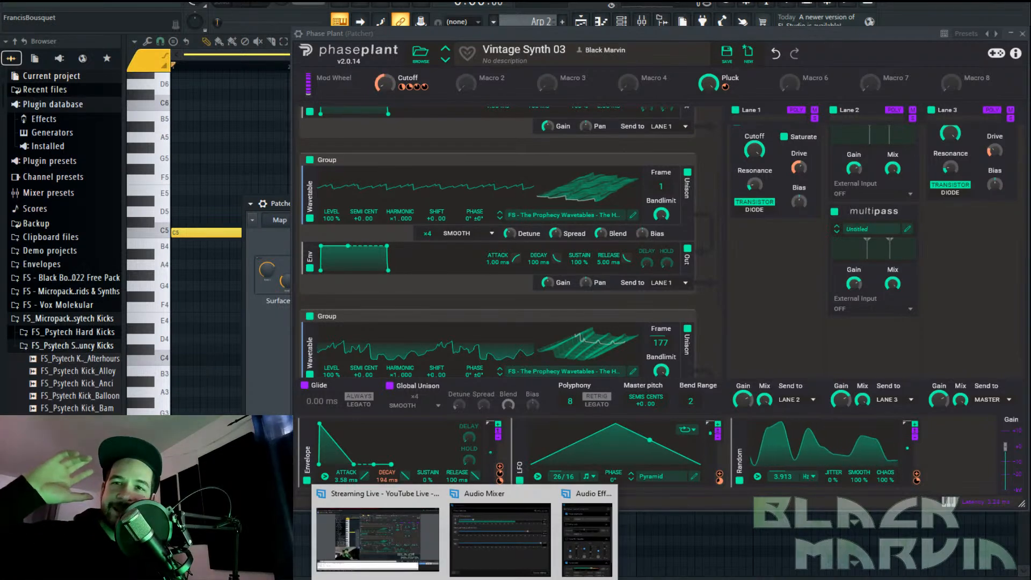